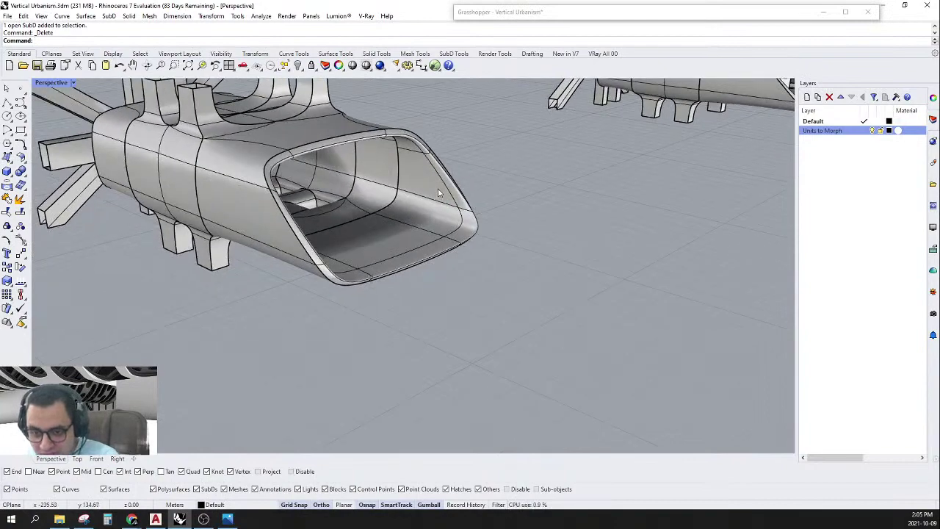
Delete the inner shell SubD inside the tube unit and the ring-shaped SubD closing its opposite end.
{"action": "left_click", "coordinate": [439, 193]}
{"action": "key", "text": "Delete"}
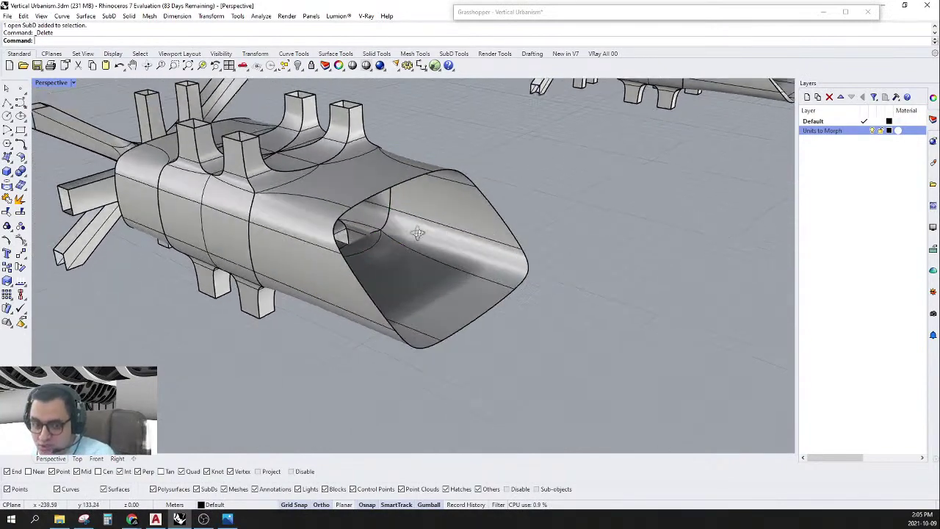
{"action": "scroll", "coordinate": [523, 248], "scroll_direction": "up", "scroll_amount": 5}
{"action": "left_click", "coordinate": [517, 248]}
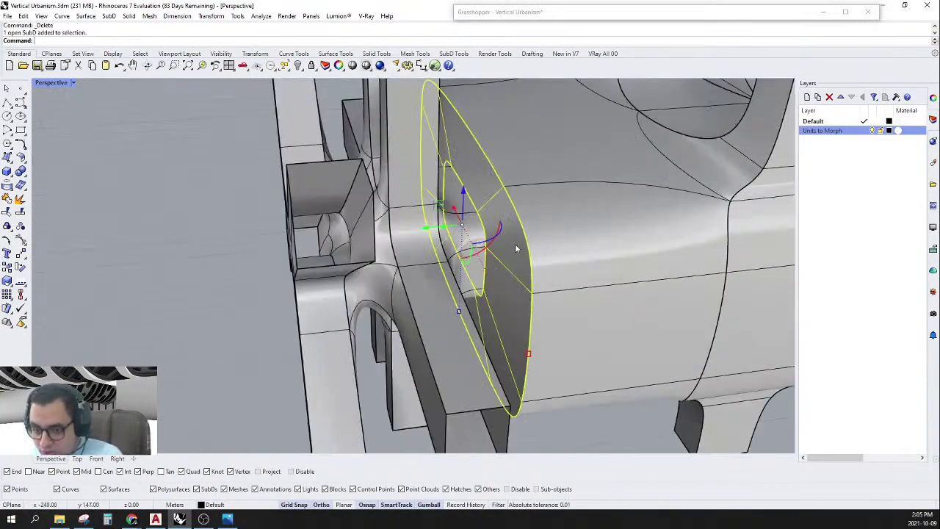
{"action": "key", "text": "Delete"}
{"action": "scroll", "coordinate": [516, 241], "scroll_direction": "down", "scroll_amount": 10}
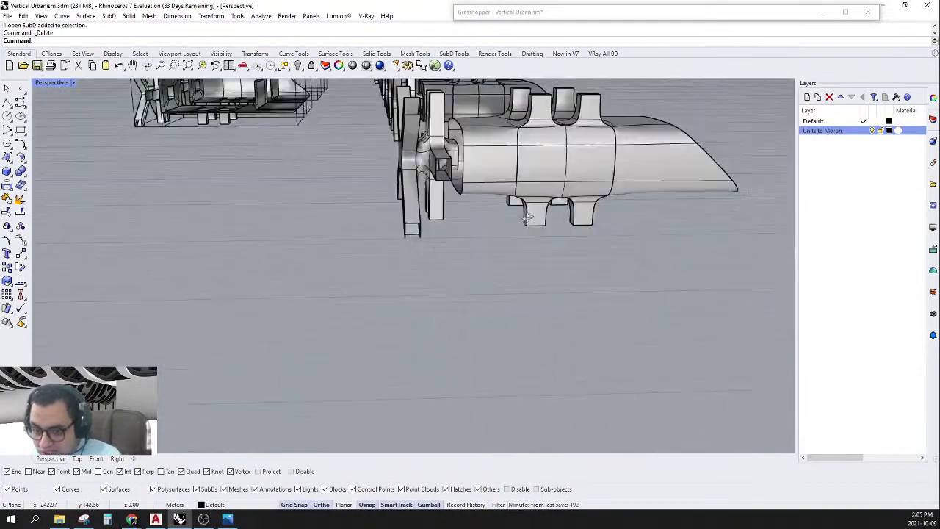
{"action": "scroll", "coordinate": [474, 179], "scroll_direction": "up", "scroll_amount": 8}
{"action": "scroll", "coordinate": [384, 329], "scroll_direction": "up", "scroll_amount": 2}
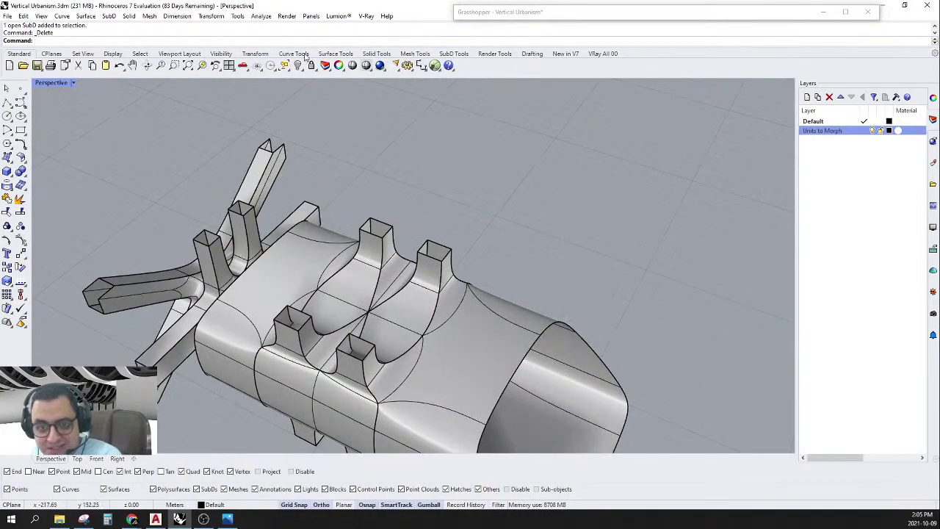
Show the unit in the Top view with the Shaded display mode.
{"action": "left_click", "coordinate": [463, 55]}
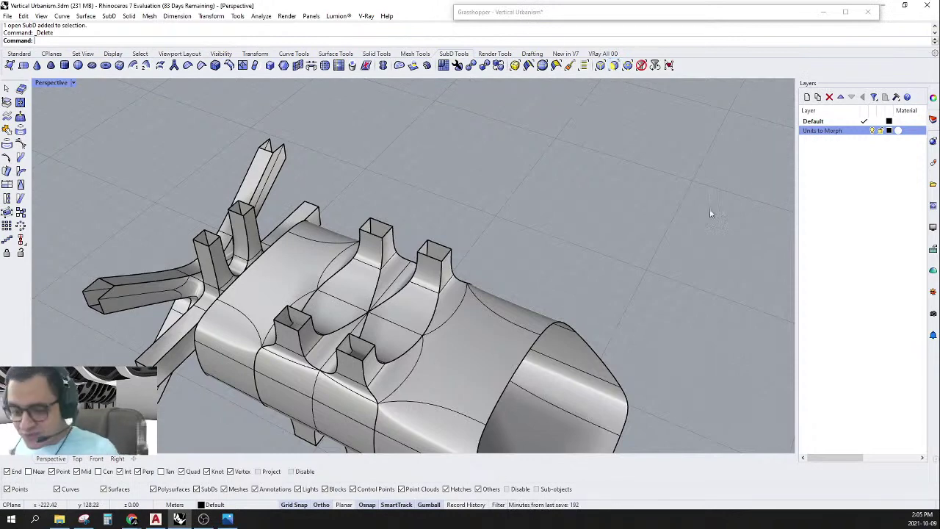
{"action": "right_click_drag", "start_coordinate": [485, 300], "coordinate": [318, 335]}
{"action": "scroll", "coordinate": [417, 302], "scroll_direction": "down", "scroll_amount": 6}
{"action": "scroll", "coordinate": [229, 312], "scroll_direction": "up", "scroll_amount": 6}
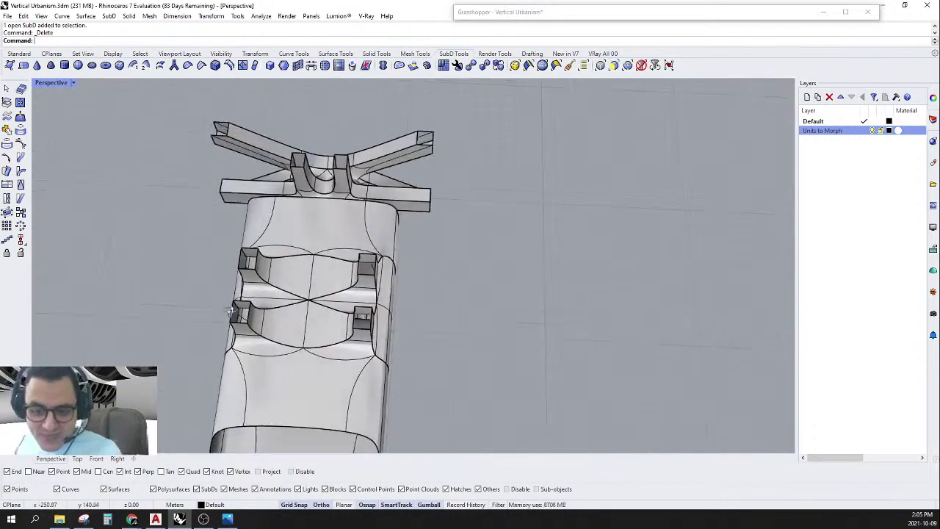
{"action": "left_click", "coordinate": [77, 458]}
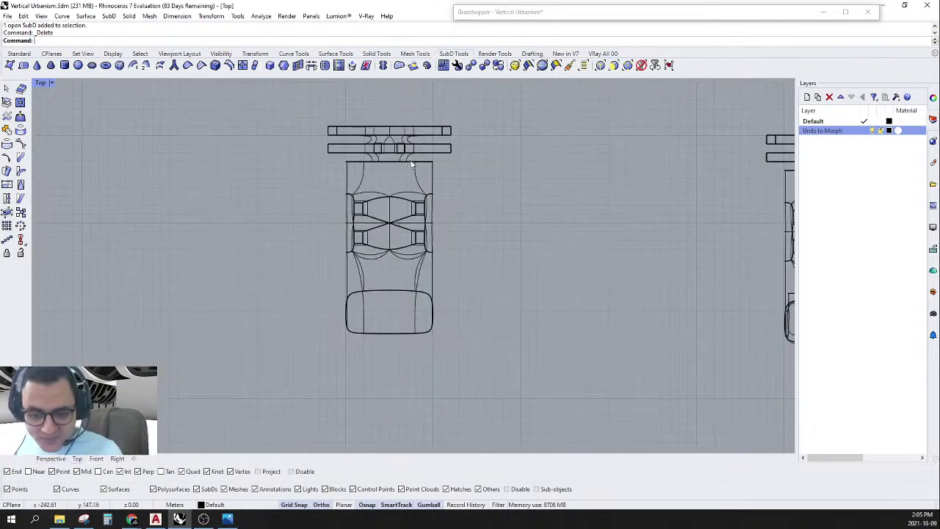
{"action": "scroll", "coordinate": [456, 243], "scroll_direction": "up", "scroll_amount": 3}
{"action": "scroll", "coordinate": [441, 271], "scroll_direction": "down", "scroll_amount": 2}
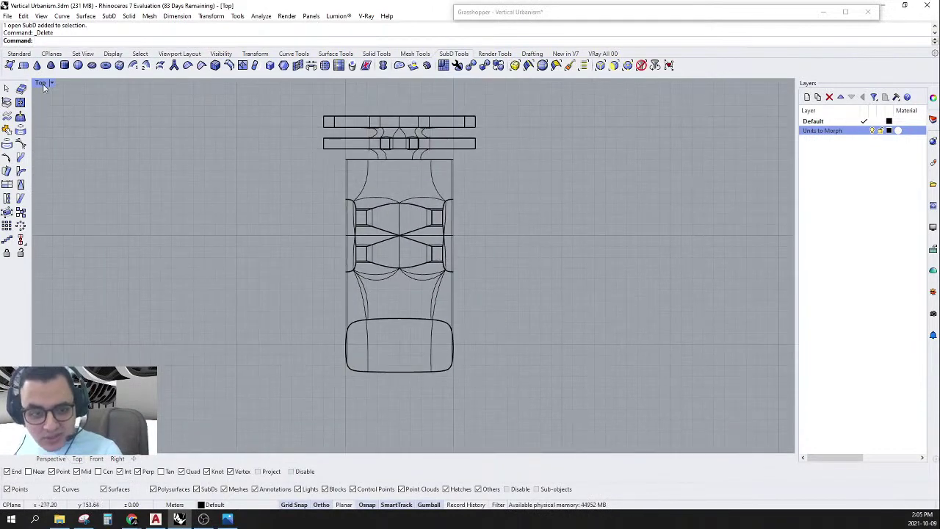
{"action": "left_click", "coordinate": [44, 85]}
{"action": "left_click", "coordinate": [63, 130]}
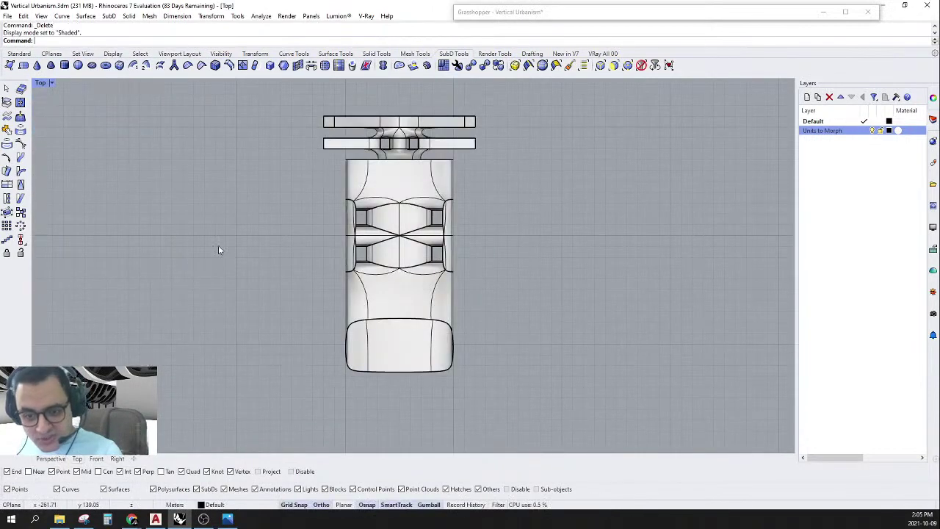
{"action": "right_click_drag", "start_coordinate": [343, 278], "coordinate": [383, 262]}
Restrict selection to SubD faces and switch the SubD display from smooth to flat.
{"action": "left_click", "coordinate": [616, 65]}
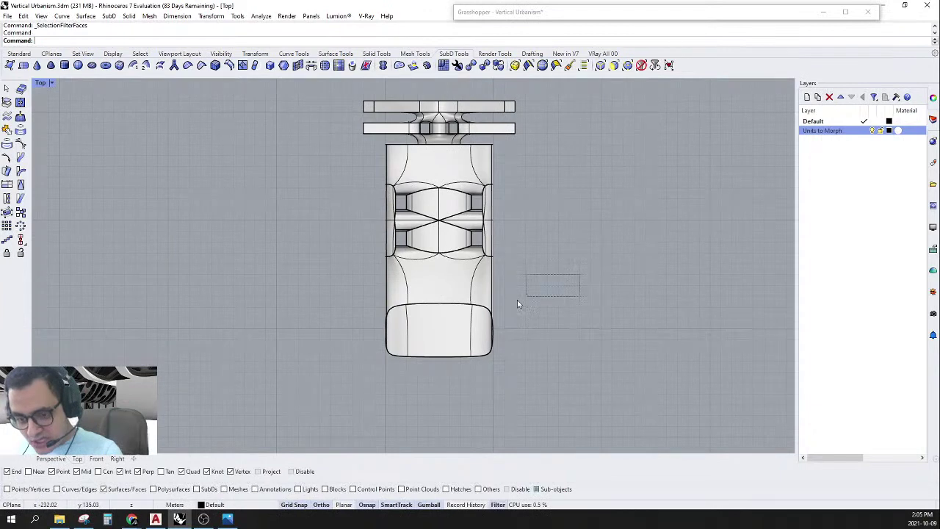
{"action": "left_click_drag", "start_coordinate": [517, 304], "coordinate": [393, 377]}
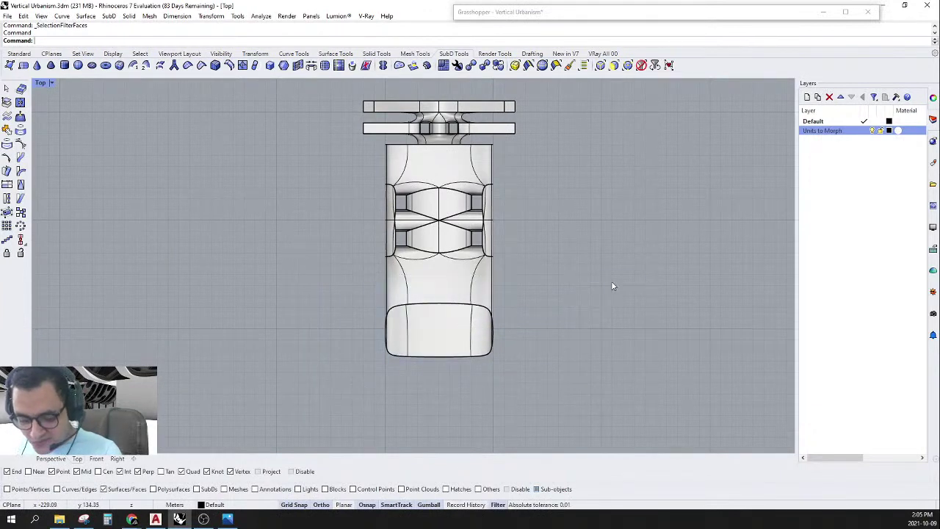
{"action": "key", "text": "Tab"}
Delete the tube body's faces at both end sections and along the right side of the column section.
{"action": "left_click_drag", "start_coordinate": [550, 284], "coordinate": [326, 375]}
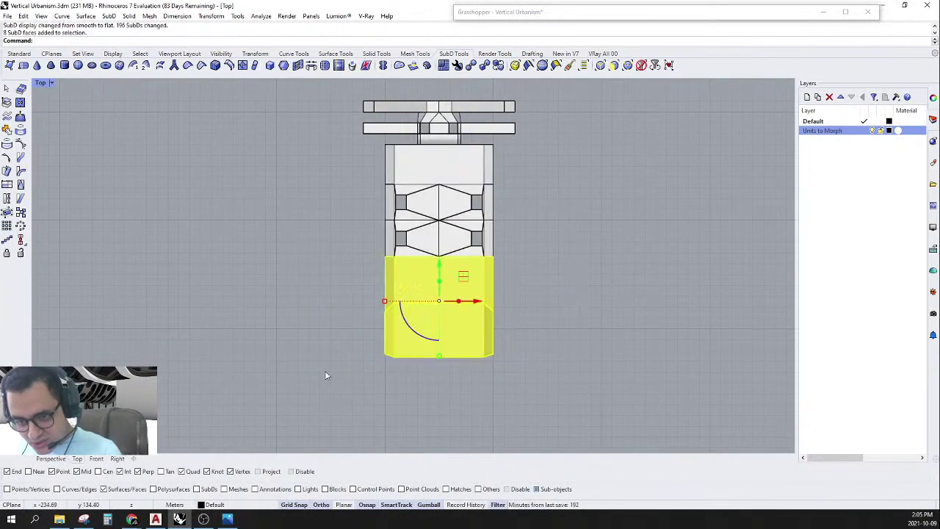
{"action": "scroll", "coordinate": [493, 198], "scroll_direction": "up", "scroll_amount": 3}
{"action": "left_click_drag", "start_coordinate": [500, 142], "coordinate": [267, 152]}
{"action": "left_click_drag", "start_coordinate": [505, 213], "coordinate": [480, 307]}
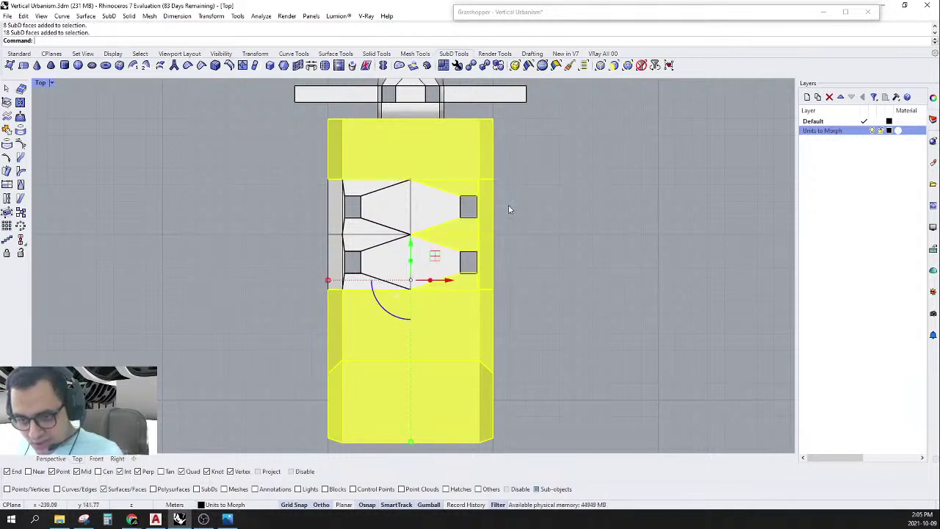
{"action": "scroll", "coordinate": [441, 250], "scroll_direction": "up", "scroll_amount": 4}
{"action": "scroll", "coordinate": [602, 199], "scroll_direction": "down", "scroll_amount": 2}
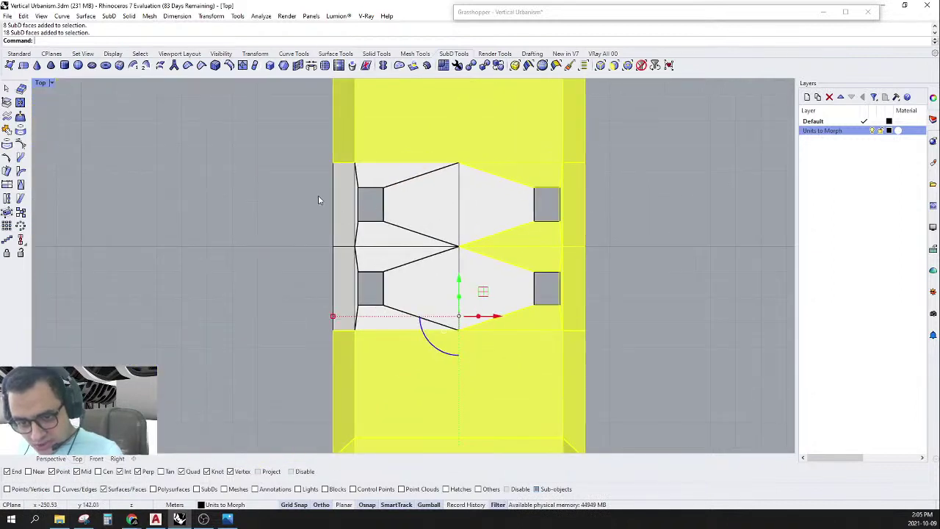
{"action": "key", "text": "Delete"}
Delete the stacked side and chamfer faces of the tube body beside the lower-left column.
{"action": "scroll", "coordinate": [369, 282], "scroll_direction": "up", "scroll_amount": 2}
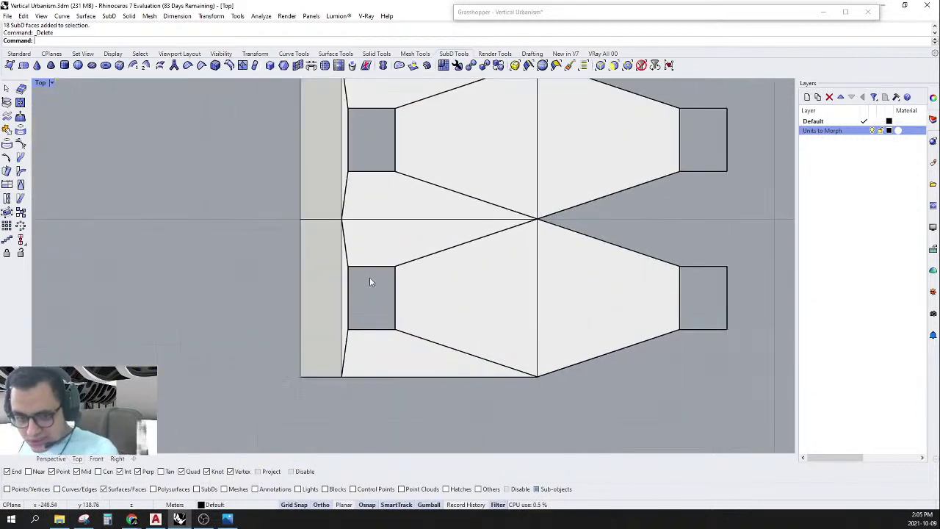
{"action": "scroll", "coordinate": [344, 301], "scroll_direction": "up", "scroll_amount": 3}
{"action": "left_click", "coordinate": [345, 301]}
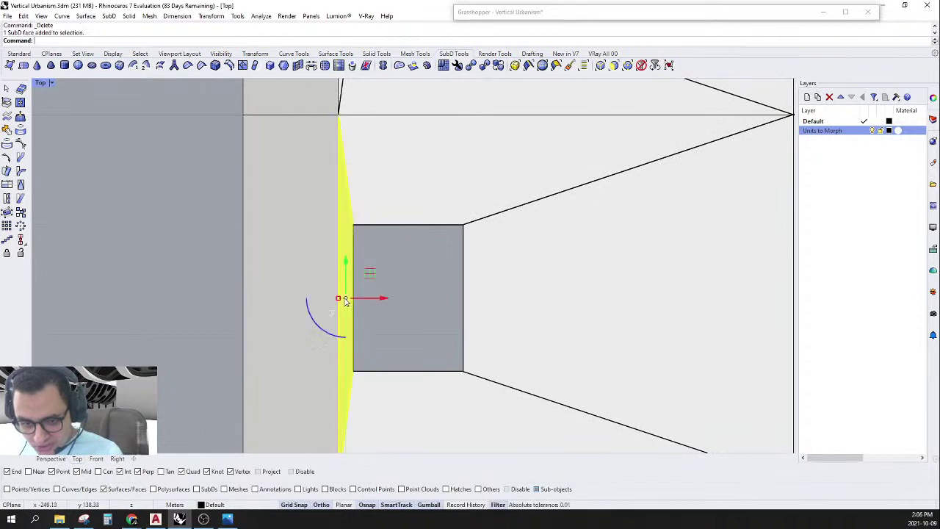
{"action": "left_click", "coordinate": [296, 257], "text": "shift"}
{"action": "key", "text": "Delete"}
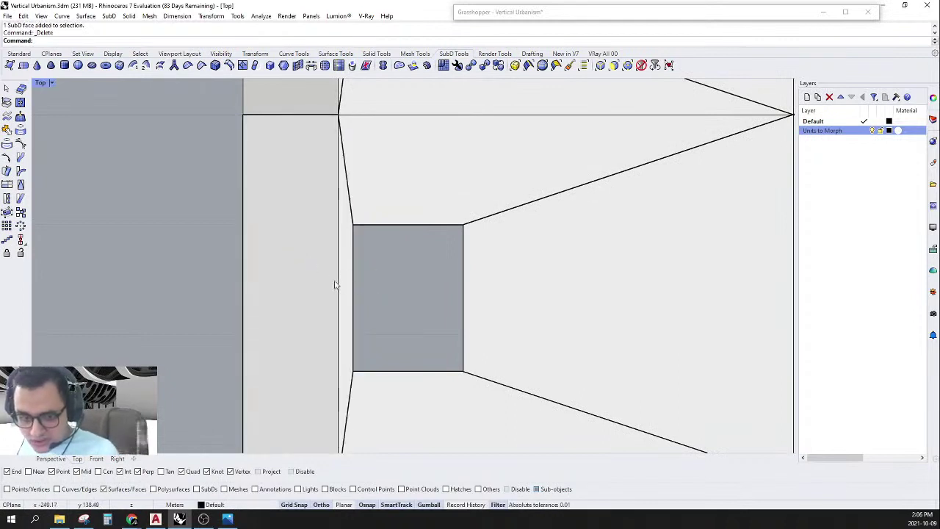
{"action": "left_click", "coordinate": [339, 285]}
{"action": "left_click", "coordinate": [275, 283], "text": "shift"}
{"action": "key", "text": "Delete"}
{"action": "scroll", "coordinate": [282, 284], "scroll_direction": "down", "scroll_amount": 3}
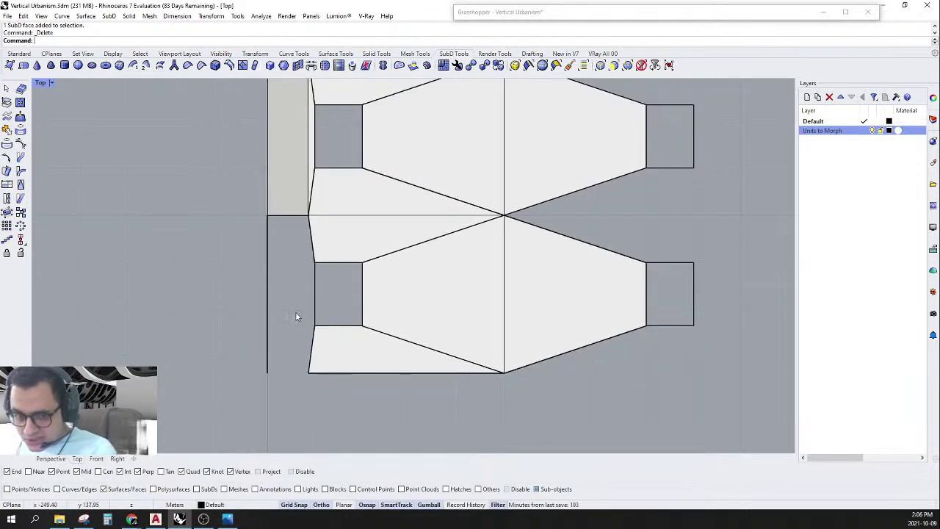
{"action": "scroll", "coordinate": [292, 301], "scroll_direction": "up", "scroll_amount": 2}
{"action": "left_click", "coordinate": [261, 309]}
{"action": "key", "text": "Delete"}
{"action": "scroll", "coordinate": [363, 363], "scroll_direction": "down", "scroll_amount": 3}
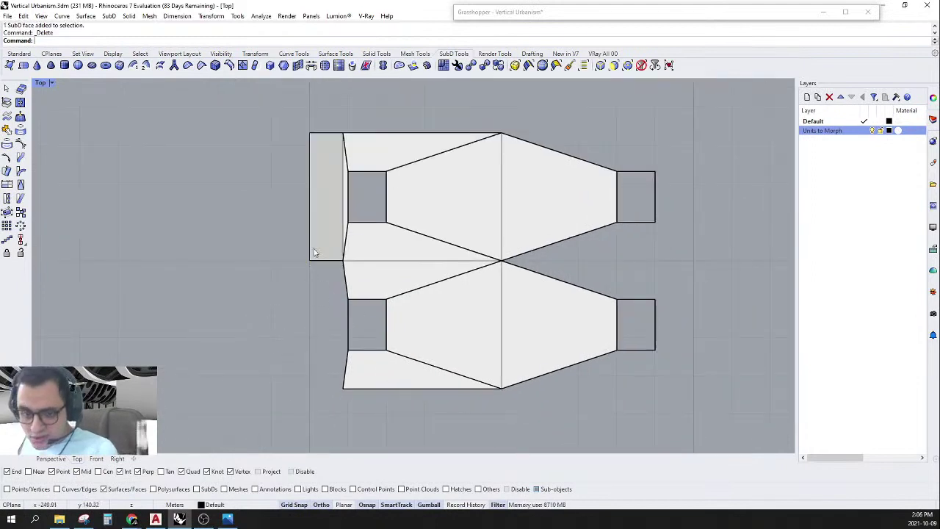
Delete the side and chamfer faces of the tube body beside the upper-left column.
{"action": "scroll", "coordinate": [319, 235], "scroll_direction": "up", "scroll_amount": 2}
{"action": "left_click", "coordinate": [363, 193]}
{"action": "left_click", "coordinate": [317, 210], "text": "shift"}
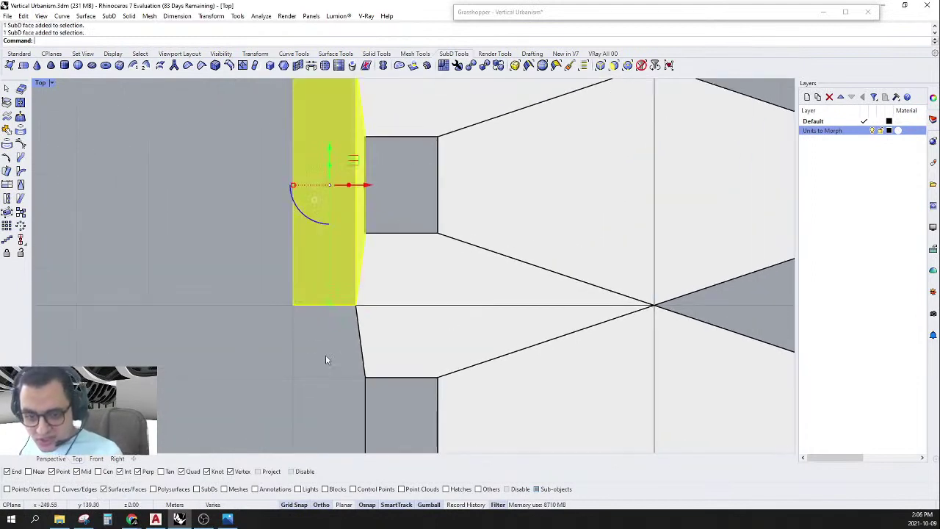
{"action": "left_click_drag", "start_coordinate": [232, 277], "coordinate": [230, 274]}
{"action": "key", "text": "Delete"}
{"action": "scroll", "coordinate": [382, 316], "scroll_direction": "down", "scroll_amount": 3}
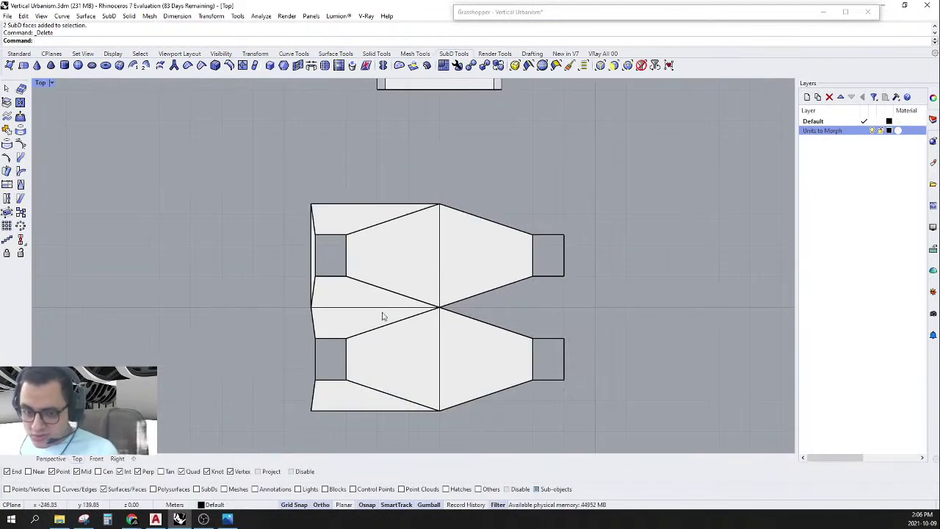
Delete the remaining body faces between the columns and the thin sliver face beside the upper-left column.
{"action": "left_click_drag", "start_coordinate": [443, 163], "coordinate": [373, 452]}
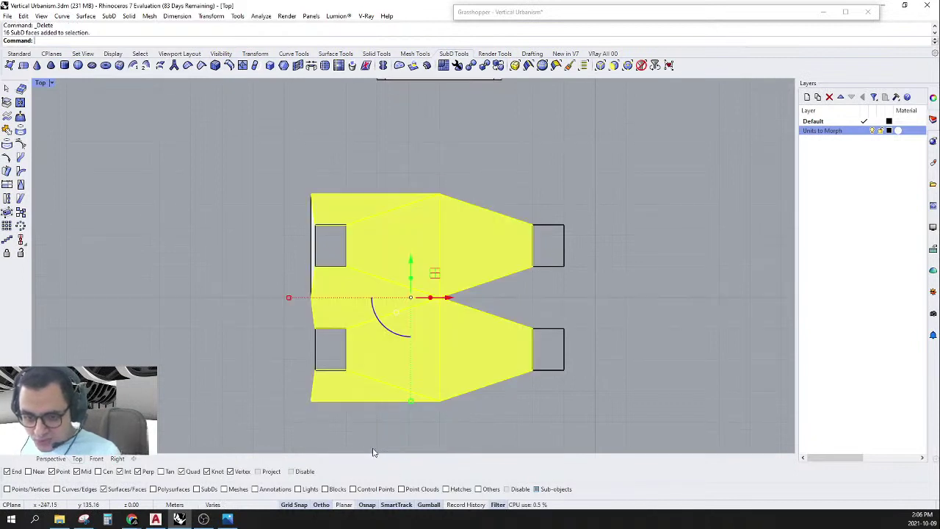
{"action": "key", "text": "Delete"}
{"action": "scroll", "coordinate": [313, 237], "scroll_direction": "up", "scroll_amount": 3}
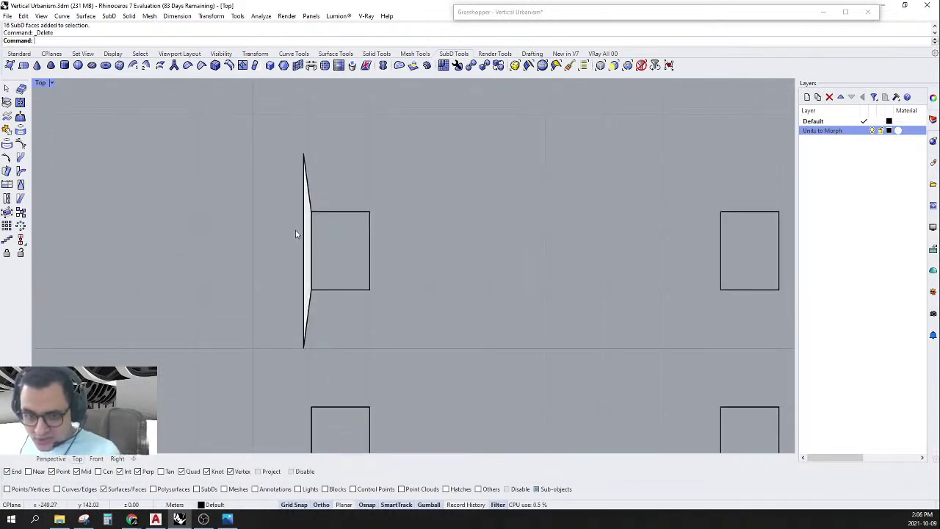
{"action": "left_click", "coordinate": [304, 227]}
{"action": "key", "text": "Delete"}
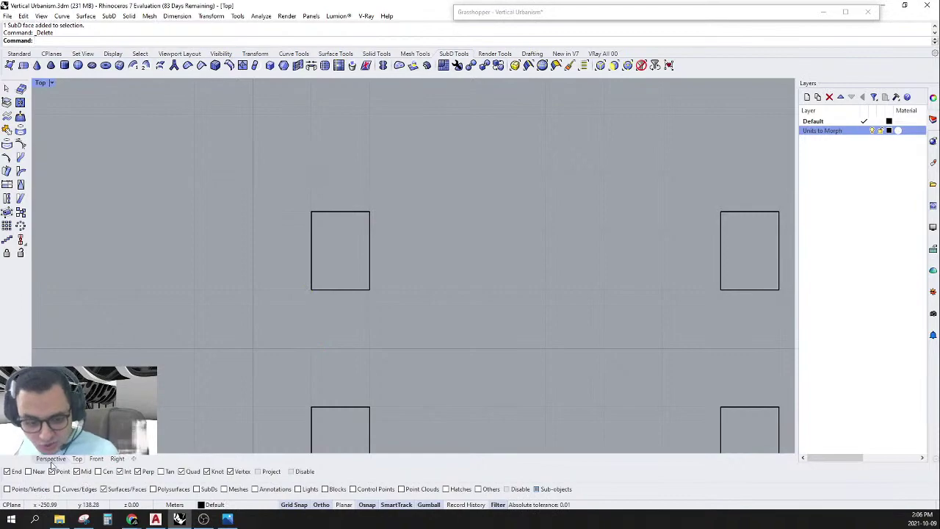
Examine the isolated columns and the branching hub in the Perspective view, comparing them with the neighbouring units.
{"action": "left_click", "coordinate": [51, 458]}
{"action": "right_click_drag", "start_coordinate": [510, 225], "coordinate": [463, 208]}
{"action": "scroll", "coordinate": [463, 209], "scroll_direction": "down", "scroll_amount": 5}
{"action": "scroll", "coordinate": [438, 169], "scroll_direction": "up", "scroll_amount": 5}
{"action": "right_click_drag", "start_coordinate": [397, 216], "coordinate": [492, 175]}
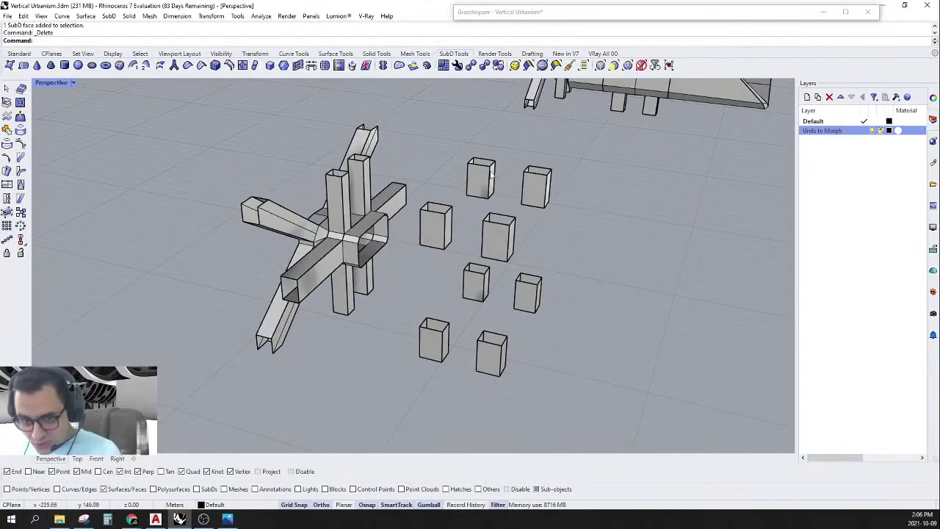
{"action": "right_click_drag", "start_coordinate": [569, 316], "coordinate": [359, 213]}
{"action": "right_click_drag", "start_coordinate": [572, 266], "coordinate": [716, 198]}
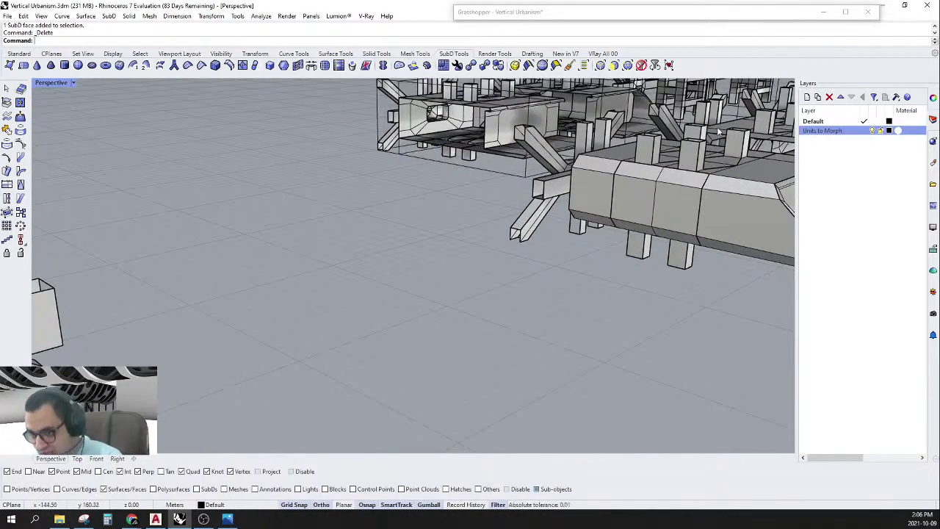
{"action": "scroll", "coordinate": [585, 185], "scroll_direction": "down", "scroll_amount": 3}
{"action": "scroll", "coordinate": [540, 266], "scroll_direction": "down", "scroll_amount": 5}
{"action": "right_click_drag", "start_coordinate": [596, 223], "coordinate": [484, 242]}
{"action": "scroll", "coordinate": [487, 290], "scroll_direction": "up", "scroll_amount": 5}
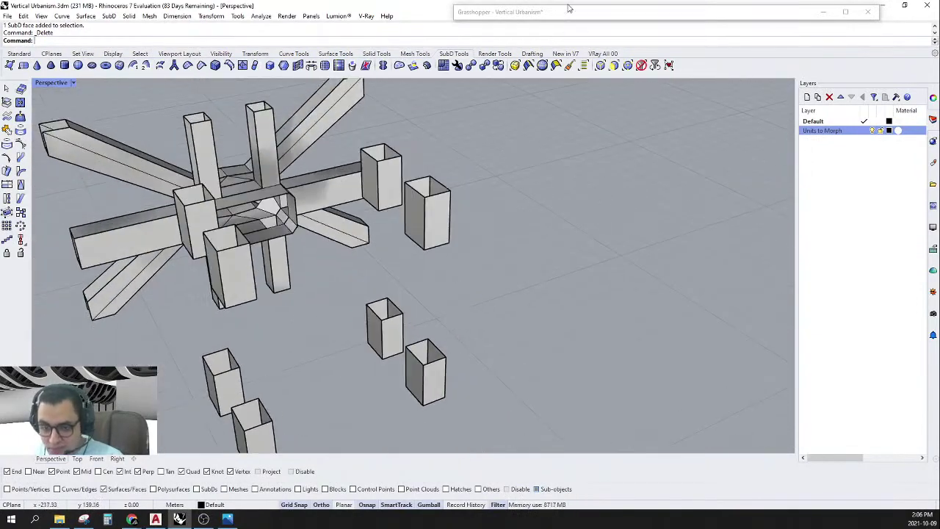
Remove the face-only selection filter and select the column SubDs to check how they are split into pieces.
{"action": "left_click", "coordinate": [614, 65]}
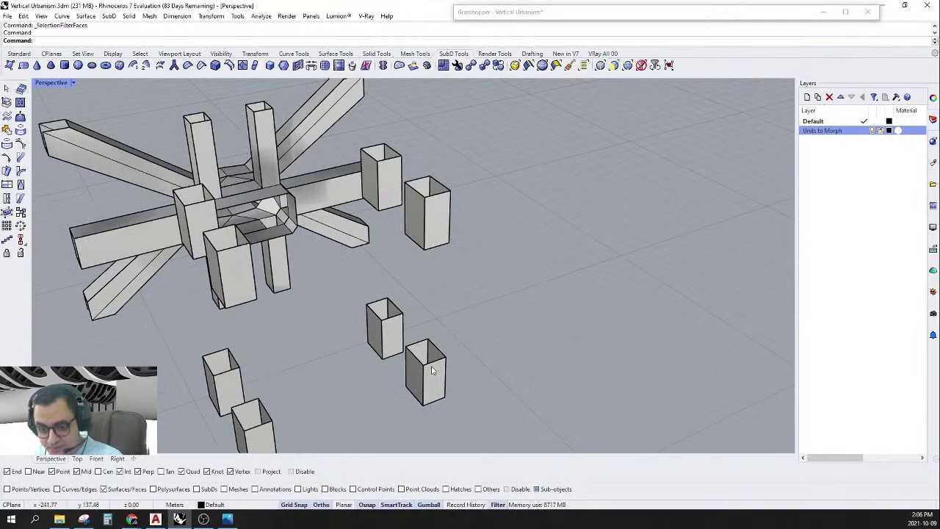
{"action": "scroll", "coordinate": [465, 312], "scroll_direction": "down", "scroll_amount": 3}
{"action": "right_click_drag", "start_coordinate": [464, 313], "coordinate": [581, 276]}
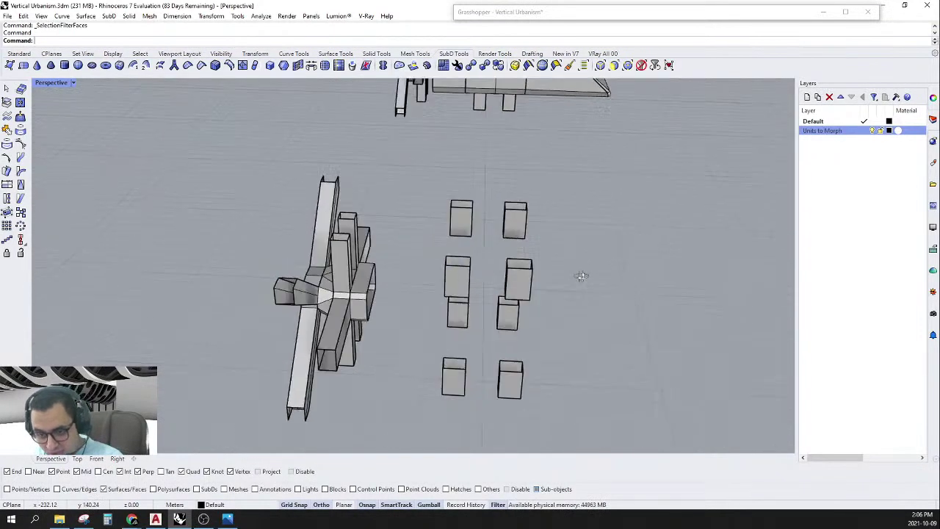
{"action": "left_click", "coordinate": [526, 229]}
{"action": "right_click_drag", "start_coordinate": [526, 229], "coordinate": [616, 103]}
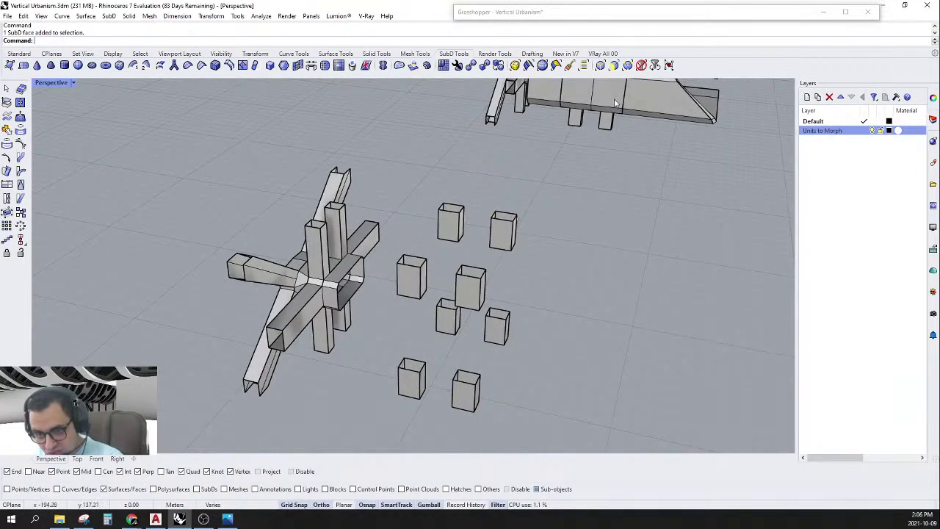
{"action": "left_click", "coordinate": [643, 65]}
{"action": "left_click_drag", "start_coordinate": [546, 214], "coordinate": [488, 241]}
{"action": "scroll", "coordinate": [502, 228], "scroll_direction": "up", "scroll_amount": 6}
{"action": "left_click", "coordinate": [502, 227]}
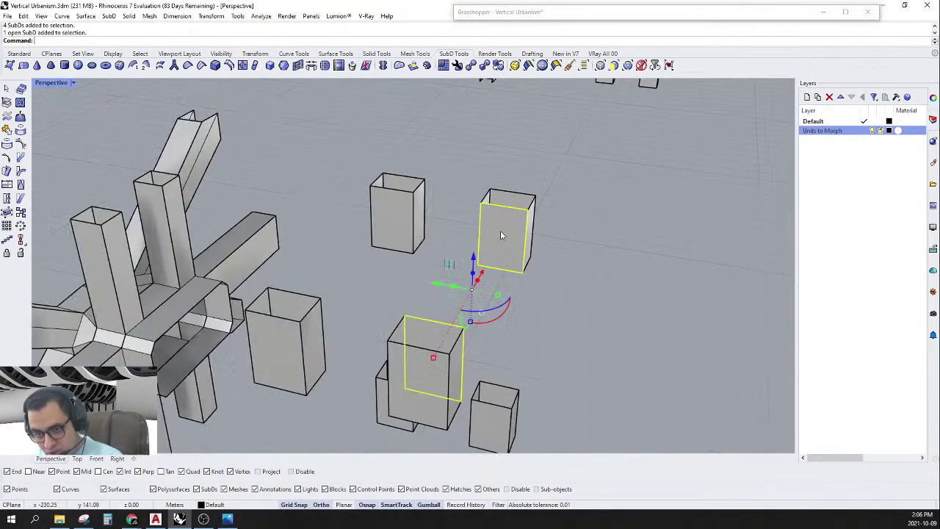
Join all the separate column SubDs into one open SubD with the joined edges set to Crease.
{"action": "scroll", "coordinate": [525, 195], "scroll_direction": "down", "scroll_amount": 6}
{"action": "scroll", "coordinate": [537, 230], "scroll_direction": "up", "scroll_amount": 7}
{"action": "right_click_drag", "start_coordinate": [536, 231], "coordinate": [564, 248]}
{"action": "scroll", "coordinate": [497, 243], "scroll_direction": "down", "scroll_amount": 7}
{"action": "left_click", "coordinate": [572, 175]}
{"action": "left_click_drag", "start_coordinate": [571, 174], "coordinate": [409, 387]}
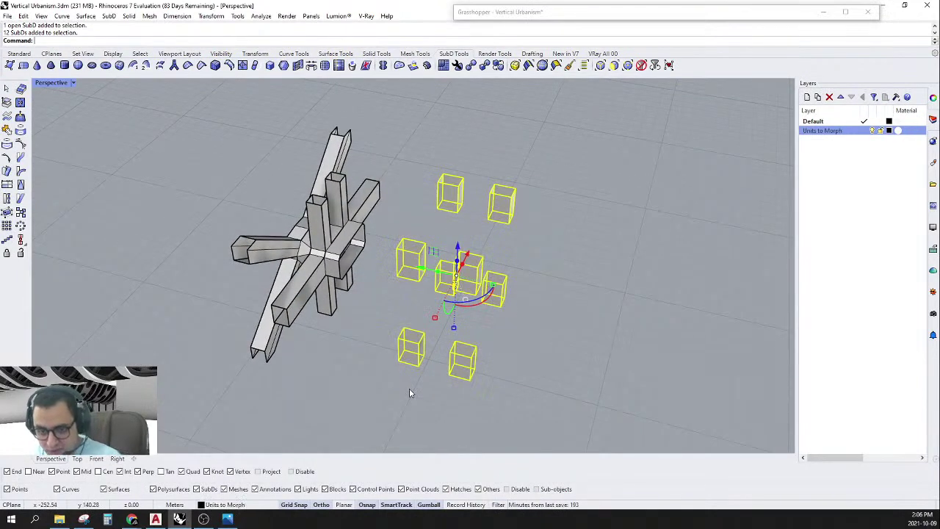
{"action": "type", "text": "join"}
{"action": "key", "text": "Return"}
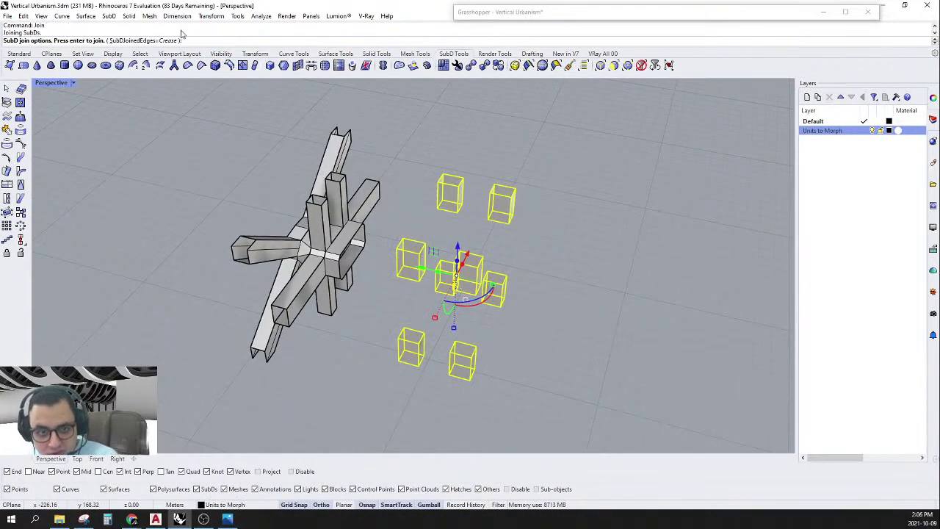
{"action": "key", "text": "Return"}
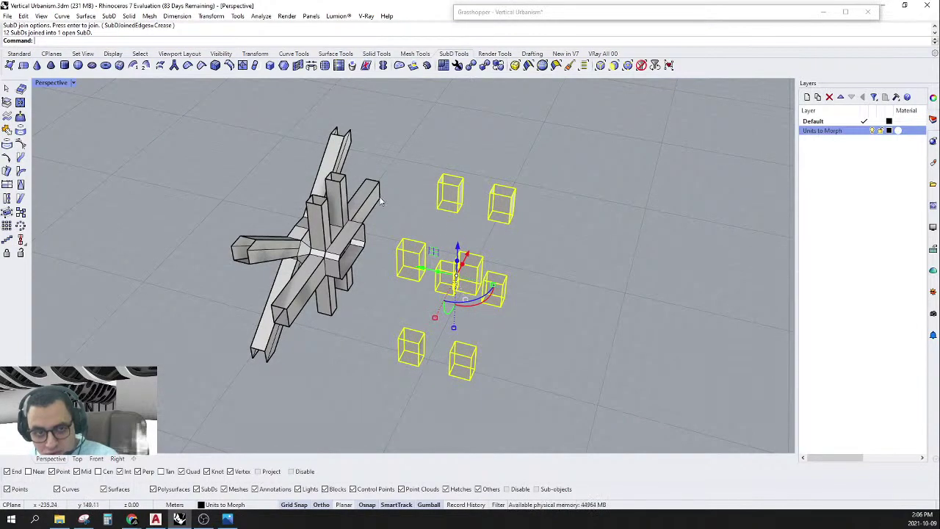
{"action": "left_click", "coordinate": [589, 228]}
{"action": "scroll", "coordinate": [550, 275], "scroll_direction": "up", "scroll_amount": 10}
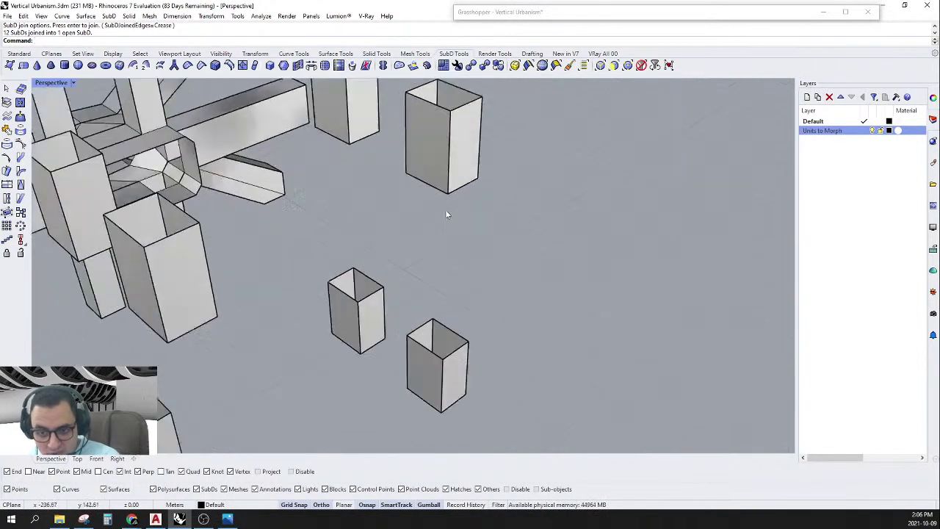
Filter selection to edges and bridge the gap in the first outer column between its facing open edge loops, using 5 joined segments.
{"action": "left_click", "coordinate": [600, 66]}
{"action": "left_click", "coordinate": [461, 443]}
{"action": "double_click", "coordinate": [461, 441]}
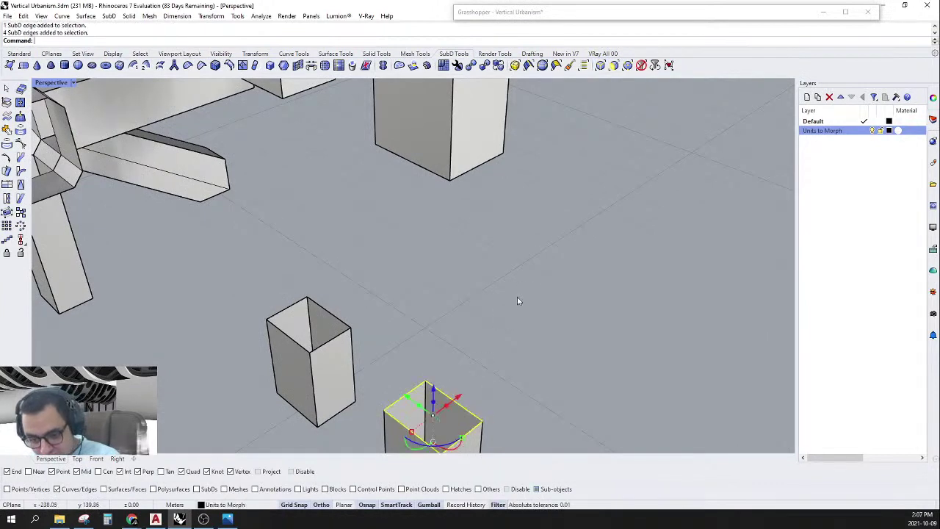
{"action": "scroll", "coordinate": [519, 298], "scroll_direction": "down", "scroll_amount": 4}
{"action": "double_click", "coordinate": [506, 241], "text": "shift"}
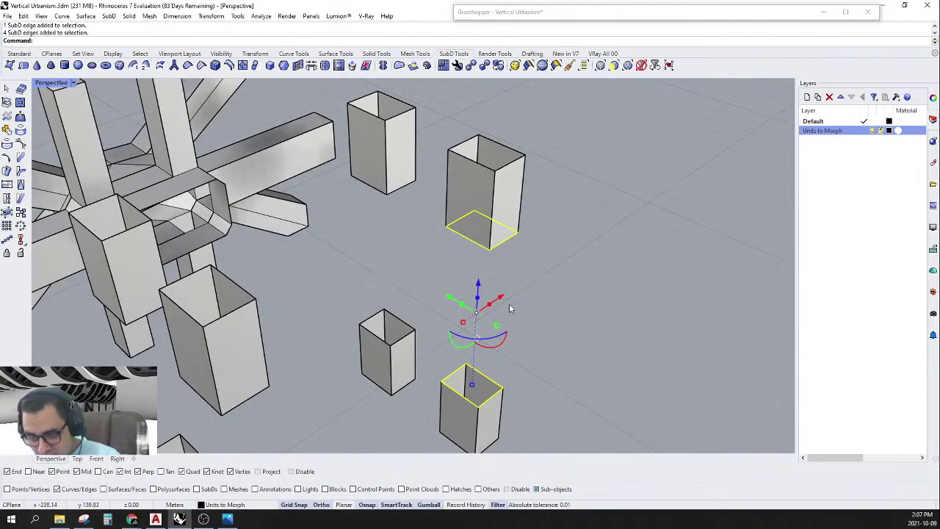
{"action": "right_click_drag", "start_coordinate": [510, 309], "coordinate": [282, 123]}
{"action": "left_click", "coordinate": [312, 66]}
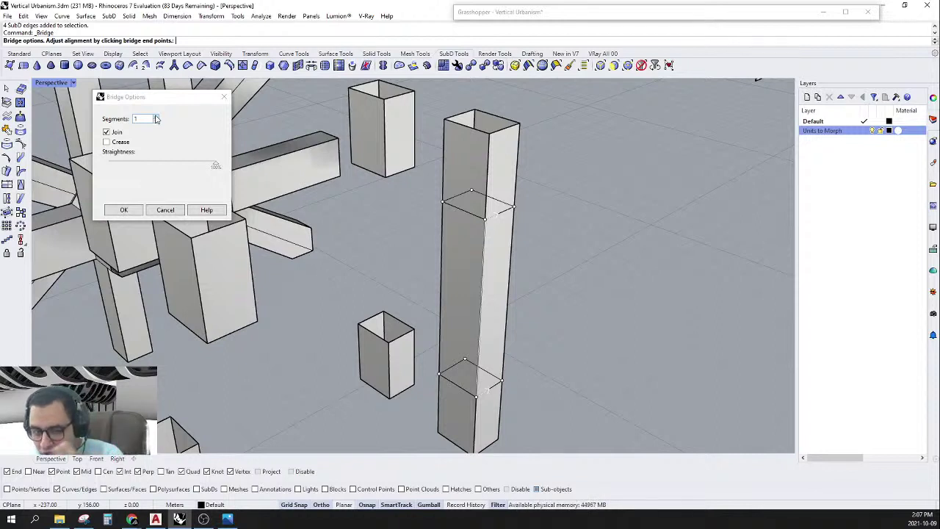
{"action": "left_click", "coordinate": [156, 117]}
{"action": "left_click", "coordinate": [156, 117]}
{"action": "left_click", "coordinate": [156, 117]}
{"action": "left_click", "coordinate": [155, 116]}
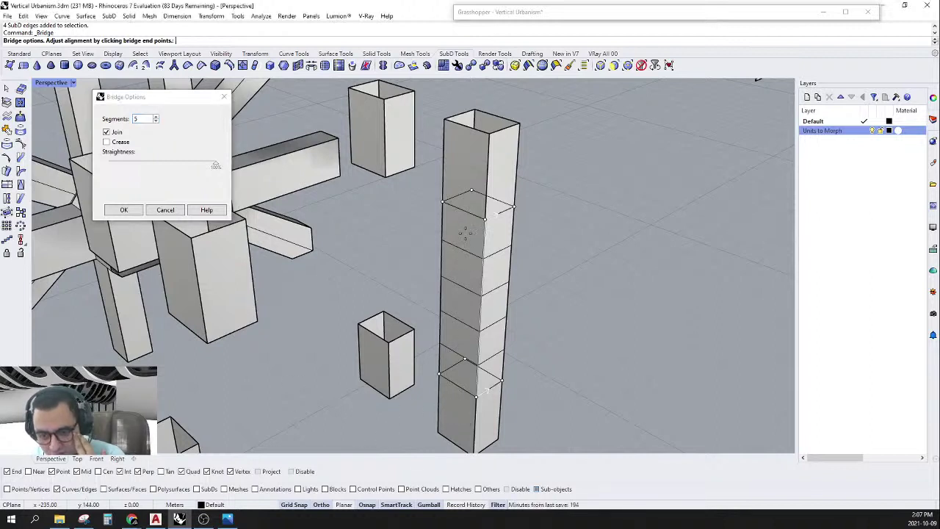
{"action": "left_click", "coordinate": [113, 213]}
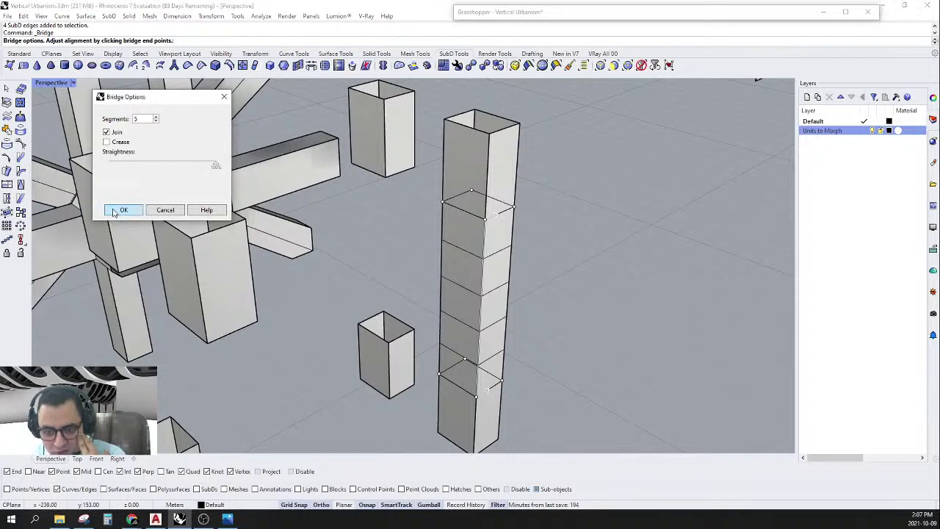
Bridge the facing open edge loops of the hub-side column beside it with 5 joined segments.
{"action": "scroll", "coordinate": [552, 282], "scroll_direction": "down", "scroll_amount": 5}
{"action": "right_click_drag", "start_coordinate": [462, 286], "coordinate": [473, 284]}
{"action": "scroll", "coordinate": [473, 284], "scroll_direction": "up", "scroll_amount": 2}
{"action": "scroll", "coordinate": [473, 285], "scroll_direction": "up", "scroll_amount": 2}
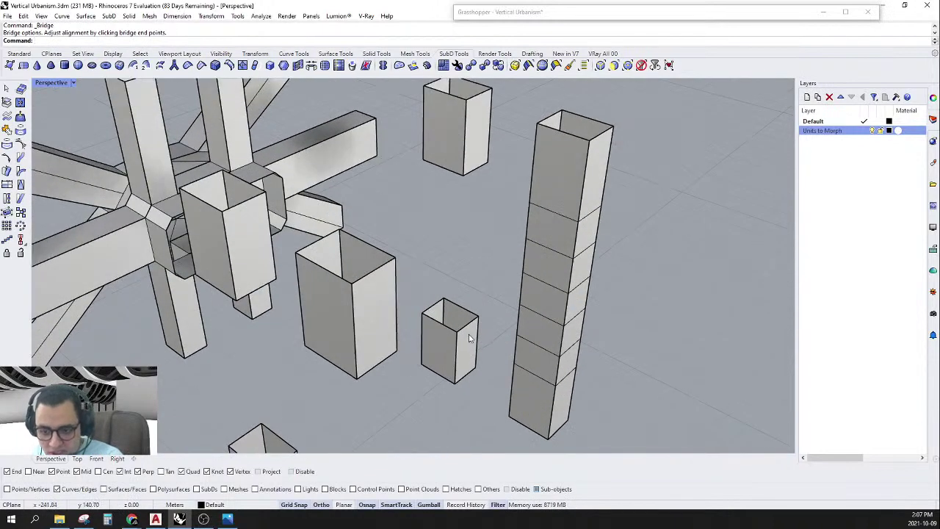
{"action": "left_click", "coordinate": [467, 334], "text": "ctrl+shift"}
{"action": "left_click", "coordinate": [444, 333], "text": "ctrl+shift"}
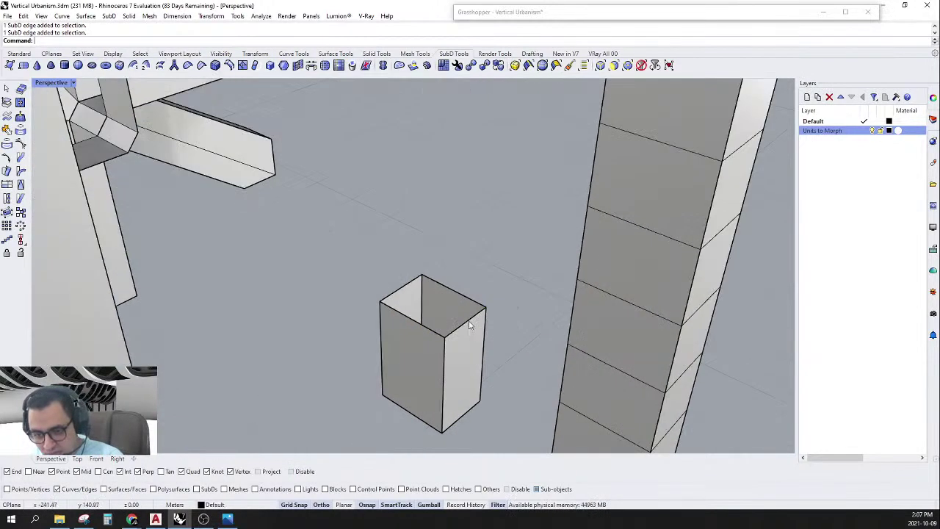
{"action": "scroll", "coordinate": [448, 325], "scroll_direction": "up", "scroll_amount": 3}
{"action": "double_click", "coordinate": [446, 288], "text": "ctrl+shift"}
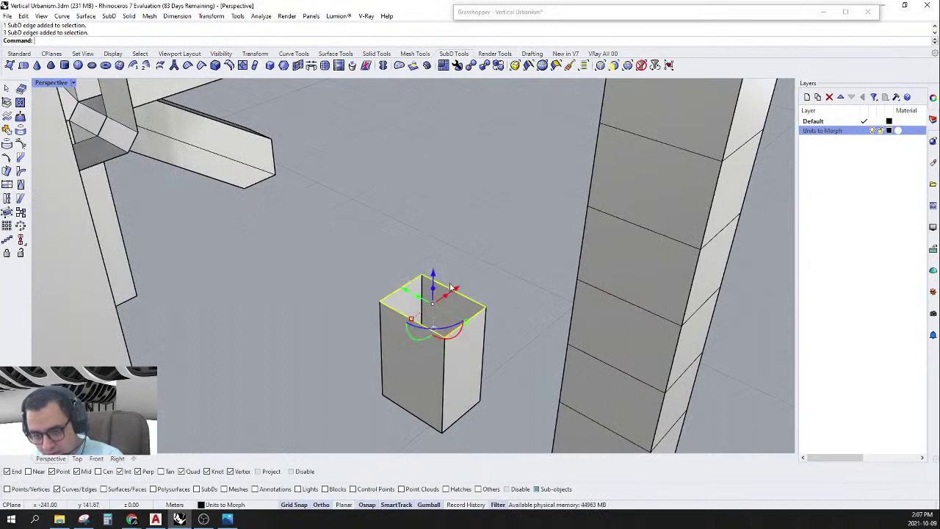
{"action": "scroll", "coordinate": [453, 301], "scroll_direction": "down", "scroll_amount": 4}
{"action": "double_click", "coordinate": [475, 116], "text": "ctrl+shift"}
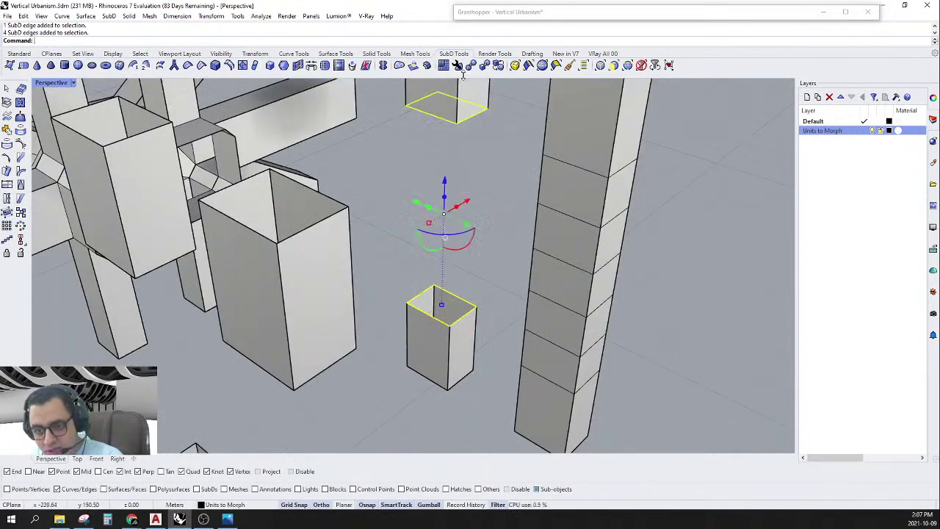
{"action": "left_click", "coordinate": [312, 65]}
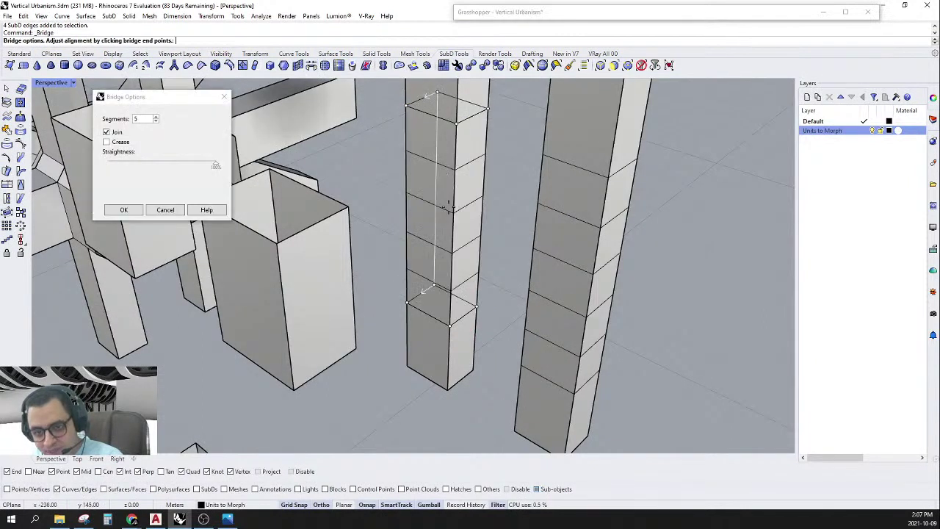
{"action": "left_click", "coordinate": [121, 210]}
Bridge the gap between the top and bottom pieces of the other outer column with 5 segments.
{"action": "scroll", "coordinate": [481, 260], "scroll_direction": "down", "scroll_amount": 5}
{"action": "scroll", "coordinate": [481, 259], "scroll_direction": "up", "scroll_amount": 5}
{"action": "left_click", "coordinate": [422, 387], "text": "ctrl+shift"}
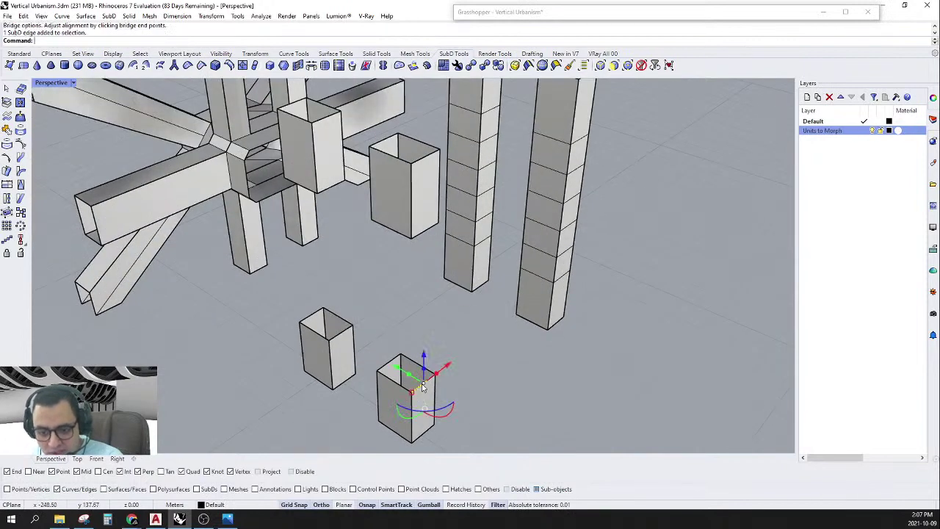
{"action": "double_click", "coordinate": [412, 360], "text": "ctrl+shift"}
{"action": "double_click", "coordinate": [430, 231], "text": "ctrl+shift"}
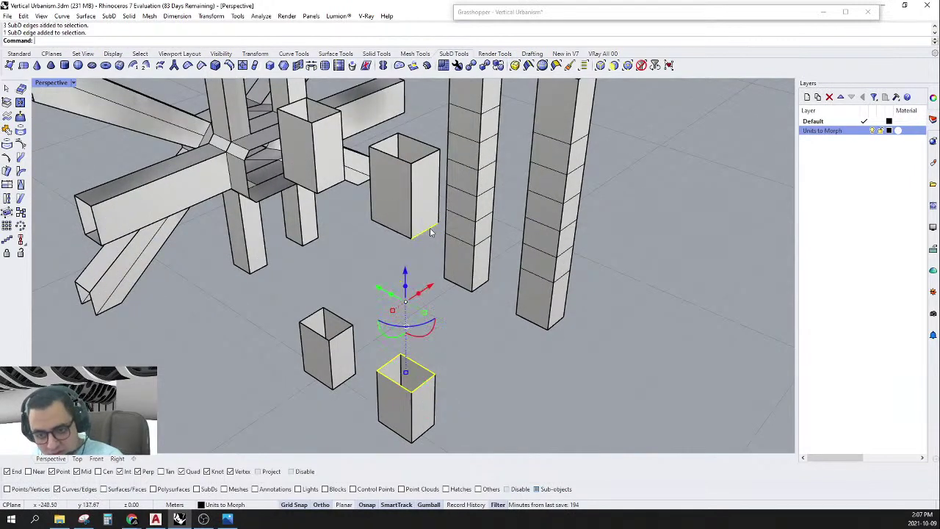
{"action": "left_click", "coordinate": [311, 66]}
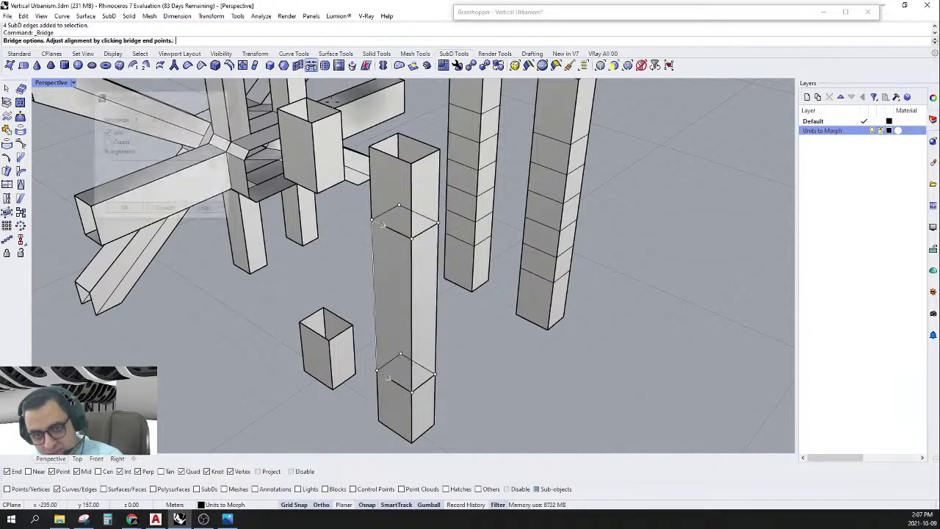
{"action": "key", "text": "Return"}
Bridge the open edge loops of the remaining hub-side column with 5 joined segments, completing the fourth column.
{"action": "scroll", "coordinate": [273, 304], "scroll_direction": "up", "scroll_amount": 3}
{"action": "left_click", "coordinate": [366, 338], "text": "ctrl+shift"}
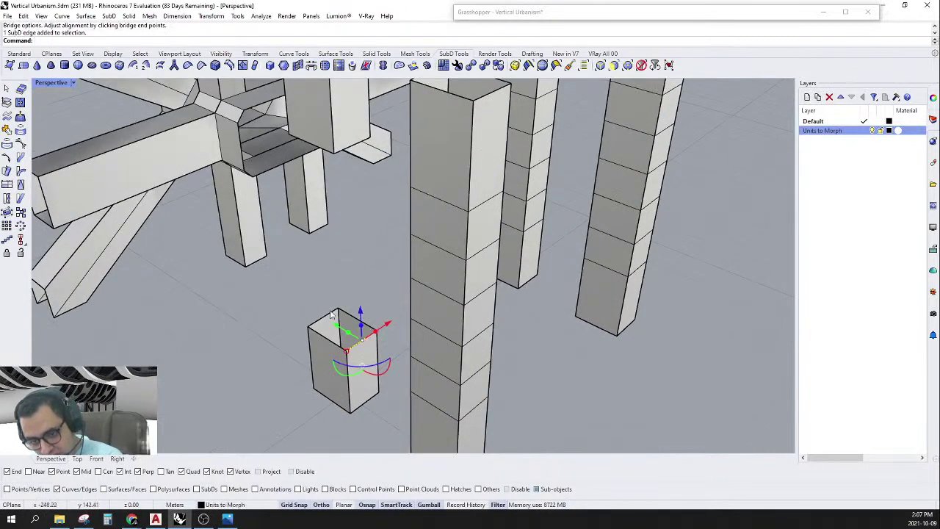
{"action": "double_click", "coordinate": [344, 310], "text": "ctrl+shift"}
{"action": "scroll", "coordinate": [348, 293], "scroll_direction": "down", "scroll_amount": 5}
{"action": "scroll", "coordinate": [368, 189], "scroll_direction": "up", "scroll_amount": 5}
{"action": "double_click", "coordinate": [353, 239], "text": "ctrl+shift"}
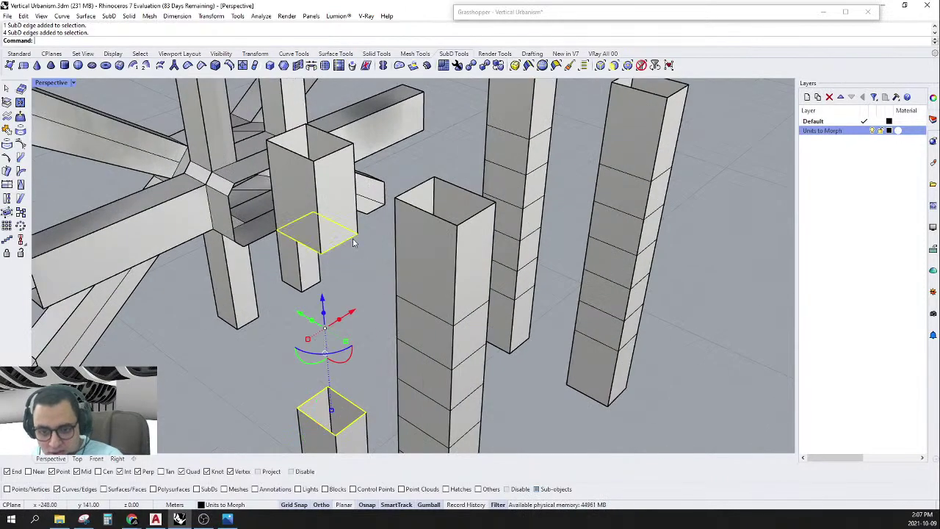
{"action": "left_click", "coordinate": [312, 65]}
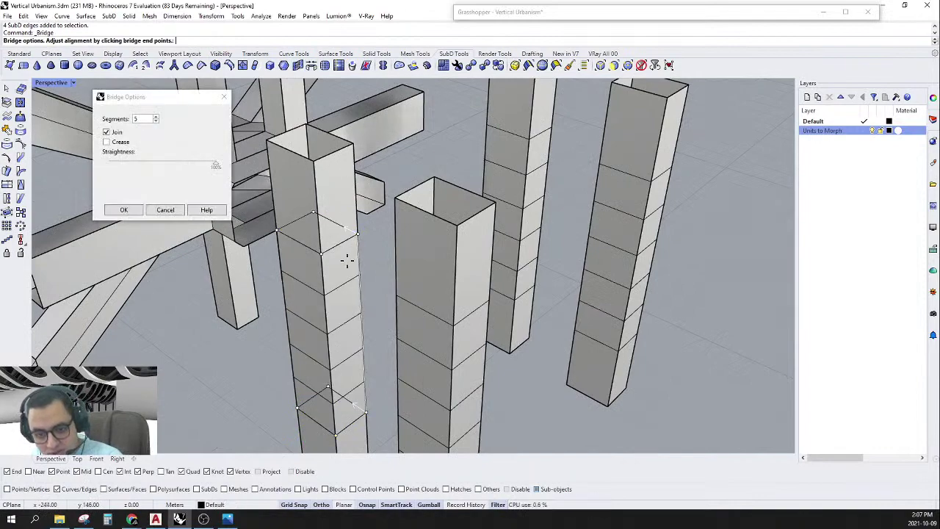
{"action": "key", "text": "Return"}
Filter selection to faces and bridge the upper facing faces of the two outer columns with 1 segment.
{"action": "scroll", "coordinate": [474, 265], "scroll_direction": "down", "scroll_amount": 5}
{"action": "scroll", "coordinate": [476, 257], "scroll_direction": "up", "scroll_amount": 5}
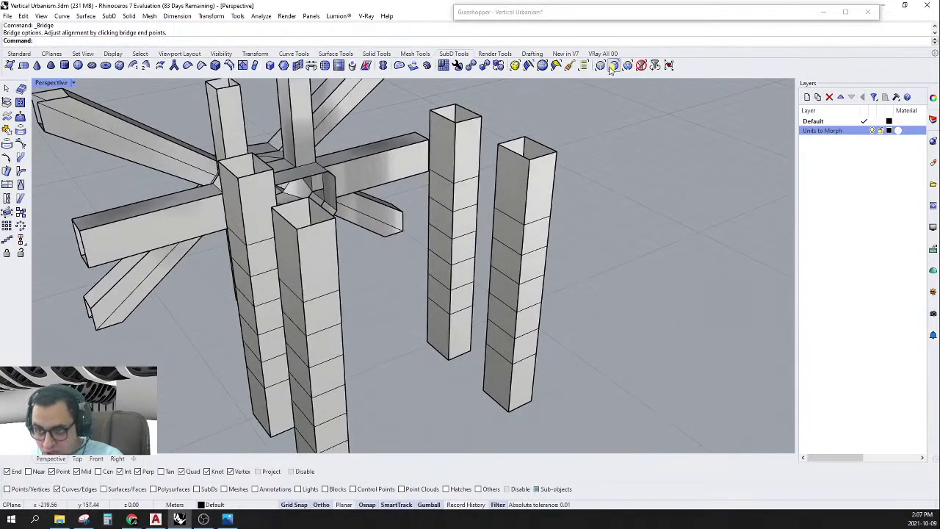
{"action": "left_click", "coordinate": [511, 244], "text": "ctrl+shift"}
{"action": "right_click_drag", "start_coordinate": [511, 243], "coordinate": [317, 289]}
{"action": "left_click", "coordinate": [200, 245], "text": "ctrl+shift"}
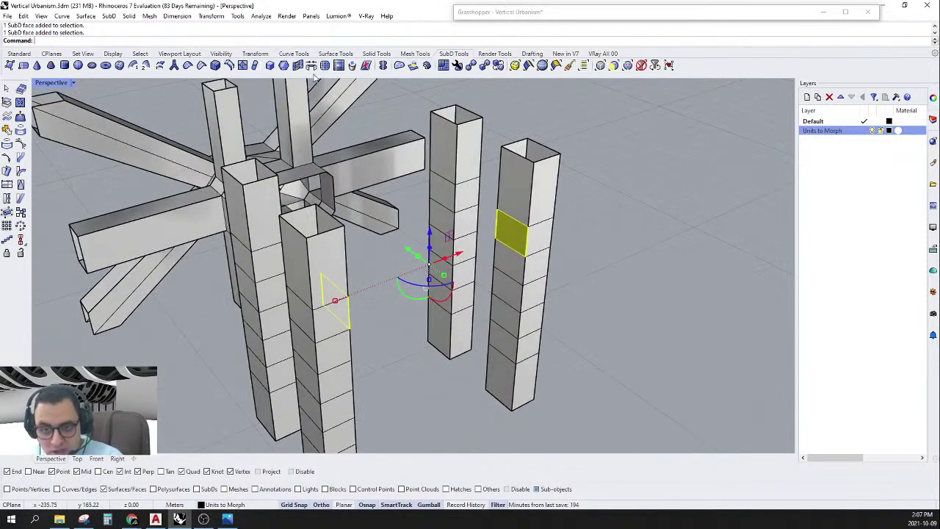
{"action": "left_click", "coordinate": [311, 66]}
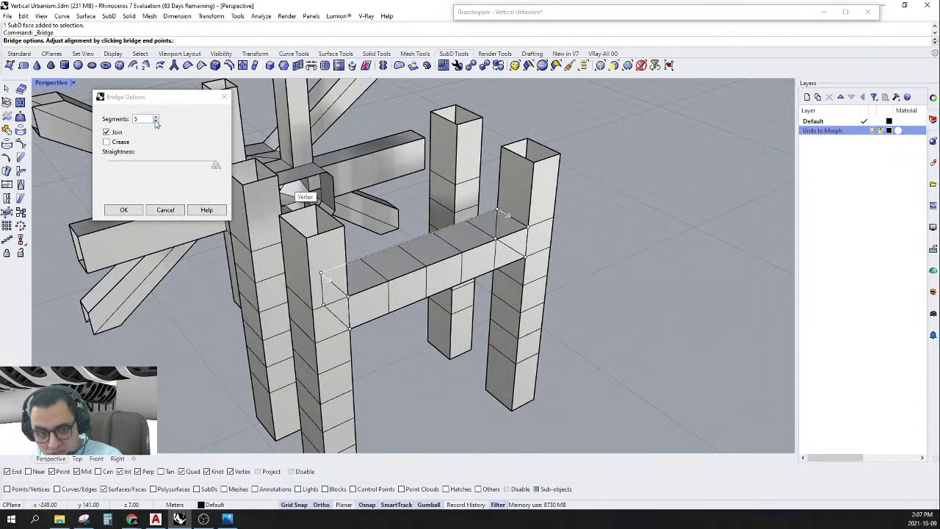
{"action": "left_click", "coordinate": [156, 121]}
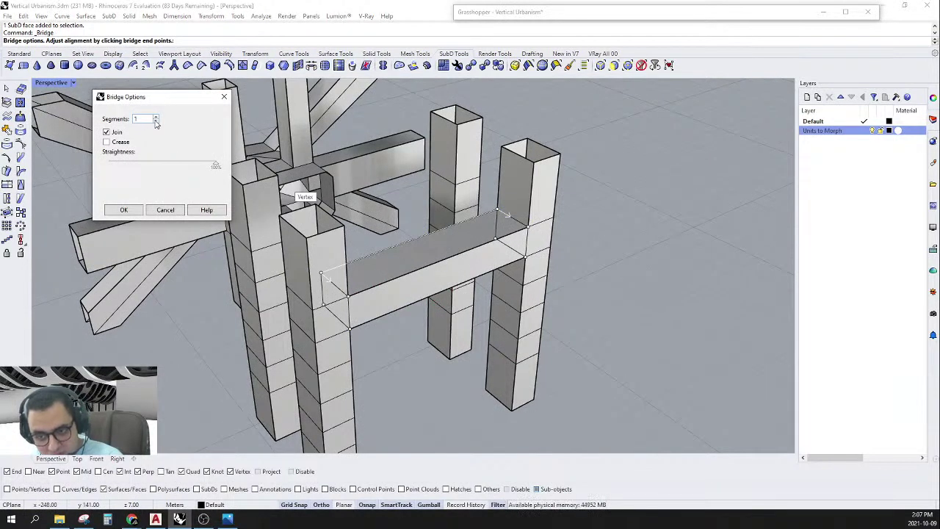
{"action": "left_click", "coordinate": [124, 210]}
Bridge the lower facing faces of the two outer columns with 1 segment and switch the SubD display to smooth.
{"action": "scroll", "coordinate": [494, 357], "scroll_direction": "up", "scroll_amount": 3}
{"action": "right_click_drag", "start_coordinate": [508, 337], "coordinate": [393, 323]}
{"action": "right_click_drag", "start_coordinate": [135, 194], "coordinate": [409, 297], "text": "shift"}
{"action": "left_click", "coordinate": [255, 273], "text": "ctrl+shift"}
{"action": "key", "text": "Return"}
{"action": "key", "text": "Return"}
{"action": "key", "text": "Tab"}
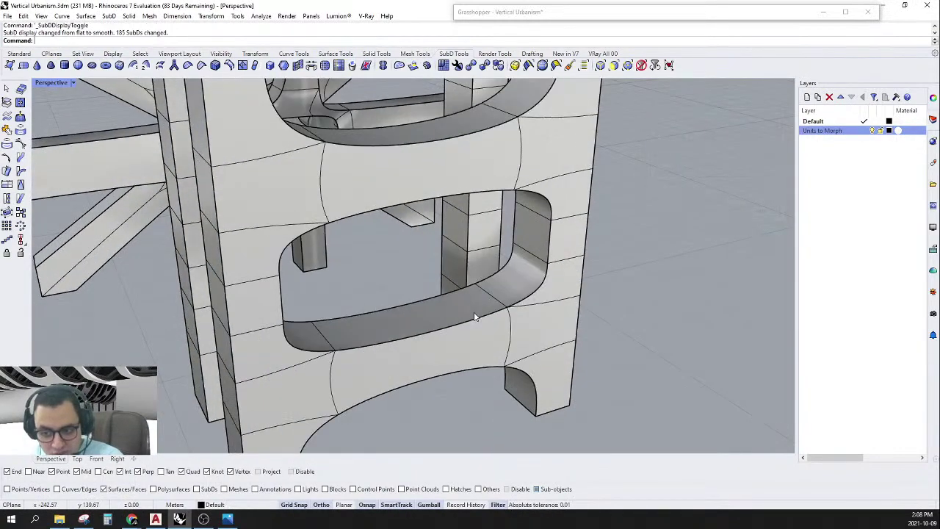
Bridge the facing side faces of an outer column and its hub-side neighbour on one side of the unit.
{"action": "scroll", "coordinate": [476, 316], "scroll_direction": "down", "scroll_amount": 4}
{"action": "right_click_drag", "start_coordinate": [545, 315], "coordinate": [573, 298]}
{"action": "scroll", "coordinate": [465, 276], "scroll_direction": "up", "scroll_amount": 5}
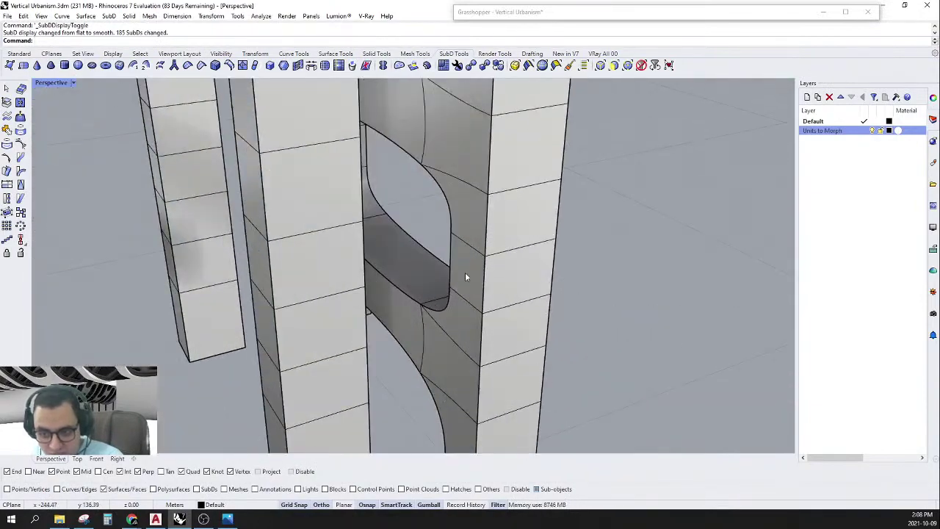
{"action": "left_click", "coordinate": [465, 277], "text": "ctrl+shift"}
{"action": "right_click_drag", "start_coordinate": [465, 277], "coordinate": [653, 273]}
{"action": "left_click", "coordinate": [236, 301], "text": "ctrl+shift"}
{"action": "key", "text": "Return"}
{"action": "key", "text": "Return"}
Bridge the facing side faces of the outer and hub-side columns on the opposite side of the unit.
{"action": "scroll", "coordinate": [493, 304], "scroll_direction": "down", "scroll_amount": 6}
{"action": "scroll", "coordinate": [442, 323], "scroll_direction": "up", "scroll_amount": 6}
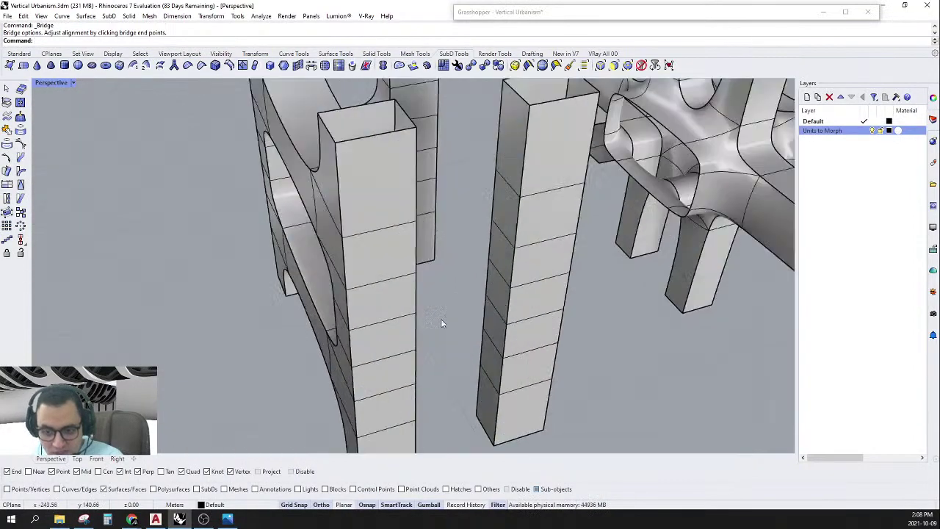
{"action": "scroll", "coordinate": [442, 323], "scroll_direction": "up", "scroll_amount": 2}
{"action": "left_click", "coordinate": [523, 283]}
{"action": "right_click_drag", "start_coordinate": [522, 284], "coordinate": [312, 310]}
{"action": "left_click", "coordinate": [267, 258], "text": "shift"}
{"action": "key", "text": "Return"}
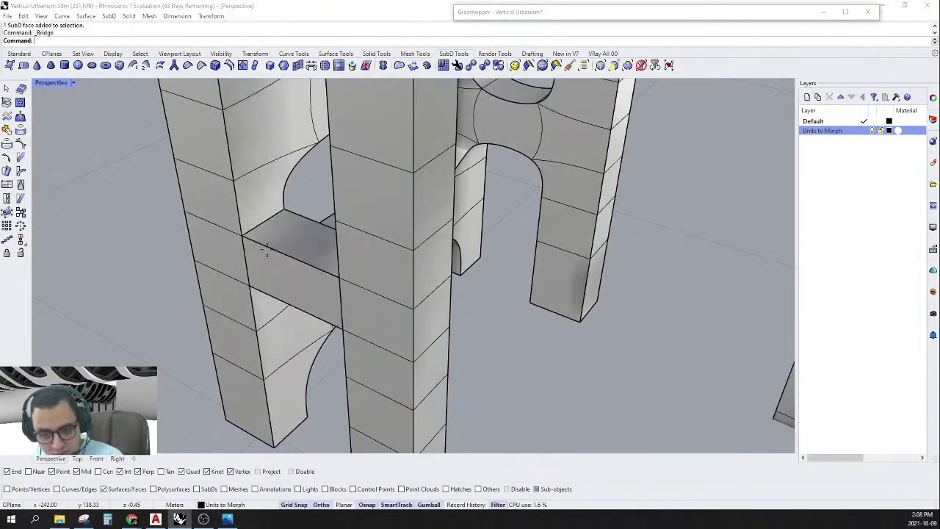
Bridge the upper facing faces of the two hub-side columns.
{"action": "right_click_drag", "start_coordinate": [265, 250], "coordinate": [344, 231]}
{"action": "left_click", "coordinate": [616, 144], "text": "ctrl+shift"}
{"action": "left_click", "coordinate": [262, 197], "text": "ctrl+shift"}
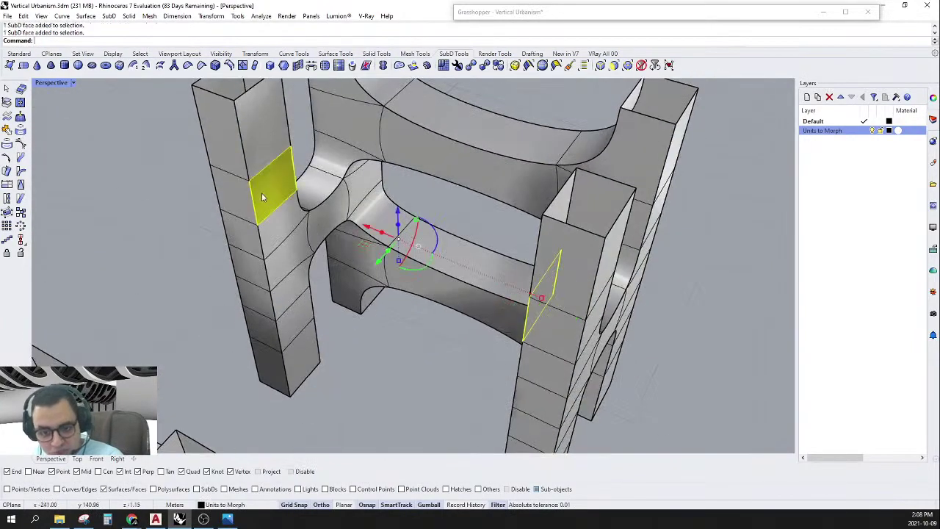
{"action": "key", "text": "Return"}
{"action": "key", "text": "Return"}
Bridge the lower facing faces of the two hub-side columns to close the second frame.
{"action": "right_click_drag", "start_coordinate": [270, 213], "coordinate": [514, 288]}
{"action": "scroll", "coordinate": [579, 275], "scroll_direction": "up", "scroll_amount": 3}
{"action": "left_click", "coordinate": [574, 226], "text": "ctrl+shift"}
{"action": "right_click_drag", "start_coordinate": [574, 227], "coordinate": [480, 276]}
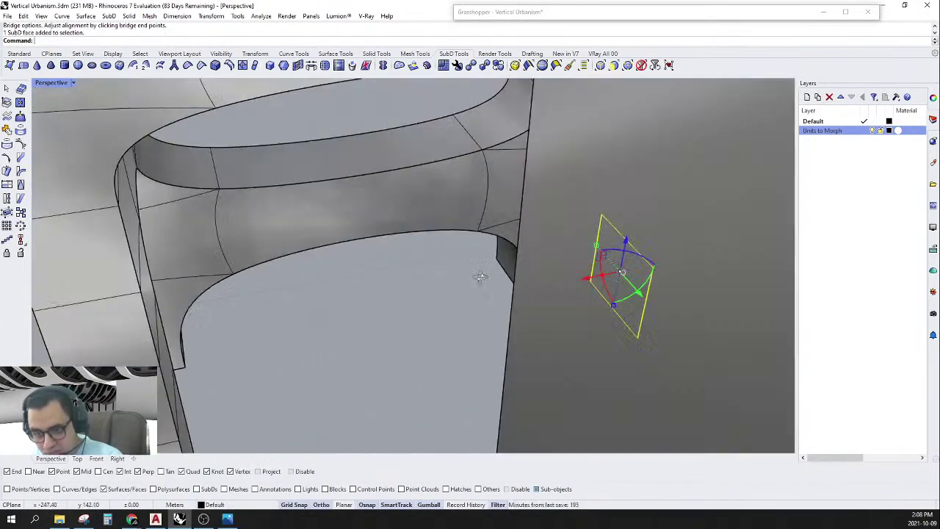
{"action": "scroll", "coordinate": [480, 276], "scroll_direction": "down", "scroll_amount": 10}
{"action": "left_click", "coordinate": [192, 272], "text": "ctrl+shift"}
{"action": "key", "text": "Return"}
{"action": "key", "text": "Return"}
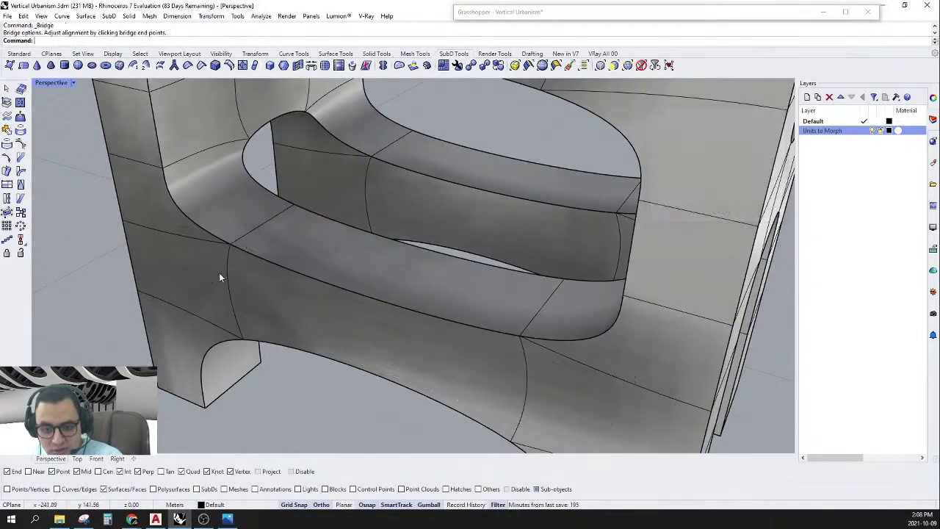
Examine the bridged four-column frame from several sides in the smooth SubD display.
{"action": "scroll", "coordinate": [219, 277], "scroll_direction": "down", "scroll_amount": 6}
{"action": "right_click_drag", "start_coordinate": [405, 285], "coordinate": [618, 244]}
{"action": "scroll", "coordinate": [521, 234], "scroll_direction": "down", "scroll_amount": 4}
{"action": "right_click_drag", "start_coordinate": [514, 235], "coordinate": [538, 261]}
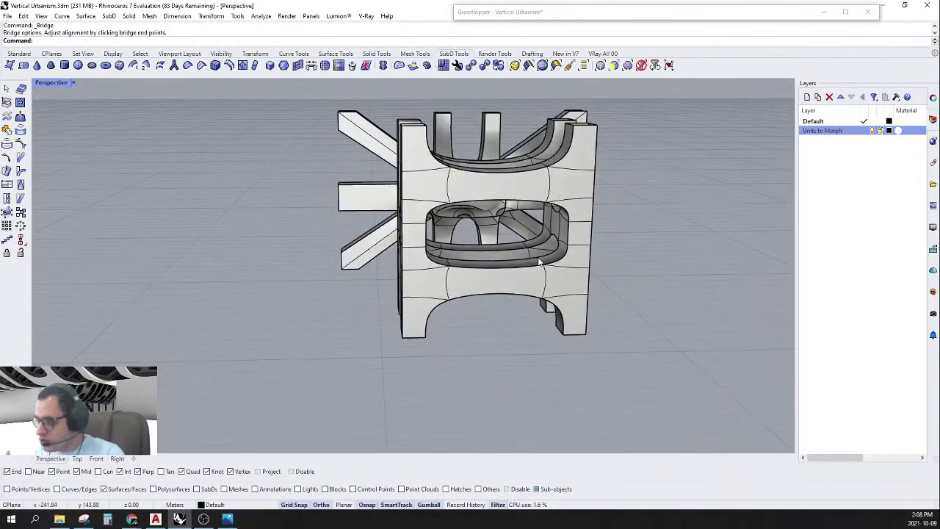
{"action": "scroll", "coordinate": [524, 237], "scroll_direction": "up", "scroll_amount": 4}
{"action": "right_click_drag", "start_coordinate": [449, 386], "coordinate": [529, 306]}
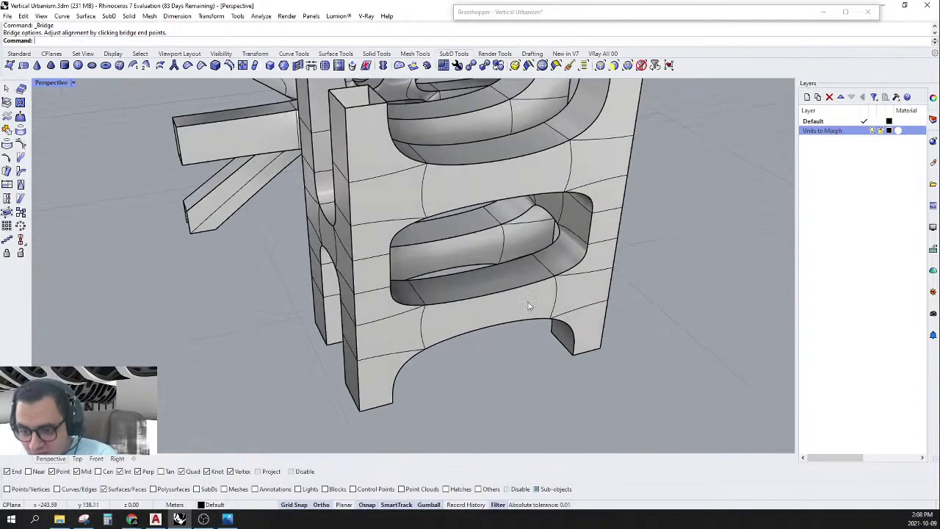
{"action": "scroll", "coordinate": [487, 292], "scroll_direction": "up", "scroll_amount": 3}
Examine the neighbouring unit variations, looking closely at how their platforms meet the bridged column frames.
{"action": "scroll", "coordinate": [500, 268], "scroll_direction": "down", "scroll_amount": 20}
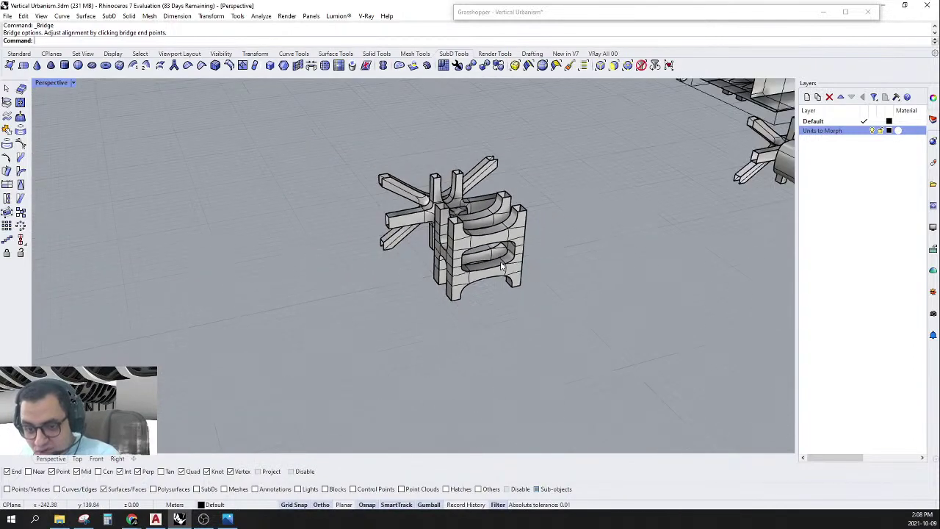
{"action": "scroll", "coordinate": [753, 183], "scroll_direction": "up", "scroll_amount": 2}
{"action": "scroll", "coordinate": [705, 194], "scroll_direction": "up", "scroll_amount": 18}
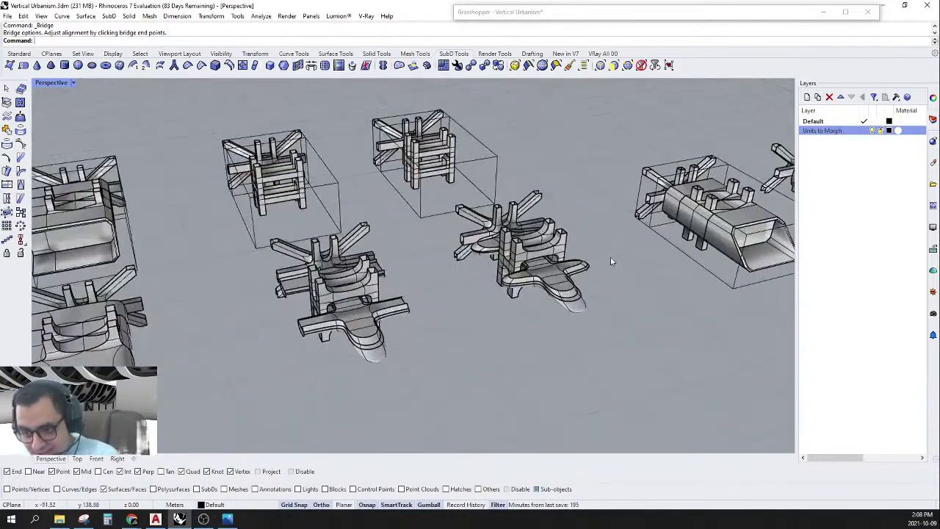
{"action": "scroll", "coordinate": [497, 298], "scroll_direction": "down", "scroll_amount": 1}
{"action": "right_click_drag", "start_coordinate": [495, 322], "coordinate": [499, 290]}
{"action": "scroll", "coordinate": [520, 239], "scroll_direction": "down", "scroll_amount": 7}
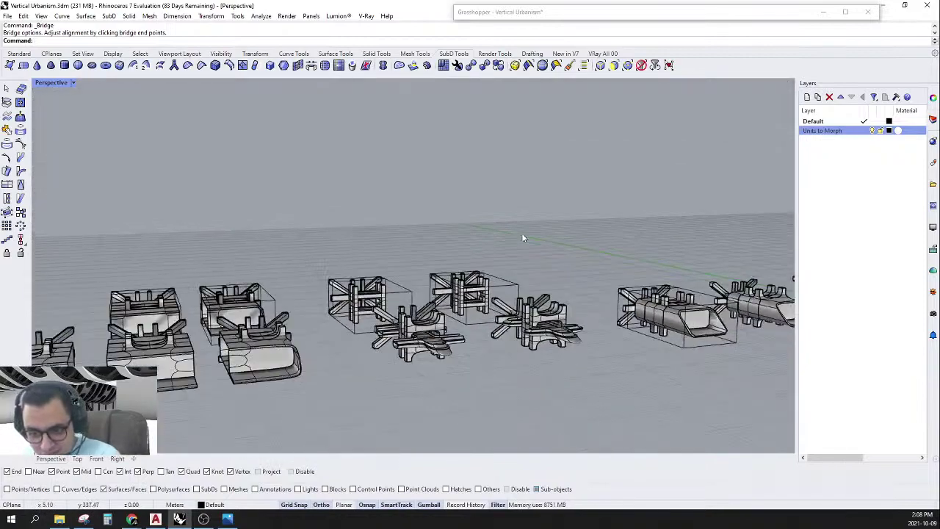
{"action": "right_click_drag", "start_coordinate": [545, 352], "coordinate": [549, 319]}
{"action": "scroll", "coordinate": [539, 290], "scroll_direction": "up", "scroll_amount": 8}
{"action": "right_click_drag", "start_coordinate": [490, 289], "coordinate": [480, 266]}
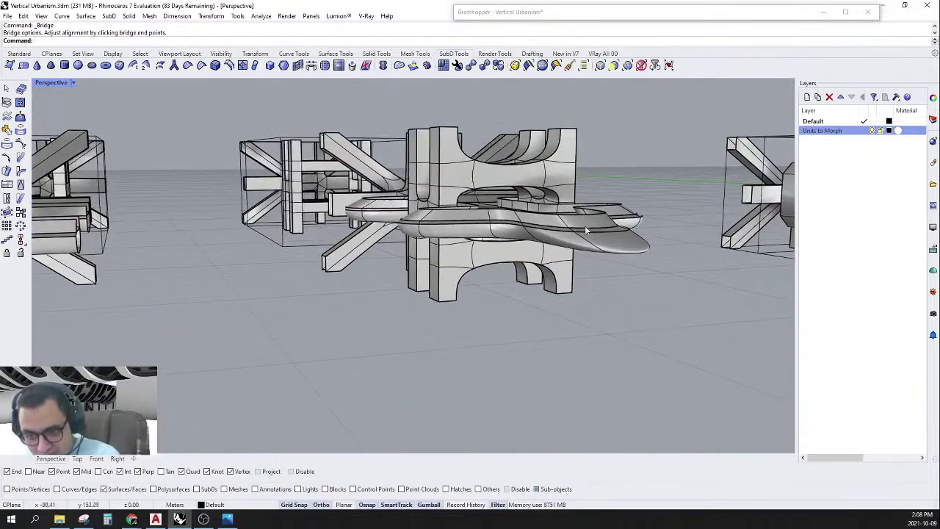
{"action": "scroll", "coordinate": [514, 238], "scroll_direction": "up", "scroll_amount": 8}
{"action": "right_click_drag", "start_coordinate": [513, 303], "coordinate": [464, 279]}
{"action": "scroll", "coordinate": [471, 310], "scroll_direction": "up", "scroll_amount": 8}
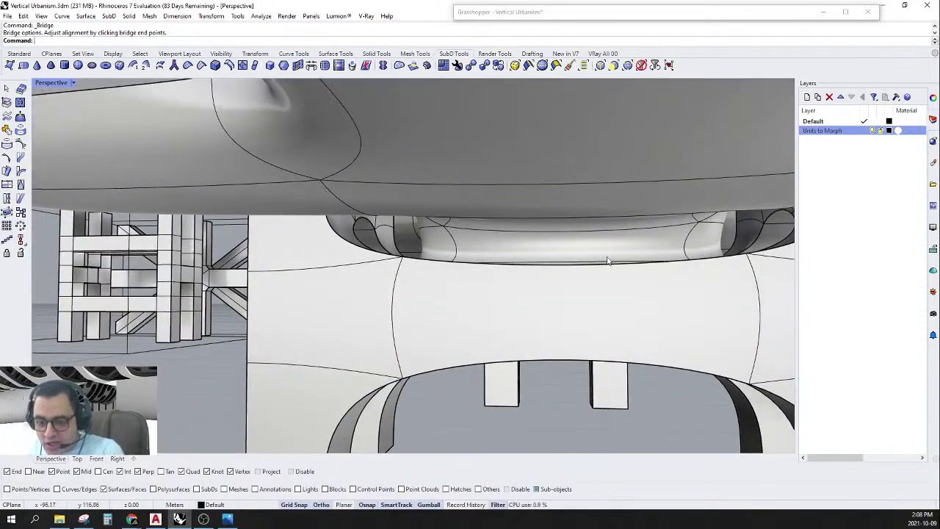
{"action": "scroll", "coordinate": [608, 260], "scroll_direction": "down", "scroll_amount": 8}
{"action": "right_click_drag", "start_coordinate": [607, 261], "coordinate": [646, 275]}
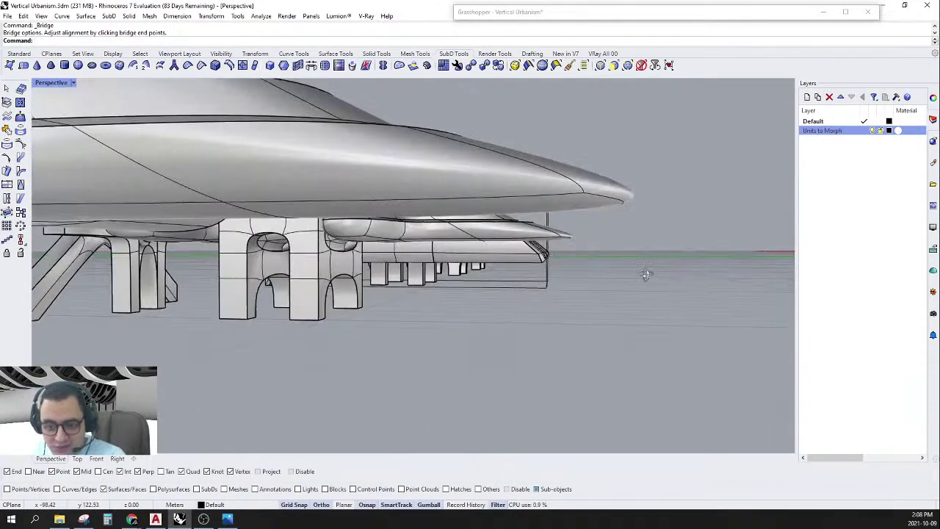
Inset the upper faces of the column frame's two lower beams by 0.10 with the mode set to Group.
{"action": "scroll", "coordinate": [589, 258], "scroll_direction": "up", "scroll_amount": 8}
{"action": "scroll", "coordinate": [589, 258], "scroll_direction": "down", "scroll_amount": 12}
{"action": "right_click_drag", "start_coordinate": [583, 175], "coordinate": [565, 246]}
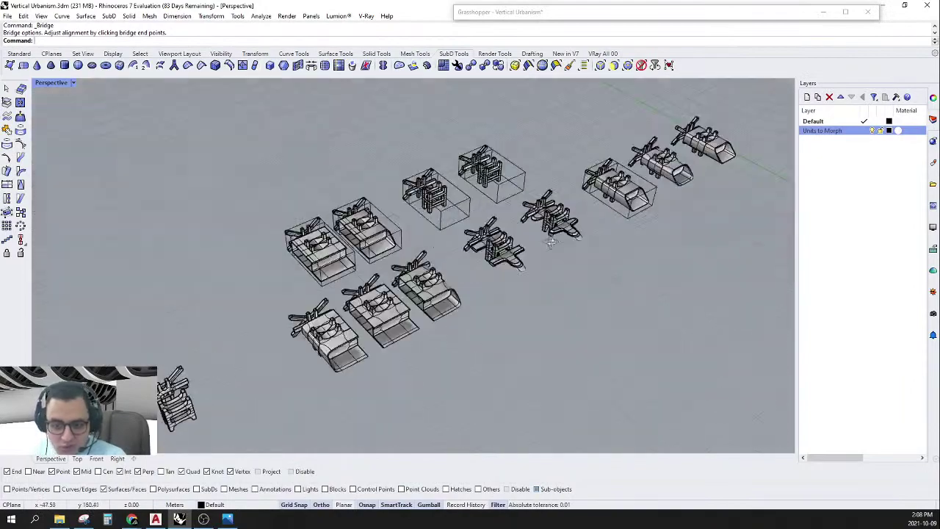
{"action": "scroll", "coordinate": [565, 235], "scroll_direction": "down", "scroll_amount": 5}
{"action": "scroll", "coordinate": [451, 295], "scroll_direction": "up", "scroll_amount": 10}
{"action": "scroll", "coordinate": [261, 270], "scroll_direction": "up", "scroll_amount": 2}
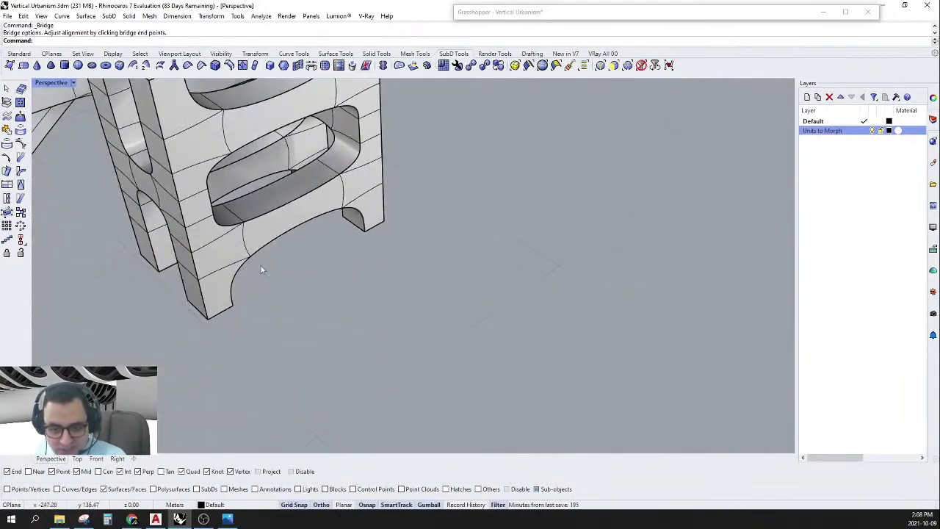
{"action": "left_click", "coordinate": [287, 191]}
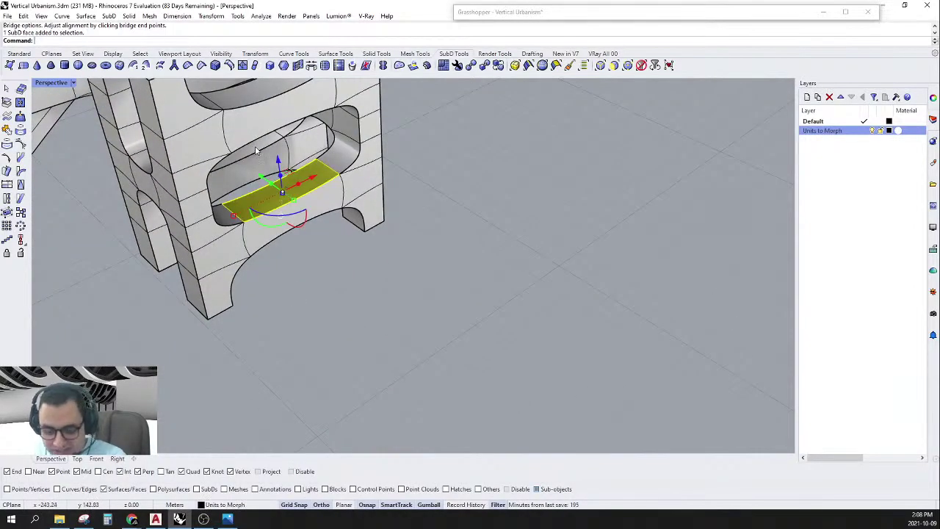
{"action": "left_click", "coordinate": [257, 150], "text": "shift"}
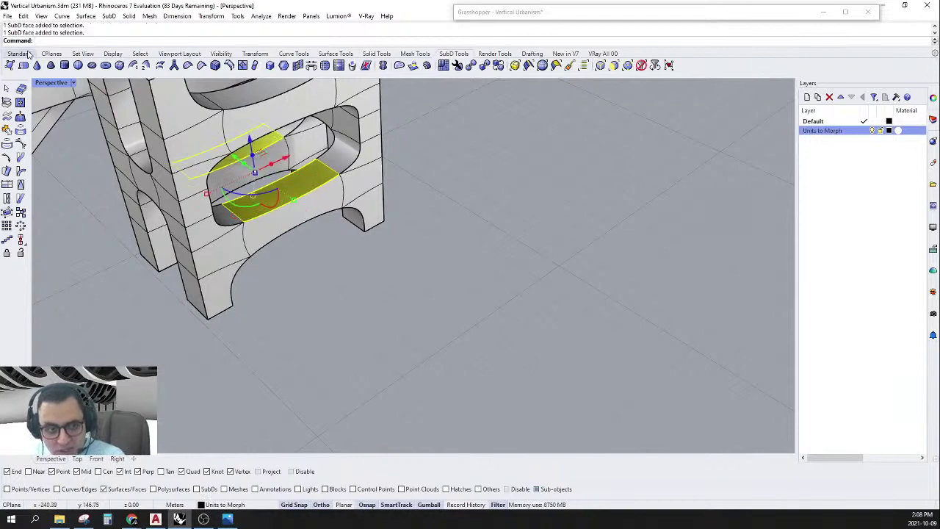
{"action": "left_click", "coordinate": [20, 54]}
{"action": "left_click", "coordinate": [202, 66]}
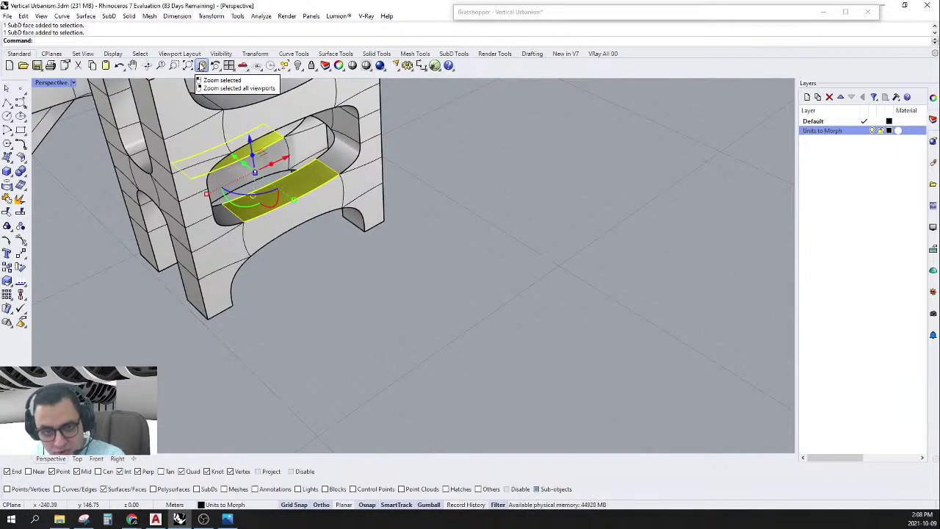
{"action": "scroll", "coordinate": [508, 313], "scroll_direction": "down", "scroll_amount": 5}
{"action": "scroll", "coordinate": [508, 314], "scroll_direction": "up", "scroll_amount": 2}
{"action": "scroll", "coordinate": [508, 313], "scroll_direction": "up", "scroll_amount": 3}
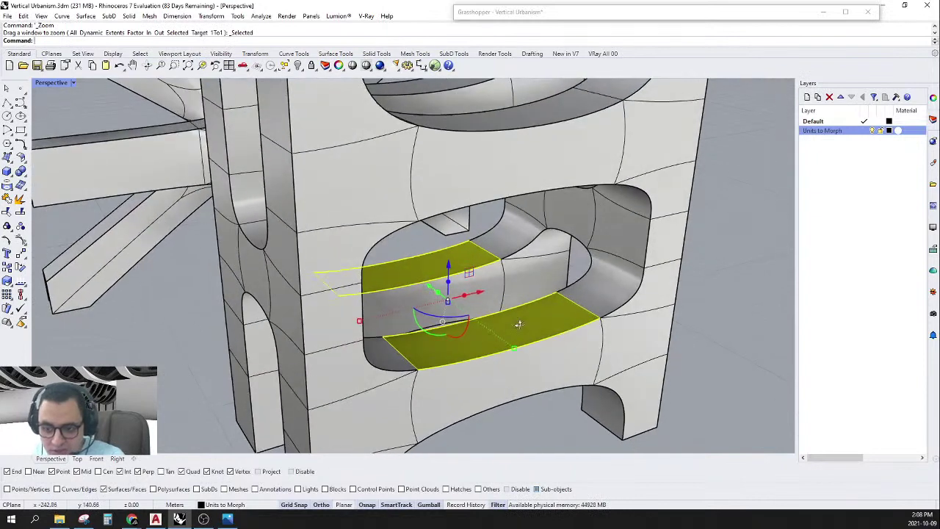
{"action": "left_click", "coordinate": [454, 54]}
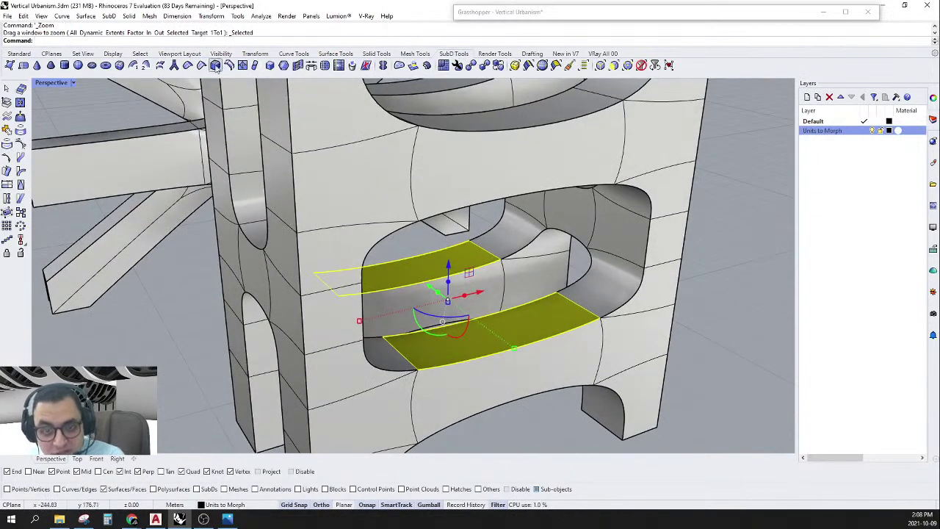
{"action": "left_click", "coordinate": [285, 66]}
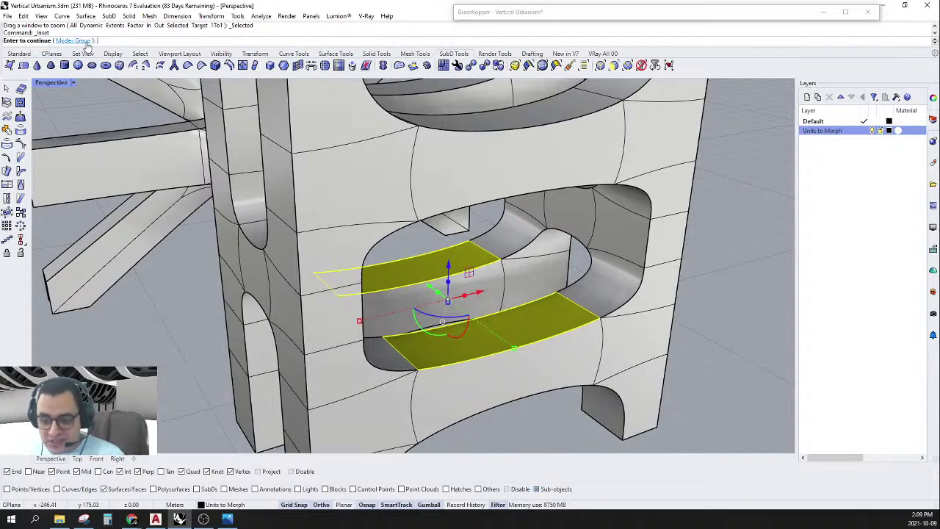
{"action": "key", "text": "Return"}
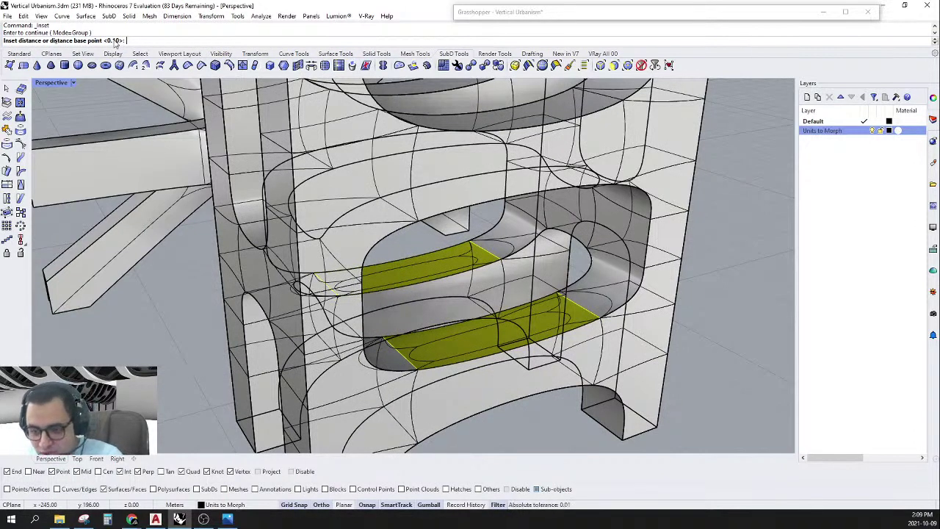
{"action": "key", "text": "Return"}
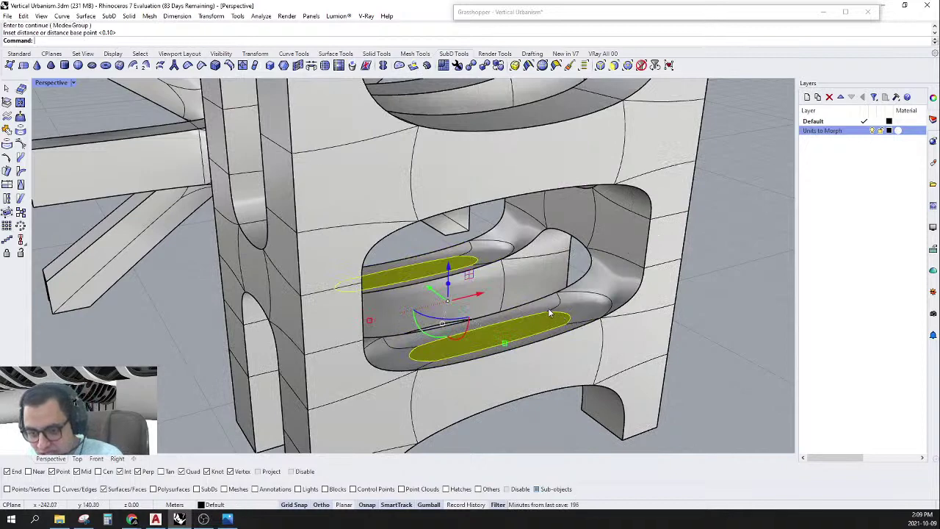
{"action": "mouse_move", "coordinate": [552, 313]}
{"action": "right_mouse_down"}
{"action": "mouse_move", "coordinate": [534, 296]}
{"action": "mouse_move", "coordinate": [537, 305]}
{"action": "right_mouse_up"}
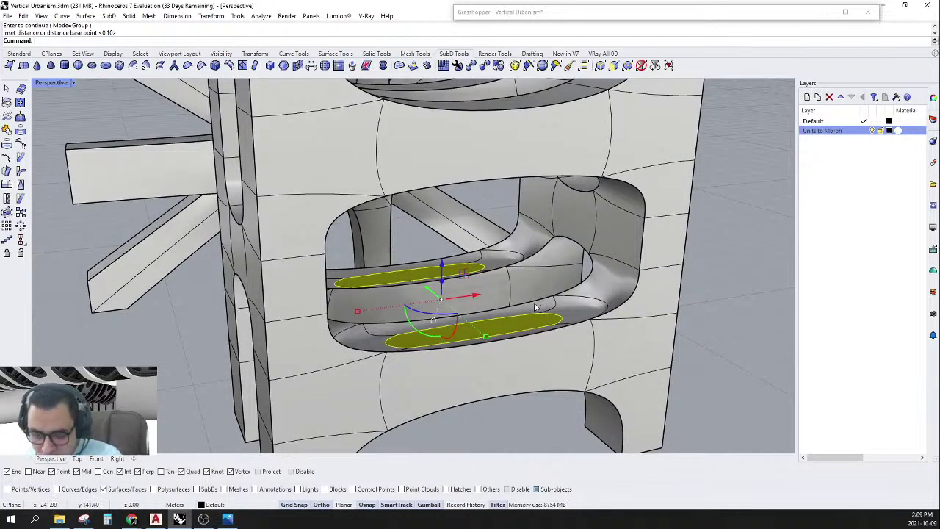
Switch the SubD display to flat and scale the two inset faces shorter along the beams.
{"action": "key", "text": "Tab"}
{"action": "right_click_drag", "start_coordinate": [536, 307], "coordinate": [339, 306]}
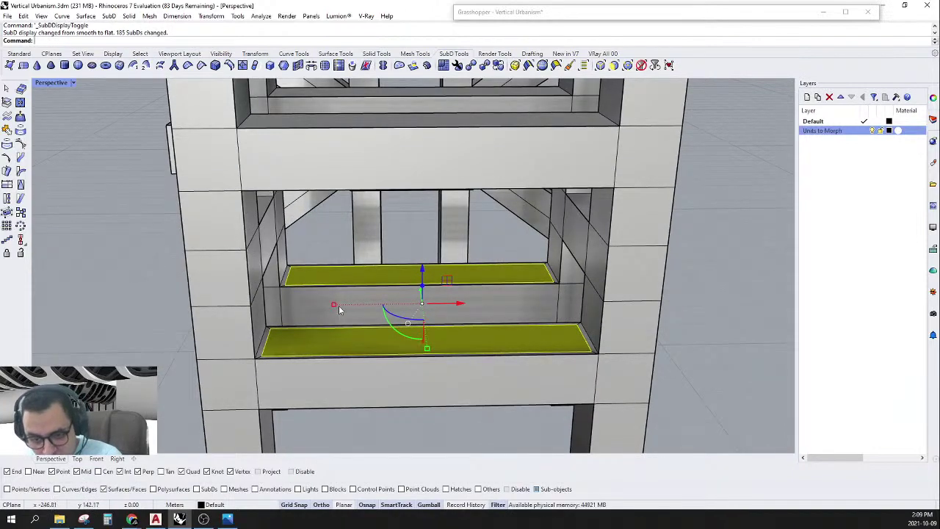
{"action": "left_click_drag", "start_coordinate": [335, 307], "coordinate": [367, 307]}
{"action": "mouse_move", "coordinate": [478, 300]}
{"action": "right_mouse_down"}
{"action": "mouse_move", "coordinate": [526, 312]}
{"action": "mouse_move", "coordinate": [481, 291]}
{"action": "right_mouse_up"}
{"action": "left_click_drag", "start_coordinate": [454, 277], "coordinate": [454, 248]}
{"action": "key", "text": "ctrl+z"}
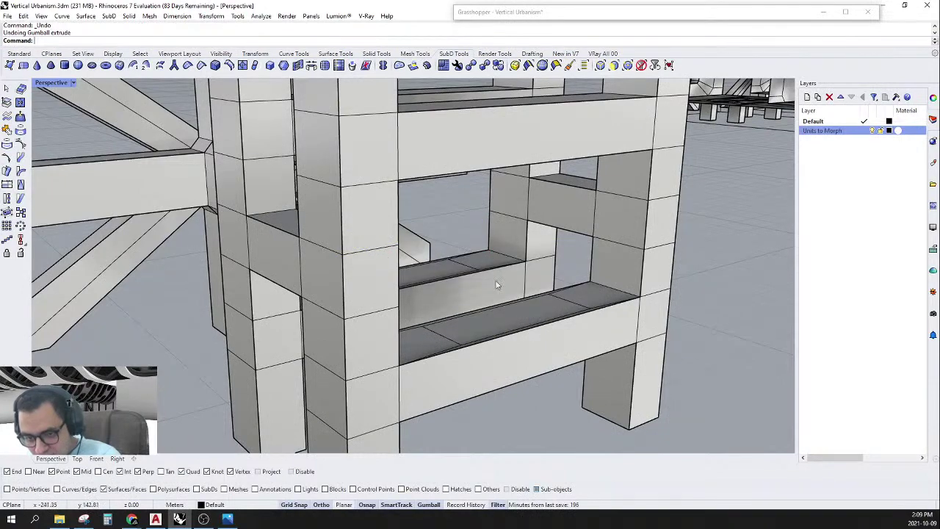
Extrude the two inset beam faces upward twice to form a two-tier block on each lower beam.
{"action": "left_click", "coordinate": [508, 319], "text": "ctrl+shift"}
{"action": "right_click_drag", "start_coordinate": [509, 319], "coordinate": [453, 286]}
{"action": "left_click", "coordinate": [438, 270], "text": "ctrl+shift"}
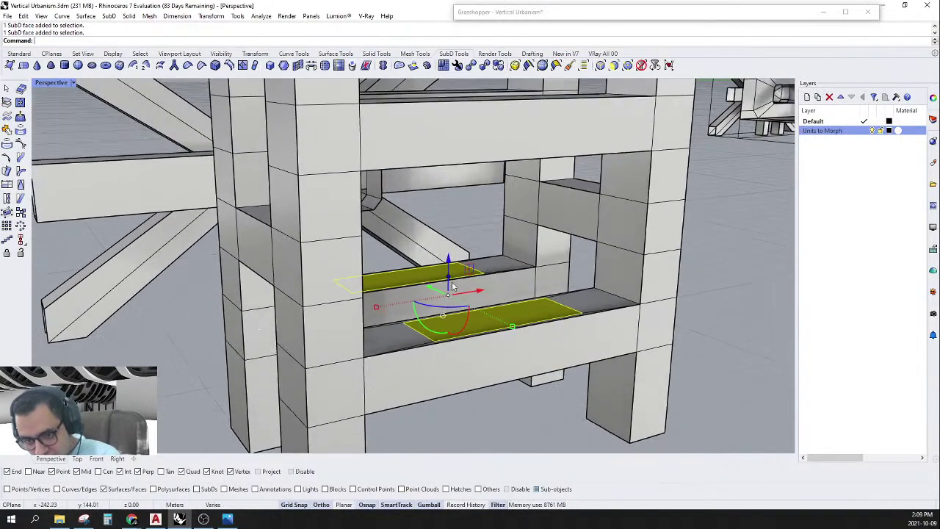
{"action": "left_click_drag", "start_coordinate": [448, 280], "coordinate": [451, 279], "text": "ctrl"}
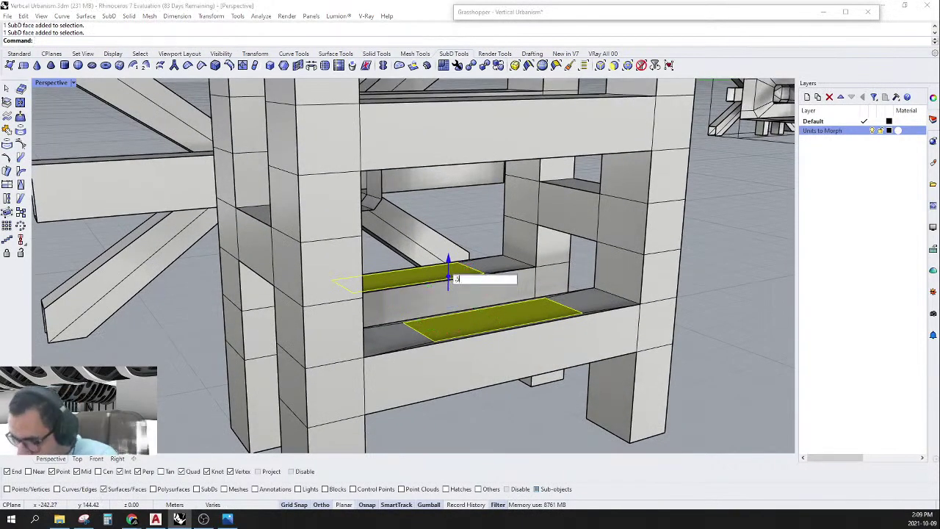
{"action": "key", "text": "Return"}
{"action": "scroll", "coordinate": [451, 281], "scroll_direction": "up", "scroll_amount": 4}
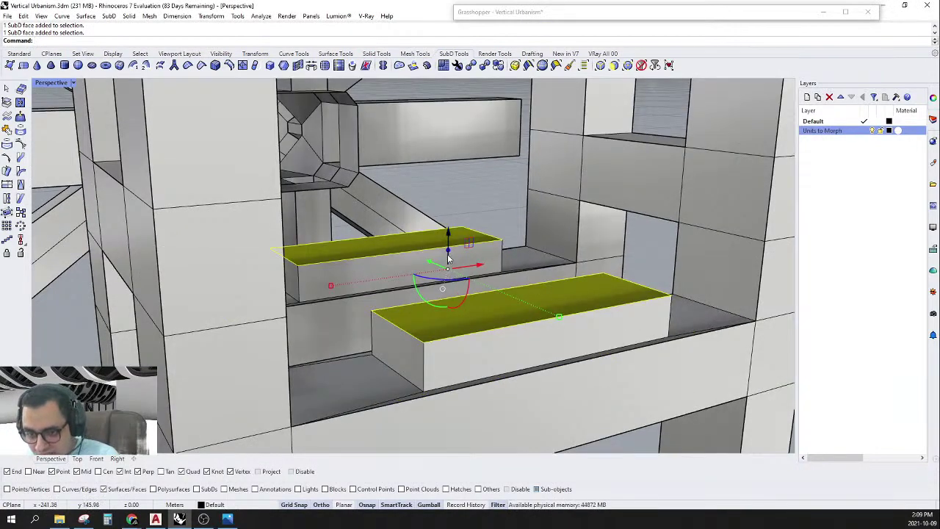
{"action": "left_click", "coordinate": [449, 251]}
{"action": "type", "text": "3"}
{"action": "key", "text": "Return"}
{"action": "key", "text": "Escape"}
Bridge the facing upper-tier side faces of the two blocks with one joined segment at 100% straightness.
{"action": "right_click_drag", "start_coordinate": [391, 306], "coordinate": [573, 311]}
{"action": "scroll", "coordinate": [522, 221], "scroll_direction": "up", "scroll_amount": 4}
{"action": "right_click_drag", "start_coordinate": [522, 222], "coordinate": [515, 214]}
{"action": "left_click", "coordinate": [574, 211]}
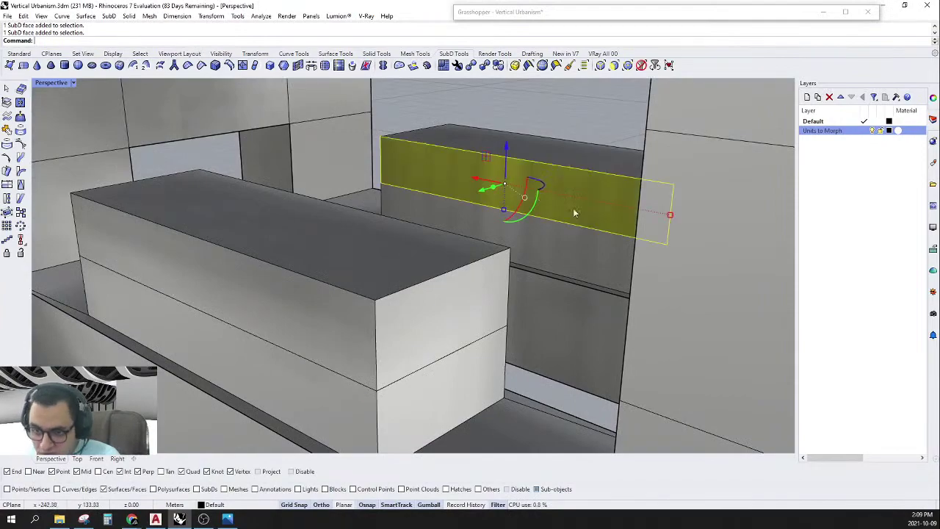
{"action": "right_click_drag", "start_coordinate": [575, 213], "coordinate": [382, 226]}
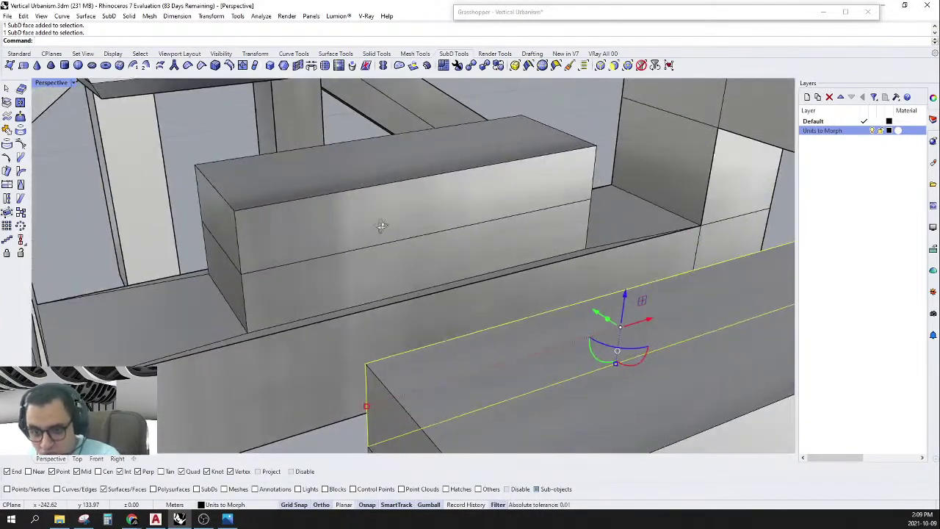
{"action": "left_click", "coordinate": [387, 218], "text": "ctrl+shift"}
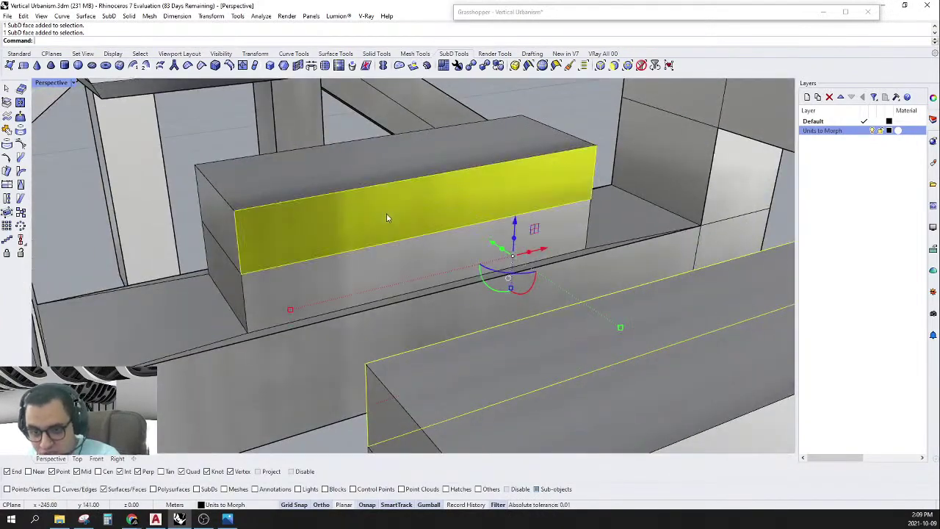
{"action": "left_click", "coordinate": [312, 66]}
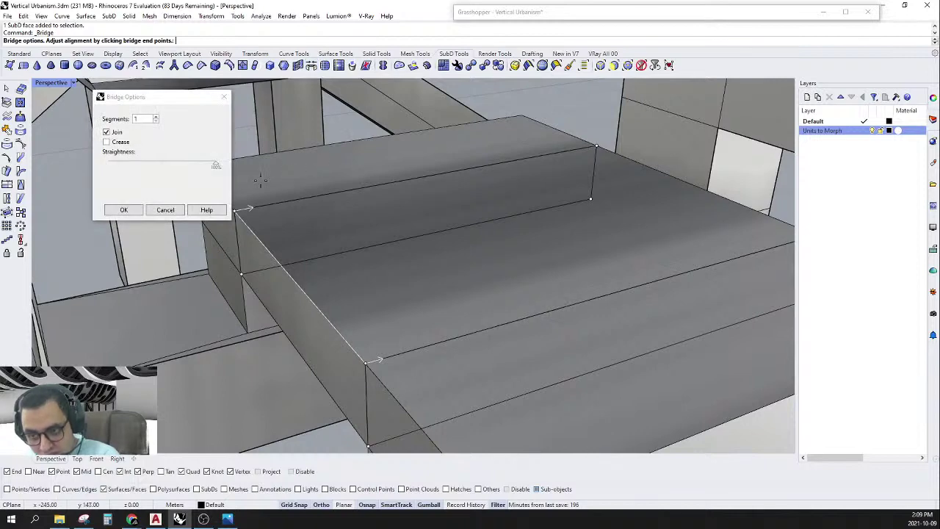
{"action": "left_click", "coordinate": [135, 211]}
Extrude the upper-tier side face of the bridged slab outward on the side facing away from the hub.
{"action": "scroll", "coordinate": [506, 250], "scroll_direction": "down", "scroll_amount": 6}
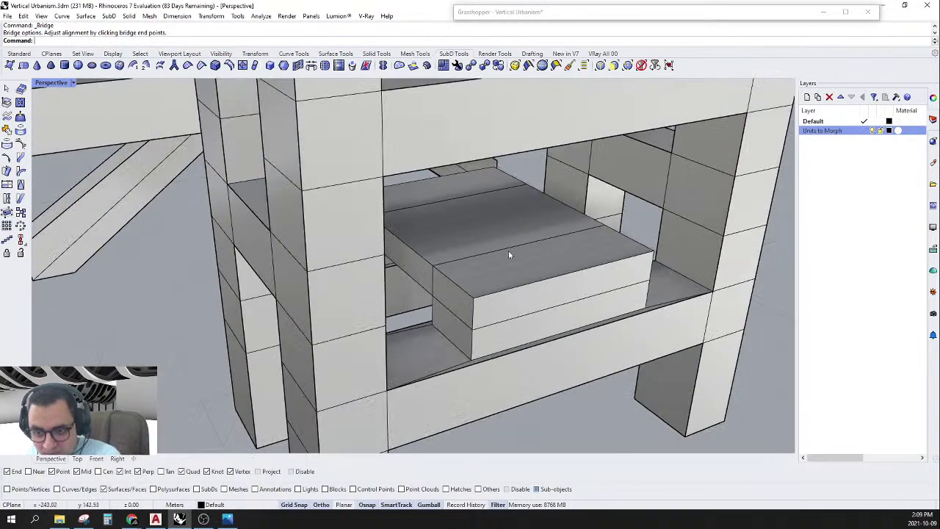
{"action": "left_click", "coordinate": [555, 293], "text": "ctrl+shift"}
{"action": "scroll", "coordinate": [514, 271], "scroll_direction": "down", "scroll_amount": 8}
{"action": "right_click_drag", "start_coordinate": [499, 265], "coordinate": [584, 292]}
{"action": "scroll", "coordinate": [583, 292], "scroll_direction": "up", "scroll_amount": 4}
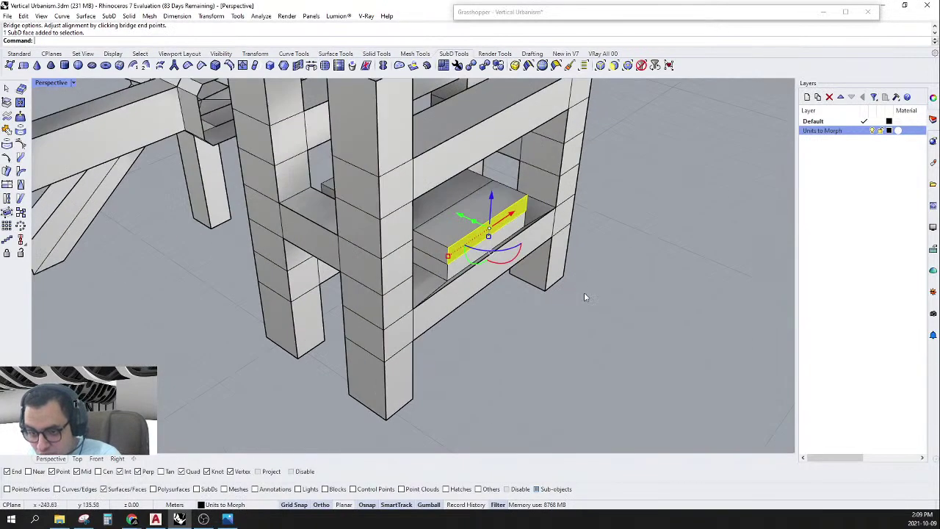
{"action": "left_click", "coordinate": [475, 224]}
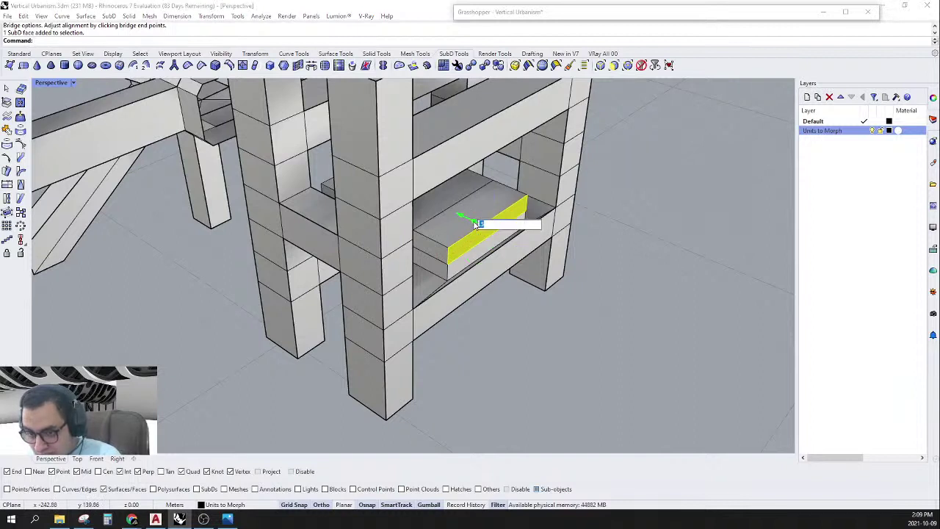
{"action": "type", "text": "-"}
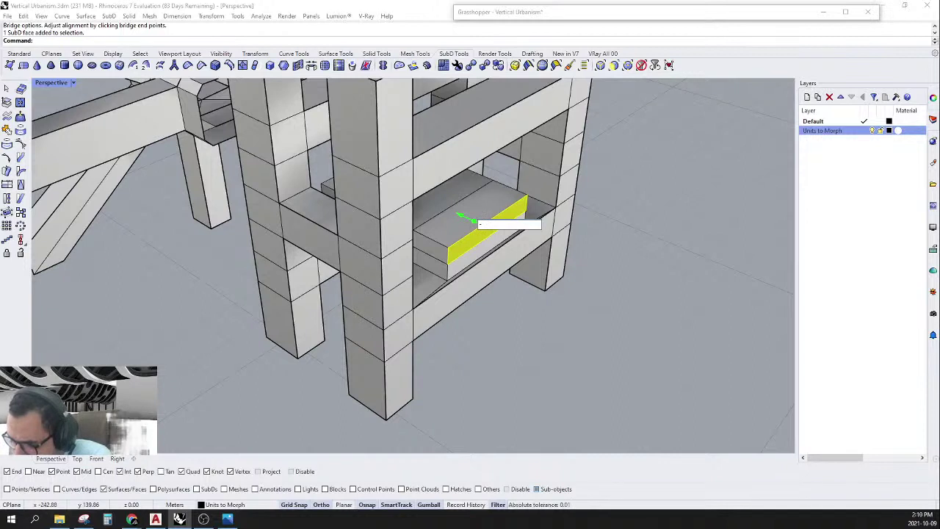
{"action": "key", "text": "Escape"}
{"action": "left_click_drag", "start_coordinate": [475, 224], "coordinate": [513, 247]}
{"action": "right_click_drag", "start_coordinate": [422, 301], "coordinate": [497, 278]}
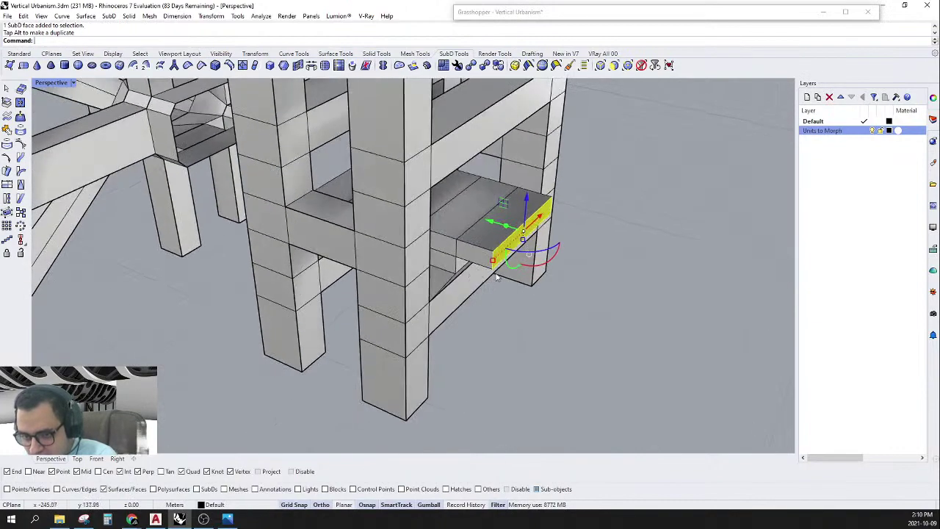
Extrude the slab's outer end face once more to lengthen the platform beyond the frame.
{"action": "scroll", "coordinate": [518, 240], "scroll_direction": "up", "scroll_amount": 5}
{"action": "left_click_drag", "start_coordinate": [495, 233], "coordinate": [586, 283]}
{"action": "left_click_drag", "start_coordinate": [636, 309], "coordinate": [602, 309]}
Extrude the slab's opposite upper-tier side face outward toward the branching hub.
{"action": "scroll", "coordinate": [537, 249], "scroll_direction": "down", "scroll_amount": 5}
{"action": "scroll", "coordinate": [537, 249], "scroll_direction": "down", "scroll_amount": 4}
{"action": "right_click_drag", "start_coordinate": [537, 249], "coordinate": [531, 200]}
{"action": "scroll", "coordinate": [596, 306], "scroll_direction": "up", "scroll_amount": 5}
{"action": "scroll", "coordinate": [573, 255], "scroll_direction": "down", "scroll_amount": 6}
{"action": "scroll", "coordinate": [531, 204], "scroll_direction": "up", "scroll_amount": 5}
{"action": "scroll", "coordinate": [400, 243], "scroll_direction": "up", "scroll_amount": 2}
{"action": "left_click", "coordinate": [400, 208], "text": "ctrl+shift"}
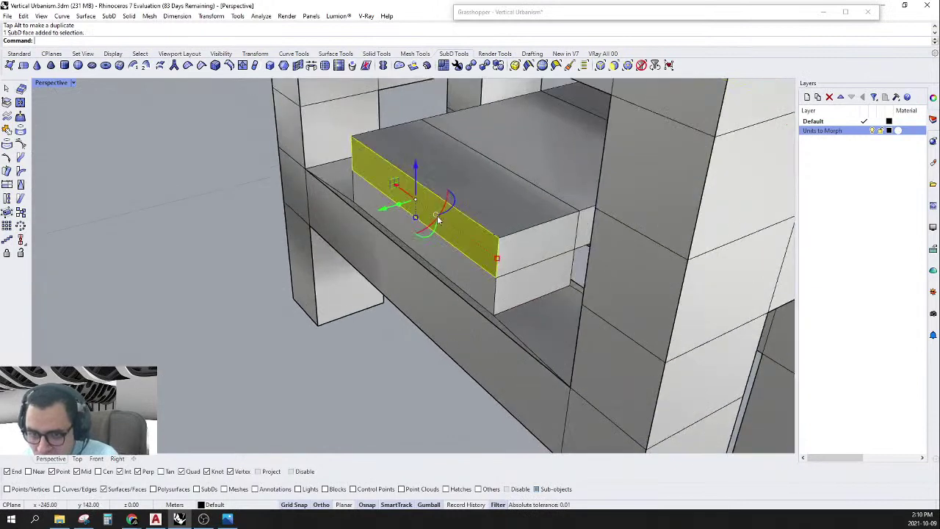
{"action": "left_click_drag", "start_coordinate": [400, 208], "coordinate": [147, 297]}
Examine the platform extensions on both sides of the frame, comparing the smooth and flat SubD displays.
{"action": "scroll", "coordinate": [213, 292], "scroll_direction": "down", "scroll_amount": 6}
{"action": "right_click_drag", "start_coordinate": [349, 287], "coordinate": [271, 263]}
{"action": "scroll", "coordinate": [265, 264], "scroll_direction": "down", "scroll_amount": 8}
{"action": "right_click_drag", "start_coordinate": [488, 277], "coordinate": [388, 297]}
{"action": "scroll", "coordinate": [457, 301], "scroll_direction": "up", "scroll_amount": 6}
{"action": "right_click_drag", "start_coordinate": [505, 289], "coordinate": [636, 277]}
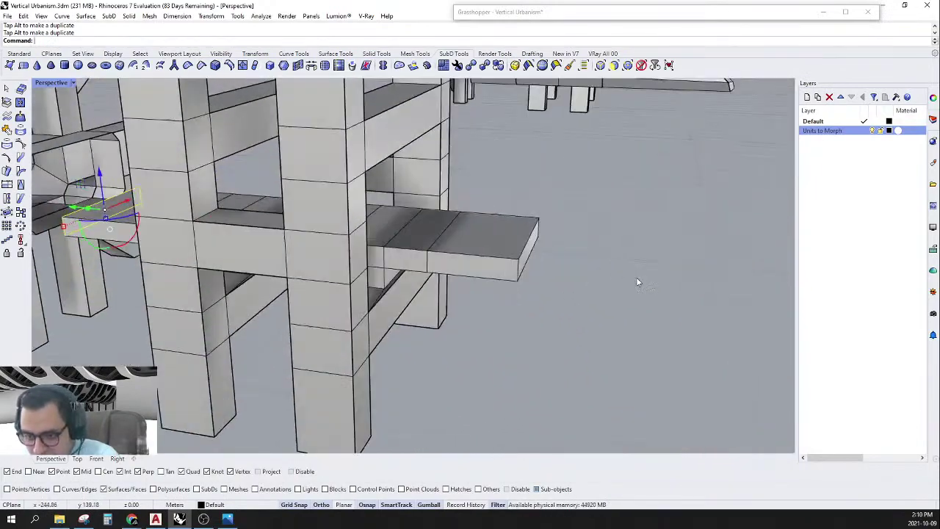
{"action": "right_click_drag", "start_coordinate": [579, 257], "coordinate": [461, 264]}
{"action": "key", "text": "Tab"}
{"action": "key", "text": "Tab"}
{"action": "right_click_drag", "start_coordinate": [533, 280], "coordinate": [562, 306]}
{"action": "right_click_drag", "start_coordinate": [641, 291], "coordinate": [563, 304]}
{"action": "scroll", "coordinate": [459, 295], "scroll_direction": "down", "scroll_amount": 8}
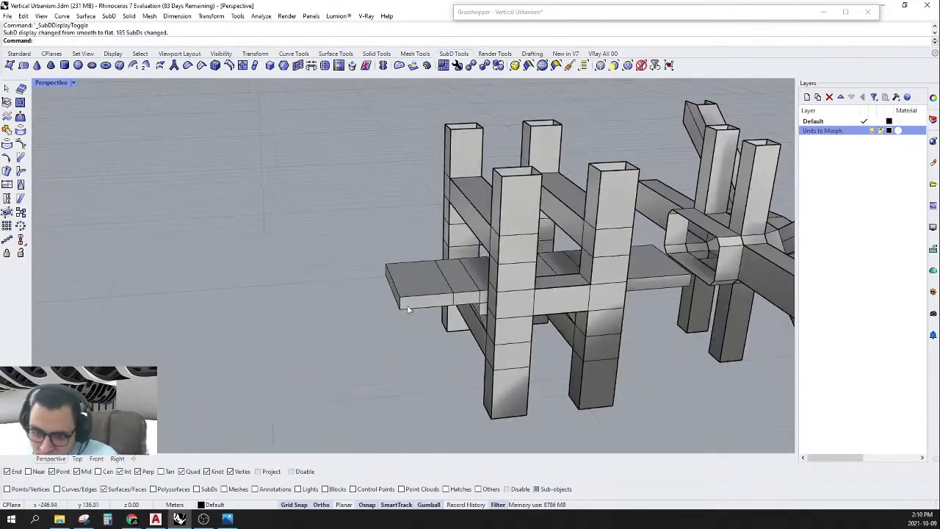
Extrude the matching side faces of both platform ends sideways past the columns to form two parallel wings.
{"action": "right_click_drag", "start_coordinate": [409, 310], "coordinate": [599, 315]}
{"action": "scroll", "coordinate": [516, 278], "scroll_direction": "up", "scroll_amount": 5}
{"action": "left_click", "coordinate": [445, 291], "text": "ctrl+shift"}
{"action": "scroll", "coordinate": [485, 283], "scroll_direction": "down", "scroll_amount": 8}
{"action": "scroll", "coordinate": [589, 287], "scroll_direction": "up", "scroll_amount": 8}
{"action": "left_click", "coordinate": [612, 274], "text": "ctrl+shift"}
{"action": "scroll", "coordinate": [666, 270], "scroll_direction": "down", "scroll_amount": 6}
{"action": "scroll", "coordinate": [664, 267], "scroll_direction": "up", "scroll_amount": 3}
{"action": "right_click_drag", "start_coordinate": [617, 271], "coordinate": [559, 275]}
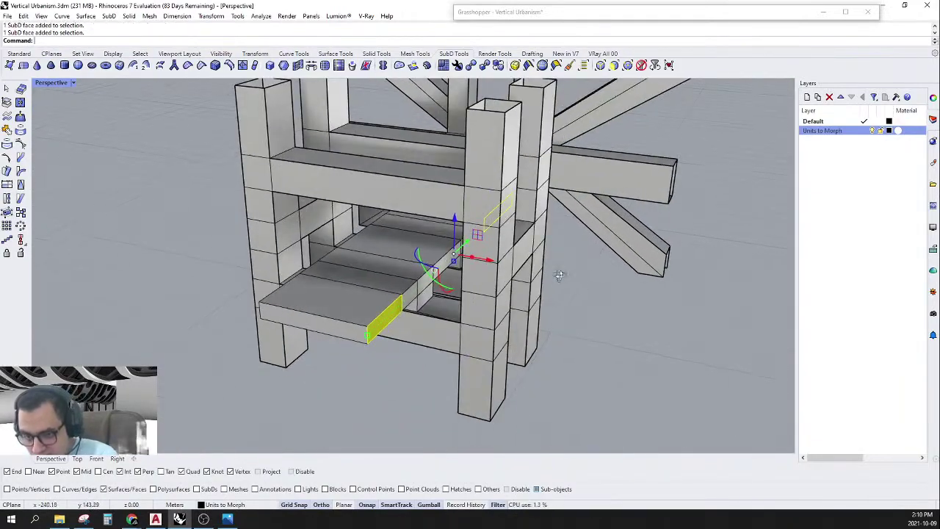
{"action": "left_click_drag", "start_coordinate": [472, 259], "coordinate": [645, 290]}
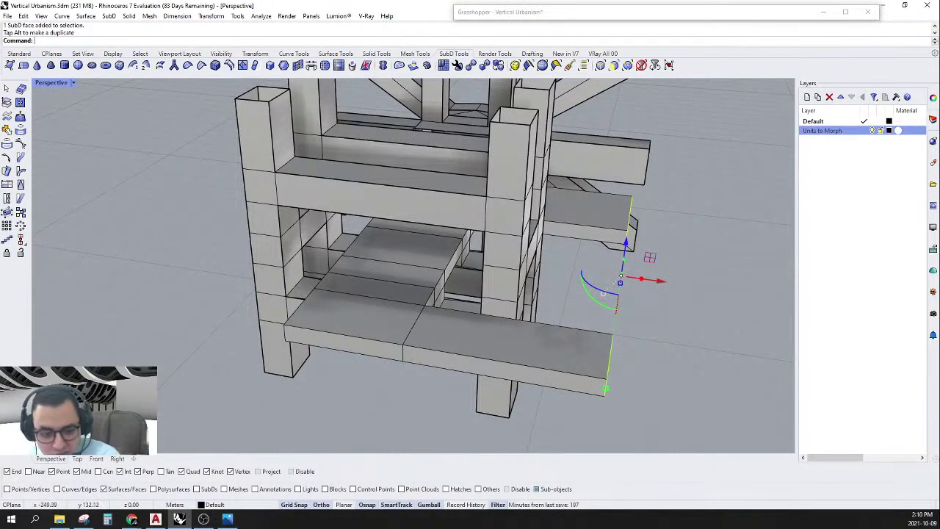
In the top view, restrict sub-object selection to vertices and select the eight end vertices of both wings.
{"action": "left_click", "coordinate": [77, 458]}
{"action": "scroll", "coordinate": [324, 278], "scroll_direction": "down", "scroll_amount": 15}
{"action": "scroll", "coordinate": [462, 213], "scroll_direction": "up", "scroll_amount": 6}
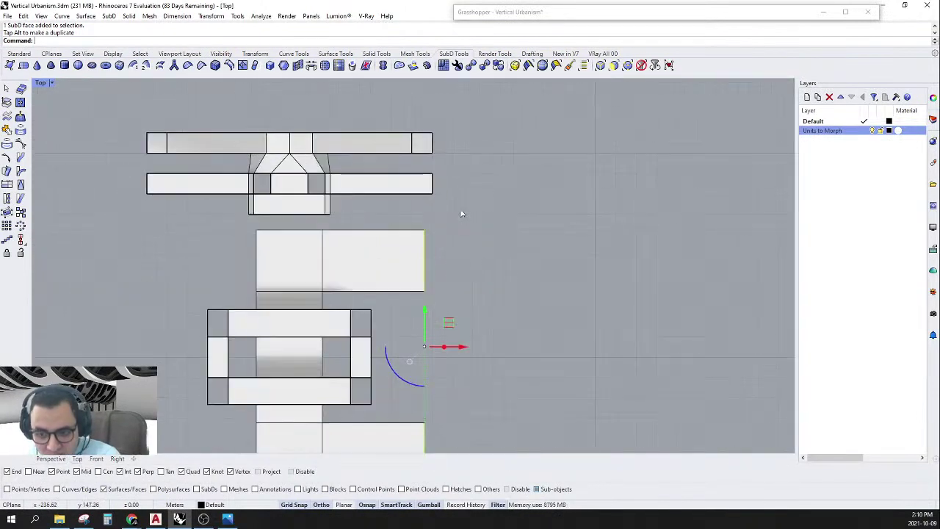
{"action": "right_click_drag", "start_coordinate": [477, 230], "coordinate": [514, 211]}
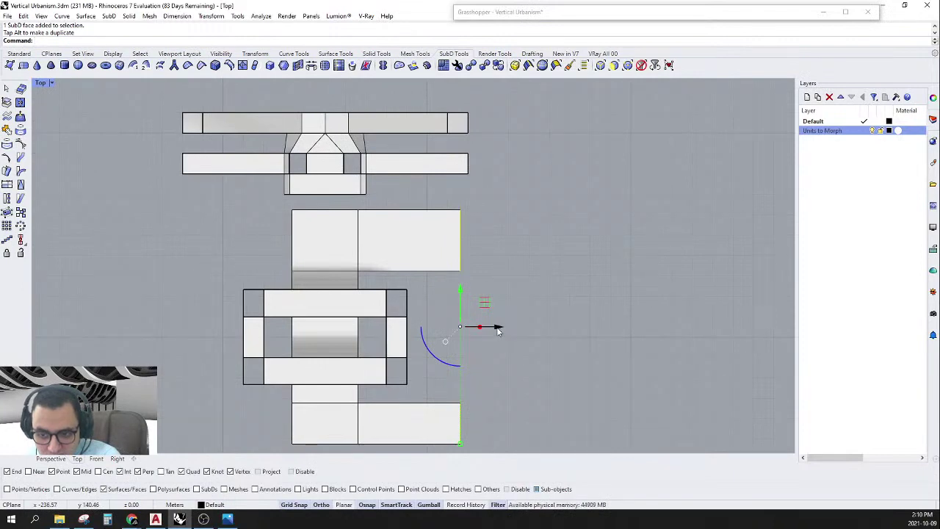
{"action": "left_click", "coordinate": [625, 70]}
{"action": "left_click", "coordinate": [476, 212]}
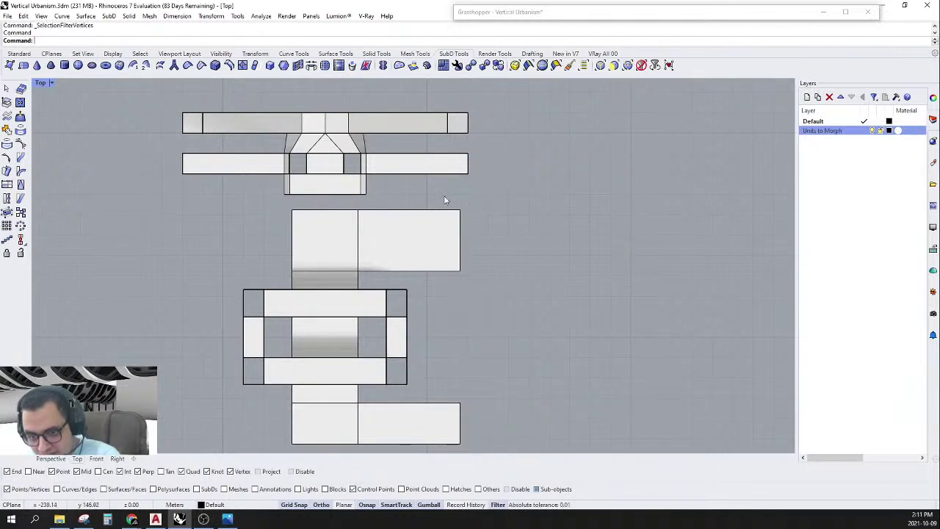
{"action": "left_click_drag", "start_coordinate": [445, 197], "coordinate": [512, 456]}
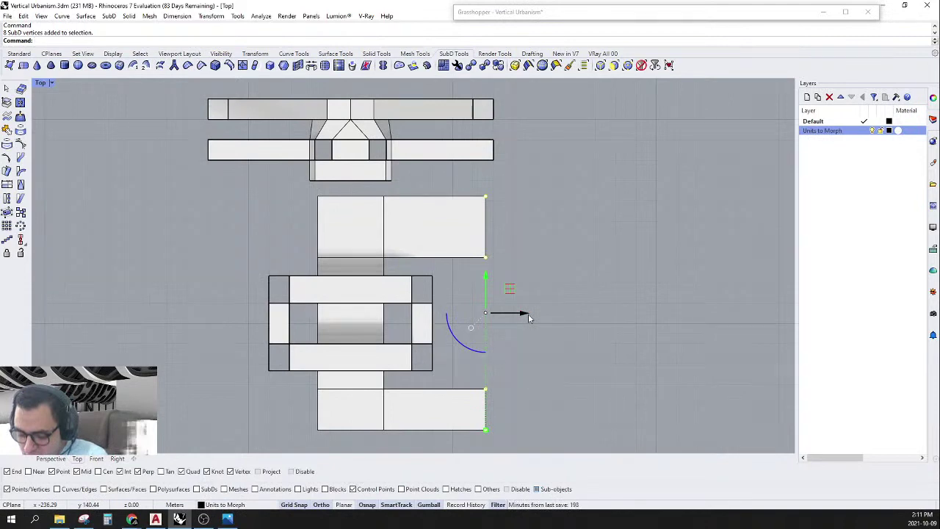
Relocate the gumball of the selected vertices to a point beside the outer corner of the wing nearest the hub.
{"action": "type", "text": "GumballRelocate"}
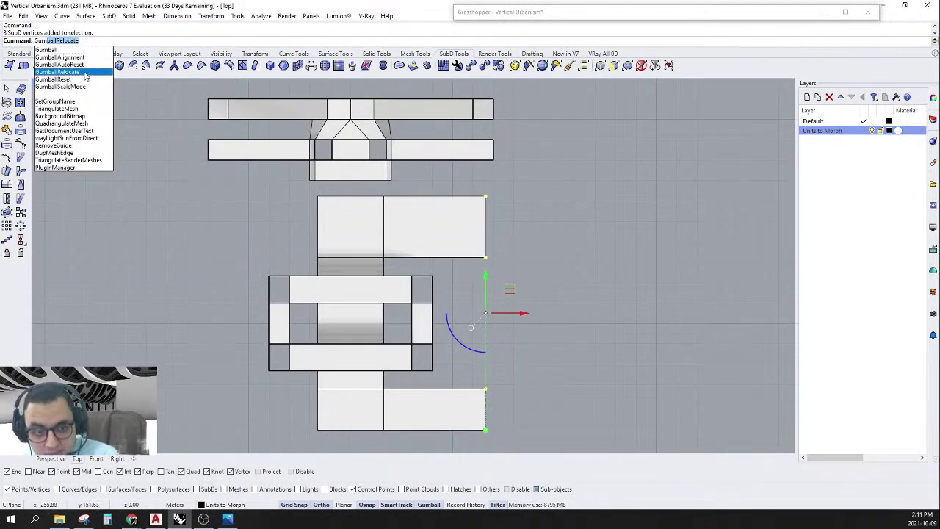
{"action": "left_click", "coordinate": [86, 73]}
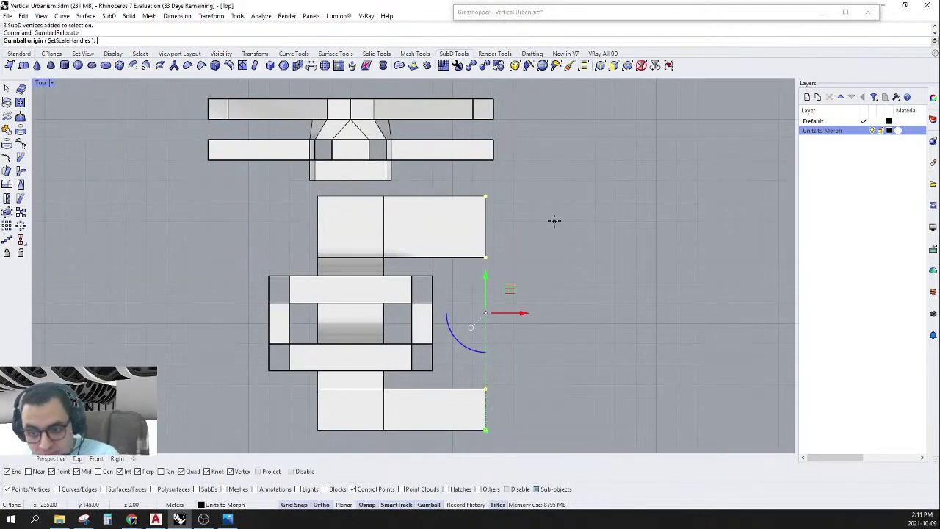
{"action": "left_click", "coordinate": [493, 201]}
{"action": "left_click", "coordinate": [539, 202]}
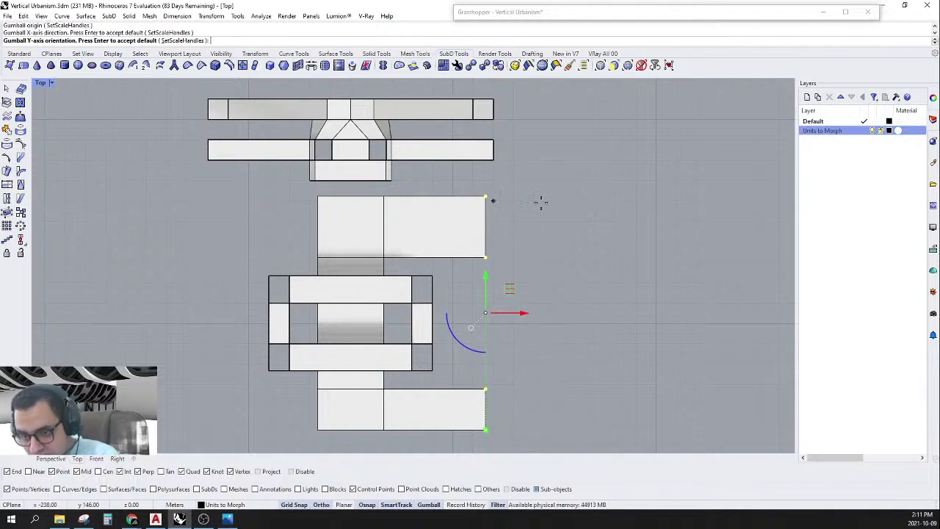
{"action": "left_click", "coordinate": [551, 275]}
{"action": "scroll", "coordinate": [477, 192], "scroll_direction": "up", "scroll_amount": 3}
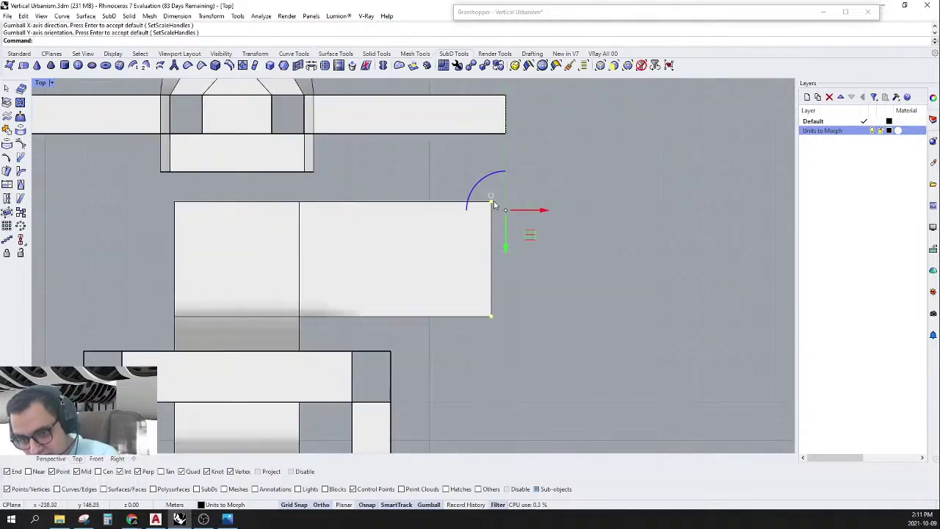
{"action": "scroll", "coordinate": [470, 195], "scroll_direction": "down", "scroll_amount": 1}
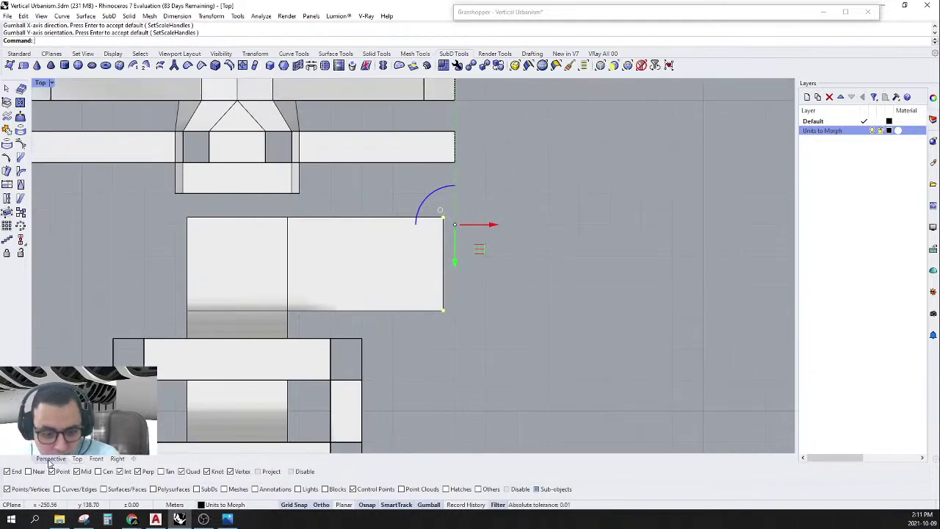
Examine the relocated gumball and the wing ends in the perspective and top views.
{"action": "left_click", "coordinate": [51, 459]}
{"action": "scroll", "coordinate": [377, 245], "scroll_direction": "down", "scroll_amount": 4}
{"action": "right_click_drag", "start_coordinate": [632, 238], "coordinate": [451, 224]}
{"action": "scroll", "coordinate": [416, 347], "scroll_direction": "up", "scroll_amount": 4}
{"action": "right_click_drag", "start_coordinate": [465, 302], "coordinate": [661, 202]}
{"action": "scroll", "coordinate": [564, 246], "scroll_direction": "up", "scroll_amount": 5}
{"action": "right_click_drag", "start_coordinate": [563, 246], "coordinate": [429, 367]}
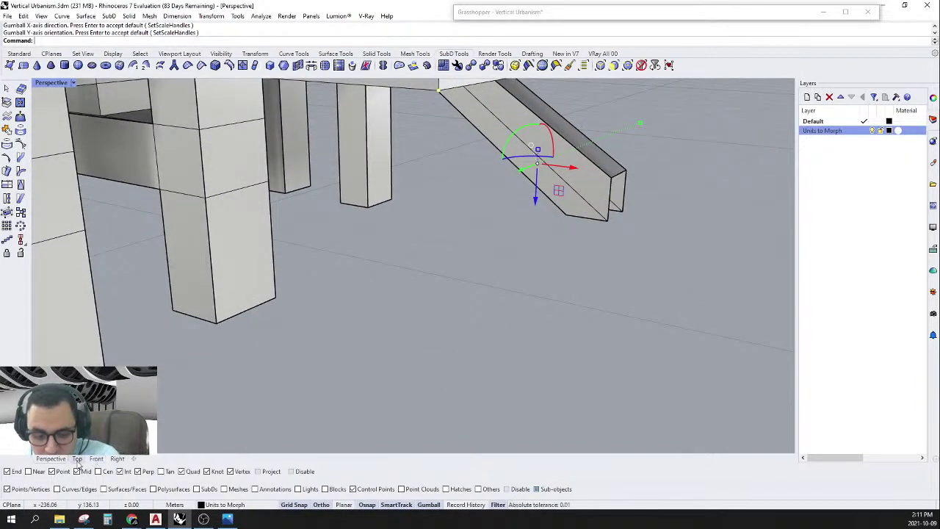
{"action": "left_click", "coordinate": [77, 458]}
{"action": "right_click_drag", "start_coordinate": [533, 242], "coordinate": [578, 266]}
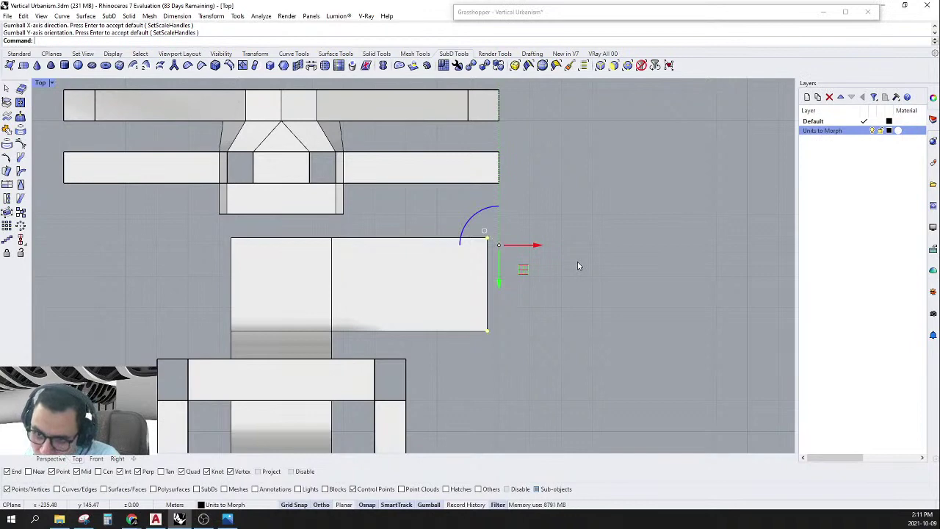
{"action": "scroll", "coordinate": [485, 227], "scroll_direction": "up", "scroll_amount": 4}
{"action": "scroll", "coordinate": [493, 234], "scroll_direction": "down", "scroll_amount": 10}
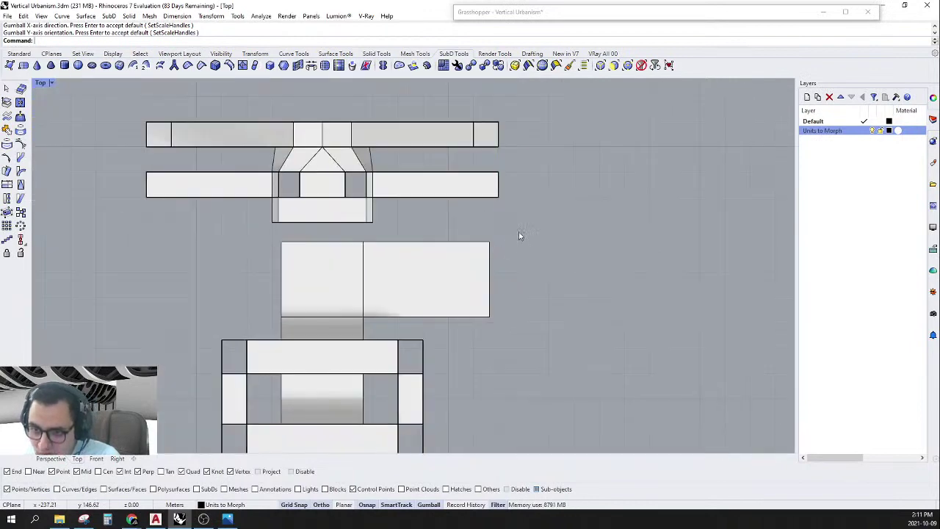
Reselect the end vertices of both wings and move them outward in plan to line up with the hub beam's end.
{"action": "left_click", "coordinate": [519, 232]}
{"action": "scroll", "coordinate": [500, 234], "scroll_direction": "down", "scroll_amount": 4}
{"action": "scroll", "coordinate": [473, 223], "scroll_direction": "down", "scroll_amount": 4}
{"action": "left_click_drag", "start_coordinate": [474, 223], "coordinate": [576, 410]}
{"action": "scroll", "coordinate": [501, 270], "scroll_direction": "up", "scroll_amount": 3}
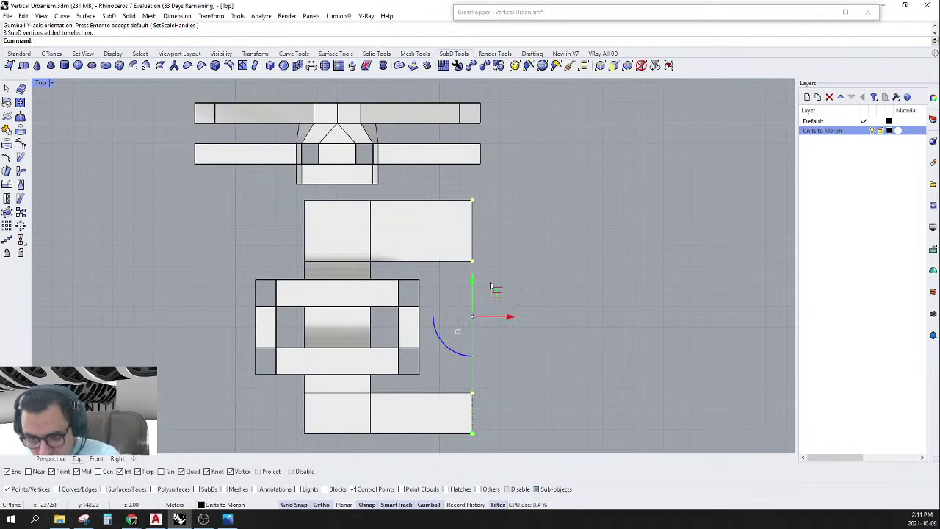
{"action": "scroll", "coordinate": [470, 216], "scroll_direction": "up", "scroll_amount": 3}
{"action": "left_click_drag", "start_coordinate": [455, 213], "coordinate": [467, 209]}
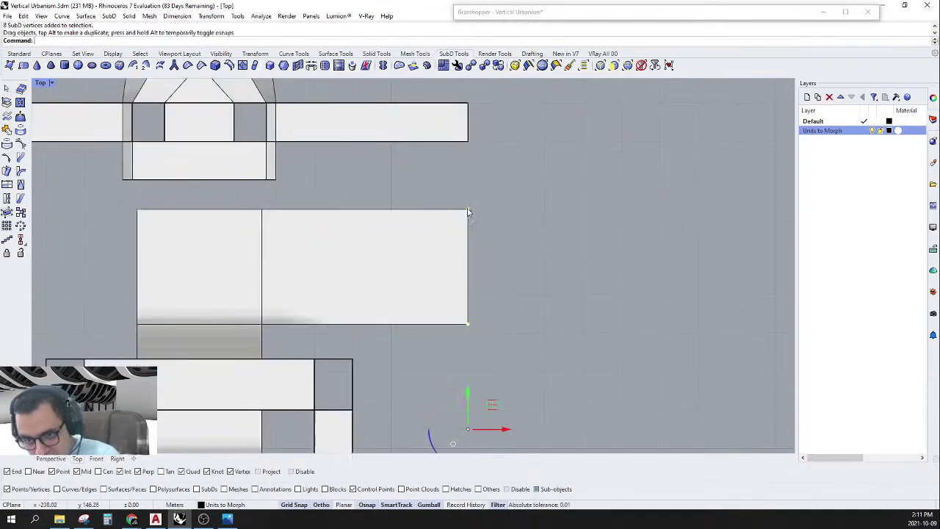
Check the lengthened wings against the frame and hub beams in the perspective and top views.
{"action": "left_click", "coordinate": [51, 458]}
{"action": "scroll", "coordinate": [468, 285], "scroll_direction": "down", "scroll_amount": 4}
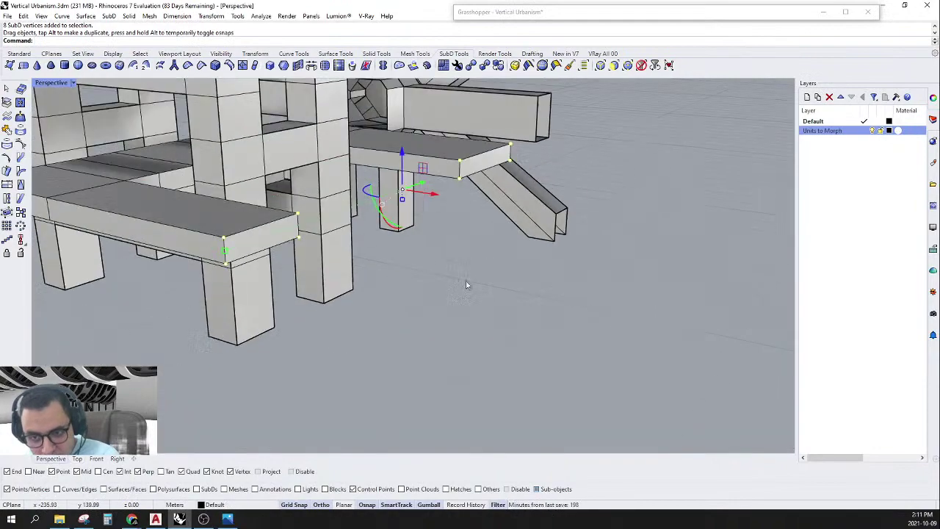
{"action": "right_click_drag", "start_coordinate": [467, 285], "coordinate": [536, 247]}
{"action": "scroll", "coordinate": [536, 247], "scroll_direction": "down", "scroll_amount": 5}
{"action": "left_click", "coordinate": [536, 247]}
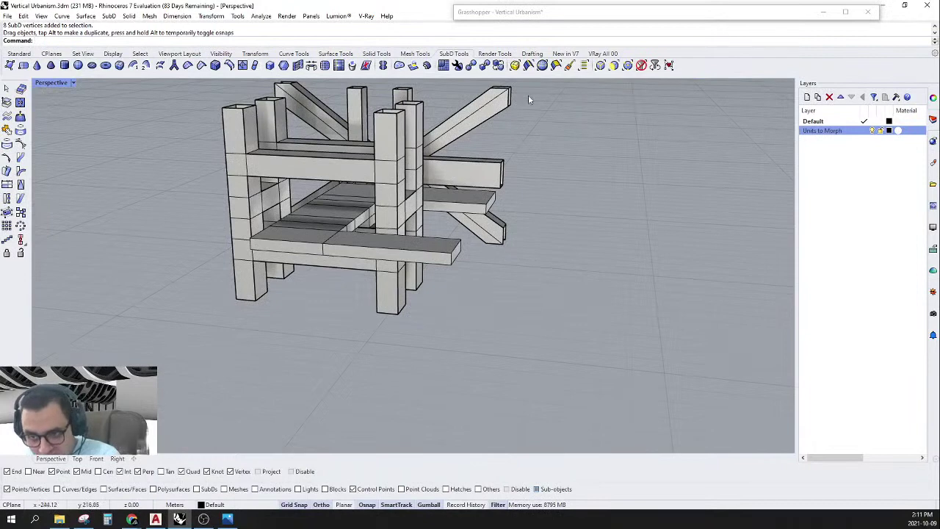
{"action": "left_click", "coordinate": [78, 458]}
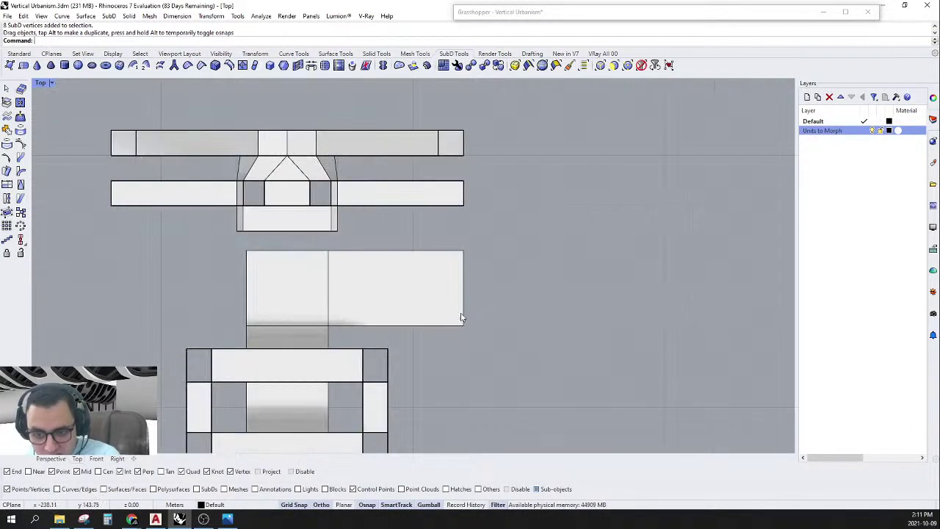
{"action": "scroll", "coordinate": [463, 149], "scroll_direction": "down", "scroll_amount": 2}
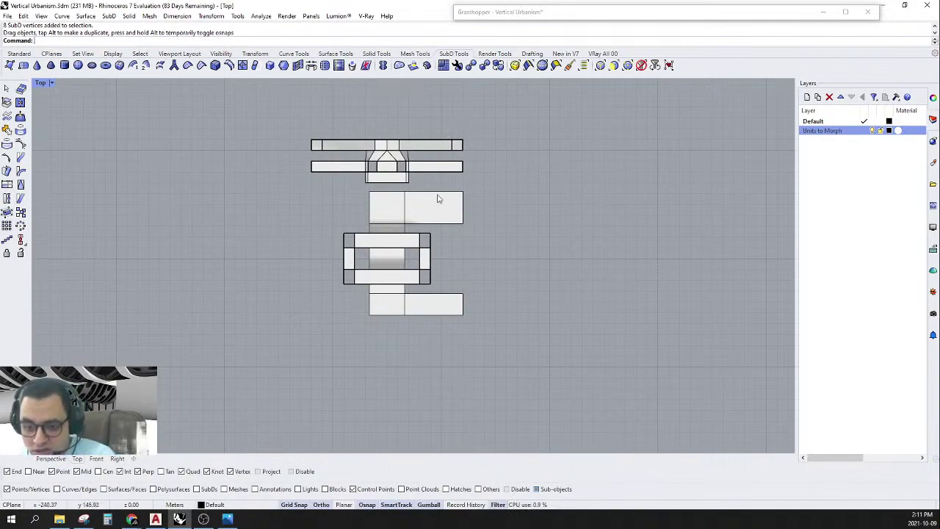
{"action": "scroll", "coordinate": [438, 199], "scroll_direction": "up", "scroll_amount": 2}
{"action": "left_click", "coordinate": [47, 459]}
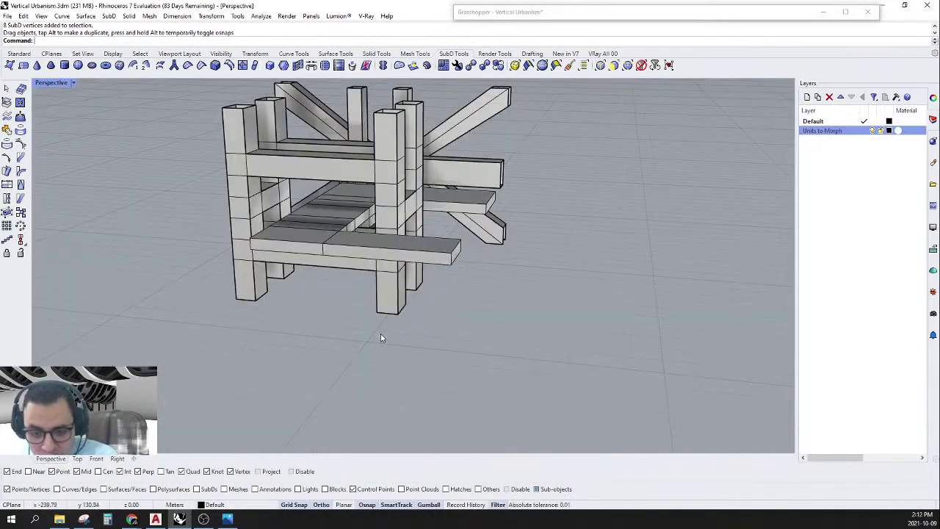
Extrude the opposite side faces of both platform ends past the columns to form a second pair of wings.
{"action": "scroll", "coordinate": [474, 338], "scroll_direction": "up", "scroll_amount": 6}
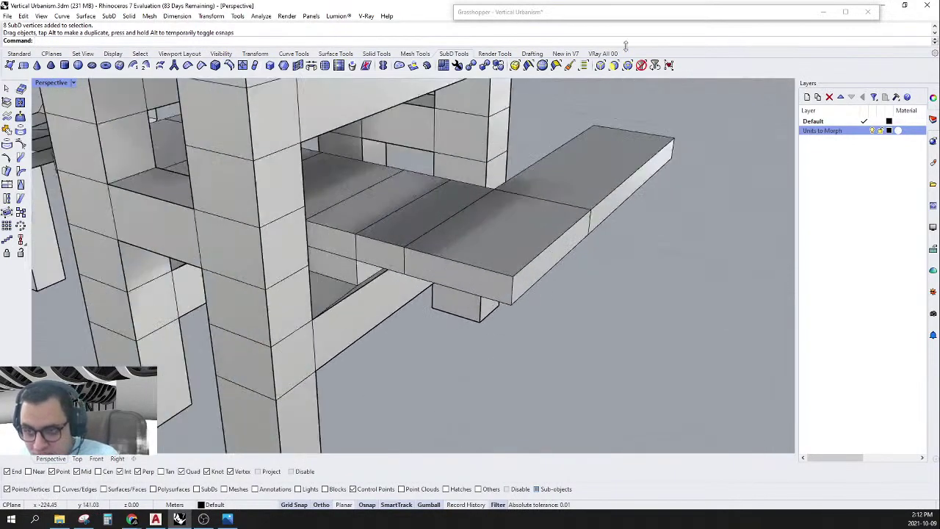
{"action": "left_click", "coordinate": [613, 67]}
{"action": "left_click", "coordinate": [495, 281]}
{"action": "scroll", "coordinate": [486, 279], "scroll_direction": "down", "scroll_amount": 5}
{"action": "right_click_drag", "start_coordinate": [476, 277], "coordinate": [476, 258]}
{"action": "scroll", "coordinate": [476, 258], "scroll_direction": "up", "scroll_amount": 3}
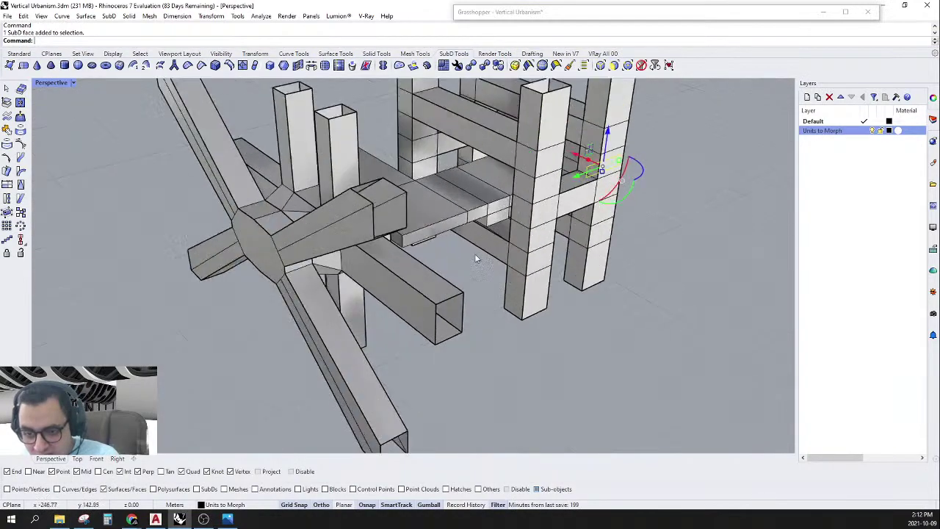
{"action": "left_click", "coordinate": [433, 218]}
{"action": "right_click_drag", "start_coordinate": [433, 218], "coordinate": [518, 185]}
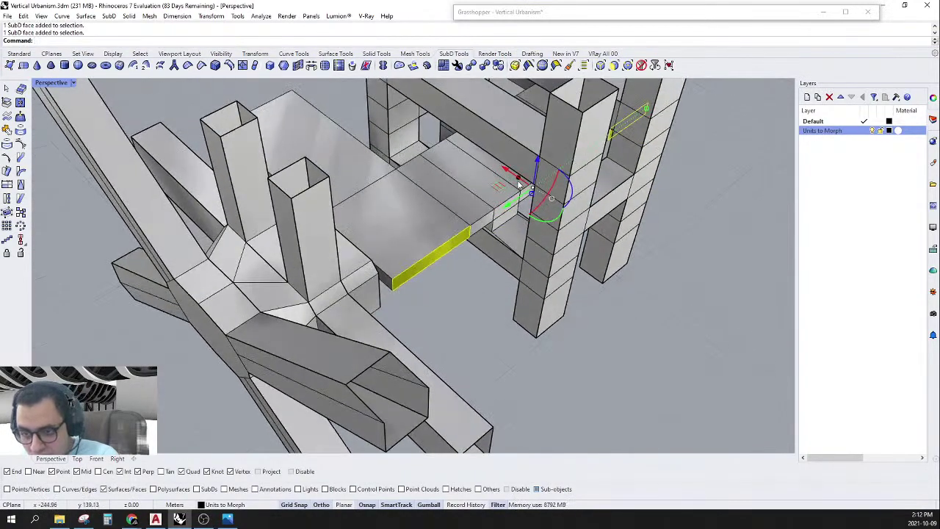
{"action": "left_click_drag", "start_coordinate": [518, 185], "coordinate": [645, 295]}
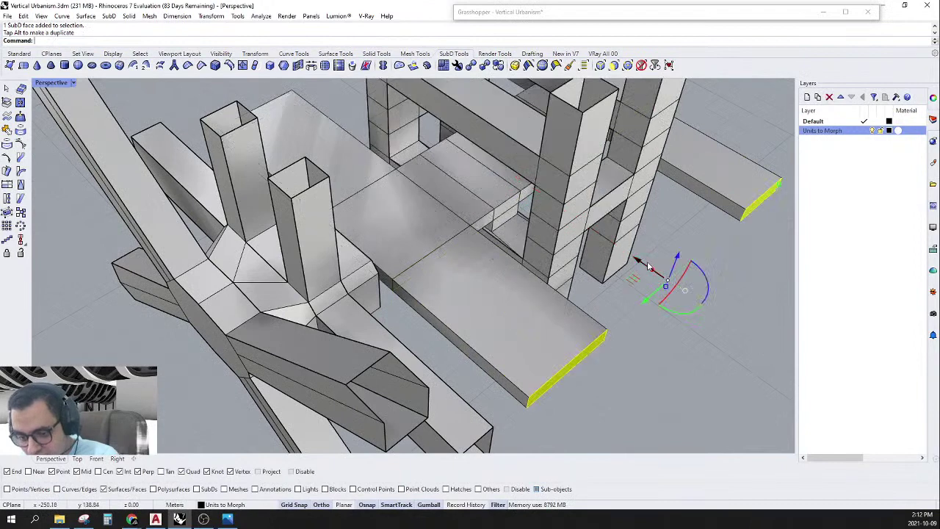
Move the new wings' end faces about 0.38 m outward in plan to align with the hub beam's end.
{"action": "left_click", "coordinate": [77, 458]}
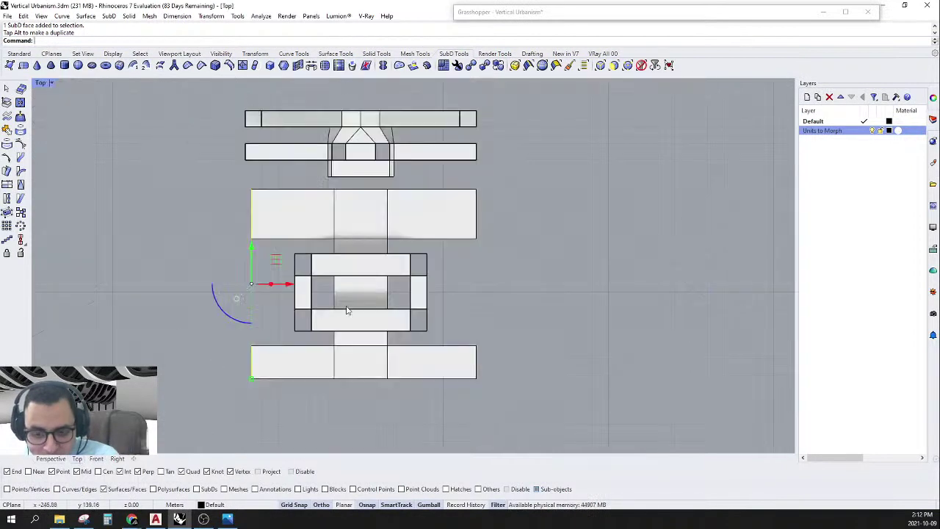
{"action": "scroll", "coordinate": [240, 177], "scroll_direction": "up", "scroll_amount": 5}
{"action": "scroll", "coordinate": [241, 177], "scroll_direction": "up", "scroll_amount": 2}
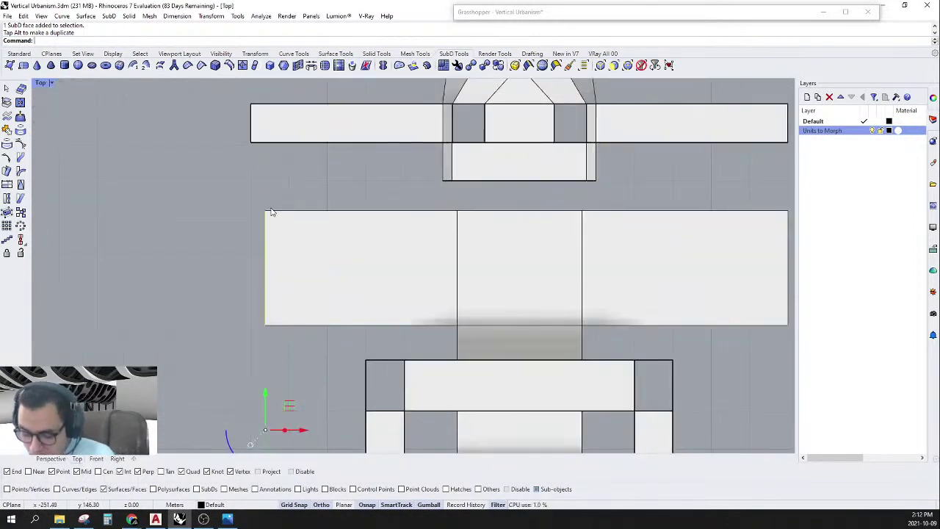
{"action": "type", "text": "m"}
{"action": "key", "text": "Return"}
{"action": "left_click", "coordinate": [266, 210]}
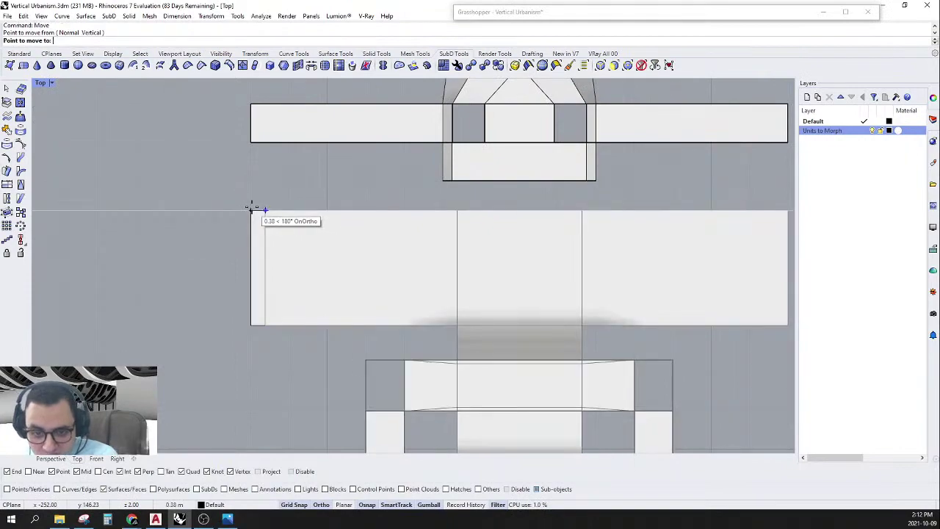
{"action": "left_click", "coordinate": [251, 211]}
{"action": "left_click", "coordinate": [51, 459]}
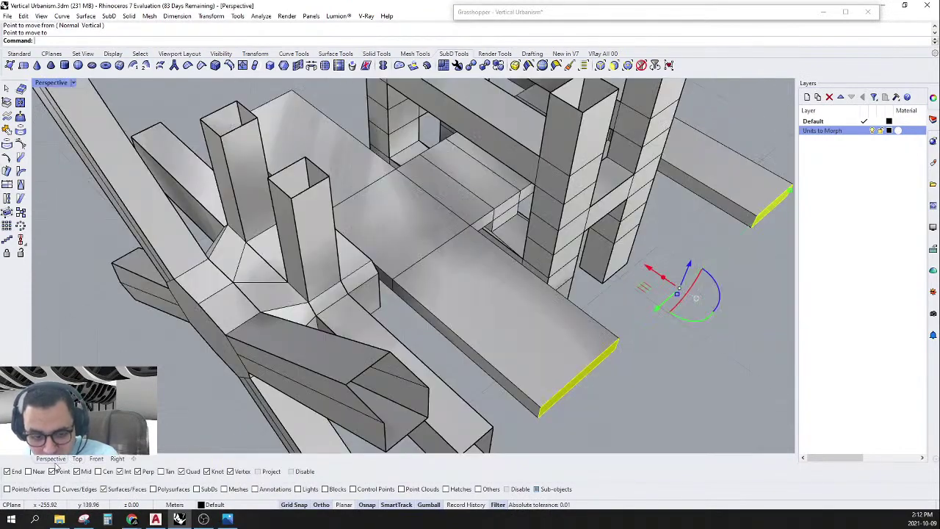
{"action": "scroll", "coordinate": [266, 336], "scroll_direction": "down", "scroll_amount": 6}
{"action": "right_click_drag", "start_coordinate": [266, 336], "coordinate": [323, 294]}
{"action": "key", "text": "Escape"}
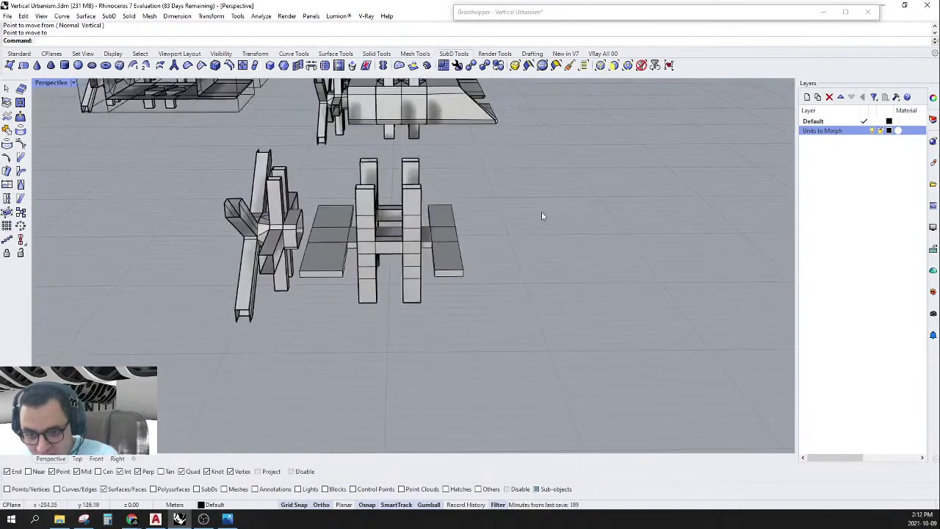
Switch to smooth SubD display and extrude the platform's outer end face between the wings away from the frame.
{"action": "key", "text": "Tab"}
{"action": "right_click_drag", "start_coordinate": [541, 212], "coordinate": [541, 244]}
{"action": "scroll", "coordinate": [483, 246], "scroll_direction": "up", "scroll_amount": 8}
{"action": "right_click_drag", "start_coordinate": [483, 246], "coordinate": [372, 254]}
{"action": "left_click", "coordinate": [384, 261], "text": "ctrl+shift"}
{"action": "scroll", "coordinate": [375, 254], "scroll_direction": "up", "scroll_amount": 3}
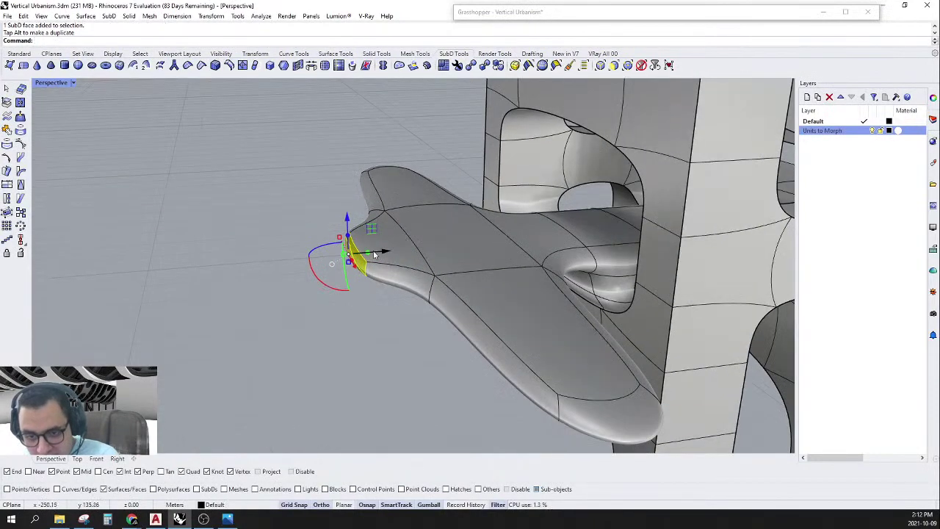
{"action": "left_click_drag", "start_coordinate": [370, 255], "coordinate": [176, 286]}
{"action": "scroll", "coordinate": [205, 290], "scroll_direction": "down", "scroll_amount": 6}
{"action": "left_click", "coordinate": [220, 312]}
Return the SubD display to flat and inspect the extended platform and its wings.
{"action": "right_click_drag", "start_coordinate": [235, 312], "coordinate": [527, 331]}
{"action": "right_click_drag", "start_coordinate": [536, 257], "coordinate": [502, 336]}
{"action": "key", "text": "Tab"}
{"action": "scroll", "coordinate": [575, 288], "scroll_direction": "up", "scroll_amount": 5}
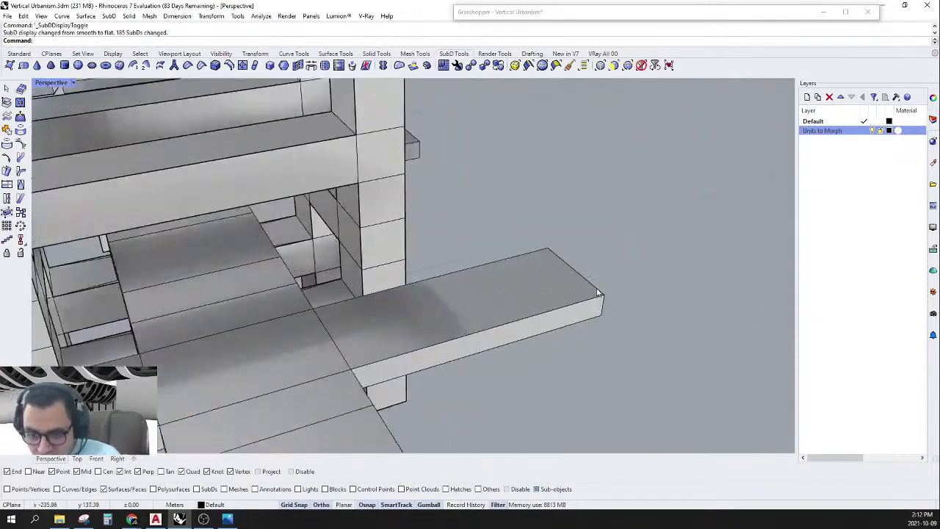
{"action": "right_click_drag", "start_coordinate": [577, 289], "coordinate": [442, 313]}
{"action": "scroll", "coordinate": [398, 319], "scroll_direction": "down", "scroll_amount": 6}
Limit selection to edges and select the upper outline edges of the platform's outer end and its adjoining wings.
{"action": "left_click", "coordinate": [615, 66]}
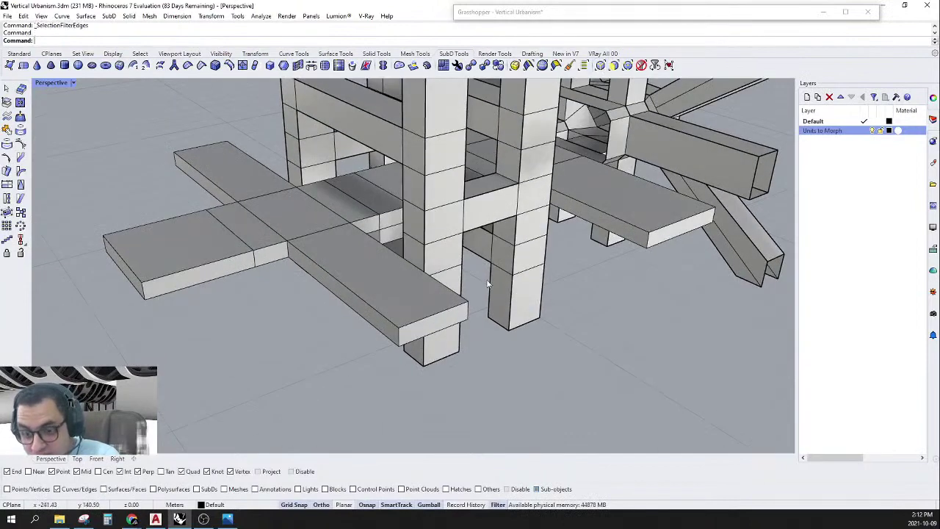
{"action": "left_click", "coordinate": [443, 314]}
{"action": "left_click", "coordinate": [373, 311], "text": "shift"}
{"action": "left_click", "coordinate": [269, 252], "text": "shift"}
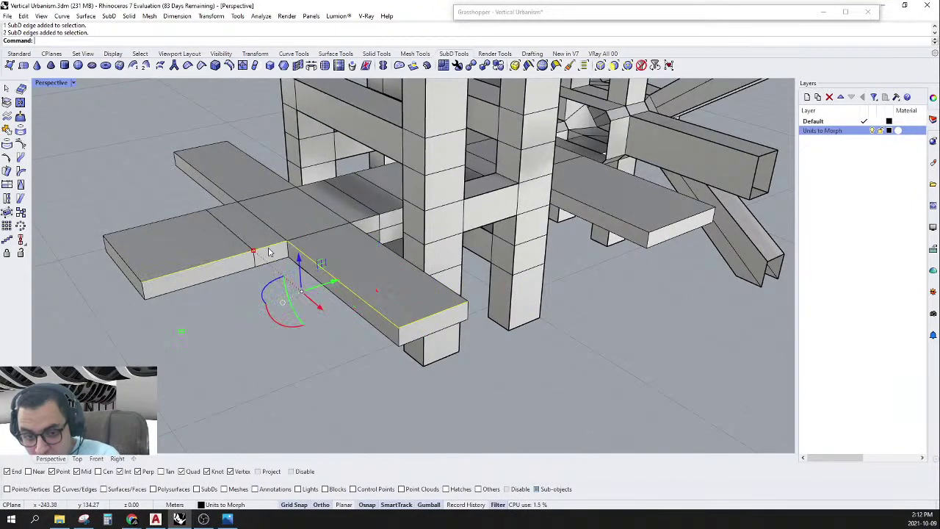
{"action": "left_click", "coordinate": [134, 274], "text": "shift"}
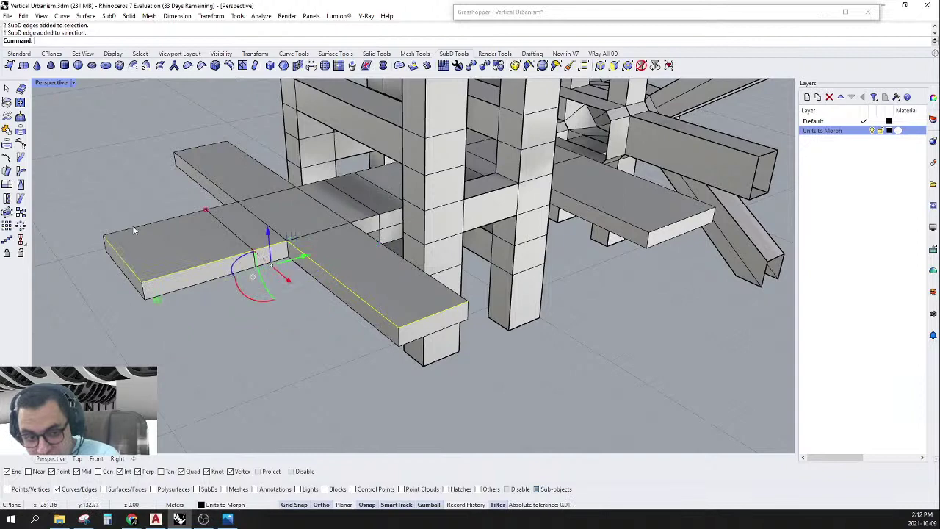
{"action": "left_click", "coordinate": [223, 194], "text": "shift"}
{"action": "scroll", "coordinate": [301, 183], "scroll_direction": "up", "scroll_amount": 4}
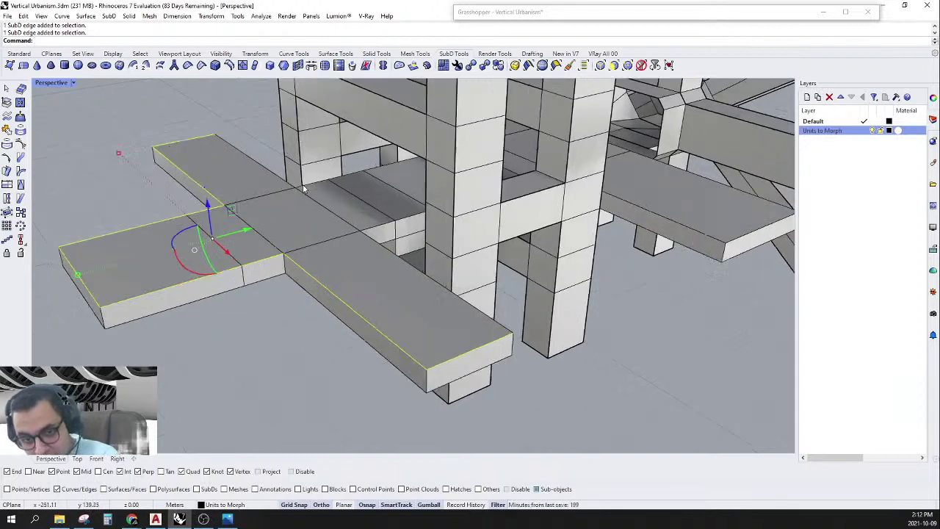
Add the platform's two long upper edges running between the columns and the adjoining inner wing edges to the selection.
{"action": "double_click", "coordinate": [301, 188], "text": "shift"}
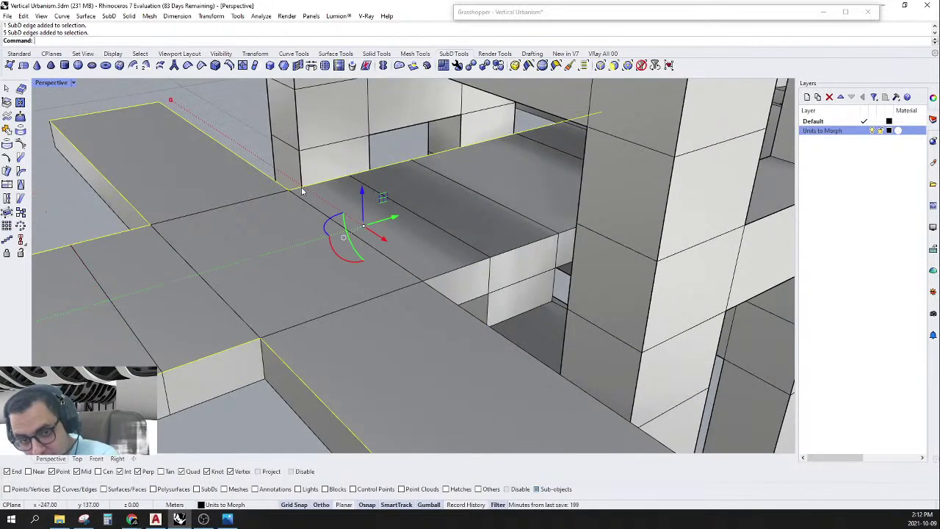
{"action": "scroll", "coordinate": [301, 189], "scroll_direction": "down", "scroll_amount": 5}
{"action": "scroll", "coordinate": [371, 238], "scroll_direction": "up", "scroll_amount": 5}
{"action": "double_click", "coordinate": [392, 262], "text": "shift"}
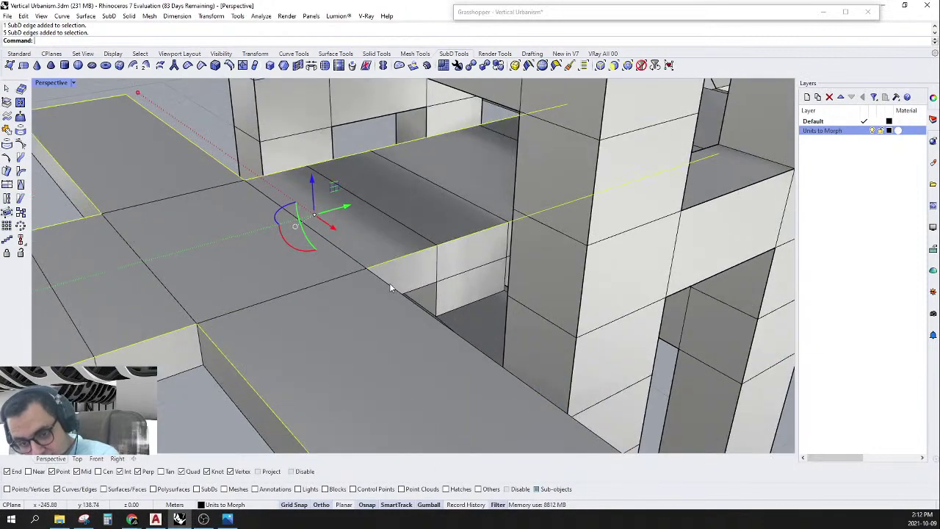
{"action": "left_click", "coordinate": [379, 280], "text": "shift"}
{"action": "scroll", "coordinate": [373, 278], "scroll_direction": "down", "scroll_amount": 7}
{"action": "right_click_drag", "start_coordinate": [495, 288], "coordinate": [601, 272]}
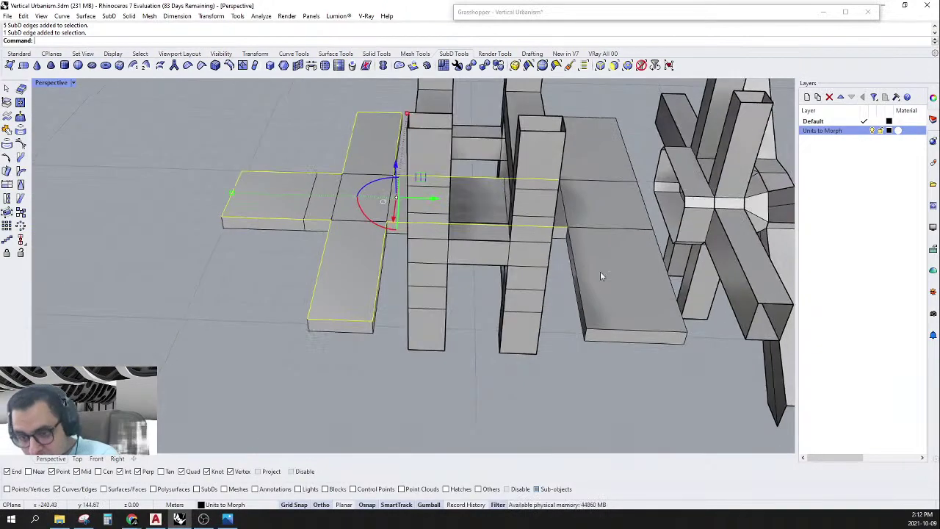
Add the upper side and end edges of the first hub-side wing to the edge selection.
{"action": "scroll", "coordinate": [586, 264], "scroll_direction": "up", "scroll_amount": 5}
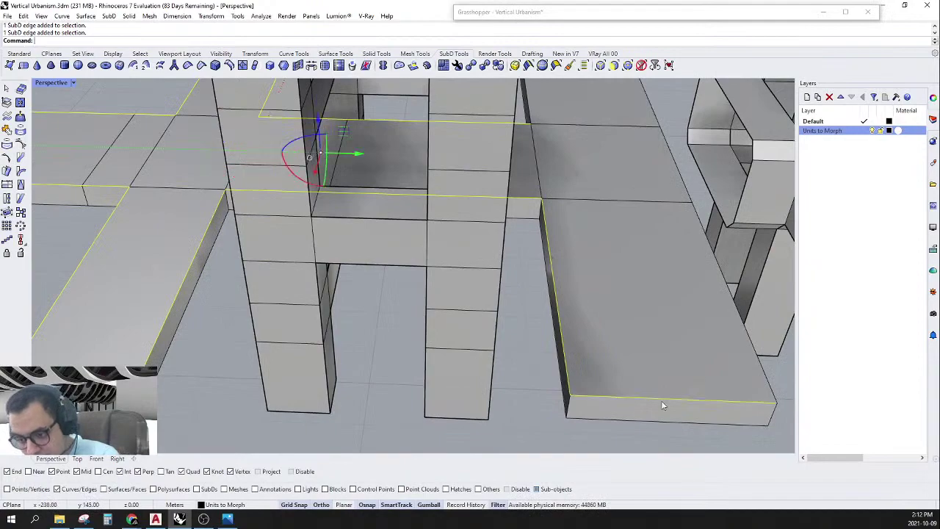
{"action": "right_click_drag", "start_coordinate": [665, 404], "coordinate": [598, 357]}
{"action": "scroll", "coordinate": [626, 375], "scroll_direction": "down", "scroll_amount": 4}
{"action": "scroll", "coordinate": [584, 345], "scroll_direction": "up", "scroll_amount": 4}
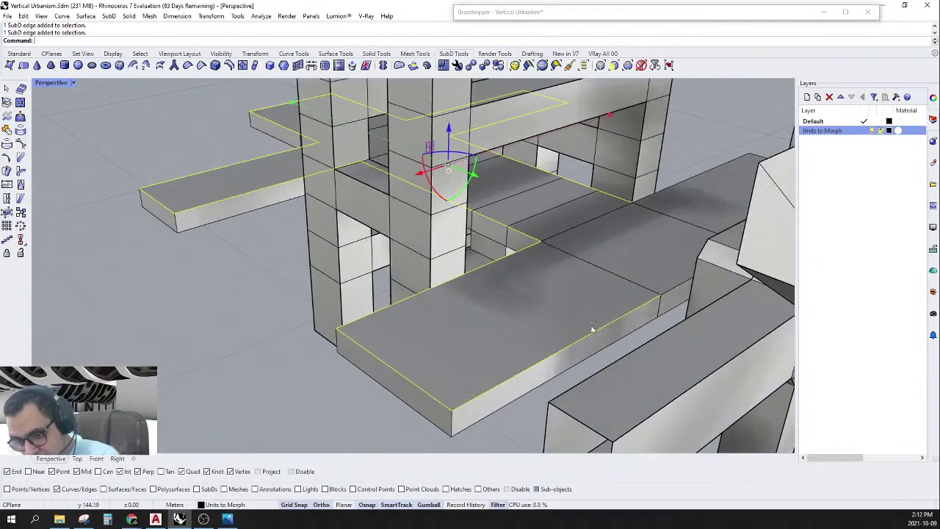
{"action": "right_click_drag", "start_coordinate": [674, 296], "coordinate": [597, 248]}
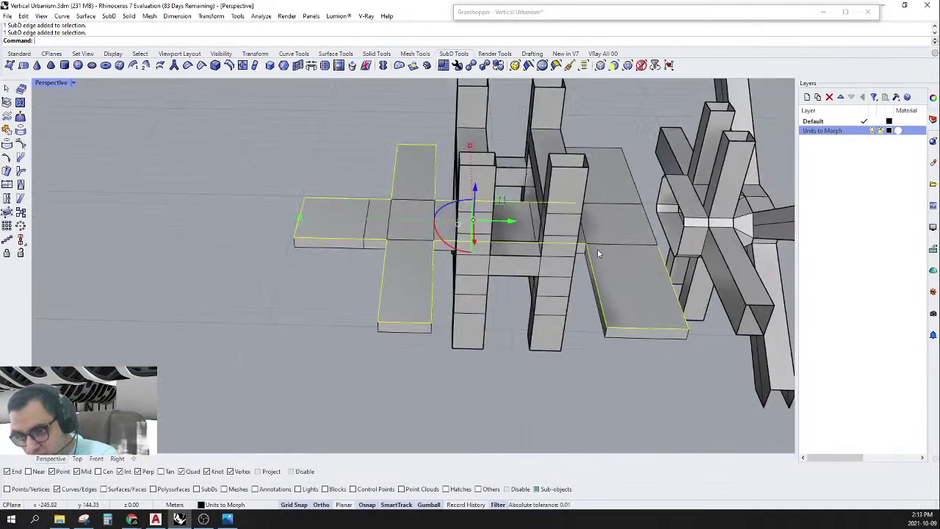
Add the upper edges of the opposite hub-side wing and the platform edge facing the hub to the selection.
{"action": "scroll", "coordinate": [713, 234], "scroll_direction": "down", "scroll_amount": 4}
{"action": "scroll", "coordinate": [607, 261], "scroll_direction": "up", "scroll_amount": 2}
{"action": "scroll", "coordinate": [323, 242], "scroll_direction": "up", "scroll_amount": 5}
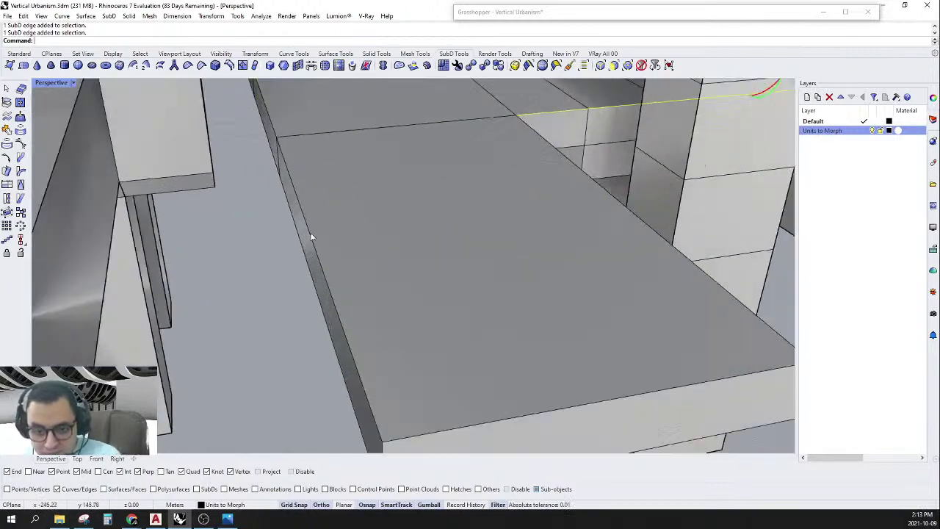
{"action": "scroll", "coordinate": [374, 307], "scroll_direction": "down", "scroll_amount": 1}
{"action": "right_click_drag", "start_coordinate": [394, 319], "coordinate": [507, 266]}
{"action": "scroll", "coordinate": [447, 274], "scroll_direction": "down", "scroll_amount": 4}
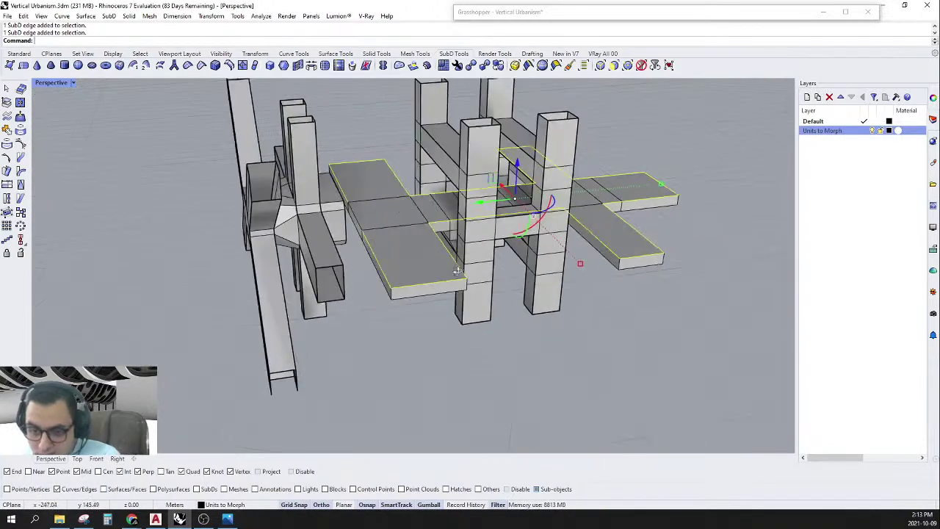
{"action": "scroll", "coordinate": [360, 247], "scroll_direction": "up", "scroll_amount": 5}
{"action": "right_click_drag", "start_coordinate": [361, 247], "coordinate": [347, 241]}
{"action": "scroll", "coordinate": [347, 243], "scroll_direction": "up", "scroll_amount": 2}
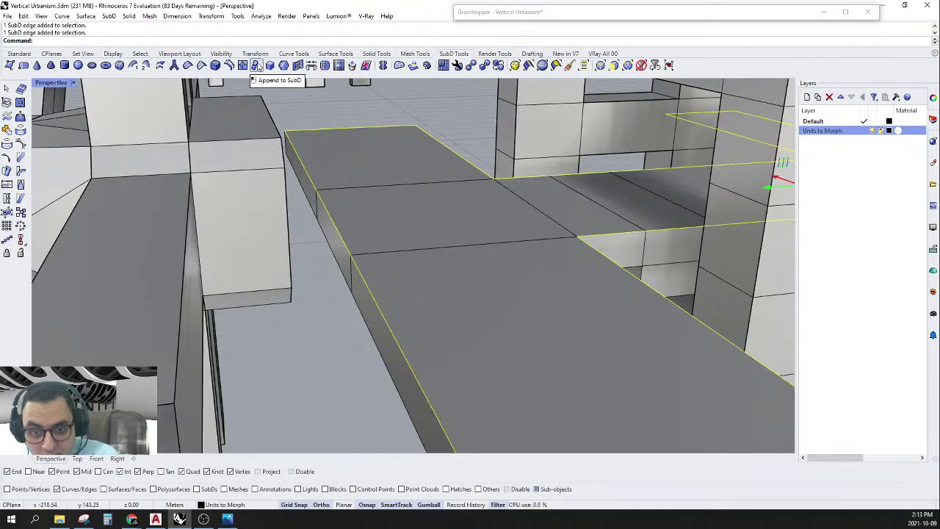
Bevel the selected upper platform edges with one segment and proportional offset mode, making a narrow chamfer around the outline.
{"action": "left_click", "coordinate": [215, 65]}
{"action": "scroll", "coordinate": [416, 195], "scroll_direction": "down", "scroll_amount": 3}
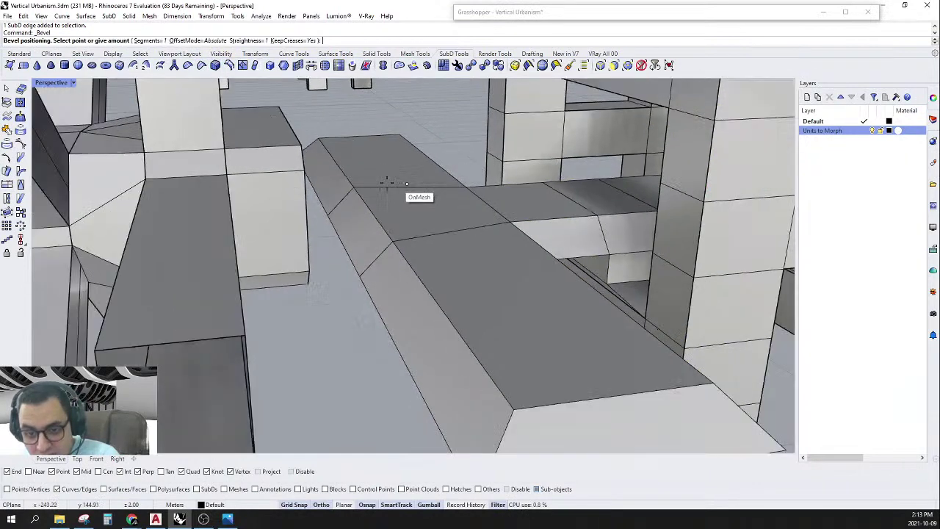
{"action": "scroll", "coordinate": [575, 341], "scroll_direction": "down", "scroll_amount": 2}
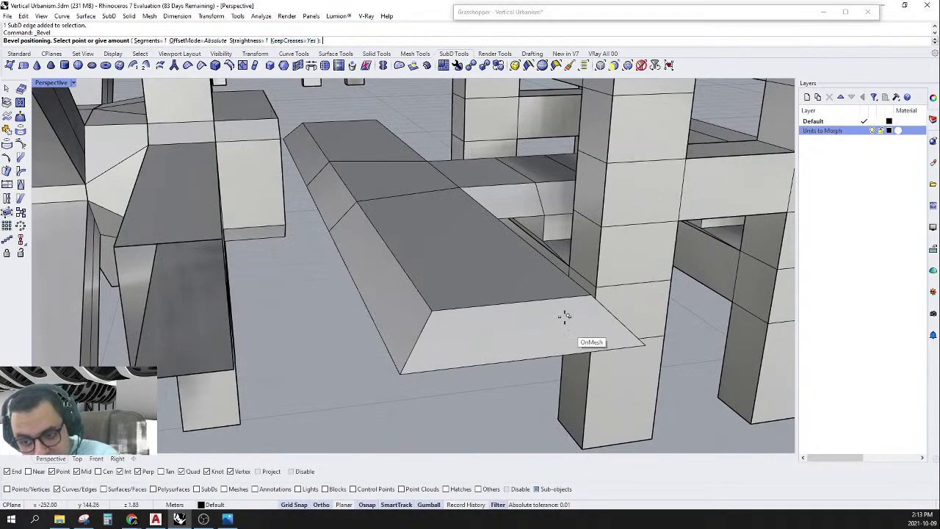
{"action": "scroll", "coordinate": [433, 322], "scroll_direction": "down", "scroll_amount": 1}
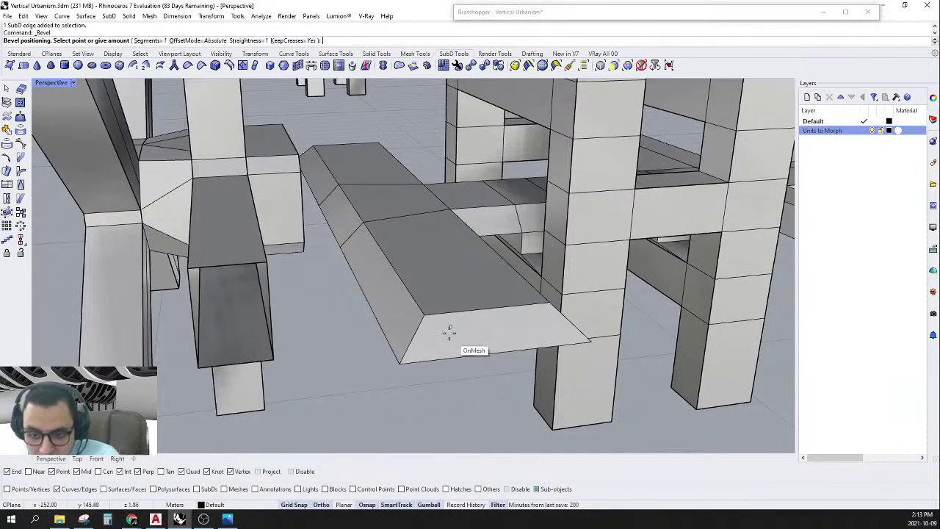
{"action": "right_click_drag", "start_coordinate": [450, 332], "coordinate": [394, 320]}
{"action": "left_click", "coordinate": [200, 41]}
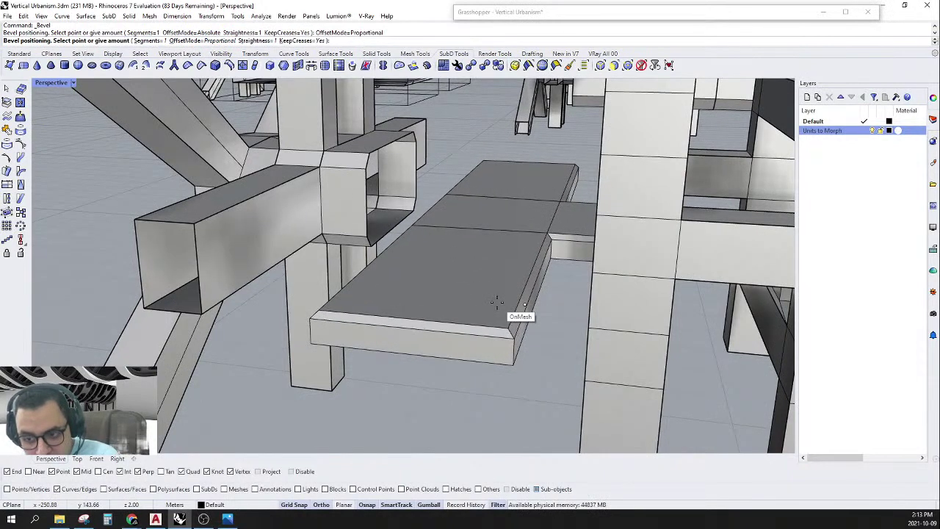
{"action": "left_click", "coordinate": [494, 302]}
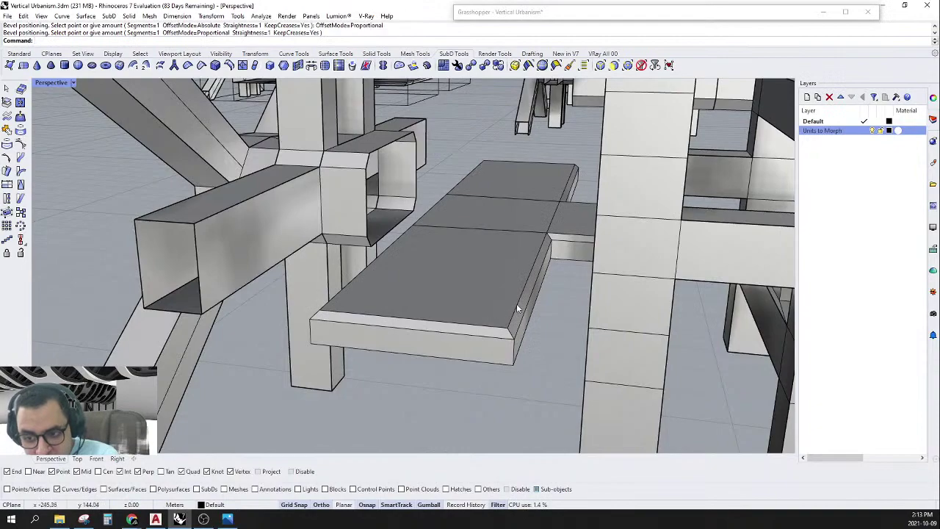
Examine the beveled rim along the platform and wings and the gap between the platform and the hub.
{"action": "left_click", "coordinate": [517, 308]}
{"action": "left_click", "coordinate": [483, 326], "text": "shift"}
{"action": "key", "text": "Escape"}
{"action": "scroll", "coordinate": [445, 307], "scroll_direction": "down", "scroll_amount": 2}
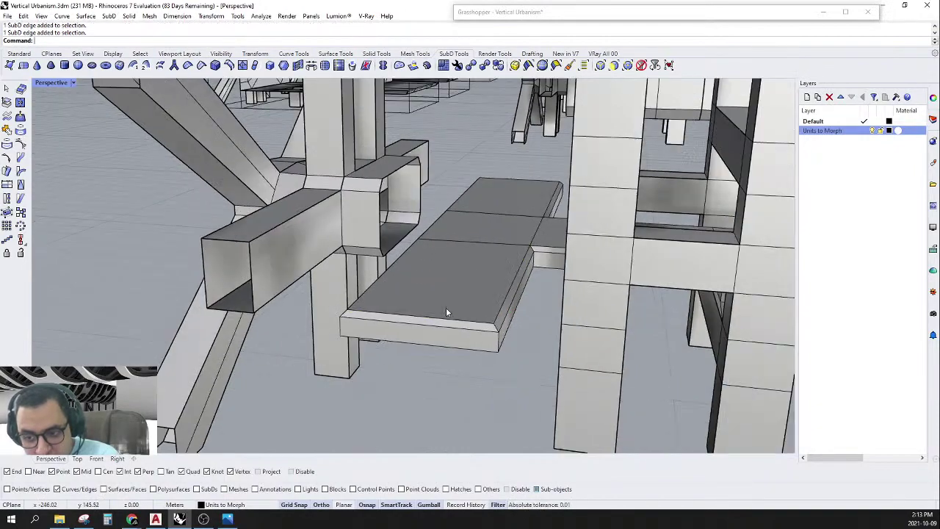
{"action": "right_click_drag", "start_coordinate": [445, 307], "coordinate": [520, 325]}
{"action": "scroll", "coordinate": [569, 307], "scroll_direction": "up", "scroll_amount": 4}
{"action": "right_click_drag", "start_coordinate": [570, 309], "coordinate": [361, 271]}
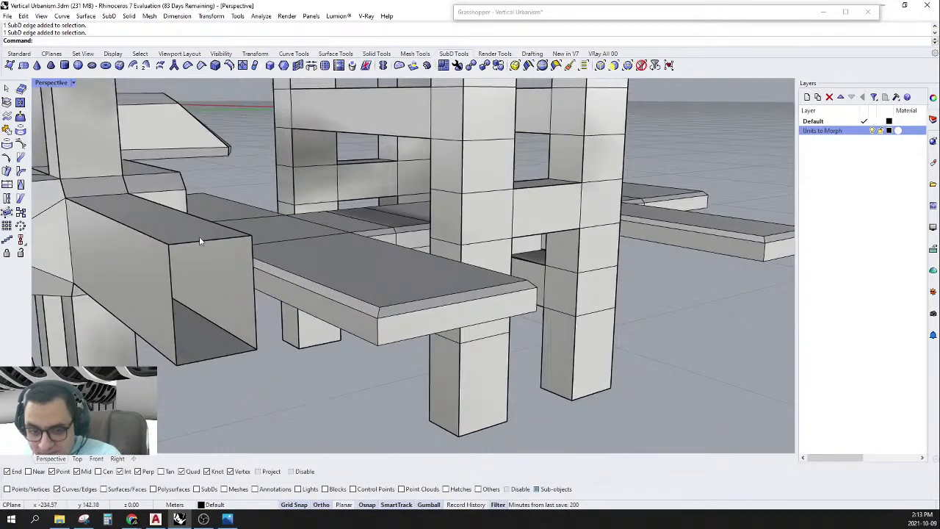
{"action": "scroll", "coordinate": [199, 239], "scroll_direction": "up", "scroll_amount": 5}
{"action": "right_click_drag", "start_coordinate": [199, 239], "coordinate": [381, 217]}
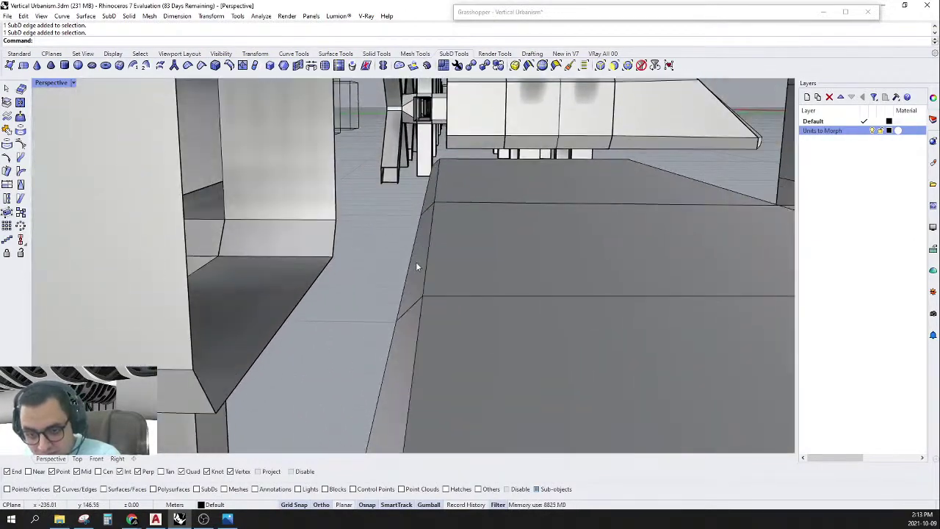
{"action": "right_click_drag", "start_coordinate": [416, 262], "coordinate": [390, 292]}
{"action": "right_click_drag", "start_coordinate": [416, 261], "coordinate": [387, 213]}
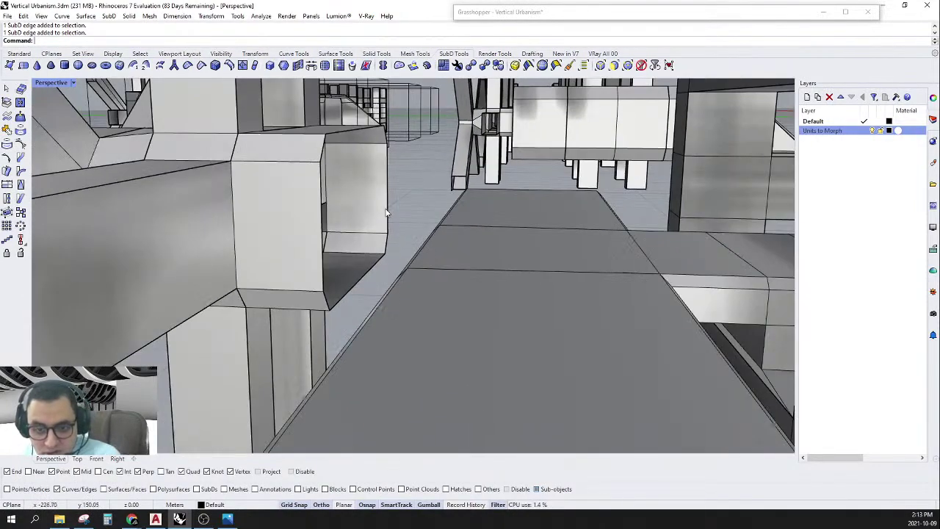
Limit selection to faces and delete the top faces of the hub's open frame on the platform side.
{"action": "right_click_drag", "start_coordinate": [302, 154], "coordinate": [380, 150]}
{"action": "scroll", "coordinate": [430, 201], "scroll_direction": "up", "scroll_amount": 3}
{"action": "scroll", "coordinate": [430, 201], "scroll_direction": "down", "scroll_amount": 2}
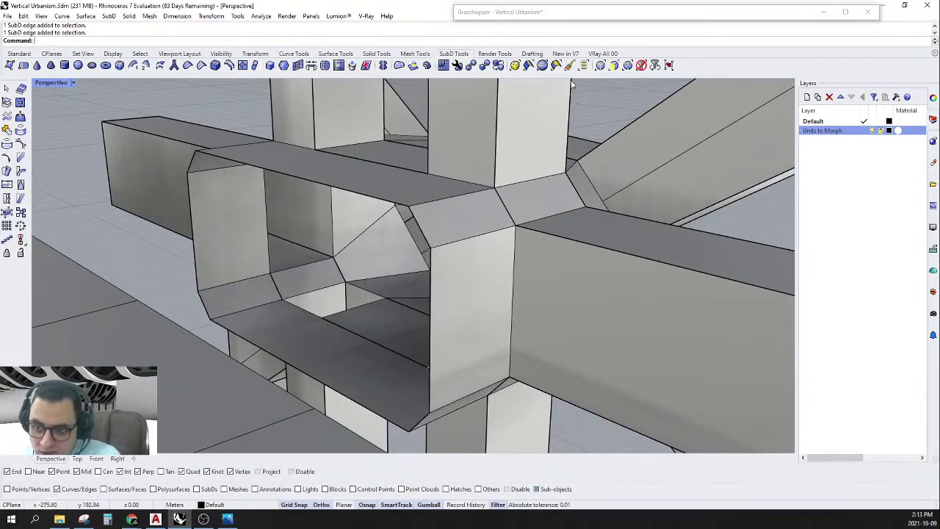
{"action": "left_click", "coordinate": [616, 66]}
{"action": "left_click", "coordinate": [455, 210]}
{"action": "right_click_drag", "start_coordinate": [240, 229], "coordinate": [367, 280]}
{"action": "scroll", "coordinate": [267, 269], "scroll_direction": "up", "scroll_amount": 3}
{"action": "left_click", "coordinate": [316, 248], "text": "shift"}
{"action": "right_click_drag", "start_coordinate": [402, 235], "coordinate": [377, 235]}
{"action": "scroll", "coordinate": [381, 207], "scroll_direction": "up", "scroll_amount": 3}
{"action": "left_click", "coordinate": [382, 187]}
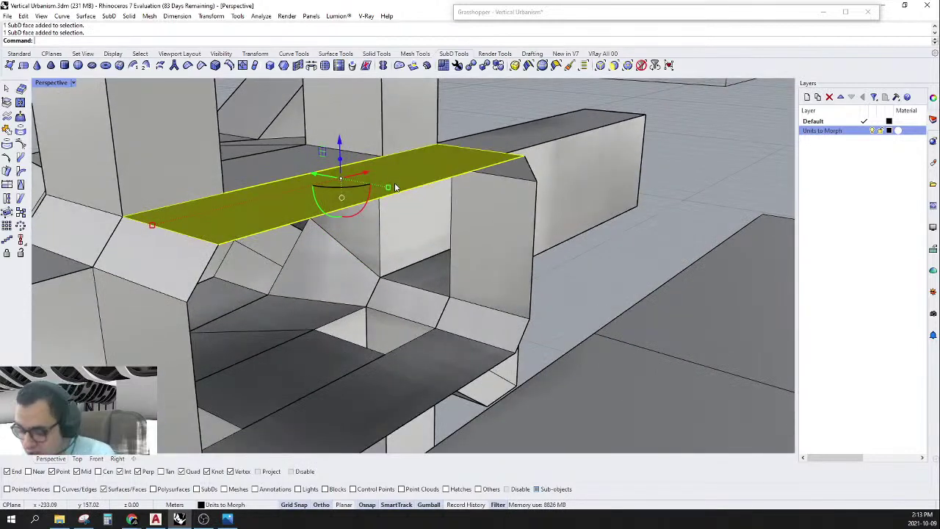
{"action": "key", "text": "Delete"}
Bridge the two upper chamfer faces on opposite sides of the hub's opening.
{"action": "right_click_drag", "start_coordinate": [395, 188], "coordinate": [475, 285]}
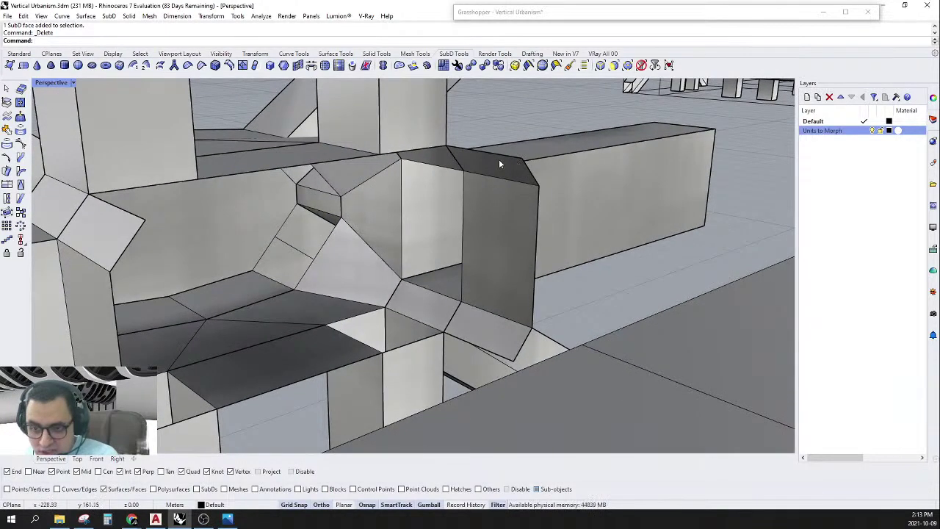
{"action": "left_click", "coordinate": [499, 163]}
{"action": "right_click_drag", "start_coordinate": [499, 163], "coordinate": [528, 190]}
{"action": "left_click", "coordinate": [114, 248], "text": "shift"}
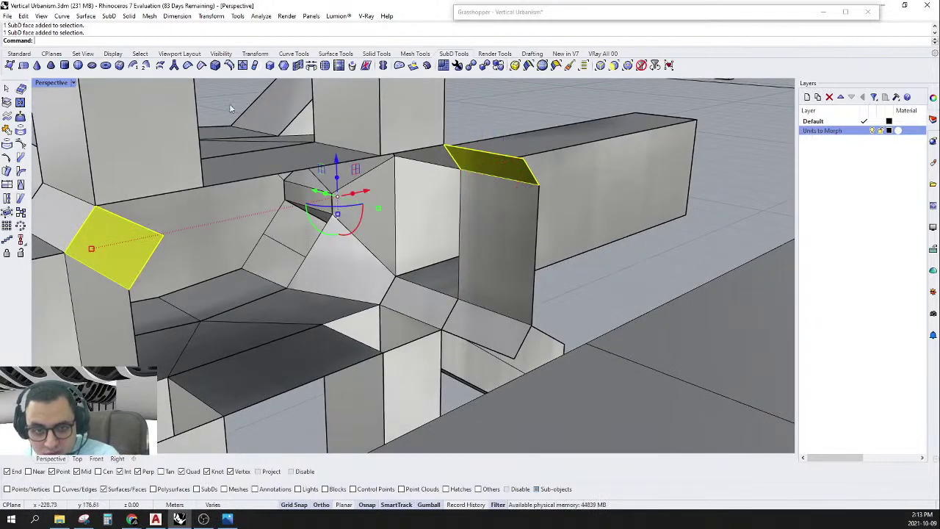
{"action": "left_click", "coordinate": [311, 65]}
{"action": "key", "text": "Return"}
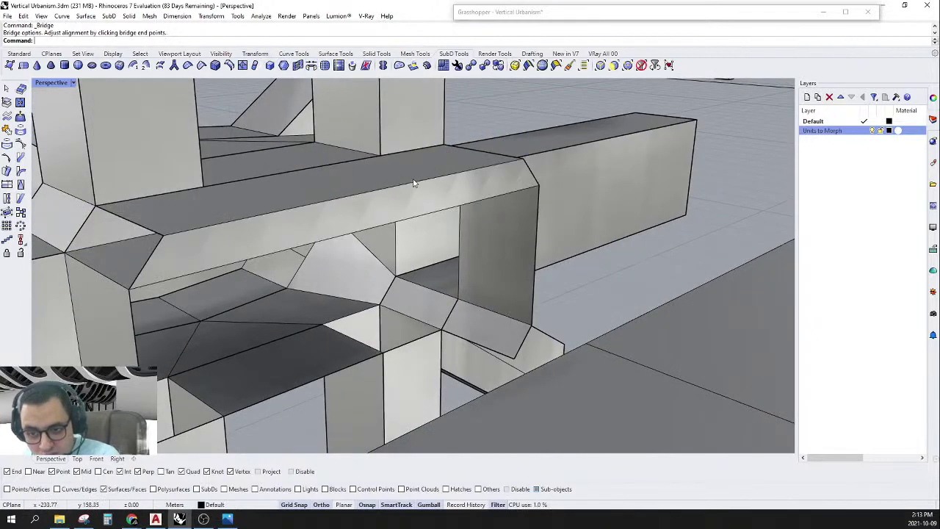
Delete the surplus outer faces of the new bridge, keeping only its inner sloped strip.
{"action": "mouse_move", "coordinate": [412, 222]}
{"action": "right_mouse_down"}
{"action": "mouse_move", "coordinate": [481, 242]}
{"action": "mouse_move", "coordinate": [421, 241]}
{"action": "mouse_move", "coordinate": [406, 231]}
{"action": "mouse_move", "coordinate": [408, 239]}
{"action": "right_mouse_up"}
{"action": "left_click", "coordinate": [421, 264], "text": "shift"}
{"action": "key", "text": "Delete"}
Delete the projecting vertical faces and lower chamfer faces on both sides of the hub's opening.
{"action": "left_click", "coordinate": [460, 244]}
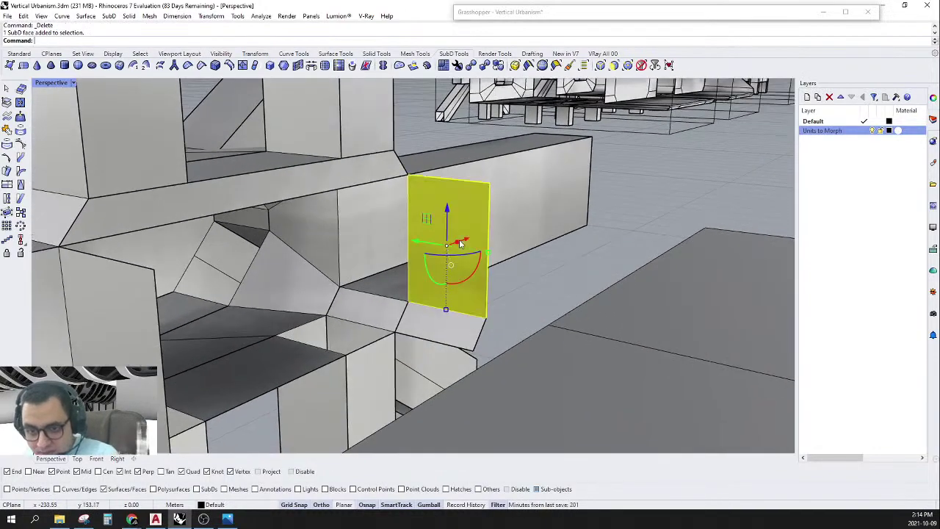
{"action": "left_click", "coordinate": [425, 334], "text": "shift"}
{"action": "left_click", "coordinate": [114, 315], "text": "shift"}
{"action": "right_click_drag", "start_coordinate": [125, 312], "coordinate": [234, 397]}
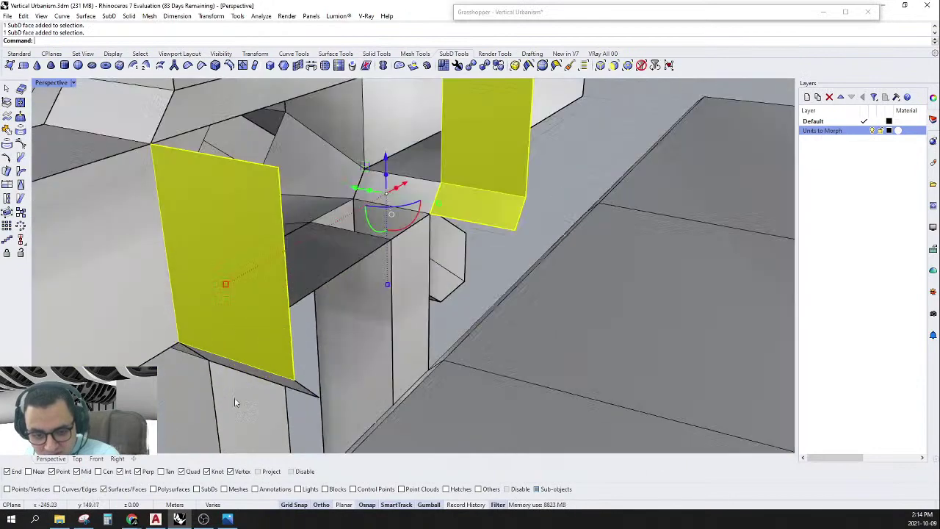
{"action": "scroll", "coordinate": [235, 397], "scroll_direction": "up", "scroll_amount": 2}
{"action": "left_click", "coordinate": [303, 371], "text": "shift"}
{"action": "right_click_drag", "start_coordinate": [363, 318], "coordinate": [485, 163]}
{"action": "key", "text": "Delete"}
Try to bridge the vertical and lower chamfer edges together across the hub's opening, with selection limited to edges.
{"action": "scroll", "coordinate": [331, 314], "scroll_direction": "down", "scroll_amount": 4}
{"action": "scroll", "coordinate": [461, 170], "scroll_direction": "up", "scroll_amount": 3}
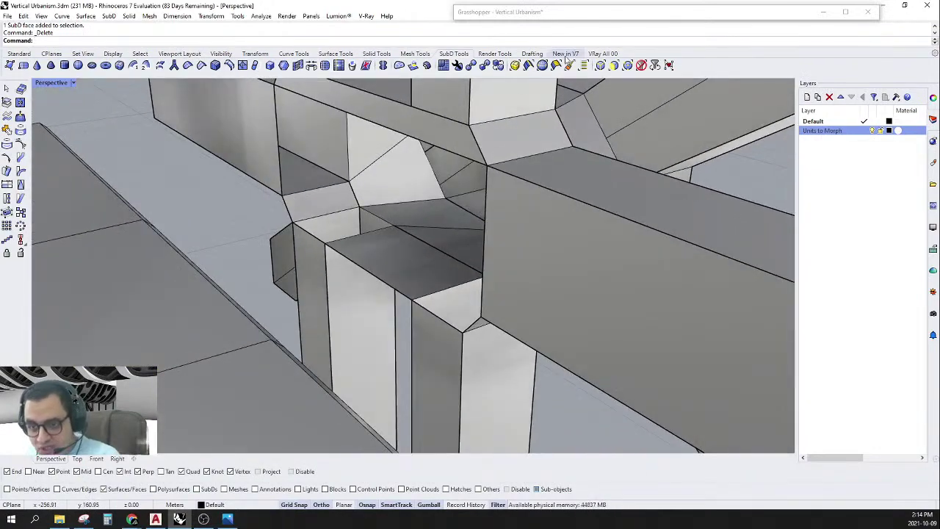
{"action": "left_click", "coordinate": [600, 65]}
{"action": "left_click", "coordinate": [484, 235]}
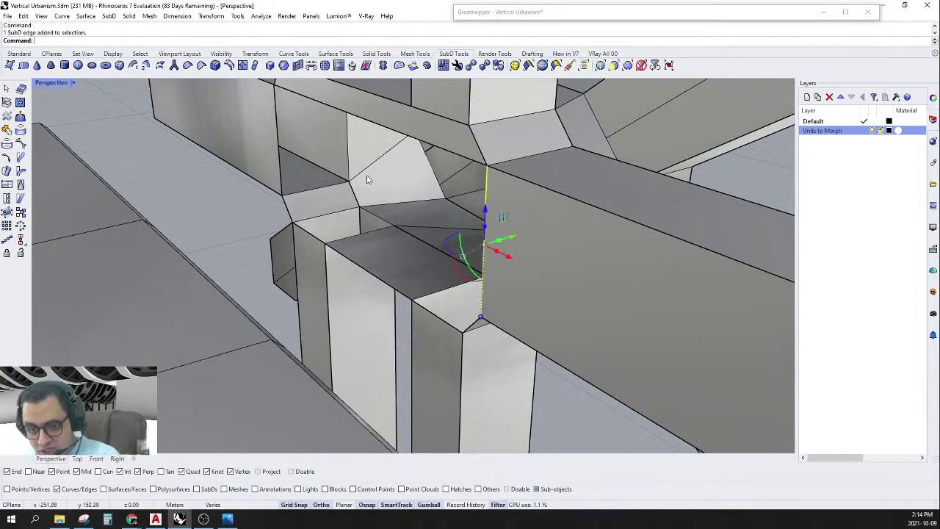
{"action": "left_click", "coordinate": [467, 329], "text": "shift"}
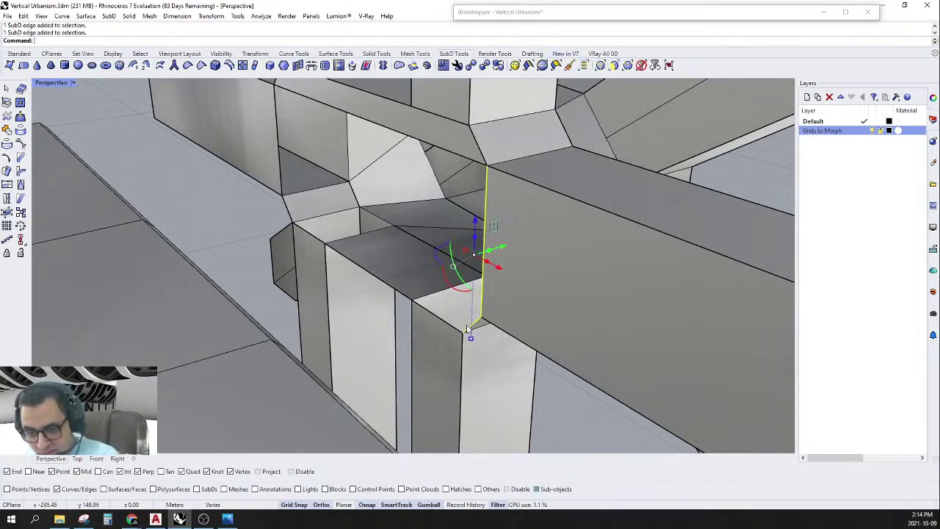
{"action": "left_click", "coordinate": [280, 146], "text": "shift"}
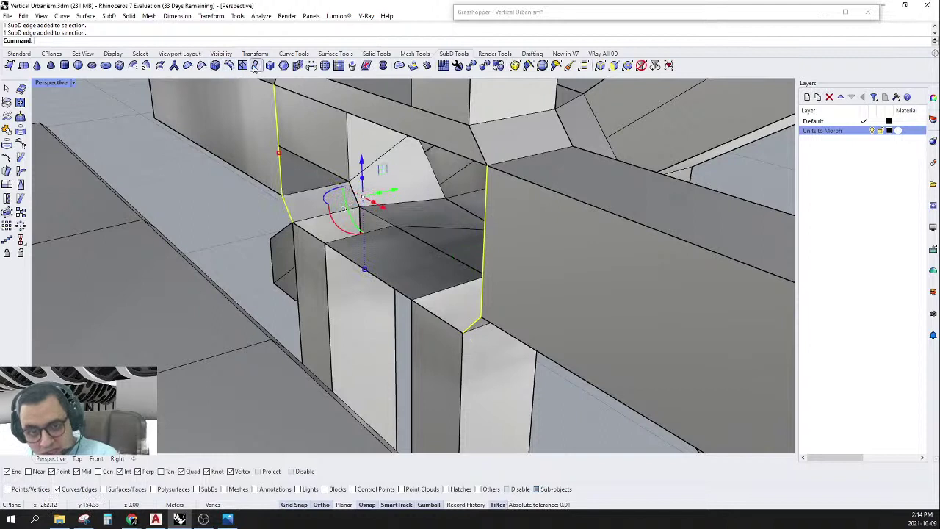
{"action": "left_click", "coordinate": [310, 66]}
{"action": "key", "text": "Escape"}
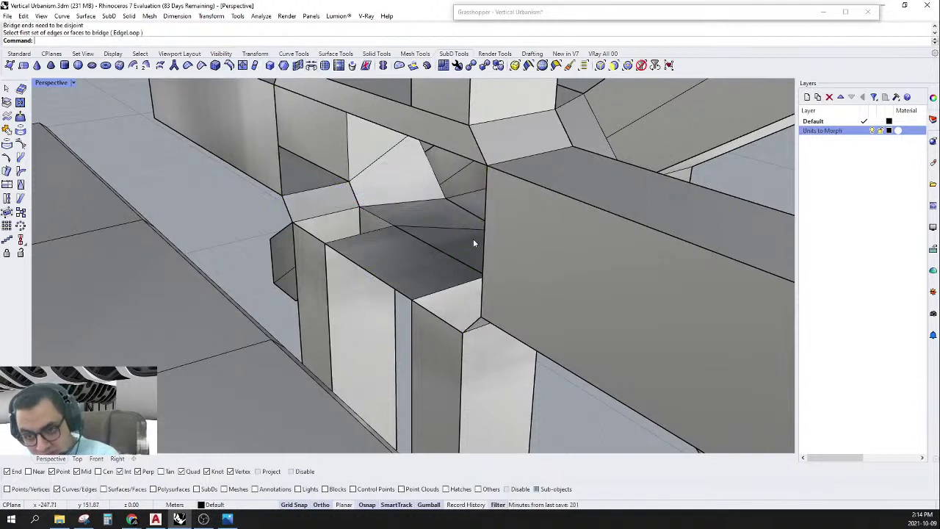
Bridge the two vertical edges on opposite sides of the hub's opening to close its outer side.
{"action": "left_click", "coordinate": [478, 239]}
{"action": "left_click", "coordinate": [283, 141]}
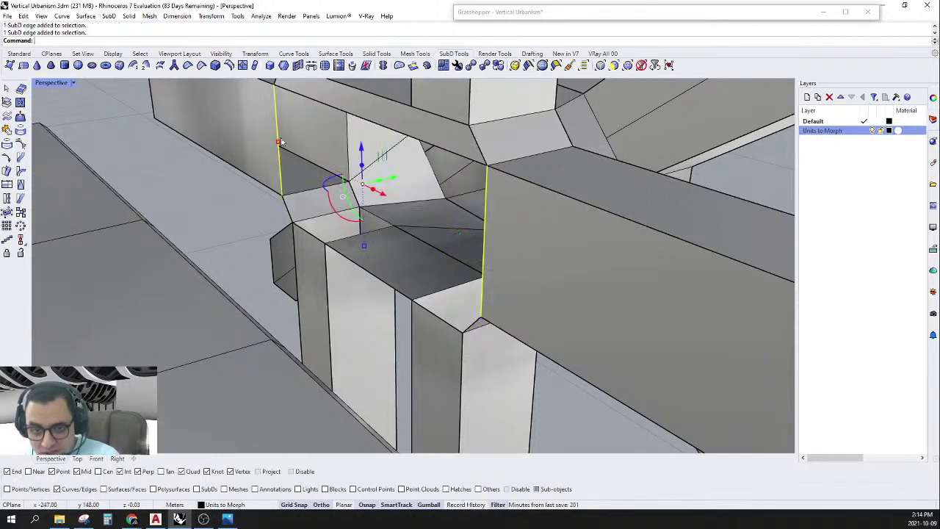
{"action": "key", "text": "Return"}
{"action": "key", "text": "Return"}
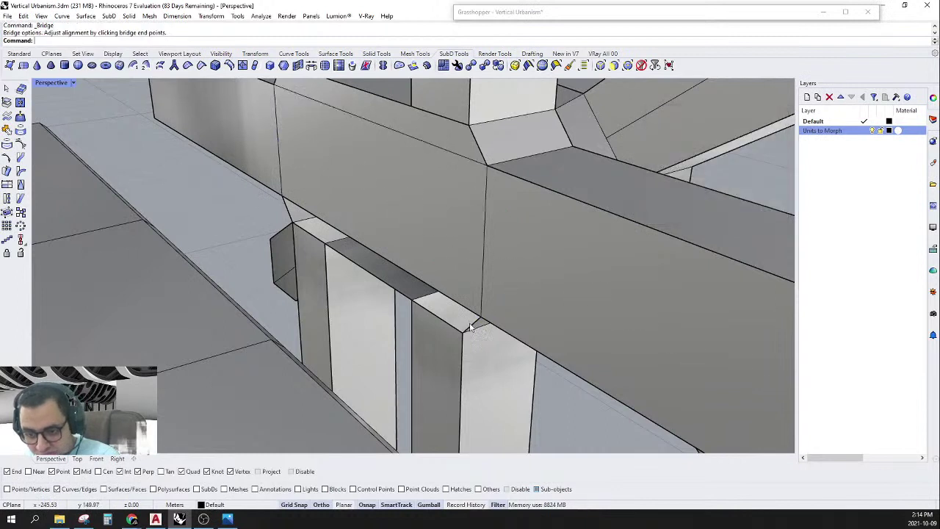
Bridge the two short lower chamfer edges to close the sloped gap beneath the new side face.
{"action": "left_click", "coordinate": [471, 328]}
{"action": "left_click", "coordinate": [290, 208]}
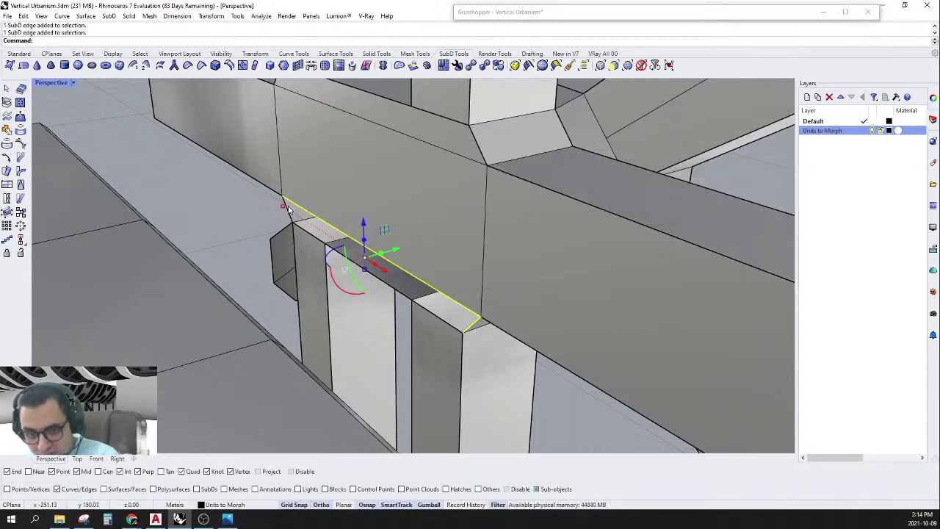
{"action": "key", "text": "Return"}
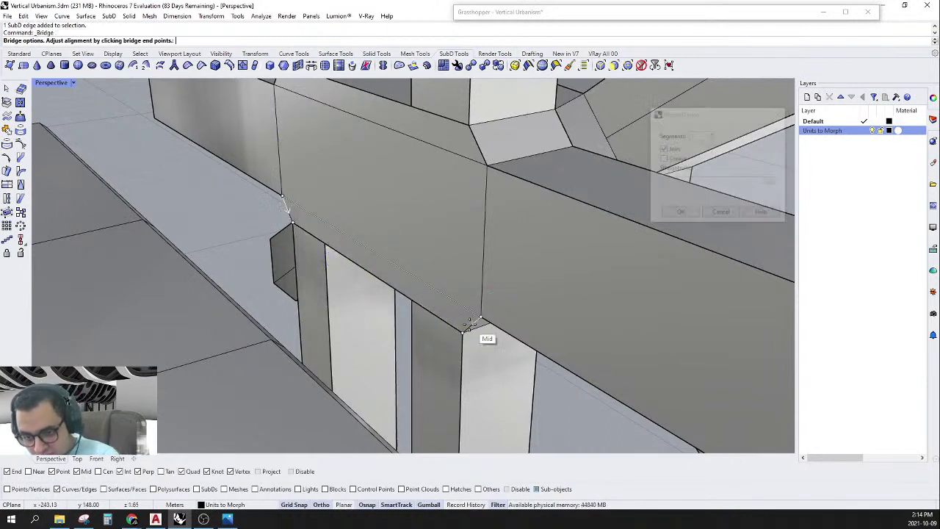
{"action": "key", "text": "Return"}
Check the winged platform's shape in smooth SubD display and return to flat display.
{"action": "scroll", "coordinate": [458, 316], "scroll_direction": "down", "scroll_amount": 3}
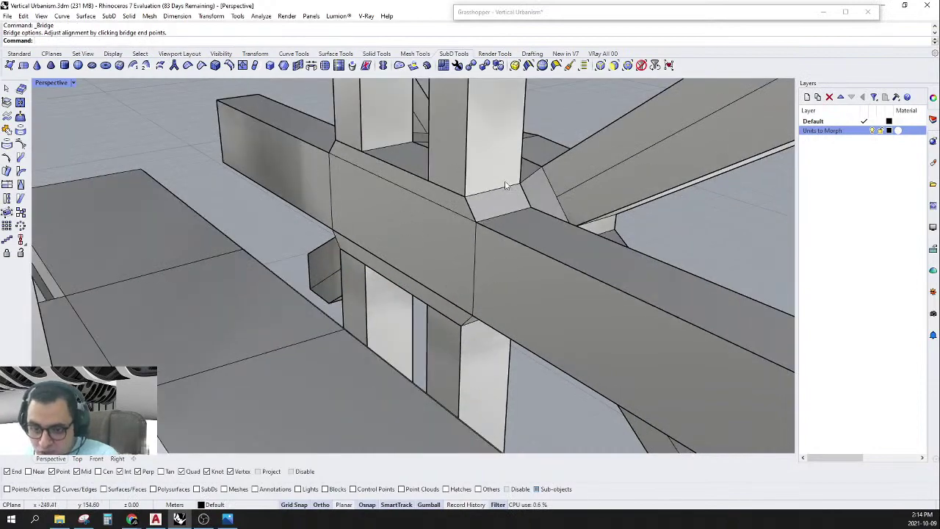
{"action": "scroll", "coordinate": [443, 220], "scroll_direction": "down", "scroll_amount": 4}
{"action": "right_click_drag", "start_coordinate": [373, 260], "coordinate": [654, 330]}
{"action": "scroll", "coordinate": [470, 227], "scroll_direction": "down", "scroll_amount": 4}
{"action": "scroll", "coordinate": [555, 284], "scroll_direction": "down", "scroll_amount": 6}
{"action": "scroll", "coordinate": [608, 315], "scroll_direction": "up", "scroll_amount": 12}
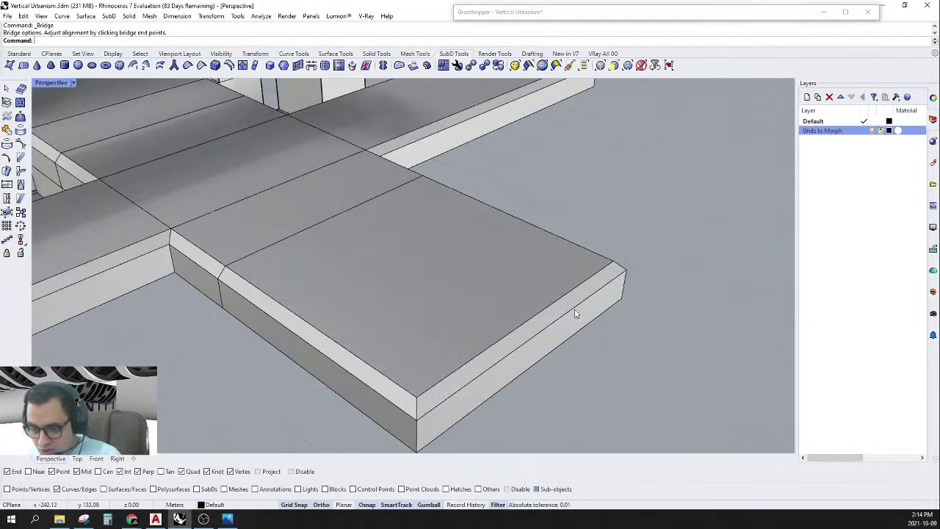
{"action": "left_click", "coordinate": [540, 312]}
{"action": "scroll", "coordinate": [541, 303], "scroll_direction": "down", "scroll_amount": 6}
{"action": "scroll", "coordinate": [514, 336], "scroll_direction": "down", "scroll_amount": 5}
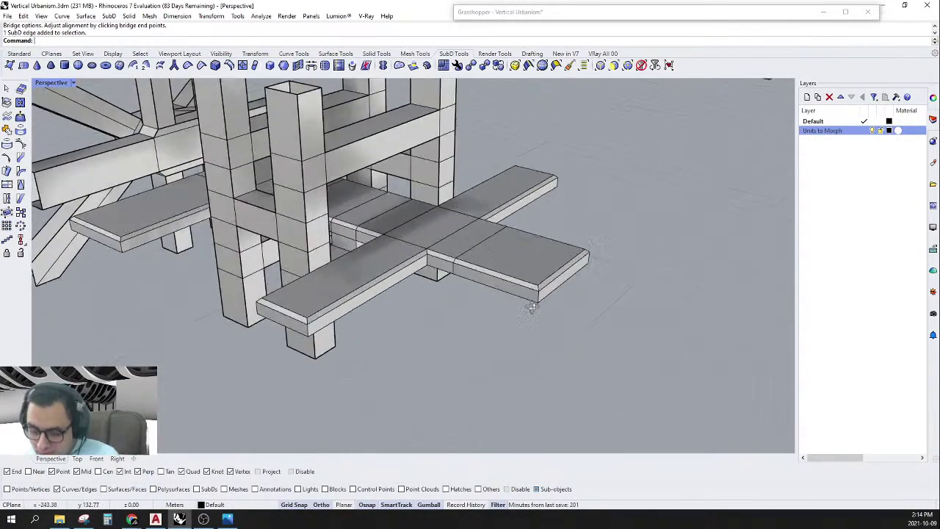
{"action": "scroll", "coordinate": [544, 314], "scroll_direction": "up", "scroll_amount": 3}
{"action": "key", "text": "Tab"}
{"action": "right_click_drag", "start_coordinate": [559, 294], "coordinate": [411, 296]}
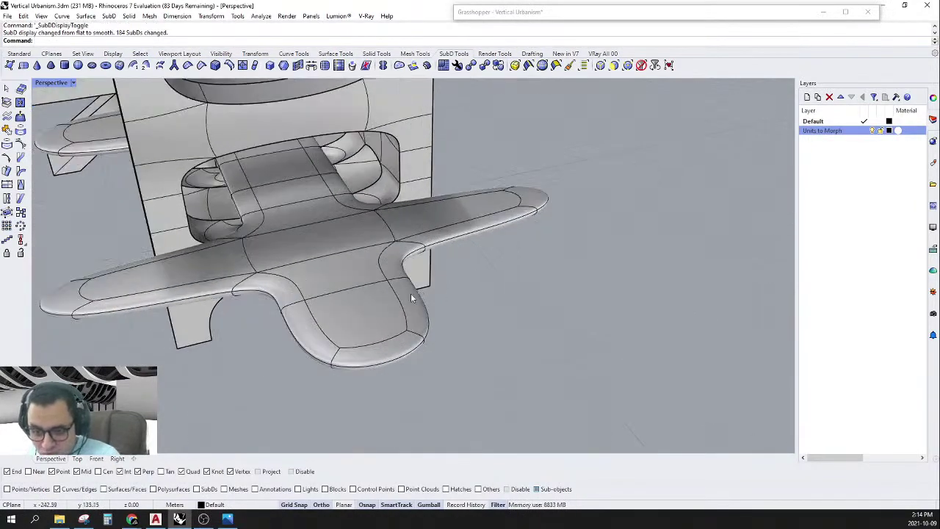
{"action": "key", "text": "Tab"}
{"action": "left_click", "coordinate": [441, 331], "text": "ctrl+shift"}
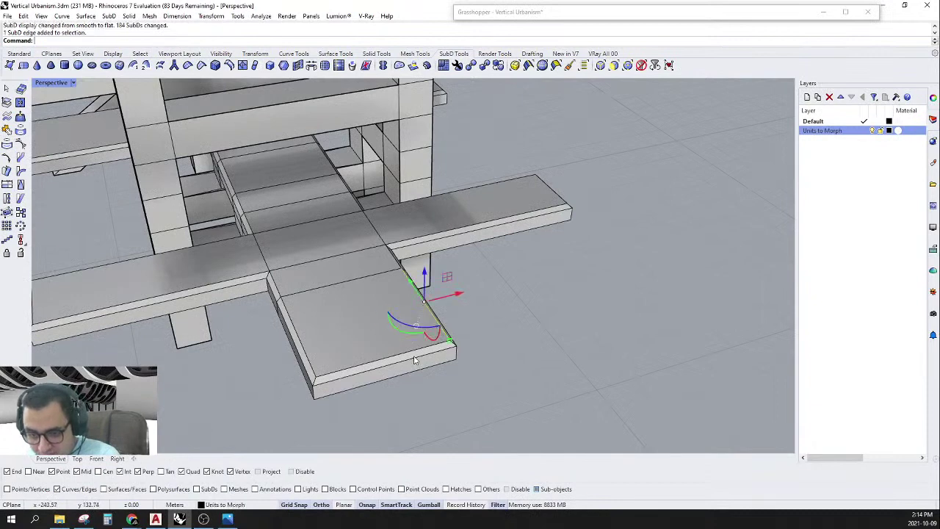
{"action": "left_click", "coordinate": [307, 376], "text": "ctrl+shift"}
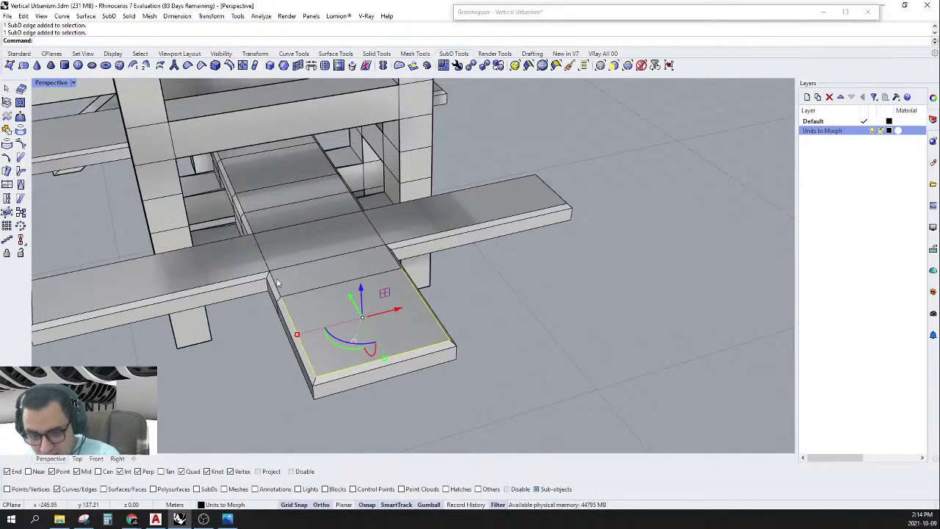
{"action": "scroll", "coordinate": [369, 263], "scroll_direction": "up", "scroll_amount": 4}
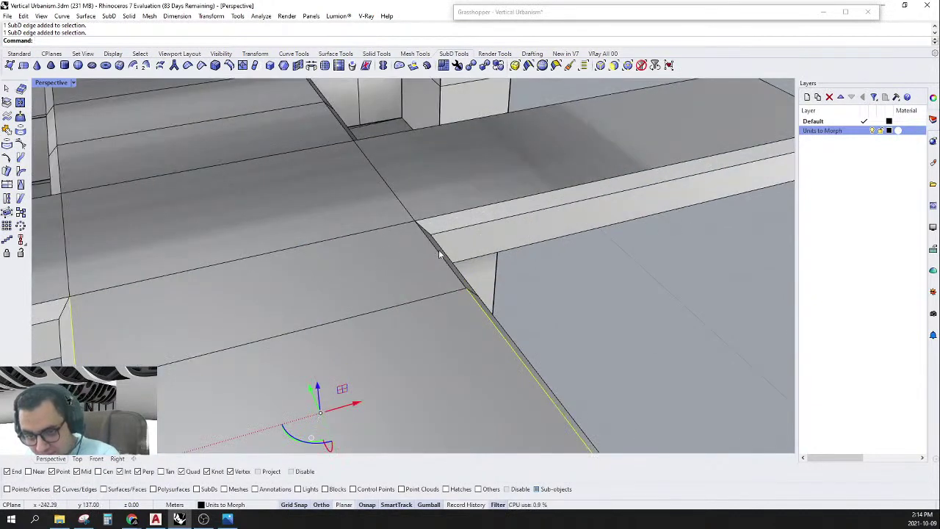
{"action": "left_click", "coordinate": [439, 254], "text": "ctrl+shift"}
{"action": "scroll", "coordinate": [437, 252], "scroll_direction": "down", "scroll_amount": 5}
{"action": "scroll", "coordinate": [467, 284], "scroll_direction": "up", "scroll_amount": 5}
{"action": "scroll", "coordinate": [475, 291], "scroll_direction": "down", "scroll_amount": 8}
{"action": "right_click_drag", "start_coordinate": [475, 291], "coordinate": [574, 276]}
{"action": "scroll", "coordinate": [567, 232], "scroll_direction": "up", "scroll_amount": 4}
{"action": "left_click", "coordinate": [554, 237], "text": "shift"}
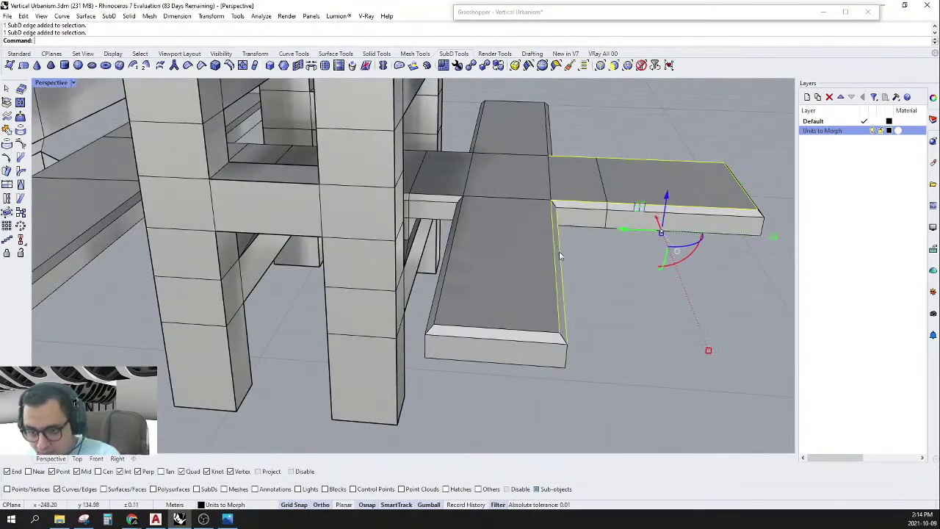
{"action": "left_click", "coordinate": [127, 459]}
{"action": "scroll", "coordinate": [330, 323], "scroll_direction": "down", "scroll_amount": 4}
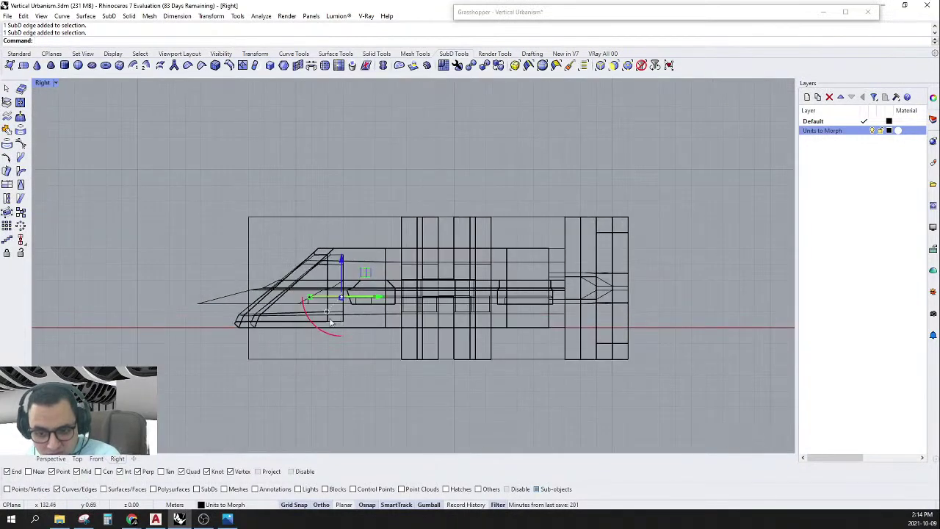
{"action": "key", "text": "Escape"}
Isolate the four-column frame with its winged platform from all other objects.
{"action": "left_click", "coordinate": [51, 459]}
{"action": "scroll", "coordinate": [343, 328], "scroll_direction": "down", "scroll_amount": 5}
{"action": "right_click_drag", "start_coordinate": [445, 292], "coordinate": [479, 259]}
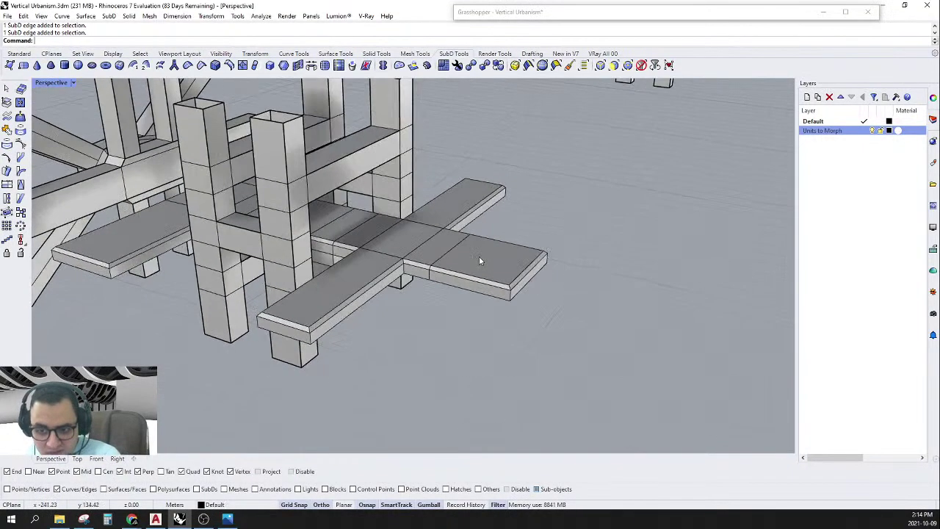
{"action": "left_click", "coordinate": [484, 282]}
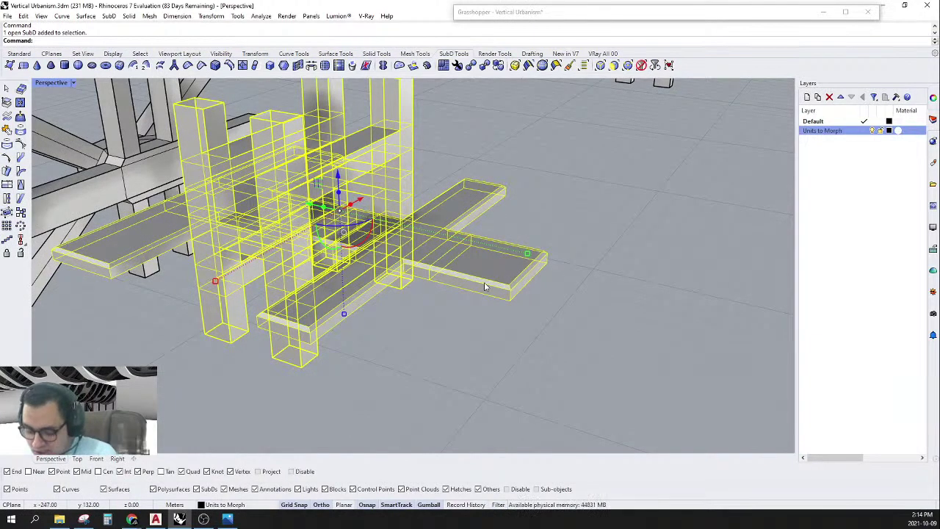
{"action": "type", "text": "Isolate"}
{"action": "key", "text": "Return"}
{"action": "key", "text": "Escape"}
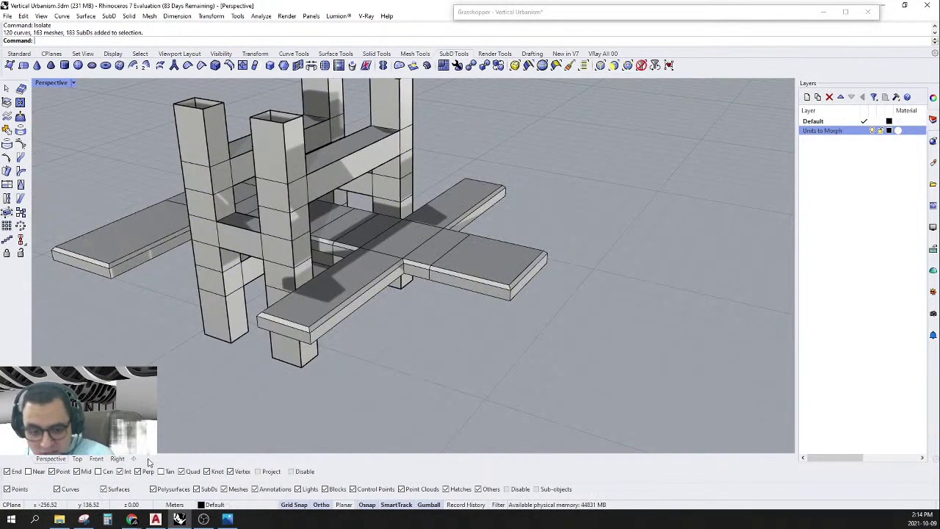
Show the isolated unit in the Right view and limit selection to edges.
{"action": "left_click", "coordinate": [117, 458]}
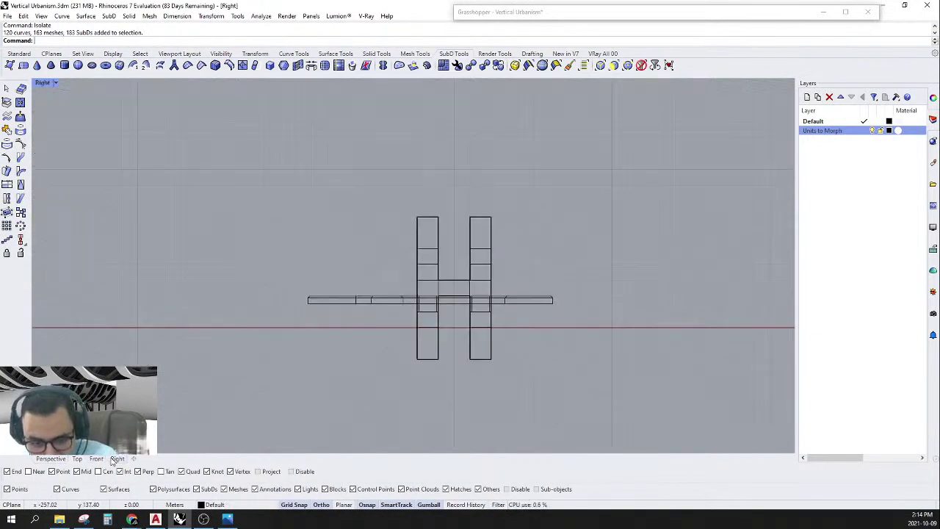
{"action": "scroll", "coordinate": [456, 313], "scroll_direction": "up", "scroll_amount": 3}
{"action": "left_click_drag", "start_coordinate": [118, 312], "coordinate": [665, 280]}
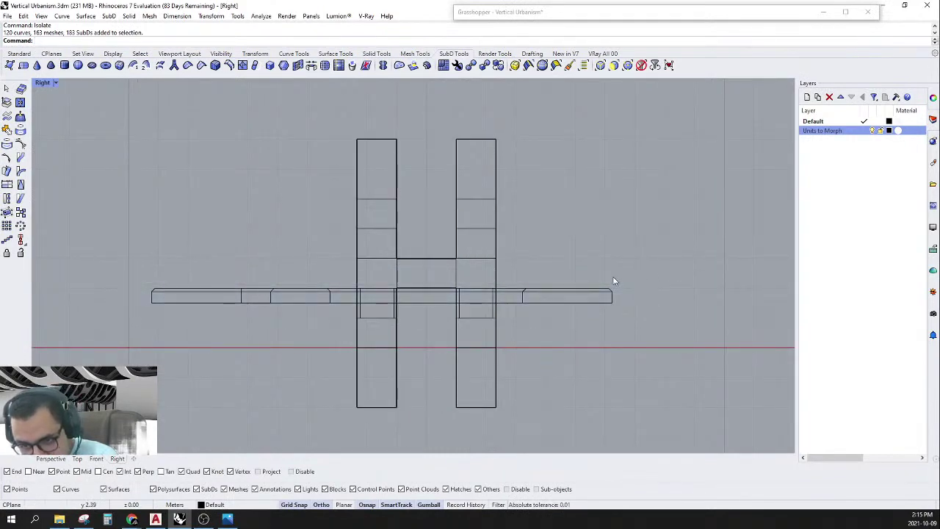
{"action": "left_click", "coordinate": [599, 66]}
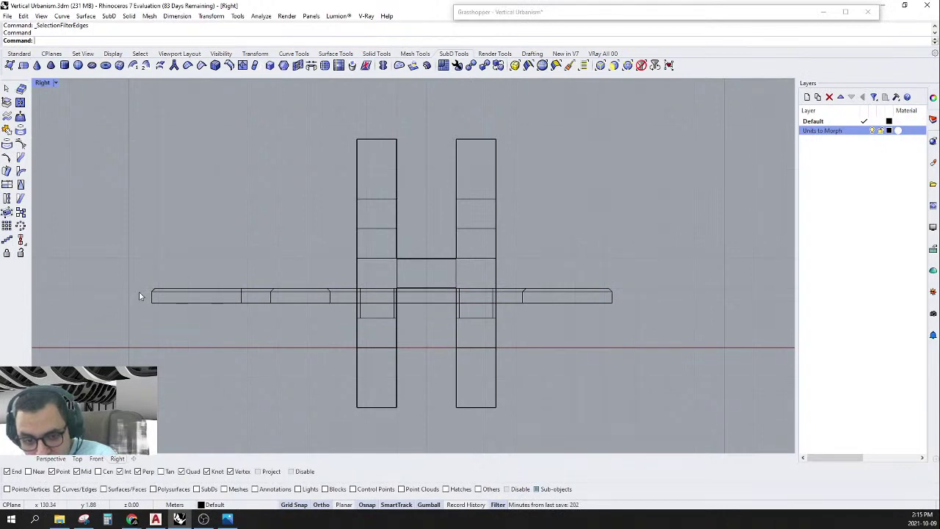
{"action": "left_click_drag", "start_coordinate": [136, 288], "coordinate": [198, 291]}
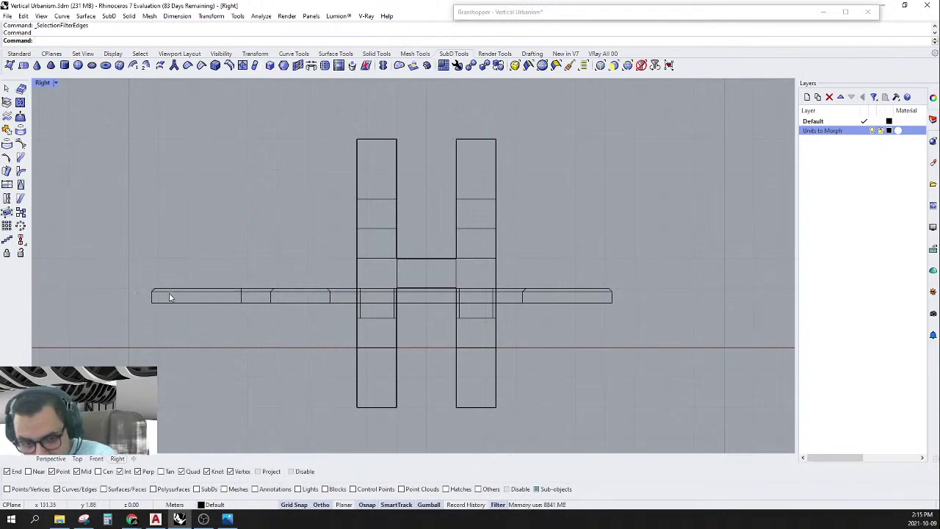
{"action": "scroll", "coordinate": [191, 294], "scroll_direction": "up", "scroll_amount": 6}
{"action": "left_click_drag", "start_coordinate": [238, 255], "coordinate": [221, 300]}
{"action": "right_click_drag", "start_coordinate": [352, 277], "coordinate": [298, 283]}
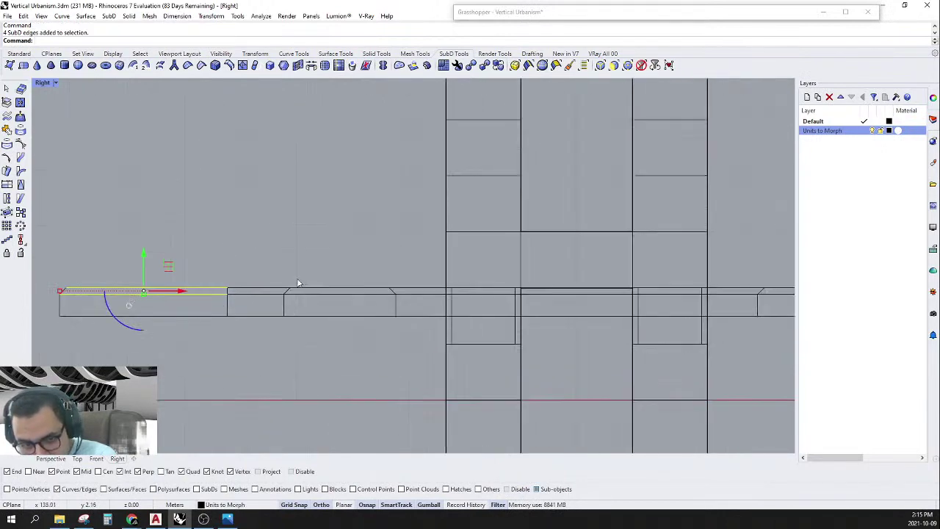
{"action": "left_click", "coordinate": [532, 67]}
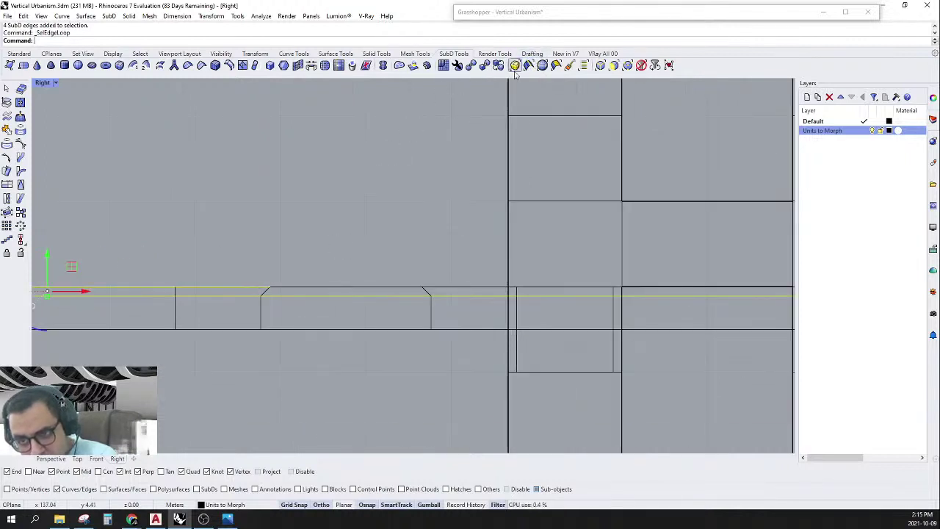
{"action": "left_click", "coordinate": [527, 65]}
{"action": "scroll", "coordinate": [355, 282], "scroll_direction": "up", "scroll_amount": 2}
{"action": "left_click", "coordinate": [344, 295]}
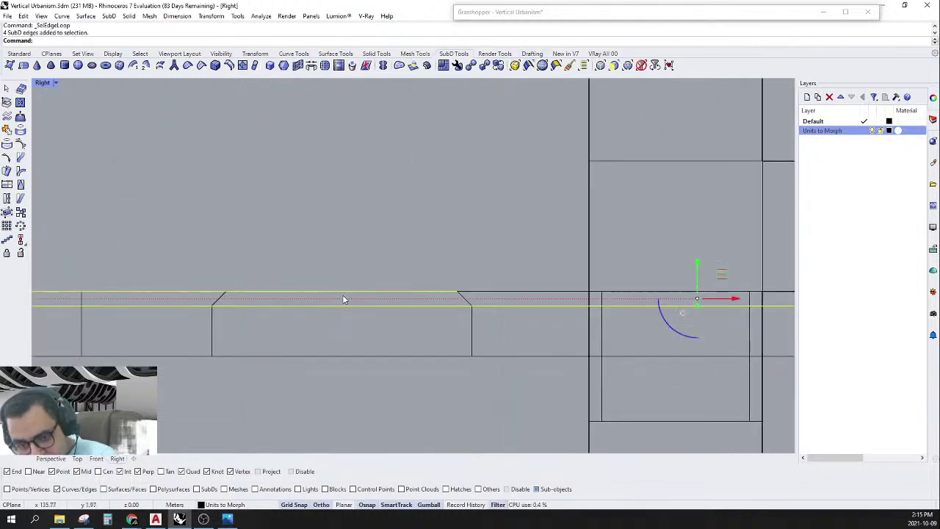
{"action": "left_click", "coordinate": [526, 65]}
{"action": "scroll", "coordinate": [250, 271], "scroll_direction": "down", "scroll_amount": 2}
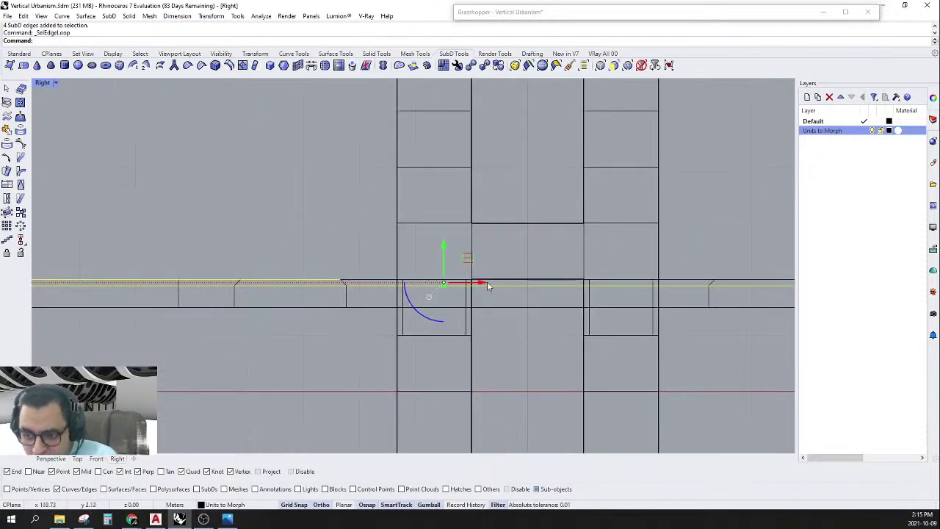
{"action": "right_click_drag", "start_coordinate": [735, 271], "coordinate": [491, 293]}
{"action": "scroll", "coordinate": [604, 291], "scroll_direction": "up", "scroll_amount": 4}
{"action": "left_click", "coordinate": [588, 306]}
{"action": "scroll", "coordinate": [379, 298], "scroll_direction": "up", "scroll_amount": 2}
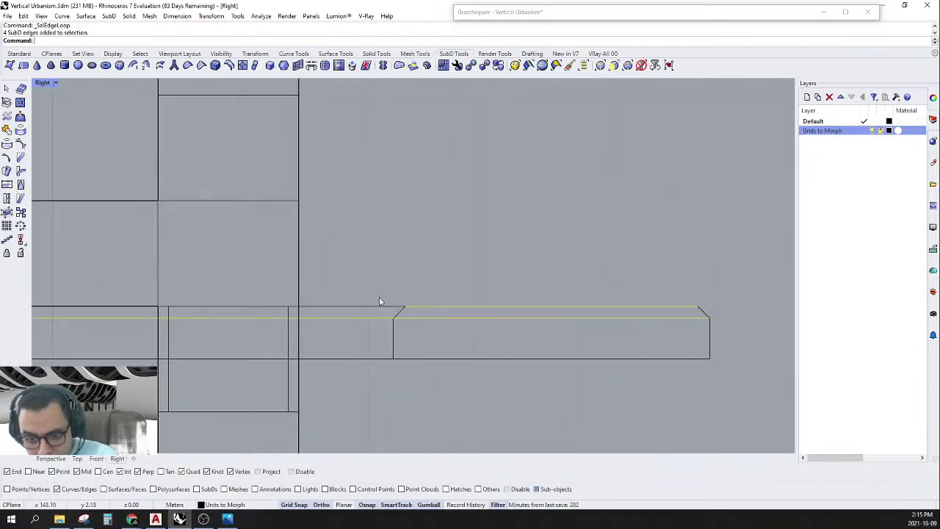
{"action": "left_click_drag", "start_coordinate": [389, 296], "coordinate": [373, 314], "text": "ctrl+shift"}
{"action": "right_click_drag", "start_coordinate": [255, 285], "coordinate": [425, 281]}
{"action": "left_click_drag", "start_coordinate": [410, 306], "coordinate": [408, 308], "text": "ctrl+shift"}
{"action": "scroll", "coordinate": [483, 288], "scroll_direction": "down", "scroll_amount": 5}
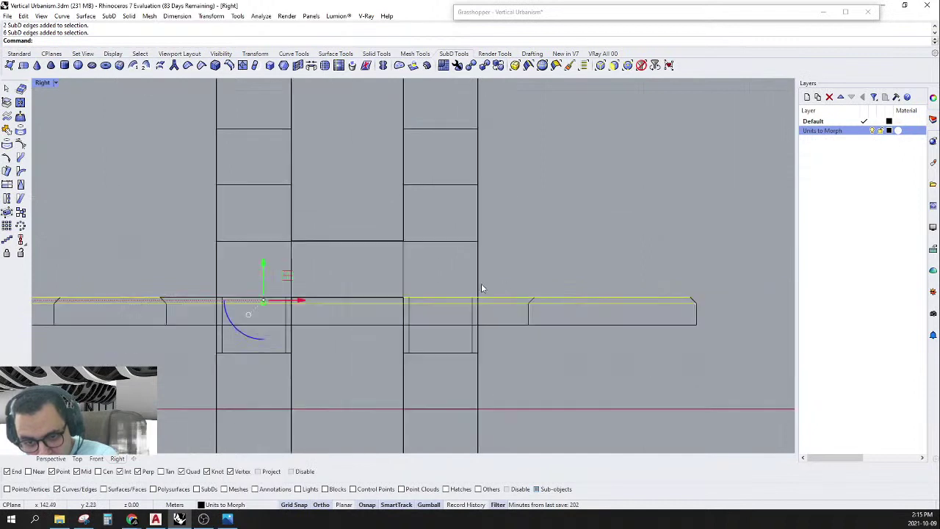
{"action": "scroll", "coordinate": [308, 287], "scroll_direction": "up", "scroll_amount": 7}
{"action": "scroll", "coordinate": [185, 317], "scroll_direction": "up", "scroll_amount": 7}
{"action": "left_click_drag", "start_coordinate": [171, 285], "coordinate": [154, 322], "text": "ctrl+shift"}
{"action": "left_click", "coordinate": [155, 316]}
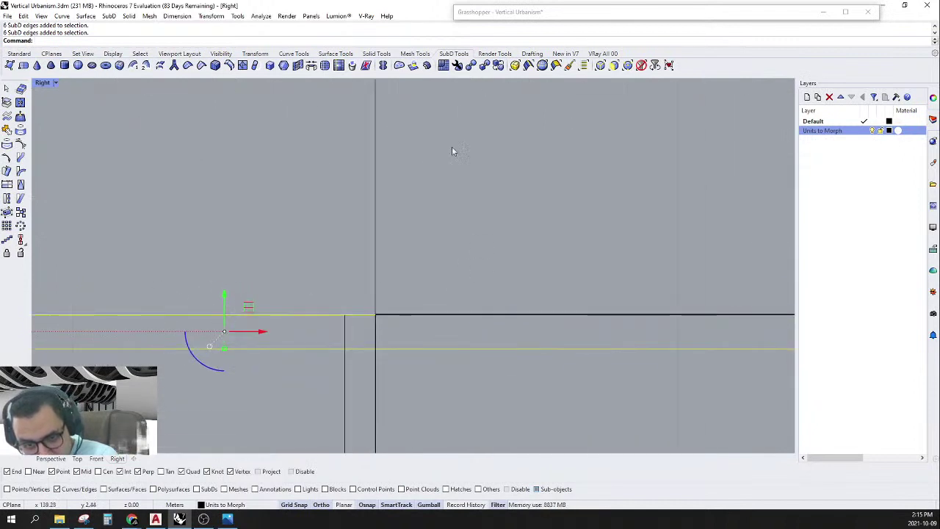
{"action": "left_click", "coordinate": [527, 65]}
{"action": "left_click", "coordinate": [49, 460]}
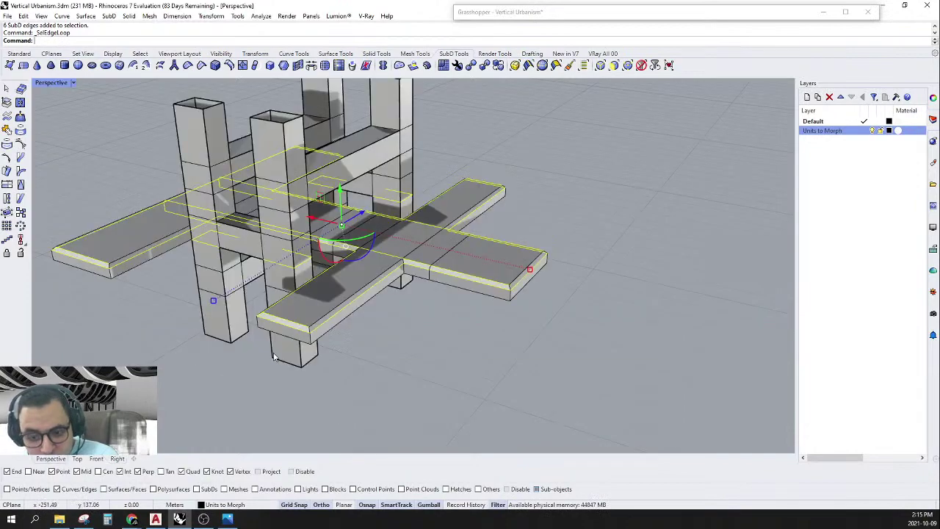
{"action": "right_click_drag", "start_coordinate": [276, 356], "coordinate": [372, 306]}
{"action": "scroll", "coordinate": [505, 286], "scroll_direction": "up", "scroll_amount": 4}
{"action": "scroll", "coordinate": [505, 287], "scroll_direction": "up", "scroll_amount": 3}
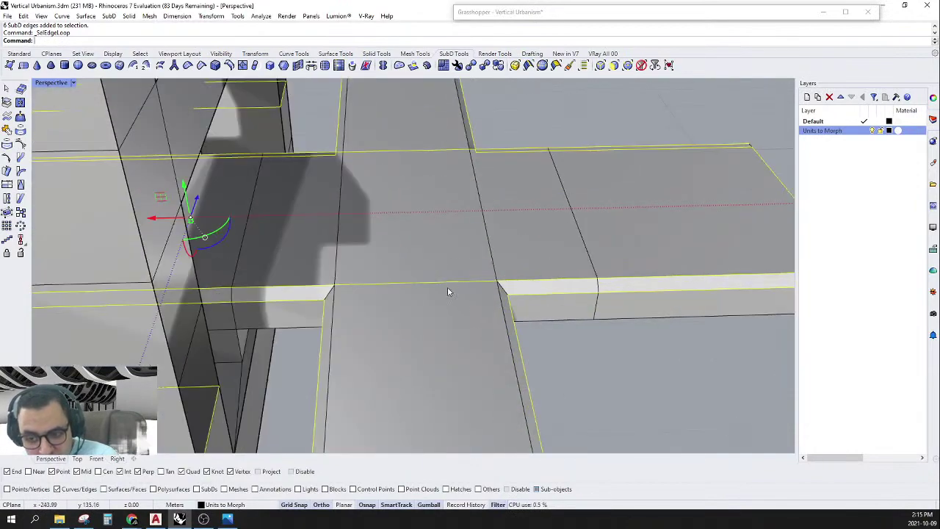
{"action": "left_click", "coordinate": [438, 282], "text": "ctrl"}
{"action": "scroll", "coordinate": [484, 262], "scroll_direction": "down", "scroll_amount": 2}
{"action": "right_click_drag", "start_coordinate": [485, 262], "coordinate": [417, 318]}
{"action": "scroll", "coordinate": [417, 318], "scroll_direction": "down", "scroll_amount": 4}
{"action": "scroll", "coordinate": [283, 304], "scroll_direction": "up", "scroll_amount": 4}
{"action": "left_click", "coordinate": [312, 321], "text": "shift"}
{"action": "scroll", "coordinate": [362, 304], "scroll_direction": "down", "scroll_amount": 3}
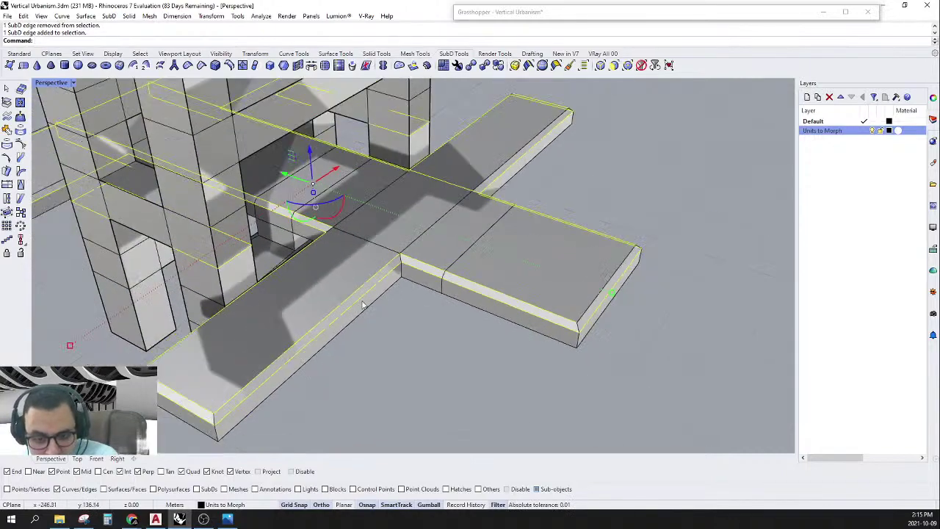
{"action": "right_click_drag", "start_coordinate": [305, 327], "coordinate": [437, 320]}
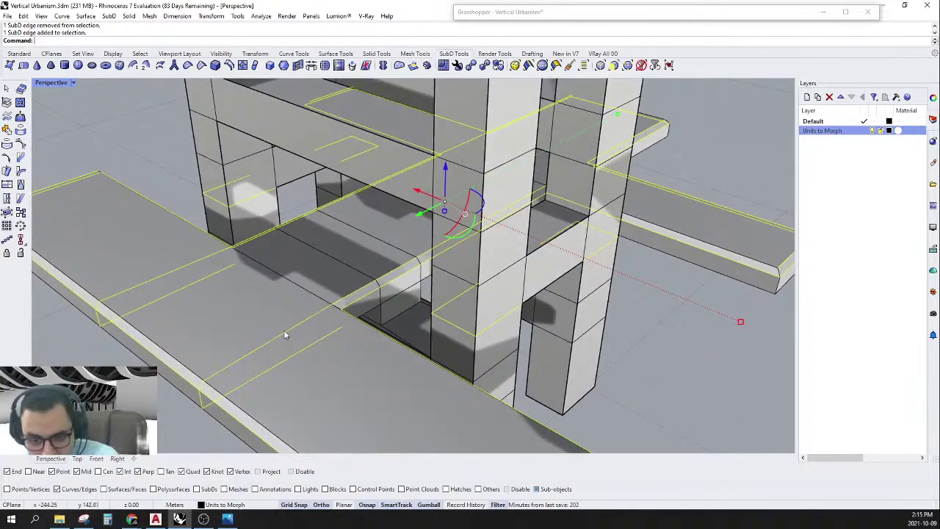
{"action": "key", "text": "Escape"}
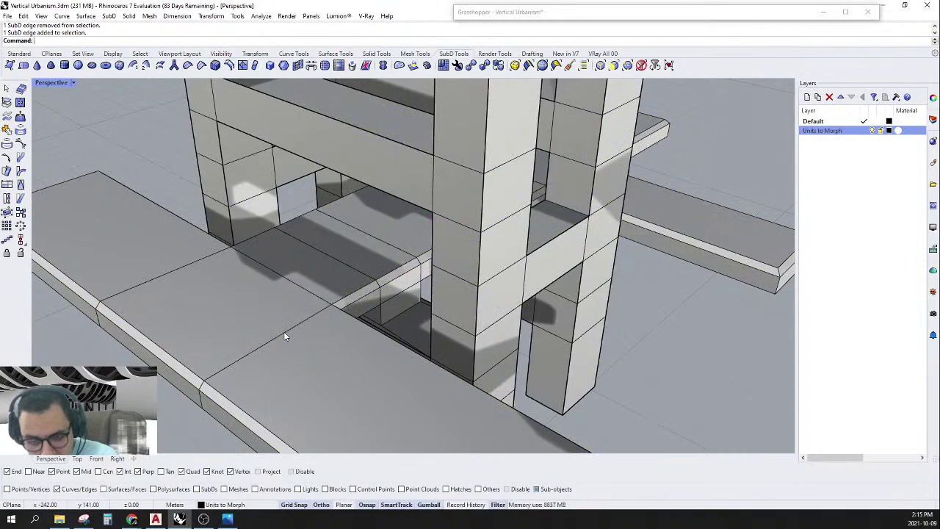
Select the lower bevel edge loop around the platform, plus the upper bevel edges along the nose and the adjacent wing's long sides.
{"action": "scroll", "coordinate": [285, 335], "scroll_direction": "down", "scroll_amount": 5}
{"action": "right_click_drag", "start_coordinate": [285, 336], "coordinate": [413, 331]}
{"action": "scroll", "coordinate": [448, 279], "scroll_direction": "up", "scroll_amount": 5}
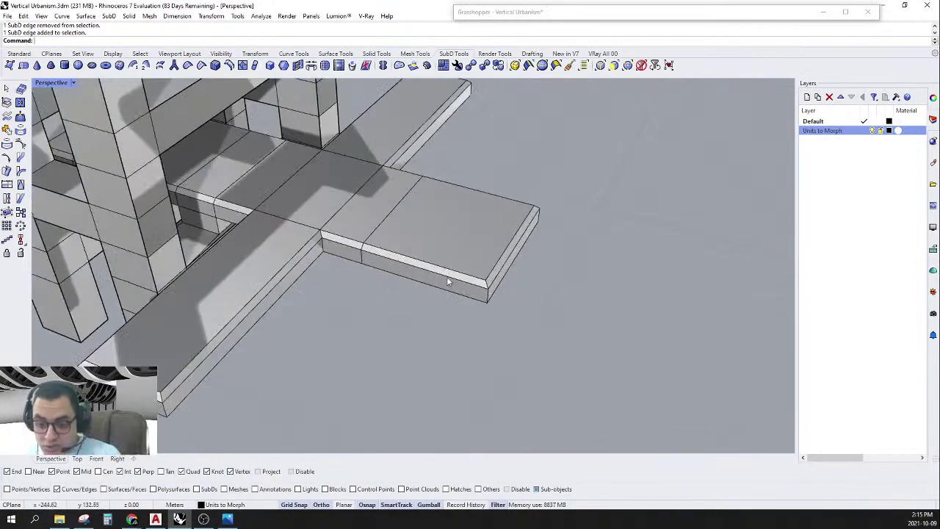
{"action": "scroll", "coordinate": [446, 281], "scroll_direction": "up", "scroll_amount": 2}
{"action": "double_click", "coordinate": [457, 272]}
{"action": "double_click", "coordinate": [503, 271]}
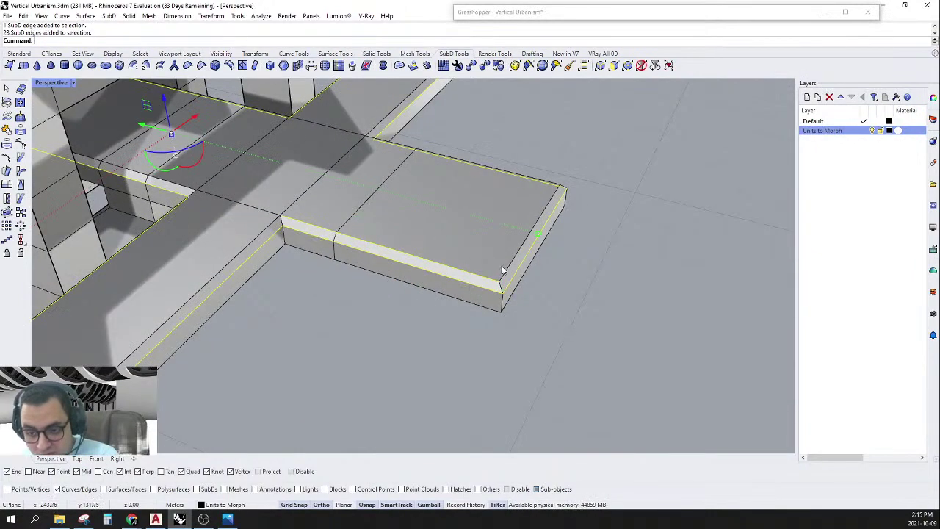
{"action": "scroll", "coordinate": [496, 268], "scroll_direction": "down", "scroll_amount": 3}
{"action": "scroll", "coordinate": [381, 266], "scroll_direction": "up", "scroll_amount": 3}
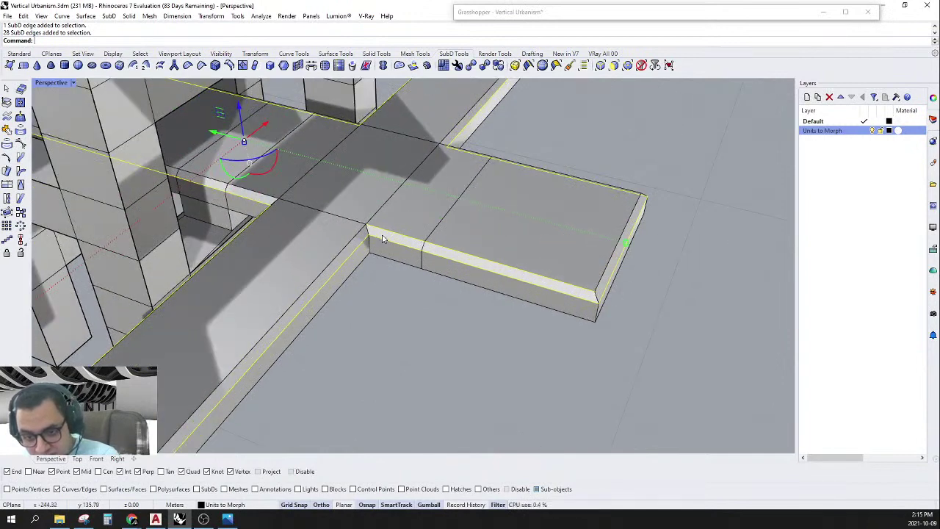
{"action": "left_click", "coordinate": [352, 245], "text": "shift"}
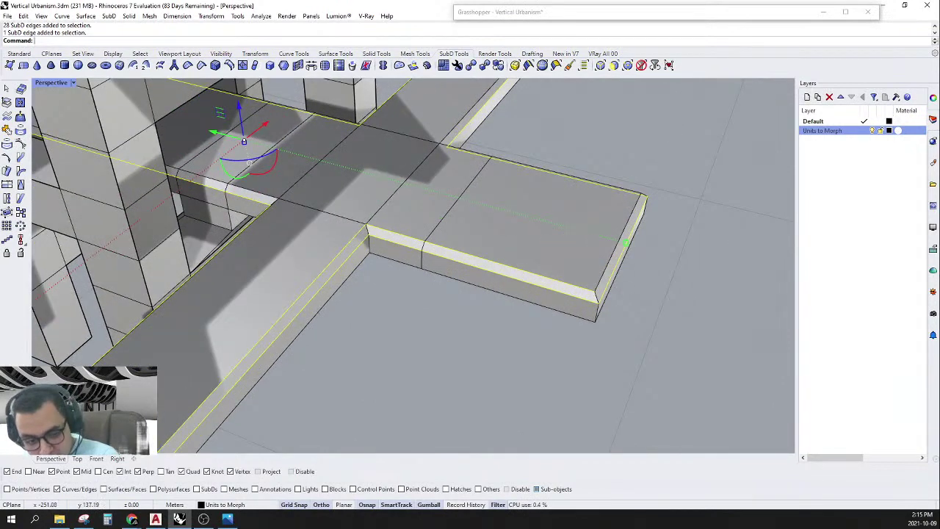
{"action": "right_click_drag", "start_coordinate": [309, 323], "coordinate": [278, 388]}
{"action": "left_click", "coordinate": [309, 352], "text": "shift"}
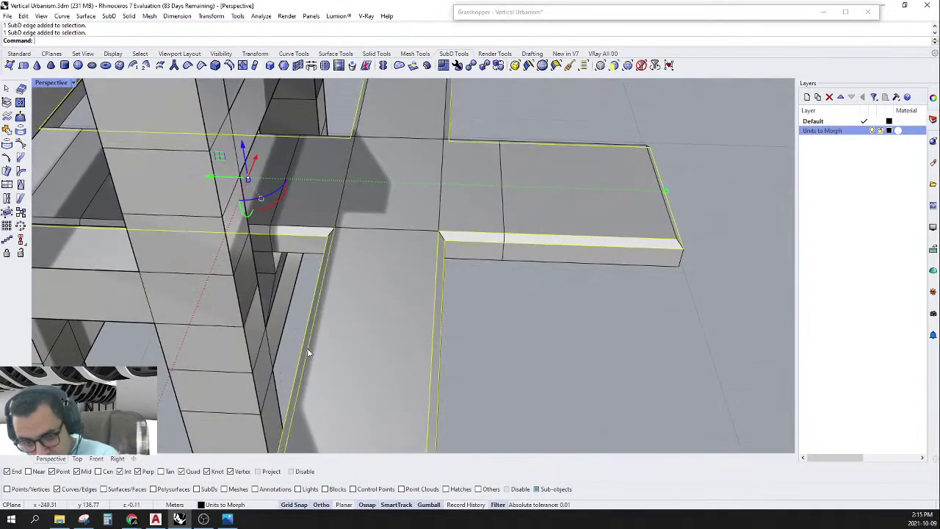
Add the upper bevel edges of the second wing beside the nose and the nose's other side to the edge selection.
{"action": "scroll", "coordinate": [381, 349], "scroll_direction": "down", "scroll_amount": 6}
{"action": "right_click_drag", "start_coordinate": [502, 277], "coordinate": [421, 242]}
{"action": "scroll", "coordinate": [419, 231], "scroll_direction": "up", "scroll_amount": 6}
{"action": "left_click", "coordinate": [369, 283], "text": "shift"}
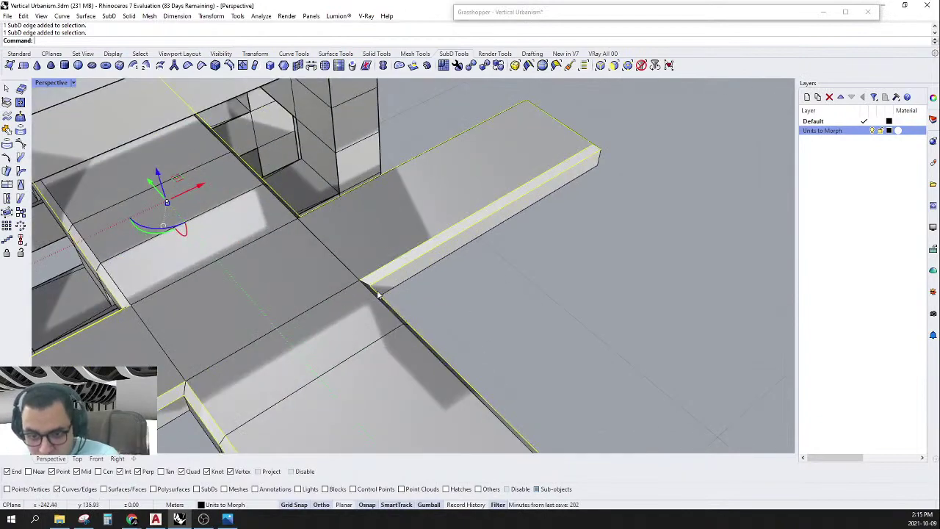
{"action": "left_click", "coordinate": [406, 334], "text": "shift"}
{"action": "mouse_move", "coordinate": [409, 329]}
{"action": "right_mouse_down"}
{"action": "mouse_move", "coordinate": [438, 279]}
{"action": "mouse_move", "coordinate": [320, 248]}
{"action": "mouse_move", "coordinate": [517, 337]}
{"action": "mouse_move", "coordinate": [529, 331]}
{"action": "mouse_move", "coordinate": [412, 318]}
{"action": "right_mouse_up"}
{"action": "left_click", "coordinate": [511, 338], "text": "shift"}
{"action": "left_click", "coordinate": [396, 316], "text": "shift"}
{"action": "scroll", "coordinate": [397, 318], "scroll_direction": "down", "scroll_amount": 5}
{"action": "scroll", "coordinate": [446, 198], "scroll_direction": "up", "scroll_amount": 3}
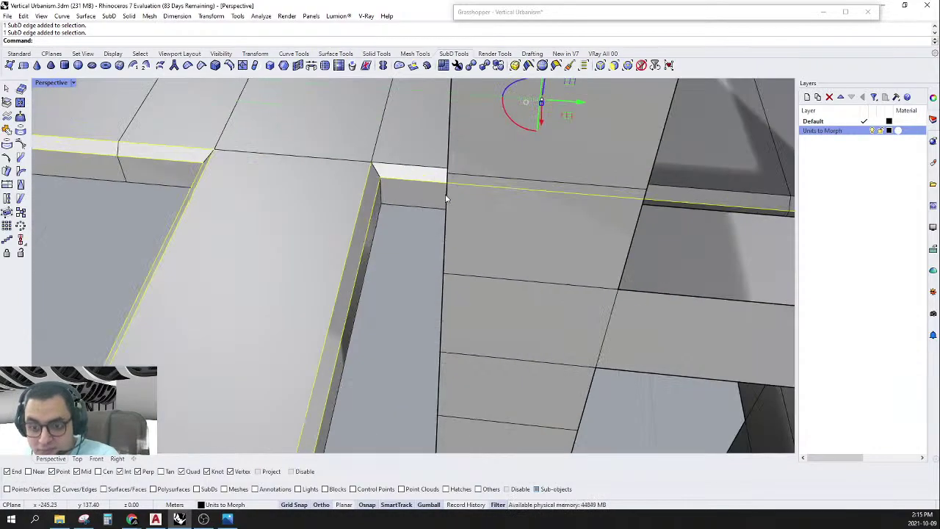
Add the upper bevel edges of the strip through the frame and of the platform's opposite wing and long outer side to the selection.
{"action": "double_click", "coordinate": [389, 169], "text": "shift"}
{"action": "scroll", "coordinate": [347, 204], "scroll_direction": "down", "scroll_amount": 3}
{"action": "scroll", "coordinate": [600, 197], "scroll_direction": "up", "scroll_amount": 5}
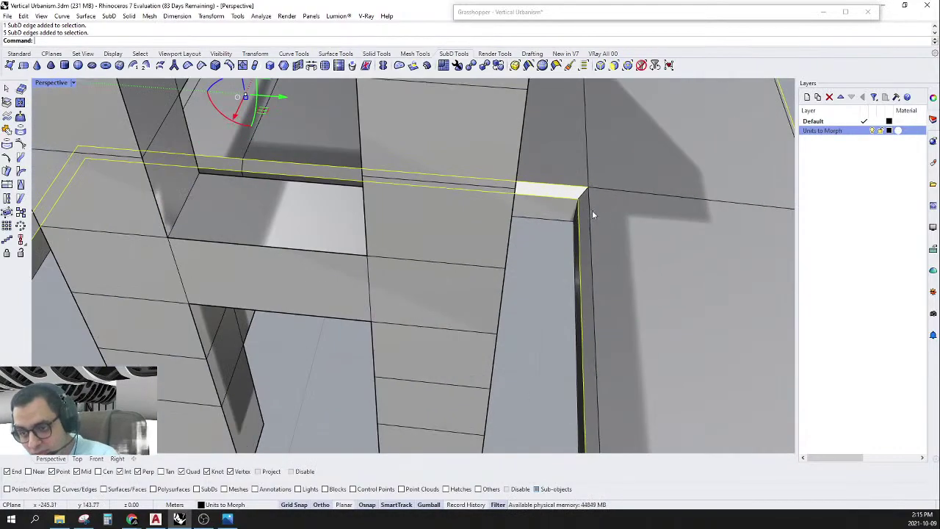
{"action": "left_click", "coordinate": [591, 211], "text": "shift"}
{"action": "scroll", "coordinate": [533, 212], "scroll_direction": "down", "scroll_amount": 5}
{"action": "right_click_drag", "start_coordinate": [661, 220], "coordinate": [507, 239]}
{"action": "scroll", "coordinate": [505, 238], "scroll_direction": "down", "scroll_amount": 3}
{"action": "scroll", "coordinate": [389, 312], "scroll_direction": "up", "scroll_amount": 3}
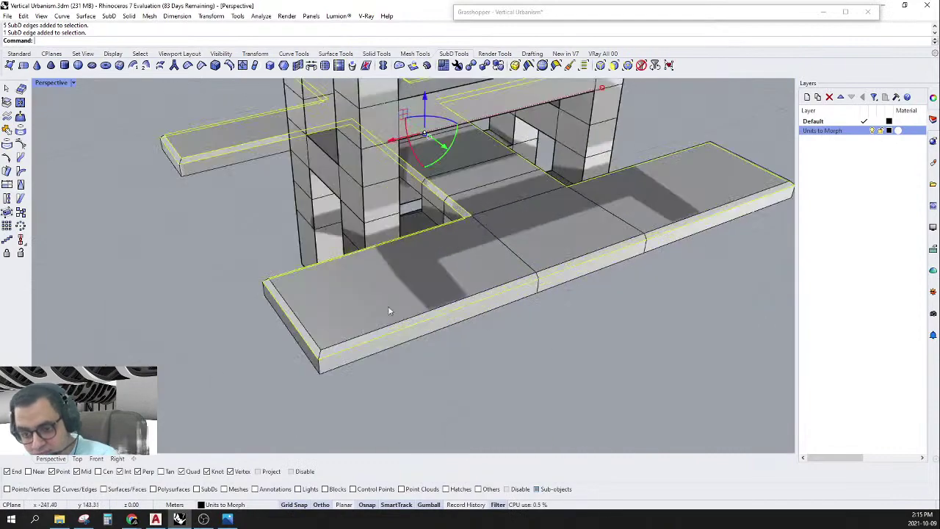
{"action": "left_click", "coordinate": [311, 330], "text": "shift"}
{"action": "double_click", "coordinate": [344, 349], "text": "shift"}
Add the upper bevel edges on the last wing's end and inner side and along the second side of the connecting strip.
{"action": "scroll", "coordinate": [334, 304], "scroll_direction": "down", "scroll_amount": 3}
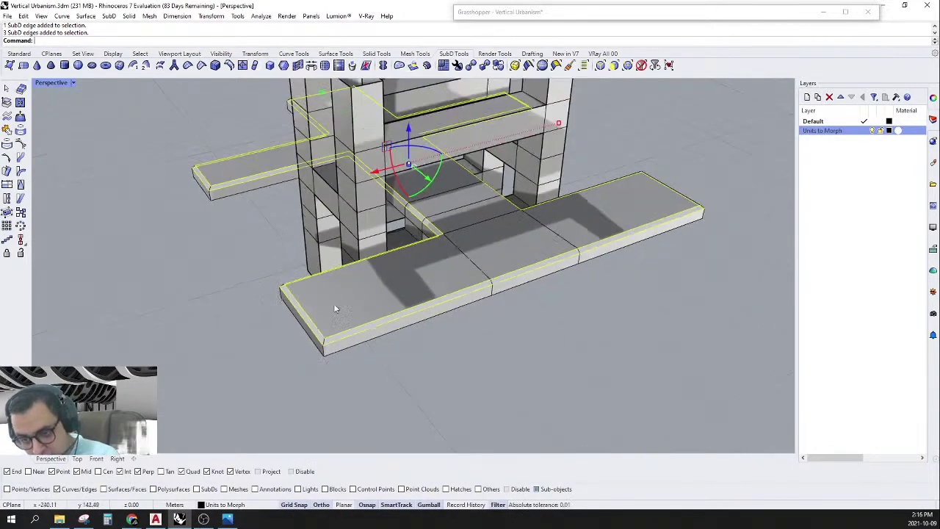
{"action": "right_click_drag", "start_coordinate": [334, 303], "coordinate": [505, 250]}
{"action": "scroll", "coordinate": [505, 250], "scroll_direction": "up", "scroll_amount": 4}
{"action": "left_click", "coordinate": [509, 329], "text": "shift"}
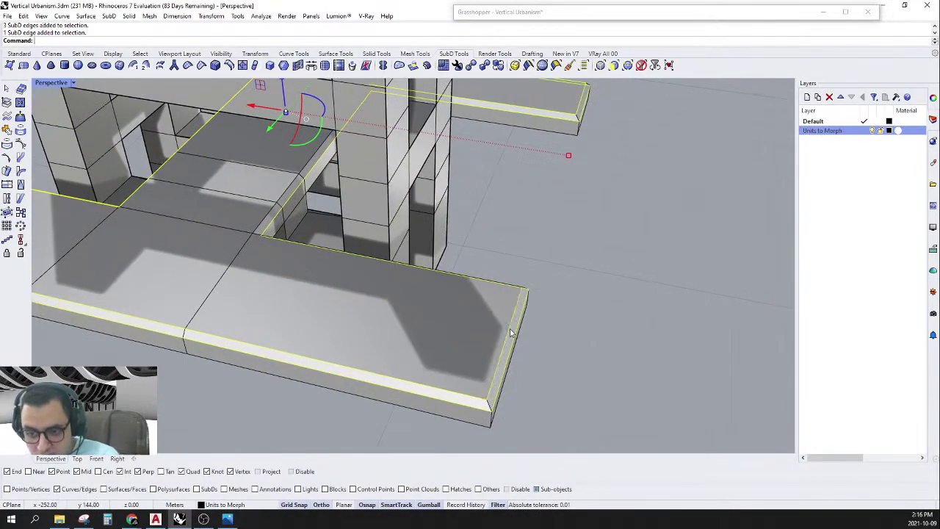
{"action": "scroll", "coordinate": [504, 328], "scroll_direction": "down", "scroll_amount": 3}
{"action": "right_click_drag", "start_coordinate": [503, 328], "coordinate": [388, 320]}
{"action": "scroll", "coordinate": [315, 266], "scroll_direction": "up", "scroll_amount": 5}
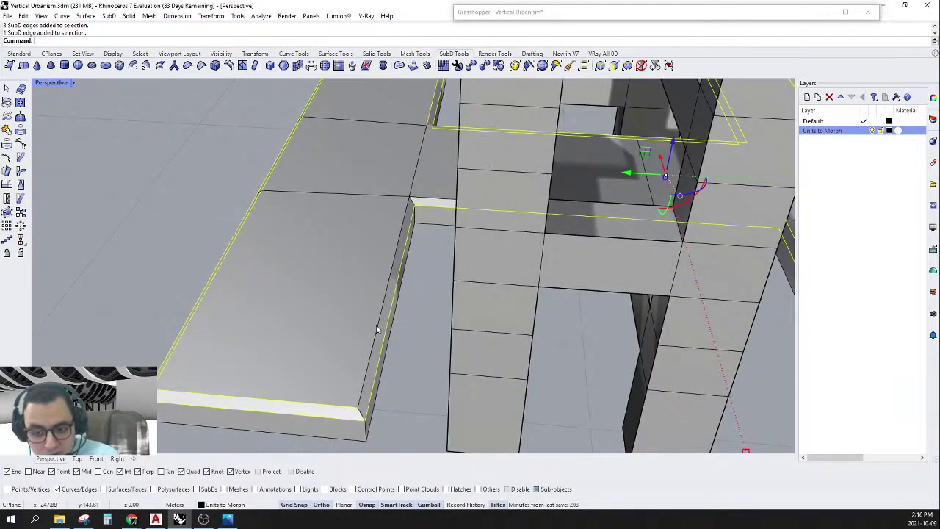
{"action": "left_click", "coordinate": [376, 328], "text": "shift"}
{"action": "double_click", "coordinate": [429, 199], "text": "shift"}
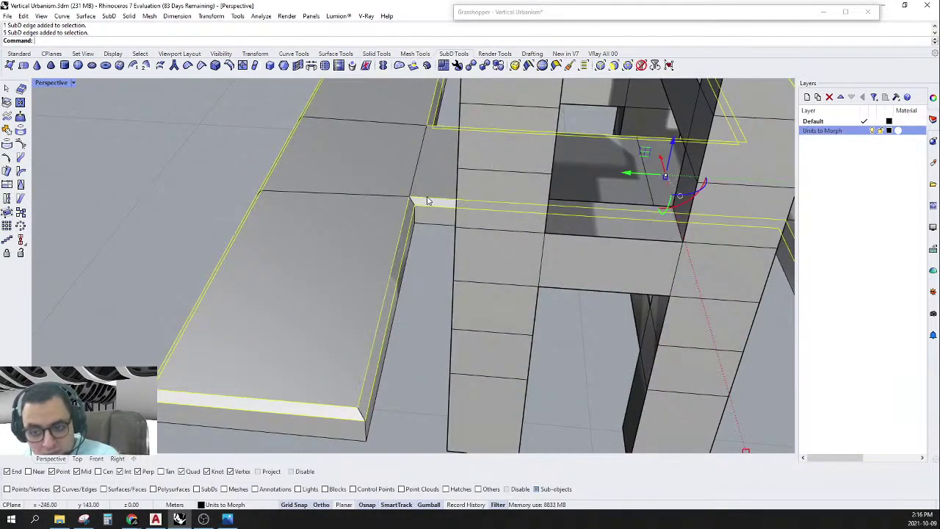
Add the upper bevel edge at the nose's end to the selection and crease all selected platform edges.
{"action": "scroll", "coordinate": [430, 201], "scroll_direction": "down", "scroll_amount": 6}
{"action": "right_click_drag", "start_coordinate": [610, 220], "coordinate": [645, 239]}
{"action": "scroll", "coordinate": [597, 243], "scroll_direction": "down", "scroll_amount": 6}
{"action": "scroll", "coordinate": [465, 372], "scroll_direction": "up", "scroll_amount": 10}
{"action": "left_click", "coordinate": [561, 176], "text": "shift"}
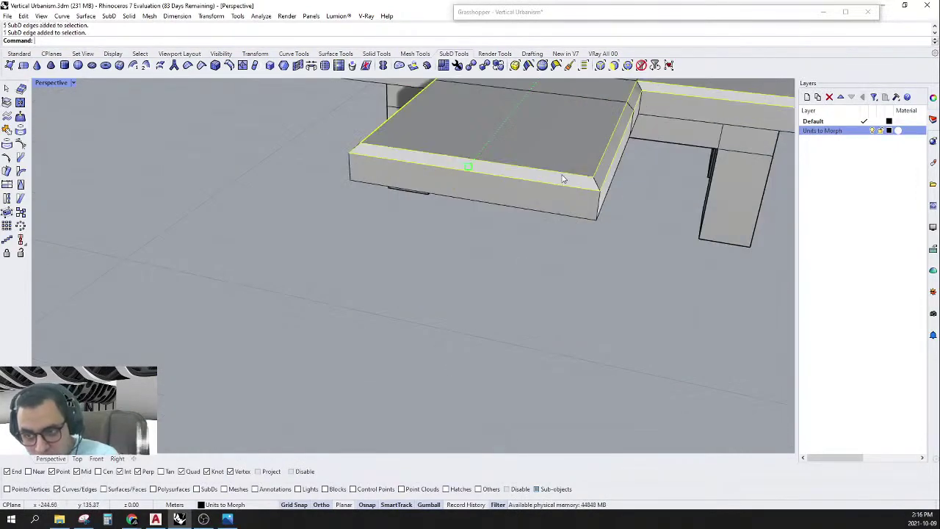
{"action": "scroll", "coordinate": [441, 298], "scroll_direction": "down", "scroll_amount": 10}
{"action": "right_click_drag", "start_coordinate": [542, 294], "coordinate": [485, 192]}
{"action": "scroll", "coordinate": [451, 291], "scroll_direction": "up", "scroll_amount": 5}
{"action": "scroll", "coordinate": [461, 326], "scroll_direction": "down", "scroll_amount": 8}
{"action": "scroll", "coordinate": [485, 192], "scroll_direction": "up", "scroll_amount": 5}
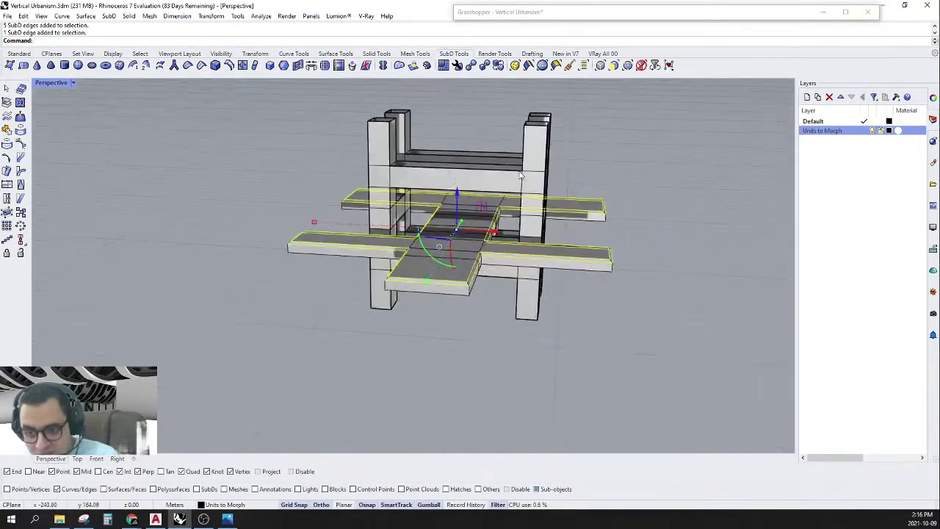
{"action": "left_click", "coordinate": [201, 65]}
Inspect the creased platform rim and the nose's underside in smooth SubD display.
{"action": "key", "text": "Tab"}
{"action": "right_click_drag", "start_coordinate": [271, 337], "coordinate": [193, 239]}
{"action": "scroll", "coordinate": [683, 207], "scroll_direction": "up", "scroll_amount": 2}
{"action": "scroll", "coordinate": [194, 253], "scroll_direction": "up", "scroll_amount": 3}
{"action": "scroll", "coordinate": [176, 267], "scroll_direction": "down", "scroll_amount": 4}
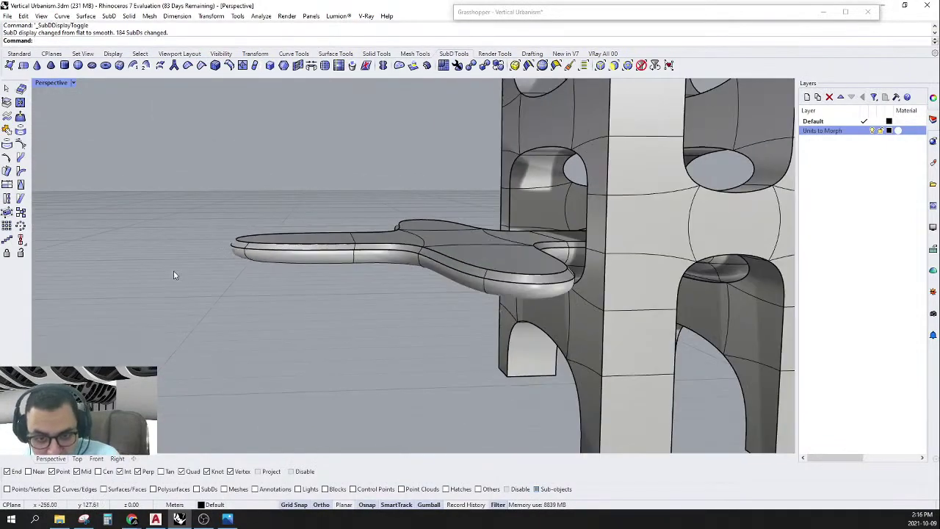
{"action": "right_click_drag", "start_coordinate": [174, 270], "coordinate": [191, 259]}
{"action": "scroll", "coordinate": [193, 257], "scroll_direction": "up", "scroll_amount": 4}
Return to flat SubD display and move the lower end edge of the platform's nose outward, away from the frame.
{"action": "key", "text": "Tab"}
{"action": "left_click", "coordinate": [267, 239]}
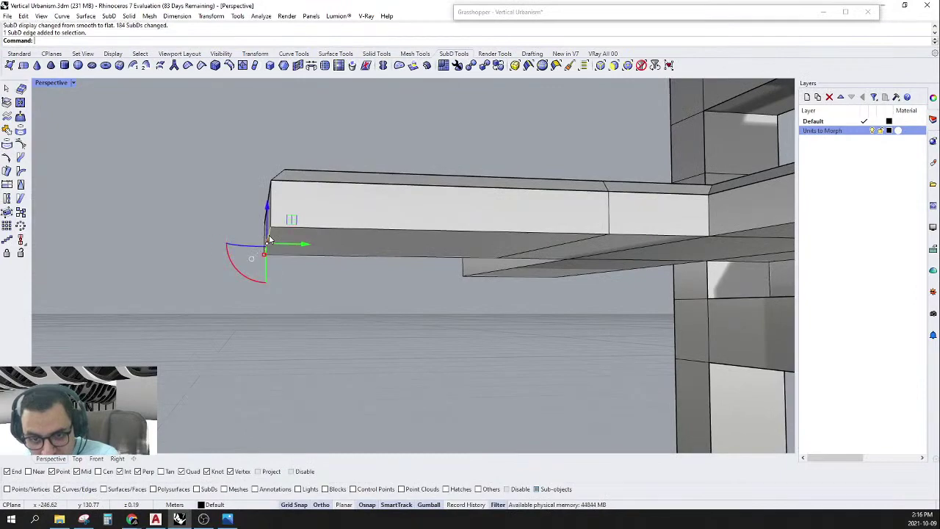
{"action": "scroll", "coordinate": [270, 241], "scroll_direction": "down", "scroll_amount": 4}
{"action": "right_click_drag", "start_coordinate": [296, 240], "coordinate": [300, 259]}
{"action": "left_click_drag", "start_coordinate": [301, 256], "coordinate": [280, 258]}
{"action": "left_click", "coordinate": [285, 307]}
Examine the extended nose and the whole unit from several sides in smooth SubD display.
{"action": "key", "text": "Tab"}
{"action": "right_click_drag", "start_coordinate": [233, 249], "coordinate": [487, 279]}
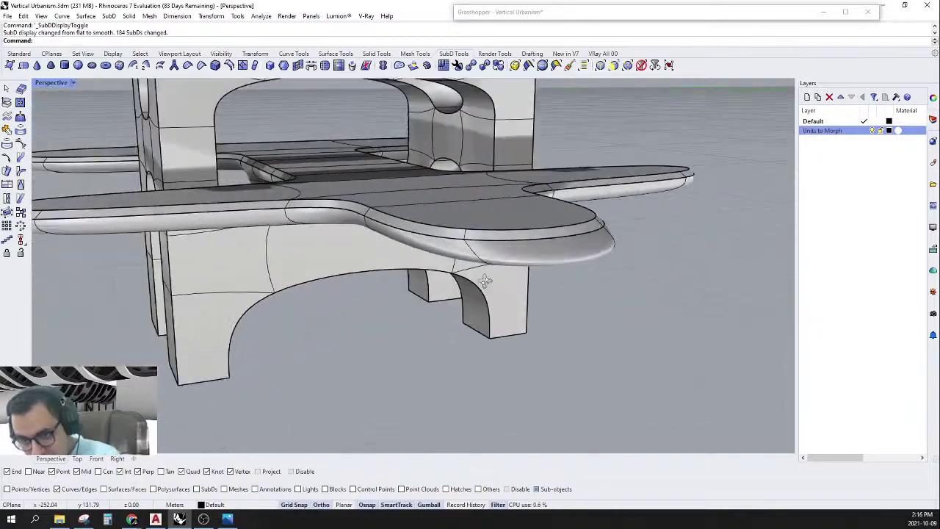
{"action": "scroll", "coordinate": [487, 279], "scroll_direction": "down", "scroll_amount": 4}
{"action": "right_click_drag", "start_coordinate": [543, 257], "coordinate": [595, 303]}
{"action": "scroll", "coordinate": [462, 248], "scroll_direction": "down", "scroll_amount": 3}
{"action": "scroll", "coordinate": [595, 303], "scroll_direction": "up", "scroll_amount": 6}
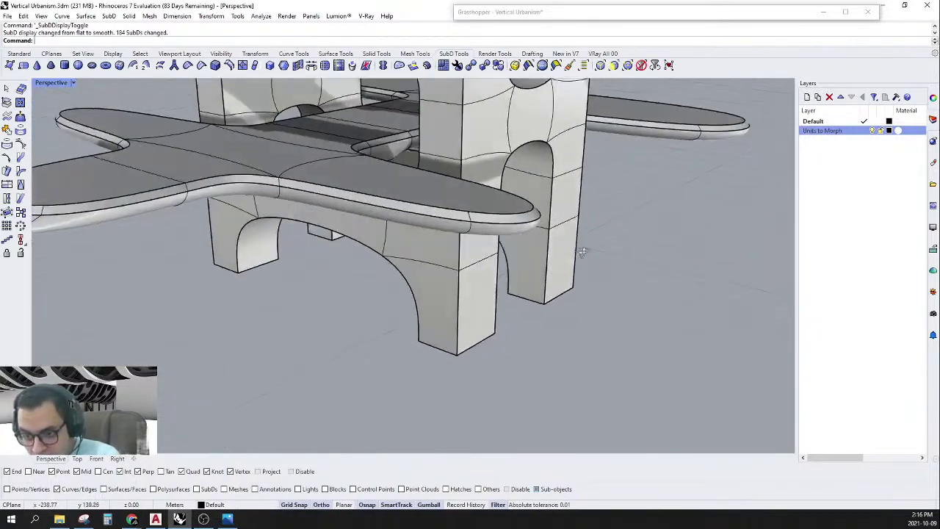
{"action": "right_click_drag", "start_coordinate": [578, 257], "coordinate": [632, 223]}
{"action": "scroll", "coordinate": [490, 276], "scroll_direction": "down", "scroll_amount": 5}
{"action": "right_click_drag", "start_coordinate": [545, 273], "coordinate": [533, 284]}
{"action": "scroll", "coordinate": [547, 281], "scroll_direction": "down", "scroll_amount": 4}
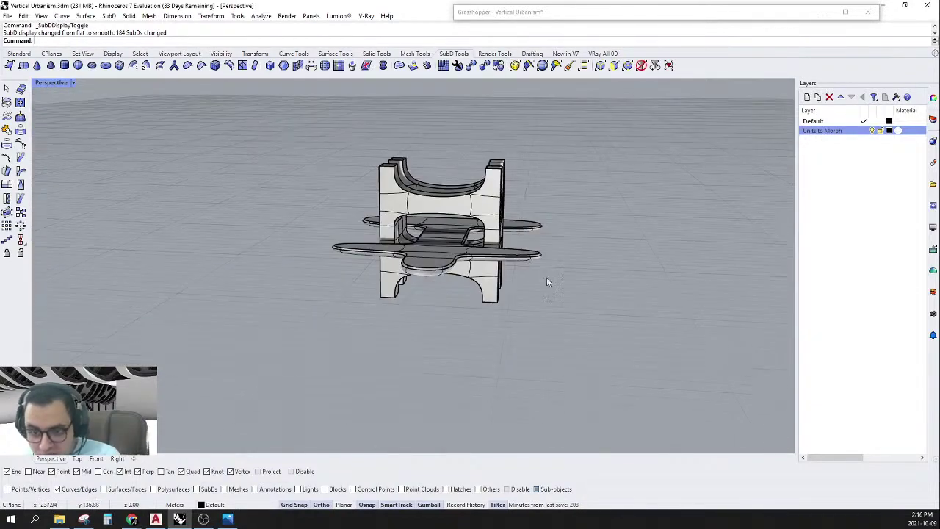
{"action": "scroll", "coordinate": [379, 277], "scroll_direction": "up", "scroll_amount": 5}
{"action": "right_click_drag", "start_coordinate": [379, 278], "coordinate": [538, 237]}
{"action": "scroll", "coordinate": [579, 199], "scroll_direction": "up", "scroll_amount": 4}
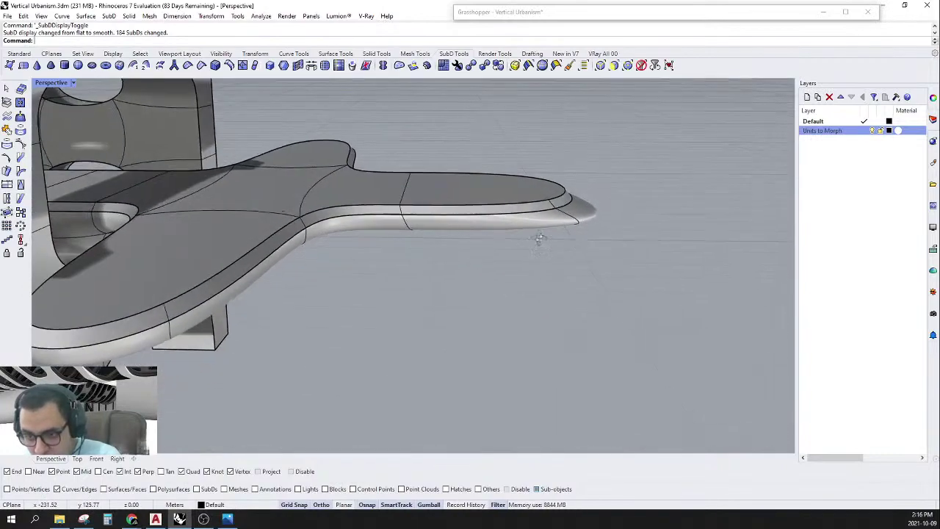
Move the upper bevel edge at the nose's tip inward toward the frame by an exact distance.
{"action": "scroll", "coordinate": [566, 194], "scroll_direction": "up", "scroll_amount": 5}
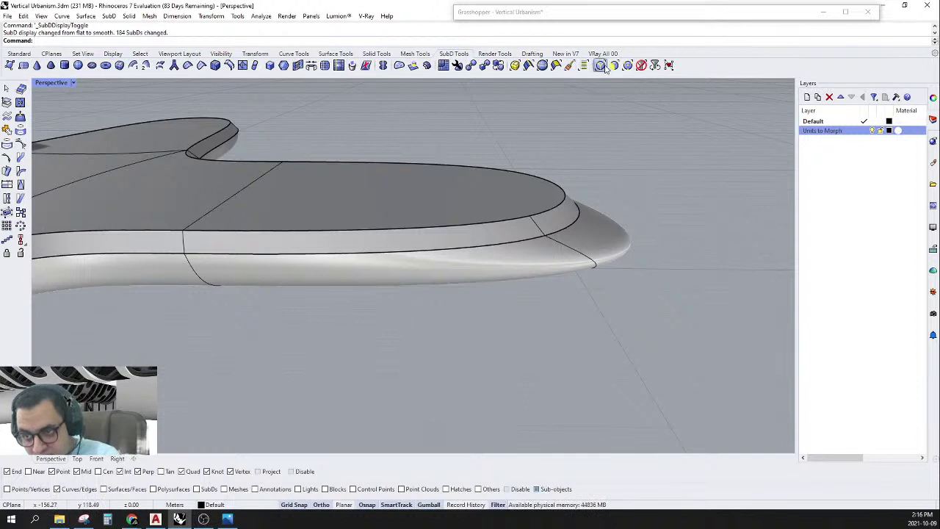
{"action": "left_click", "coordinate": [558, 200]}
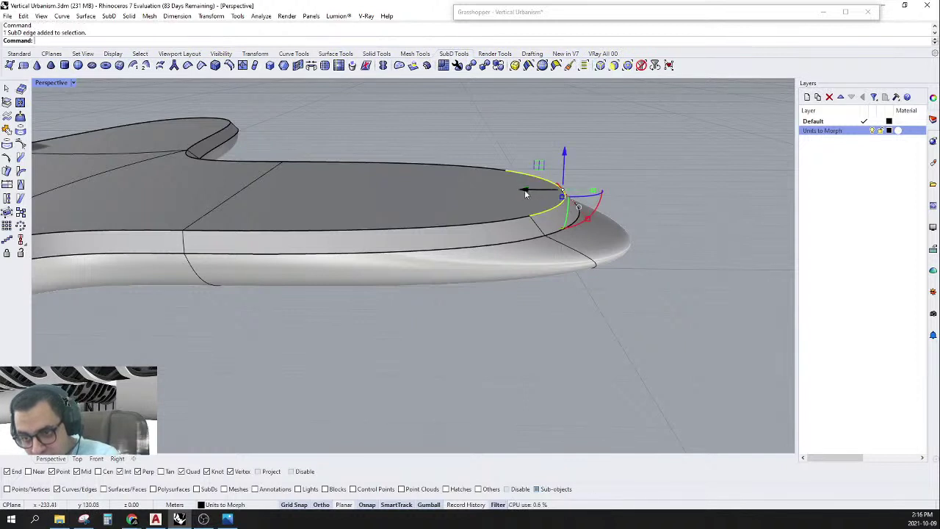
{"action": "mouse_move", "coordinate": [524, 189]}
{"action": "left_mouse_down"}
{"action": "mouse_move", "coordinate": [491, 193]}
{"action": "mouse_move", "coordinate": [523, 190]}
{"action": "left_mouse_up"}
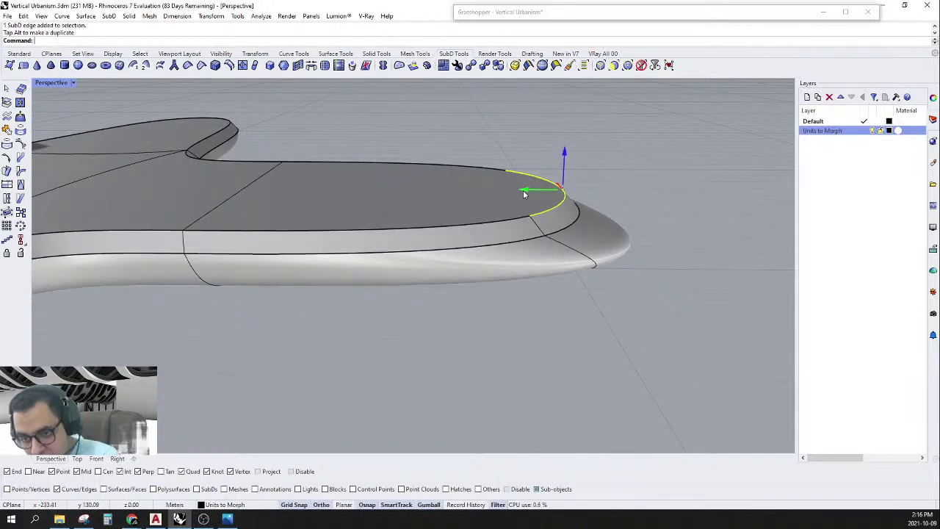
{"action": "left_click", "coordinate": [525, 193]}
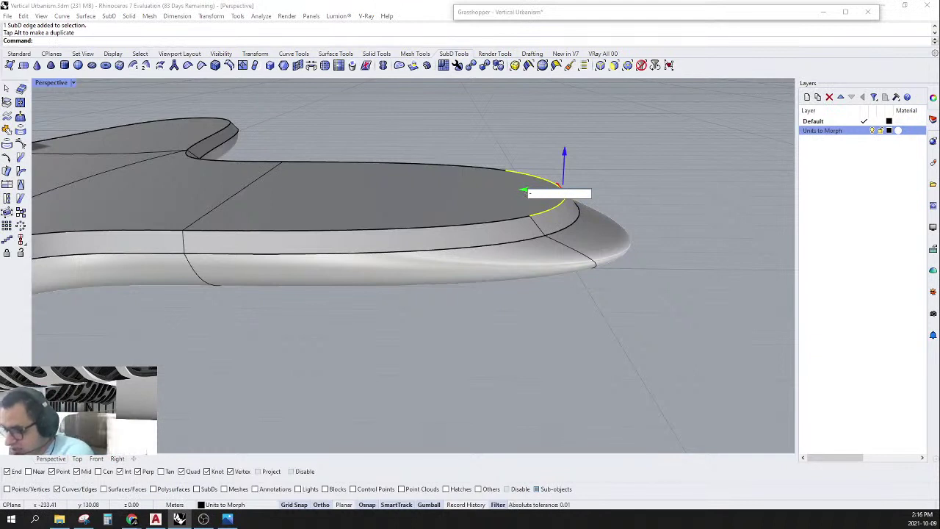
{"action": "key", "text": "Return"}
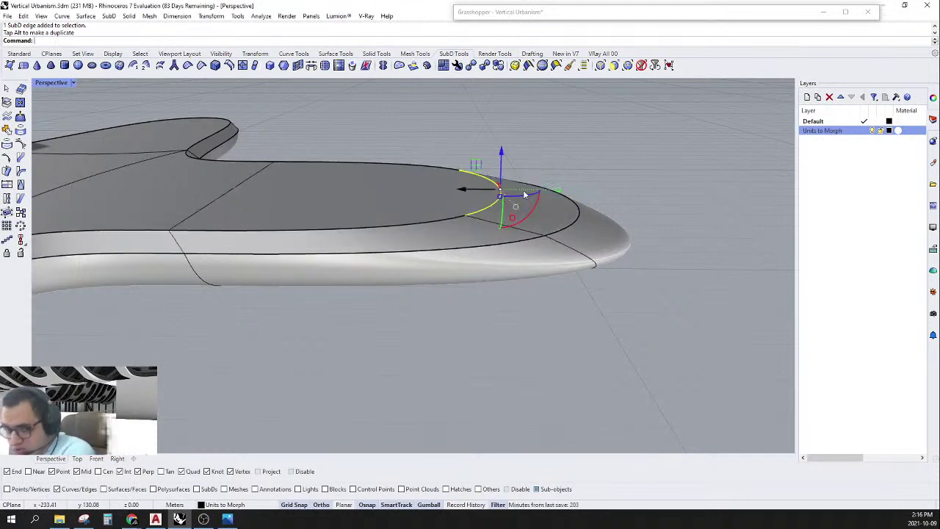
Move the lower bevel edge at the nose's tip inward by an exact distance, then clear the selection.
{"action": "left_click", "coordinate": [571, 226]}
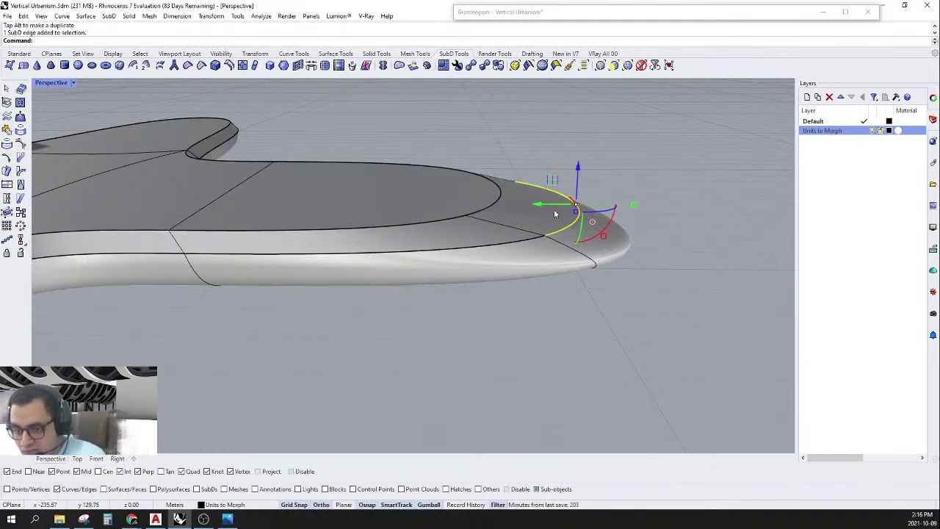
{"action": "left_click", "coordinate": [540, 206]}
{"action": "key", "text": "Return"}
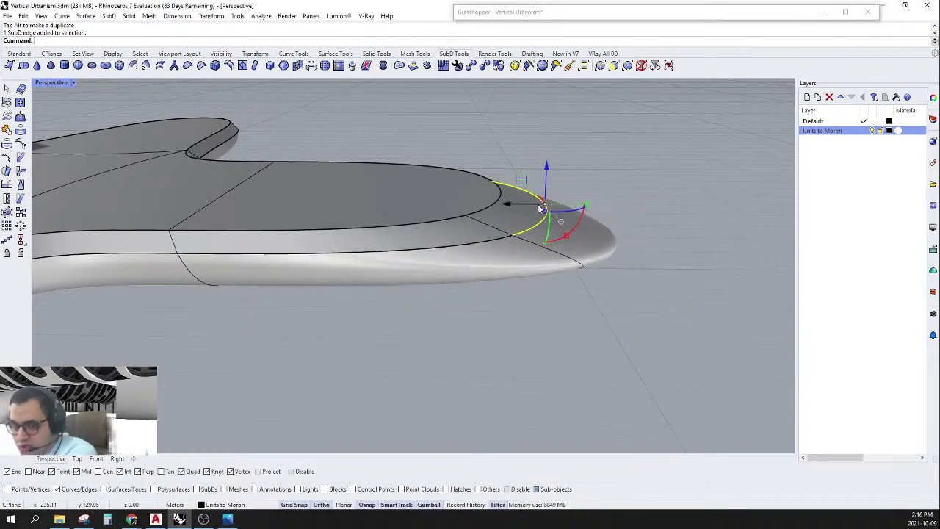
{"action": "left_click", "coordinate": [591, 157]}
Select all edges at the nose's tip together and move them outward to lengthen the nose.
{"action": "right_click_drag", "start_coordinate": [592, 157], "coordinate": [355, 316]}
{"action": "right_click_drag", "start_coordinate": [595, 335], "coordinate": [400, 336]}
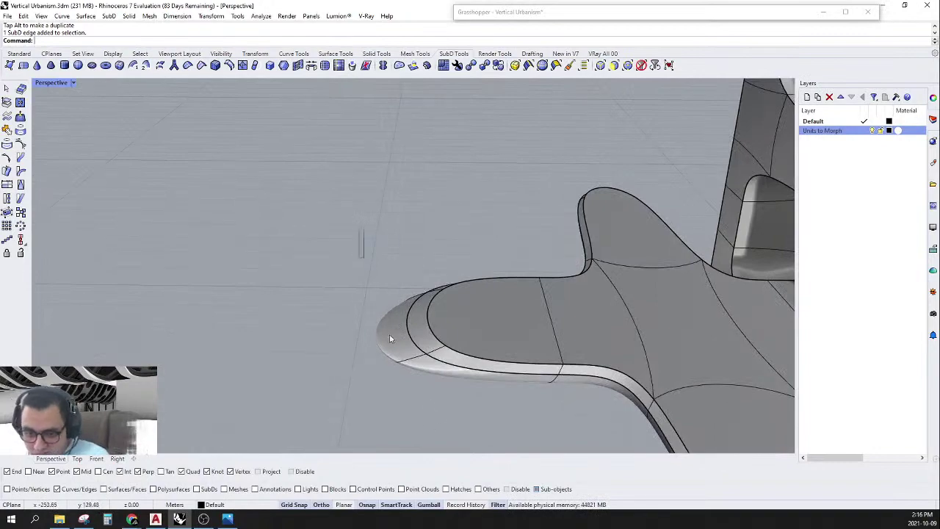
{"action": "left_click_drag", "start_coordinate": [360, 230], "coordinate": [472, 447]}
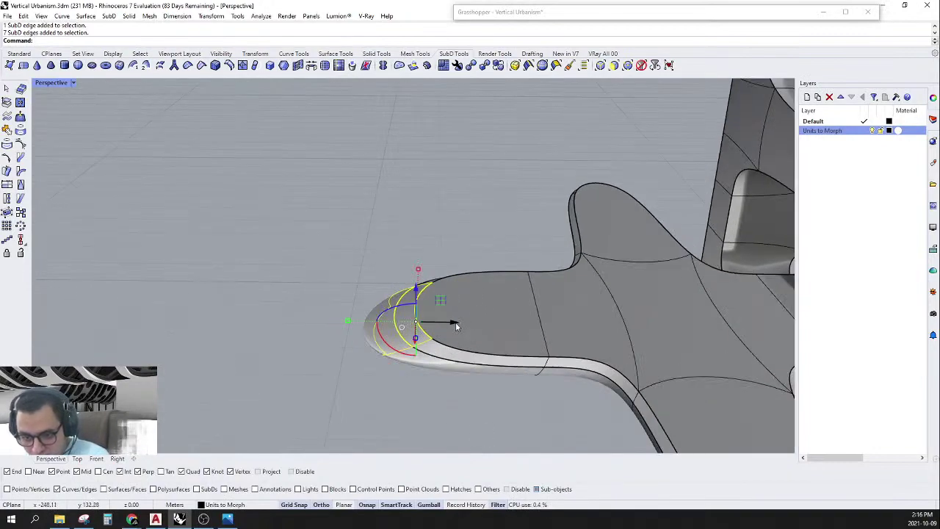
{"action": "left_click_drag", "start_coordinate": [455, 326], "coordinate": [387, 325]}
{"action": "left_click", "coordinate": [287, 348]}
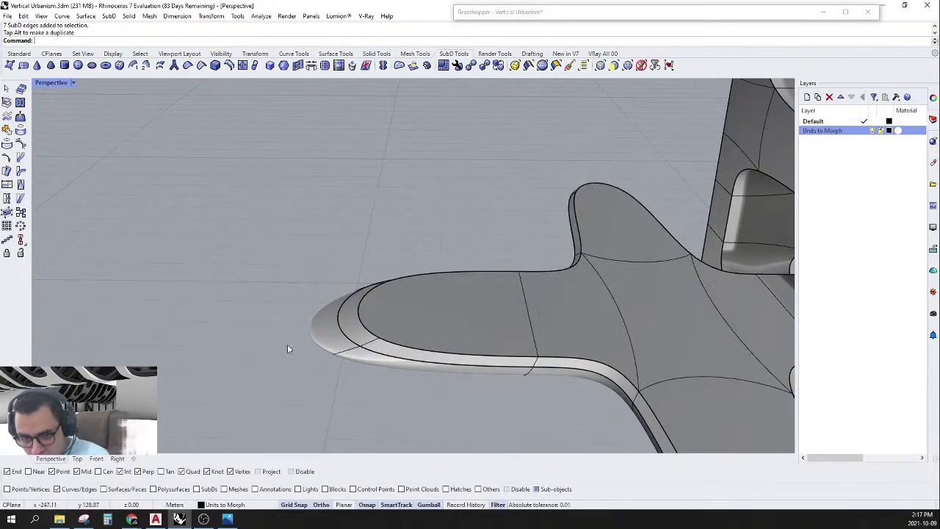
Show all hidden objects around the finished winged unit again.
{"action": "right_click_drag", "start_coordinate": [287, 348], "coordinate": [397, 285]}
{"action": "scroll", "coordinate": [401, 313], "scroll_direction": "up", "scroll_amount": 6}
{"action": "right_click_drag", "start_coordinate": [538, 334], "coordinate": [512, 307]}
{"action": "type", "text": "Show"}
{"action": "key", "text": "Return"}
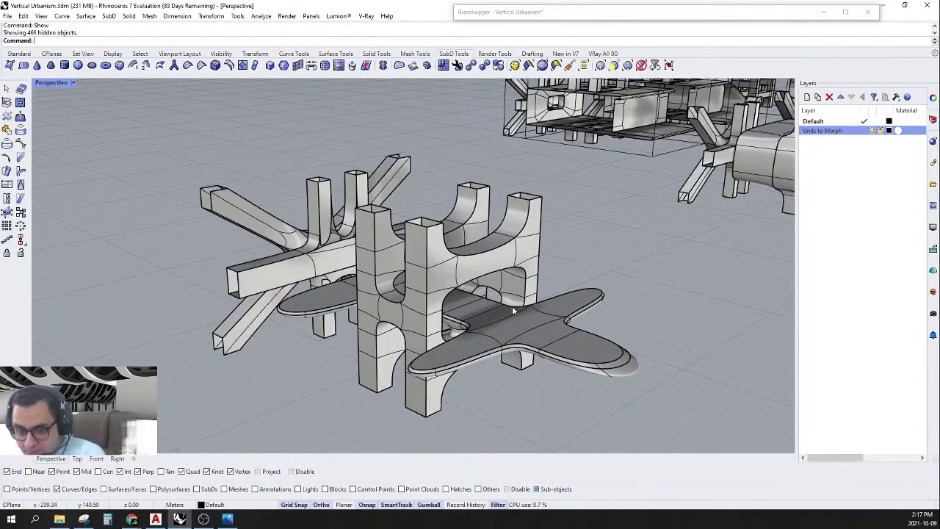
Switch all SubDs to flat display to work on the hub's side facing the winged unit.
{"action": "right_click_drag", "start_coordinate": [290, 284], "coordinate": [453, 288]}
{"action": "scroll", "coordinate": [373, 310], "scroll_direction": "up", "scroll_amount": 7}
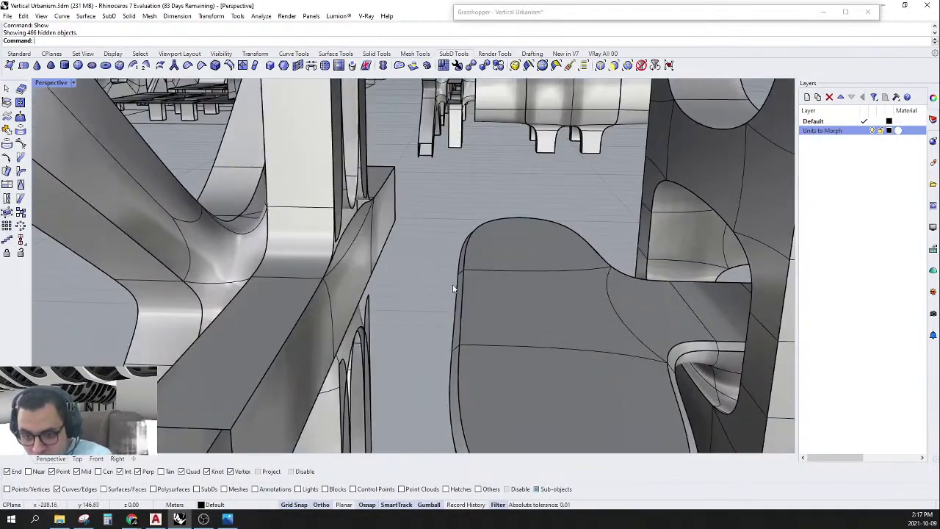
{"action": "right_click_drag", "start_coordinate": [359, 317], "coordinate": [287, 352]}
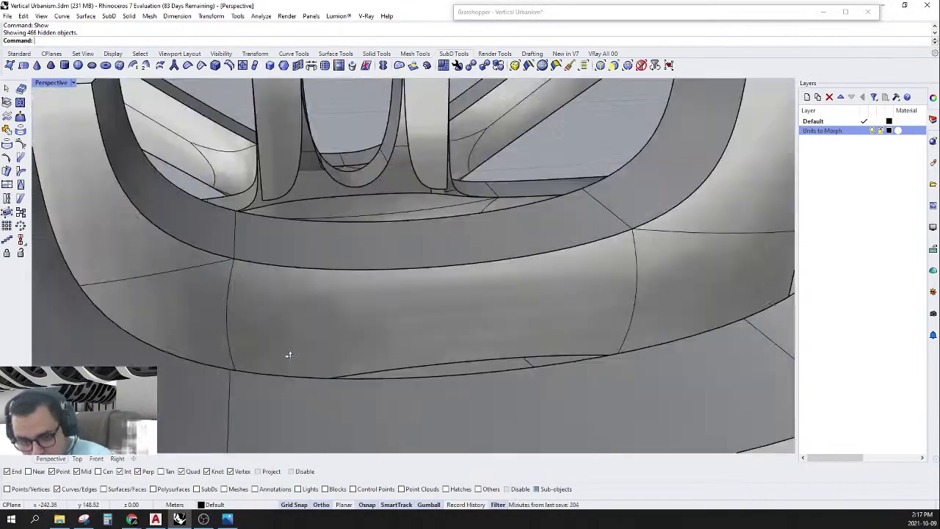
{"action": "key", "text": "Tab"}
{"action": "right_click_drag", "start_coordinate": [436, 333], "coordinate": [383, 318]}
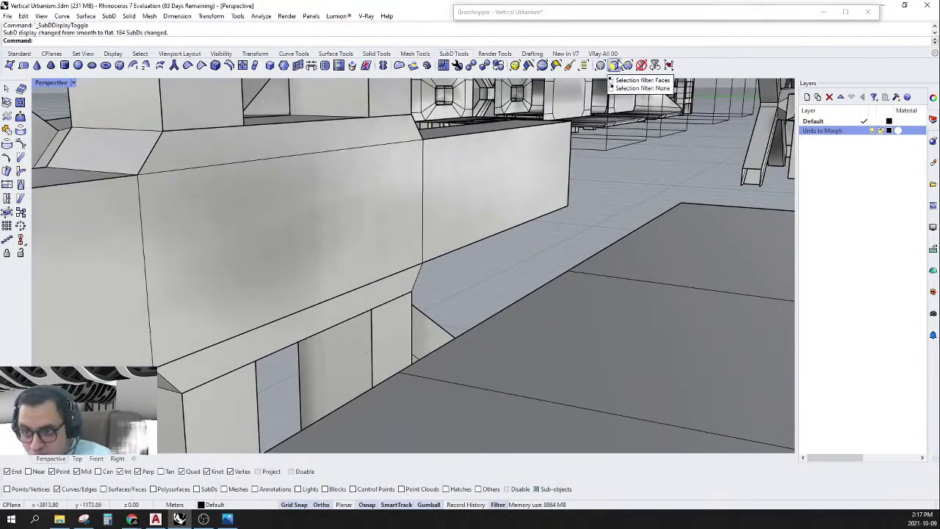
Select the hub's outer faces along the horizontal beam, columns and bevels facing the winged unit, and extract them as a separate SubD.
{"action": "left_click", "coordinate": [476, 209]}
{"action": "left_click", "coordinate": [391, 323], "text": "shift"}
{"action": "left_click", "coordinate": [392, 294], "text": "shift"}
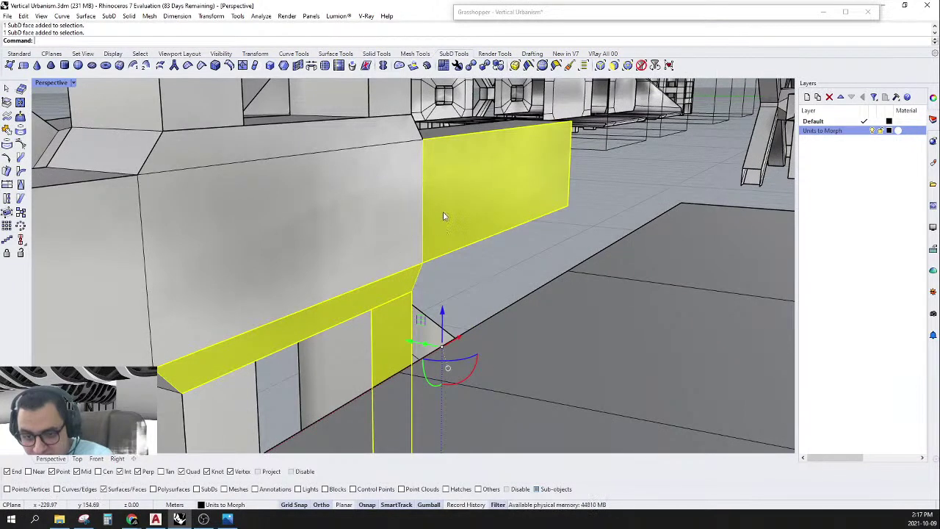
{"action": "left_click", "coordinate": [413, 212], "text": "shift"}
{"action": "left_click", "coordinate": [387, 128], "text": "shift"}
{"action": "left_click", "coordinate": [389, 99], "text": "shift"}
{"action": "left_click", "coordinate": [206, 103], "text": "shift"}
{"action": "left_click", "coordinate": [88, 264], "text": "shift"}
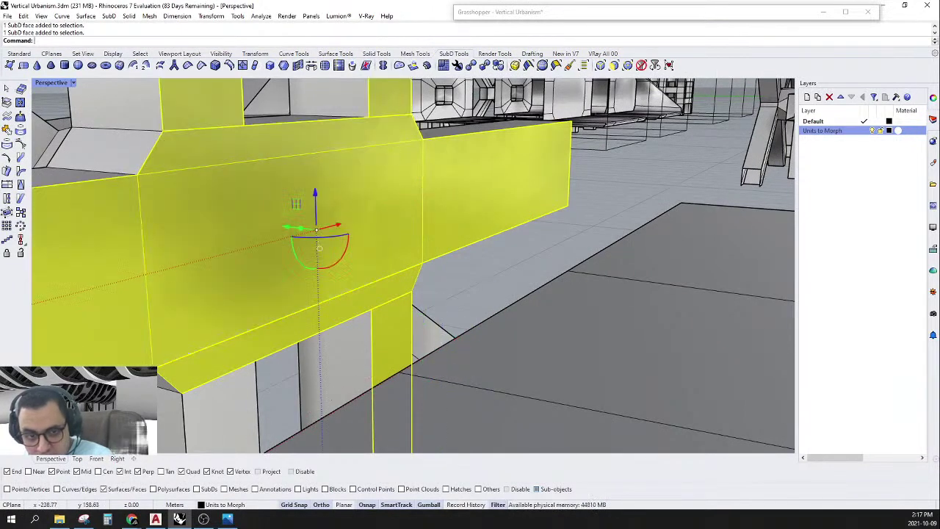
{"action": "left_click", "coordinate": [219, 411], "text": "shift"}
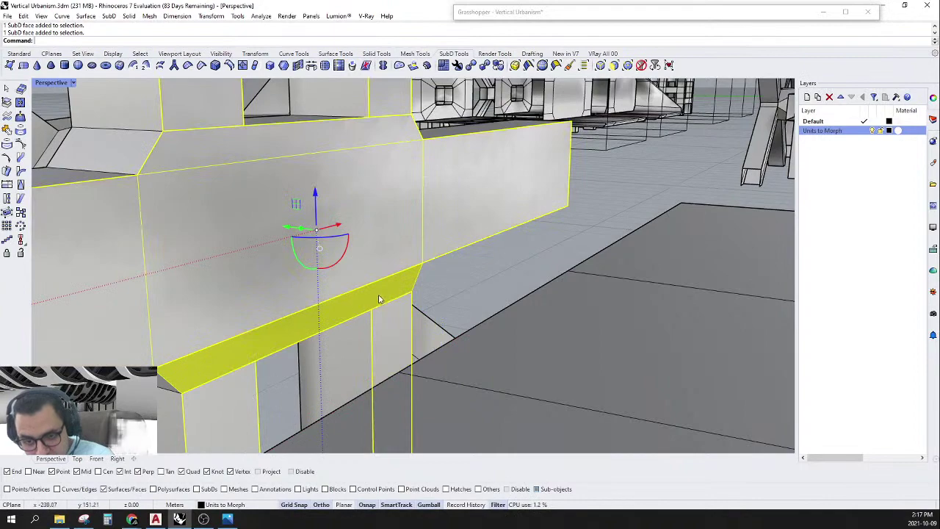
{"action": "scroll", "coordinate": [379, 298], "scroll_direction": "down", "scroll_amount": 3}
{"action": "left_click", "coordinate": [6, 103]}
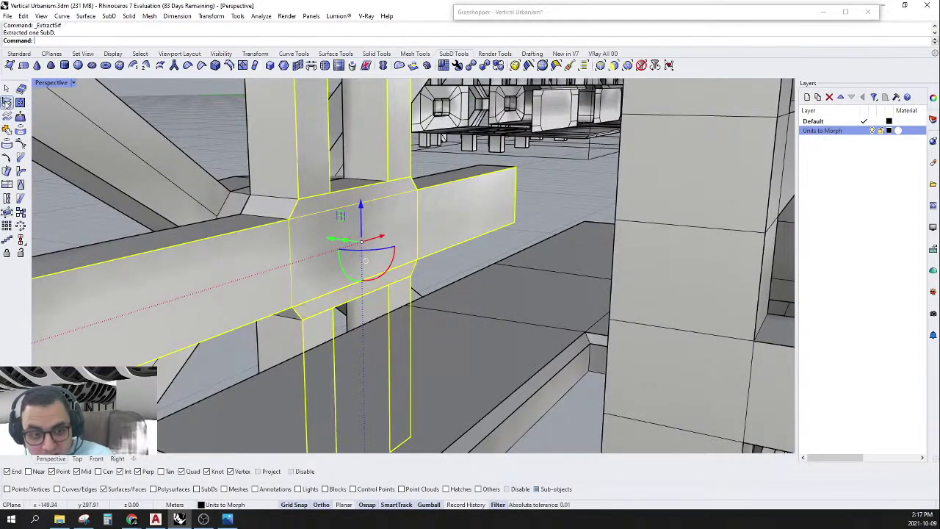
{"action": "right_click_drag", "start_coordinate": [345, 295], "coordinate": [308, 262]}
{"action": "type", "text": "join"}
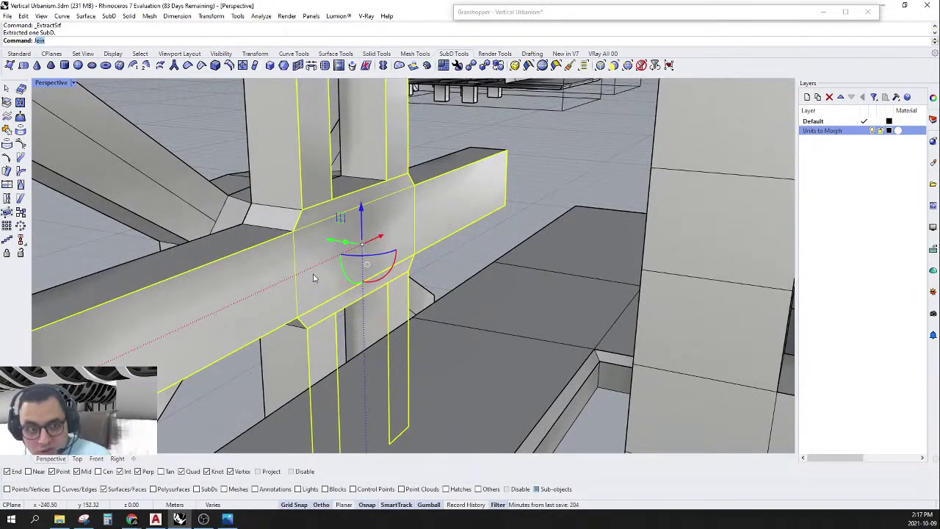
{"action": "key", "text": "Return"}
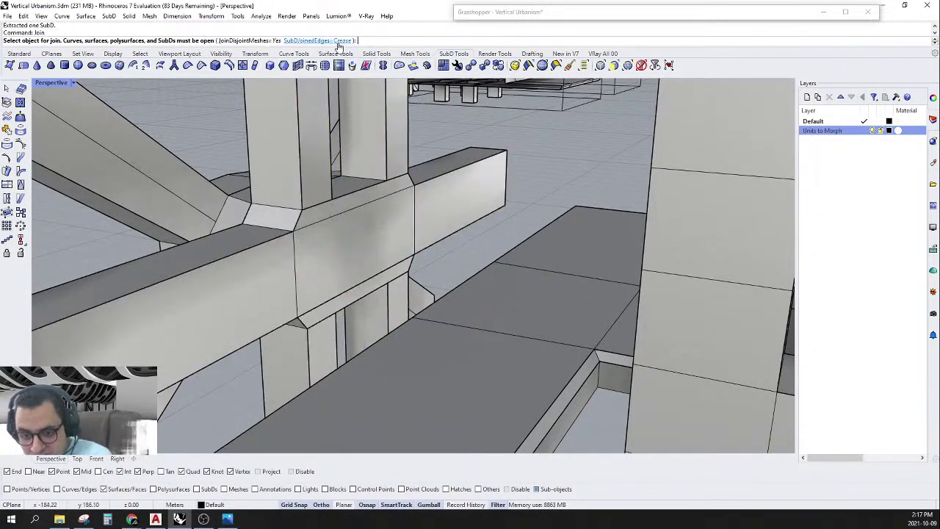
{"action": "key", "text": "Escape"}
{"action": "scroll", "coordinate": [426, 264], "scroll_direction": "up", "scroll_amount": 5}
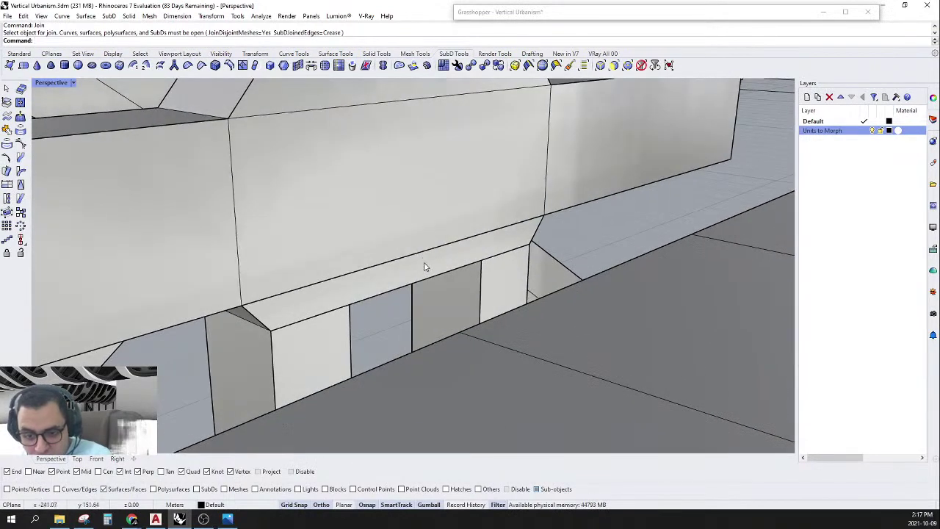
{"action": "left_click", "coordinate": [600, 67]}
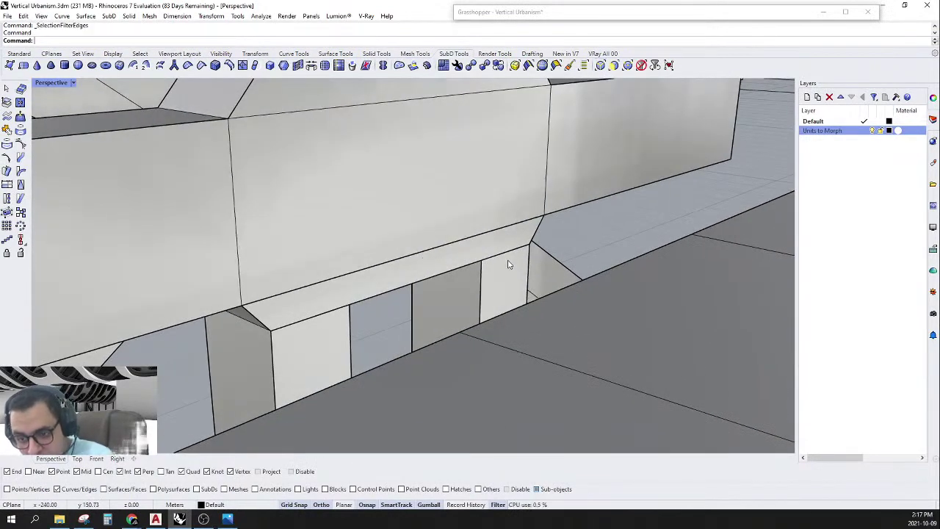
{"action": "left_click", "coordinate": [508, 264]}
{"action": "left_click", "coordinate": [543, 281]}
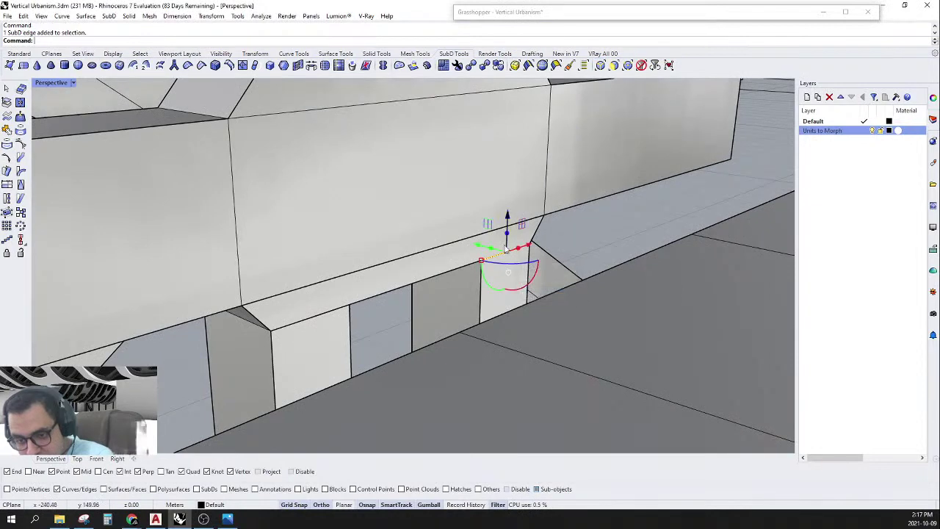
{"action": "scroll", "coordinate": [455, 267], "scroll_direction": "up", "scroll_amount": 3}
{"action": "scroll", "coordinate": [467, 285], "scroll_direction": "down", "scroll_amount": 3}
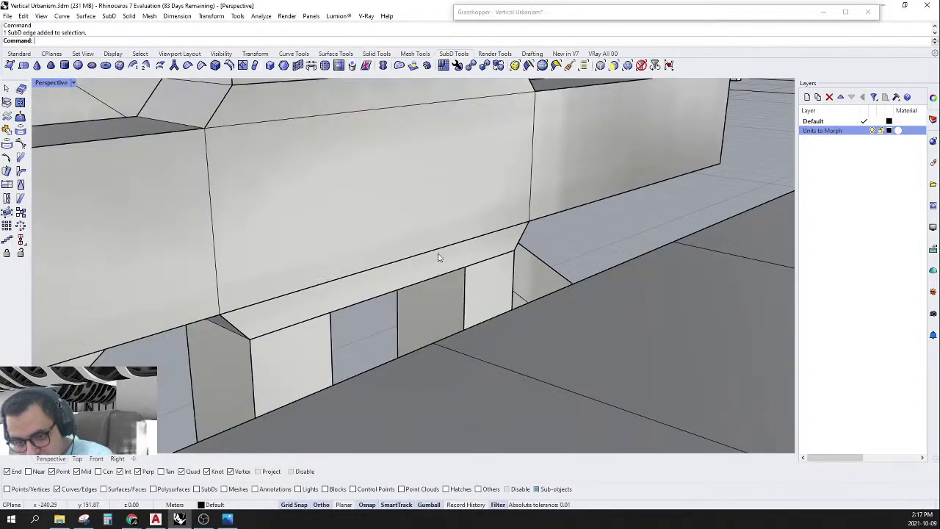
{"action": "scroll", "coordinate": [439, 257], "scroll_direction": "up", "scroll_amount": 3}
{"action": "right_click_drag", "start_coordinate": [439, 257], "coordinate": [438, 188]}
{"action": "scroll", "coordinate": [413, 295], "scroll_direction": "down", "scroll_amount": 5}
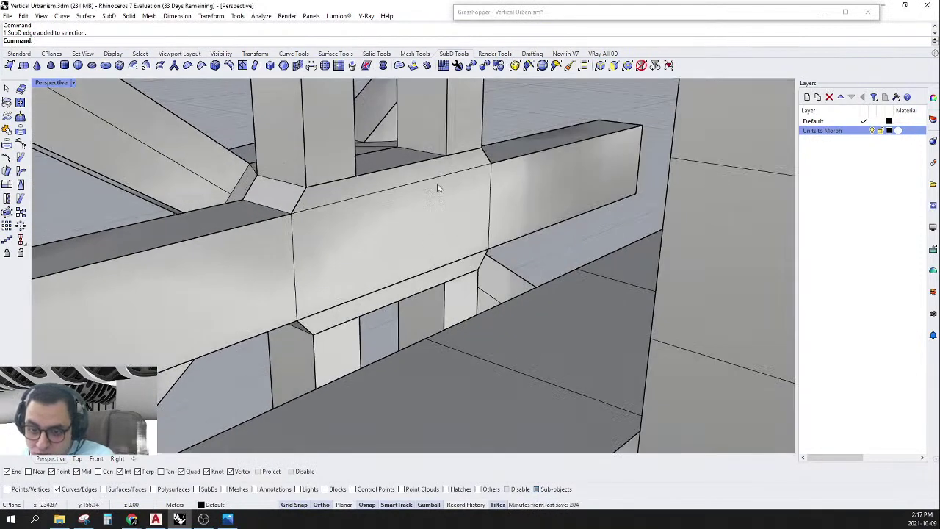
{"action": "scroll", "coordinate": [457, 153], "scroll_direction": "up", "scroll_amount": 1}
Try moving the upper bevel face of the hub's central side away from its place, then undo the move.
{"action": "left_click", "coordinate": [613, 68]}
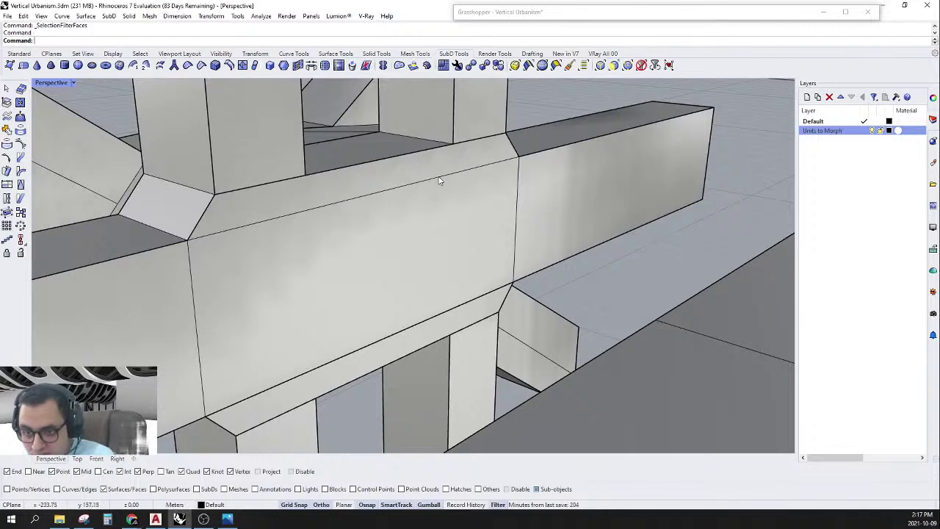
{"action": "left_click", "coordinate": [438, 175]}
{"action": "right_click_drag", "start_coordinate": [394, 200], "coordinate": [380, 187]}
{"action": "left_click_drag", "start_coordinate": [376, 188], "coordinate": [461, 216]}
{"action": "key", "text": "Escape"}
{"action": "scroll", "coordinate": [465, 216], "scroll_direction": "down", "scroll_amount": 5}
{"action": "right_click_drag", "start_coordinate": [484, 211], "coordinate": [457, 181]}
{"action": "scroll", "coordinate": [464, 164], "scroll_direction": "up", "scroll_amount": 4}
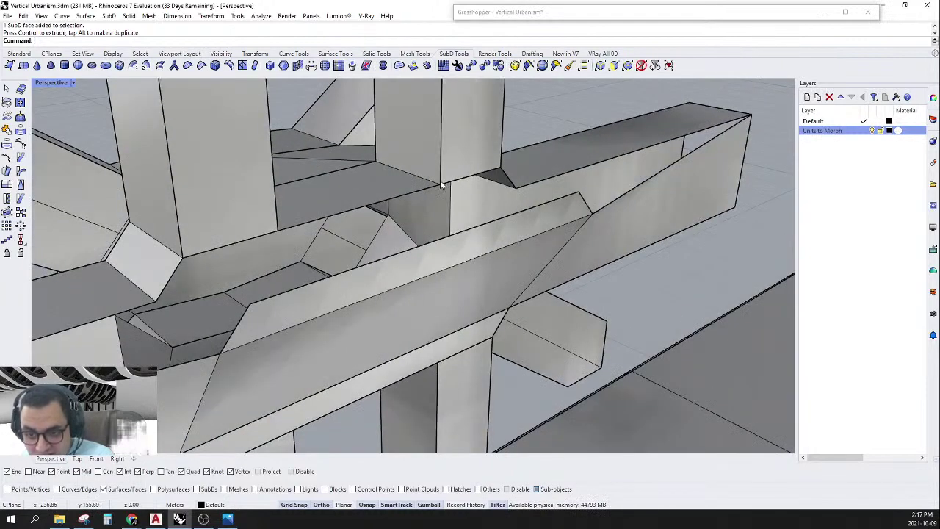
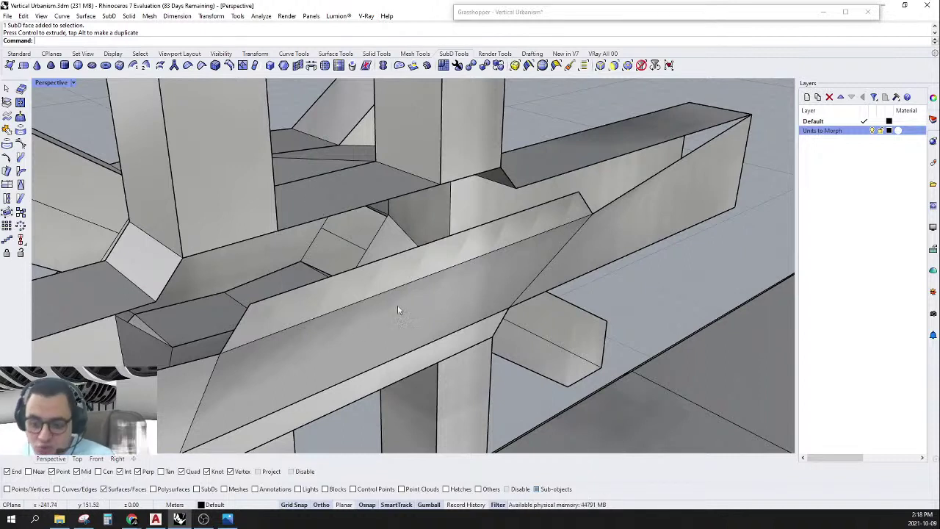
{"action": "left_click", "coordinate": [410, 261]}
{"action": "right_click_drag", "start_coordinate": [429, 298], "coordinate": [451, 295]}
{"action": "key", "text": "ctrl+z"}
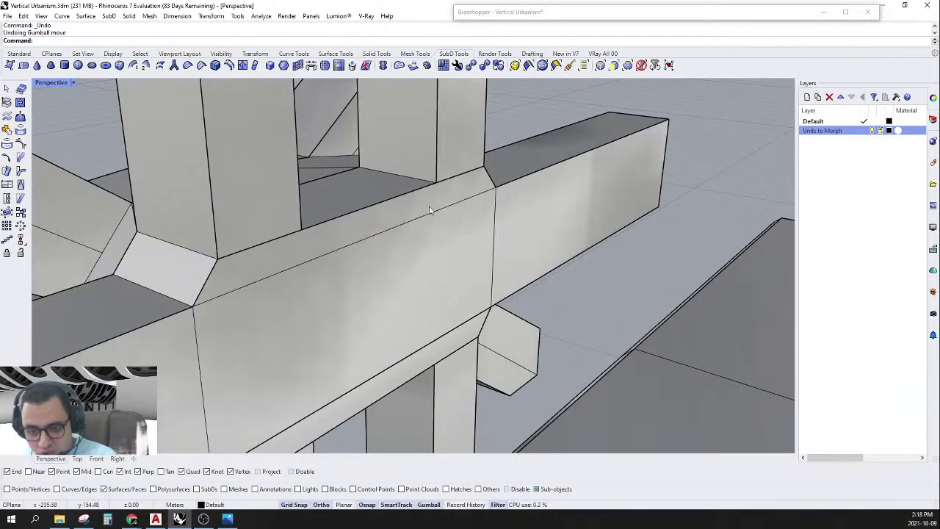
Delete the large central face of the hub's beam together with the bevel faces above and below it.
{"action": "left_click", "coordinate": [431, 211]}
{"action": "left_click", "coordinate": [433, 272], "text": "shift"}
{"action": "key", "text": "Delete"}
{"action": "right_click_drag", "start_coordinate": [431, 355], "coordinate": [447, 250]}
{"action": "scroll", "coordinate": [486, 190], "scroll_direction": "up", "scroll_amount": 2}
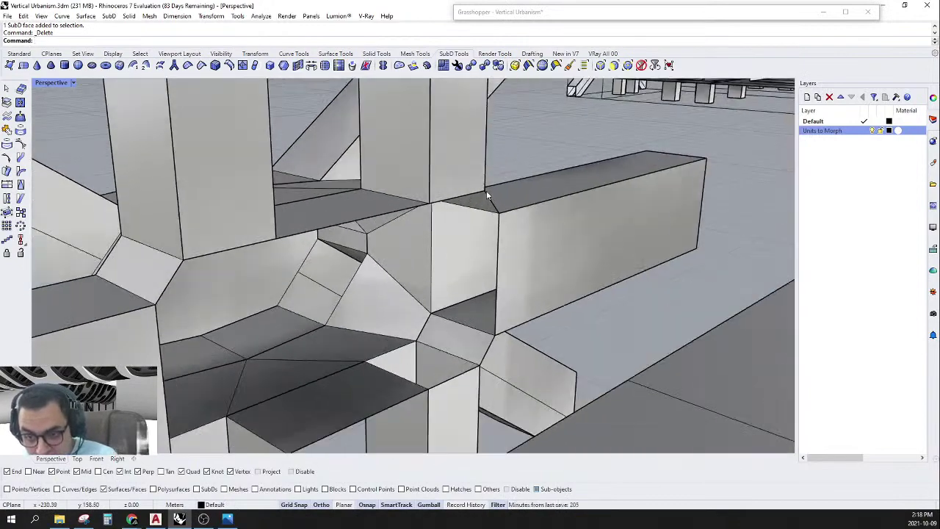
{"action": "left_click", "coordinate": [491, 66]}
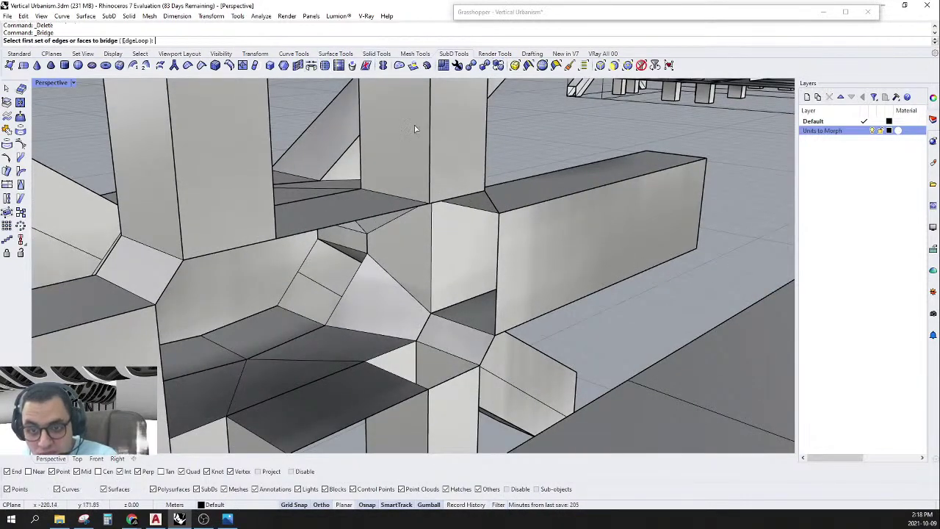
{"action": "left_click", "coordinate": [493, 212]}
{"action": "key", "text": "Escape"}
{"action": "left_click", "coordinate": [484, 201]}
{"action": "key", "text": "Escape"}
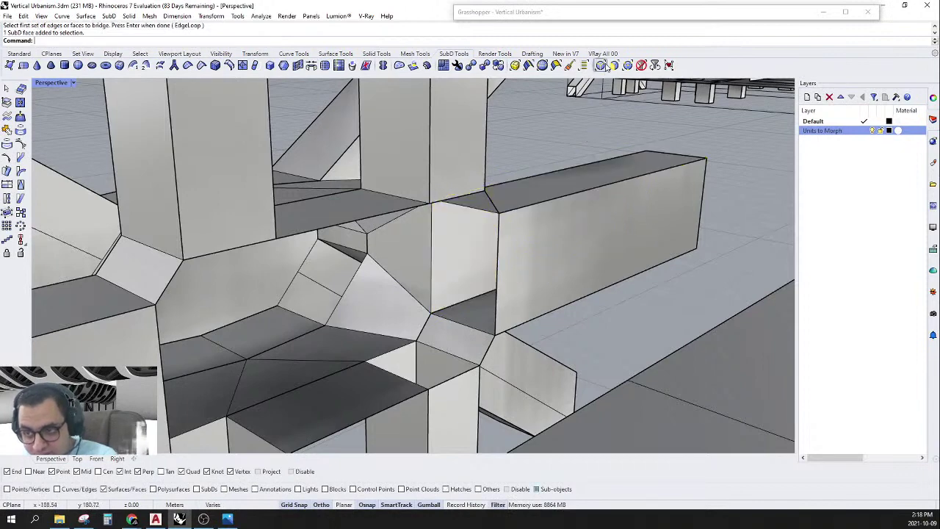
Bridge the two slanted end edges of the missing upper bevel with 3 segments and Join turned off.
{"action": "left_click", "coordinate": [602, 65]}
{"action": "left_click", "coordinate": [490, 207]}
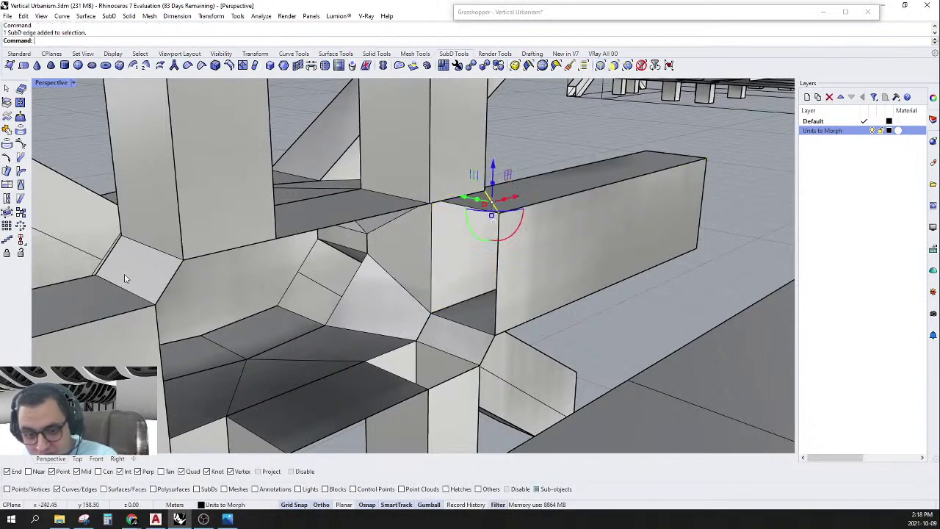
{"action": "left_click", "coordinate": [168, 288], "text": "shift"}
{"action": "left_click", "coordinate": [311, 66]}
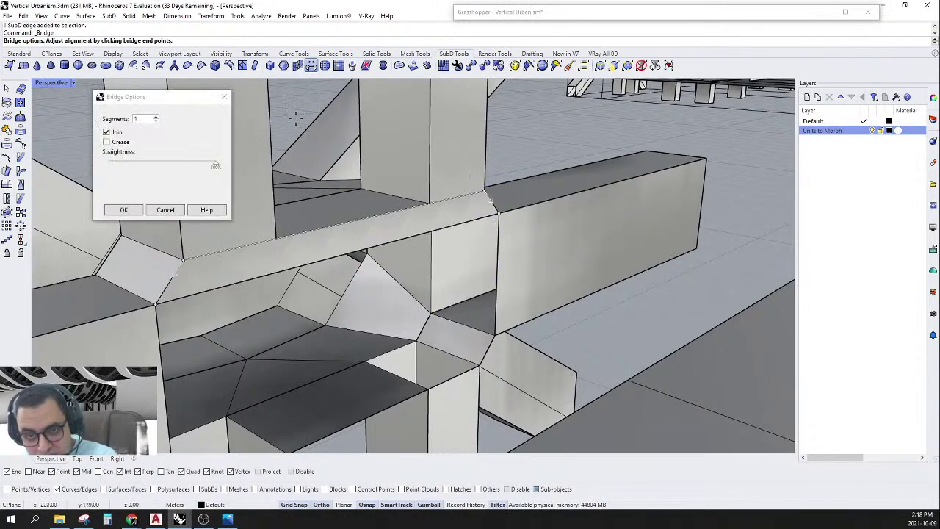
{"action": "left_click", "coordinate": [156, 116]}
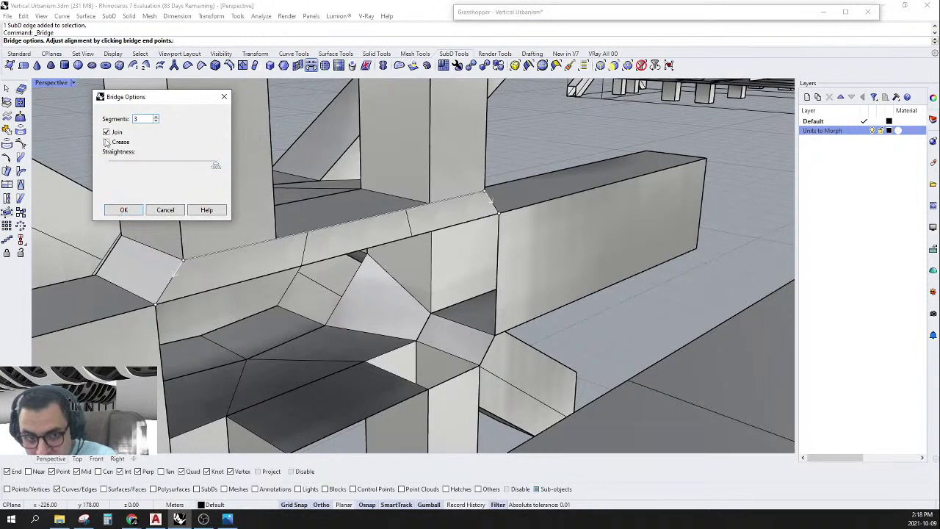
{"action": "left_click", "coordinate": [106, 132]}
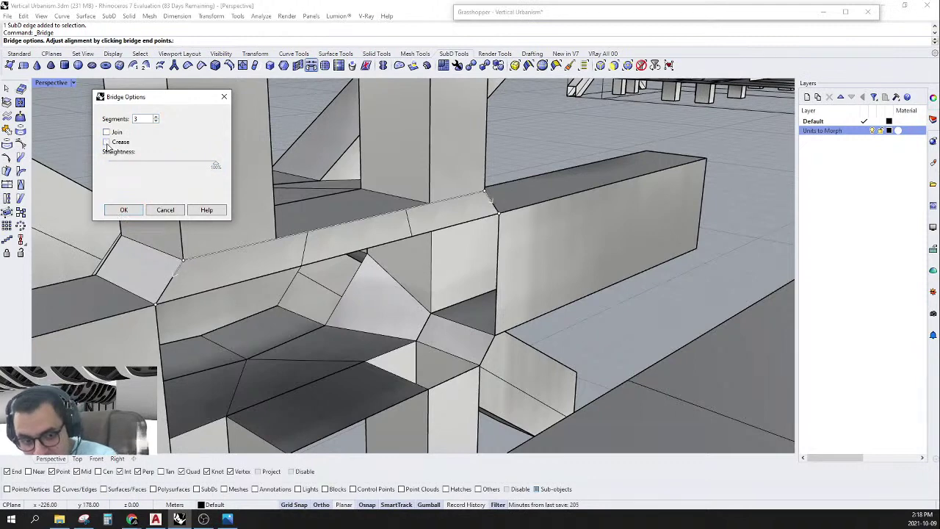
{"action": "left_click", "coordinate": [106, 142]}
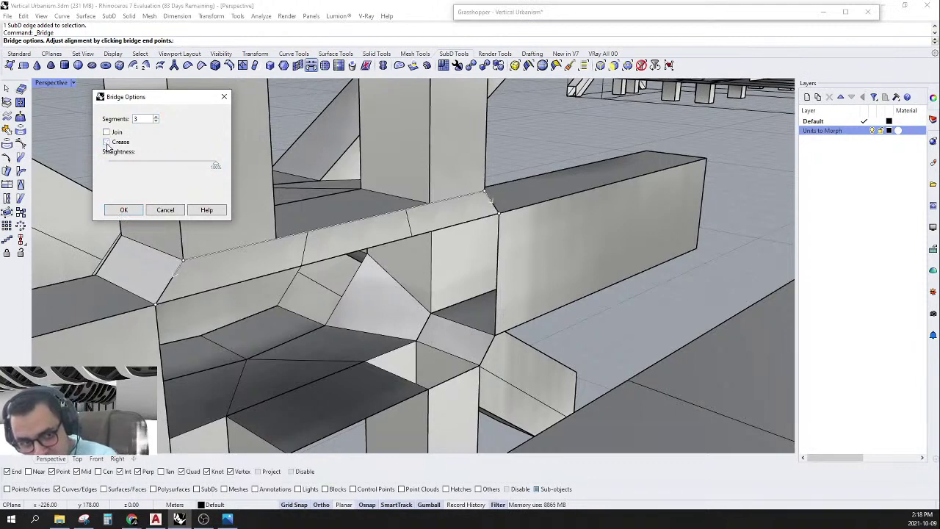
{"action": "left_click", "coordinate": [106, 143]}
{"action": "left_click", "coordinate": [124, 211]}
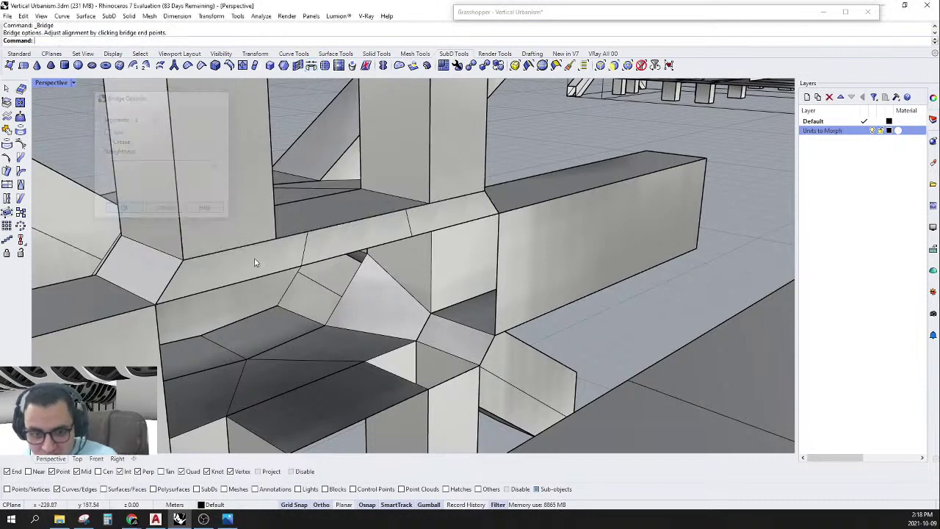
Bridge the two vertical edges of the central opening with the same 3-segment settings.
{"action": "left_click", "coordinate": [160, 375], "text": "shift"}
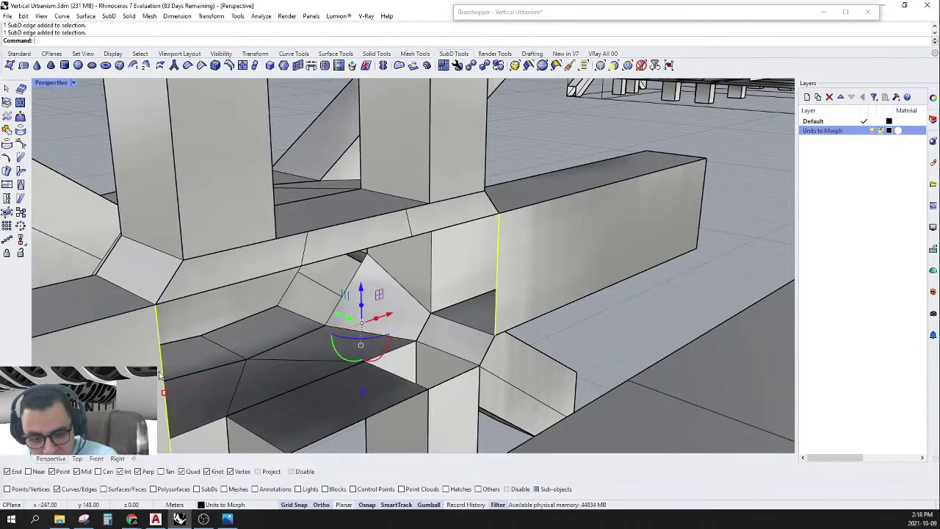
{"action": "key", "text": "Return"}
{"action": "key", "text": "Return"}
{"action": "scroll", "coordinate": [488, 313], "scroll_direction": "down", "scroll_amount": 6}
{"action": "scroll", "coordinate": [488, 313], "scroll_direction": "up", "scroll_amount": 3}
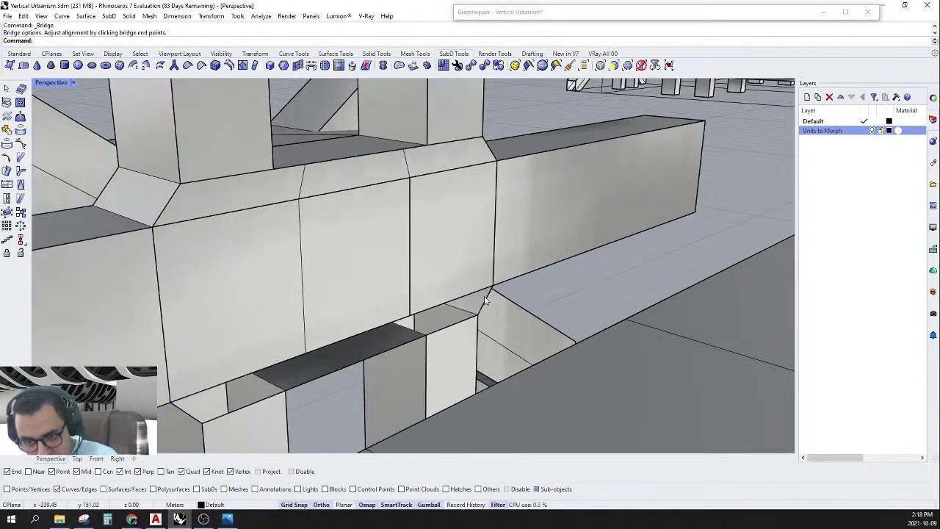
Bridge the two slanted end edges of the missing lower bevel with the same 3-segment settings.
{"action": "left_click", "coordinate": [459, 317]}
{"action": "left_click", "coordinate": [183, 411], "text": "shift"}
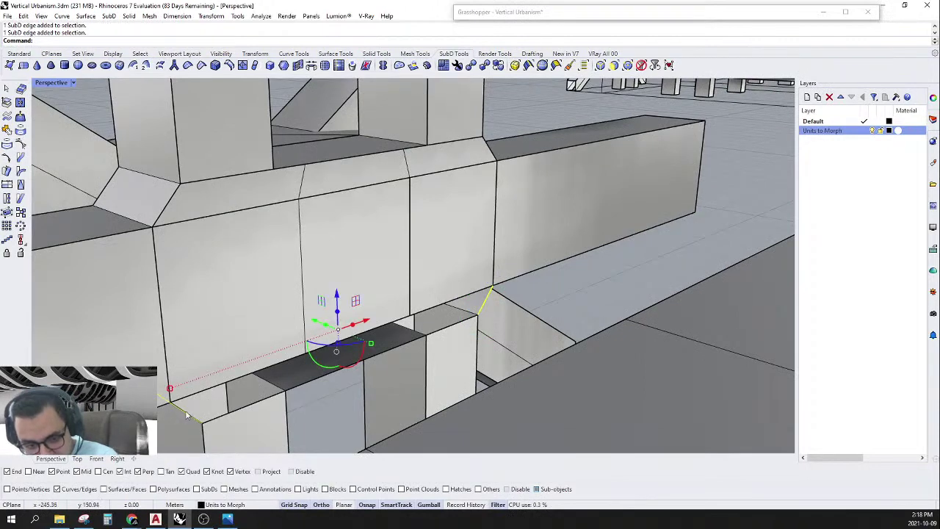
{"action": "key", "text": "Escape"}
{"action": "mouse_move", "coordinate": [185, 411]}
{"action": "right_mouse_down"}
{"action": "mouse_move", "coordinate": [196, 406]}
{"action": "mouse_move", "coordinate": [202, 418]}
{"action": "right_mouse_up"}
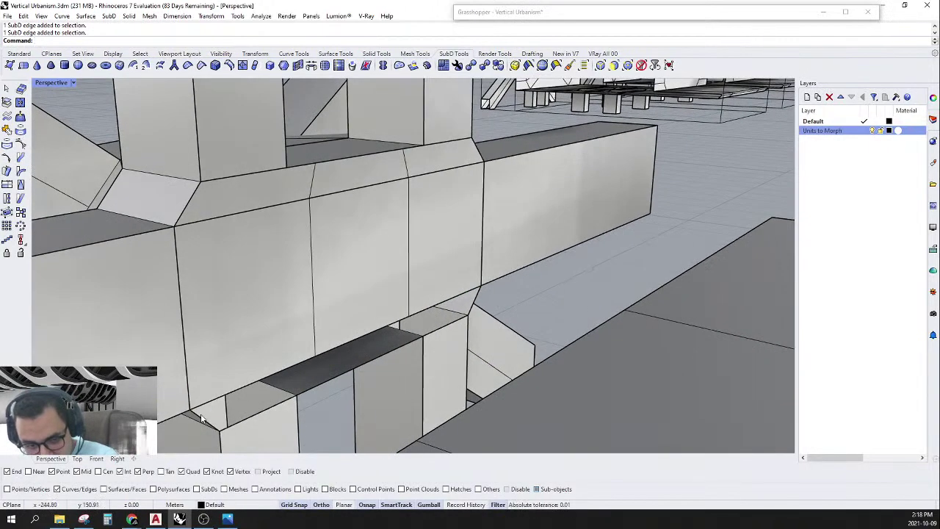
{"action": "left_click", "coordinate": [478, 301]}
{"action": "key", "text": "Return"}
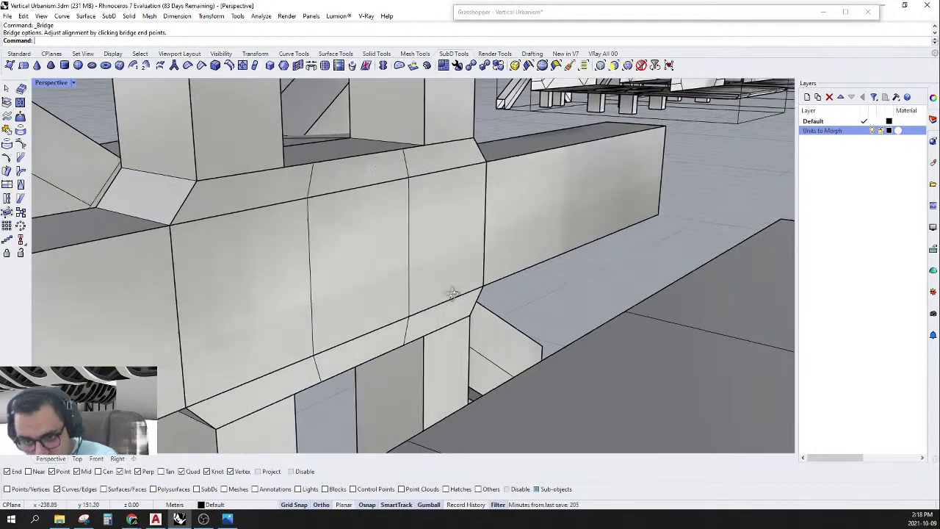
Examine the edges and seams around the rebuilt three-segment faces of the hub.
{"action": "scroll", "coordinate": [441, 289], "scroll_direction": "up", "scroll_amount": 8}
{"action": "scroll", "coordinate": [401, 220], "scroll_direction": "down", "scroll_amount": 6}
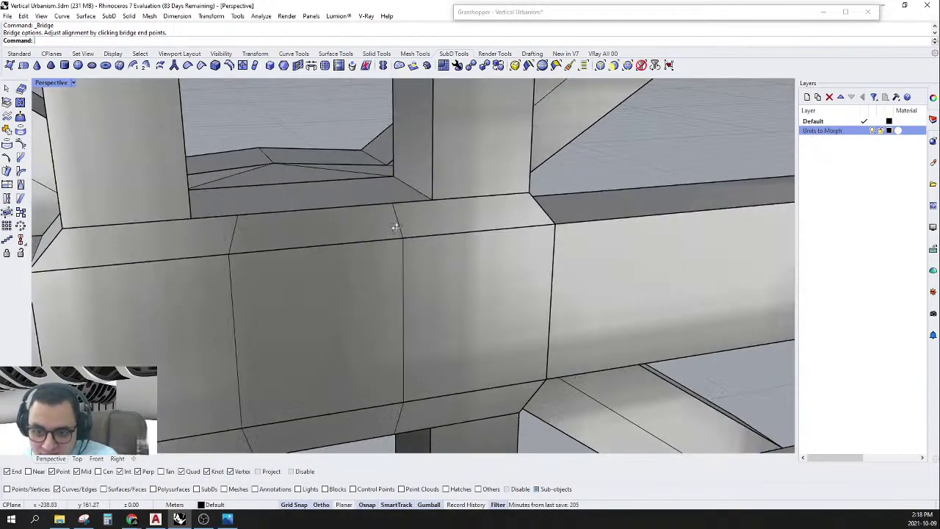
{"action": "scroll", "coordinate": [404, 193], "scroll_direction": "up", "scroll_amount": 4}
{"action": "scroll", "coordinate": [360, 258], "scroll_direction": "down", "scroll_amount": 6}
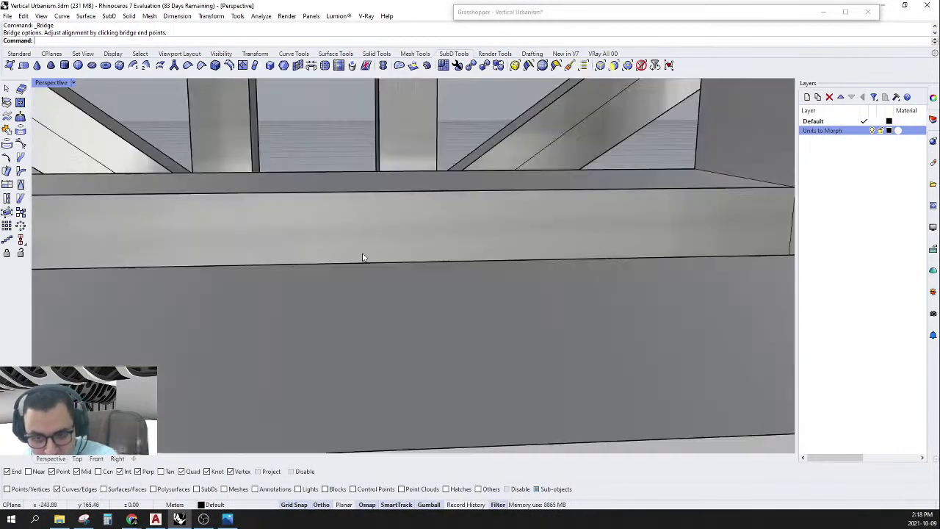
{"action": "scroll", "coordinate": [406, 270], "scroll_direction": "up", "scroll_amount": 4}
{"action": "left_click", "coordinate": [407, 270]}
{"action": "key", "text": "Escape"}
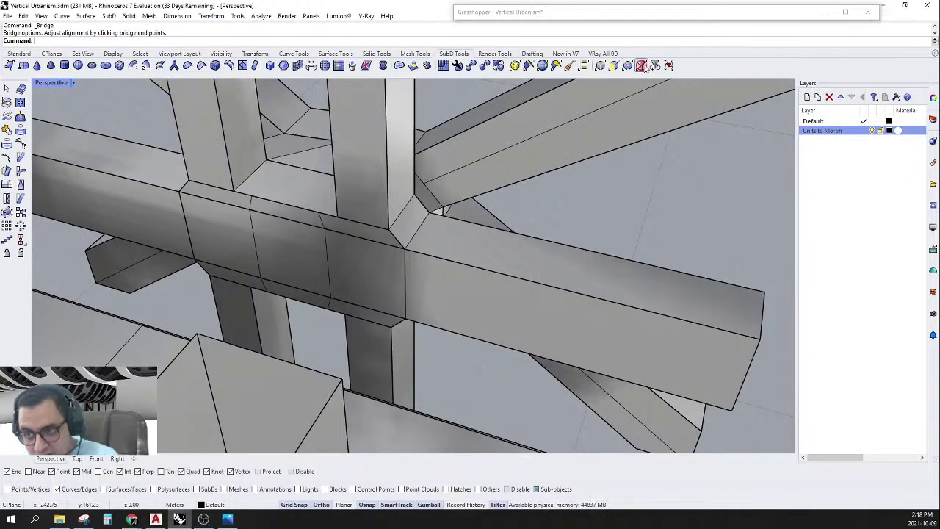
Isolate the hub's facing-side SubD with the arms and the rebuilt three-segment SubD.
{"action": "left_click", "coordinate": [498, 317]}
{"action": "left_click", "coordinate": [376, 289], "text": "shift"}
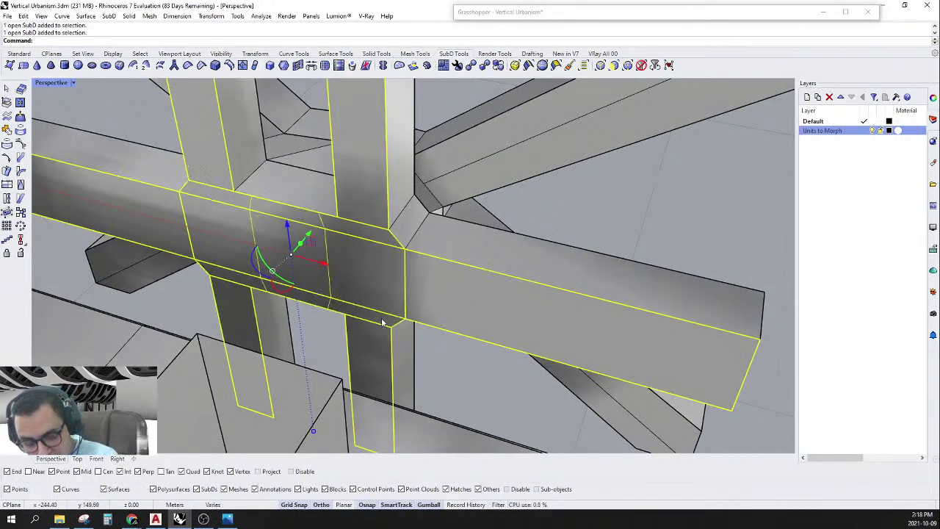
{"action": "type", "text": "Isolate"}
{"action": "key", "text": "Return"}
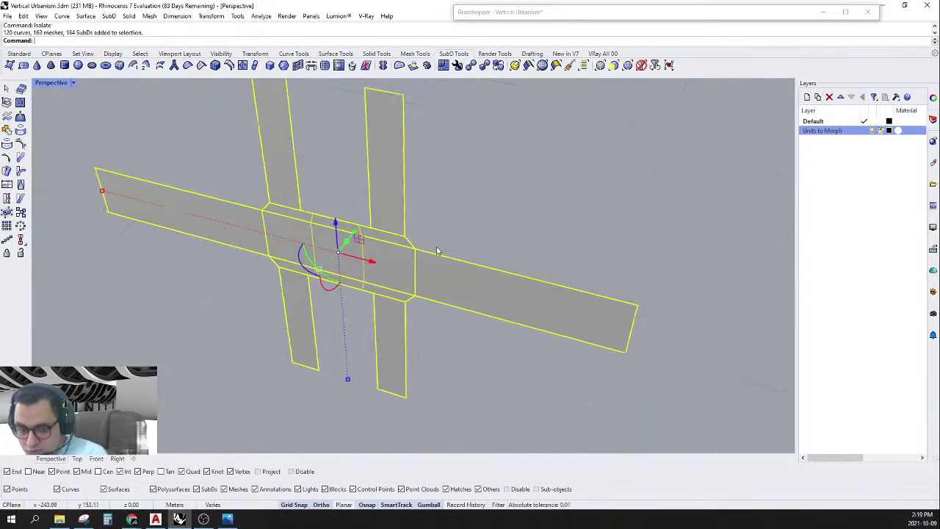
In the Front view, move the right column of segment vertices outward to align with the inner edge of the right vertical arms.
{"action": "left_click", "coordinate": [98, 458]}
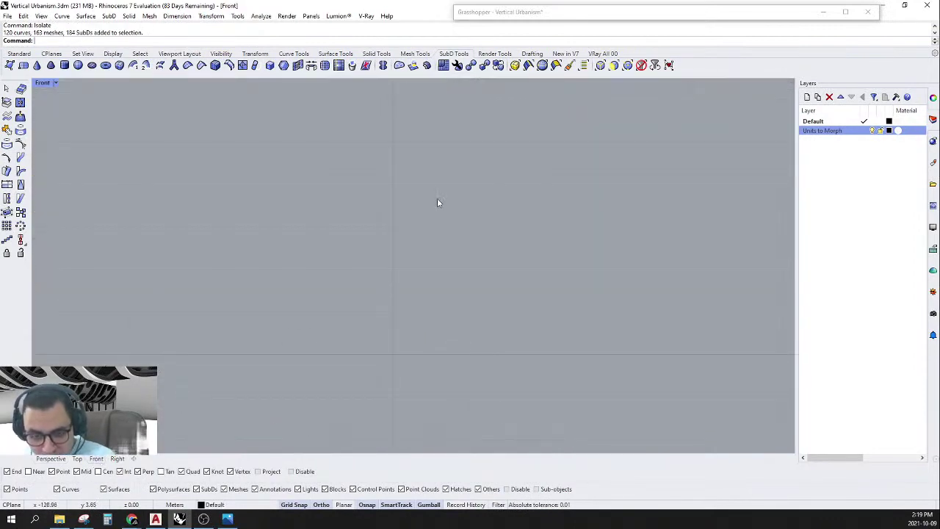
{"action": "scroll", "coordinate": [399, 216], "scroll_direction": "up", "scroll_amount": 6}
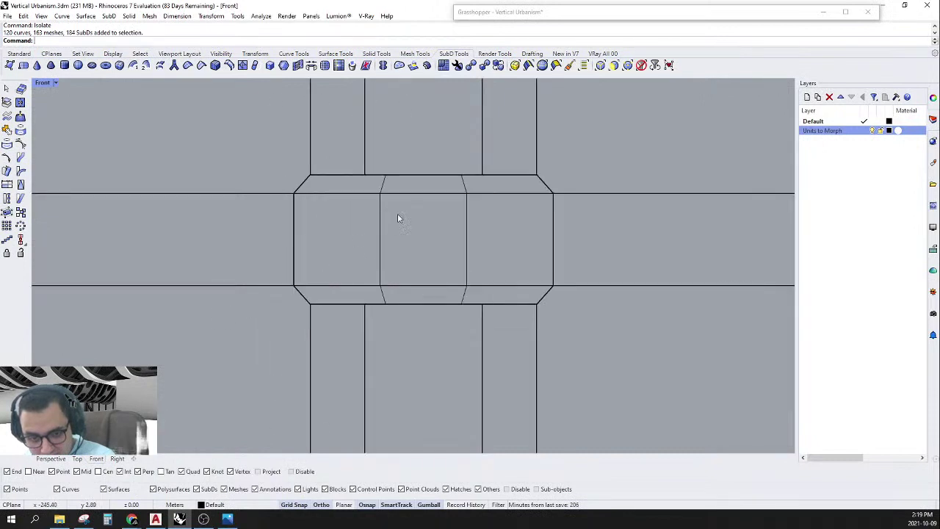
{"action": "left_click", "coordinate": [628, 66]}
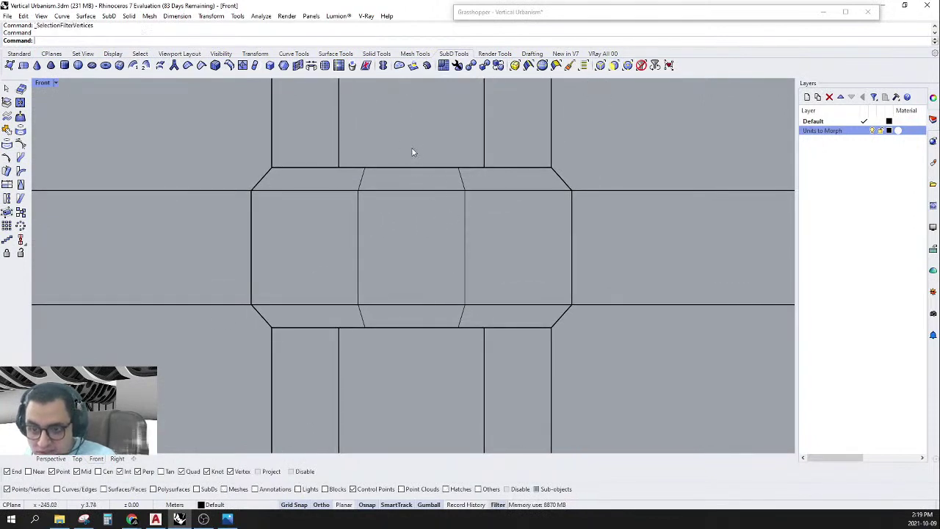
{"action": "left_click_drag", "start_coordinate": [412, 147], "coordinate": [478, 354]}
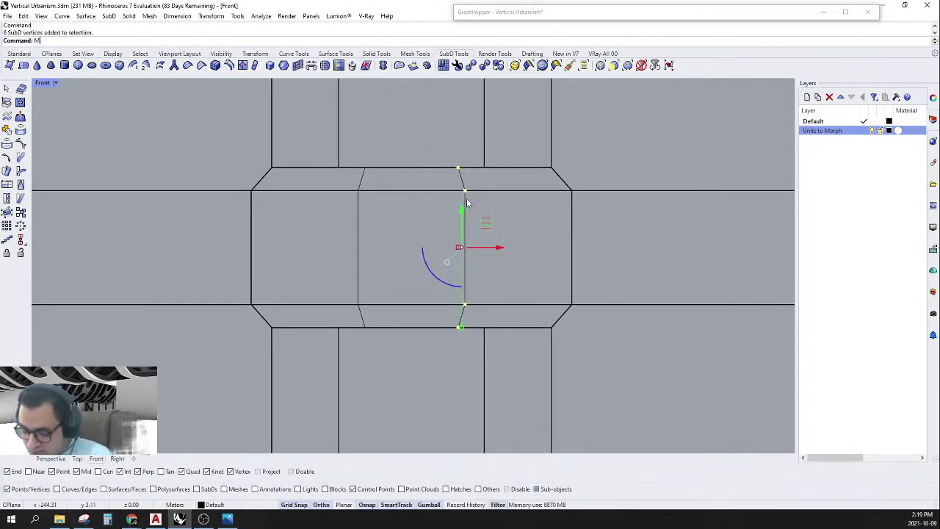
{"action": "type", "text": "M"}
{"action": "key", "text": "Return"}
{"action": "left_click", "coordinate": [458, 168]}
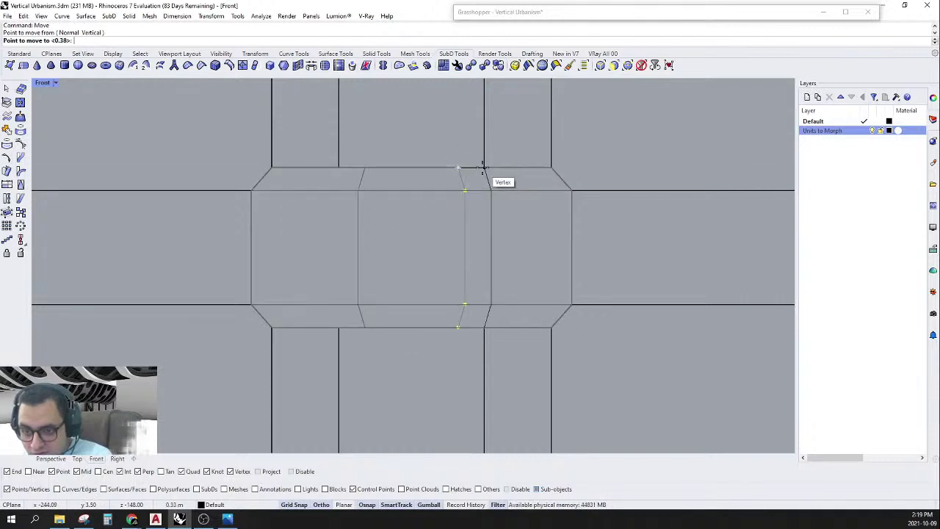
{"action": "key", "text": "Escape"}
Move the left column of segment vertices outward to align with the inner edge of the left vertical arms.
{"action": "left_click_drag", "start_coordinate": [357, 152], "coordinate": [406, 313]}
{"action": "key", "text": "Return"}
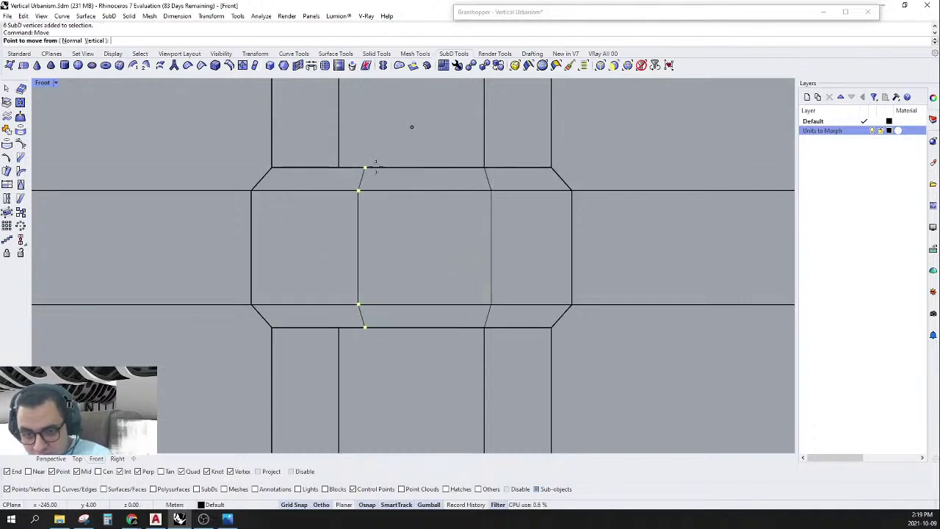
{"action": "left_click", "coordinate": [365, 168]}
{"action": "left_click", "coordinate": [339, 167]}
{"action": "key", "text": "Escape"}
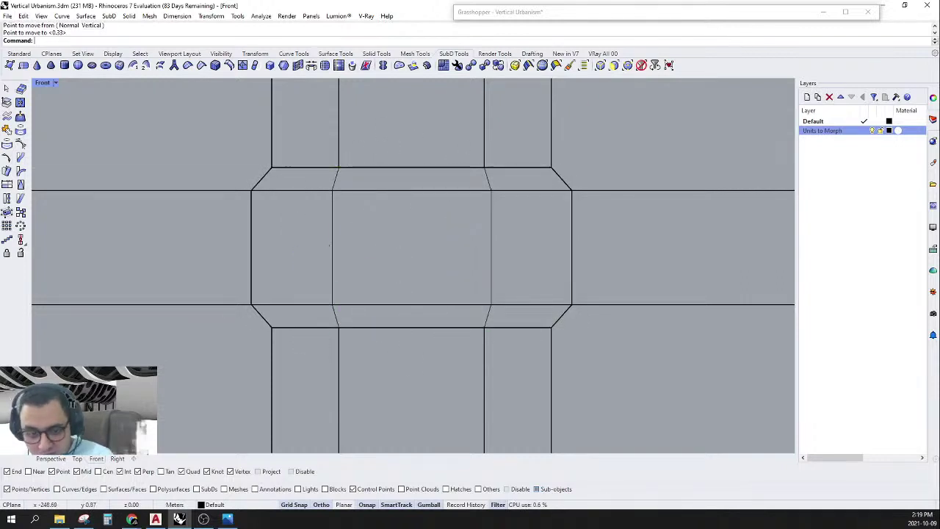
Join the arm SubD and the segmented center SubD into one, with SubDJoinedEdges set to Smooth.
{"action": "left_click", "coordinate": [60, 458]}
{"action": "right_click_drag", "start_coordinate": [318, 332], "coordinate": [409, 325]}
{"action": "scroll", "coordinate": [413, 238], "scroll_direction": "down", "scroll_amount": 8}
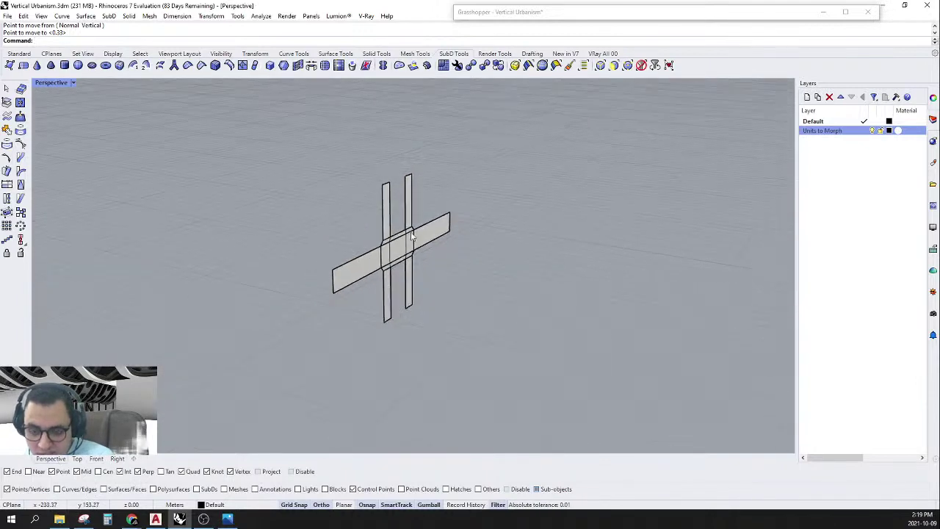
{"action": "scroll", "coordinate": [412, 238], "scroll_direction": "up", "scroll_amount": 9}
{"action": "right_click_drag", "start_coordinate": [411, 257], "coordinate": [408, 222]}
{"action": "scroll", "coordinate": [402, 182], "scroll_direction": "up", "scroll_amount": 2}
{"action": "right_click_drag", "start_coordinate": [422, 189], "coordinate": [365, 218]}
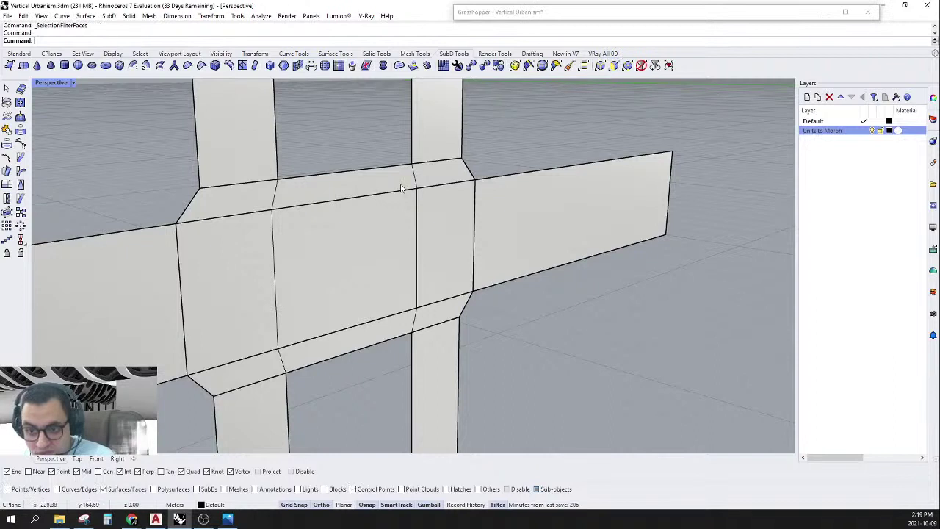
{"action": "left_click", "coordinate": [402, 189], "text": "ctrl+shift"}
{"action": "key", "text": "Escape"}
{"action": "left_click", "coordinate": [529, 238]}
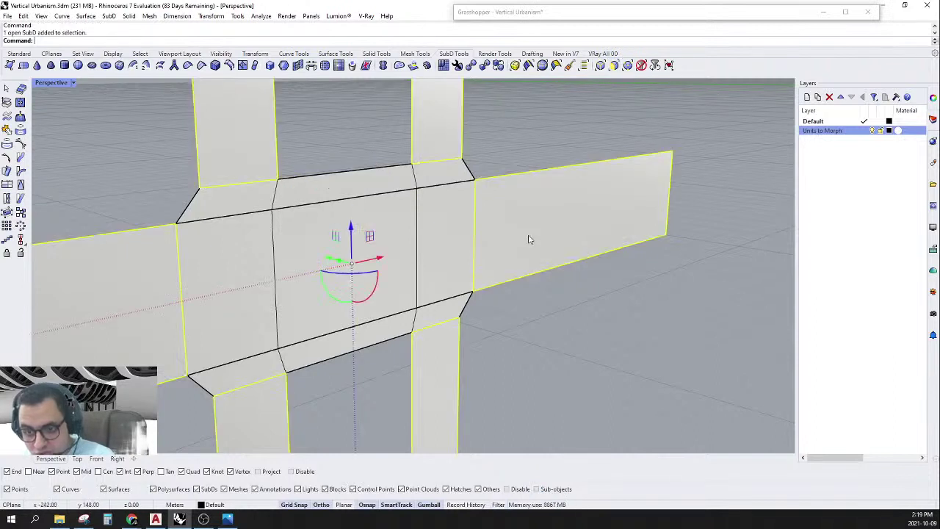
{"action": "left_click", "coordinate": [453, 180], "text": "shift"}
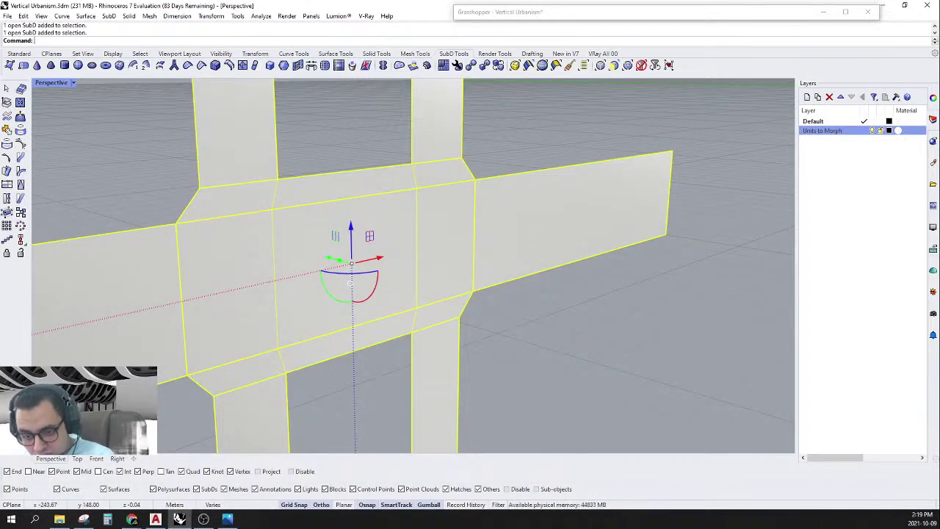
{"action": "key", "text": "Return"}
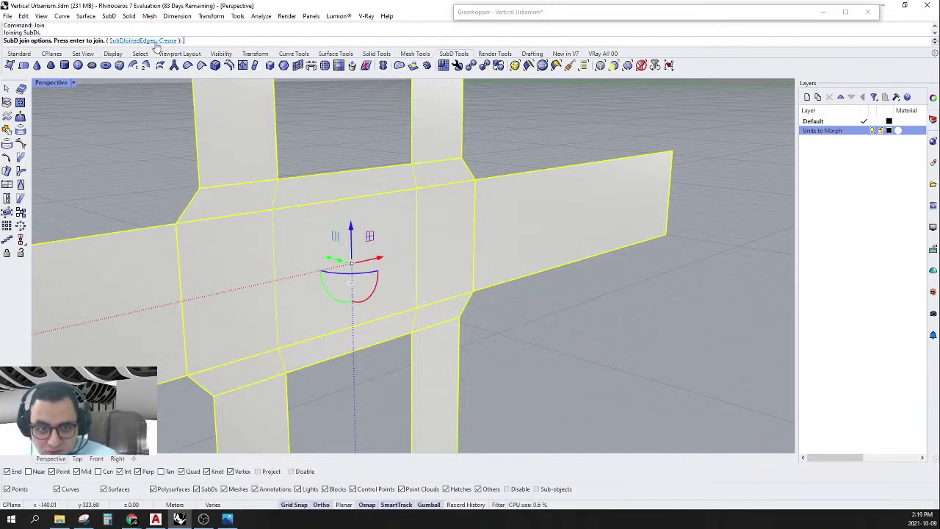
{"action": "left_click", "coordinate": [154, 41]}
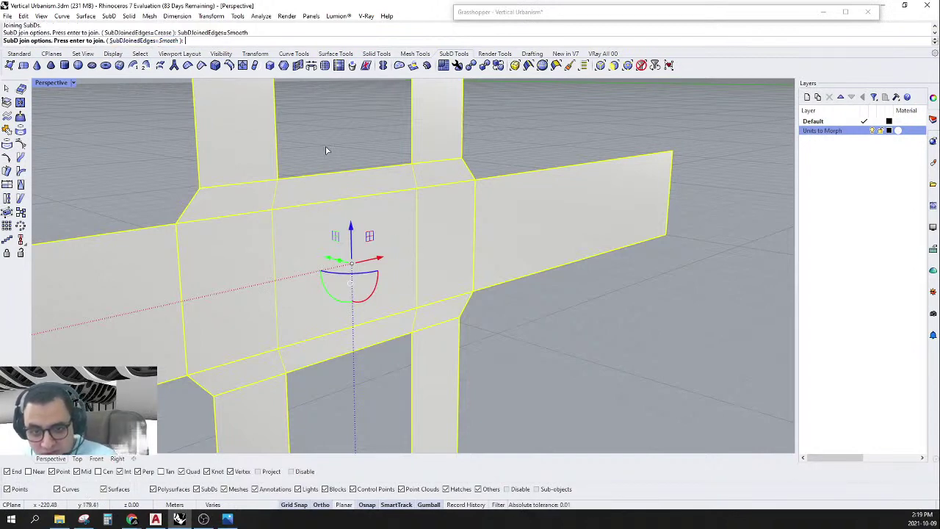
{"action": "key", "text": "Return"}
Check the joined face in smooth SubD display, then return to flat display and examine it from several angles.
{"action": "scroll", "coordinate": [458, 267], "scroll_direction": "down", "scroll_amount": 2}
{"action": "key", "text": "Tab"}
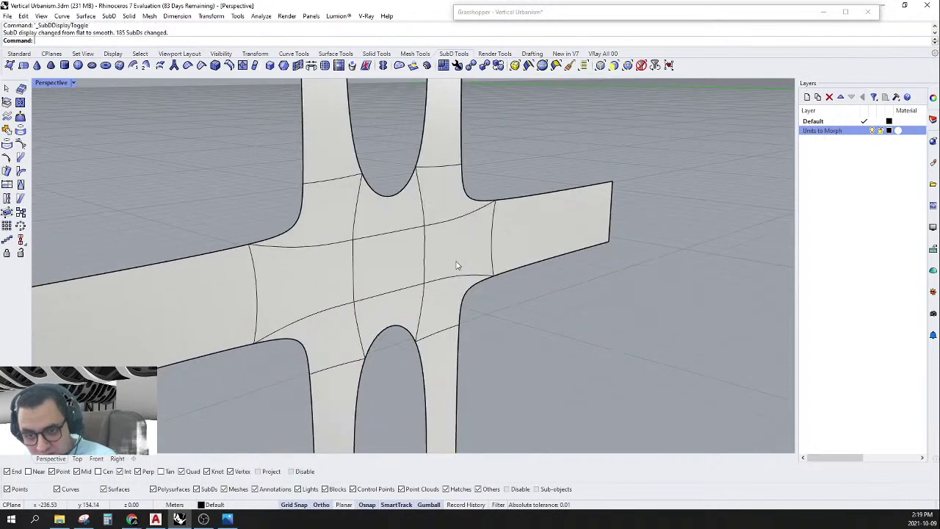
{"action": "scroll", "coordinate": [426, 221], "scroll_direction": "down", "scroll_amount": 3}
{"action": "right_click_drag", "start_coordinate": [426, 221], "coordinate": [497, 315]}
{"action": "scroll", "coordinate": [472, 304], "scroll_direction": "up", "scroll_amount": 5}
{"action": "scroll", "coordinate": [472, 304], "scroll_direction": "down", "scroll_amount": 6}
{"action": "scroll", "coordinate": [477, 301], "scroll_direction": "up", "scroll_amount": 2}
{"action": "key", "text": "Tab"}
{"action": "scroll", "coordinate": [455, 294], "scroll_direction": "down", "scroll_amount": 3}
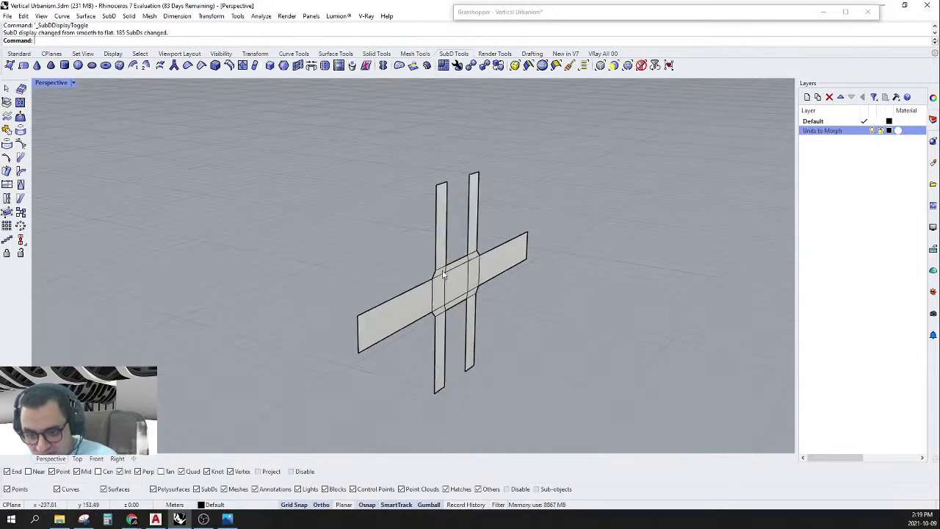
{"action": "scroll", "coordinate": [448, 293], "scroll_direction": "up", "scroll_amount": 5}
{"action": "right_click_drag", "start_coordinate": [447, 293], "coordinate": [471, 295]}
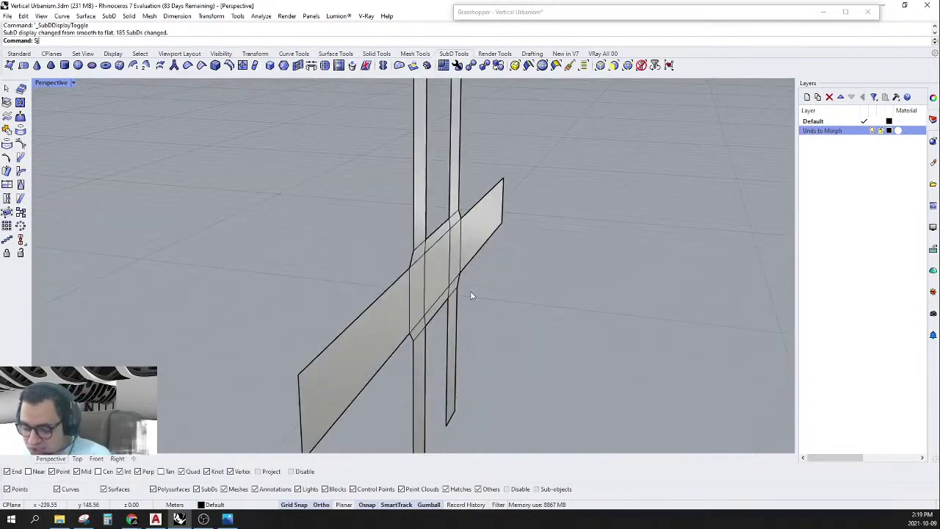
Show all hidden objects again.
{"action": "type", "text": "ho"}
{"action": "key", "text": "Return"}
{"action": "right_click_drag", "start_coordinate": [499, 290], "coordinate": [470, 292]}
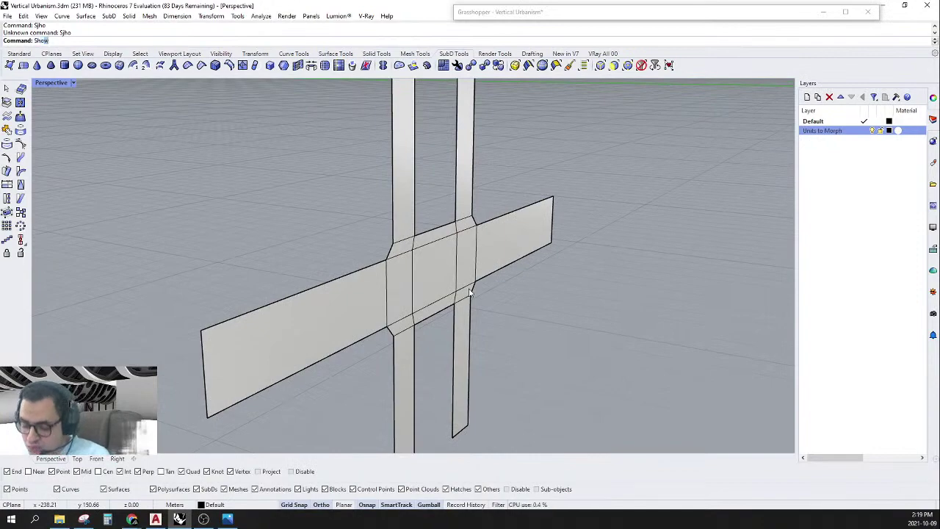
{"action": "type", "text": "Show"}
{"action": "key", "text": "Return"}
Examine how the joined hub face lines up with the neighbouring winged platform in the Perspective, Front and Right views.
{"action": "scroll", "coordinate": [468, 305], "scroll_direction": "up", "scroll_amount": 5}
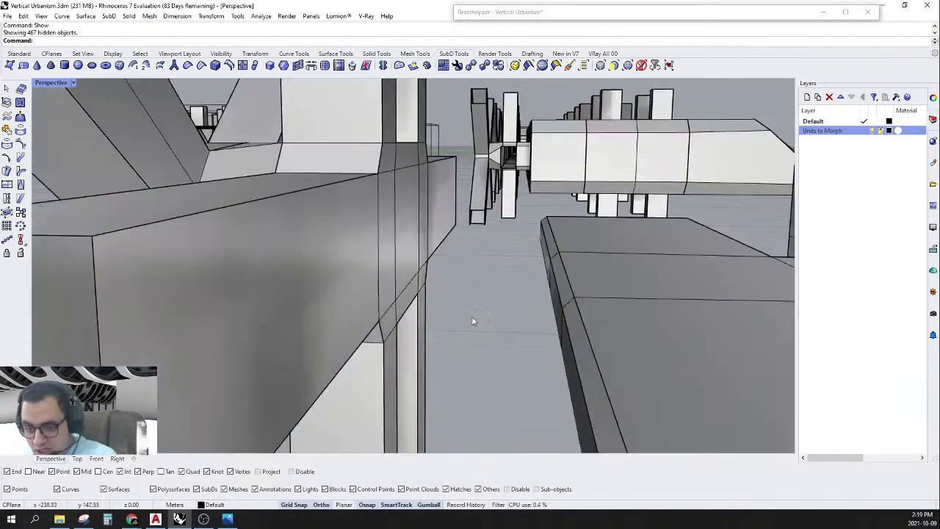
{"action": "scroll", "coordinate": [447, 212], "scroll_direction": "up", "scroll_amount": 3}
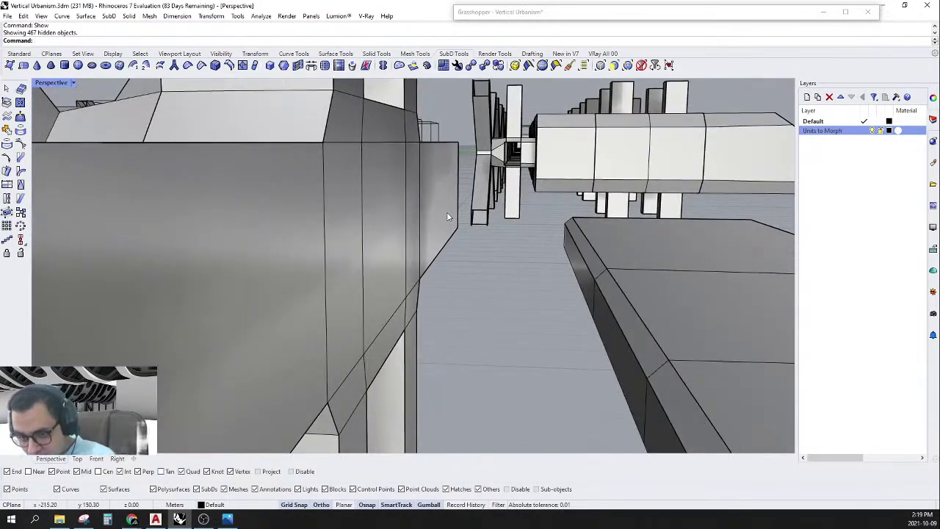
{"action": "right_click_drag", "start_coordinate": [445, 212], "coordinate": [519, 311]}
{"action": "right_click_drag", "start_coordinate": [615, 327], "coordinate": [623, 329]}
{"action": "right_click_drag", "start_coordinate": [409, 315], "coordinate": [408, 325]}
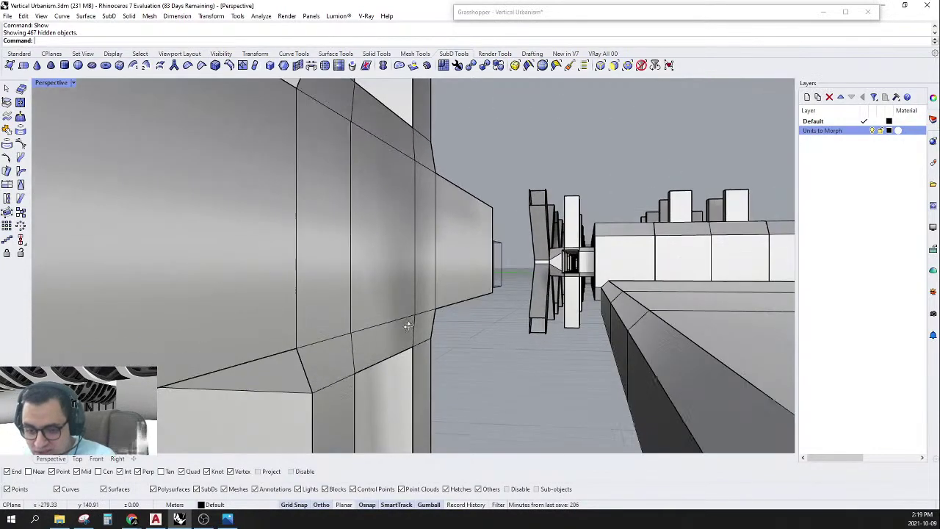
{"action": "right_click_drag", "start_coordinate": [462, 308], "coordinate": [399, 317]}
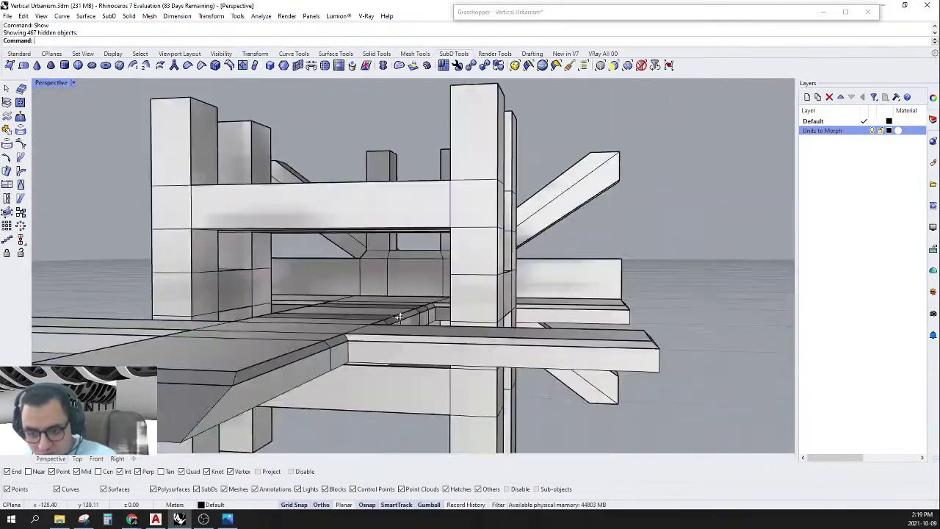
{"action": "scroll", "coordinate": [399, 317], "scroll_direction": "down", "scroll_amount": 6}
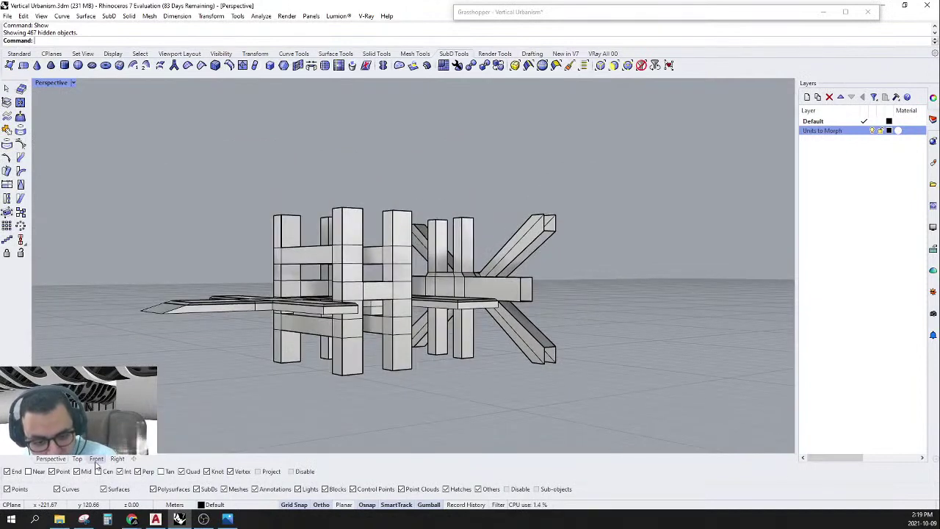
{"action": "left_click", "coordinate": [96, 458]}
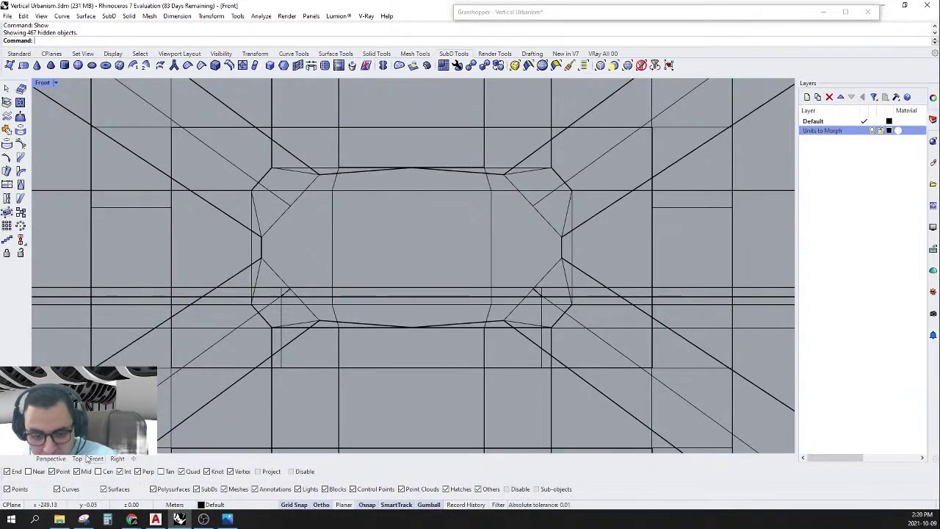
{"action": "left_click", "coordinate": [126, 458]}
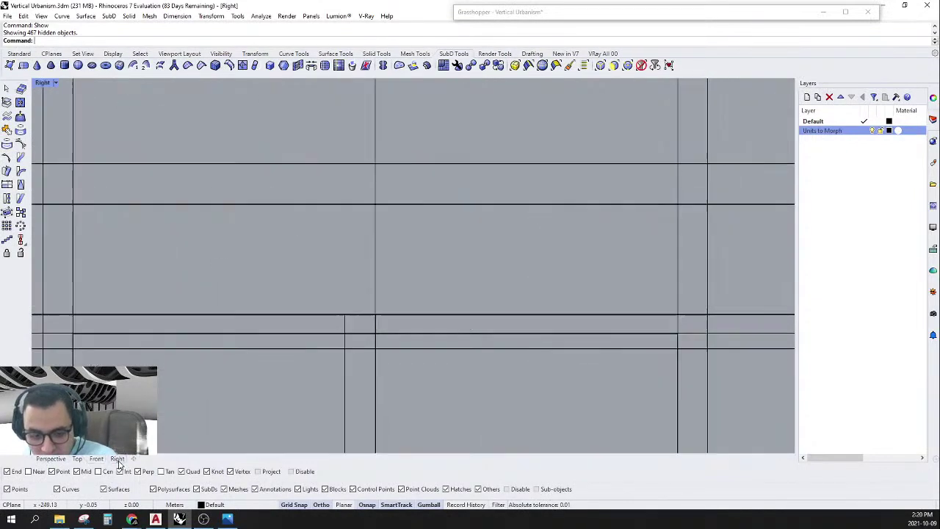
{"action": "scroll", "coordinate": [459, 274], "scroll_direction": "down", "scroll_amount": 6}
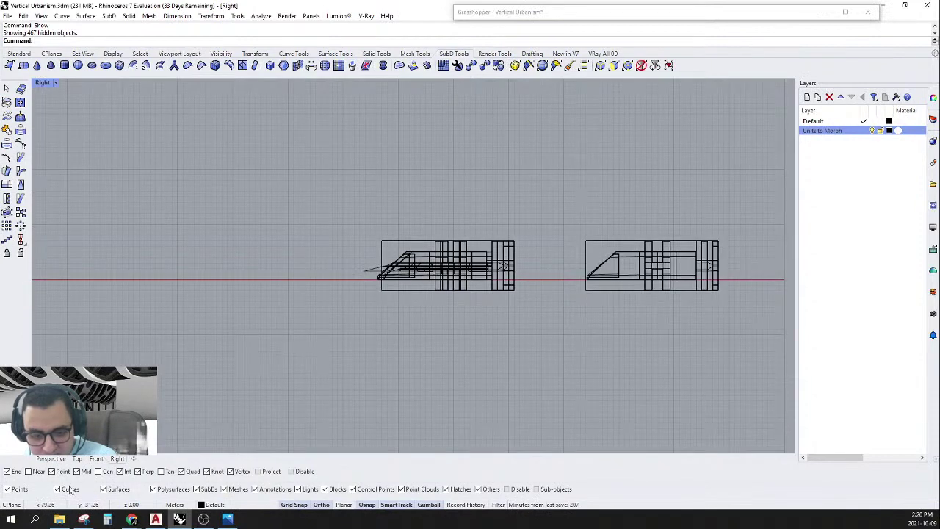
Isolate all SubDs of the separate new unit variation from the Top view.
{"action": "left_click", "coordinate": [77, 458]}
{"action": "scroll", "coordinate": [439, 248], "scroll_direction": "down", "scroll_amount": 4}
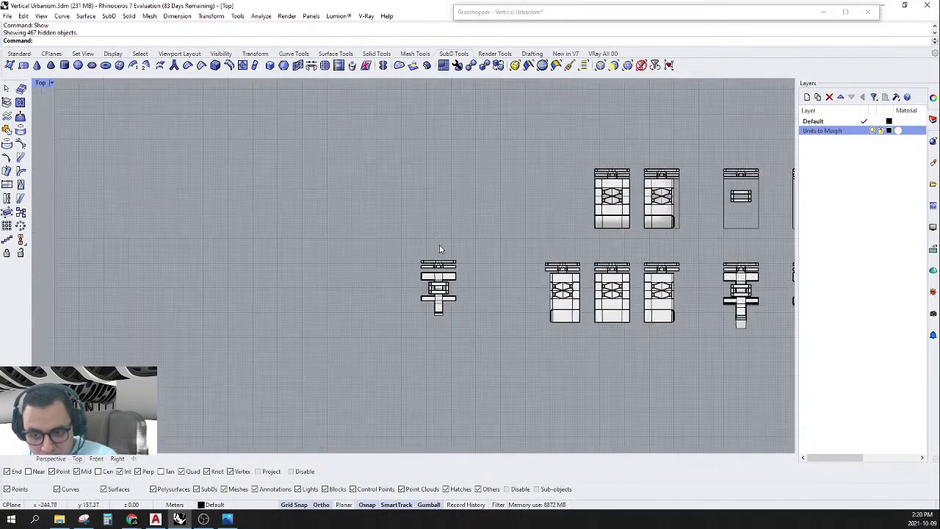
{"action": "left_click_drag", "start_coordinate": [514, 220], "coordinate": [378, 356]}
{"action": "scroll", "coordinate": [440, 299], "scroll_direction": "up", "scroll_amount": 2}
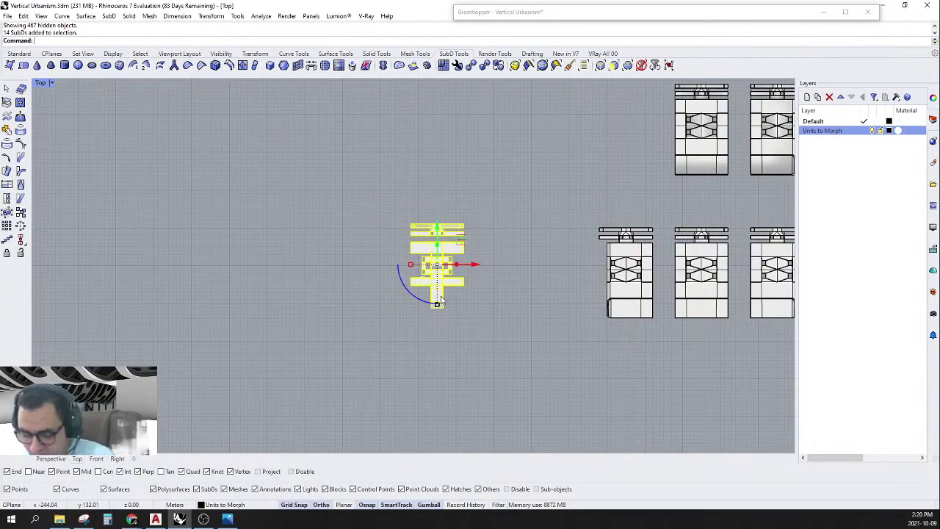
{"action": "key", "text": "Return"}
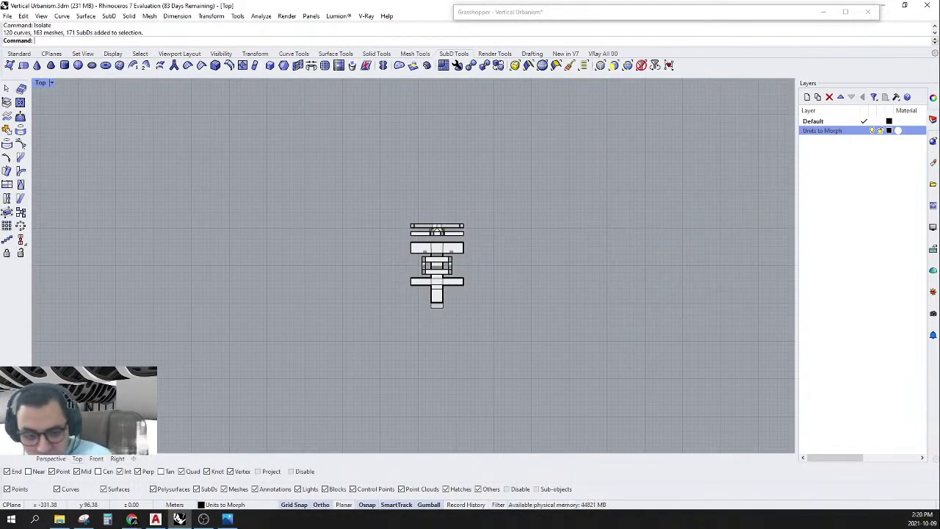
Examine how the winged platform's height lines up with the branching hub in the Perspective and Right views.
{"action": "left_click", "coordinate": [51, 460]}
{"action": "right_click_drag", "start_coordinate": [443, 284], "coordinate": [430, 269]}
{"action": "scroll", "coordinate": [379, 286], "scroll_direction": "up", "scroll_amount": 6}
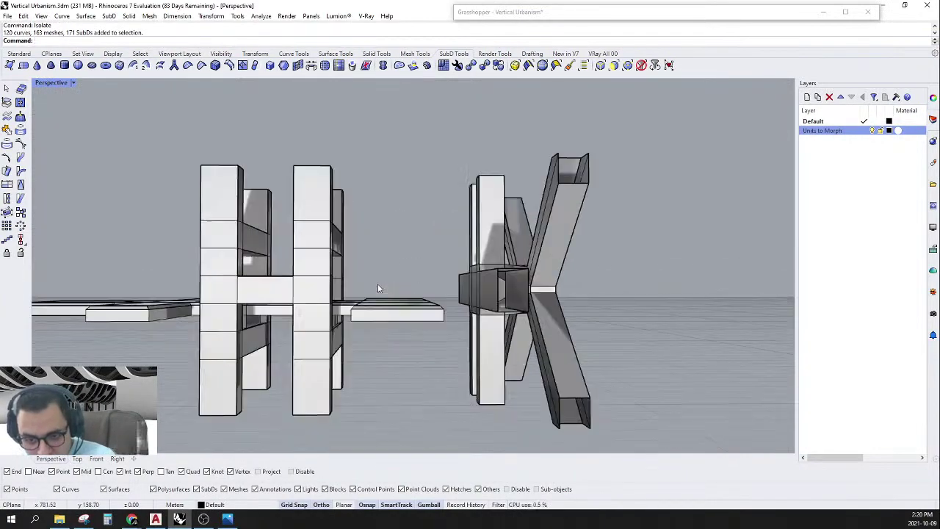
{"action": "right_click_drag", "start_coordinate": [381, 364], "coordinate": [387, 338]}
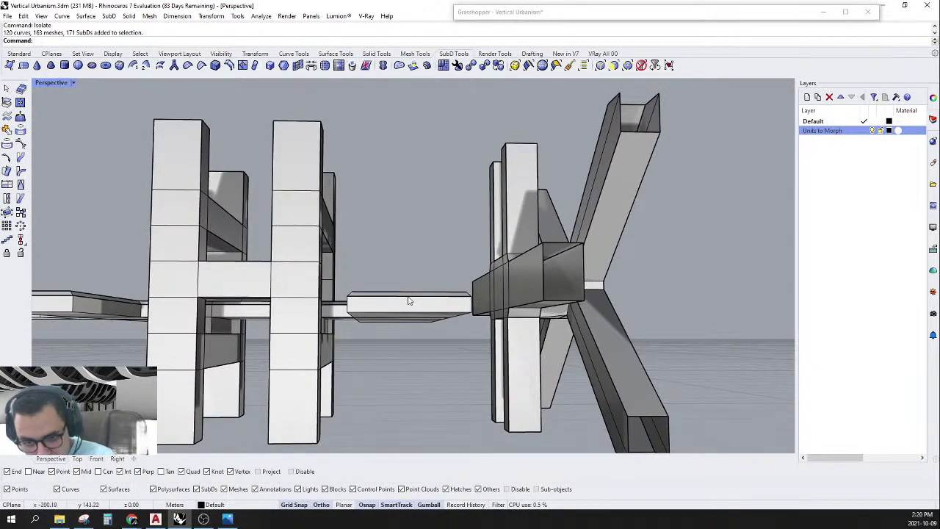
{"action": "left_click", "coordinate": [117, 458]}
{"action": "scroll", "coordinate": [485, 322], "scroll_direction": "up", "scroll_amount": 8}
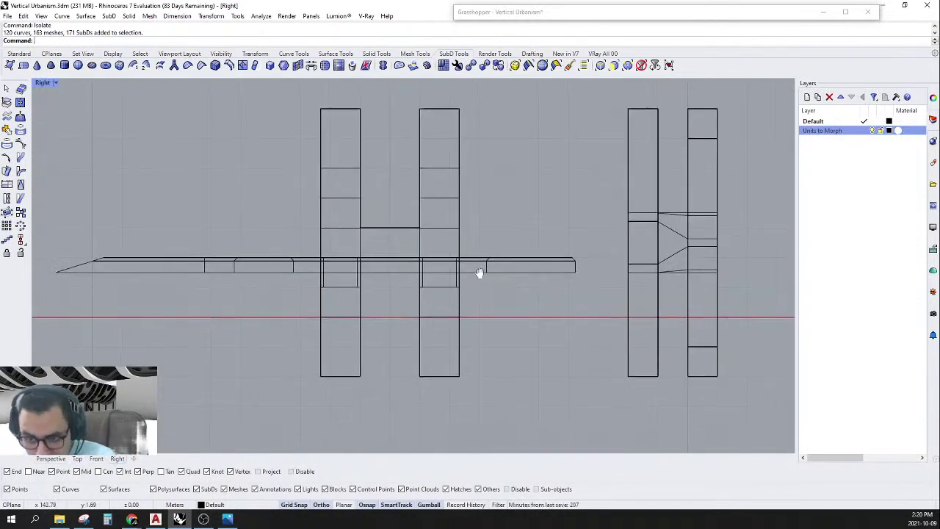
{"action": "right_click_drag", "start_coordinate": [479, 273], "coordinate": [498, 279]}
Select all faces of the horizontal winged platform in the Right view and shift them vertically with the gumball.
{"action": "left_click", "coordinate": [613, 65]}
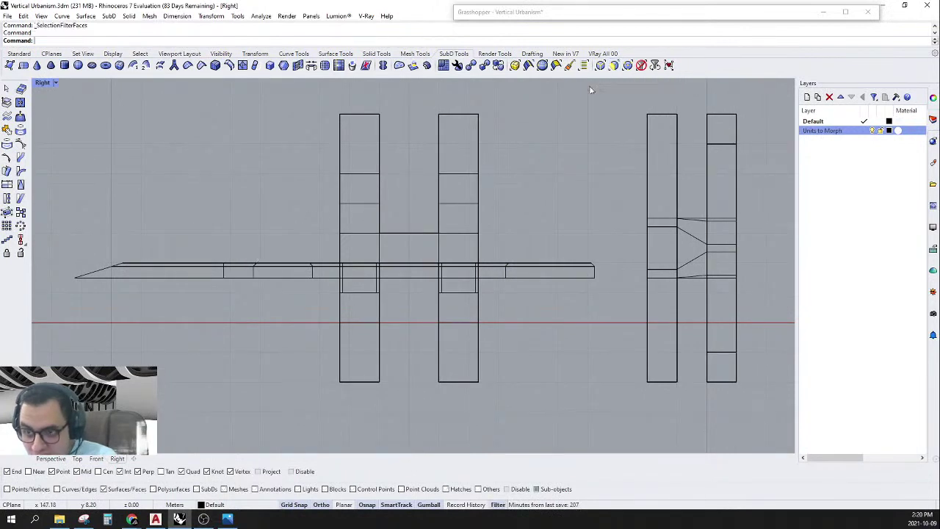
{"action": "left_click_drag", "start_coordinate": [51, 259], "coordinate": [613, 286]}
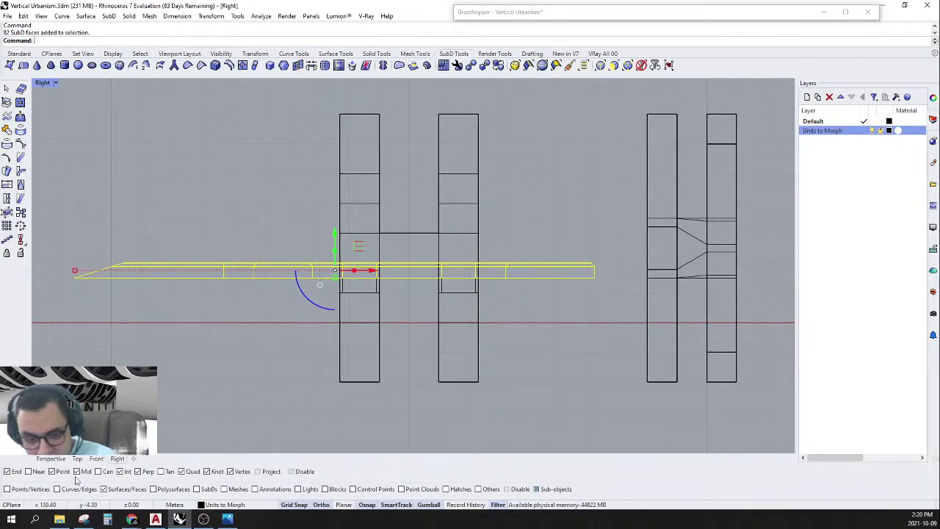
{"action": "left_click", "coordinate": [58, 460]}
{"action": "right_click_drag", "start_coordinate": [361, 349], "coordinate": [438, 359]}
{"action": "left_click", "coordinate": [273, 292]}
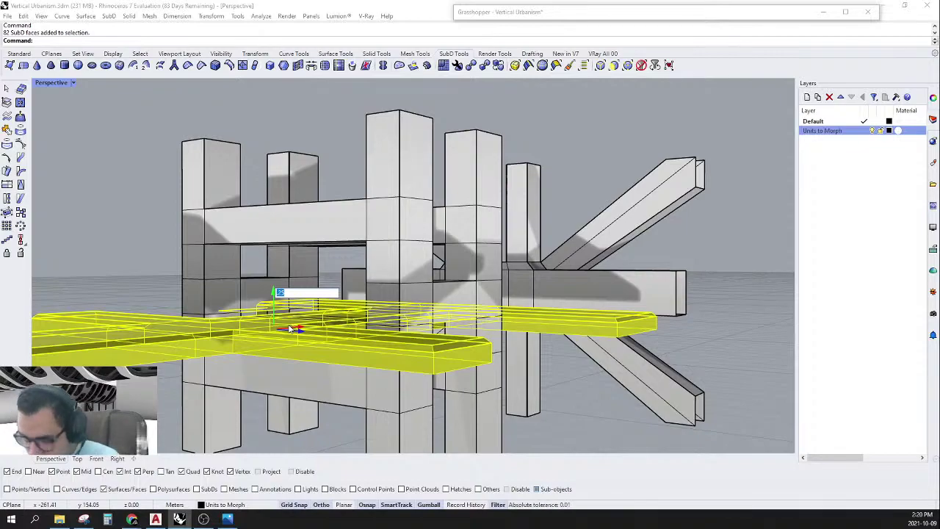
{"action": "key", "text": "Return"}
Check the gap between the shifted platform and the hub in smooth SubD display, and return to flat display.
{"action": "right_click_drag", "start_coordinate": [266, 343], "coordinate": [419, 300]}
{"action": "key", "text": "Escape"}
{"action": "key", "text": "Tab"}
{"action": "scroll", "coordinate": [360, 275], "scroll_direction": "up", "scroll_amount": 6}
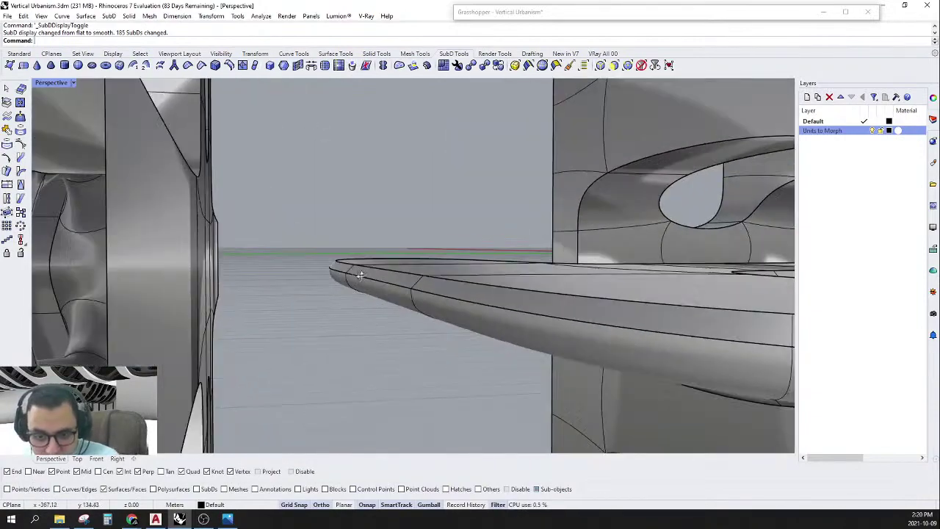
{"action": "right_click_drag", "start_coordinate": [359, 275], "coordinate": [402, 279]}
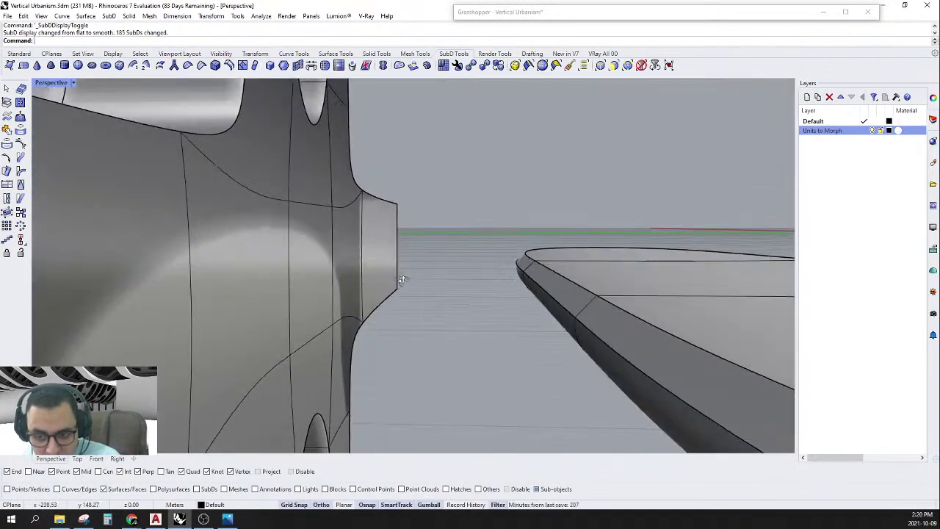
{"action": "right_click_drag", "start_coordinate": [484, 284], "coordinate": [514, 236]}
{"action": "key", "text": "Tab"}
Try to move six faces of the platform wing nearest the hub about 1 m towards the hub, checking the shape in smooth display.
{"action": "left_click_drag", "start_coordinate": [464, 213], "coordinate": [542, 404]}
{"action": "left_click_drag", "start_coordinate": [464, 271], "coordinate": [442, 271]}
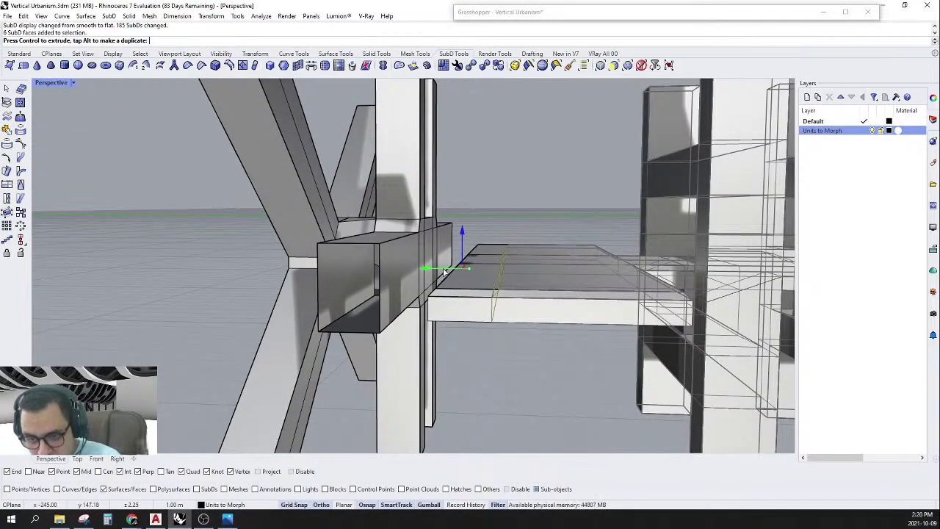
{"action": "scroll", "coordinate": [397, 279], "scroll_direction": "up", "scroll_amount": 6}
{"action": "right_click_drag", "start_coordinate": [507, 252], "coordinate": [568, 374]}
{"action": "key", "text": "Tab"}
{"action": "scroll", "coordinate": [530, 246], "scroll_direction": "down", "scroll_amount": 6}
{"action": "left_click", "coordinate": [568, 375]}
{"action": "scroll", "coordinate": [566, 309], "scroll_direction": "down", "scroll_amount": 5}
{"action": "right_click_drag", "start_coordinate": [565, 308], "coordinate": [474, 232]}
{"action": "key", "text": "ctrl+z"}
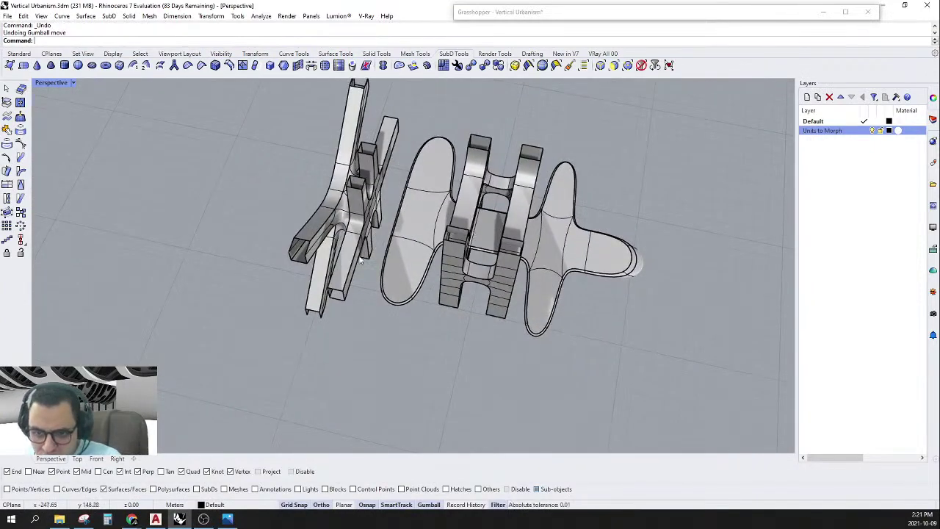
Try to shift the faces of the platform's far cross wing away from the frame, checking the shape in smooth display.
{"action": "right_click_drag", "start_coordinate": [360, 260], "coordinate": [465, 209]}
{"action": "scroll", "coordinate": [466, 209], "scroll_direction": "up", "scroll_amount": 6}
{"action": "scroll", "coordinate": [470, 208], "scroll_direction": "down", "scroll_amount": 8}
{"action": "scroll", "coordinate": [575, 200], "scroll_direction": "up", "scroll_amount": 5}
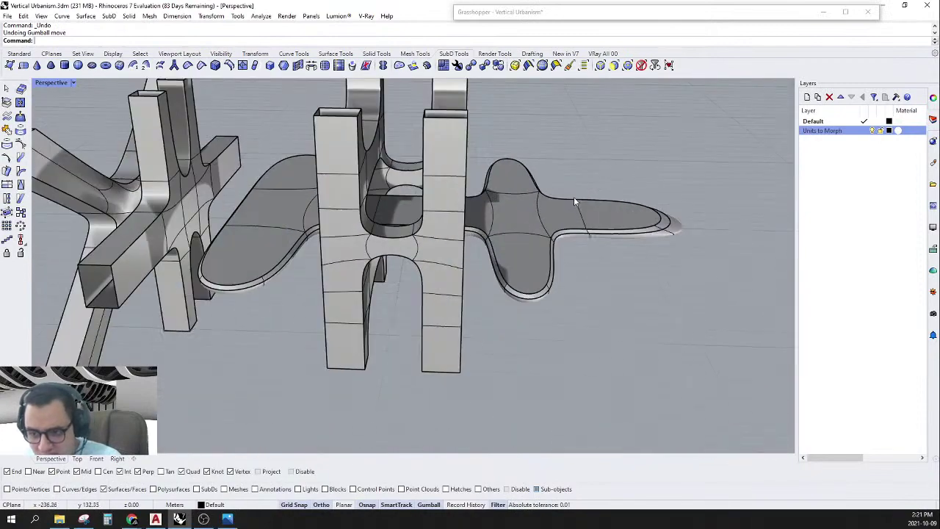
{"action": "scroll", "coordinate": [575, 200], "scroll_direction": "down", "scroll_amount": 4}
{"action": "key", "text": "Tab"}
{"action": "right_click_drag", "start_coordinate": [569, 186], "coordinate": [527, 198]}
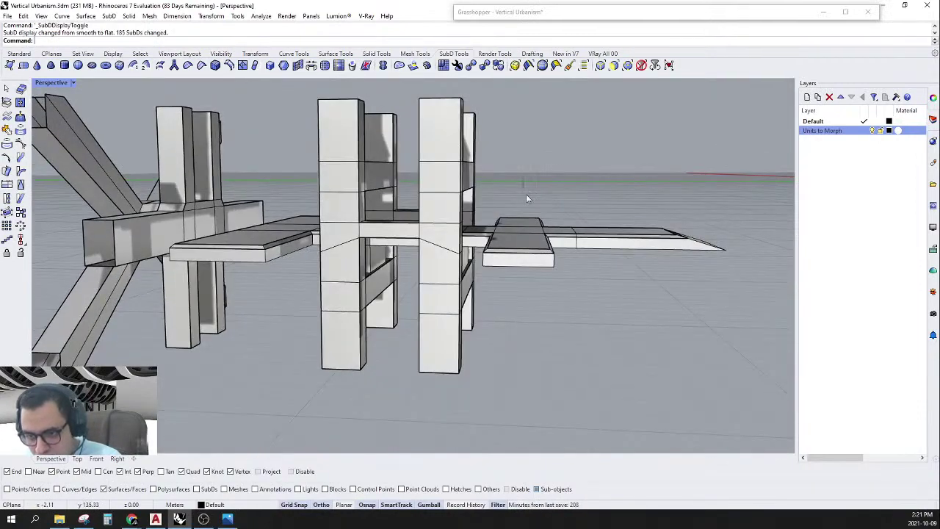
{"action": "left_click_drag", "start_coordinate": [527, 198], "coordinate": [625, 334]}
{"action": "left_click_drag", "start_coordinate": [521, 238], "coordinate": [535, 236]}
{"action": "left_click", "coordinate": [668, 296]}
{"action": "right_click_drag", "start_coordinate": [668, 296], "coordinate": [604, 349]}
{"action": "key", "text": "Tab"}
{"action": "key", "text": "ctrl+z"}
Examine the gap between the hub's facing side and the platform's rim in smooth and flat SubD display.
{"action": "scroll", "coordinate": [630, 329], "scroll_direction": "down", "scroll_amount": 7}
{"action": "scroll", "coordinate": [423, 275], "scroll_direction": "up", "scroll_amount": 6}
{"action": "right_click_drag", "start_coordinate": [423, 276], "coordinate": [450, 237]}
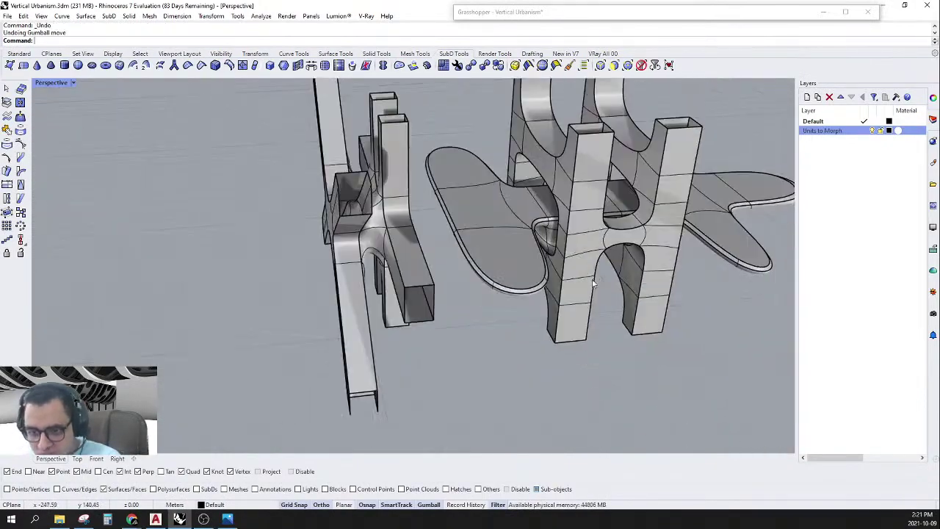
{"action": "scroll", "coordinate": [442, 236], "scroll_direction": "up", "scroll_amount": 6}
{"action": "right_click_drag", "start_coordinate": [415, 316], "coordinate": [380, 256]}
{"action": "scroll", "coordinate": [380, 256], "scroll_direction": "down", "scroll_amount": 4}
{"action": "scroll", "coordinate": [364, 396], "scroll_direction": "up", "scroll_amount": 3}
{"action": "scroll", "coordinate": [518, 200], "scroll_direction": "down", "scroll_amount": 5}
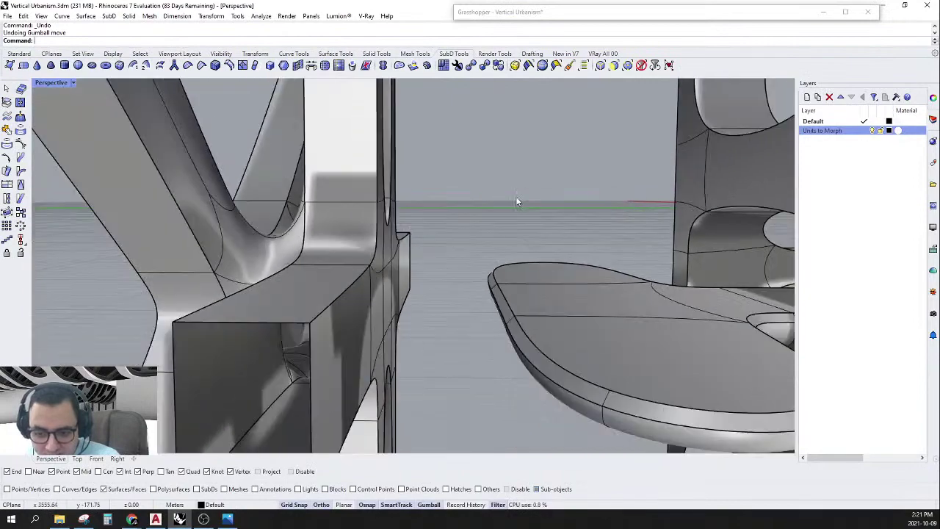
{"action": "scroll", "coordinate": [454, 309], "scroll_direction": "up", "scroll_amount": 5}
{"action": "mouse_move", "coordinate": [454, 309]}
{"action": "right_mouse_down"}
{"action": "mouse_move", "coordinate": [486, 287]}
{"action": "mouse_move", "coordinate": [494, 323]}
{"action": "mouse_move", "coordinate": [454, 318]}
{"action": "right_mouse_up"}
{"action": "key", "text": "Tab"}
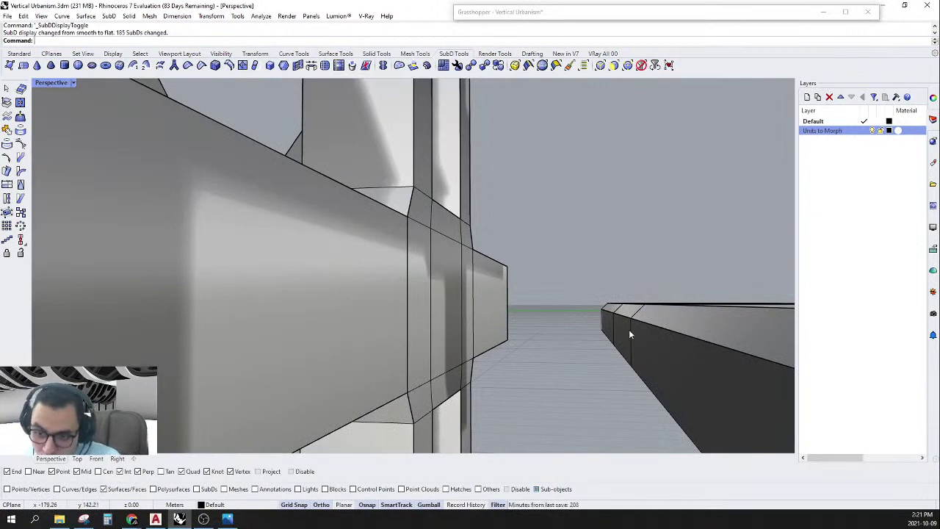
{"action": "right_click_drag", "start_coordinate": [629, 334], "coordinate": [534, 369]}
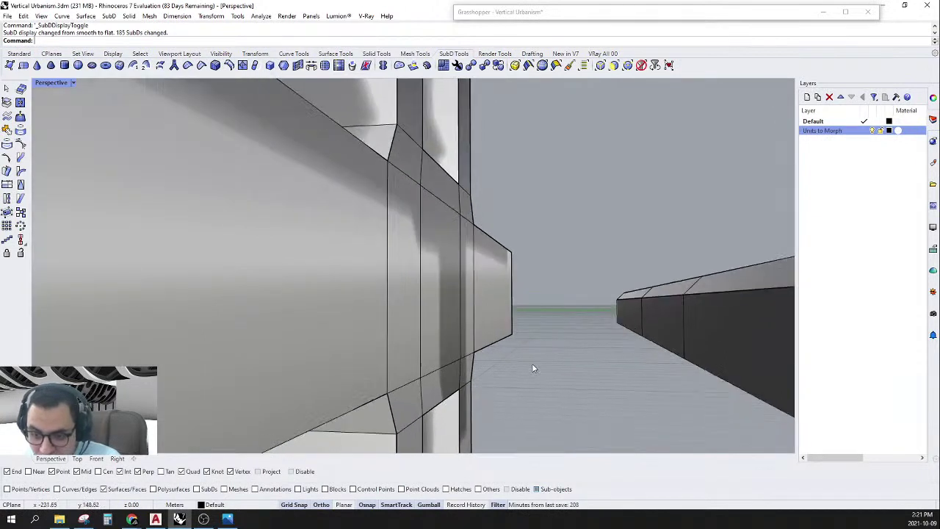
Restrict selection to edges and insert a horizontal edge midway between the two vertical edges on the hub's facing side.
{"action": "left_click", "coordinate": [599, 67]}
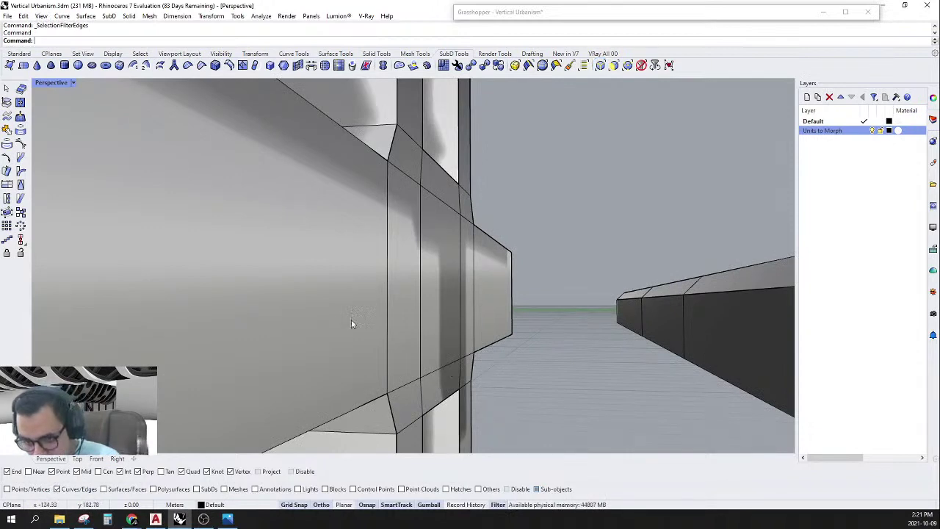
{"action": "scroll", "coordinate": [397, 309], "scroll_direction": "down", "scroll_amount": 4}
{"action": "right_click_drag", "start_coordinate": [415, 313], "coordinate": [411, 273]}
{"action": "scroll", "coordinate": [411, 273], "scroll_direction": "up", "scroll_amount": 4}
{"action": "right_click_drag", "start_coordinate": [447, 315], "coordinate": [434, 312]}
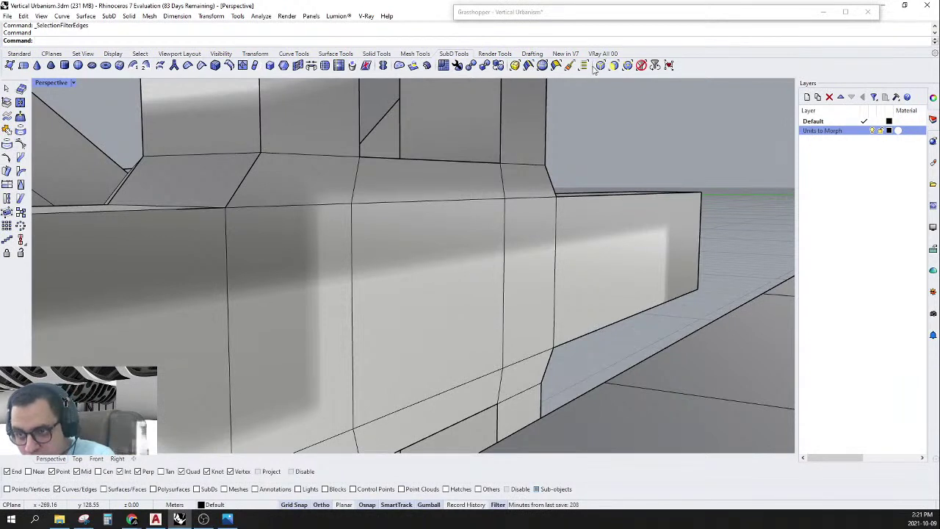
{"action": "left_click", "coordinate": [503, 314]}
{"action": "left_click", "coordinate": [352, 334], "text": "shift"}
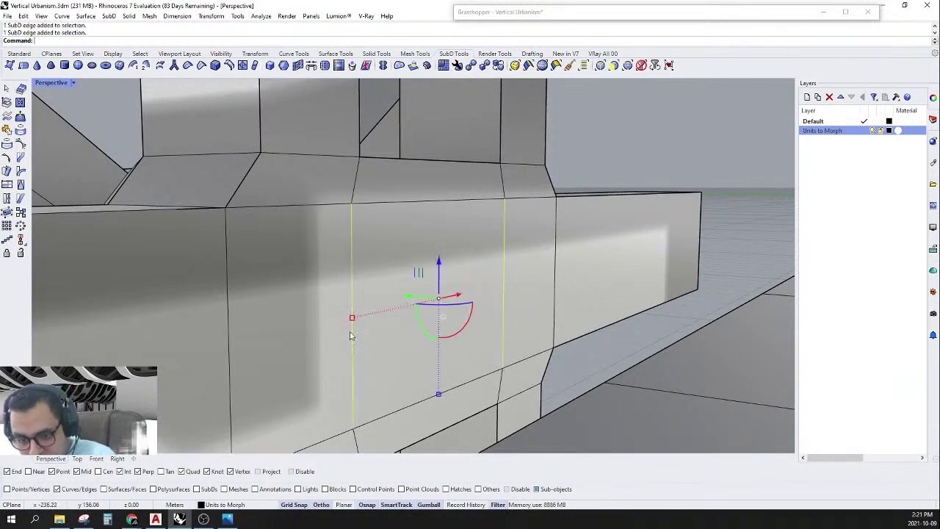
{"action": "left_click", "coordinate": [229, 66]}
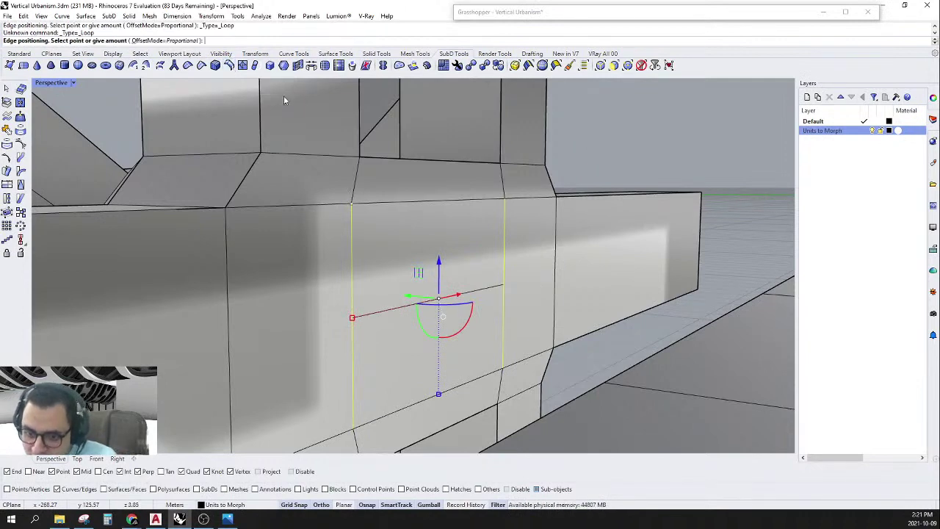
{"action": "left_click", "coordinate": [353, 317]}
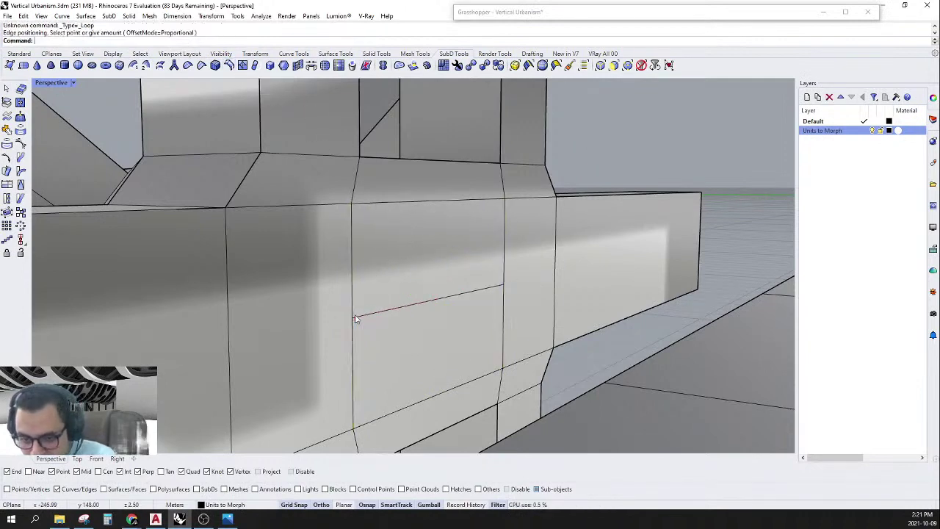
Select the platform's upper rim edge and the hub's inserted edge, and try to relocate the gumball to the rim edge's end vertex.
{"action": "right_click_drag", "start_coordinate": [357, 321], "coordinate": [589, 286]}
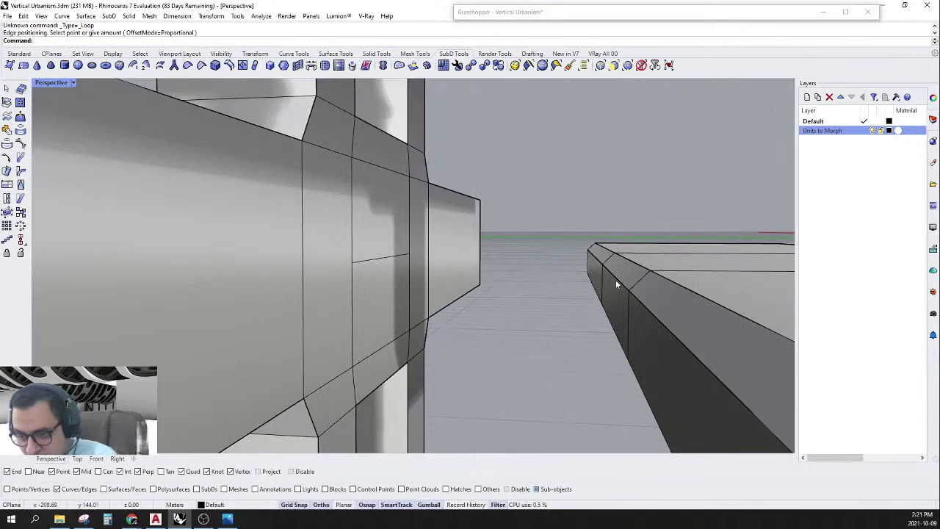
{"action": "left_click", "coordinate": [616, 280]}
{"action": "left_click", "coordinate": [377, 259], "text": "shift"}
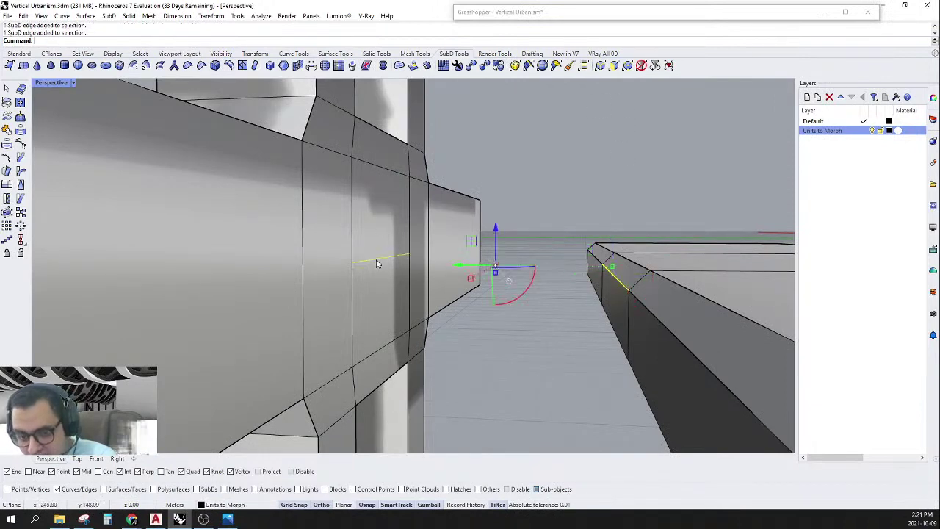
{"action": "type", "text": "G"}
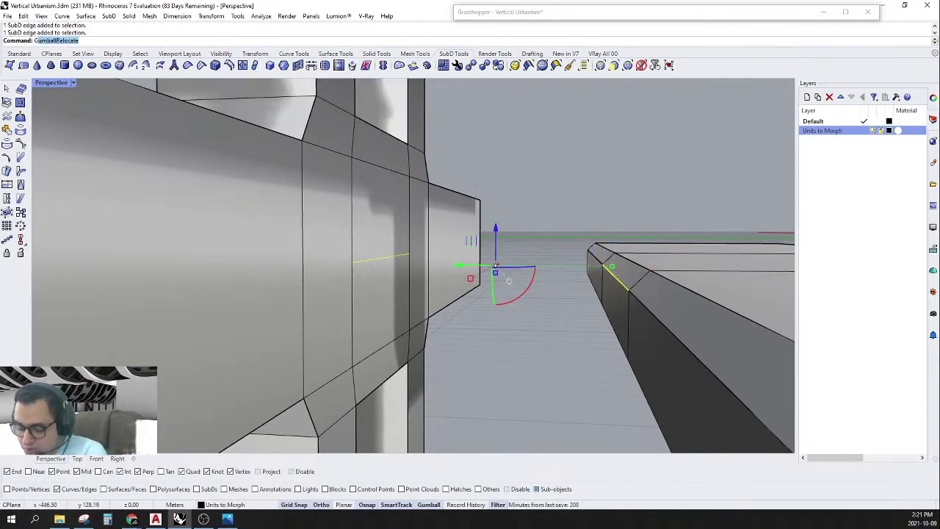
{"action": "type", "text": "um"}
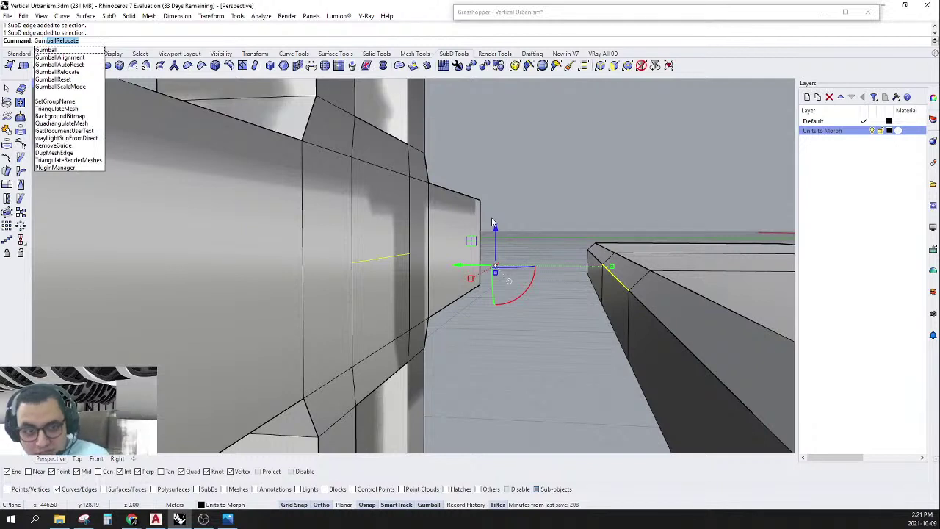
{"action": "key", "text": "Return"}
{"action": "left_click", "coordinate": [628, 291]}
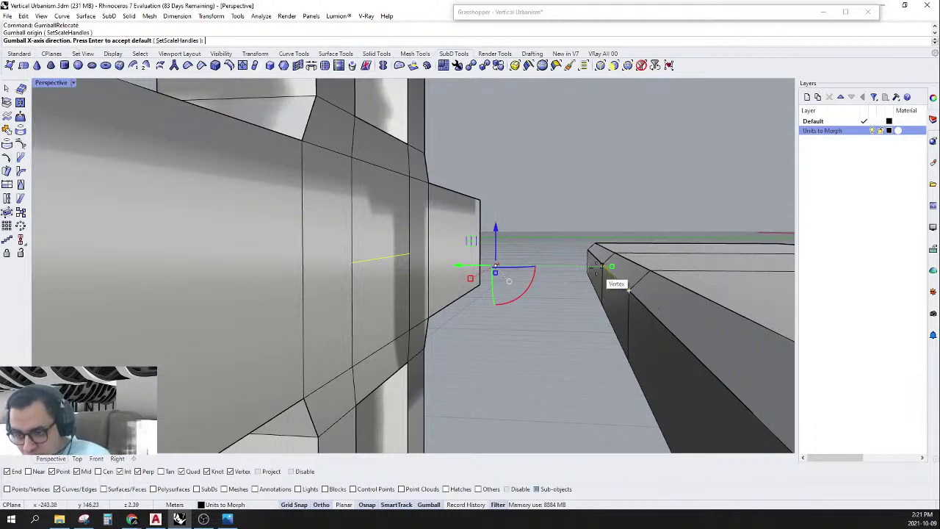
{"action": "left_click", "coordinate": [602, 264]}
{"action": "key", "text": "Return"}
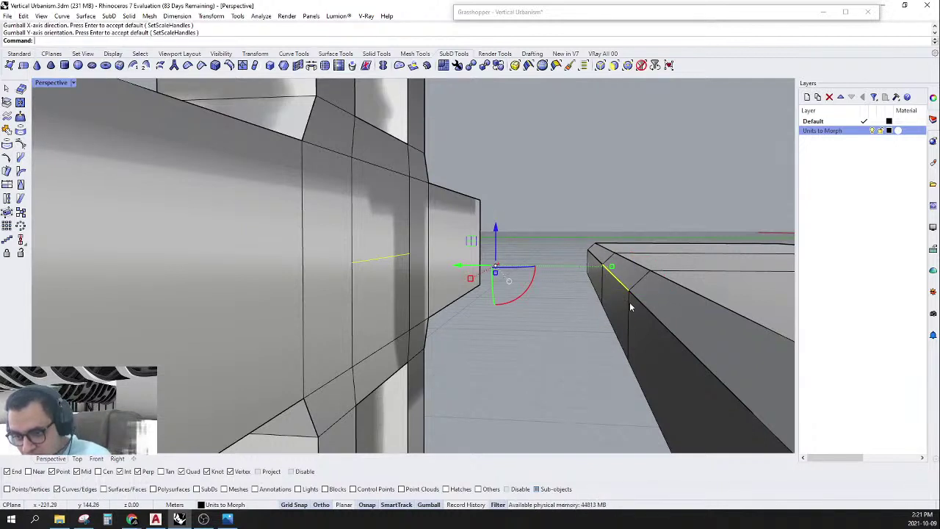
Relocate the gumball to the platform rim edge's end vertex and flatten both selected edges vertically to that height.
{"action": "right_click_drag", "start_coordinate": [629, 303], "coordinate": [604, 271]}
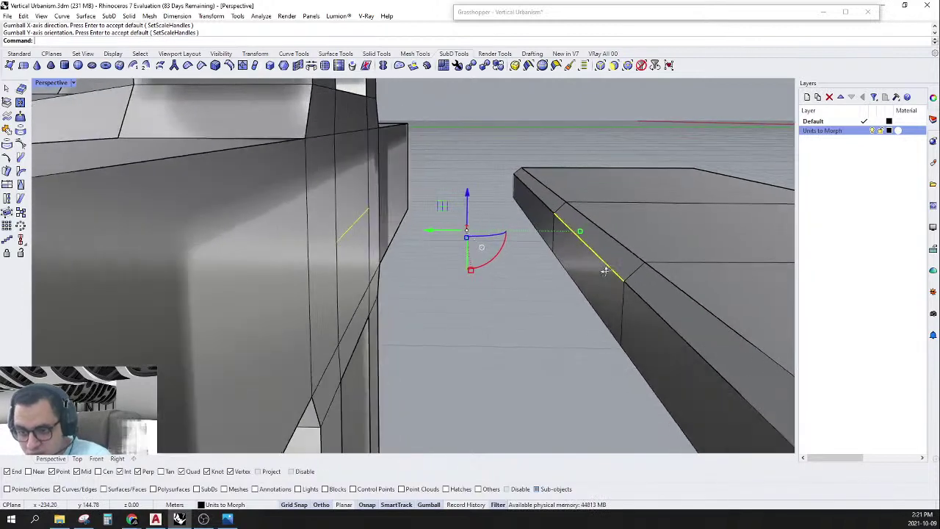
{"action": "type", "text": "GumballRelocate"}
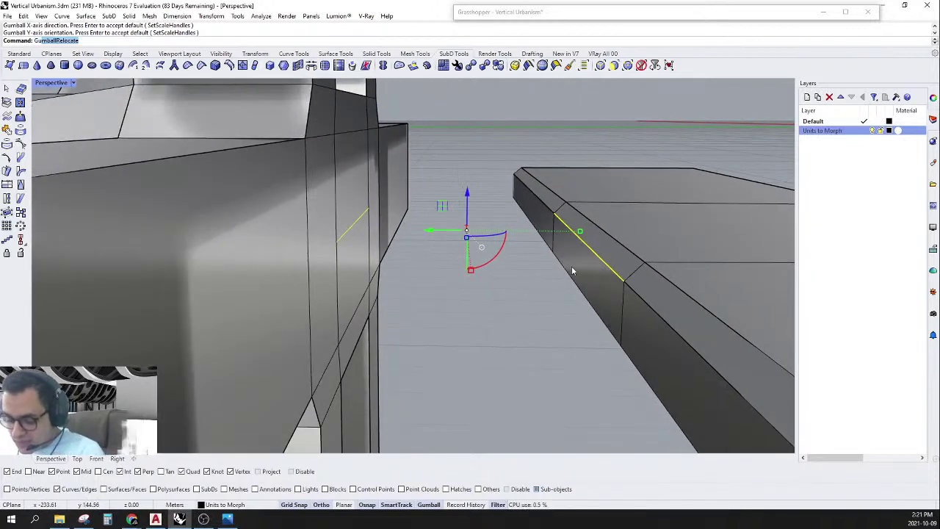
{"action": "key", "text": "Return"}
{"action": "left_click", "coordinate": [623, 282]}
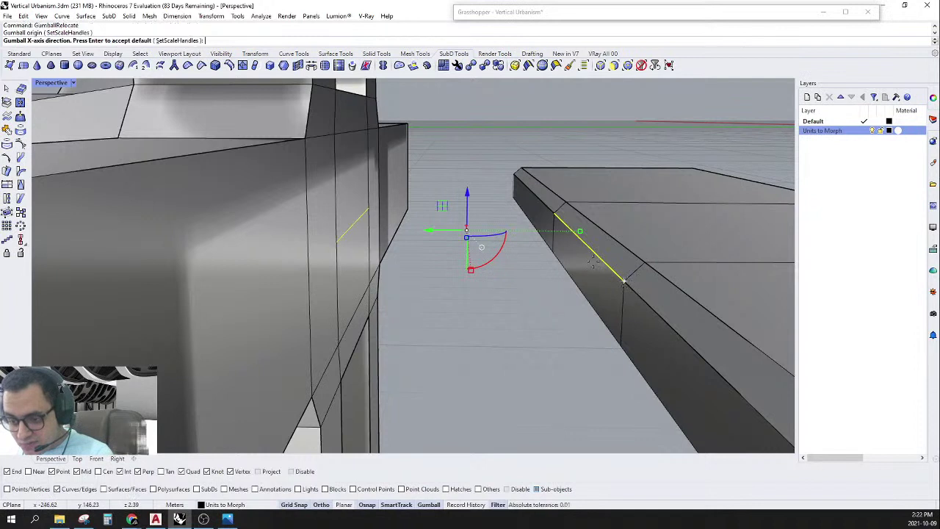
{"action": "left_click", "coordinate": [578, 230]}
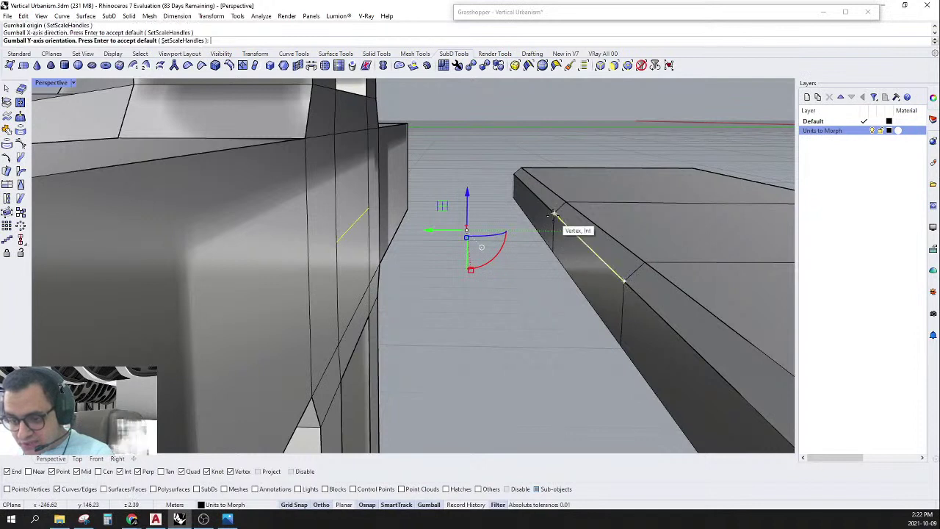
{"action": "left_click", "coordinate": [426, 291]}
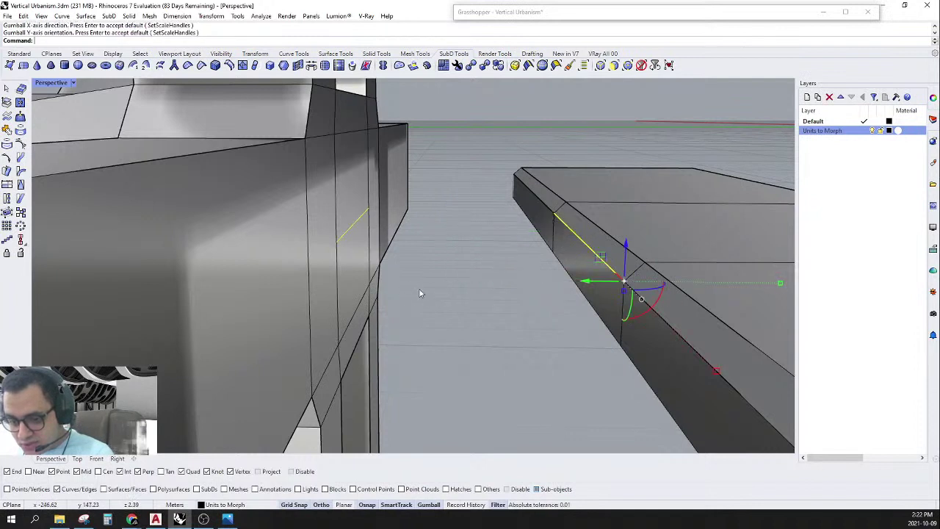
{"action": "left_click", "coordinate": [623, 293]}
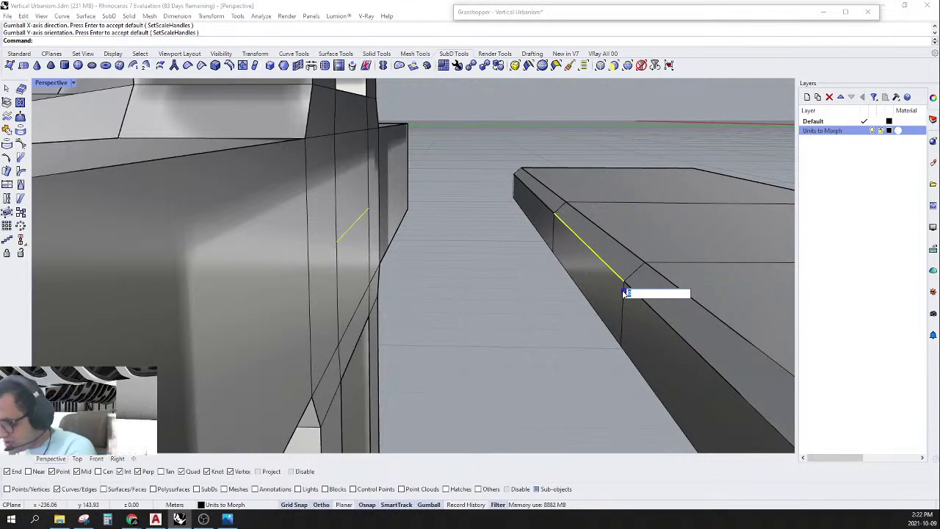
{"action": "key", "text": "Escape"}
{"action": "key", "text": "Escape"}
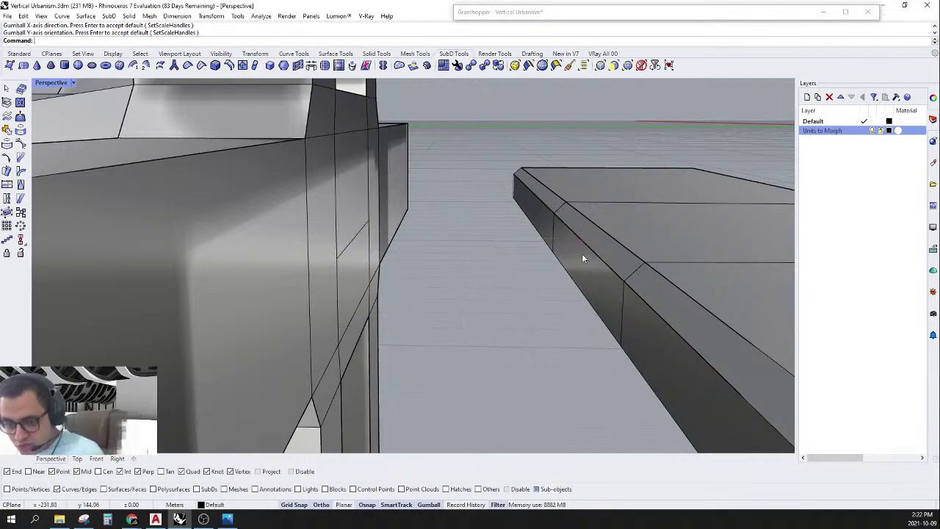
{"action": "mouse_move", "coordinate": [582, 254]}
{"action": "right_mouse_down"}
{"action": "mouse_move", "coordinate": [573, 246]}
{"action": "mouse_move", "coordinate": [588, 237]}
{"action": "right_mouse_up"}
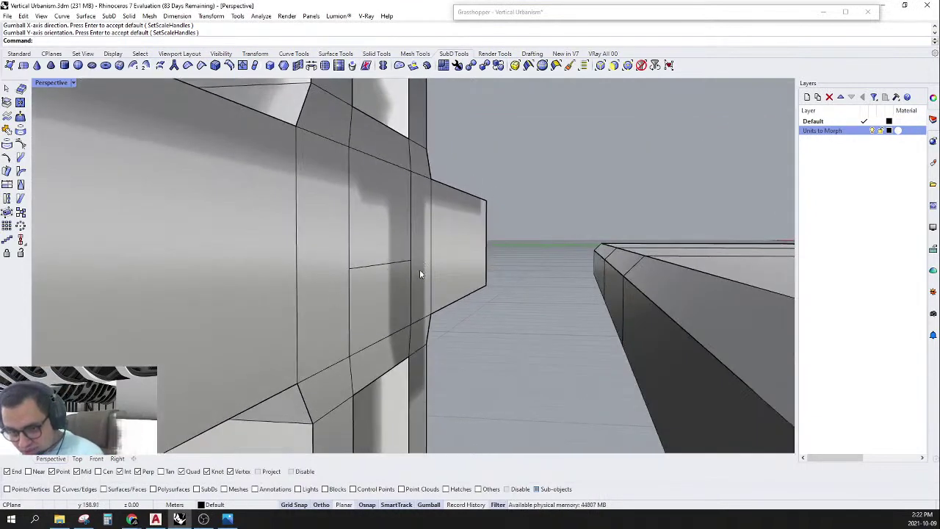
Insert a second horizontal edge midway between the two vertical edges below the existing inserted edge on the hub's facing side.
{"action": "right_click_drag", "start_coordinate": [419, 274], "coordinate": [637, 292]}
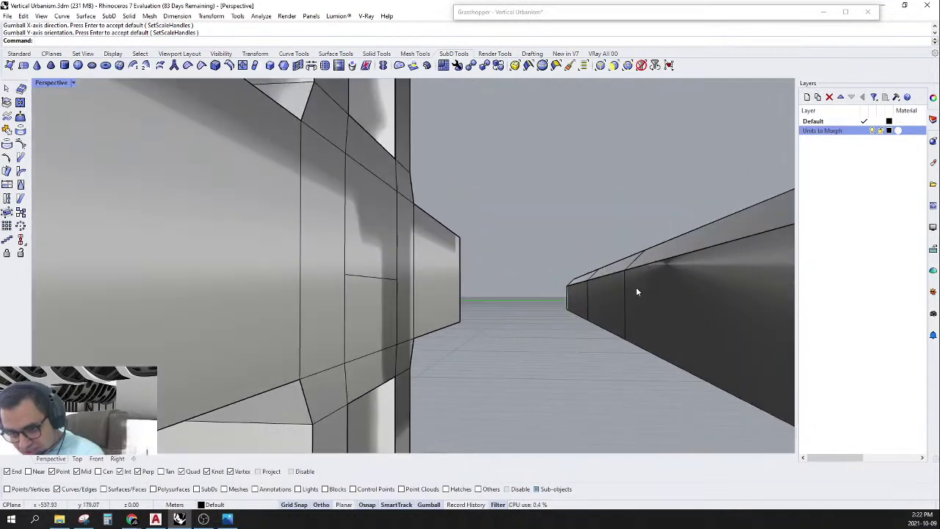
{"action": "right_click_drag", "start_coordinate": [599, 320], "coordinate": [311, 336]}
{"action": "left_click", "coordinate": [404, 312]}
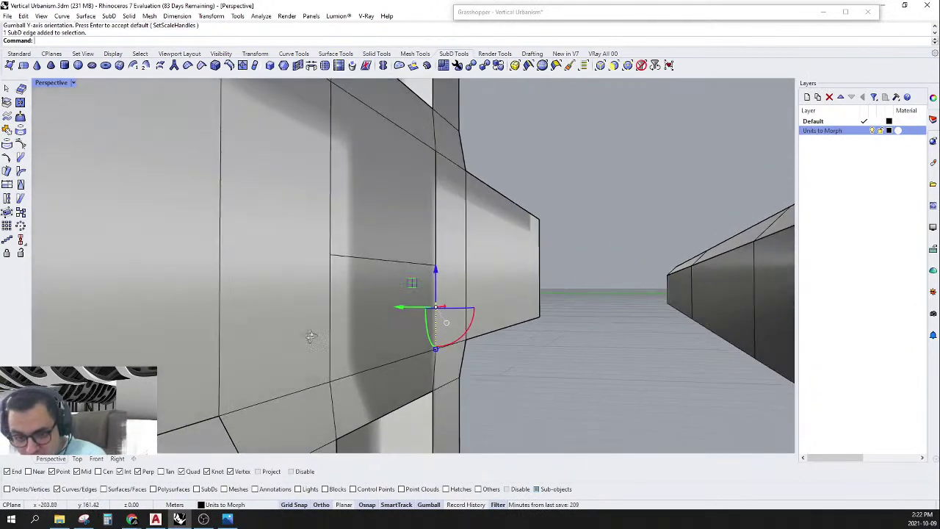
{"action": "left_click", "coordinate": [330, 329], "text": "shift"}
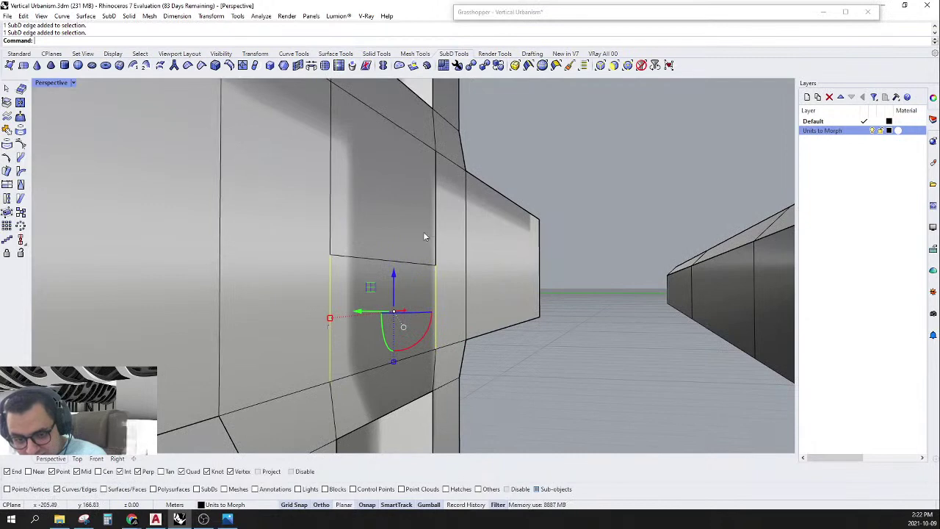
{"action": "left_click", "coordinate": [230, 66]}
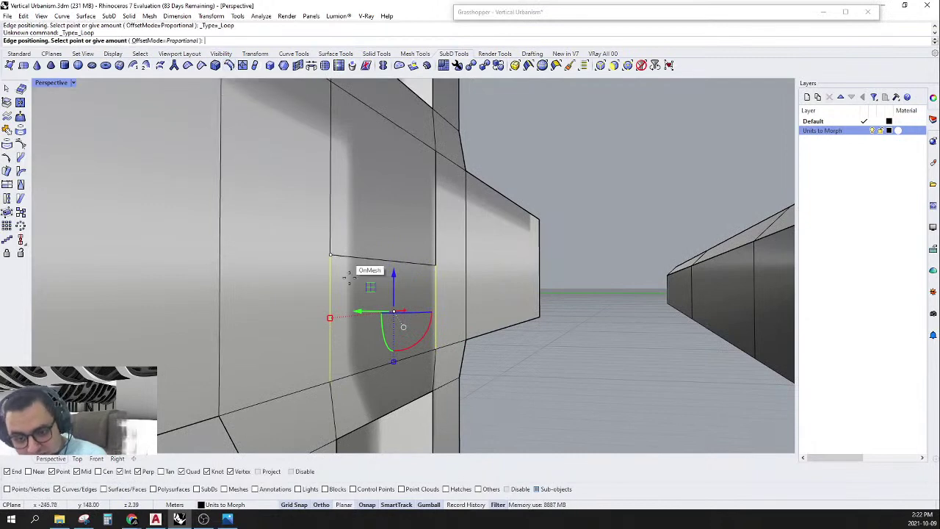
{"action": "left_click", "coordinate": [330, 317]}
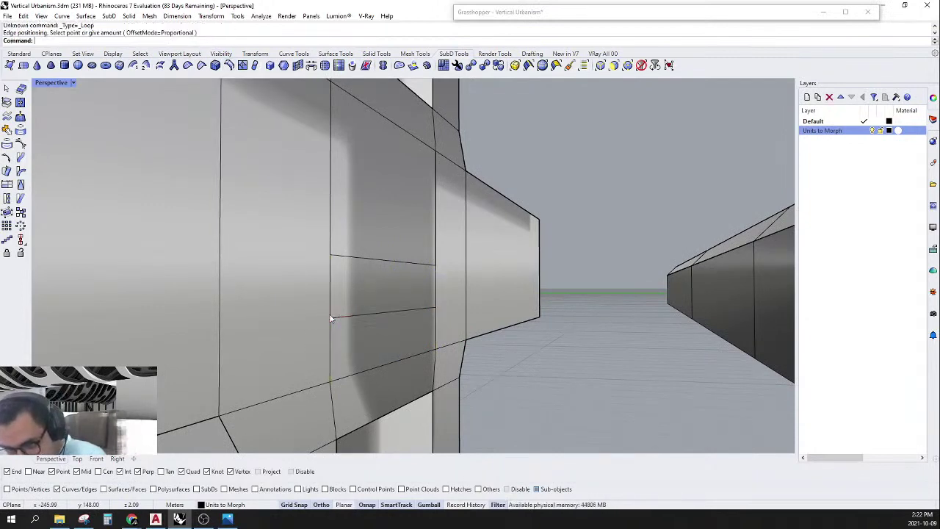
Select the platform's lower rim edge and the hub's lower inserted edge, and relocate the gumball to the rim edge's end vertex.
{"action": "right_click_drag", "start_coordinate": [329, 314], "coordinate": [531, 295]}
{"action": "scroll", "coordinate": [536, 301], "scroll_direction": "up", "scroll_amount": 6}
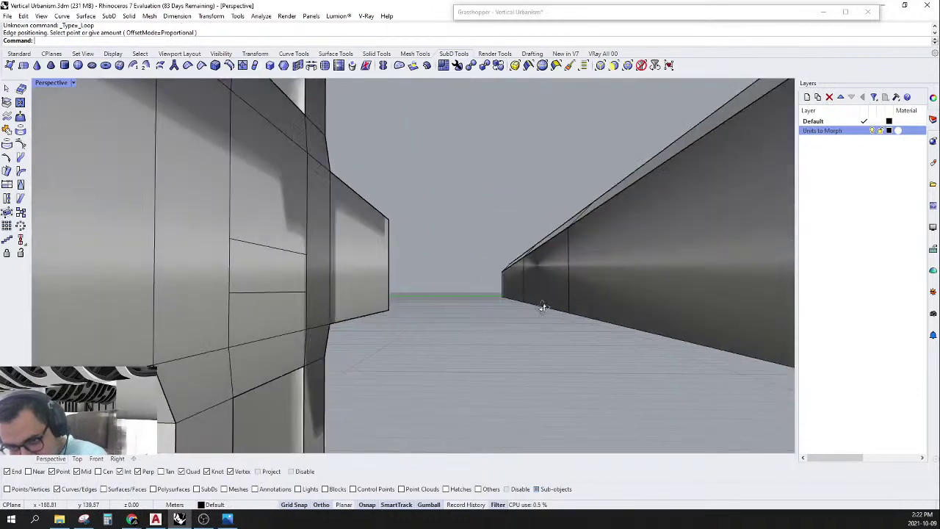
{"action": "left_click", "coordinate": [558, 322]}
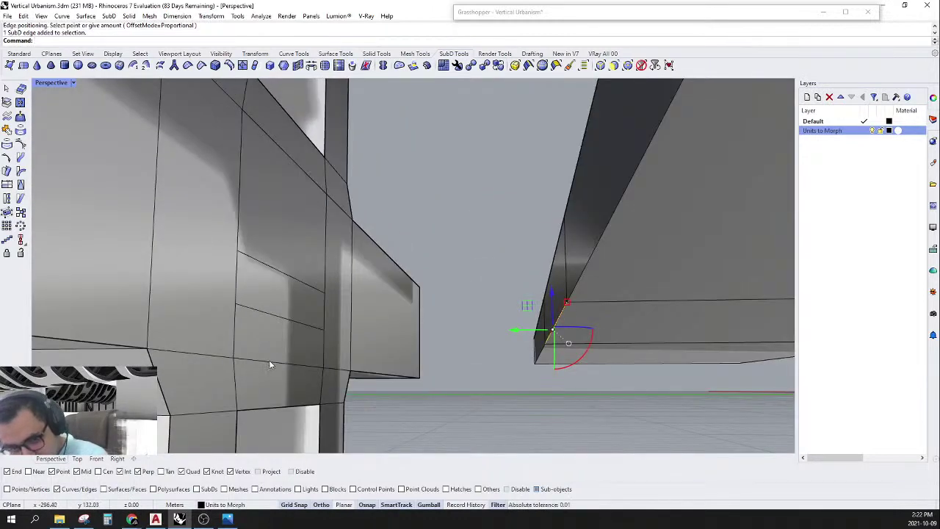
{"action": "left_click", "coordinate": [280, 316], "text": "shift"}
{"action": "right_click_drag", "start_coordinate": [448, 293], "coordinate": [455, 299]}
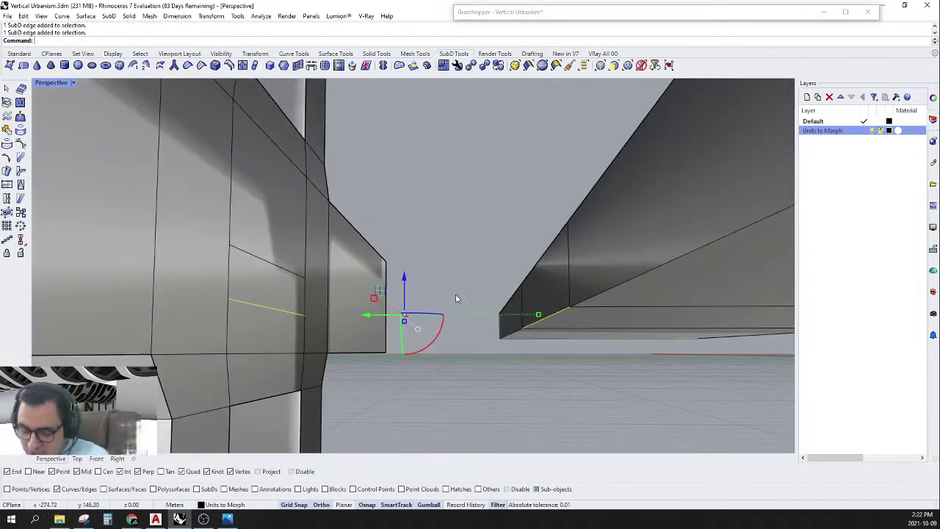
{"action": "key", "text": "ctrl"}
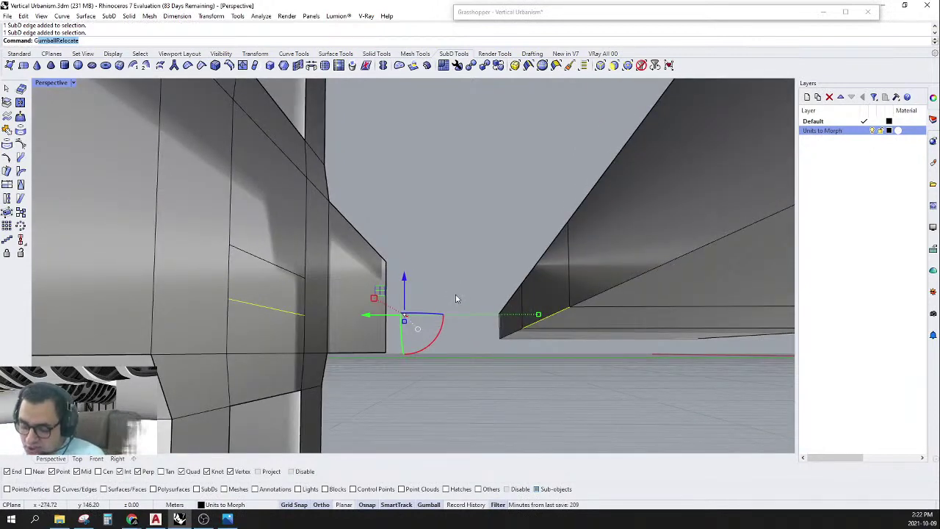
{"action": "key", "text": "Return"}
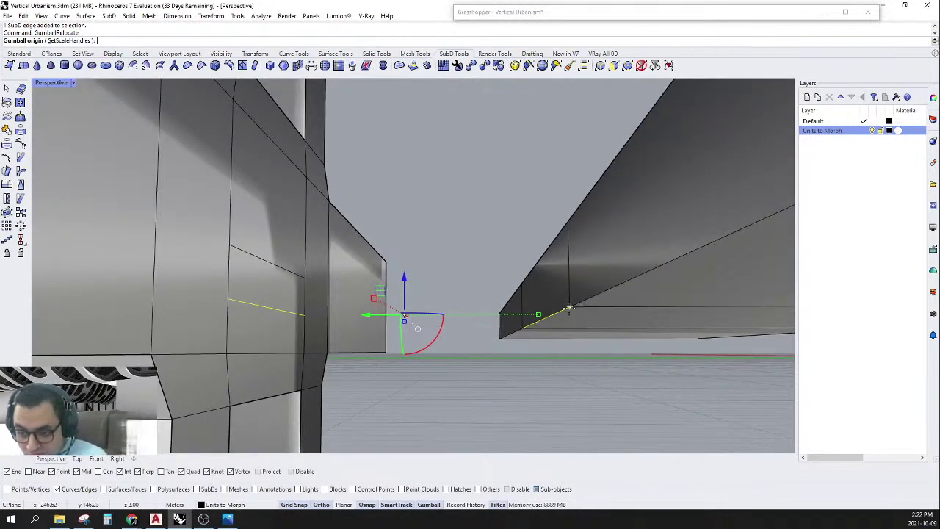
{"action": "left_click", "coordinate": [569, 306]}
{"action": "left_click", "coordinate": [514, 334]}
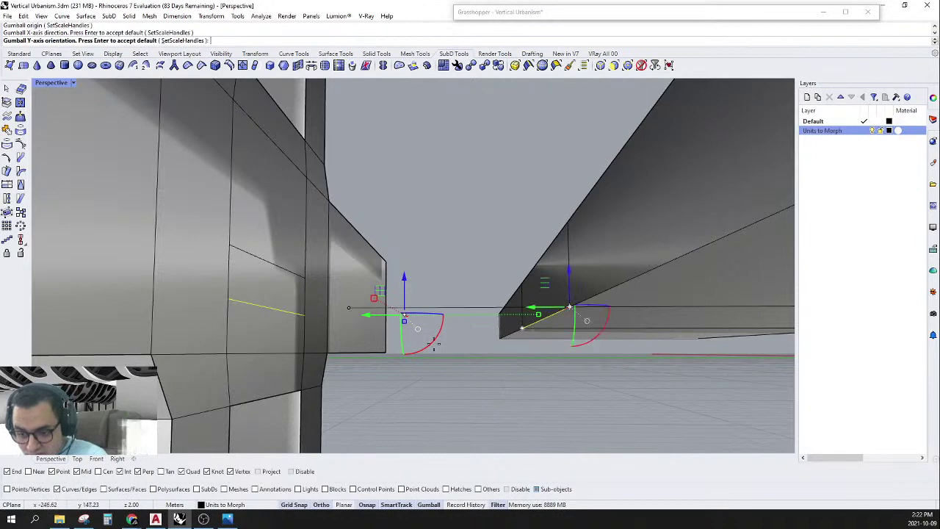
{"action": "key", "text": "Return"}
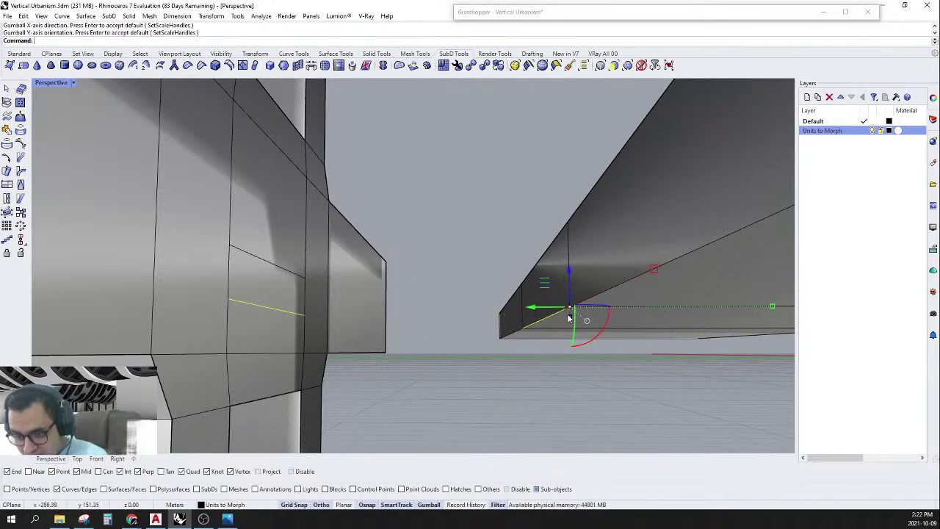
Flatten the two selected lower edges to the same height with a vertical scale of 0, and clear the selection.
{"action": "left_click", "coordinate": [567, 314]}
{"action": "type", "text": "0"}
{"action": "key", "text": "Return"}
{"action": "key", "text": "Escape"}
Examine how the faces on the hub's facing side line up with the platform's rim and bevel faces.
{"action": "right_click_drag", "start_coordinate": [566, 313], "coordinate": [517, 346]}
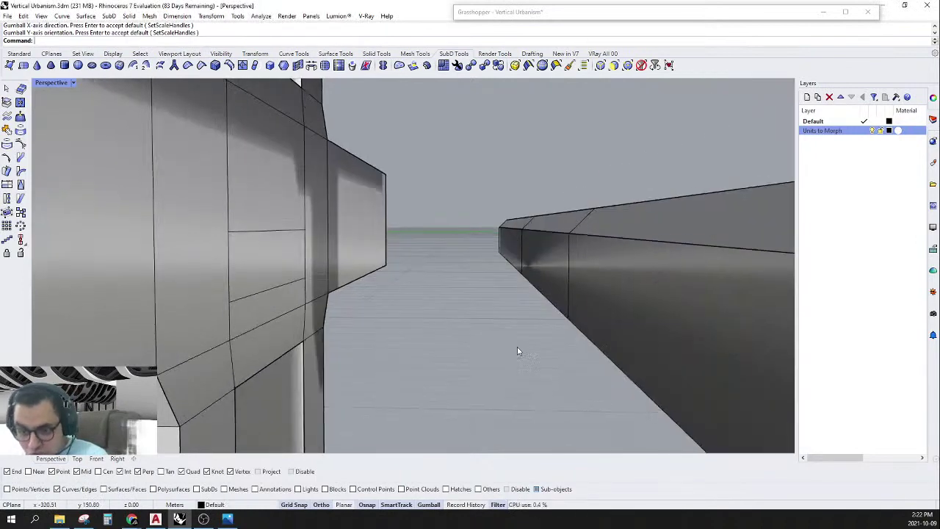
{"action": "mouse_move", "coordinate": [268, 303]}
{"action": "right_mouse_down"}
{"action": "mouse_move", "coordinate": [262, 294]}
{"action": "mouse_move", "coordinate": [283, 294]}
{"action": "mouse_move", "coordinate": [268, 292]}
{"action": "right_mouse_up"}
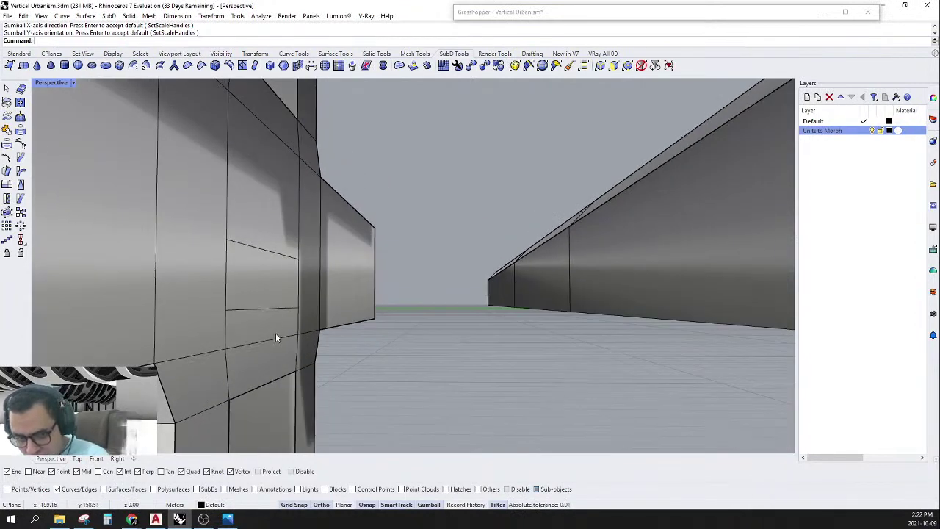
{"action": "right_click_drag", "start_coordinate": [434, 303], "coordinate": [433, 269]}
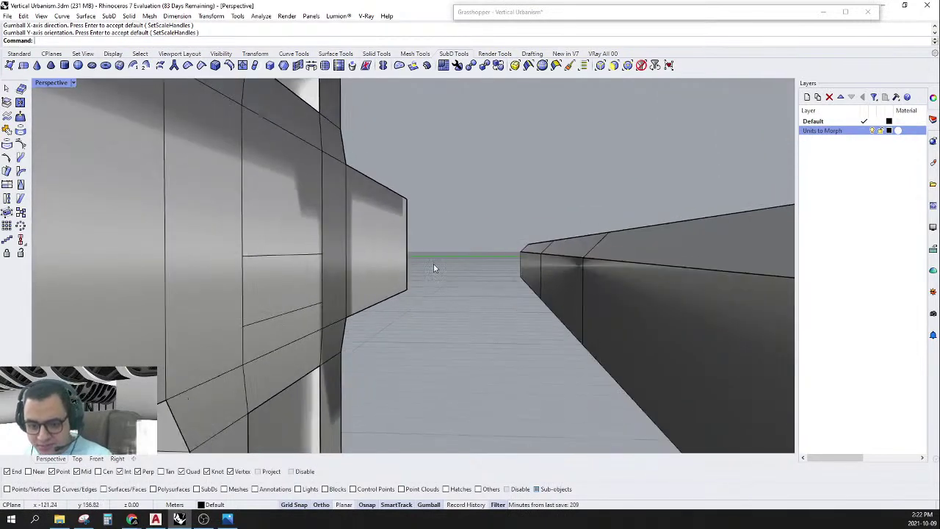
{"action": "left_click", "coordinate": [579, 250], "text": "ctrl+shift"}
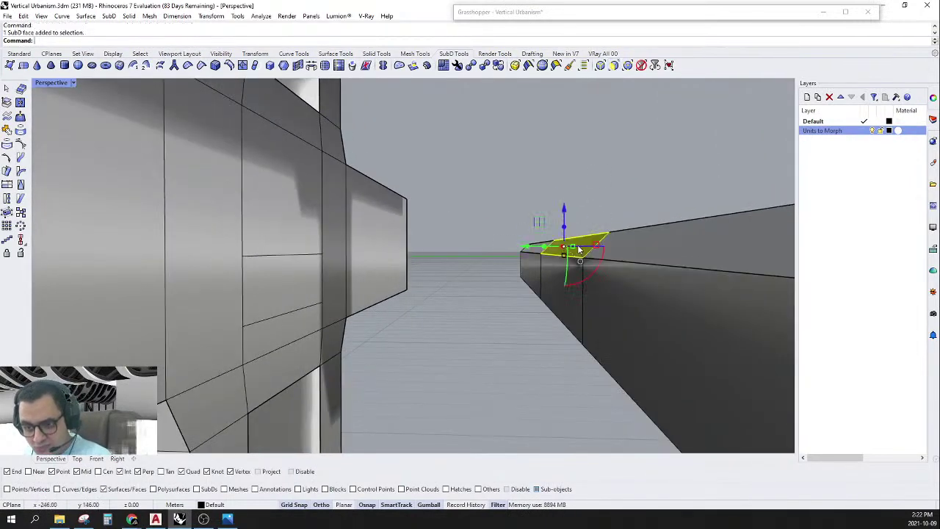
{"action": "left_click", "coordinate": [289, 264], "text": "ctrl+shift"}
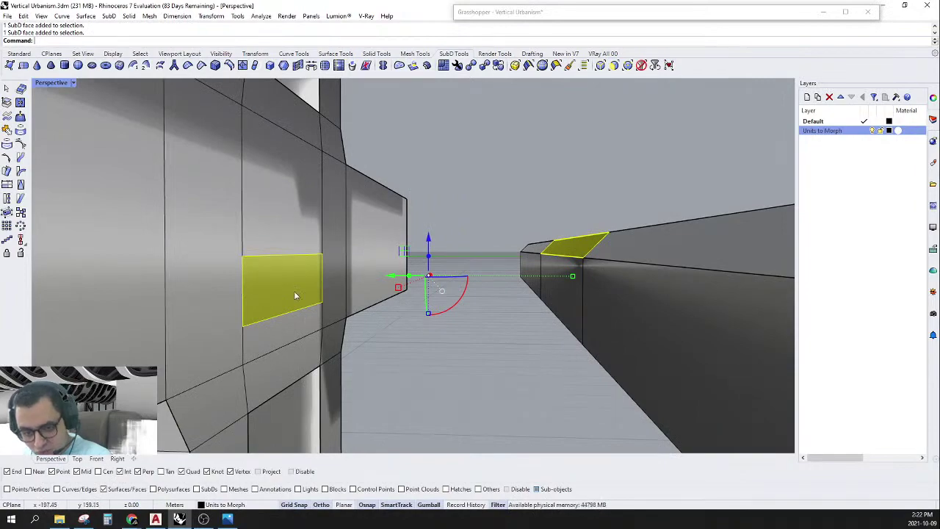
{"action": "left_click", "coordinate": [470, 379]}
{"action": "mouse_move", "coordinate": [536, 319]}
{"action": "right_mouse_down"}
{"action": "mouse_move", "coordinate": [534, 338]}
{"action": "mouse_move", "coordinate": [545, 322]}
{"action": "right_mouse_up"}
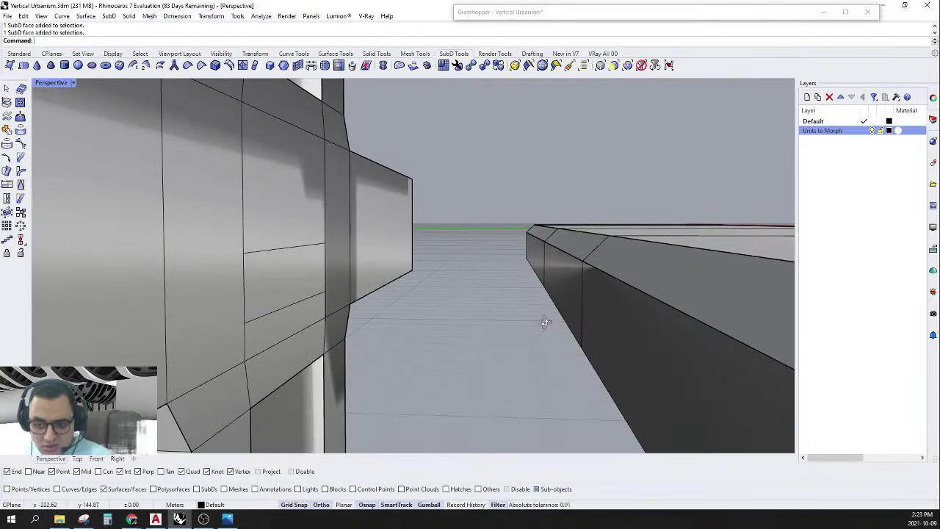
{"action": "right_click_drag", "start_coordinate": [544, 322], "coordinate": [544, 310]}
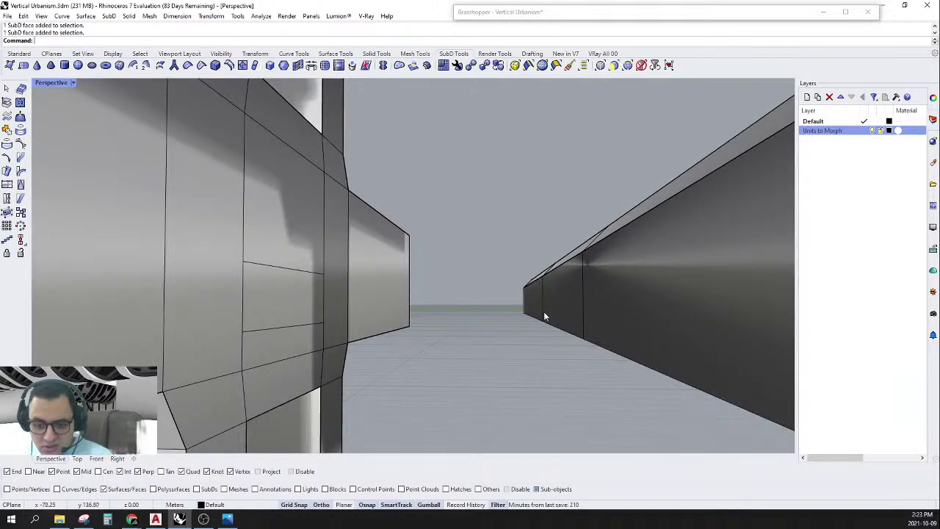
{"action": "left_click", "coordinate": [292, 339]}
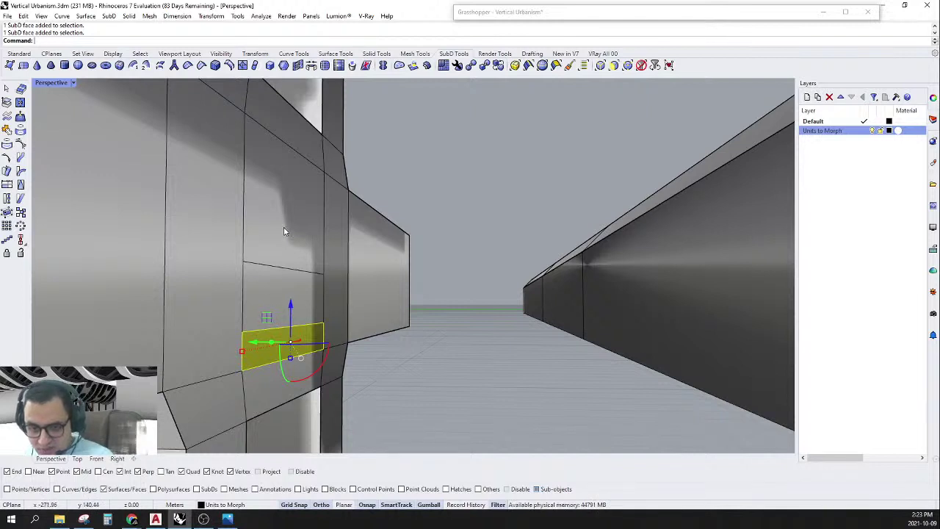
{"action": "left_click", "coordinate": [303, 148]}
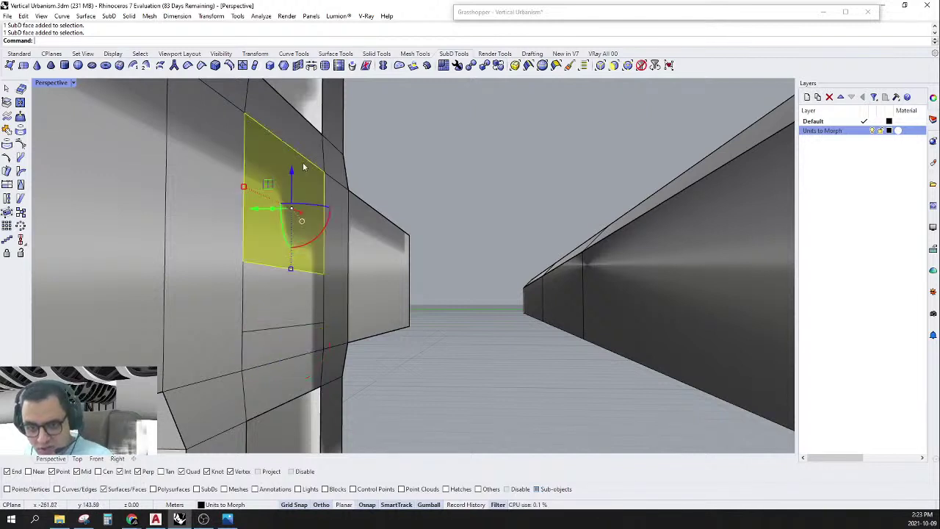
{"action": "key", "text": "Escape"}
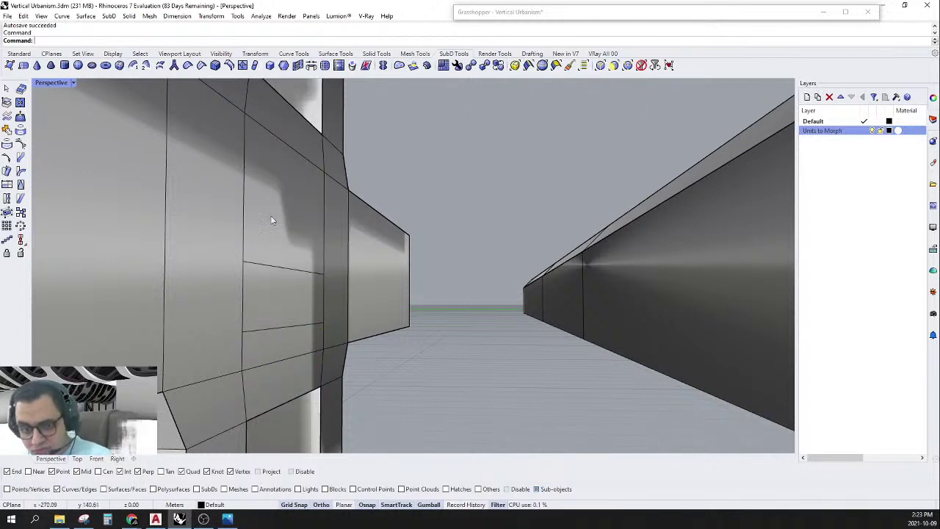
Select the hub's upper facing edge and the platform's top bevel edge, and relocate the gumball to the bevel edge's end vertex.
{"action": "left_click", "coordinate": [301, 156]}
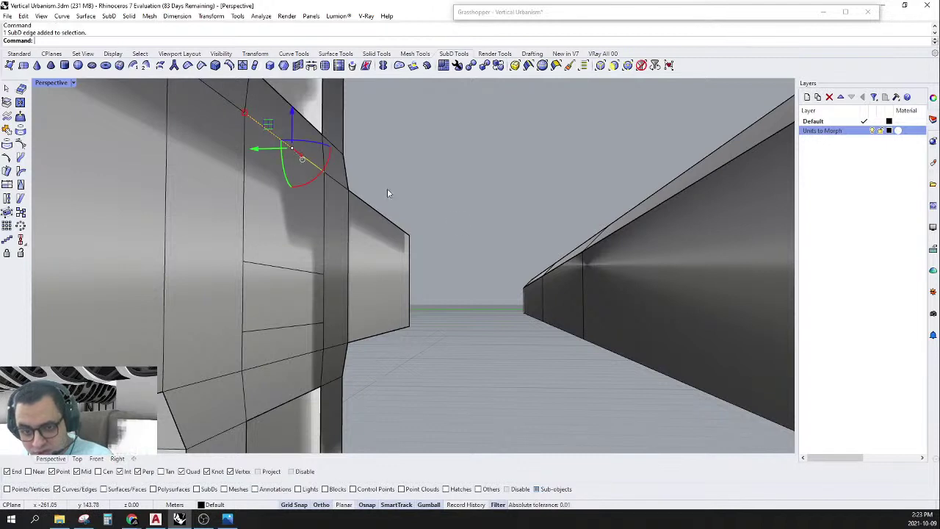
{"action": "left_click", "coordinate": [586, 246], "text": "shift"}
{"action": "key", "text": "ctrl"}
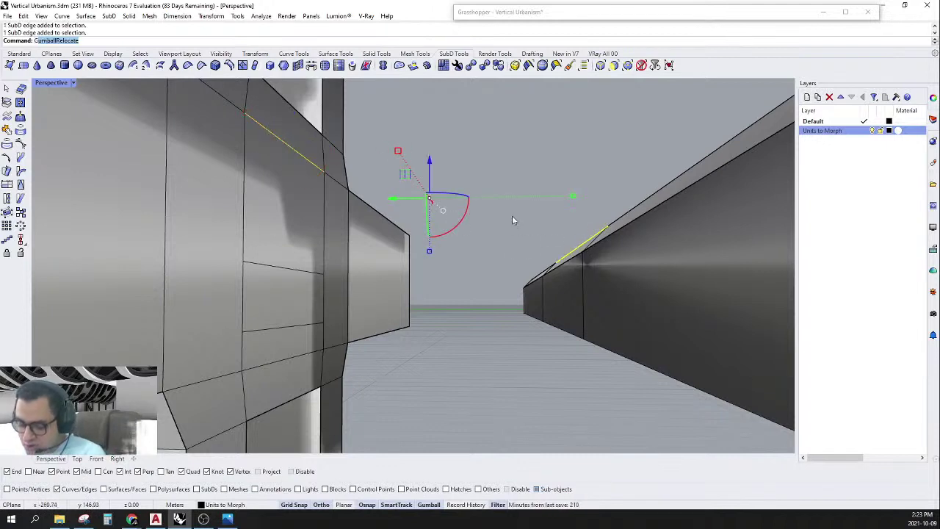
{"action": "type", "text": "um"}
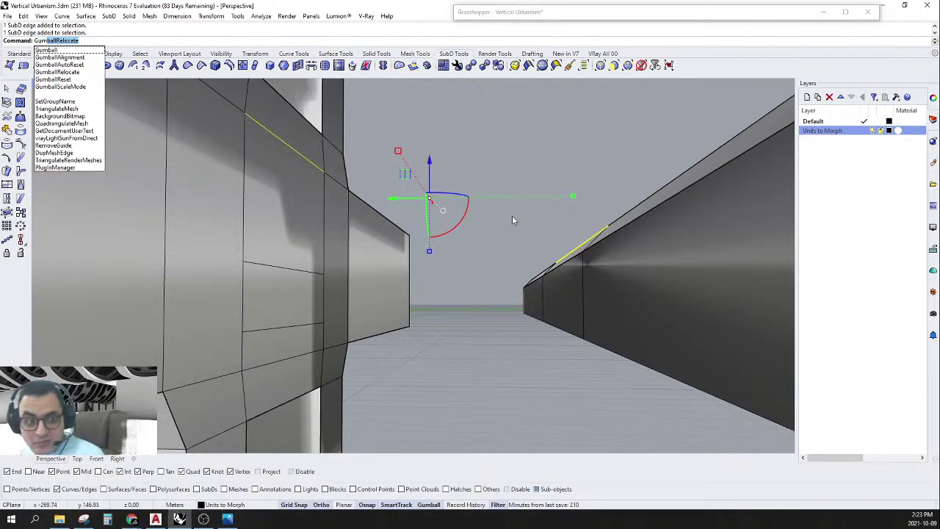
{"action": "key", "text": "Return"}
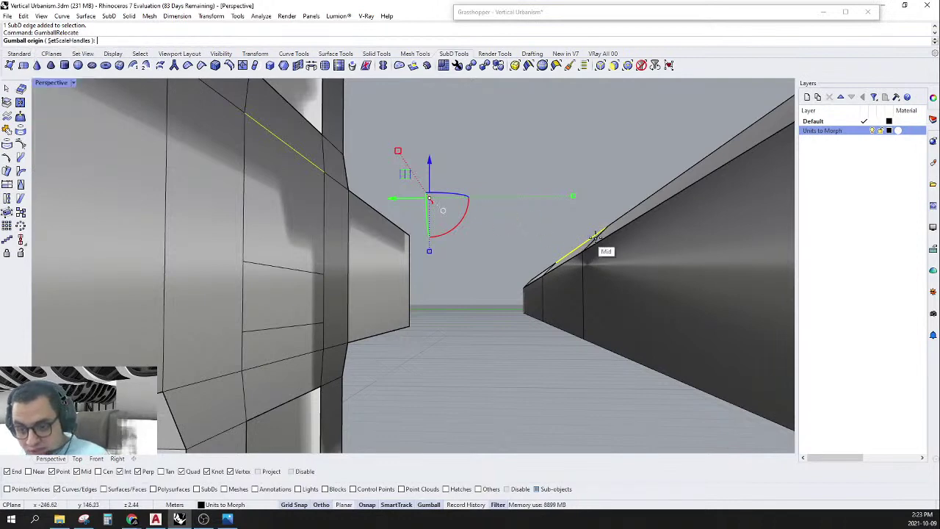
{"action": "left_click", "coordinate": [607, 227]}
{"action": "right_click_drag", "start_coordinate": [545, 256], "coordinate": [569, 279]}
{"action": "left_click", "coordinate": [516, 199]}
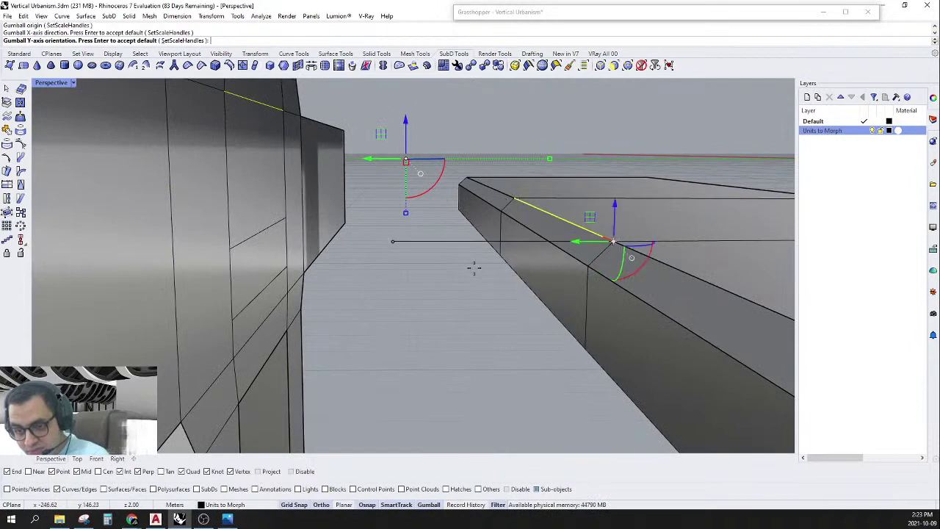
{"action": "left_click", "coordinate": [425, 286]}
Flatten the hub's upper edge to the platform's top height with a vertical scale of 0, and deselect both edges.
{"action": "left_click", "coordinate": [609, 319]}
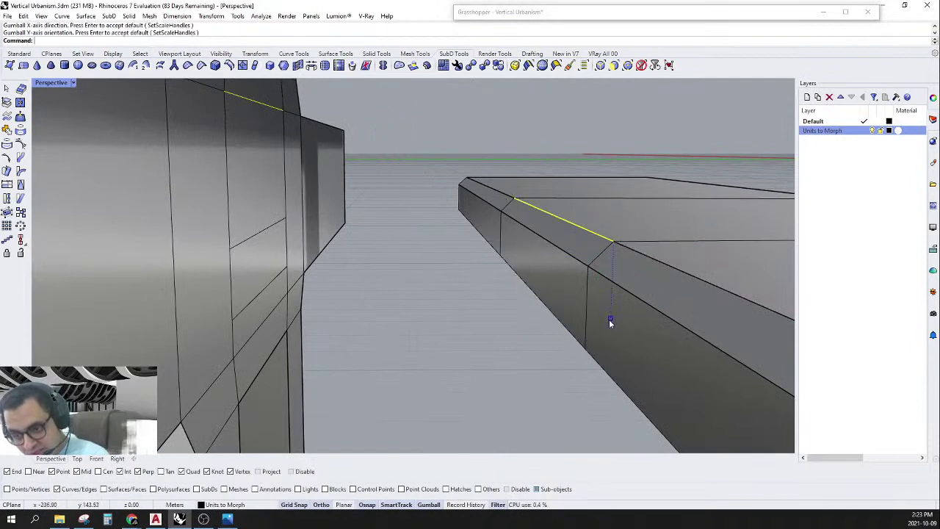
{"action": "type", "text": "0"}
{"action": "key", "text": "Return"}
{"action": "left_click", "coordinate": [506, 274]}
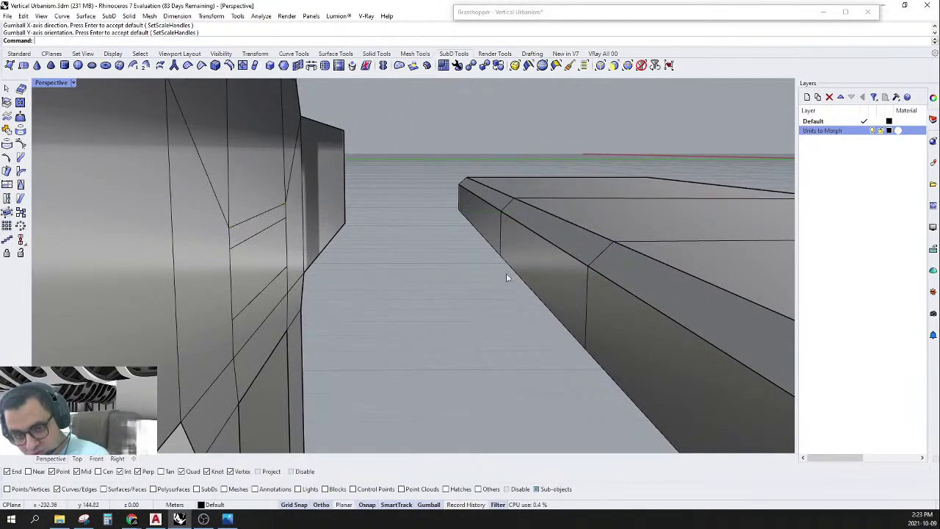
Bridge the platform's bevel face to the narrow face on the hub's facing side with 1 segment, joined and without crease.
{"action": "left_click", "coordinate": [562, 234], "text": "ctrl+shift"}
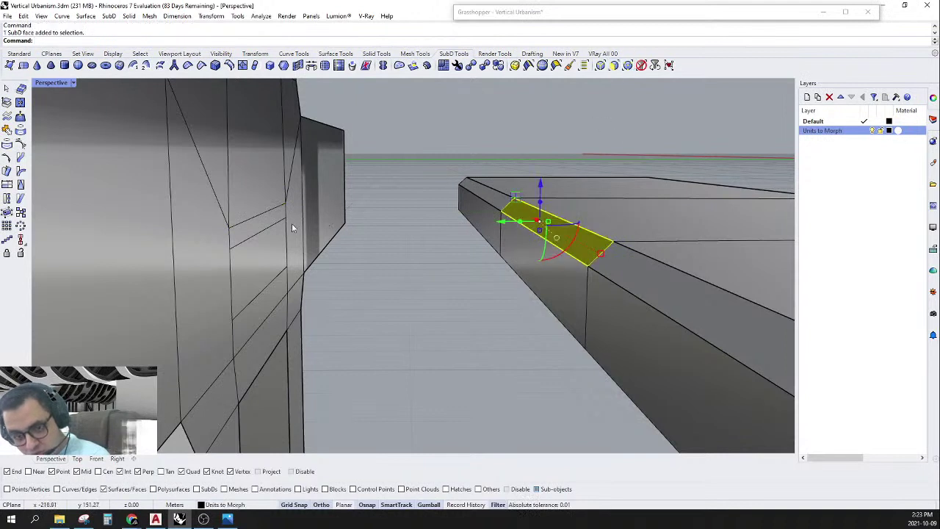
{"action": "left_click", "coordinate": [267, 226], "text": "ctrl+shift"}
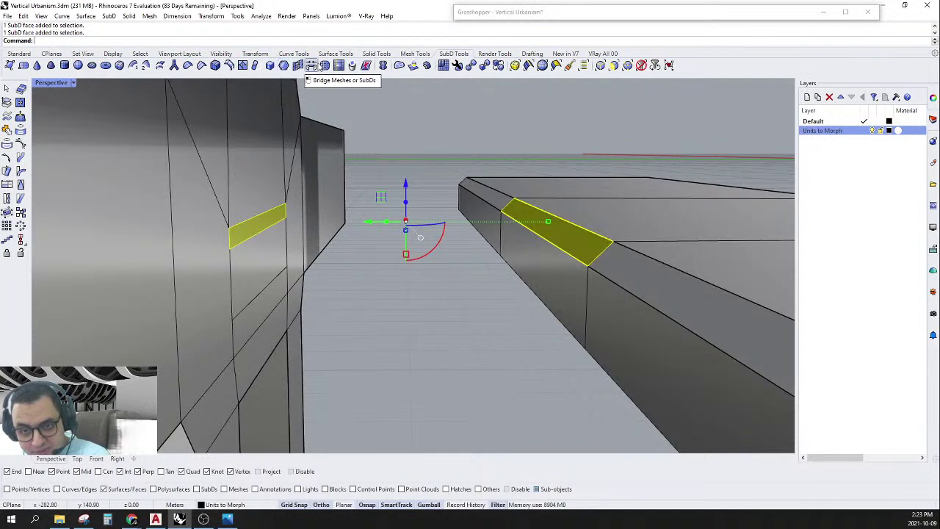
{"action": "left_click", "coordinate": [311, 66]}
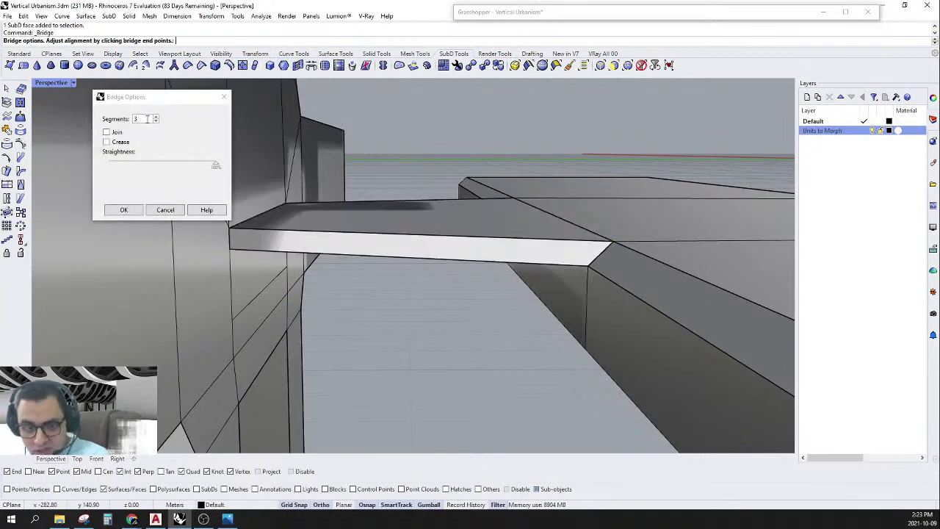
{"action": "left_click", "coordinate": [107, 132]}
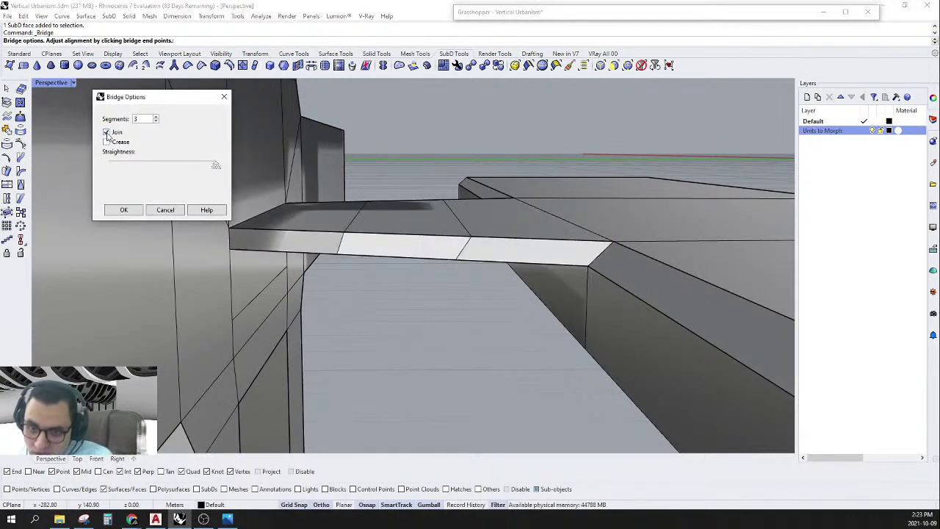
{"action": "left_click", "coordinate": [106, 142]}
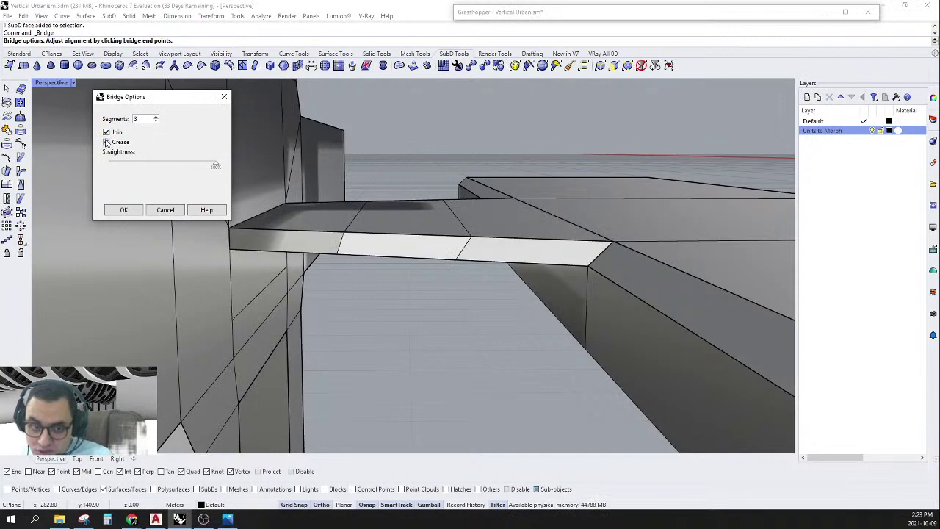
{"action": "double_click", "coordinate": [156, 122]}
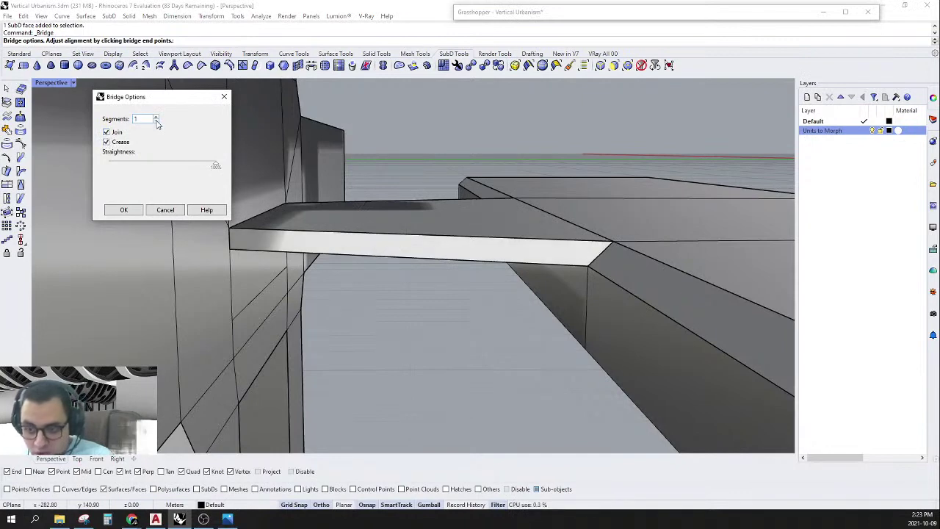
{"action": "left_click", "coordinate": [120, 142]}
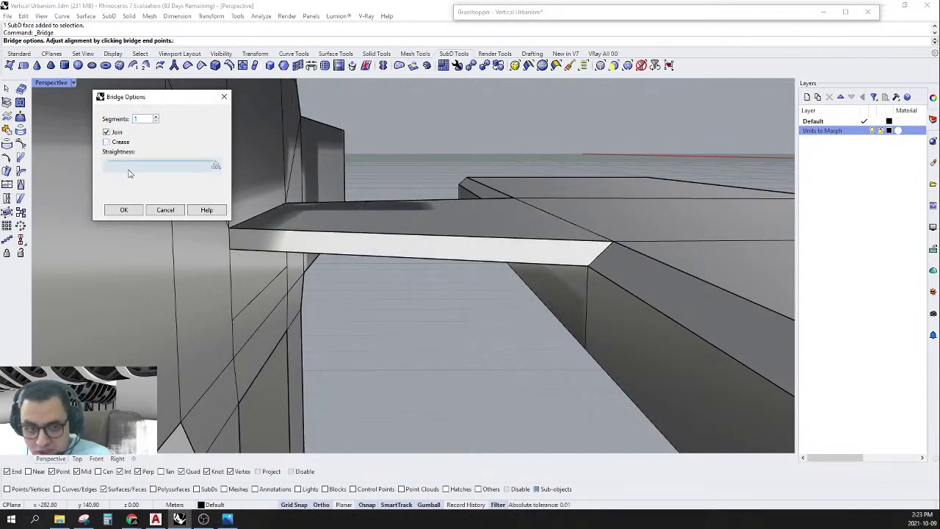
{"action": "left_click", "coordinate": [124, 211]}
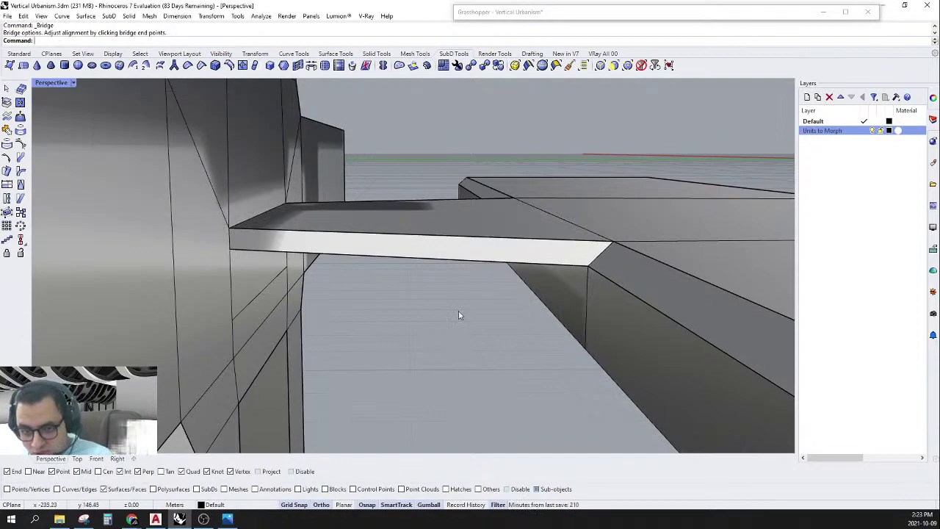
Switch the SubDs to smooth display and examine the bridge between the hub and the platform up close.
{"action": "right_click_drag", "start_coordinate": [431, 296], "coordinate": [450, 290]}
{"action": "key", "text": "Tab"}
{"action": "scroll", "coordinate": [386, 269], "scroll_direction": "up", "scroll_amount": 2}
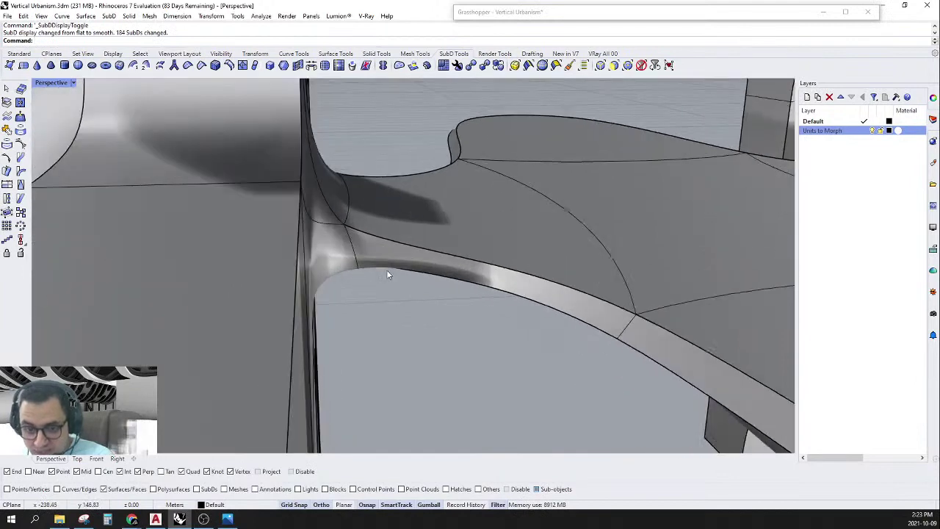
Switch the SubD display to flat and bring the underside of the tower-to-deck bridge into view.
{"action": "right_click_drag", "start_coordinate": [386, 269], "coordinate": [376, 249]}
{"action": "key", "text": "Tab"}
{"action": "right_click_drag", "start_coordinate": [633, 324], "coordinate": [629, 303]}
{"action": "scroll", "coordinate": [587, 300], "scroll_direction": "up", "scroll_amount": 2}
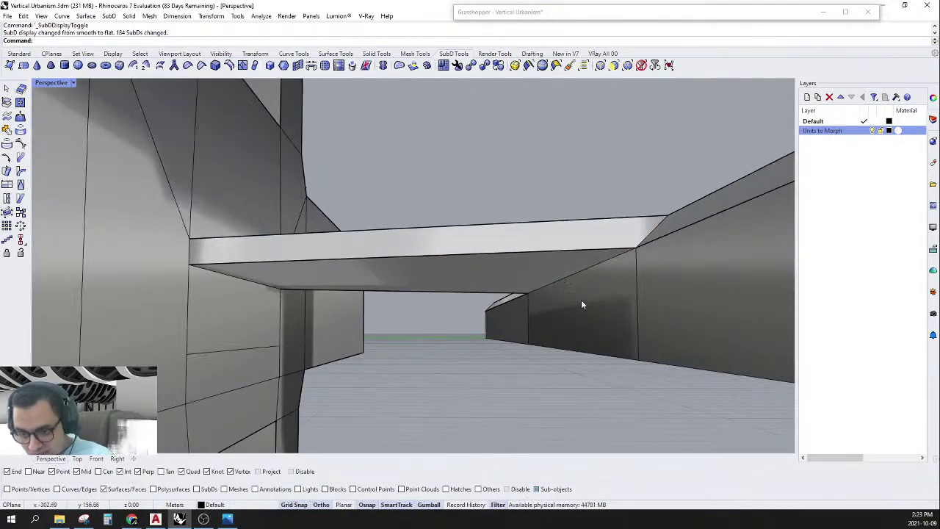
Try to delete the thin bridge's underside face and bridge the deck's side face to the tower face below it.
{"action": "left_click", "coordinate": [556, 266]}
{"action": "right_click_drag", "start_coordinate": [559, 320], "coordinate": [554, 299]}
{"action": "key", "text": "Delete"}
{"action": "left_click", "coordinate": [581, 315], "text": "ctrl+shift"}
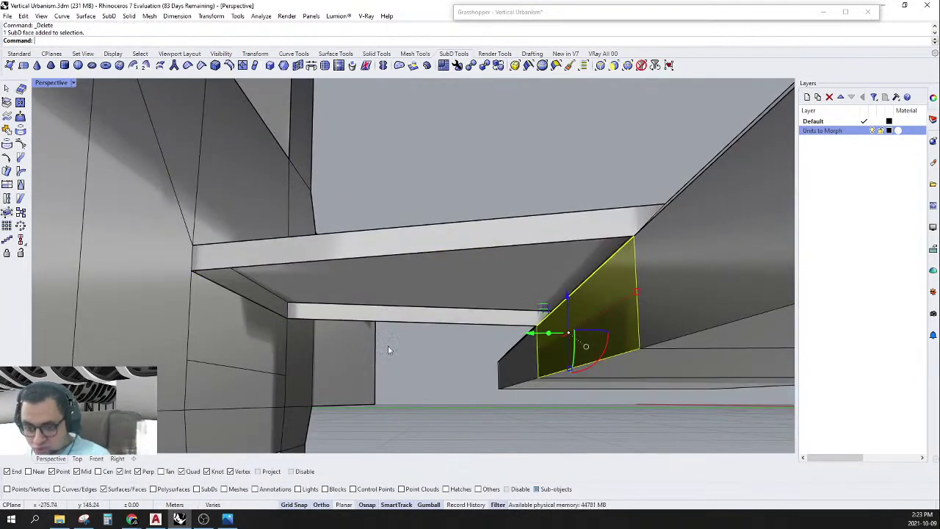
{"action": "left_click", "coordinate": [255, 346], "text": "ctrl+shift"}
{"action": "left_click", "coordinate": [311, 67]}
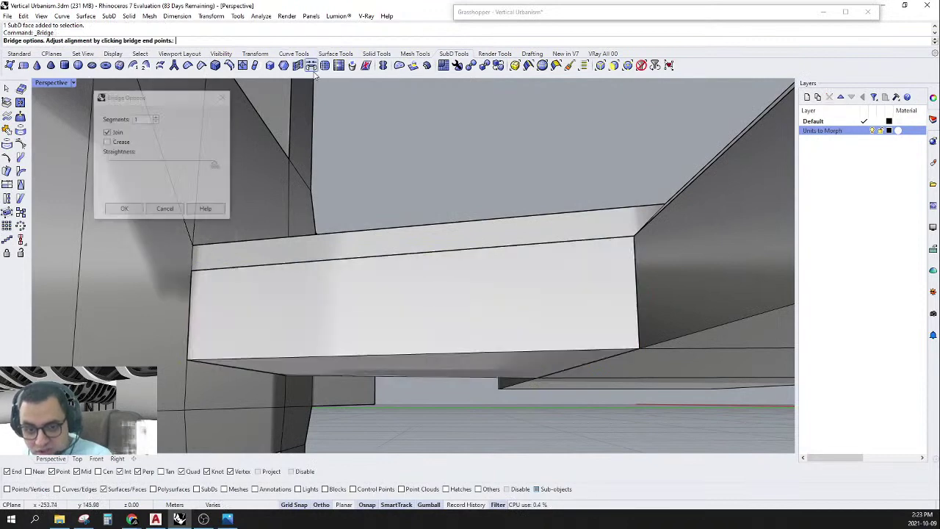
{"action": "left_click", "coordinate": [124, 210]}
{"action": "right_click_drag", "start_coordinate": [349, 232], "coordinate": [360, 241]}
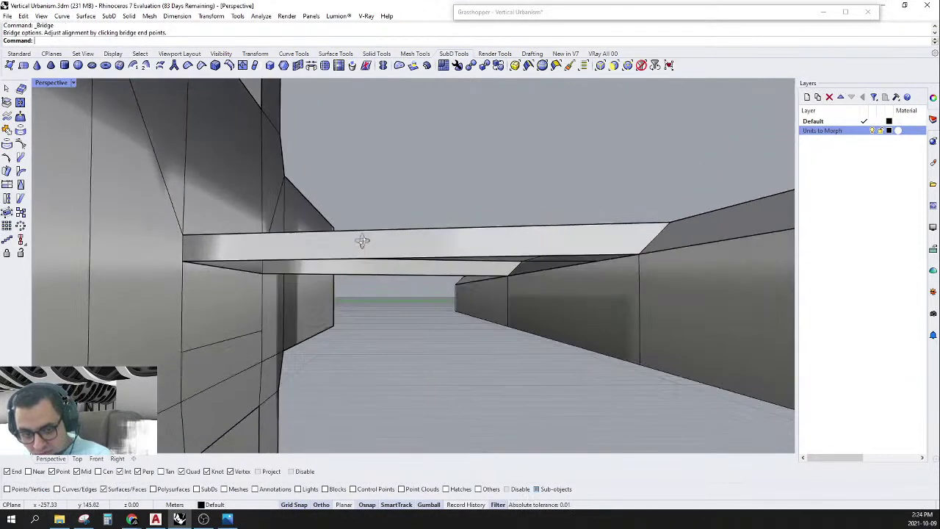
Undo the last bridge, the face deletion and the earlier thin bridge between the tower and the deck.
{"action": "key", "text": "ctrl+z"}
{"action": "key", "text": "ctrl+z"}
{"action": "key", "text": "ctrl+z"}
Bridge the deck's bevel and side faces to the two matching tower faces with 1 segment, joined and without crease.
{"action": "right_click_drag", "start_coordinate": [543, 248], "coordinate": [547, 274]}
{"action": "left_click", "coordinate": [597, 224], "text": "ctrl+shift"}
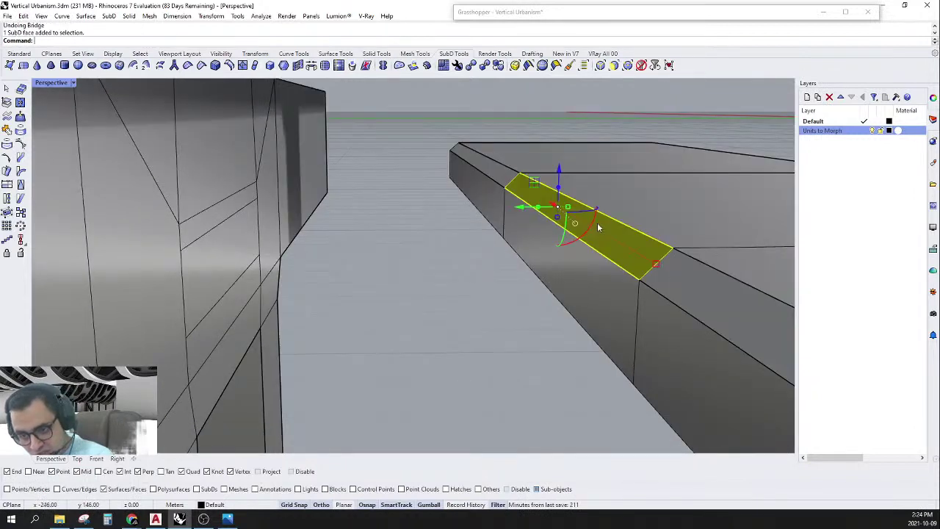
{"action": "left_click", "coordinate": [540, 253], "text": "ctrl+shift"}
{"action": "left_click", "coordinate": [217, 225], "text": "ctrl+shift"}
{"action": "right_click_drag", "start_coordinate": [227, 259], "coordinate": [338, 269]}
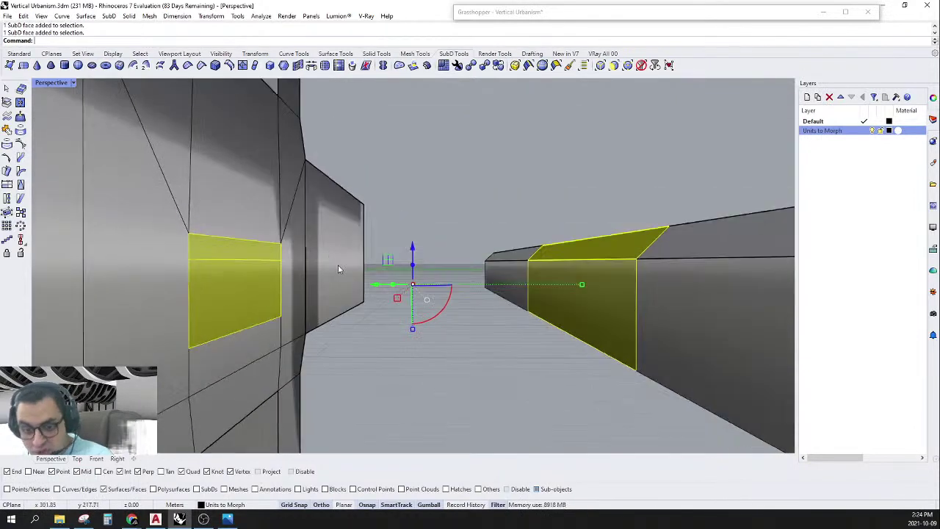
{"action": "left_click", "coordinate": [311, 64]}
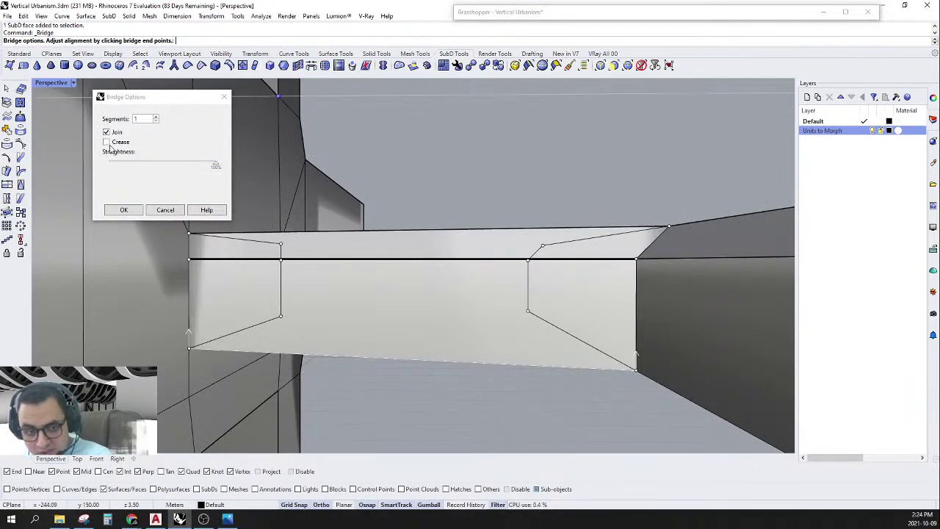
{"action": "left_click", "coordinate": [109, 144]}
{"action": "left_click", "coordinate": [108, 144]}
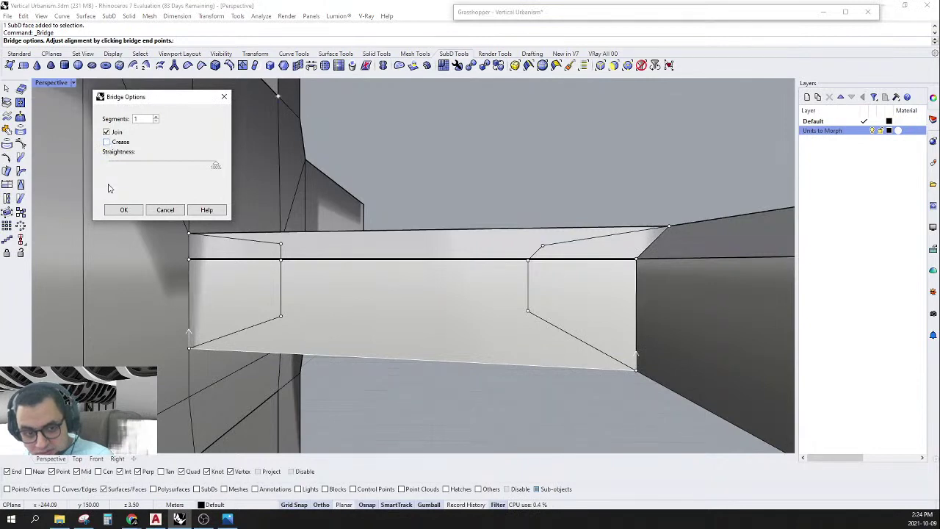
{"action": "left_click", "coordinate": [126, 213]}
Examine the new tower-to-deck bridge in smooth SubD display, including its junction with the tower, and return to flat display.
{"action": "scroll", "coordinate": [390, 241], "scroll_direction": "down", "scroll_amount": 5}
{"action": "right_click_drag", "start_coordinate": [390, 241], "coordinate": [412, 239]}
{"action": "scroll", "coordinate": [412, 239], "scroll_direction": "up", "scroll_amount": 5}
{"action": "left_click", "coordinate": [414, 237]}
{"action": "left_click", "coordinate": [453, 249]}
{"action": "key", "text": "Escape"}
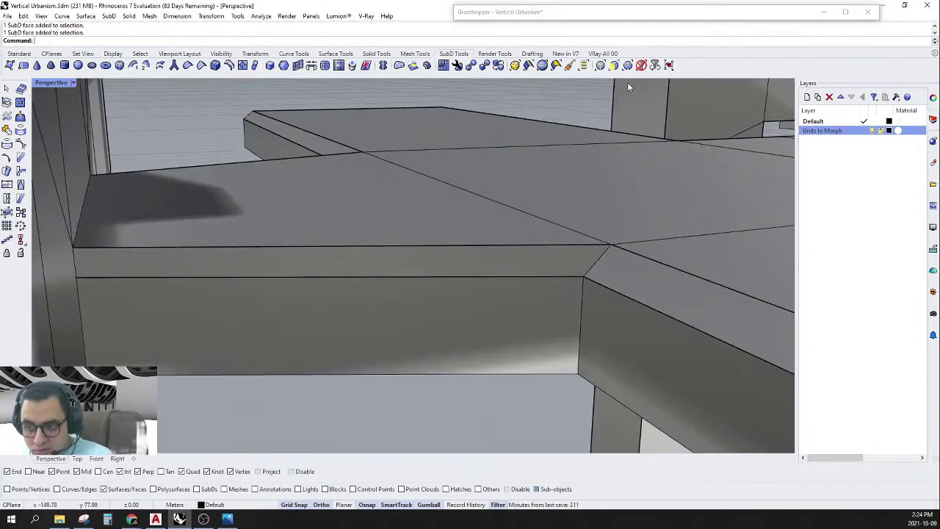
{"action": "right_click_drag", "start_coordinate": [346, 308], "coordinate": [400, 200]}
{"action": "key", "text": "Tab"}
{"action": "scroll", "coordinate": [426, 294], "scroll_direction": "down", "scroll_amount": 2}
{"action": "right_click", "coordinate": [391, 296]}
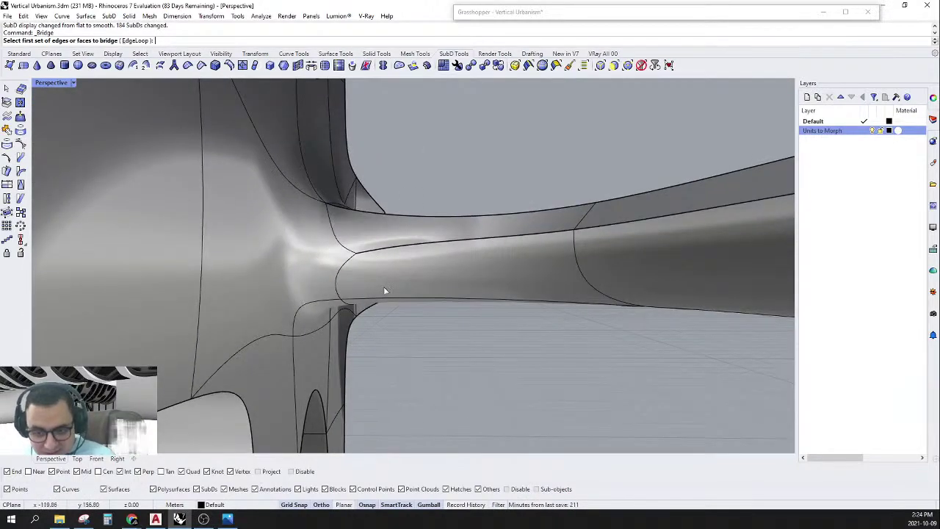
{"action": "right_click_drag", "start_coordinate": [385, 290], "coordinate": [345, 270]}
{"action": "key", "text": "Tab"}
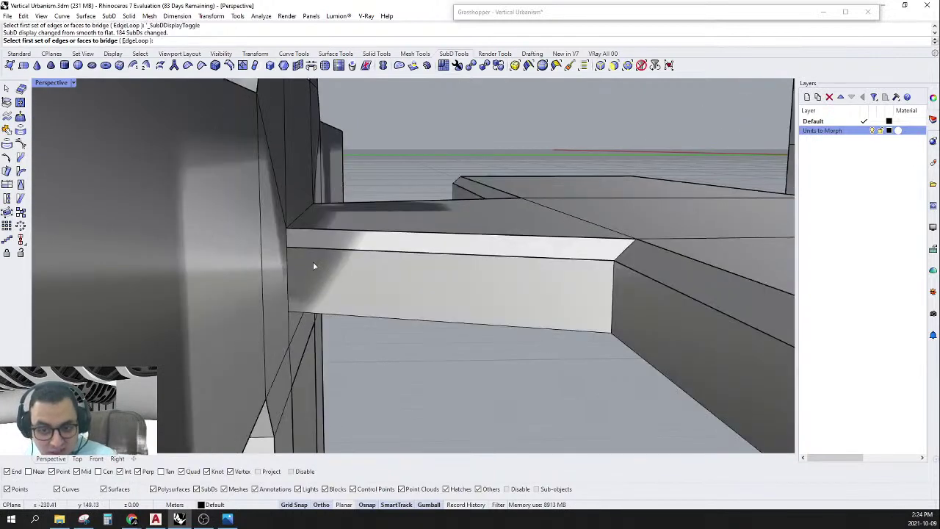
{"action": "right_click_drag", "start_coordinate": [437, 202], "coordinate": [533, 224]}
{"action": "left_click", "coordinate": [519, 198]}
{"action": "left_click", "coordinate": [513, 178]}
{"action": "left_click", "coordinate": [532, 226]}
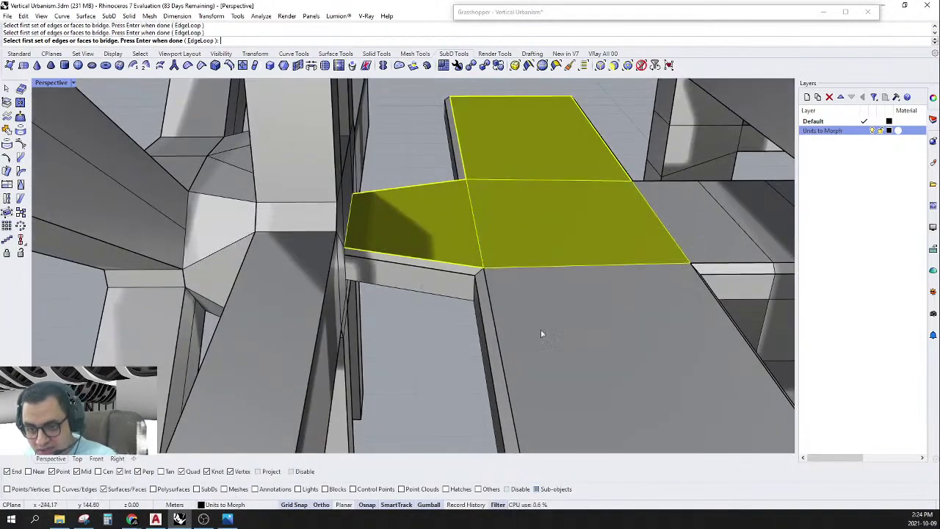
{"action": "left_click", "coordinate": [540, 330]}
{"action": "scroll", "coordinate": [541, 323], "scroll_direction": "down", "scroll_amount": 7}
{"action": "scroll", "coordinate": [539, 267], "scroll_direction": "up", "scroll_amount": 7}
{"action": "left_click", "coordinate": [542, 265]}
{"action": "left_click", "coordinate": [596, 256]}
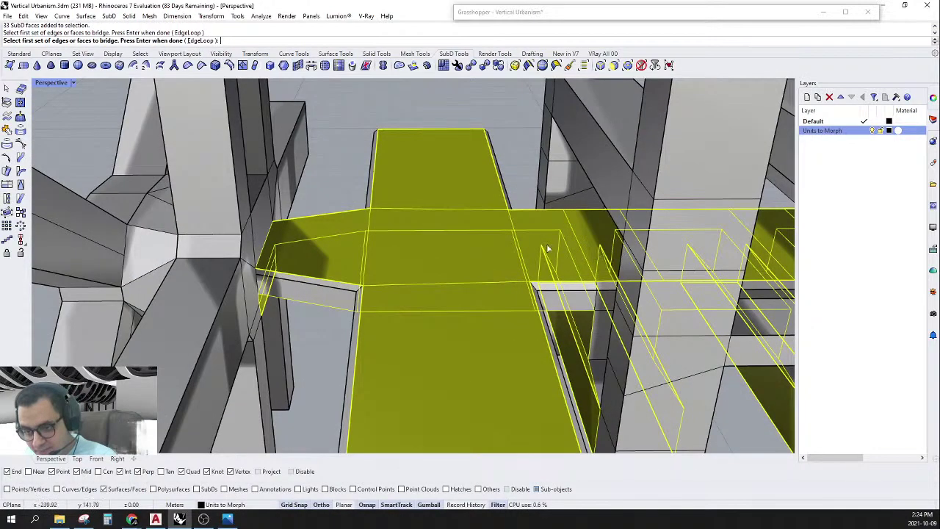
{"action": "scroll", "coordinate": [549, 248], "scroll_direction": "down", "scroll_amount": 7}
{"action": "key", "text": "Escape"}
Extract all top faces of the deck, including its side arms, the link between the towers and the new bridge, as a separate SubD.
{"action": "scroll", "coordinate": [514, 245], "scroll_direction": "down", "scroll_amount": 4}
{"action": "scroll", "coordinate": [624, 246], "scroll_direction": "up", "scroll_amount": 7}
{"action": "left_click", "coordinate": [712, 185]}
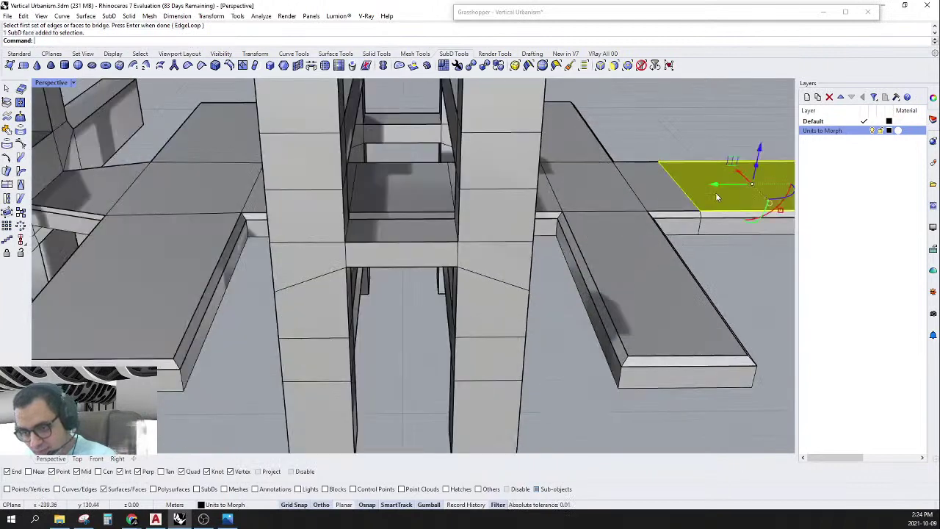
{"action": "left_click", "coordinate": [630, 188], "text": "shift"}
{"action": "left_click", "coordinate": [629, 265], "text": "shift"}
{"action": "left_click", "coordinate": [577, 135], "text": "shift"}
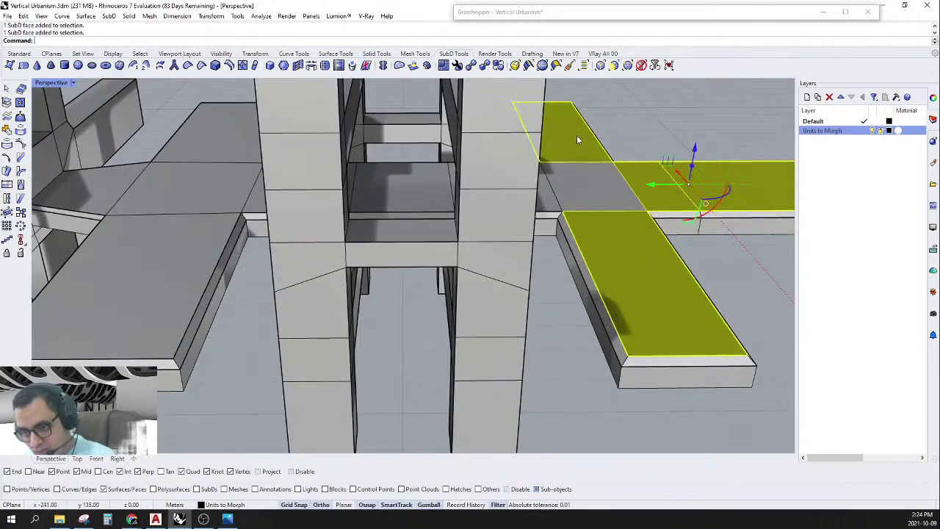
{"action": "left_click", "coordinate": [549, 194], "text": "shift"}
{"action": "left_click", "coordinate": [420, 204], "text": "shift"}
{"action": "left_click", "coordinate": [451, 175], "text": "shift"}
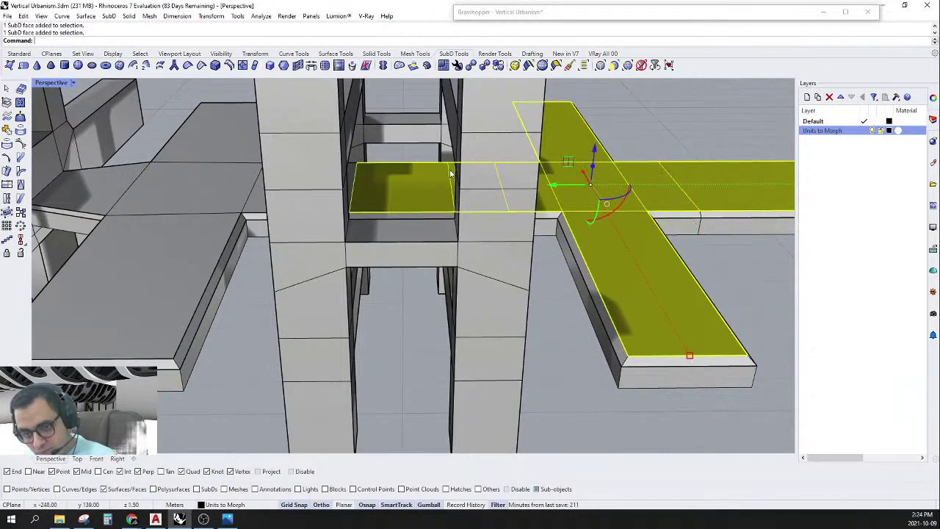
{"action": "scroll", "coordinate": [452, 177], "scroll_direction": "down", "scroll_amount": 5}
{"action": "scroll", "coordinate": [367, 192], "scroll_direction": "up", "scroll_amount": 8}
{"action": "right_click_drag", "start_coordinate": [367, 192], "coordinate": [462, 204], "text": "shift"}
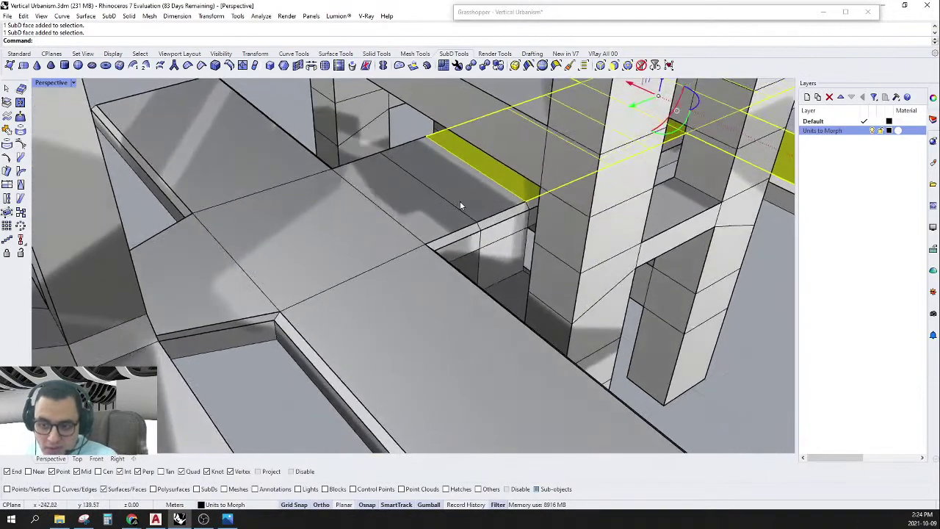
{"action": "left_click", "coordinate": [464, 203], "text": "shift"}
{"action": "left_click", "coordinate": [403, 212], "text": "shift"}
{"action": "left_click", "coordinate": [351, 247], "text": "shift"}
{"action": "left_click", "coordinate": [390, 296], "text": "shift"}
{"action": "left_click", "coordinate": [218, 145], "text": "shift"}
{"action": "left_click", "coordinate": [198, 267], "text": "shift"}
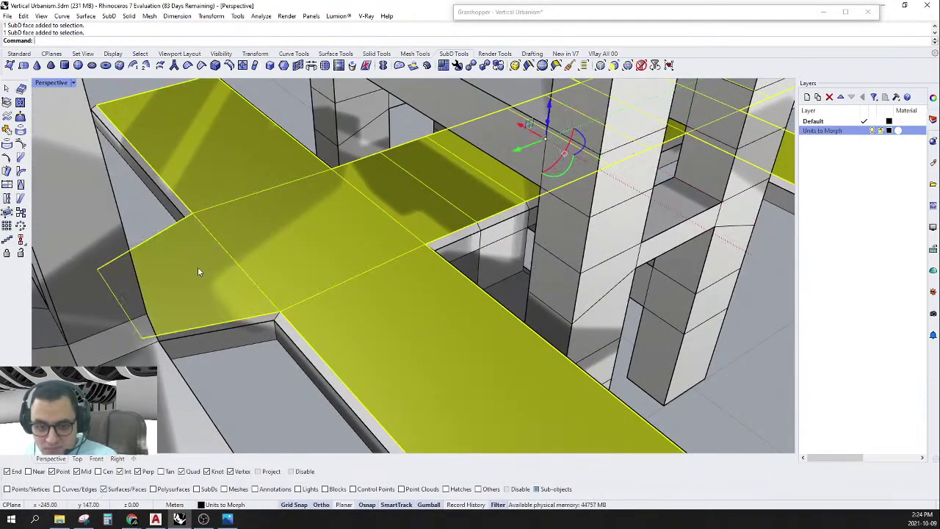
{"action": "scroll", "coordinate": [249, 272], "scroll_direction": "down", "scroll_amount": 10}
{"action": "scroll", "coordinate": [279, 250], "scroll_direction": "up", "scroll_amount": 8}
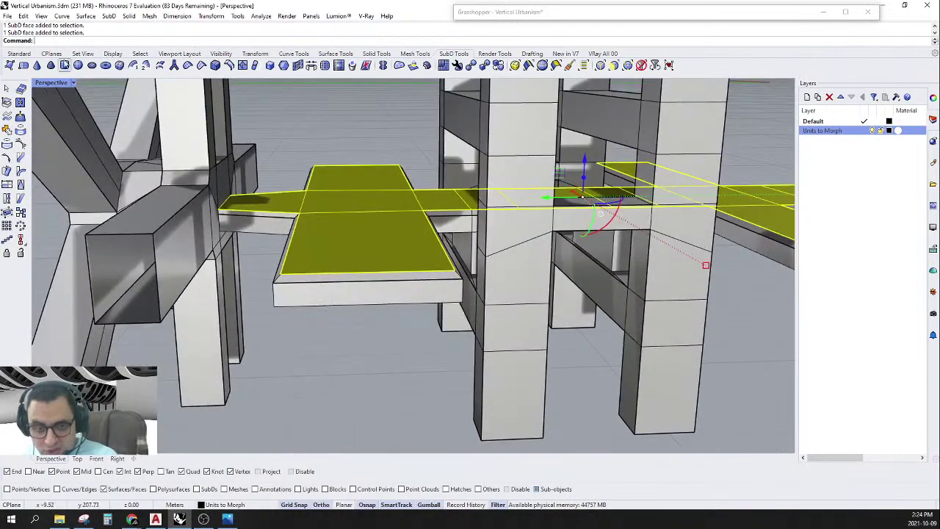
{"action": "left_click", "coordinate": [7, 102]}
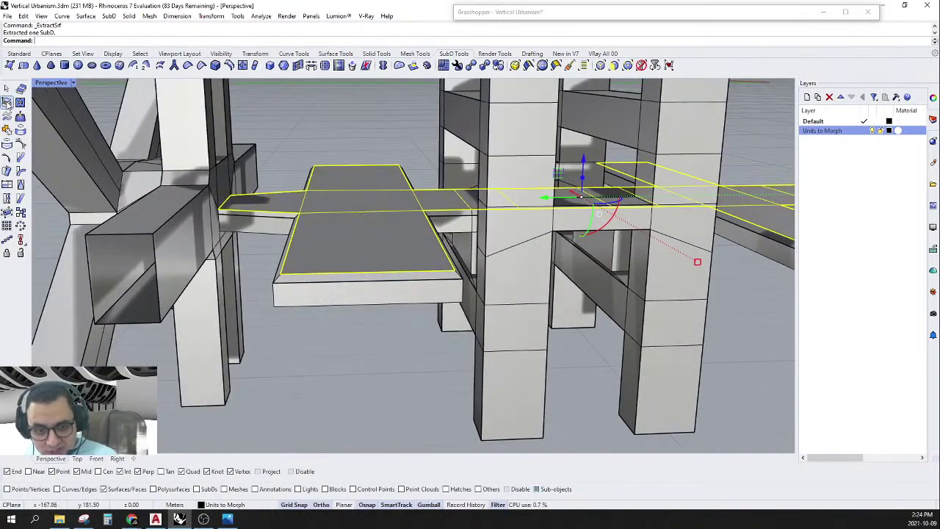
{"action": "scroll", "coordinate": [287, 193], "scroll_direction": "up", "scroll_amount": 6}
{"action": "left_click", "coordinate": [286, 192]}
{"action": "key", "text": "Escape"}
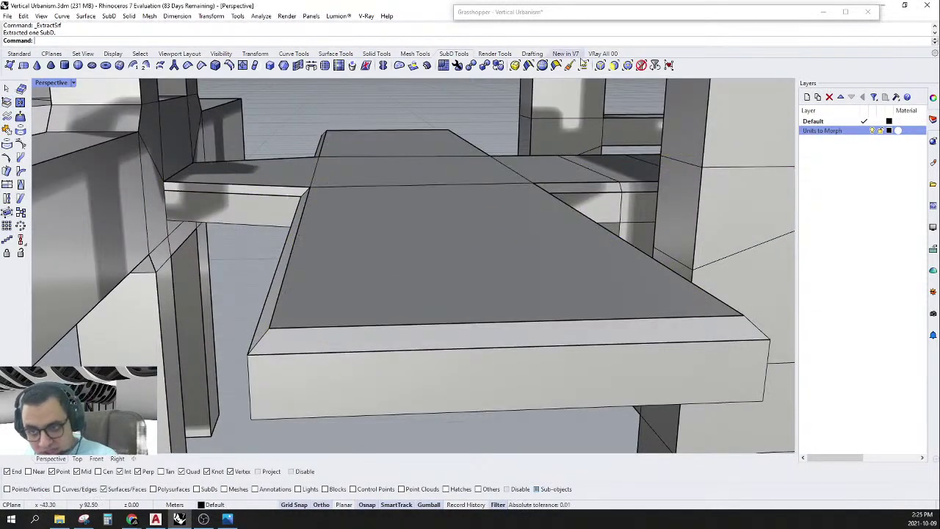
Extract the loop of bevel faces around the deck's top edge as a separate SubD, leaving out the tower face.
{"action": "left_click", "coordinate": [614, 66]}
{"action": "scroll", "coordinate": [287, 188], "scroll_direction": "up", "scroll_amount": 4}
{"action": "left_click", "coordinate": [295, 197]}
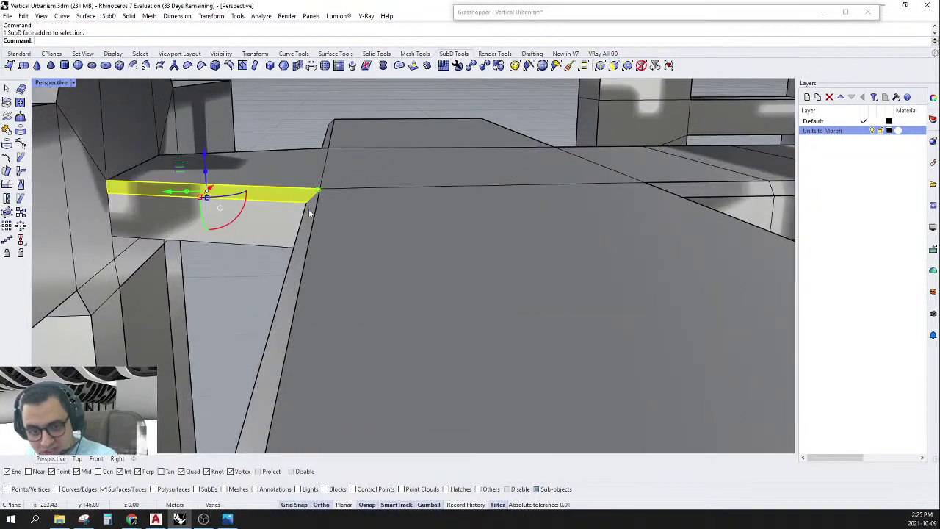
{"action": "double_click", "coordinate": [307, 222], "text": "shift"}
{"action": "scroll", "coordinate": [307, 223], "scroll_direction": "down", "scroll_amount": 3}
{"action": "left_click", "coordinate": [220, 170], "text": "ctrl"}
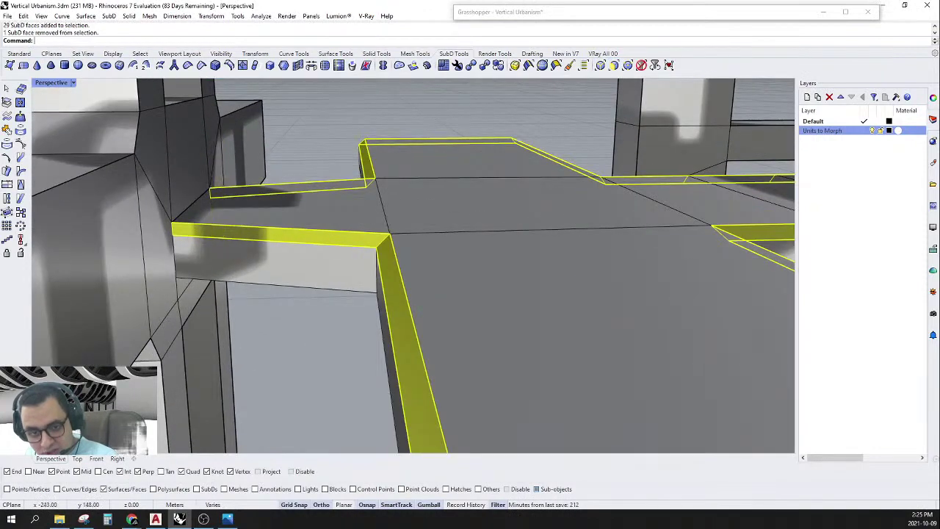
{"action": "scroll", "coordinate": [317, 211], "scroll_direction": "down", "scroll_amount": 5}
{"action": "scroll", "coordinate": [341, 163], "scroll_direction": "up", "scroll_amount": 1}
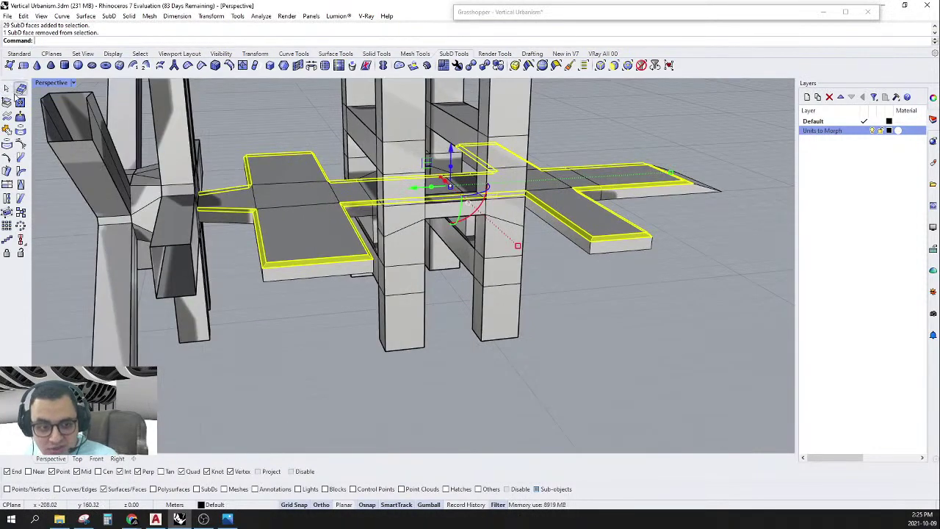
{"action": "left_click", "coordinate": [6, 102]}
{"action": "scroll", "coordinate": [198, 221], "scroll_direction": "up", "scroll_amount": 5}
{"action": "left_click", "coordinate": [237, 218]}
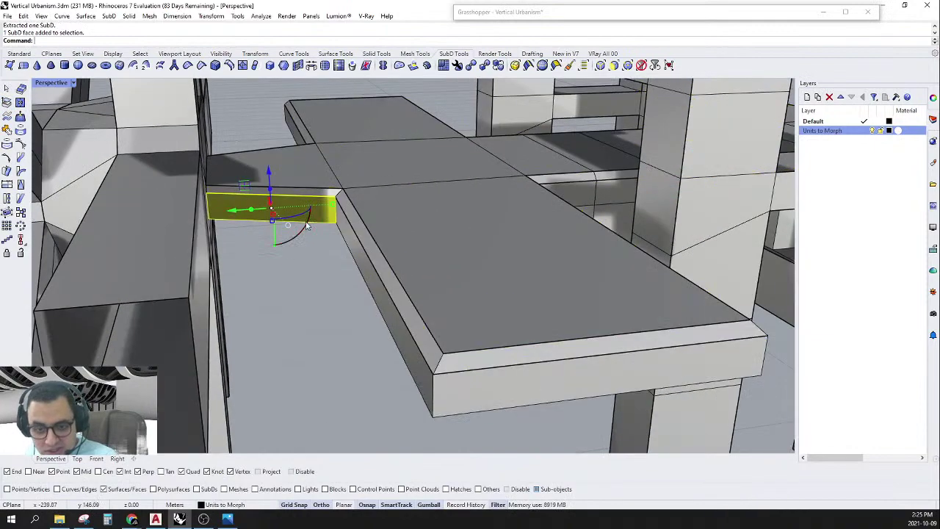
{"action": "left_click", "coordinate": [354, 255], "text": "shift"}
{"action": "double_click", "coordinate": [463, 385], "text": "shift"}
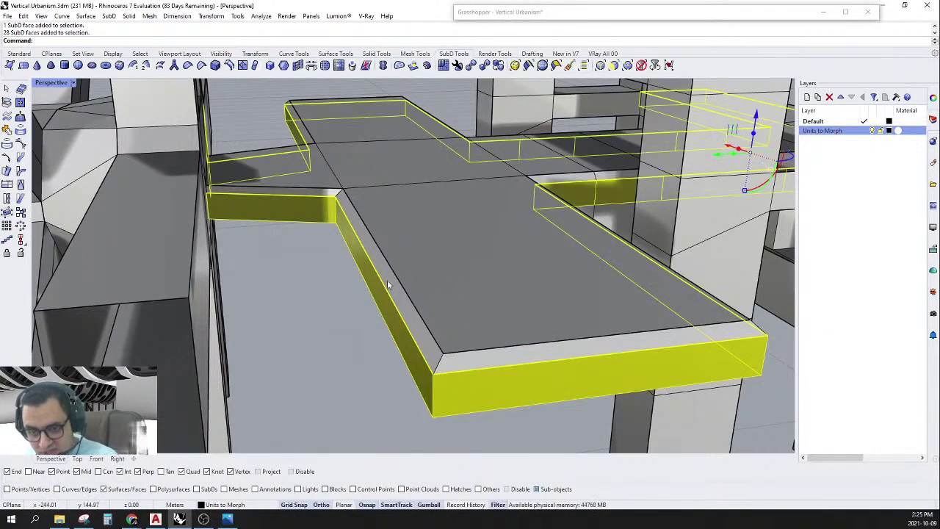
{"action": "right_click_drag", "start_coordinate": [389, 284], "coordinate": [293, 301]}
{"action": "scroll", "coordinate": [285, 296], "scroll_direction": "down", "scroll_amount": 7}
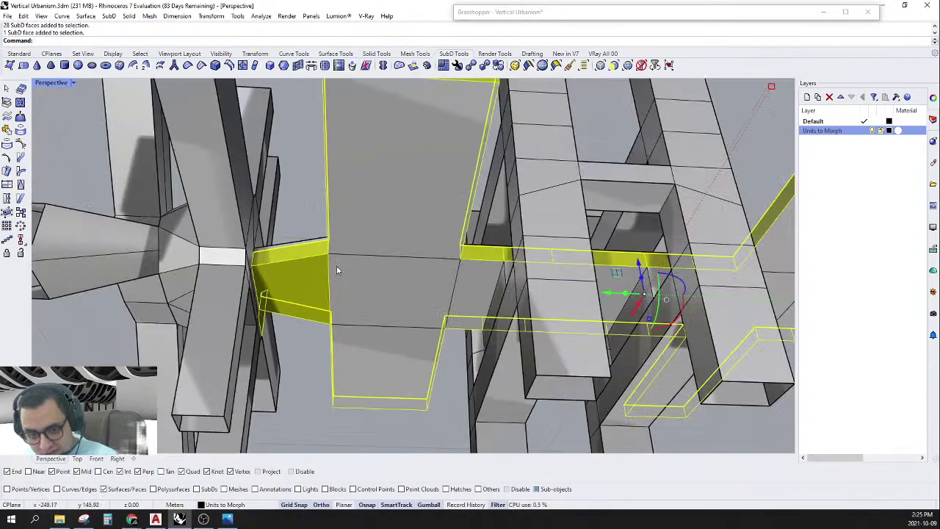
{"action": "left_click", "coordinate": [365, 234], "text": "ctrl+shift"}
{"action": "left_click", "coordinate": [379, 300], "text": "ctrl+shift"}
{"action": "left_click", "coordinate": [392, 348], "text": "ctrl+shift"}
{"action": "scroll", "coordinate": [479, 307], "scroll_direction": "up", "scroll_amount": 3}
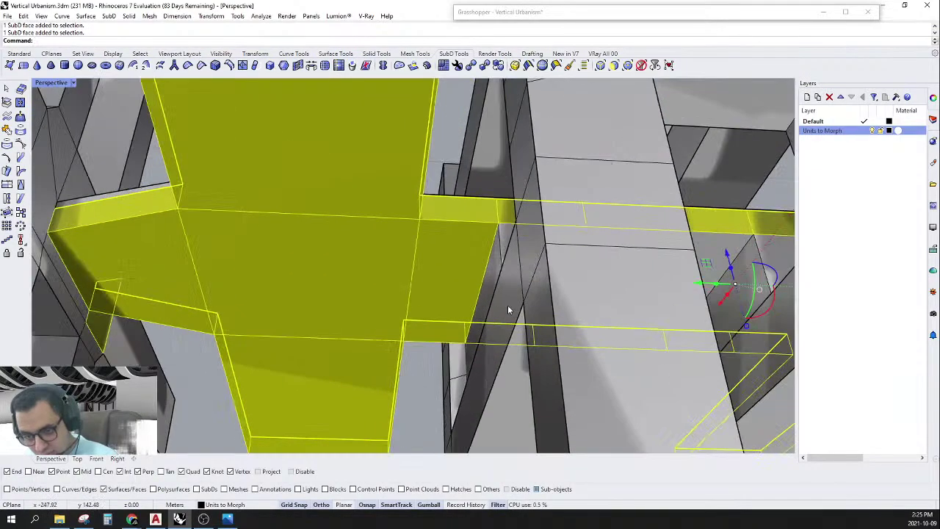
{"action": "scroll", "coordinate": [441, 279], "scroll_direction": "down", "scroll_amount": 2}
{"action": "scroll", "coordinate": [443, 265], "scroll_direction": "up", "scroll_amount": 6}
{"action": "right_click_drag", "start_coordinate": [484, 322], "coordinate": [468, 319]}
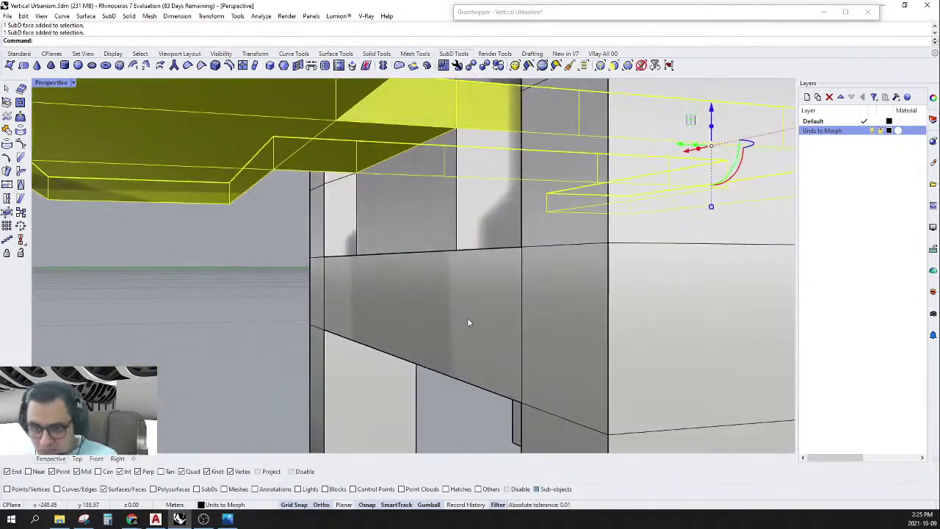
{"action": "scroll", "coordinate": [296, 269], "scroll_direction": "down", "scroll_amount": 9}
{"action": "right_click_drag", "start_coordinate": [573, 198], "coordinate": [561, 246]}
{"action": "key", "text": "Escape"}
Check the deck and towers in smooth SubD display and return to flat display.
{"action": "scroll", "coordinate": [507, 155], "scroll_direction": "down", "scroll_amount": 2}
{"action": "scroll", "coordinate": [507, 168], "scroll_direction": "up", "scroll_amount": 2}
{"action": "right_click_drag", "start_coordinate": [507, 169], "coordinate": [409, 308]}
{"action": "key", "text": "Tab"}
{"action": "scroll", "coordinate": [419, 281], "scroll_direction": "up", "scroll_amount": 7}
{"action": "key", "text": "Tab"}
Lower the underside faces of both short links between the tower columns to line up with the horizontal edges on the columns.
{"action": "scroll", "coordinate": [408, 312], "scroll_direction": "down", "scroll_amount": 4}
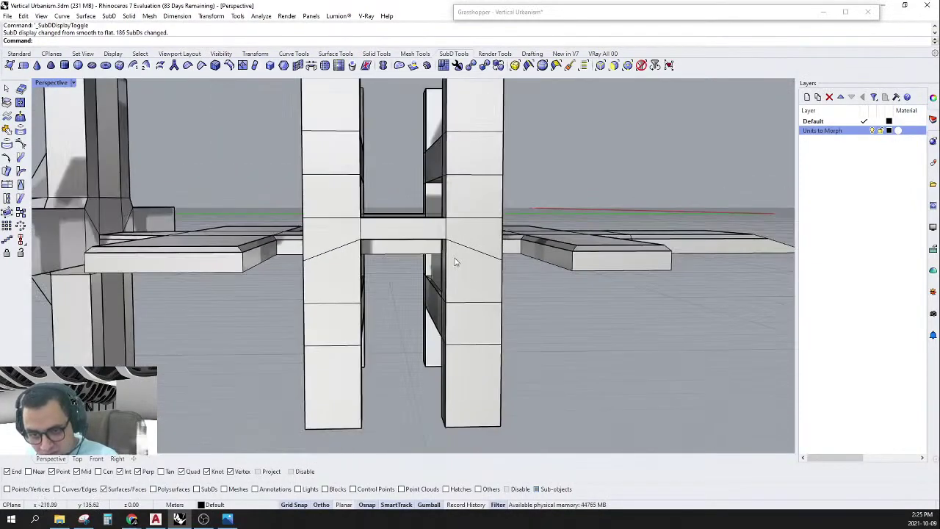
{"action": "right_click_drag", "start_coordinate": [456, 262], "coordinate": [170, 276]}
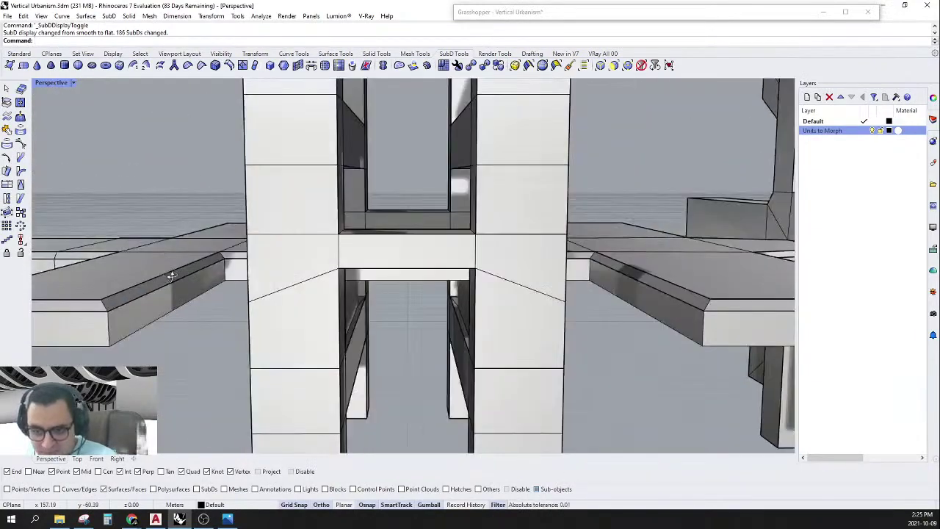
{"action": "right_click_drag", "start_coordinate": [442, 253], "coordinate": [430, 206]}
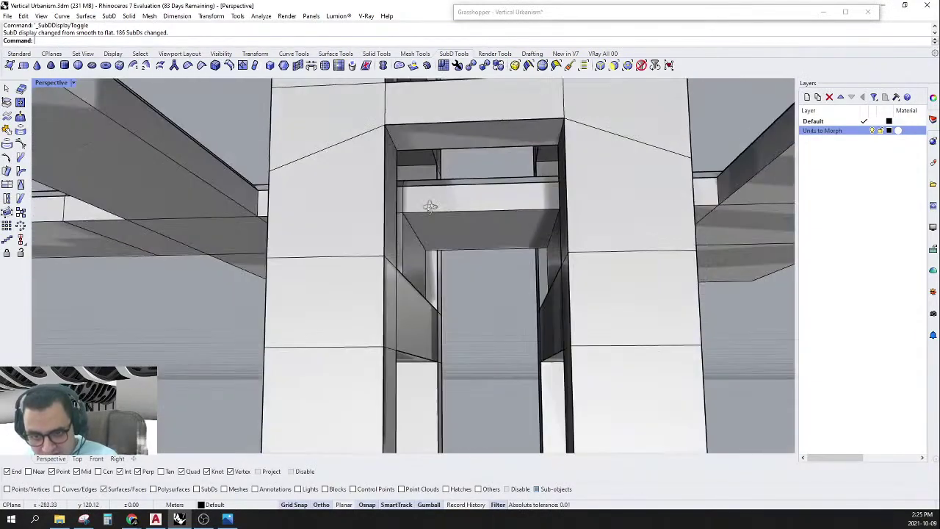
{"action": "left_click", "coordinate": [558, 137], "text": "ctrl+shift"}
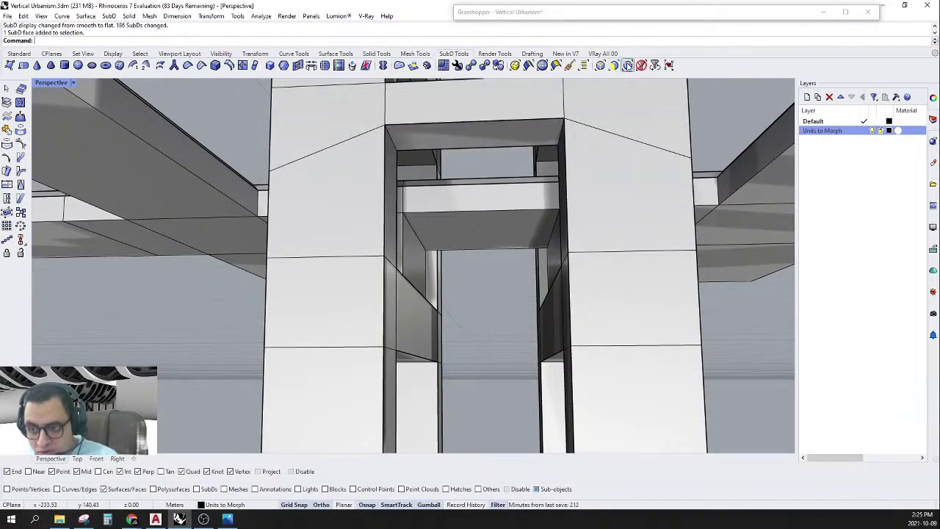
{"action": "left_click", "coordinate": [549, 139], "text": "ctrl+shift"}
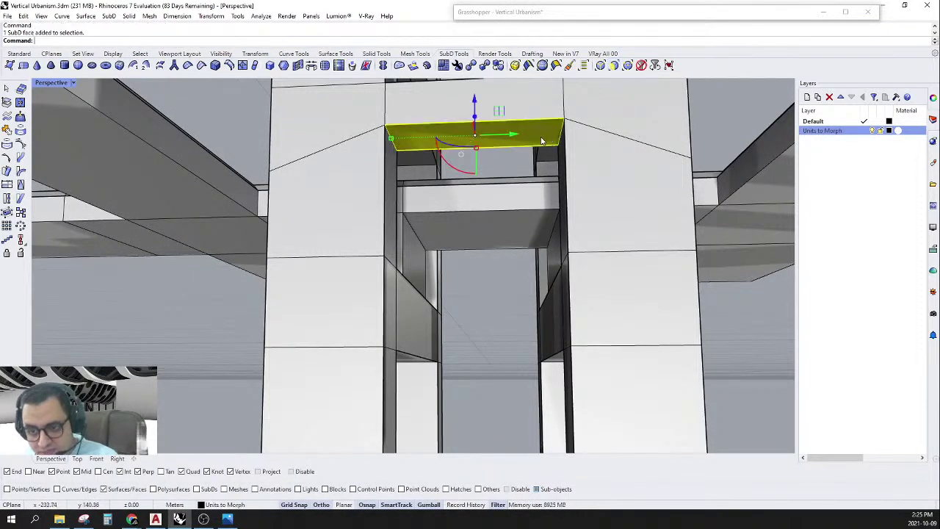
{"action": "right_click_drag", "start_coordinate": [542, 140], "coordinate": [347, 168]}
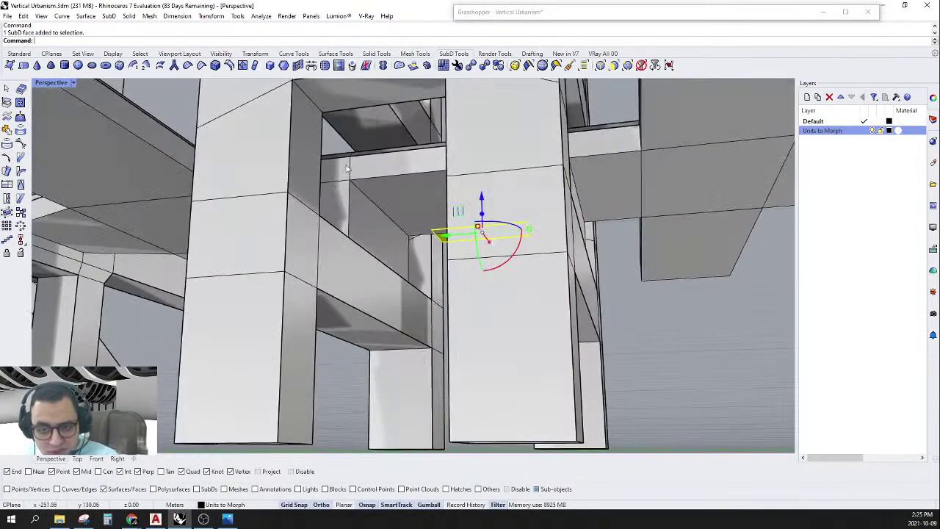
{"action": "left_click", "coordinate": [346, 96], "text": "ctrl+shift"}
{"action": "right_click_drag", "start_coordinate": [347, 97], "coordinate": [394, 275]}
{"action": "scroll", "coordinate": [389, 204], "scroll_direction": "up", "scroll_amount": 4}
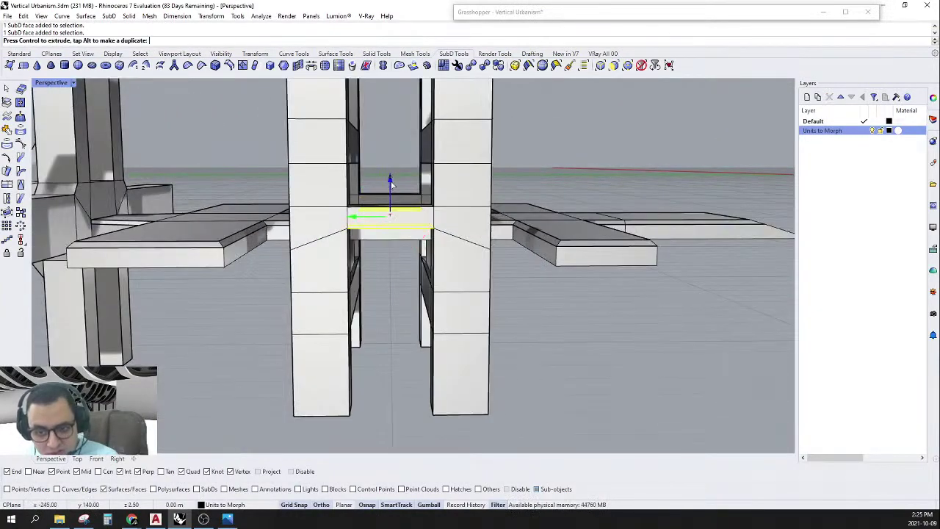
{"action": "left_click_drag", "start_coordinate": [390, 183], "coordinate": [395, 203]}
{"action": "right_click_drag", "start_coordinate": [402, 254], "coordinate": [393, 248]}
{"action": "left_click", "coordinate": [395, 218]}
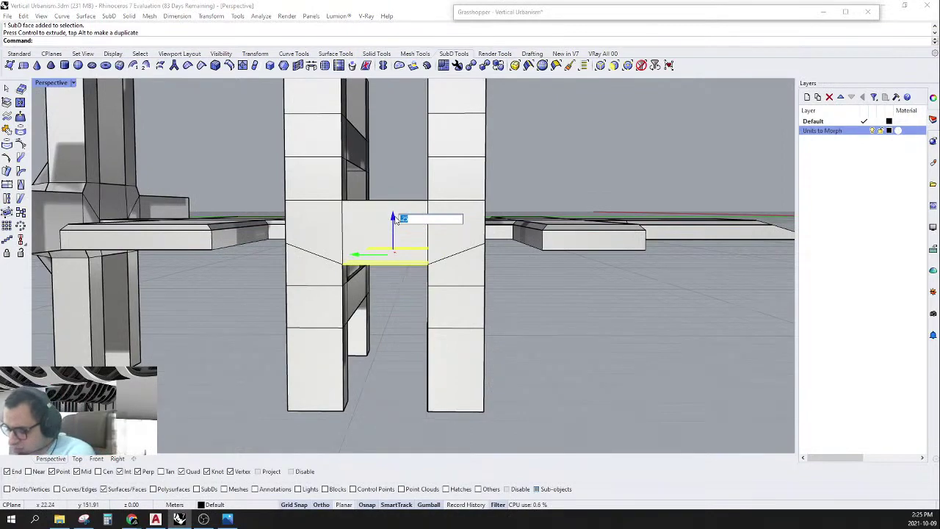
{"action": "key", "text": "Return"}
{"action": "left_click", "coordinate": [394, 219]}
{"action": "key", "text": "Return"}
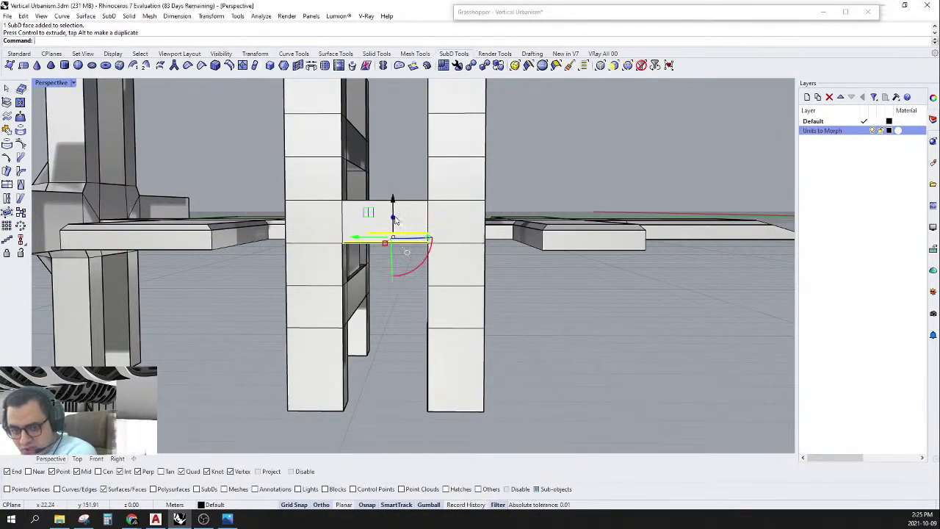
{"action": "left_click", "coordinate": [375, 314]}
{"action": "scroll", "coordinate": [498, 267], "scroll_direction": "down", "scroll_amount": 6}
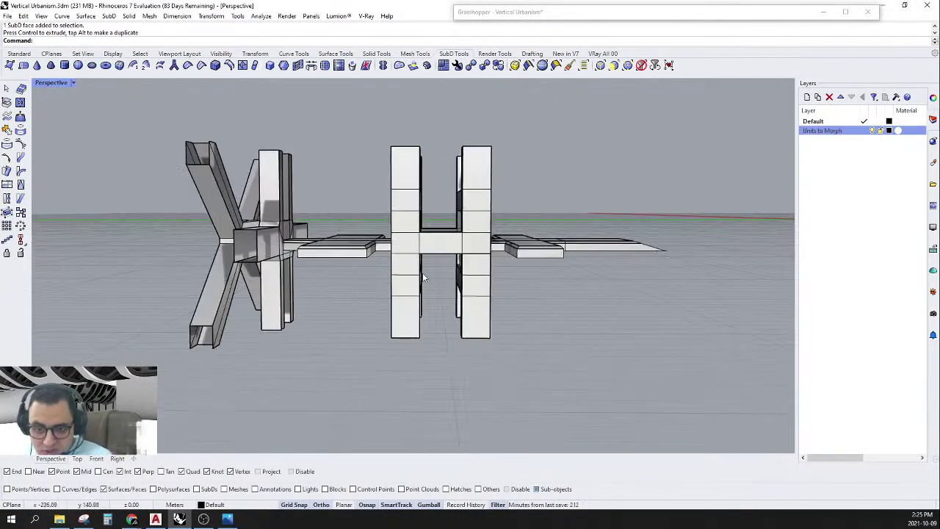
Select the full-height outer face strips of the two nearest tower columns and the face of the link between them.
{"action": "right_click_drag", "start_coordinate": [498, 267], "coordinate": [669, 73]}
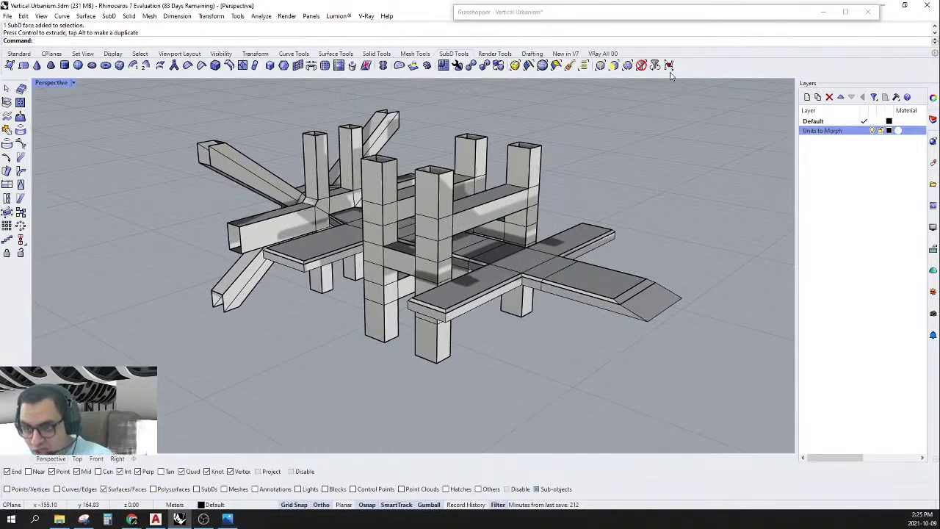
{"action": "scroll", "coordinate": [441, 191], "scroll_direction": "up", "scroll_amount": 4}
{"action": "left_click", "coordinate": [445, 185], "text": "ctrl+shift"}
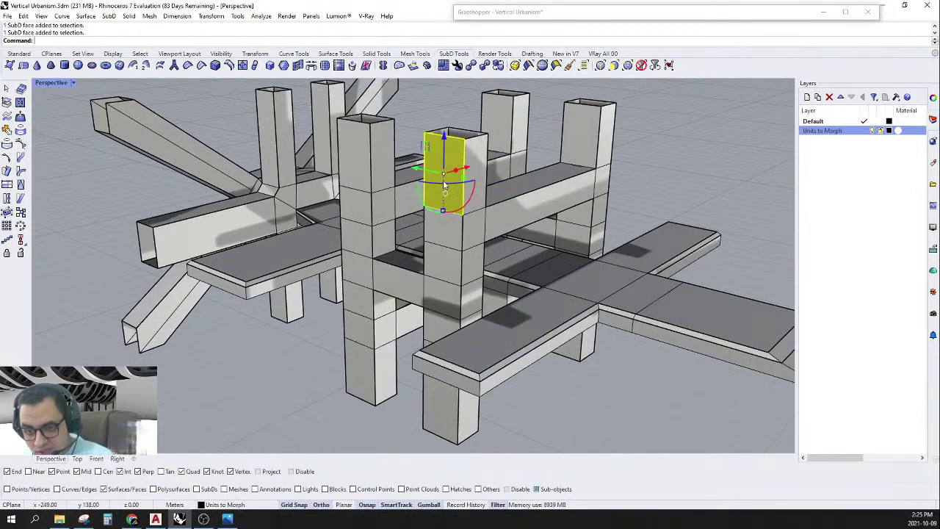
{"action": "double_click", "coordinate": [448, 241], "text": "ctrl+shift"}
{"action": "left_click", "coordinate": [366, 160], "text": "ctrl+shift"}
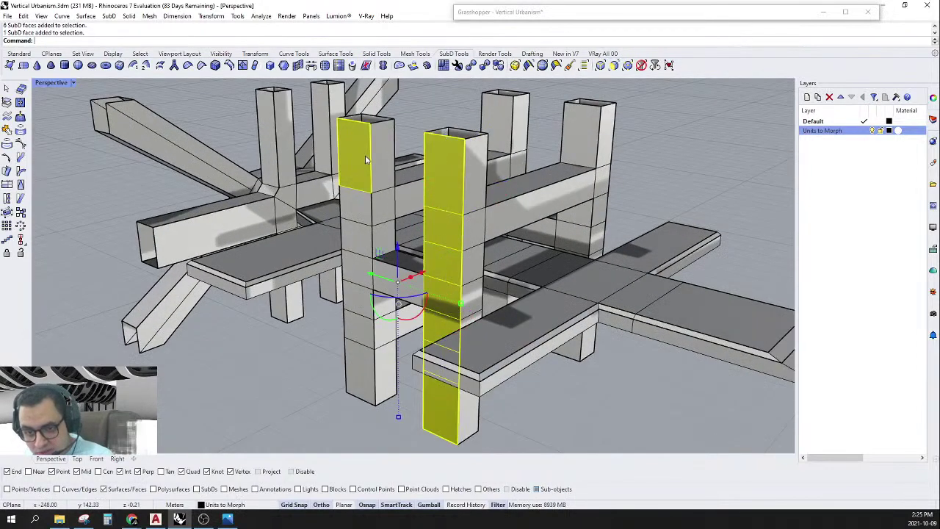
{"action": "double_click", "coordinate": [359, 217], "text": "ctrl+shift"}
Add the top faces of both long upper beams and the column faces rising from their ends to the selection.
{"action": "right_click_drag", "start_coordinate": [529, 269], "coordinate": [527, 296]}
{"action": "scroll", "coordinate": [587, 152], "scroll_direction": "up", "scroll_amount": 3}
{"action": "left_click", "coordinate": [593, 148], "text": "ctrl+shift"}
{"action": "double_click", "coordinate": [508, 229], "text": "ctrl+shift"}
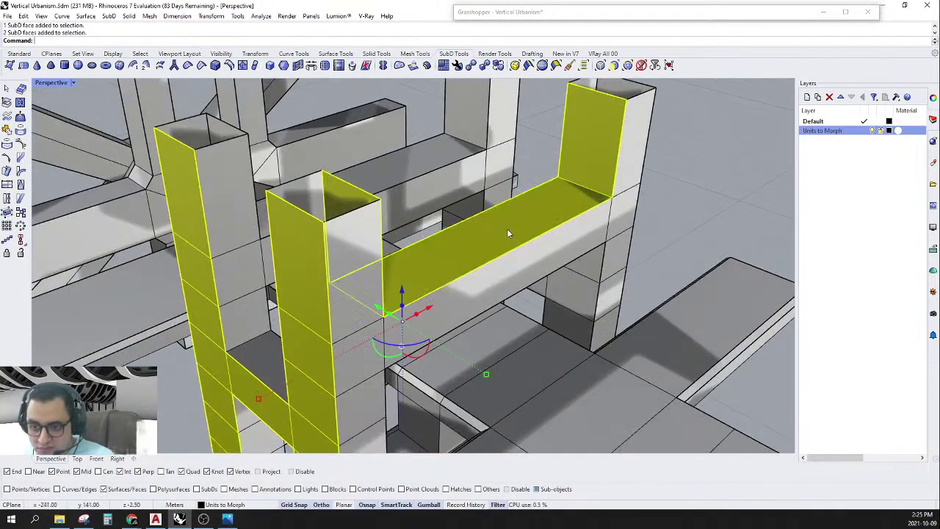
{"action": "scroll", "coordinate": [508, 229], "scroll_direction": "down", "scroll_amount": 5}
{"action": "scroll", "coordinate": [489, 177], "scroll_direction": "up", "scroll_amount": 4}
{"action": "left_click", "coordinate": [489, 178], "text": "ctrl+shift"}
{"action": "double_click", "coordinate": [444, 222], "text": "ctrl+shift"}
Add the full-height outer face strips of the two columns at the opposite end and the link face between them.
{"action": "right_click_drag", "start_coordinate": [444, 227], "coordinate": [504, 316]}
{"action": "scroll", "coordinate": [504, 316], "scroll_direction": "up", "scroll_amount": 3}
{"action": "double_click", "coordinate": [501, 317], "text": "ctrl+shift"}
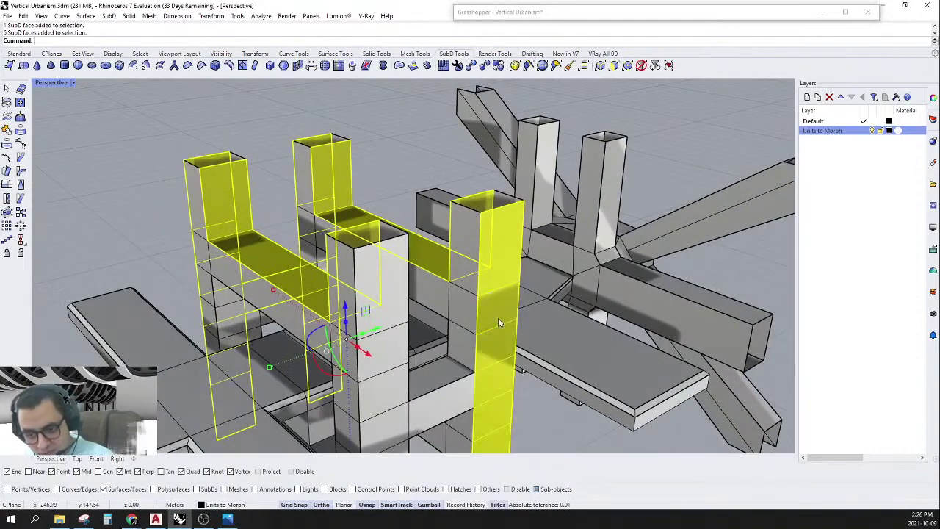
{"action": "scroll", "coordinate": [468, 248], "scroll_direction": "down", "scroll_amount": 3}
{"action": "scroll", "coordinate": [412, 220], "scroll_direction": "up", "scroll_amount": 4}
{"action": "left_click", "coordinate": [410, 209], "text": "ctrl+shift"}
{"action": "double_click", "coordinate": [402, 281], "text": "ctrl+shift"}
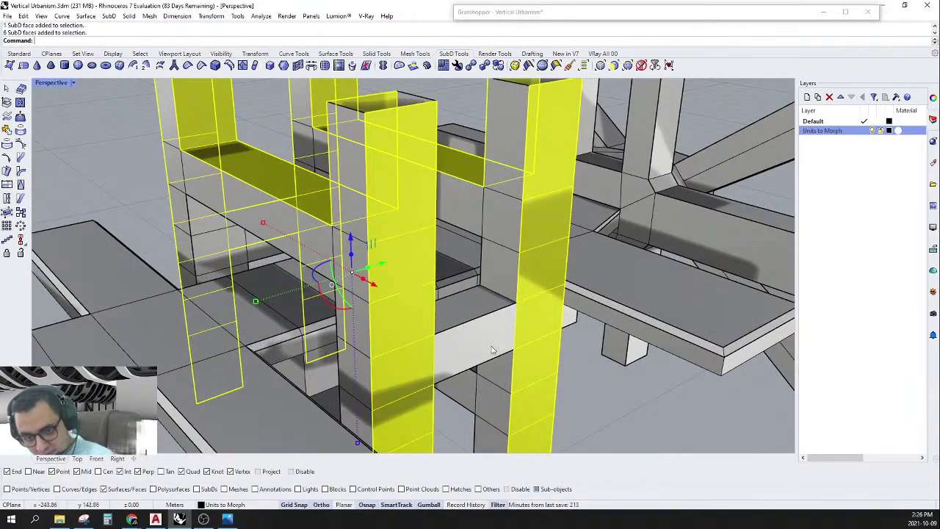
{"action": "left_click", "coordinate": [483, 331], "text": "ctrl+shift"}
Add the underside of the first lower beam and the inner faces of the two legs below it to the selection.
{"action": "scroll", "coordinate": [481, 331], "scroll_direction": "down", "scroll_amount": 7}
{"action": "right_click_drag", "start_coordinate": [393, 233], "coordinate": [449, 256]}
{"action": "scroll", "coordinate": [447, 255], "scroll_direction": "up", "scroll_amount": 3}
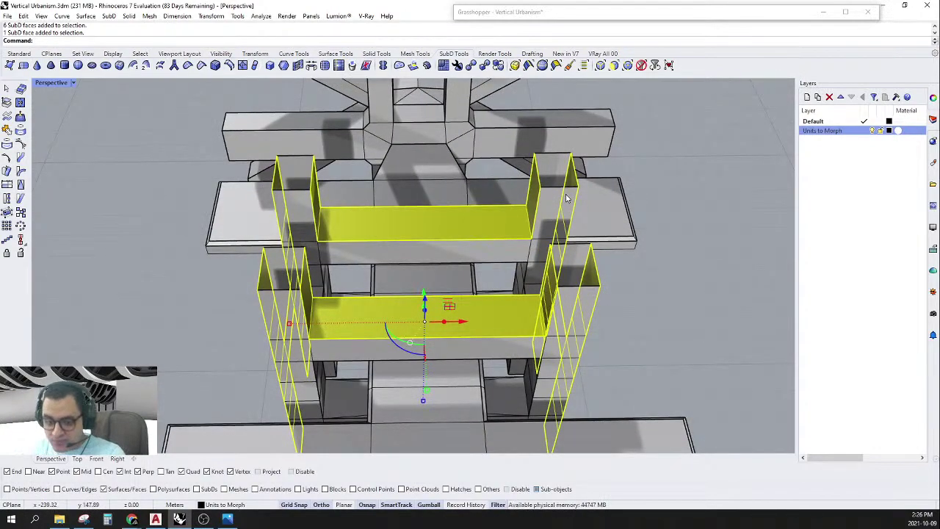
{"action": "scroll", "coordinate": [566, 196], "scroll_direction": "down", "scroll_amount": 7}
{"action": "right_click_drag", "start_coordinate": [521, 274], "coordinate": [595, 219]}
{"action": "scroll", "coordinate": [499, 328], "scroll_direction": "up", "scroll_amount": 9}
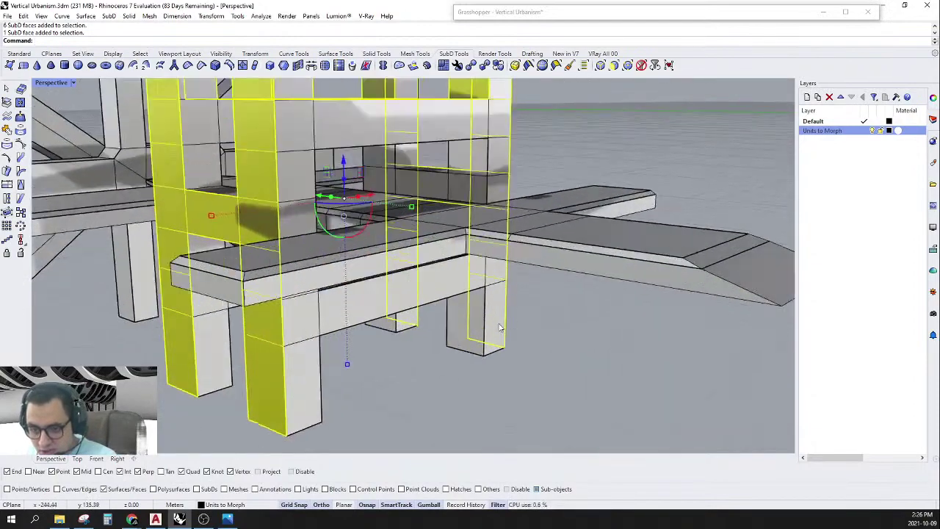
{"action": "scroll", "coordinate": [461, 336], "scroll_direction": "down", "scroll_amount": 4}
{"action": "scroll", "coordinate": [465, 229], "scroll_direction": "up", "scroll_amount": 5}
{"action": "left_click", "coordinate": [474, 237], "text": "ctrl+shift"}
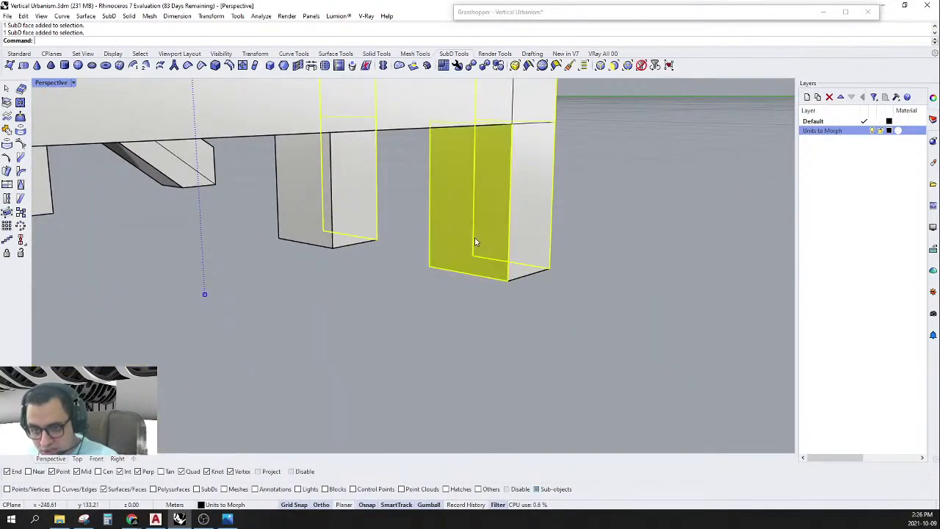
{"action": "right_click_drag", "start_coordinate": [474, 237], "coordinate": [299, 326]}
{"action": "scroll", "coordinate": [454, 162], "scroll_direction": "down", "scroll_amount": 4}
{"action": "left_click", "coordinate": [474, 315], "text": "ctrl+shift"}
{"action": "left_click", "coordinate": [653, 266], "text": "ctrl+shift"}
Add the second lower beam's underside and adjoining inner leg faces, and extract all selected tower faces as separate SubDs.
{"action": "scroll", "coordinate": [645, 266], "scroll_direction": "down", "scroll_amount": 5}
{"action": "right_click_drag", "start_coordinate": [580, 268], "coordinate": [670, 339]}
{"action": "scroll", "coordinate": [675, 324], "scroll_direction": "up", "scroll_amount": 6}
{"action": "left_click", "coordinate": [507, 253], "text": "ctrl+shift"}
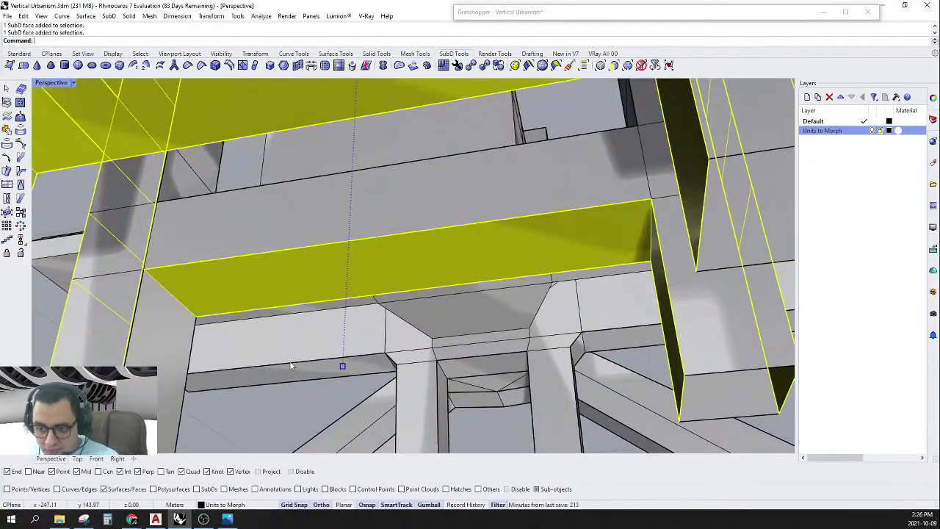
{"action": "left_click", "coordinate": [169, 368], "text": "ctrl+shift"}
{"action": "scroll", "coordinate": [169, 368], "scroll_direction": "down", "scroll_amount": 6}
{"action": "right_click_drag", "start_coordinate": [231, 375], "coordinate": [463, 426]}
{"action": "scroll", "coordinate": [417, 350], "scroll_direction": "down", "scroll_amount": 5}
{"action": "left_click", "coordinate": [7, 102]}
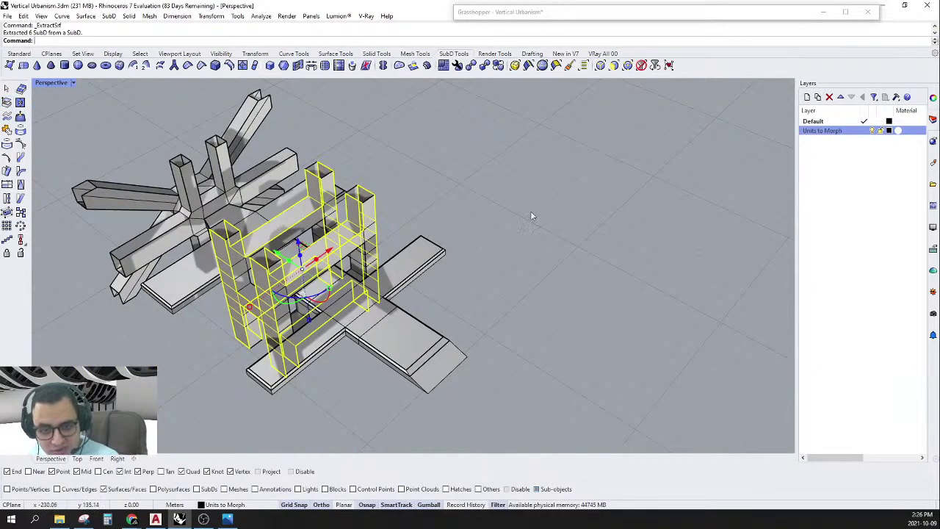
{"action": "left_click", "coordinate": [533, 212]}
Select the side face strips of the two columns facing the ramp side and the side face of the upper beam joining them.
{"action": "scroll", "coordinate": [568, 209], "scroll_direction": "down", "scroll_amount": 6}
{"action": "scroll", "coordinate": [454, 245], "scroll_direction": "up", "scroll_amount": 9}
{"action": "right_click_drag", "start_coordinate": [457, 247], "coordinate": [449, 202]}
{"action": "scroll", "coordinate": [535, 195], "scroll_direction": "up", "scroll_amount": 7}
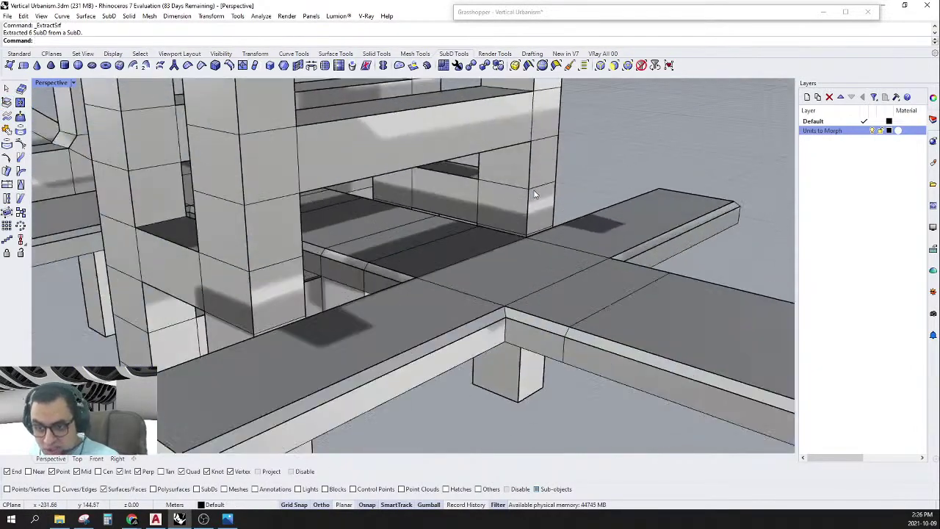
{"action": "right_click_drag", "start_coordinate": [515, 188], "coordinate": [533, 214]}
{"action": "scroll", "coordinate": [522, 183], "scroll_direction": "down", "scroll_amount": 10}
{"action": "right_click_drag", "start_coordinate": [530, 169], "coordinate": [554, 183]}
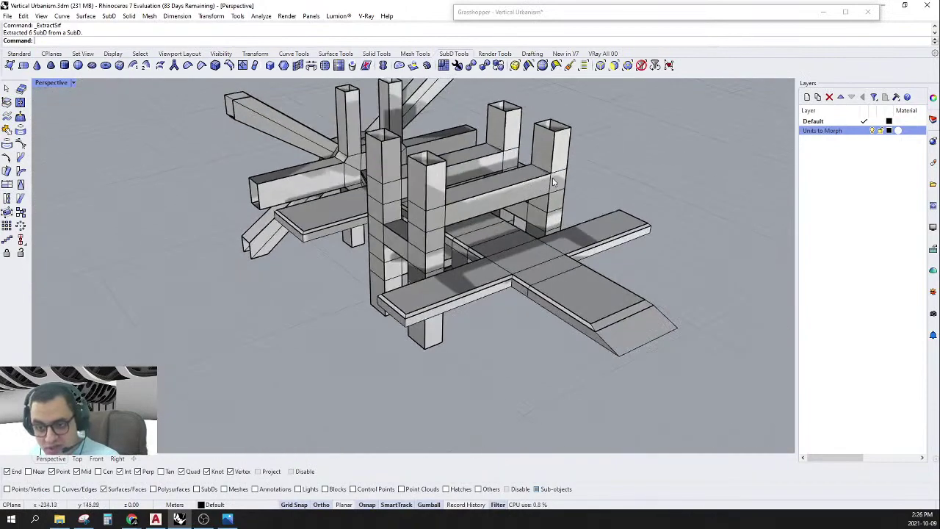
{"action": "scroll", "coordinate": [558, 176], "scroll_direction": "up", "scroll_amount": 3}
{"action": "double_click", "coordinate": [552, 178], "text": "ctrl+shift"}
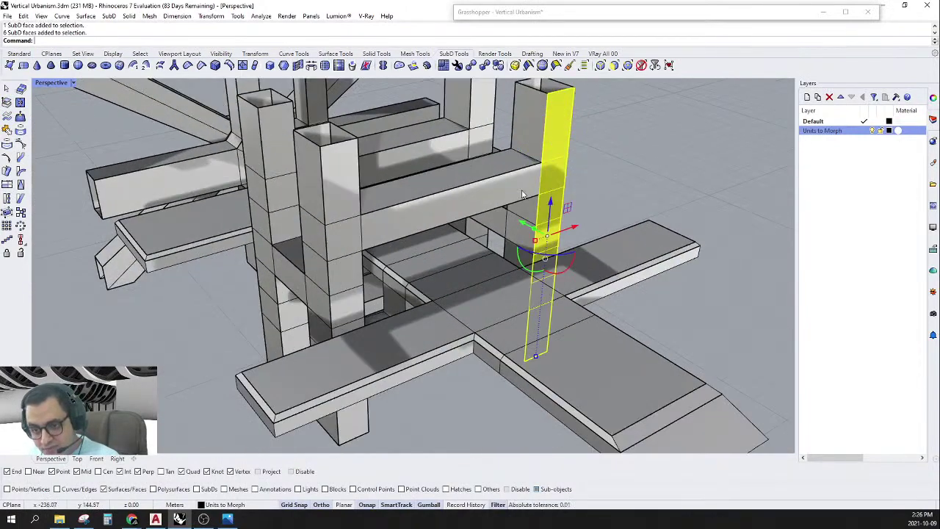
{"action": "left_click", "coordinate": [477, 199], "text": "ctrl+shift"}
{"action": "double_click", "coordinate": [346, 246], "text": "ctrl+shift"}
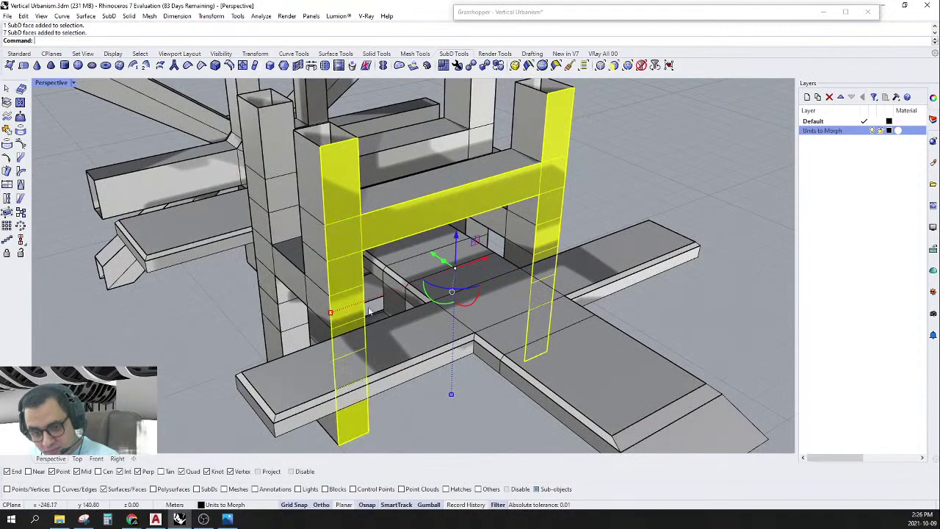
Add the lower beam's side face and the leg and underside faces forming the openings below the short links.
{"action": "right_click_drag", "start_coordinate": [368, 308], "coordinate": [552, 263]}
{"action": "scroll", "coordinate": [413, 186], "scroll_direction": "up", "scroll_amount": 3}
{"action": "left_click", "coordinate": [415, 185], "text": "ctrl+shift"}
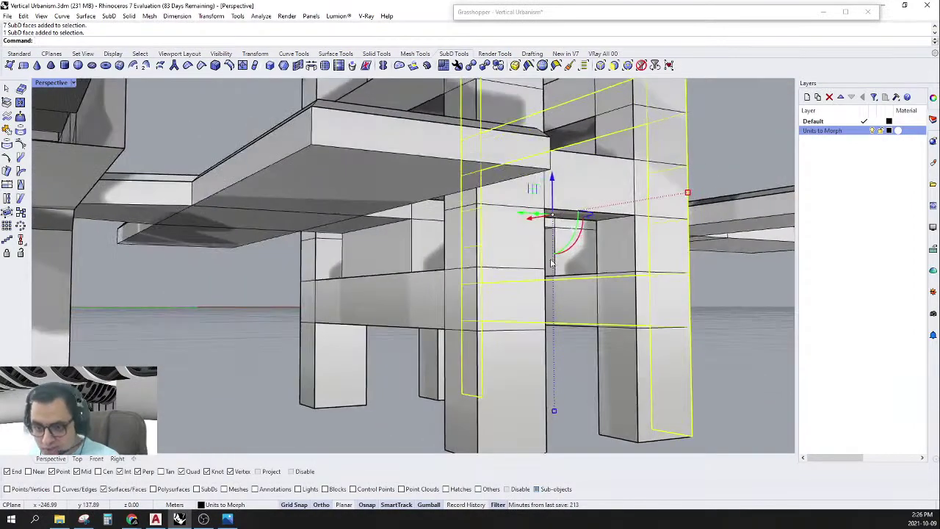
{"action": "left_click", "coordinate": [620, 373], "text": "shift"}
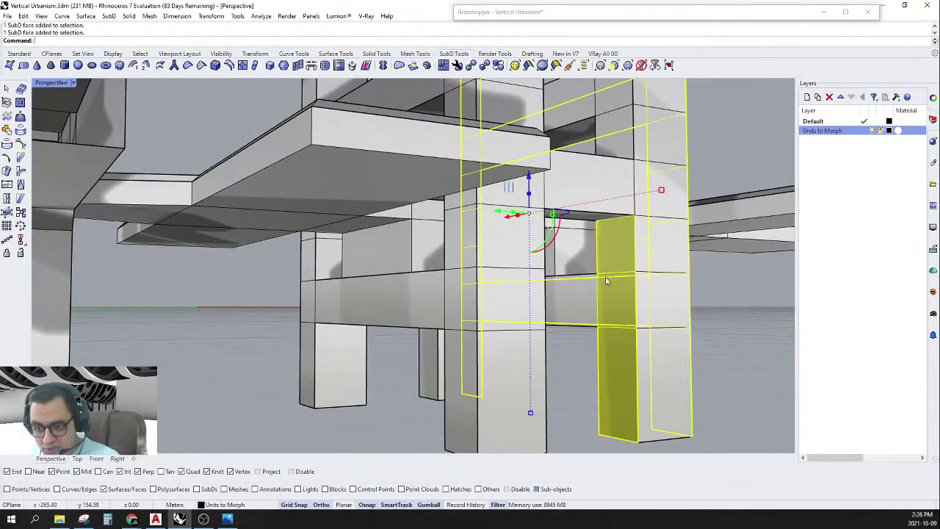
{"action": "right_click_drag", "start_coordinate": [581, 302], "coordinate": [329, 224]}
{"action": "left_click", "coordinate": [416, 189], "text": "shift"}
{"action": "right_click_drag", "start_coordinate": [356, 294], "coordinate": [520, 383]}
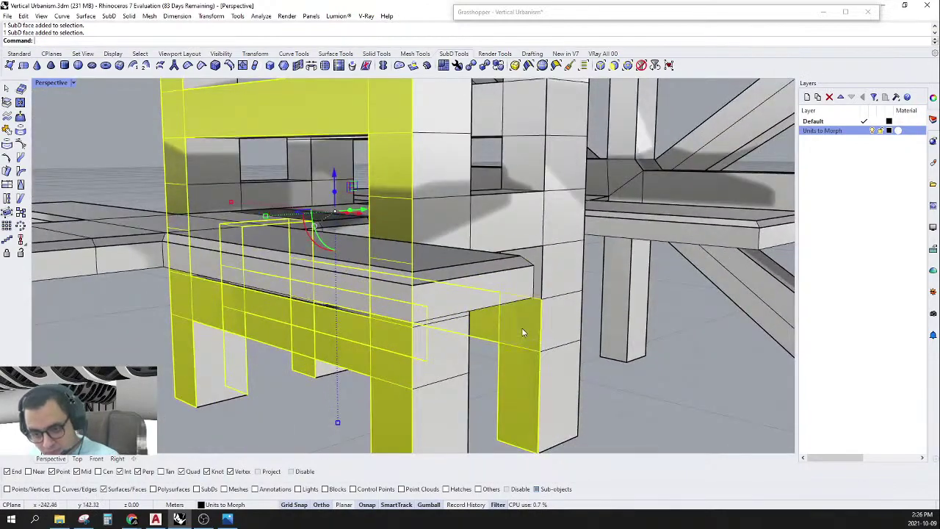
Add the remaining column strips and lower beam side face, and extract the selected faces as separate SubDs.
{"action": "right_click_drag", "start_coordinate": [524, 346], "coordinate": [402, 336]}
{"action": "left_click", "coordinate": [381, 294], "text": "shift"}
{"action": "double_click", "coordinate": [369, 277], "text": "shift"}
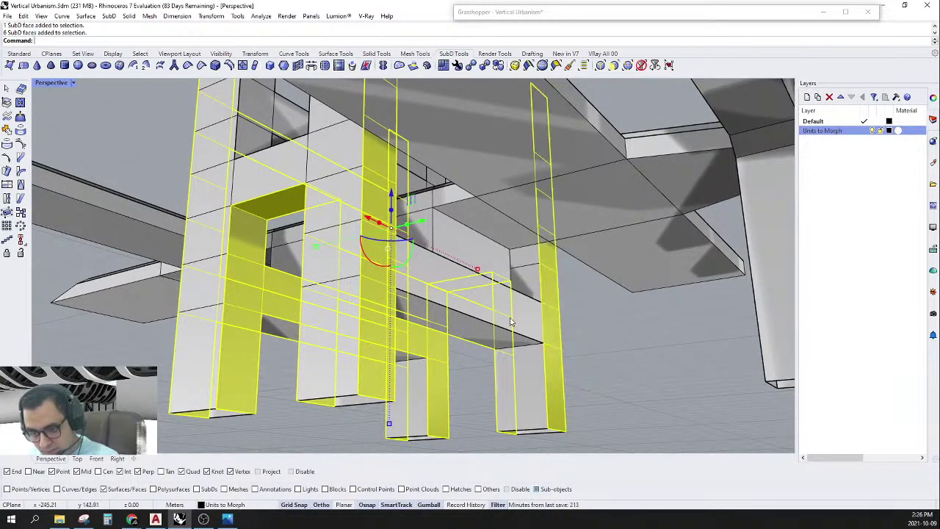
{"action": "left_click", "coordinate": [494, 300], "text": "shift"}
{"action": "right_click_drag", "start_coordinate": [494, 301], "coordinate": [489, 336]}
{"action": "right_click", "coordinate": [488, 335]}
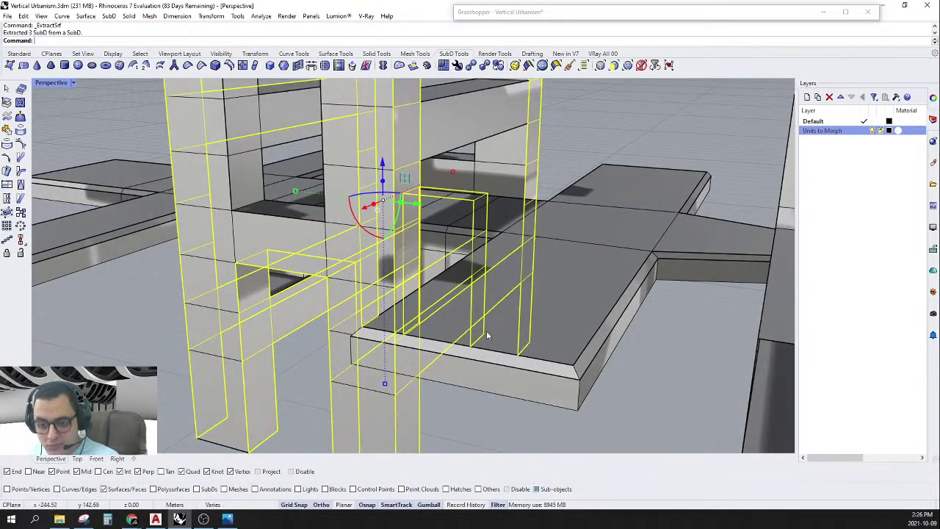
Deselect the extracted faces and reset the selection filter so that whole objects can be picked.
{"action": "scroll", "coordinate": [498, 330], "scroll_direction": "down", "scroll_amount": 5}
{"action": "scroll", "coordinate": [497, 257], "scroll_direction": "up", "scroll_amount": 5}
{"action": "right_click_drag", "start_coordinate": [528, 259], "coordinate": [518, 315]}
{"action": "left_click", "coordinate": [509, 222]}
{"action": "right_click", "coordinate": [511, 222]}
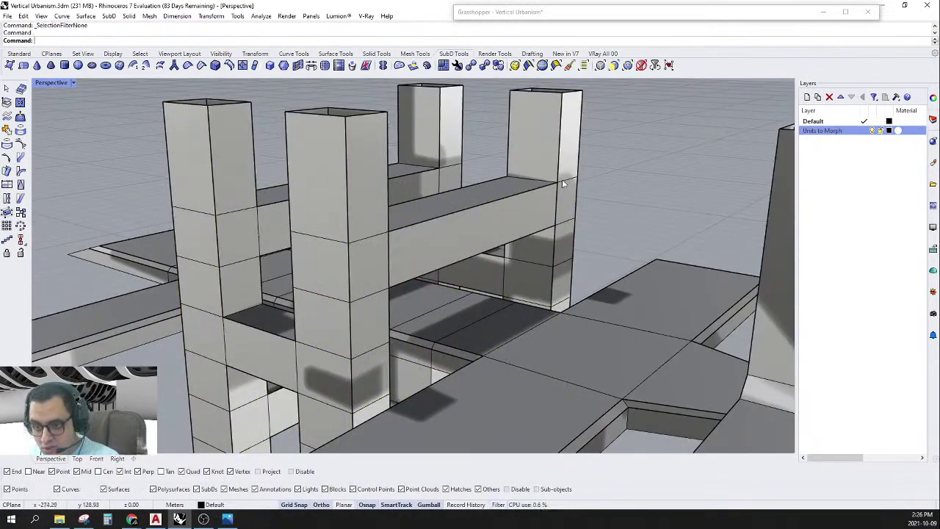
Try to join the extracted column-and-beam side SubD with another open SubD, with the joined edges set to Smooth.
{"action": "left_click", "coordinate": [562, 179]}
{"action": "scroll", "coordinate": [527, 212], "scroll_direction": "down", "scroll_amount": 2}
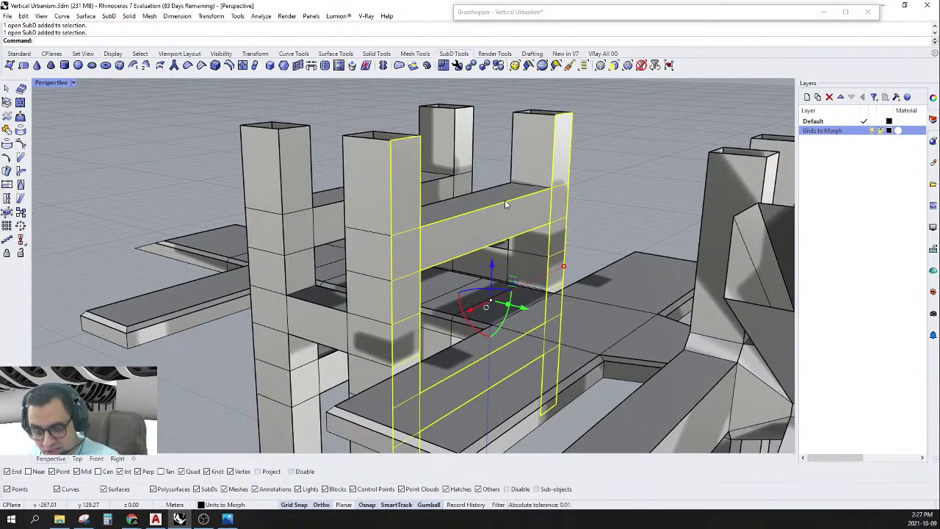
{"action": "right_click_drag", "start_coordinate": [498, 224], "coordinate": [491, 228]}
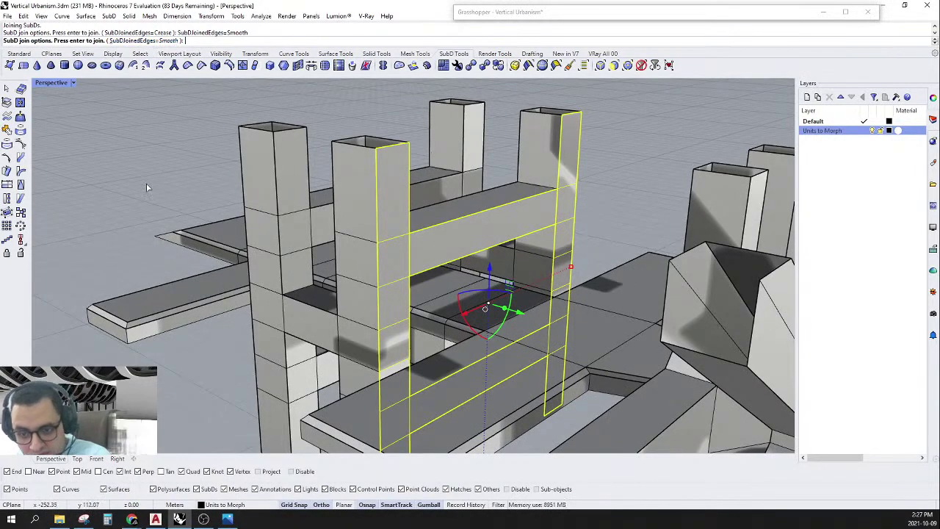
{"action": "right_click_drag", "start_coordinate": [146, 187], "coordinate": [434, 288]}
{"action": "key", "text": "Return"}
{"action": "scroll", "coordinate": [546, 213], "scroll_direction": "up", "scroll_amount": 4}
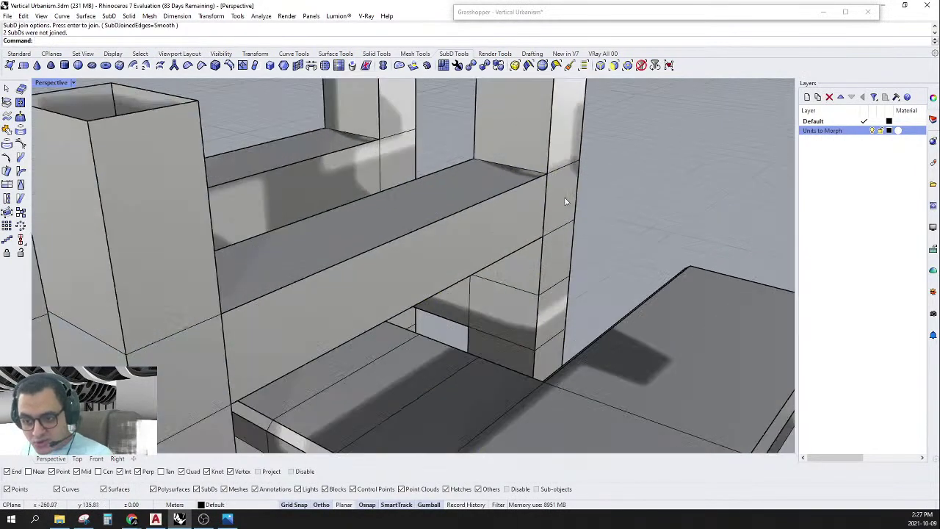
Join the column-and-beam side SubD with the adjacent open SubD, with the joined edges set to Smooth.
{"action": "left_click", "coordinate": [565, 201]}
{"action": "type", "text": "join"}
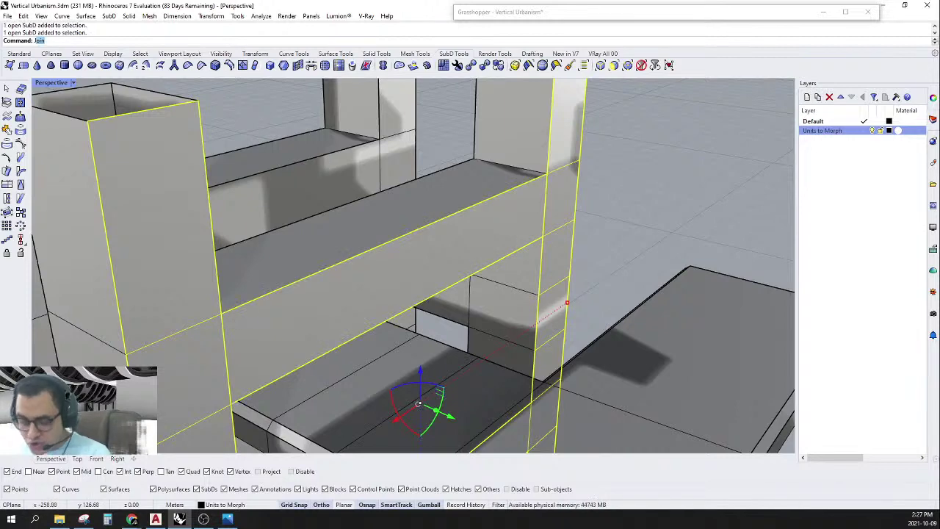
{"action": "key", "text": "Return"}
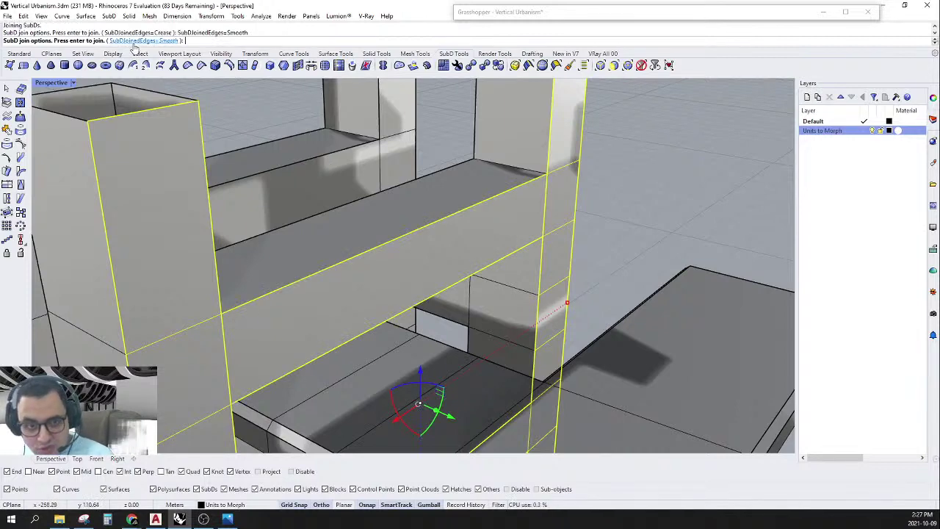
{"action": "key", "text": "Return"}
{"action": "scroll", "coordinate": [523, 256], "scroll_direction": "down", "scroll_amount": 5}
{"action": "scroll", "coordinate": [520, 215], "scroll_direction": "up", "scroll_amount": 2}
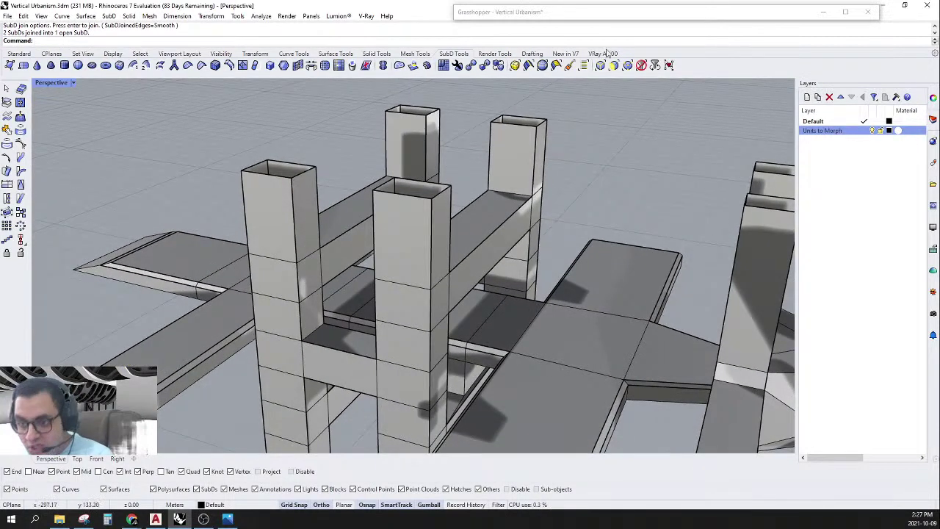
Examine which column and beam faces each long-side SubD of the four-column tower contains by selecting them.
{"action": "scroll", "coordinate": [536, 177], "scroll_direction": "up", "scroll_amount": 3}
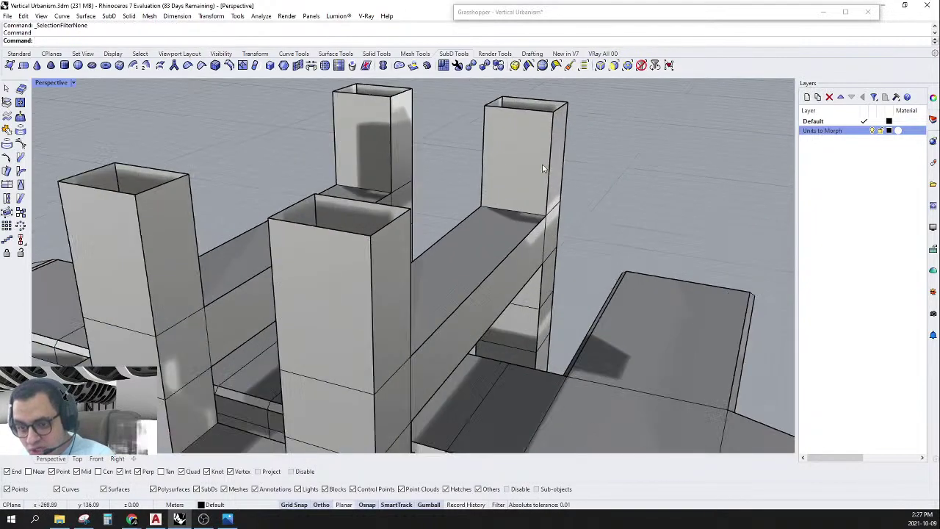
{"action": "left_click", "coordinate": [542, 164]}
{"action": "scroll", "coordinate": [541, 164], "scroll_direction": "down", "scroll_amount": 2}
{"action": "scroll", "coordinate": [543, 166], "scroll_direction": "up", "scroll_amount": 2}
{"action": "left_click", "coordinate": [535, 232], "text": "shift"}
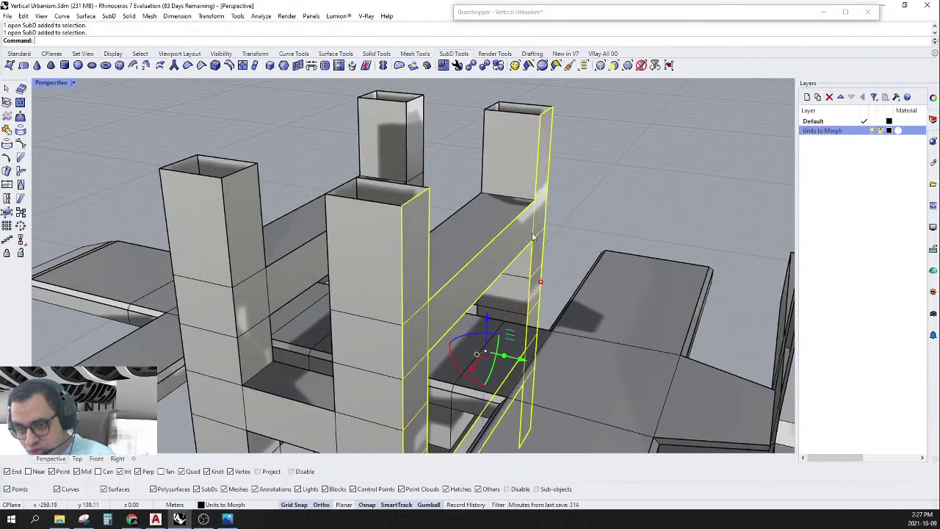
{"action": "scroll", "coordinate": [534, 233], "scroll_direction": "up", "scroll_amount": 6}
{"action": "scroll", "coordinate": [517, 249], "scroll_direction": "down", "scroll_amount": 8}
{"action": "right_click_drag", "start_coordinate": [519, 268], "coordinate": [544, 245]}
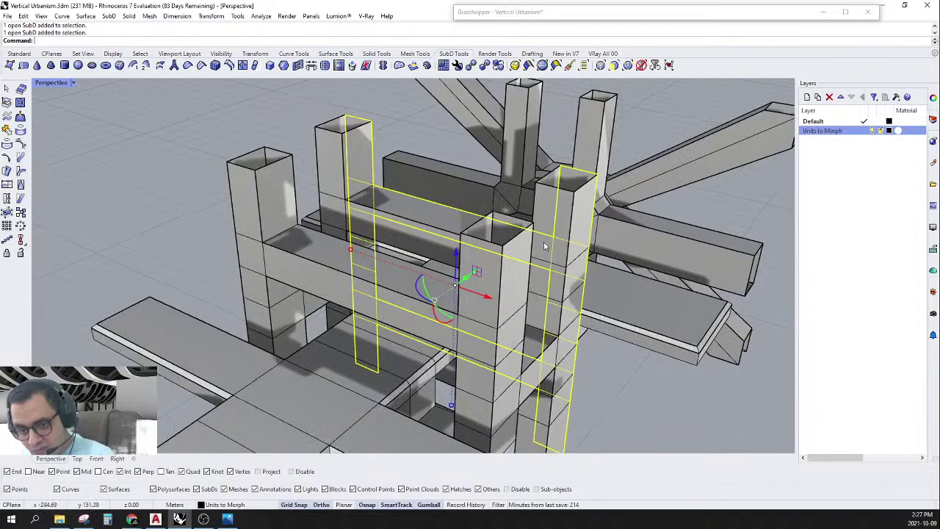
{"action": "left_click", "coordinate": [345, 177], "text": "shift"}
{"action": "scroll", "coordinate": [346, 179], "scroll_direction": "down", "scroll_amount": 4}
{"action": "right_click_drag", "start_coordinate": [348, 179], "coordinate": [419, 221]}
{"action": "scroll", "coordinate": [419, 220], "scroll_direction": "down", "scroll_amount": 8}
{"action": "left_click", "coordinate": [476, 253]}
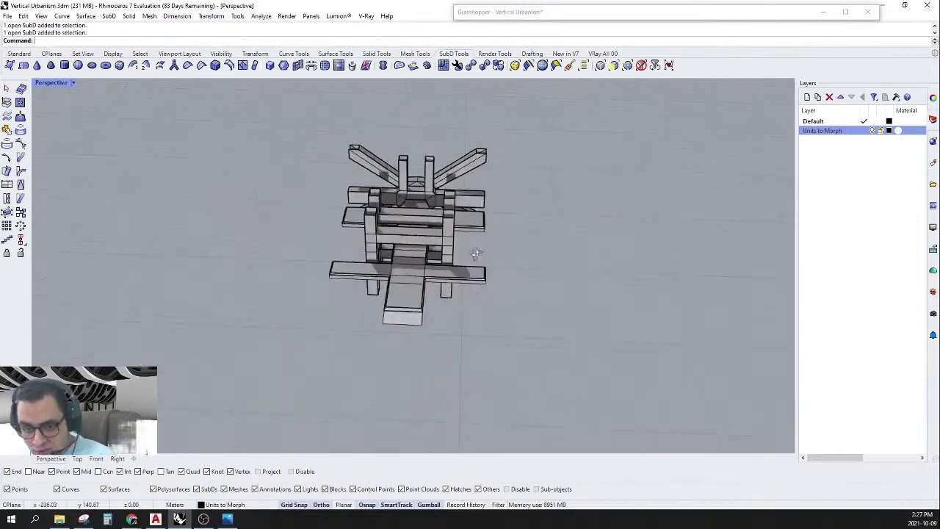
Examine the extents of the tower's end-frame SubD, the deck-top SubD and the underside body SubD by selecting each.
{"action": "right_click_drag", "start_coordinate": [476, 254], "coordinate": [485, 257]}
{"action": "scroll", "coordinate": [484, 257], "scroll_direction": "up", "scroll_amount": 5}
{"action": "left_click", "coordinate": [415, 266]}
{"action": "scroll", "coordinate": [435, 274], "scroll_direction": "down", "scroll_amount": 4}
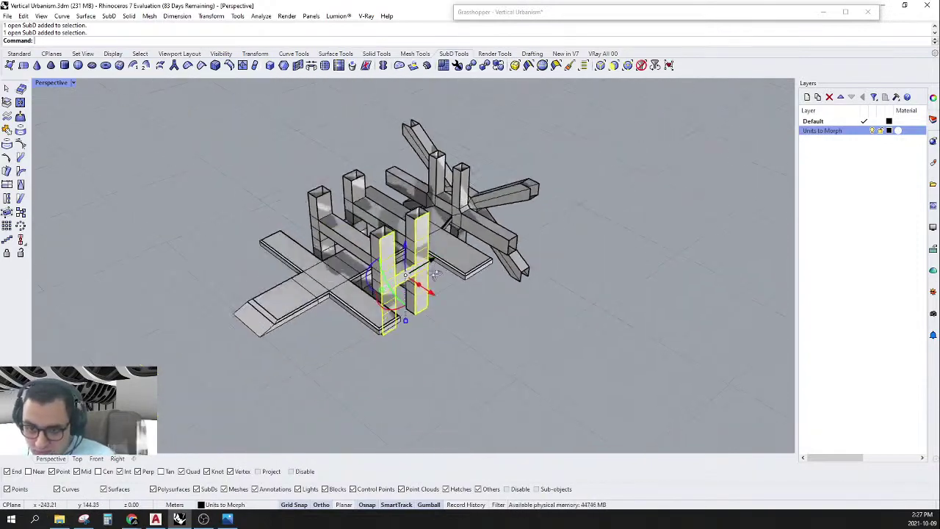
{"action": "right_click_drag", "start_coordinate": [435, 274], "coordinate": [500, 258]}
{"action": "scroll", "coordinate": [379, 314], "scroll_direction": "up", "scroll_amount": 6}
{"action": "left_click", "coordinate": [394, 307]}
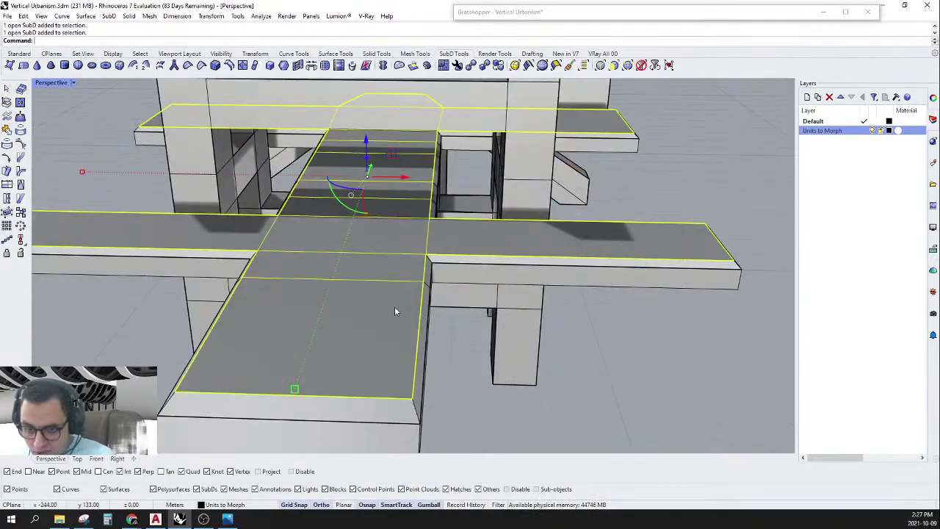
{"action": "scroll", "coordinate": [395, 307], "scroll_direction": "down", "scroll_amount": 6}
{"action": "right_click_drag", "start_coordinate": [394, 307], "coordinate": [308, 233]}
{"action": "scroll", "coordinate": [308, 233], "scroll_direction": "up", "scroll_amount": 5}
{"action": "left_click", "coordinate": [286, 190]}
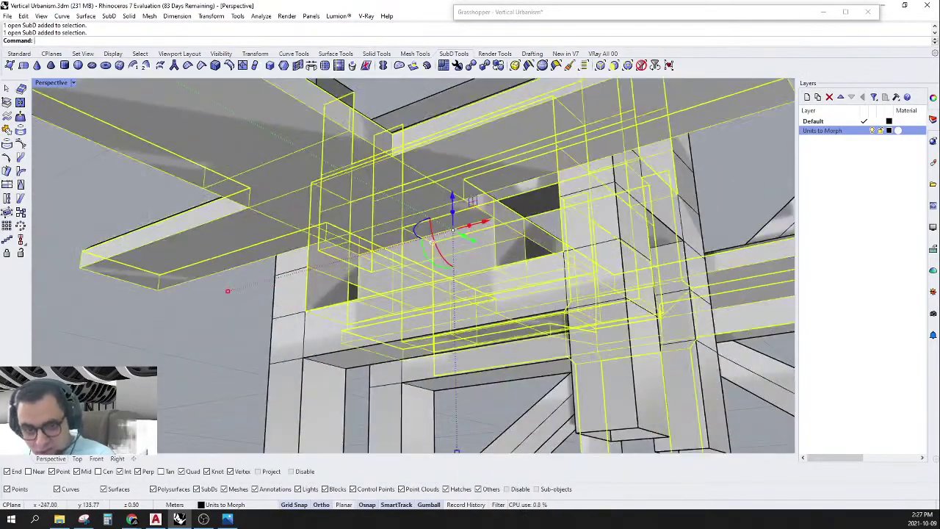
{"action": "right_click_drag", "start_coordinate": [285, 189], "coordinate": [504, 264]}
{"action": "scroll", "coordinate": [404, 233], "scroll_direction": "down", "scroll_amount": 4}
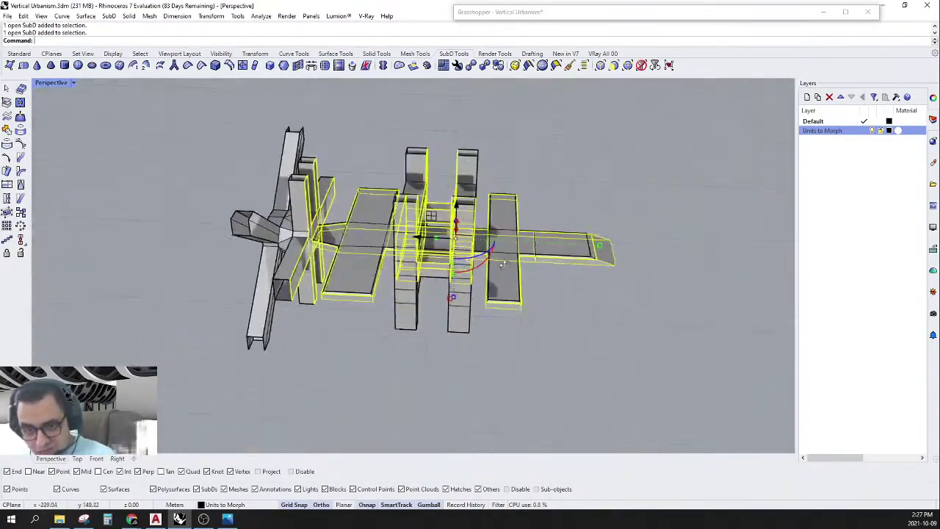
{"action": "scroll", "coordinate": [449, 221], "scroll_direction": "up", "scroll_amount": 7}
{"action": "right_click_drag", "start_coordinate": [433, 235], "coordinate": [524, 252]}
{"action": "key", "text": "Escape"}
{"action": "scroll", "coordinate": [499, 187], "scroll_direction": "up", "scroll_amount": 4}
{"action": "left_click", "coordinate": [513, 198]}
{"action": "key", "text": "Escape"}
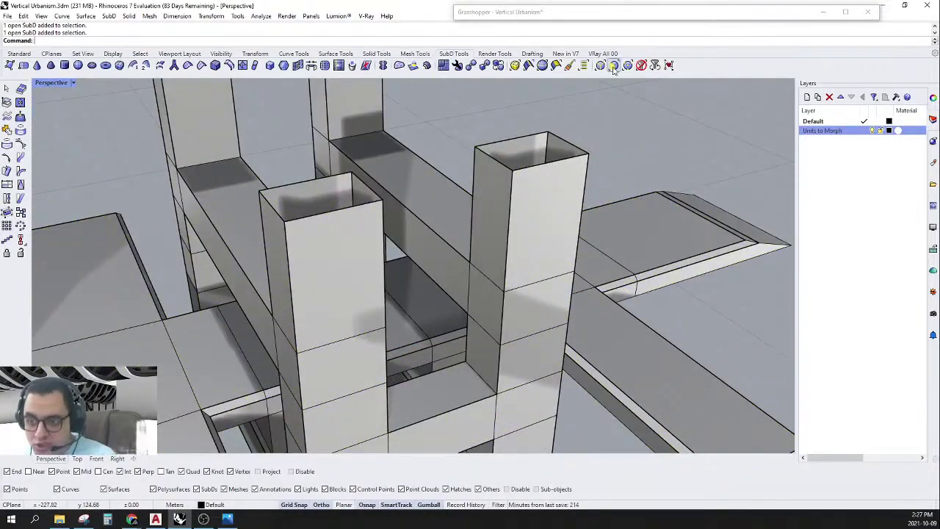
Limit selection to faces and select the facing column faces and link top that form the U-shaped gap between two columns.
{"action": "left_click", "coordinate": [506, 242]}
{"action": "left_click", "coordinate": [470, 369], "text": "shift"}
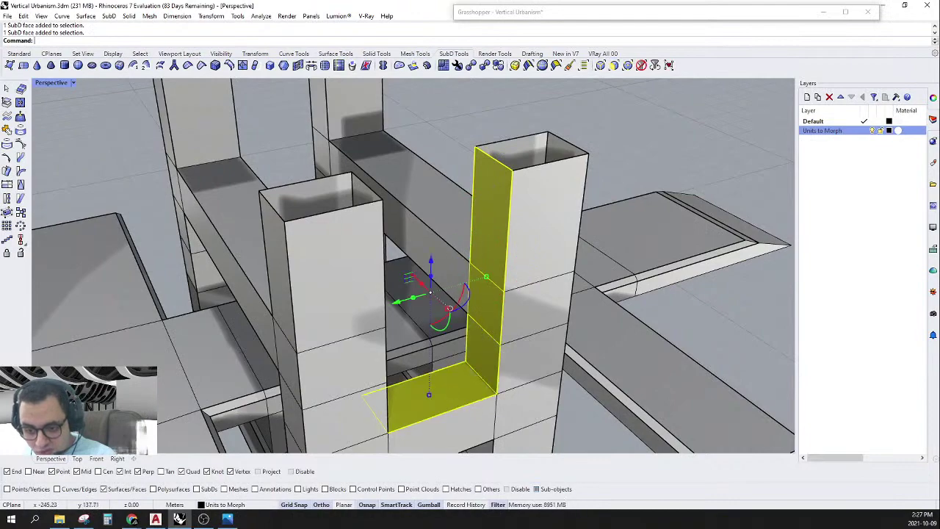
{"action": "right_click_drag", "start_coordinate": [470, 369], "coordinate": [299, 348]}
{"action": "left_click", "coordinate": [260, 245], "text": "shift"}
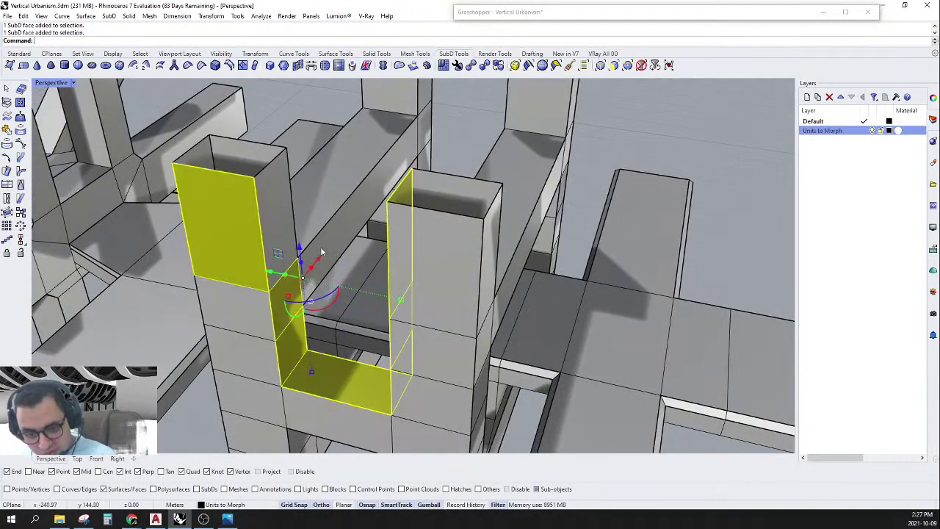
{"action": "left_click", "coordinate": [246, 262], "text": "ctrl"}
{"action": "left_click", "coordinate": [283, 230], "text": "shift"}
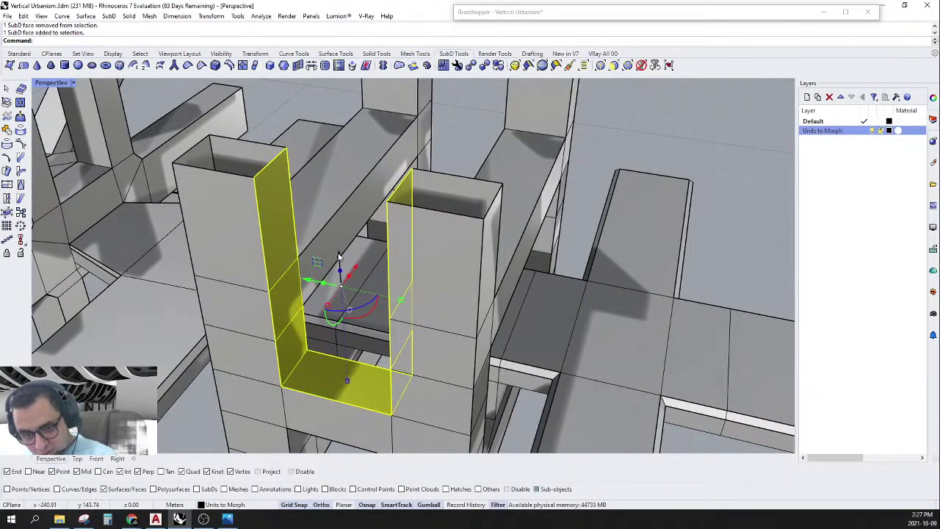
Add the long beams' inner side faces and the opposite gap's column and link faces, and extract the selection as a separate SubD.
{"action": "left_click", "coordinate": [339, 256], "text": "shift"}
{"action": "right_click_drag", "start_coordinate": [339, 256], "coordinate": [461, 271]}
{"action": "left_click", "coordinate": [462, 270], "text": "shift"}
{"action": "scroll", "coordinate": [464, 272], "scroll_direction": "down", "scroll_amount": 6}
{"action": "scroll", "coordinate": [369, 204], "scroll_direction": "up", "scroll_amount": 7}
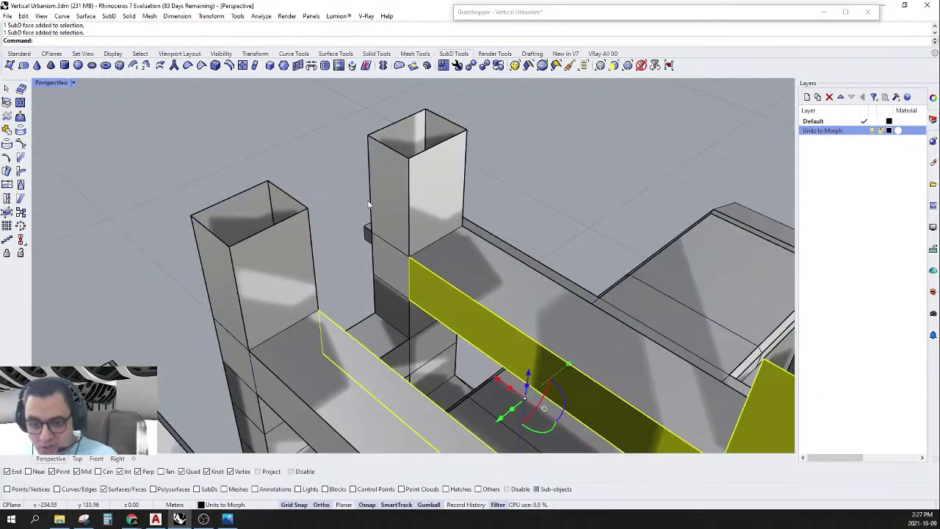
{"action": "double_click", "coordinate": [387, 263], "text": "shift"}
{"action": "right_click_drag", "start_coordinate": [387, 263], "coordinate": [294, 275]}
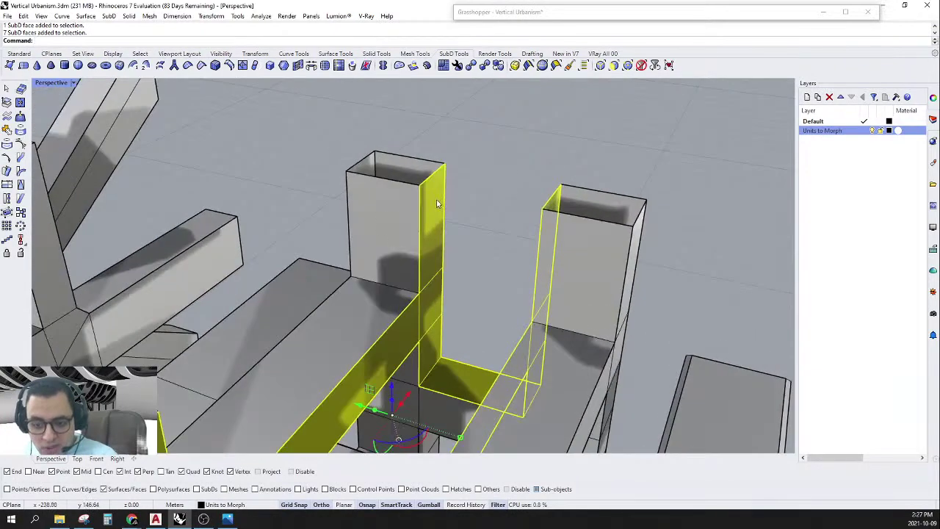
{"action": "scroll", "coordinate": [439, 204], "scroll_direction": "down", "scroll_amount": 6}
{"action": "right_click_drag", "start_coordinate": [488, 205], "coordinate": [445, 257]}
{"action": "left_click", "coordinate": [7, 103]}
Deselect the extracted faces, reset the selection filter to none, and select the remaining SubD body under the deck.
{"action": "scroll", "coordinate": [470, 176], "scroll_direction": "down", "scroll_amount": 6}
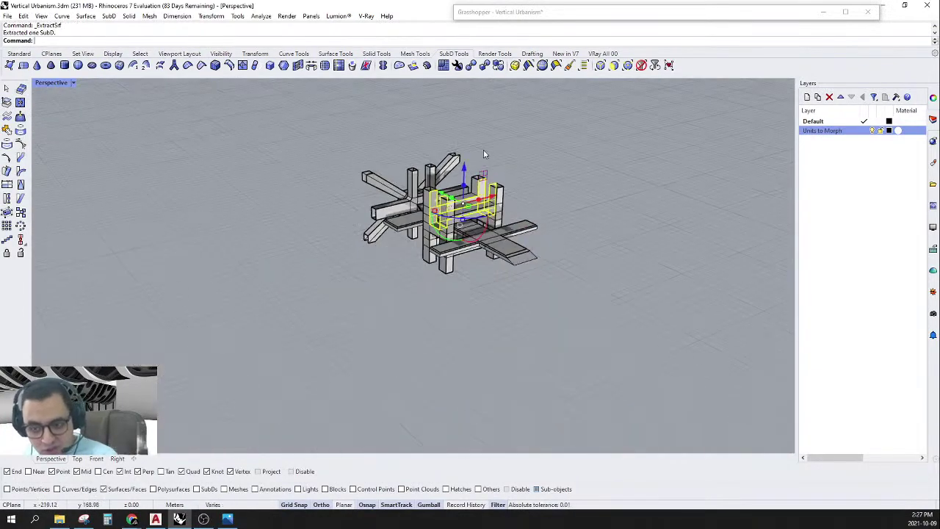
{"action": "scroll", "coordinate": [551, 253], "scroll_direction": "up", "scroll_amount": 9}
{"action": "left_click", "coordinate": [563, 248]}
{"action": "scroll", "coordinate": [563, 240], "scroll_direction": "down", "scroll_amount": 2}
{"action": "key", "text": "Escape"}
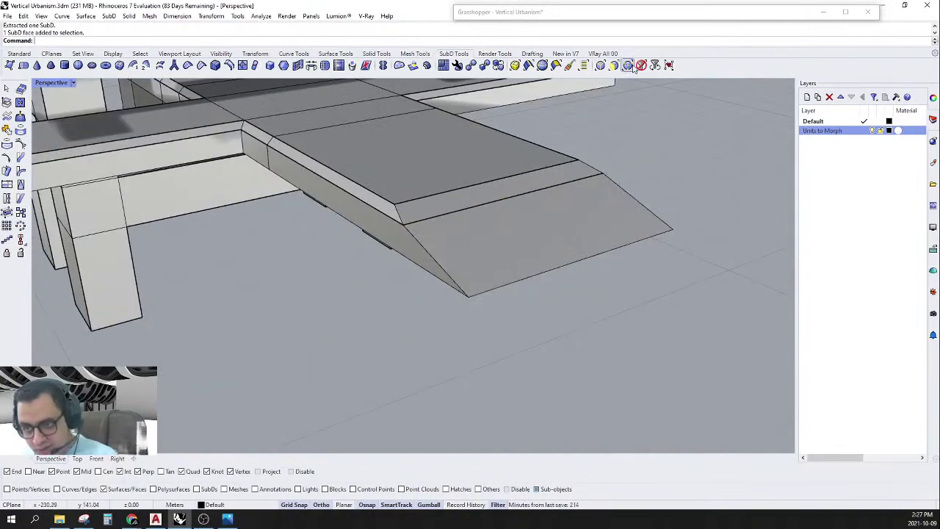
{"action": "left_click", "coordinate": [641, 65]}
{"action": "left_click", "coordinate": [539, 246]}
{"action": "scroll", "coordinate": [539, 246], "scroll_direction": "down", "scroll_amount": 8}
{"action": "right_click_drag", "start_coordinate": [414, 243], "coordinate": [504, 174]}
{"action": "scroll", "coordinate": [493, 195], "scroll_direction": "up", "scroll_amount": 4}
{"action": "scroll", "coordinate": [536, 208], "scroll_direction": "down", "scroll_amount": 8}
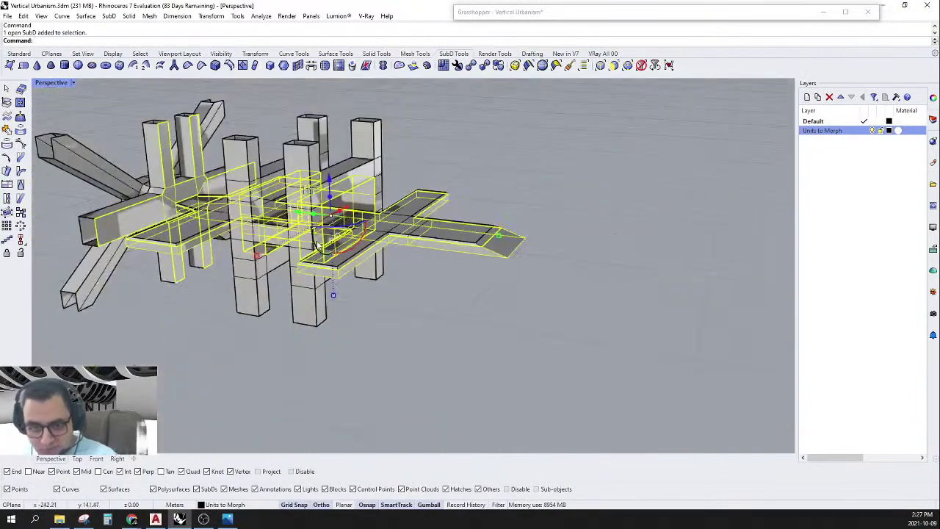
Display the SubDs smooth and temporarily move the selected body away from the other pieces to examine it, undoing the move.
{"action": "key", "text": "Tab"}
{"action": "right_click_drag", "start_coordinate": [474, 257], "coordinate": [405, 253]}
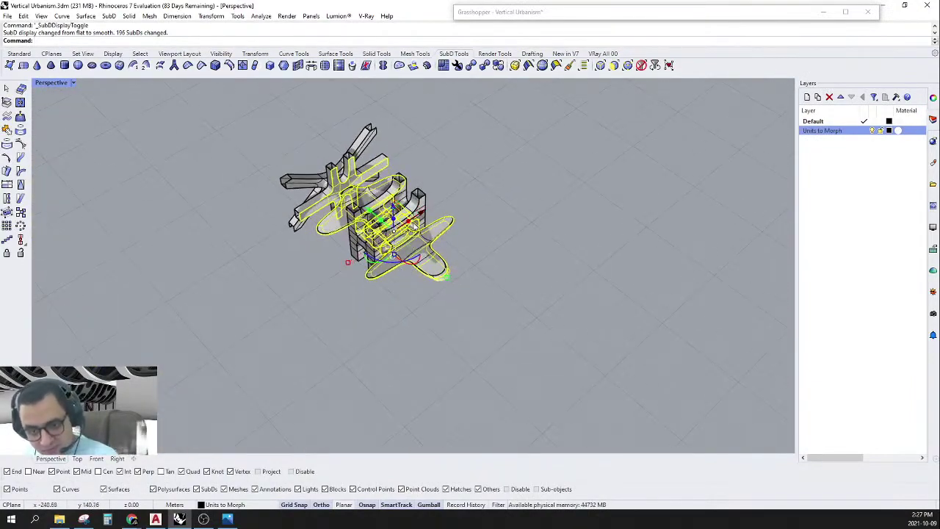
{"action": "left_click_drag", "start_coordinate": [422, 216], "coordinate": [562, 123]}
{"action": "left_click", "coordinate": [569, 120]}
{"action": "scroll", "coordinate": [568, 120], "scroll_direction": "up", "scroll_amount": 9}
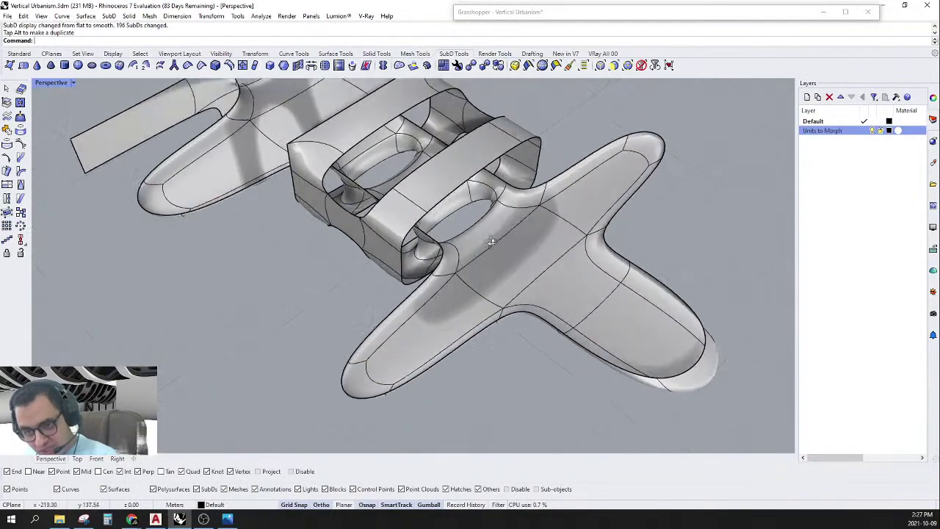
{"action": "right_click_drag", "start_coordinate": [587, 176], "coordinate": [654, 210]}
{"action": "scroll", "coordinate": [660, 209], "scroll_direction": "down", "scroll_amount": 6}
{"action": "scroll", "coordinate": [452, 198], "scroll_direction": "up", "scroll_amount": 5}
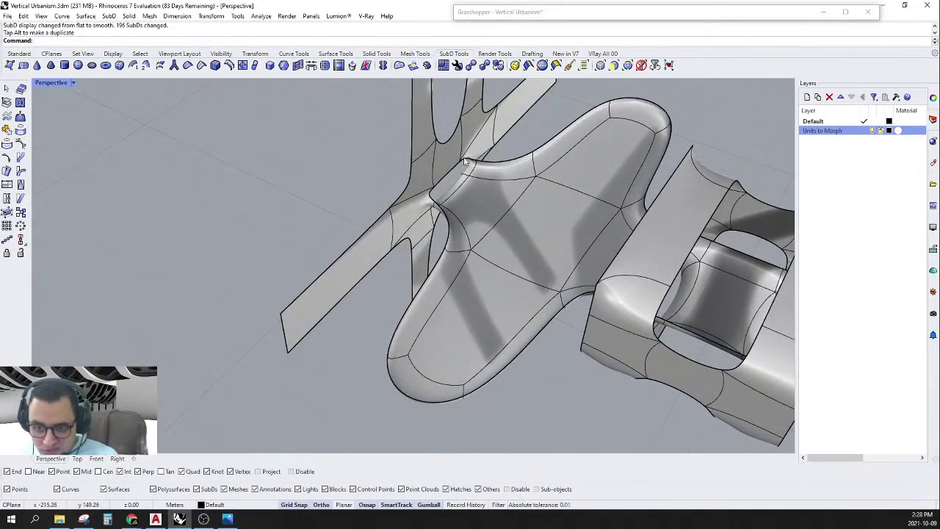
{"action": "scroll", "coordinate": [464, 162], "scroll_direction": "down", "scroll_amount": 10}
{"action": "key", "text": "ctrl+z"}
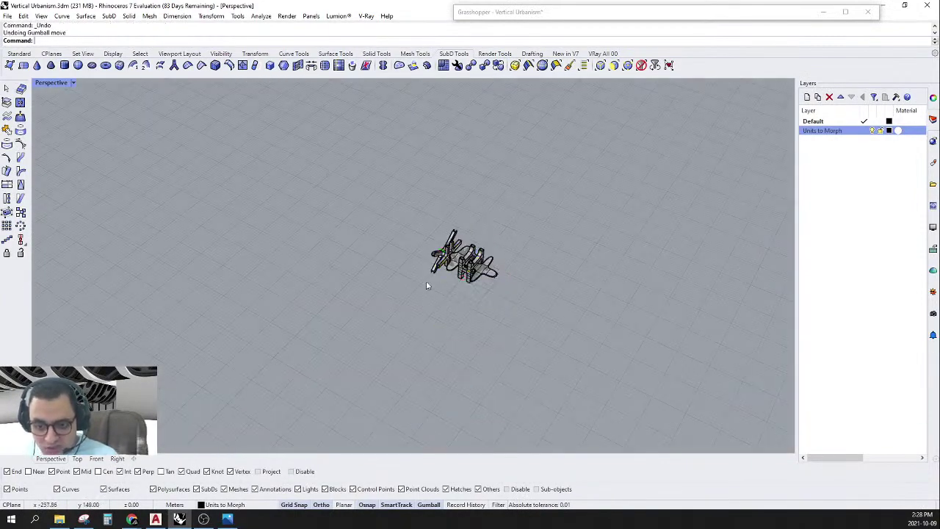
Reselect the SubD body under the deck and isolate it from all other objects.
{"action": "scroll", "coordinate": [426, 286], "scroll_direction": "up", "scroll_amount": 15}
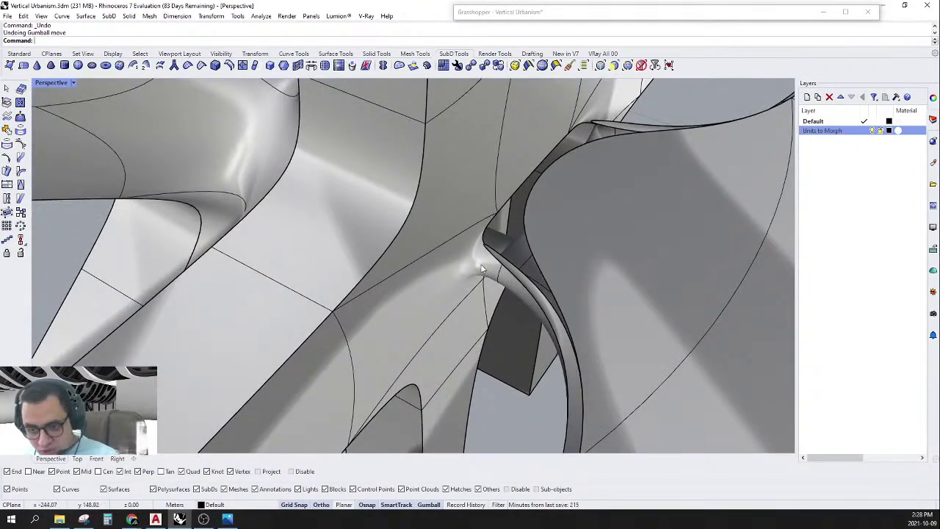
{"action": "left_click", "coordinate": [482, 269]}
{"action": "scroll", "coordinate": [492, 250], "scroll_direction": "down", "scroll_amount": 10}
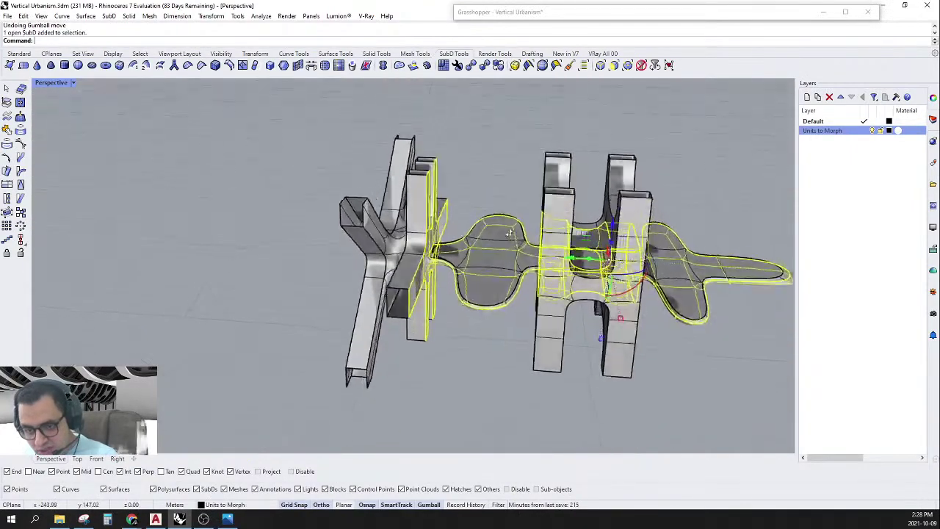
{"action": "right_click_drag", "start_coordinate": [509, 233], "coordinate": [488, 231]}
{"action": "key", "text": "Return"}
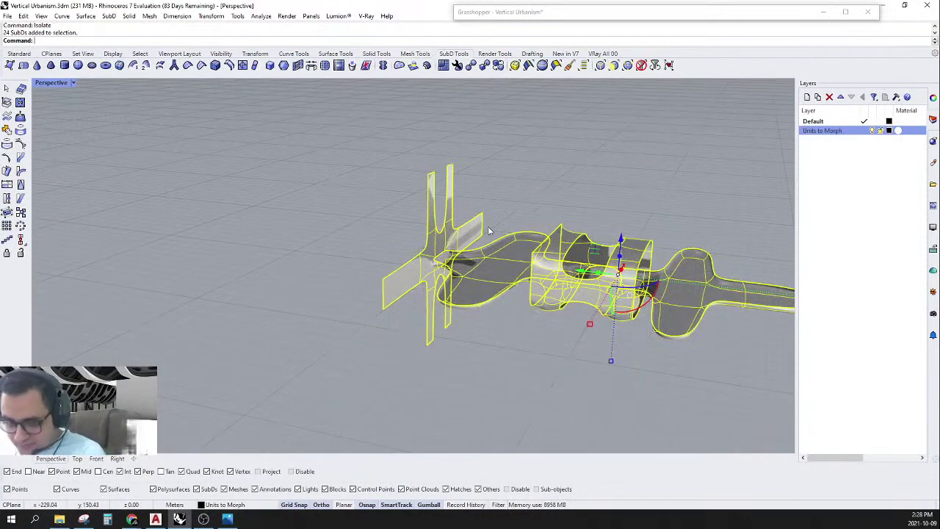
{"action": "left_click", "coordinate": [489, 230]}
Display the SubDs flat and extract all deck and tower-core faces beyond the thin upright cross-shaped frame as a separate SubD.
{"action": "scroll", "coordinate": [435, 265], "scroll_direction": "up", "scroll_amount": 15}
{"action": "key", "text": "Tab"}
{"action": "right_click_drag", "start_coordinate": [509, 265], "coordinate": [530, 270]}
{"action": "scroll", "coordinate": [518, 266], "scroll_direction": "down", "scroll_amount": 4}
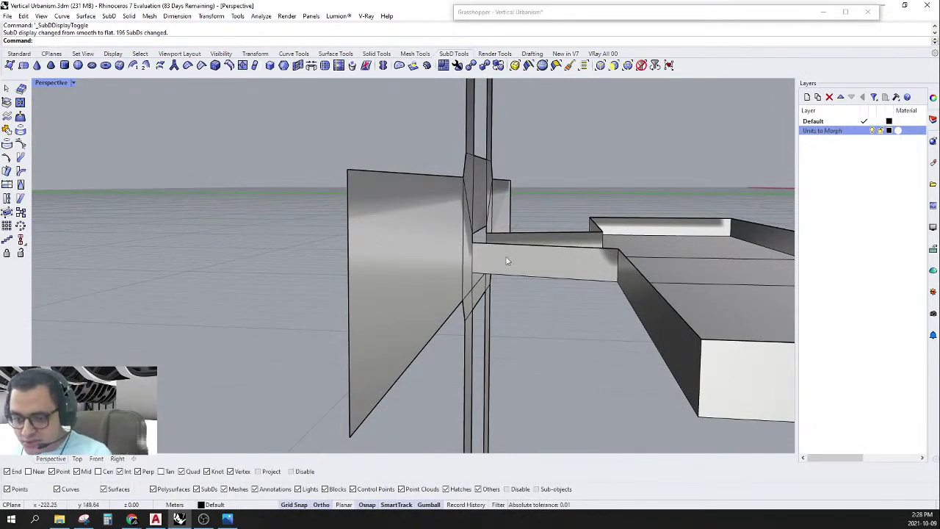
{"action": "right_click_drag", "start_coordinate": [562, 267], "coordinate": [574, 162]}
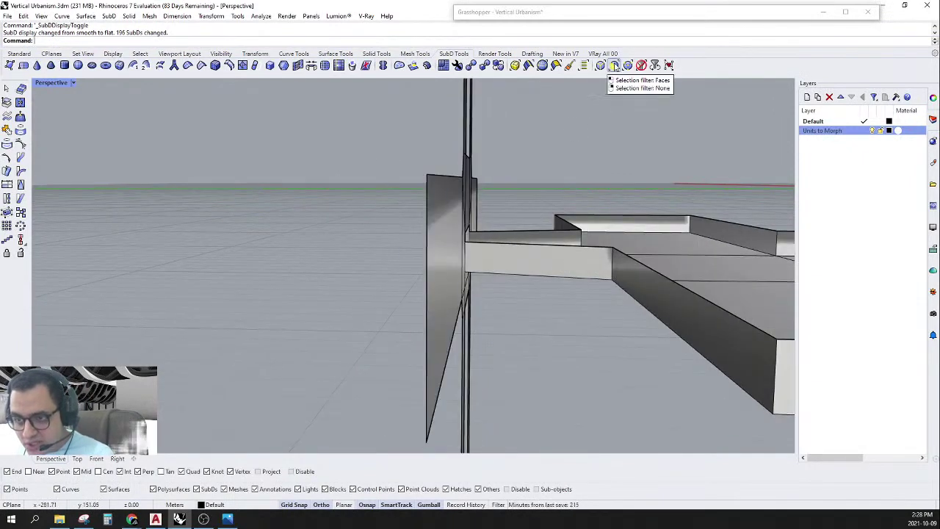
{"action": "left_click", "coordinate": [613, 66]}
{"action": "scroll", "coordinate": [432, 218], "scroll_direction": "down", "scroll_amount": 5}
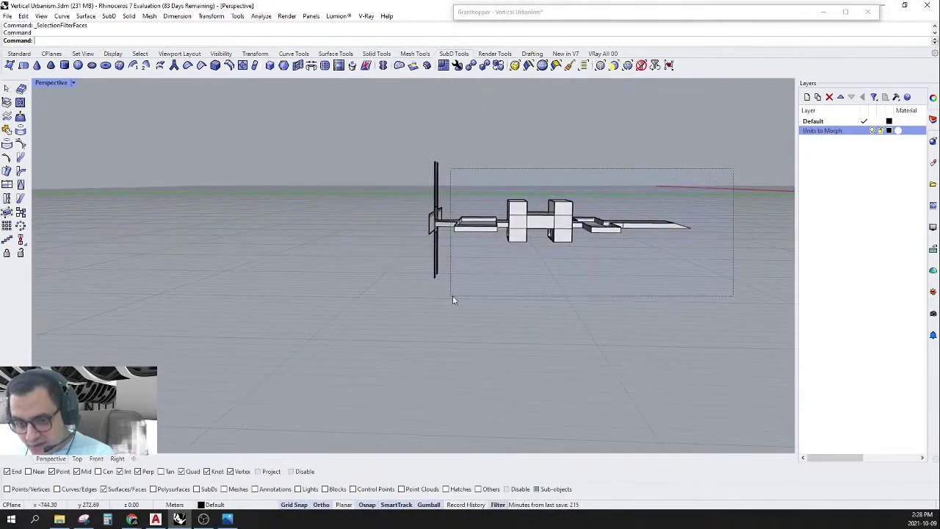
{"action": "left_click_drag", "start_coordinate": [452, 299], "coordinate": [447, 296]}
{"action": "scroll", "coordinate": [422, 169], "scroll_direction": "up", "scroll_amount": 5}
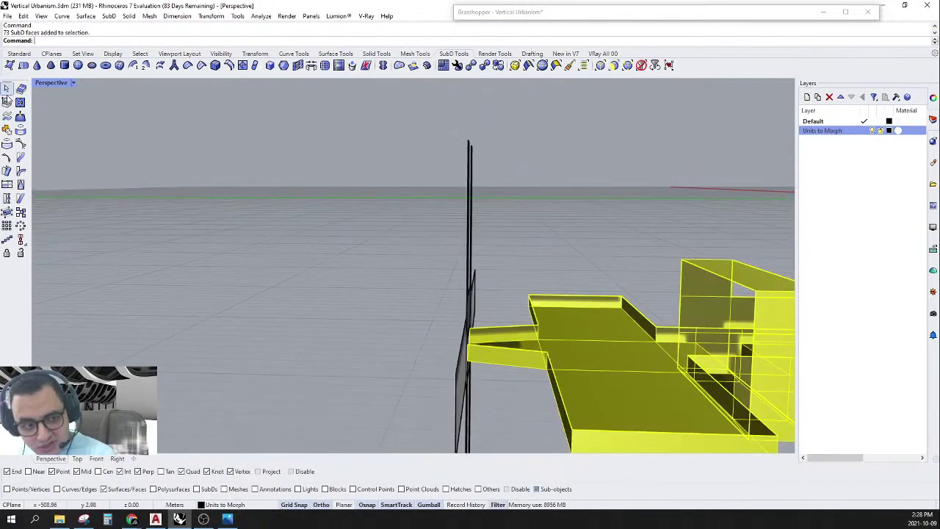
{"action": "key", "text": "Escape"}
Switch the SubD display to smooth and show all hidden objects again.
{"action": "key", "text": "Tab"}
{"action": "right_click_drag", "start_coordinate": [498, 218], "coordinate": [545, 326]}
{"action": "scroll", "coordinate": [433, 269], "scroll_direction": "down", "scroll_amount": 6}
{"action": "right_click_drag", "start_coordinate": [567, 261], "coordinate": [543, 259]}
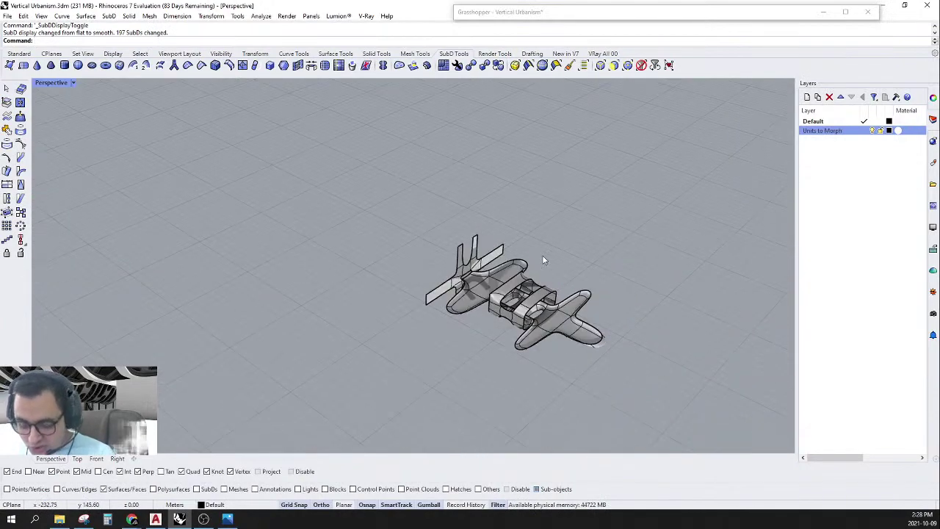
{"action": "key", "text": "Return"}
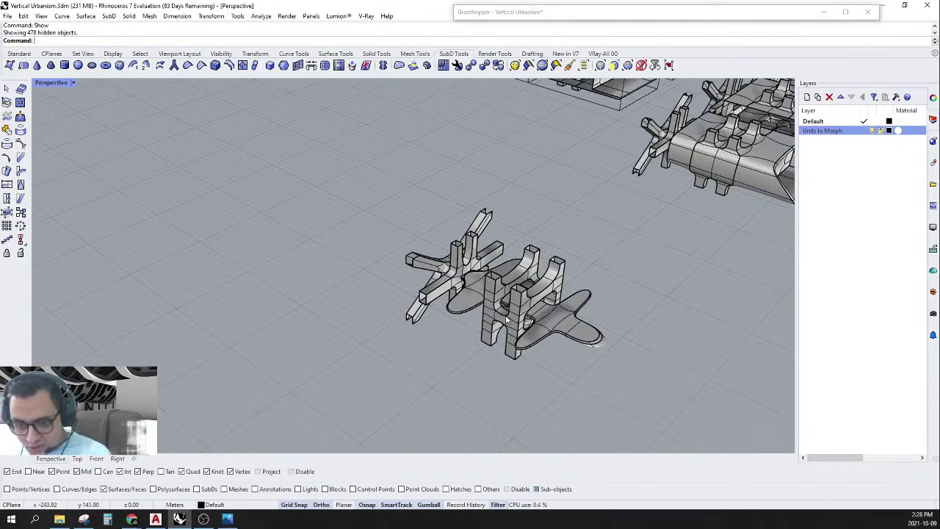
Examine the junction between the deck's neck and the upright cross-shaped frame, and switch to the Top view.
{"action": "scroll", "coordinate": [542, 258], "scroll_direction": "up", "scroll_amount": 8}
{"action": "scroll", "coordinate": [420, 184], "scroll_direction": "up", "scroll_amount": 8}
{"action": "right_click_drag", "start_coordinate": [425, 186], "coordinate": [400, 144]}
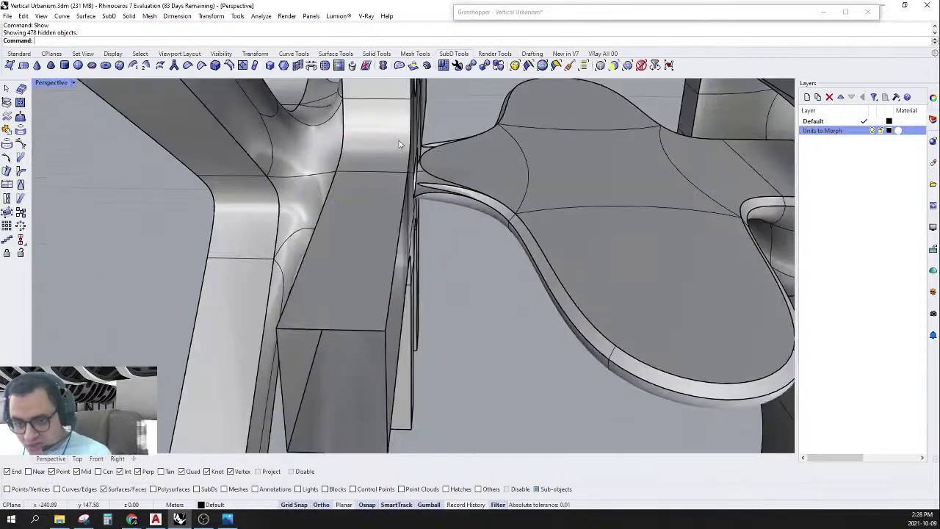
{"action": "left_click", "coordinate": [78, 459]}
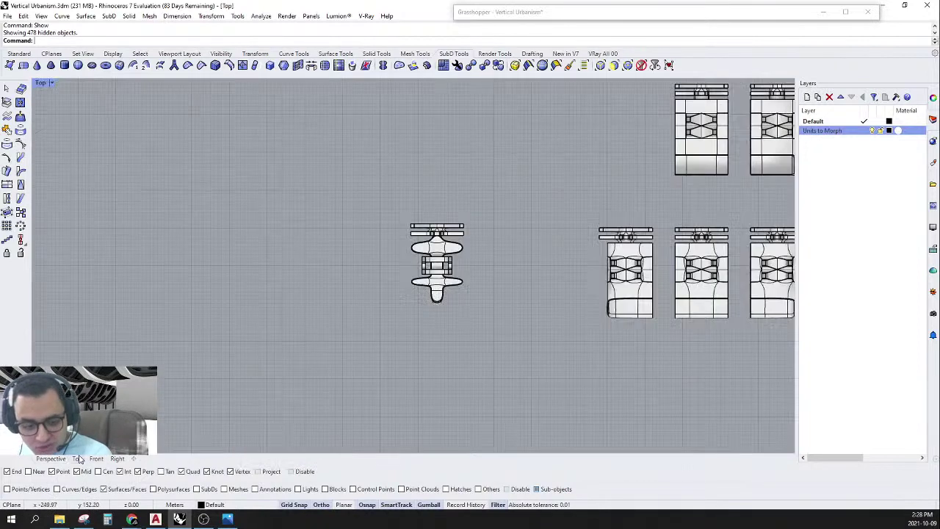
Clear the selection filter, isolate the SubDs at the deck's neck from all other objects, and display them flat.
{"action": "scroll", "coordinate": [445, 241], "scroll_direction": "up", "scroll_amount": 20}
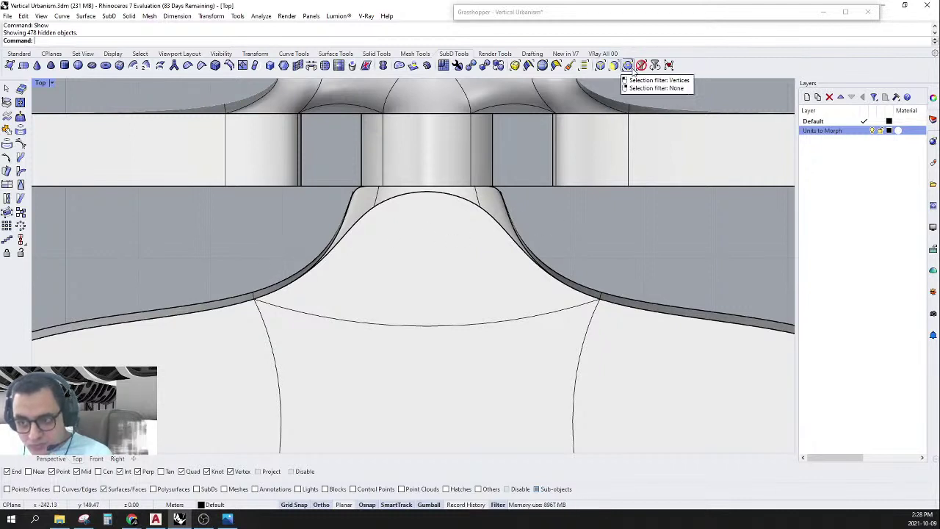
{"action": "left_click", "coordinate": [644, 68]}
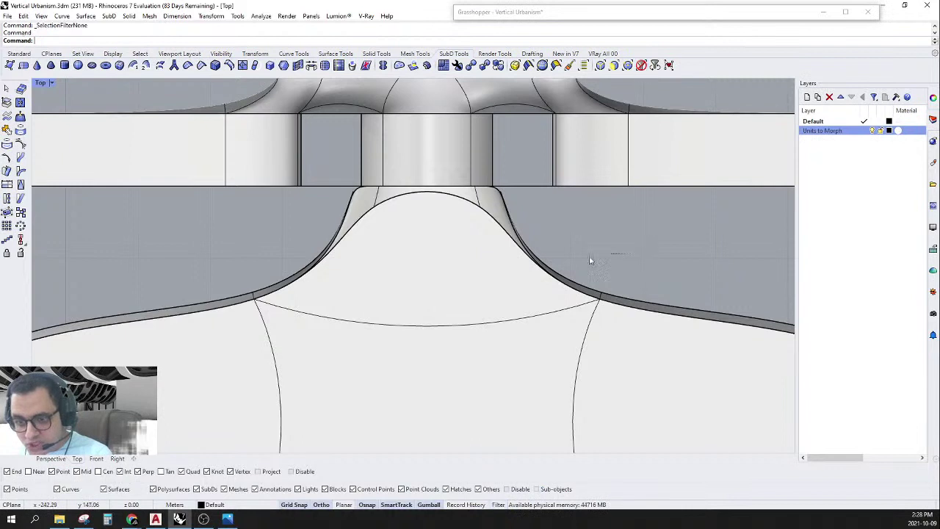
{"action": "left_click_drag", "start_coordinate": [590, 260], "coordinate": [240, 351]}
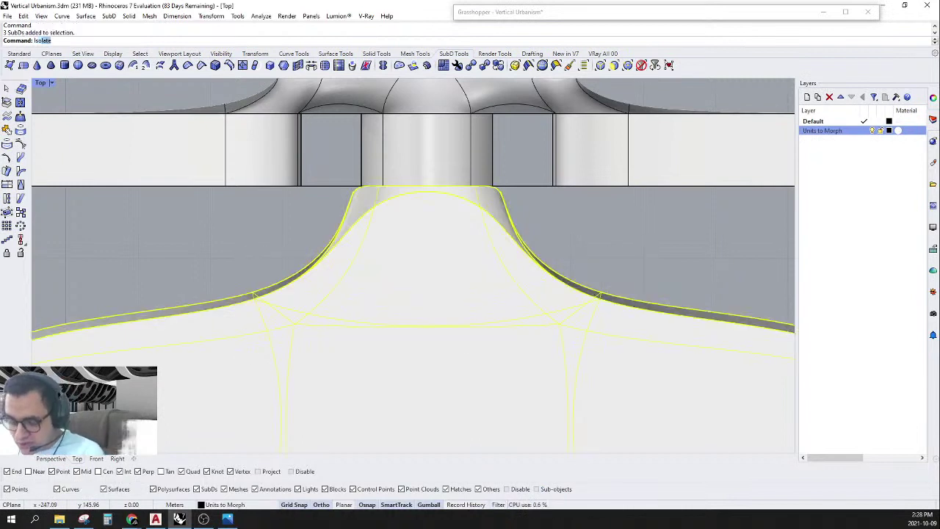
{"action": "key", "text": "Return"}
{"action": "key", "text": "Tab"}
Limit selection to vertices and crease the upper vertices at the open end of the deck's neck.
{"action": "left_click_drag", "start_coordinate": [271, 185], "coordinate": [624, 242]}
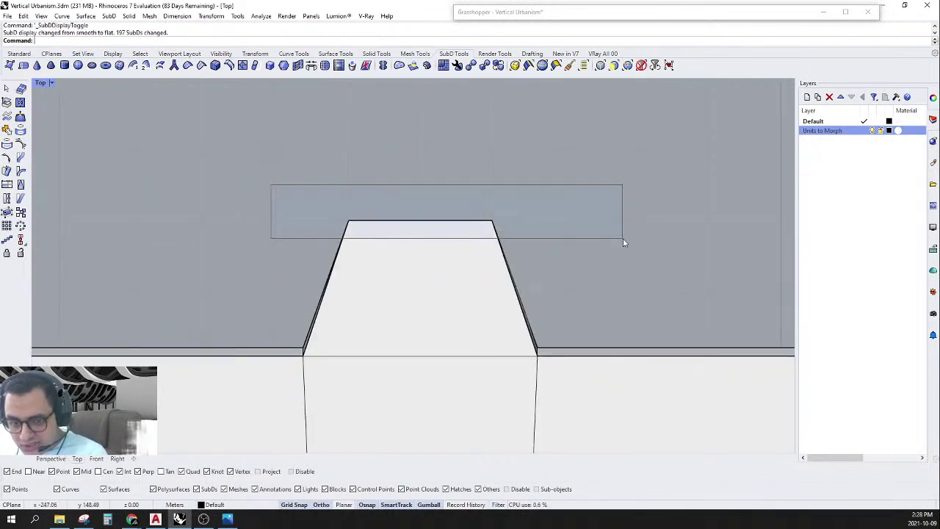
{"action": "left_click", "coordinate": [628, 66]}
{"action": "left_click_drag", "start_coordinate": [340, 193], "coordinate": [630, 241]}
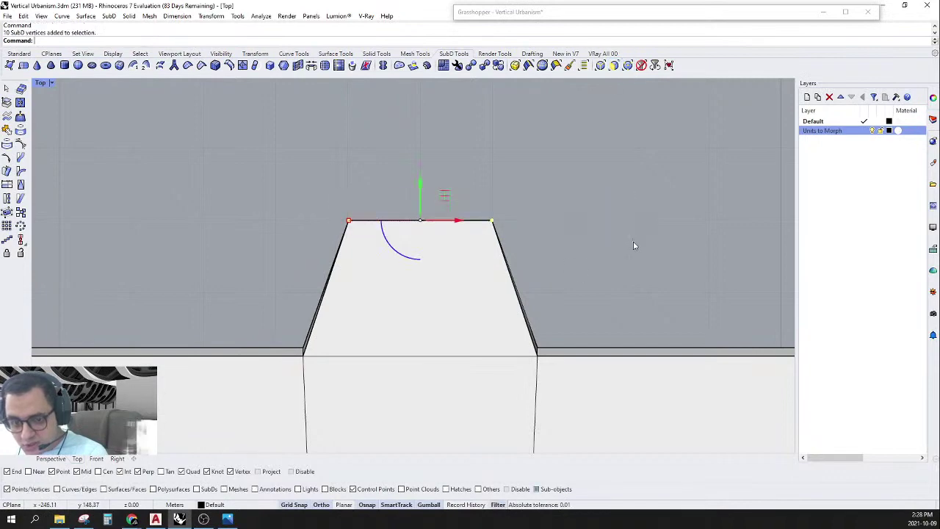
{"action": "left_click", "coordinate": [50, 458]}
{"action": "mouse_move", "coordinate": [409, 326]}
{"action": "right_mouse_down"}
{"action": "mouse_move", "coordinate": [411, 277]}
{"action": "mouse_move", "coordinate": [380, 236]}
{"action": "mouse_move", "coordinate": [371, 245]}
{"action": "right_mouse_up"}
{"action": "scroll", "coordinate": [376, 233], "scroll_direction": "up", "scroll_amount": 2}
{"action": "left_click_drag", "start_coordinate": [361, 245], "coordinate": [499, 165]}
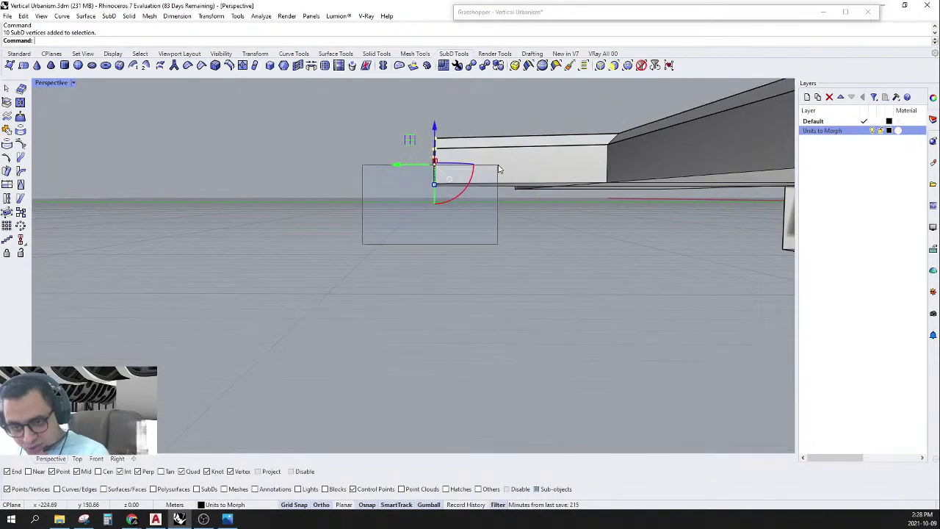
{"action": "scroll", "coordinate": [437, 225], "scroll_direction": "down", "scroll_amount": 3}
{"action": "right_click_drag", "start_coordinate": [438, 228], "coordinate": [422, 207]}
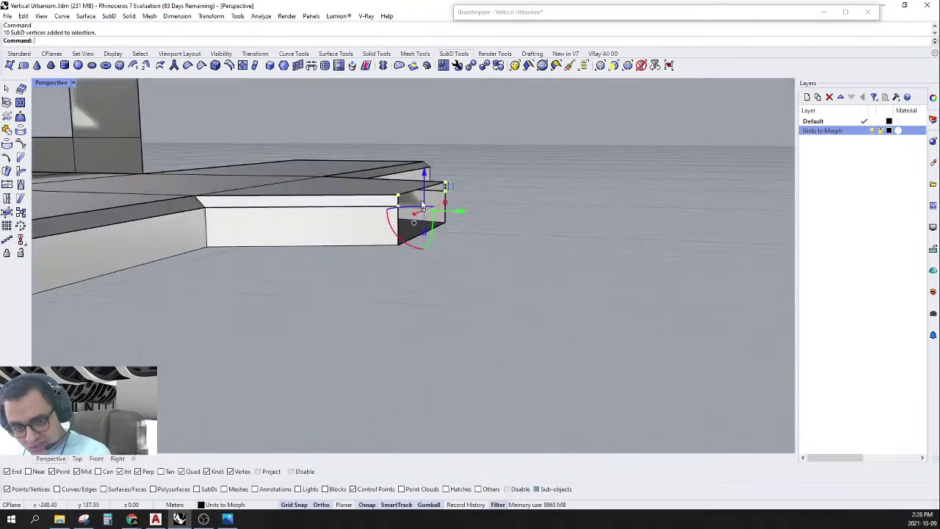
{"action": "right_click_drag", "start_coordinate": [340, 229], "coordinate": [375, 237]}
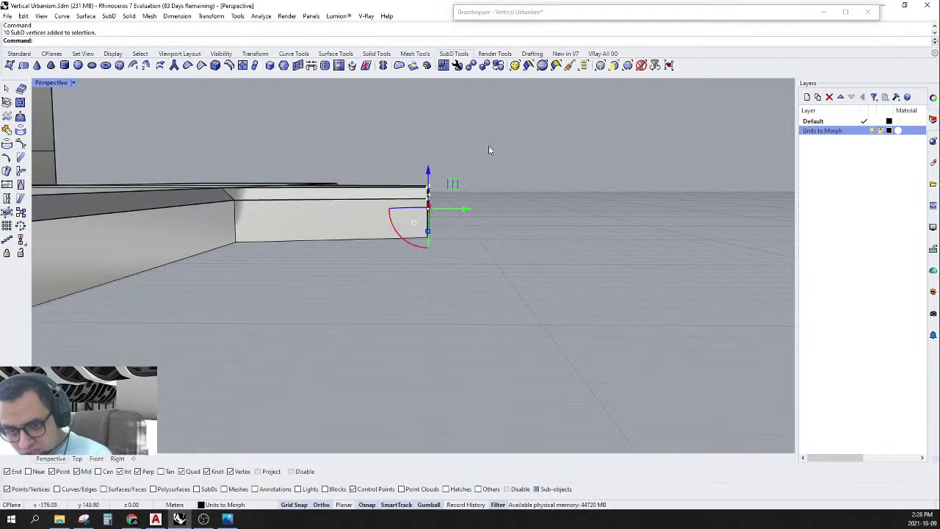
{"action": "right_click_drag", "start_coordinate": [488, 150], "coordinate": [387, 151]}
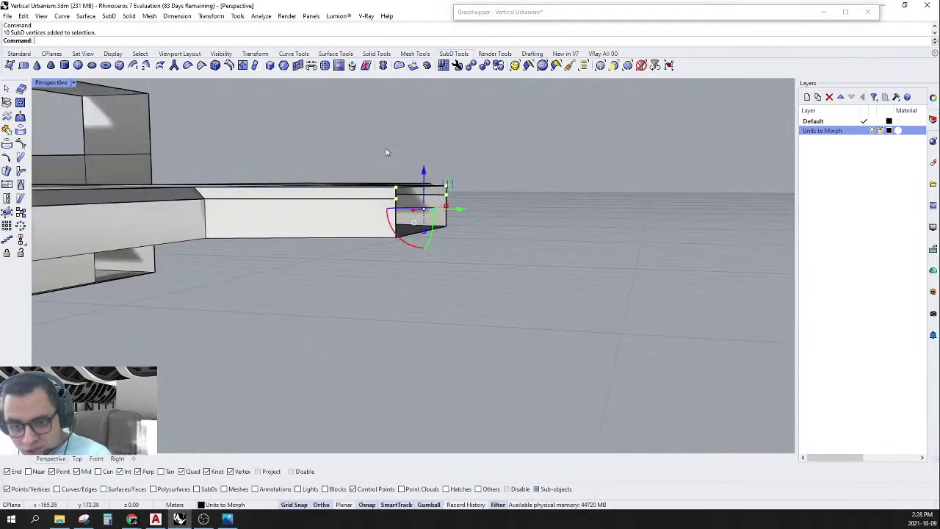
{"action": "left_click", "coordinate": [201, 66]}
Switch the SubDs to smooth display and remove the creases from the upper corner vertices of the tower core's open end.
{"action": "left_click", "coordinate": [525, 258]}
{"action": "key", "text": "Tab"}
{"action": "right_click_drag", "start_coordinate": [524, 258], "coordinate": [451, 206]}
{"action": "scroll", "coordinate": [616, 294], "scroll_direction": "down", "scroll_amount": 6}
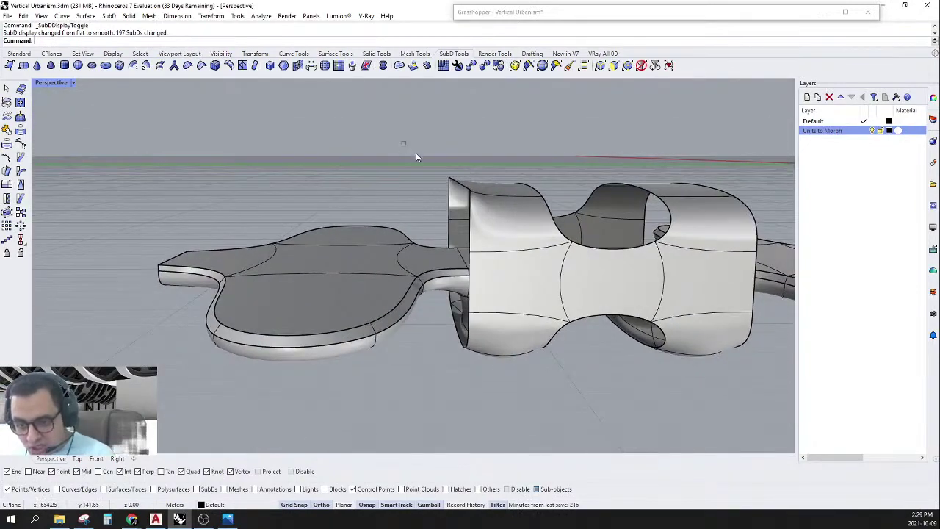
{"action": "left_click_drag", "start_coordinate": [416, 154], "coordinate": [490, 215]}
{"action": "right_click_drag", "start_coordinate": [491, 216], "coordinate": [472, 234]}
{"action": "right_click", "coordinate": [472, 234]}
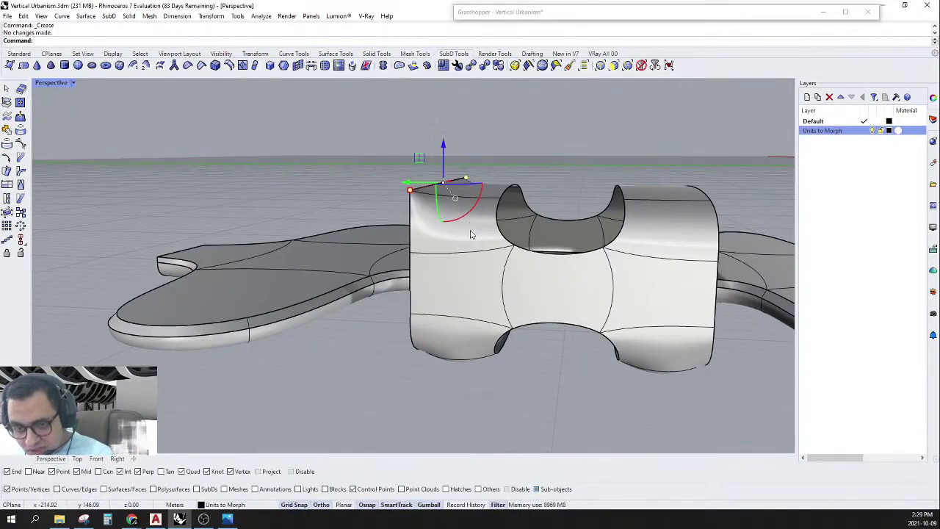
Show all hidden objects again and return the SubDs to smooth display.
{"action": "key", "text": "Tab"}
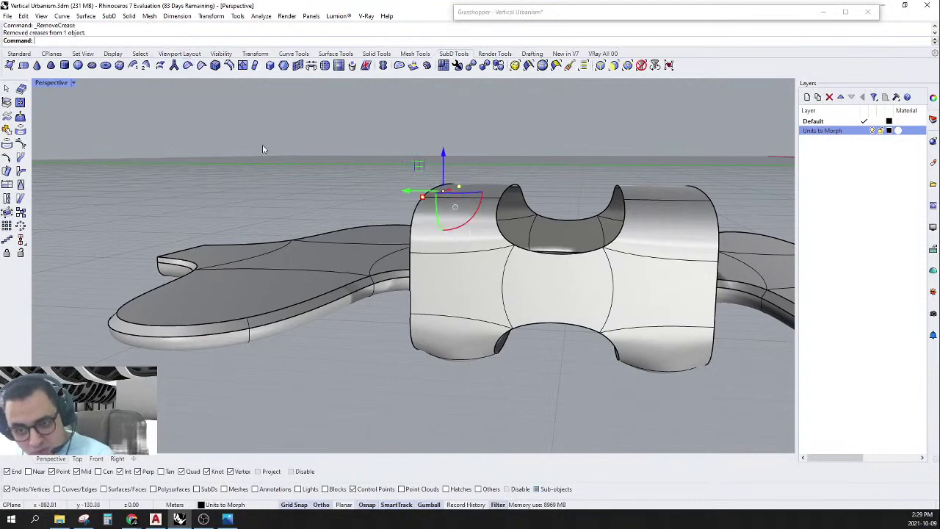
{"action": "scroll", "coordinate": [338, 173], "scroll_direction": "down", "scroll_amount": 5}
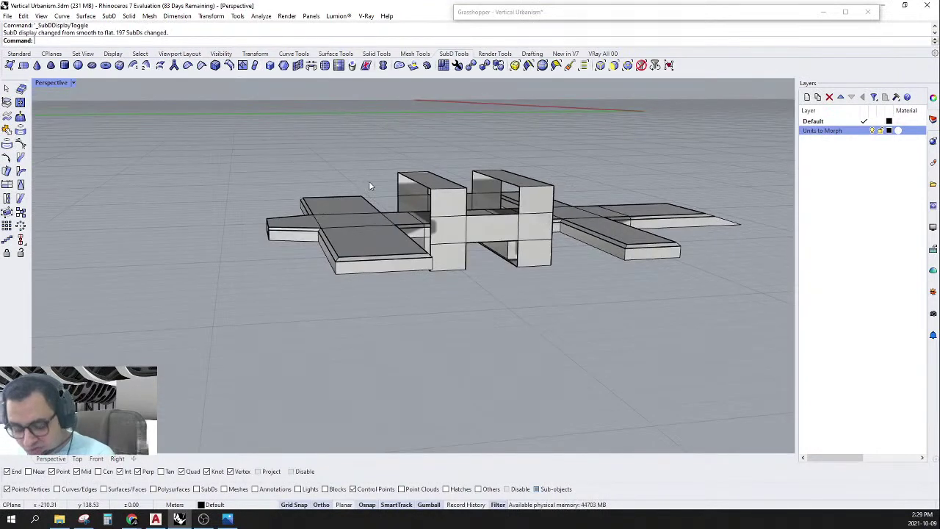
{"action": "type", "text": "o"}
{"action": "key", "text": "Return"}
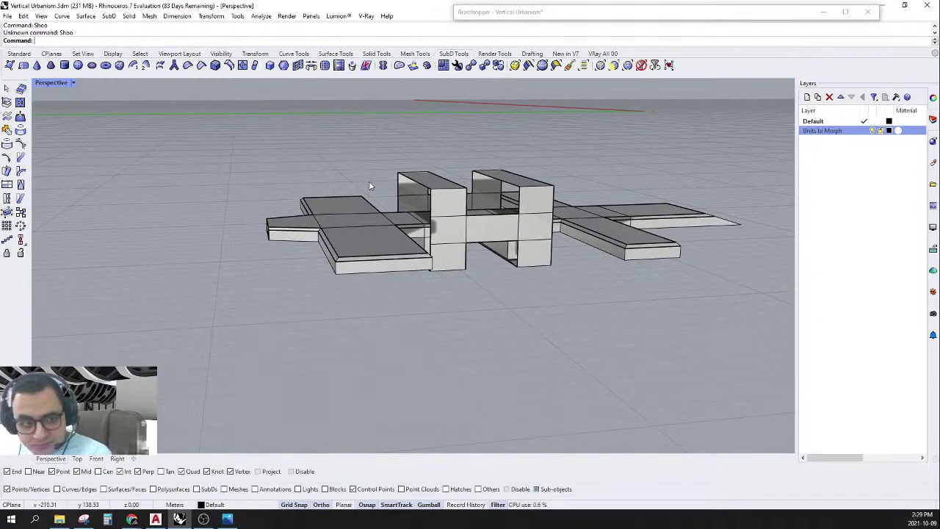
{"action": "type", "text": "Show"}
{"action": "key", "text": "Return"}
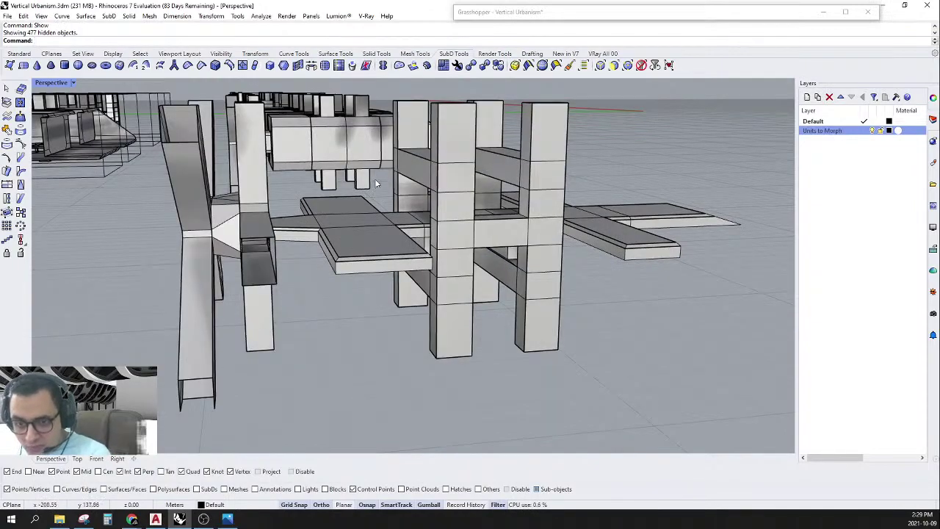
{"action": "key", "text": "Tab"}
Clear the selection filter and examine how the deck meets the tower and the cross-shaped frame.
{"action": "right_click_drag", "start_coordinate": [396, 181], "coordinate": [434, 200]}
{"action": "scroll", "coordinate": [623, 281], "scroll_direction": "up", "scroll_amount": 4}
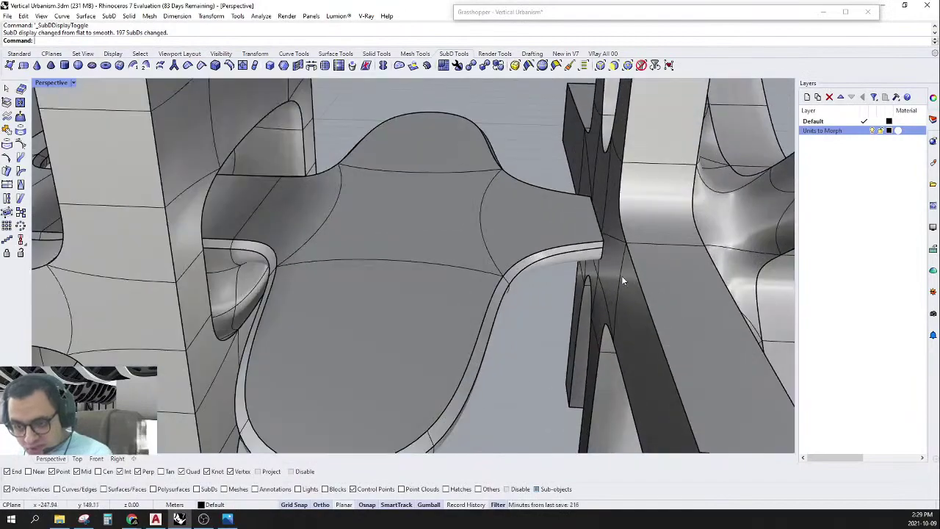
{"action": "left_click", "coordinate": [641, 66]}
{"action": "scroll", "coordinate": [623, 103], "scroll_direction": "down", "scroll_amount": 10}
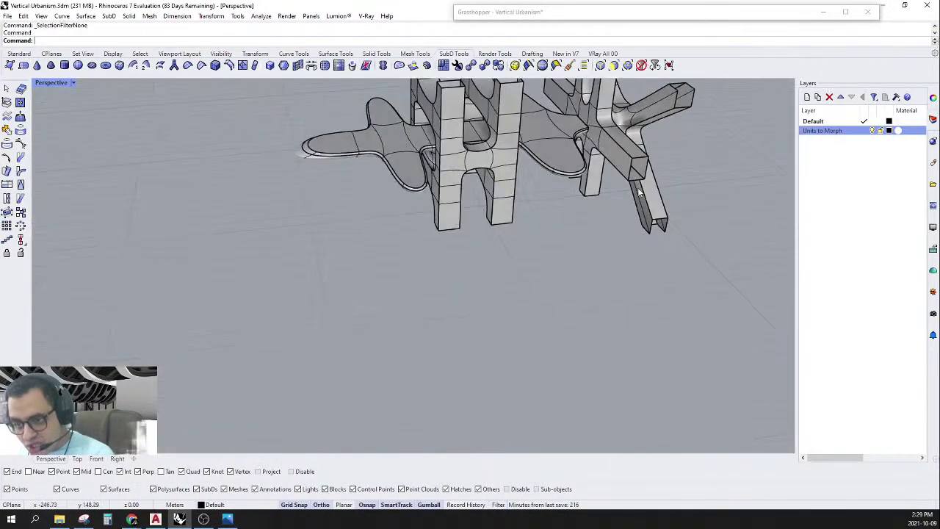
{"action": "right_click_drag", "start_coordinate": [622, 101], "coordinate": [600, 116]}
{"action": "right_click_drag", "start_coordinate": [543, 283], "coordinate": [617, 220]}
{"action": "scroll", "coordinate": [628, 268], "scroll_direction": "up", "scroll_amount": 5}
{"action": "left_click", "coordinate": [629, 269]}
{"action": "scroll", "coordinate": [587, 276], "scroll_direction": "down", "scroll_amount": 5}
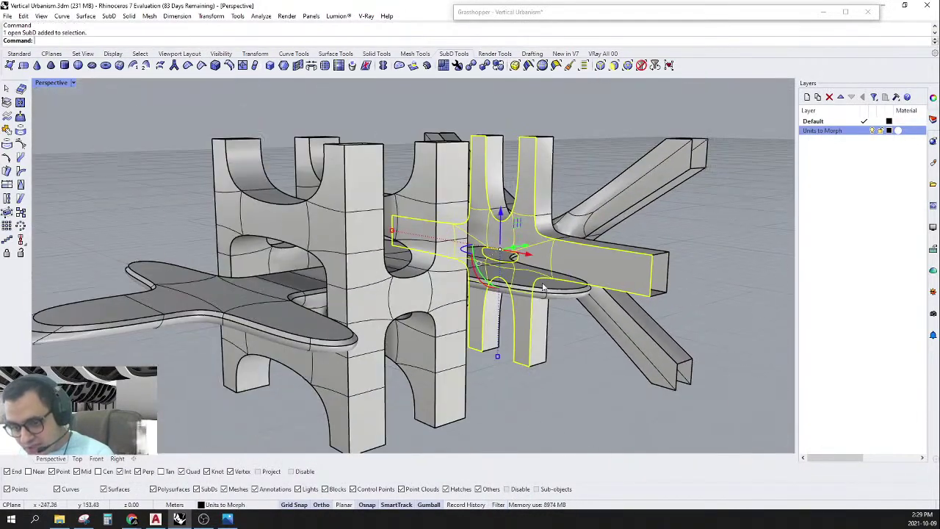
{"action": "scroll", "coordinate": [554, 284], "scroll_direction": "up", "scroll_amount": 5}
{"action": "scroll", "coordinate": [554, 284], "scroll_direction": "down", "scroll_amount": 6}
{"action": "key", "text": "Escape"}
{"action": "mouse_move", "coordinate": [499, 266]}
{"action": "right_mouse_down"}
{"action": "mouse_move", "coordinate": [478, 293]}
{"action": "mouse_move", "coordinate": [503, 266]}
{"action": "right_mouse_up"}
{"action": "scroll", "coordinate": [503, 266], "scroll_direction": "down", "scroll_amount": 2}
{"action": "scroll", "coordinate": [457, 326], "scroll_direction": "down", "scroll_amount": 3}
{"action": "scroll", "coordinate": [477, 308], "scroll_direction": "up", "scroll_amount": 8}
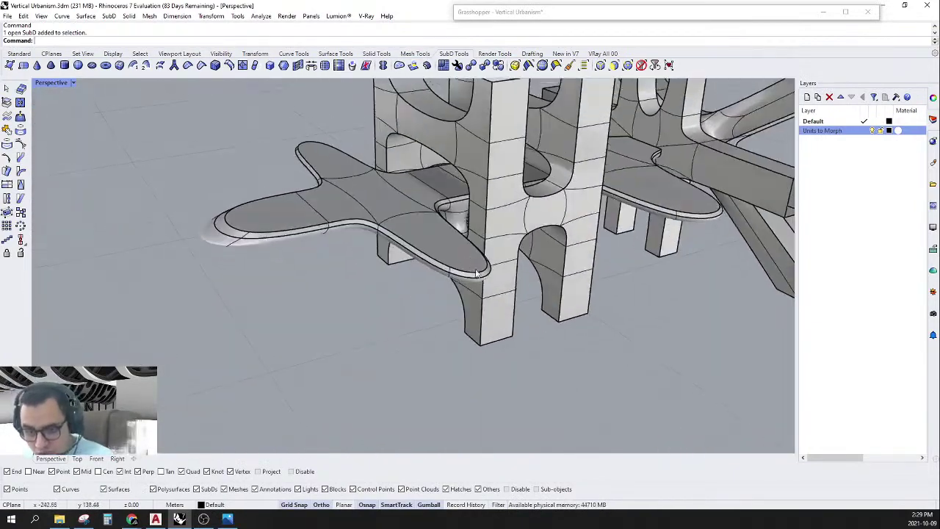
Select the thin rim strip SubD along the deck's edge and isolate it from all other objects.
{"action": "left_click", "coordinate": [490, 302]}
{"action": "scroll", "coordinate": [470, 297], "scroll_direction": "down", "scroll_amount": 6}
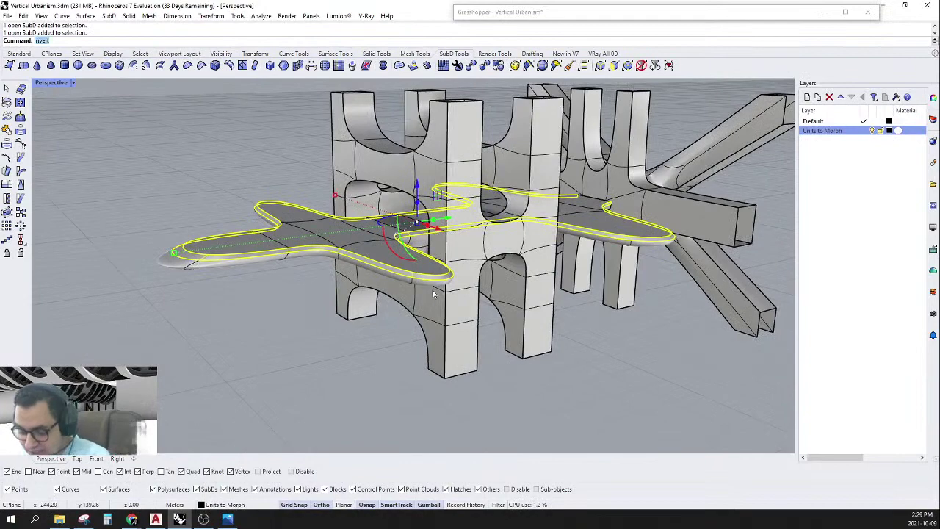
{"action": "type", "text": "Isolate"}
{"action": "key", "text": "Return"}
{"action": "scroll", "coordinate": [434, 294], "scroll_direction": "down", "scroll_amount": 4}
{"action": "left_click", "coordinate": [525, 229]}
{"action": "right_click_drag", "start_coordinate": [526, 229], "coordinate": [514, 228]}
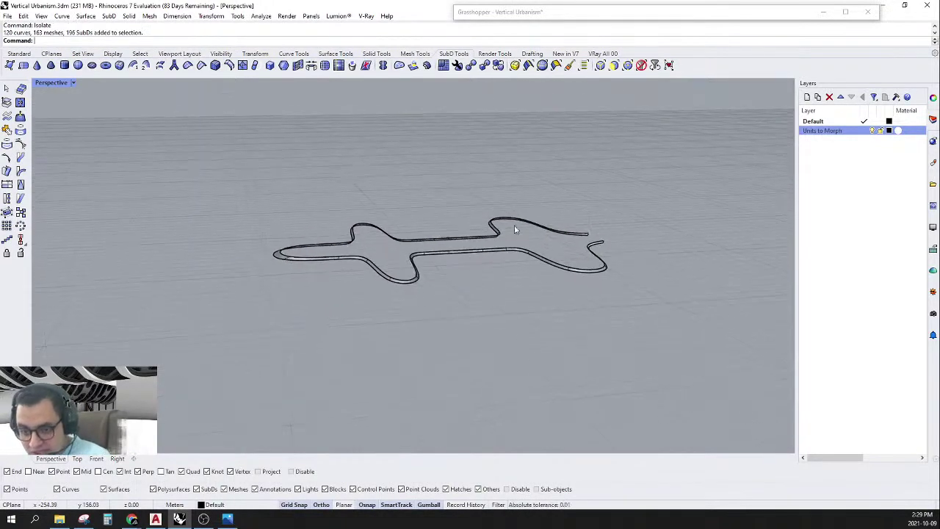
Try to move the isolated rim strip straight upward by a numeric distance, and undo the move.
{"action": "scroll", "coordinate": [543, 253], "scroll_direction": "up", "scroll_amount": 6}
{"action": "left_click", "coordinate": [563, 275]}
{"action": "scroll", "coordinate": [477, 294], "scroll_direction": "down", "scroll_amount": 5}
{"action": "mouse_move", "coordinate": [477, 293]}
{"action": "right_mouse_down"}
{"action": "mouse_move", "coordinate": [460, 321]}
{"action": "mouse_move", "coordinate": [464, 285]}
{"action": "mouse_move", "coordinate": [478, 290]}
{"action": "right_mouse_up"}
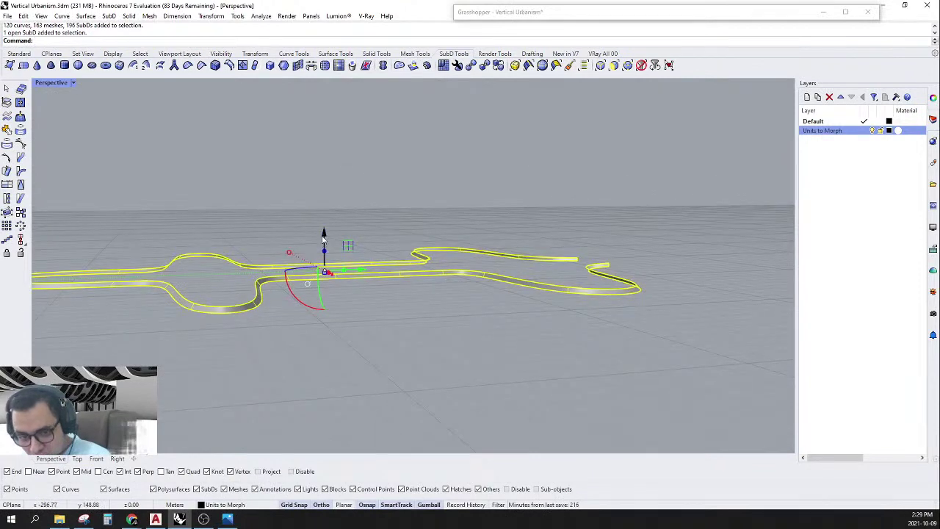
{"action": "left_click", "coordinate": [324, 233]}
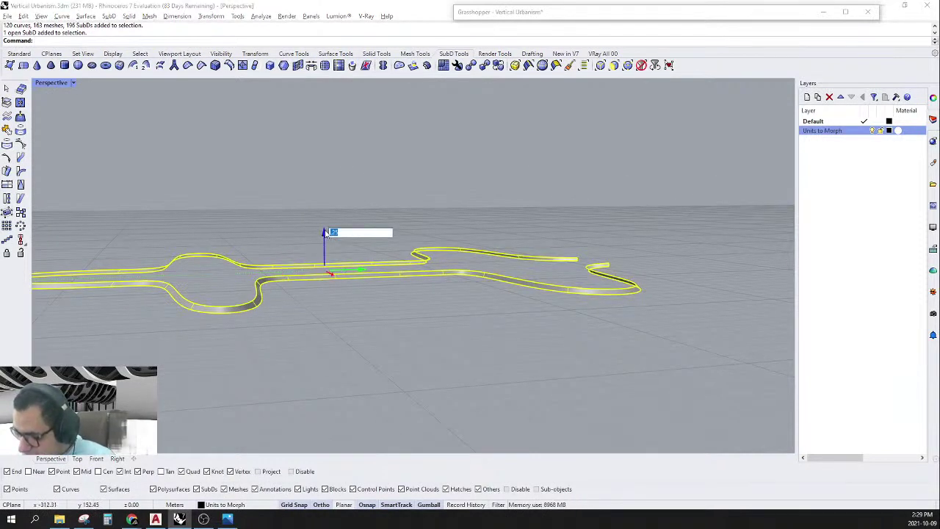
{"action": "key", "text": "Return"}
{"action": "key", "text": "ctrl+z"}
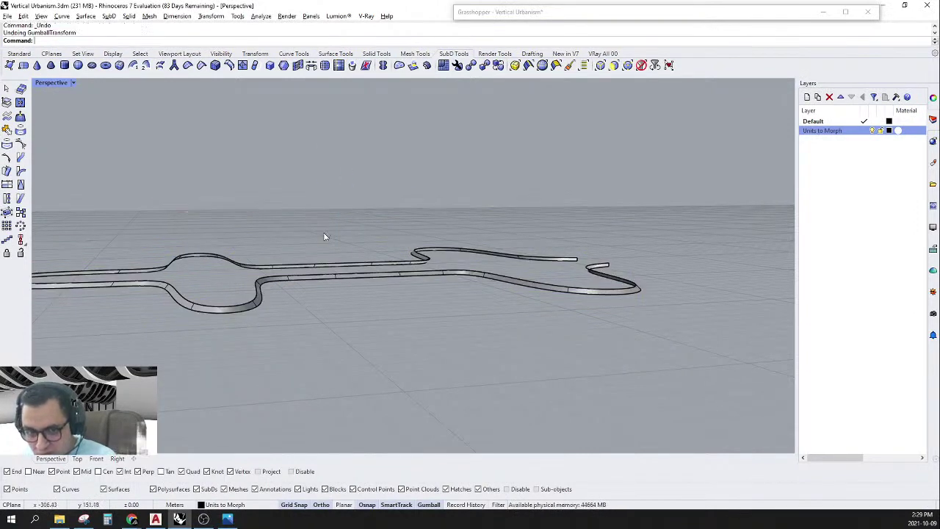
Try a copy of the rim strip 10 m straight up, and delete that copy.
{"action": "left_click", "coordinate": [343, 275]}
{"action": "left_click", "coordinate": [325, 236]}
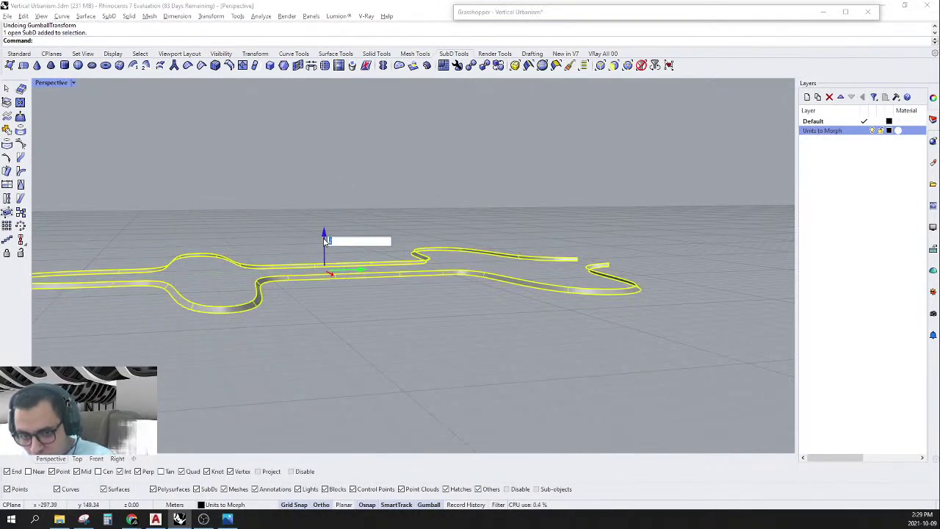
{"action": "type", "text": "10"}
{"action": "key", "text": "alt+Return"}
{"action": "key", "text": "Escape"}
{"action": "right_click_drag", "start_coordinate": [293, 308], "coordinate": [272, 274]}
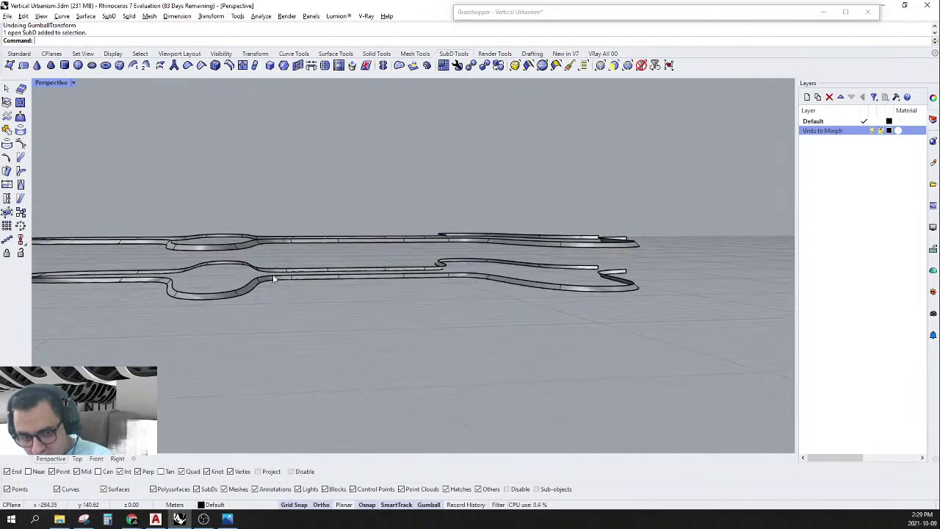
{"action": "left_click", "coordinate": [289, 243]}
{"action": "key", "text": "Delete"}
Copy the rim strip straight upward again at a closer vertical spacing than 10 m.
{"action": "left_click", "coordinate": [334, 273]}
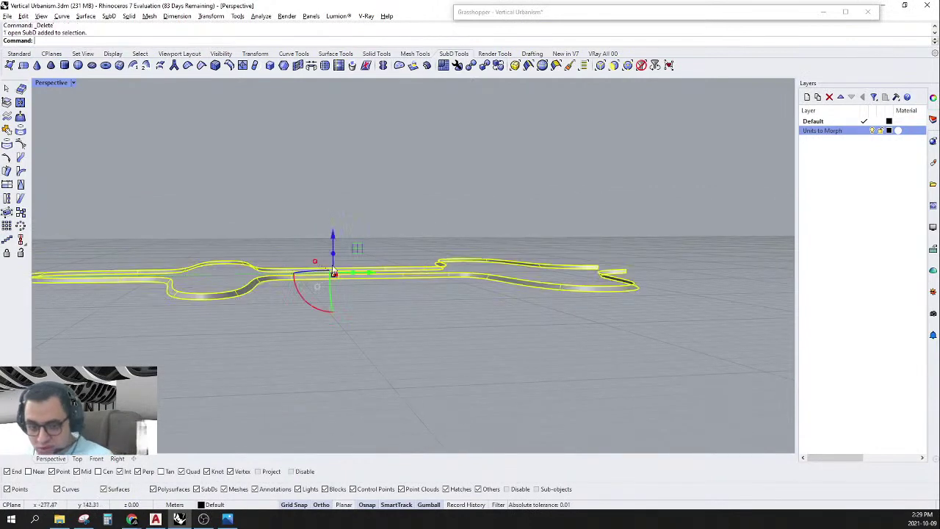
{"action": "left_click", "coordinate": [334, 237]}
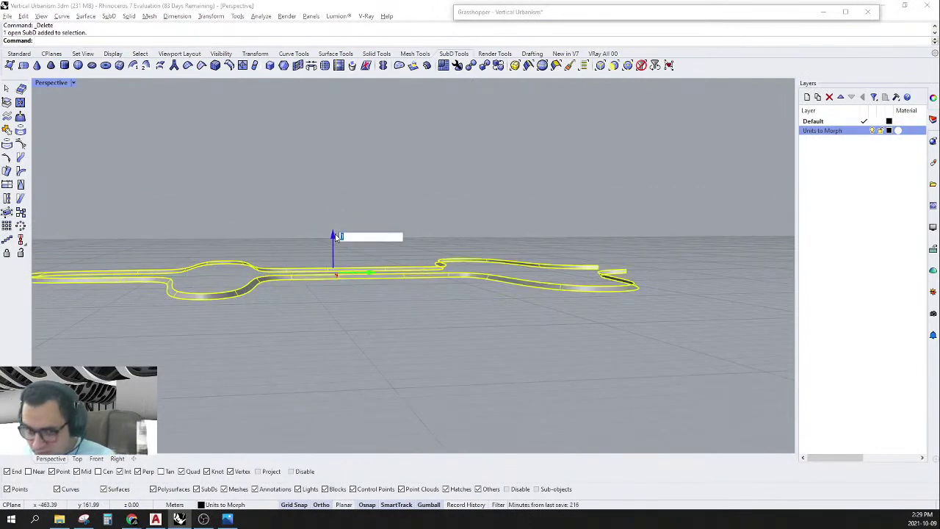
{"action": "key", "text": "Return"}
{"action": "key", "text": "Escape"}
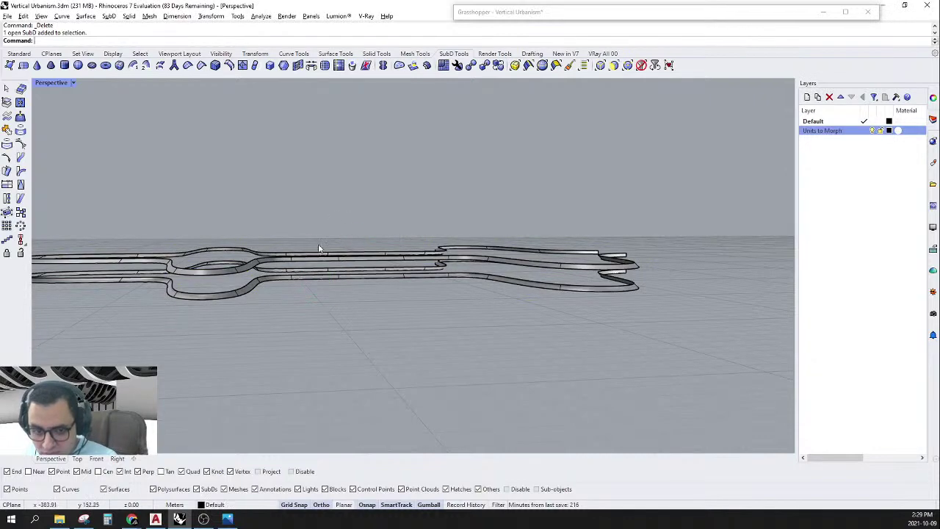
Select the complete inner edge chain of the upper rim strip, with selection limited to edges.
{"action": "right_click_drag", "start_coordinate": [323, 250], "coordinate": [345, 316]}
{"action": "scroll", "coordinate": [403, 275], "scroll_direction": "down", "scroll_amount": 6}
{"action": "right_click_drag", "start_coordinate": [407, 273], "coordinate": [422, 305]}
{"action": "scroll", "coordinate": [555, 222], "scroll_direction": "up", "scroll_amount": 10}
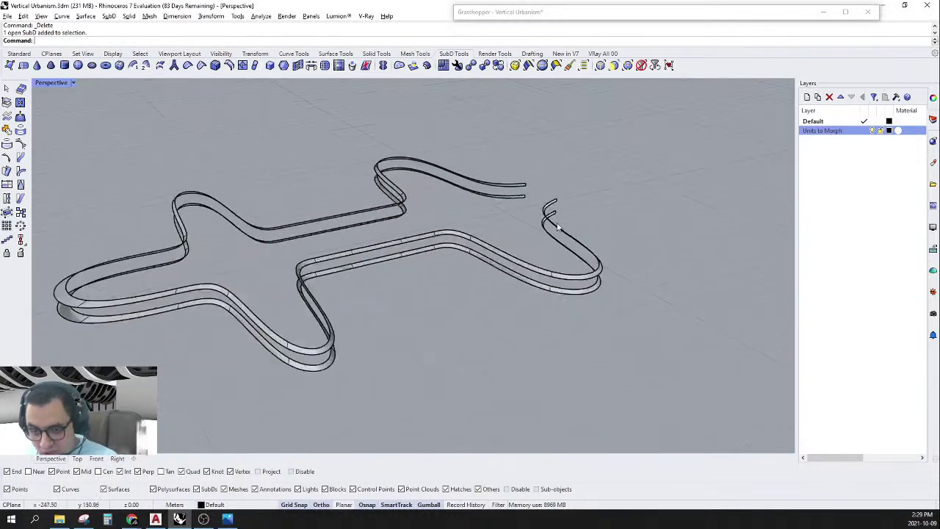
{"action": "scroll", "coordinate": [549, 193], "scroll_direction": "up", "scroll_amount": 2}
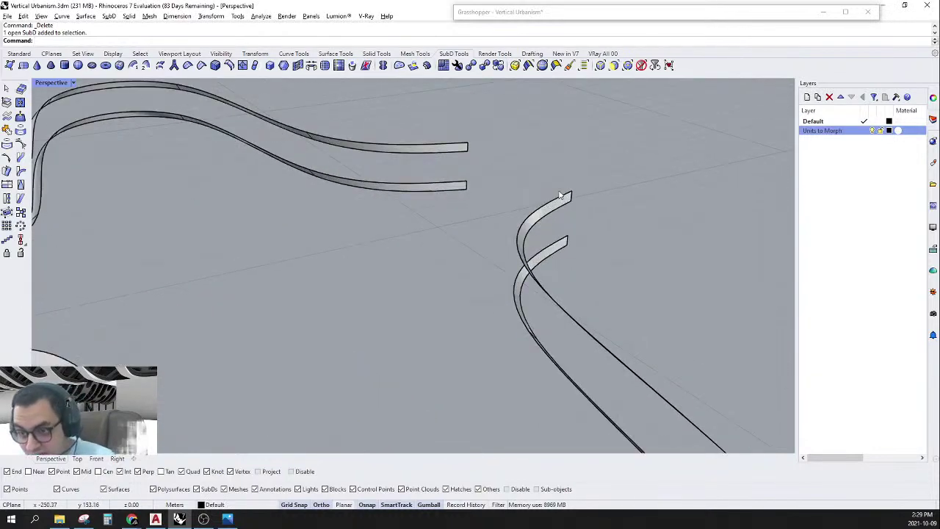
{"action": "left_click", "coordinate": [600, 65]}
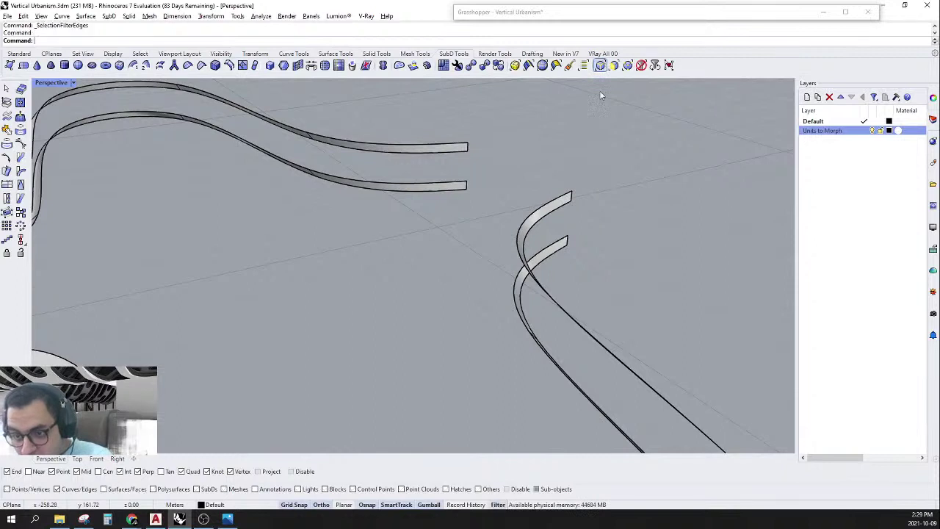
{"action": "left_click", "coordinate": [540, 210]}
{"action": "left_click", "coordinate": [427, 147], "text": "shift"}
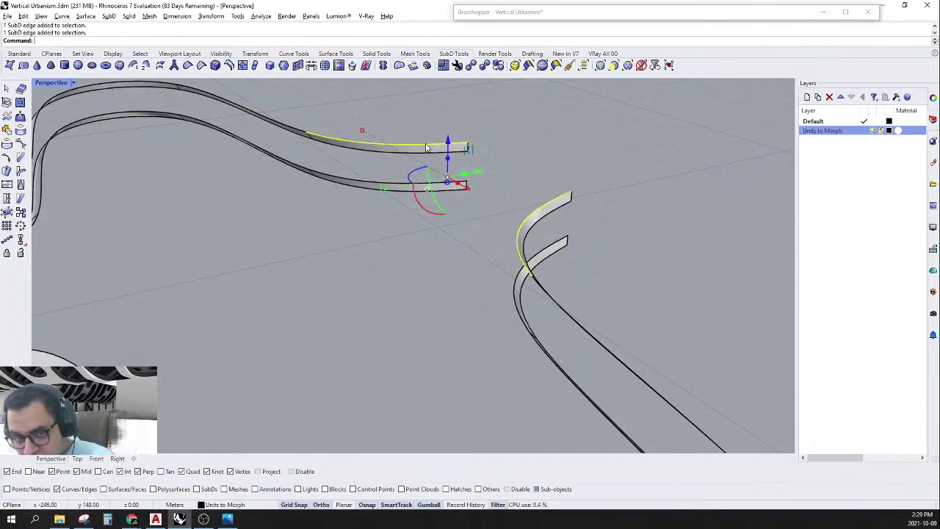
{"action": "double_click", "coordinate": [290, 131], "text": "shift"}
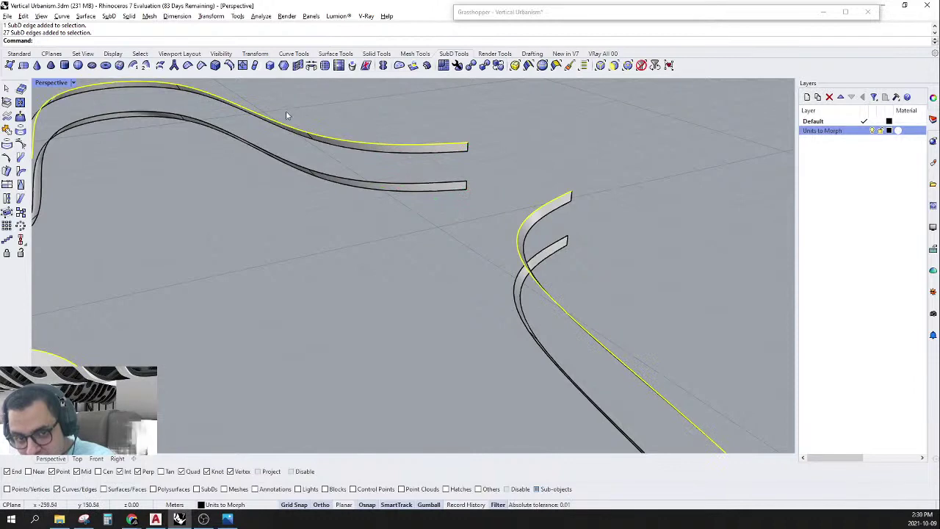
Add the complete matching inner edge chain of the lower rim strip to the edge selection.
{"action": "scroll", "coordinate": [466, 203], "scroll_direction": "down", "scroll_amount": 7}
{"action": "right_click_drag", "start_coordinate": [384, 232], "coordinate": [365, 207]}
{"action": "scroll", "coordinate": [548, 287], "scroll_direction": "up", "scroll_amount": 3}
{"action": "scroll", "coordinate": [507, 257], "scroll_direction": "up", "scroll_amount": 5}
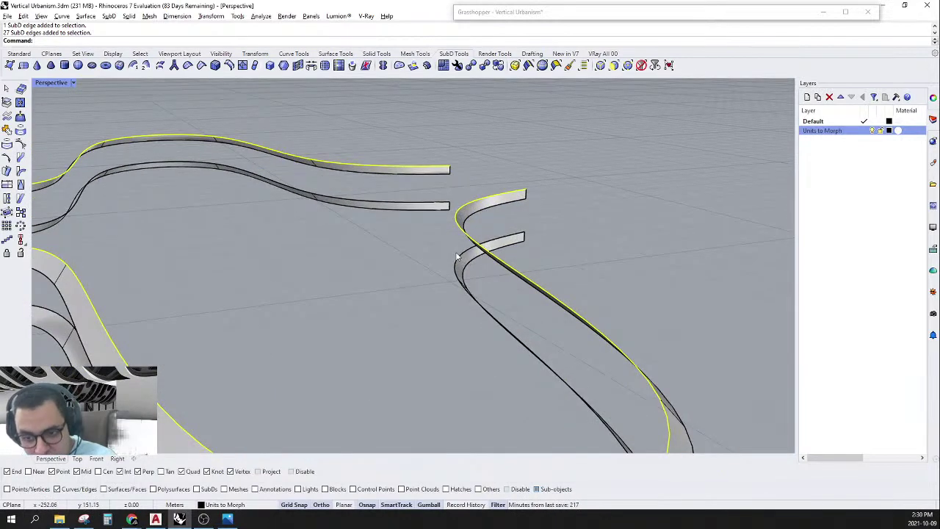
{"action": "left_click", "coordinate": [458, 261], "text": "shift"}
{"action": "left_click", "coordinate": [411, 205], "text": "shift"}
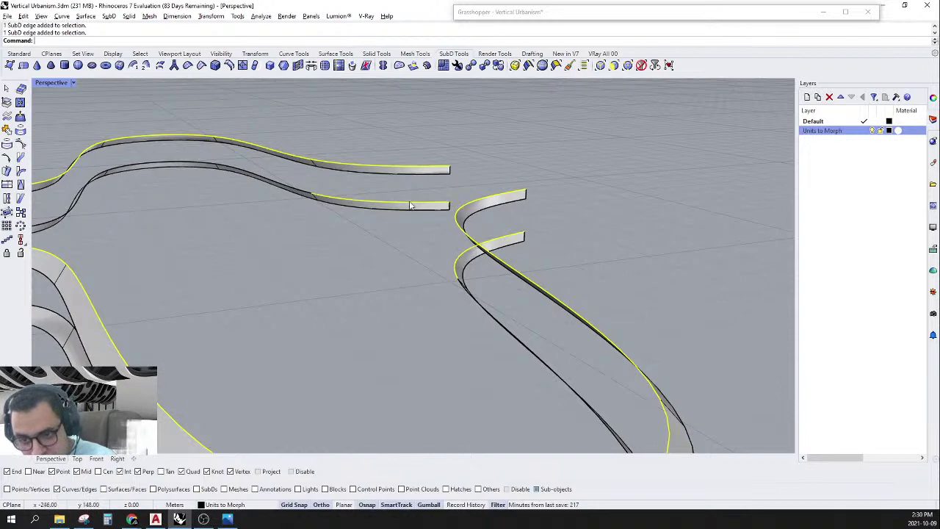
{"action": "double_click", "coordinate": [294, 190], "text": "shift"}
Bridge the two selected edge chains with 1 segment and Join turned off to form a wall between the strips.
{"action": "scroll", "coordinate": [329, 196], "scroll_direction": "down", "scroll_amount": 12}
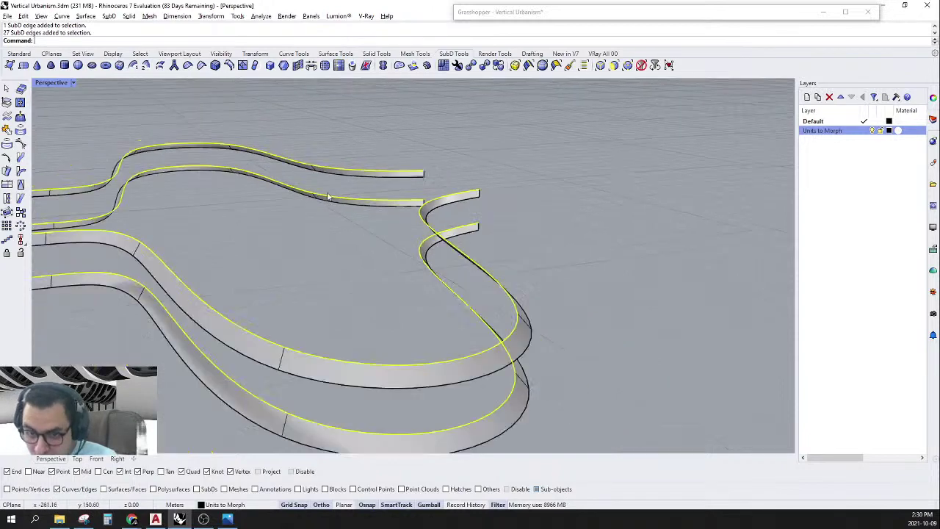
{"action": "right_click_drag", "start_coordinate": [450, 213], "coordinate": [504, 254]}
{"action": "scroll", "coordinate": [358, 234], "scroll_direction": "up", "scroll_amount": 6}
{"action": "right_click_drag", "start_coordinate": [359, 233], "coordinate": [325, 211]}
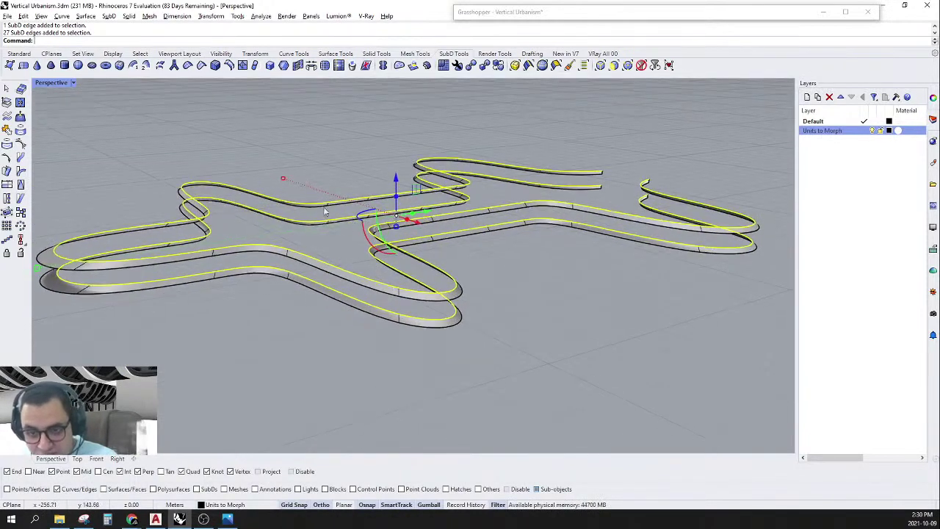
{"action": "left_click", "coordinate": [311, 66]}
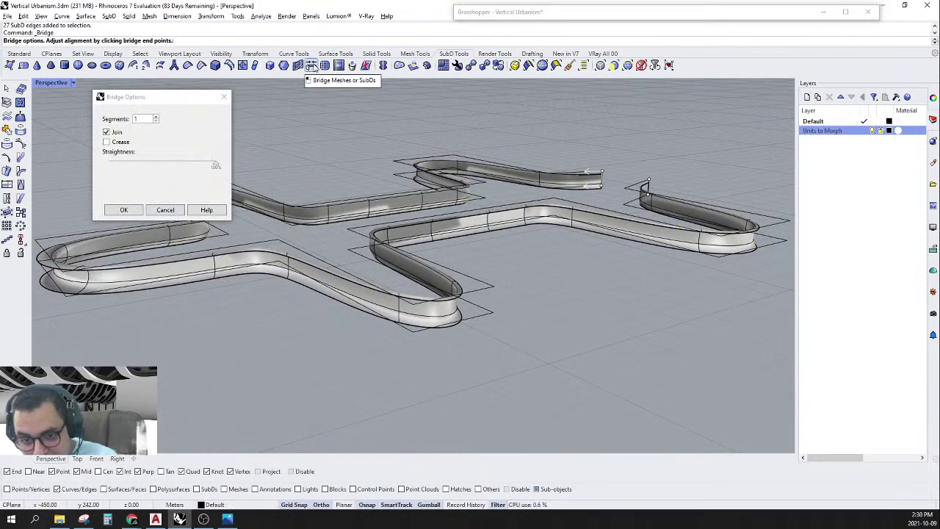
{"action": "left_click", "coordinate": [106, 133]}
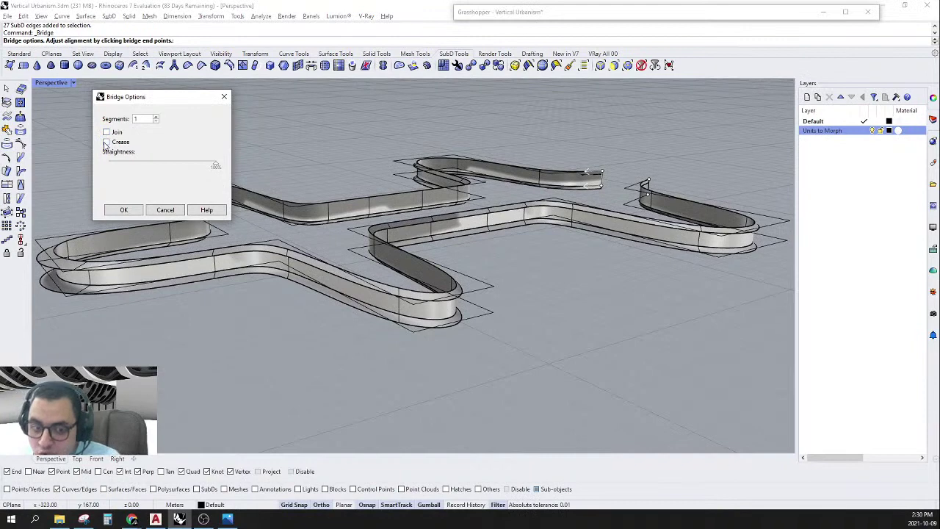
{"action": "left_click", "coordinate": [124, 210]}
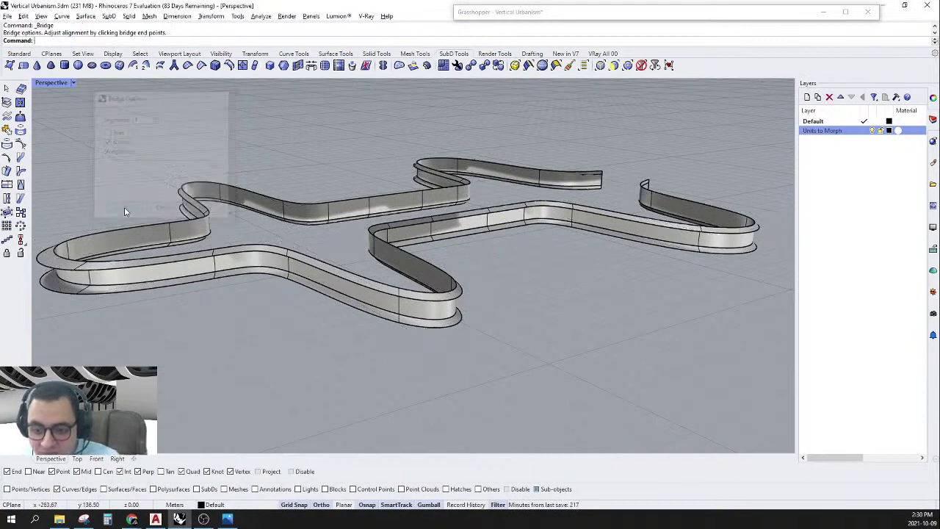
Clear the edge-only selection filter and delete the upper rim strip, leaving the bridged wall and the lower strip.
{"action": "scroll", "coordinate": [476, 289], "scroll_direction": "up", "scroll_amount": 5}
{"action": "left_click", "coordinate": [623, 268]}
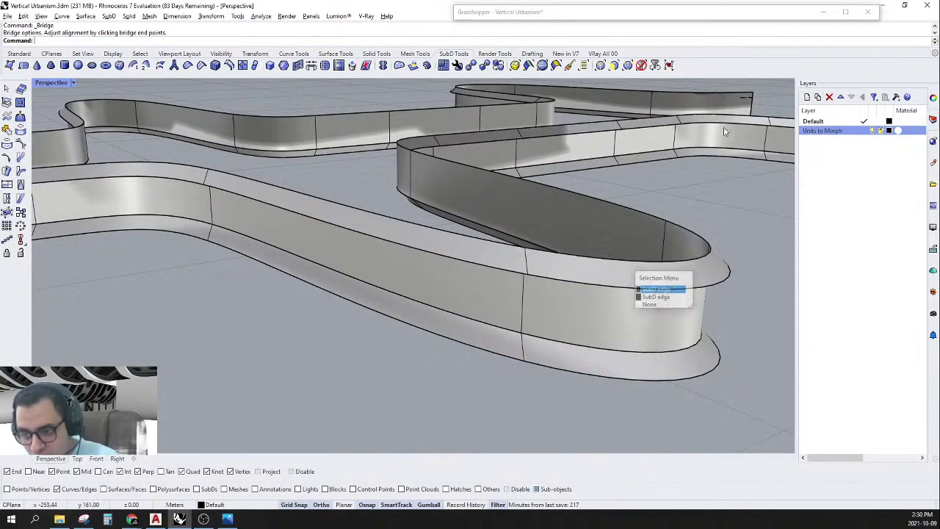
{"action": "left_click", "coordinate": [641, 66]}
{"action": "left_click", "coordinate": [661, 282]}
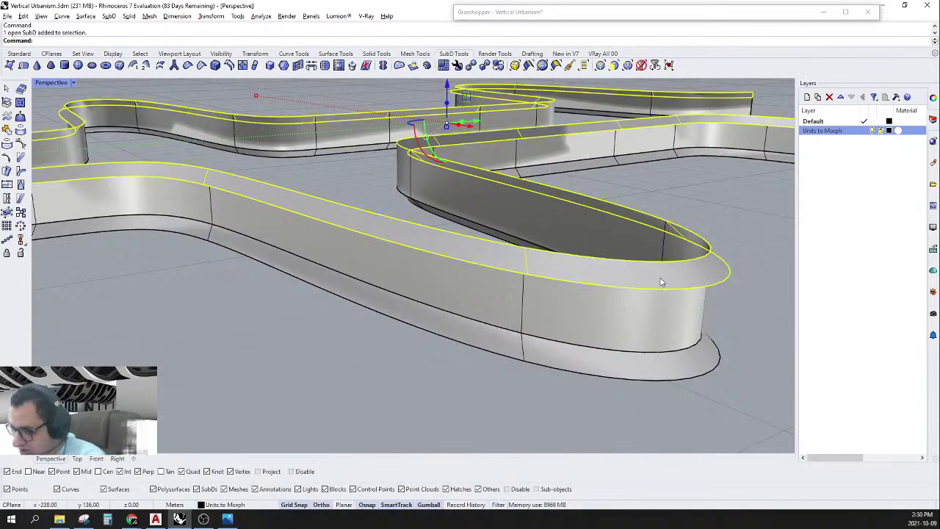
{"action": "key", "text": "Delete"}
Select the rounded upper edges at the tips of the wall's four side arms and scale them inward along X.
{"action": "scroll", "coordinate": [663, 279], "scroll_direction": "down", "scroll_amount": 5}
{"action": "right_click_drag", "start_coordinate": [475, 276], "coordinate": [320, 267]}
{"action": "scroll", "coordinate": [194, 297], "scroll_direction": "up", "scroll_amount": 5}
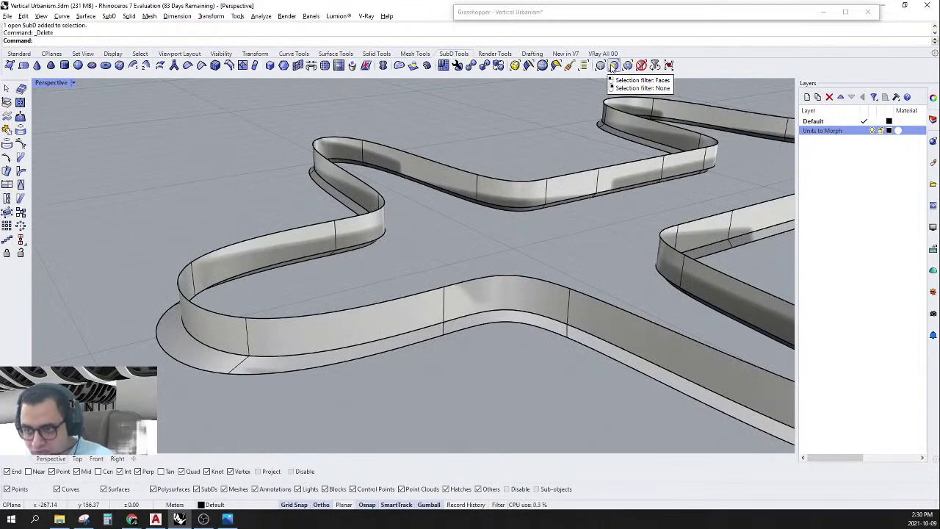
{"action": "left_click", "coordinate": [601, 65]}
{"action": "right_click_drag", "start_coordinate": [389, 198], "coordinate": [479, 285]}
{"action": "scroll", "coordinate": [502, 276], "scroll_direction": "up", "scroll_amount": 2}
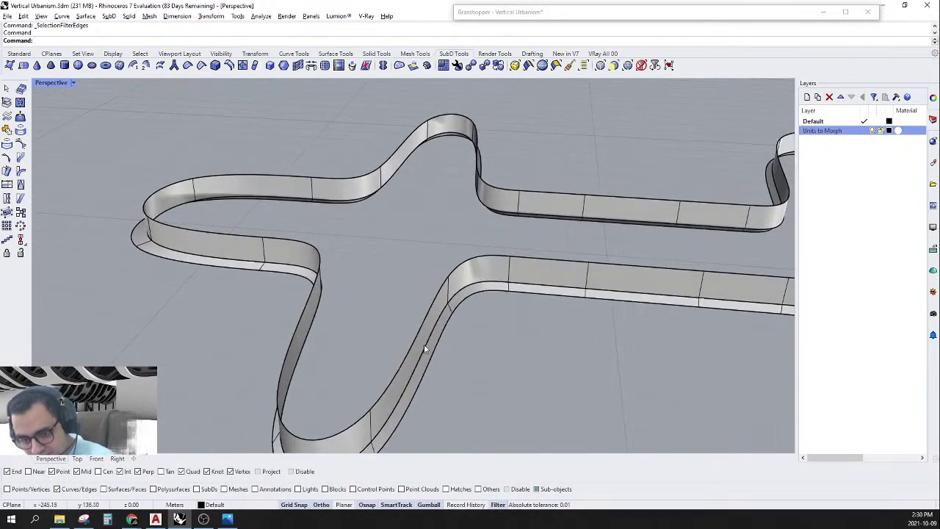
{"action": "right_click_drag", "start_coordinate": [362, 334], "coordinate": [723, 240]}
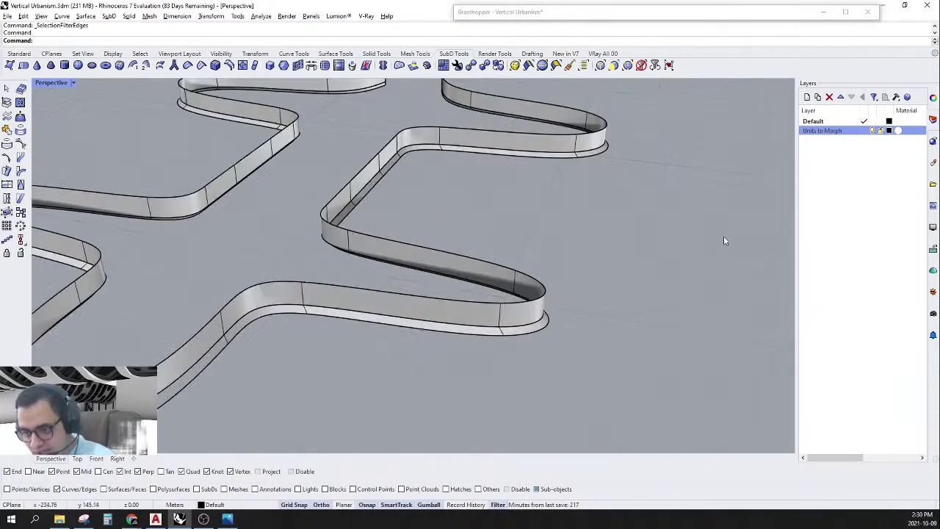
{"action": "left_click", "coordinate": [551, 297]}
{"action": "scroll", "coordinate": [558, 293], "scroll_direction": "down", "scroll_amount": 5}
{"action": "scroll", "coordinate": [595, 228], "scroll_direction": "up", "scroll_amount": 4}
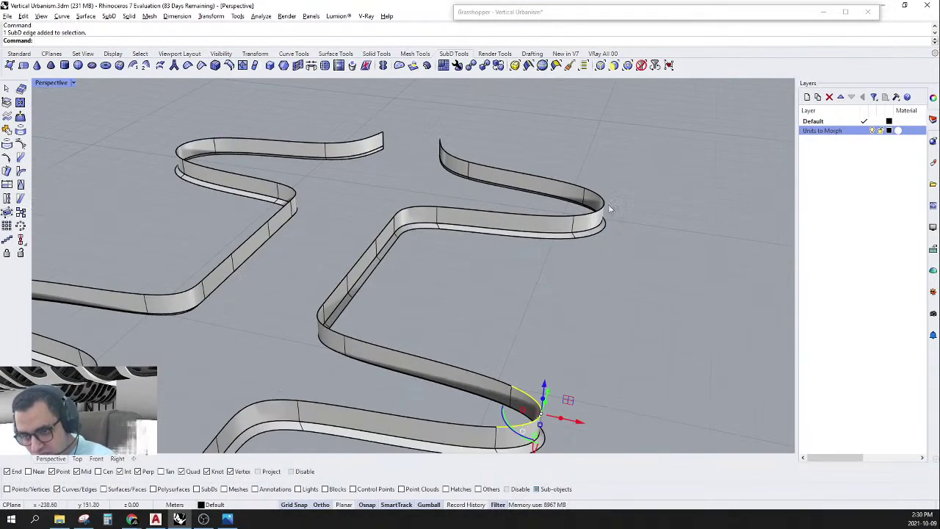
{"action": "left_click", "coordinate": [605, 211], "text": "shift"}
{"action": "scroll", "coordinate": [606, 206], "scroll_direction": "down", "scroll_amount": 5}
{"action": "scroll", "coordinate": [399, 188], "scroll_direction": "up", "scroll_amount": 5}
{"action": "left_click", "coordinate": [397, 185], "text": "shift"}
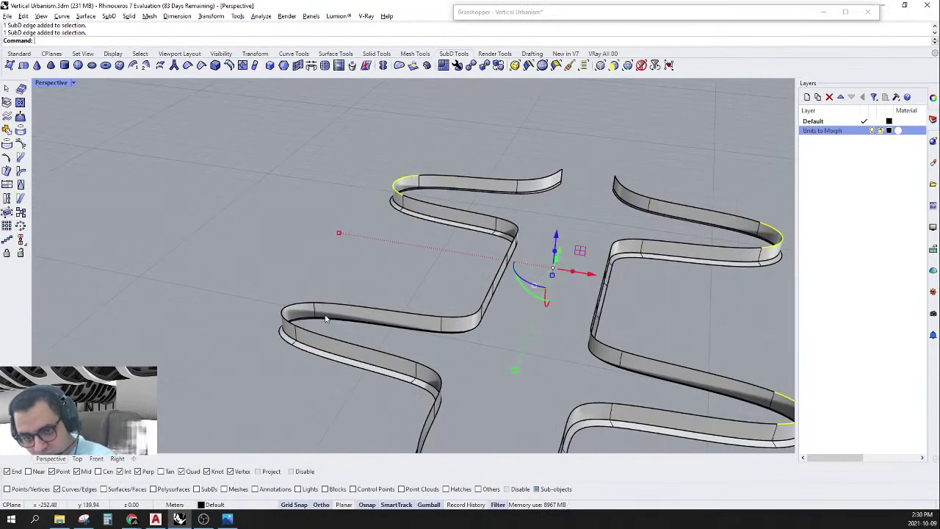
{"action": "right_click_drag", "start_coordinate": [330, 265], "coordinate": [394, 252]}
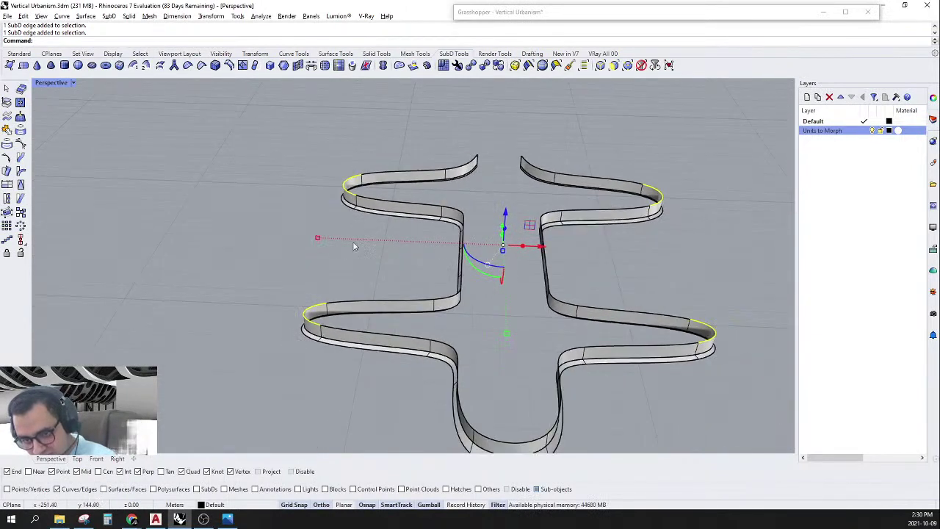
{"action": "left_click_drag", "start_coordinate": [313, 239], "coordinate": [335, 237]}
Move the wall's upper edge at the tip of the closed end arm inward along the arm.
{"action": "right_click_drag", "start_coordinate": [338, 237], "coordinate": [485, 229]}
{"action": "scroll", "coordinate": [573, 229], "scroll_direction": "down", "scroll_amount": 5}
{"action": "scroll", "coordinate": [345, 295], "scroll_direction": "up", "scroll_amount": 10}
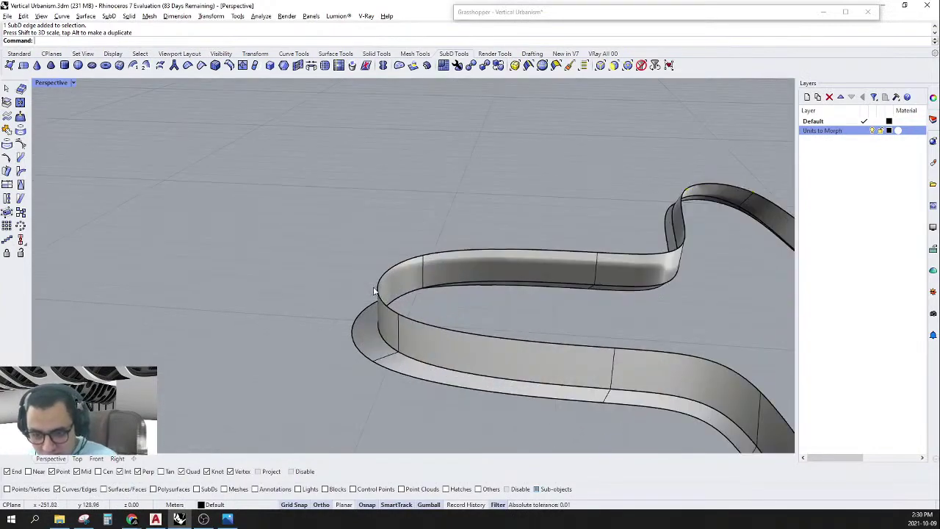
{"action": "left_click", "coordinate": [379, 290]}
{"action": "scroll", "coordinate": [378, 290], "scroll_direction": "down", "scroll_amount": 6}
{"action": "left_click_drag", "start_coordinate": [401, 282], "coordinate": [436, 284]}
Show all the hidden objects again around the rim wall.
{"action": "mouse_move", "coordinate": [292, 355]}
{"action": "right_mouse_down"}
{"action": "mouse_move", "coordinate": [398, 356]}
{"action": "mouse_move", "coordinate": [465, 346]}
{"action": "mouse_move", "coordinate": [552, 411]}
{"action": "mouse_move", "coordinate": [558, 218]}
{"action": "mouse_move", "coordinate": [462, 232]}
{"action": "mouse_move", "coordinate": [399, 145]}
{"action": "mouse_move", "coordinate": [301, 235]}
{"action": "mouse_move", "coordinate": [477, 256]}
{"action": "mouse_move", "coordinate": [522, 250]}
{"action": "mouse_move", "coordinate": [480, 279]}
{"action": "mouse_move", "coordinate": [605, 275]}
{"action": "mouse_move", "coordinate": [597, 237]}
{"action": "right_mouse_up"}
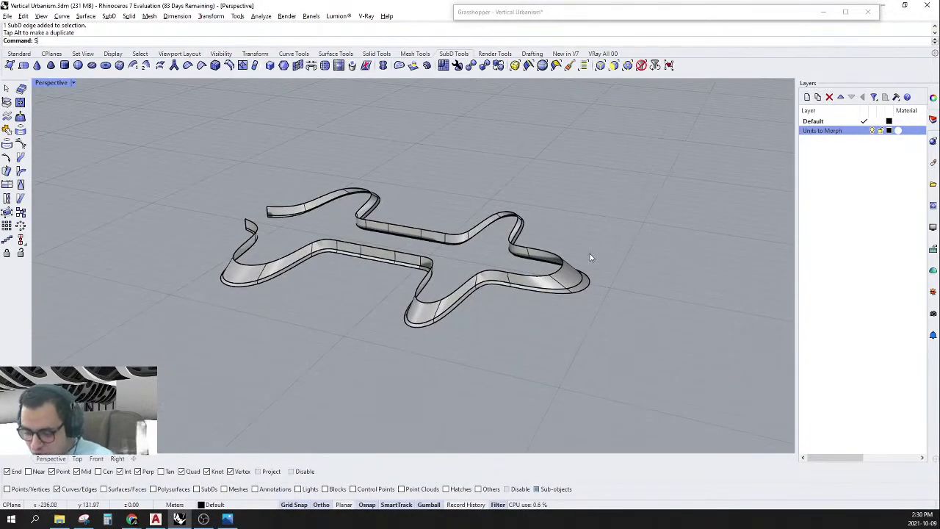
{"action": "key", "text": "BackSpace"}
{"action": "key", "text": "BackSpace"}
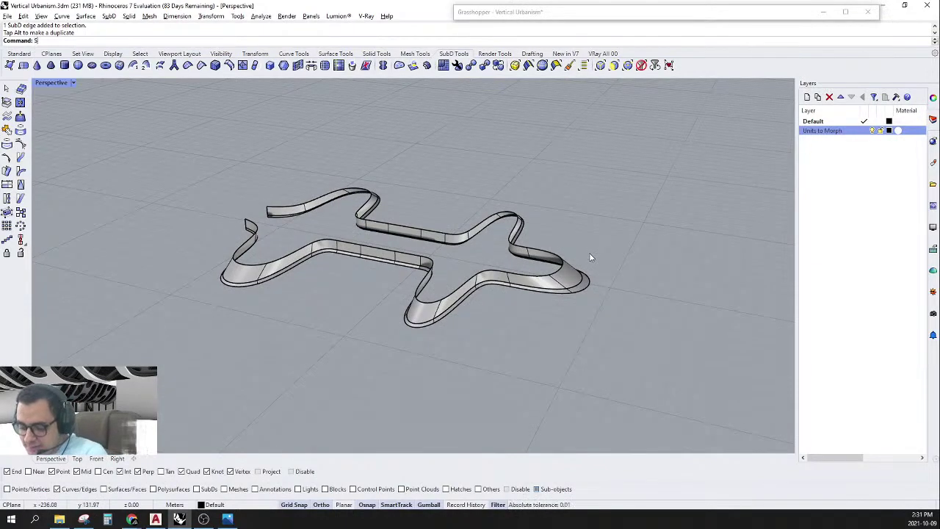
{"action": "key", "text": "Return"}
{"action": "mouse_move", "coordinate": [577, 294]}
{"action": "right_mouse_down"}
{"action": "mouse_move", "coordinate": [606, 295]}
{"action": "mouse_move", "coordinate": [600, 254]}
{"action": "right_mouse_up"}
{"action": "scroll", "coordinate": [543, 220], "scroll_direction": "up", "scroll_amount": 6}
Undo the stray drag, select the edges around the tip of the closed end arm and move them along its length.
{"action": "left_click_drag", "start_coordinate": [527, 213], "coordinate": [763, 375]}
{"action": "key", "text": "ctrl+z"}
{"action": "right_click_drag", "start_coordinate": [748, 256], "coordinate": [581, 259]}
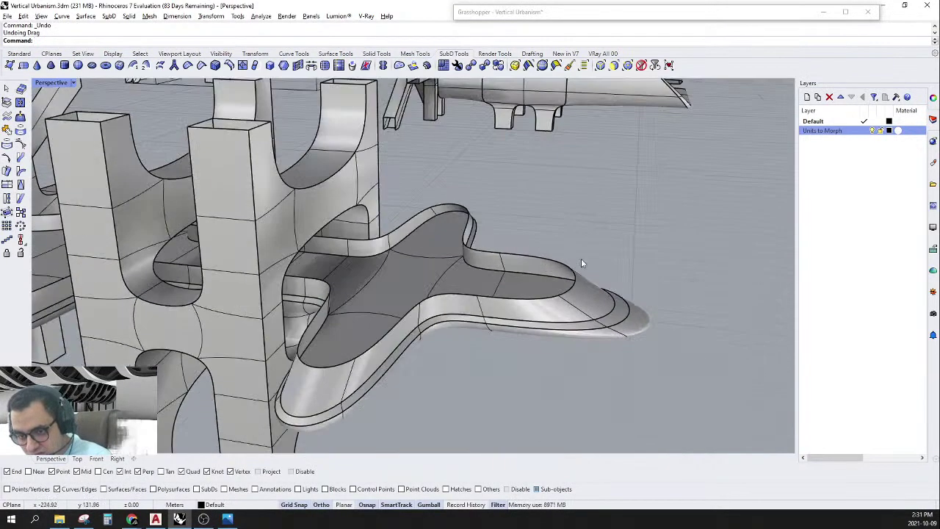
{"action": "left_click_drag", "start_coordinate": [550, 228], "coordinate": [763, 392]}
{"action": "right_click_drag", "start_coordinate": [763, 393], "coordinate": [716, 381]}
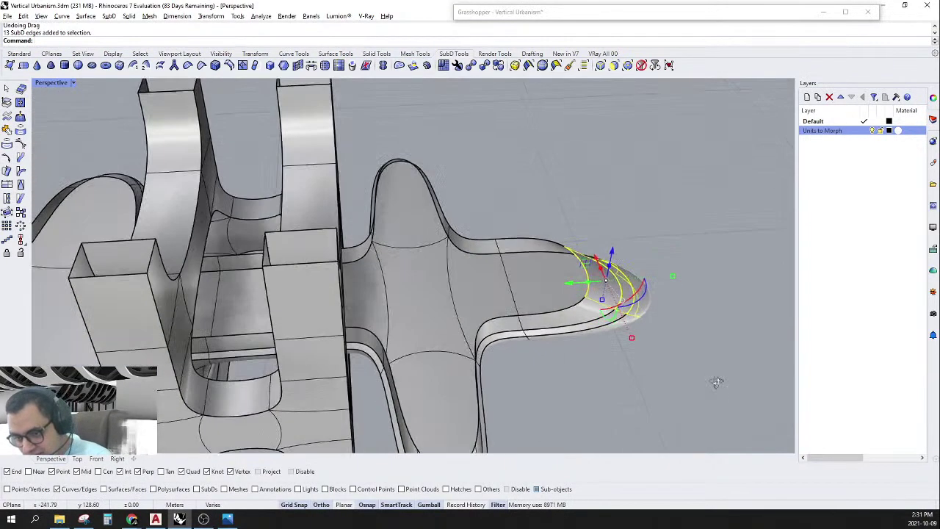
{"action": "left_click_drag", "start_coordinate": [570, 286], "coordinate": [713, 185]}
{"action": "right_click_drag", "start_coordinate": [713, 185], "coordinate": [455, 372]}
{"action": "scroll", "coordinate": [476, 296], "scroll_direction": "down", "scroll_amount": 4}
Switch the SubDs to flat display, reselect and slightly shift the closed end arm's tip, and restore smooth display.
{"action": "key", "text": "Tab"}
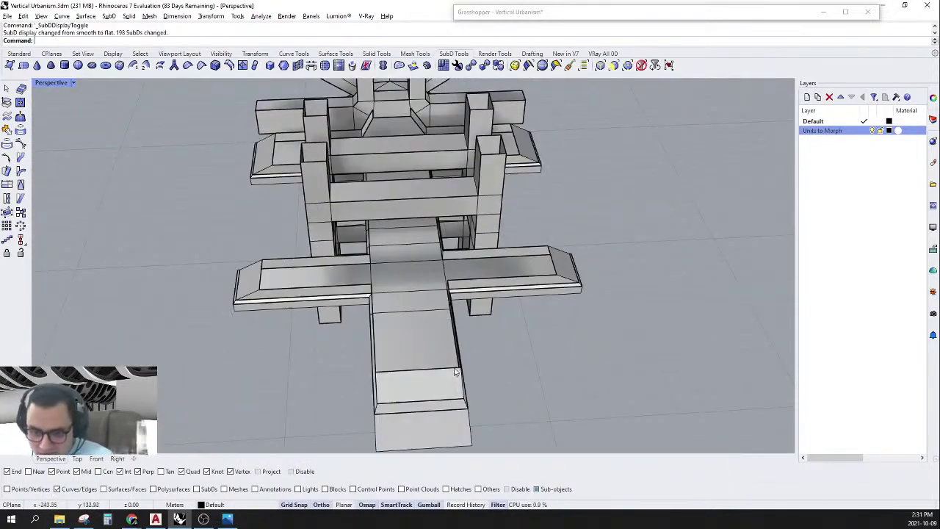
{"action": "scroll", "coordinate": [446, 360], "scroll_direction": "down", "scroll_amount": 5}
{"action": "scroll", "coordinate": [413, 381], "scroll_direction": "up", "scroll_amount": 2}
{"action": "left_click_drag", "start_coordinate": [313, 383], "coordinate": [599, 266]}
{"action": "left_click_drag", "start_coordinate": [377, 325], "coordinate": [383, 327]}
{"action": "key", "text": "Tab"}
Examine the smoothed deck around the closed end arm and its rim wall from several angles.
{"action": "right_click_drag", "start_coordinate": [354, 378], "coordinate": [452, 388]}
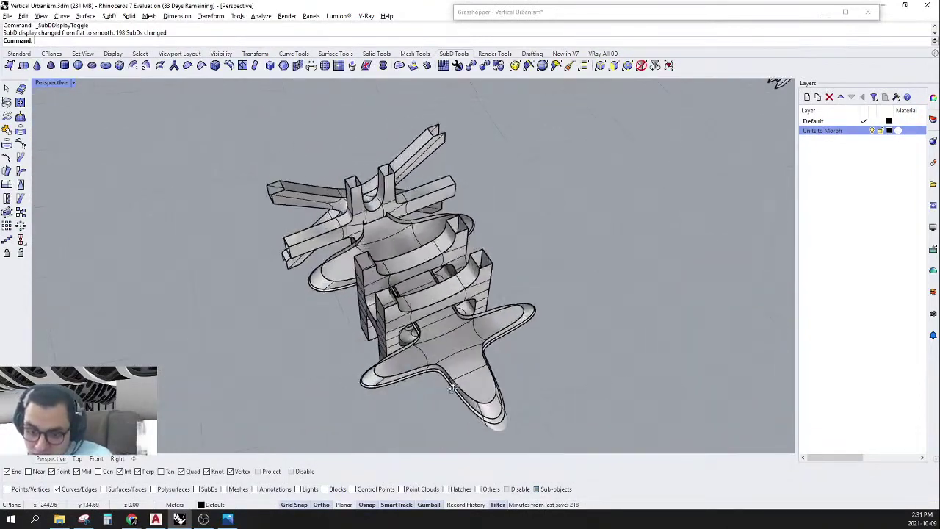
{"action": "scroll", "coordinate": [452, 388], "scroll_direction": "up", "scroll_amount": 5}
{"action": "scroll", "coordinate": [497, 343], "scroll_direction": "up", "scroll_amount": 3}
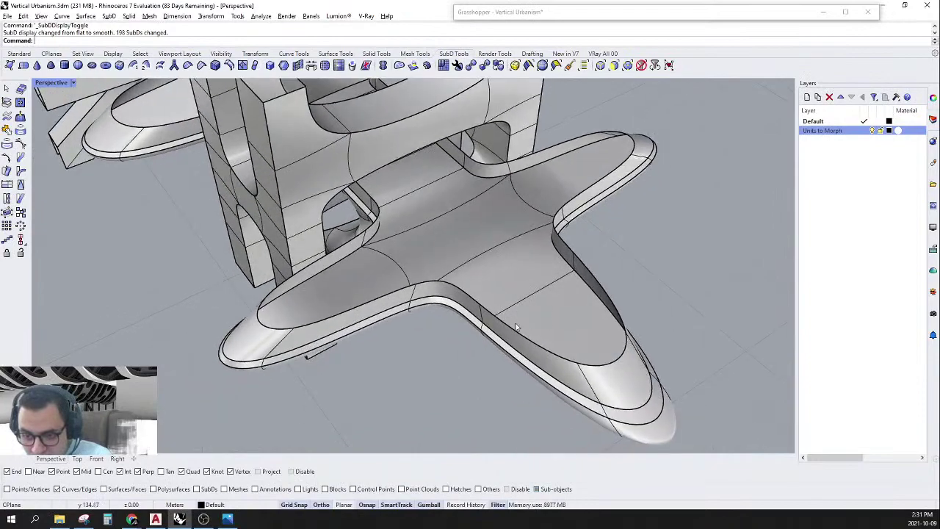
{"action": "scroll", "coordinate": [575, 310], "scroll_direction": "up", "scroll_amount": 3}
{"action": "right_click_drag", "start_coordinate": [541, 294], "coordinate": [474, 189]}
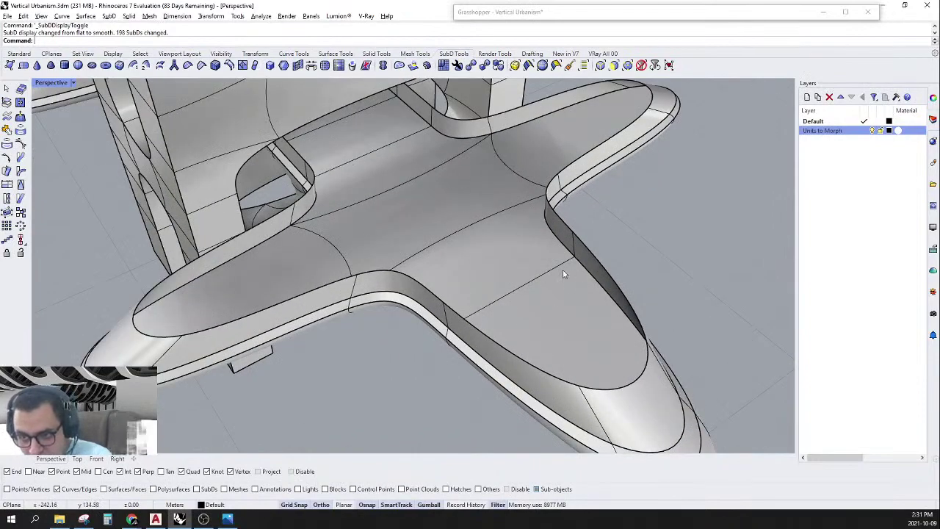
{"action": "right_click_drag", "start_coordinate": [562, 274], "coordinate": [540, 308]}
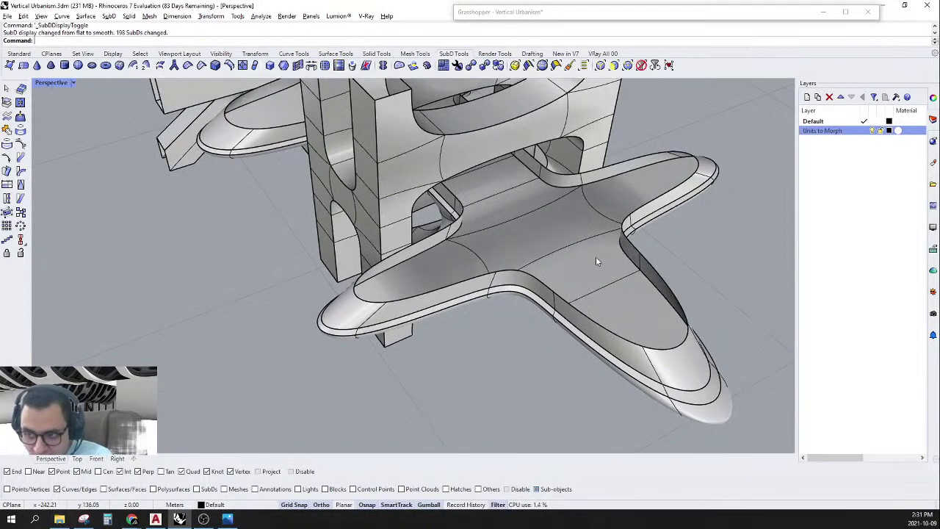
{"action": "right_click_drag", "start_coordinate": [595, 261], "coordinate": [664, 297]}
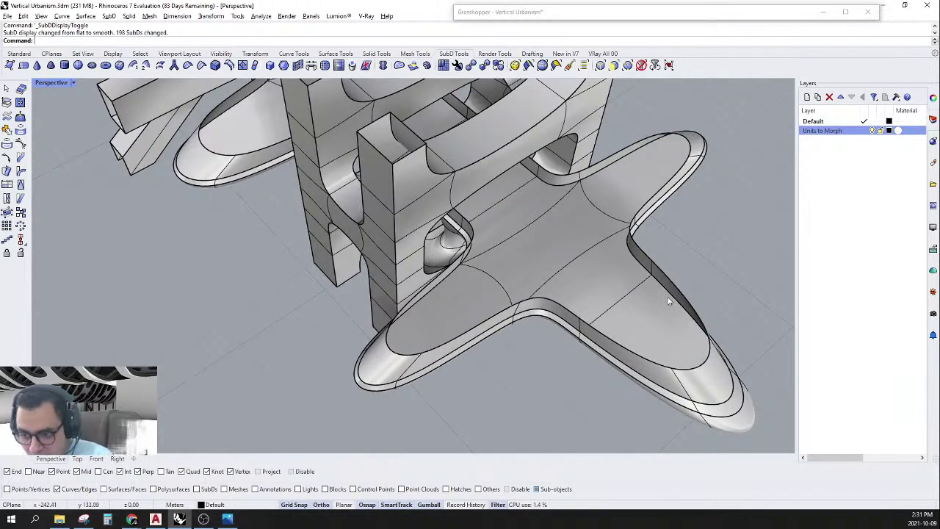
Try to inset the deck's floor faces as one group by a distance of 0.5.
{"action": "left_click", "coordinate": [652, 299], "text": "ctrl+shift"}
{"action": "double_click", "coordinate": [596, 271], "text": "ctrl+shift"}
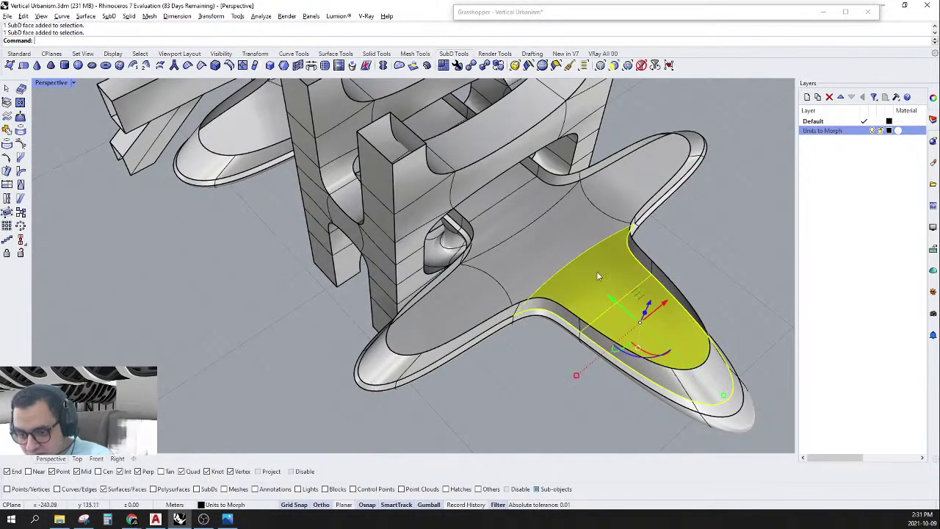
{"action": "right_click_drag", "start_coordinate": [440, 302], "coordinate": [486, 249]}
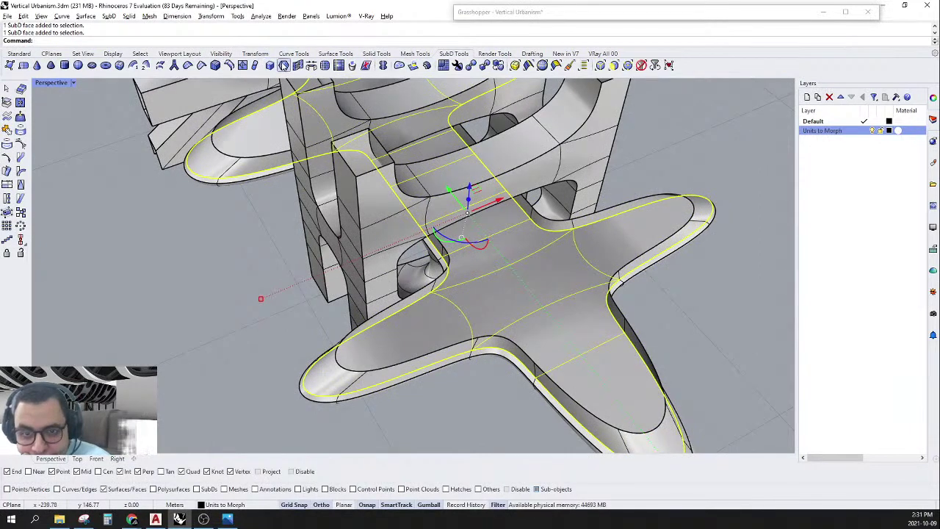
{"action": "left_click", "coordinate": [283, 65]}
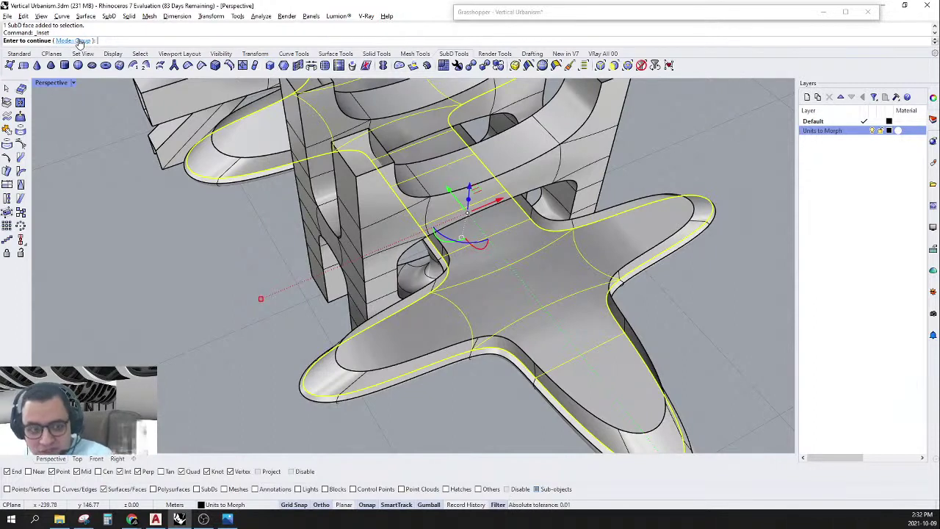
{"action": "key", "text": "Return"}
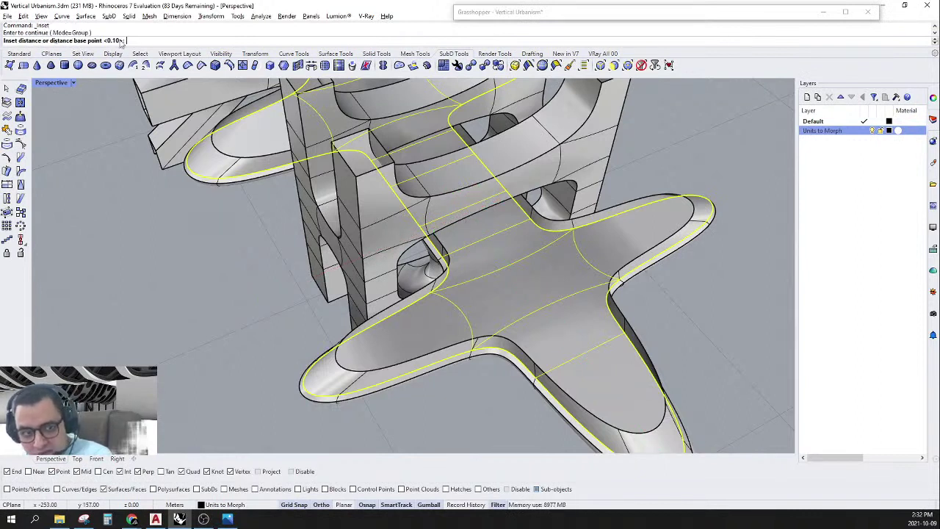
{"action": "type", "text": ".5"}
{"action": "key", "text": "Return"}
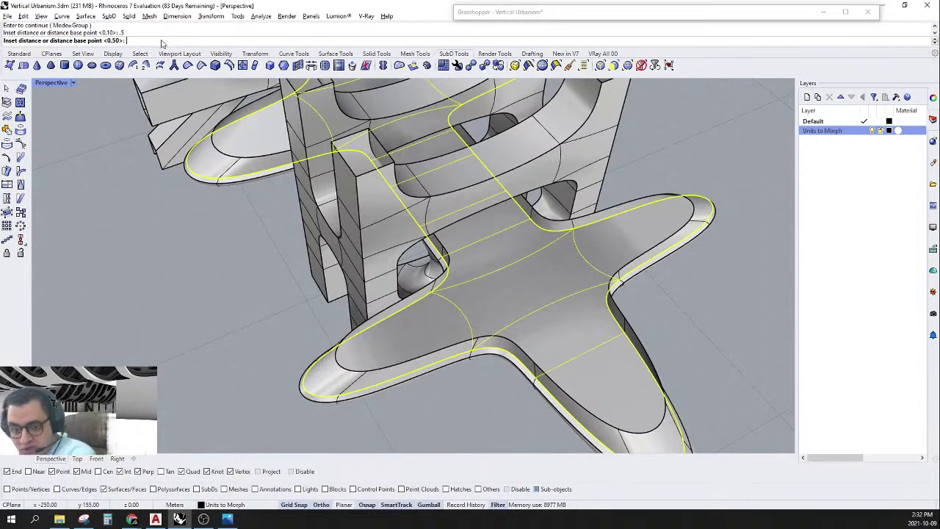
{"action": "key", "text": "Return"}
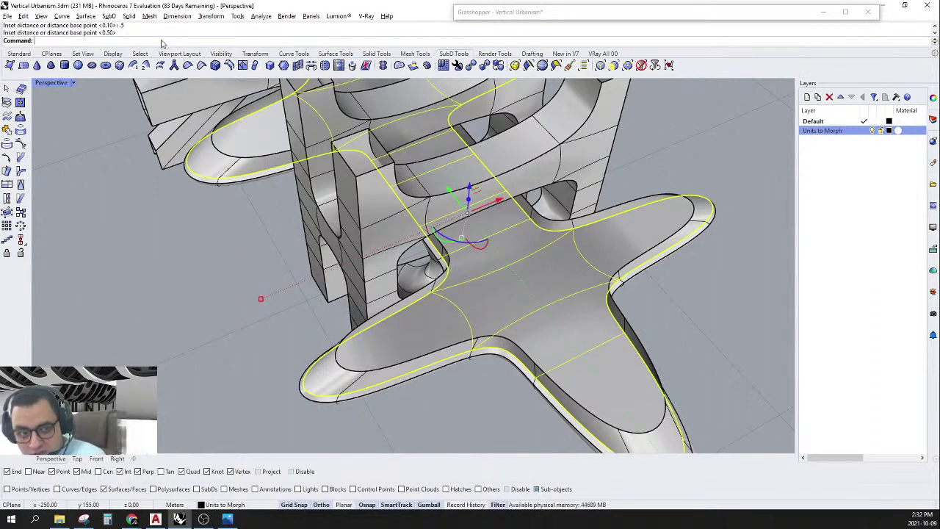
Reselect the floor faces along the whole deck and try to inset them as one group by 0.2.
{"action": "key", "text": "Escape"}
{"action": "left_click", "coordinate": [605, 234], "text": "ctrl+shift"}
{"action": "double_click", "coordinate": [549, 258], "text": "ctrl+shift"}
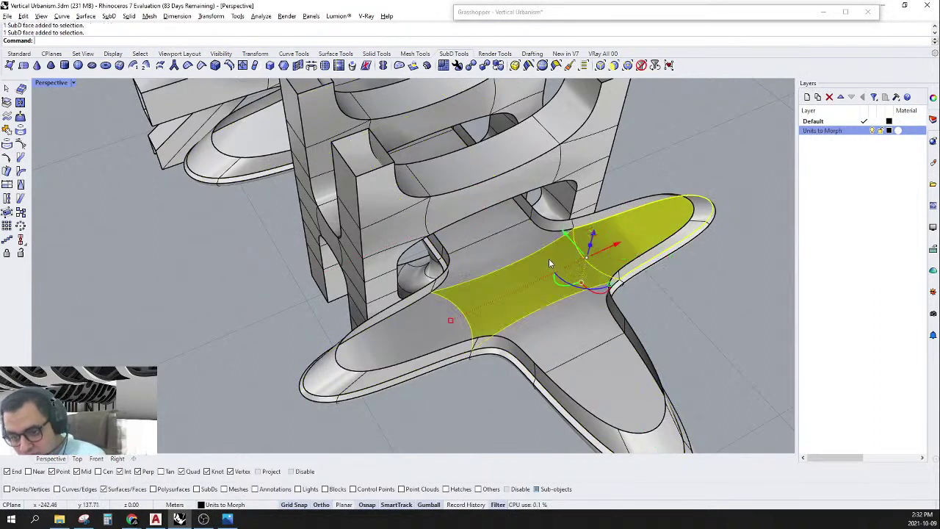
{"action": "left_click", "coordinate": [564, 321], "text": "ctrl+shift"}
{"action": "left_click", "coordinate": [617, 360], "text": "ctrl+shift"}
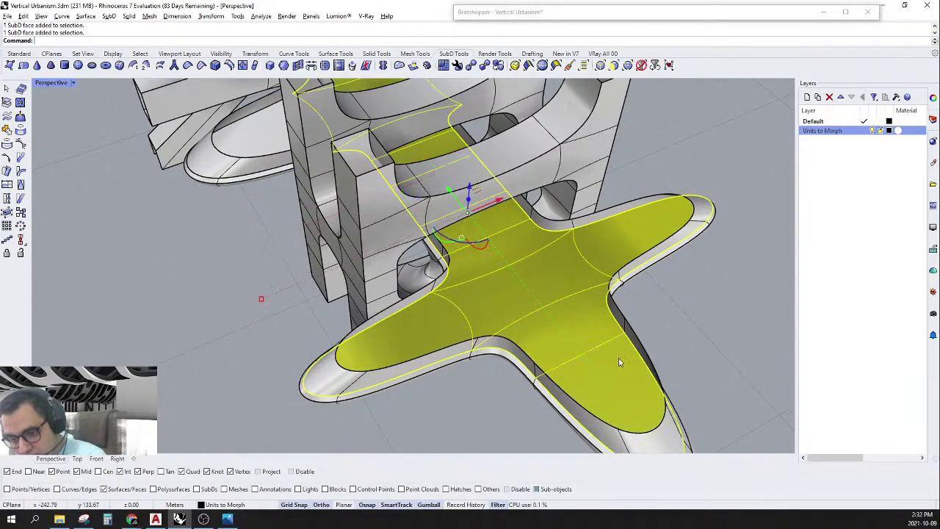
{"action": "scroll", "coordinate": [514, 298], "scroll_direction": "down", "scroll_amount": 6}
{"action": "scroll", "coordinate": [372, 207], "scroll_direction": "up", "scroll_amount": 7}
{"action": "right_click_drag", "start_coordinate": [372, 207], "coordinate": [445, 227]}
{"action": "left_click", "coordinate": [422, 224], "text": "ctrl+shift"}
{"action": "scroll", "coordinate": [436, 178], "scroll_direction": "down", "scroll_amount": 6}
{"action": "scroll", "coordinate": [470, 141], "scroll_direction": "up", "scroll_amount": 4}
{"action": "left_click", "coordinate": [482, 147], "text": "ctrl+shift"}
{"action": "scroll", "coordinate": [481, 150], "scroll_direction": "down", "scroll_amount": 7}
{"action": "scroll", "coordinate": [445, 226], "scroll_direction": "up", "scroll_amount": 5}
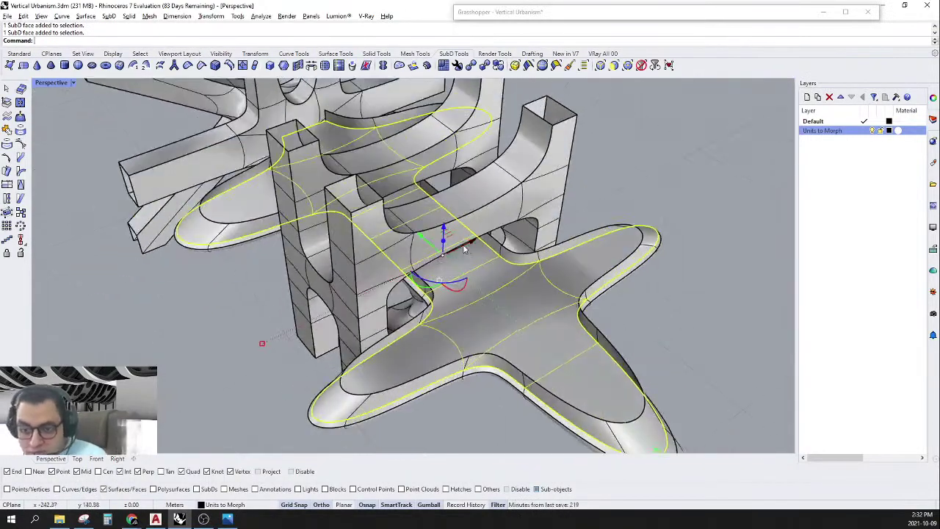
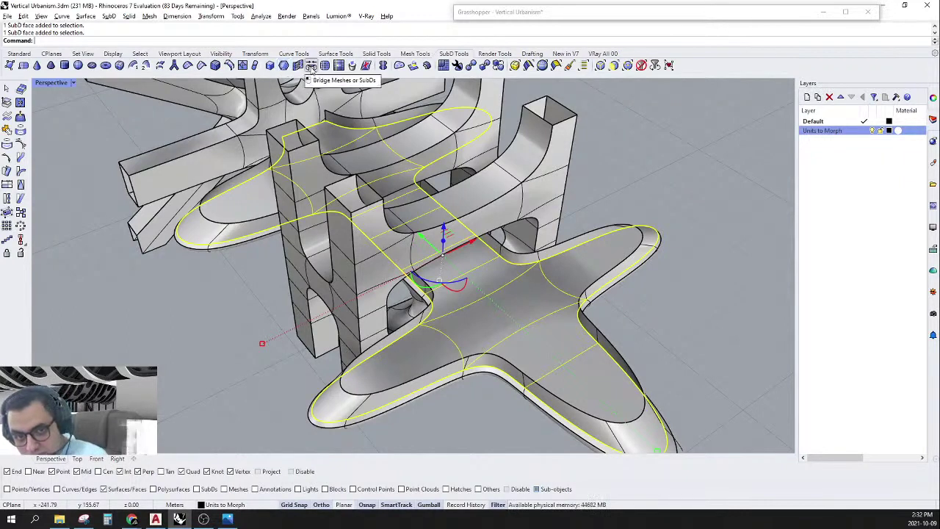
{"action": "left_click", "coordinate": [298, 65]}
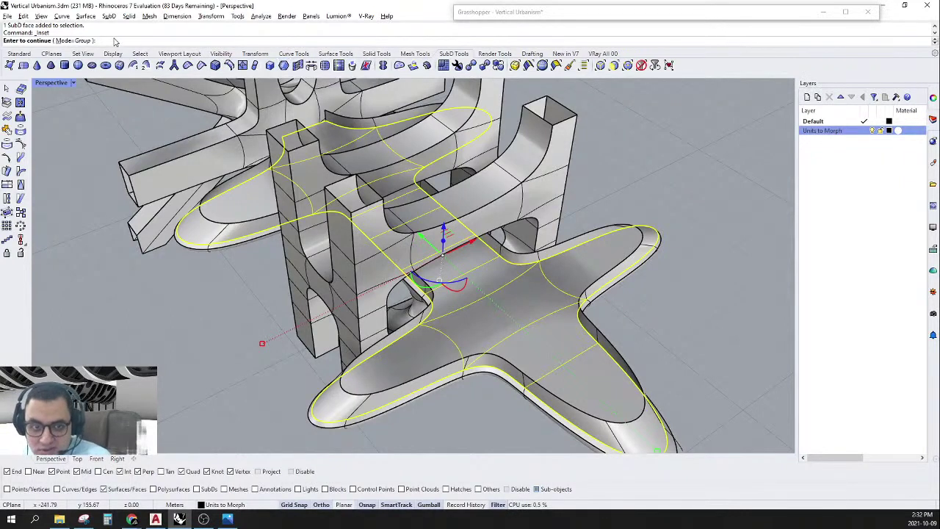
{"action": "key", "text": "Return"}
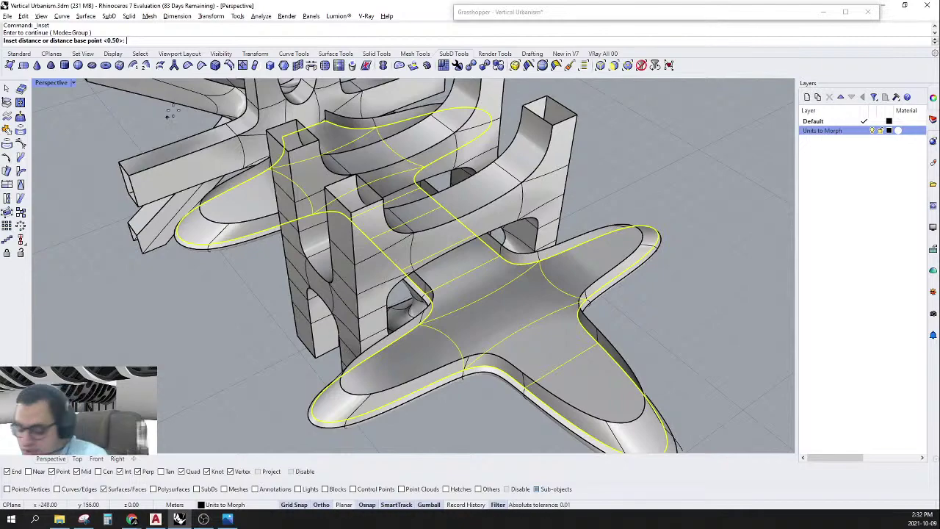
{"action": "type", "text": ".2"}
{"action": "key", "text": "Return"}
{"action": "key", "text": "Return"}
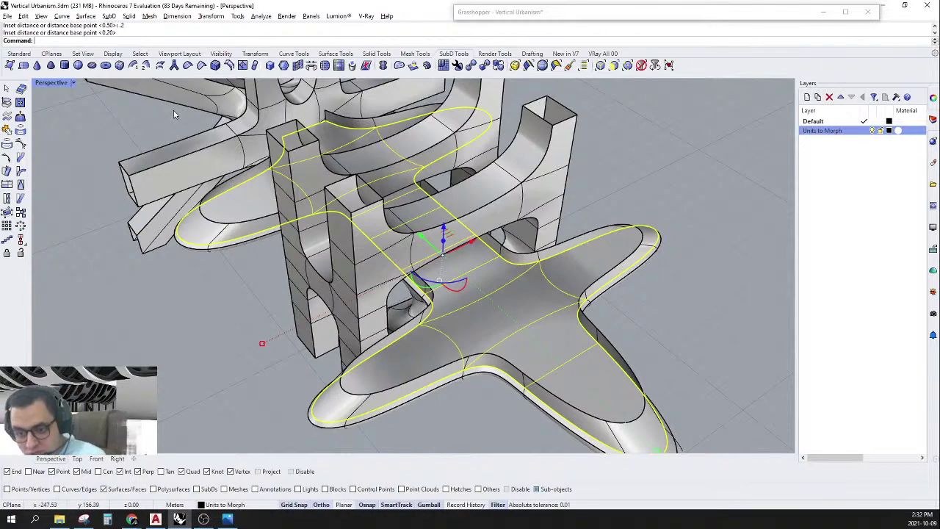
Examine the deck floor near the closed end arm to check the attempted inset.
{"action": "scroll", "coordinate": [544, 368], "scroll_direction": "up", "scroll_amount": 5}
{"action": "right_click_drag", "start_coordinate": [544, 367], "coordinate": [487, 237]}
{"action": "scroll", "coordinate": [481, 239], "scroll_direction": "down", "scroll_amount": 8}
{"action": "right_click_drag", "start_coordinate": [420, 271], "coordinate": [491, 257]}
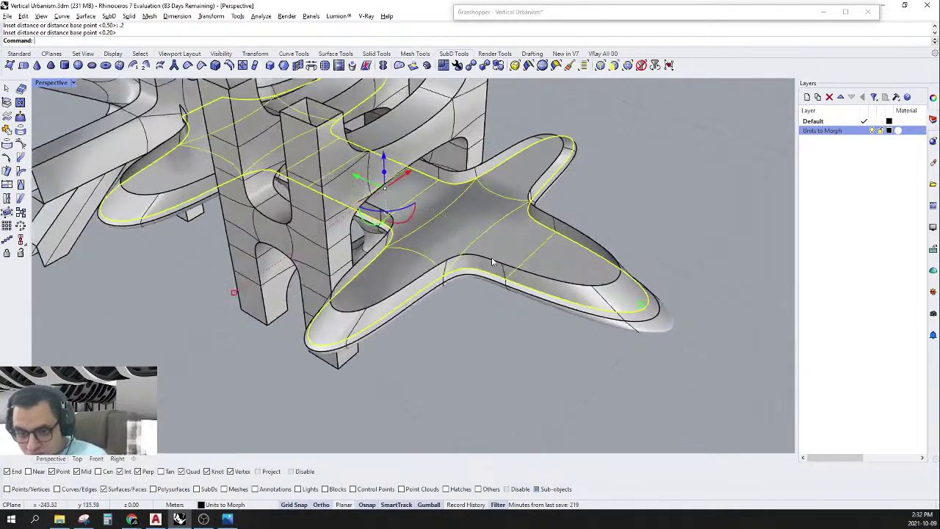
{"action": "scroll", "coordinate": [491, 257], "scroll_direction": "up", "scroll_amount": 6}
{"action": "key", "text": "Escape"}
{"action": "left_click", "coordinate": [606, 285]}
{"action": "right_click_drag", "start_coordinate": [582, 269], "coordinate": [525, 261]}
{"action": "scroll", "coordinate": [514, 239], "scroll_direction": "down", "scroll_amount": 4}
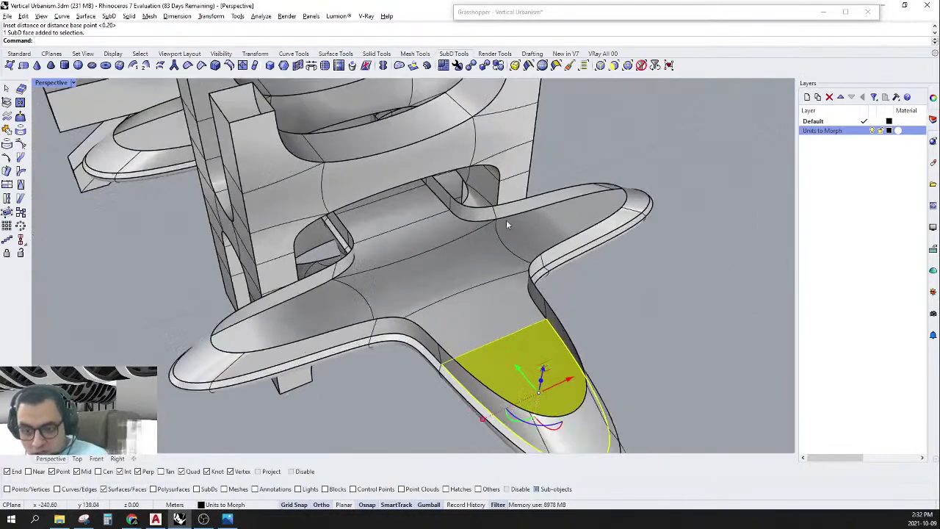
Select the three floor faces along each of the deck's two cross arms and inset them as groups by 0.2.
{"action": "scroll", "coordinate": [508, 221], "scroll_direction": "up", "scroll_amount": 2}
{"action": "left_click", "coordinate": [537, 235]}
{"action": "left_click", "coordinate": [400, 292], "text": "shift"}
{"action": "left_click", "coordinate": [253, 332], "text": "shift"}
{"action": "right_click_drag", "start_coordinate": [536, 319], "coordinate": [624, 314]}
{"action": "scroll", "coordinate": [480, 287], "scroll_direction": "down", "scroll_amount": 6}
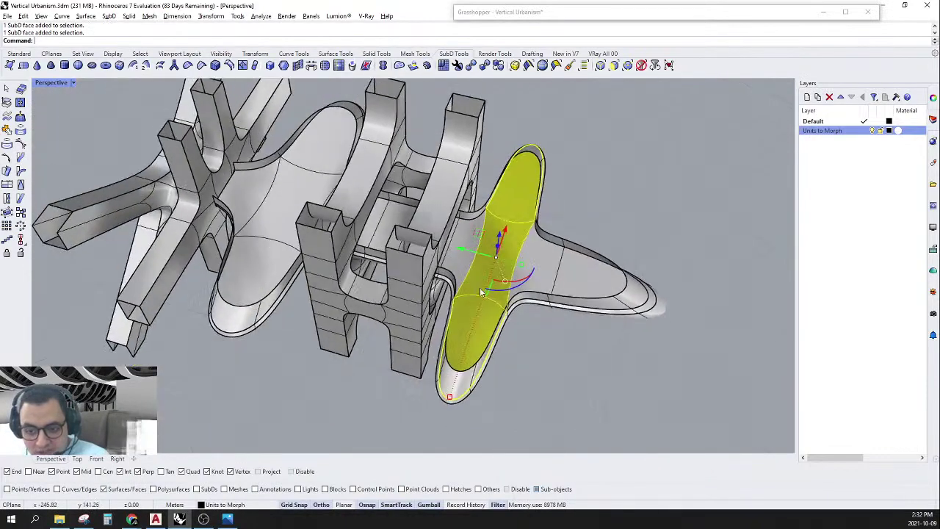
{"action": "scroll", "coordinate": [199, 257], "scroll_direction": "up", "scroll_amount": 4}
{"action": "scroll", "coordinate": [200, 262], "scroll_direction": "up", "scroll_amount": 2}
{"action": "left_click", "coordinate": [297, 273], "text": "shift"}
{"action": "left_click", "coordinate": [326, 211], "text": "shift"}
{"action": "left_click", "coordinate": [380, 109], "text": "shift"}
{"action": "scroll", "coordinate": [350, 229], "scroll_direction": "down", "scroll_amount": 6}
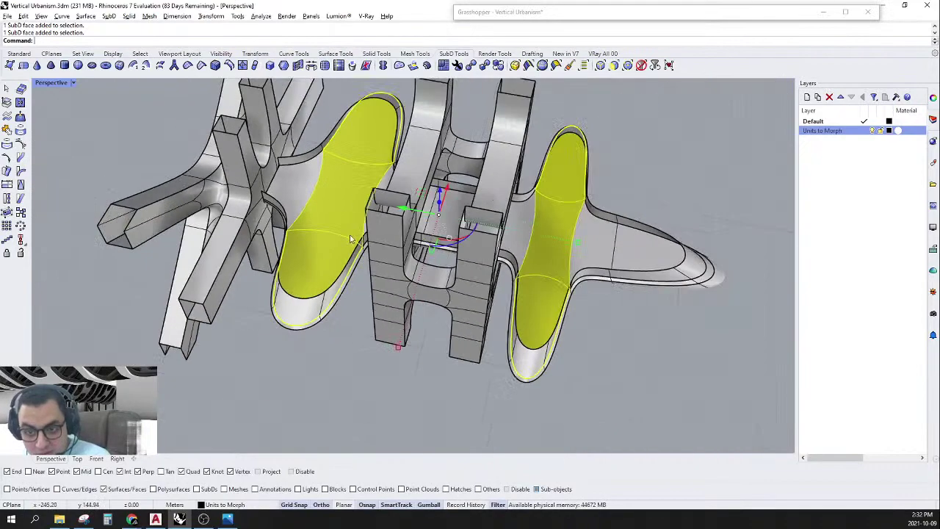
{"action": "right_click_drag", "start_coordinate": [350, 234], "coordinate": [394, 182]}
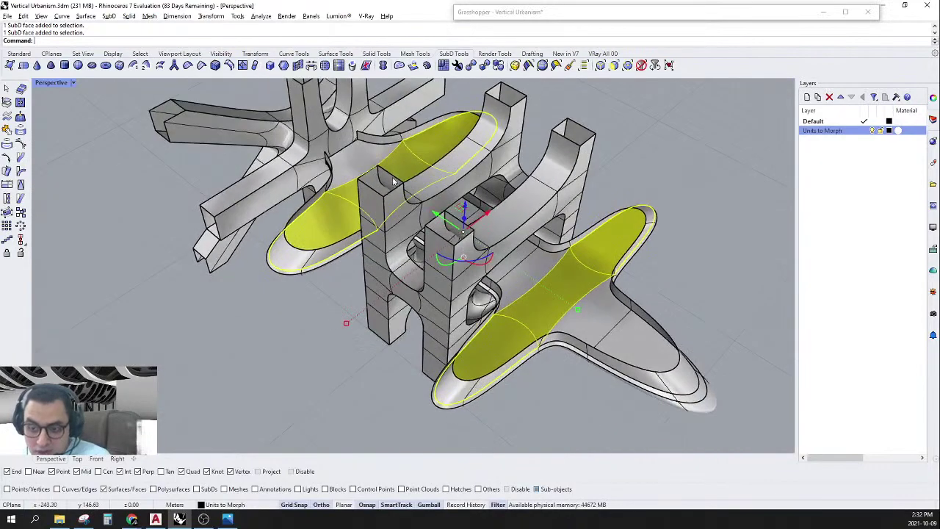
{"action": "left_click", "coordinate": [283, 66]}
{"action": "key", "text": "Return"}
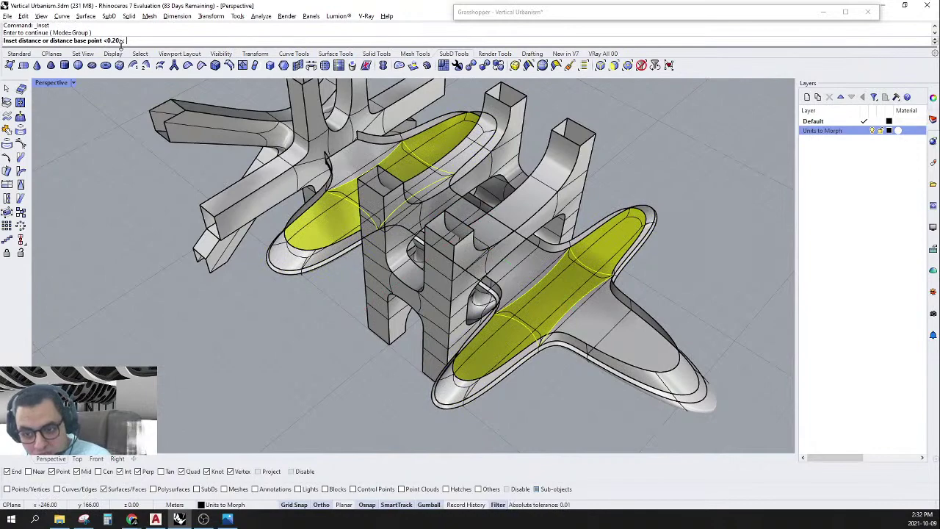
{"action": "key", "text": "Return"}
Select the inset faces along the cross arm beside the closed end arm and switch the SubDs to flat display.
{"action": "key", "text": "Escape"}
{"action": "scroll", "coordinate": [634, 251], "scroll_direction": "up", "scroll_amount": 4}
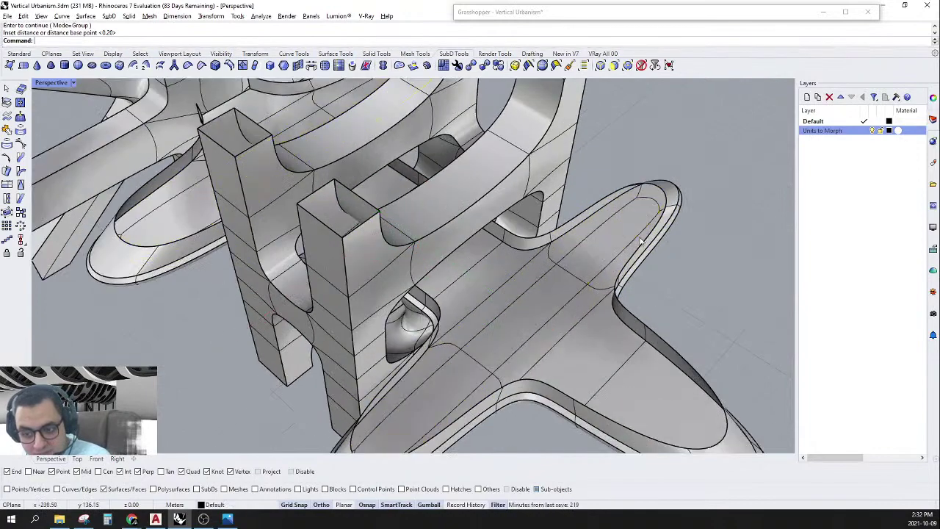
{"action": "right_click_drag", "start_coordinate": [643, 240], "coordinate": [604, 229]}
{"action": "scroll", "coordinate": [604, 230], "scroll_direction": "up", "scroll_amount": 2}
{"action": "left_click", "coordinate": [588, 199], "text": "ctrl+shift"}
{"action": "left_click", "coordinate": [597, 262], "text": "ctrl+shift"}
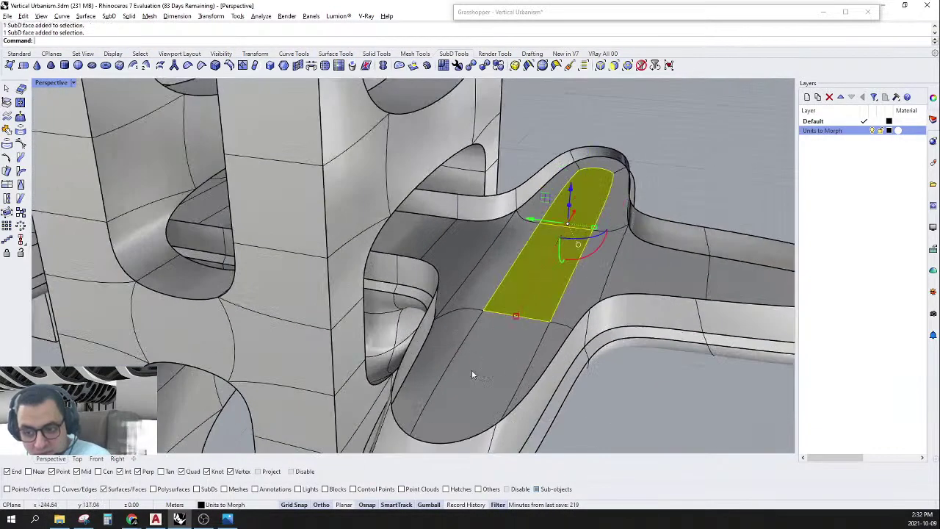
{"action": "scroll", "coordinate": [590, 266], "scroll_direction": "down", "scroll_amount": 5}
{"action": "right_click_drag", "start_coordinate": [590, 265], "coordinate": [552, 277]}
{"action": "key", "text": "Tab"}
{"action": "scroll", "coordinate": [631, 257], "scroll_direction": "up", "scroll_amount": 5}
{"action": "scroll", "coordinate": [509, 238], "scroll_direction": "down", "scroll_amount": 5}
{"action": "scroll", "coordinate": [552, 277], "scroll_direction": "up", "scroll_amount": 7}
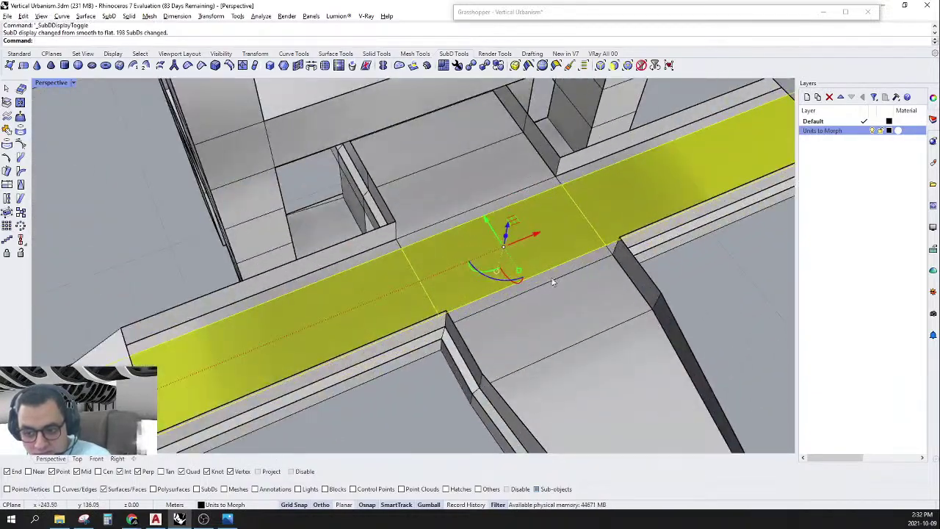
With grid snap off, scale the cross arm's central inset face narrower across its width and restore smooth display.
{"action": "key", "text": "Escape"}
{"action": "left_click", "coordinate": [513, 232], "text": "ctrl+shift"}
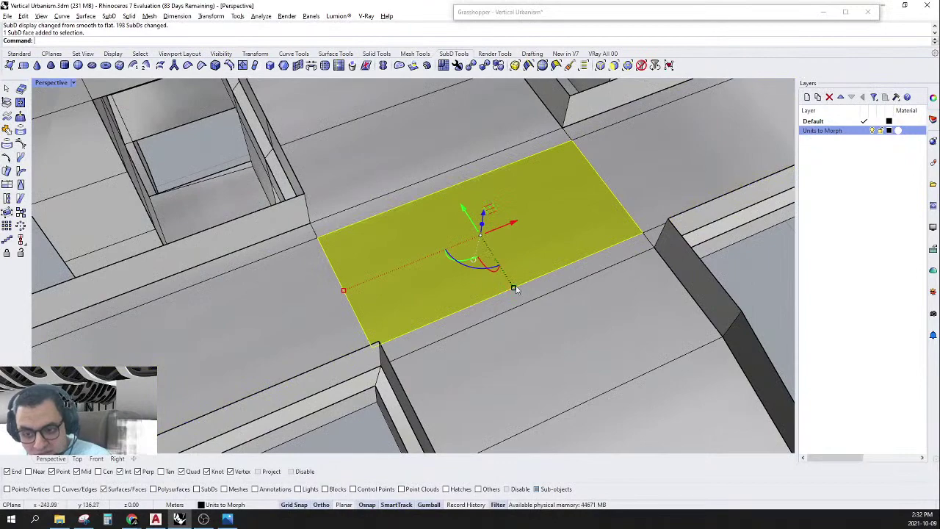
{"action": "left_click_drag", "start_coordinate": [514, 287], "coordinate": [496, 268]}
{"action": "scroll", "coordinate": [507, 257], "scroll_direction": "down", "scroll_amount": 3}
{"action": "scroll", "coordinate": [517, 249], "scroll_direction": "up", "scroll_amount": 3}
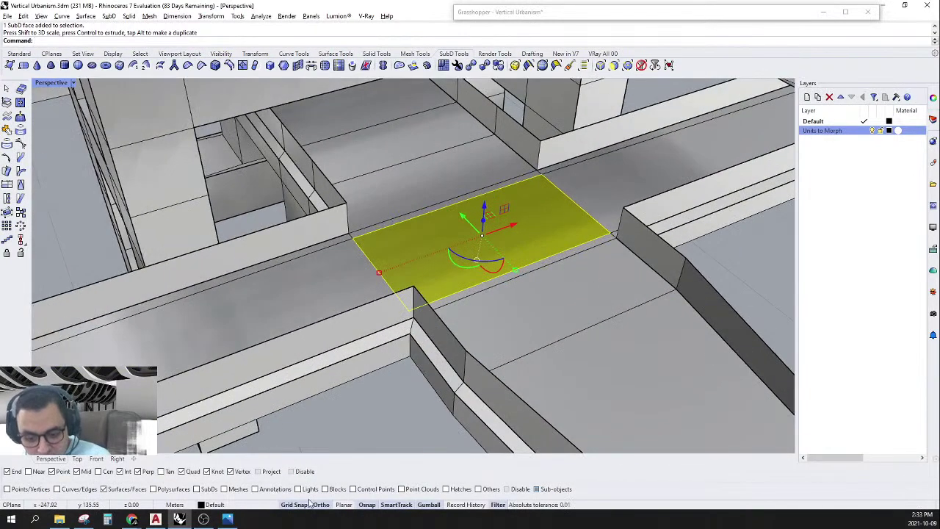
{"action": "scroll", "coordinate": [524, 287], "scroll_direction": "up", "scroll_amount": 3}
{"action": "left_click_drag", "start_coordinate": [547, 312], "coordinate": [494, 246]}
{"action": "key", "text": "Tab"}
{"action": "scroll", "coordinate": [483, 271], "scroll_direction": "down", "scroll_amount": 10}
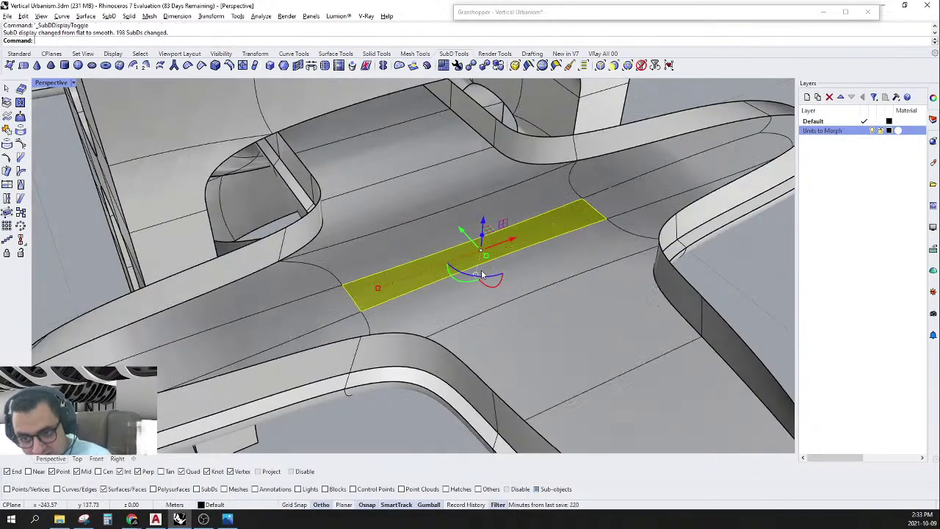
Try to widen the inset face at the cross arm's end, inspect it in flat display and undo the scaling.
{"action": "right_click_drag", "start_coordinate": [484, 274], "coordinate": [531, 288]}
{"action": "scroll", "coordinate": [556, 174], "scroll_direction": "up", "scroll_amount": 8}
{"action": "left_click", "coordinate": [557, 175]}
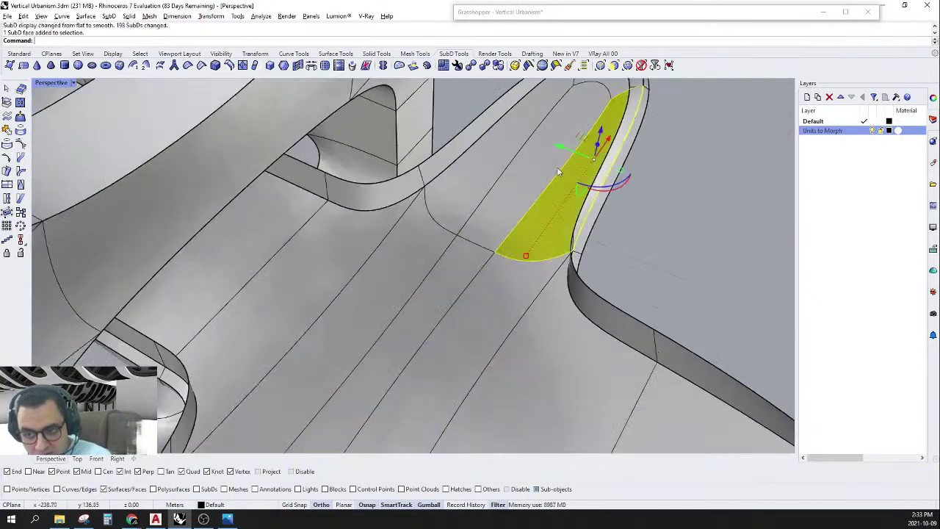
{"action": "mouse_move", "coordinate": [573, 159]}
{"action": "left_mouse_down"}
{"action": "mouse_move", "coordinate": [609, 164]}
{"action": "mouse_move", "coordinate": [584, 163]}
{"action": "left_mouse_up"}
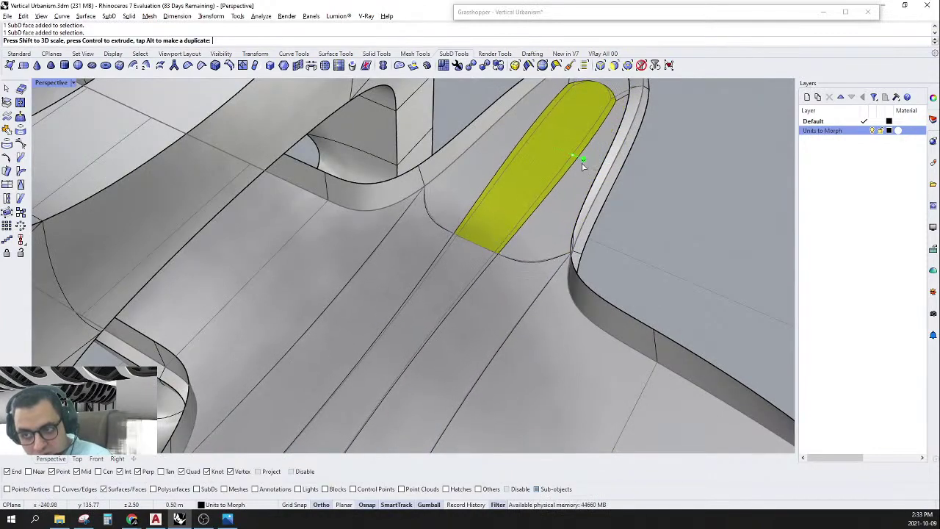
{"action": "key", "text": "Tab"}
{"action": "right_click_drag", "start_coordinate": [580, 140], "coordinate": [531, 151]}
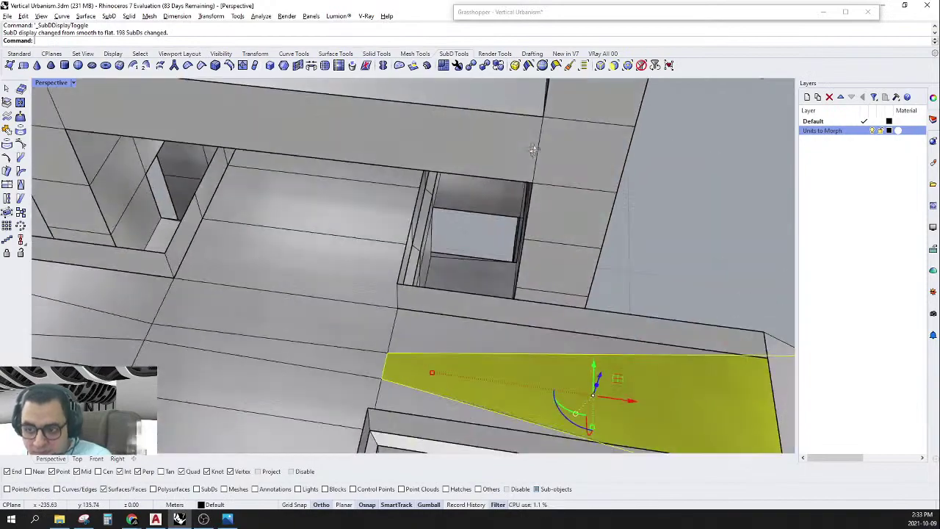
{"action": "scroll", "coordinate": [531, 150], "scroll_direction": "down", "scroll_amount": 8}
{"action": "scroll", "coordinate": [649, 324], "scroll_direction": "up", "scroll_amount": 7}
{"action": "right_click_drag", "start_coordinate": [648, 324], "coordinate": [563, 345]}
{"action": "scroll", "coordinate": [529, 323], "scroll_direction": "up", "scroll_amount": 7}
{"action": "right_click_drag", "start_coordinate": [540, 290], "coordinate": [621, 307]}
{"action": "key", "text": "ctrl+z"}
Scale the cross arm's narrow central inset face shorter along its length and restore smooth display.
{"action": "scroll", "coordinate": [514, 292], "scroll_direction": "down", "scroll_amount": 10}
{"action": "right_click_drag", "start_coordinate": [506, 277], "coordinate": [277, 296]}
{"action": "scroll", "coordinate": [624, 298], "scroll_direction": "down", "scroll_amount": 6}
{"action": "scroll", "coordinate": [434, 238], "scroll_direction": "up", "scroll_amount": 9}
{"action": "left_click", "coordinate": [378, 273]}
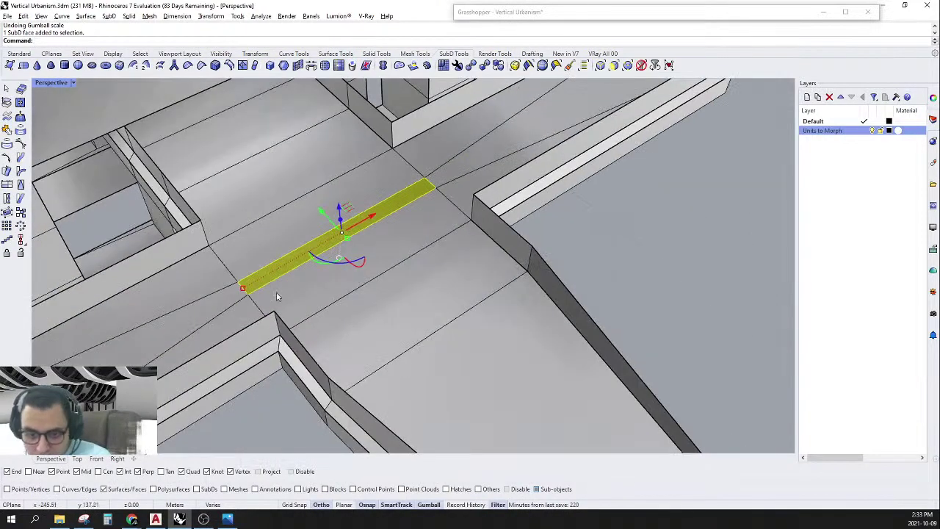
{"action": "left_click_drag", "start_coordinate": [242, 288], "coordinate": [329, 247]}
{"action": "scroll", "coordinate": [390, 268], "scroll_direction": "down", "scroll_amount": 8}
{"action": "key", "text": "Tab"}
{"action": "scroll", "coordinate": [390, 268], "scroll_direction": "up", "scroll_amount": 4}
{"action": "right_click_drag", "start_coordinate": [390, 269], "coordinate": [422, 254]}
Select the inset strip faces running along the cross arm and extract them from the SubD as a separate piece.
{"action": "key", "text": "Escape"}
{"action": "scroll", "coordinate": [442, 218], "scroll_direction": "down", "scroll_amount": 3}
{"action": "scroll", "coordinate": [443, 219], "scroll_direction": "up", "scroll_amount": 4}
{"action": "left_click", "coordinate": [472, 213]}
{"action": "left_click", "coordinate": [312, 335], "text": "shift"}
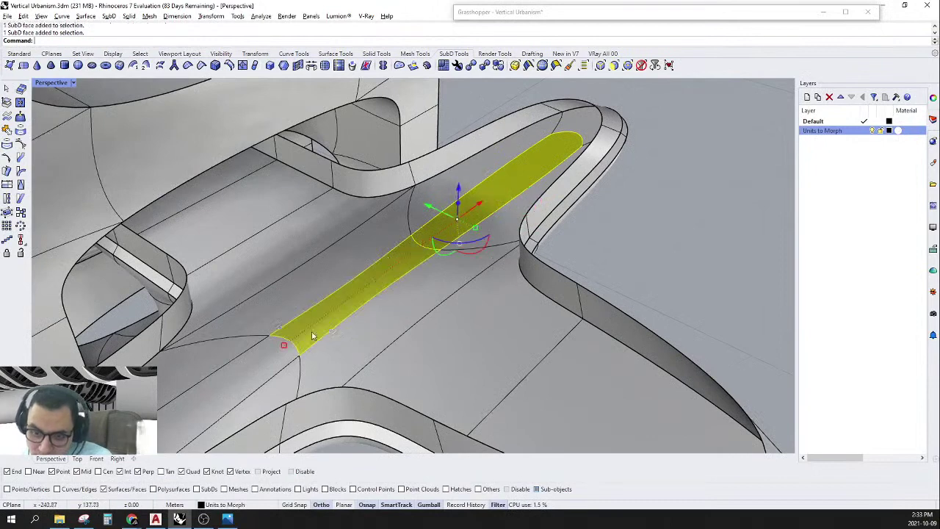
{"action": "key", "text": "Delete"}
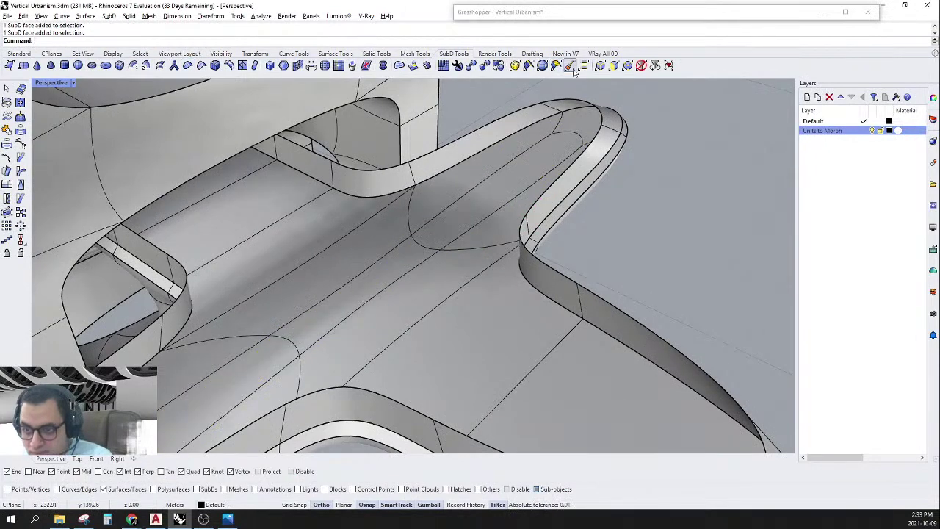
{"action": "key", "text": "ctrl+z"}
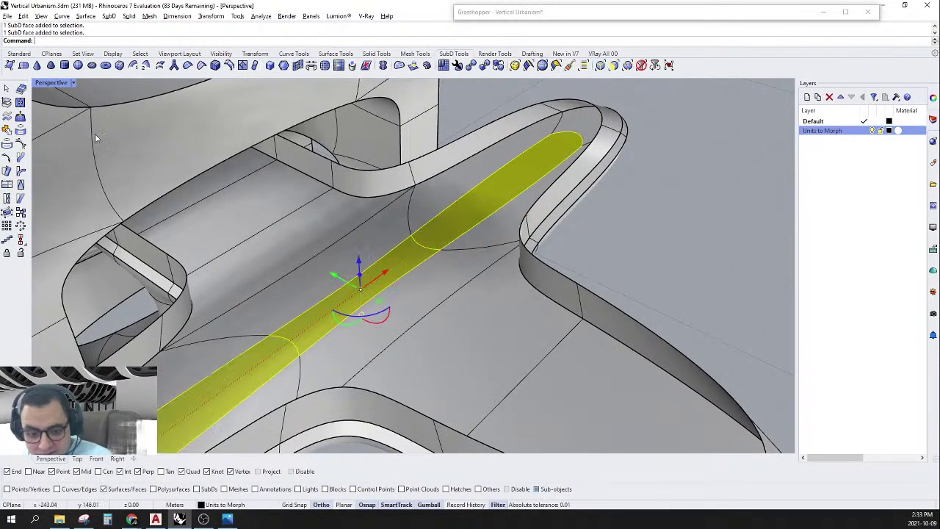
{"action": "left_click", "coordinate": [7, 103]}
{"action": "scroll", "coordinate": [553, 133], "scroll_direction": "down", "scroll_amount": 5}
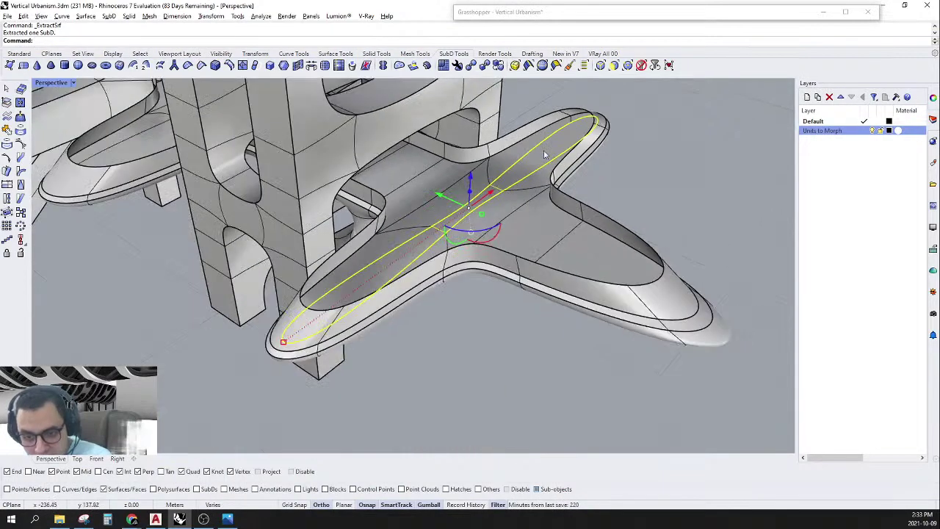
Try to shift the cross arm's central strip face and its two neighbouring faces along the X axis, and undo the move.
{"action": "key", "text": "Escape"}
{"action": "right_click_drag", "start_coordinate": [546, 153], "coordinate": [550, 171]}
{"action": "scroll", "coordinate": [471, 183], "scroll_direction": "up", "scroll_amount": 4}
{"action": "right_click_drag", "start_coordinate": [470, 188], "coordinate": [439, 208]}
{"action": "left_click", "coordinate": [452, 208]}
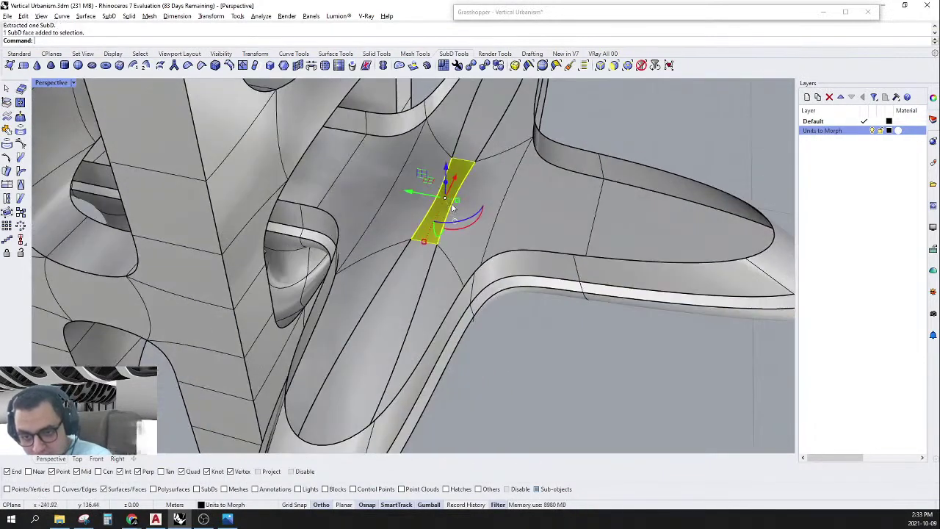
{"action": "left_click", "coordinate": [466, 214], "text": "shift"}
{"action": "left_click", "coordinate": [419, 205], "text": "shift"}
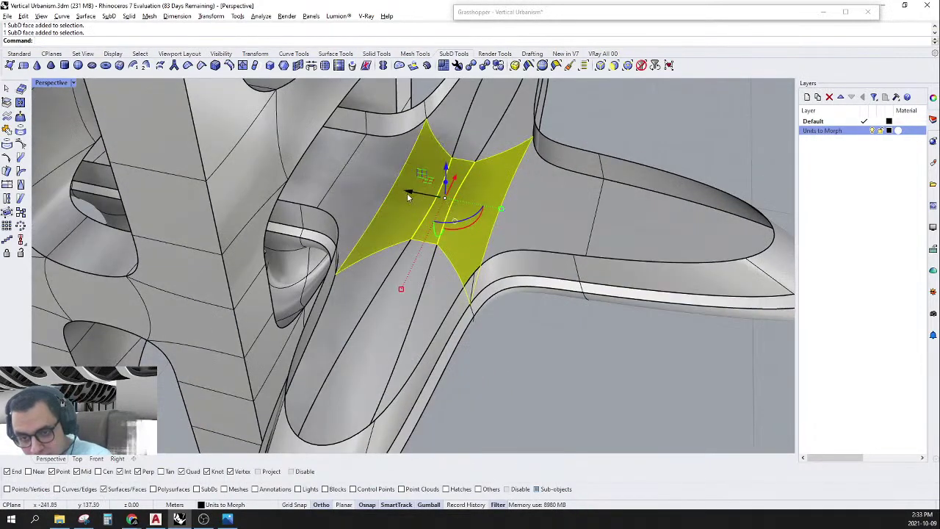
{"action": "left_click_drag", "start_coordinate": [408, 197], "coordinate": [434, 198]}
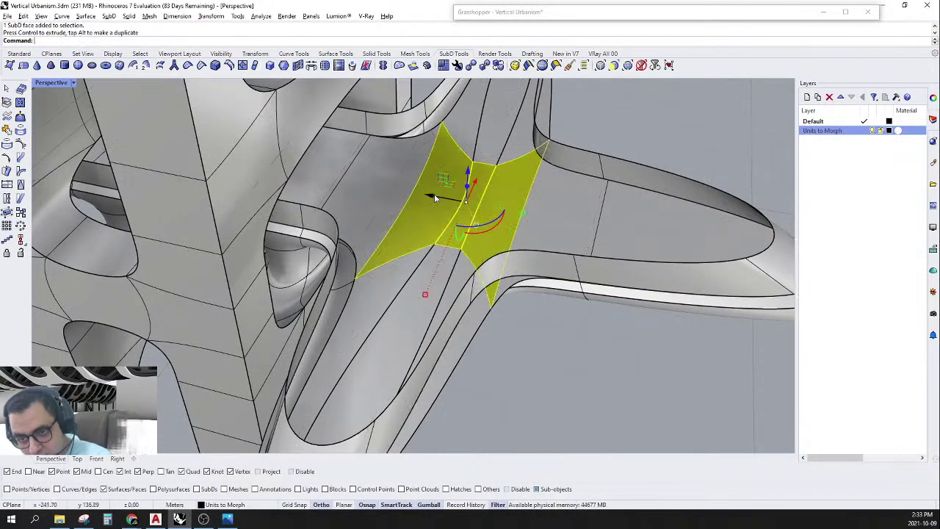
{"action": "key", "text": "ctrl+z"}
In the Top view, limit selection to SubD edges and select the long edges bounding the inset strip's central face.
{"action": "scroll", "coordinate": [470, 213], "scroll_direction": "up", "scroll_amount": 5}
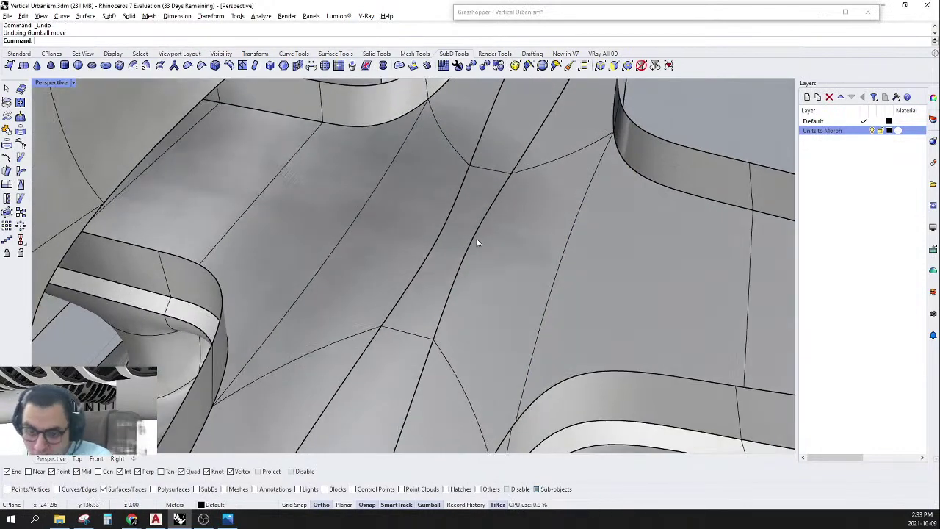
{"action": "right_click_drag", "start_coordinate": [476, 242], "coordinate": [455, 248]}
{"action": "left_click", "coordinate": [77, 458]}
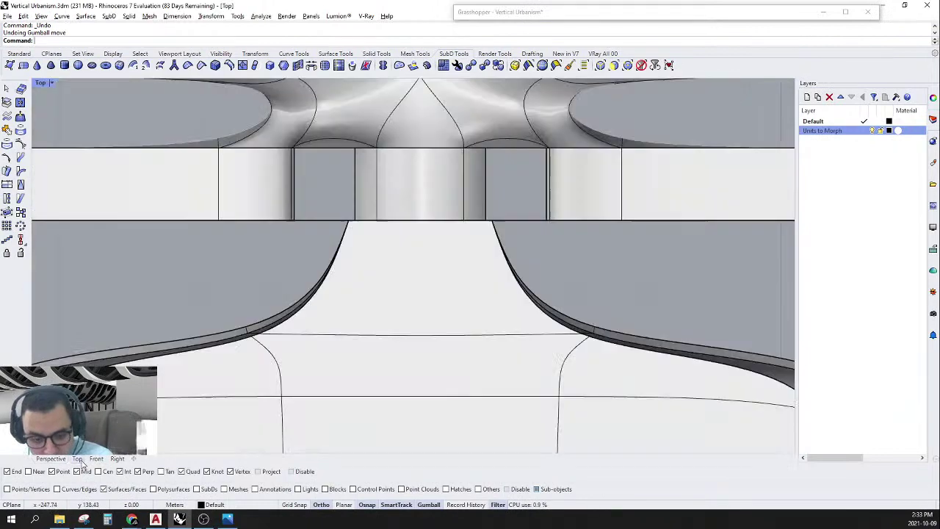
{"action": "scroll", "coordinate": [414, 213], "scroll_direction": "down", "scroll_amount": 5}
{"action": "scroll", "coordinate": [414, 213], "scroll_direction": "up", "scroll_amount": 3}
{"action": "scroll", "coordinate": [413, 213], "scroll_direction": "up", "scroll_amount": 4}
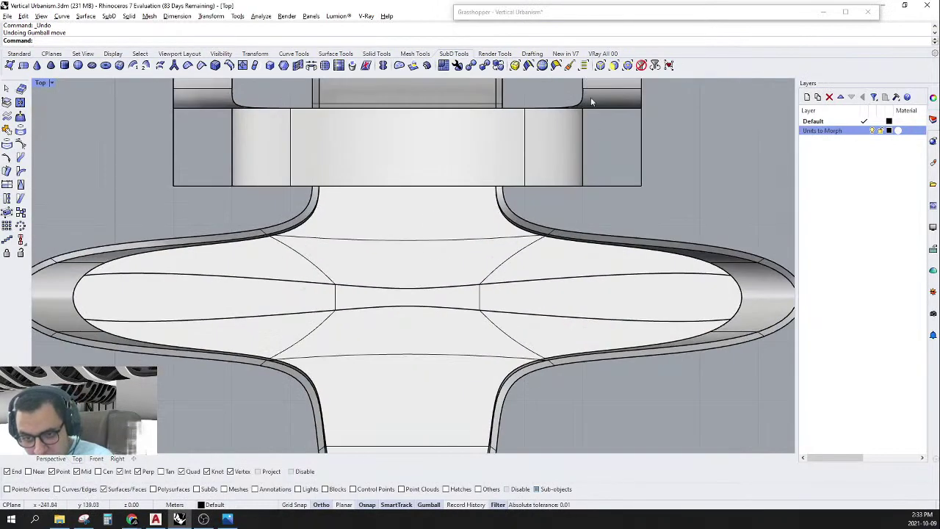
{"action": "left_click", "coordinate": [614, 65]}
{"action": "scroll", "coordinate": [432, 271], "scroll_direction": "up", "scroll_amount": 3}
{"action": "left_click_drag", "start_coordinate": [430, 267], "coordinate": [383, 359]}
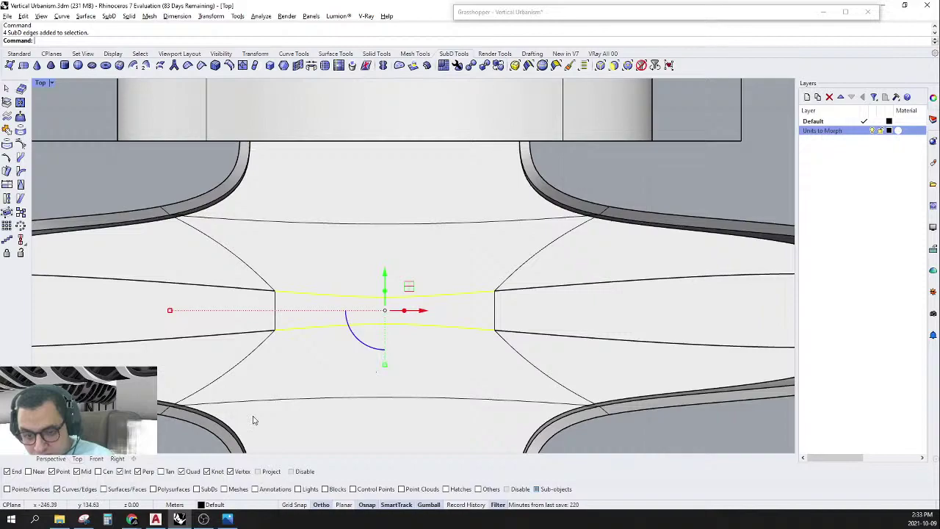
Shift the strip's selected central edges across the cross arm and check the shape in flat and smooth SubD display.
{"action": "left_click", "coordinate": [50, 458]}
{"action": "right_click_drag", "start_coordinate": [565, 306], "coordinate": [576, 288]}
{"action": "left_click_drag", "start_coordinate": [425, 240], "coordinate": [470, 268]}
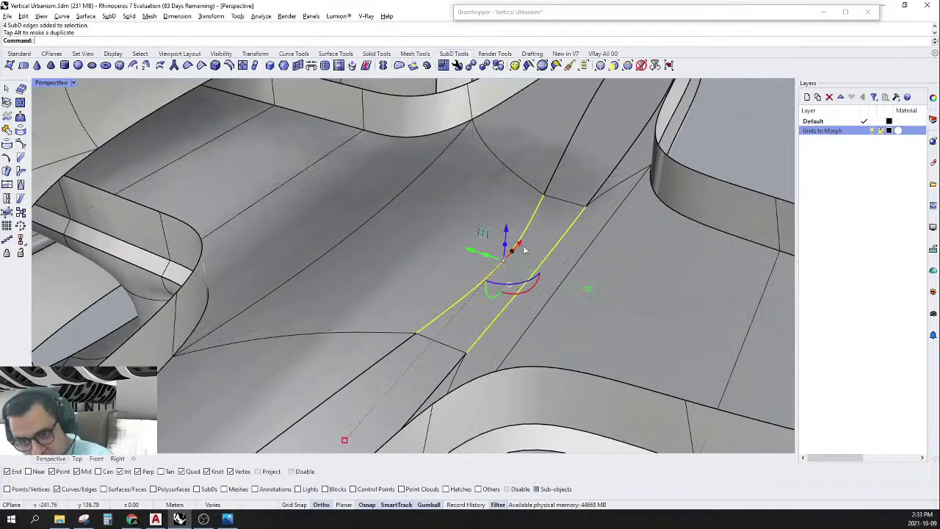
{"action": "right_click_drag", "start_coordinate": [580, 240], "coordinate": [538, 244]}
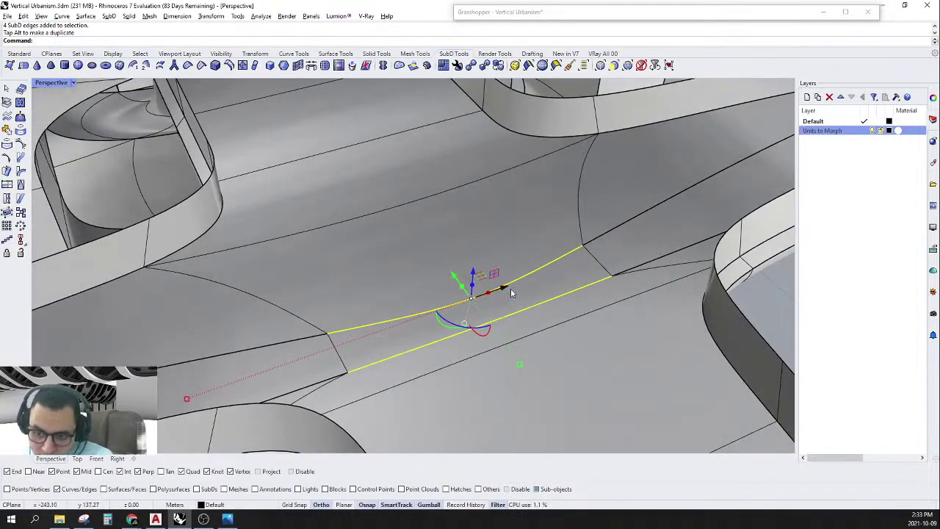
{"action": "key", "text": "Tab"}
{"action": "right_click_drag", "start_coordinate": [503, 287], "coordinate": [495, 334]}
{"action": "key", "text": "Tab"}
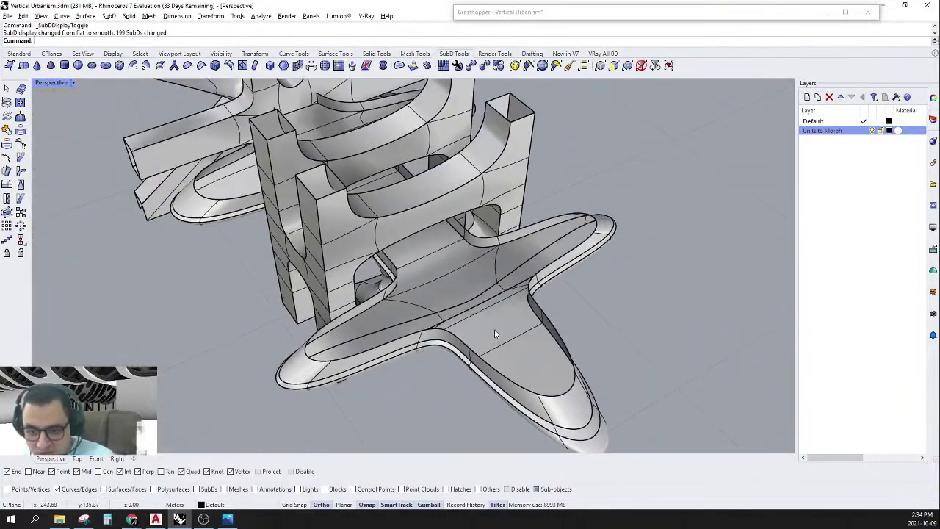
Undo the strip edits on the cross arm back through the face inset and review the whole unit.
{"action": "key", "text": "ctrl+z"}
{"action": "key", "text": "ctrl+z"}
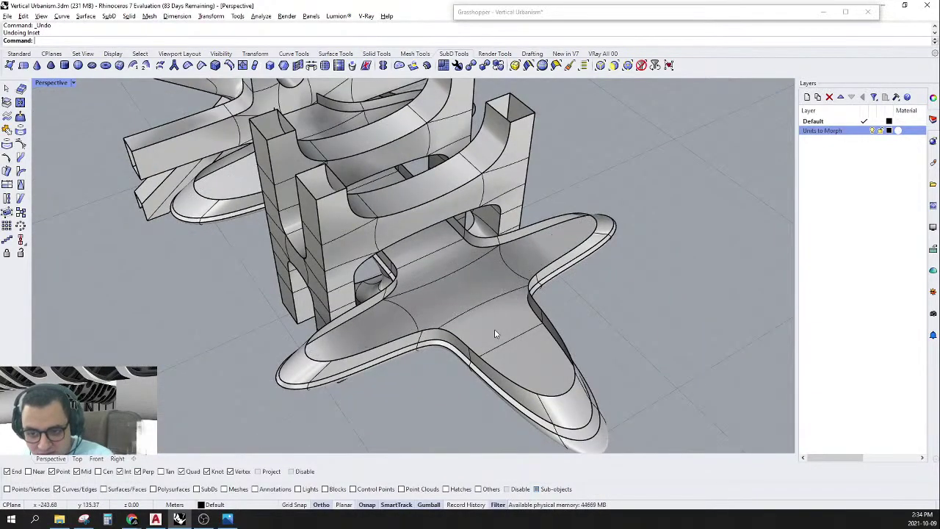
{"action": "scroll", "coordinate": [483, 320], "scroll_direction": "down", "scroll_amount": 8}
{"action": "right_click_drag", "start_coordinate": [483, 320], "coordinate": [556, 257]}
{"action": "scroll", "coordinate": [514, 209], "scroll_direction": "up", "scroll_amount": 5}
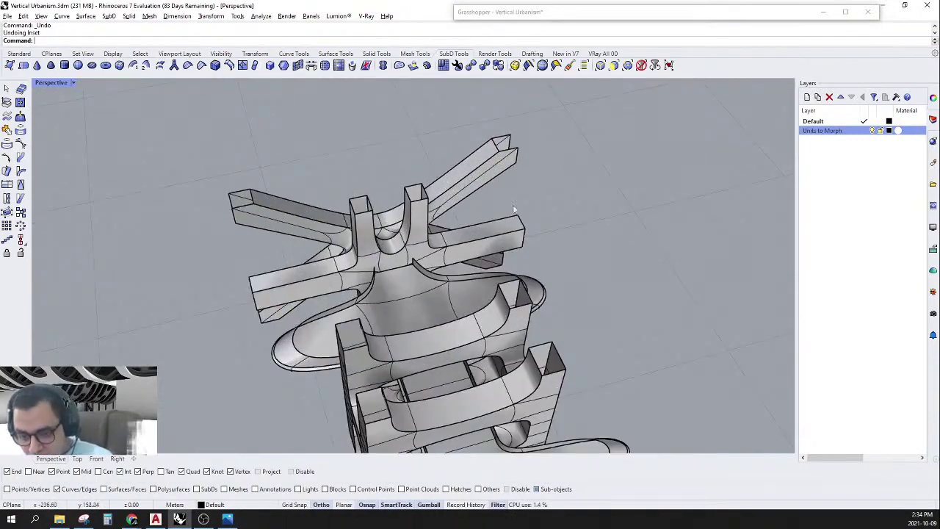
{"action": "right_click_drag", "start_coordinate": [412, 272], "coordinate": [484, 246]}
{"action": "scroll", "coordinate": [352, 347], "scroll_direction": "up", "scroll_amount": 4}
{"action": "right_click_drag", "start_coordinate": [352, 347], "coordinate": [478, 323]}
{"action": "scroll", "coordinate": [397, 294], "scroll_direction": "down", "scroll_amount": 6}
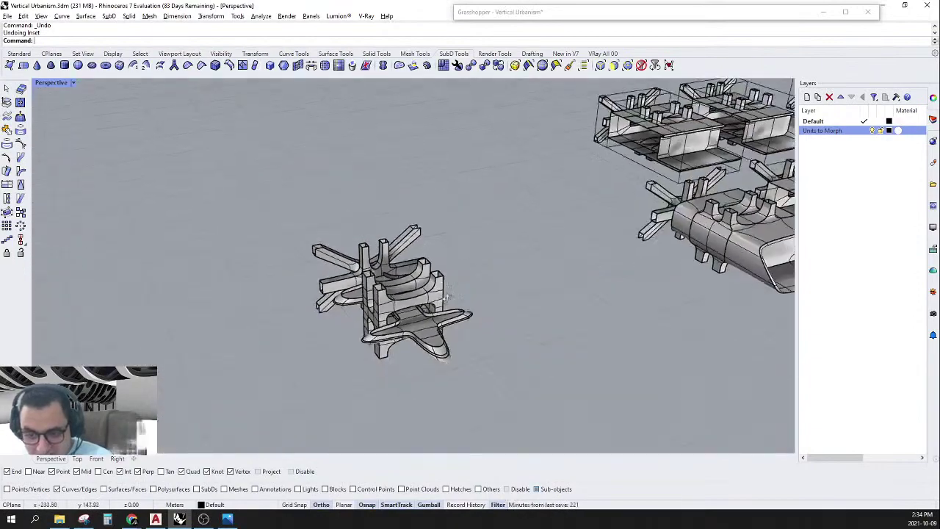
{"action": "right_click_drag", "start_coordinate": [396, 293], "coordinate": [445, 346]}
Try to move the whole unit sideways by its SubD edges, undo the move and reselect the edges.
{"action": "left_click_drag", "start_coordinate": [520, 110], "coordinate": [185, 479]}
{"action": "scroll", "coordinate": [445, 315], "scroll_direction": "down", "scroll_amount": 6}
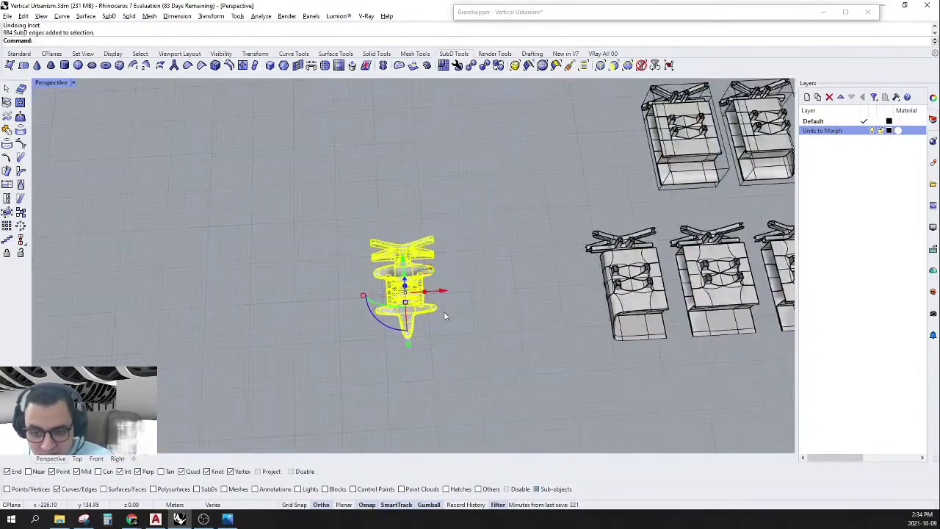
{"action": "scroll", "coordinate": [438, 303], "scroll_direction": "up", "scroll_amount": 4}
{"action": "left_click_drag", "start_coordinate": [434, 300], "coordinate": [252, 313]}
{"action": "scroll", "coordinate": [149, 313], "scroll_direction": "up", "scroll_amount": 6}
{"action": "key", "text": "ctrl+z"}
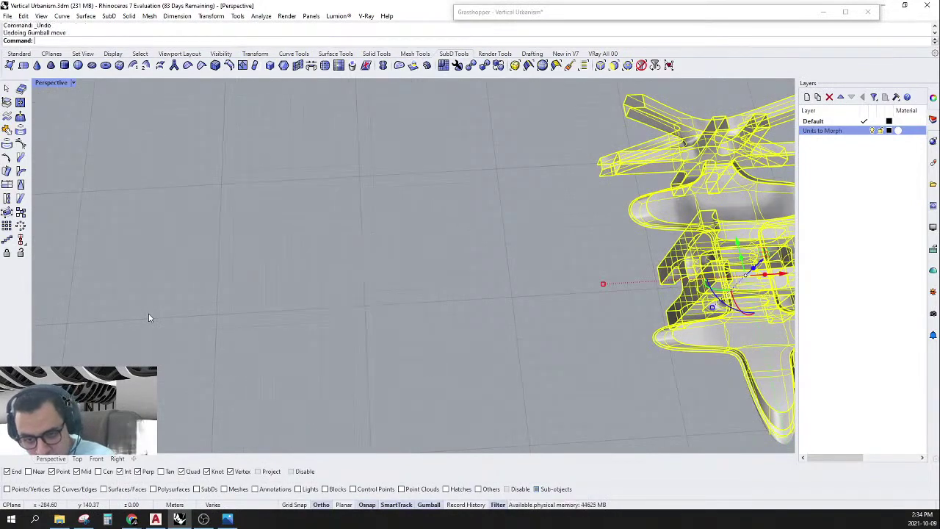
{"action": "scroll", "coordinate": [181, 305], "scroll_direction": "down", "scroll_amount": 6}
{"action": "left_click", "coordinate": [491, 224]}
{"action": "left_click_drag", "start_coordinate": [493, 183], "coordinate": [248, 449]}
Clear the sub-object selection filter and, with grid snap on, copy the whole deck, tower and frame unit beside the original.
{"action": "left_click", "coordinate": [543, 193]}
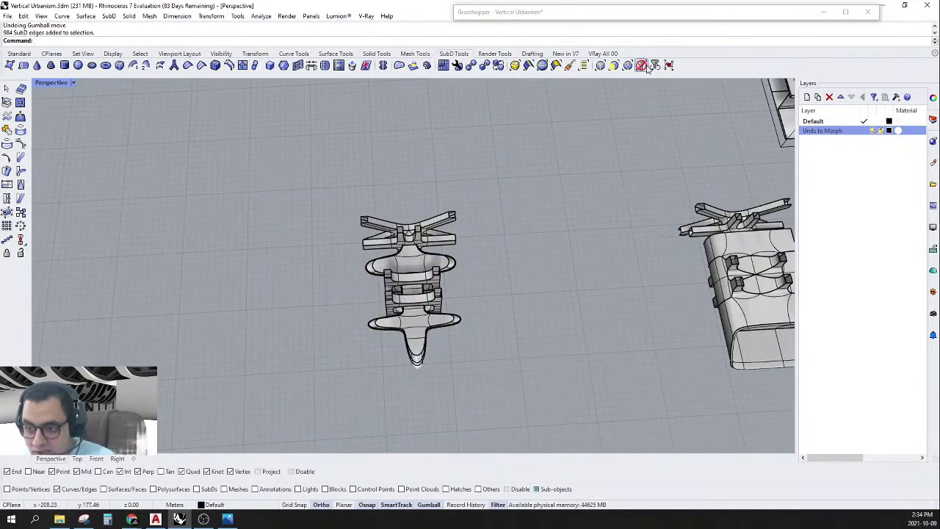
{"action": "left_click_drag", "start_coordinate": [556, 178], "coordinate": [279, 441]}
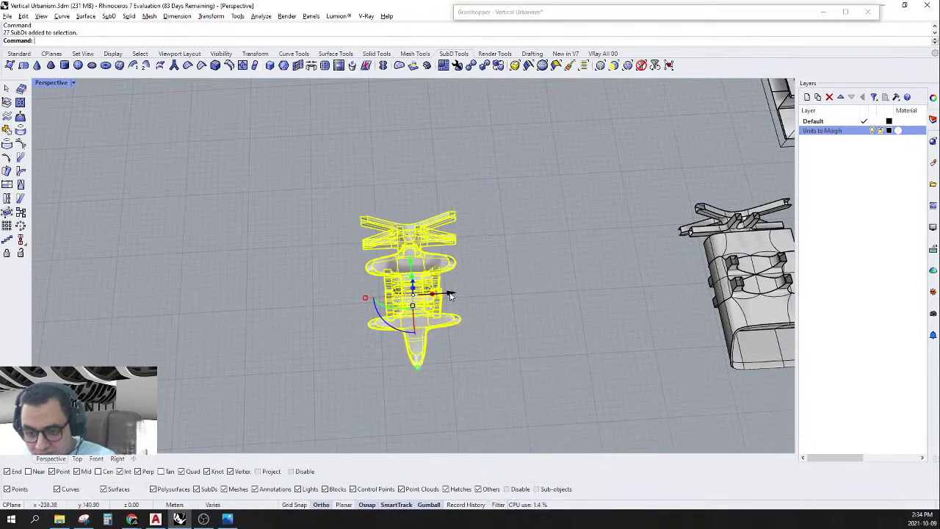
{"action": "left_click_drag", "start_coordinate": [450, 295], "coordinate": [311, 316], "text": "alt"}
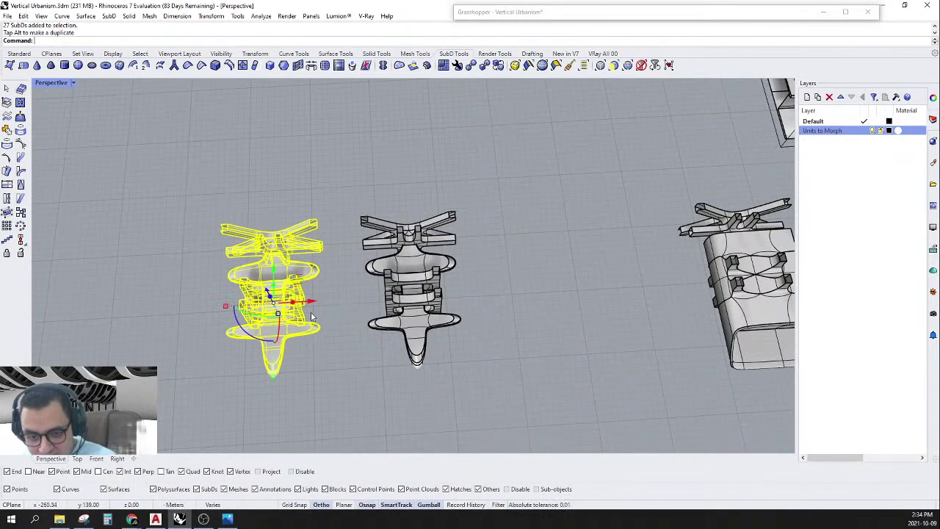
{"action": "key", "text": "ctrl+z"}
{"action": "left_click", "coordinate": [296, 506]}
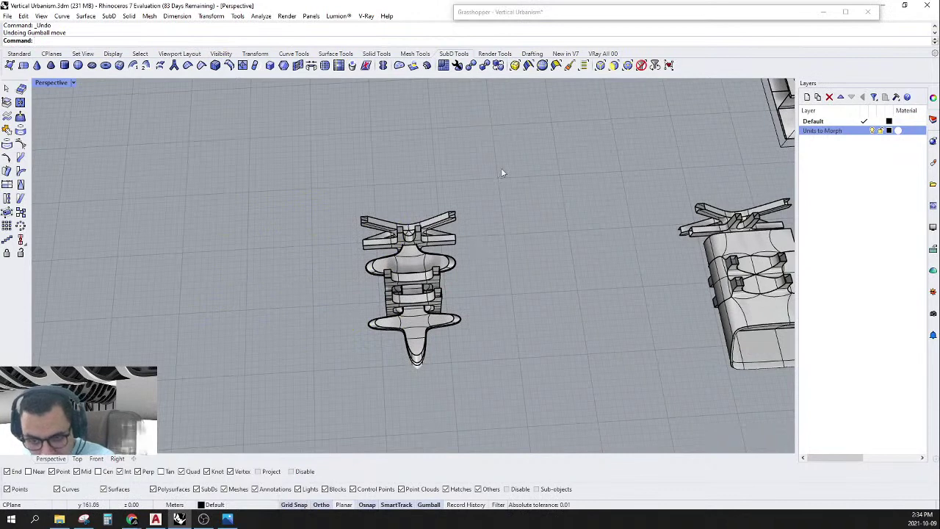
{"action": "left_click_drag", "start_coordinate": [501, 168], "coordinate": [293, 403]}
{"action": "left_click_drag", "start_coordinate": [460, 289], "coordinate": [312, 321], "text": "alt"}
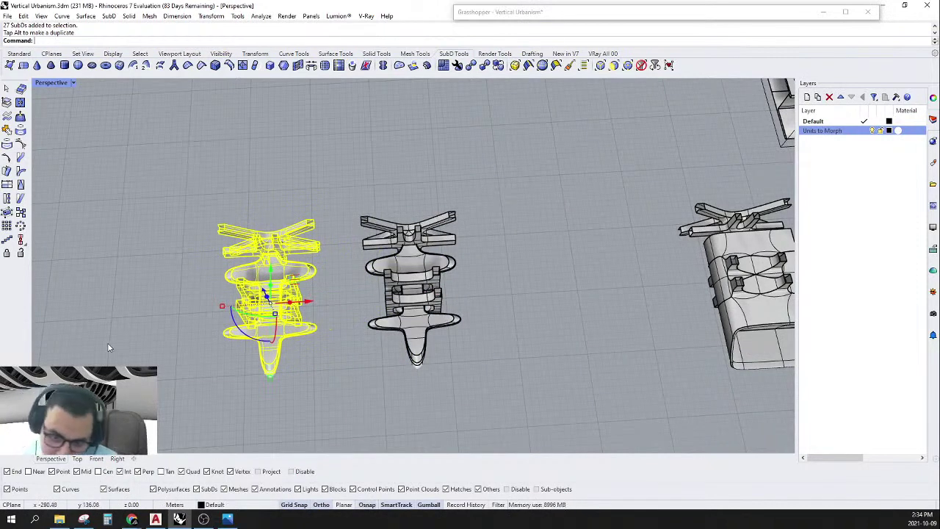
{"action": "left_click", "coordinate": [206, 327]}
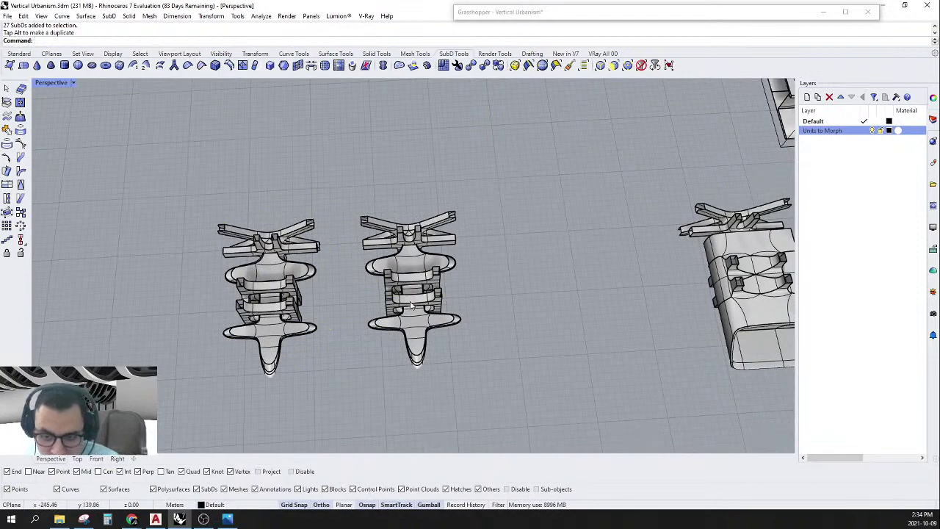
Examine the original and copied units side by side from several angles and distances.
{"action": "scroll", "coordinate": [410, 305], "scroll_direction": "up", "scroll_amount": 1}
{"action": "scroll", "coordinate": [473, 303], "scroll_direction": "down", "scroll_amount": 8}
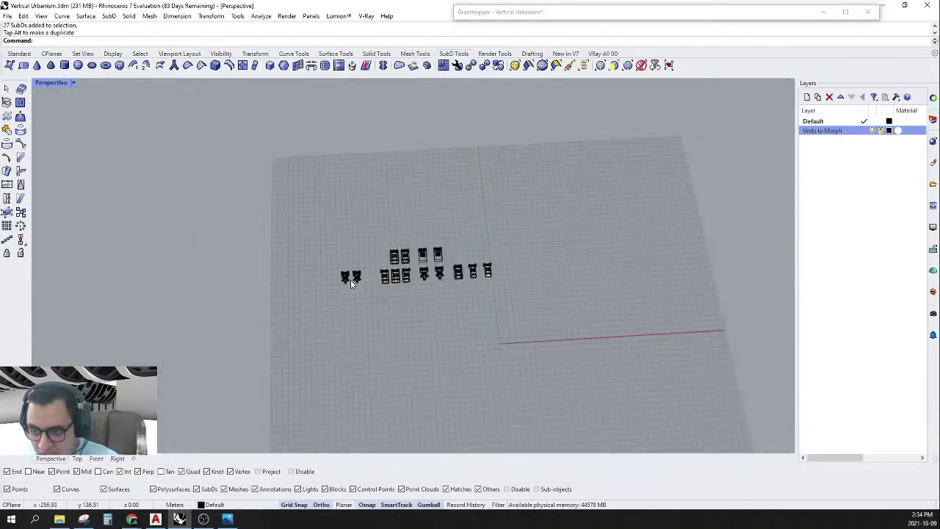
{"action": "right_click_drag", "start_coordinate": [351, 279], "coordinate": [605, 48]}
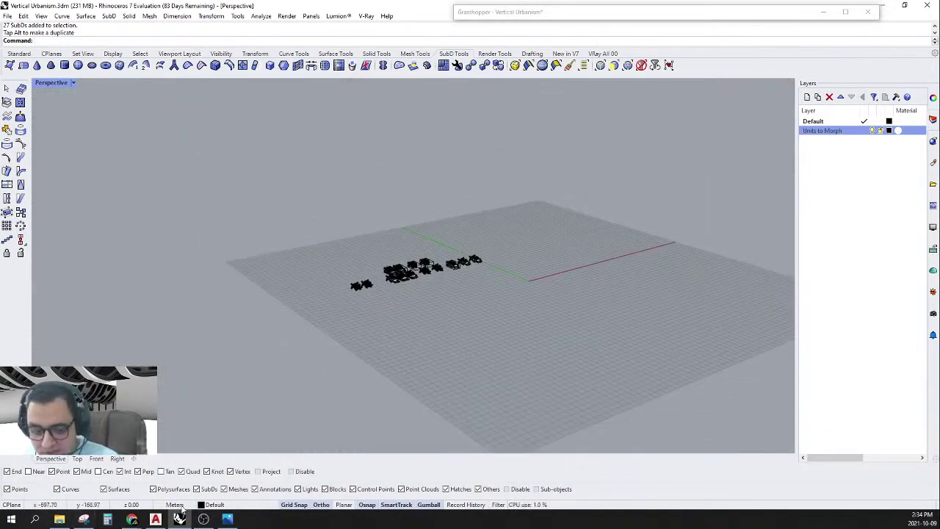
{"action": "scroll", "coordinate": [470, 230], "scroll_direction": "up", "scroll_amount": 6}
{"action": "scroll", "coordinate": [473, 332], "scroll_direction": "up", "scroll_amount": 4}
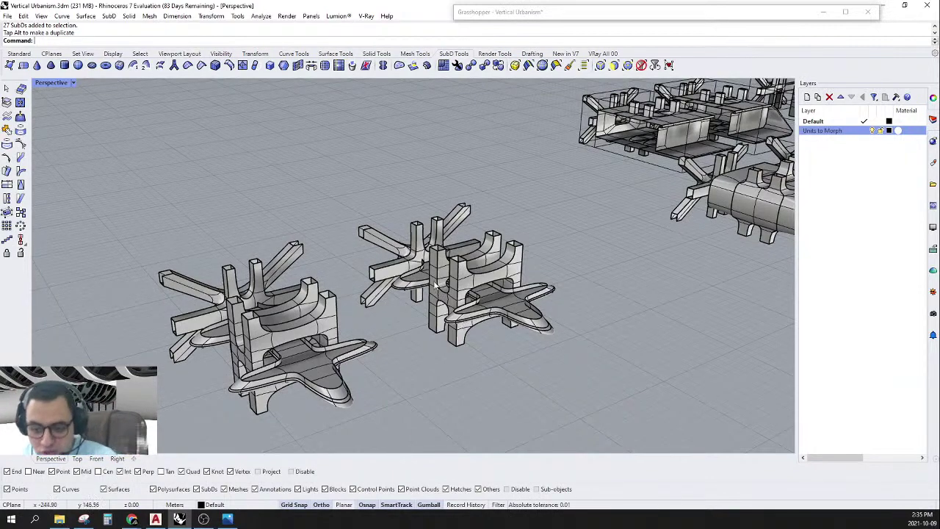
{"action": "scroll", "coordinate": [436, 285], "scroll_direction": "down", "scroll_amount": 5}
{"action": "scroll", "coordinate": [386, 310], "scroll_direction": "up", "scroll_amount": 8}
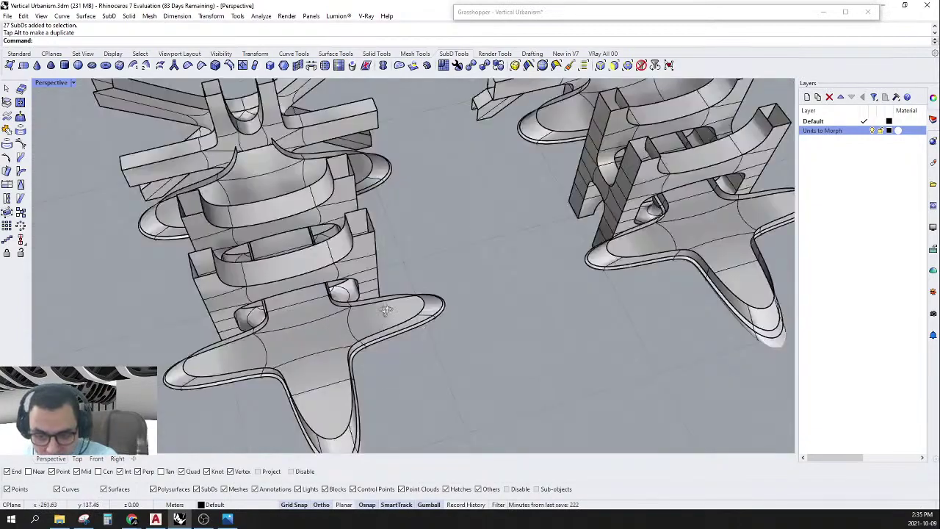
{"action": "scroll", "coordinate": [386, 310], "scroll_direction": "down", "scroll_amount": 3}
{"action": "right_click_drag", "start_coordinate": [414, 310], "coordinate": [338, 264]}
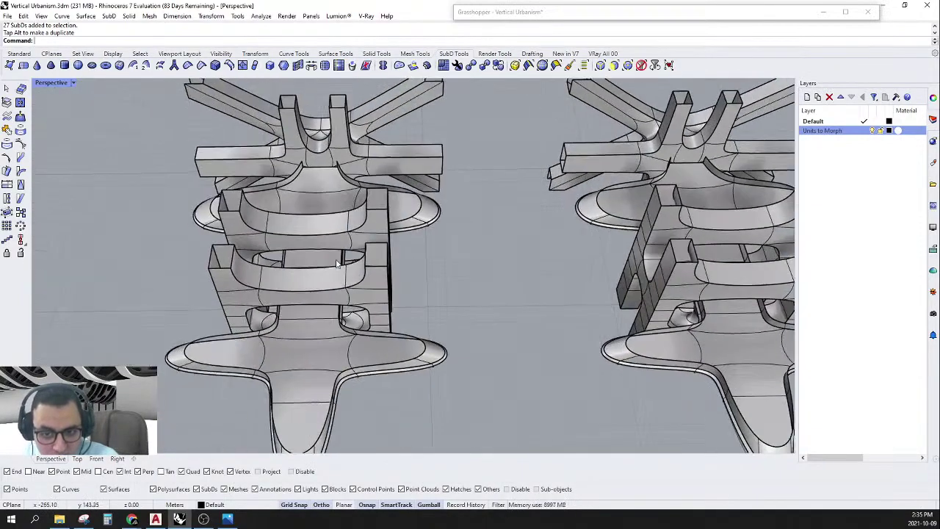
{"action": "scroll", "coordinate": [557, 269], "scroll_direction": "down", "scroll_amount": 4}
{"action": "scroll", "coordinate": [606, 240], "scroll_direction": "up", "scroll_amount": 4}
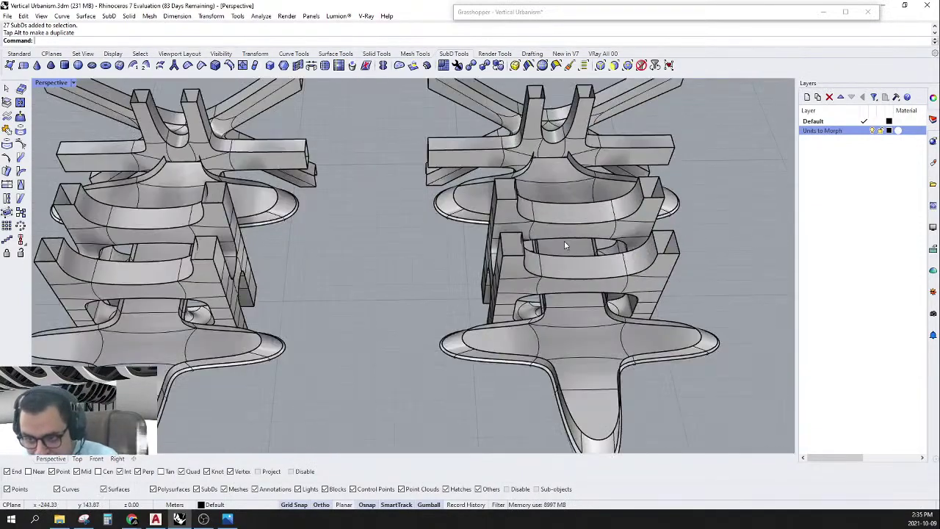
{"action": "scroll", "coordinate": [564, 241], "scroll_direction": "down", "scroll_amount": 3}
{"action": "scroll", "coordinate": [400, 198], "scroll_direction": "up", "scroll_amount": 3}
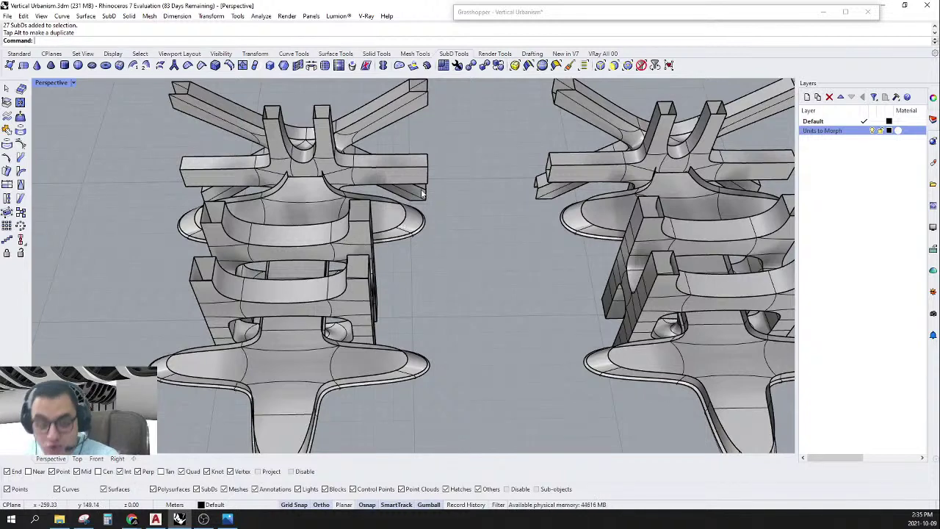
In the Top view, restrict selection to faces and delete the rounded end faces from both ends of the rear cross arm.
{"action": "left_click", "coordinate": [78, 458]}
{"action": "scroll", "coordinate": [382, 294], "scroll_direction": "down", "scroll_amount": 6}
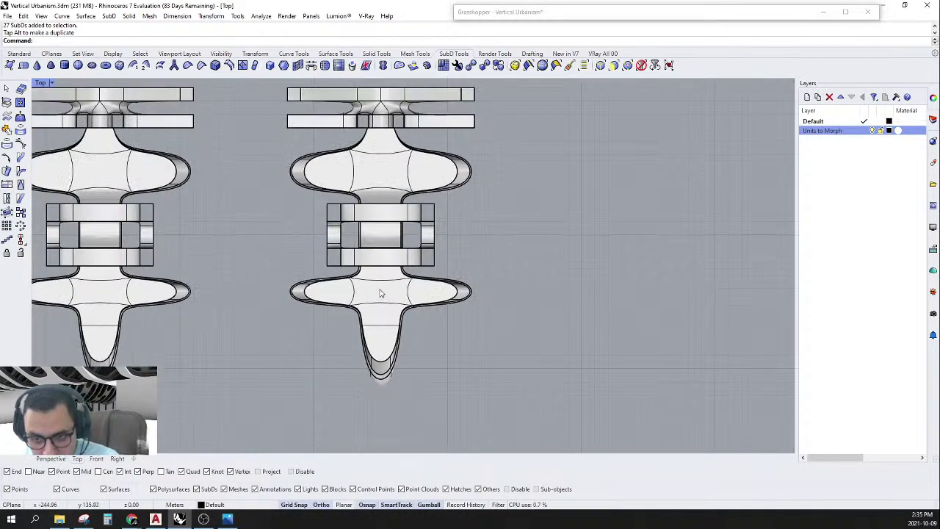
{"action": "scroll", "coordinate": [543, 197], "scroll_direction": "up", "scroll_amount": 3}
{"action": "scroll", "coordinate": [544, 197], "scroll_direction": "up", "scroll_amount": 6}
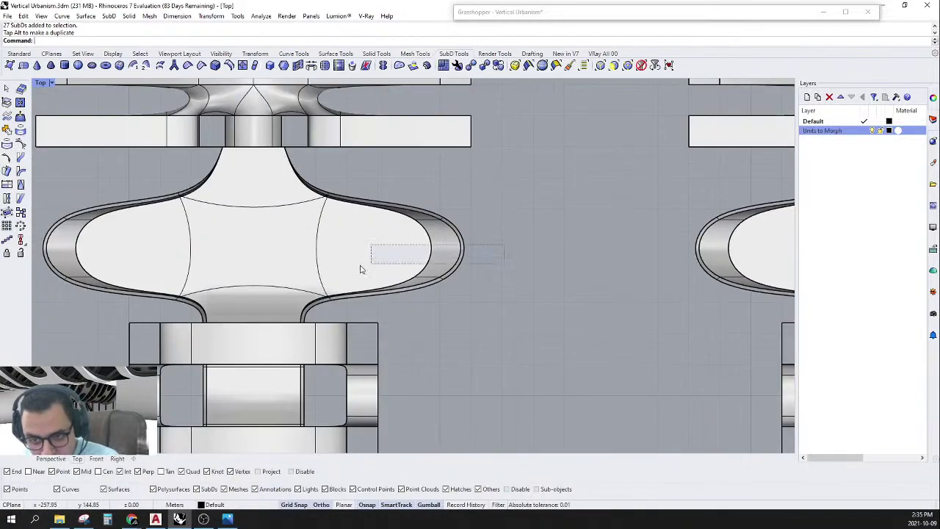
{"action": "left_click", "coordinate": [612, 66]}
{"action": "left_click_drag", "start_coordinate": [381, 187], "coordinate": [513, 301]}
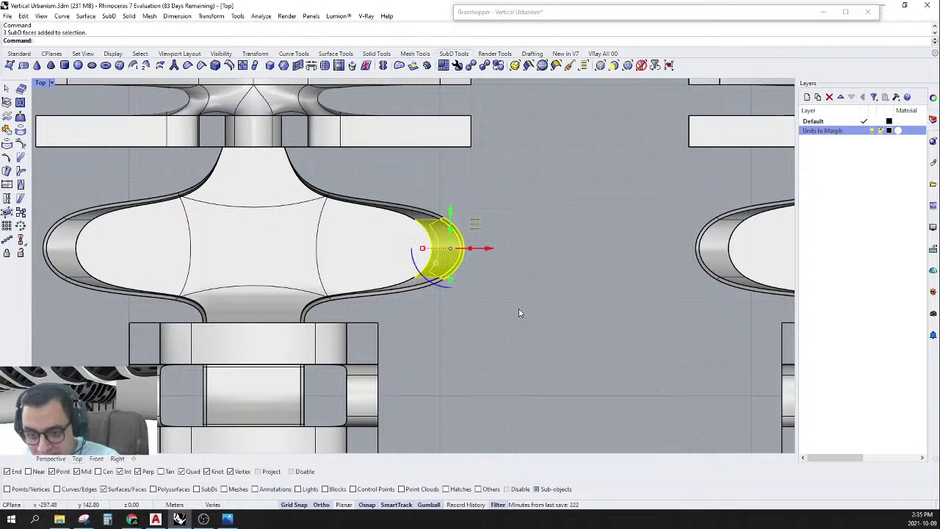
{"action": "key", "text": "Delete"}
{"action": "scroll", "coordinate": [541, 260], "scroll_direction": "down", "scroll_amount": 3}
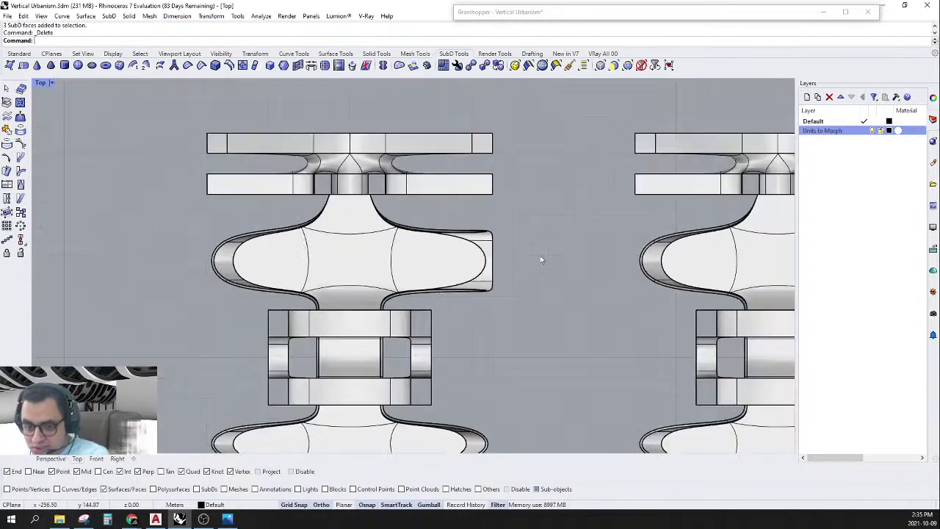
{"action": "scroll", "coordinate": [411, 264], "scroll_direction": "up", "scroll_amount": 3}
{"action": "left_click_drag", "start_coordinate": [176, 195], "coordinate": [278, 325]}
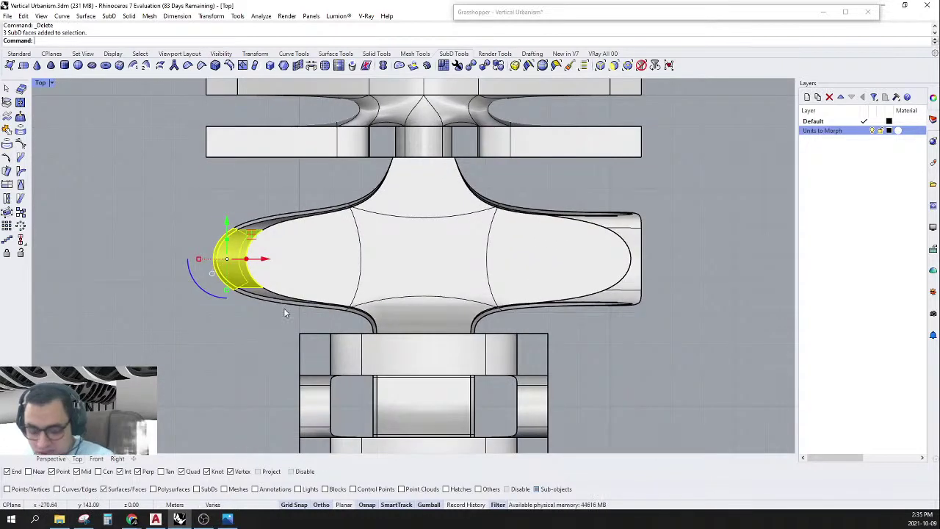
{"action": "key", "text": "Delete"}
Delete the rounded end faces from both ends of the front cross arm on the same unit.
{"action": "scroll", "coordinate": [294, 252], "scroll_direction": "down", "scroll_amount": 3}
{"action": "scroll", "coordinate": [411, 343], "scroll_direction": "up", "scroll_amount": 3}
{"action": "left_click_drag", "start_coordinate": [400, 269], "coordinate": [449, 325]}
{"action": "left_click_drag", "start_coordinate": [69, 270], "coordinate": [153, 346], "text": "shift"}
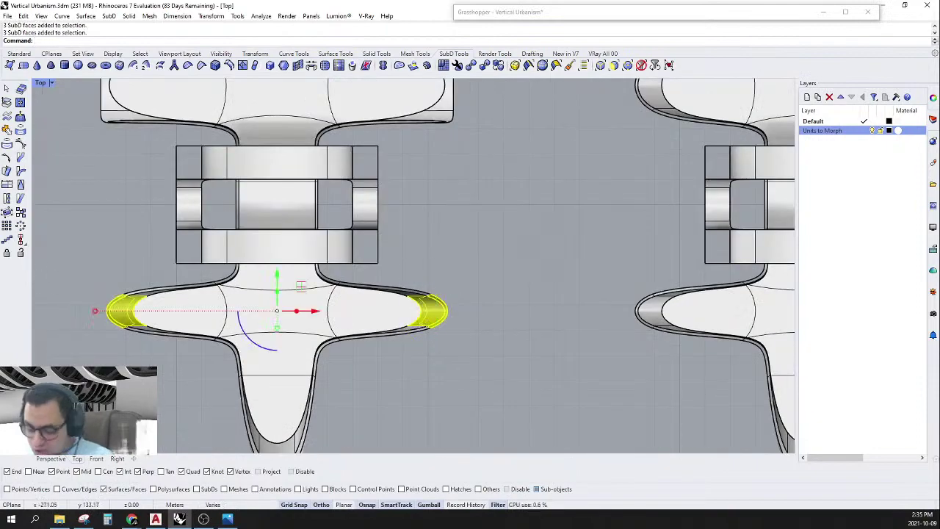
{"action": "key", "text": "Delete"}
{"action": "scroll", "coordinate": [454, 314], "scroll_direction": "down", "scroll_amount": 3}
{"action": "scroll", "coordinate": [454, 314], "scroll_direction": "up", "scroll_amount": 5}
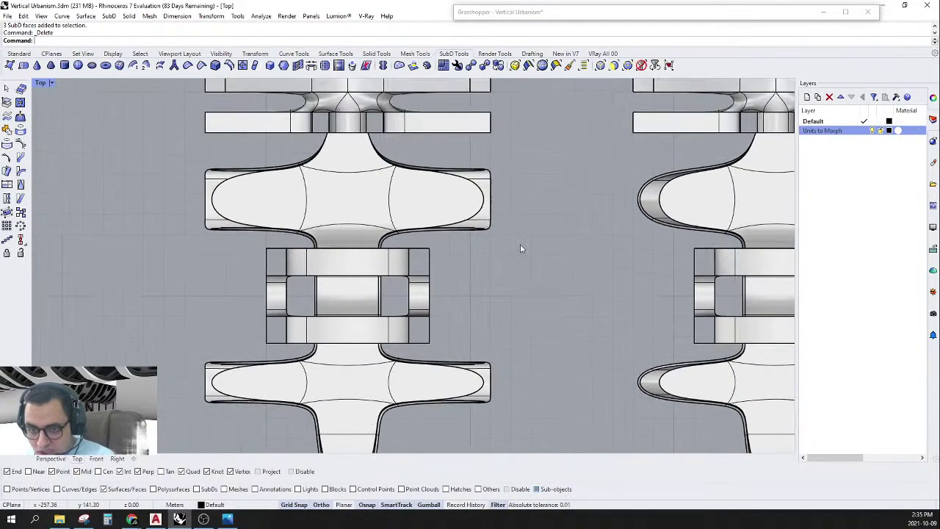
Show the SubDs in flat mode, restrict selection to vertices and select the right-hand end vertices of both cross arms.
{"action": "key", "text": "Tab"}
{"action": "scroll", "coordinate": [507, 193], "scroll_direction": "down", "scroll_amount": 4}
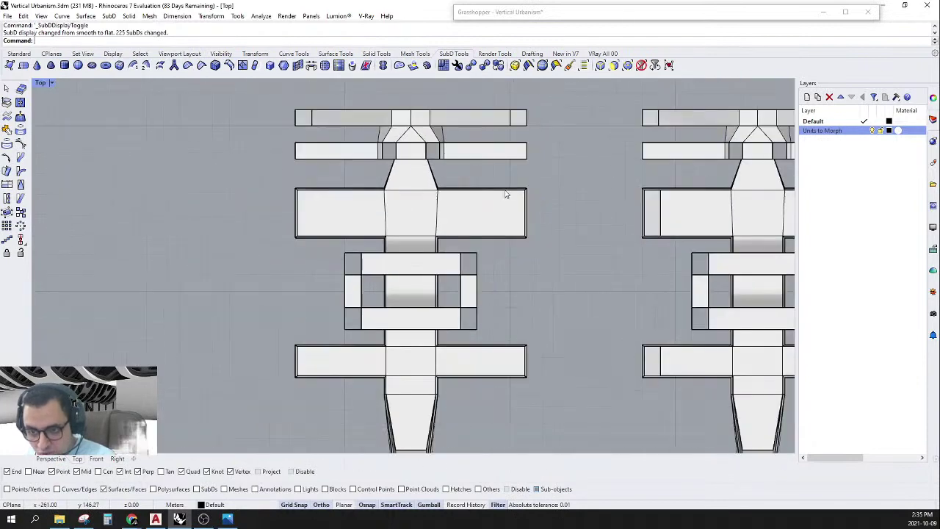
{"action": "scroll", "coordinate": [531, 190], "scroll_direction": "up", "scroll_amount": 2}
{"action": "right_click_drag", "start_coordinate": [532, 190], "coordinate": [495, 174]}
{"action": "left_click_drag", "start_coordinate": [459, 157], "coordinate": [534, 444]}
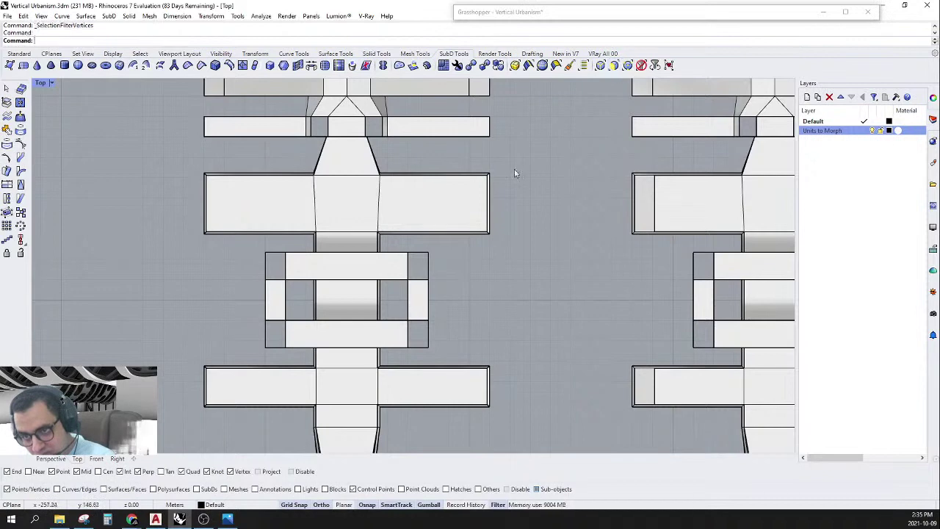
{"action": "left_click_drag", "start_coordinate": [461, 156], "coordinate": [540, 451]}
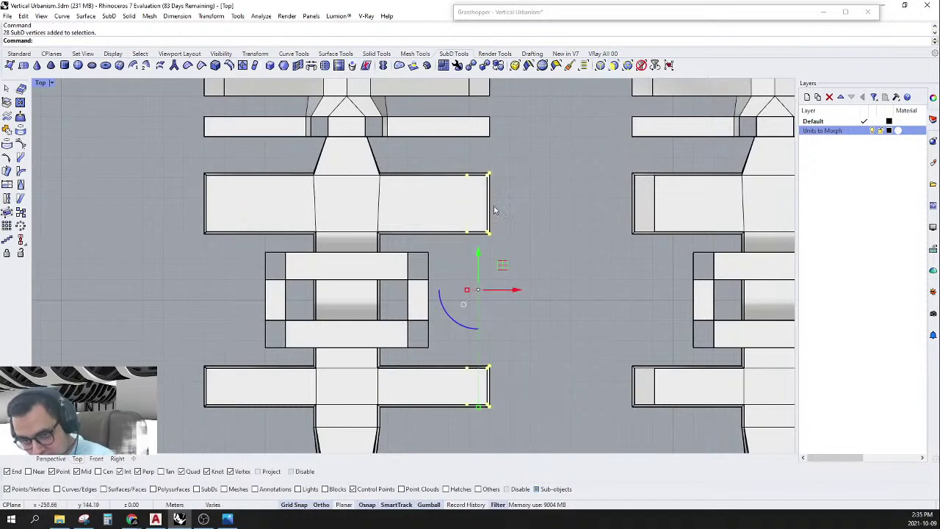
{"action": "scroll", "coordinate": [466, 182], "scroll_direction": "up", "scroll_amount": 3}
{"action": "scroll", "coordinate": [464, 213], "scroll_direction": "down", "scroll_amount": 3}
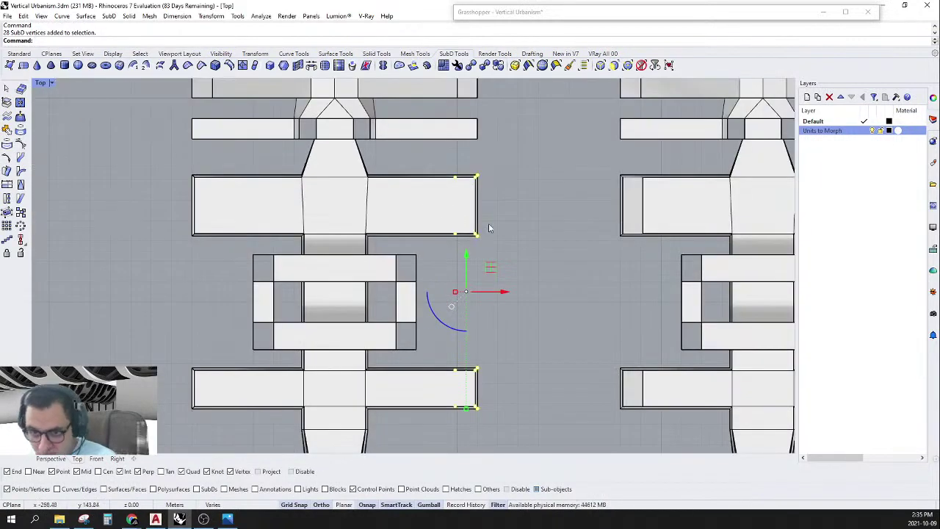
{"action": "right_click_drag", "start_coordinate": [488, 223], "coordinate": [493, 258]}
{"action": "right_click_drag", "start_coordinate": [559, 259], "coordinate": [554, 239]}
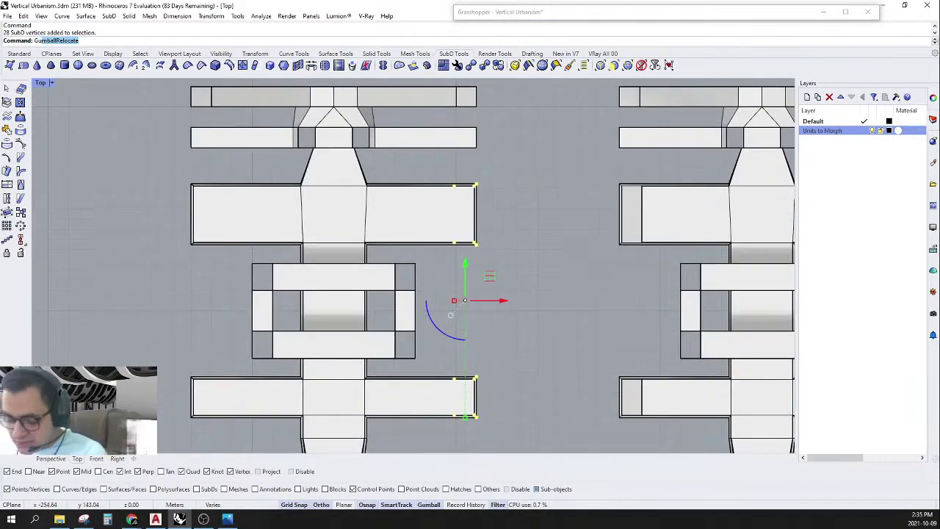
Relocate the gumball onto the right-hand end line of the arms and flatten the selected vertices along X onto it.
{"action": "key", "text": "Return"}
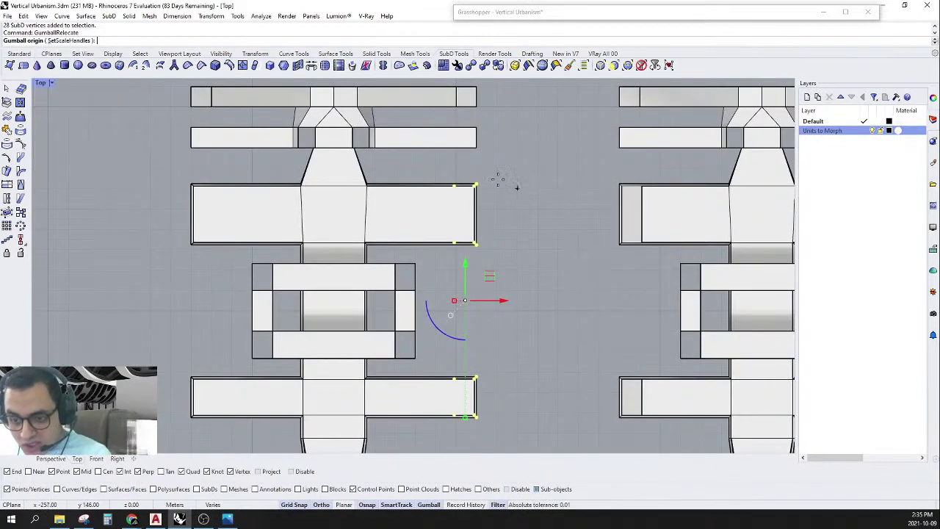
{"action": "scroll", "coordinate": [475, 168], "scroll_direction": "up", "scroll_amount": 3}
{"action": "left_click", "coordinate": [475, 171]}
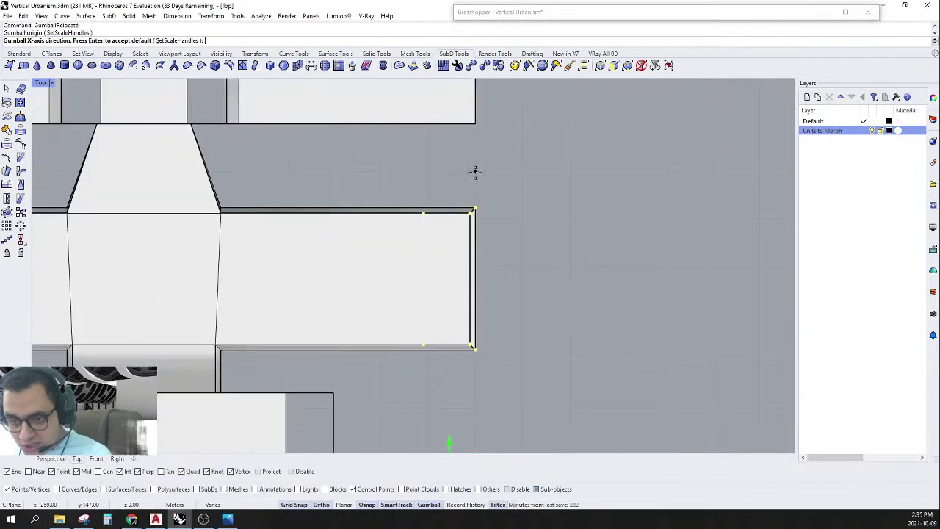
{"action": "left_click", "coordinate": [590, 163]}
{"action": "left_click", "coordinate": [579, 248]}
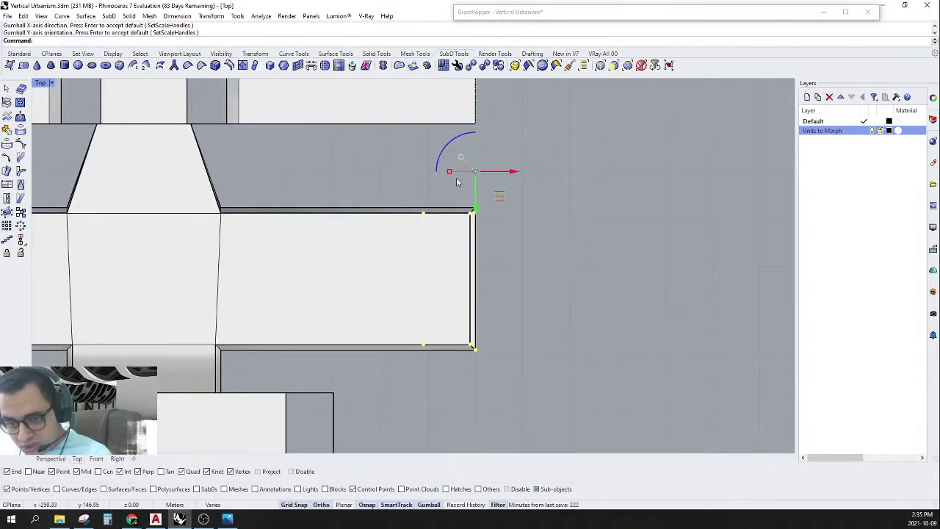
{"action": "left_click", "coordinate": [449, 171]}
{"action": "key", "text": "Escape"}
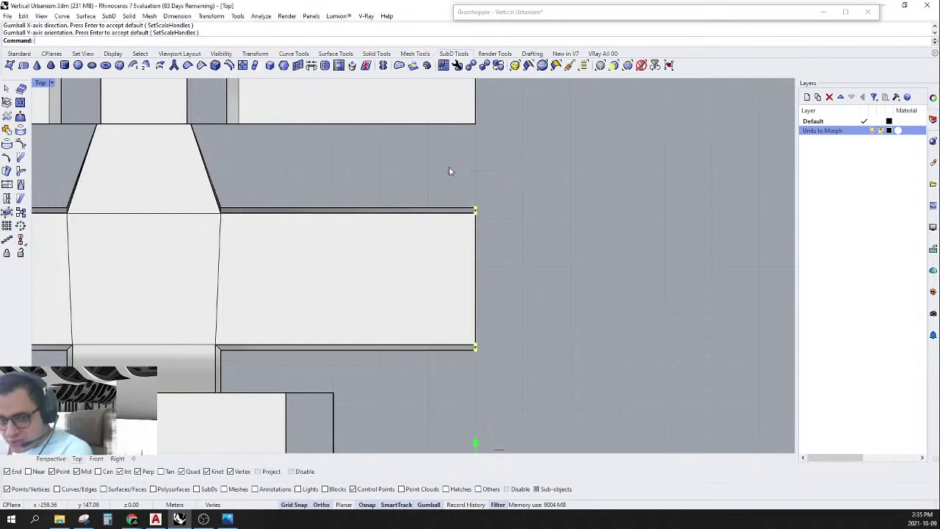
{"action": "scroll", "coordinate": [498, 196], "scroll_direction": "down", "scroll_amount": 3}
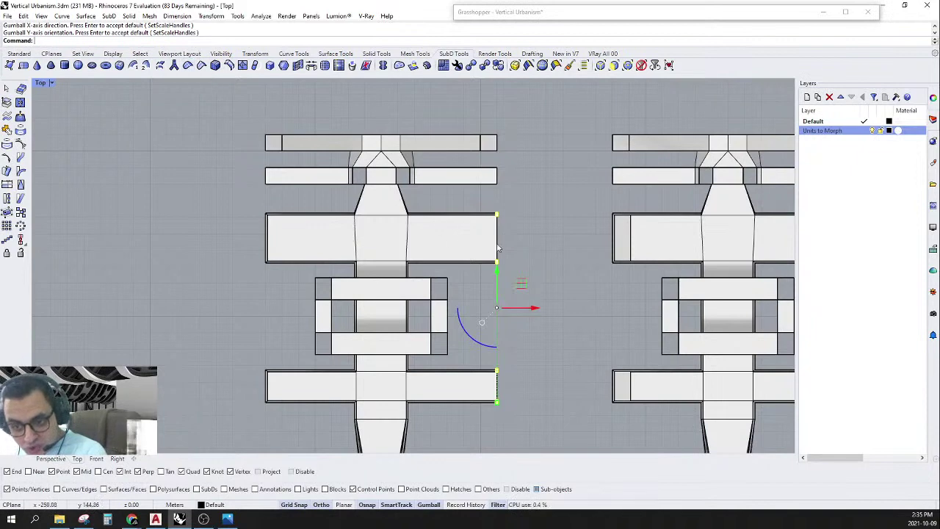
{"action": "right_click_drag", "start_coordinate": [580, 227], "coordinate": [663, 213]}
Select the left-hand end vertices of both cross arms, relocate the gumball to their end line and flatten them onto it.
{"action": "left_click_drag", "start_coordinate": [315, 191], "coordinate": [390, 414]}
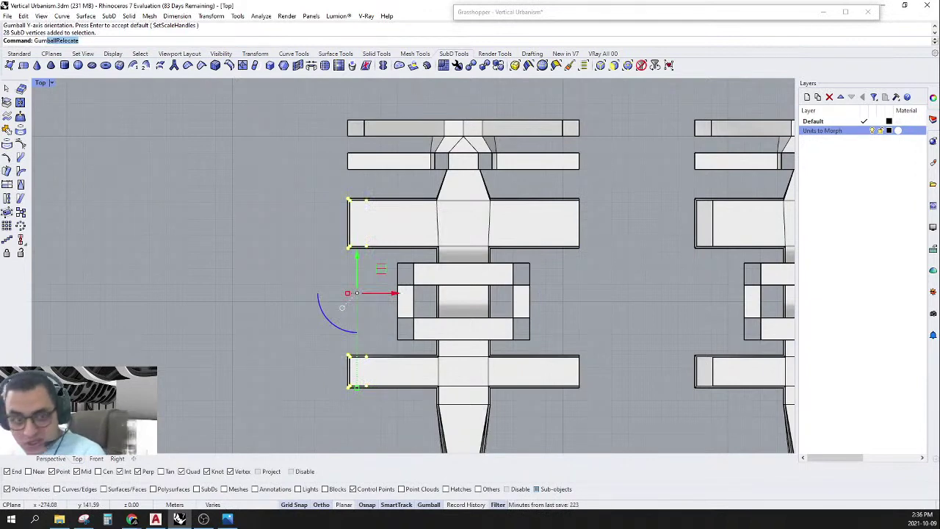
{"action": "type", "text": "Gum"}
{"action": "key", "text": "Return"}
{"action": "left_click", "coordinate": [347, 185]}
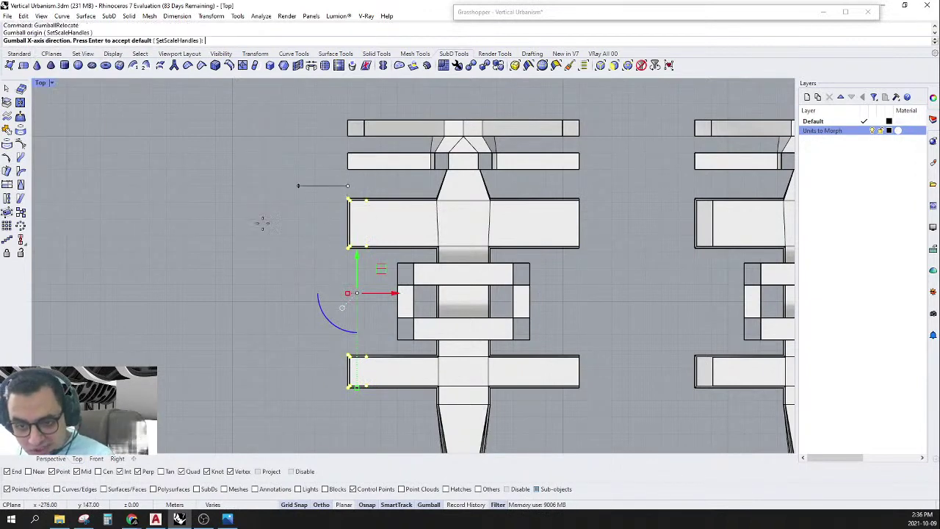
{"action": "left_click", "coordinate": [267, 186]}
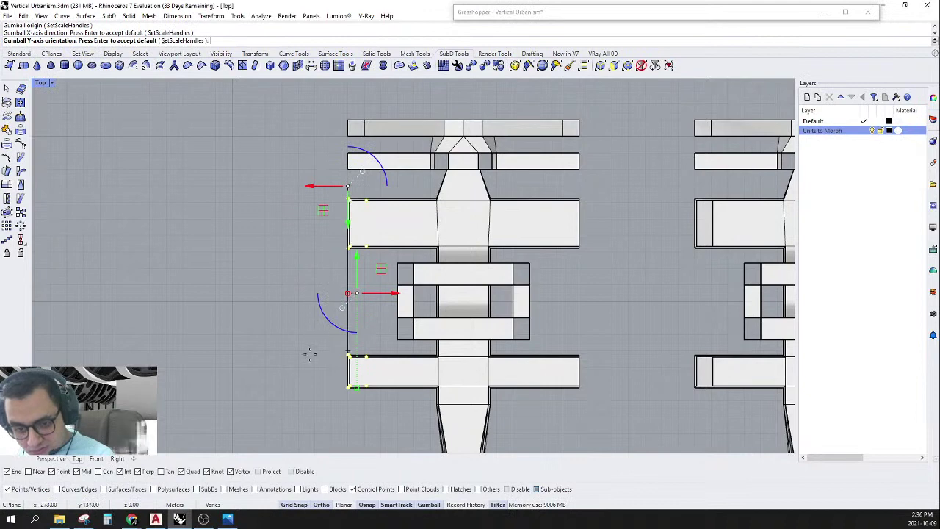
{"action": "key", "text": "Return"}
{"action": "scroll", "coordinate": [368, 147], "scroll_direction": "up", "scroll_amount": 3}
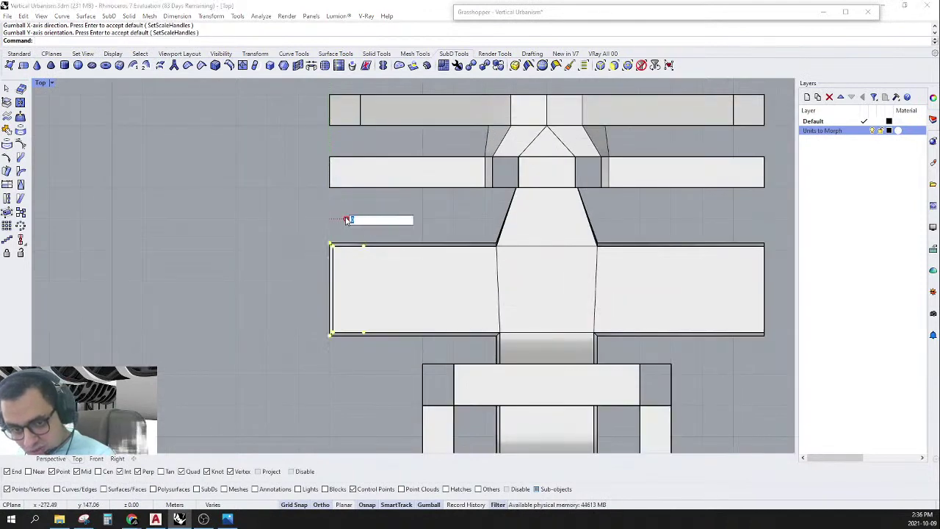
{"action": "scroll", "coordinate": [345, 217], "scroll_direction": "down", "scroll_amount": 4}
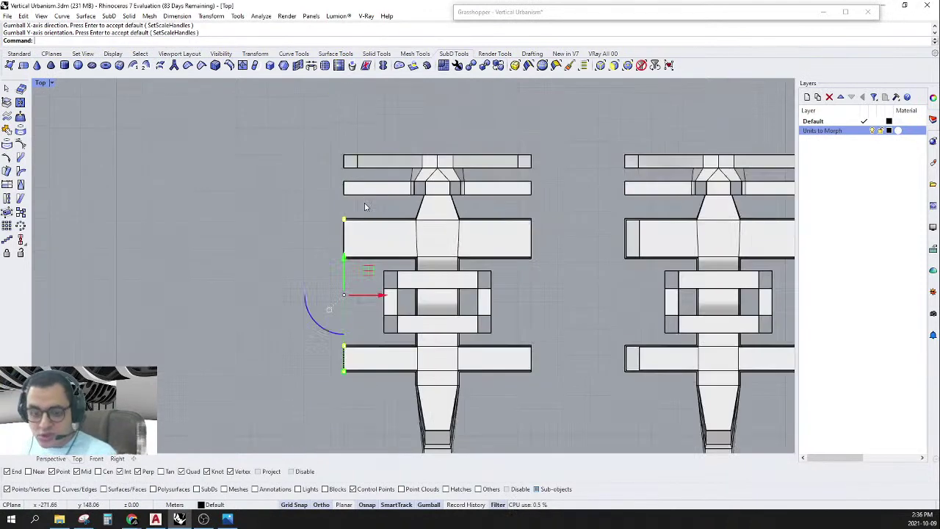
Select the end vertices at both sides of the two cross arms and check them in the Front and Perspective views.
{"action": "left_click_drag", "start_coordinate": [520, 214], "coordinate": [580, 396]}
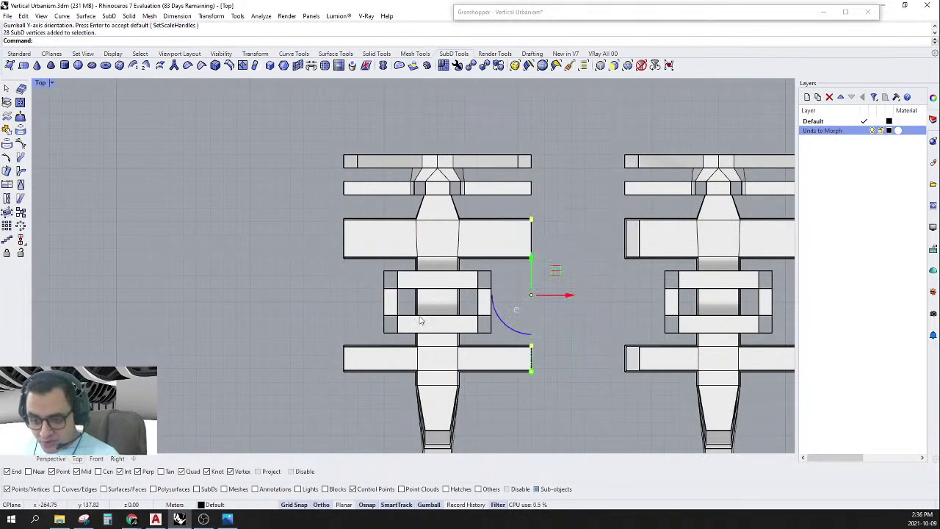
{"action": "left_click_drag", "start_coordinate": [329, 205], "coordinate": [375, 452], "text": "shift"}
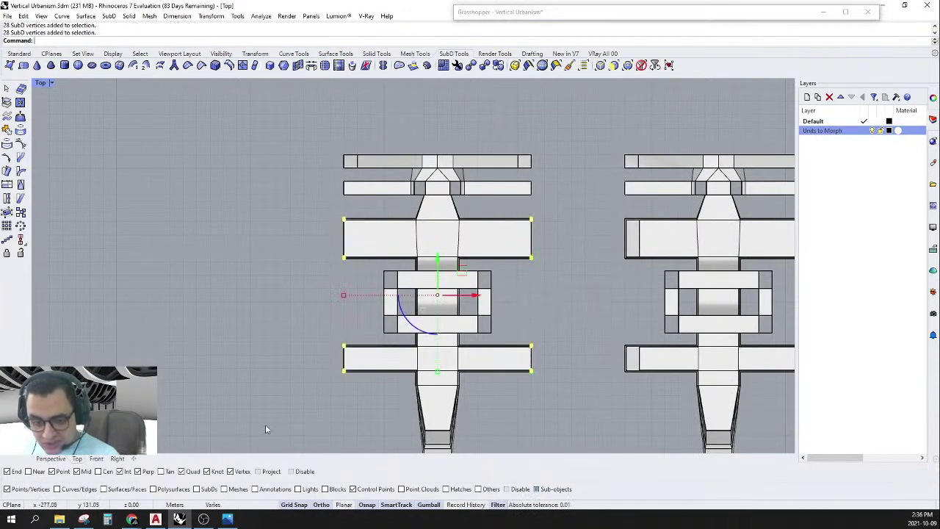
{"action": "left_click", "coordinate": [96, 459]}
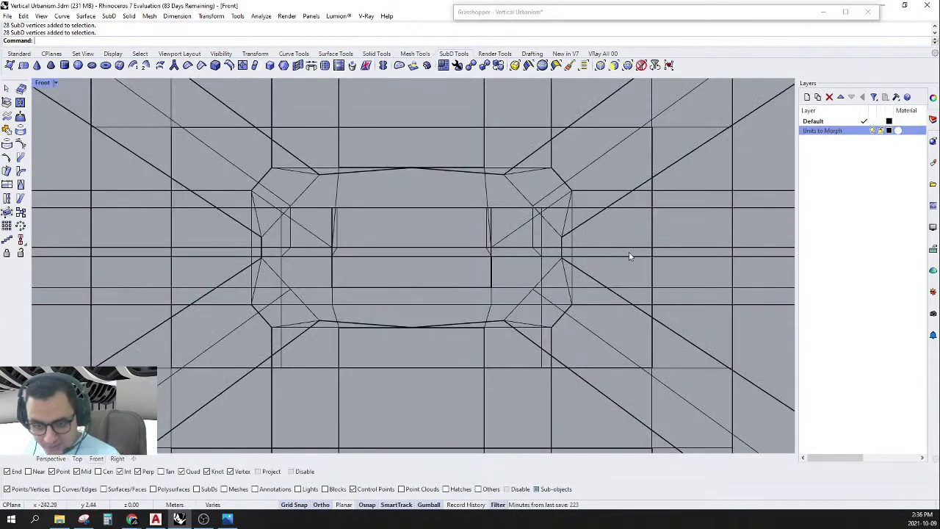
{"action": "scroll", "coordinate": [661, 279], "scroll_direction": "down", "scroll_amount": 5}
{"action": "scroll", "coordinate": [573, 292], "scroll_direction": "up", "scroll_amount": 6}
{"action": "scroll", "coordinate": [555, 291], "scroll_direction": "up", "scroll_amount": 5}
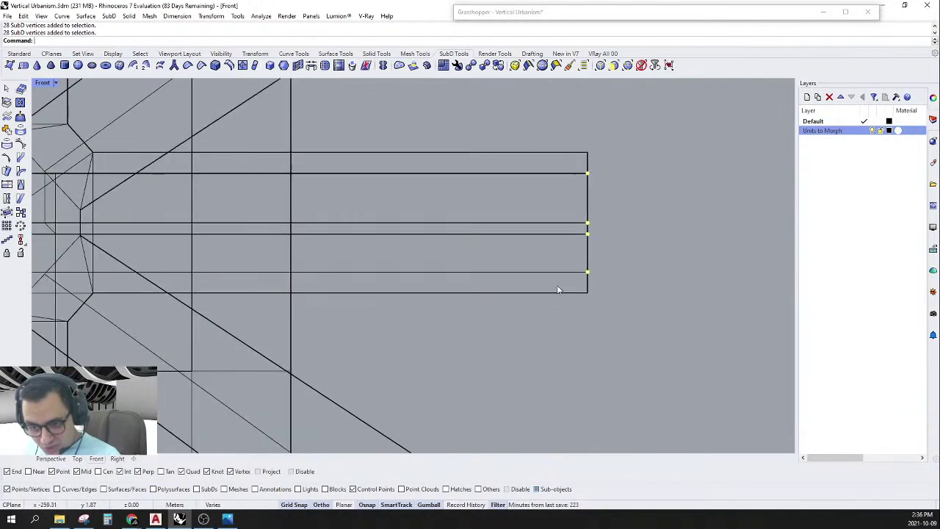
{"action": "scroll", "coordinate": [579, 280], "scroll_direction": "down", "scroll_amount": 6}
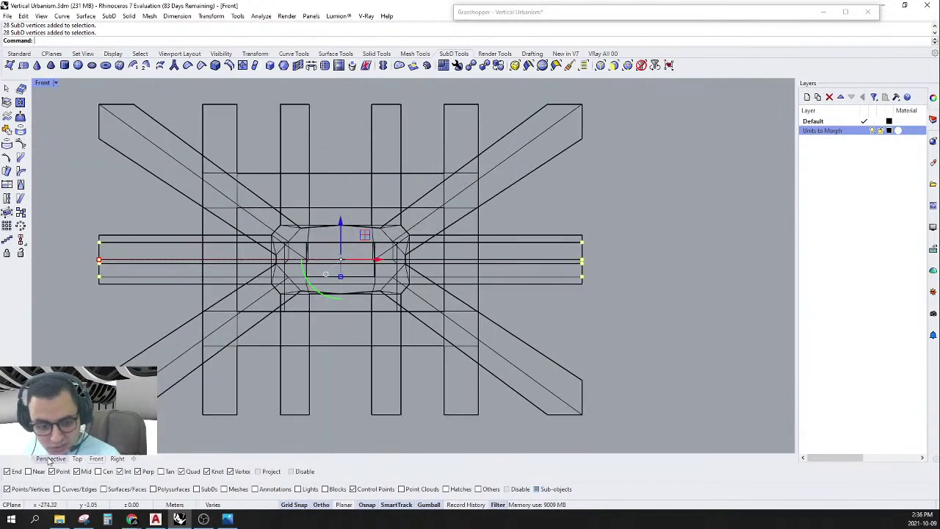
{"action": "left_click", "coordinate": [50, 458]}
{"action": "scroll", "coordinate": [417, 329], "scroll_direction": "down", "scroll_amount": 8}
{"action": "scroll", "coordinate": [514, 250], "scroll_direction": "up", "scroll_amount": 12}
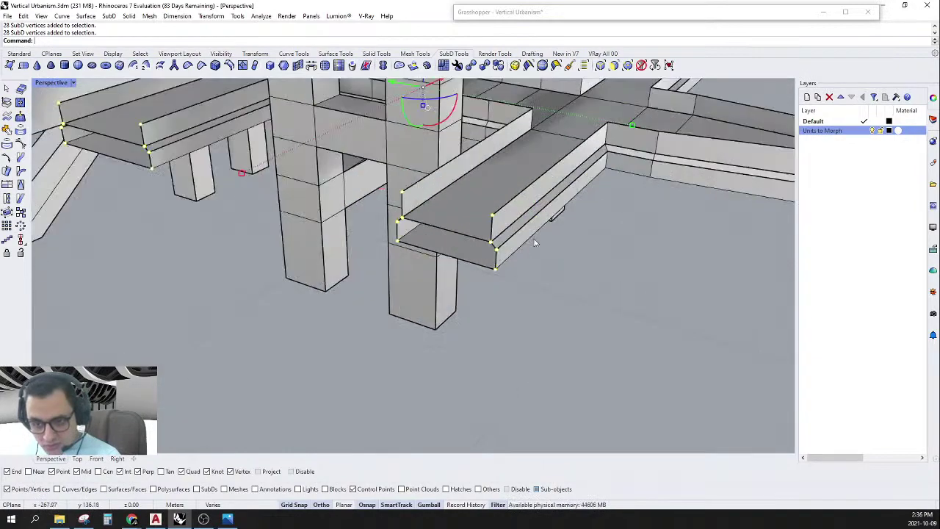
Remove the lowest row of vertices from the cross-arm end selection in the Front view and return to the Perspective view.
{"action": "left_click", "coordinate": [96, 458]}
{"action": "scroll", "coordinate": [568, 296], "scroll_direction": "up", "scroll_amount": 3}
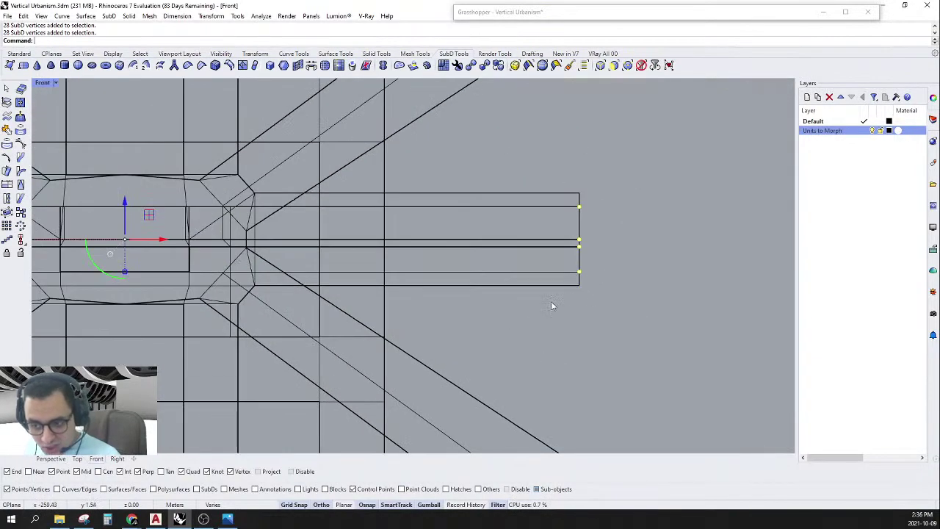
{"action": "scroll", "coordinate": [661, 277], "scroll_direction": "down", "scroll_amount": 8}
{"action": "scroll", "coordinate": [221, 275], "scroll_direction": "up", "scroll_amount": 6}
{"action": "left_click_drag", "start_coordinate": [182, 327], "coordinate": [310, 273], "text": "ctrl"}
{"action": "scroll", "coordinate": [312, 274], "scroll_direction": "down", "scroll_amount": 10}
{"action": "left_click", "coordinate": [50, 458]}
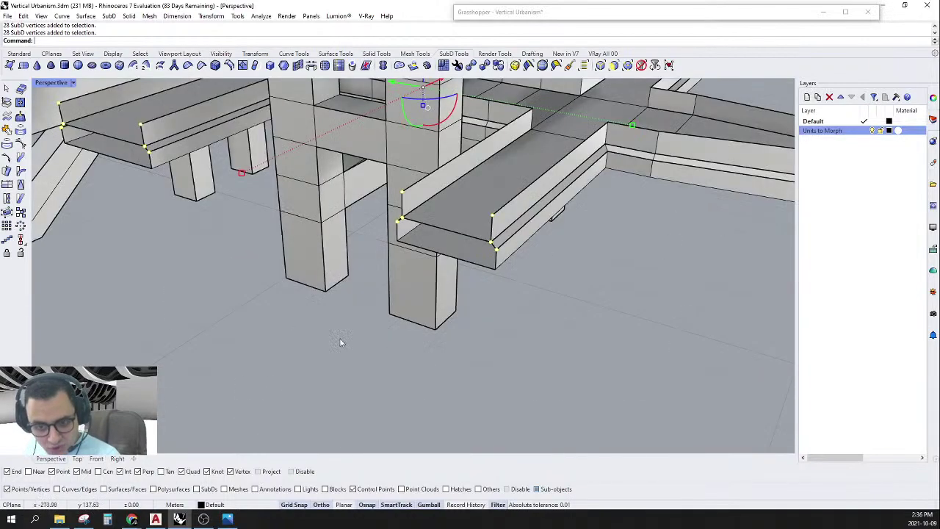
Return the SubDs to smooth display, clear the vertex selection and review the open-ended cross arms beside the other unit.
{"action": "scroll", "coordinate": [360, 336], "scroll_direction": "down", "scroll_amount": 8}
{"action": "scroll", "coordinate": [290, 253], "scroll_direction": "up", "scroll_amount": 8}
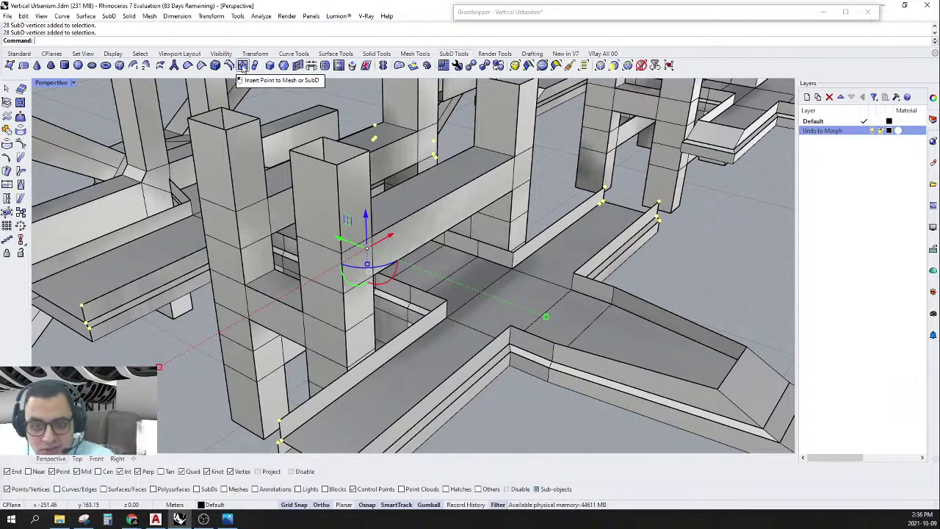
{"action": "left_click", "coordinate": [201, 65]}
{"action": "scroll", "coordinate": [477, 315], "scroll_direction": "down", "scroll_amount": 10}
{"action": "key", "text": "Tab"}
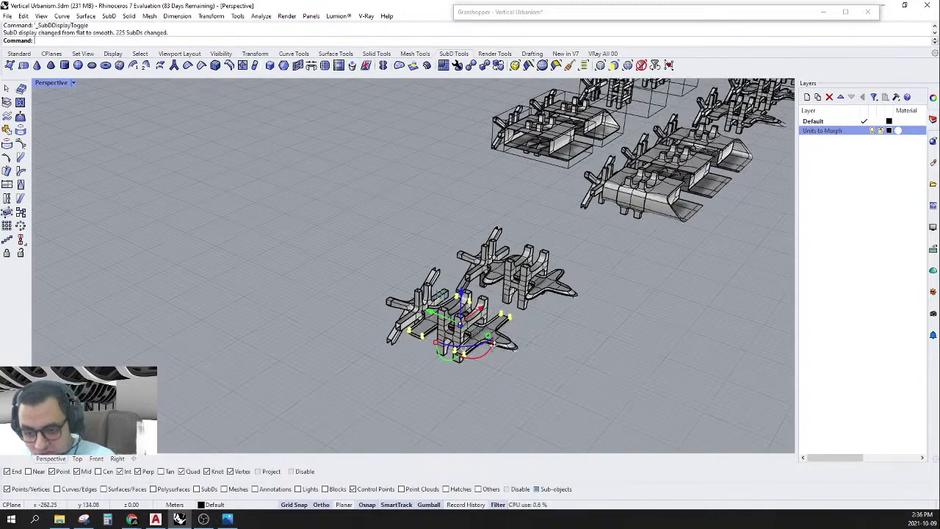
{"action": "scroll", "coordinate": [470, 353], "scroll_direction": "up", "scroll_amount": 10}
{"action": "left_click", "coordinate": [375, 375]}
{"action": "right_click_drag", "start_coordinate": [375, 375], "coordinate": [389, 276]}
{"action": "scroll", "coordinate": [389, 276], "scroll_direction": "down", "scroll_amount": 5}
{"action": "scroll", "coordinate": [261, 264], "scroll_direction": "up", "scroll_amount": 3}
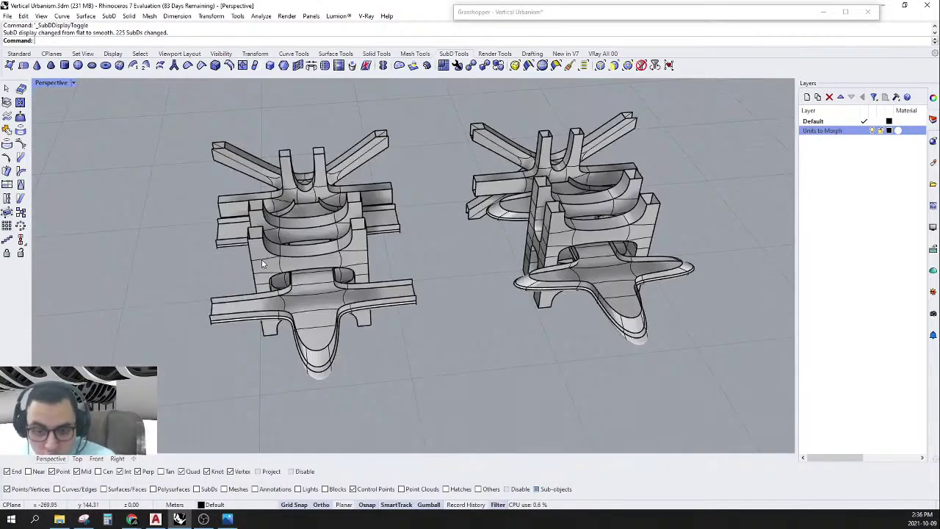
Compare the new open-armed units with the other unit variants laid out across the Perspective view.
{"action": "scroll", "coordinate": [261, 261], "scroll_direction": "down", "scroll_amount": 6}
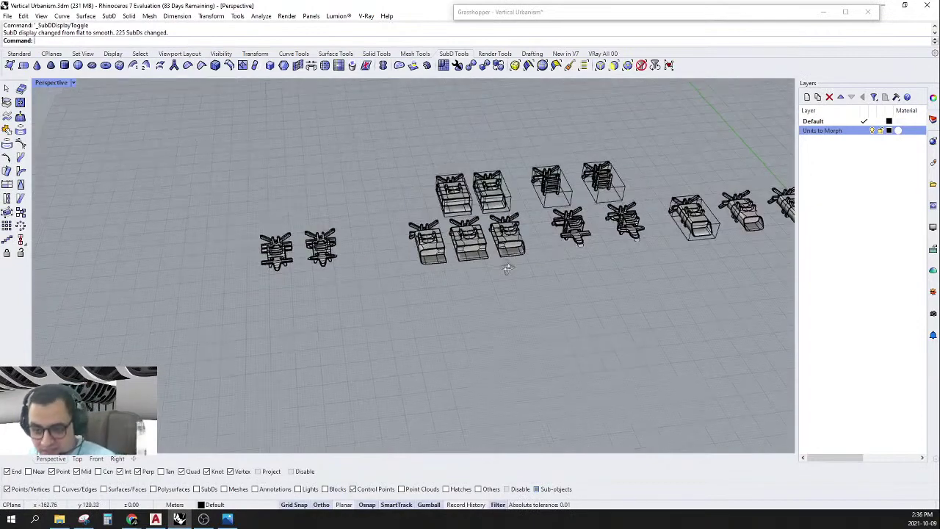
{"action": "scroll", "coordinate": [539, 246], "scroll_direction": "up", "scroll_amount": 5}
{"action": "scroll", "coordinate": [497, 228], "scroll_direction": "down", "scroll_amount": 5}
{"action": "scroll", "coordinate": [461, 269], "scroll_direction": "up", "scroll_amount": 6}
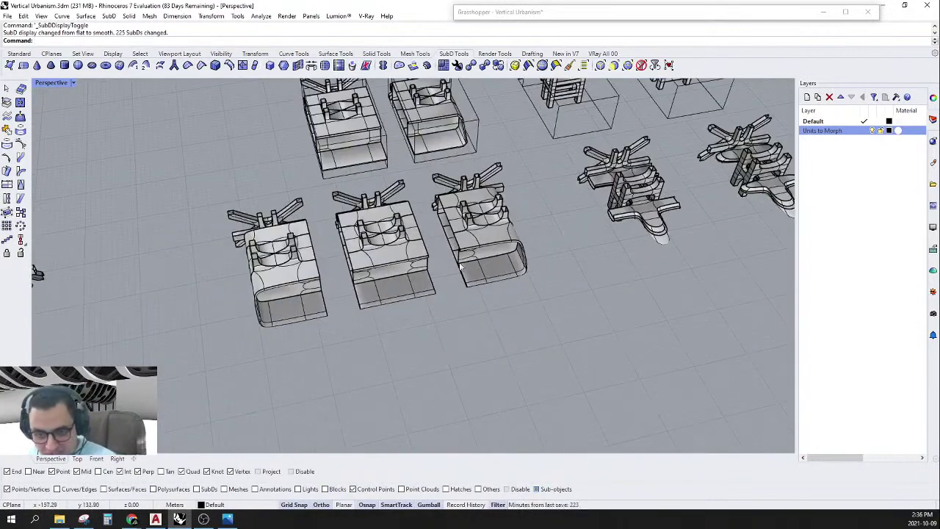
{"action": "scroll", "coordinate": [426, 255], "scroll_direction": "down", "scroll_amount": 5}
{"action": "scroll", "coordinate": [279, 209], "scroll_direction": "up", "scroll_amount": 6}
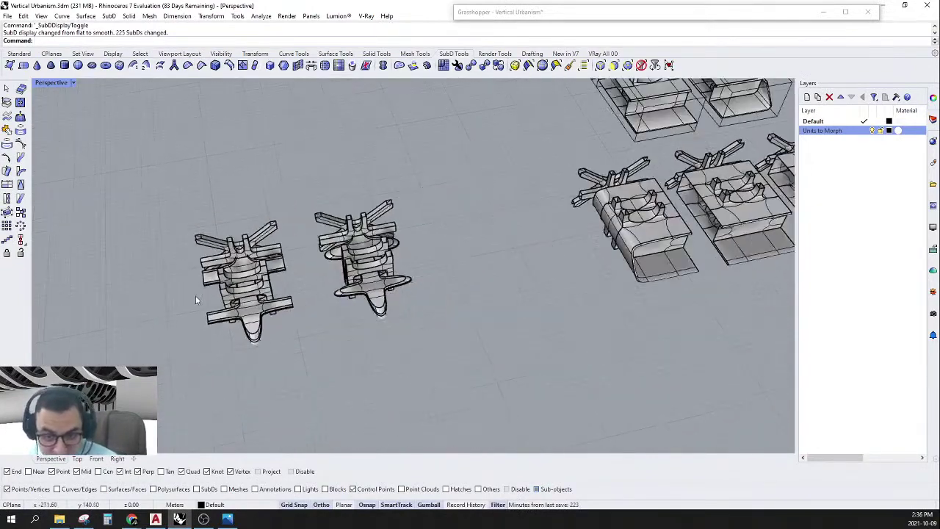
{"action": "scroll", "coordinate": [195, 296], "scroll_direction": "down", "scroll_amount": 4}
{"action": "scroll", "coordinate": [269, 297], "scroll_direction": "up", "scroll_amount": 8}
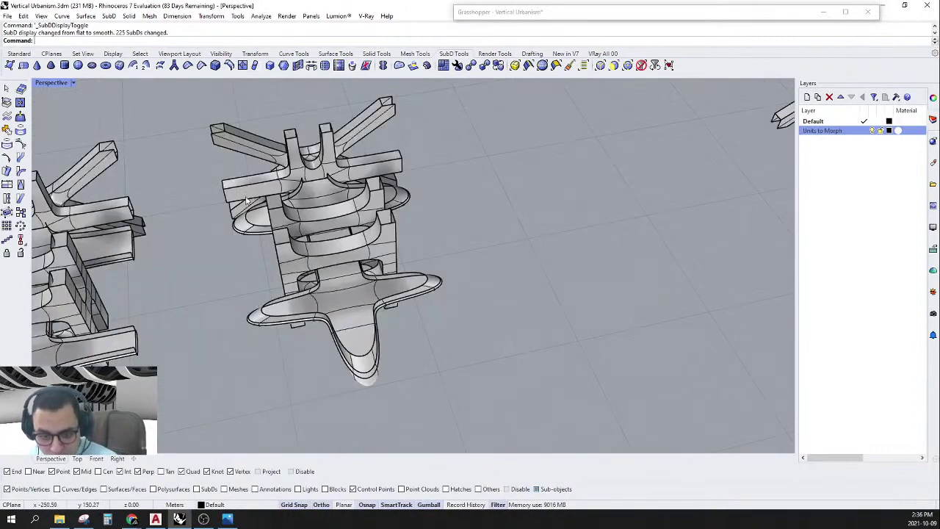
{"action": "scroll", "coordinate": [225, 244], "scroll_direction": "down", "scroll_amount": 6}
{"action": "scroll", "coordinate": [392, 215], "scroll_direction": "up", "scroll_amount": 7}
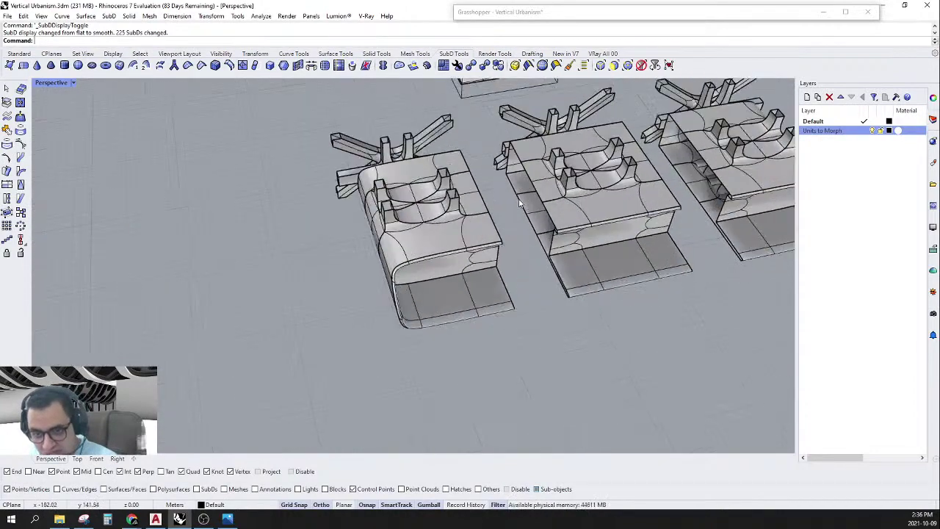
{"action": "right_click_drag", "start_coordinate": [392, 214], "coordinate": [503, 210]}
{"action": "scroll", "coordinate": [392, 214], "scroll_direction": "down", "scroll_amount": 8}
{"action": "scroll", "coordinate": [602, 246], "scroll_direction": "up", "scroll_amount": 5}
{"action": "scroll", "coordinate": [604, 234], "scroll_direction": "down", "scroll_amount": 8}
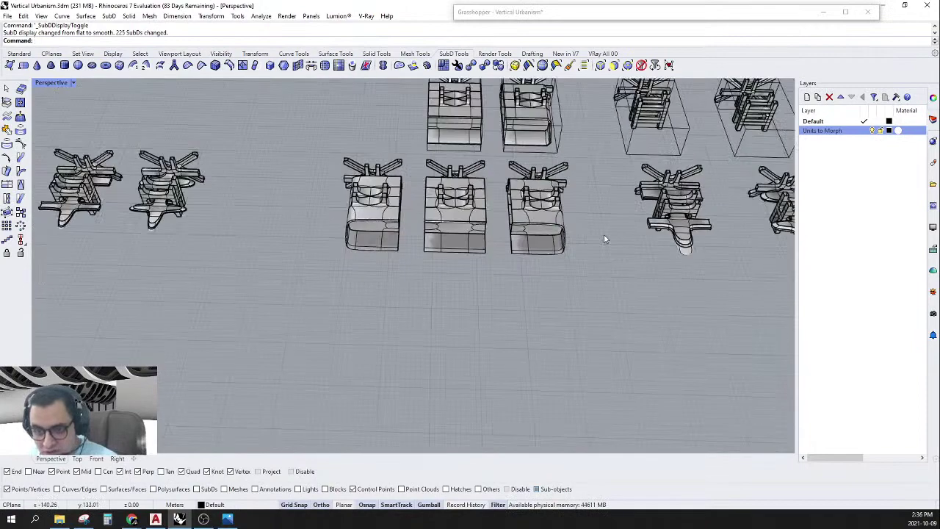
{"action": "right_click_drag", "start_coordinate": [603, 234], "coordinate": [484, 230]}
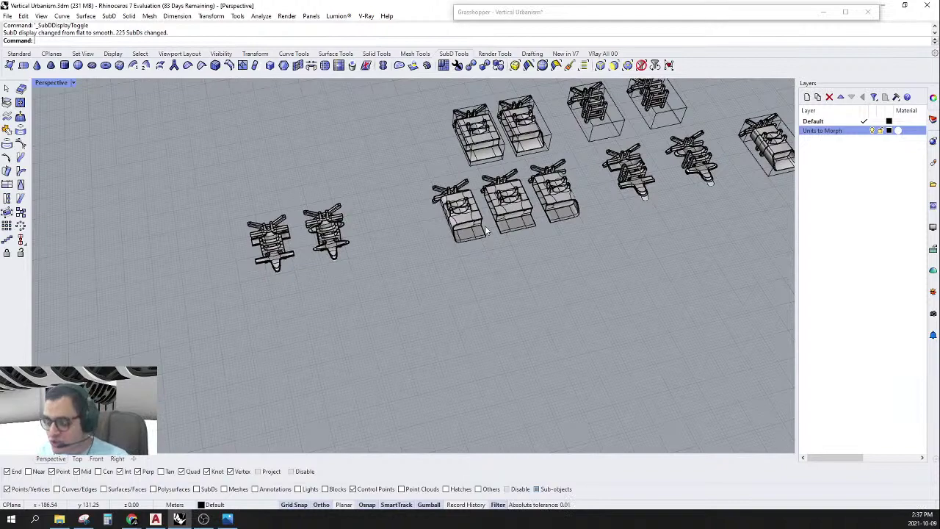
{"action": "right_click_drag", "start_coordinate": [356, 285], "coordinate": [307, 311]}
{"action": "scroll", "coordinate": [291, 233], "scroll_direction": "up", "scroll_amount": 6}
{"action": "scroll", "coordinate": [356, 293], "scroll_direction": "down", "scroll_amount": 6}
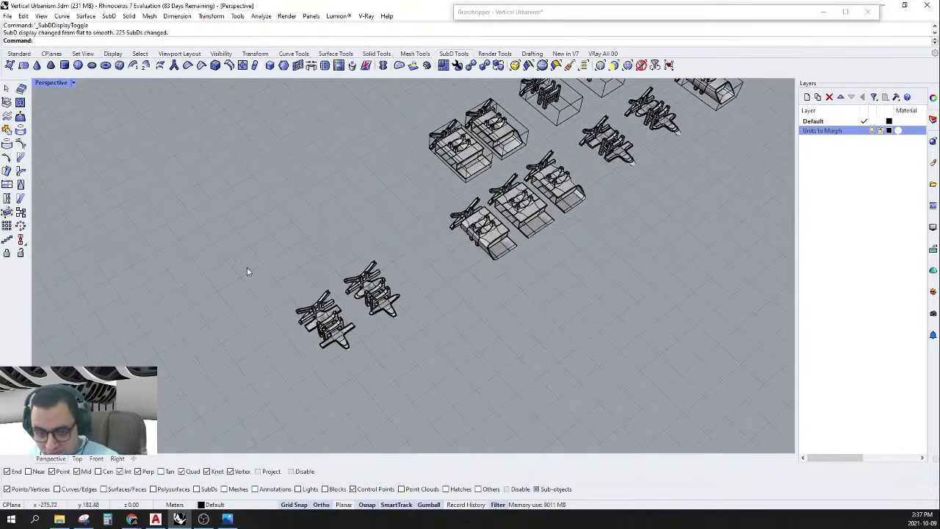
{"action": "mouse_move", "coordinate": [410, 287]}
{"action": "right_mouse_down"}
{"action": "mouse_move", "coordinate": [422, 296]}
{"action": "mouse_move", "coordinate": [411, 300]}
{"action": "right_mouse_up"}
{"action": "scroll", "coordinate": [232, 315], "scroll_direction": "up", "scroll_amount": 5}
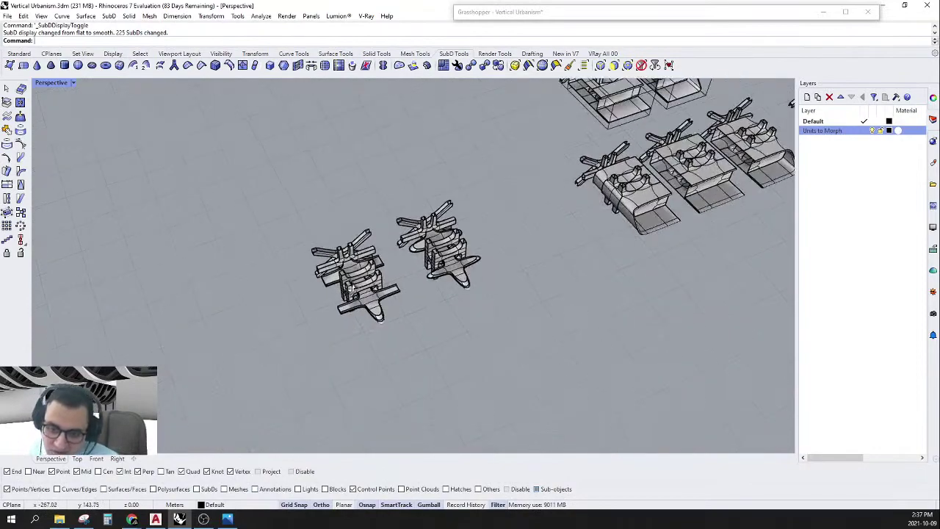
{"action": "right_click_drag", "start_coordinate": [412, 224], "coordinate": [431, 232]}
{"action": "scroll", "coordinate": [382, 249], "scroll_direction": "up", "scroll_amount": 5}
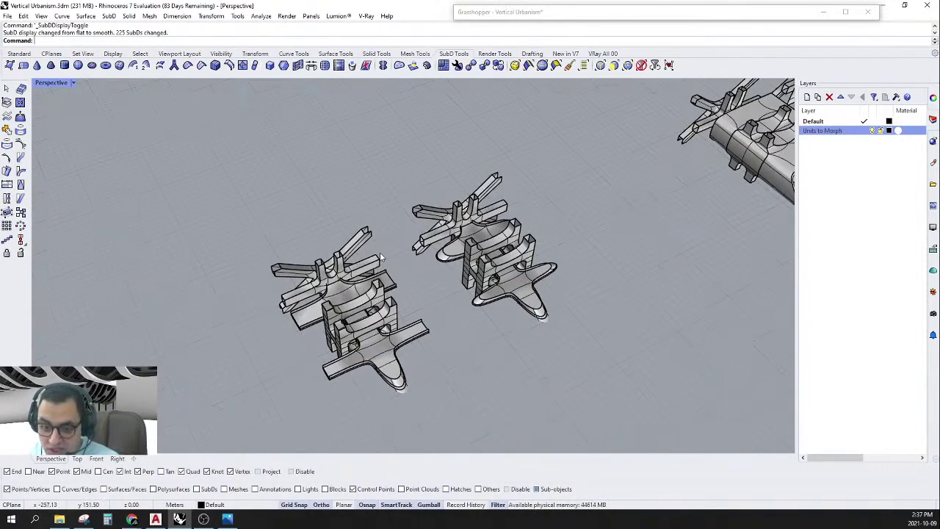
{"action": "scroll", "coordinate": [319, 315], "scroll_direction": "up", "scroll_amount": 5}
{"action": "right_click_drag", "start_coordinate": [319, 314], "coordinate": [383, 279]}
{"action": "scroll", "coordinate": [383, 281], "scroll_direction": "down", "scroll_amount": 12}
{"action": "right_click_drag", "start_coordinate": [321, 358], "coordinate": [280, 403]}
Switch to the Vertical Urbanism definition in Grasshopper, disable the right-hand definition and move it below the original one.
{"action": "left_click", "coordinate": [639, 17]}
{"action": "scroll", "coordinate": [622, 225], "scroll_direction": "down", "scroll_amount": 6}
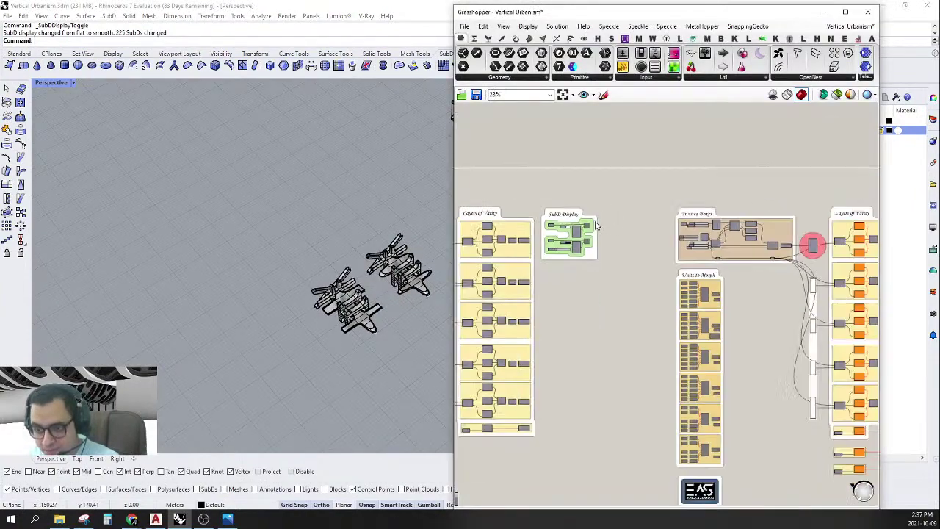
{"action": "left_click_drag", "start_coordinate": [619, 195], "coordinate": [826, 372]}
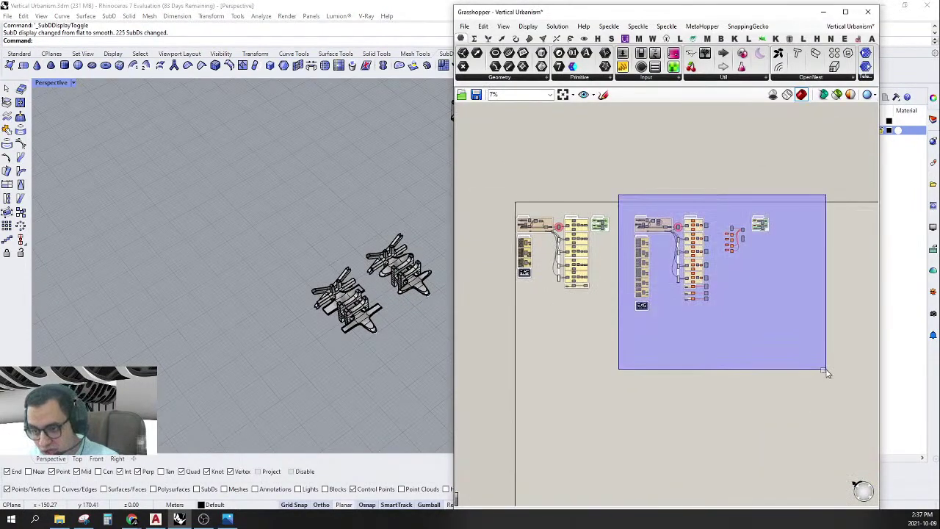
{"action": "right_click", "coordinate": [714, 175]}
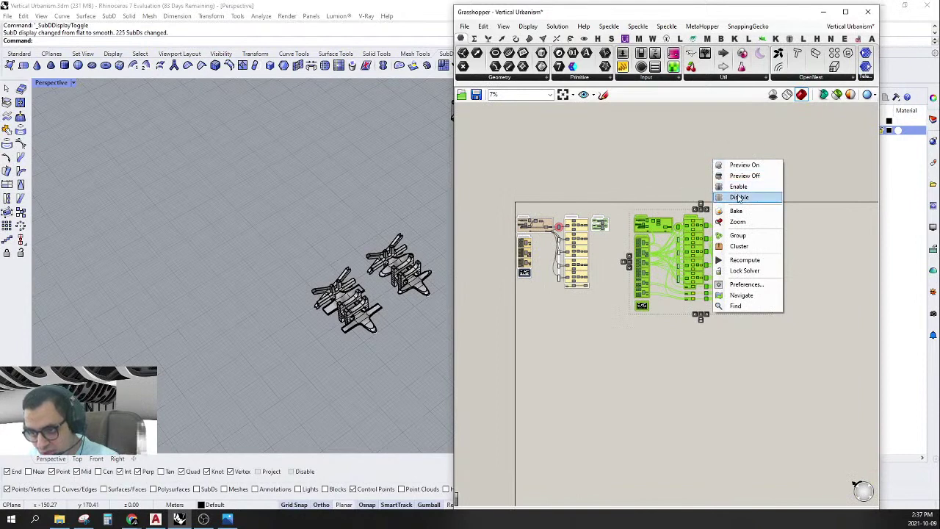
{"action": "left_click", "coordinate": [739, 198]}
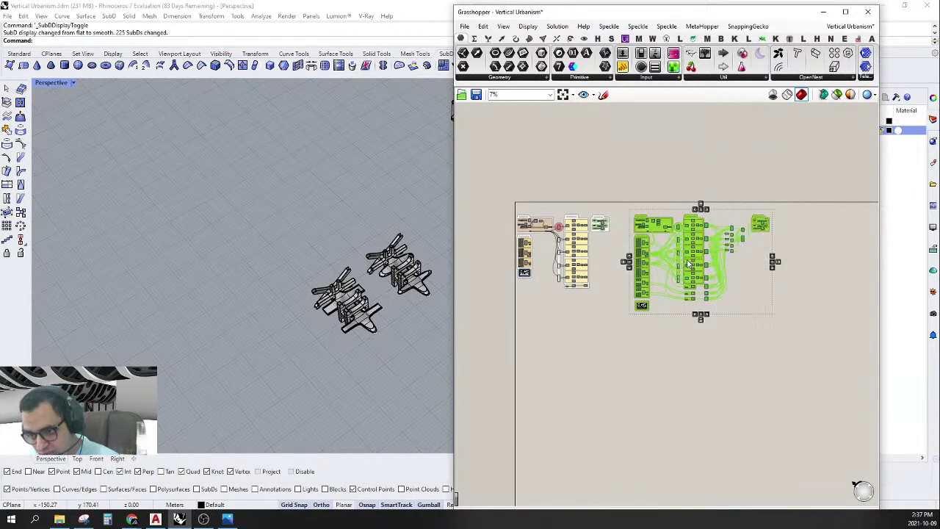
{"action": "left_click_drag", "start_coordinate": [688, 262], "coordinate": [571, 452]}
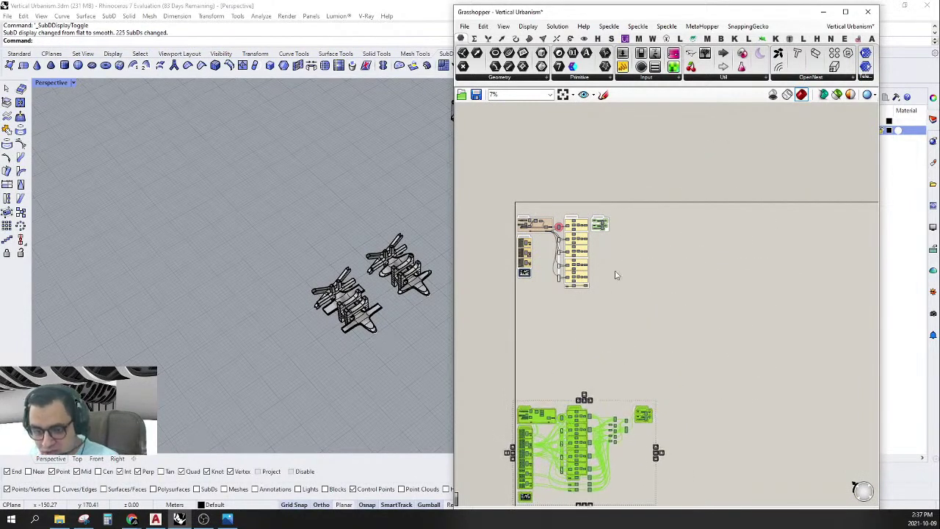
Select the entire original definition, from Twisted Boxes to SubD Display, and duplicate it in place.
{"action": "left_click_drag", "start_coordinate": [645, 192], "coordinate": [467, 343]}
{"action": "scroll", "coordinate": [528, 239], "scroll_direction": "up", "scroll_amount": 5}
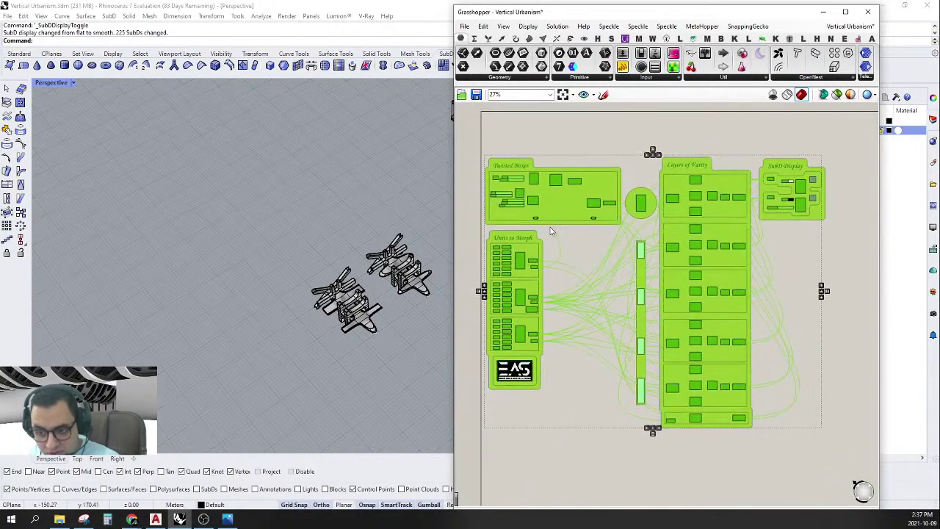
{"action": "right_click_drag", "start_coordinate": [586, 255], "coordinate": [566, 229]}
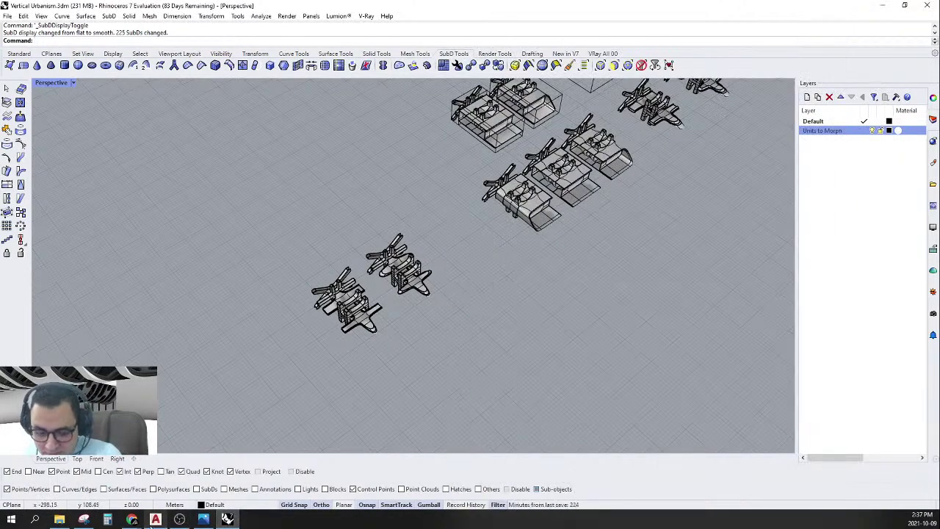
Close AutoCAD, return to the Grasshopper canvas and clear the component selection.
{"action": "mouse_move", "coordinate": [157, 521]}
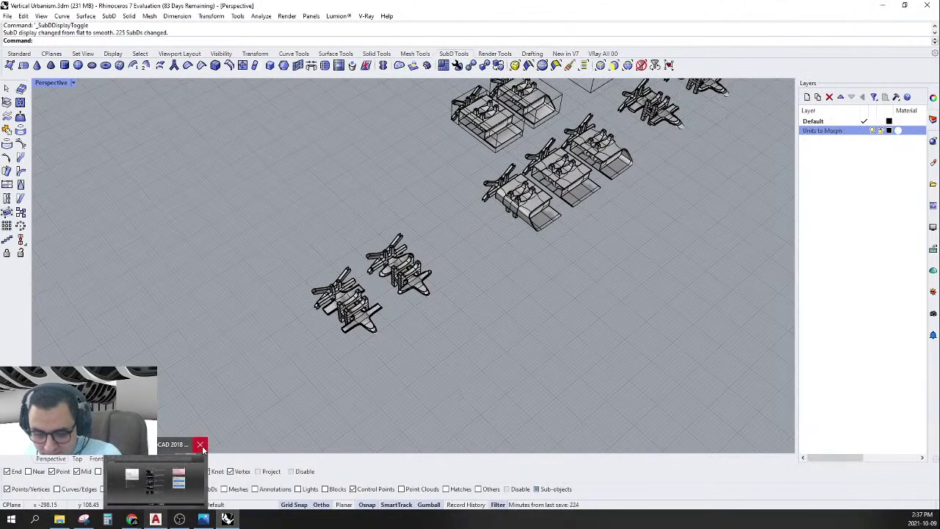
{"action": "left_click", "coordinate": [202, 446]}
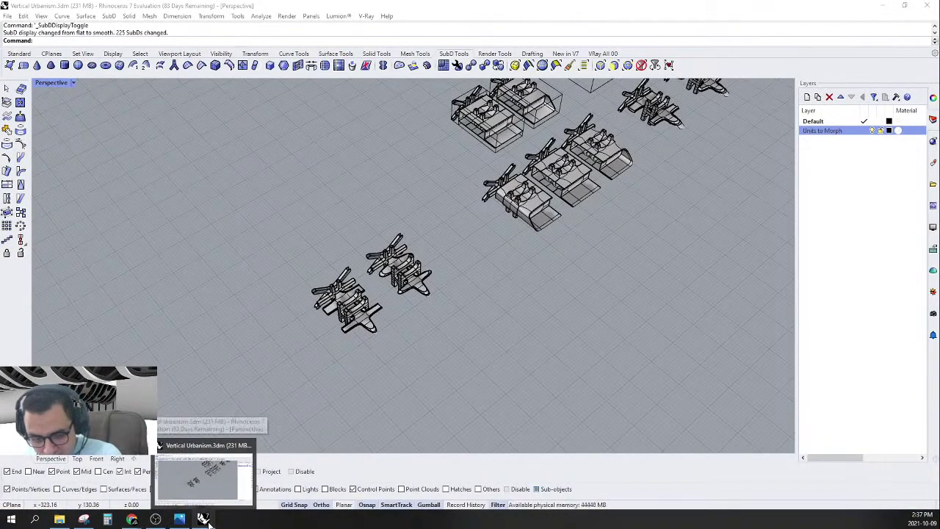
{"action": "left_click", "coordinate": [203, 519]}
{"action": "left_click", "coordinate": [535, 444]}
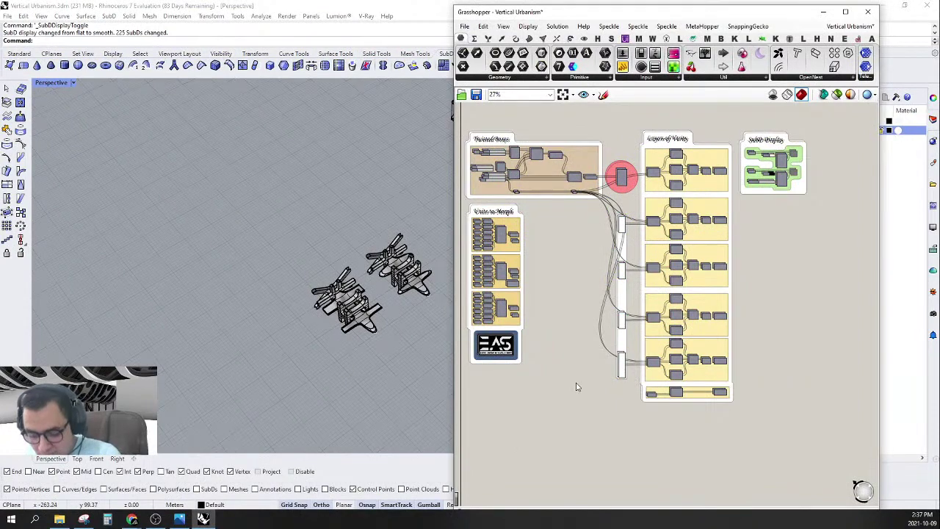
Select the Layers of Varity, panel strip, Explode Tree and Twisted Boxes groups of the overlapping definition together.
{"action": "left_click", "coordinate": [654, 147]}
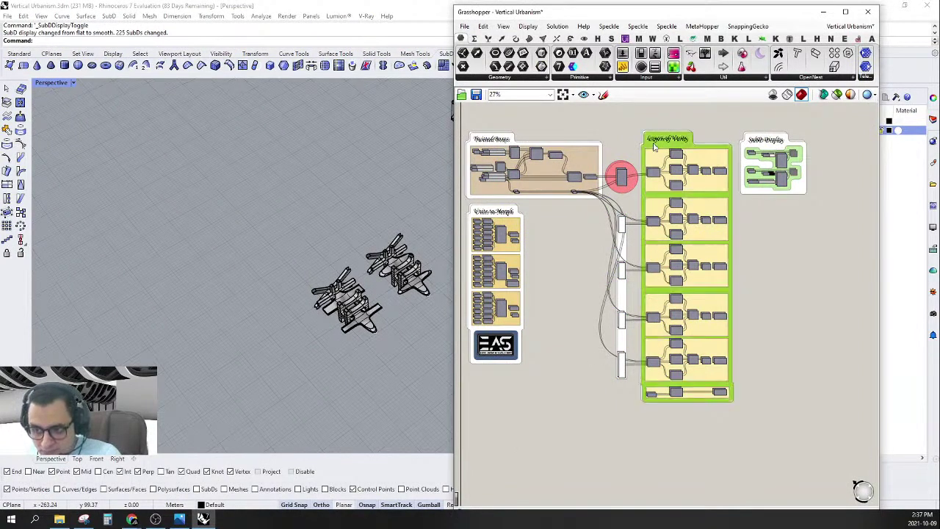
{"action": "scroll", "coordinate": [638, 156], "scroll_direction": "up", "scroll_amount": 3}
{"action": "scroll", "coordinate": [621, 292], "scroll_direction": "up", "scroll_amount": 2}
{"action": "left_click", "coordinate": [622, 294], "text": "shift"}
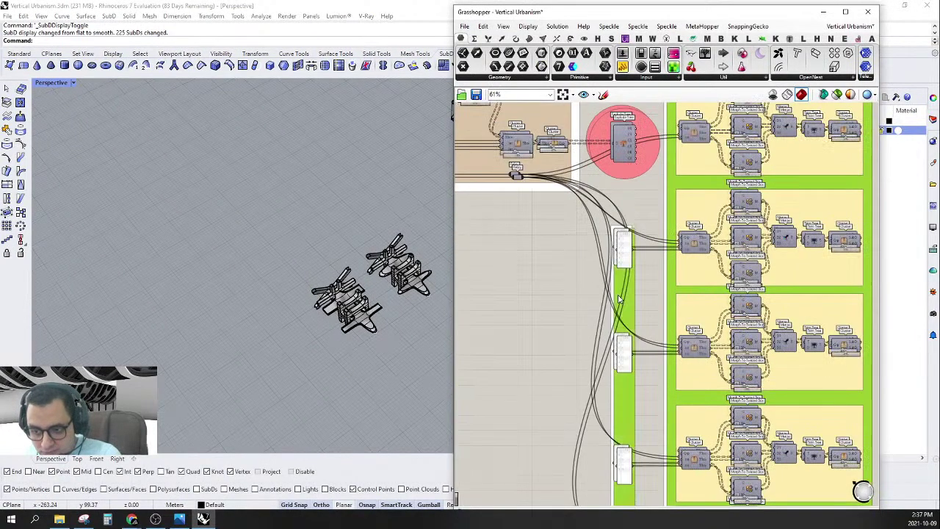
{"action": "scroll", "coordinate": [620, 286], "scroll_direction": "down", "scroll_amount": 5}
{"action": "scroll", "coordinate": [640, 219], "scroll_direction": "up", "scroll_amount": 5}
{"action": "left_click", "coordinate": [609, 212], "text": "shift"}
{"action": "scroll", "coordinate": [608, 211], "scroll_direction": "down", "scroll_amount": 2}
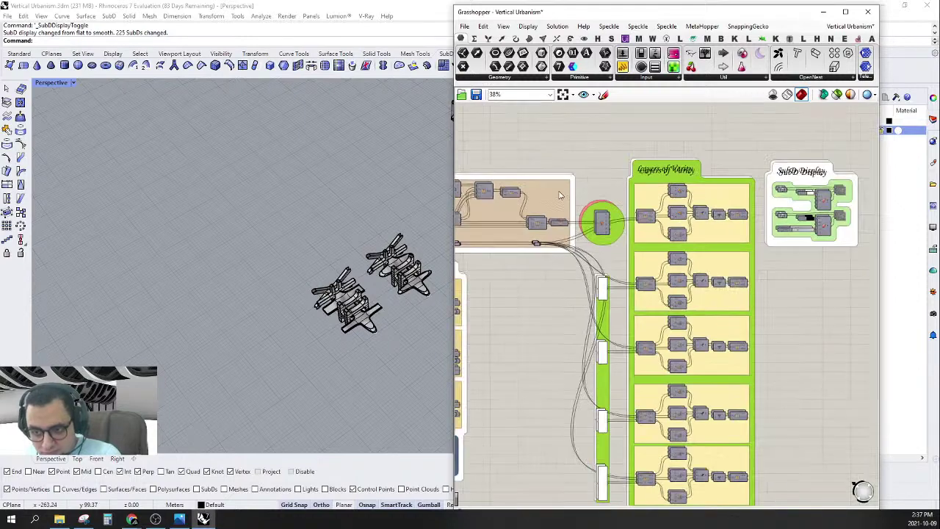
{"action": "left_click", "coordinate": [569, 190]}
{"action": "scroll", "coordinate": [574, 189], "scroll_direction": "up", "scroll_amount": 2}
{"action": "scroll", "coordinate": [574, 190], "scroll_direction": "down", "scroll_amount": 3}
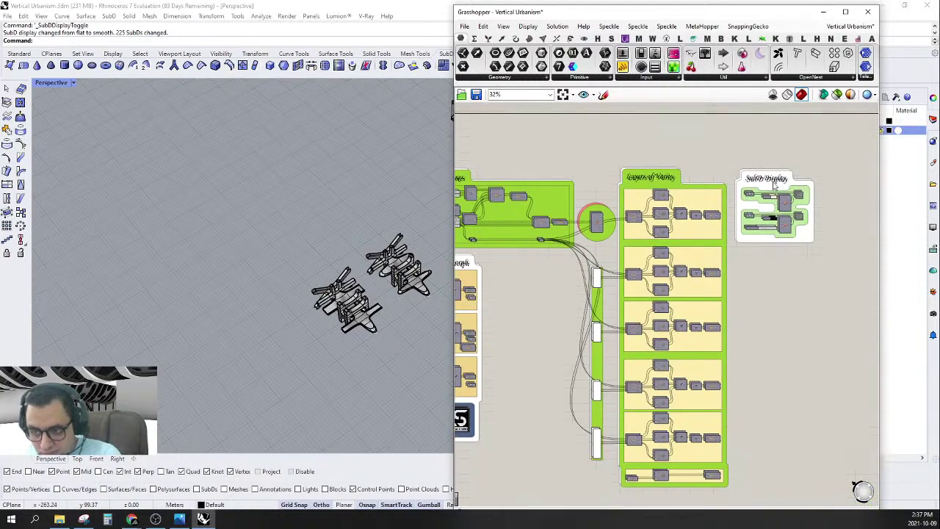
Add the SubD Display and Units to Morph groups to the selection and move the whole definition to the right of the other copy.
{"action": "scroll", "coordinate": [756, 189], "scroll_direction": "up", "scroll_amount": 2}
{"action": "left_click", "coordinate": [755, 190]}
{"action": "scroll", "coordinate": [760, 192], "scroll_direction": "down", "scroll_amount": 3}
{"action": "scroll", "coordinate": [551, 290], "scroll_direction": "up", "scroll_amount": 5}
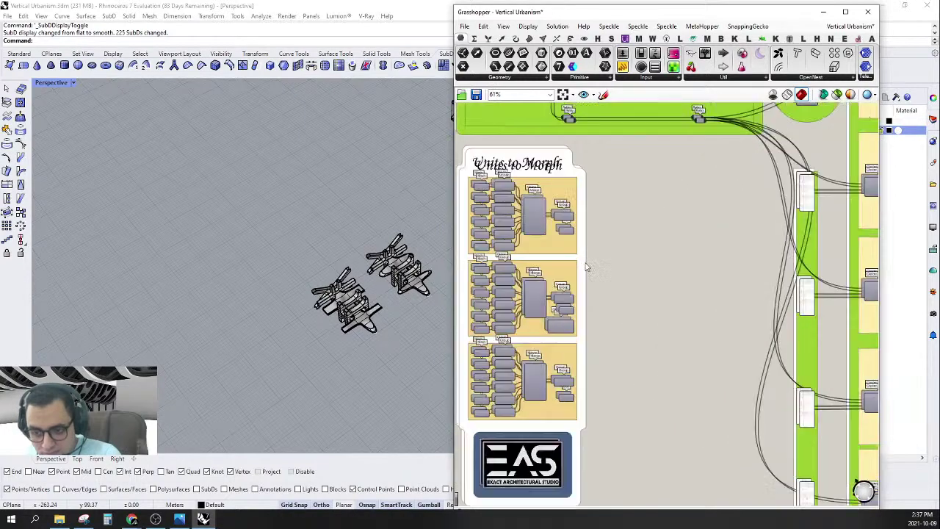
{"action": "left_click", "coordinate": [582, 253], "text": "shift"}
{"action": "scroll", "coordinate": [577, 256], "scroll_direction": "down", "scroll_amount": 3}
{"action": "scroll", "coordinate": [576, 390], "scroll_direction": "up", "scroll_amount": 2}
{"action": "scroll", "coordinate": [506, 367], "scroll_direction": "down", "scroll_amount": 4}
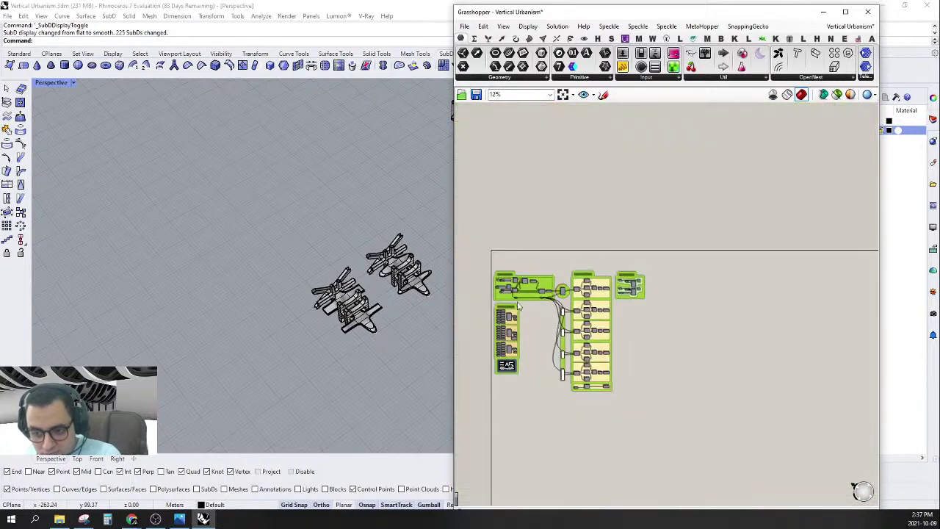
{"action": "scroll", "coordinate": [588, 276], "scroll_direction": "up", "scroll_amount": 3}
{"action": "left_click_drag", "start_coordinate": [588, 275], "coordinate": [787, 259], "text": "alt"}
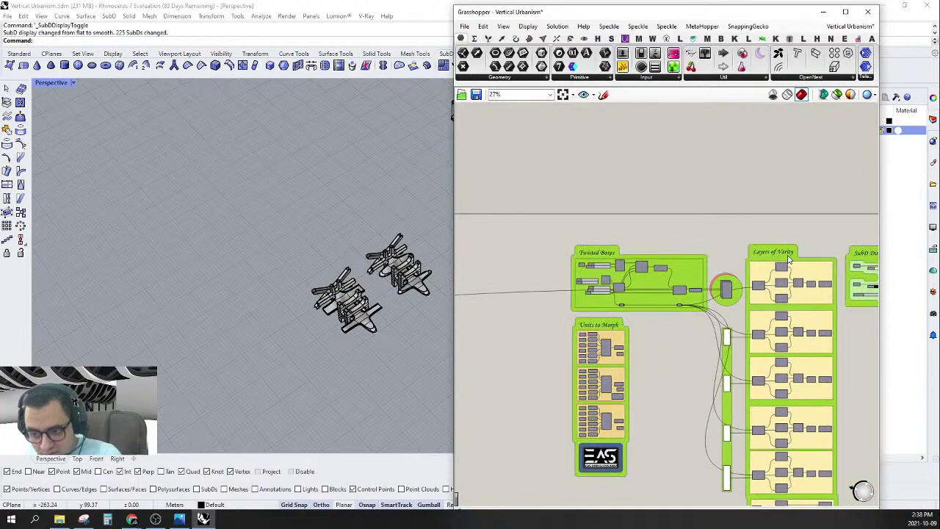
Compare the two separated definitions, checking the connections between the Twisted Boxes and Layers of Varity groups.
{"action": "scroll", "coordinate": [786, 258], "scroll_direction": "down", "scroll_amount": 4}
{"action": "right_click_drag", "start_coordinate": [495, 280], "coordinate": [632, 276]}
{"action": "scroll", "coordinate": [632, 276], "scroll_direction": "up", "scroll_amount": 6}
{"action": "scroll", "coordinate": [632, 276], "scroll_direction": "up", "scroll_amount": 2}
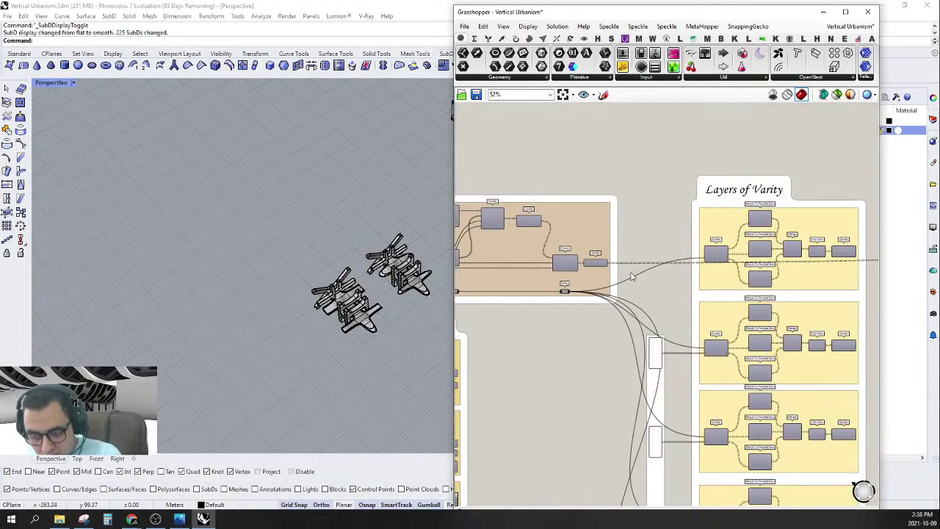
{"action": "scroll", "coordinate": [615, 274], "scroll_direction": "down", "scroll_amount": 3}
{"action": "right_click_drag", "start_coordinate": [717, 273], "coordinate": [550, 277]}
{"action": "right_click_drag", "start_coordinate": [842, 283], "coordinate": [611, 291]}
{"action": "scroll", "coordinate": [787, 240], "scroll_direction": "up", "scroll_amount": 3}
{"action": "scroll", "coordinate": [642, 278], "scroll_direction": "up", "scroll_amount": 4}
{"action": "mouse_move", "coordinate": [784, 267]}
{"action": "right_mouse_down"}
{"action": "mouse_move", "coordinate": [637, 263]}
{"action": "mouse_move", "coordinate": [582, 271]}
{"action": "right_mouse_up"}
Delete the redundant Explode Tree component overlapping the other one in the circular group of the moved definition.
{"action": "left_click", "coordinate": [596, 271]}
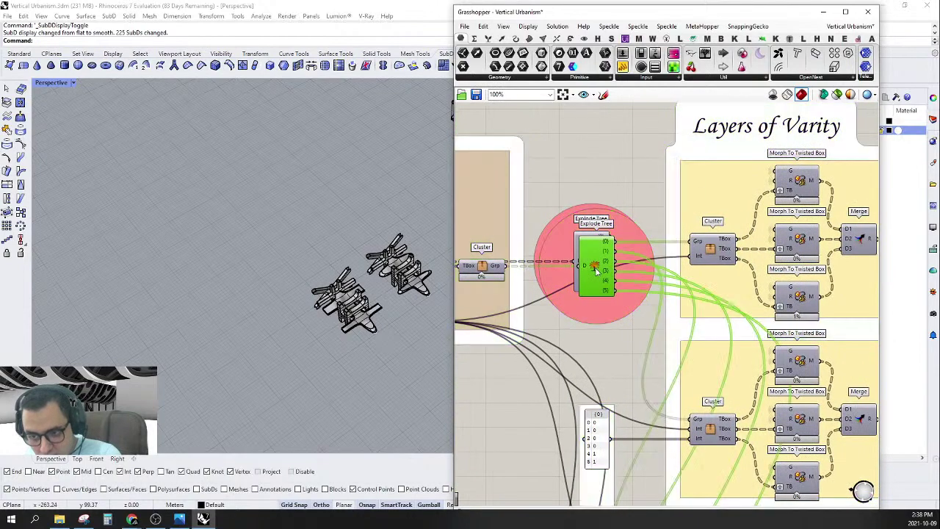
{"action": "left_click", "coordinate": [623, 184]}
{"action": "scroll", "coordinate": [630, 188], "scroll_direction": "down", "scroll_amount": 3}
{"action": "right_click_drag", "start_coordinate": [630, 199], "coordinate": [741, 217]}
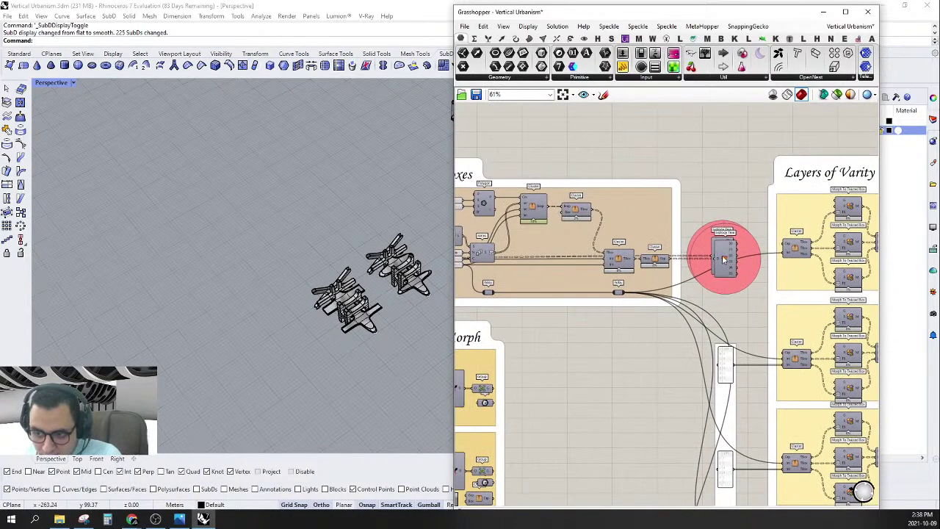
{"action": "left_click_drag", "start_coordinate": [719, 270], "coordinate": [581, 267]}
{"action": "left_click", "coordinate": [723, 243]}
{"action": "scroll", "coordinate": [723, 244], "scroll_direction": "down", "scroll_amount": 3}
{"action": "key", "text": "Delete"}
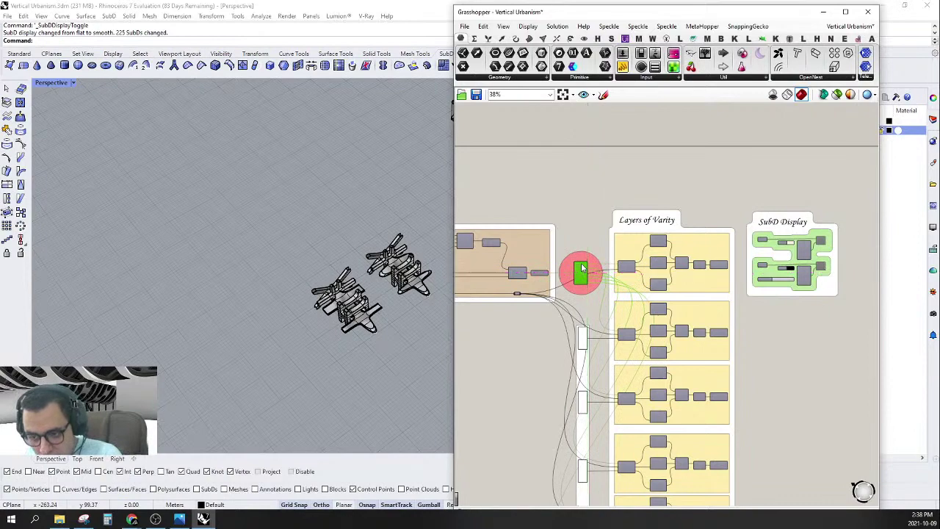
Reposition the remaining Explode Tree component inside its circular group between Twisted Boxes and Layers of Varity.
{"action": "scroll", "coordinate": [588, 265], "scroll_direction": "down", "scroll_amount": 4}
{"action": "left_click", "coordinate": [523, 257]}
{"action": "scroll", "coordinate": [590, 248], "scroll_direction": "up", "scroll_amount": 8}
{"action": "left_click_drag", "start_coordinate": [601, 217], "coordinate": [640, 174]}
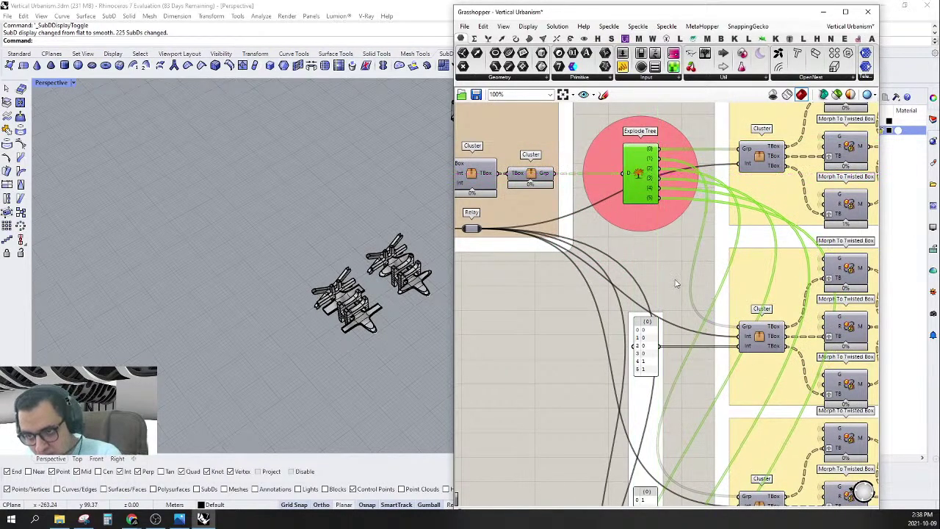
{"action": "scroll", "coordinate": [675, 303], "scroll_direction": "down", "scroll_amount": 6}
{"action": "scroll", "coordinate": [647, 255], "scroll_direction": "up", "scroll_amount": 5}
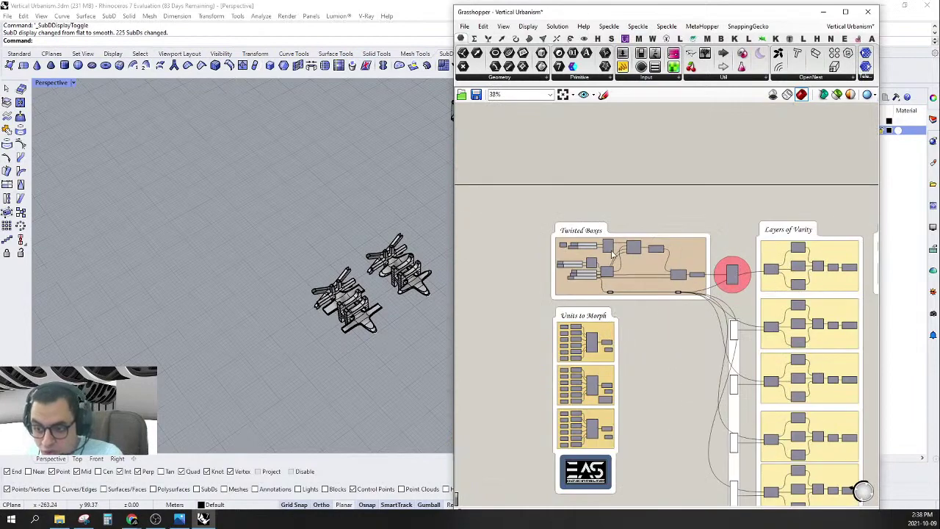
{"action": "scroll", "coordinate": [648, 188], "scroll_direction": "down", "scroll_amount": 4}
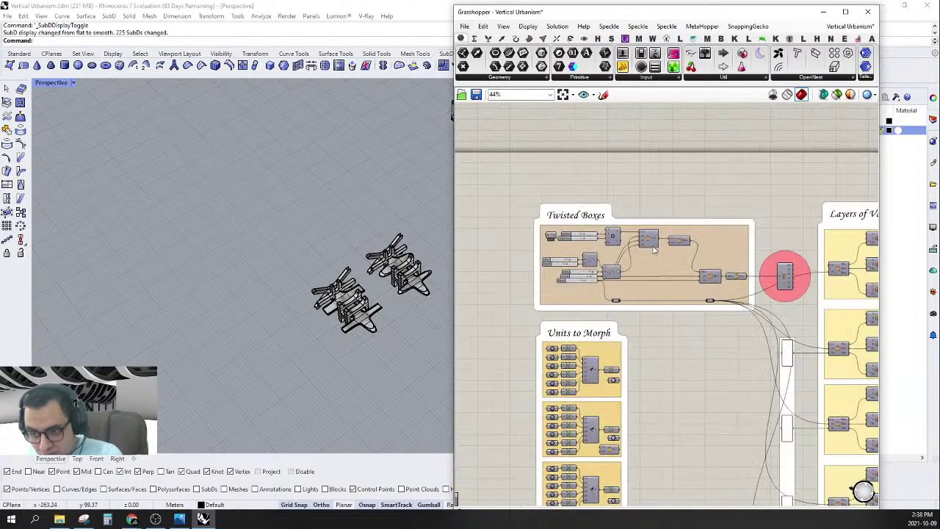
{"action": "scroll", "coordinate": [216, 288], "scroll_direction": "down", "scroll_amount": 4}
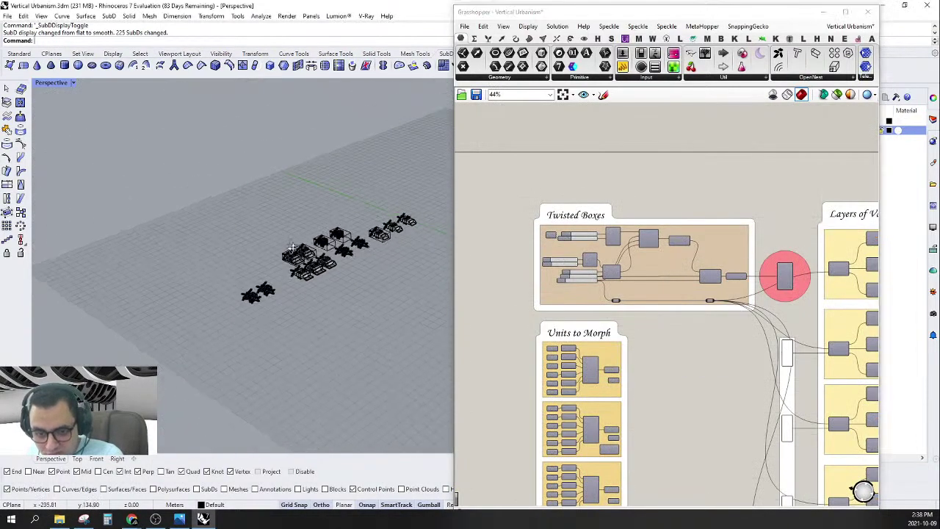
Clear the sub-object selection filter and copy an existing unit's bounding box curves towards the two new open-armed units.
{"action": "scroll", "coordinate": [213, 296], "scroll_direction": "up", "scroll_amount": 5}
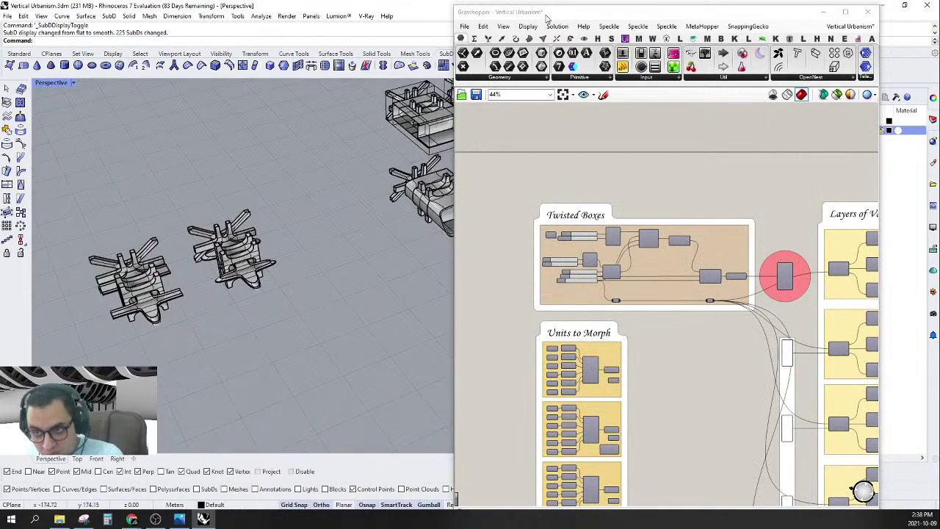
{"action": "double_click", "coordinate": [546, 15]}
{"action": "scroll", "coordinate": [367, 213], "scroll_direction": "down", "scroll_amount": 3}
{"action": "scroll", "coordinate": [385, 206], "scroll_direction": "up", "scroll_amount": 6}
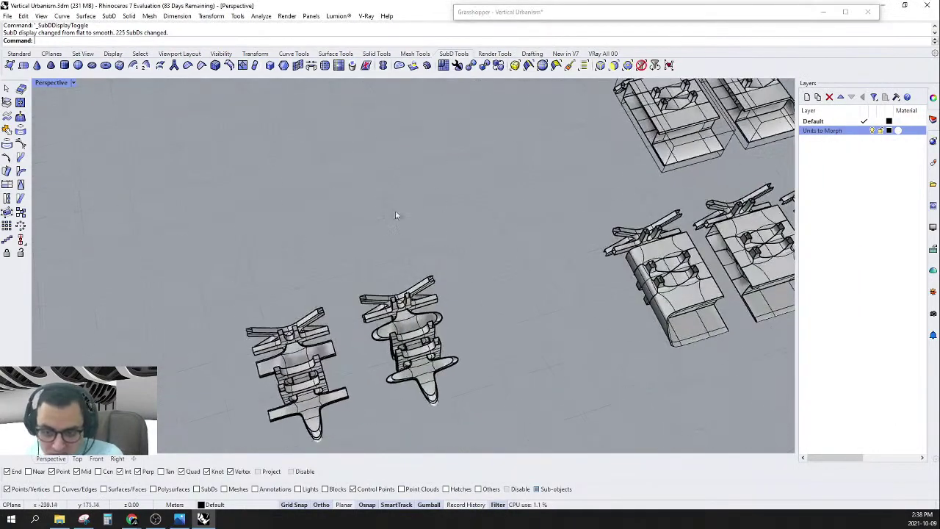
{"action": "scroll", "coordinate": [549, 141], "scroll_direction": "down", "scroll_amount": 3}
{"action": "scroll", "coordinate": [543, 195], "scroll_direction": "up", "scroll_amount": 6}
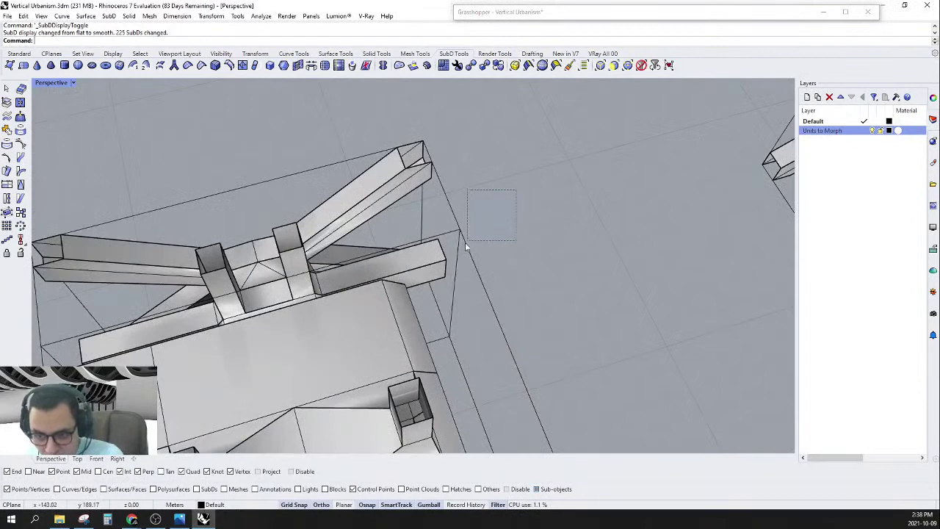
{"action": "left_click_drag", "start_coordinate": [457, 251], "coordinate": [457, 235]}
{"action": "right_click_drag", "start_coordinate": [441, 235], "coordinate": [514, 210], "text": "shift"}
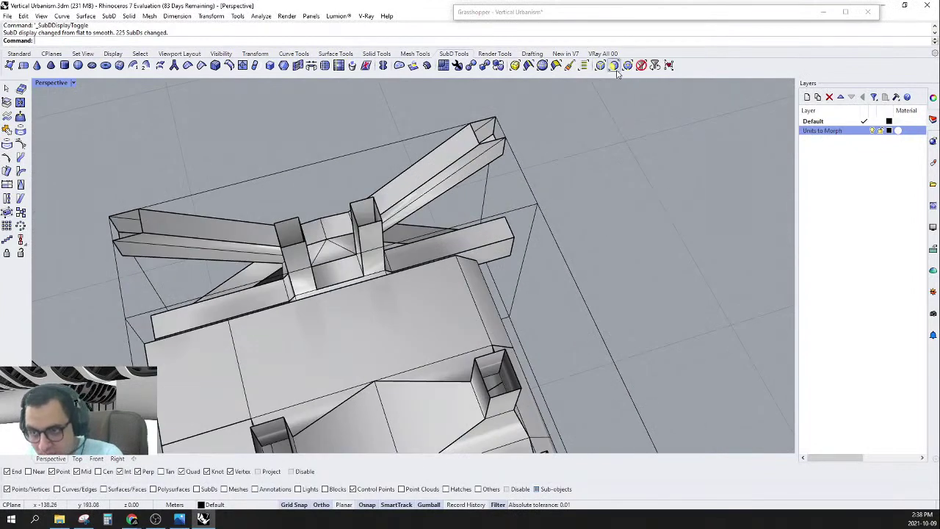
{"action": "left_click", "coordinate": [642, 66]}
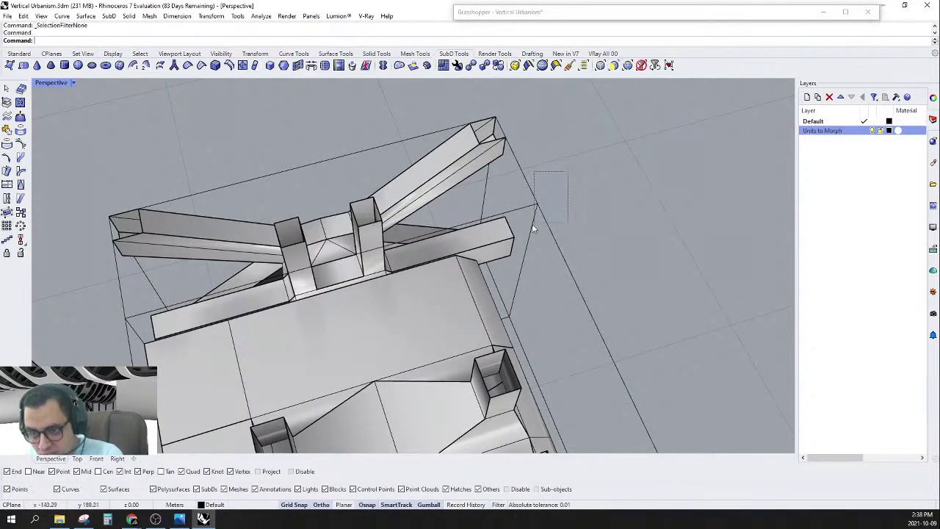
{"action": "left_click_drag", "start_coordinate": [533, 228], "coordinate": [533, 228]}
{"action": "scroll", "coordinate": [545, 186], "scroll_direction": "down", "scroll_amount": 5}
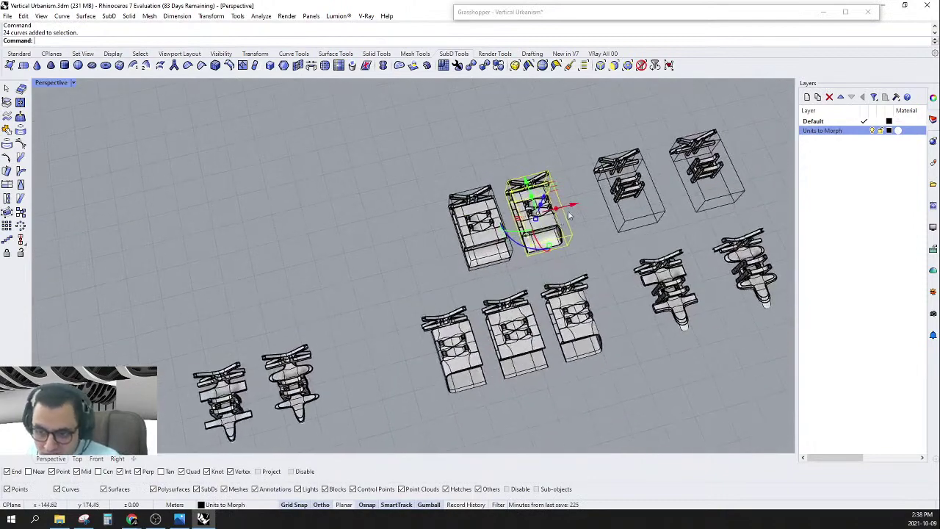
{"action": "left_click_drag", "start_coordinate": [574, 207], "coordinate": [308, 285]}
In the Top view, move the copied bounding box sideways until it lines up above the second open-armed unit.
{"action": "left_click", "coordinate": [78, 459]}
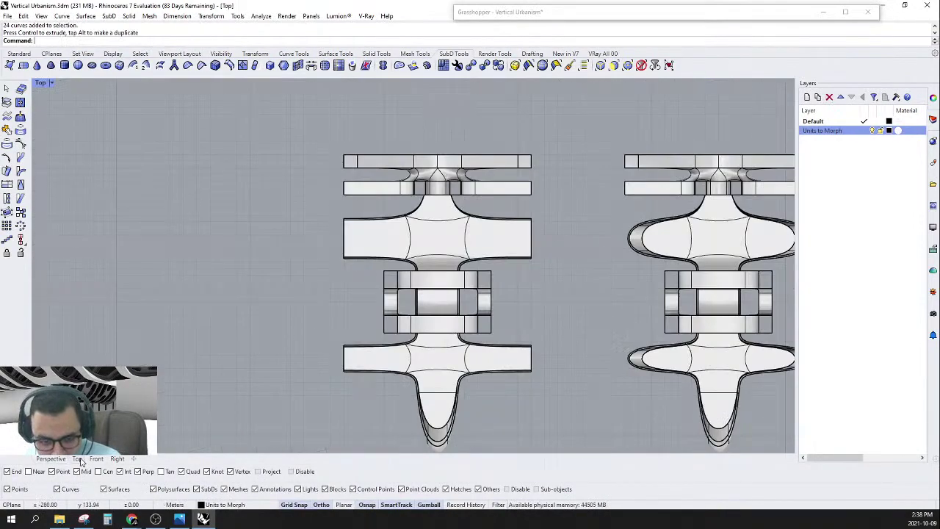
{"action": "scroll", "coordinate": [434, 257], "scroll_direction": "down", "scroll_amount": 2}
{"action": "scroll", "coordinate": [525, 179], "scroll_direction": "up", "scroll_amount": 2}
{"action": "scroll", "coordinate": [462, 280], "scroll_direction": "up", "scroll_amount": 2}
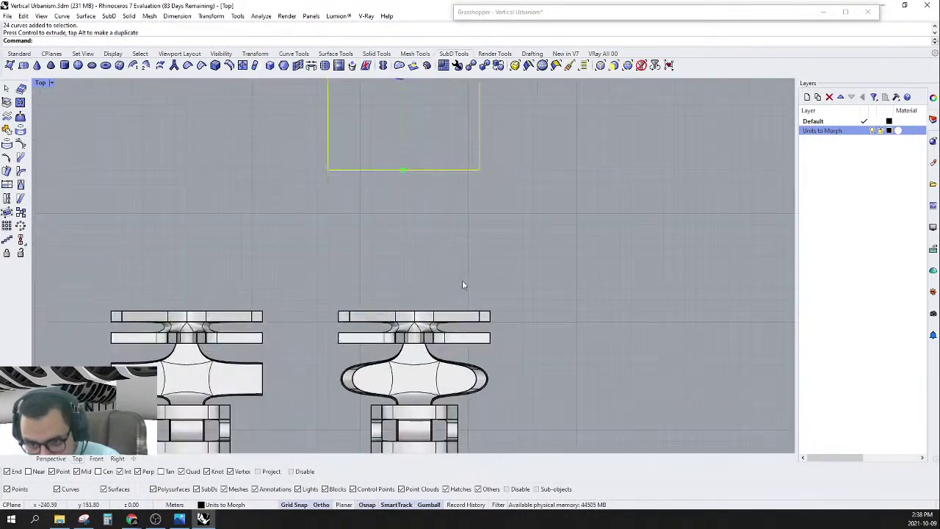
{"action": "scroll", "coordinate": [459, 309], "scroll_direction": "up", "scroll_amount": 2}
{"action": "scroll", "coordinate": [342, 378], "scroll_direction": "down", "scroll_amount": 8}
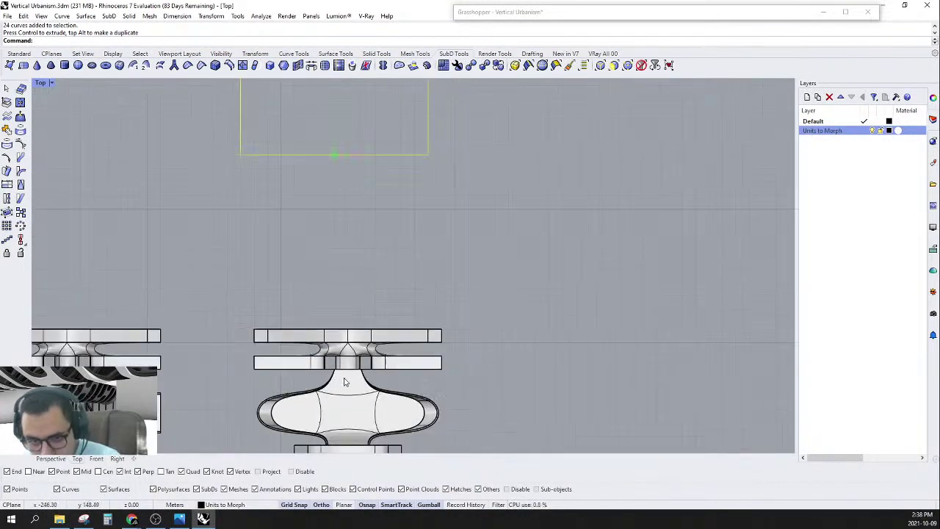
{"action": "right_click_drag", "start_coordinate": [387, 260], "coordinate": [404, 344]}
{"action": "scroll", "coordinate": [395, 158], "scroll_direction": "up", "scroll_amount": 4}
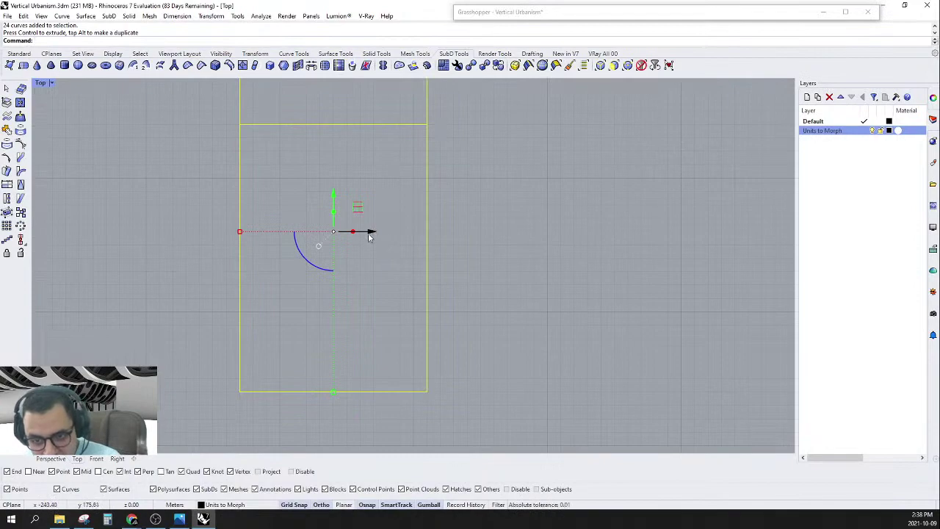
{"action": "left_click_drag", "start_coordinate": [372, 233], "coordinate": [385, 232]}
{"action": "scroll", "coordinate": [434, 215], "scroll_direction": "down", "scroll_amount": 3}
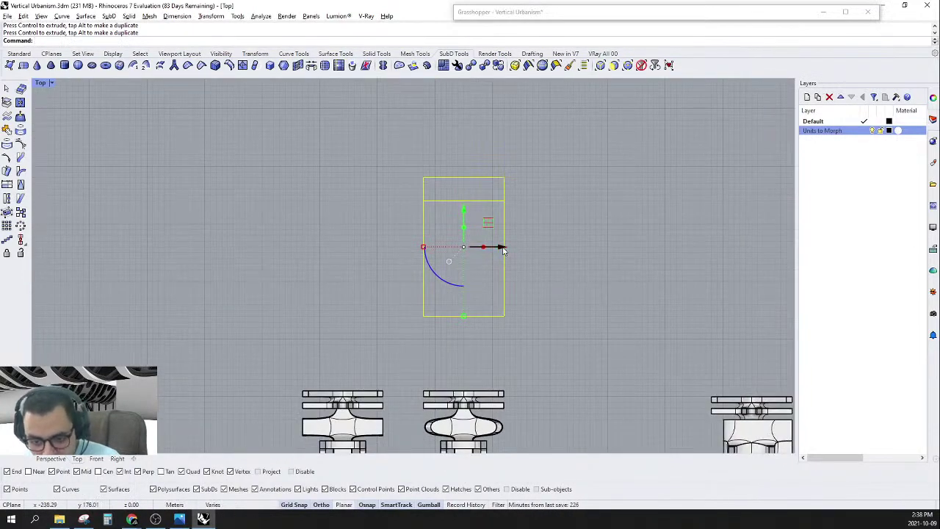
{"action": "key", "text": "alt"}
Select the whole first open-armed unit and shift it slightly closer to its neighbour.
{"action": "right_click_drag", "start_coordinate": [390, 395], "coordinate": [443, 273]}
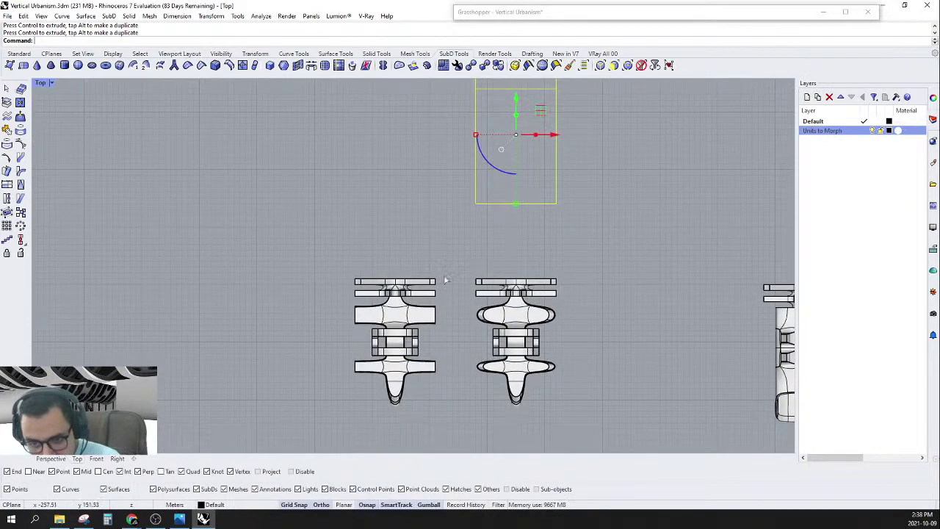
{"action": "left_click_drag", "start_coordinate": [443, 273], "coordinate": [279, 453]}
{"action": "left_click_drag", "start_coordinate": [433, 333], "coordinate": [440, 334]}
{"action": "left_click", "coordinate": [435, 241]}
{"action": "right_click_drag", "start_coordinate": [468, 233], "coordinate": [453, 308]}
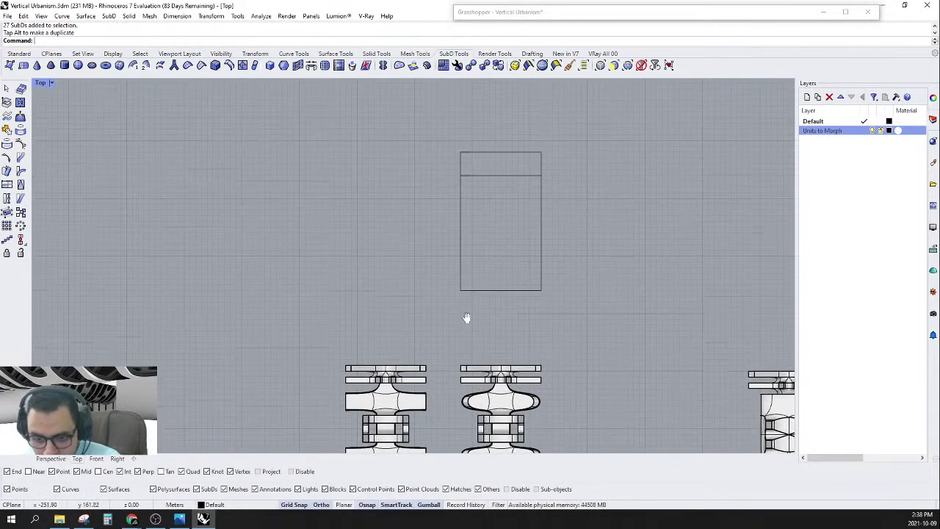
Copy the empty bounding box sideways so that it sits directly above the first open-armed unit.
{"action": "left_click", "coordinate": [541, 235]}
{"action": "key", "text": "alt"}
{"action": "left_click_drag", "start_coordinate": [542, 234], "coordinate": [430, 248]}
{"action": "left_click", "coordinate": [457, 210]}
{"action": "scroll", "coordinate": [457, 210], "scroll_direction": "down", "scroll_amount": 4}
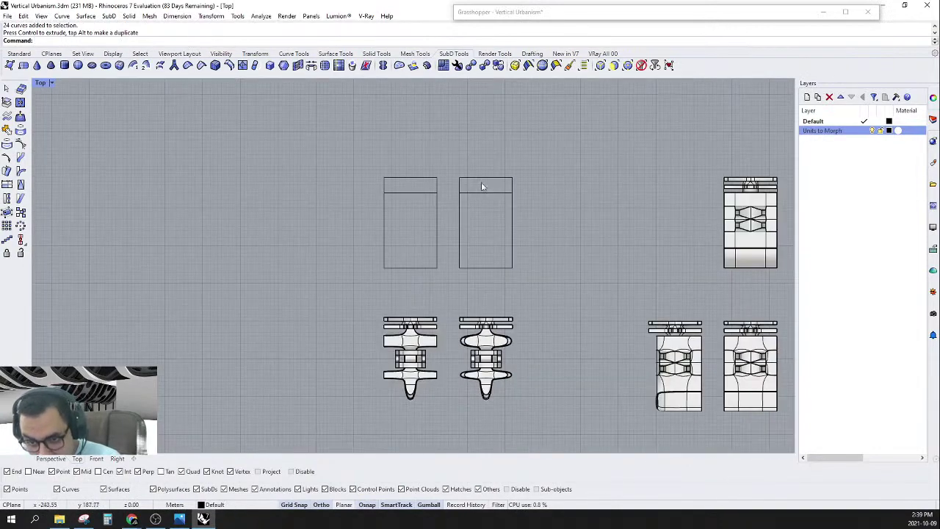
Examine the central ring of the second open-armed unit and select its SubD to check how it is built.
{"action": "mouse_move", "coordinate": [492, 246]}
{"action": "right_mouse_down"}
{"action": "mouse_move", "coordinate": [416, 258]}
{"action": "mouse_move", "coordinate": [486, 228]}
{"action": "right_mouse_up"}
{"action": "scroll", "coordinate": [429, 345], "scroll_direction": "up", "scroll_amount": 6}
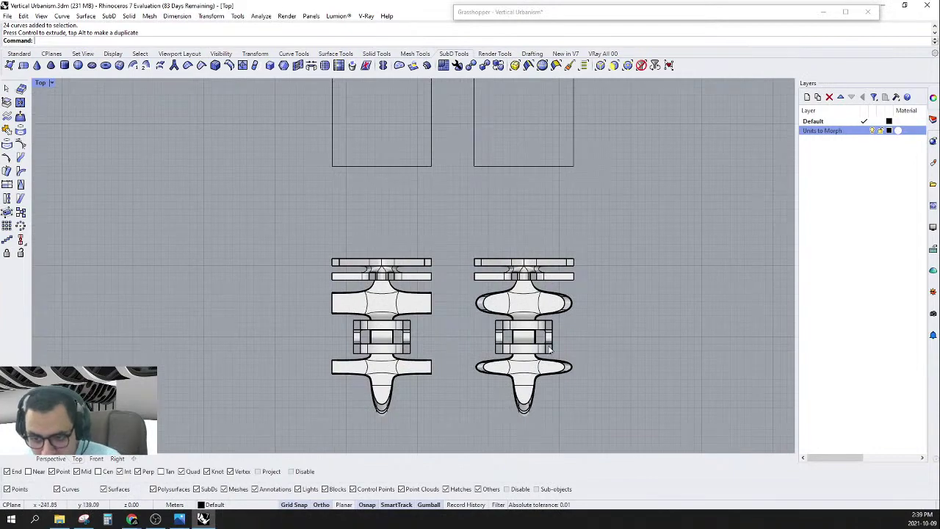
{"action": "scroll", "coordinate": [550, 350], "scroll_direction": "up", "scroll_amount": 4}
{"action": "scroll", "coordinate": [484, 282], "scroll_direction": "up", "scroll_amount": 5}
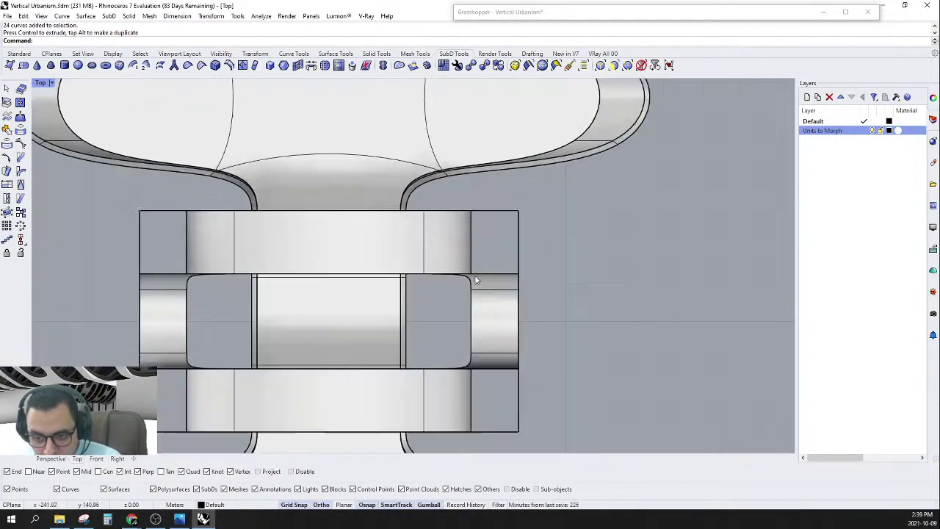
{"action": "left_click", "coordinate": [496, 321]}
{"action": "scroll", "coordinate": [496, 321], "scroll_direction": "down", "scroll_amount": 5}
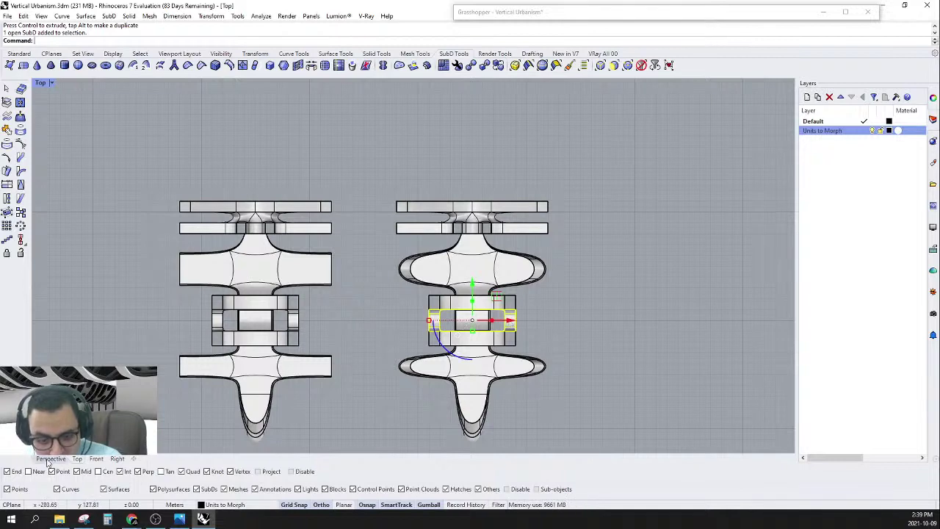
{"action": "left_click", "coordinate": [150, 284]}
{"action": "scroll", "coordinate": [511, 255], "scroll_direction": "down", "scroll_amount": 6}
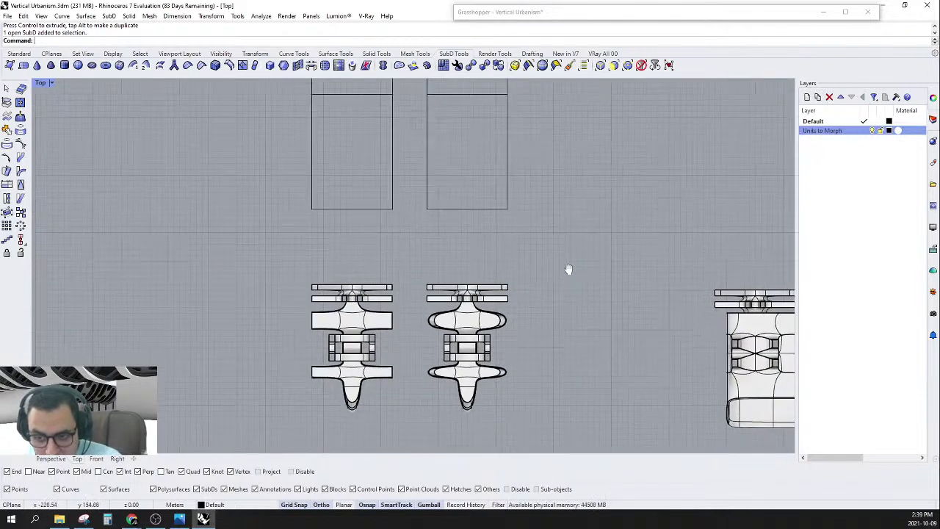
Extract the control polygons of both open-armed units as meshes and move them up into the two bounding boxes.
{"action": "left_click_drag", "start_coordinate": [511, 255], "coordinate": [340, 386]}
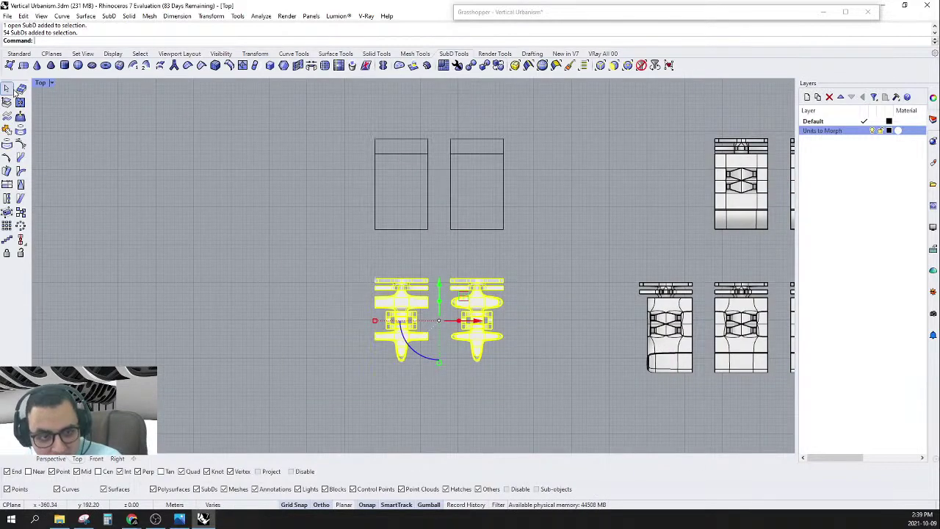
{"action": "left_click", "coordinate": [6, 102]}
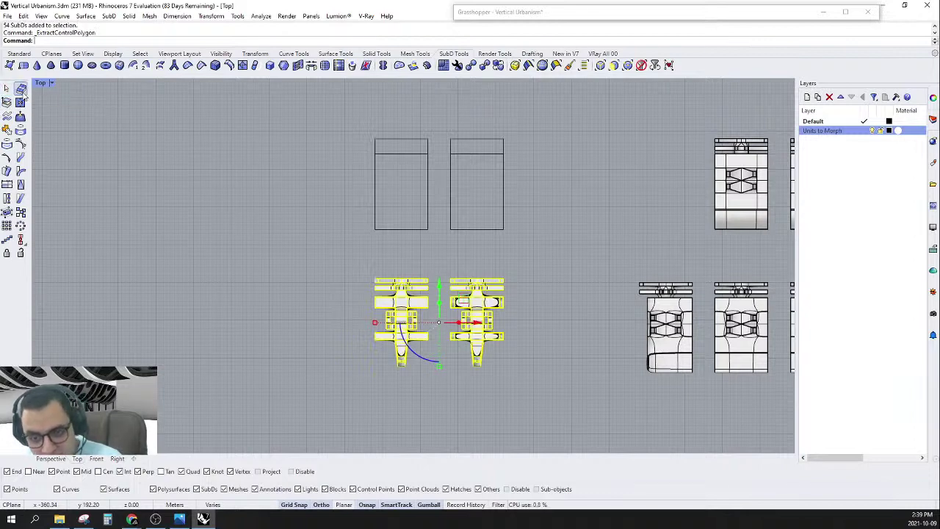
{"action": "key", "text": "alt"}
{"action": "left_click_drag", "start_coordinate": [426, 284], "coordinate": [425, 143]}
{"action": "key", "text": "Escape"}
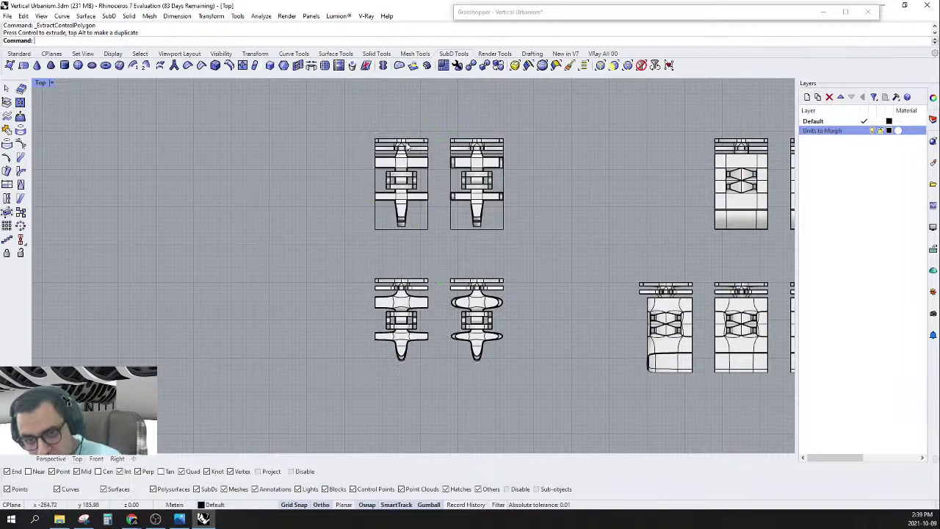
{"action": "scroll", "coordinate": [423, 133], "scroll_direction": "up", "scroll_amount": 8}
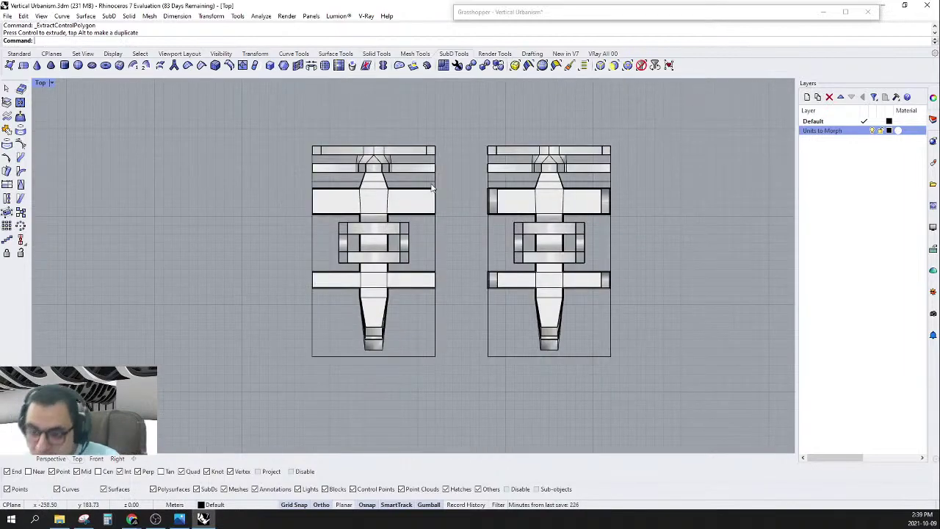
{"action": "scroll", "coordinate": [432, 187], "scroll_direction": "down", "scroll_amount": 5}
{"action": "scroll", "coordinate": [402, 304], "scroll_direction": "up", "scroll_amount": 4}
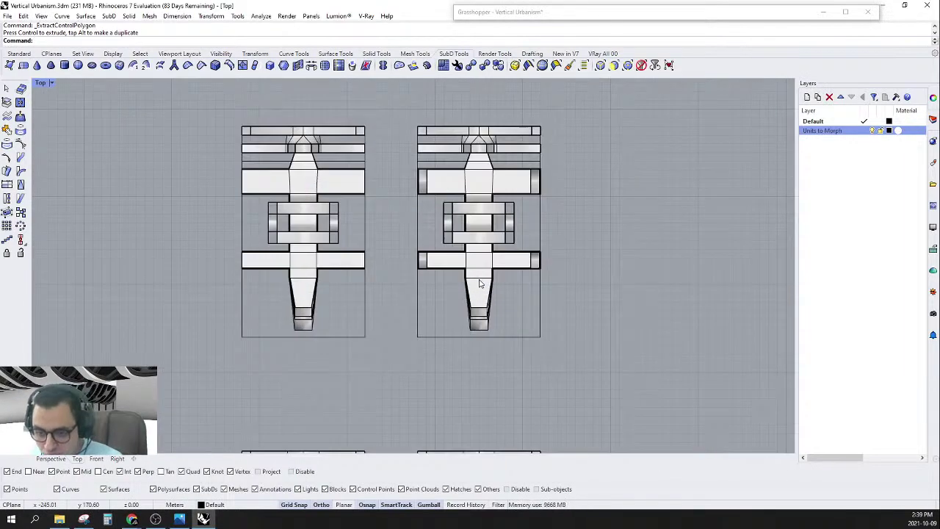
{"action": "scroll", "coordinate": [315, 321], "scroll_direction": "down", "scroll_amount": 1}
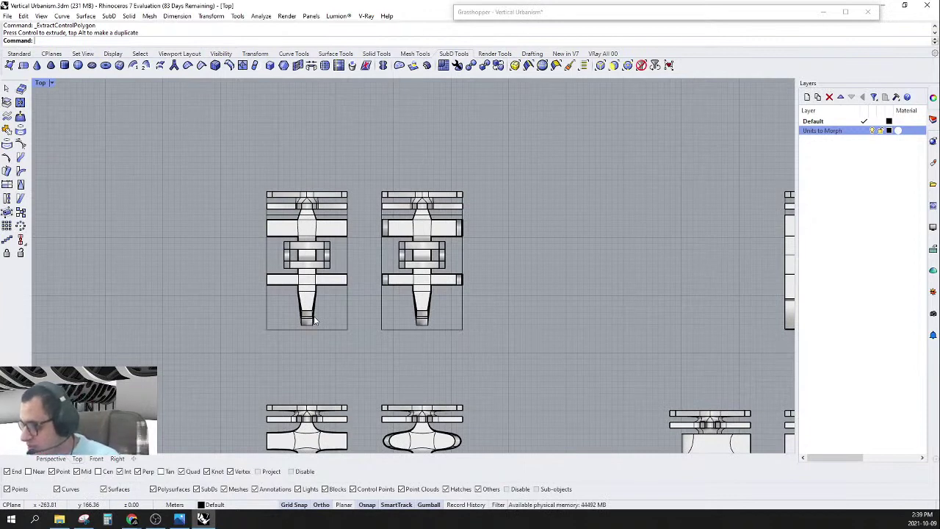
Switch back to Grasshopper and move the EAS logo group down to free space below Units to Morph.
{"action": "left_click", "coordinate": [646, 12]}
{"action": "scroll", "coordinate": [646, 289], "scroll_direction": "down", "scroll_amount": 3}
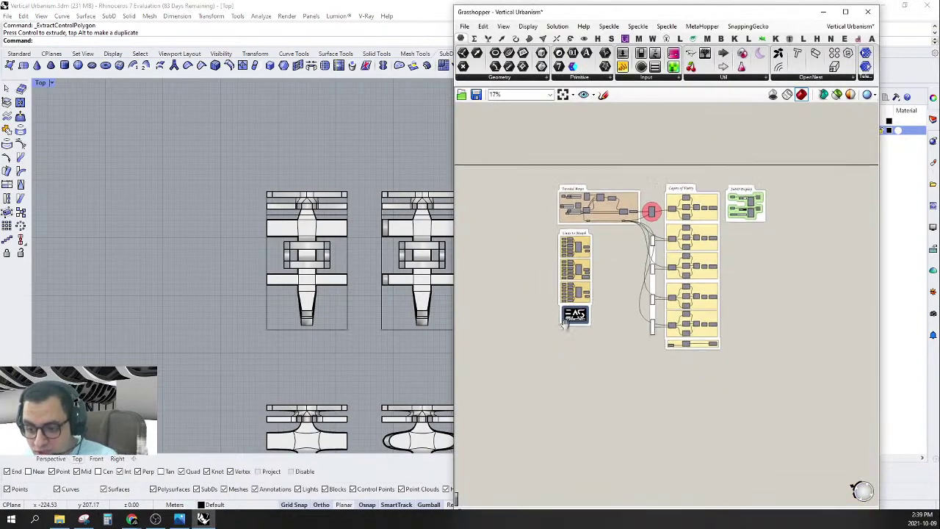
{"action": "scroll", "coordinate": [603, 291], "scroll_direction": "up", "scroll_amount": 3}
{"action": "left_click_drag", "start_coordinate": [622, 283], "coordinate": [621, 416]}
{"action": "scroll", "coordinate": [189, 266], "scroll_direction": "down", "scroll_amount": 6}
Duplicate the lowest subgroup of Units to Morph into the free space directly below it.
{"action": "right_click_drag", "start_coordinate": [188, 266], "coordinate": [229, 238]}
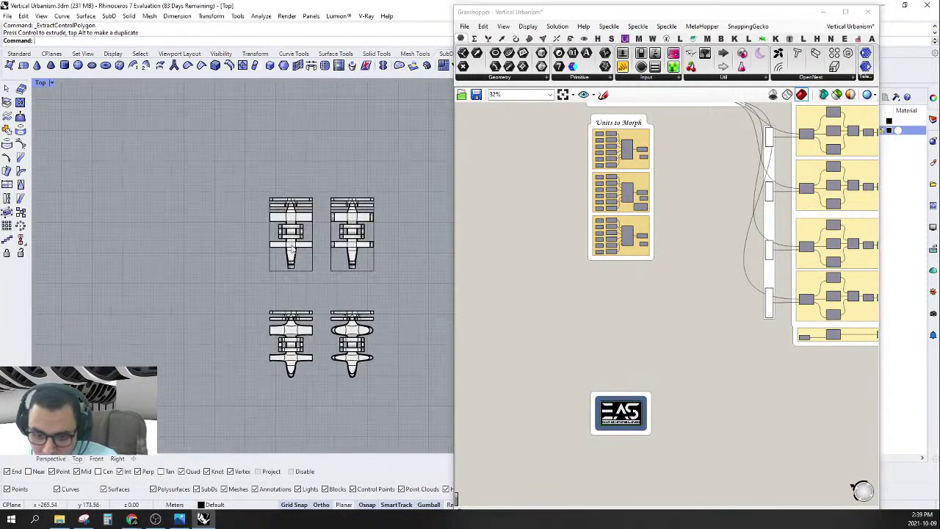
{"action": "scroll", "coordinate": [323, 363], "scroll_direction": "up", "scroll_amount": 6}
{"action": "scroll", "coordinate": [297, 344], "scroll_direction": "down", "scroll_amount": 6}
{"action": "scroll", "coordinate": [632, 320], "scroll_direction": "down", "scroll_amount": 2}
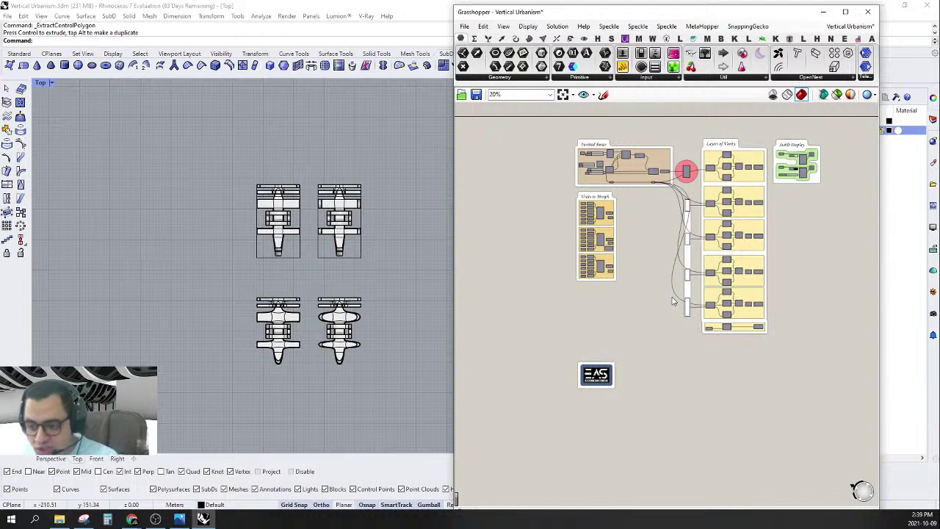
{"action": "scroll", "coordinate": [695, 242], "scroll_direction": "up", "scroll_amount": 5}
{"action": "left_click_drag", "start_coordinate": [546, 336], "coordinate": [746, 234]}
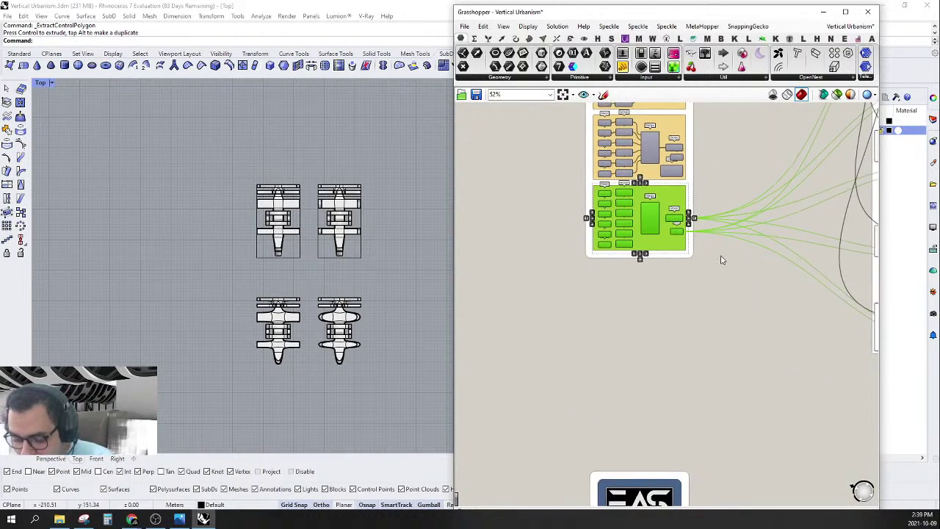
{"action": "left_click_drag", "start_coordinate": [649, 222], "coordinate": [649, 309], "text": "alt"}
{"action": "left_click", "coordinate": [480, 275]}
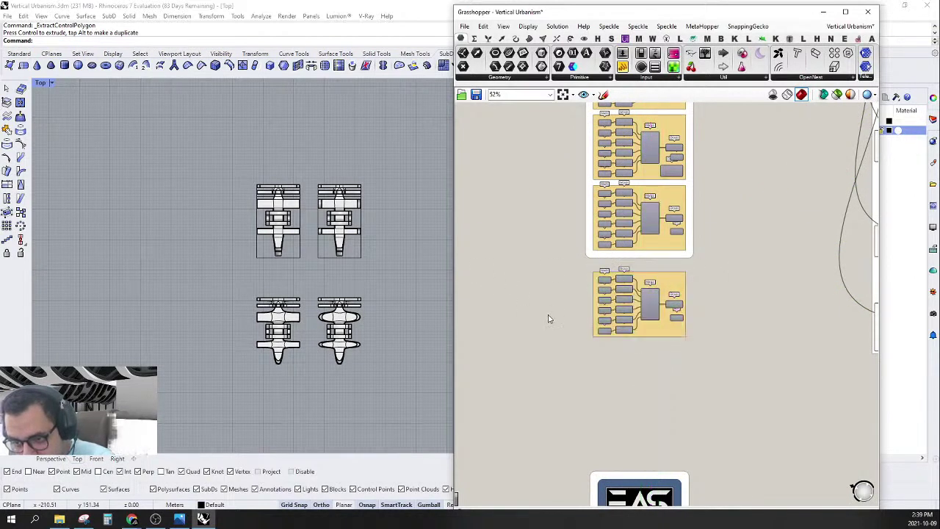
Turn on the preview of the six Mesh parameters in the duplicated subgroup.
{"action": "scroll", "coordinate": [548, 318], "scroll_direction": "up", "scroll_amount": 4}
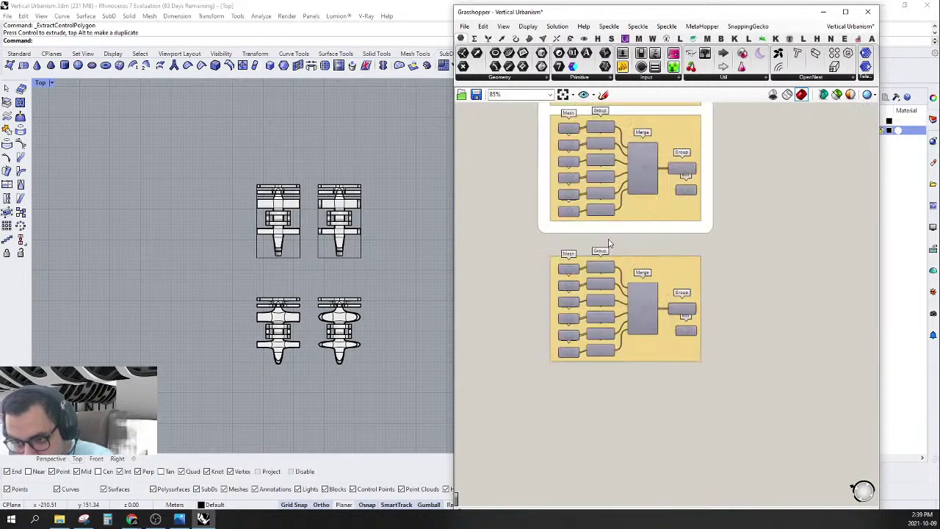
{"action": "scroll", "coordinate": [505, 329], "scroll_direction": "down", "scroll_amount": 1}
{"action": "left_click_drag", "start_coordinate": [510, 252], "coordinate": [574, 445]}
{"action": "right_click", "coordinate": [497, 307]}
{"action": "left_click", "coordinate": [511, 310]}
{"action": "left_click", "coordinate": [476, 265]}
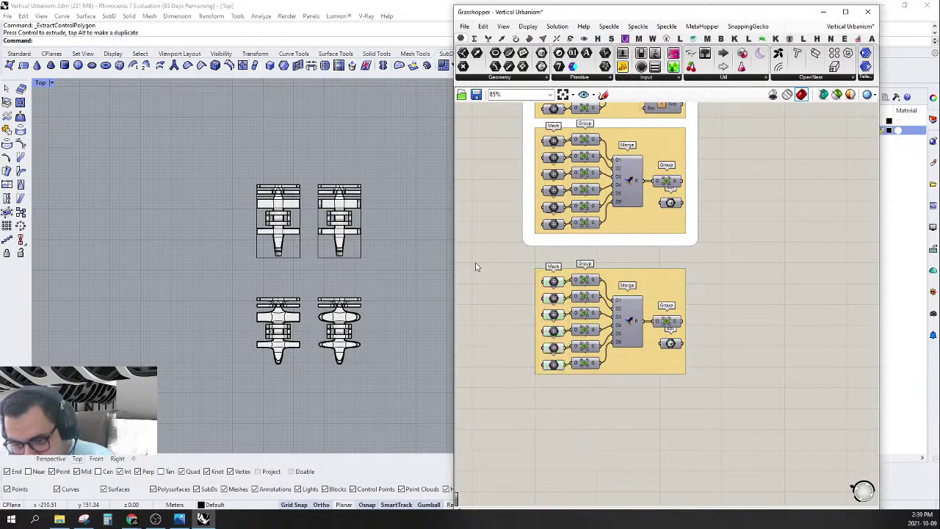
Add the duplicated subgroup to the Units to Morph group and move it up beneath the third subgroup.
{"action": "right_click_drag", "start_coordinate": [531, 274], "coordinate": [557, 309]}
{"action": "left_click_drag", "start_coordinate": [502, 440], "coordinate": [772, 312]}
{"action": "right_click", "coordinate": [698, 279]}
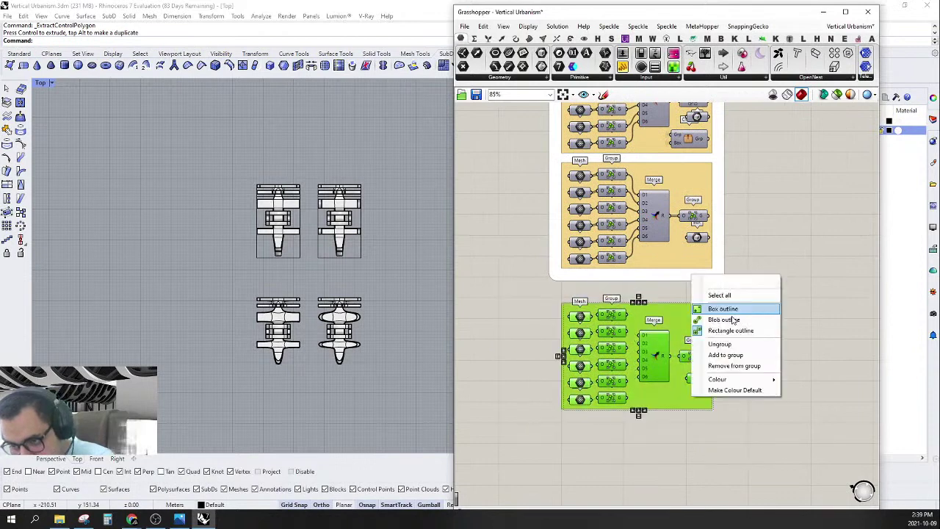
{"action": "left_click", "coordinate": [723, 357]}
{"action": "left_click_drag", "start_coordinate": [655, 358], "coordinate": [656, 334]}
{"action": "left_click", "coordinate": [504, 372]}
{"action": "right_click_drag", "start_coordinate": [544, 252], "coordinate": [553, 314]}
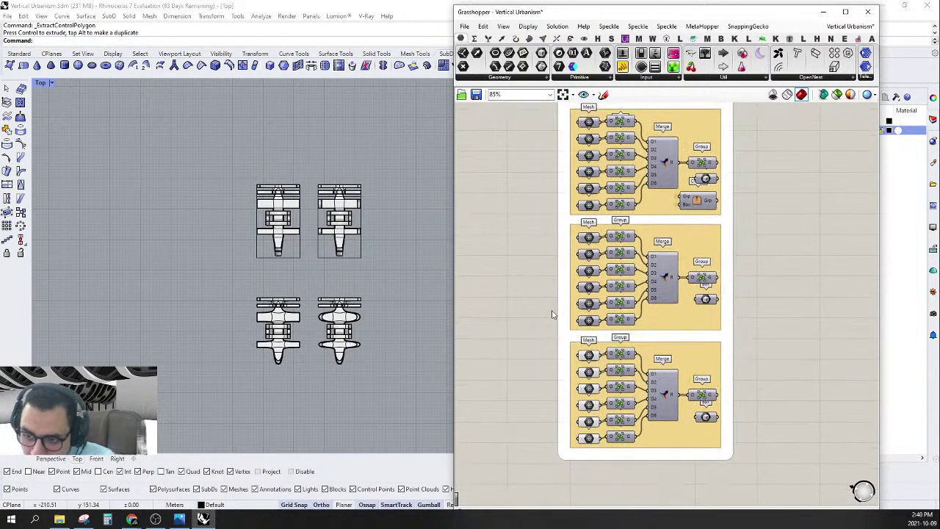
Select the first Mesh parameter of the lowest subgroup and narrow the Grasshopper window to uncover more of the Rhino viewport.
{"action": "scroll", "coordinate": [239, 235], "scroll_direction": "down", "scroll_amount": 2}
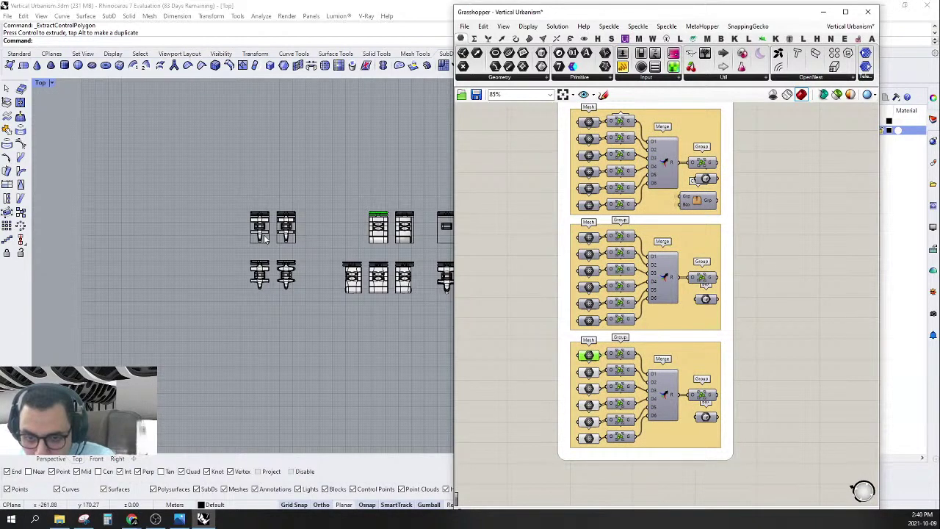
{"action": "scroll", "coordinate": [390, 224], "scroll_direction": "up", "scroll_amount": 6}
{"action": "scroll", "coordinate": [345, 215], "scroll_direction": "down", "scroll_amount": 5}
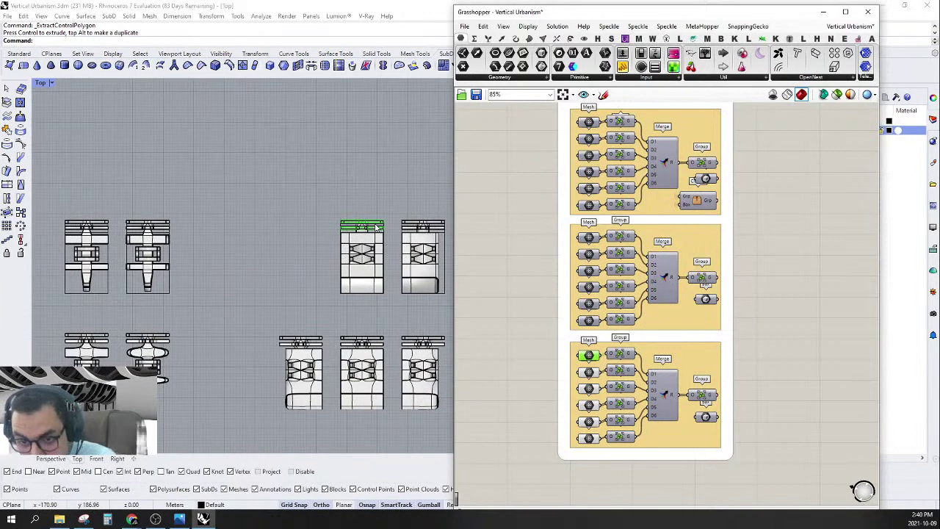
{"action": "scroll", "coordinate": [139, 239], "scroll_direction": "up", "scroll_amount": 6}
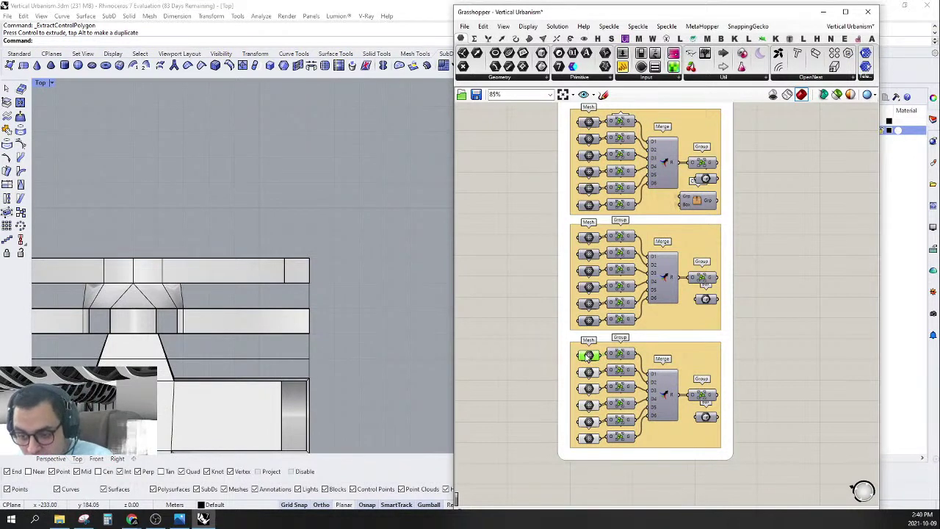
{"action": "scroll", "coordinate": [229, 203], "scroll_direction": "down", "scroll_amount": 8}
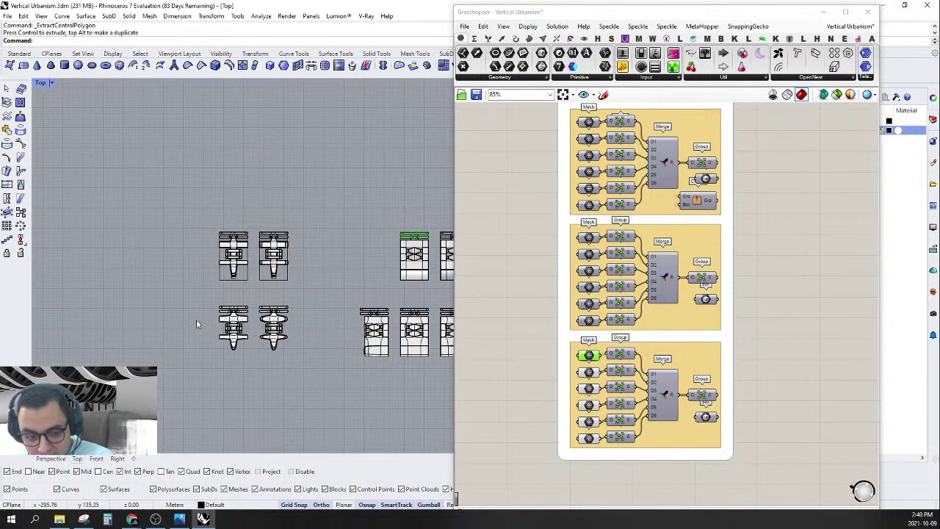
{"action": "left_click", "coordinate": [455, 181]}
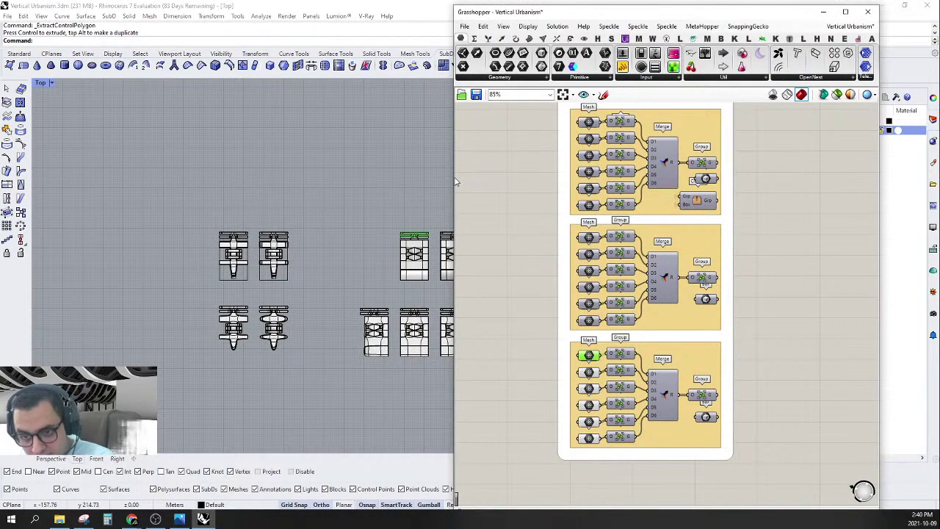
{"action": "left_click_drag", "start_coordinate": [452, 177], "coordinate": [500, 177]}
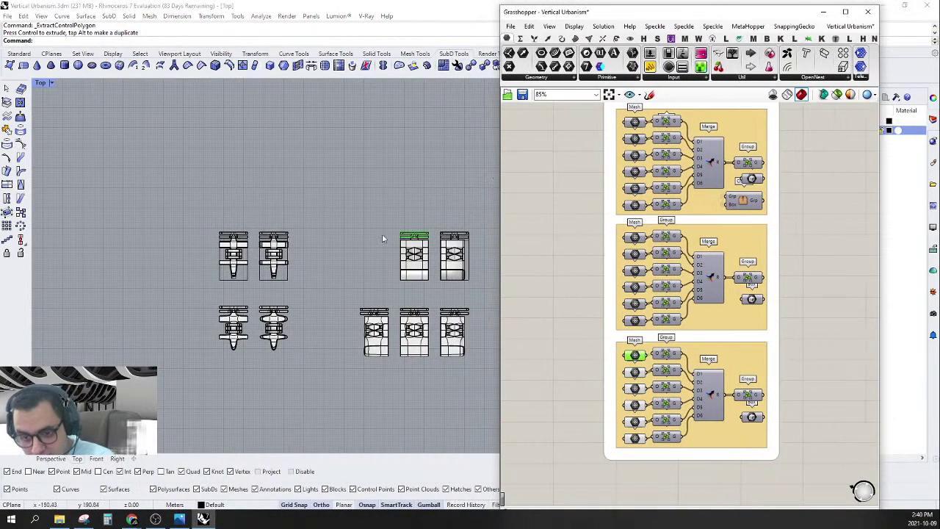
Examine in Perspective which parts of the old closed unit the first Mesh parameter references, and return to the Top view.
{"action": "left_click", "coordinate": [42, 457]}
{"action": "scroll", "coordinate": [364, 228], "scroll_direction": "up", "scroll_amount": 10}
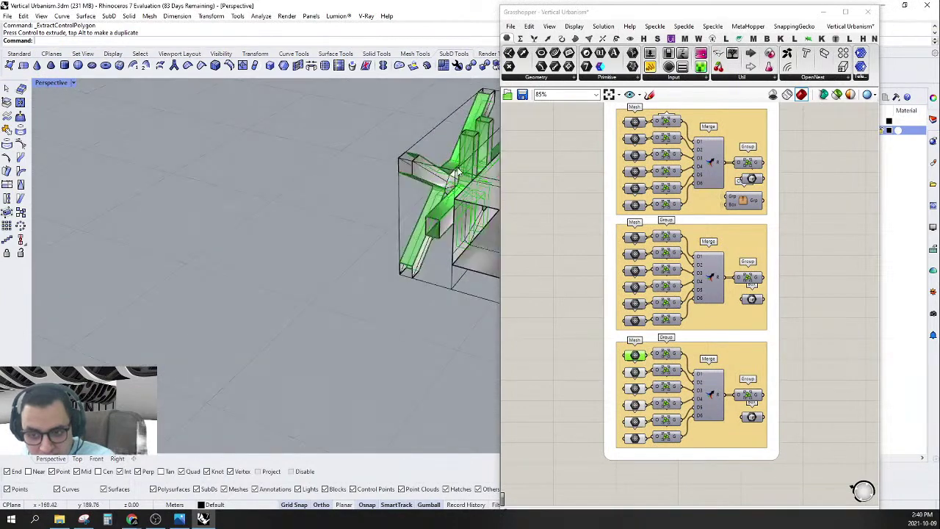
{"action": "scroll", "coordinate": [451, 168], "scroll_direction": "up", "scroll_amount": 3}
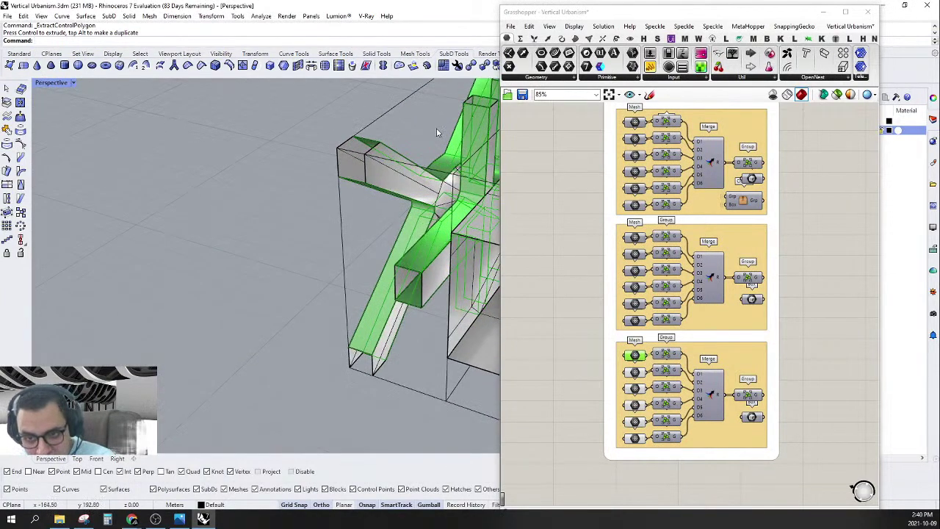
{"action": "scroll", "coordinate": [436, 132], "scroll_direction": "down", "scroll_amount": 10}
{"action": "scroll", "coordinate": [241, 253], "scroll_direction": "up", "scroll_amount": 5}
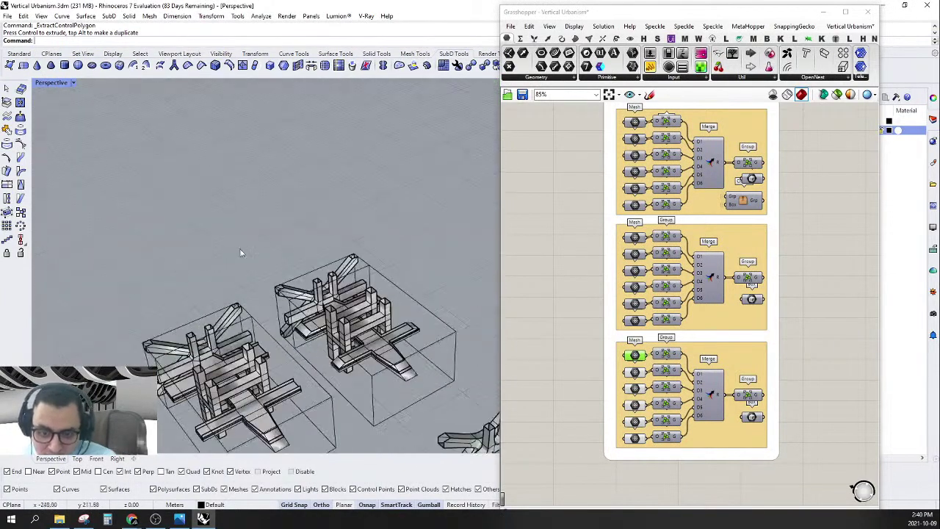
{"action": "right_click_drag", "start_coordinate": [307, 266], "coordinate": [253, 301]}
{"action": "scroll", "coordinate": [242, 297], "scroll_direction": "down", "scroll_amount": 3}
{"action": "left_click", "coordinate": [77, 458]}
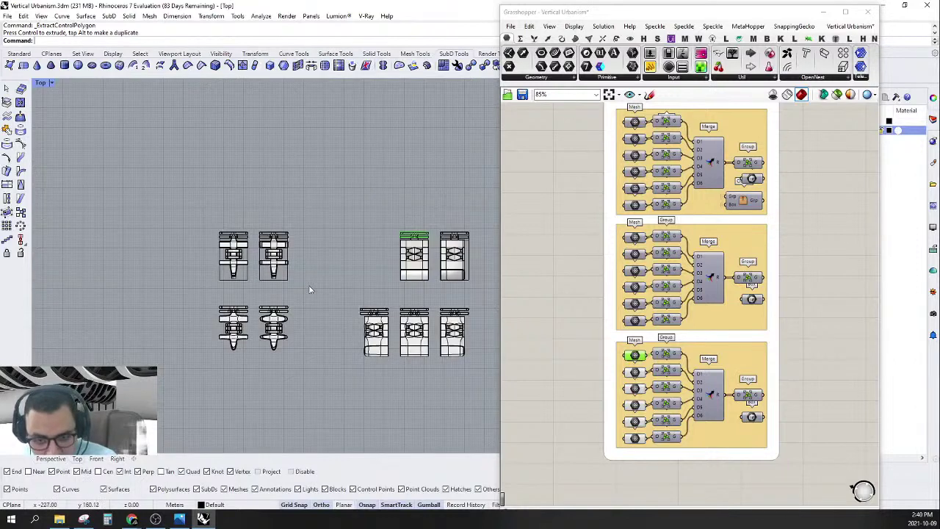
Select the meshes in the rearmost row of the right-hand boxed open-armed unit, excluding the box curves.
{"action": "scroll", "coordinate": [311, 289], "scroll_direction": "up", "scroll_amount": 8}
{"action": "scroll", "coordinate": [290, 249], "scroll_direction": "up", "scroll_amount": 3}
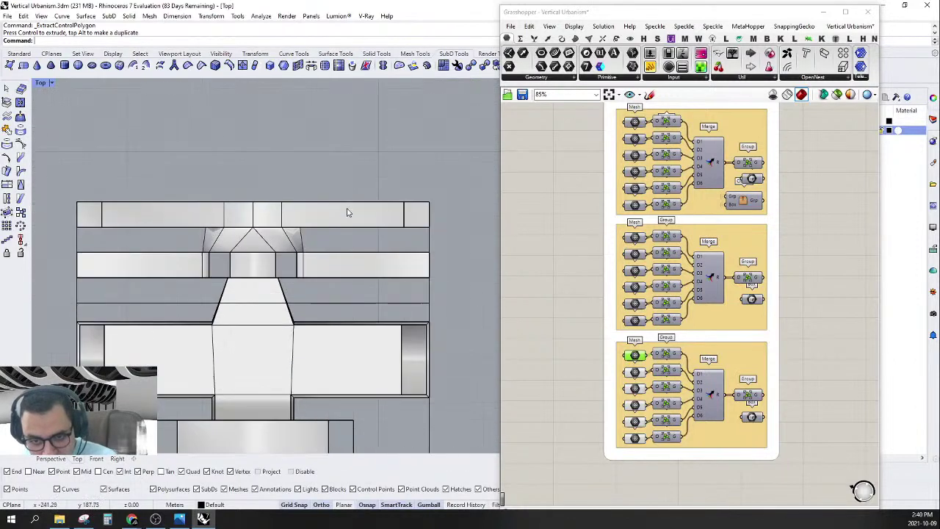
{"action": "left_click_drag", "start_coordinate": [446, 214], "coordinate": [46, 221]}
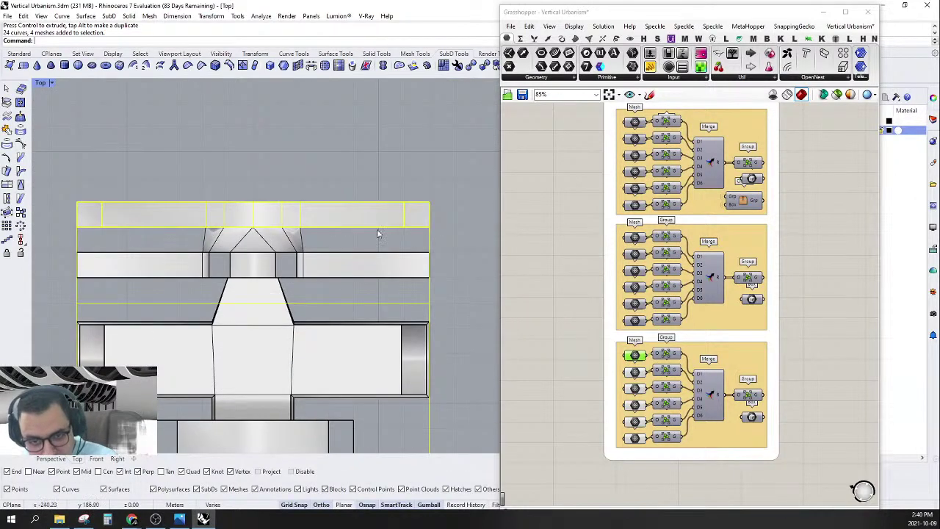
{"action": "left_click_drag", "start_coordinate": [455, 241], "coordinate": [386, 287], "text": "ctrl"}
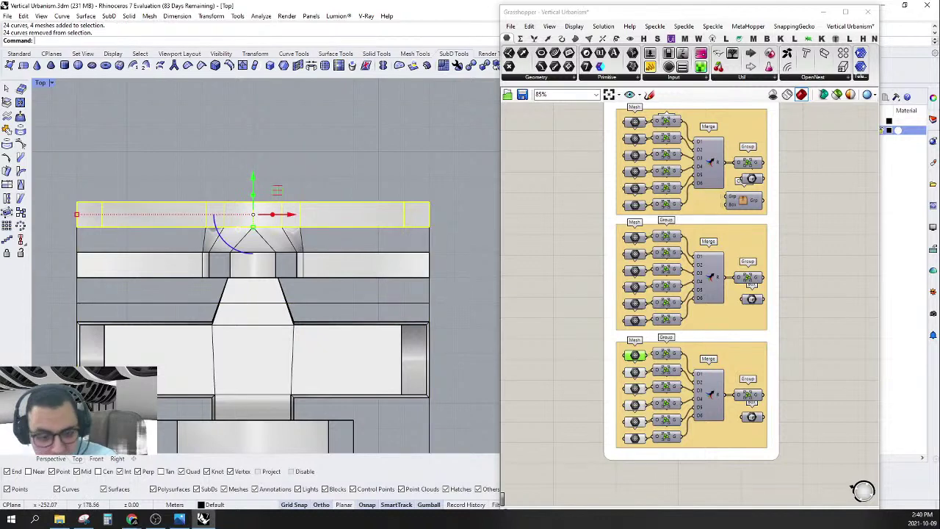
Check the selected meshes in Perspective and add the meshes of the second row from the Top view.
{"action": "left_click", "coordinate": [50, 460]}
{"action": "right_click_drag", "start_coordinate": [285, 314], "coordinate": [378, 304]}
{"action": "scroll", "coordinate": [378, 304], "scroll_direction": "up", "scroll_amount": 8}
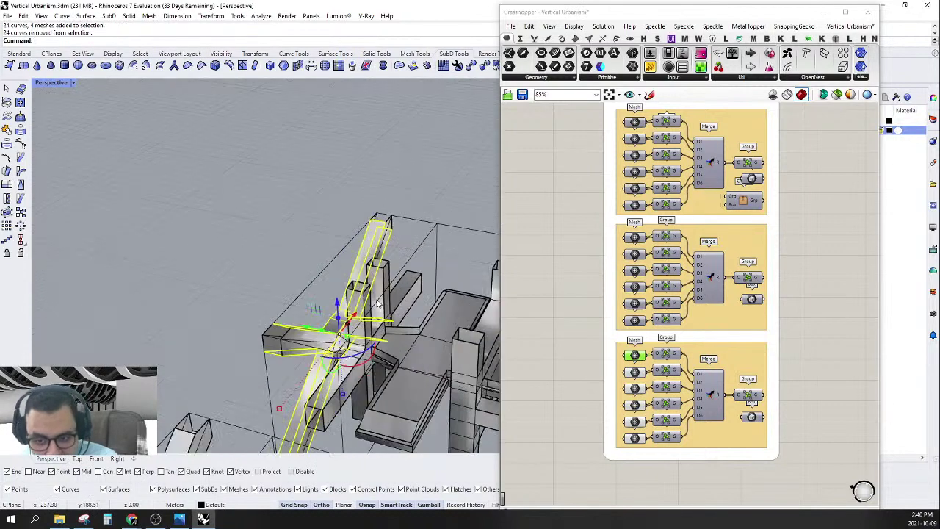
{"action": "left_click", "coordinate": [76, 460]}
{"action": "scroll", "coordinate": [292, 213], "scroll_direction": "down", "scroll_amount": 6}
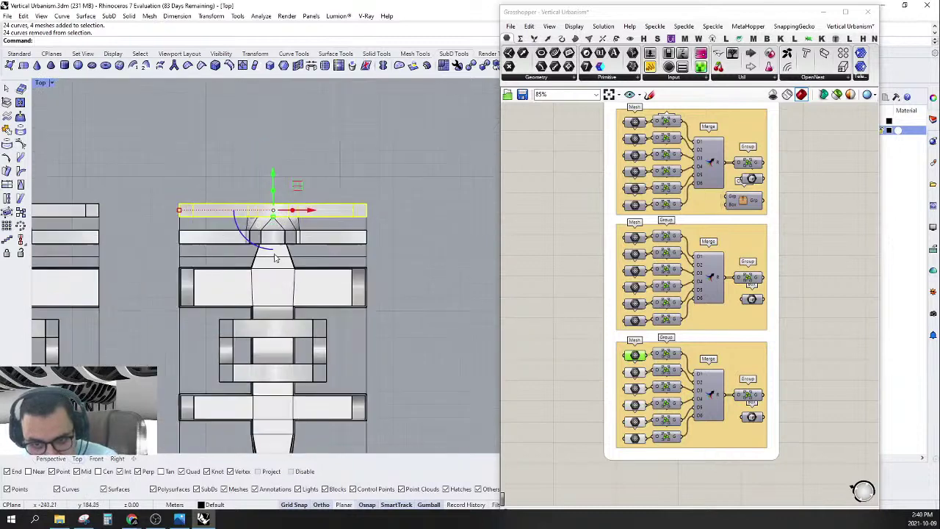
{"action": "scroll", "coordinate": [274, 256], "scroll_direction": "up", "scroll_amount": 2}
{"action": "scroll", "coordinate": [325, 231], "scroll_direction": "up", "scroll_amount": 2}
{"action": "left_click_drag", "start_coordinate": [411, 235], "coordinate": [77, 244]}
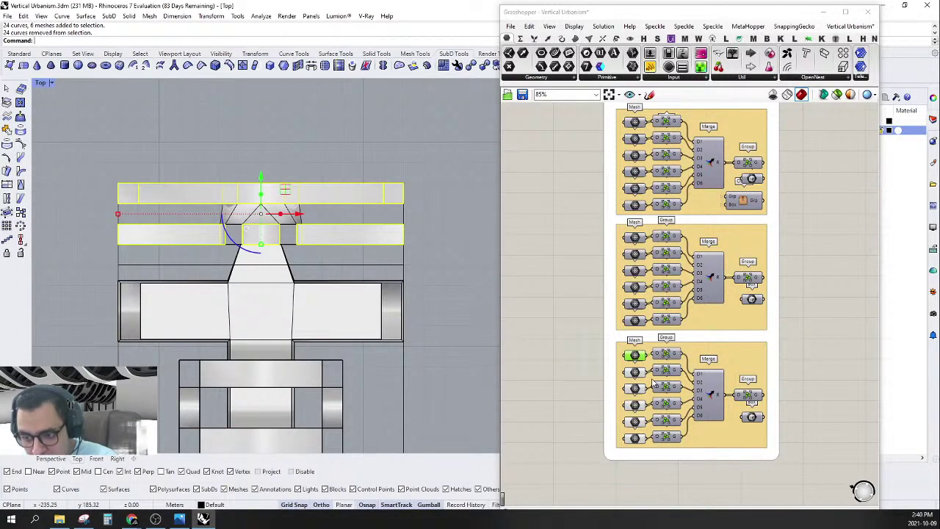
Reference the selected open-armed unit meshes as multiple meshes in the lowest subgroup's first Mesh parameter.
{"action": "scroll", "coordinate": [652, 382], "scroll_direction": "up", "scroll_amount": 3}
{"action": "right_click", "coordinate": [633, 345]}
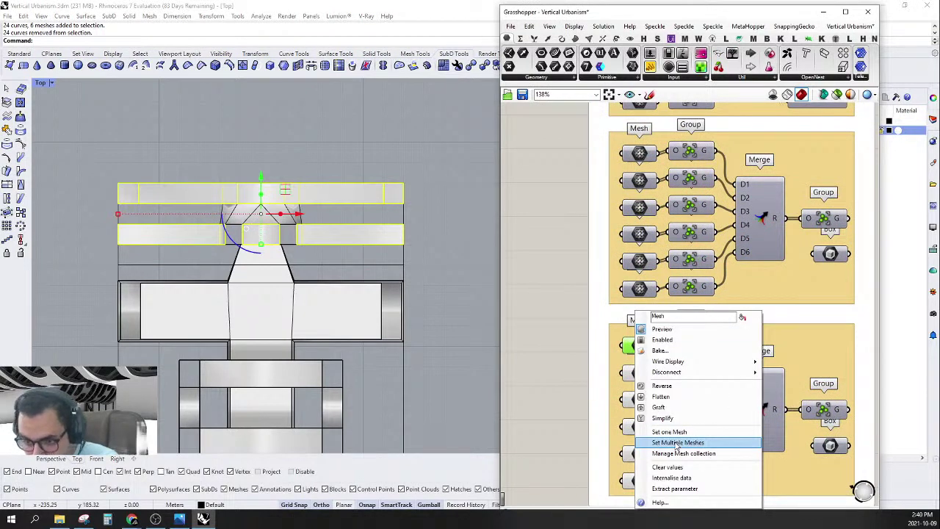
{"action": "left_click", "coordinate": [676, 443]}
{"action": "mouse_move", "coordinate": [640, 152]}
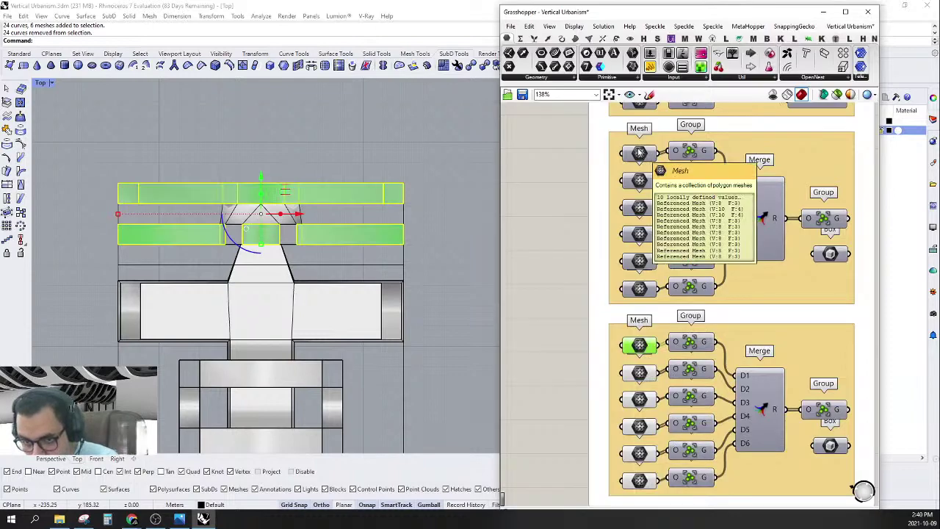
{"action": "scroll", "coordinate": [142, 242], "scroll_direction": "down", "scroll_amount": 6}
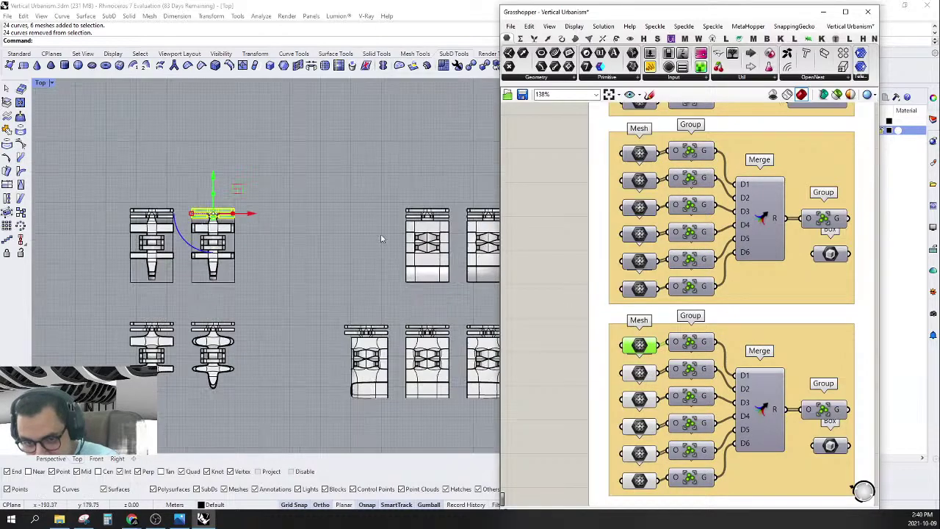
{"action": "left_click", "coordinate": [564, 358]}
{"action": "right_click_drag", "start_coordinate": [574, 387], "coordinate": [604, 325]}
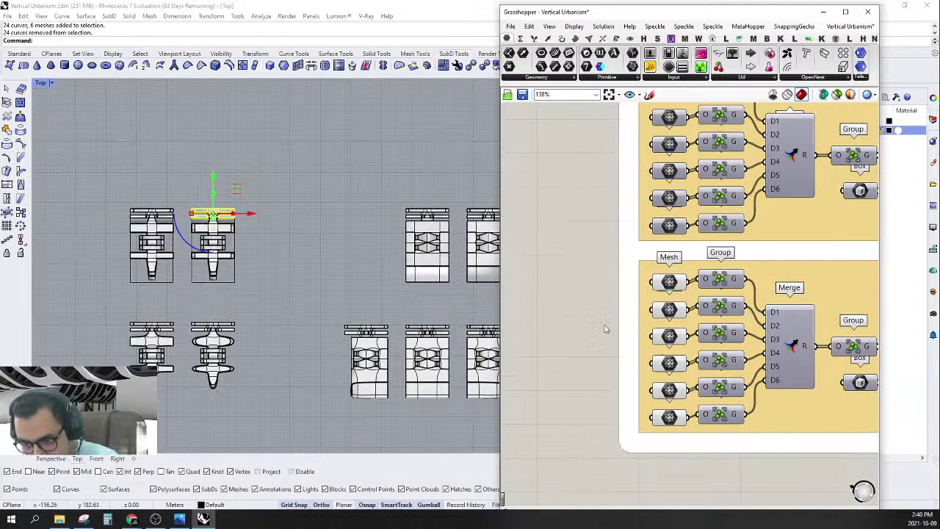
Select the second Mesh parameter of the lowest subgroup and examine which parts of the old unit it references.
{"action": "left_click", "coordinate": [664, 310]}
{"action": "scroll", "coordinate": [189, 196], "scroll_direction": "up", "scroll_amount": 5}
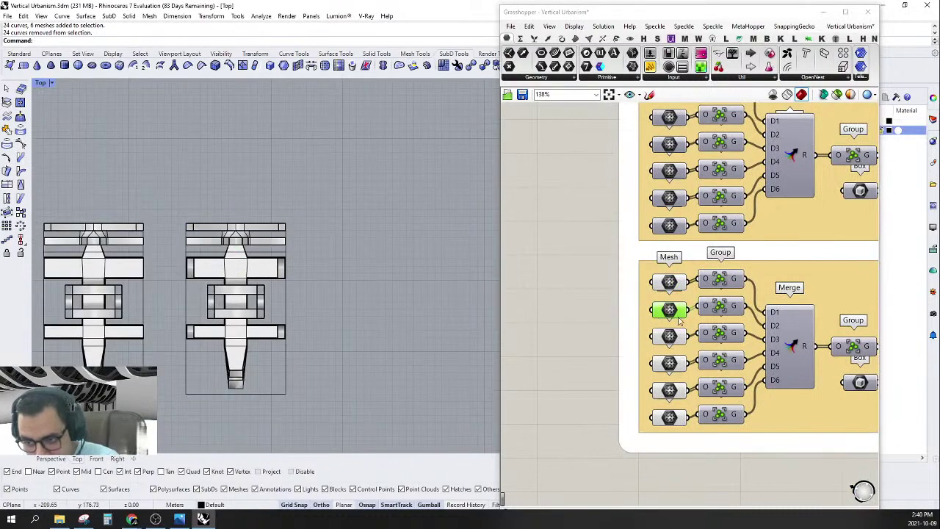
{"action": "scroll", "coordinate": [169, 274], "scroll_direction": "down", "scroll_amount": 4}
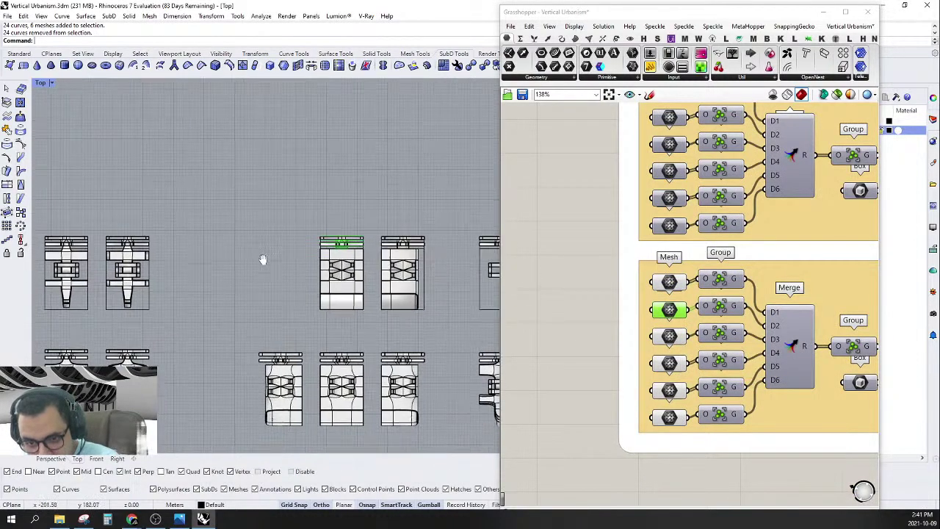
{"action": "scroll", "coordinate": [285, 219], "scroll_direction": "up", "scroll_amount": 7}
{"action": "scroll", "coordinate": [284, 219], "scroll_direction": "up", "scroll_amount": 4}
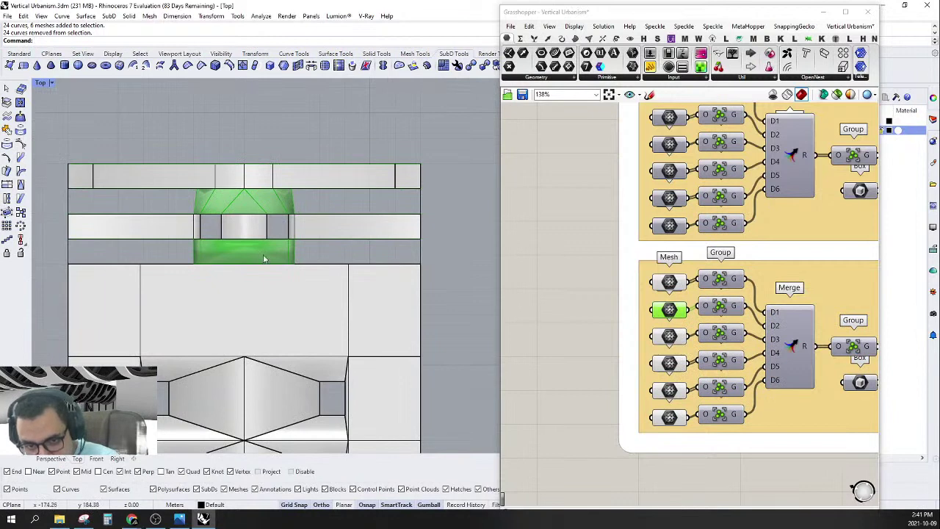
{"action": "scroll", "coordinate": [318, 273], "scroll_direction": "down", "scroll_amount": 4}
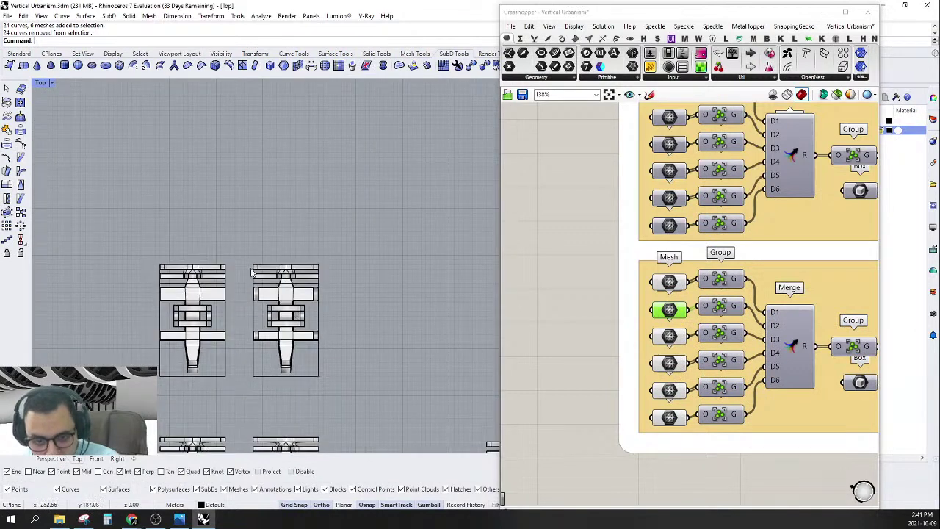
Select the three connector meshes between and behind the rear rows of the right-hand boxed open-armed unit.
{"action": "scroll", "coordinate": [374, 289], "scroll_direction": "up", "scroll_amount": 6}
{"action": "right_click_drag", "start_coordinate": [375, 288], "coordinate": [274, 238]}
{"action": "right_click_drag", "start_coordinate": [328, 278], "coordinate": [310, 230]}
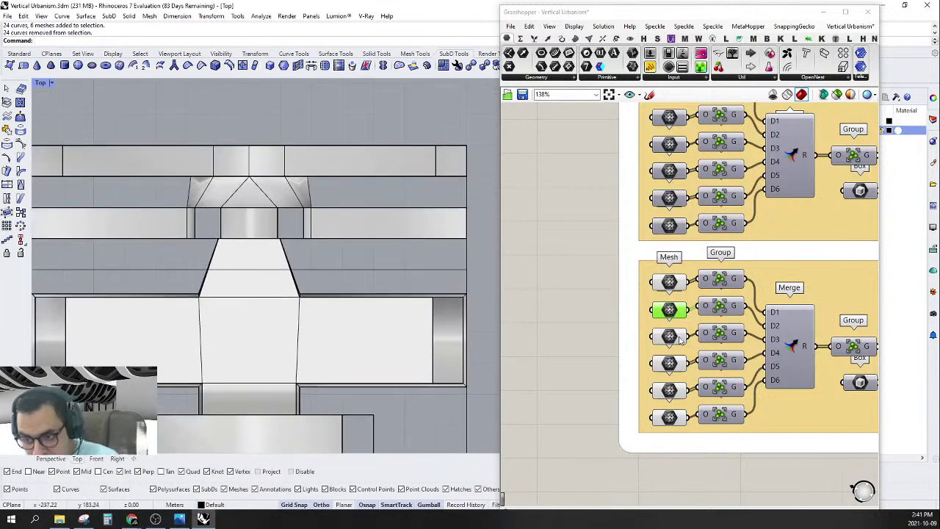
{"action": "mouse_move", "coordinate": [670, 312]}
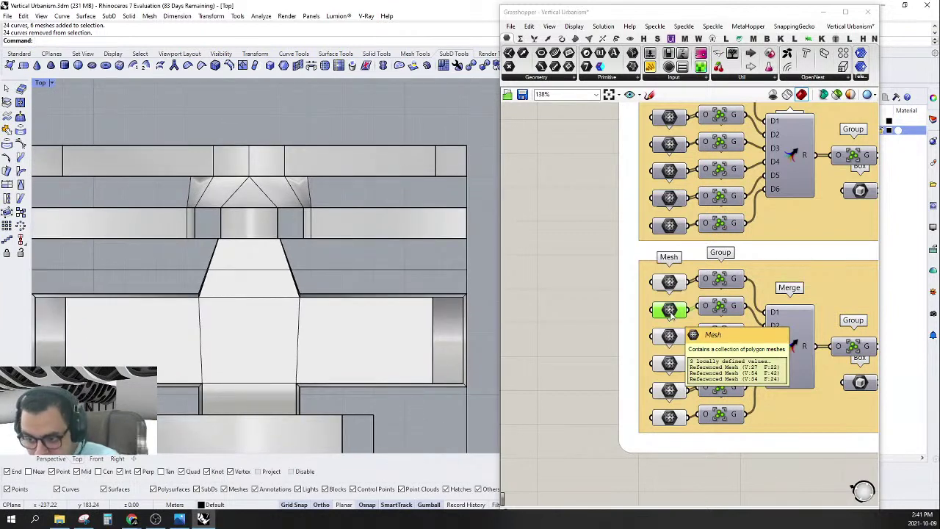
{"action": "left_click", "coordinate": [275, 207]}
{"action": "scroll", "coordinate": [265, 220], "scroll_direction": "down", "scroll_amount": 2}
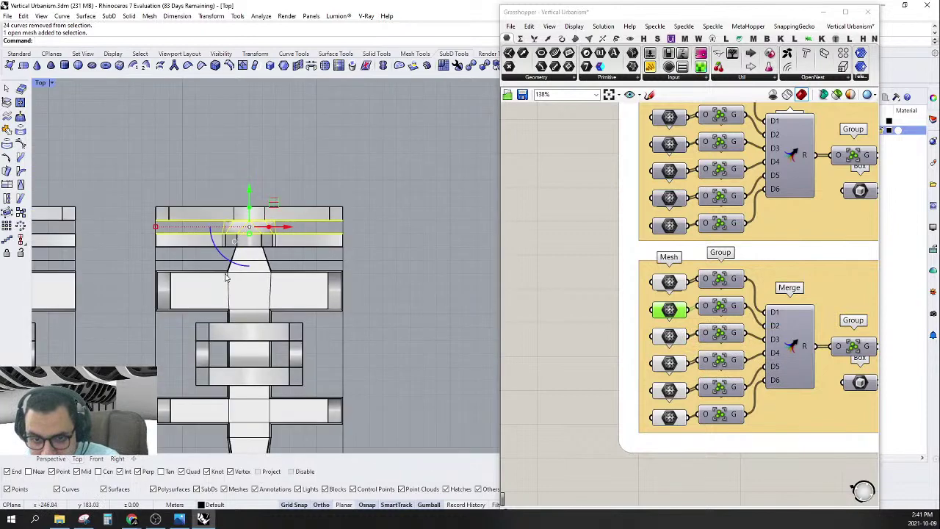
{"action": "scroll", "coordinate": [245, 271], "scroll_direction": "up", "scroll_amount": 4}
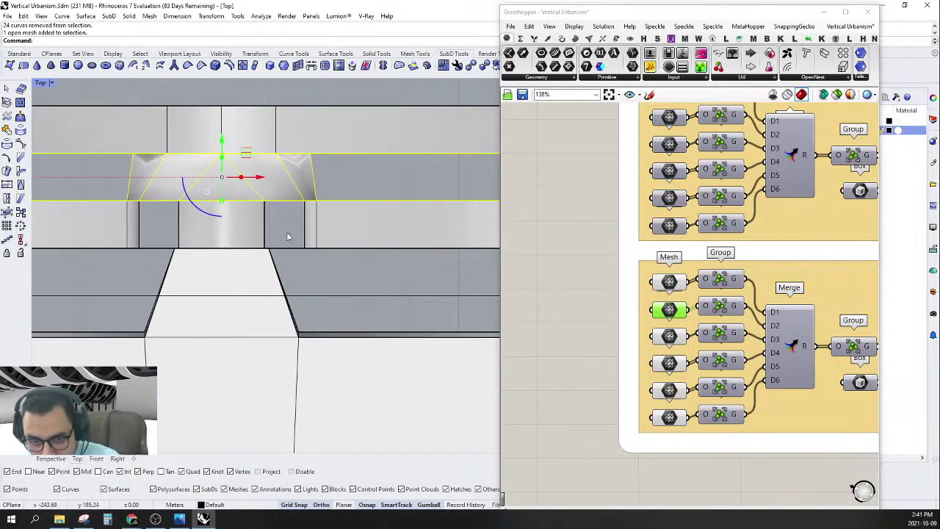
{"action": "scroll", "coordinate": [287, 236], "scroll_direction": "down", "scroll_amount": 3}
{"action": "left_click_drag", "start_coordinate": [65, 149], "coordinate": [481, 193]}
{"action": "left_click_drag", "start_coordinate": [81, 190], "coordinate": [455, 232]}
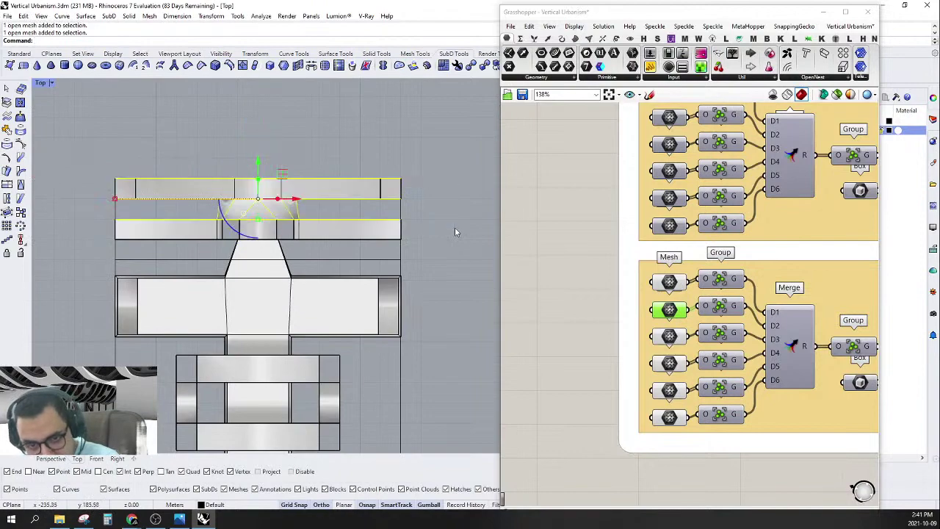
{"action": "left_click_drag", "start_coordinate": [81, 237], "coordinate": [455, 254], "text": "shift"}
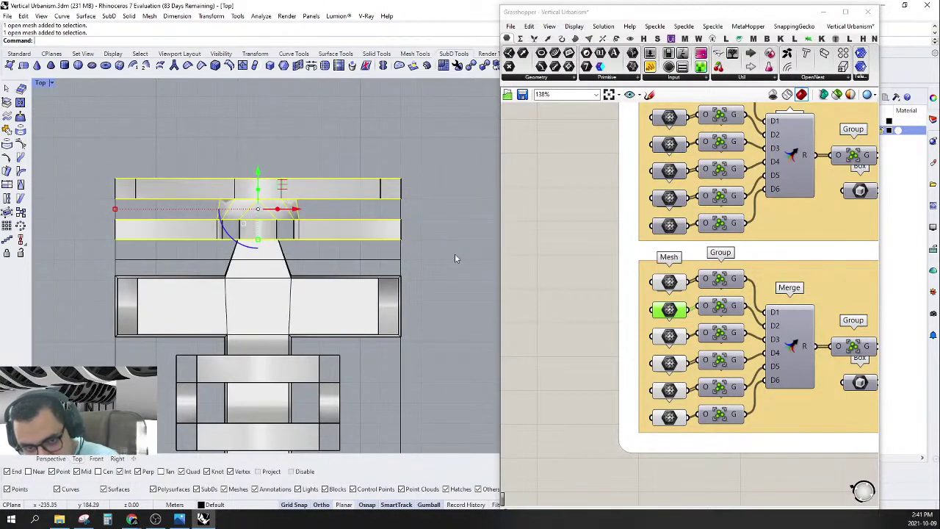
Compare the selected connector meshes in Perspective with the parts of the old unit referenced by the second Mesh parameter.
{"action": "left_click", "coordinate": [51, 459]}
{"action": "right_click_drag", "start_coordinate": [180, 326], "coordinate": [222, 351]}
{"action": "scroll", "coordinate": [208, 307], "scroll_direction": "down", "scroll_amount": 8}
{"action": "scroll", "coordinate": [448, 163], "scroll_direction": "up", "scroll_amount": 11}
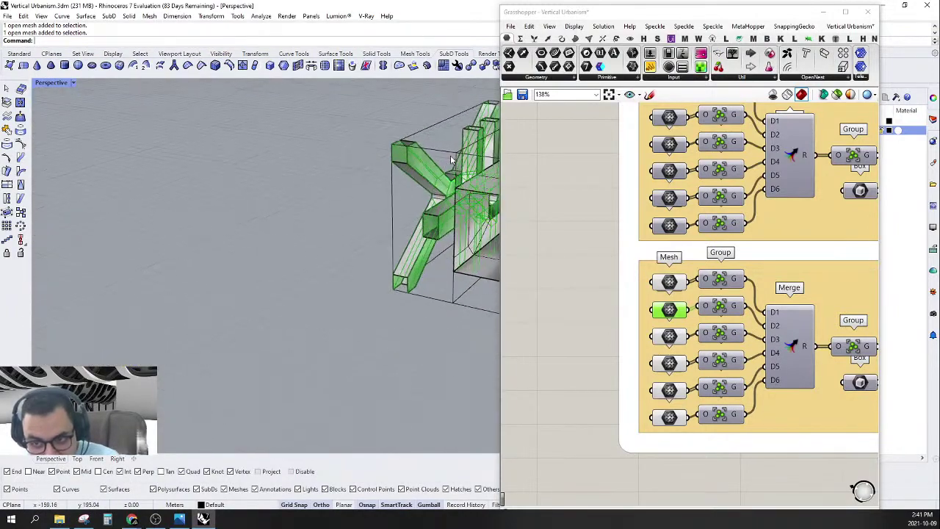
{"action": "scroll", "coordinate": [450, 155], "scroll_direction": "down", "scroll_amount": 3}
{"action": "scroll", "coordinate": [427, 177], "scroll_direction": "down", "scroll_amount": 5}
{"action": "scroll", "coordinate": [191, 339], "scroll_direction": "up", "scroll_amount": 8}
Reference the selected connector meshes as multiple meshes in the lowest subgroup's second Mesh parameter.
{"action": "right_click_drag", "start_coordinate": [191, 339], "coordinate": [170, 320]}
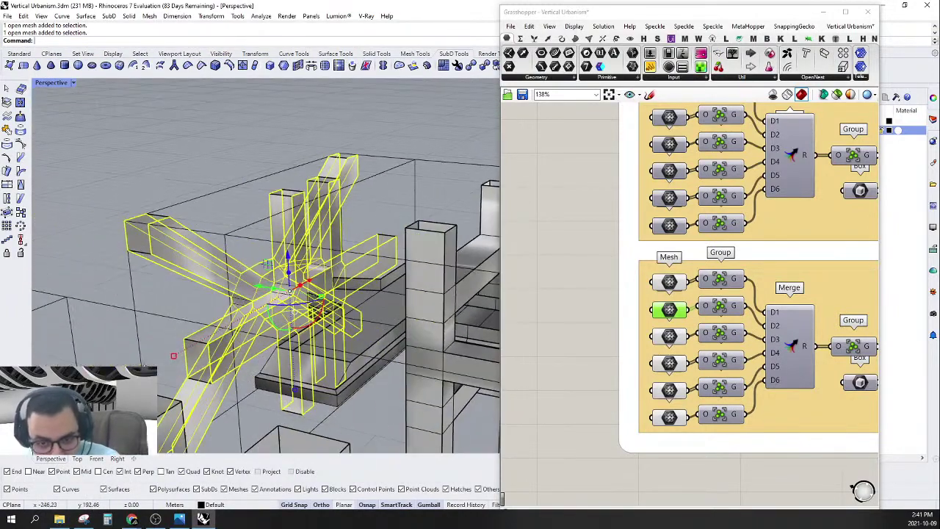
{"action": "right_click_drag", "start_coordinate": [313, 349], "coordinate": [259, 353]}
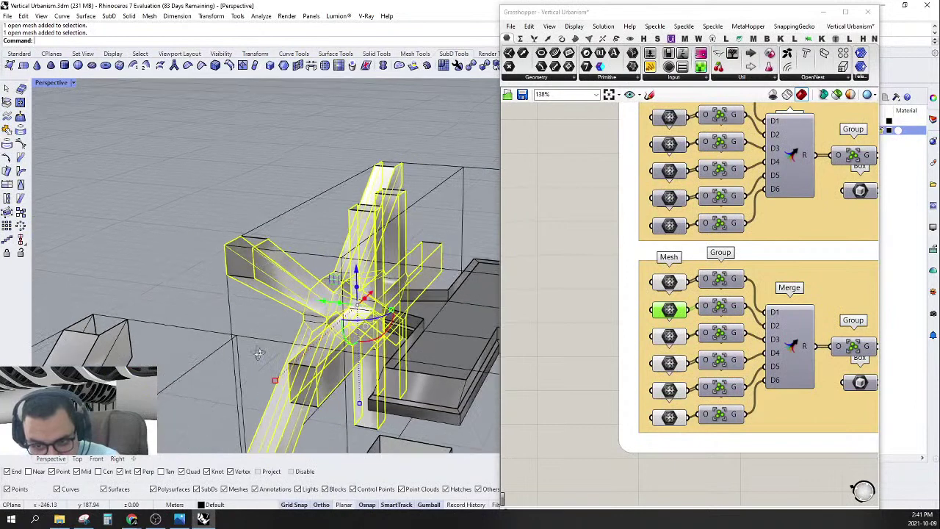
{"action": "right_click", "coordinate": [669, 310]}
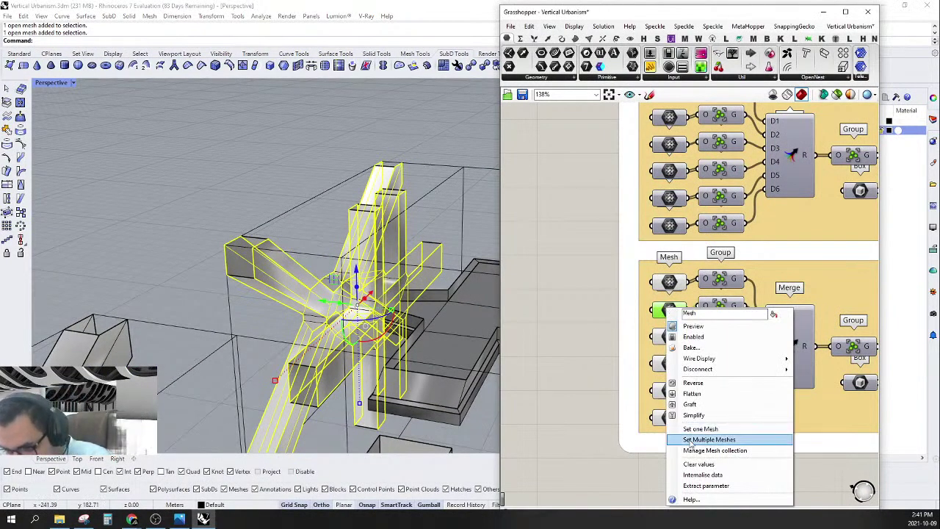
{"action": "left_click", "coordinate": [690, 439]}
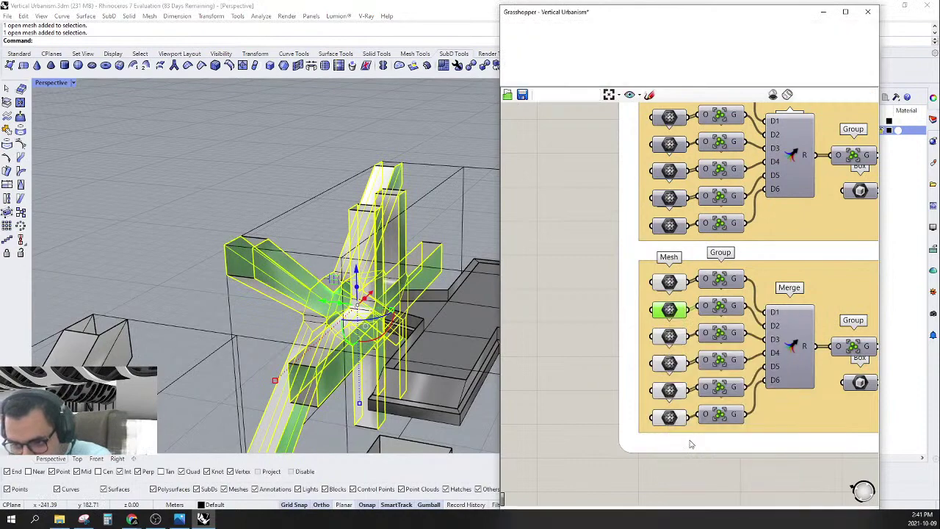
Select the lowest subgroup's third Mesh parameter and examine in Perspective which part of the old unit it references.
{"action": "left_click", "coordinate": [670, 336]}
{"action": "scroll", "coordinate": [220, 220], "scroll_direction": "down", "scroll_amount": 6}
{"action": "left_click", "coordinate": [312, 176]}
{"action": "scroll", "coordinate": [179, 211], "scroll_direction": "up", "scroll_amount": 5}
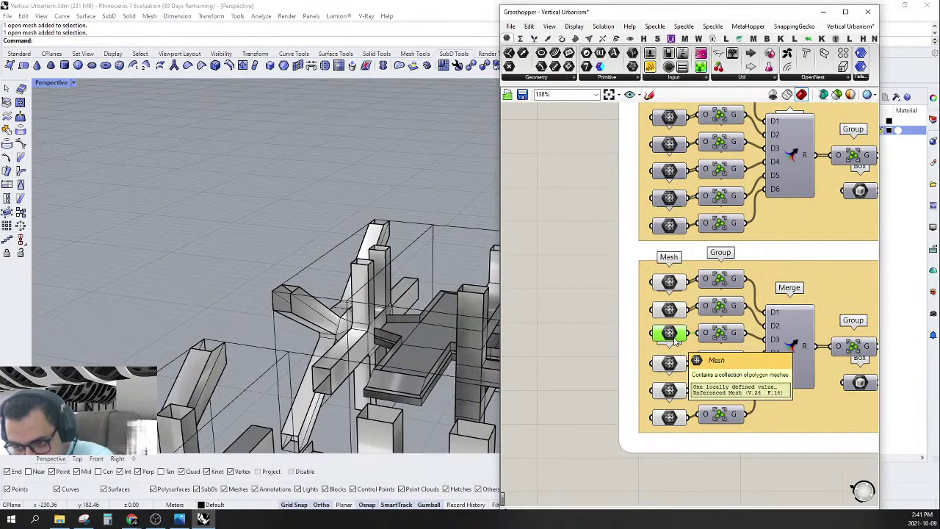
{"action": "scroll", "coordinate": [346, 305], "scroll_direction": "down", "scroll_amount": 5}
{"action": "scroll", "coordinate": [346, 305], "scroll_direction": "up", "scroll_amount": 10}
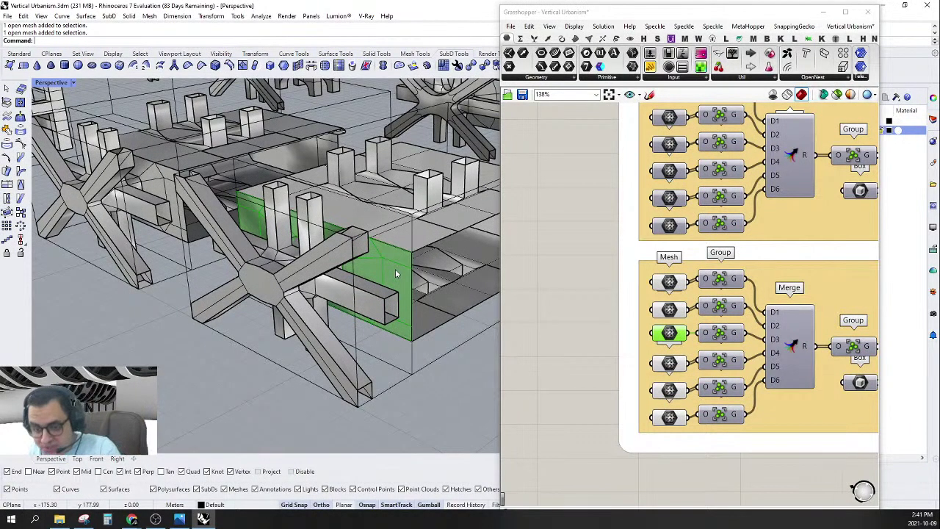
{"action": "scroll", "coordinate": [395, 270], "scroll_direction": "down", "scroll_amount": 6}
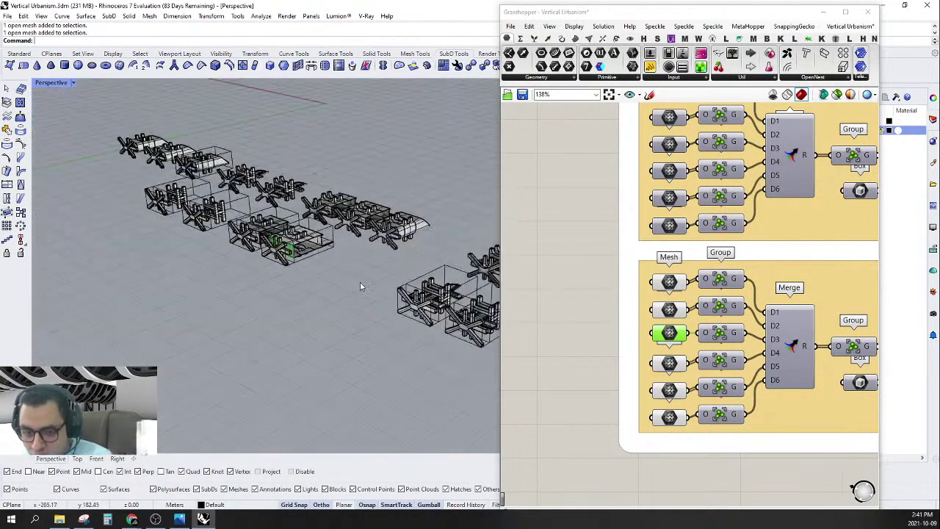
Delete the lowest subgroup's third Mesh parameter with its Group component and remove the emptied D3 input from the Merge component.
{"action": "scroll", "coordinate": [702, 334], "scroll_direction": "up", "scroll_amount": 3}
{"action": "left_click", "coordinate": [714, 334]}
{"action": "left_click", "coordinate": [655, 334], "text": "shift"}
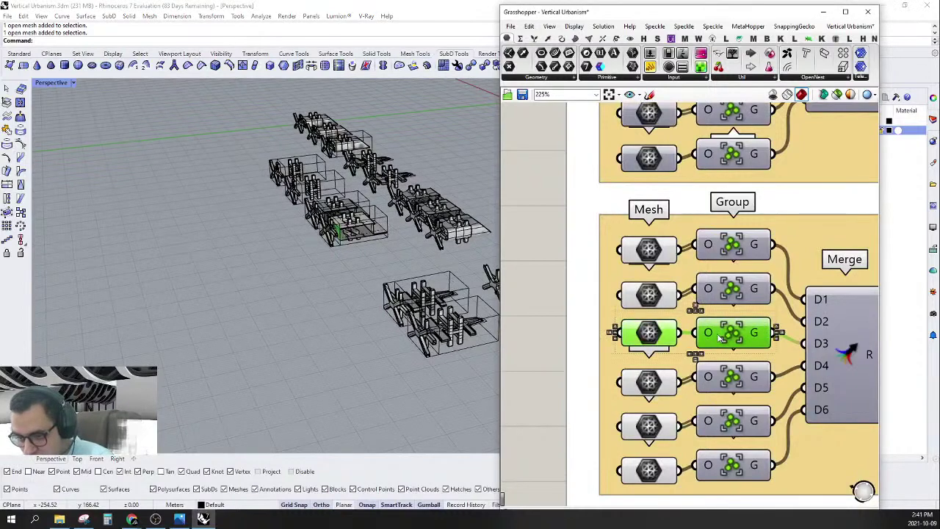
{"action": "right_click_drag", "start_coordinate": [724, 332], "coordinate": [631, 307]}
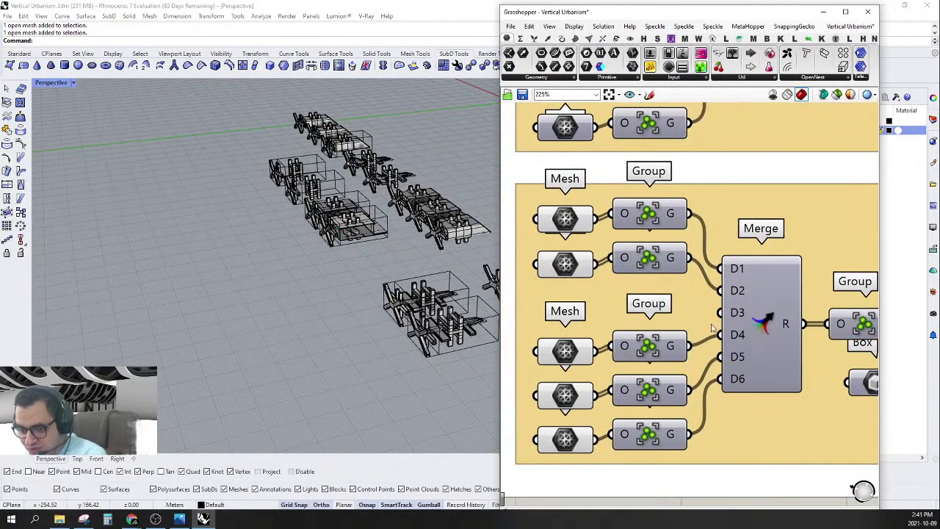
{"action": "scroll", "coordinate": [738, 311], "scroll_direction": "up", "scroll_amount": 5}
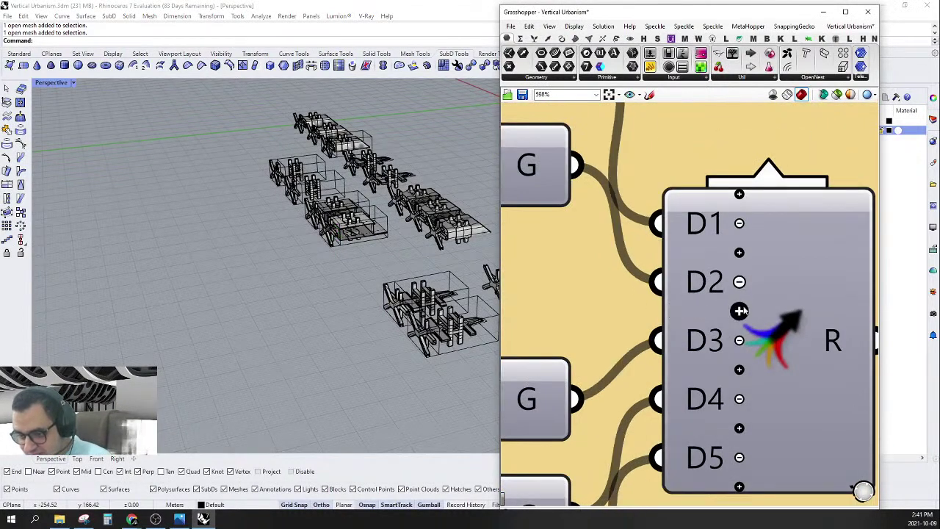
{"action": "scroll", "coordinate": [739, 313], "scroll_direction": "down", "scroll_amount": 7}
Select the Mesh parameter now feeding D3 and examine which parts of the old unit it references in the Perspective and Top views.
{"action": "left_click", "coordinate": [595, 340]}
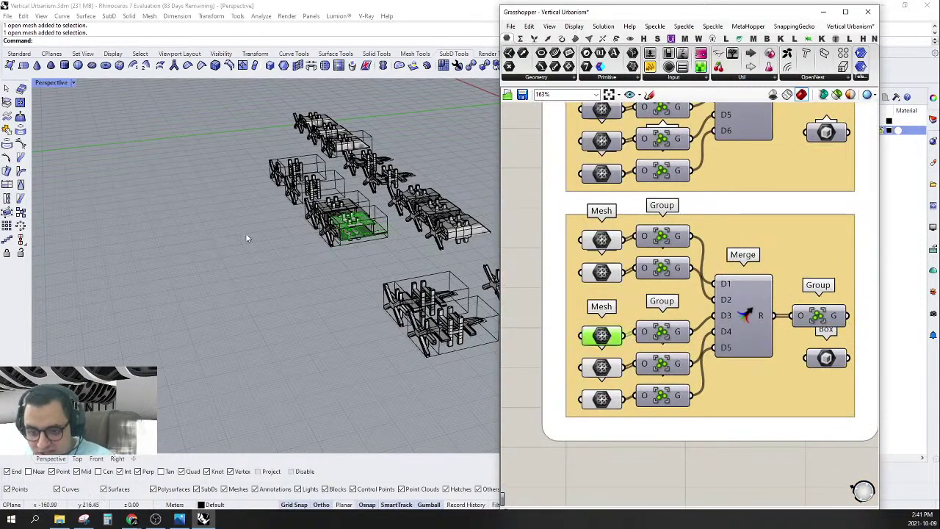
{"action": "scroll", "coordinate": [345, 223], "scroll_direction": "up", "scroll_amount": 8}
{"action": "scroll", "coordinate": [389, 210], "scroll_direction": "up", "scroll_amount": 2}
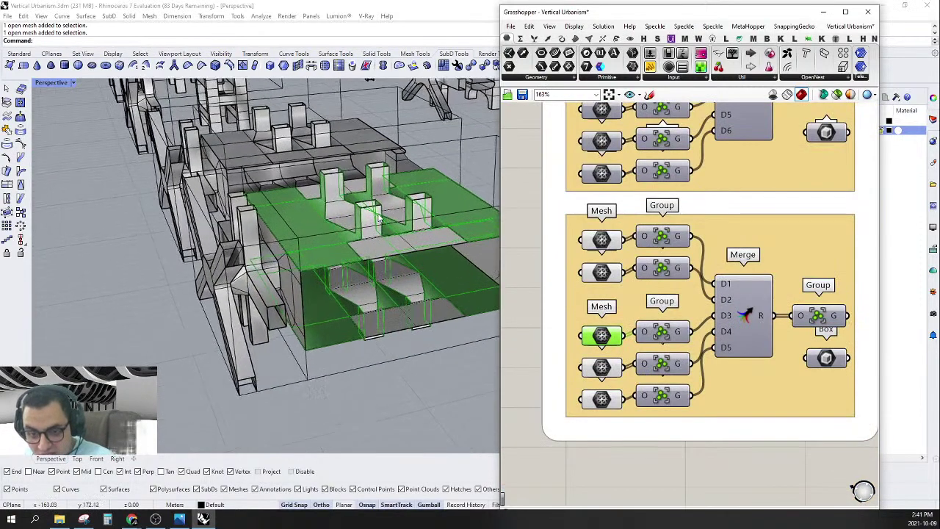
{"action": "right_click_drag", "start_coordinate": [161, 417], "coordinate": [456, 219]}
{"action": "scroll", "coordinate": [107, 306], "scroll_direction": "down", "scroll_amount": 7}
{"action": "scroll", "coordinate": [336, 259], "scroll_direction": "up", "scroll_amount": 8}
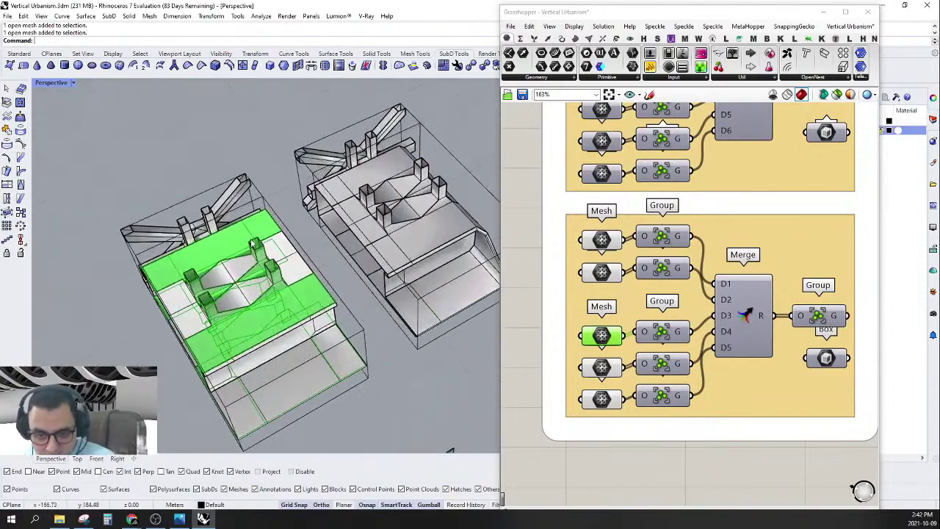
{"action": "key", "text": "ctrl+F1"}
{"action": "scroll", "coordinate": [336, 259], "scroll_direction": "down", "scroll_amount": 8}
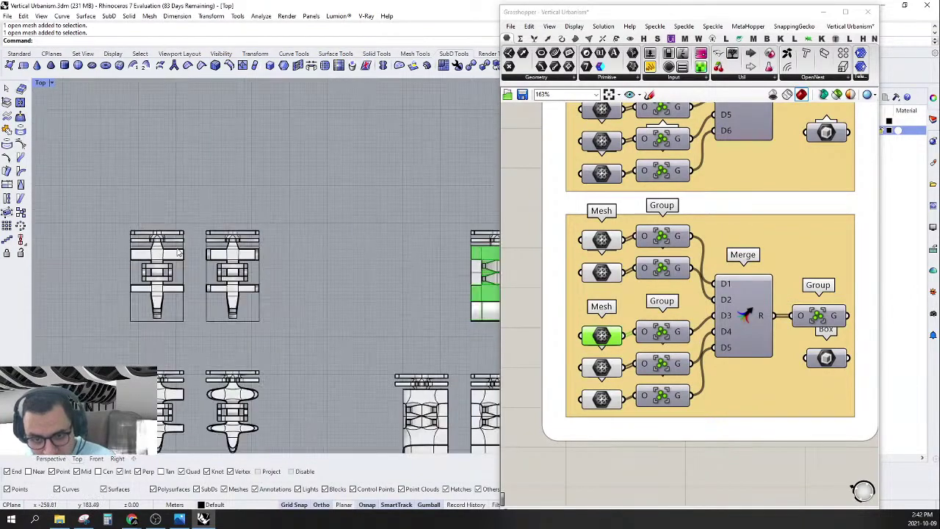
{"action": "right_click_drag", "start_coordinate": [488, 285], "coordinate": [322, 264]}
{"action": "scroll", "coordinate": [338, 230], "scroll_direction": "up", "scroll_amount": 10}
{"action": "right_click_drag", "start_coordinate": [292, 210], "coordinate": [239, 181]}
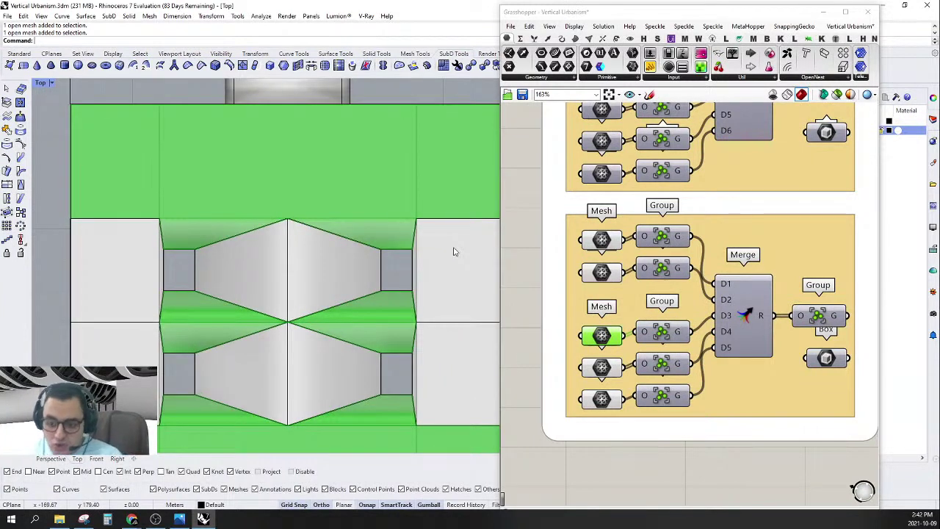
In the top view, select the meshes of the central rectangular frame in the upper-row module beside the similar one.
{"action": "scroll", "coordinate": [400, 235], "scroll_direction": "down", "scroll_amount": 3}
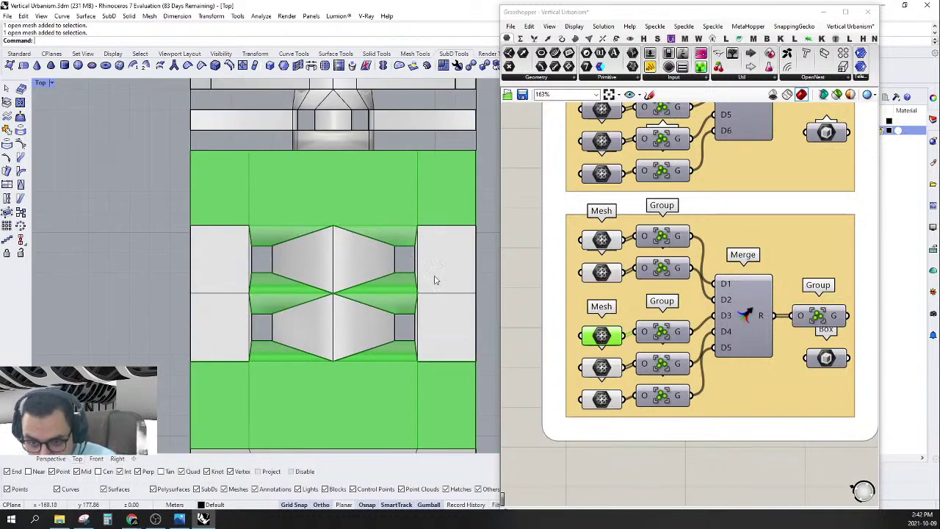
{"action": "scroll", "coordinate": [456, 244], "scroll_direction": "down", "scroll_amount": 6}
{"action": "scroll", "coordinate": [107, 256], "scroll_direction": "up", "scroll_amount": 3}
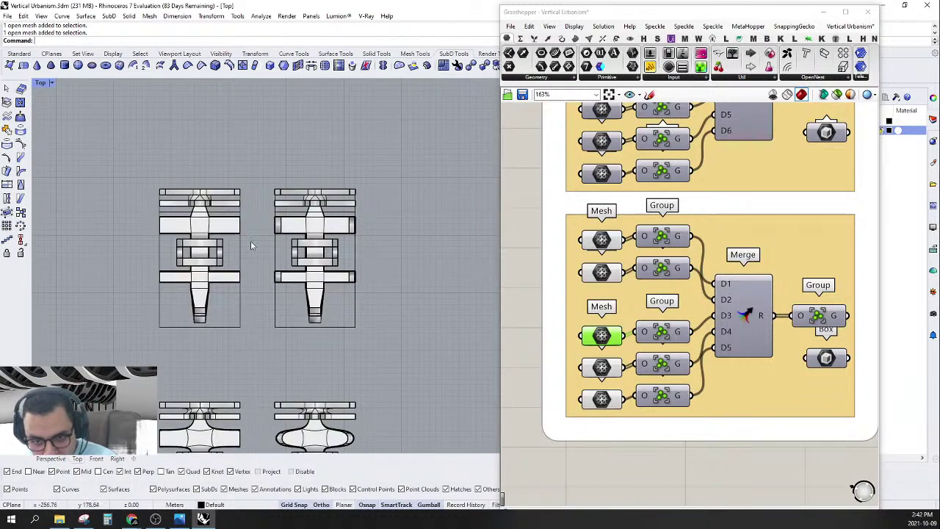
{"action": "scroll", "coordinate": [326, 235], "scroll_direction": "up", "scroll_amount": 5}
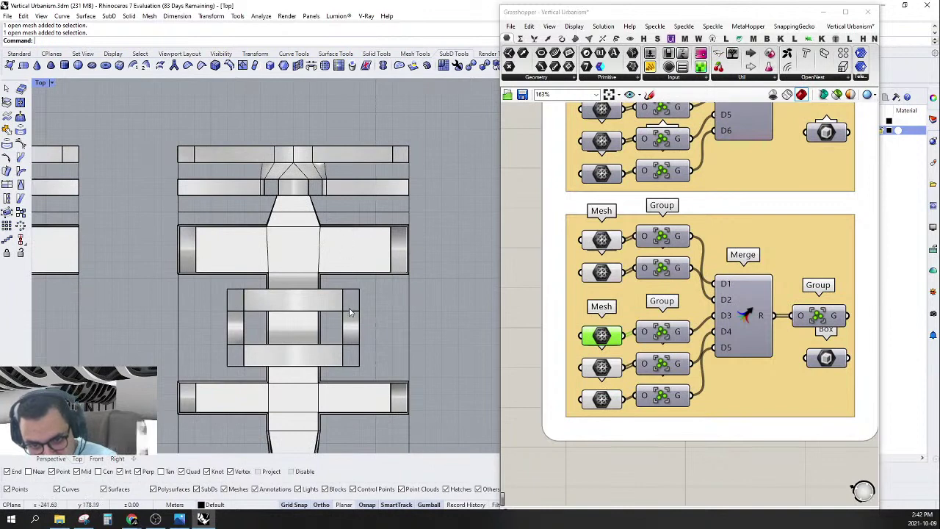
{"action": "scroll", "coordinate": [358, 300], "scroll_direction": "up", "scroll_amount": 3}
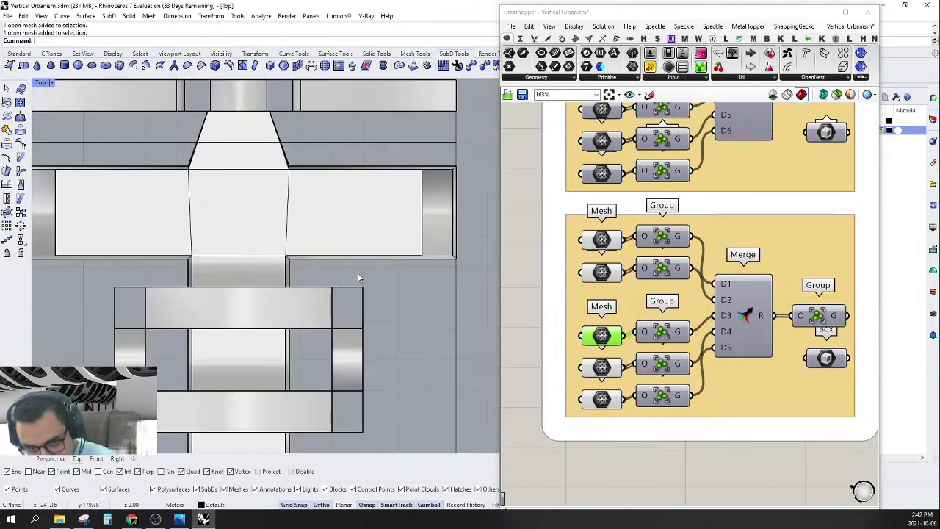
{"action": "left_click_drag", "start_coordinate": [348, 324], "coordinate": [348, 324]}
{"action": "scroll", "coordinate": [349, 325], "scroll_direction": "up", "scroll_amount": 2}
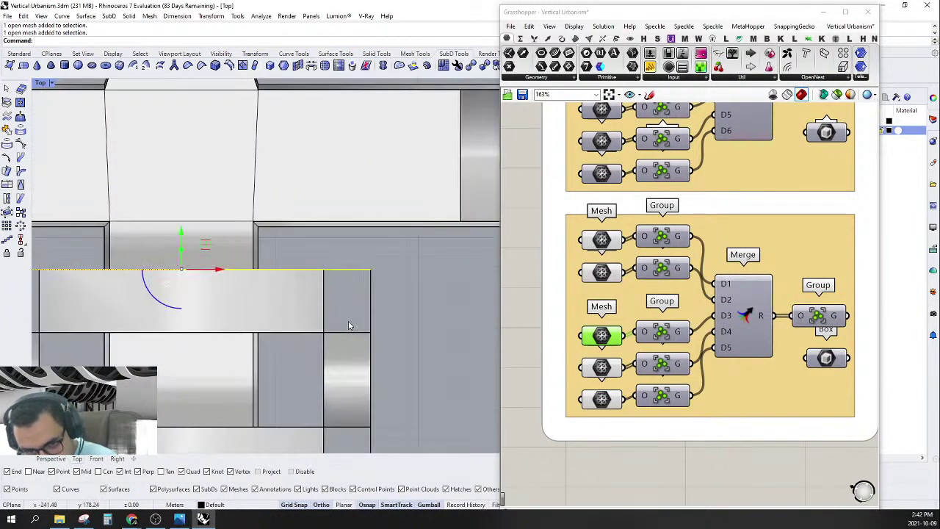
{"action": "left_click_drag", "start_coordinate": [345, 363], "coordinate": [335, 445], "text": "shift"}
{"action": "scroll", "coordinate": [387, 270], "scroll_direction": "down", "scroll_amount": 6}
{"action": "scroll", "coordinate": [365, 381], "scroll_direction": "up", "scroll_amount": 6}
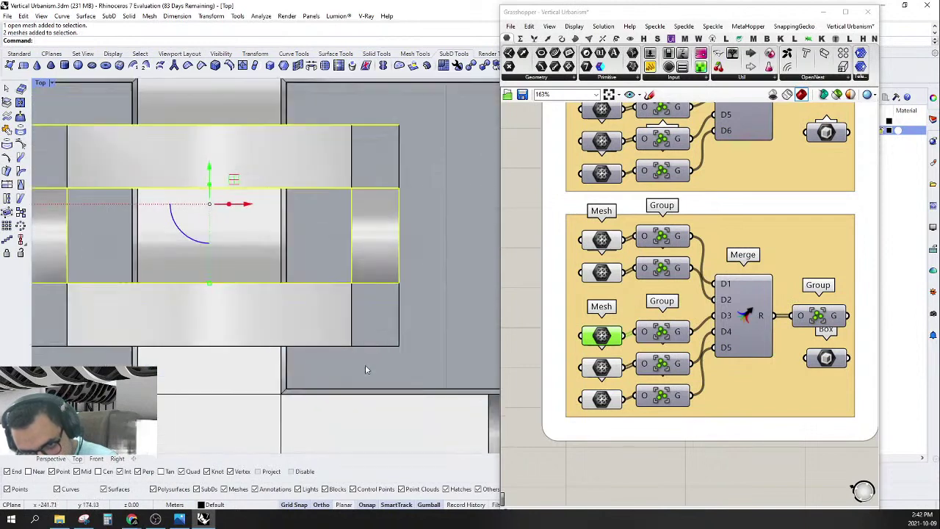
{"action": "left_click_drag", "start_coordinate": [369, 384], "coordinate": [371, 382]}
{"action": "scroll", "coordinate": [388, 282], "scroll_direction": "down", "scroll_amount": 2}
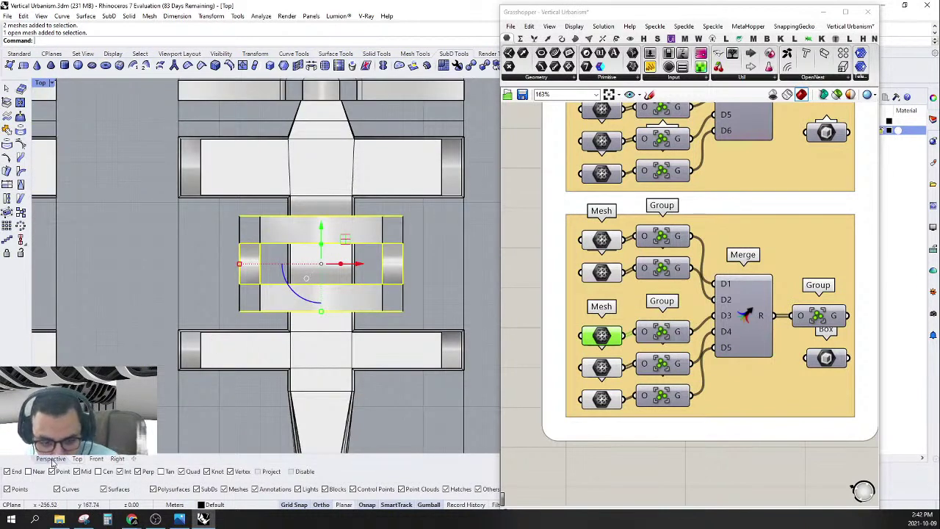
{"action": "scroll", "coordinate": [408, 241], "scroll_direction": "up", "scroll_amount": 2}
{"action": "left_click_drag", "start_coordinate": [387, 189], "coordinate": [387, 227]}
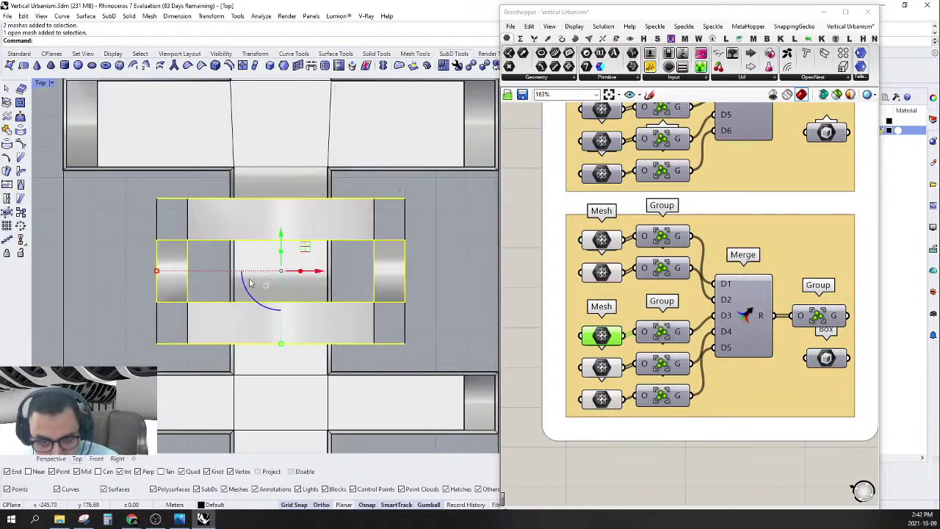
{"action": "left_click_drag", "start_coordinate": [167, 274], "coordinate": [167, 338]}
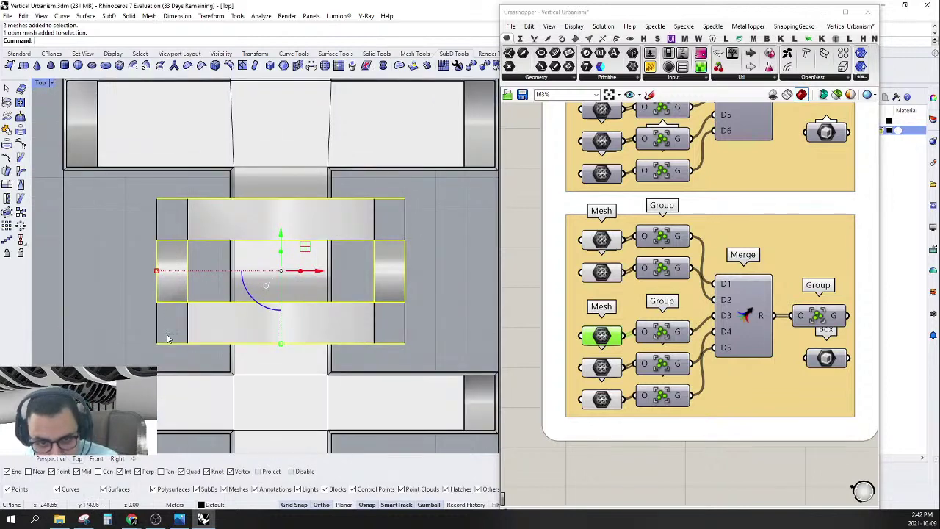
Check the selected frame meshes in perspective and assign them as multiple meshes to the third Mesh parameter of the lower group.
{"action": "left_click", "coordinate": [49, 460]}
{"action": "right_click_drag", "start_coordinate": [321, 343], "coordinate": [367, 247]}
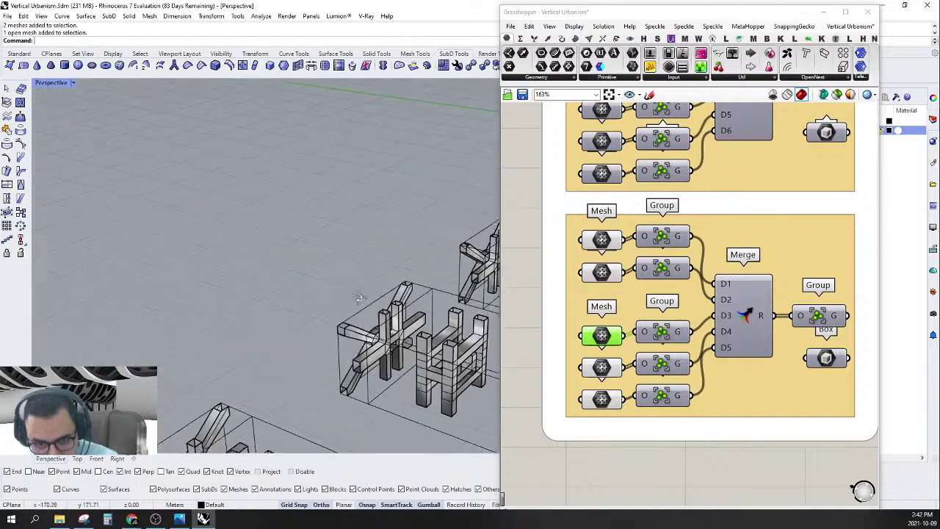
{"action": "scroll", "coordinate": [368, 240], "scroll_direction": "down", "scroll_amount": 7}
{"action": "scroll", "coordinate": [369, 239], "scroll_direction": "down", "scroll_amount": 6}
{"action": "scroll", "coordinate": [217, 403], "scroll_direction": "up", "scroll_amount": 15}
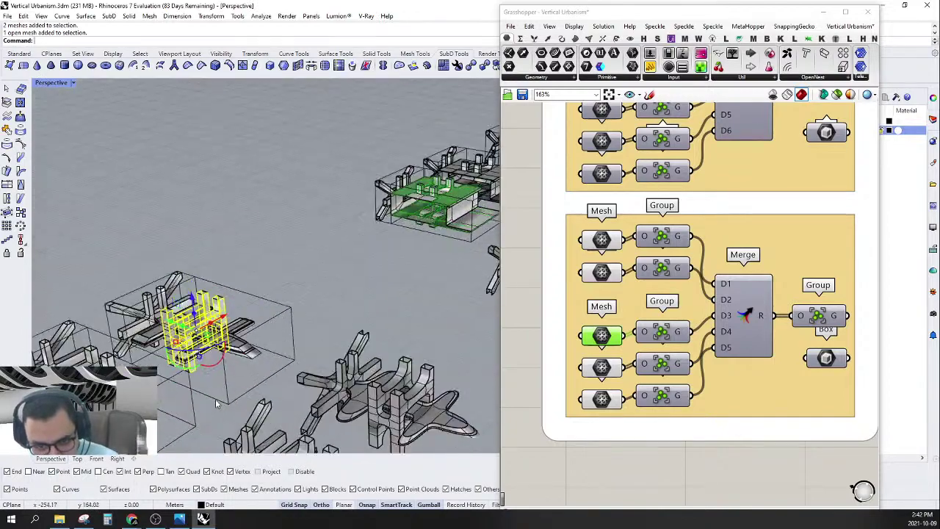
{"action": "right_click_drag", "start_coordinate": [242, 352], "coordinate": [268, 345]}
{"action": "scroll", "coordinate": [268, 345], "scroll_direction": "down", "scroll_amount": 8}
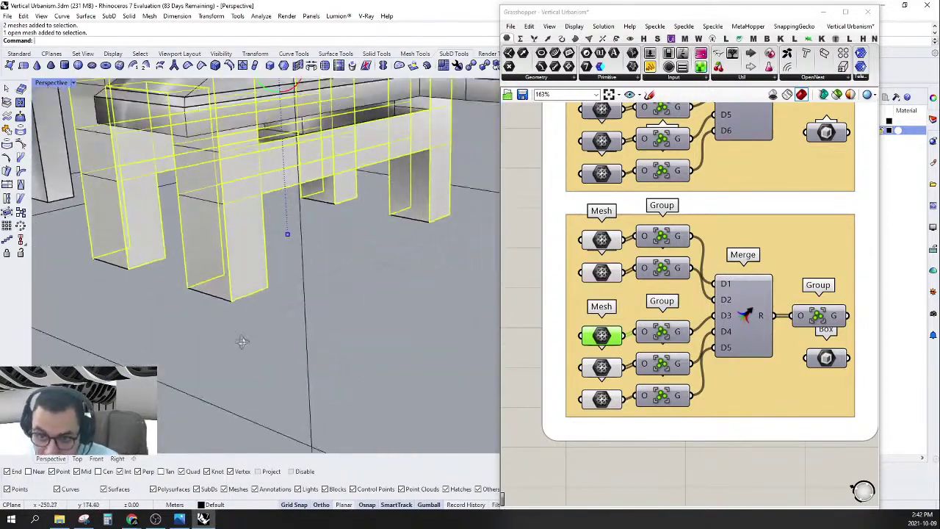
{"action": "scroll", "coordinate": [290, 273], "scroll_direction": "up", "scroll_amount": 1}
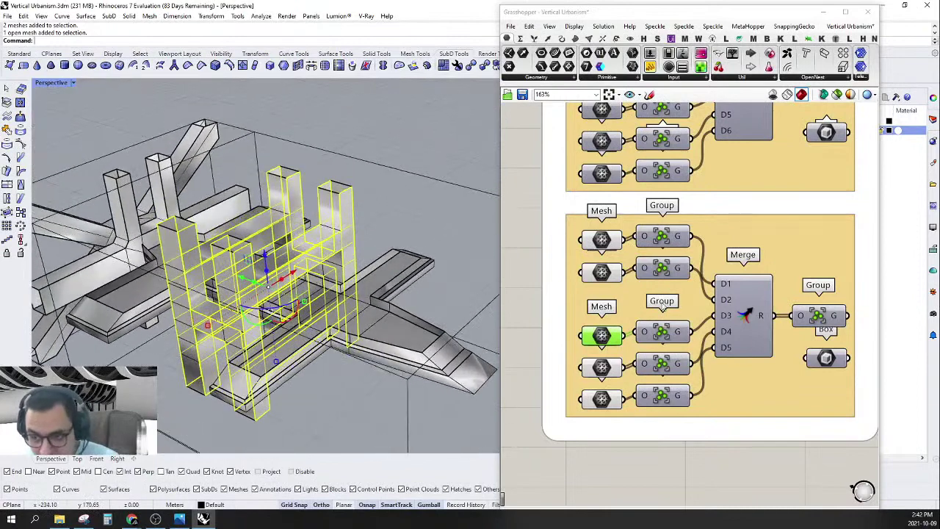
{"action": "right_click", "coordinate": [601, 338]}
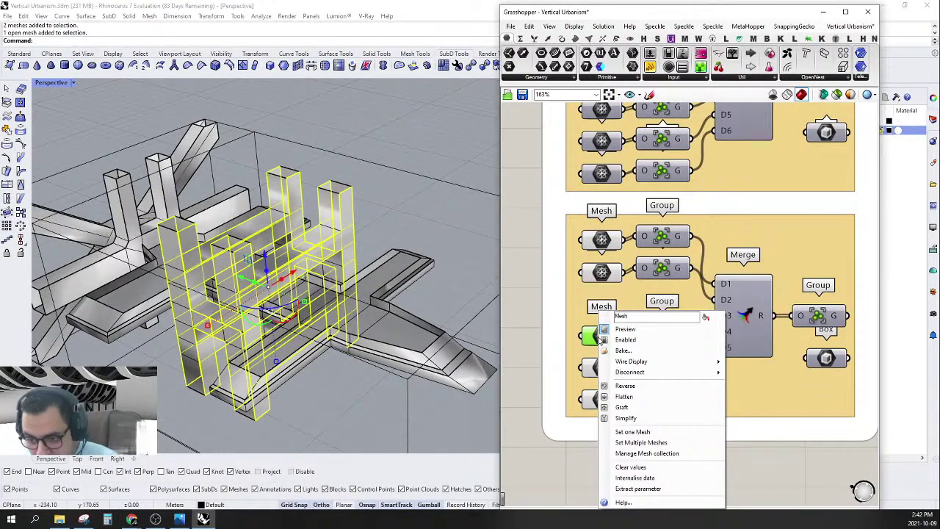
{"action": "left_click", "coordinate": [623, 443]}
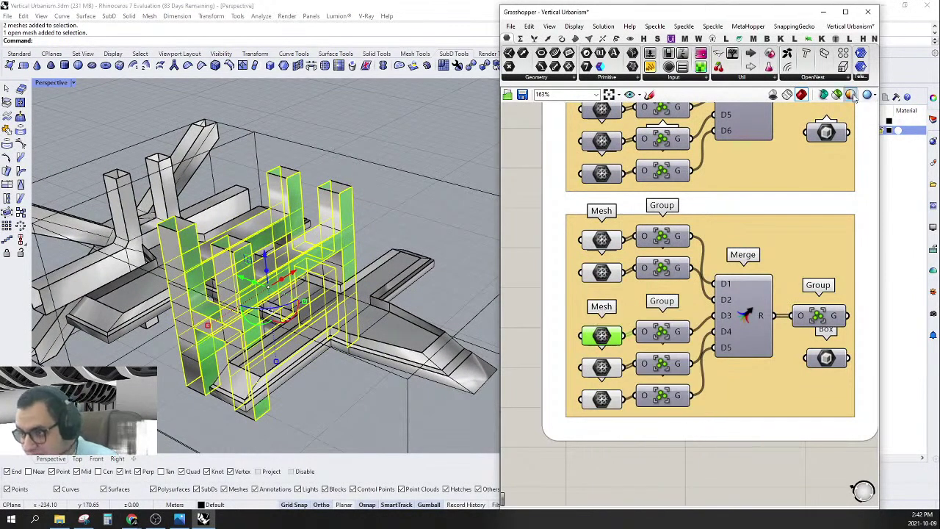
Set the document's normal preview colour to the red preset swatch.
{"action": "left_click", "coordinate": [849, 94]}
{"action": "left_click_drag", "start_coordinate": [862, 54], "coordinate": [743, 66]}
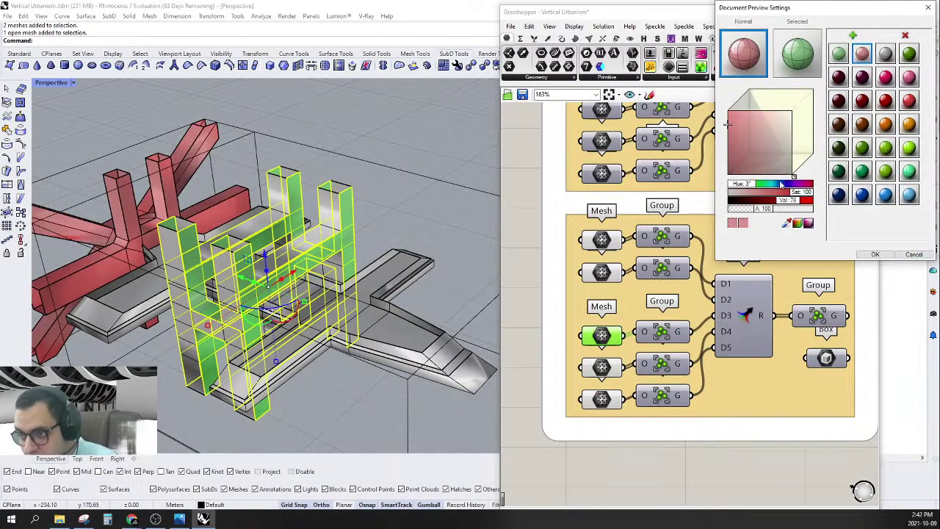
{"action": "left_click", "coordinate": [875, 254]}
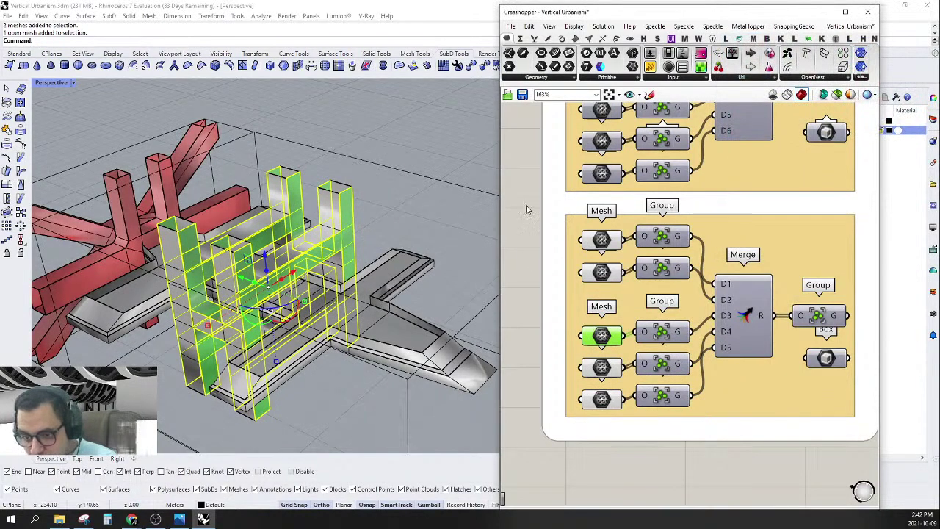
Examine the red-previewed module in perspective and top views, highlighting the third Mesh parameter's geometry to check which frame faces it covers.
{"action": "right_click_drag", "start_coordinate": [264, 242], "coordinate": [298, 239]}
{"action": "left_click", "coordinate": [356, 143]}
{"action": "scroll", "coordinate": [359, 180], "scroll_direction": "down", "scroll_amount": 5}
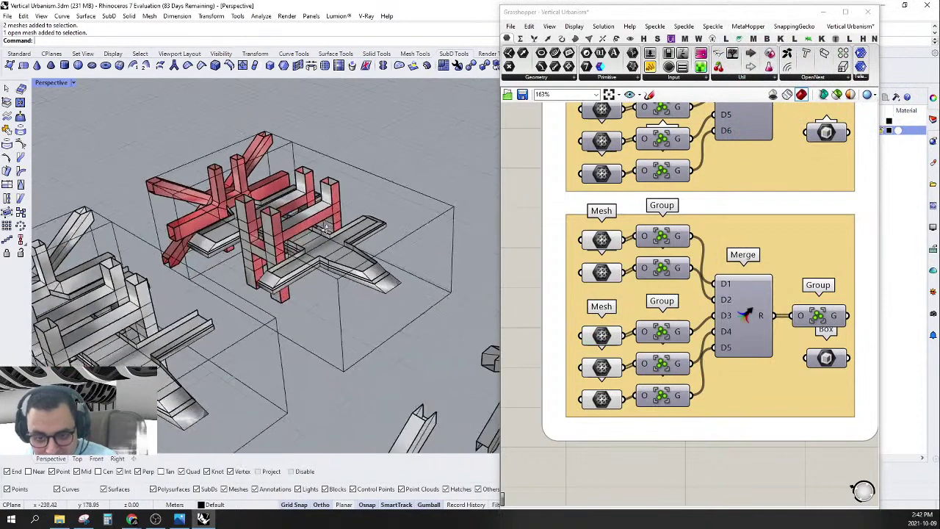
{"action": "right_click_drag", "start_coordinate": [360, 182], "coordinate": [324, 237]}
{"action": "scroll", "coordinate": [308, 187], "scroll_direction": "up", "scroll_amount": 5}
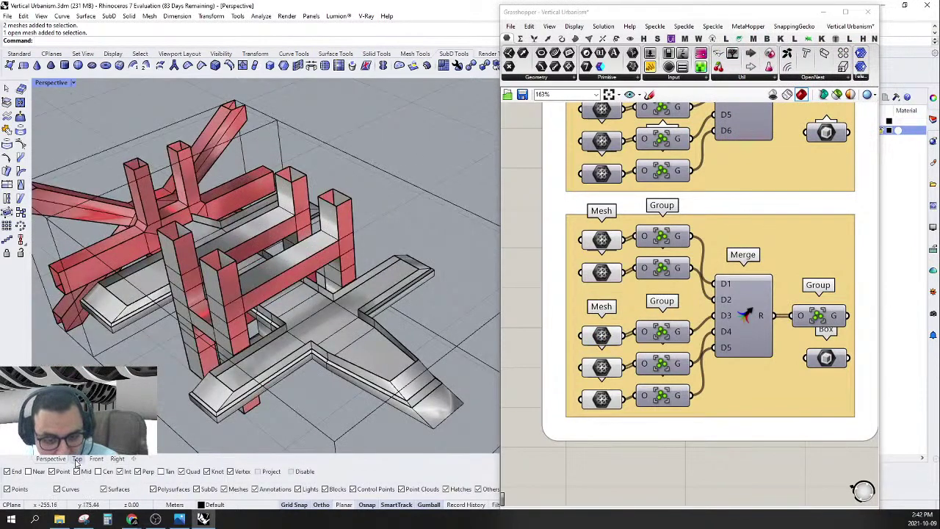
{"action": "left_click", "coordinate": [77, 459]}
{"action": "scroll", "coordinate": [353, 253], "scroll_direction": "down", "scroll_amount": 5}
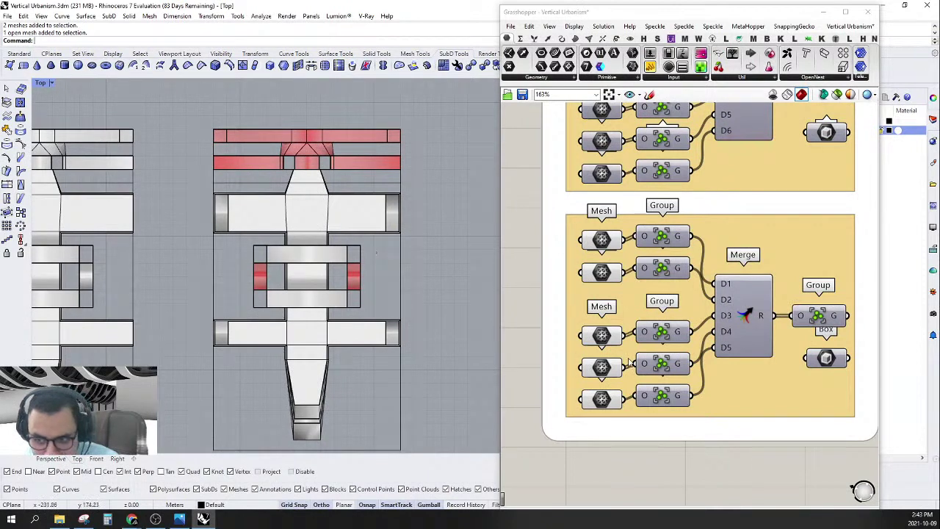
{"action": "left_click", "coordinate": [602, 335]}
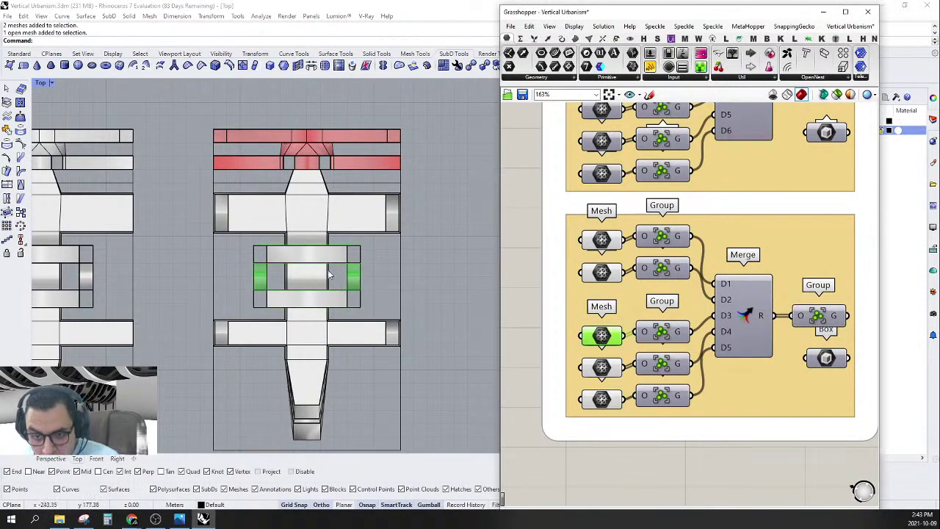
{"action": "scroll", "coordinate": [330, 274], "scroll_direction": "up", "scroll_amount": 3}
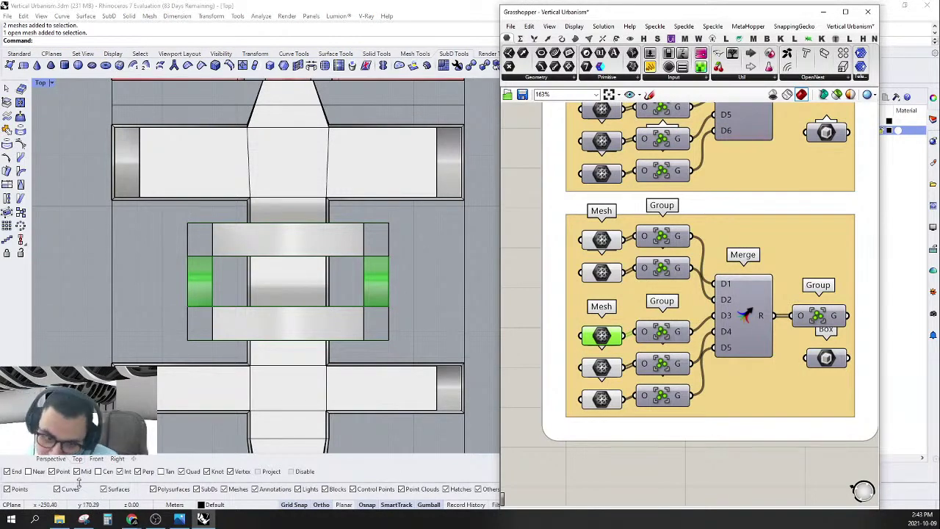
Examine the frame's columns and the cross-shaped slab up close for faces missing from the preview.
{"action": "left_click", "coordinate": [51, 459]}
{"action": "right_click_drag", "start_coordinate": [248, 398], "coordinate": [251, 384]}
{"action": "scroll", "coordinate": [313, 278], "scroll_direction": "up", "scroll_amount": 5}
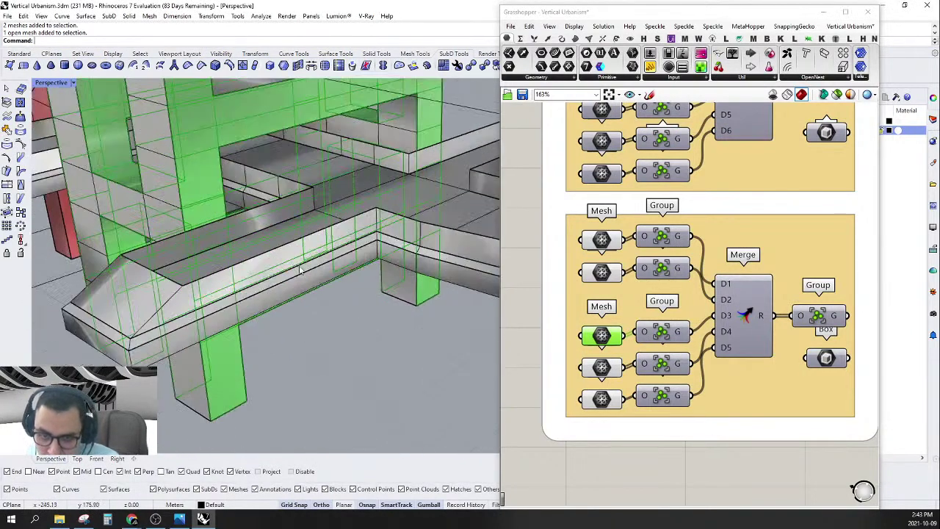
{"action": "left_click", "coordinate": [545, 376]}
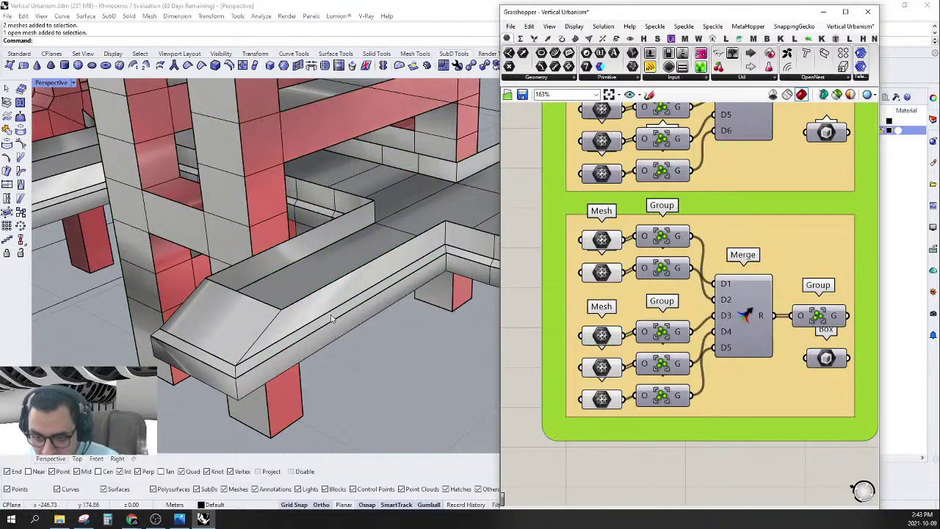
{"action": "scroll", "coordinate": [367, 338], "scroll_direction": "down", "scroll_amount": 5}
{"action": "scroll", "coordinate": [378, 252], "scroll_direction": "up", "scroll_amount": 6}
{"action": "scroll", "coordinate": [374, 140], "scroll_direction": "down", "scroll_amount": 6}
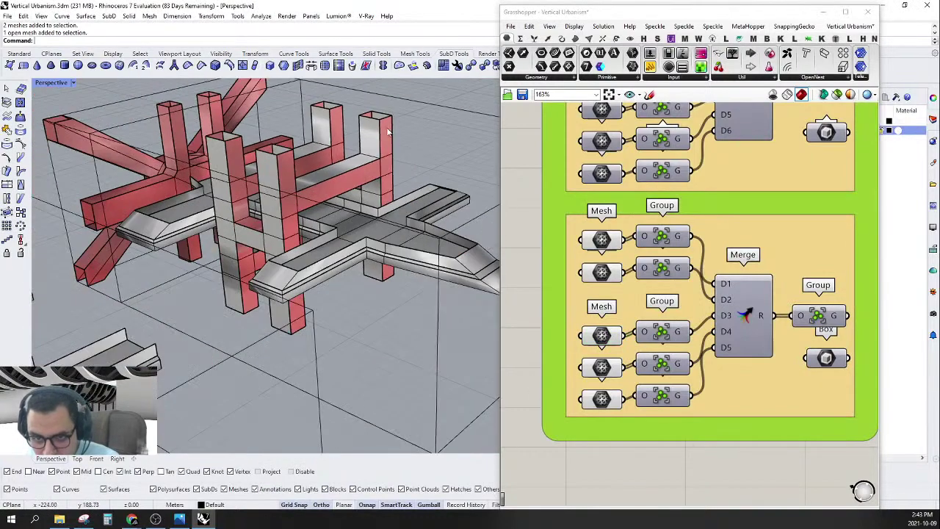
{"action": "scroll", "coordinate": [387, 128], "scroll_direction": "up", "scroll_amount": 4}
{"action": "left_click", "coordinate": [387, 126]}
{"action": "scroll", "coordinate": [371, 157], "scroll_direction": "up", "scroll_amount": 7}
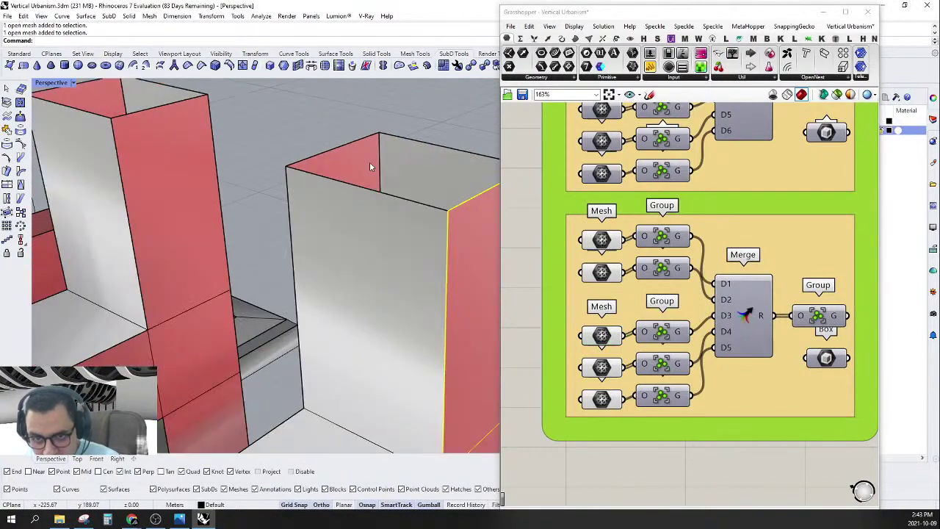
{"action": "left_click", "coordinate": [77, 458]}
{"action": "scroll", "coordinate": [311, 268], "scroll_direction": "up", "scroll_amount": 5}
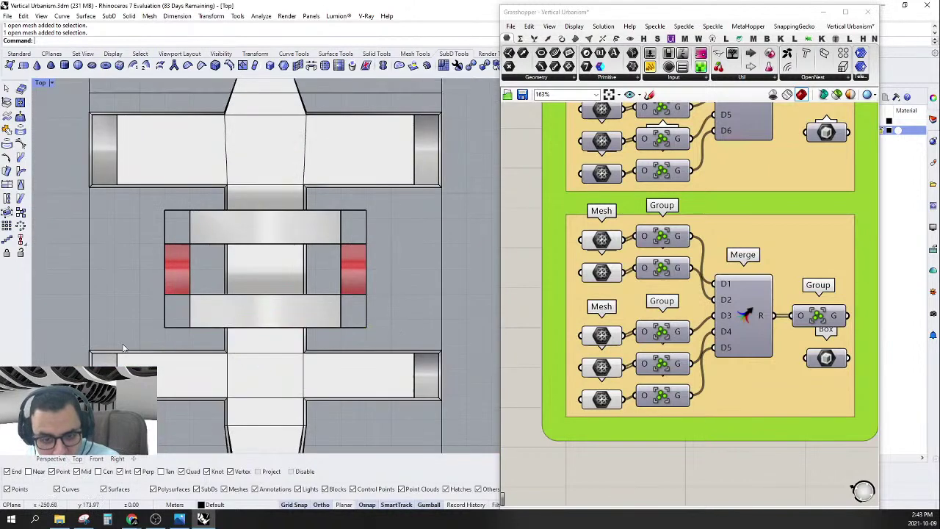
In the top view, select the upper and lower beam meshes and the side column meshes of the central frame.
{"action": "left_click_drag", "start_coordinate": [127, 334], "coordinate": [405, 307]}
{"action": "left_click_drag", "start_coordinate": [146, 230], "coordinate": [375, 185], "text": "shift"}
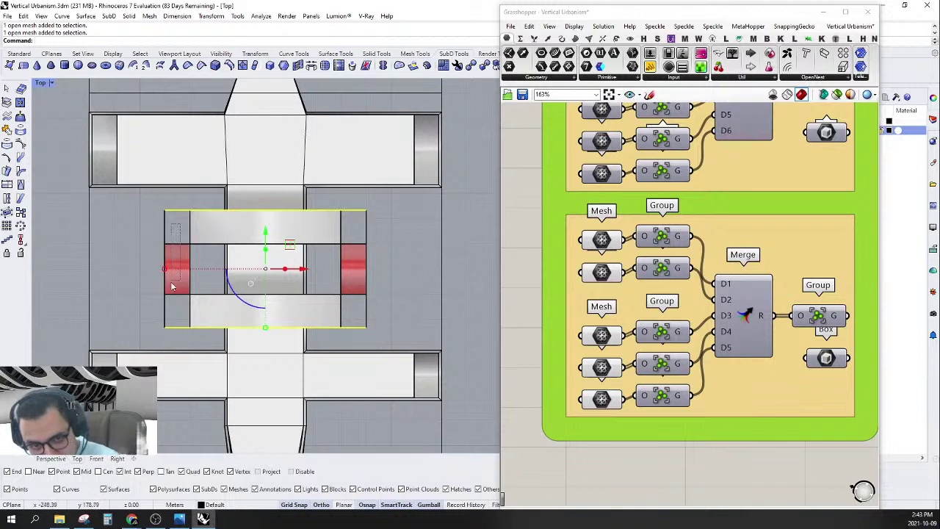
{"action": "left_click_drag", "start_coordinate": [171, 287], "coordinate": [172, 287], "text": "shift"}
{"action": "left_click_drag", "start_coordinate": [359, 224], "coordinate": [351, 304], "text": "shift"}
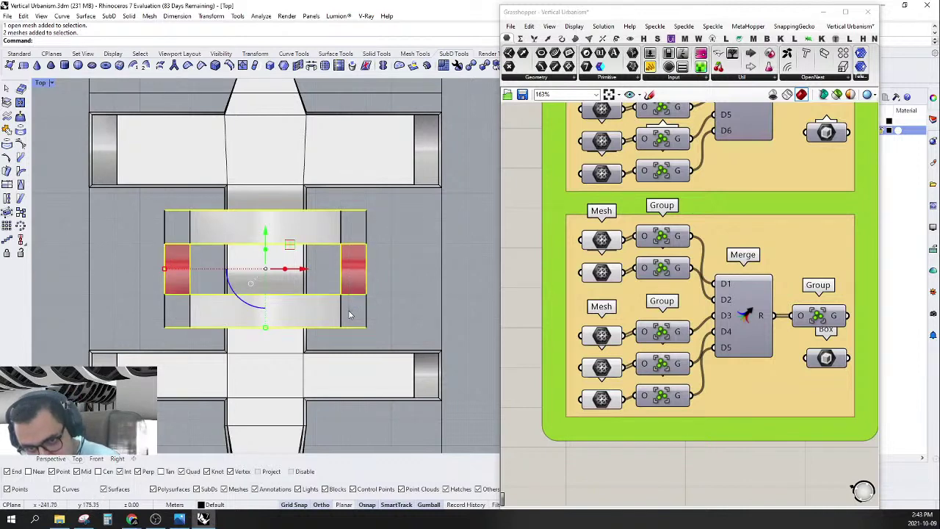
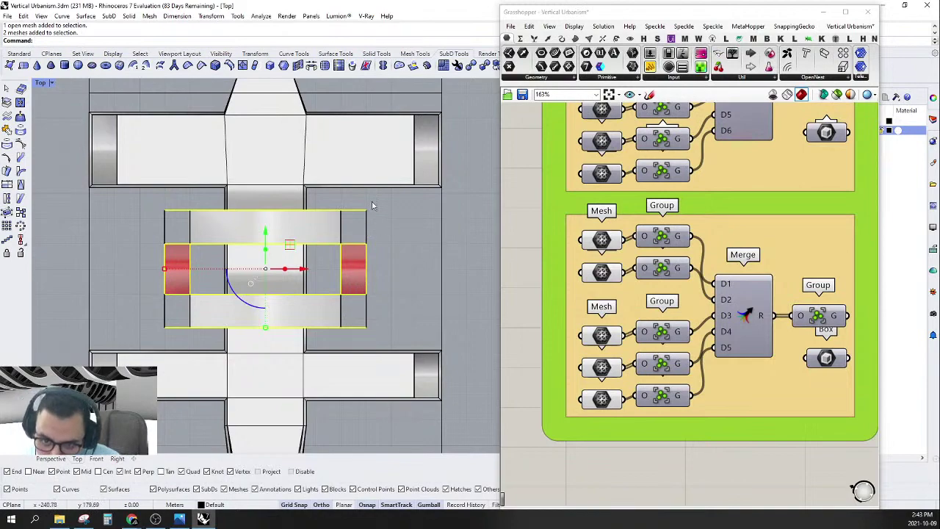
In perspective, add the meshes of the cross-shaped slab and its raised edges to the frame selection.
{"action": "left_click", "coordinate": [51, 459]}
{"action": "scroll", "coordinate": [274, 323], "scroll_direction": "down", "scroll_amount": 10}
{"action": "right_click_drag", "start_coordinate": [275, 325], "coordinate": [256, 316]}
{"action": "scroll", "coordinate": [256, 315], "scroll_direction": "up", "scroll_amount": 5}
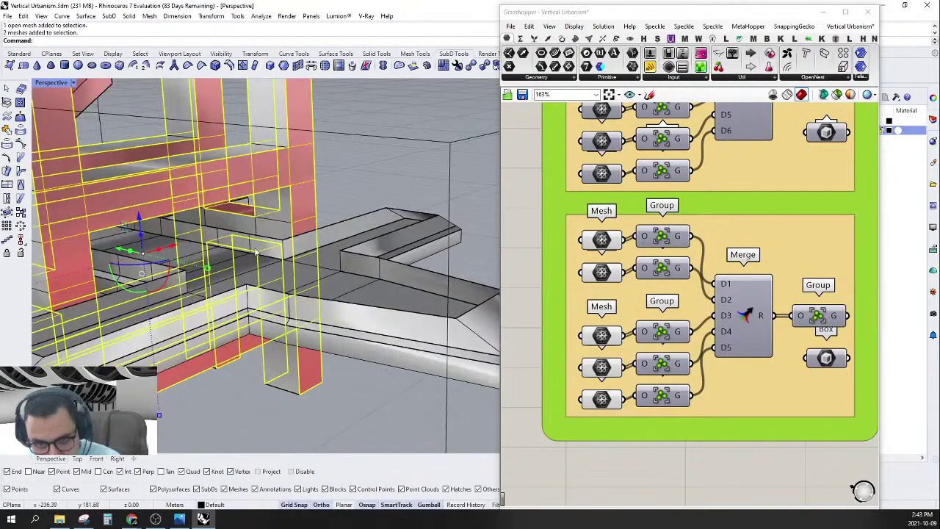
{"action": "left_click", "coordinate": [271, 220], "text": "shift"}
{"action": "right_click_drag", "start_coordinate": [246, 253], "coordinate": [300, 306]}
{"action": "left_click", "coordinate": [300, 305], "text": "shift"}
{"action": "scroll", "coordinate": [335, 277], "scroll_direction": "down", "scroll_amount": 8}
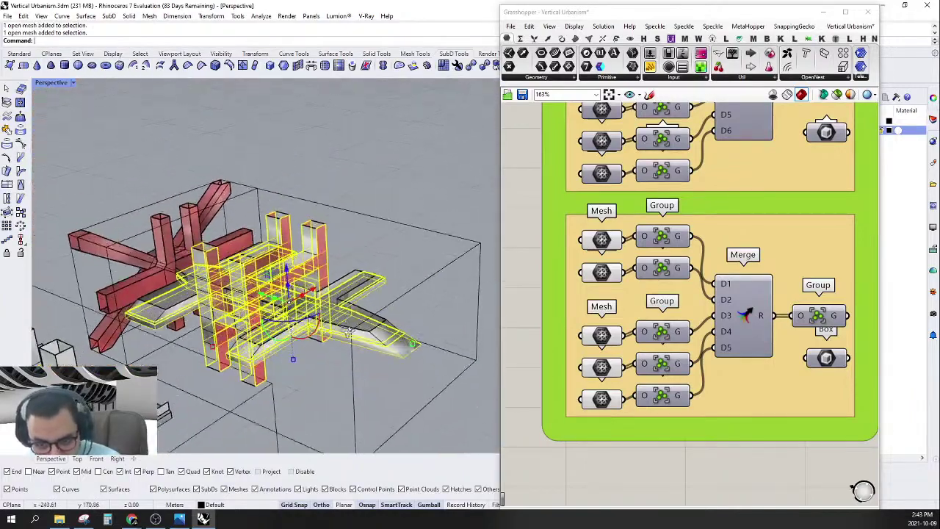
Assign the selected frame and slab meshes as multiple meshes to the third Mesh parameter of the lower group.
{"action": "scroll", "coordinate": [338, 279], "scroll_direction": "up", "scroll_amount": 8}
{"action": "scroll", "coordinate": [303, 271], "scroll_direction": "down", "scroll_amount": 6}
{"action": "mouse_move", "coordinate": [340, 285]}
{"action": "right_mouse_down"}
{"action": "mouse_move", "coordinate": [412, 239]}
{"action": "mouse_move", "coordinate": [329, 288]}
{"action": "right_mouse_up"}
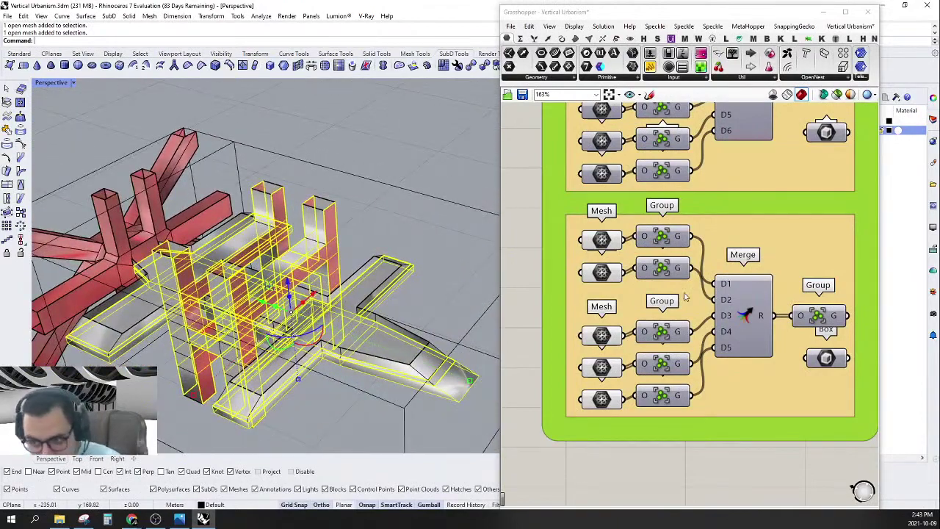
{"action": "left_click", "coordinate": [601, 336]}
{"action": "right_click", "coordinate": [601, 339]}
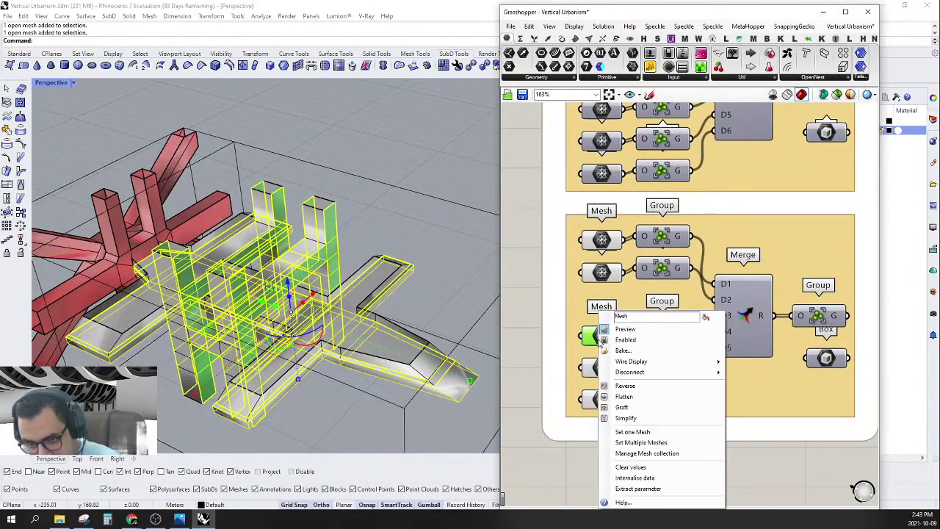
{"action": "left_click", "coordinate": [630, 442]}
{"action": "left_click", "coordinate": [511, 312]}
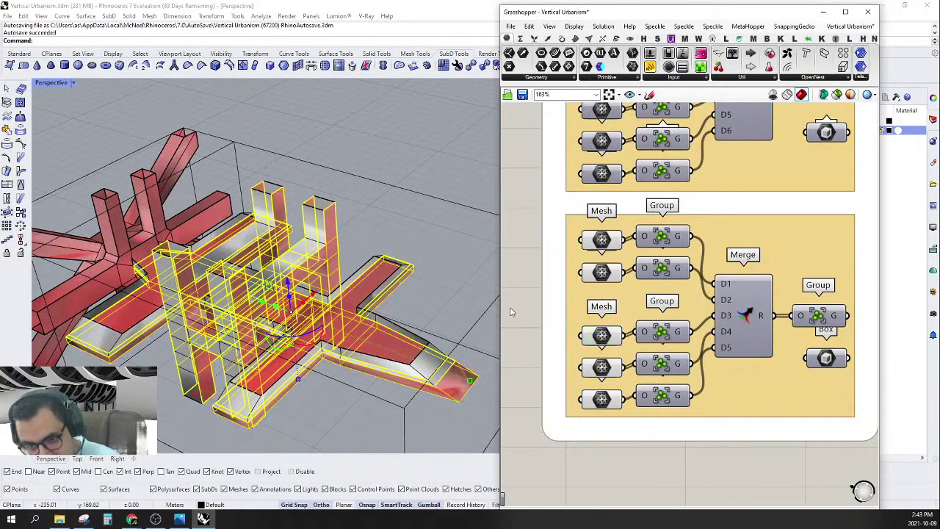
Try to select the beam and column meshes of the central frame with crossing selections in the top view.
{"action": "left_click", "coordinate": [461, 300]}
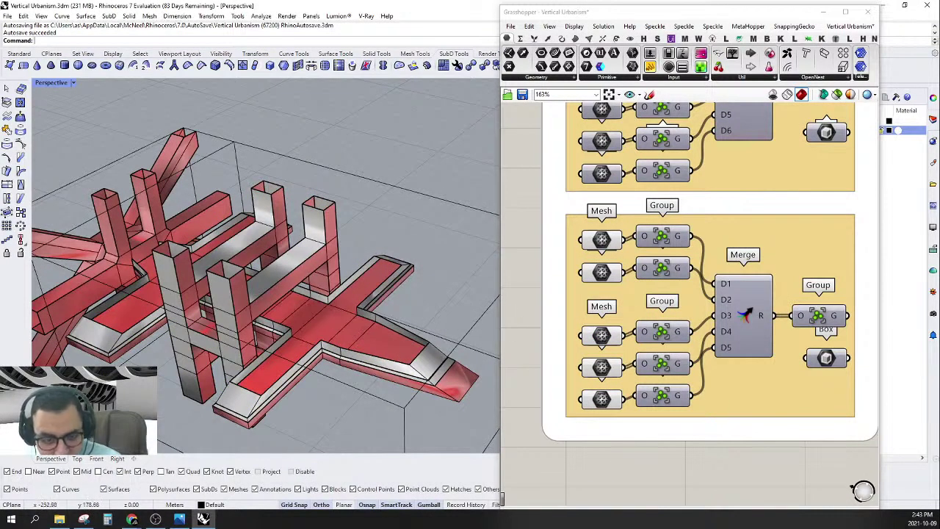
{"action": "left_click", "coordinate": [77, 459]}
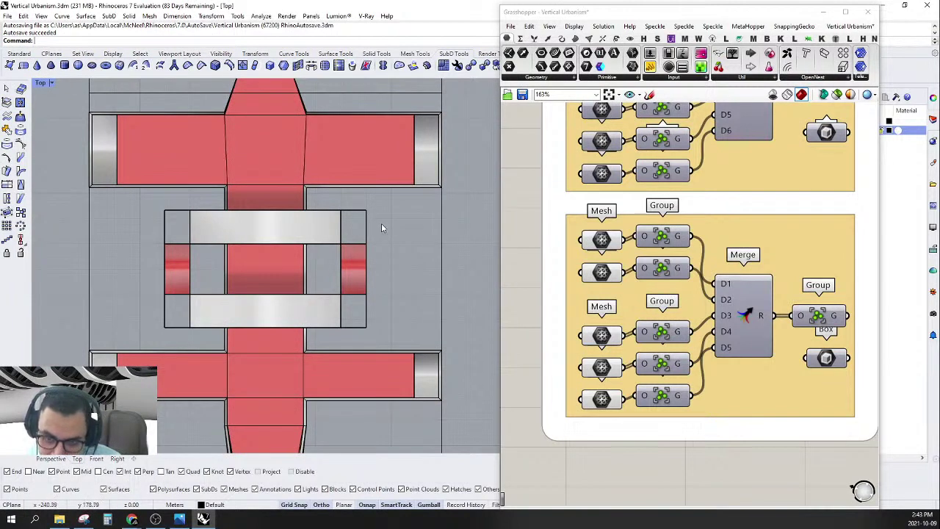
{"action": "left_click_drag", "start_coordinate": [389, 225], "coordinate": [321, 235]}
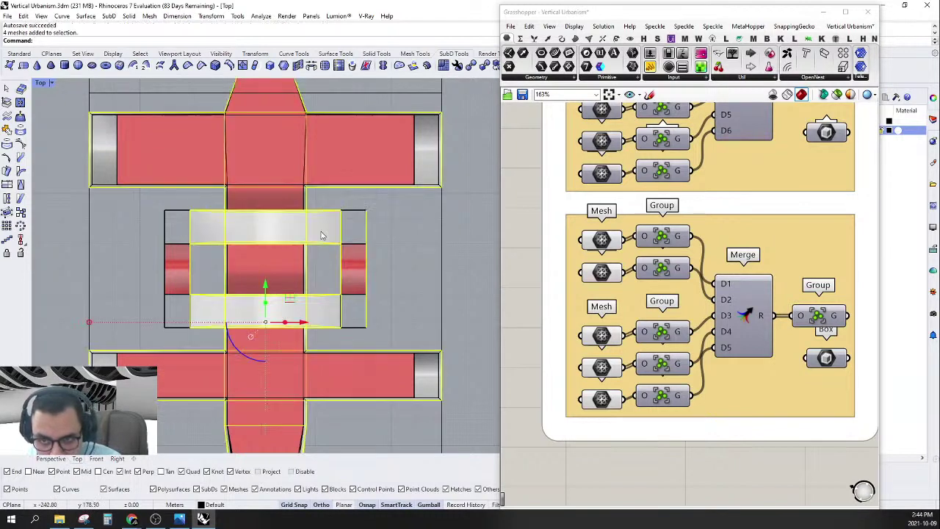
{"action": "key", "text": "Escape"}
{"action": "left_click", "coordinate": [365, 230]}
{"action": "scroll", "coordinate": [353, 225], "scroll_direction": "up", "scroll_amount": 2}
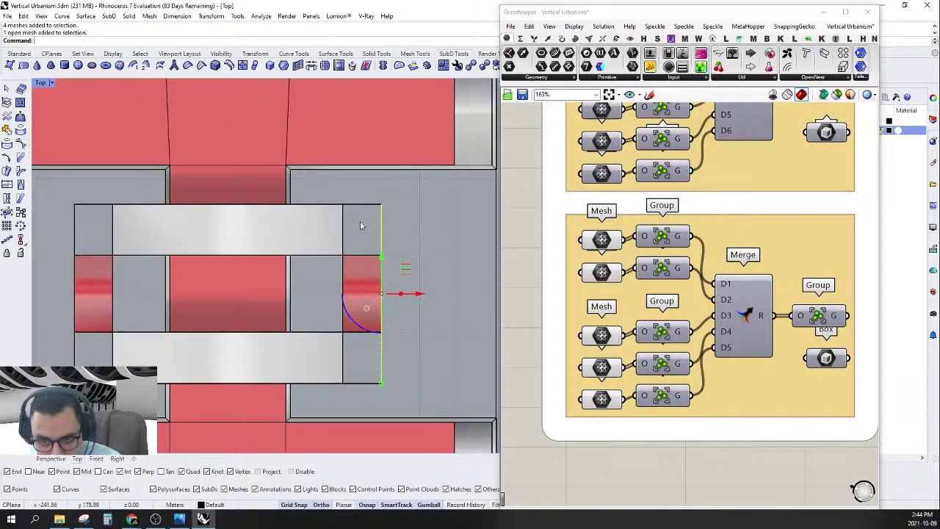
{"action": "left_click_drag", "start_coordinate": [335, 230], "coordinate": [335, 228], "text": "shift"}
{"action": "scroll", "coordinate": [366, 230], "scroll_direction": "down", "scroll_amount": 4}
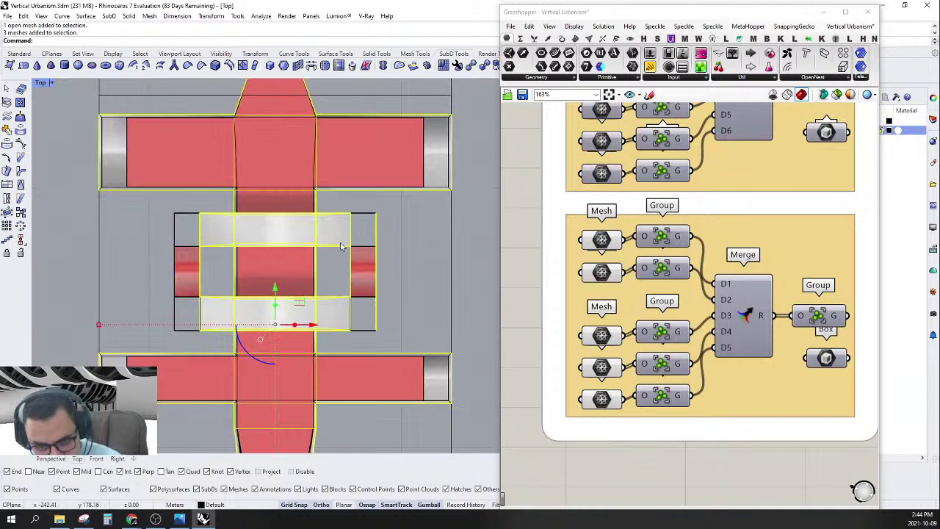
{"action": "key", "text": "Escape"}
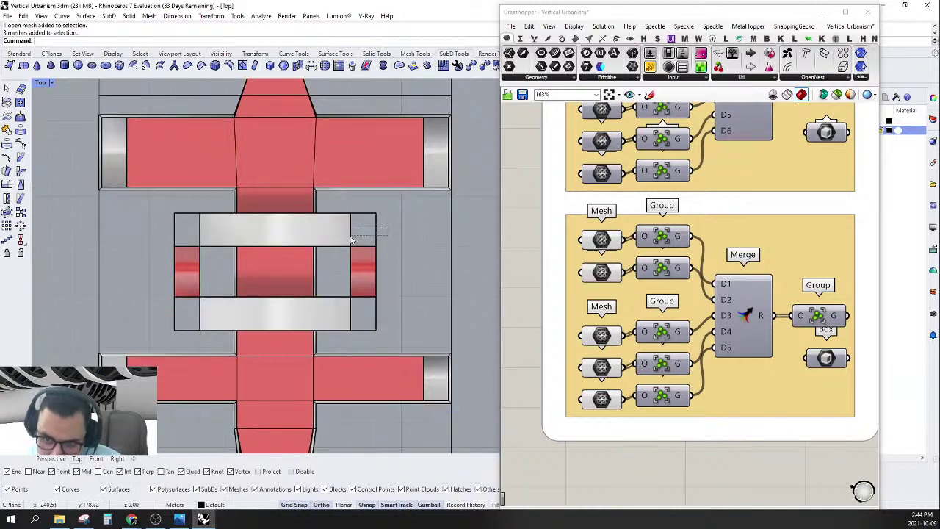
Try to combine the frame meshes selected in the top view with the slab's tapered end mesh picked in perspective.
{"action": "left_click", "coordinate": [352, 239]}
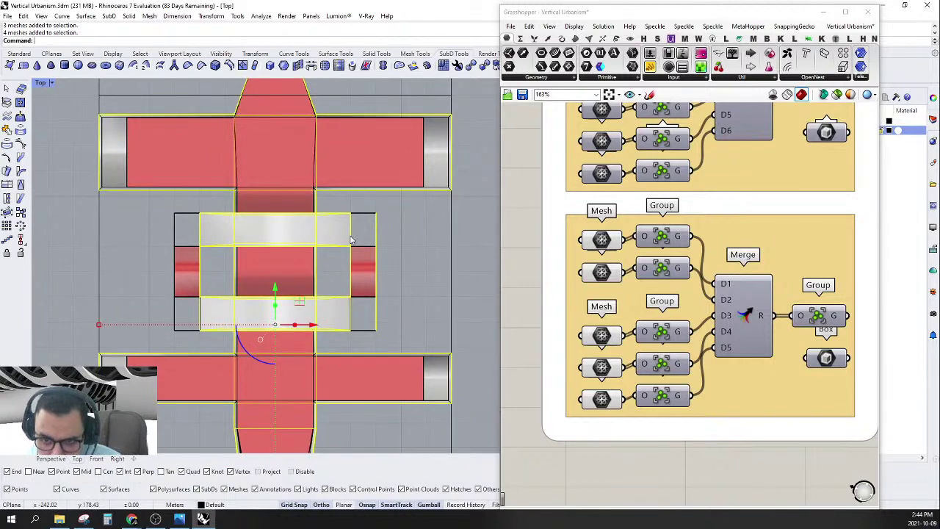
{"action": "left_click", "coordinate": [52, 458]}
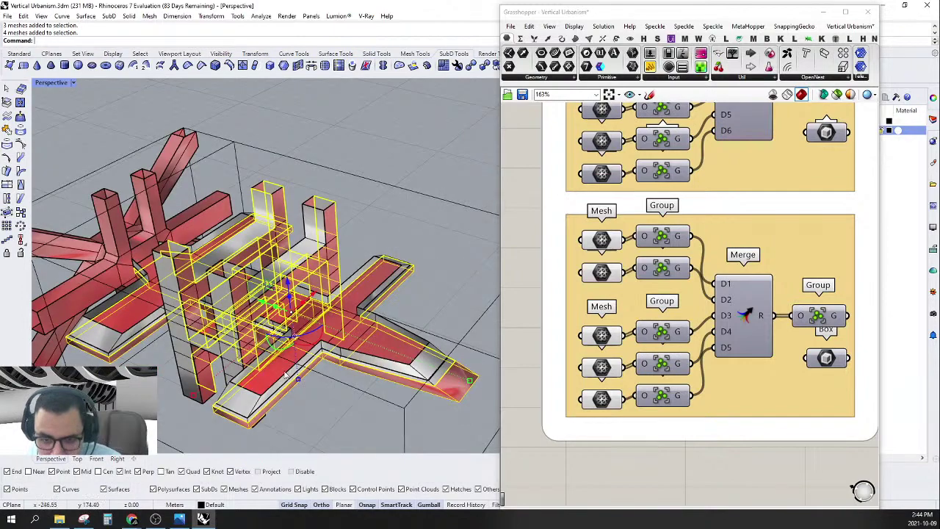
{"action": "right_click_drag", "start_coordinate": [287, 376], "coordinate": [389, 274]}
{"action": "scroll", "coordinate": [390, 273], "scroll_direction": "up", "scroll_amount": 5}
{"action": "left_click", "coordinate": [441, 181]}
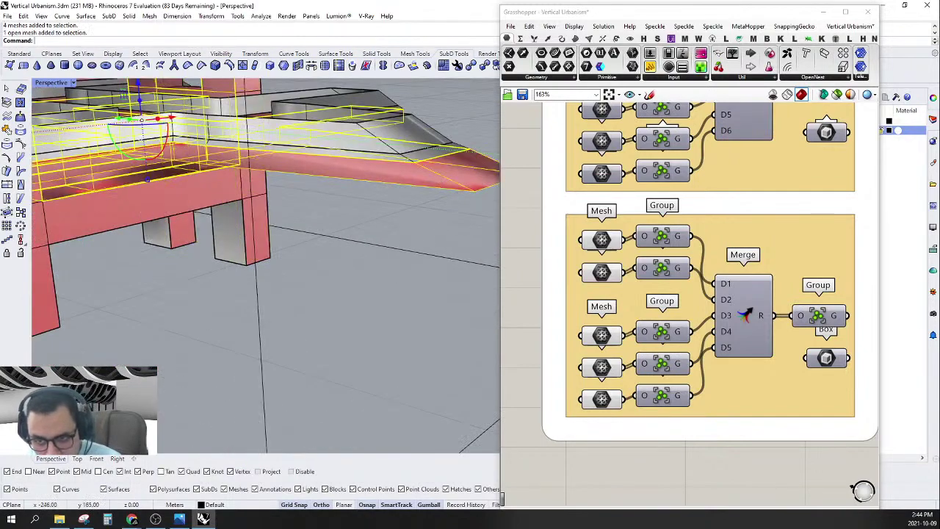
{"action": "key", "text": "Escape"}
Select meshes individually at the slab's tapered end to examine which mesh forms the slab and which its edge band.
{"action": "left_click", "coordinate": [444, 182]}
{"action": "right_click_drag", "start_coordinate": [445, 200], "coordinate": [413, 315]}
{"action": "scroll", "coordinate": [424, 233], "scroll_direction": "down", "scroll_amount": 8}
{"action": "key", "text": "Escape"}
{"action": "scroll", "coordinate": [413, 320], "scroll_direction": "up", "scroll_amount": 4}
{"action": "scroll", "coordinate": [413, 319], "scroll_direction": "up", "scroll_amount": 3}
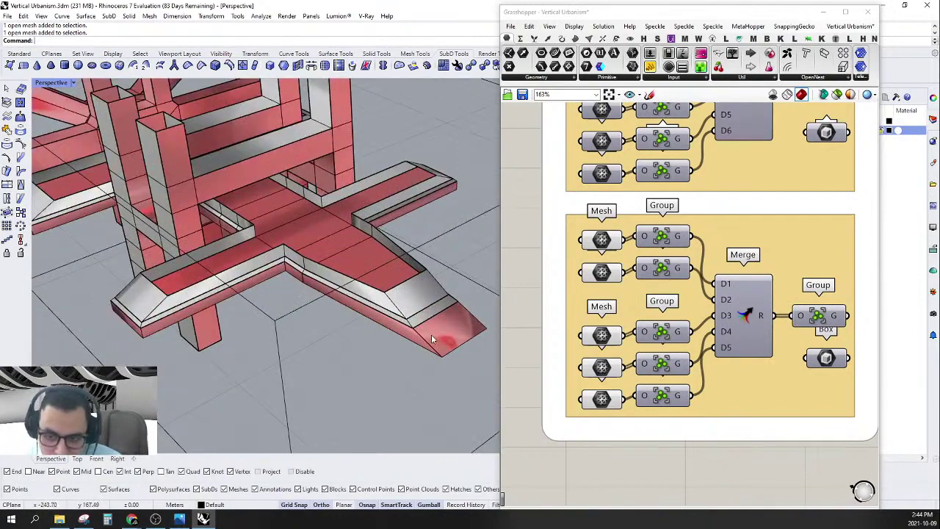
{"action": "left_click", "coordinate": [431, 337]}
{"action": "scroll", "coordinate": [372, 270], "scroll_direction": "up", "scroll_amount": 3}
{"action": "key", "text": "Escape"}
{"action": "left_click", "coordinate": [451, 343]}
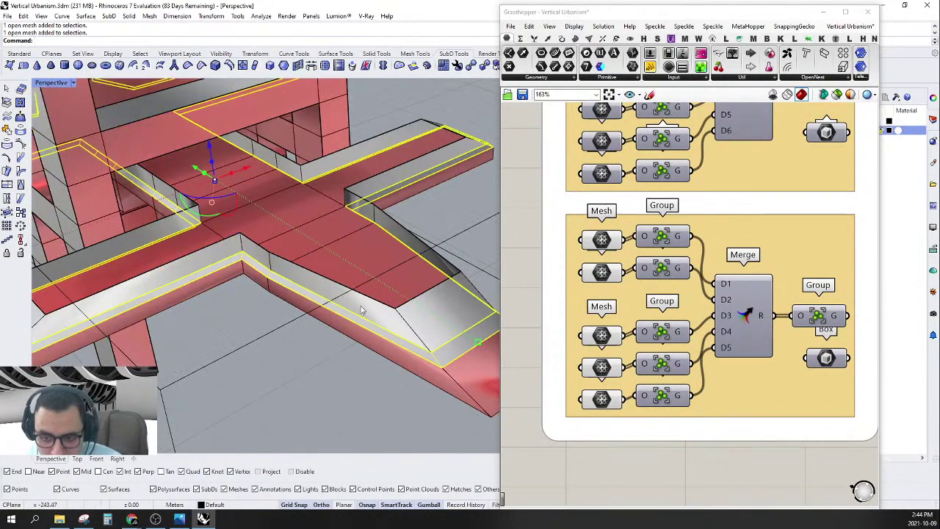
In the top view, highlight the geometry held by the third Mesh parameter of the lower group.
{"action": "scroll", "coordinate": [360, 310], "scroll_direction": "down", "scroll_amount": 5}
{"action": "scroll", "coordinate": [327, 163], "scroll_direction": "up", "scroll_amount": 5}
{"action": "left_click", "coordinate": [77, 458]}
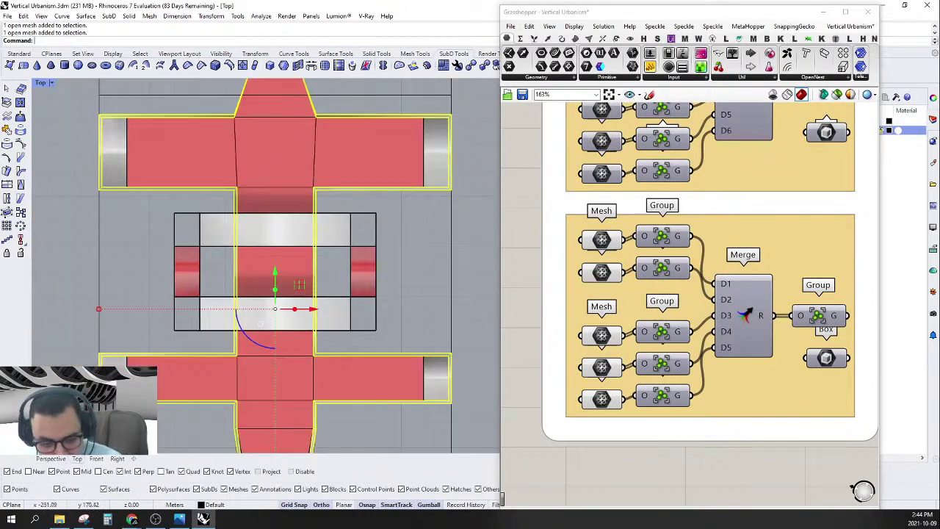
{"action": "scroll", "coordinate": [309, 367], "scroll_direction": "down", "scroll_amount": 3}
{"action": "left_click", "coordinate": [582, 334]}
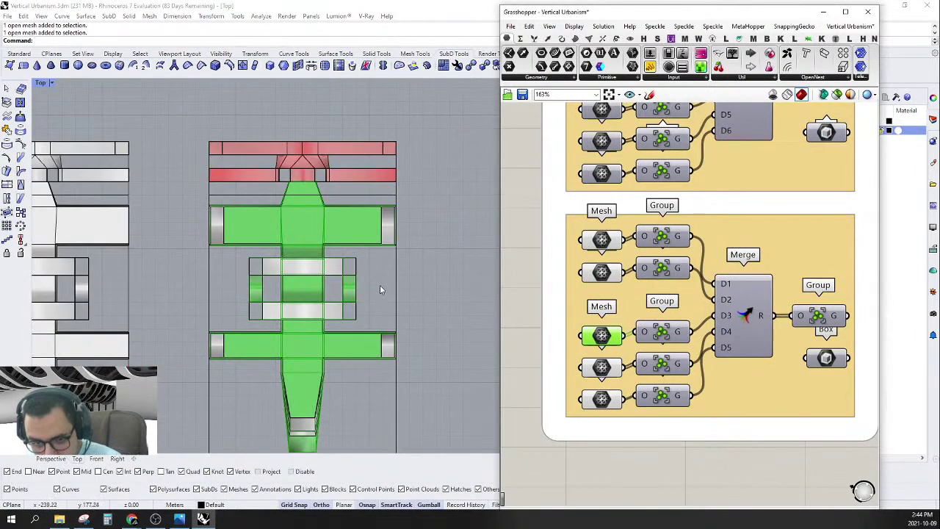
Try to select the frame's outer beam and side meshes with crossing windows over both column ends.
{"action": "scroll", "coordinate": [362, 247], "scroll_direction": "up", "scroll_amount": 4}
{"action": "right_click_drag", "start_coordinate": [362, 248], "coordinate": [432, 249]}
{"action": "left_click_drag", "start_coordinate": [391, 259], "coordinate": [391, 260]}
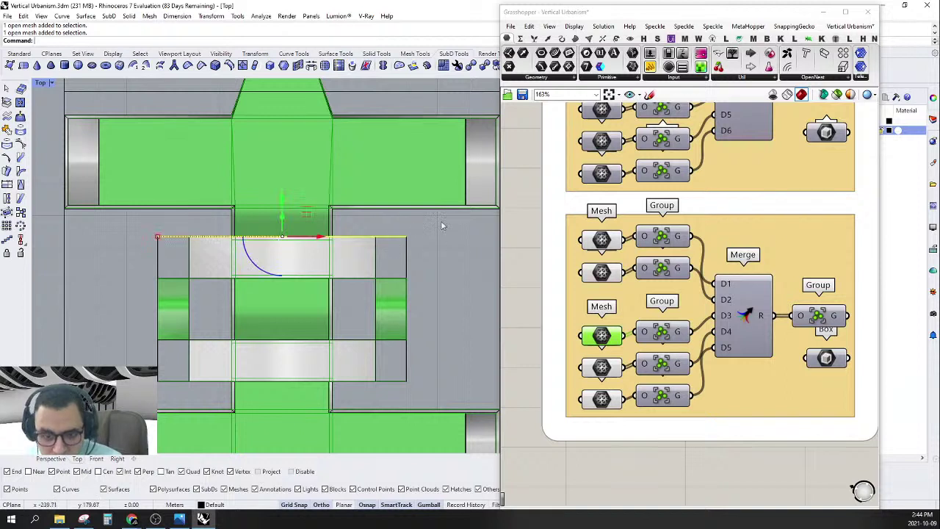
{"action": "left_click_drag", "start_coordinate": [389, 379], "coordinate": [383, 408]}
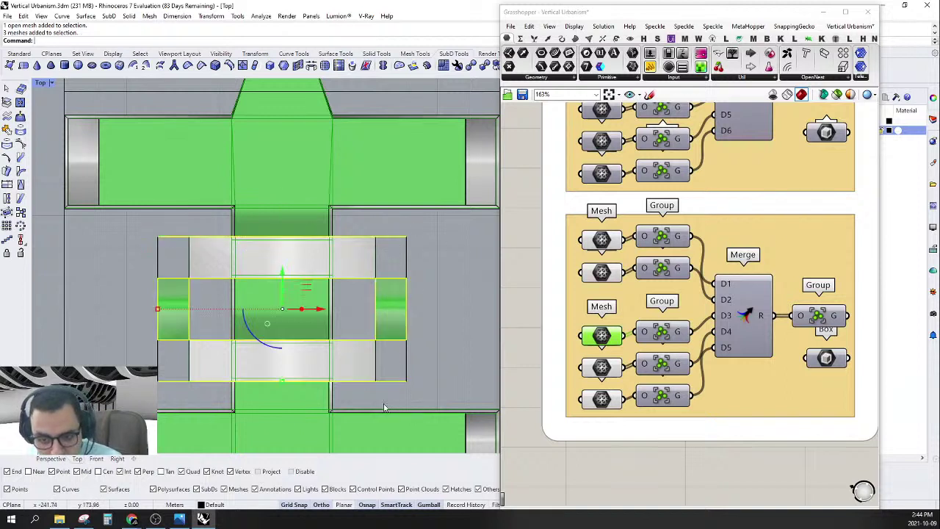
{"action": "left_click_drag", "start_coordinate": [170, 218], "coordinate": [167, 409]}
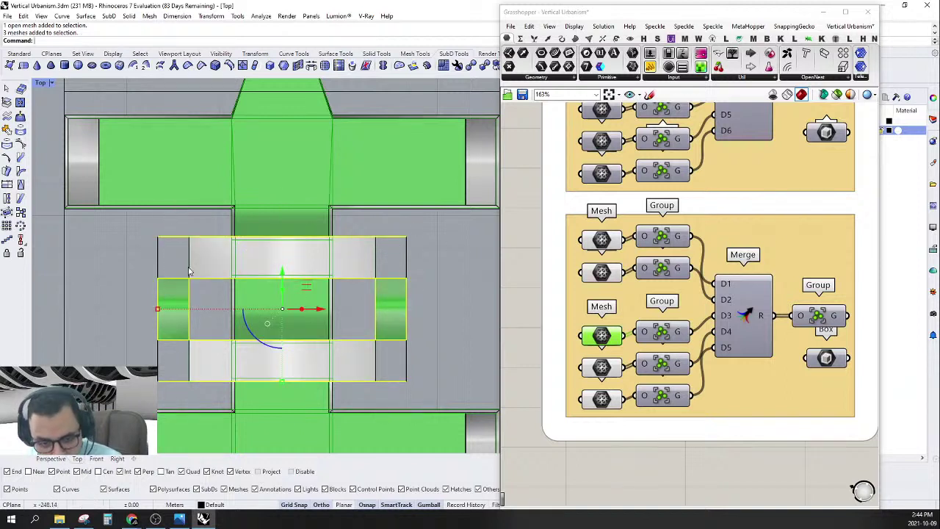
{"action": "scroll", "coordinate": [199, 292], "scroll_direction": "down", "scroll_amount": 3}
{"action": "scroll", "coordinate": [352, 393], "scroll_direction": "up", "scroll_amount": 6}
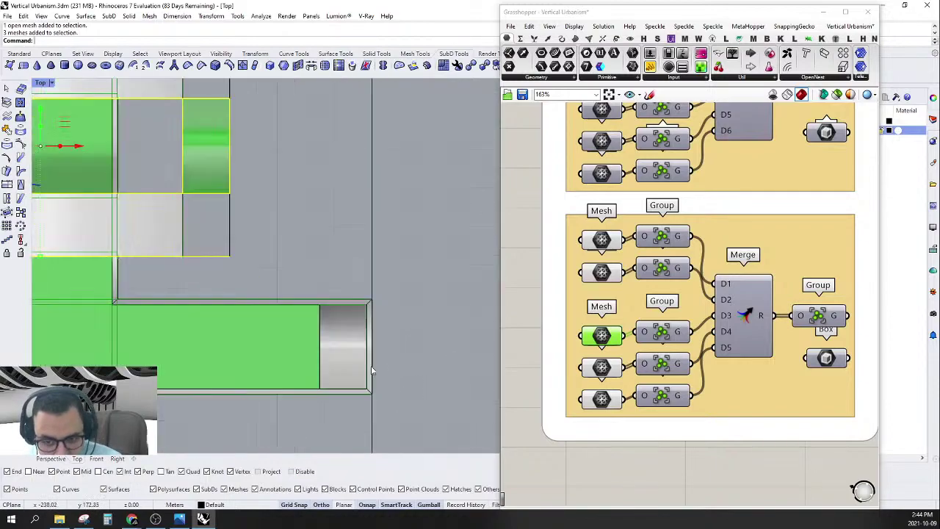
{"action": "scroll", "coordinate": [369, 378], "scroll_direction": "down", "scroll_amount": 2}
In perspective, try to select the slab meshes together with the frame's column face mesh one by one.
{"action": "left_click", "coordinate": [50, 459]}
{"action": "right_click_drag", "start_coordinate": [331, 257], "coordinate": [405, 335]}
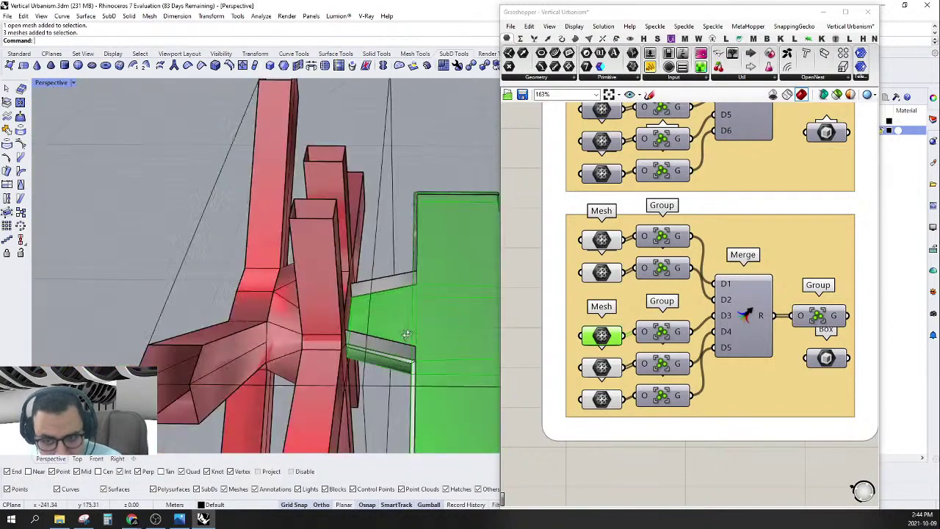
{"action": "scroll", "coordinate": [302, 274], "scroll_direction": "down", "scroll_amount": 8}
{"action": "scroll", "coordinate": [379, 290], "scroll_direction": "up", "scroll_amount": 8}
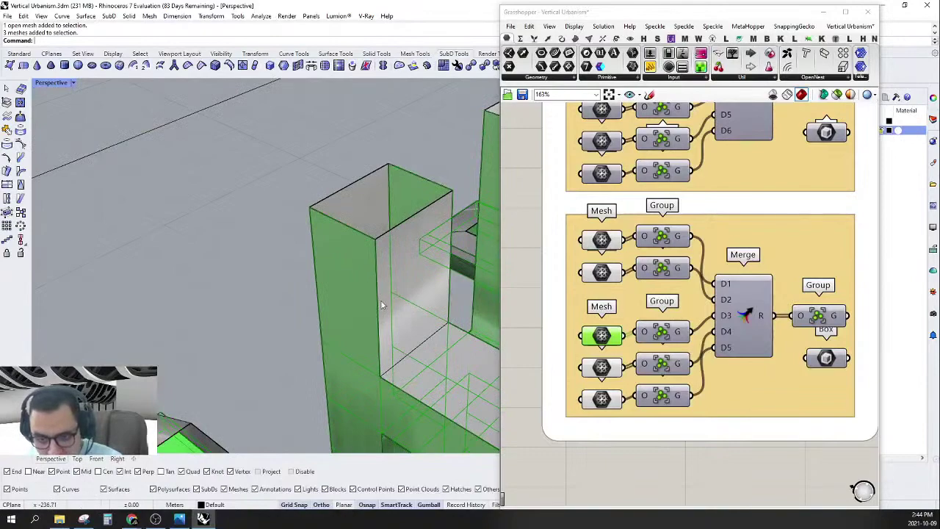
{"action": "scroll", "coordinate": [329, 305], "scroll_direction": "down", "scroll_amount": 4}
{"action": "scroll", "coordinate": [392, 418], "scroll_direction": "up", "scroll_amount": 3}
{"action": "left_click", "coordinate": [386, 409]}
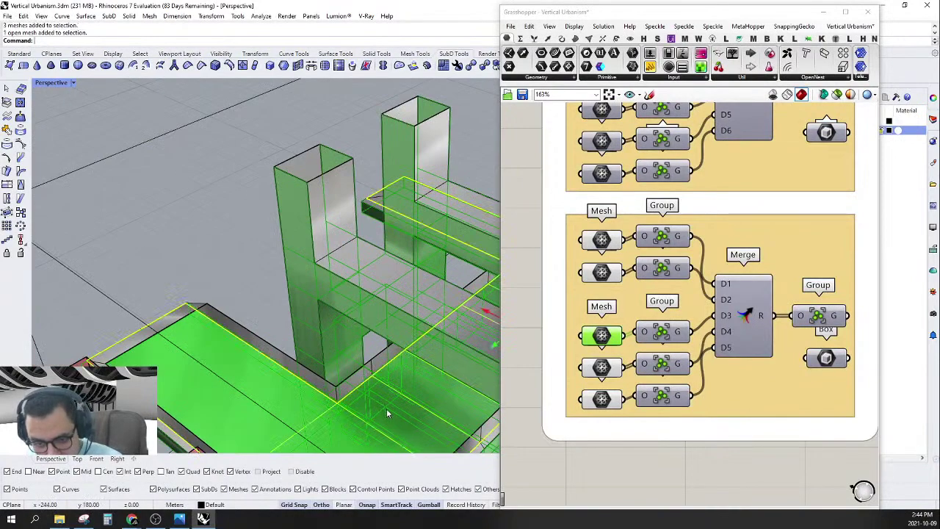
{"action": "scroll", "coordinate": [387, 411], "scroll_direction": "down", "scroll_amount": 6}
{"action": "scroll", "coordinate": [371, 349], "scroll_direction": "up", "scroll_amount": 10}
{"action": "left_click", "coordinate": [386, 352], "text": "shift"}
{"action": "scroll", "coordinate": [386, 353], "scroll_direction": "down", "scroll_amount": 8}
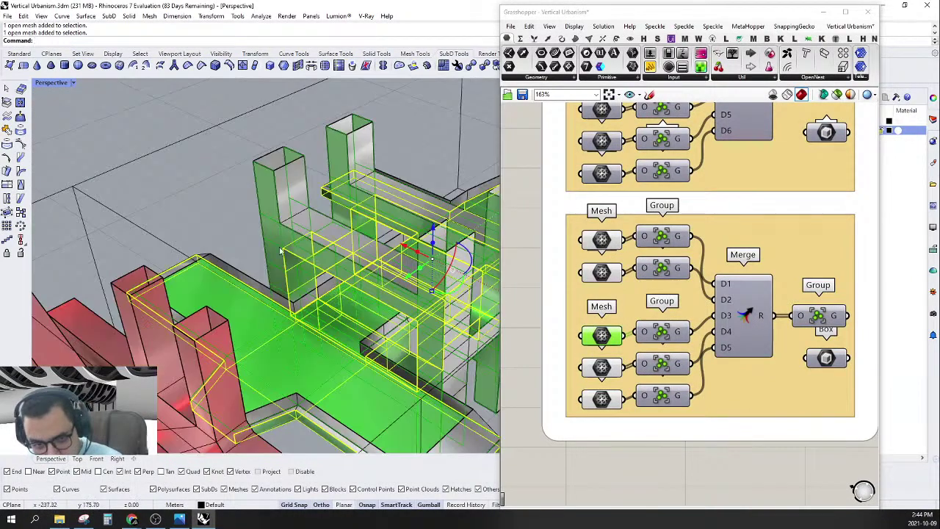
{"action": "scroll", "coordinate": [294, 286], "scroll_direction": "up", "scroll_amount": 5}
{"action": "left_click", "coordinate": [286, 297], "text": "shift"}
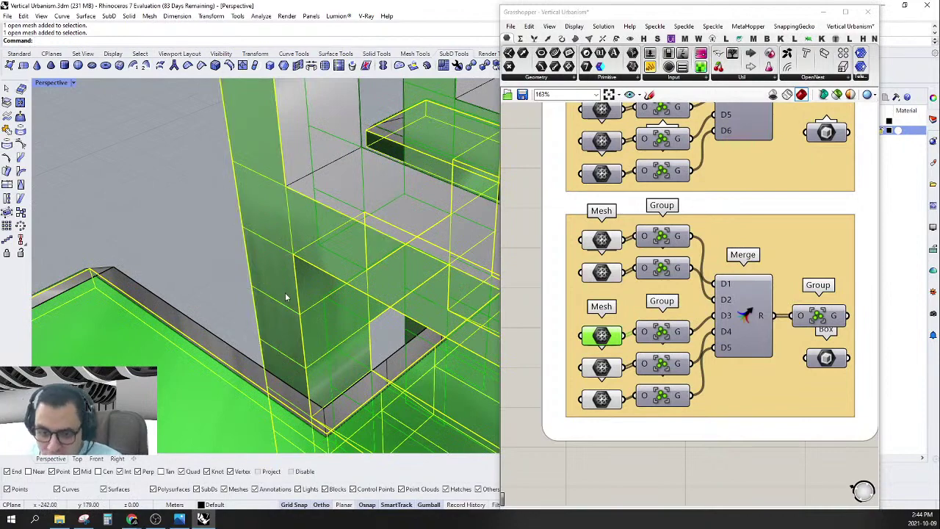
{"action": "scroll", "coordinate": [286, 298], "scroll_direction": "down", "scroll_amount": 3}
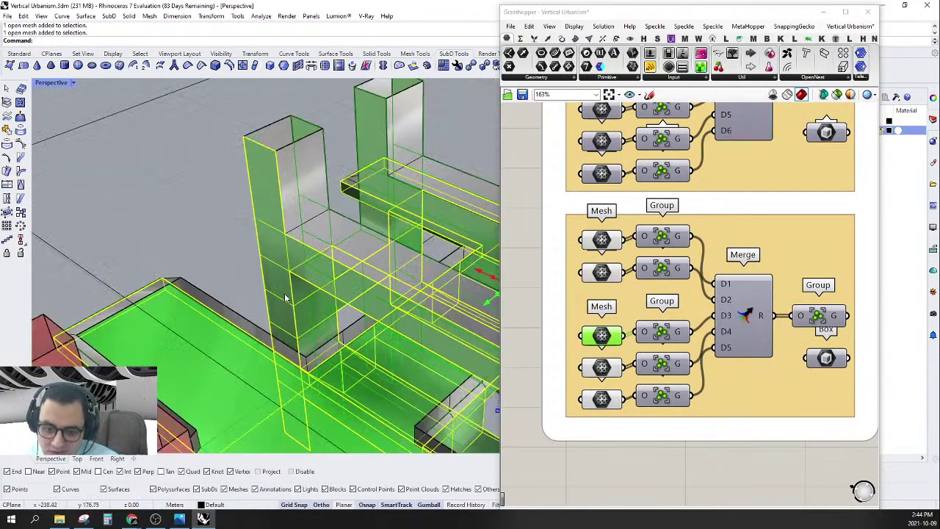
Clear the selection and try picking the frame's column and beam face meshes individually.
{"action": "key", "text": "Escape"}
{"action": "left_click", "coordinate": [272, 244]}
{"action": "left_click", "coordinate": [307, 134], "text": "shift"}
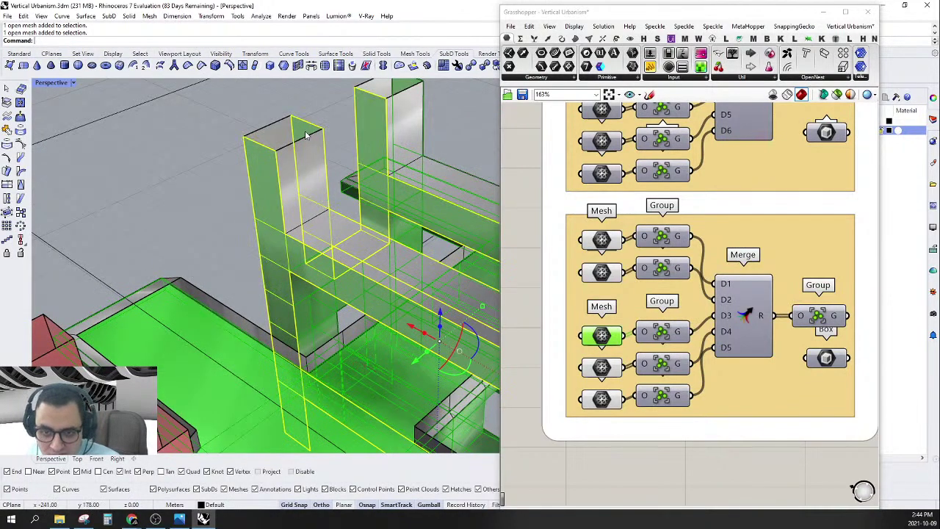
{"action": "right_click_drag", "start_coordinate": [372, 204], "coordinate": [257, 243]}
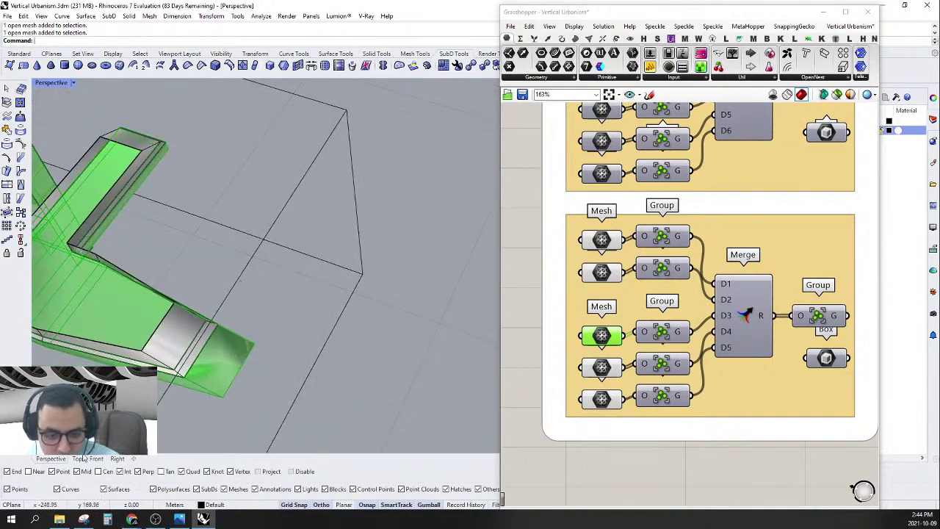
In the top view, select the central frame's beam and column meshes with crossing windows over its column ends.
{"action": "left_click", "coordinate": [84, 458]}
{"action": "scroll", "coordinate": [307, 151], "scroll_direction": "down", "scroll_amount": 3}
{"action": "scroll", "coordinate": [307, 151], "scroll_direction": "up", "scroll_amount": 3}
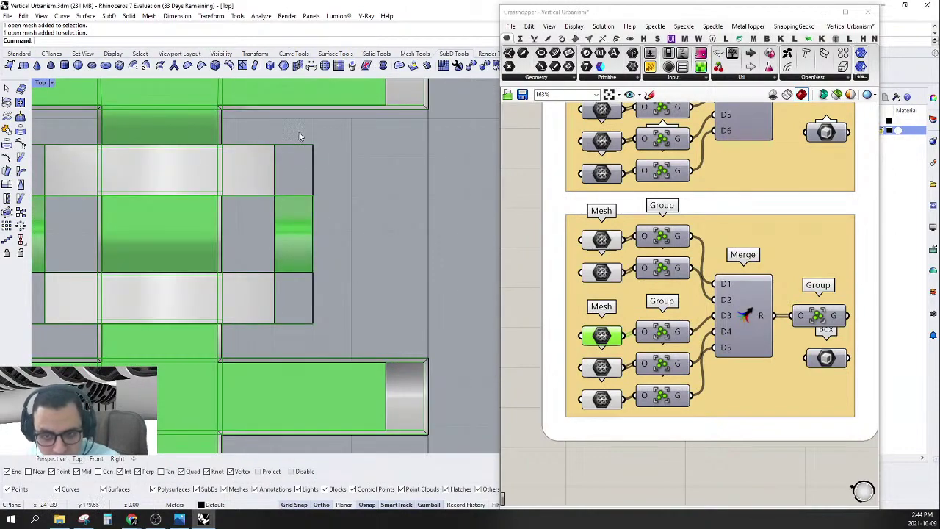
{"action": "left_click_drag", "start_coordinate": [299, 133], "coordinate": [283, 372]}
{"action": "scroll", "coordinate": [401, 298], "scroll_direction": "down", "scroll_amount": 4}
{"action": "scroll", "coordinate": [323, 298], "scroll_direction": "up", "scroll_amount": 2}
{"action": "left_click", "coordinate": [369, 182]}
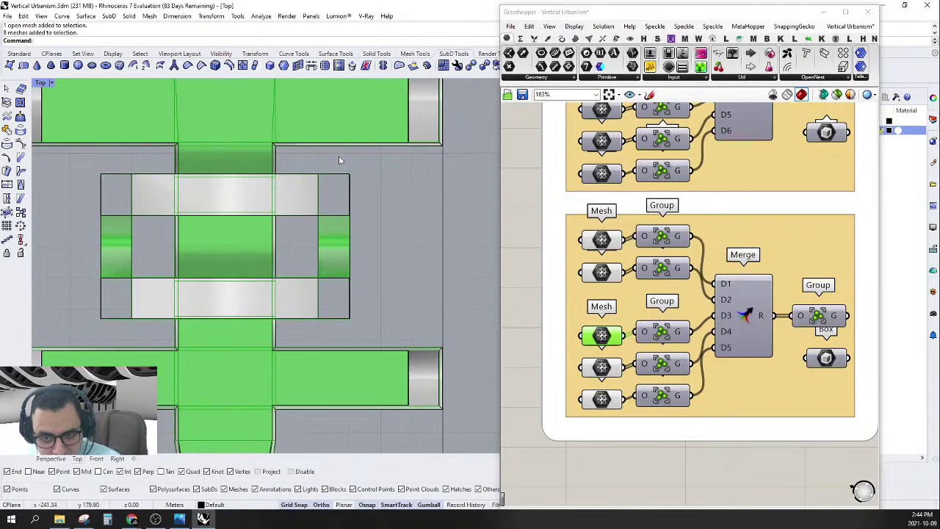
{"action": "left_click_drag", "start_coordinate": [339, 160], "coordinate": [323, 332]}
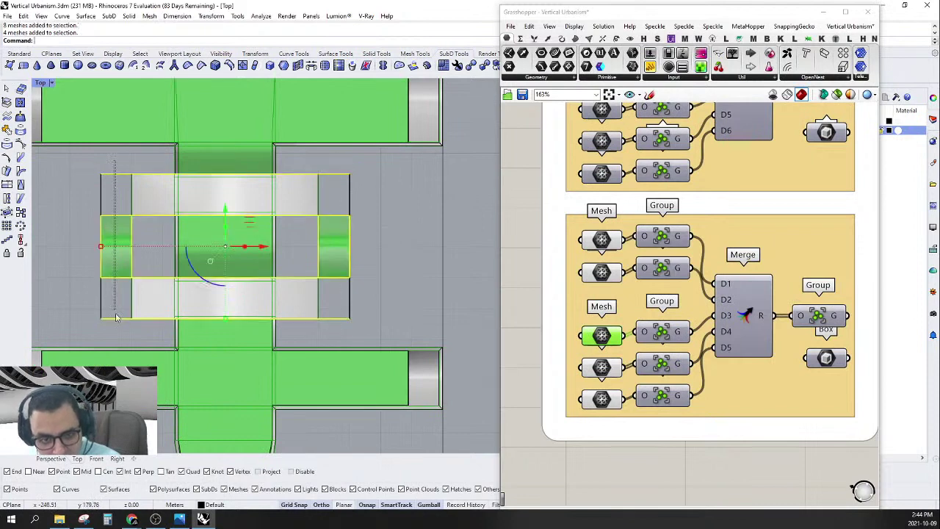
{"action": "right_click_drag", "start_coordinate": [237, 321], "coordinate": [315, 318]}
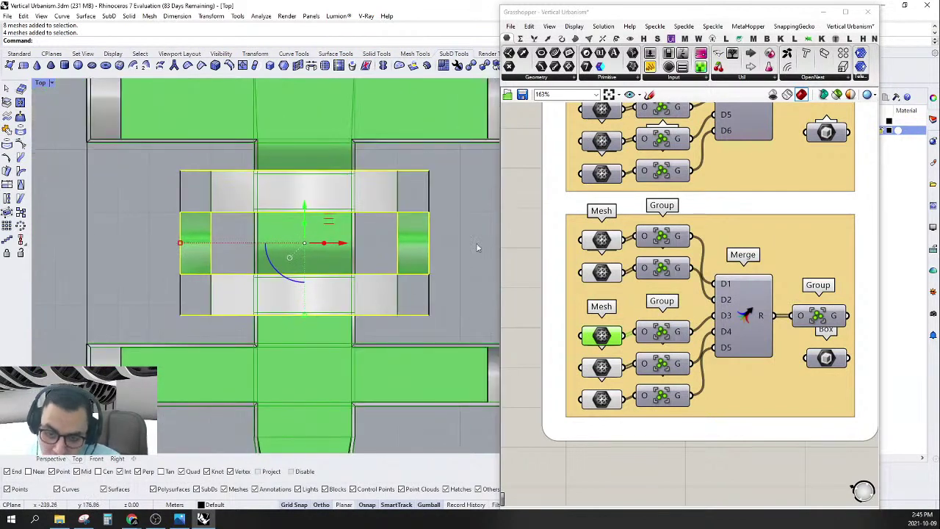
{"action": "scroll", "coordinate": [315, 317], "scroll_direction": "down", "scroll_amount": 3}
{"action": "scroll", "coordinate": [347, 344], "scroll_direction": "up", "scroll_amount": 2}
In perspective, add the edge band mesh of the cross-shaped slab to the frame selection.
{"action": "left_click", "coordinate": [63, 459]}
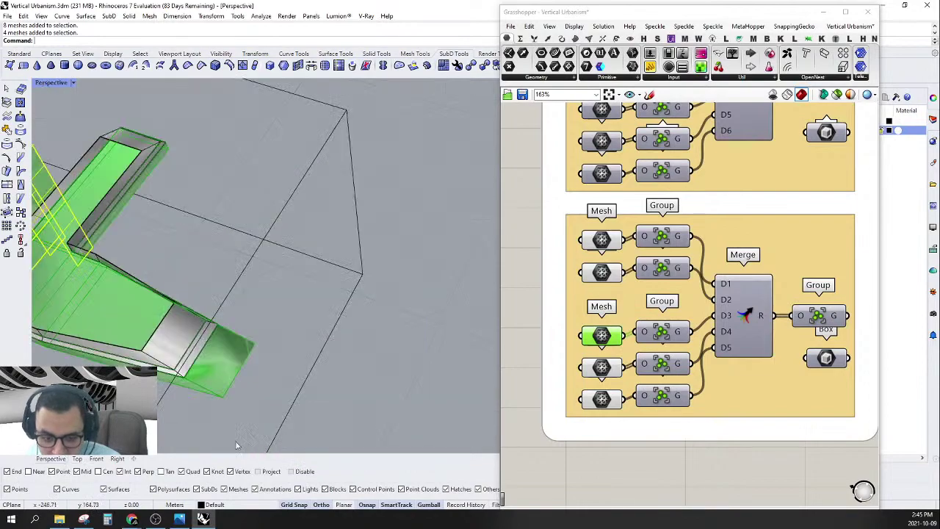
{"action": "scroll", "coordinate": [293, 264], "scroll_direction": "up", "scroll_amount": 5}
{"action": "left_click", "coordinate": [304, 273]}
{"action": "scroll", "coordinate": [331, 307], "scroll_direction": "down", "scroll_amount": 10}
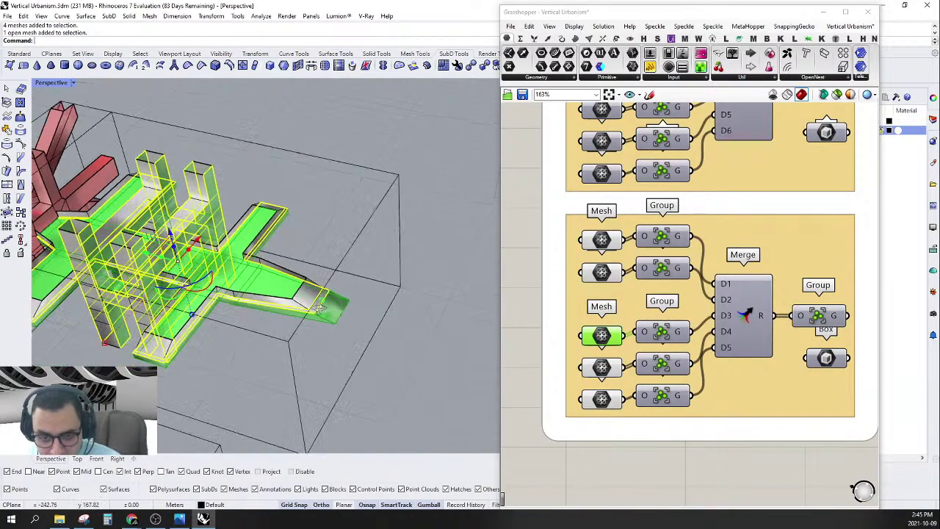
Assign the selected frame and slab edge band meshes as multiple meshes to the third Mesh parameter of the lower group.
{"action": "scroll", "coordinate": [226, 280], "scroll_direction": "up", "scroll_amount": 4}
{"action": "right_click_drag", "start_coordinate": [227, 279], "coordinate": [293, 253]}
{"action": "scroll", "coordinate": [278, 275], "scroll_direction": "up", "scroll_amount": 4}
{"action": "scroll", "coordinate": [309, 276], "scroll_direction": "down", "scroll_amount": 4}
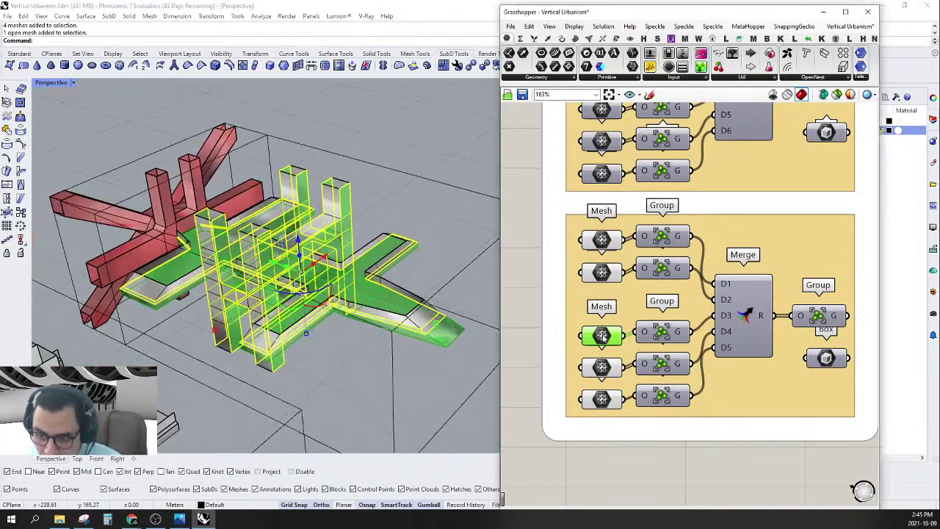
{"action": "right_click", "coordinate": [601, 332]}
{"action": "left_click", "coordinate": [647, 443]}
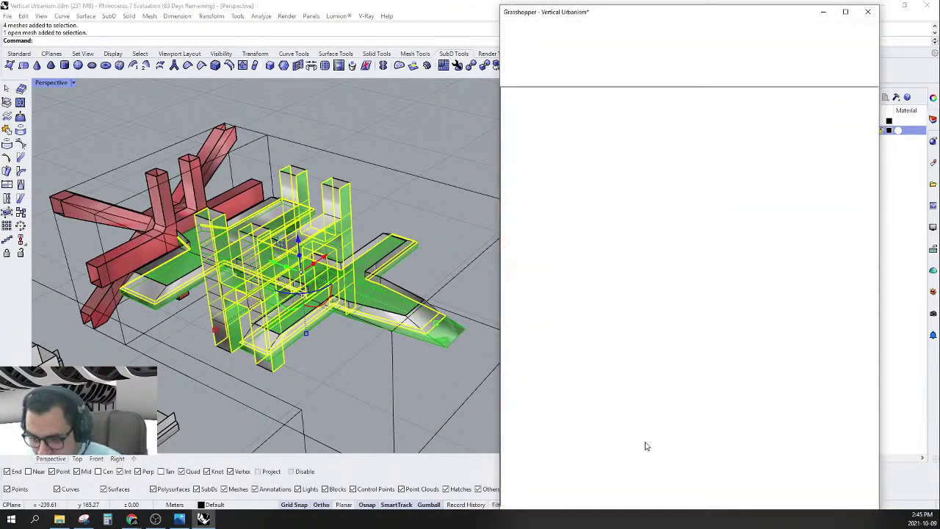
Clear the selection of already assigned meshes and pick the frame's remaining column face meshes in perspective.
{"action": "scroll", "coordinate": [421, 260], "scroll_direction": "up", "scroll_amount": 5}
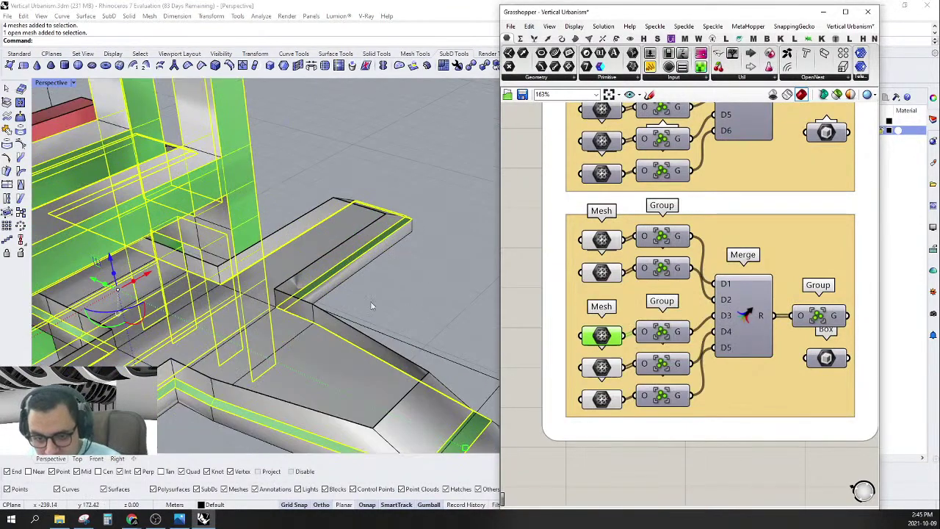
{"action": "left_click", "coordinate": [431, 277]}
{"action": "scroll", "coordinate": [332, 201], "scroll_direction": "up", "scroll_amount": 3}
{"action": "left_click", "coordinate": [275, 176]}
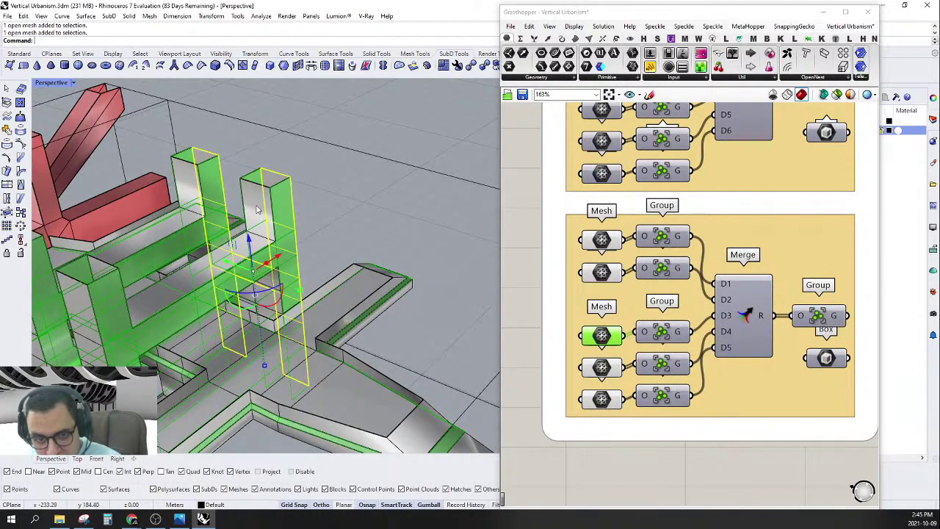
{"action": "left_click", "coordinate": [169, 189], "text": "shift"}
In the top view, add the frame's remaining beam and column meshes to the selection with crossing windows over the column ends.
{"action": "left_click", "coordinate": [77, 459]}
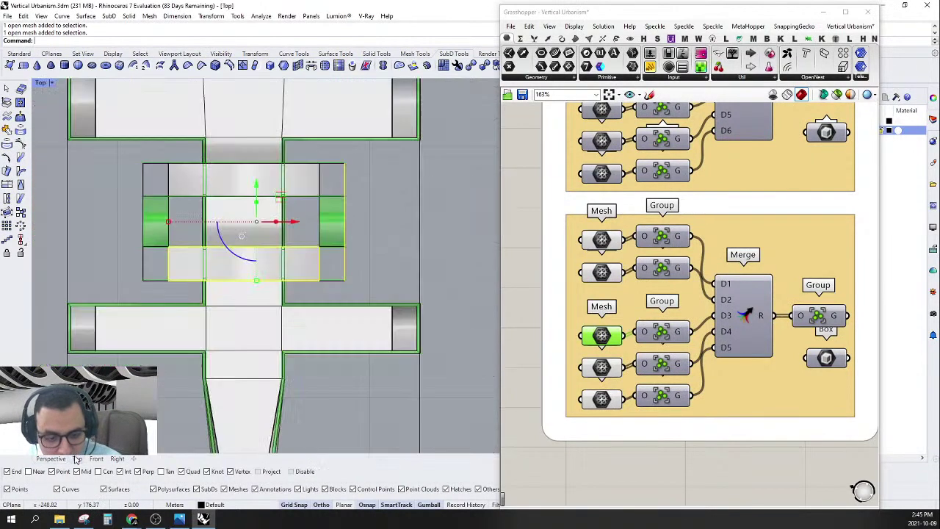
{"action": "scroll", "coordinate": [408, 294], "scroll_direction": "down", "scroll_amount": 4}
{"action": "scroll", "coordinate": [411, 254], "scroll_direction": "up", "scroll_amount": 8}
{"action": "left_click", "coordinate": [371, 317]}
{"action": "left_click_drag", "start_coordinate": [271, 321], "coordinate": [247, 326]}
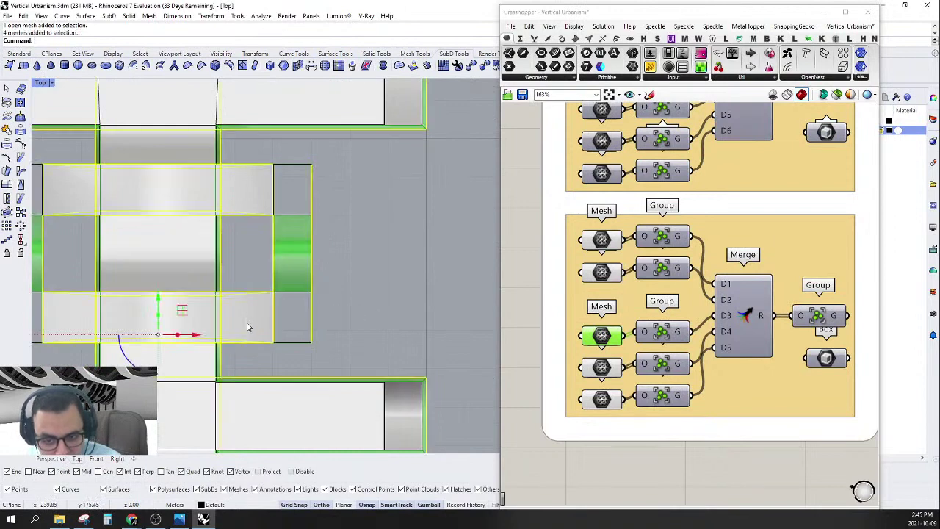
{"action": "left_click_drag", "start_coordinate": [341, 194], "coordinate": [175, 214]}
{"action": "scroll", "coordinate": [257, 201], "scroll_direction": "down", "scroll_amount": 2}
{"action": "scroll", "coordinate": [246, 203], "scroll_direction": "up", "scroll_amount": 5}
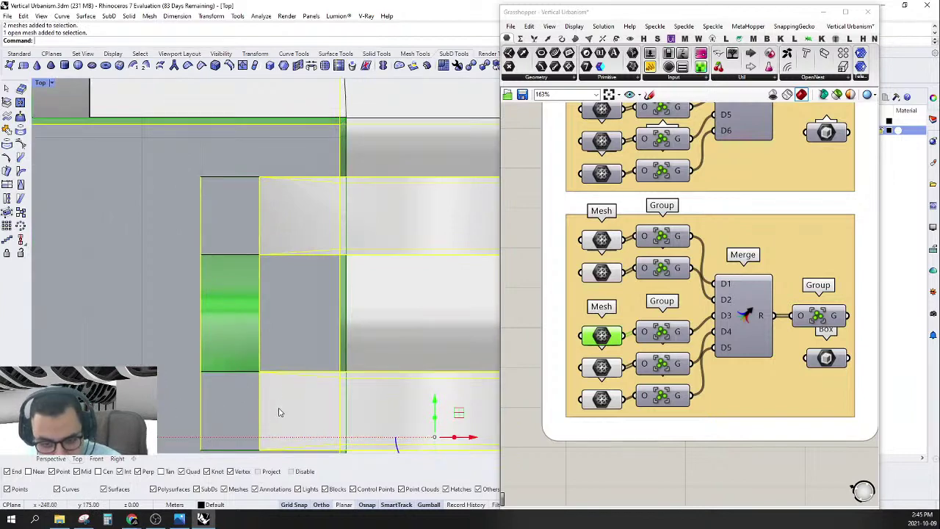
{"action": "left_click_drag", "start_coordinate": [278, 412], "coordinate": [260, 419]}
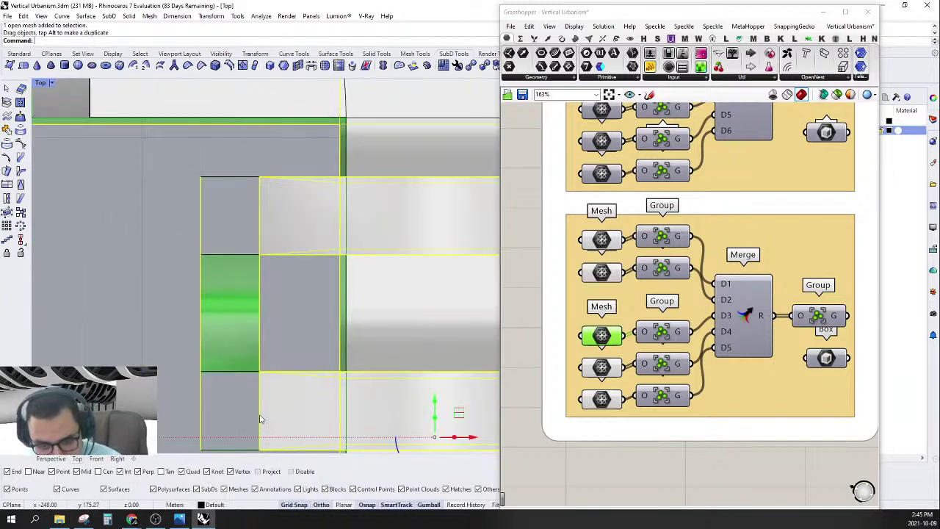
{"action": "scroll", "coordinate": [293, 359], "scroll_direction": "down", "scroll_amount": 2}
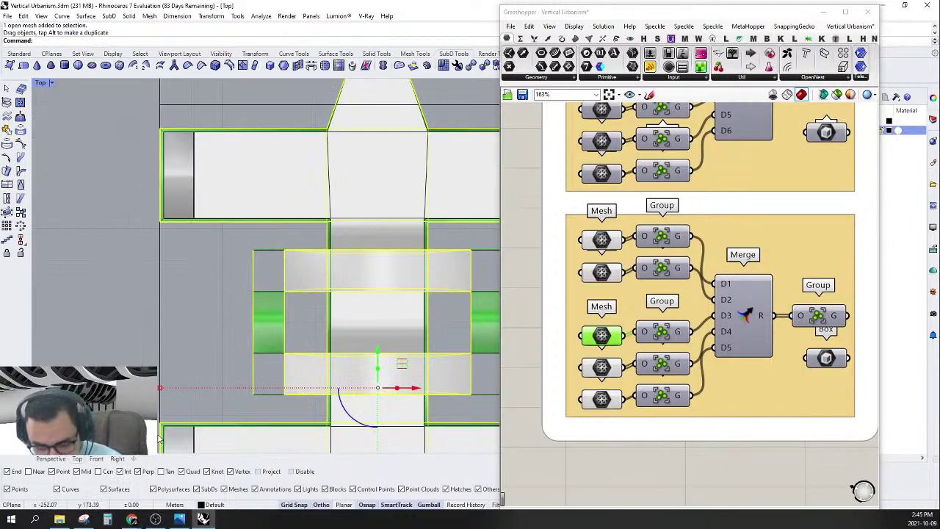
In perspective, add the lower side mesh of the cross-shaped slab to the frame selection.
{"action": "left_click", "coordinate": [51, 458]}
{"action": "mouse_move", "coordinate": [235, 394]}
{"action": "right_mouse_down"}
{"action": "mouse_move", "coordinate": [271, 367]}
{"action": "mouse_move", "coordinate": [237, 351]}
{"action": "mouse_move", "coordinate": [235, 386]}
{"action": "right_mouse_up"}
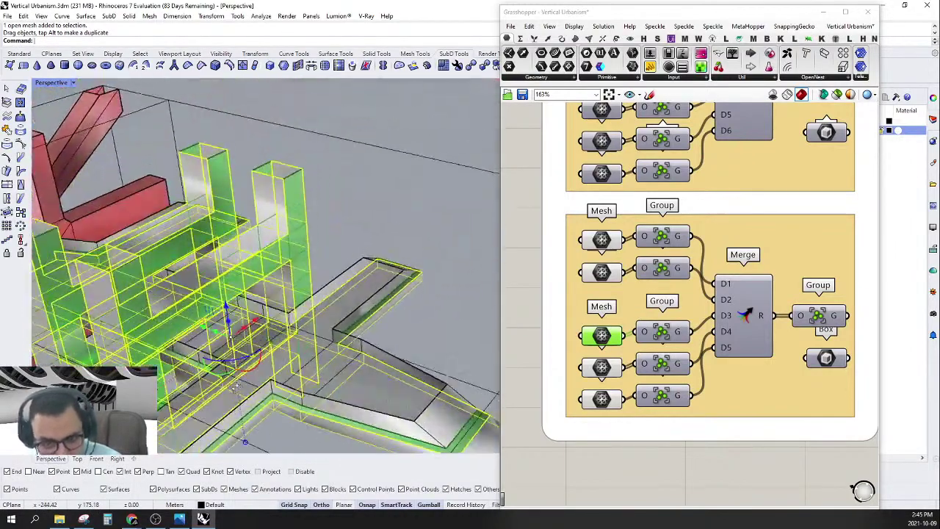
{"action": "scroll", "coordinate": [374, 303], "scroll_direction": "down", "scroll_amount": 5}
{"action": "scroll", "coordinate": [408, 376], "scroll_direction": "up", "scroll_amount": 8}
{"action": "left_click", "coordinate": [278, 263], "text": "shift"}
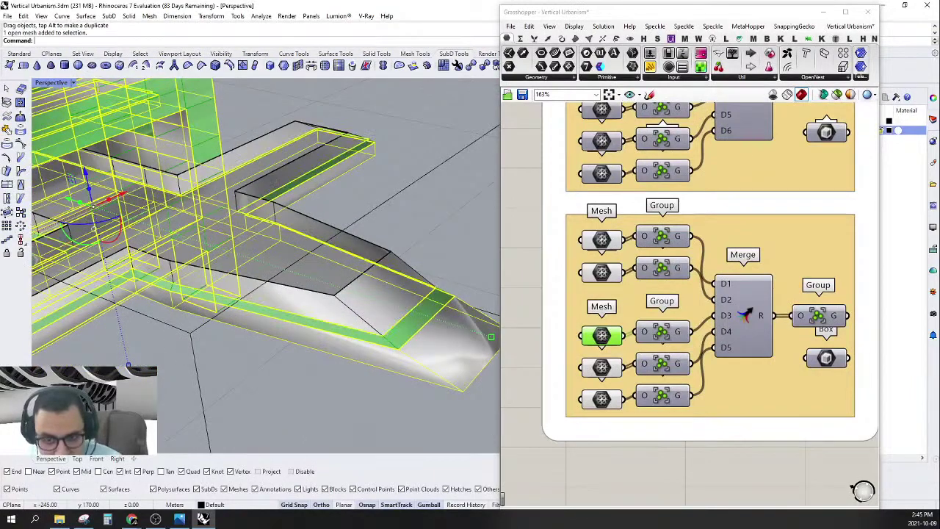
{"action": "scroll", "coordinate": [322, 304], "scroll_direction": "down", "scroll_amount": 7}
{"action": "scroll", "coordinate": [266, 325], "scroll_direction": "up", "scroll_amount": 4}
{"action": "scroll", "coordinate": [397, 331], "scroll_direction": "down", "scroll_amount": 5}
{"action": "right_click_drag", "start_coordinate": [396, 332], "coordinate": [433, 323]}
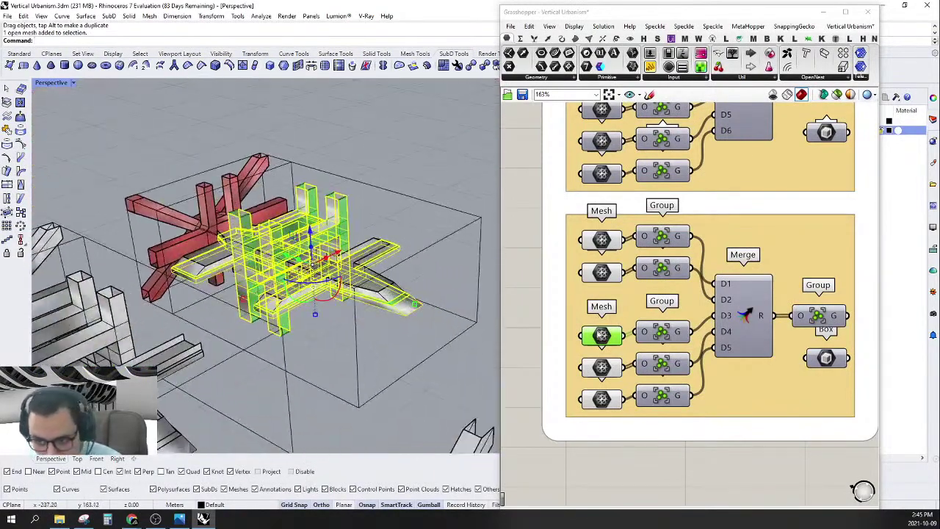
Assign the selected frame and slab meshes as multiple meshes to the fourth Mesh parameter of the lower group and clear the selection.
{"action": "left_click", "coordinate": [602, 367]}
{"action": "right_click", "coordinate": [602, 367]}
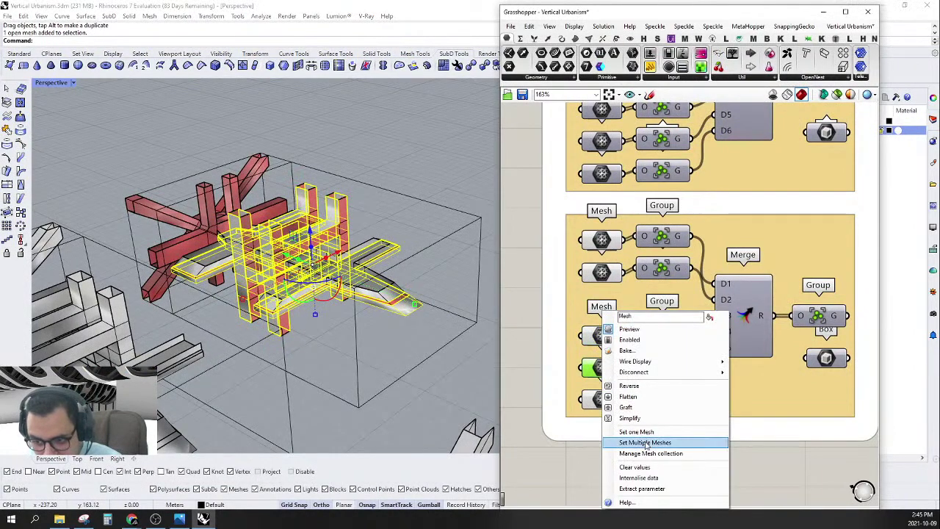
{"action": "left_click", "coordinate": [647, 445]}
{"action": "left_click", "coordinate": [421, 163]}
{"action": "mouse_move", "coordinate": [353, 293]}
{"action": "right_mouse_down"}
{"action": "mouse_move", "coordinate": [409, 289]}
{"action": "mouse_move", "coordinate": [354, 288]}
{"action": "right_mouse_up"}
{"action": "scroll", "coordinate": [353, 290], "scroll_direction": "up", "scroll_amount": 5}
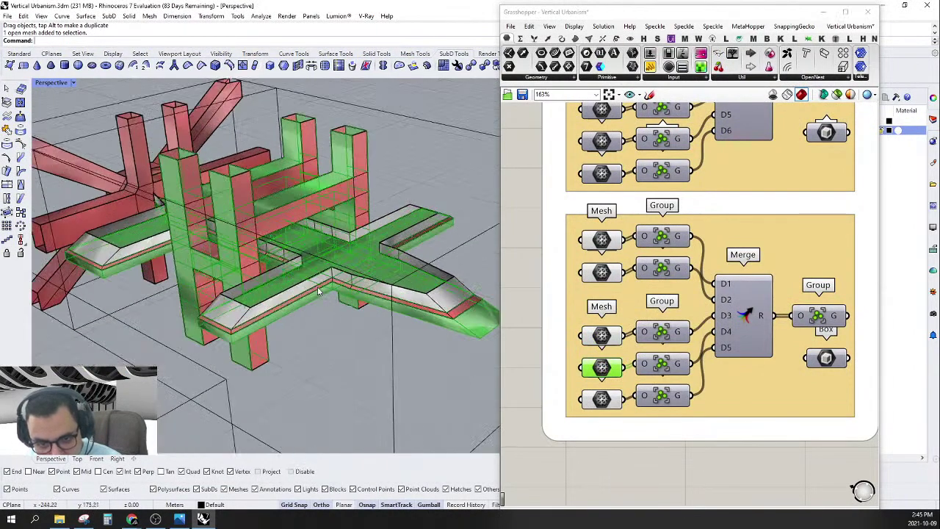
{"action": "left_click", "coordinate": [512, 352]}
{"action": "mouse_move", "coordinate": [275, 337]}
{"action": "right_mouse_down"}
{"action": "mouse_move", "coordinate": [372, 338]}
{"action": "mouse_move", "coordinate": [400, 305]}
{"action": "mouse_move", "coordinate": [288, 303]}
{"action": "mouse_move", "coordinate": [281, 319]}
{"action": "right_mouse_up"}
Check the fifth Mesh parameter's current geometry, then select the raised rim mesh along the cross-shaped slab of the red module.
{"action": "left_click", "coordinate": [602, 398]}
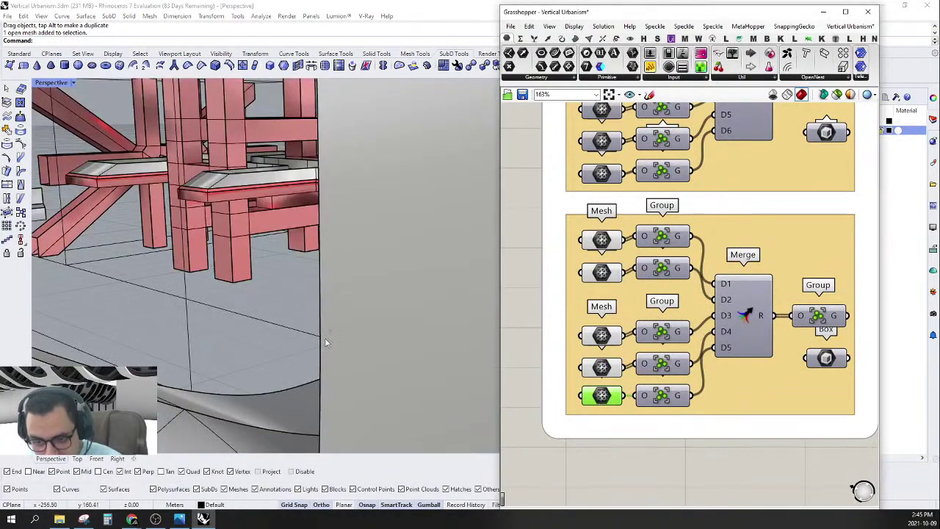
{"action": "scroll", "coordinate": [325, 342], "scroll_direction": "down", "scroll_amount": 10}
{"action": "scroll", "coordinate": [369, 263], "scroll_direction": "up", "scroll_amount": 10}
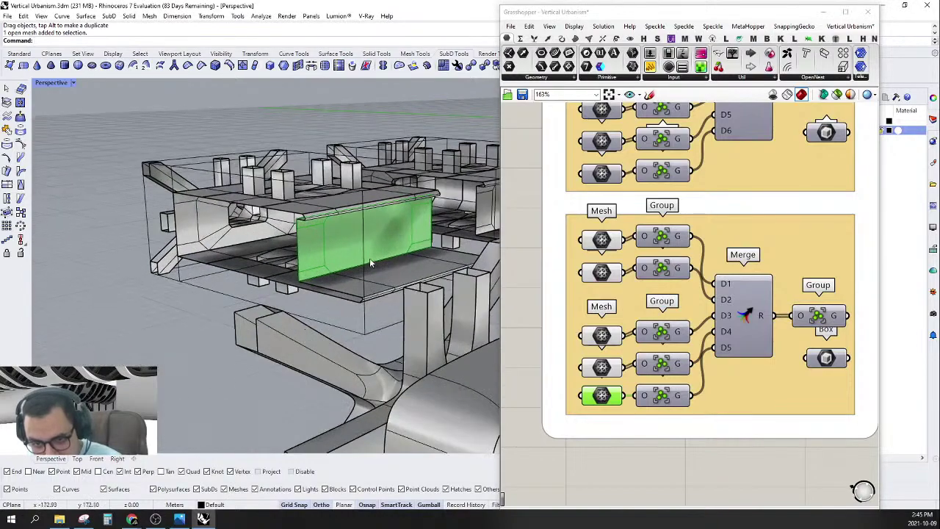
{"action": "scroll", "coordinate": [701, 310], "scroll_direction": "down", "scroll_amount": 3}
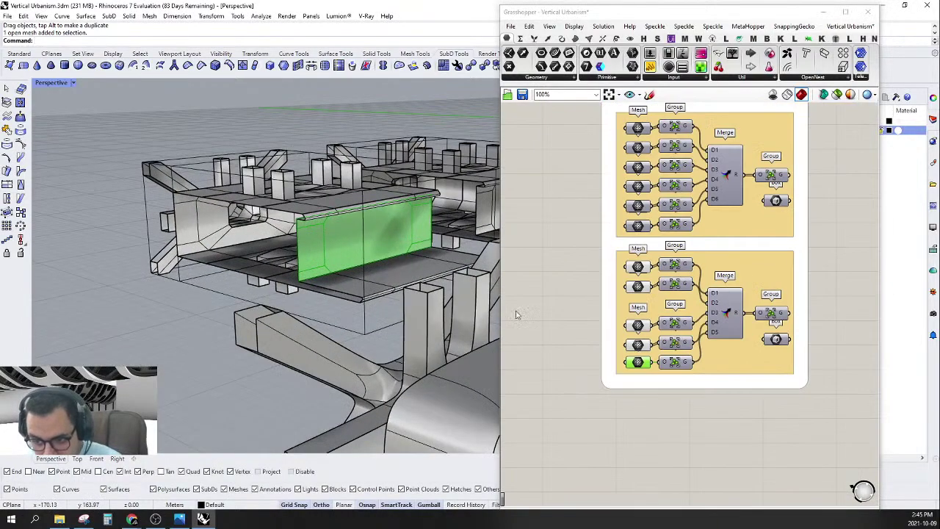
{"action": "scroll", "coordinate": [250, 253], "scroll_direction": "down", "scroll_amount": 14}
{"action": "scroll", "coordinate": [150, 321], "scroll_direction": "up", "scroll_amount": 14}
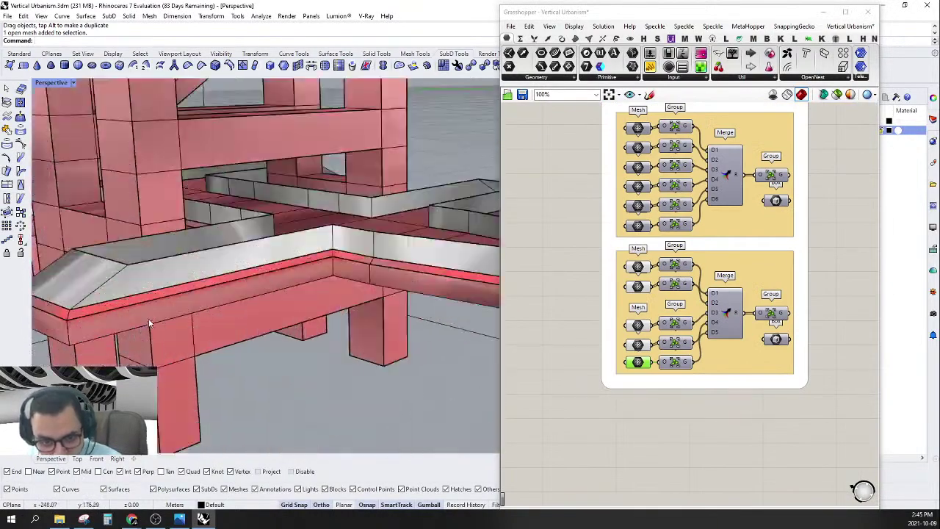
{"action": "left_click", "coordinate": [155, 254]}
{"action": "scroll", "coordinate": [155, 253], "scroll_direction": "down", "scroll_amount": 6}
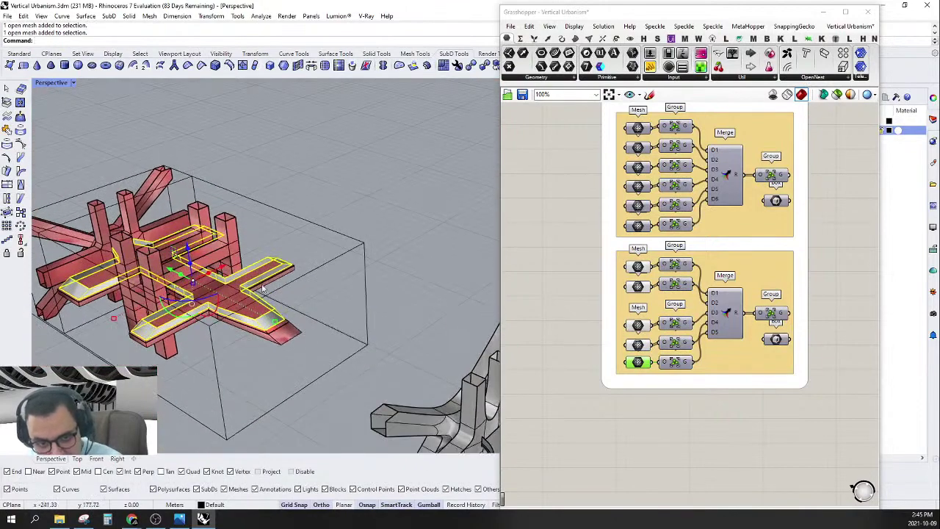
{"action": "scroll", "coordinate": [656, 350], "scroll_direction": "up", "scroll_amount": 4}
Assign the selected slab rim as the one mesh of the fifth Mesh parameter.
{"action": "right_click", "coordinate": [626, 358]}
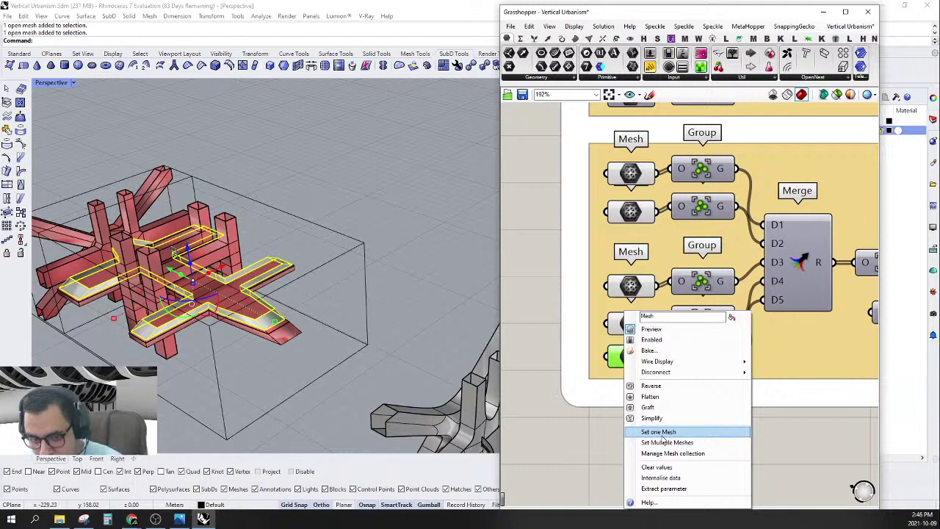
{"action": "left_click", "coordinate": [661, 432]}
{"action": "scroll", "coordinate": [193, 244], "scroll_direction": "down", "scroll_amount": 5}
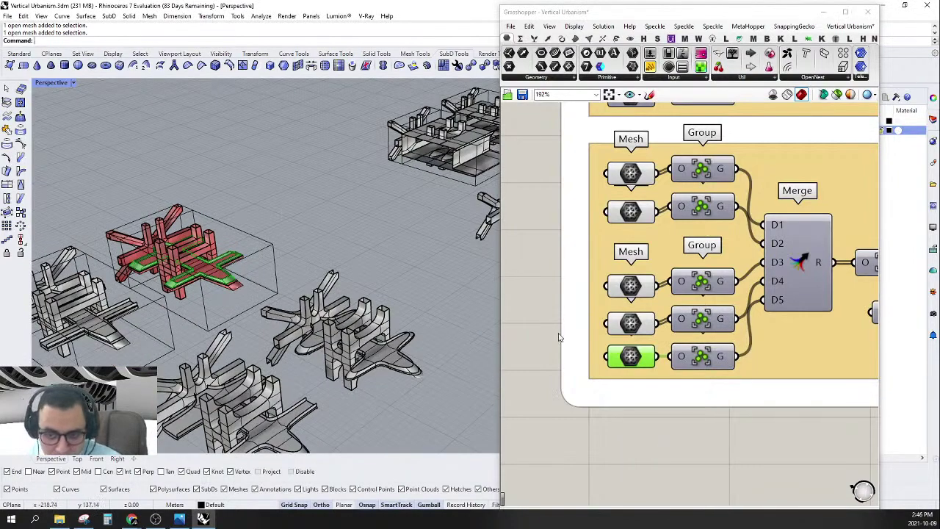
{"action": "left_click", "coordinate": [533, 327]}
Align the lower group's Group components in rows with their Mesh parameters.
{"action": "right_click_drag", "start_coordinate": [628, 306], "coordinate": [601, 327]}
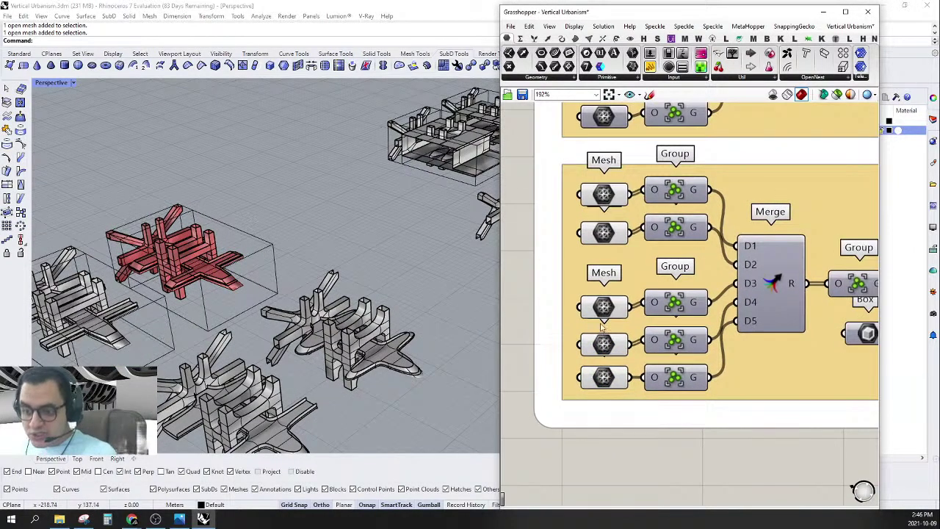
{"action": "left_click_drag", "start_coordinate": [670, 229], "coordinate": [672, 234]}
{"action": "left_click_drag", "start_coordinate": [683, 179], "coordinate": [684, 184]}
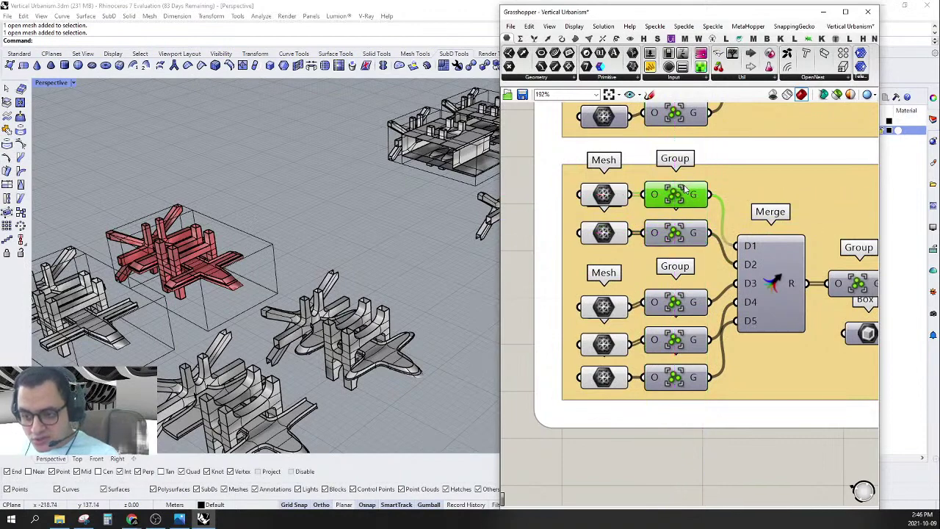
{"action": "scroll", "coordinate": [670, 310], "scroll_direction": "up", "scroll_amount": 2}
{"action": "left_click_drag", "start_coordinate": [671, 303], "coordinate": [671, 309]}
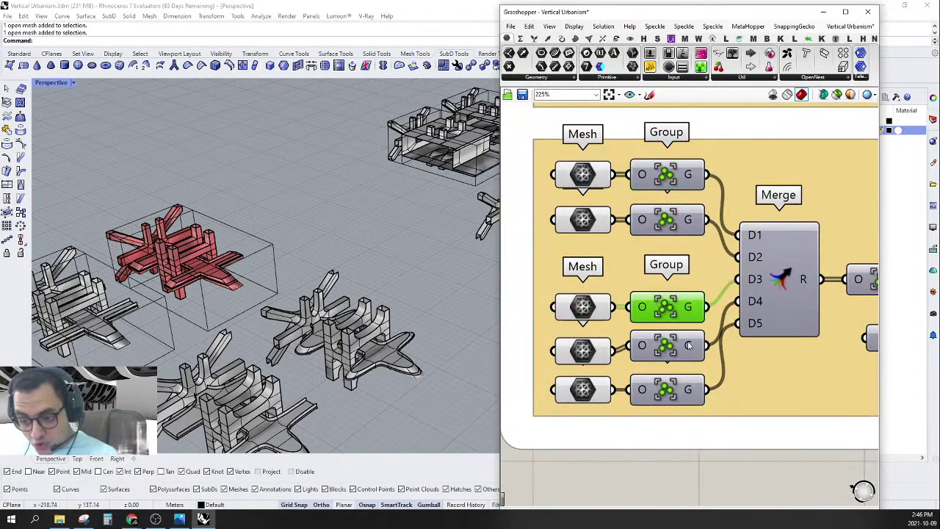
{"action": "left_click_drag", "start_coordinate": [675, 349], "coordinate": [677, 357]}
{"action": "left_click", "coordinate": [677, 393]}
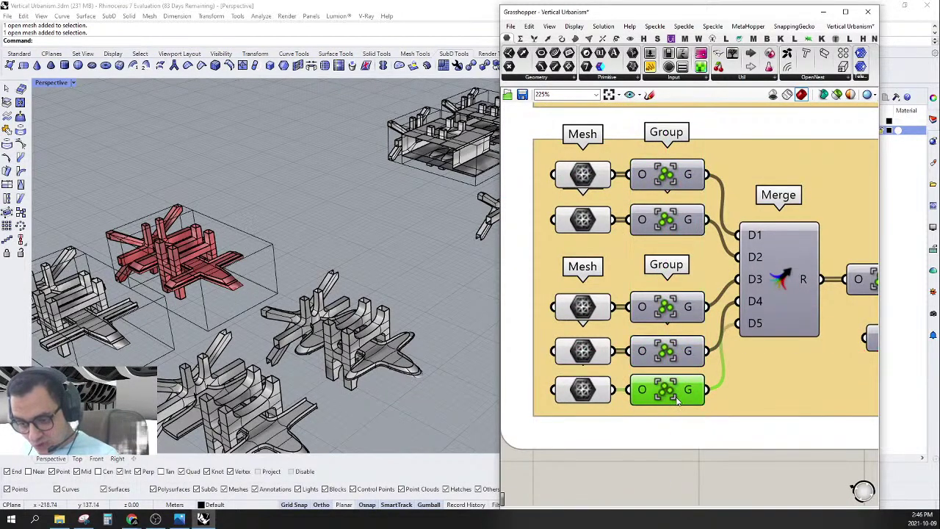
Set one box for the lower group's Box parameter, snapping its base and height to the corners of the red module's wireframe box.
{"action": "scroll", "coordinate": [677, 398], "scroll_direction": "down", "scroll_amount": 4}
{"action": "scroll", "coordinate": [683, 365], "scroll_direction": "up", "scroll_amount": 2}
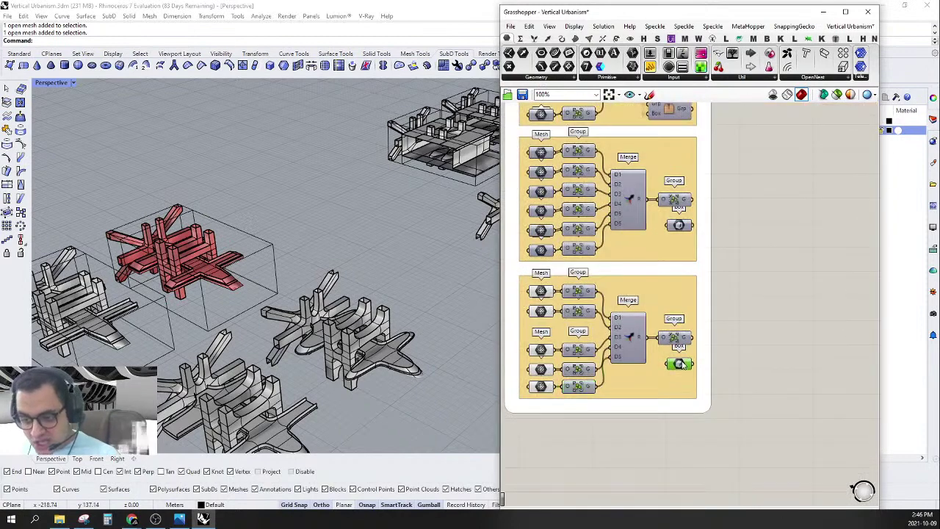
{"action": "right_click", "coordinate": [683, 365]}
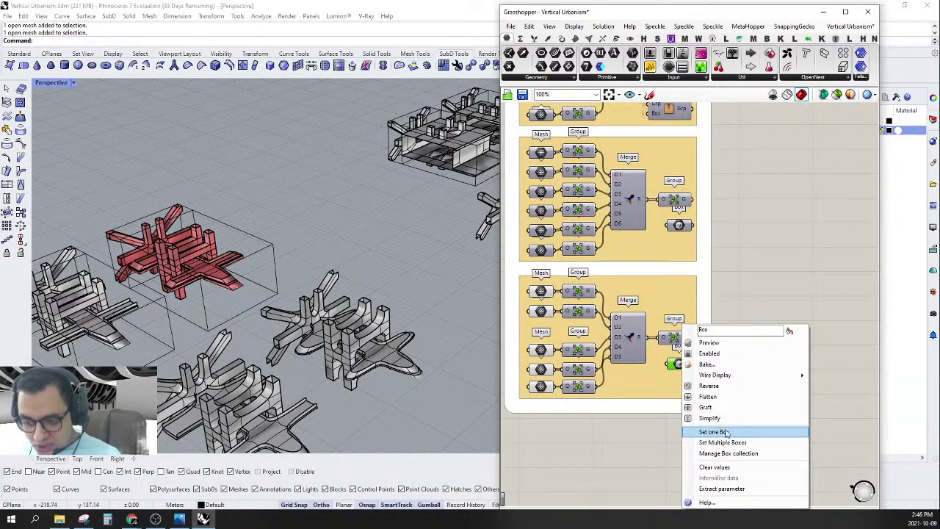
{"action": "left_click", "coordinate": [727, 433]}
{"action": "right_click_drag", "start_coordinate": [232, 229], "coordinate": [210, 236]}
{"action": "scroll", "coordinate": [212, 235], "scroll_direction": "up", "scroll_amount": 4}
{"action": "right_click_drag", "start_coordinate": [371, 168], "coordinate": [290, 147]}
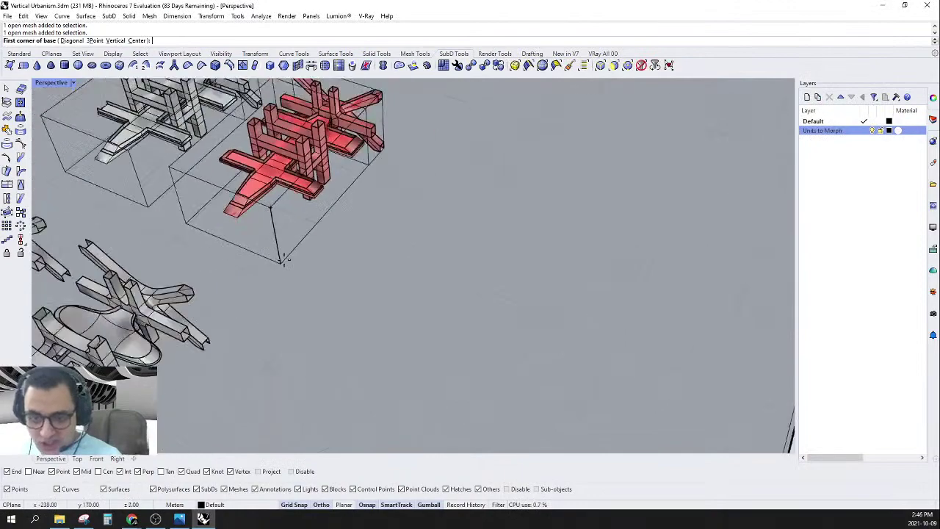
{"action": "scroll", "coordinate": [284, 259], "scroll_direction": "up", "scroll_amount": 5}
{"action": "left_click", "coordinate": [328, 309]}
{"action": "scroll", "coordinate": [395, 316], "scroll_direction": "down", "scroll_amount": 5}
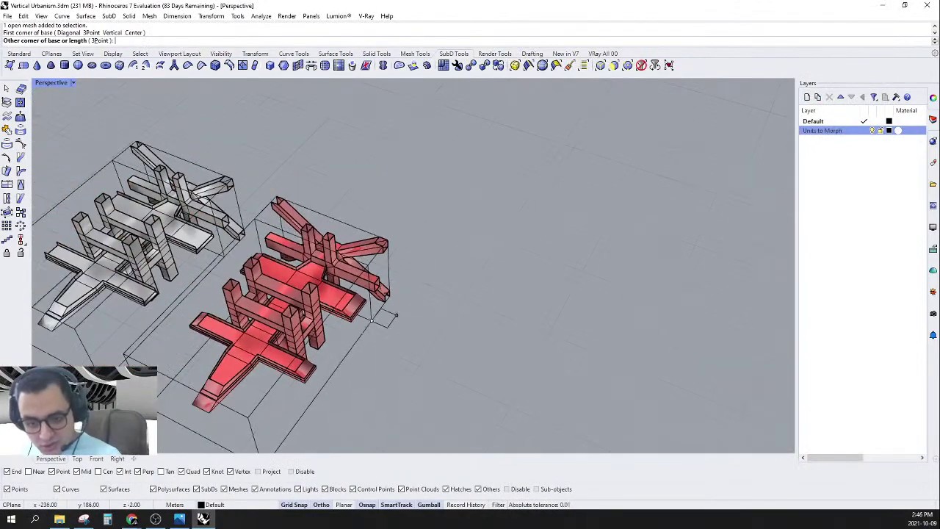
{"action": "scroll", "coordinate": [290, 220], "scroll_direction": "up", "scroll_amount": 3}
{"action": "left_click", "coordinate": [277, 192]}
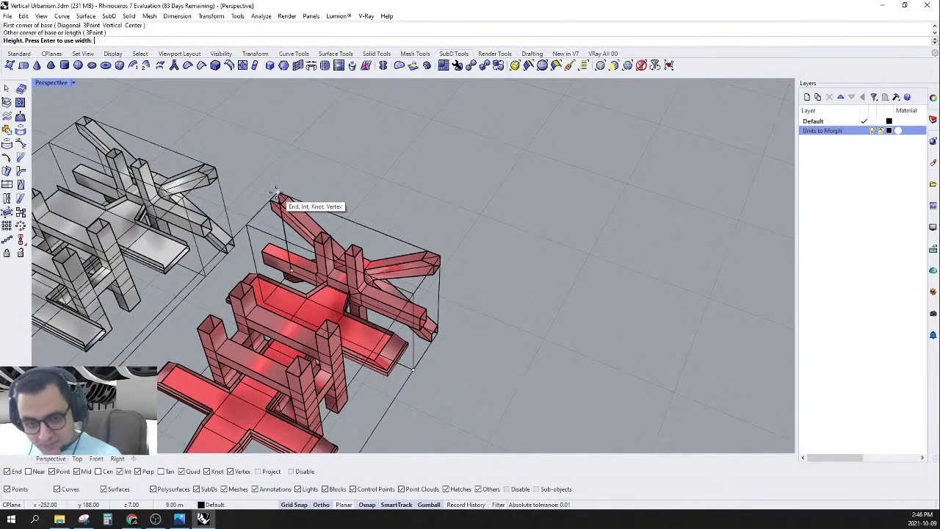
{"action": "left_click", "coordinate": [276, 193]}
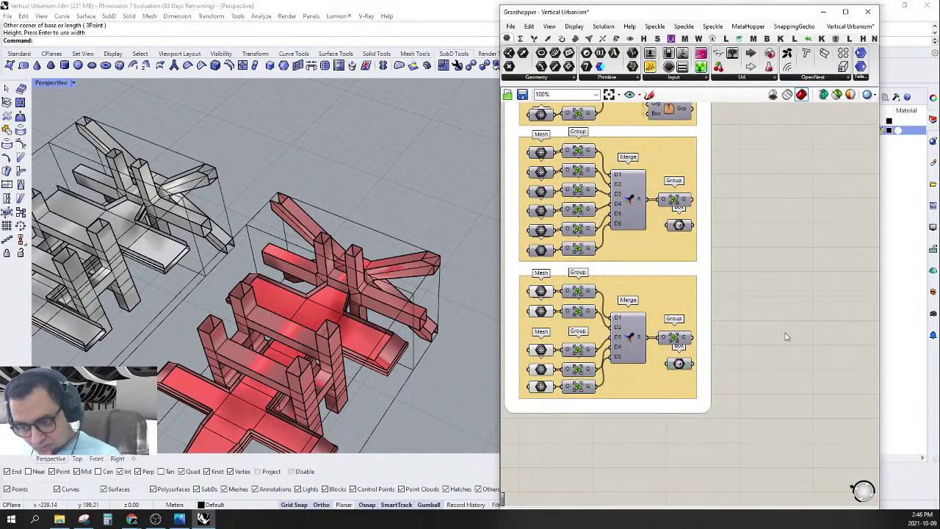
Copy the lowest group in Units to Morph with all its components and paste a duplicate.
{"action": "scroll", "coordinate": [694, 334], "scroll_direction": "down", "scroll_amount": 4}
{"action": "scroll", "coordinate": [753, 345], "scroll_direction": "down", "scroll_amount": 3}
{"action": "right_click_drag", "start_coordinate": [750, 342], "coordinate": [707, 328]}
{"action": "scroll", "coordinate": [595, 336], "scroll_direction": "down", "scroll_amount": 1}
{"action": "scroll", "coordinate": [673, 327], "scroll_direction": "up", "scroll_amount": 2}
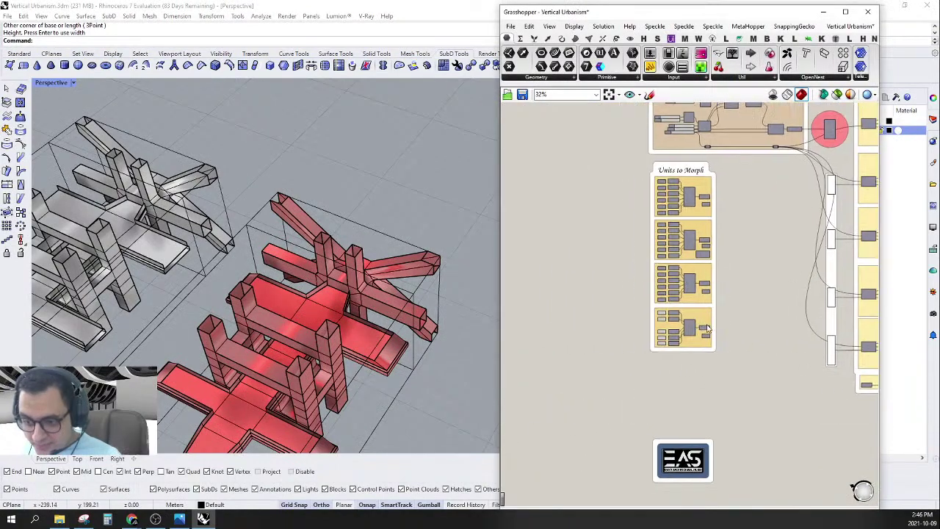
{"action": "scroll", "coordinate": [707, 328], "scroll_direction": "up", "scroll_amount": 3}
{"action": "left_click_drag", "start_coordinate": [585, 404], "coordinate": [781, 277]}
{"action": "right_click_drag", "start_coordinate": [588, 343], "coordinate": [577, 309]}
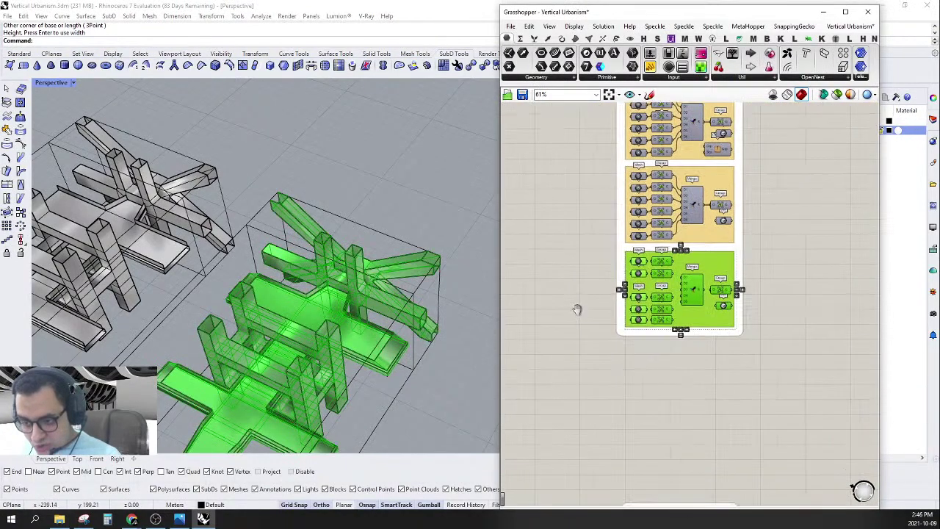
{"action": "key", "text": "ctrl+v"}
Move the duplicated group directly below the original and add it to the Units to Morph group.
{"action": "scroll", "coordinate": [707, 362], "scroll_direction": "up", "scroll_amount": 3}
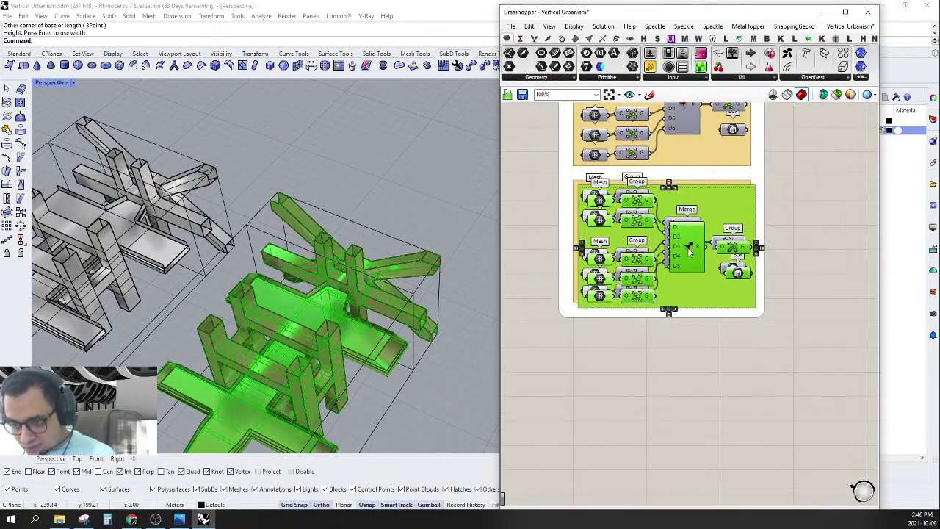
{"action": "left_click_drag", "start_coordinate": [689, 249], "coordinate": [685, 374]}
{"action": "right_click", "coordinate": [760, 302]}
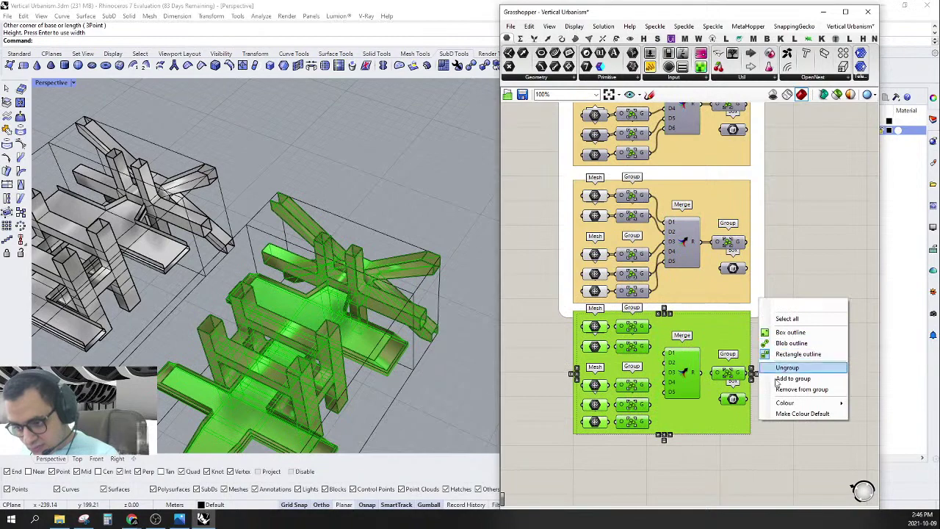
{"action": "left_click", "coordinate": [780, 380]}
Clear the component selection and show the neighbouring unassigned module in the Top view.
{"action": "scroll", "coordinate": [797, 314], "scroll_direction": "down", "scroll_amount": 4}
{"action": "right_click_drag", "start_coordinate": [301, 224], "coordinate": [379, 215]}
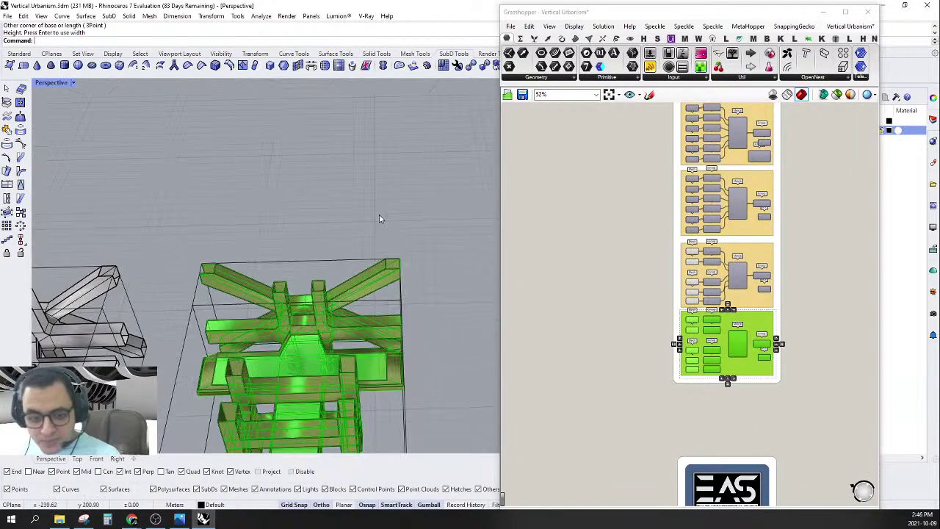
{"action": "scroll", "coordinate": [379, 214], "scroll_direction": "down", "scroll_amount": 8}
{"action": "left_click", "coordinate": [627, 275]}
{"action": "right_click_drag", "start_coordinate": [193, 231], "coordinate": [272, 221]}
{"action": "scroll", "coordinate": [257, 309], "scroll_direction": "up", "scroll_amount": 10}
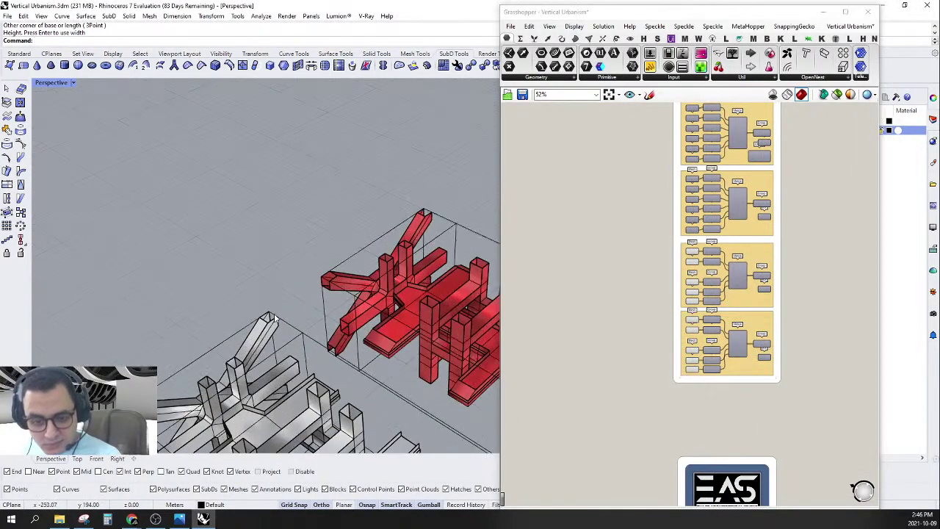
{"action": "left_click", "coordinate": [78, 458]}
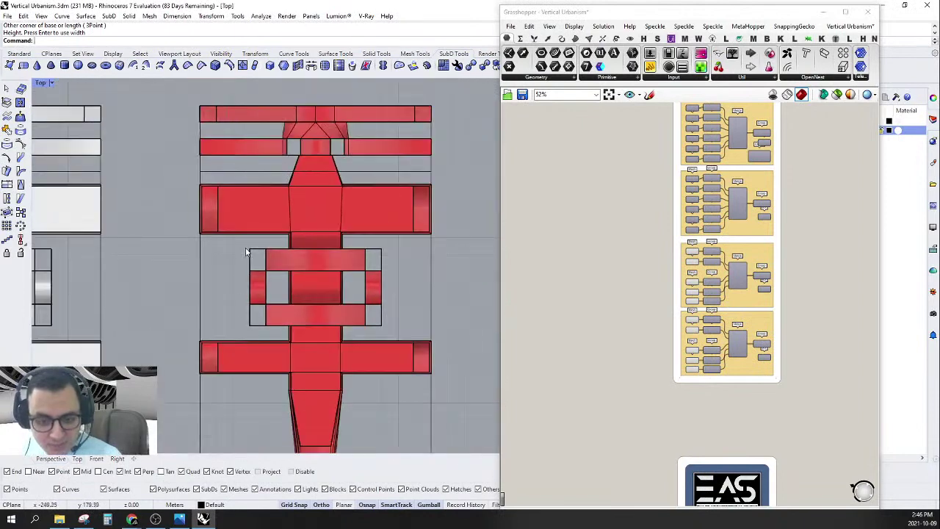
{"action": "scroll", "coordinate": [184, 189], "scroll_direction": "down", "scroll_amount": 3}
{"action": "scroll", "coordinate": [209, 272], "scroll_direction": "up", "scroll_amount": 5}
{"action": "right_click_drag", "start_coordinate": [209, 273], "coordinate": [287, 192]}
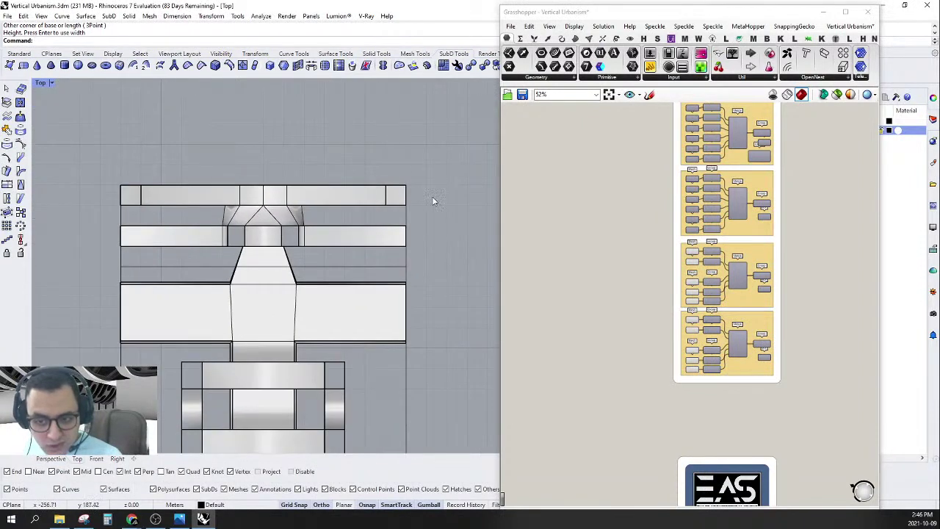
Try to reference the module's two rows of beam meshes, without wireframe curves, as one mesh in the lowest group's first Mesh parameter.
{"action": "left_click_drag", "start_coordinate": [432, 197], "coordinate": [83, 195]}
{"action": "scroll", "coordinate": [299, 161], "scroll_direction": "down", "scroll_amount": 4}
{"action": "scroll", "coordinate": [350, 229], "scroll_direction": "up", "scroll_amount": 4}
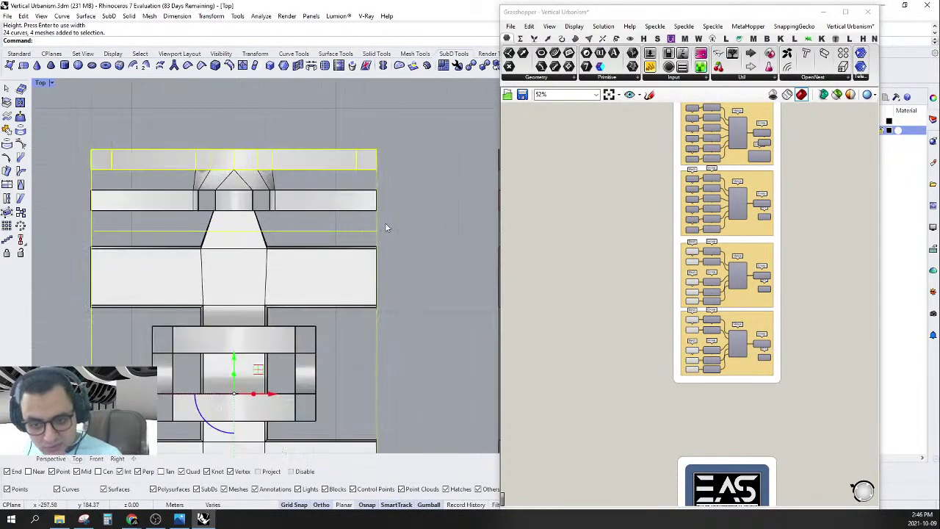
{"action": "left_click_drag", "start_coordinate": [384, 223], "coordinate": [353, 244], "text": "ctrl"}
{"action": "left_click_drag", "start_coordinate": [409, 194], "coordinate": [37, 204], "text": "shift"}
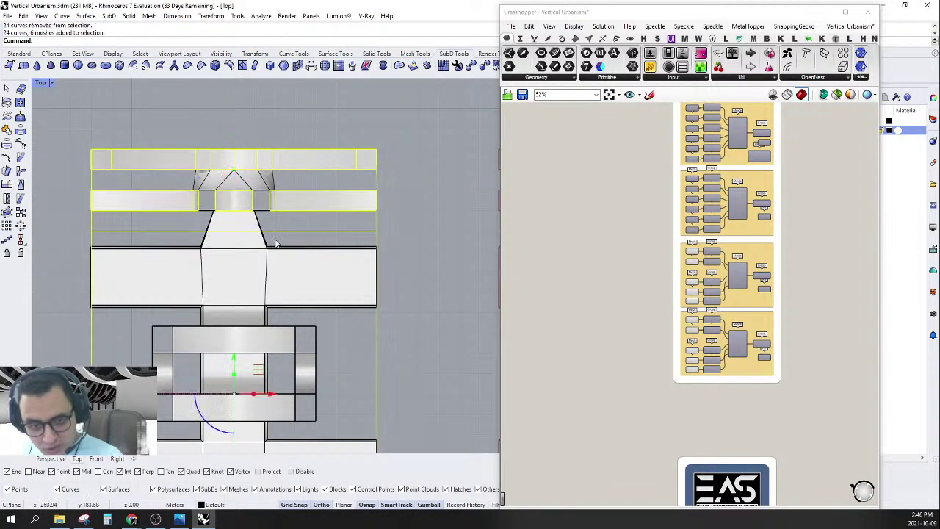
{"action": "left_click", "coordinate": [383, 232], "text": "ctrl"}
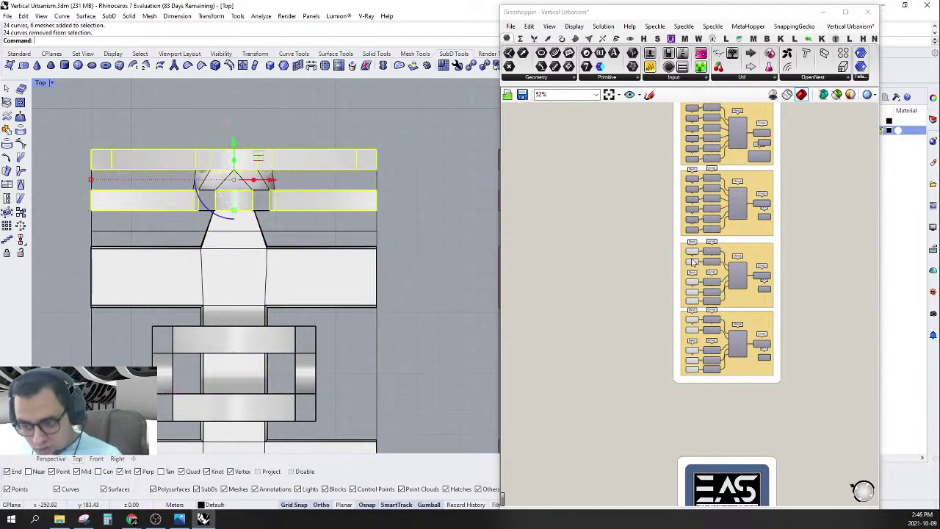
{"action": "scroll", "coordinate": [706, 321], "scroll_direction": "up", "scroll_amount": 5}
{"action": "right_click", "coordinate": [677, 315]}
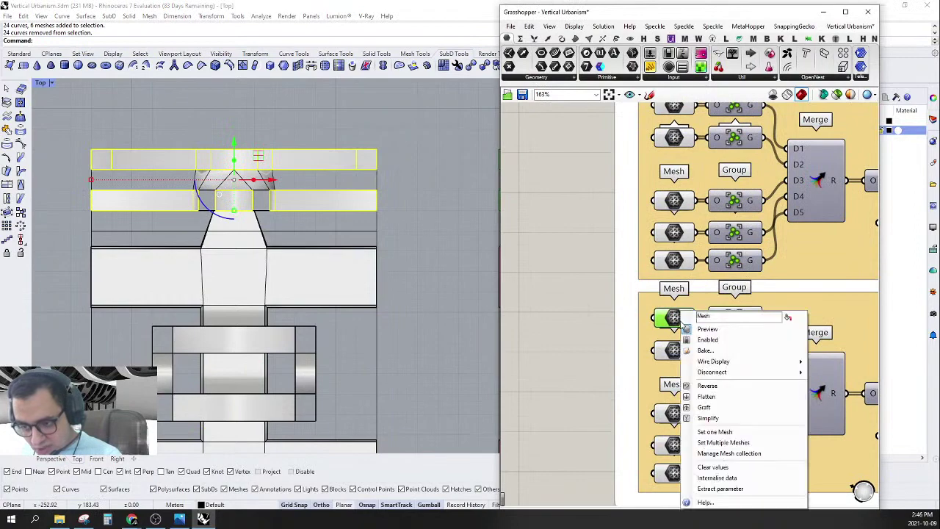
{"action": "left_click", "coordinate": [706, 433]}
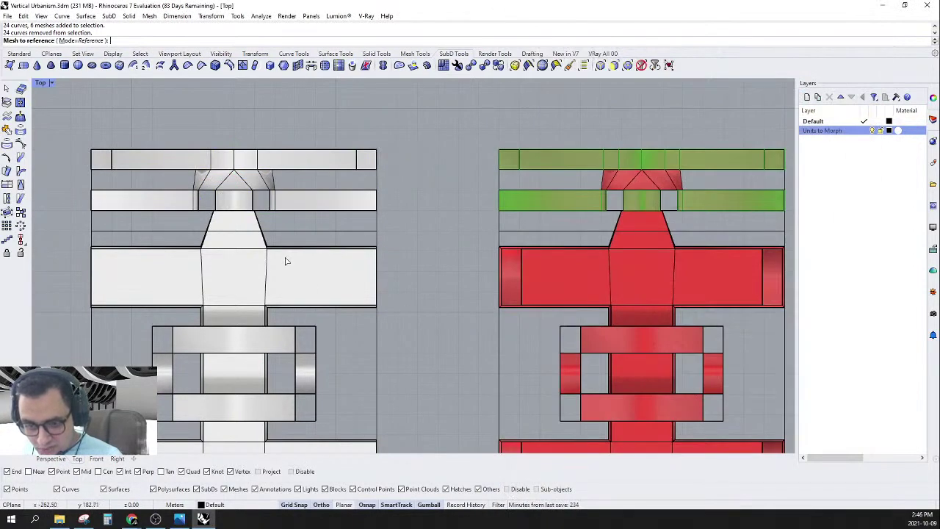
{"action": "key", "text": "Return"}
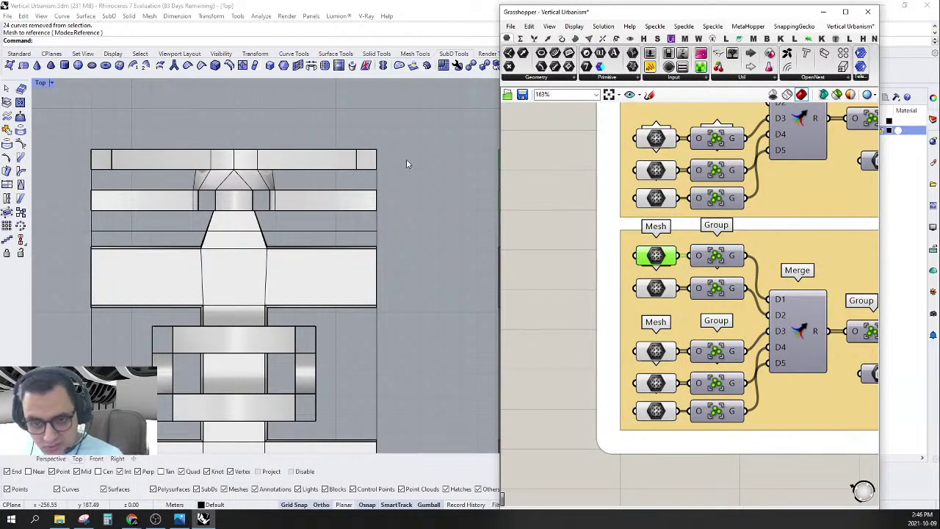
{"action": "left_click_drag", "start_coordinate": [408, 160], "coordinate": [67, 166]}
{"action": "scroll", "coordinate": [323, 292], "scroll_direction": "down", "scroll_amount": 12}
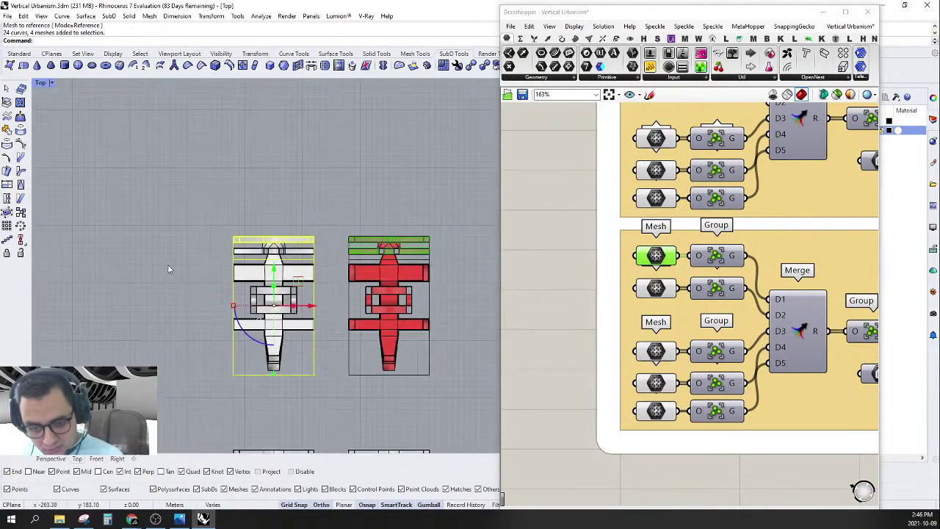
{"action": "scroll", "coordinate": [199, 284], "scroll_direction": "up", "scroll_amount": 11}
{"action": "key", "text": "Escape"}
{"action": "key", "text": "Tab"}
{"action": "scroll", "coordinate": [169, 223], "scroll_direction": "down", "scroll_amount": 6}
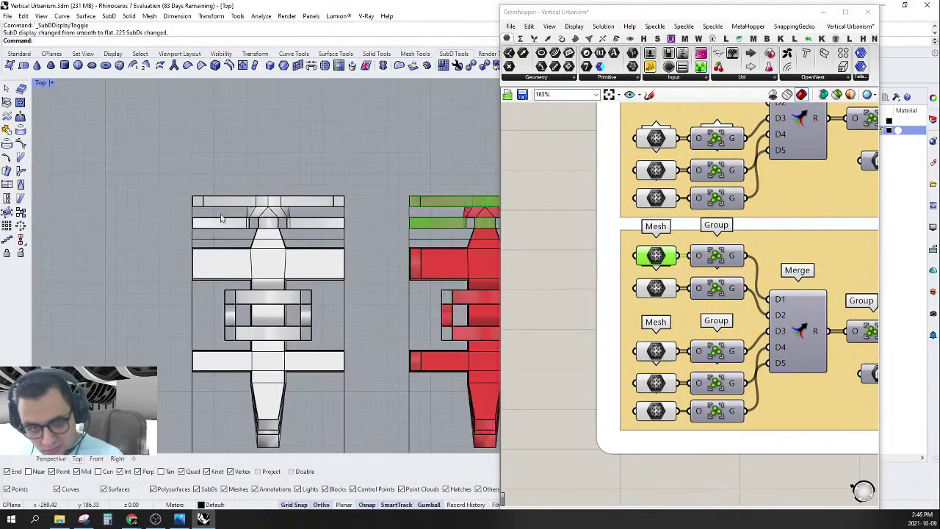
Select the module's two beam rows without the wireframe curves and set them as multiple meshes for the lowest group's first Mesh parameter.
{"action": "scroll", "coordinate": [280, 216], "scroll_direction": "up", "scroll_amount": 3}
{"action": "left_click_drag", "start_coordinate": [163, 191], "coordinate": [79, 196]}
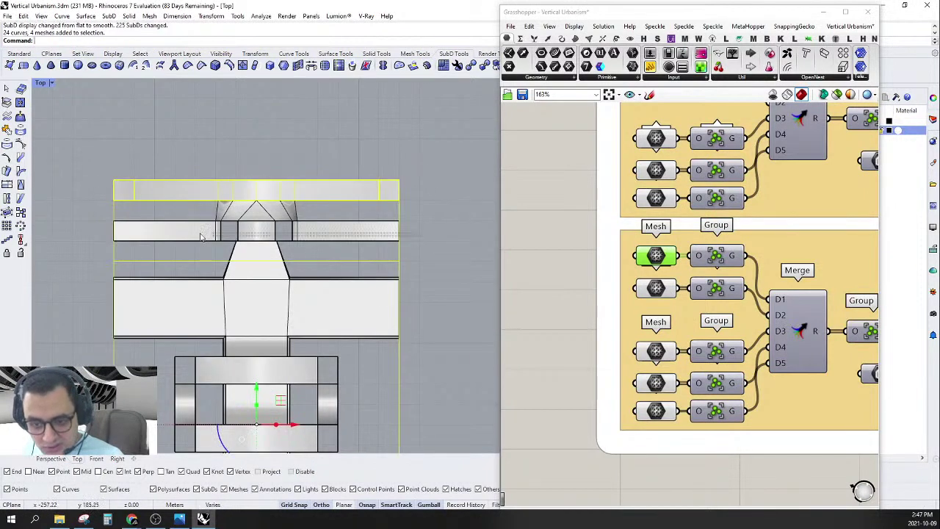
{"action": "left_click_drag", "start_coordinate": [53, 236], "coordinate": [52, 236], "text": "shift"}
{"action": "left_click_drag", "start_coordinate": [444, 249], "coordinate": [332, 308], "text": "ctrl"}
{"action": "right_click", "coordinate": [643, 265]}
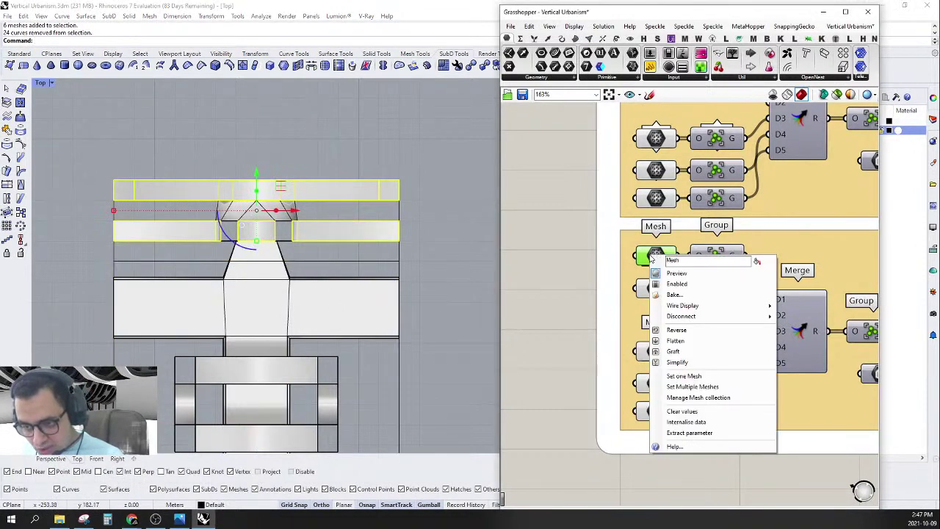
{"action": "left_click", "coordinate": [690, 387]}
Select the remaining unassigned meshes of the beam structure and set them as multiple meshes for the lowest group's second Mesh parameter.
{"action": "scroll", "coordinate": [289, 206], "scroll_direction": "up", "scroll_amount": 6}
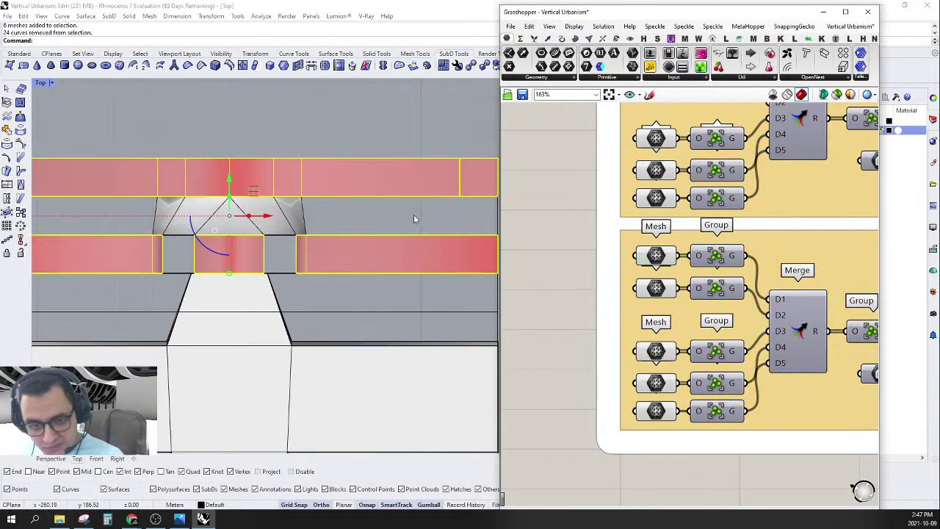
{"action": "left_click_drag", "start_coordinate": [398, 219], "coordinate": [200, 223]}
{"action": "scroll", "coordinate": [268, 225], "scroll_direction": "down", "scroll_amount": 3}
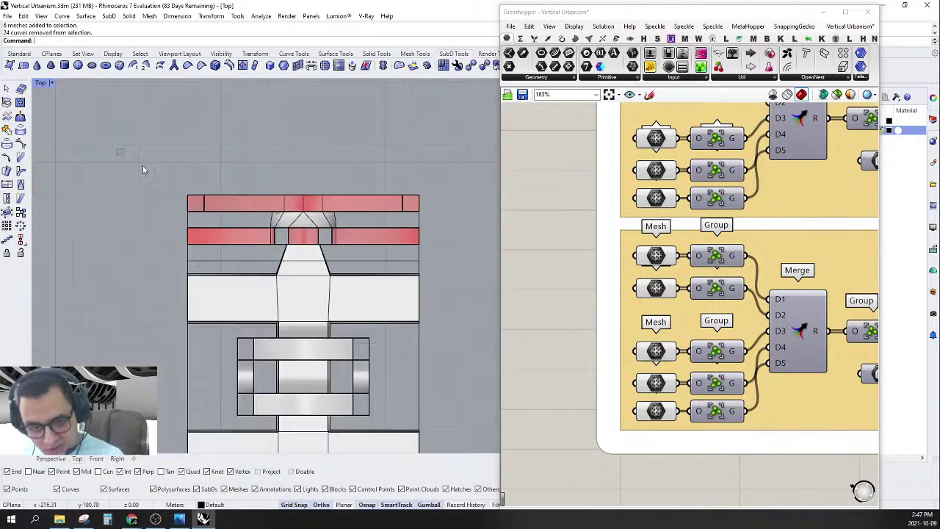
{"action": "left_click_drag", "start_coordinate": [142, 163], "coordinate": [489, 207]}
{"action": "left_click_drag", "start_coordinate": [186, 247], "coordinate": [478, 231]}
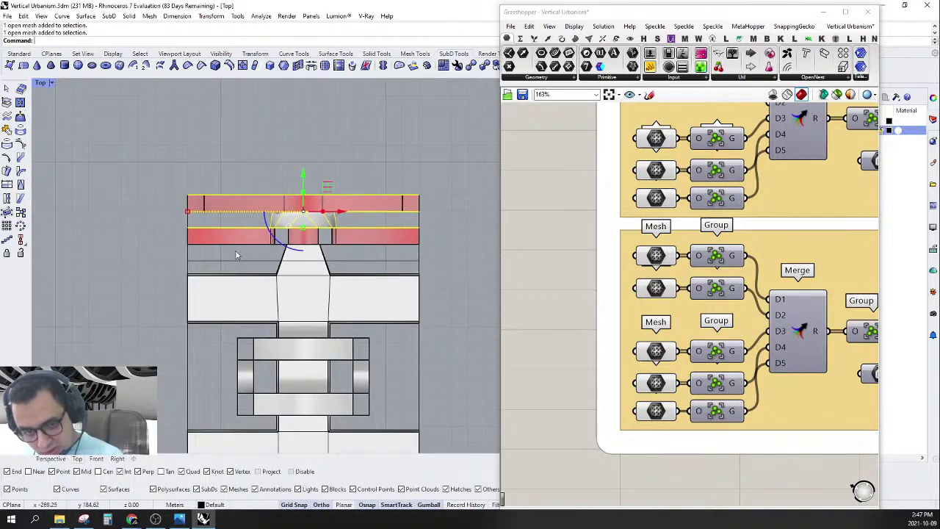
{"action": "scroll", "coordinate": [263, 247], "scroll_direction": "up", "scroll_amount": 4}
{"action": "left_click_drag", "start_coordinate": [290, 235], "coordinate": [293, 242]}
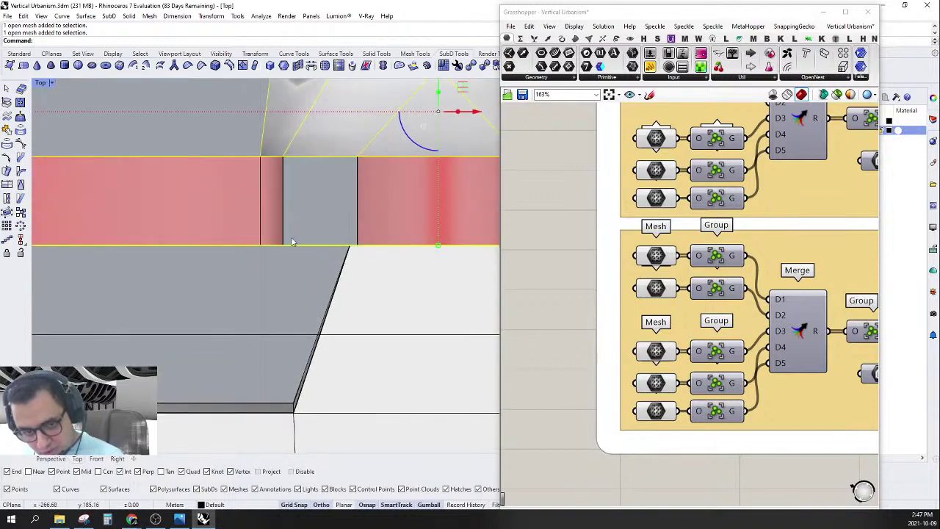
{"action": "left_click", "coordinate": [51, 459]}
{"action": "scroll", "coordinate": [227, 286], "scroll_direction": "down", "scroll_amount": 3}
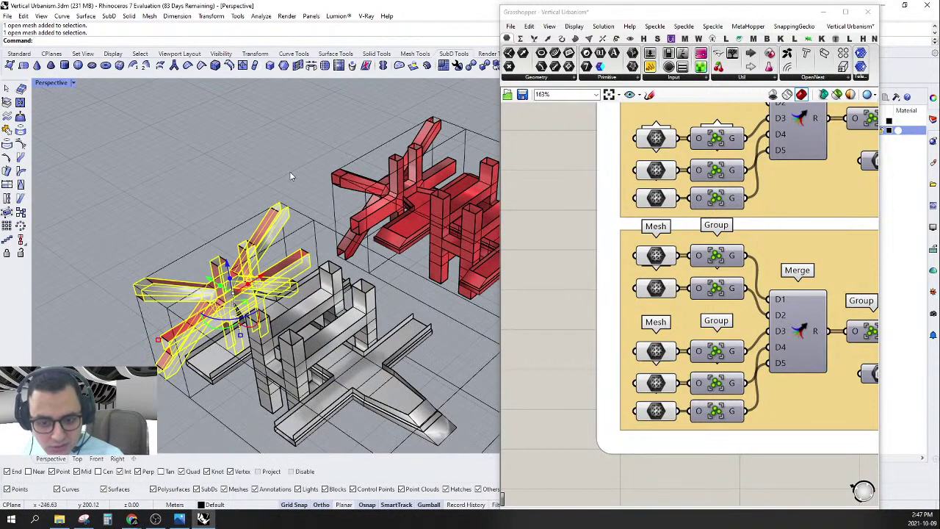
{"action": "scroll", "coordinate": [250, 326], "scroll_direction": "up", "scroll_amount": 3}
{"action": "right_click_drag", "start_coordinate": [250, 326], "coordinate": [308, 344]}
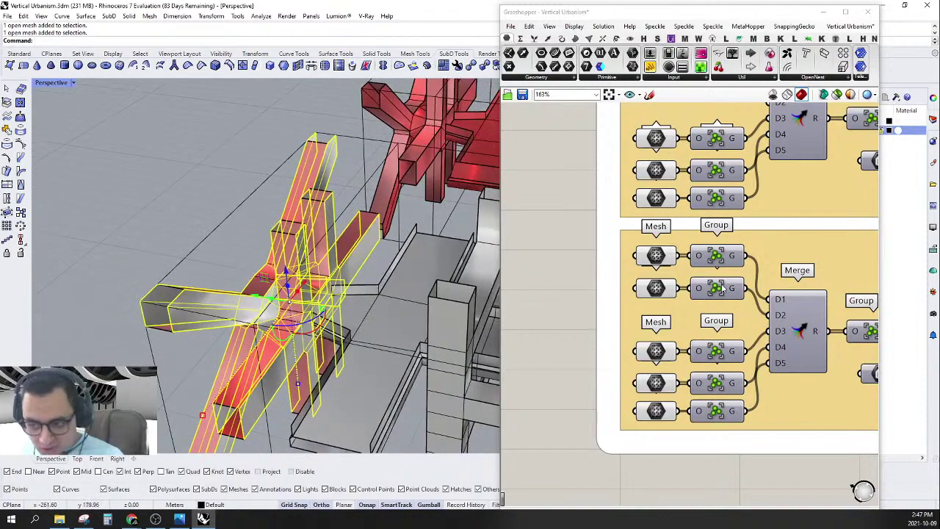
{"action": "right_click", "coordinate": [666, 290]}
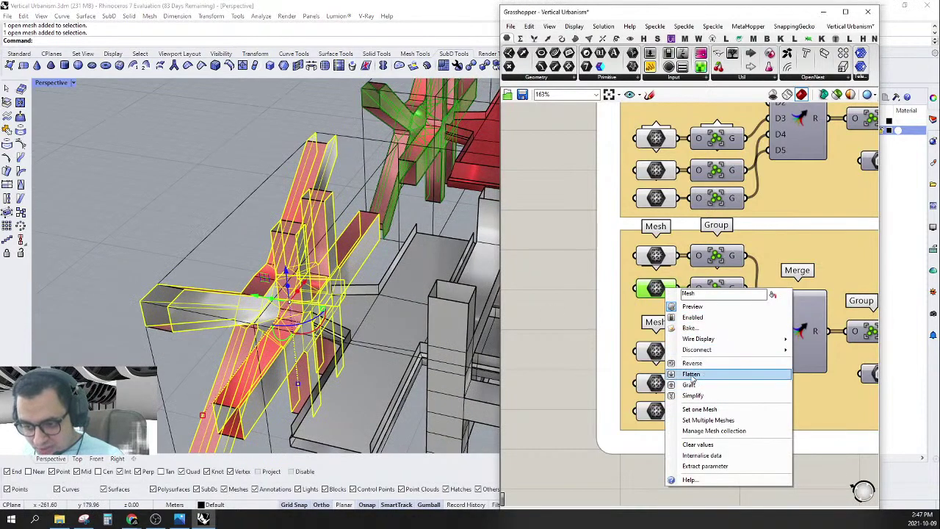
{"action": "left_click", "coordinate": [708, 419]}
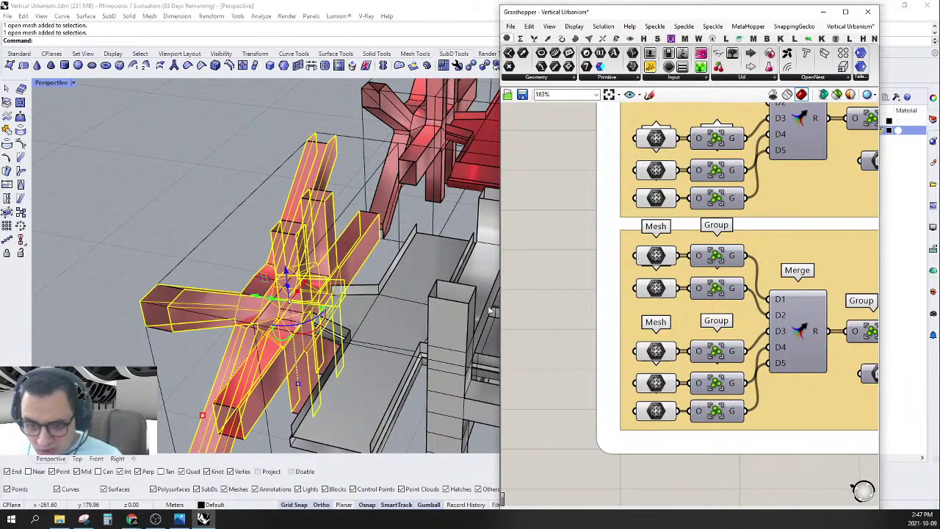
{"action": "scroll", "coordinate": [172, 229], "scroll_direction": "down", "scroll_amount": 3}
{"action": "left_click", "coordinate": [172, 229]}
Highlight the geometry of the third Mesh parameter in the group above and select the matching slab-edge mesh on the unassigned module.
{"action": "scroll", "coordinate": [314, 350], "scroll_direction": "up", "scroll_amount": 3}
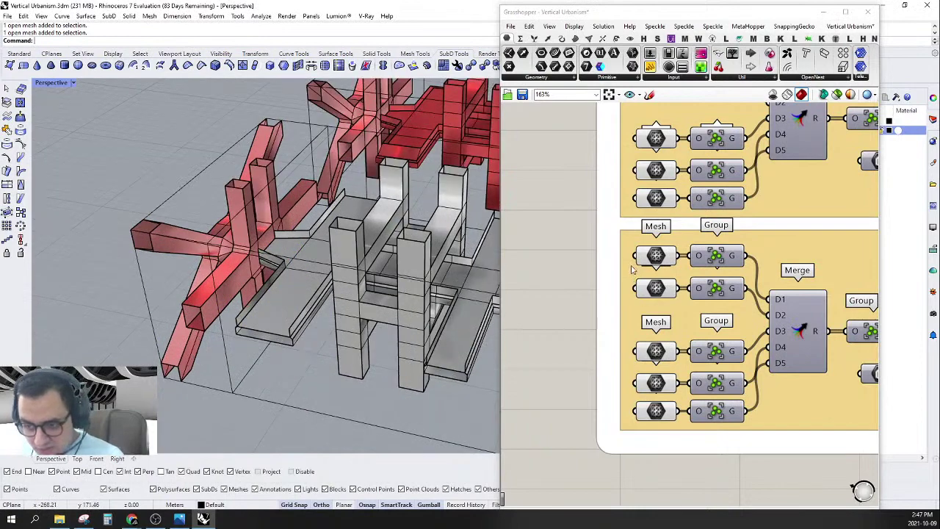
{"action": "right_click_drag", "start_coordinate": [632, 262], "coordinate": [605, 338]}
{"action": "mouse_move", "coordinate": [637, 223]}
{"action": "right_mouse_down"}
{"action": "mouse_move", "coordinate": [636, 248]}
{"action": "mouse_move", "coordinate": [629, 212]}
{"action": "right_mouse_up"}
{"action": "left_click", "coordinate": [626, 211]}
{"action": "scroll", "coordinate": [222, 236], "scroll_direction": "down", "scroll_amount": 5}
{"action": "scroll", "coordinate": [406, 197], "scroll_direction": "up", "scroll_amount": 5}
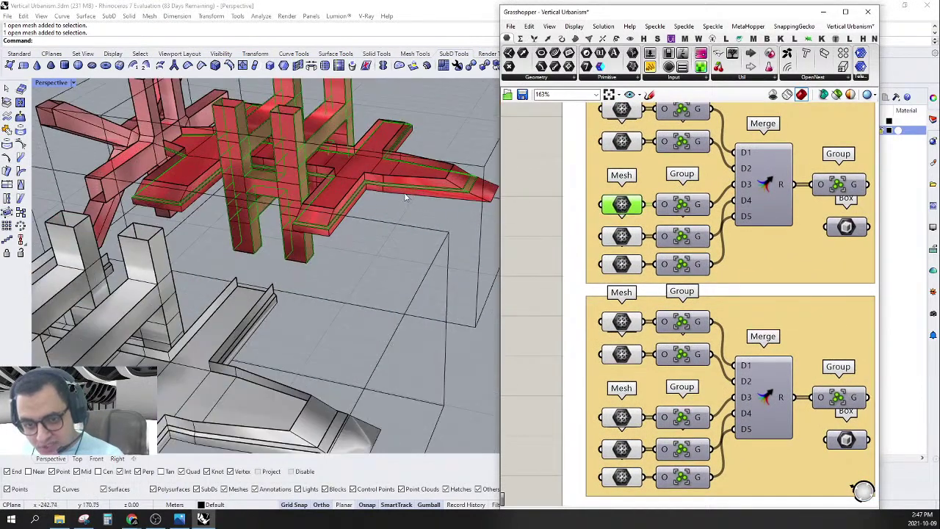
{"action": "scroll", "coordinate": [466, 191], "scroll_direction": "down", "scroll_amount": 5}
{"action": "scroll", "coordinate": [397, 260], "scroll_direction": "up", "scroll_amount": 7}
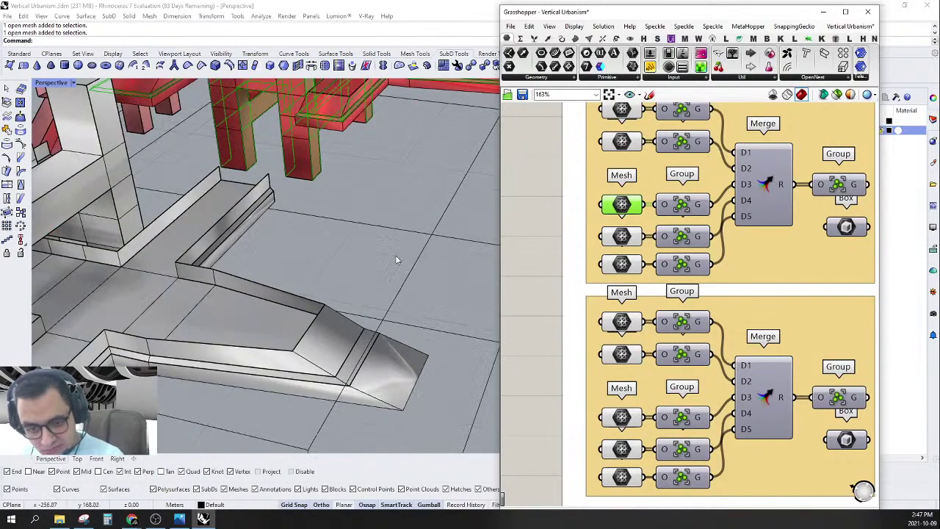
{"action": "scroll", "coordinate": [351, 377], "scroll_direction": "up", "scroll_amount": 4}
{"action": "left_click", "coordinate": [362, 354]}
{"action": "scroll", "coordinate": [361, 355], "scroll_direction": "down", "scroll_amount": 8}
{"action": "scroll", "coordinate": [300, 351], "scroll_direction": "up", "scroll_amount": 4}
{"action": "right_click_drag", "start_coordinate": [298, 352], "coordinate": [265, 357]}
{"action": "scroll", "coordinate": [217, 289], "scroll_direction": "up", "scroll_amount": 3}
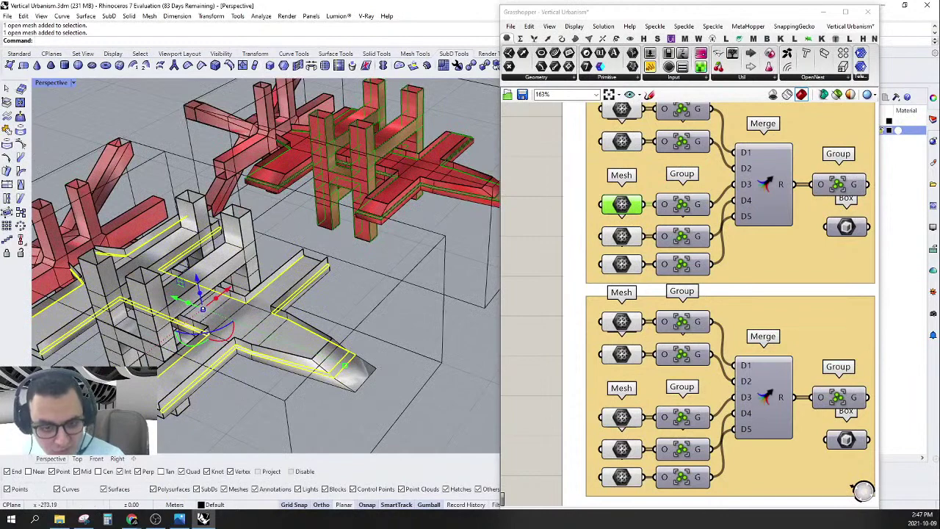
Add the column frame meshes to the slab-edge selection and set them as multiple meshes for the lowest group's third Mesh parameter.
{"action": "left_click", "coordinate": [77, 459]}
{"action": "scroll", "coordinate": [257, 279], "scroll_direction": "down", "scroll_amount": 5}
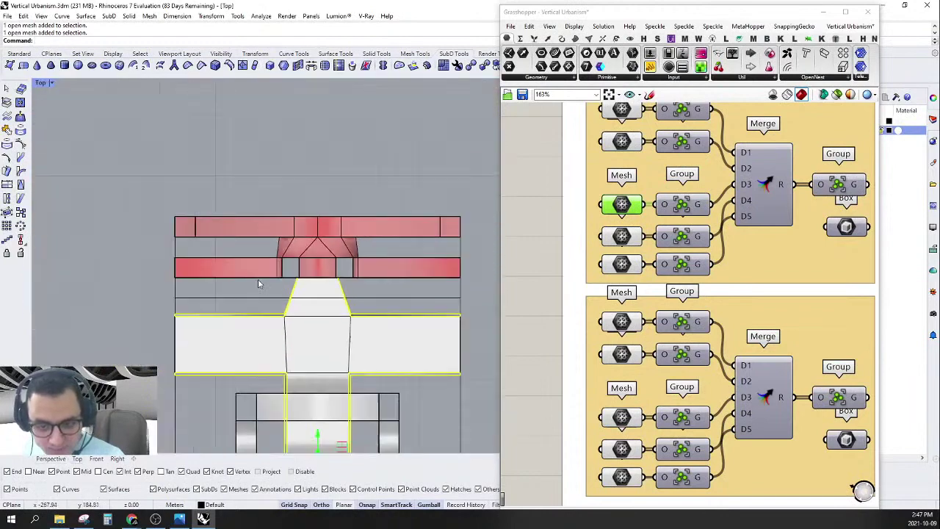
{"action": "scroll", "coordinate": [316, 336], "scroll_direction": "up", "scroll_amount": 6}
{"action": "scroll", "coordinate": [321, 286], "scroll_direction": "down", "scroll_amount": 4}
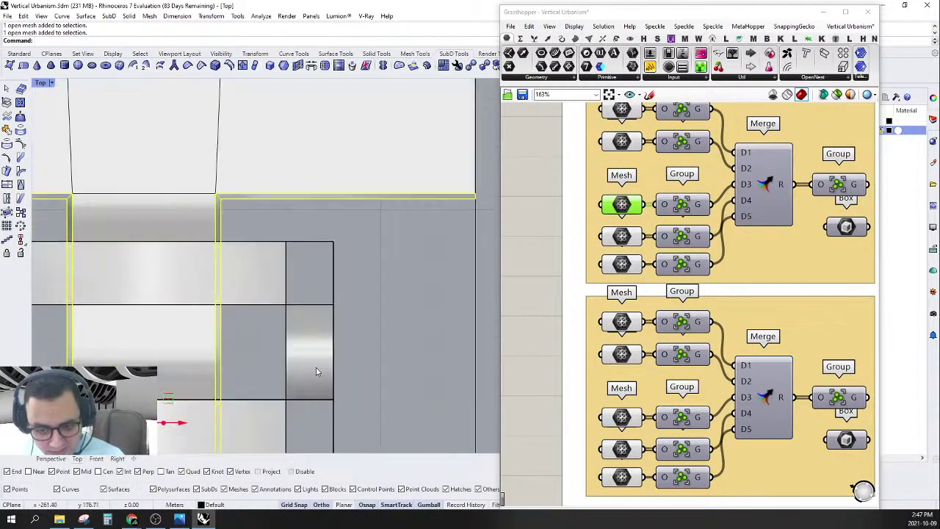
{"action": "left_click_drag", "start_coordinate": [312, 382], "coordinate": [312, 382]}
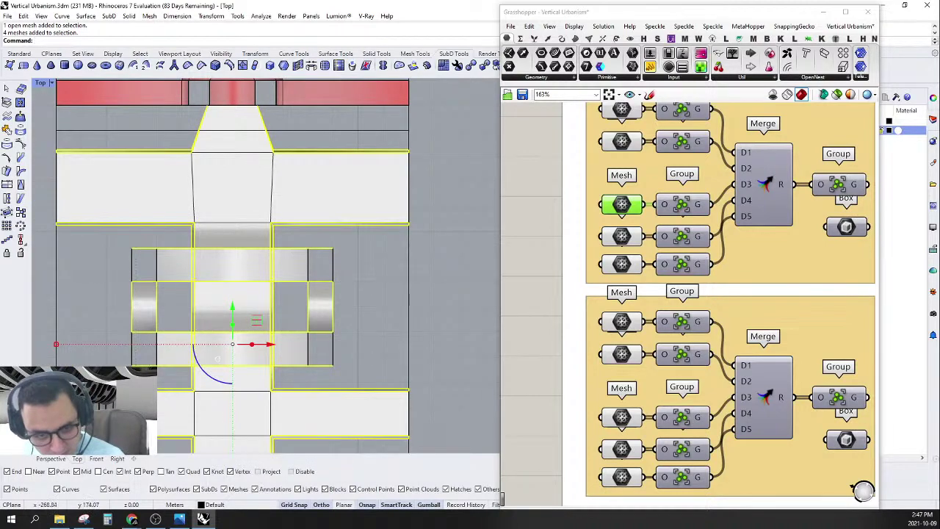
{"action": "left_click", "coordinate": [49, 459]}
{"action": "right_click_drag", "start_coordinate": [323, 316], "coordinate": [495, 351]}
{"action": "right_click_drag", "start_coordinate": [594, 408], "coordinate": [585, 308]}
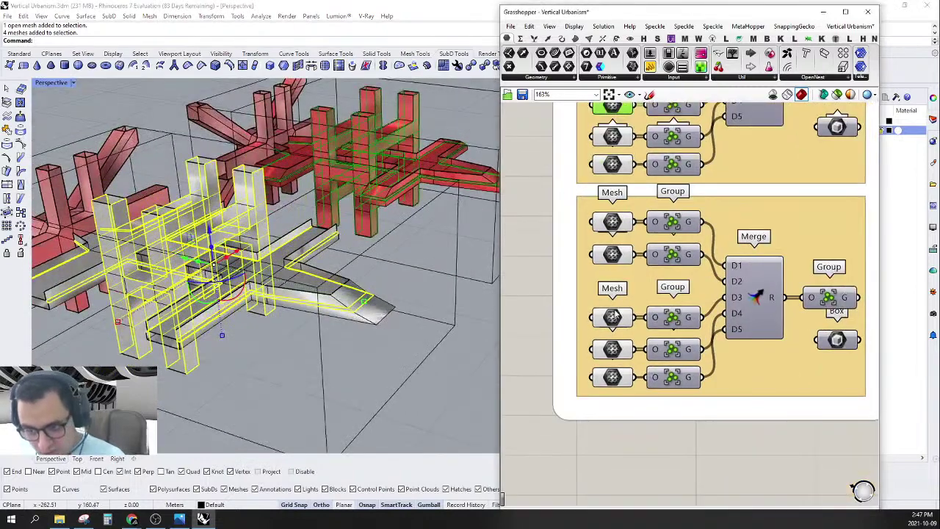
{"action": "right_click", "coordinate": [615, 316]}
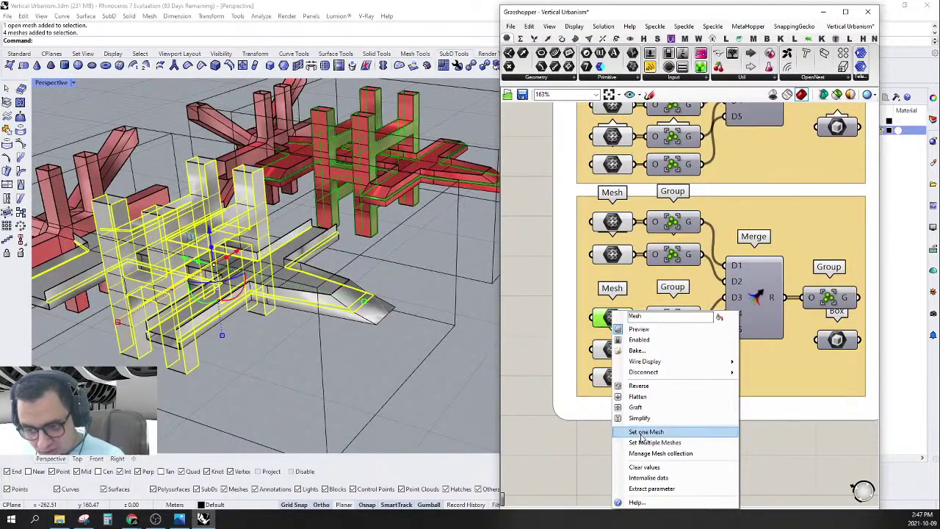
{"action": "left_click", "coordinate": [641, 443]}
{"action": "left_click", "coordinate": [366, 379]}
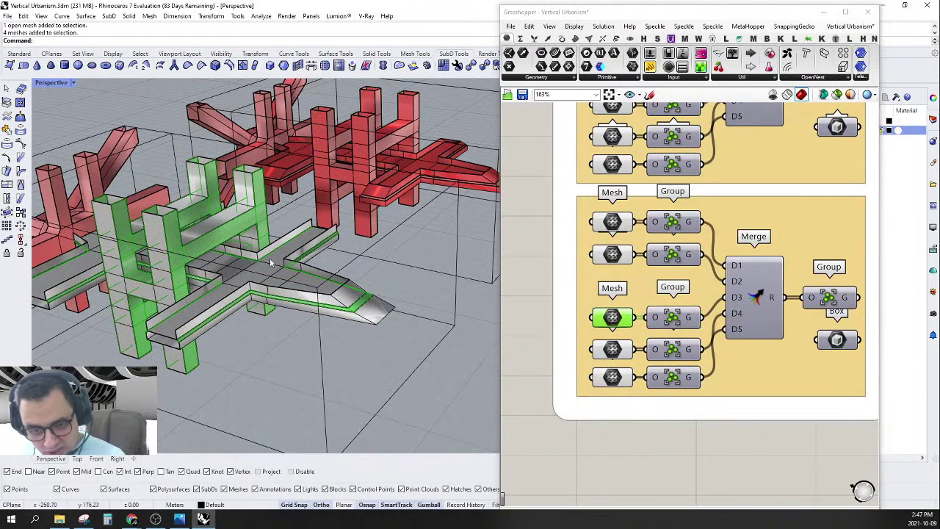
In the top view, select the module's unassigned slab, cross-beam and column frame meshes together.
{"action": "left_click", "coordinate": [77, 460]}
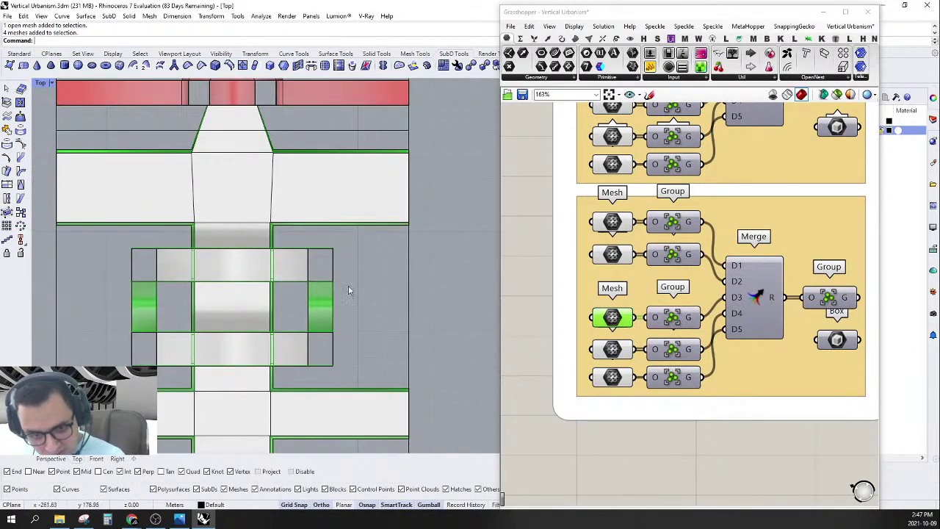
{"action": "scroll", "coordinate": [351, 289], "scroll_direction": "down", "scroll_amount": 6}
{"action": "right_click_drag", "start_coordinate": [368, 232], "coordinate": [339, 220]}
{"action": "scroll", "coordinate": [327, 213], "scroll_direction": "up", "scroll_amount": 2}
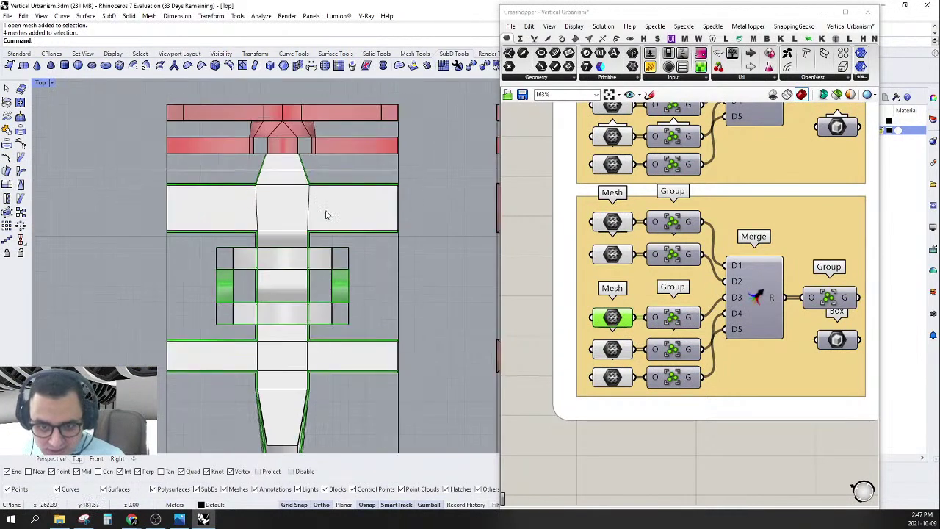
{"action": "left_click", "coordinate": [327, 214]}
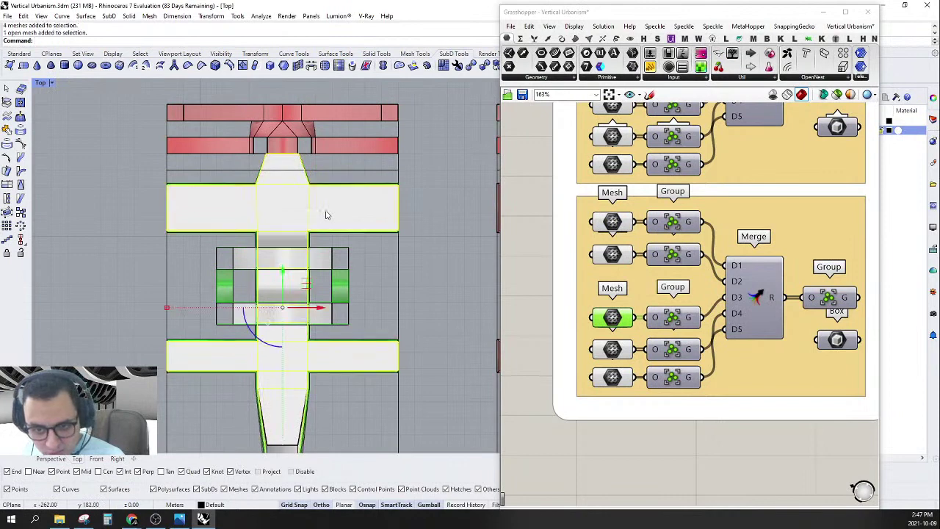
{"action": "left_click", "coordinate": [322, 257], "text": "shift"}
{"action": "scroll", "coordinate": [302, 238], "scroll_direction": "up", "scroll_amount": 3}
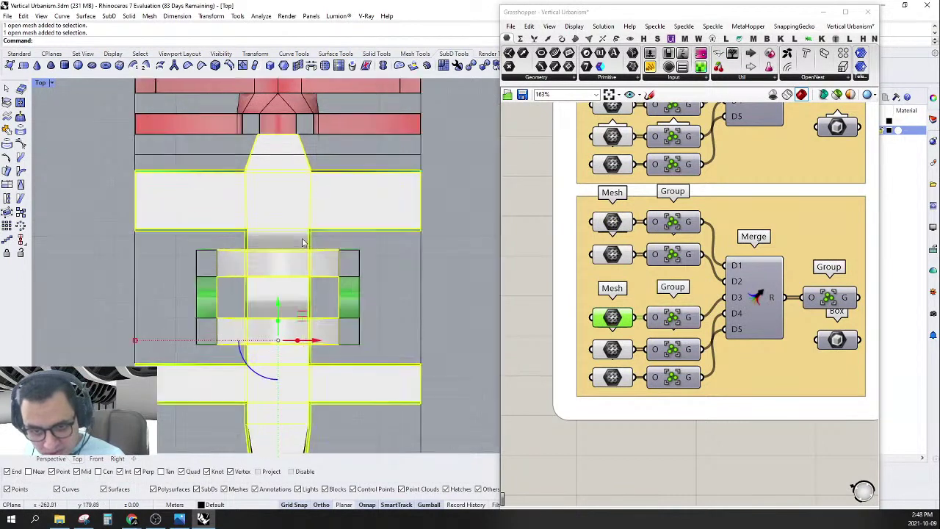
{"action": "left_click_drag", "start_coordinate": [401, 266], "coordinate": [334, 281]}
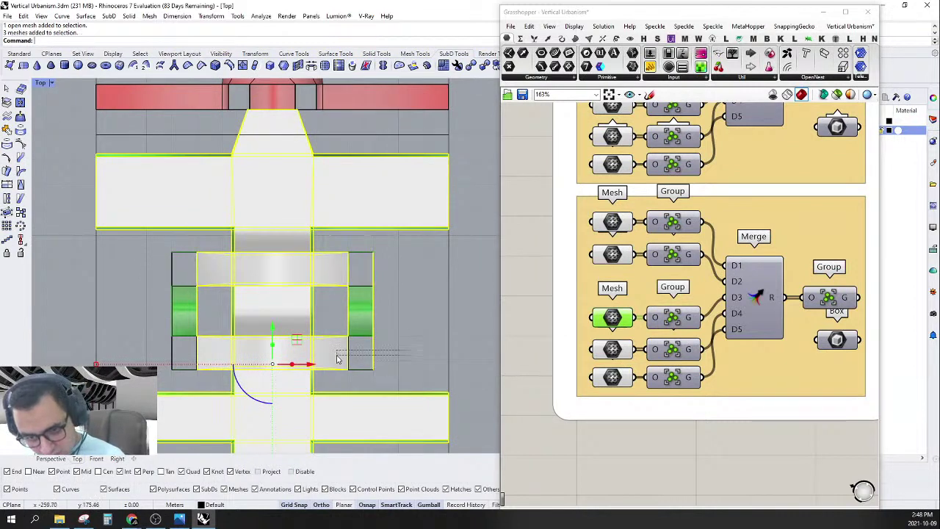
{"action": "left_click_drag", "start_coordinate": [337, 358], "coordinate": [332, 360]}
{"action": "scroll", "coordinate": [169, 337], "scroll_direction": "up", "scroll_amount": 2}
{"action": "left_click_drag", "start_coordinate": [156, 367], "coordinate": [156, 368]}
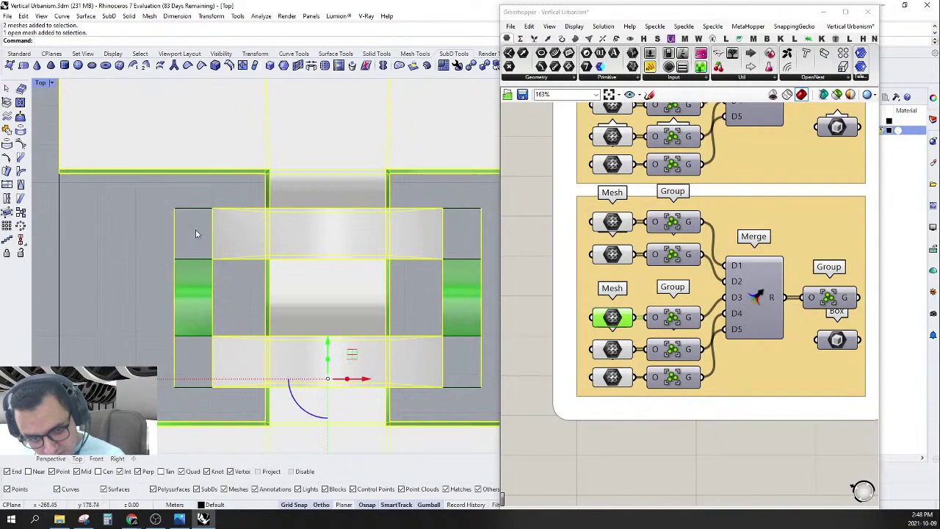
{"action": "left_click_drag", "start_coordinate": [149, 236], "coordinate": [149, 237]}
{"action": "scroll", "coordinate": [214, 256], "scroll_direction": "up", "scroll_amount": 2}
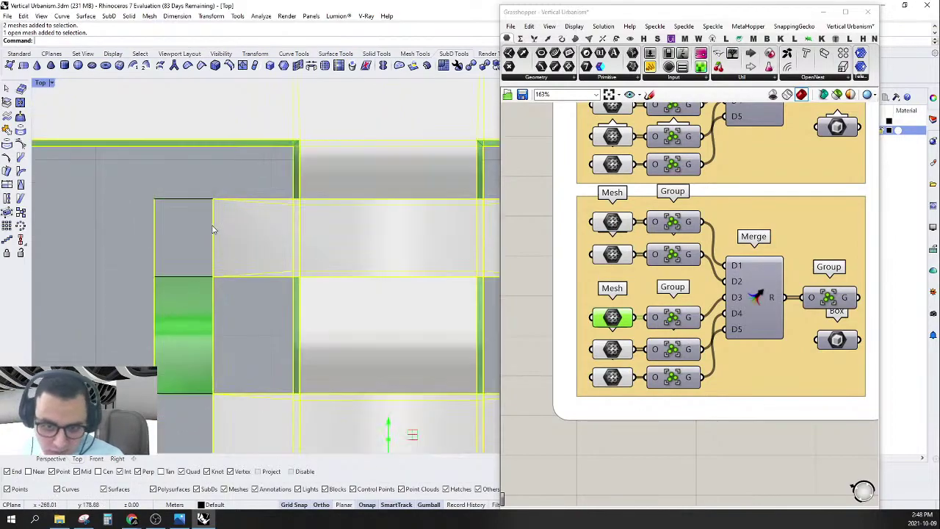
Check the mesh selection in the perspective view and set it as multiple meshes for the lowest group's fourth Mesh parameter.
{"action": "left_click", "coordinate": [50, 459]}
{"action": "right_click_drag", "start_coordinate": [365, 356], "coordinate": [228, 293]}
{"action": "scroll", "coordinate": [227, 294], "scroll_direction": "down", "scroll_amount": 3}
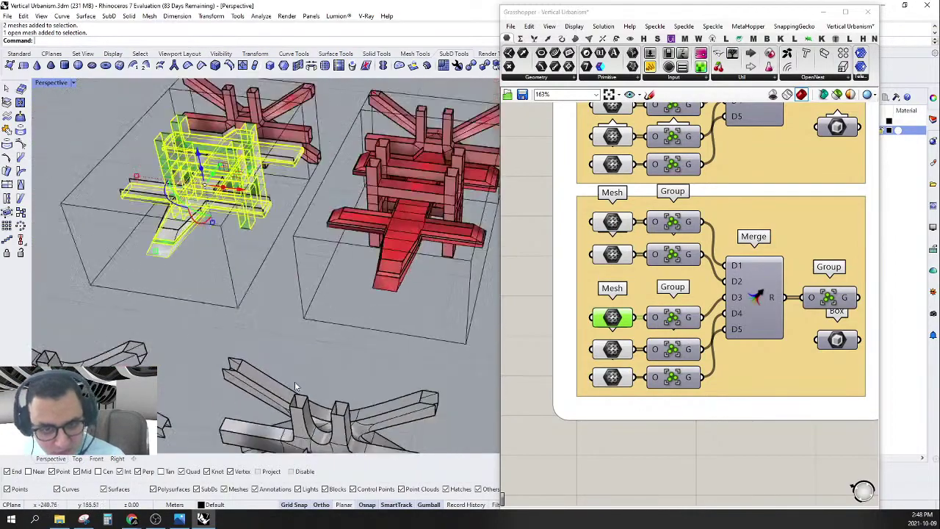
{"action": "scroll", "coordinate": [227, 239], "scroll_direction": "up", "scroll_amount": 4}
{"action": "scroll", "coordinate": [227, 239], "scroll_direction": "up", "scroll_amount": 5}
{"action": "right_click_drag", "start_coordinate": [226, 239], "coordinate": [233, 213]}
{"action": "scroll", "coordinate": [233, 213], "scroll_direction": "down", "scroll_amount": 6}
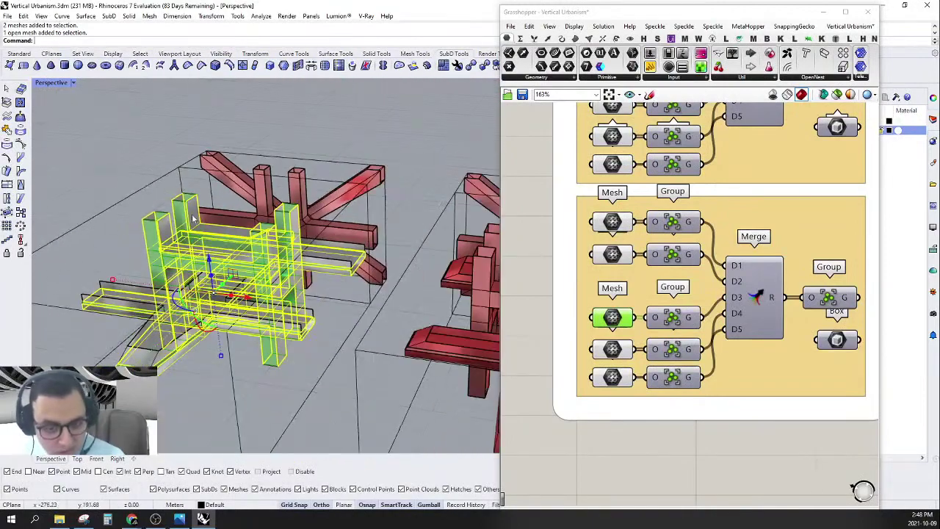
{"action": "scroll", "coordinate": [205, 303], "scroll_direction": "up", "scroll_amount": 6}
{"action": "right_click_drag", "start_coordinate": [204, 303], "coordinate": [177, 304]}
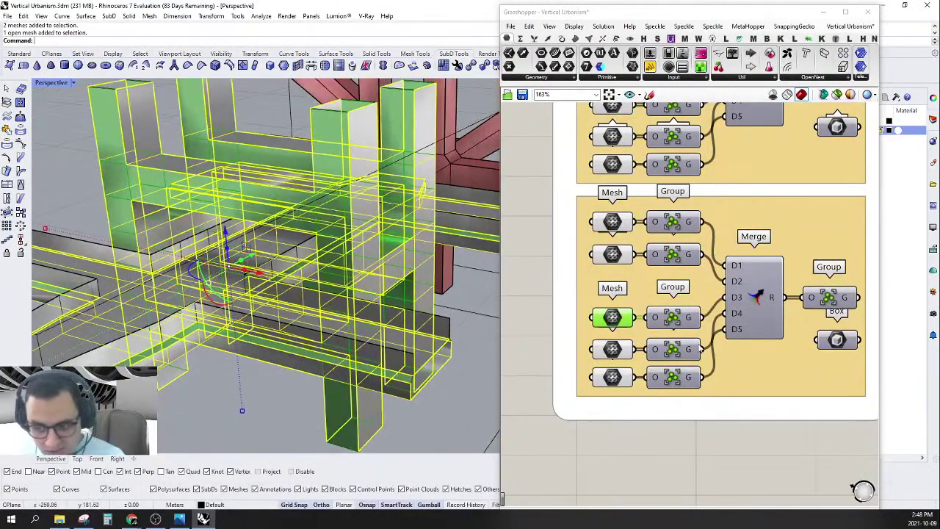
{"action": "right_click", "coordinate": [619, 352]}
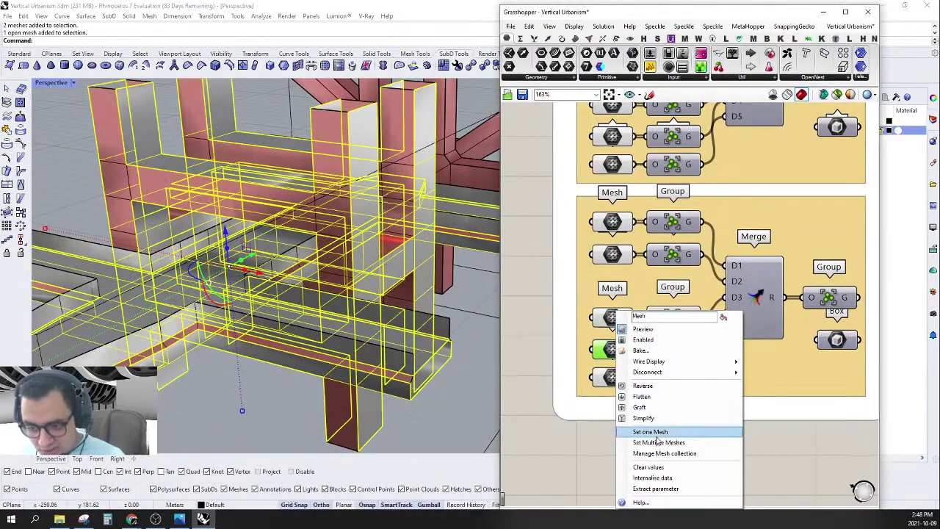
{"action": "left_click", "coordinate": [657, 441]}
{"action": "left_click", "coordinate": [532, 360]}
Select the module's remaining unassigned meshes, including the slab-edge railings, and set them as multiple meshes for the lowest group's fifth Mesh parameter.
{"action": "scroll", "coordinate": [328, 234], "scroll_direction": "down", "scroll_amount": 7}
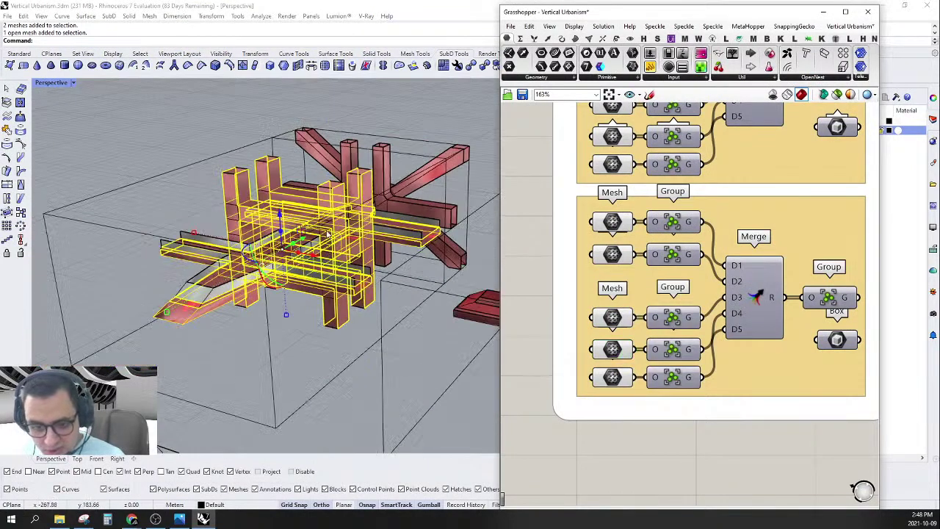
{"action": "left_click", "coordinate": [165, 176]}
{"action": "right_click_drag", "start_coordinate": [116, 177], "coordinate": [226, 196]}
{"action": "scroll", "coordinate": [400, 370], "scroll_direction": "up", "scroll_amount": 5}
{"action": "left_click", "coordinate": [398, 356]}
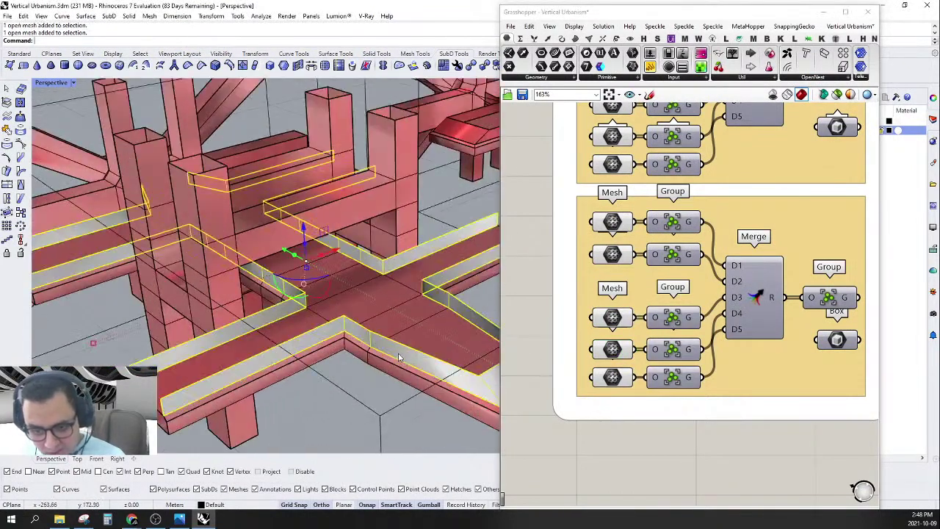
{"action": "scroll", "coordinate": [352, 315], "scroll_direction": "down", "scroll_amount": 5}
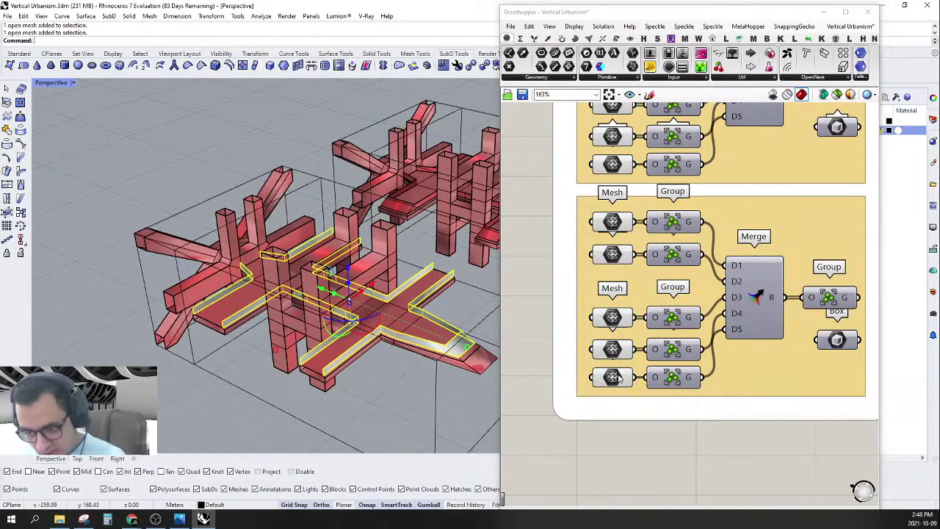
{"action": "left_click", "coordinate": [614, 377]}
{"action": "right_click", "coordinate": [614, 377]}
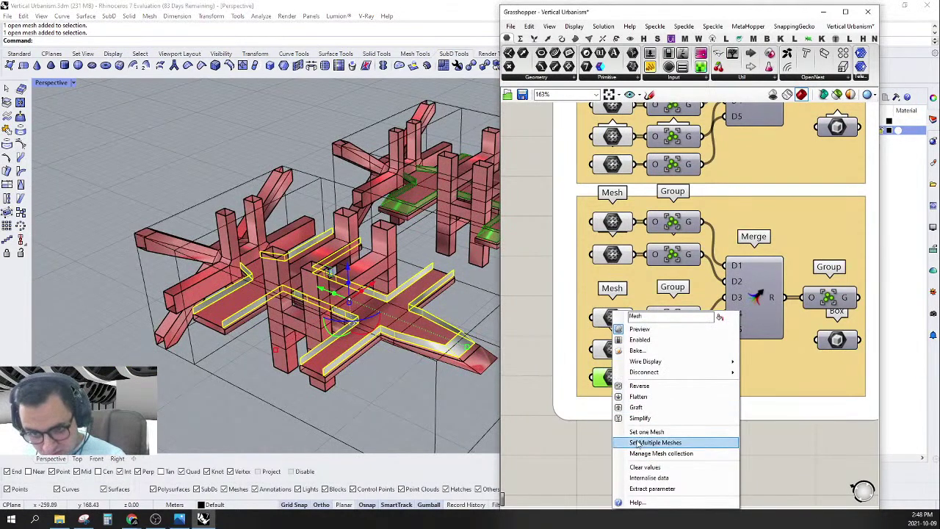
{"action": "left_click", "coordinate": [653, 442]}
{"action": "scroll", "coordinate": [165, 134], "scroll_direction": "down", "scroll_amount": 5}
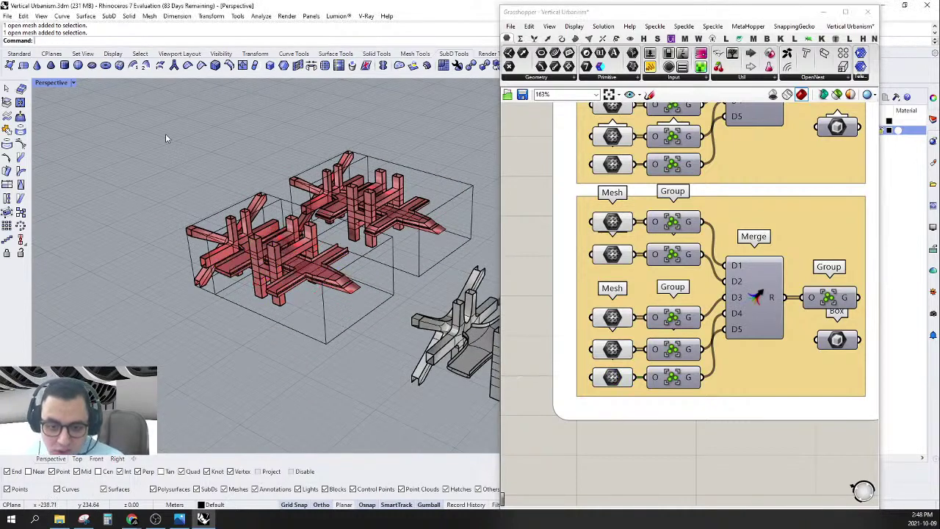
Set one box for the lowest group's Box parameter by snapping its base and height to the corners of the module's bounding box.
{"action": "right_click_drag", "start_coordinate": [189, 230], "coordinate": [165, 225]}
{"action": "right_click_drag", "start_coordinate": [743, 344], "coordinate": [671, 332]}
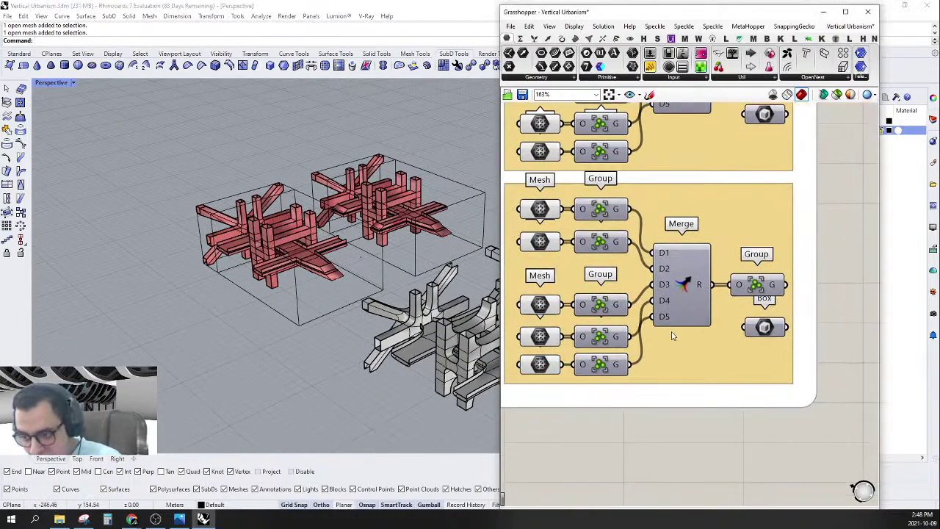
{"action": "right_click", "coordinate": [775, 327]}
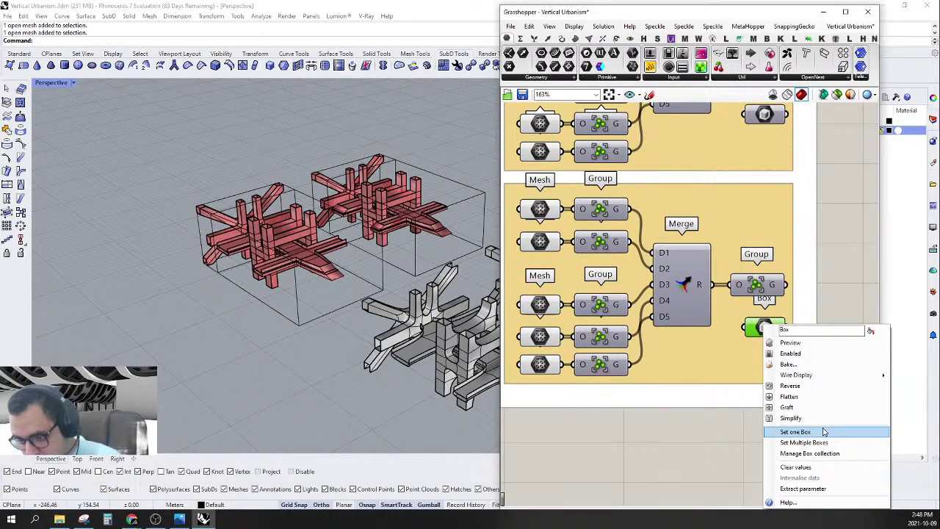
{"action": "left_click", "coordinate": [823, 431]}
{"action": "right_click_drag", "start_coordinate": [292, 301], "coordinate": [233, 302]}
{"action": "scroll", "coordinate": [427, 158], "scroll_direction": "up", "scroll_amount": 7}
{"action": "left_click", "coordinate": [354, 223]}
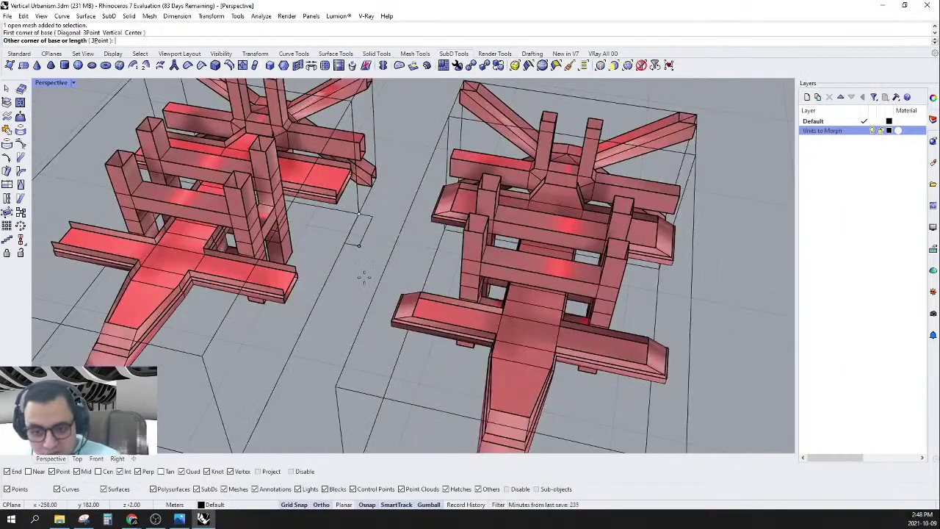
{"action": "scroll", "coordinate": [359, 227], "scroll_direction": "down", "scroll_amount": 3}
{"action": "scroll", "coordinate": [221, 129], "scroll_direction": "up", "scroll_amount": 4}
{"action": "left_click", "coordinate": [237, 145]}
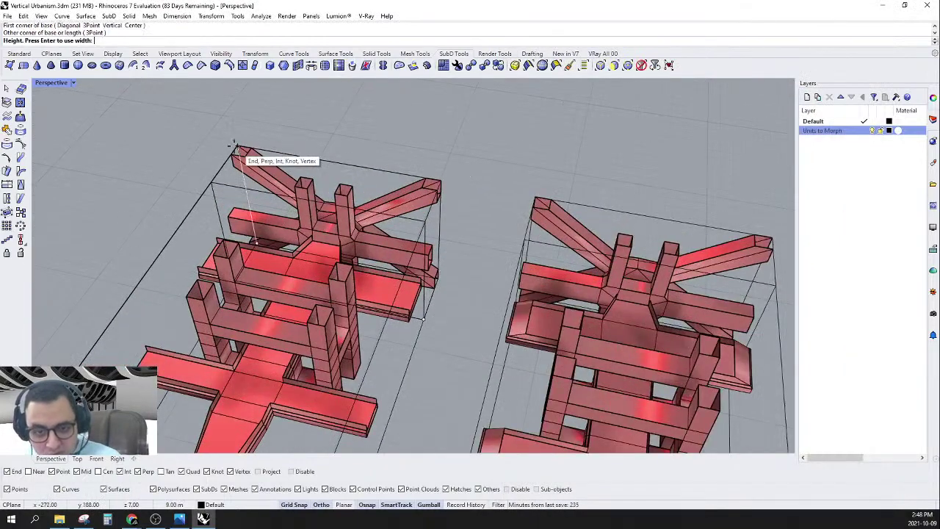
{"action": "left_click", "coordinate": [235, 145]}
Examine the finished modules in the viewport and highlight the two lowest groups to check which geometry they reference.
{"action": "scroll", "coordinate": [288, 210], "scroll_direction": "down", "scroll_amount": 6}
{"action": "right_click_drag", "start_coordinate": [233, 220], "coordinate": [297, 207]}
{"action": "scroll", "coordinate": [297, 206], "scroll_direction": "down", "scroll_amount": 5}
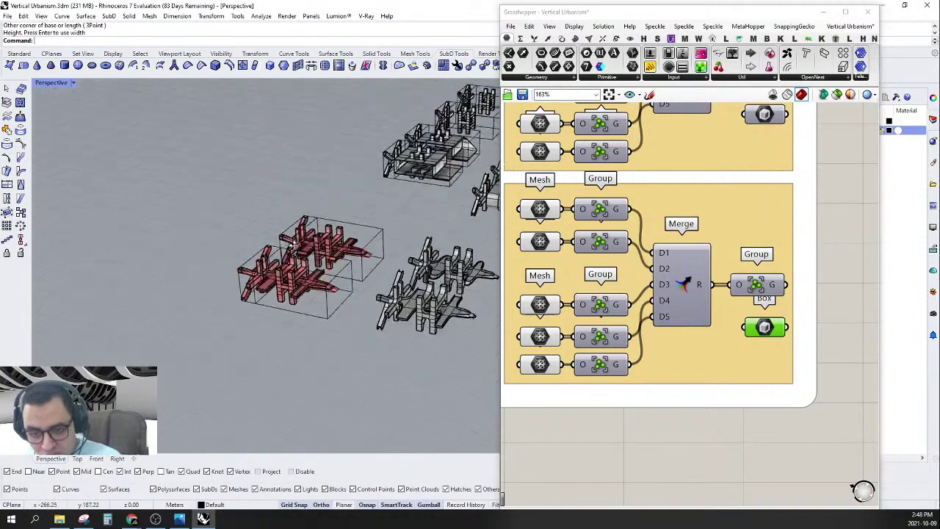
{"action": "scroll", "coordinate": [250, 196], "scroll_direction": "up", "scroll_amount": 6}
{"action": "scroll", "coordinate": [247, 194], "scroll_direction": "down", "scroll_amount": 2}
{"action": "right_click_drag", "start_coordinate": [174, 177], "coordinate": [130, 159]}
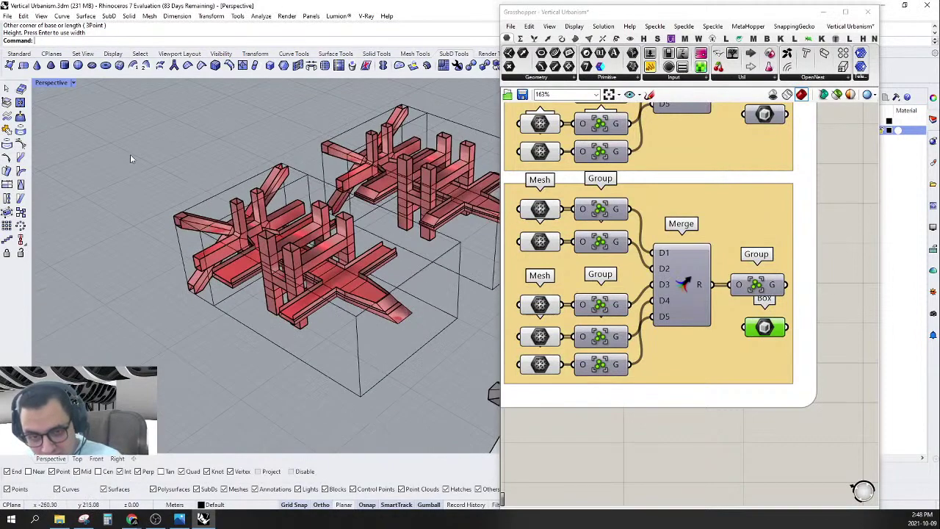
{"action": "right_click_drag", "start_coordinate": [248, 242], "coordinate": [271, 231]}
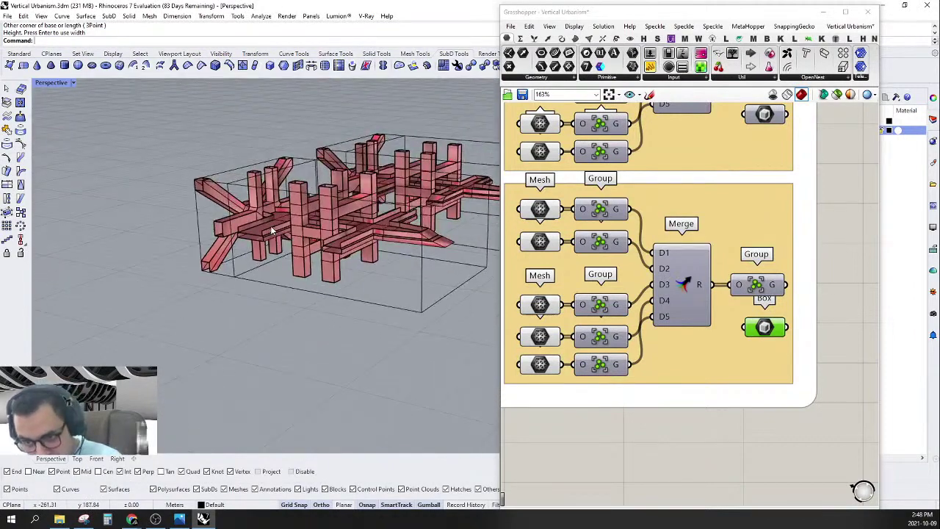
{"action": "scroll", "coordinate": [691, 325], "scroll_direction": "down", "scroll_amount": 4}
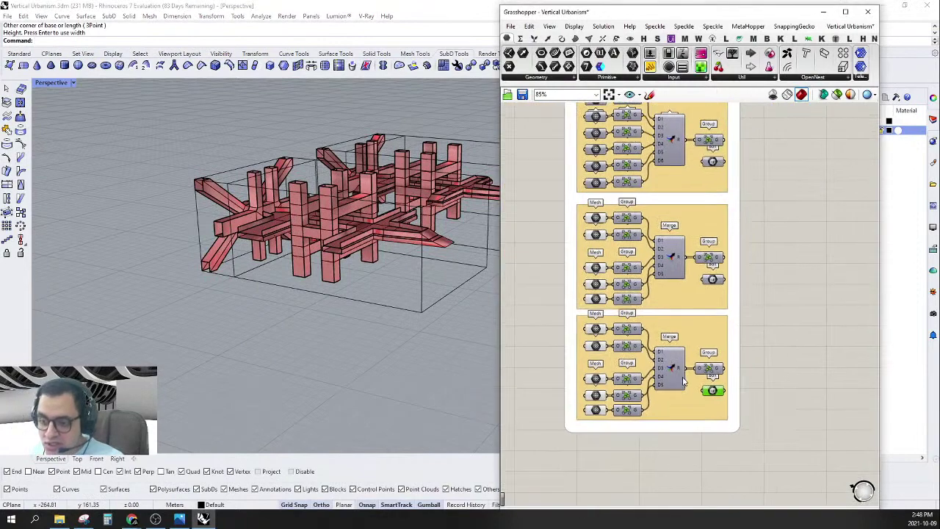
{"action": "left_click_drag", "start_coordinate": [546, 460], "coordinate": [749, 201]}
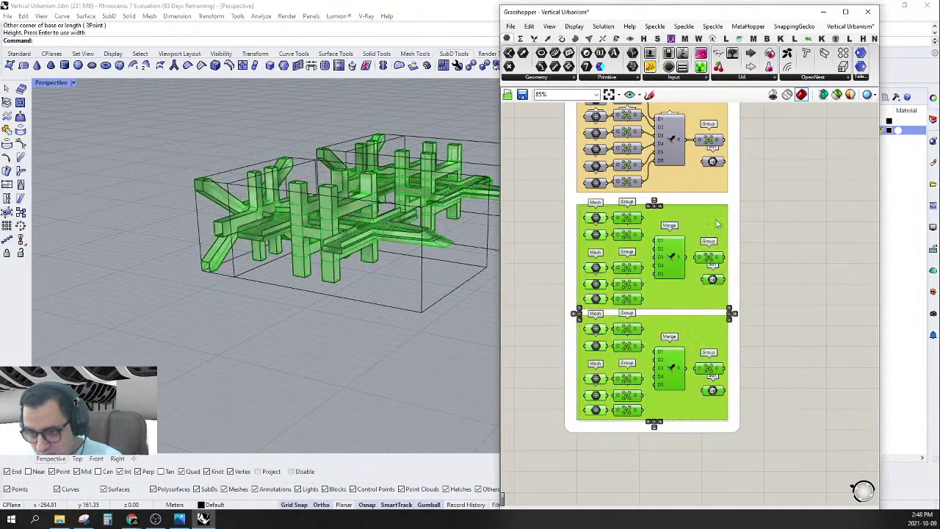
{"action": "scroll", "coordinate": [662, 277], "scroll_direction": "up", "scroll_amount": 3}
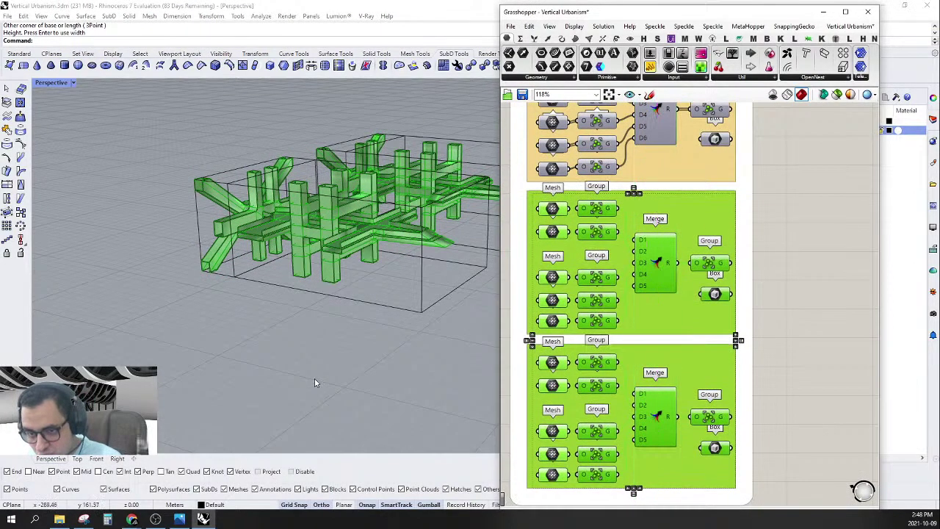
{"action": "scroll", "coordinate": [315, 379], "scroll_direction": "down", "scroll_amount": 3}
Select all module geometry in the Rhino model, assign it to the Units to Morph layer and hide that layer.
{"action": "double_click", "coordinate": [564, 12]}
{"action": "scroll", "coordinate": [528, 263], "scroll_direction": "down", "scroll_amount": 5}
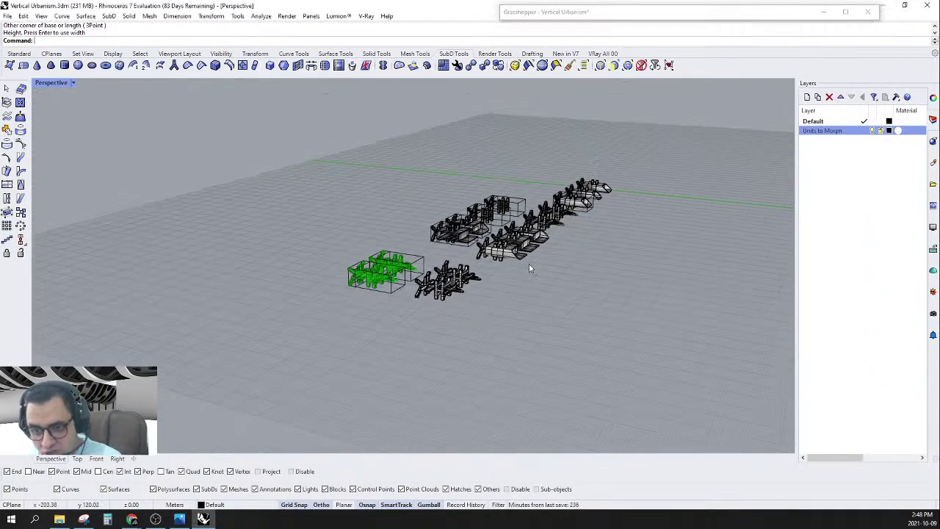
{"action": "right_click_drag", "start_coordinate": [528, 264], "coordinate": [452, 304]}
{"action": "scroll", "coordinate": [338, 367], "scroll_direction": "down", "scroll_amount": 4}
{"action": "left_click_drag", "start_coordinate": [298, 387], "coordinate": [227, 451]}
{"action": "key", "text": "Escape"}
{"action": "left_click", "coordinate": [930, 100]}
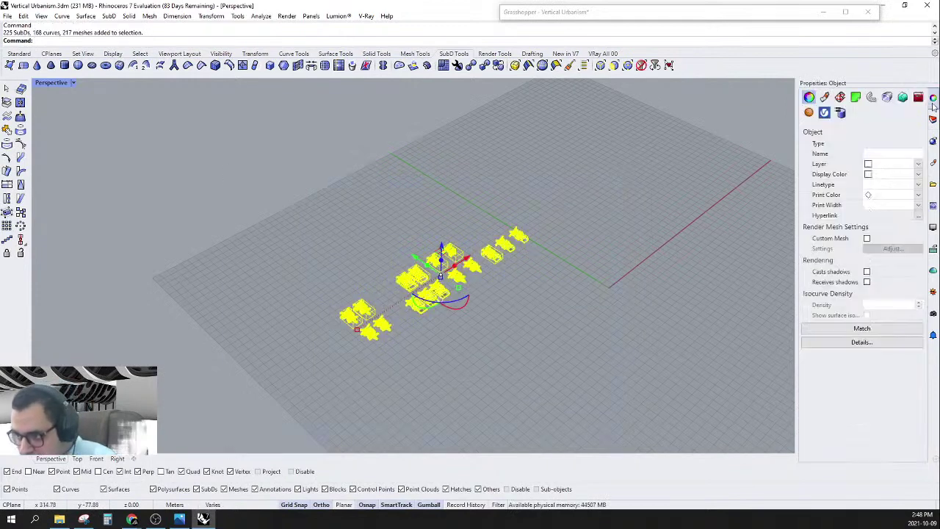
{"action": "left_click", "coordinate": [919, 164]}
{"action": "left_click", "coordinate": [901, 184]}
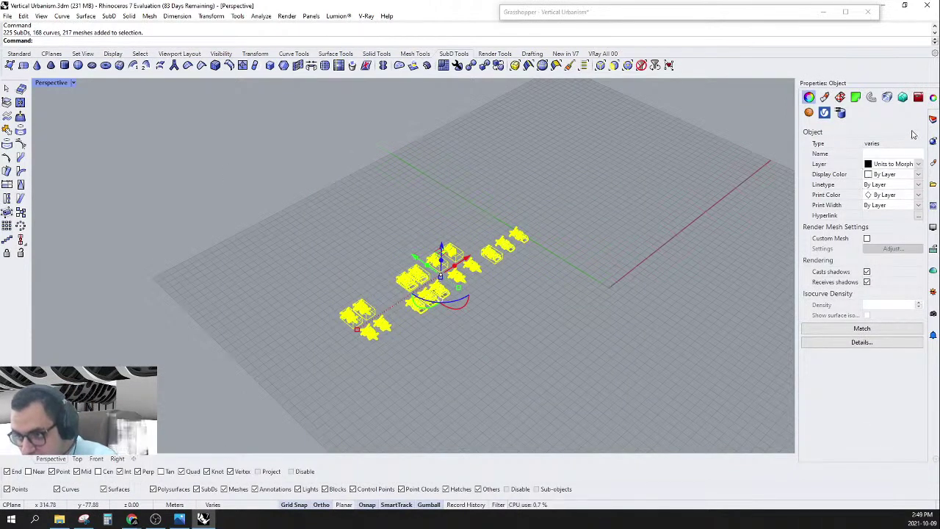
{"action": "left_click", "coordinate": [933, 118]}
{"action": "left_click", "coordinate": [873, 132]}
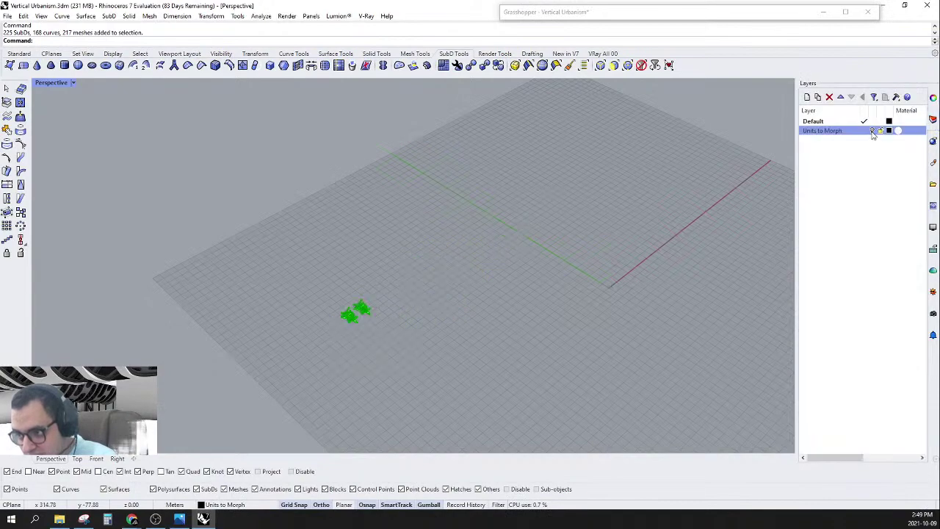
Turn off the preview of all Mesh parameters in the two lowest groups.
{"action": "scroll", "coordinate": [599, 254], "scroll_direction": "up", "scroll_amount": 2}
{"action": "left_click", "coordinate": [637, 13]}
{"action": "scroll", "coordinate": [637, 216], "scroll_direction": "down", "scroll_amount": 3}
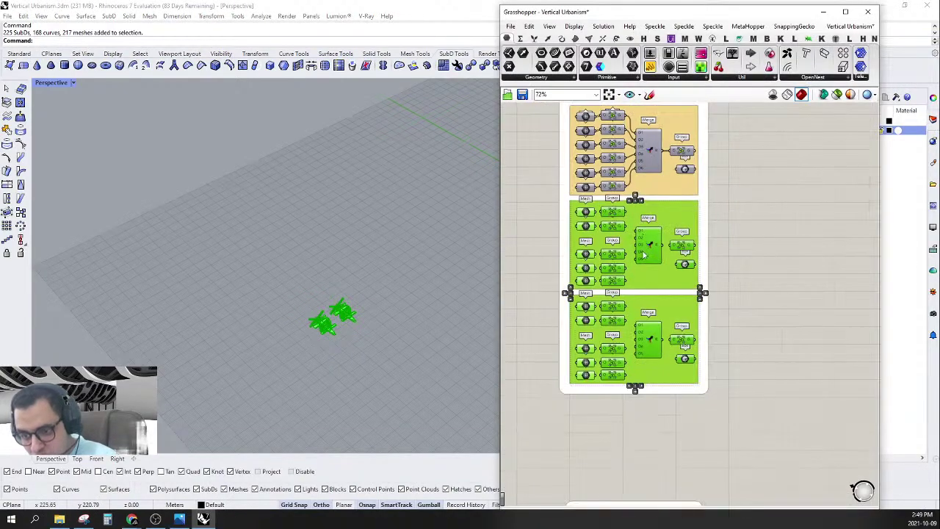
{"action": "left_click_drag", "start_coordinate": [528, 428], "coordinate": [614, 188]}
{"action": "right_click", "coordinate": [556, 208]}
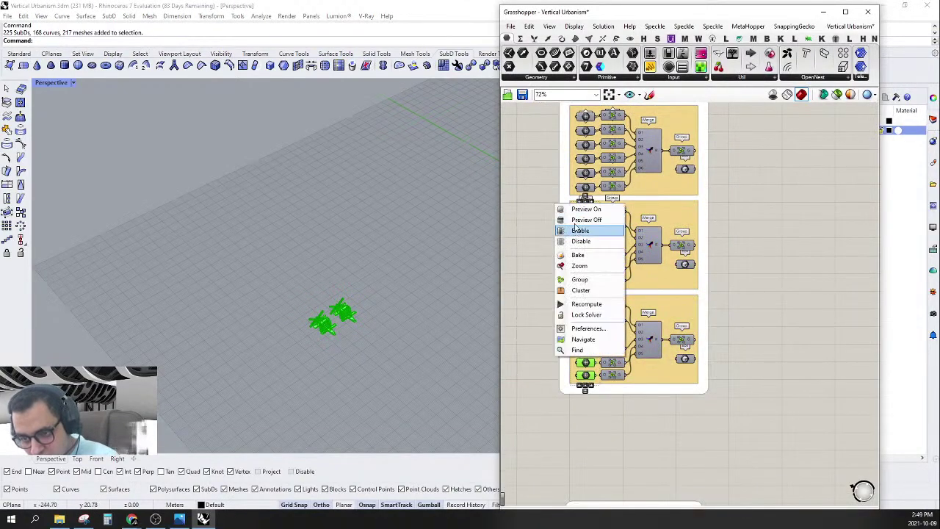
{"action": "left_click", "coordinate": [565, 218]}
{"action": "scroll", "coordinate": [653, 293], "scroll_direction": "down", "scroll_amount": 4}
{"action": "scroll", "coordinate": [652, 293], "scroll_direction": "up", "scroll_amount": 2}
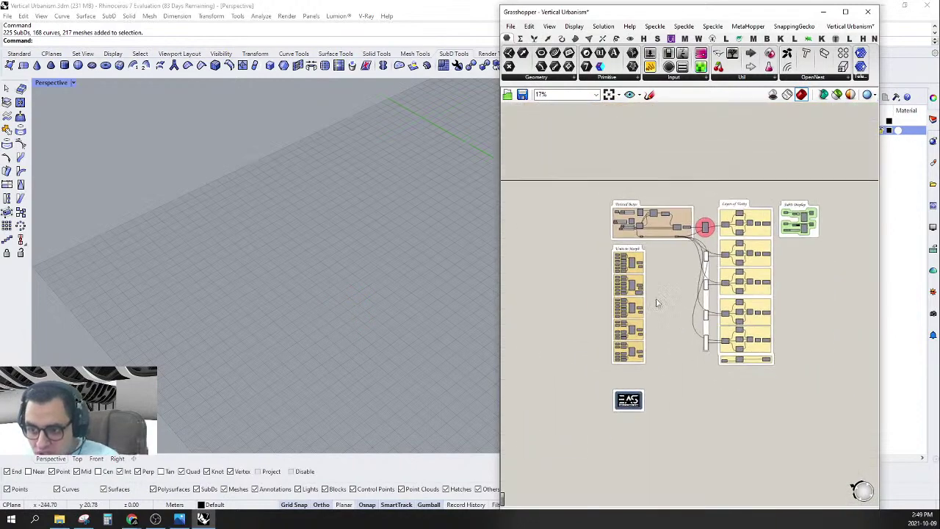
{"action": "scroll", "coordinate": [621, 351], "scroll_direction": "up", "scroll_amount": 2}
{"action": "scroll", "coordinate": [621, 351], "scroll_direction": "up", "scroll_amount": 2}
{"action": "left_click_drag", "start_coordinate": [573, 357], "coordinate": [768, 184]}
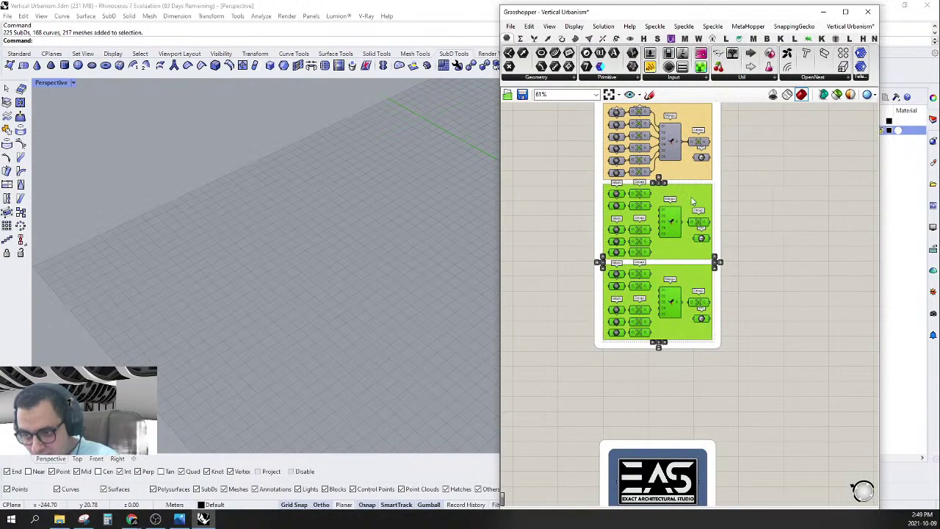
{"action": "left_click", "coordinate": [852, 210]}
{"action": "scroll", "coordinate": [822, 212], "scroll_direction": "up", "scroll_amount": 3}
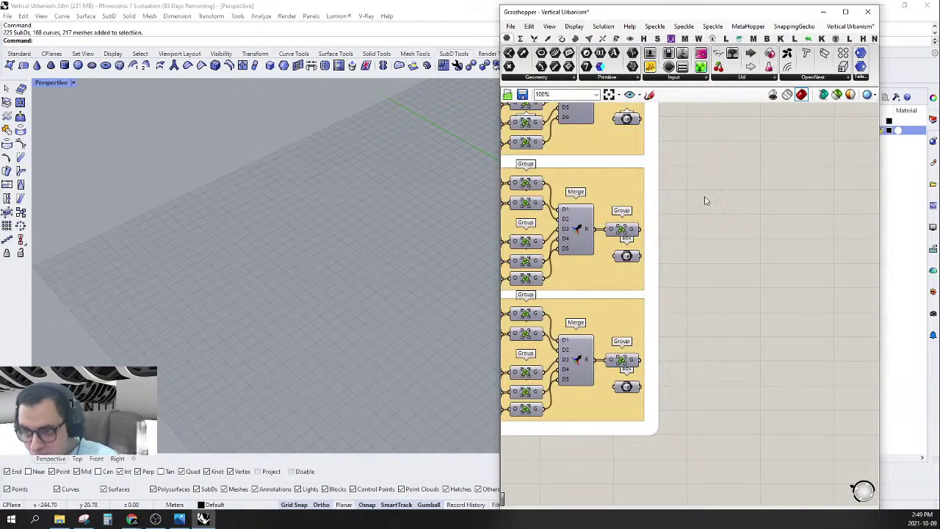
Add a Set Group Properties component beside Units to Morph and assign it the two lowest groups.
{"action": "left_click", "coordinate": [809, 39]}
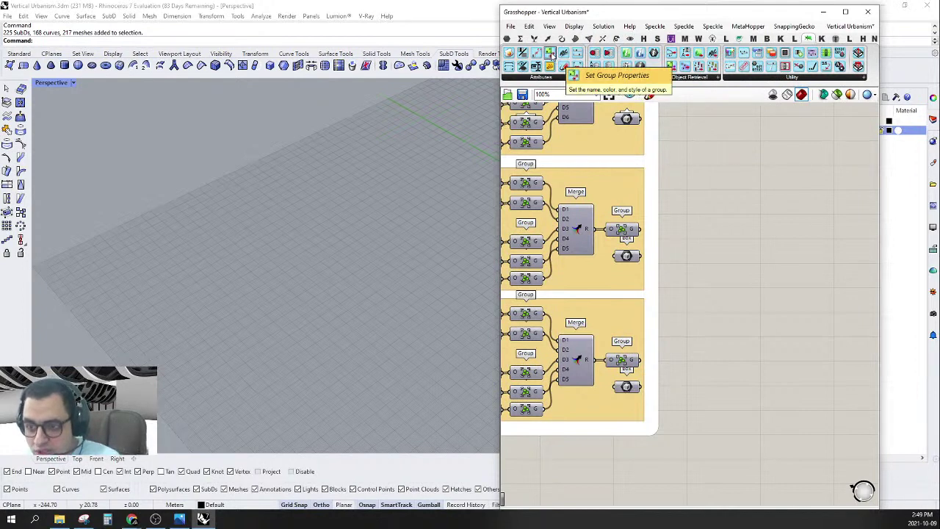
{"action": "left_click_drag", "start_coordinate": [550, 55], "coordinate": [715, 248]}
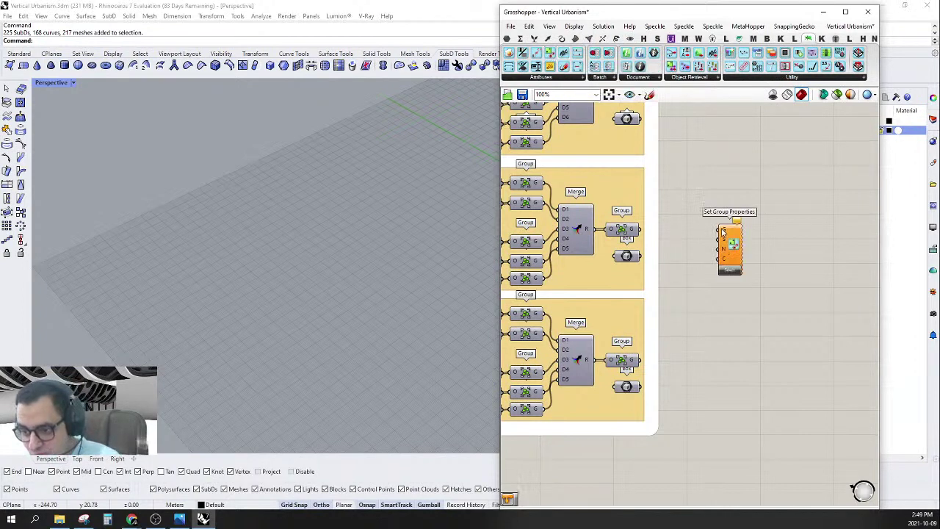
{"action": "left_click", "coordinate": [644, 279]}
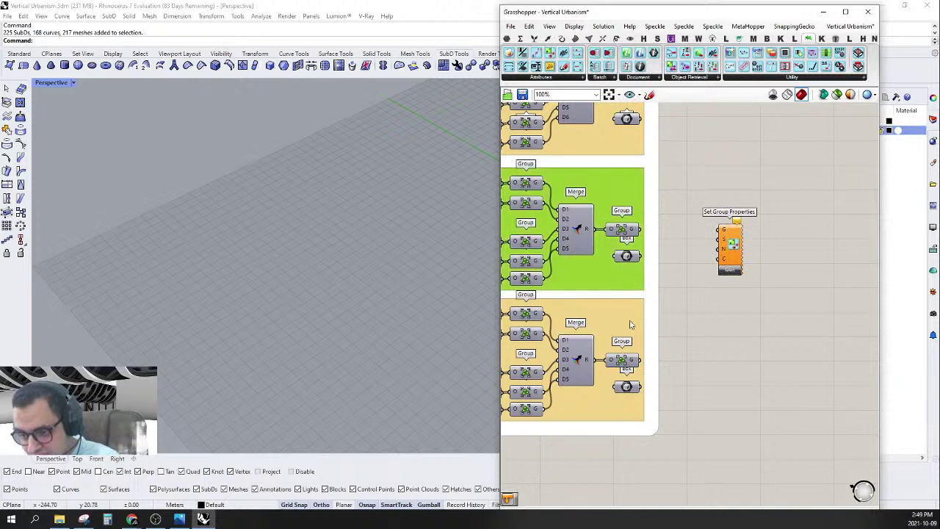
{"action": "left_click", "coordinate": [630, 326], "text": "shift"}
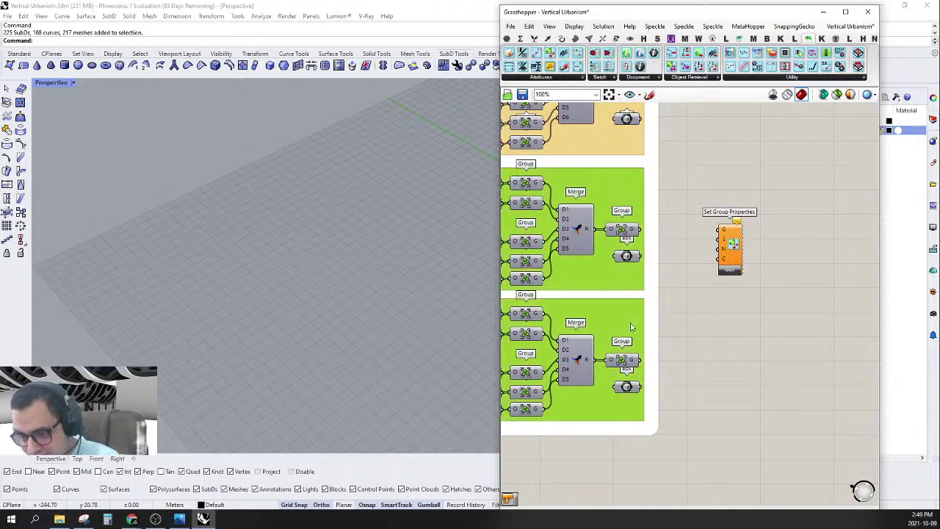
{"action": "left_click", "coordinate": [732, 274]}
{"action": "left_click_drag", "start_coordinate": [734, 260], "coordinate": [855, 266]}
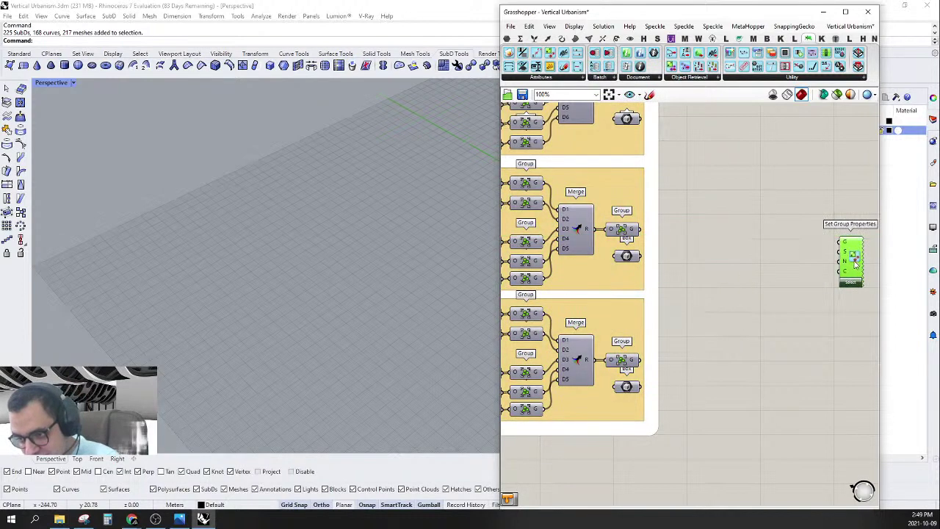
Add a Colour Swatch next to Set Group Properties and connect it to the component's C input.
{"action": "right_click_drag", "start_coordinate": [782, 276], "coordinate": [711, 272]}
{"action": "scroll", "coordinate": [739, 256], "scroll_direction": "up", "scroll_amount": 3}
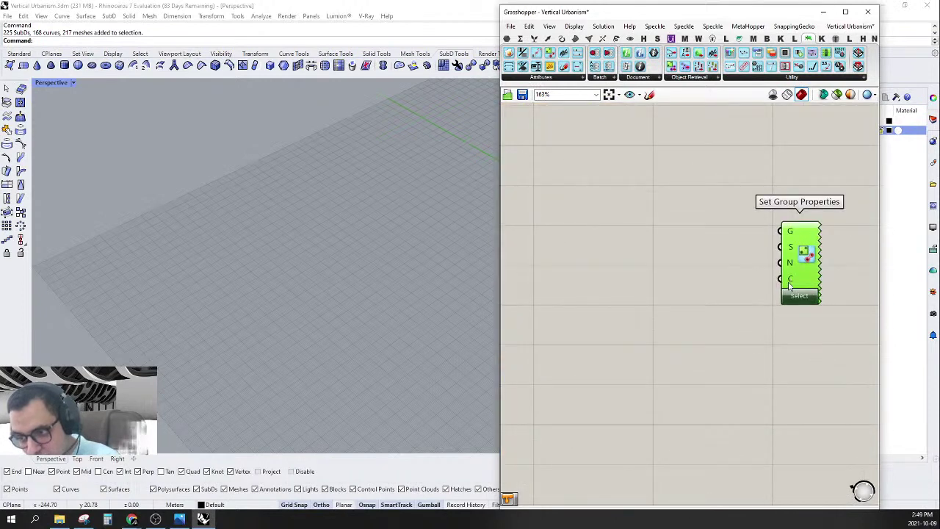
{"action": "double_click", "coordinate": [698, 298]}
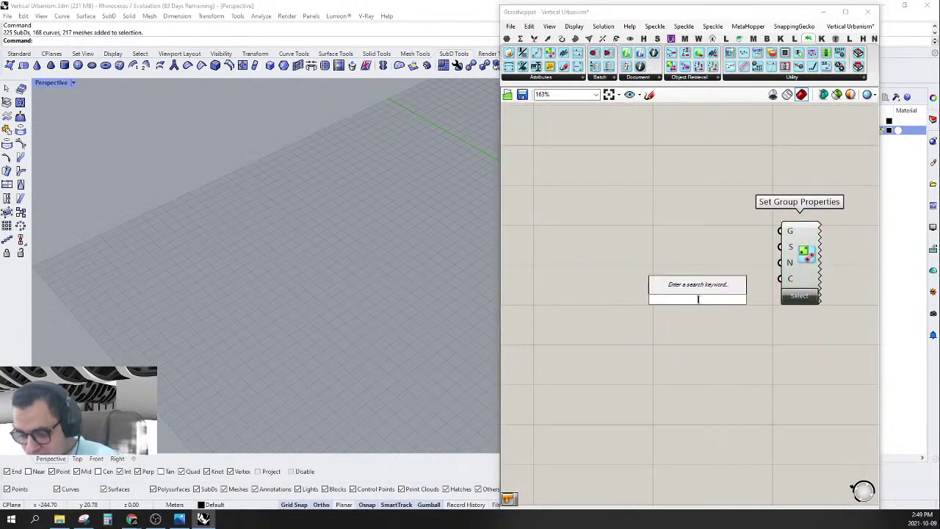
{"action": "type", "text": "sw"}
{"action": "left_click", "coordinate": [695, 173]}
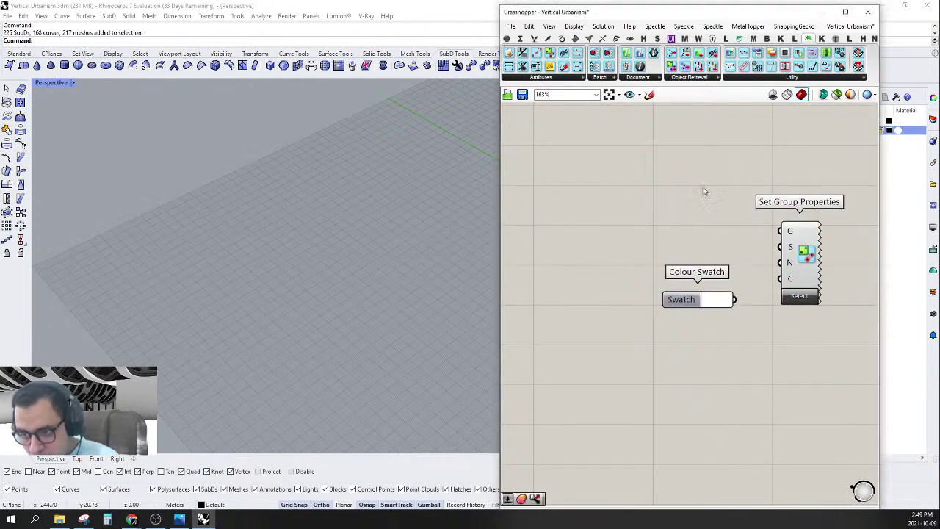
{"action": "scroll", "coordinate": [708, 238], "scroll_direction": "down", "scroll_amount": 3}
{"action": "right_click_drag", "start_coordinate": [705, 282], "coordinate": [761, 287]}
{"action": "scroll", "coordinate": [812, 270], "scroll_direction": "up", "scroll_amount": 2}
{"action": "left_click_drag", "start_coordinate": [811, 270], "coordinate": [776, 297]}
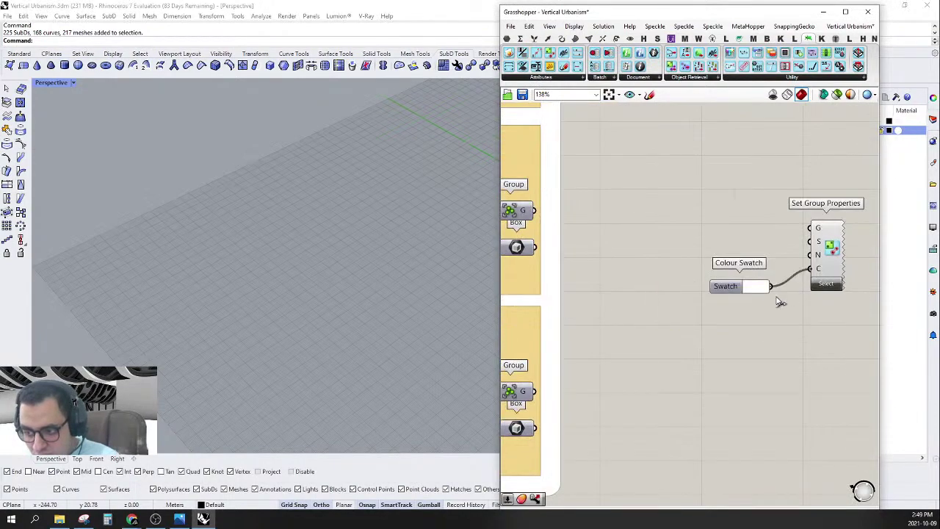
Set the colour swatch to a dark red to recolour the two lowest Units to Morph groups.
{"action": "left_click_drag", "start_coordinate": [827, 257], "coordinate": [827, 275]}
{"action": "left_click", "coordinate": [763, 286]}
{"action": "left_click_drag", "start_coordinate": [801, 334], "coordinate": [815, 338]}
{"action": "scroll", "coordinate": [631, 300], "scroll_direction": "down", "scroll_amount": 4}
{"action": "right_click_drag", "start_coordinate": [617, 294], "coordinate": [735, 275]}
{"action": "scroll", "coordinate": [771, 279], "scroll_direction": "up", "scroll_amount": 3}
{"action": "right_click_drag", "start_coordinate": [514, 165], "coordinate": [779, 275]}
{"action": "scroll", "coordinate": [738, 278], "scroll_direction": "down", "scroll_amount": 6}
{"action": "right_click_drag", "start_coordinate": [619, 304], "coordinate": [507, 294]}
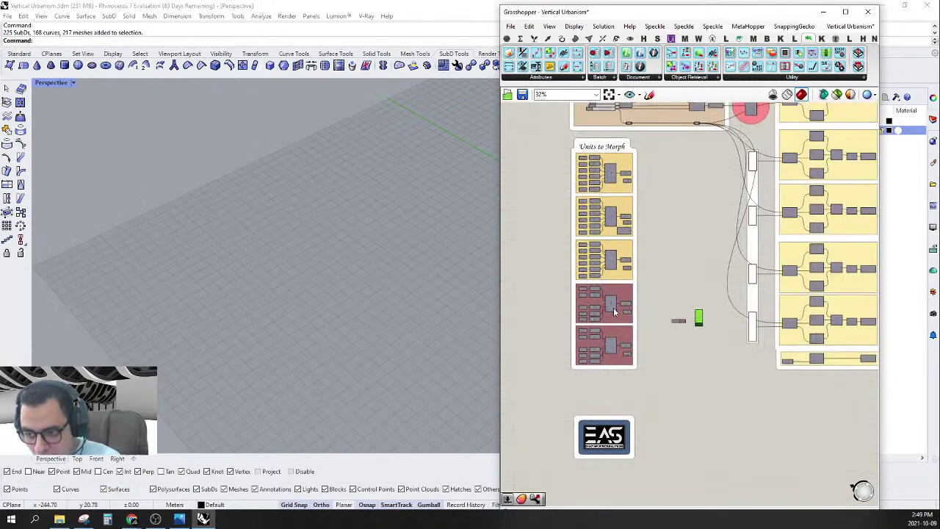
Fine-tune the swatch colour to a muted red with hue 0°, saturation 39 and value 64.
{"action": "scroll", "coordinate": [639, 367], "scroll_direction": "up", "scroll_amount": 6}
{"action": "left_click_drag", "start_coordinate": [765, 256], "coordinate": [749, 256]}
{"action": "right_click_drag", "start_coordinate": [707, 289], "coordinate": [773, 285]}
{"action": "left_click", "coordinate": [778, 259]}
{"action": "left_click", "coordinate": [828, 309]}
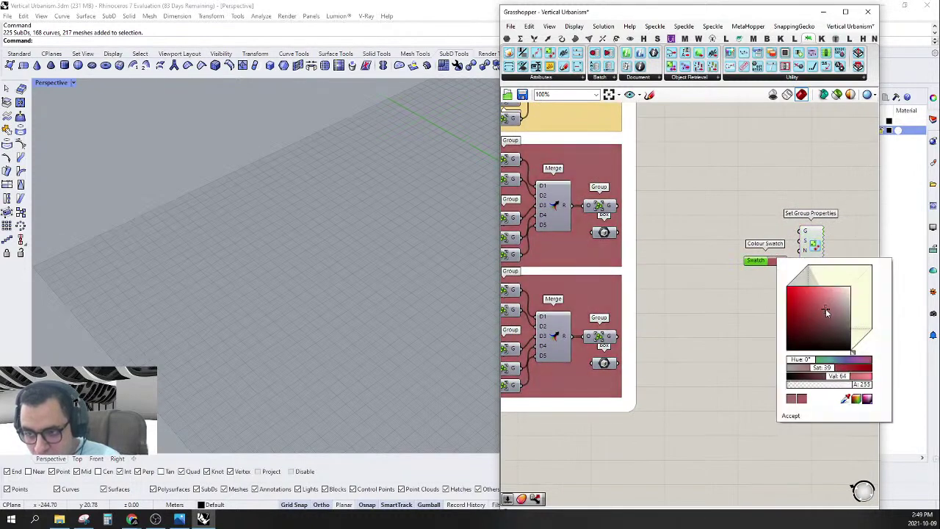
Delete the Set Group Properties component together with its colour swatch.
{"action": "left_click_drag", "start_coordinate": [807, 331], "coordinate": [719, 183]}
{"action": "scroll", "coordinate": [738, 312], "scroll_direction": "down", "scroll_amount": 5}
{"action": "scroll", "coordinate": [712, 302], "scroll_direction": "up", "scroll_amount": 2}
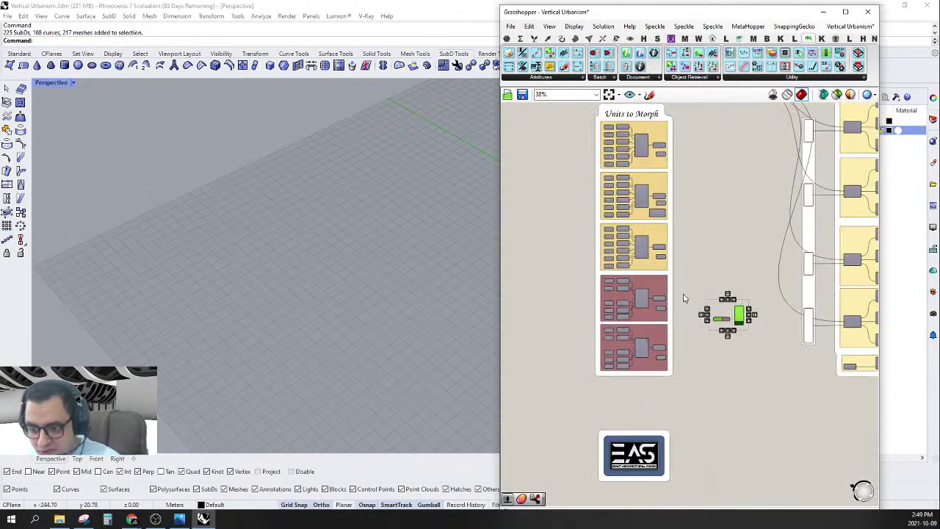
{"action": "scroll", "coordinate": [647, 257], "scroll_direction": "up", "scroll_amount": 4}
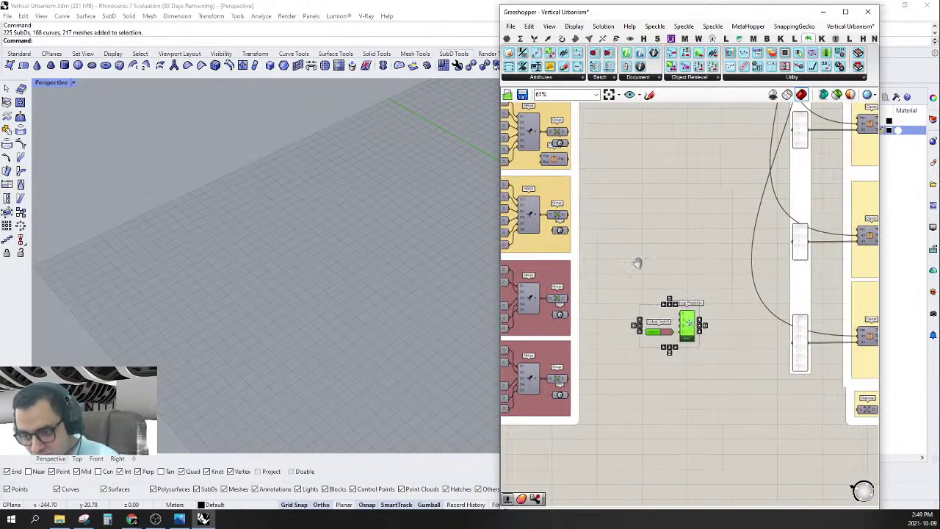
{"action": "key", "text": "Delete"}
Turn on the preview of the cluster fed by the Polygon component in the Twisted Boxes group.
{"action": "scroll", "coordinate": [700, 297], "scroll_direction": "down", "scroll_amount": 3}
{"action": "right_click_drag", "start_coordinate": [655, 300], "coordinate": [625, 279]}
{"action": "scroll", "coordinate": [619, 260], "scroll_direction": "up", "scroll_amount": 4}
{"action": "scroll", "coordinate": [661, 268], "scroll_direction": "down", "scroll_amount": 6}
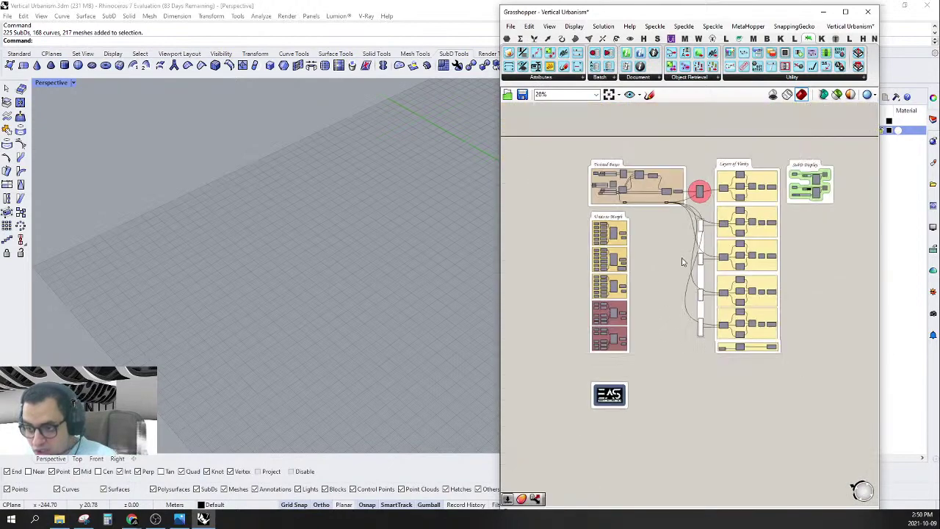
{"action": "scroll", "coordinate": [682, 242], "scroll_direction": "up", "scroll_amount": 7}
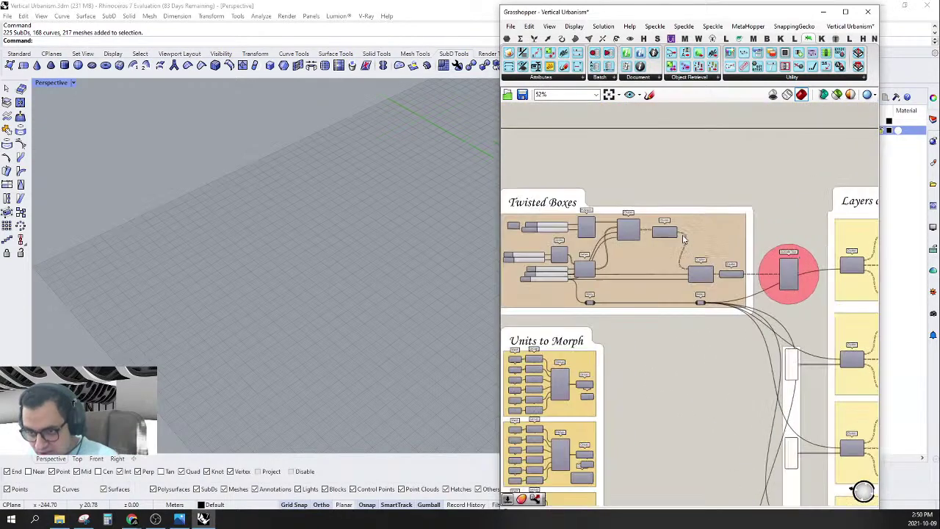
{"action": "left_click", "coordinate": [595, 231]}
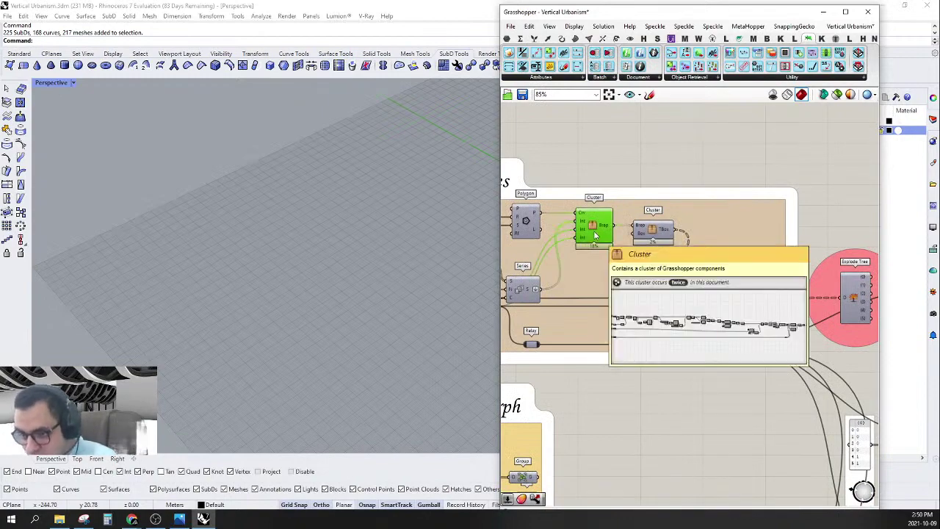
{"action": "right_click_drag", "start_coordinate": [610, 195], "coordinate": [650, 277]}
{"action": "left_click", "coordinate": [633, 197]}
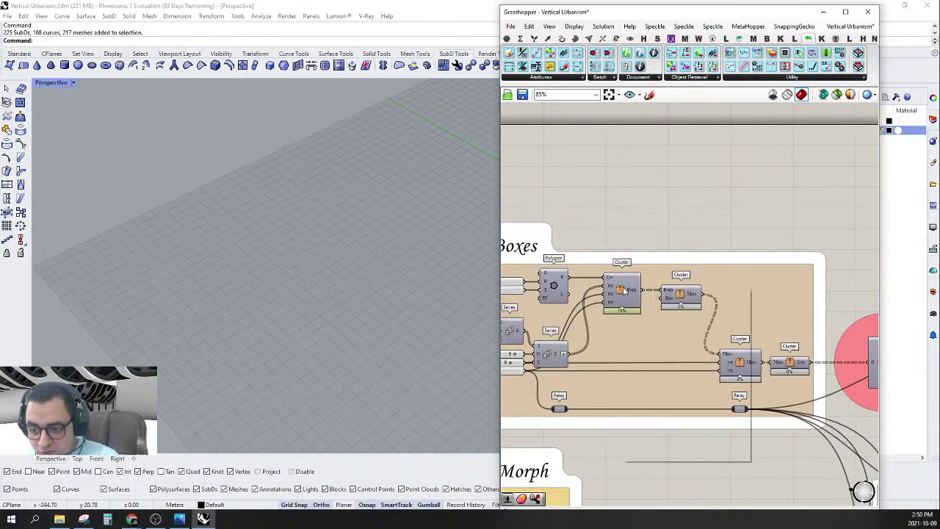
Examine the previewed tower grid in the viewport, especially the gaps between its panels and storeys.
{"action": "scroll", "coordinate": [297, 283], "scroll_direction": "down", "scroll_amount": 12}
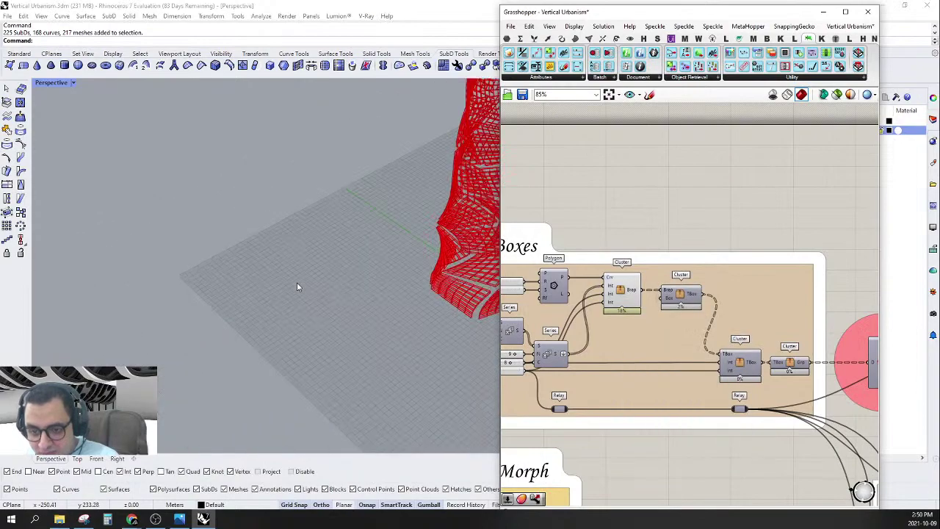
{"action": "right_click_drag", "start_coordinate": [297, 286], "coordinate": [357, 241]}
{"action": "scroll", "coordinate": [360, 294], "scroll_direction": "up", "scroll_amount": 10}
{"action": "right_click_drag", "start_coordinate": [360, 296], "coordinate": [347, 282]}
{"action": "scroll", "coordinate": [347, 282], "scroll_direction": "up", "scroll_amount": 3}
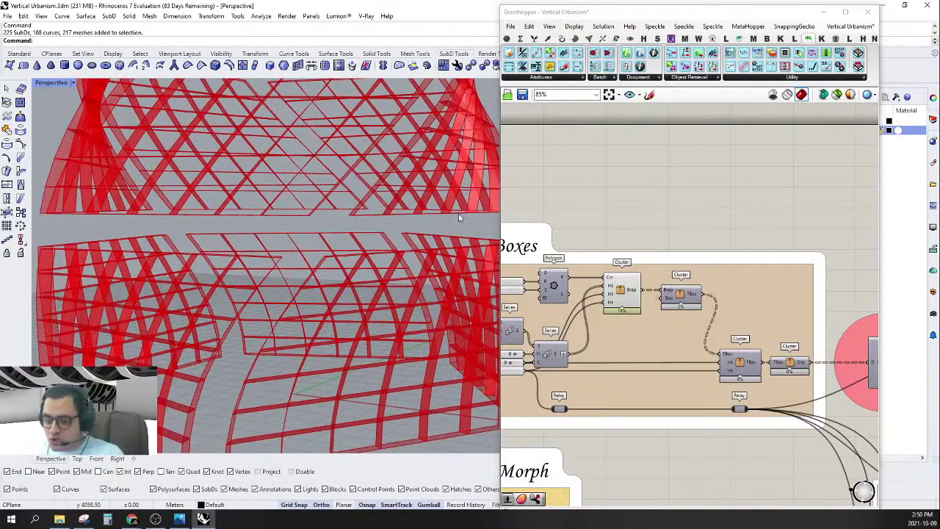
{"action": "mouse_move", "coordinate": [281, 251]}
{"action": "right_mouse_down"}
{"action": "mouse_move", "coordinate": [295, 286]}
{"action": "mouse_move", "coordinate": [279, 259]}
{"action": "right_mouse_up"}
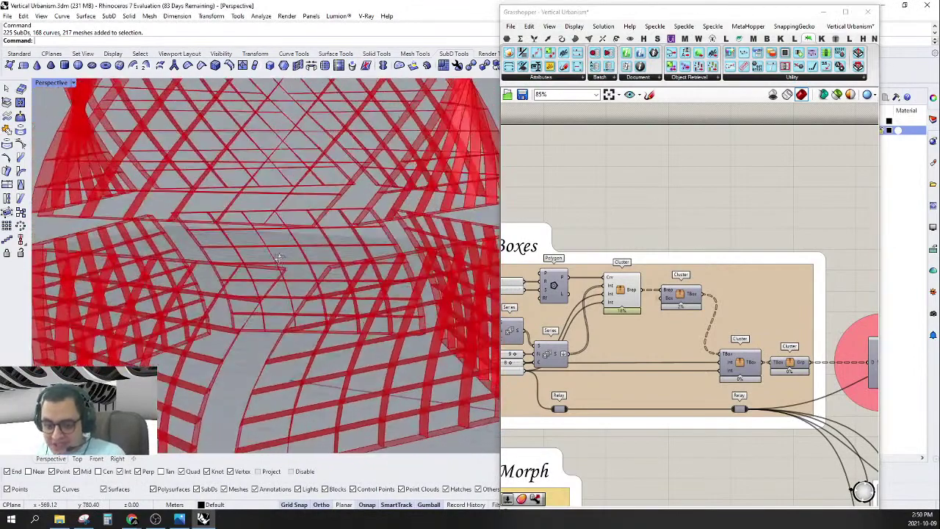
{"action": "scroll", "coordinate": [278, 257], "scroll_direction": "up", "scroll_amount": 1}
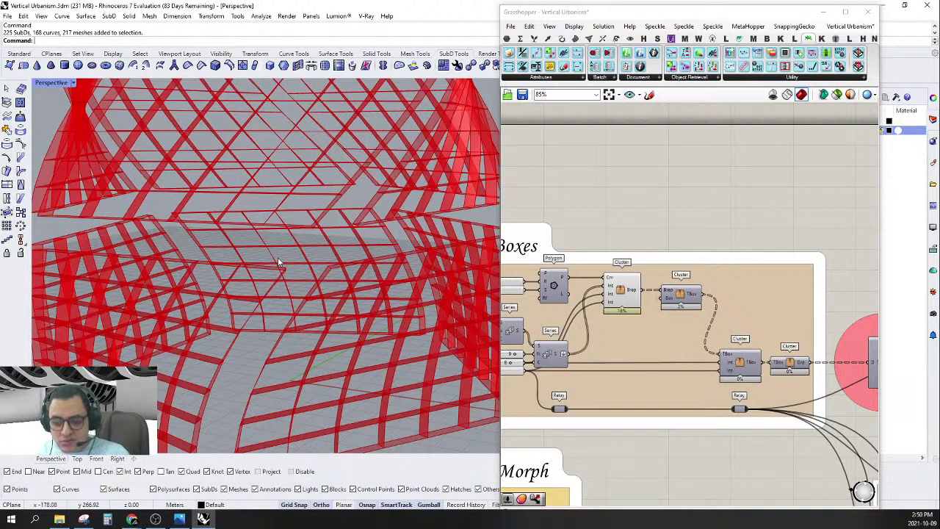
Disentangle the previewed Twisted Boxes cluster from its other copy and open it for editing.
{"action": "left_click", "coordinate": [582, 225]}
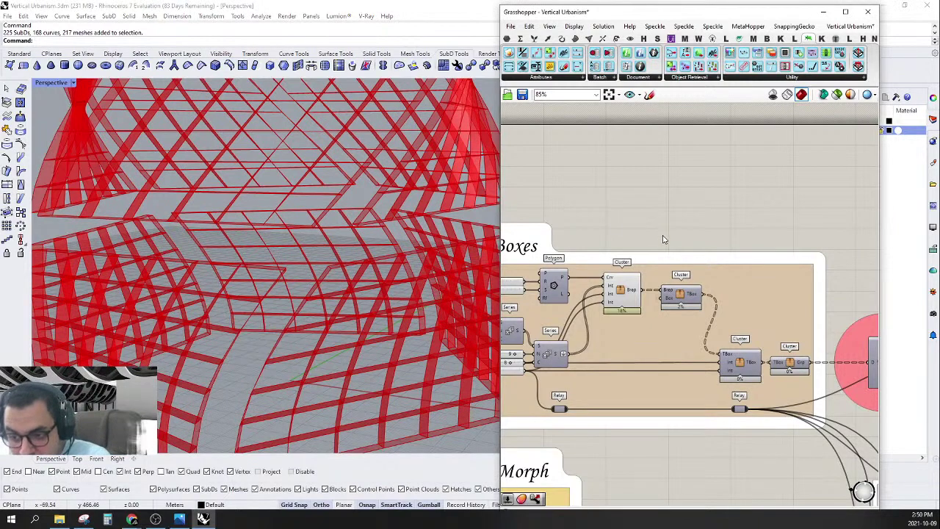
{"action": "right_click_drag", "start_coordinate": [663, 238], "coordinate": [645, 218]}
{"action": "right_click", "coordinate": [604, 272]}
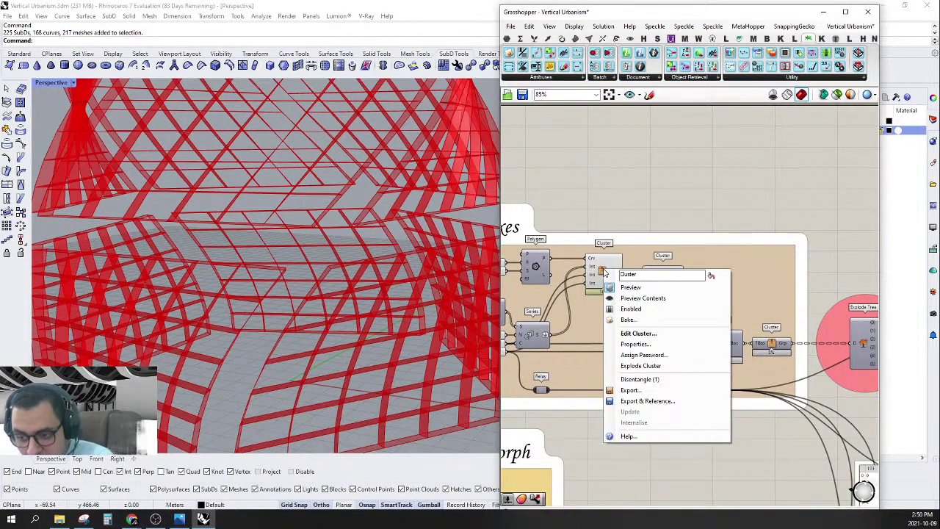
{"action": "left_click", "coordinate": [640, 380]}
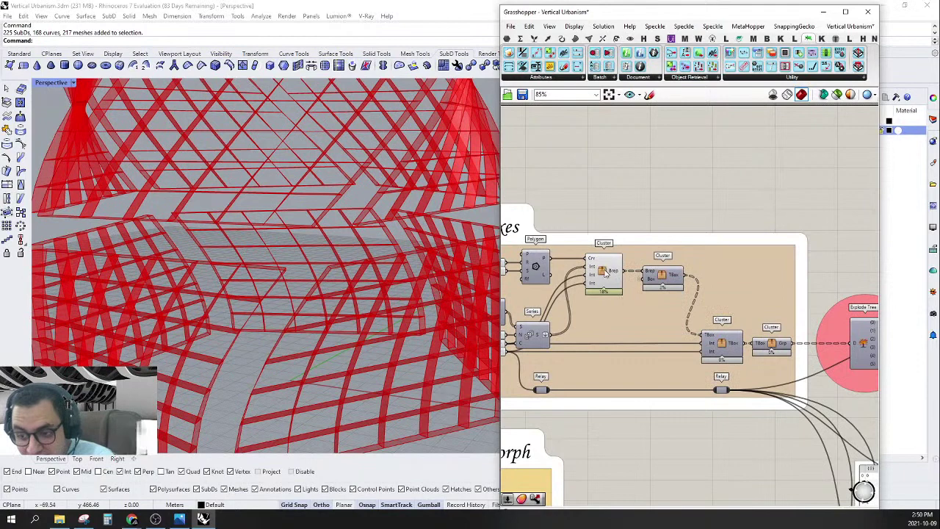
{"action": "left_click", "coordinate": [604, 272]}
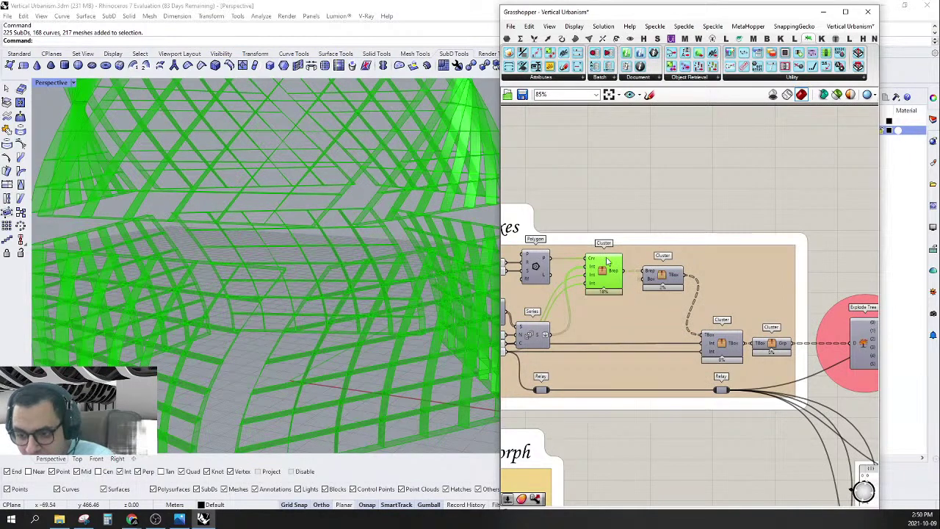
{"action": "double_click", "coordinate": [606, 260]}
Turn on the preview of the Cull Pattern component inside the cluster.
{"action": "scroll", "coordinate": [606, 260], "scroll_direction": "up", "scroll_amount": 5}
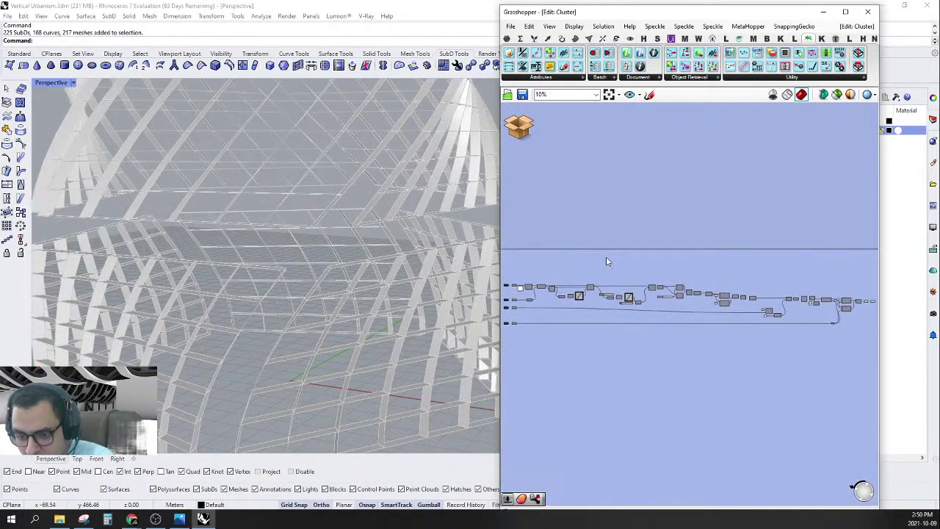
{"action": "scroll", "coordinate": [650, 235], "scroll_direction": "down", "scroll_amount": 4}
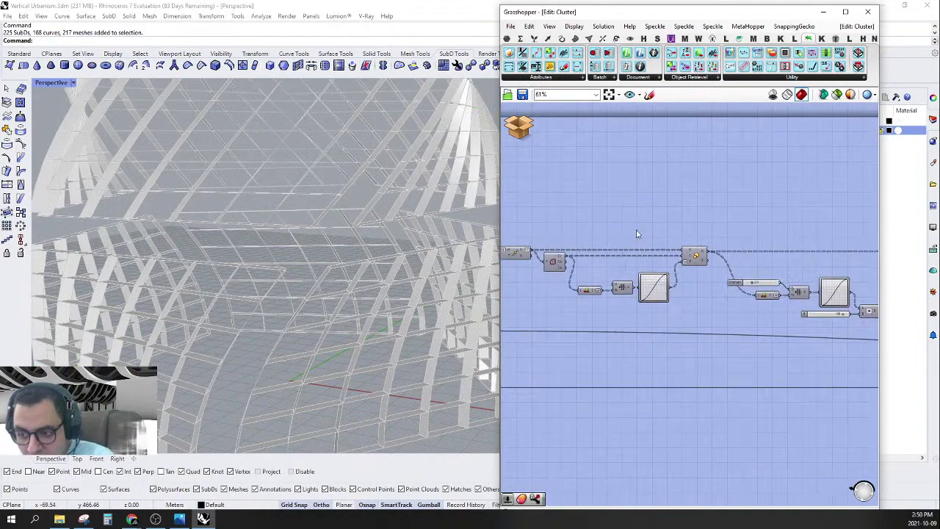
{"action": "scroll", "coordinate": [697, 235], "scroll_direction": "down", "scroll_amount": 5}
{"action": "right_click_drag", "start_coordinate": [789, 250], "coordinate": [693, 255]}
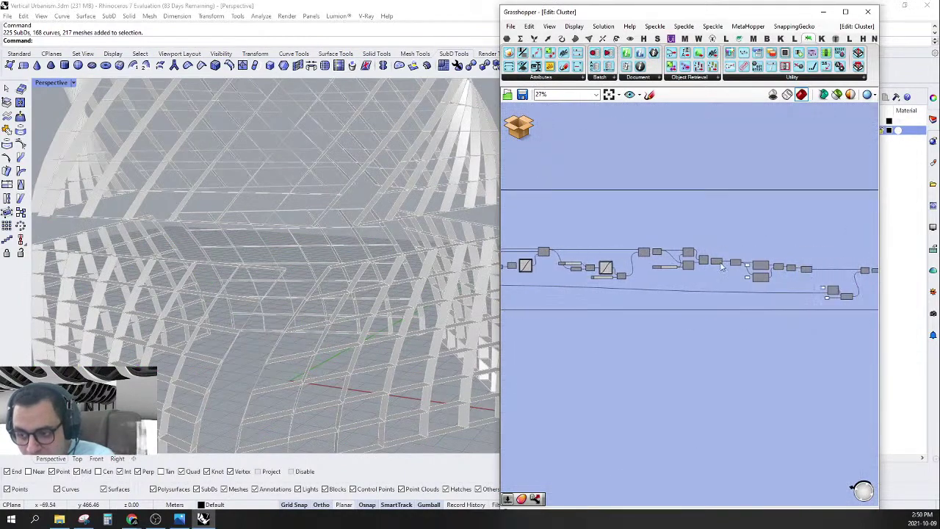
{"action": "right_click_drag", "start_coordinate": [799, 269], "coordinate": [677, 272]}
{"action": "scroll", "coordinate": [759, 279], "scroll_direction": "up", "scroll_amount": 5}
{"action": "scroll", "coordinate": [764, 271], "scroll_direction": "up", "scroll_amount": 5}
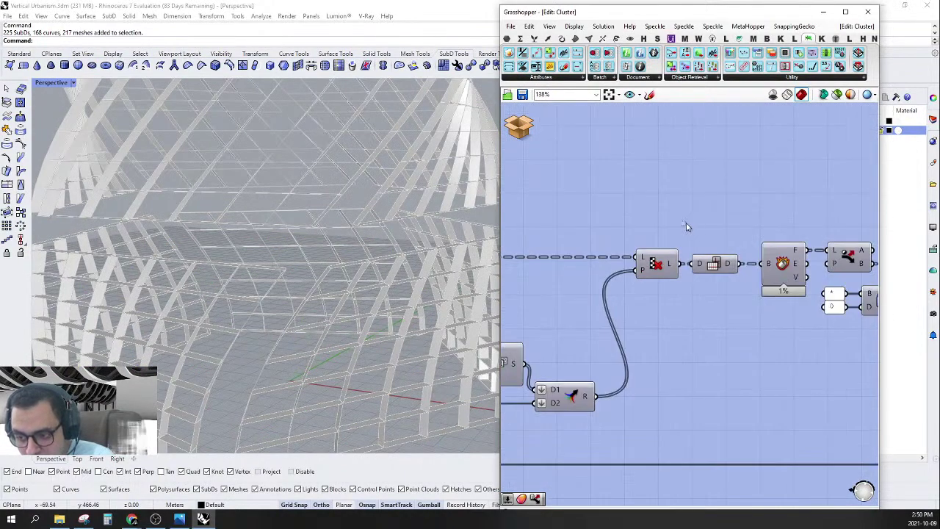
{"action": "left_click_drag", "start_coordinate": [690, 214], "coordinate": [629, 266]}
{"action": "right_click", "coordinate": [660, 195]}
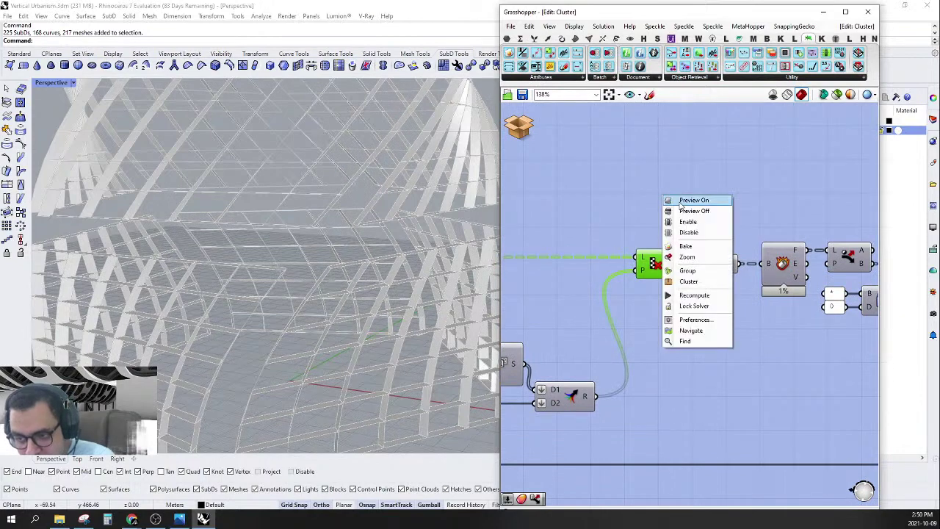
{"action": "left_click", "coordinate": [670, 199]}
Inspect the Cull Pattern component's output on the lower tower sections and in the overall tower.
{"action": "scroll", "coordinate": [242, 277], "scroll_direction": "down", "scroll_amount": 5}
{"action": "right_click_drag", "start_coordinate": [246, 283], "coordinate": [254, 260]}
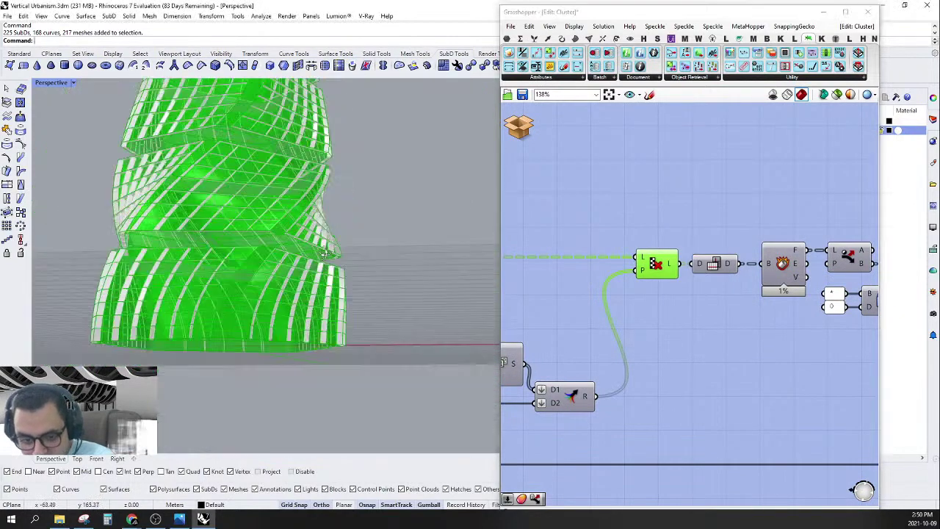
{"action": "scroll", "coordinate": [257, 261], "scroll_direction": "up", "scroll_amount": 4}
{"action": "right_click_drag", "start_coordinate": [399, 314], "coordinate": [385, 235]}
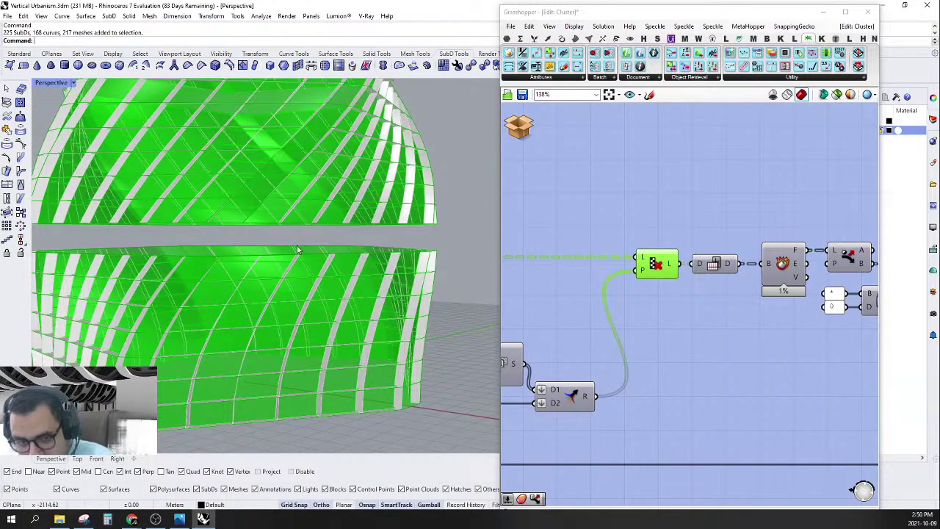
{"action": "scroll", "coordinate": [297, 250], "scroll_direction": "down", "scroll_amount": 6}
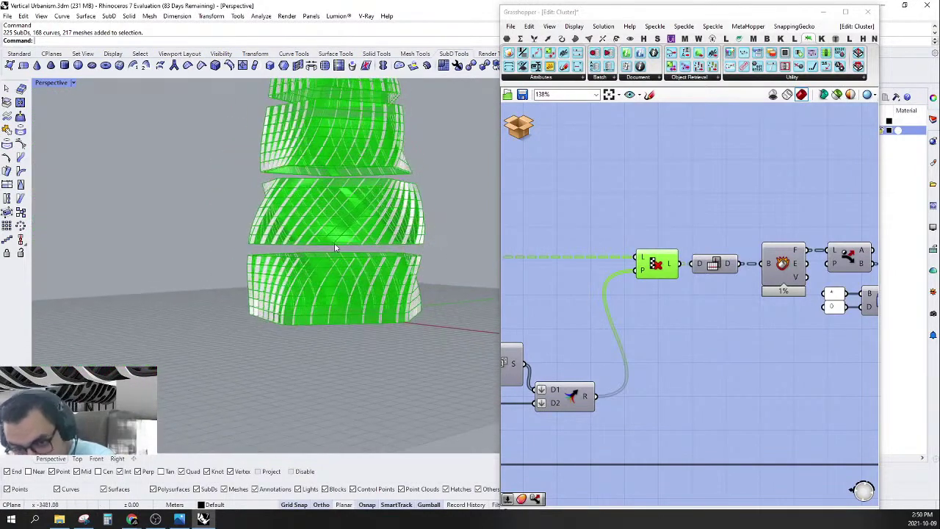
Add a Dispatch component above the Cull Pattern component inside the cluster.
{"action": "right_click_drag", "start_coordinate": [608, 311], "coordinate": [732, 311]}
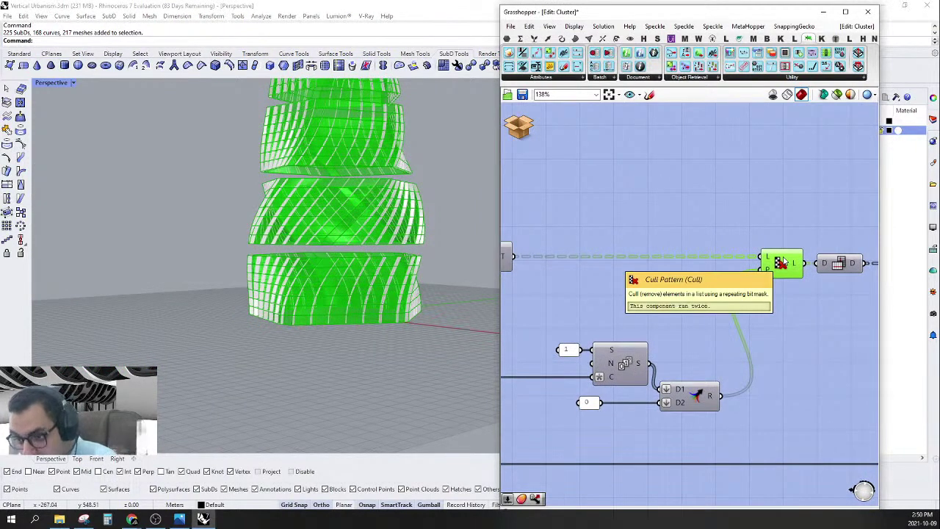
{"action": "double_click", "coordinate": [726, 229]}
{"action": "type", "text": "dis"}
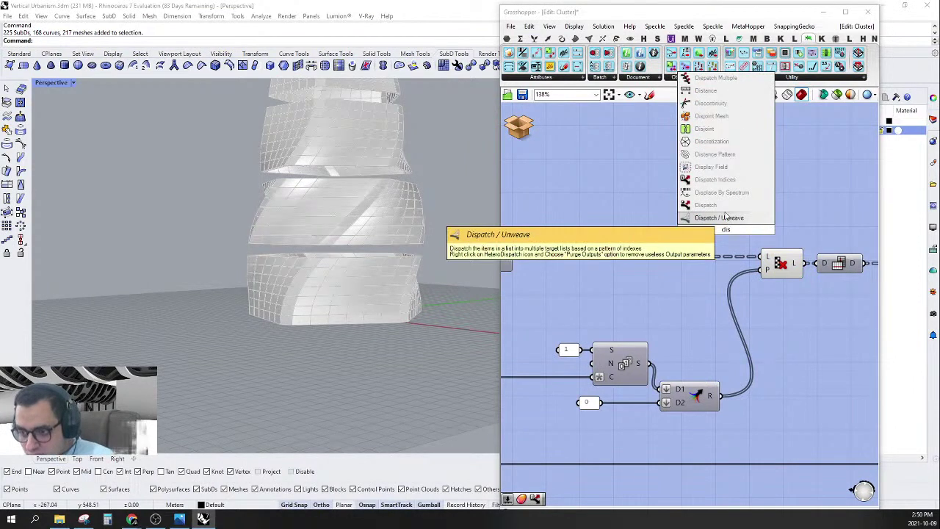
{"action": "left_click", "coordinate": [725, 216]}
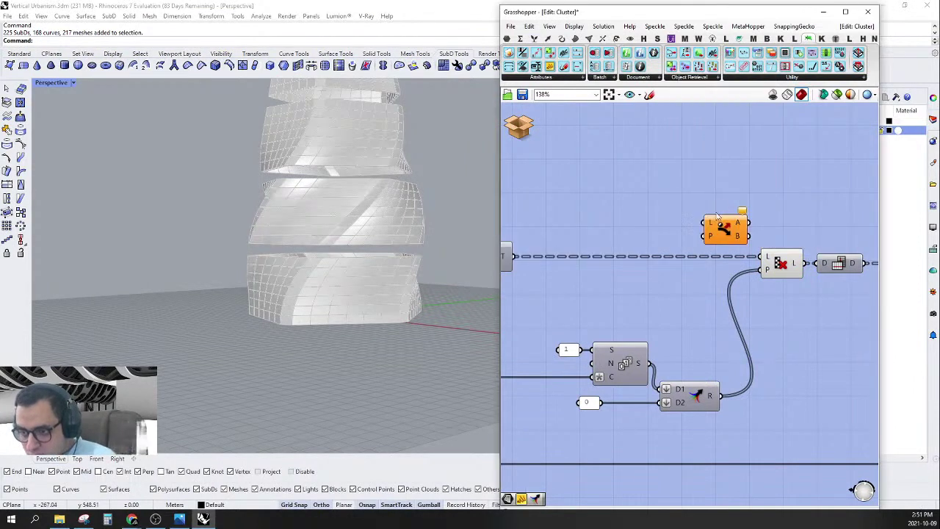
Wire Dispatch to the same list and pattern as Cull Pattern and feed its A output into the downstream component in Cull Pattern's place.
{"action": "left_click_drag", "start_coordinate": [706, 225], "coordinate": [508, 255]}
{"action": "left_click_drag", "start_coordinate": [725, 229], "coordinate": [731, 388]}
{"action": "left_click_drag", "start_coordinate": [756, 229], "coordinate": [786, 229]}
{"action": "right_click_drag", "start_coordinate": [805, 231], "coordinate": [711, 233]}
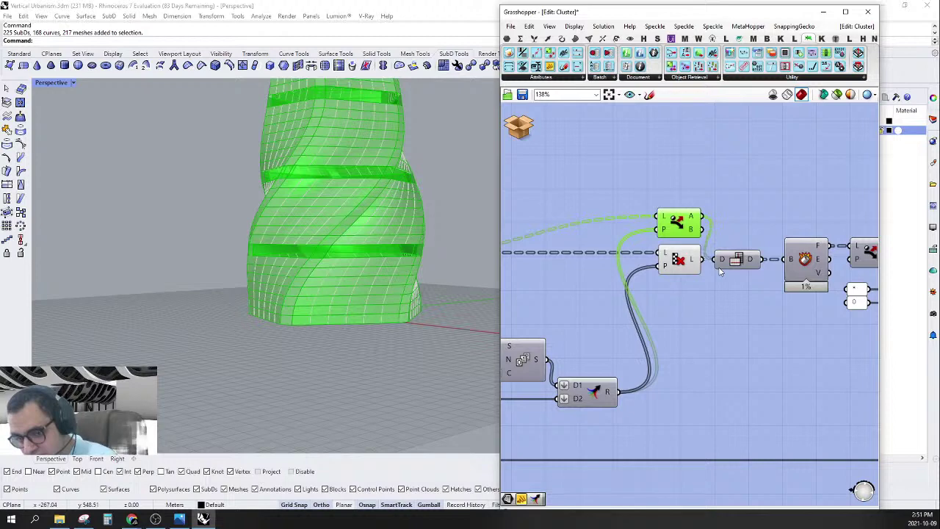
{"action": "left_click", "coordinate": [747, 230]}
{"action": "right_click_drag", "start_coordinate": [739, 230], "coordinate": [654, 232]}
{"action": "scroll", "coordinate": [653, 234], "scroll_direction": "down", "scroll_amount": 3}
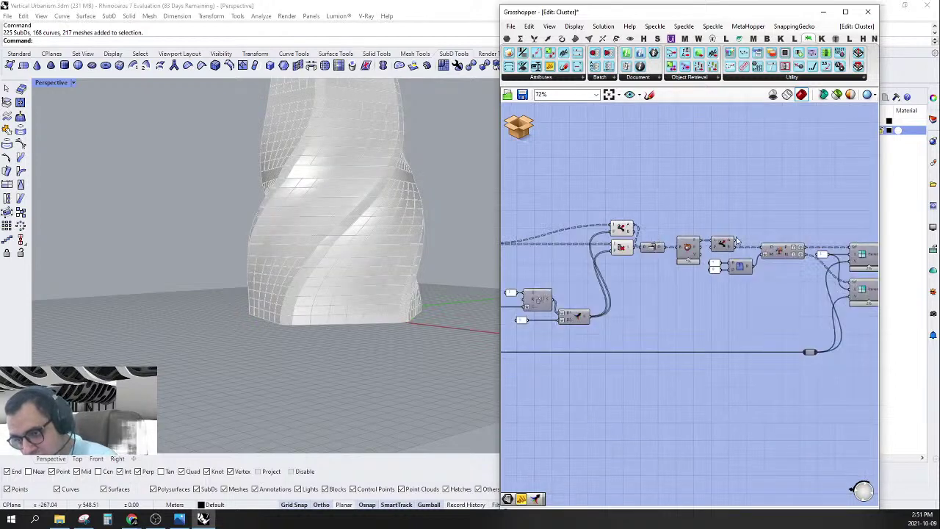
Inspect the geometry of the chain's final parameter on the lower part of the tower.
{"action": "right_click_drag", "start_coordinate": [737, 240], "coordinate": [586, 237]}
{"action": "scroll", "coordinate": [587, 237], "scroll_direction": "down", "scroll_amount": 3}
{"action": "scroll", "coordinate": [689, 235], "scroll_direction": "up", "scroll_amount": 3}
{"action": "left_click", "coordinate": [711, 262]}
{"action": "scroll", "coordinate": [332, 280], "scroll_direction": "up", "scroll_amount": 2}
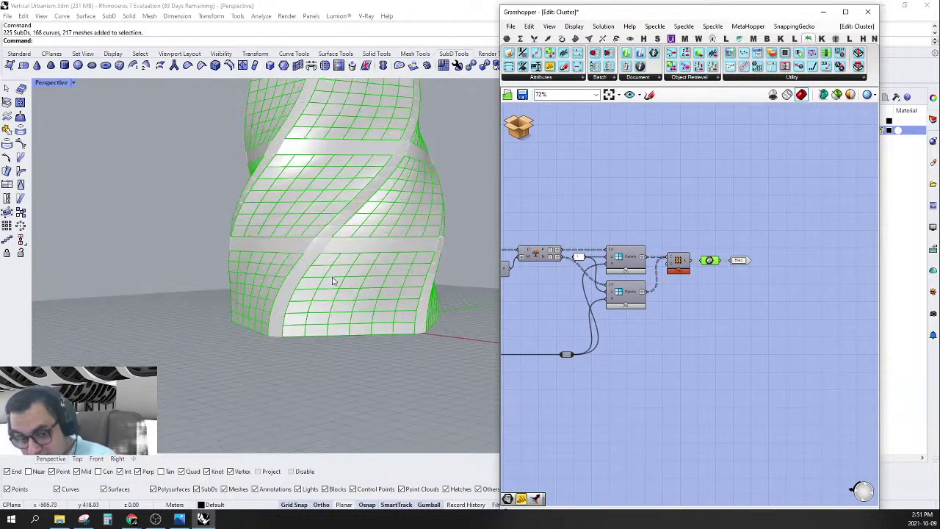
{"action": "scroll", "coordinate": [333, 282], "scroll_direction": "up", "scroll_amount": 3}
{"action": "scroll", "coordinate": [395, 329], "scroll_direction": "up", "scroll_amount": 2}
{"action": "scroll", "coordinate": [721, 293], "scroll_direction": "down", "scroll_amount": 3}
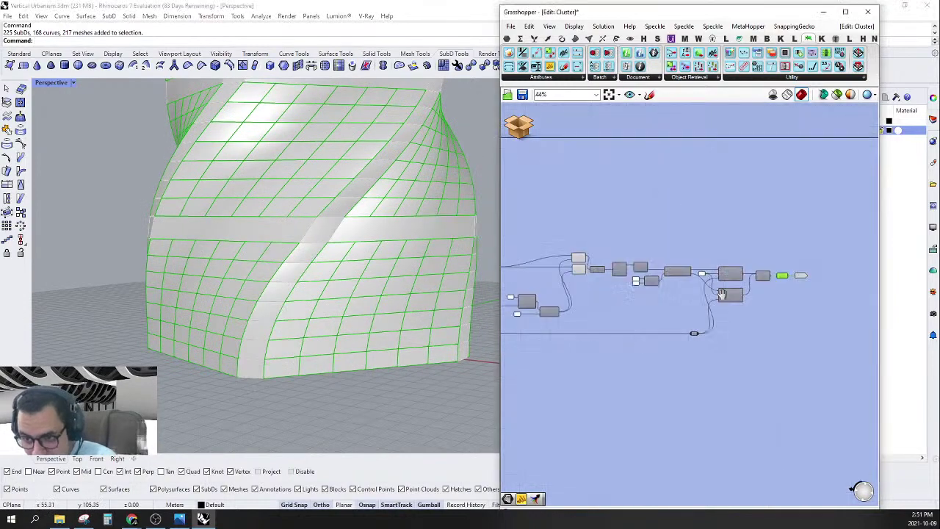
Move Cull Pattern below the chain and align Dispatch in line with the downstream components.
{"action": "scroll", "coordinate": [722, 293], "scroll_direction": "up", "scroll_amount": 6}
{"action": "left_click_drag", "start_coordinate": [673, 241], "coordinate": [676, 309]}
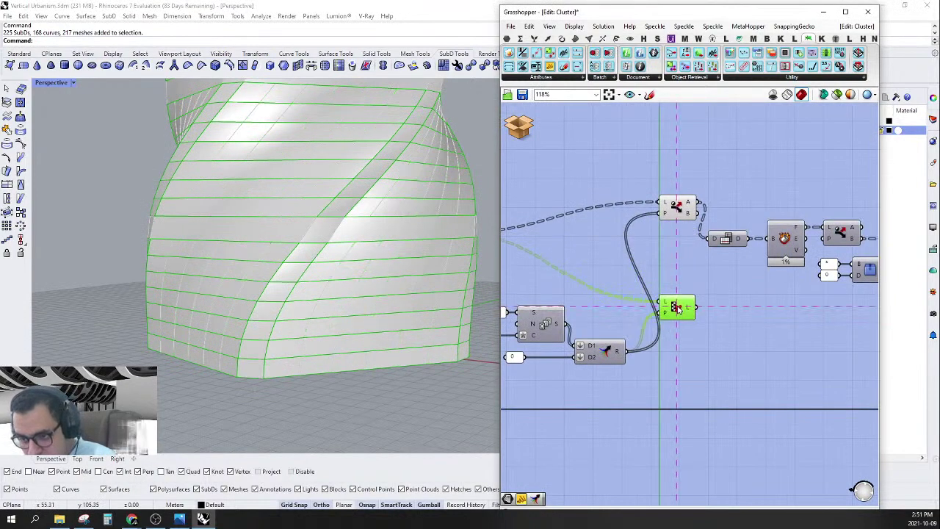
{"action": "left_click_drag", "start_coordinate": [676, 206], "coordinate": [676, 242]}
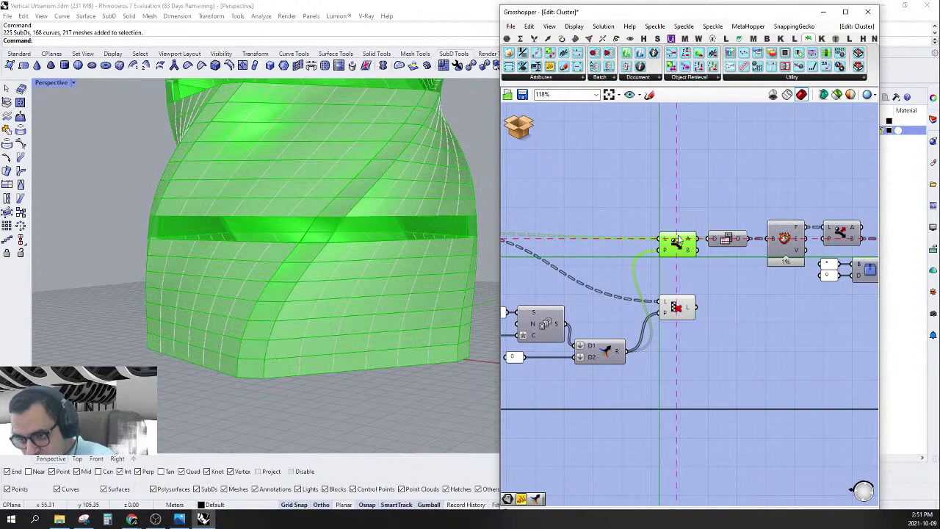
{"action": "left_click", "coordinate": [702, 218]}
{"action": "right_click_drag", "start_coordinate": [702, 218], "coordinate": [646, 218]}
{"action": "right_click_drag", "start_coordinate": [632, 318], "coordinate": [718, 312]}
{"action": "left_click_drag", "start_coordinate": [750, 338], "coordinate": [691, 266]}
{"action": "right_click_drag", "start_coordinate": [704, 284], "coordinate": [688, 288]}
{"action": "left_click", "coordinate": [691, 242]}
{"action": "left_click", "coordinate": [728, 174]}
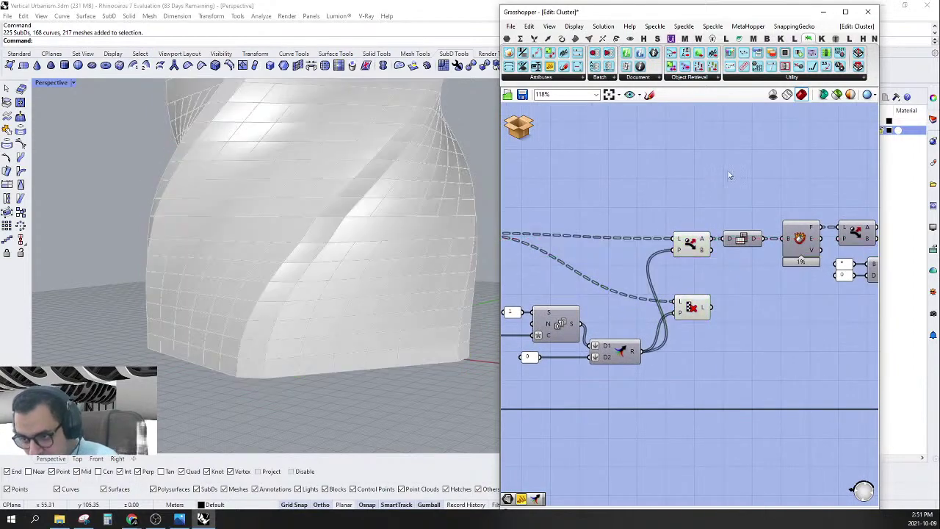
Bring up the reference definition image 1.png in Photos and move its window off the Grasshopper canvas.
{"action": "scroll", "coordinate": [683, 224], "scroll_direction": "down", "scroll_amount": 3}
{"action": "scroll", "coordinate": [683, 224], "scroll_direction": "up", "scroll_amount": 2}
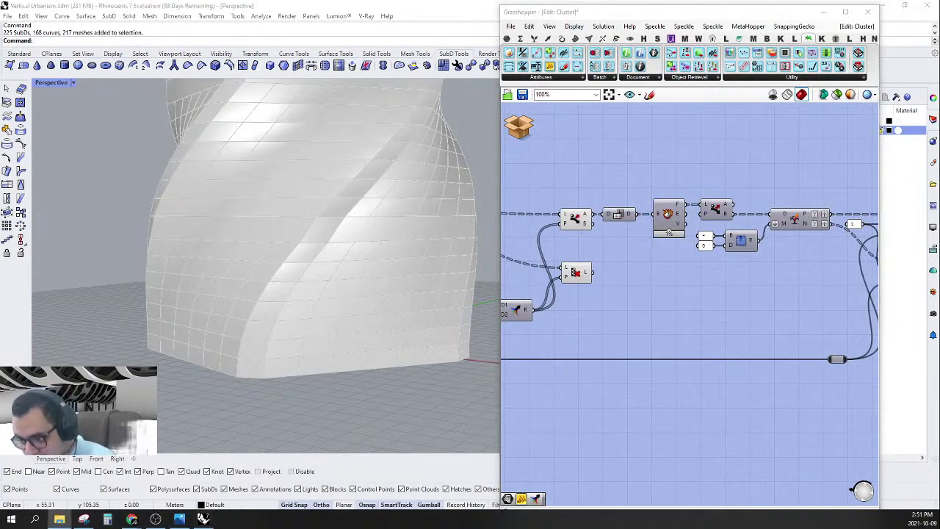
{"action": "key", "text": "alt+Tab"}
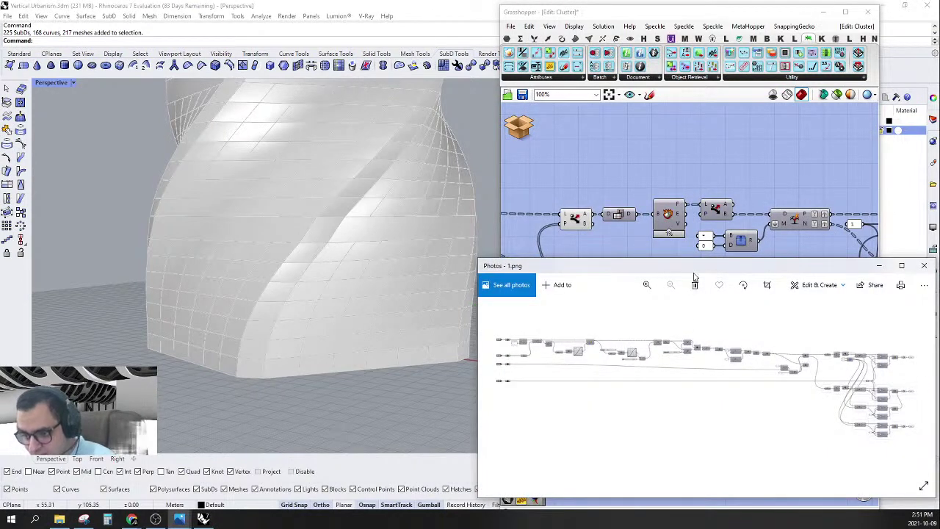
{"action": "left_click_drag", "start_coordinate": [694, 271], "coordinate": [939, 272]}
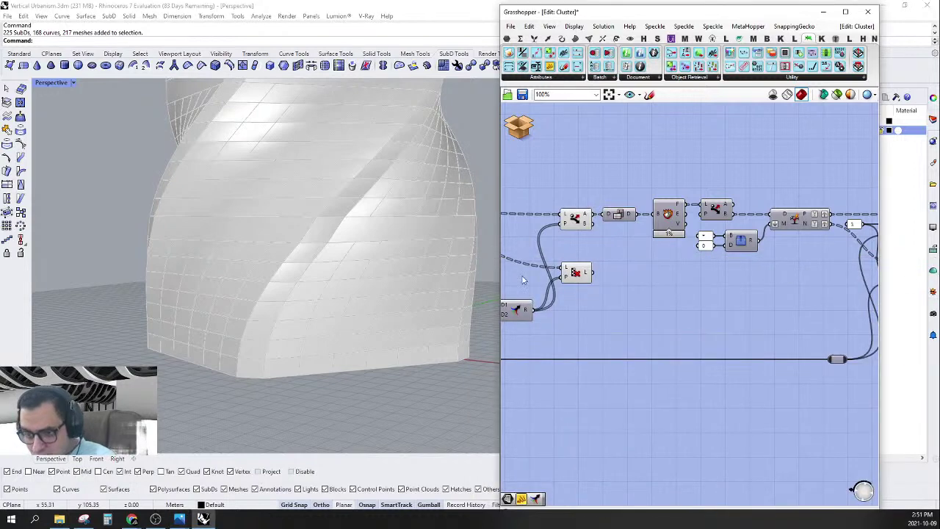
{"action": "scroll", "coordinate": [660, 243], "scroll_direction": "up", "scroll_amount": 3}
{"action": "right_click_drag", "start_coordinate": [660, 243], "coordinate": [650, 235]}
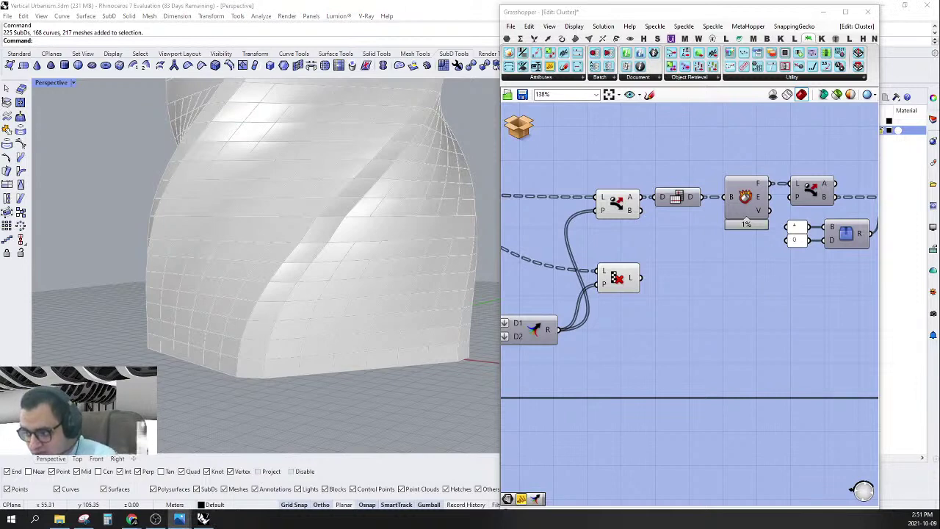
Delete the Cull Pattern component that Dispatch replaces.
{"action": "left_click", "coordinate": [615, 278]}
{"action": "right_click_drag", "start_coordinate": [651, 303], "coordinate": [615, 294]}
{"action": "key", "text": "Delete"}
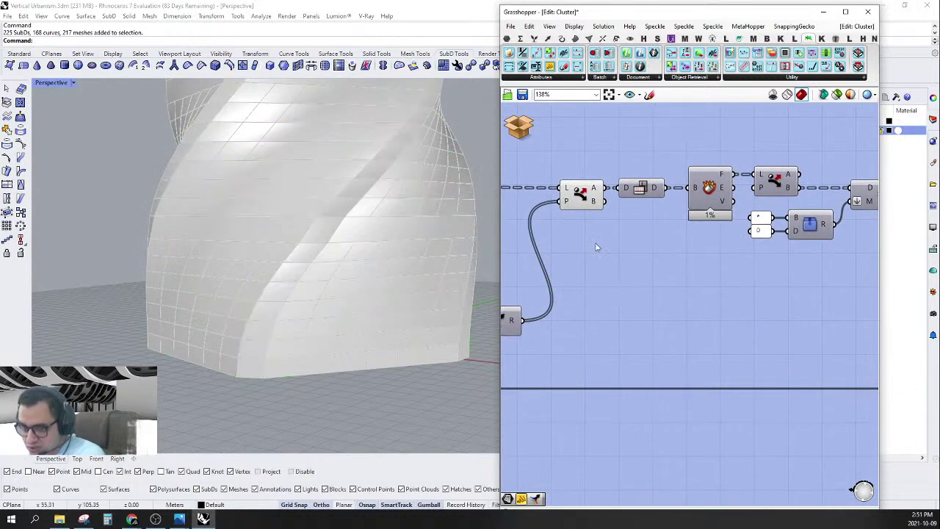
{"action": "left_click", "coordinate": [571, 201]}
{"action": "left_click", "coordinate": [637, 243]}
{"action": "scroll", "coordinate": [633, 277], "scroll_direction": "down", "scroll_amount": 5}
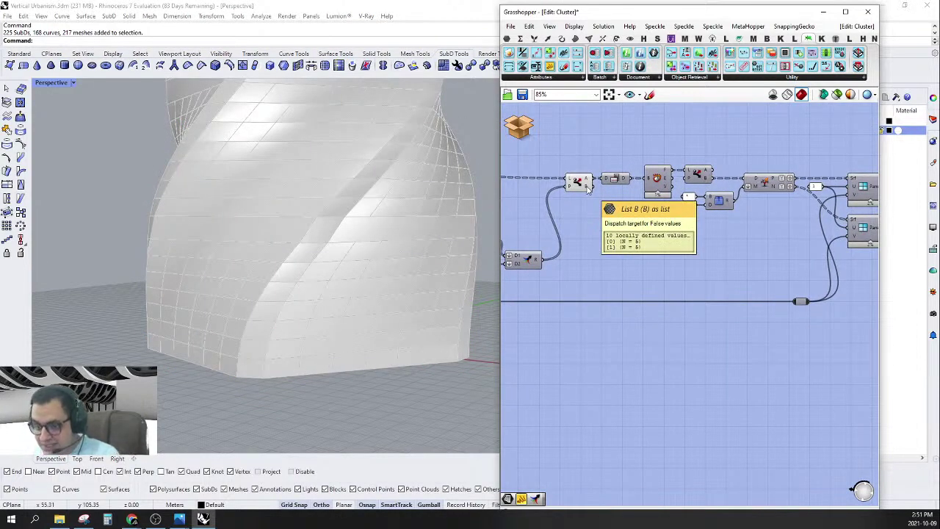
Duplicate the panelling chain below the original, feed the copy from Dispatch's B output, and shift both chains further from Dispatch.
{"action": "scroll", "coordinate": [679, 254], "scroll_direction": "down", "scroll_amount": 4}
{"action": "scroll", "coordinate": [798, 170], "scroll_direction": "up", "scroll_amount": 2}
{"action": "right_click_drag", "start_coordinate": [816, 209], "coordinate": [816, 188]}
{"action": "left_click_drag", "start_coordinate": [835, 162], "coordinate": [574, 257]}
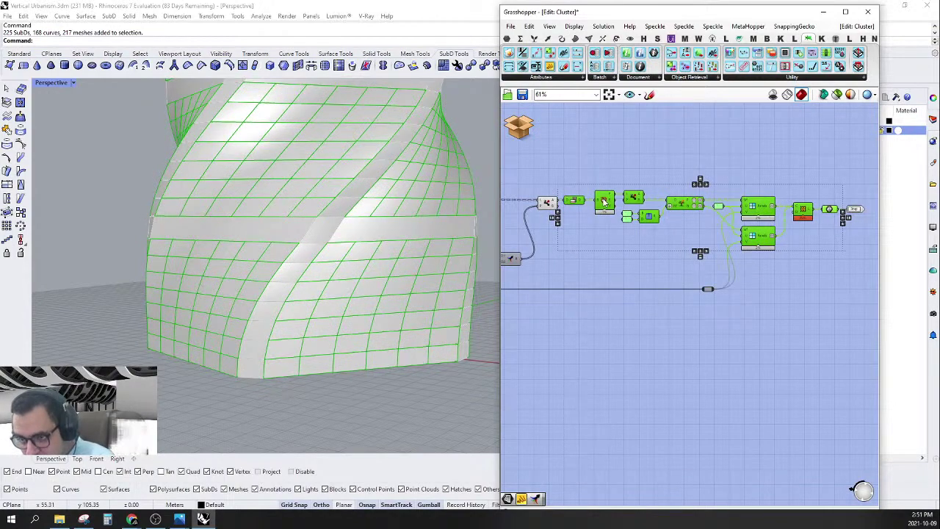
{"action": "left_click_drag", "start_coordinate": [604, 201], "coordinate": [605, 323]}
{"action": "left_click", "coordinate": [556, 294]}
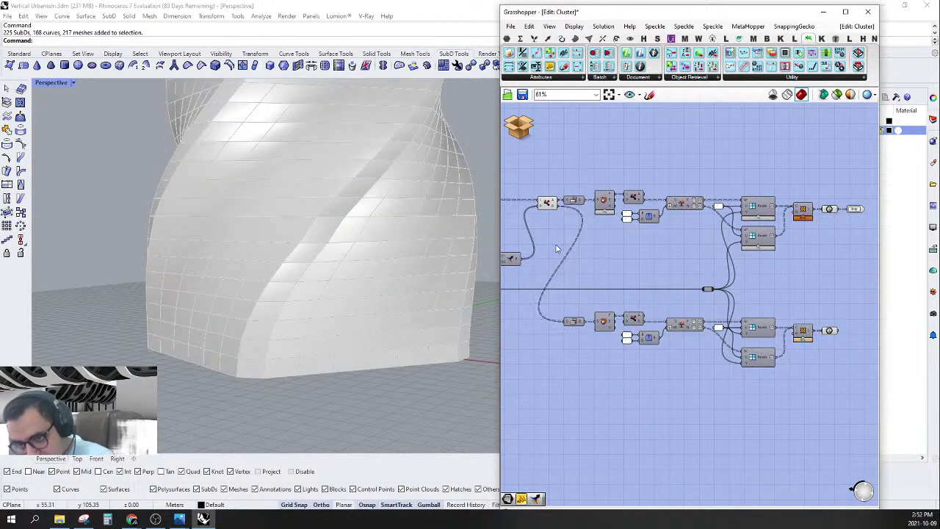
{"action": "left_click_drag", "start_coordinate": [556, 249], "coordinate": [601, 254], "text": "alt"}
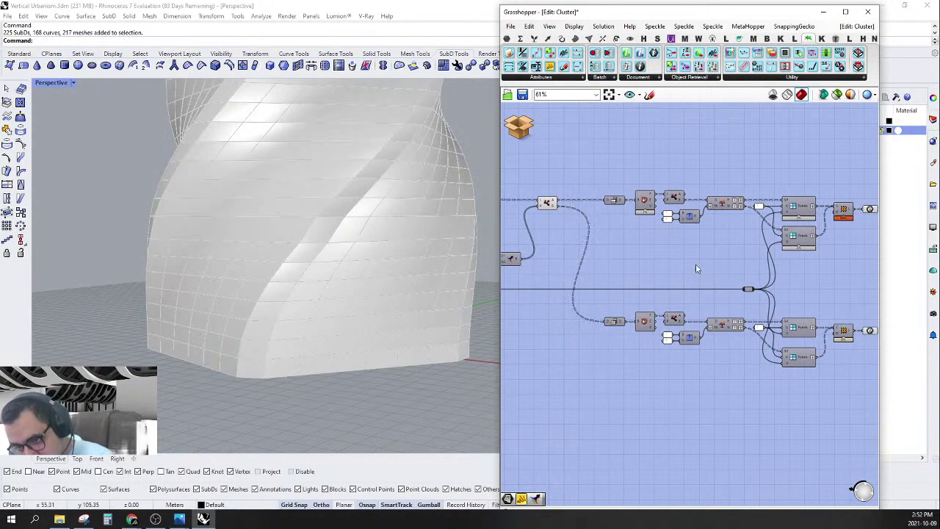
Turn on the preview of the second Dispatch component in the upper chain.
{"action": "right_click_drag", "start_coordinate": [700, 279], "coordinate": [643, 297]}
{"action": "scroll", "coordinate": [637, 204], "scroll_direction": "up", "scroll_amount": 3}
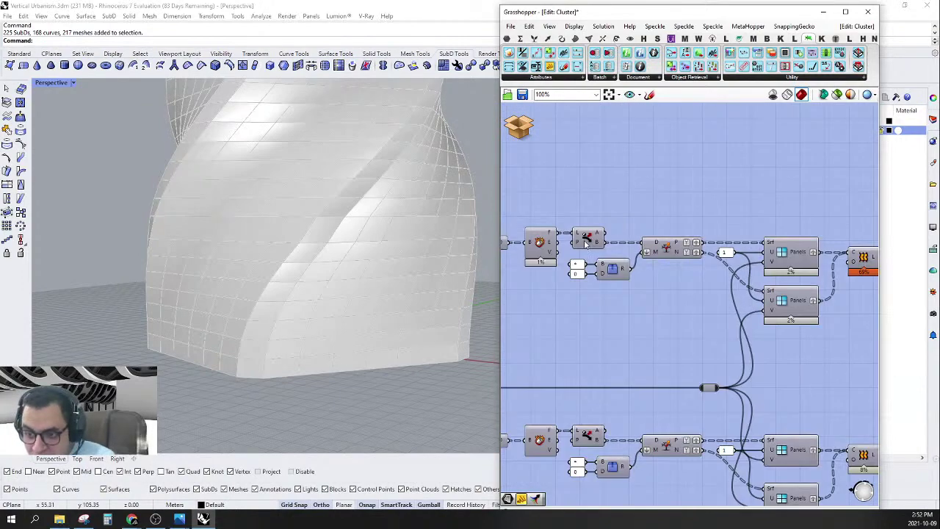
{"action": "right_click", "coordinate": [586, 237]}
{"action": "left_click", "coordinate": [600, 254]}
{"action": "left_click", "coordinate": [607, 208]}
{"action": "right_click_drag", "start_coordinate": [624, 216], "coordinate": [650, 222]}
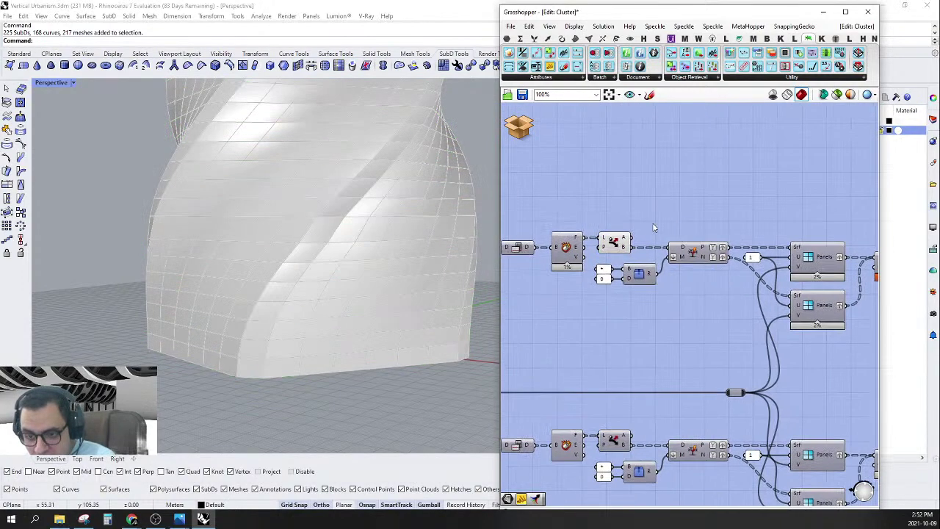
Examine the upper chain's Dispatch surfaces and the lower chain's final geometry on the tower.
{"action": "left_click", "coordinate": [616, 246]}
{"action": "scroll", "coordinate": [319, 286], "scroll_direction": "up", "scroll_amount": 5}
{"action": "scroll", "coordinate": [298, 245], "scroll_direction": "down", "scroll_amount": 2}
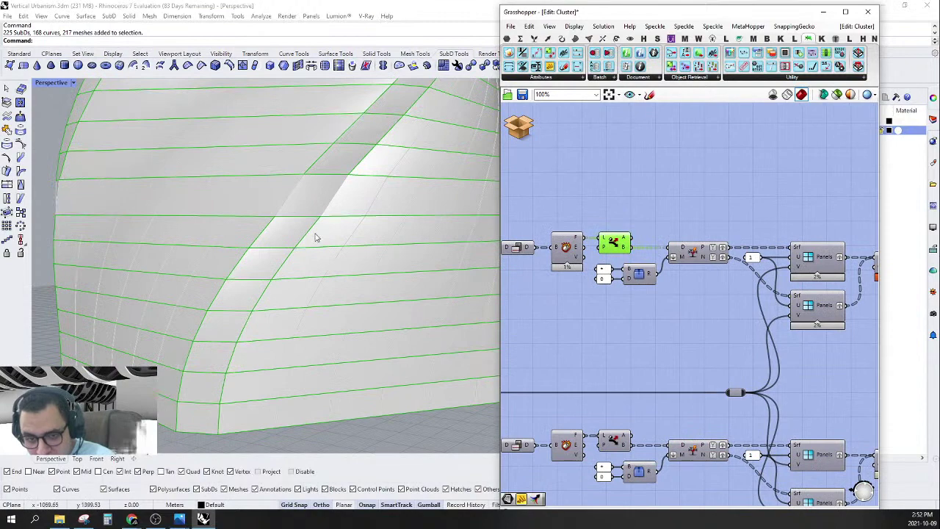
{"action": "scroll", "coordinate": [315, 237], "scroll_direction": "down", "scroll_amount": 3}
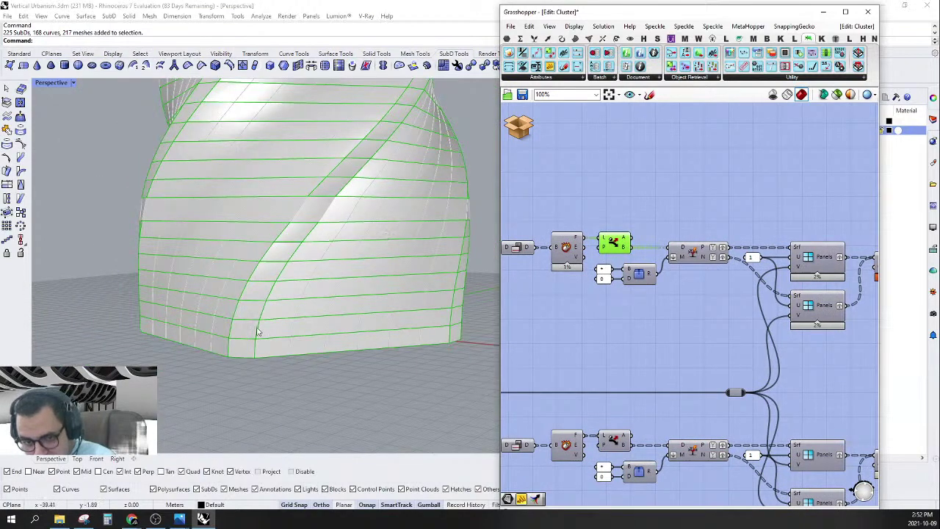
{"action": "left_click", "coordinate": [626, 227]}
{"action": "scroll", "coordinate": [644, 220], "scroll_direction": "down", "scroll_amount": 1}
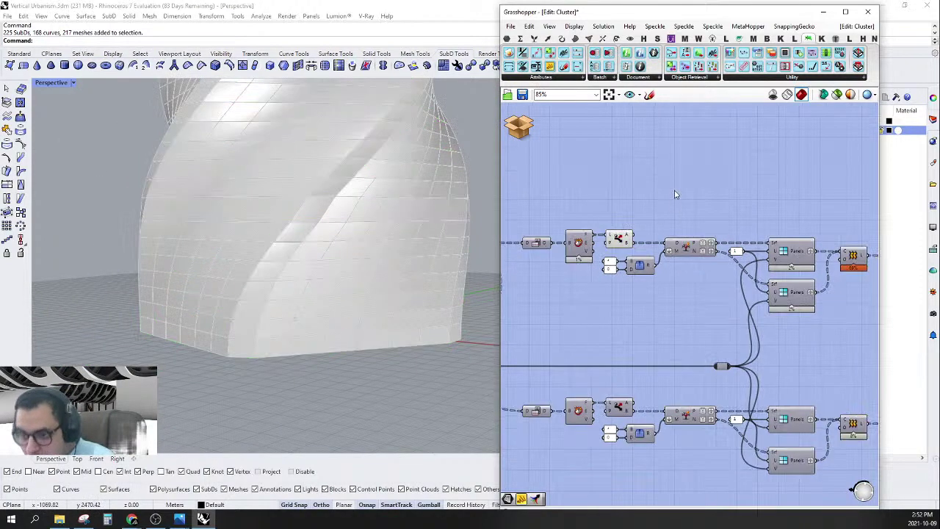
{"action": "scroll", "coordinate": [707, 153], "scroll_direction": "down", "scroll_amount": 1}
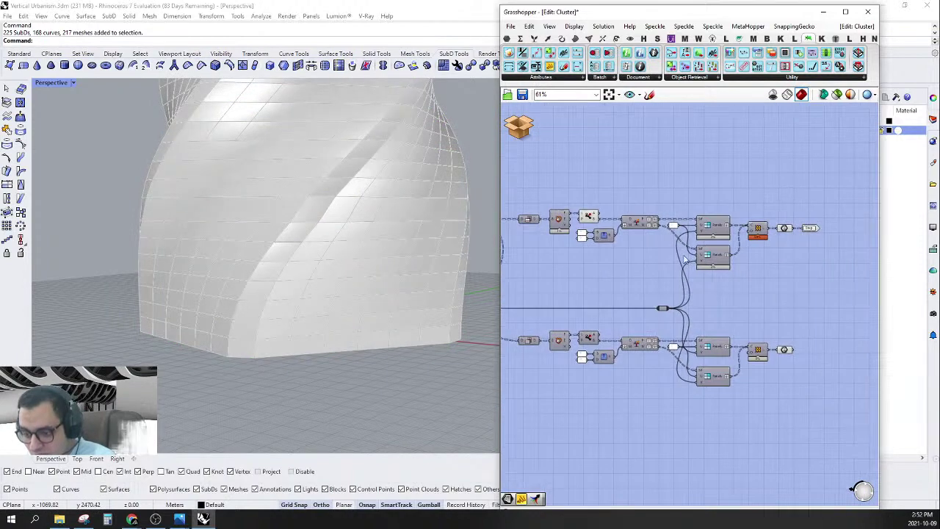
{"action": "left_click", "coordinate": [788, 351]}
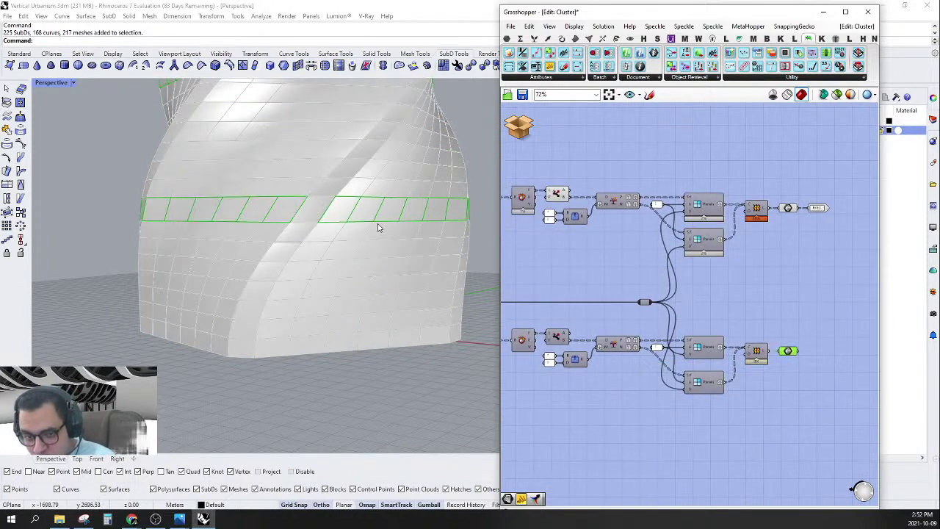
{"action": "right_click_drag", "start_coordinate": [378, 225], "coordinate": [402, 216]}
{"action": "right_click_drag", "start_coordinate": [688, 334], "coordinate": [731, 313]}
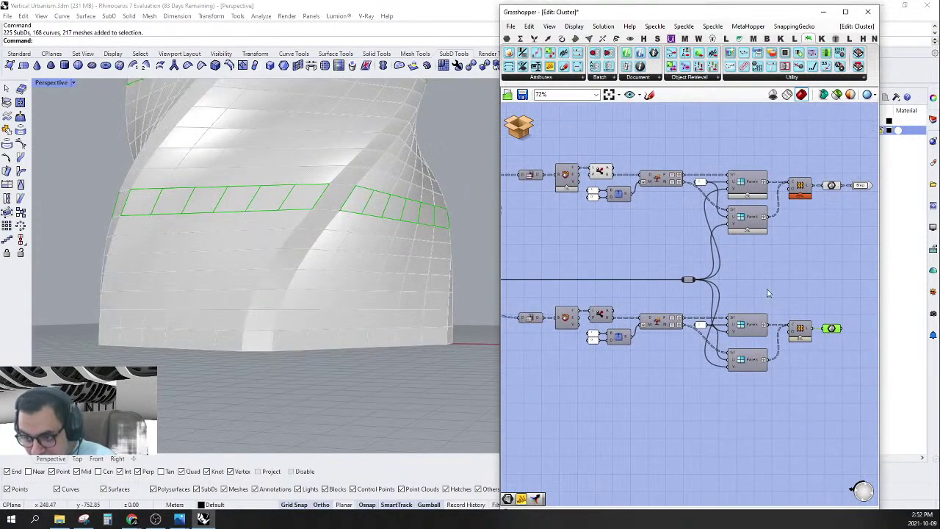
{"action": "right_click_drag", "start_coordinate": [664, 310], "coordinate": [714, 309]}
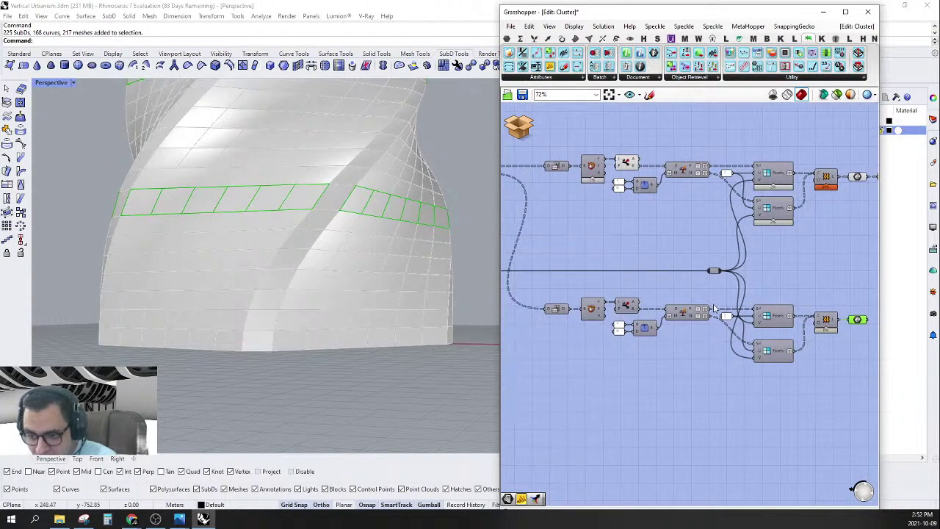
{"action": "right_click_drag", "start_coordinate": [769, 287], "coordinate": [745, 286]}
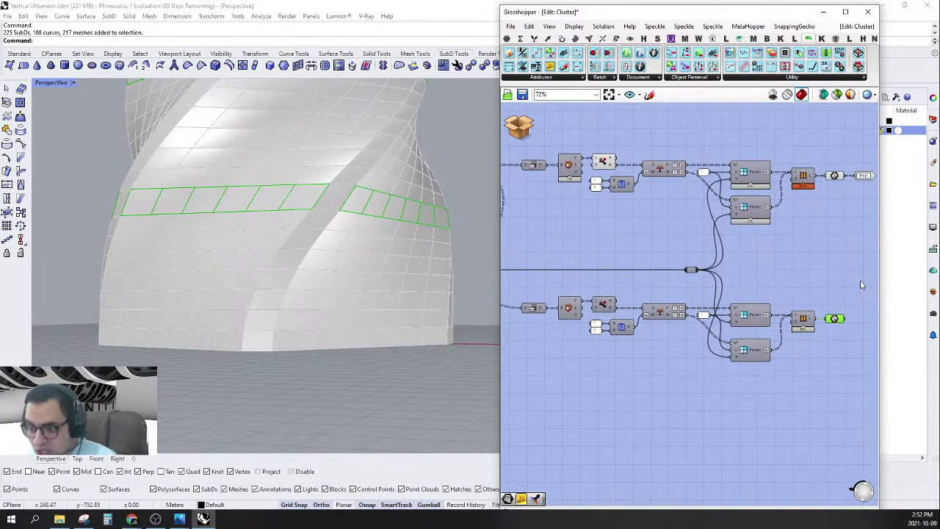
{"action": "right_click_drag", "start_coordinate": [839, 269], "coordinate": [806, 262]}
{"action": "left_click_drag", "start_coordinate": [816, 277], "coordinate": [504, 403]}
{"action": "right_click_drag", "start_coordinate": [584, 385], "coordinate": [604, 375]}
{"action": "left_click", "coordinate": [686, 372]}
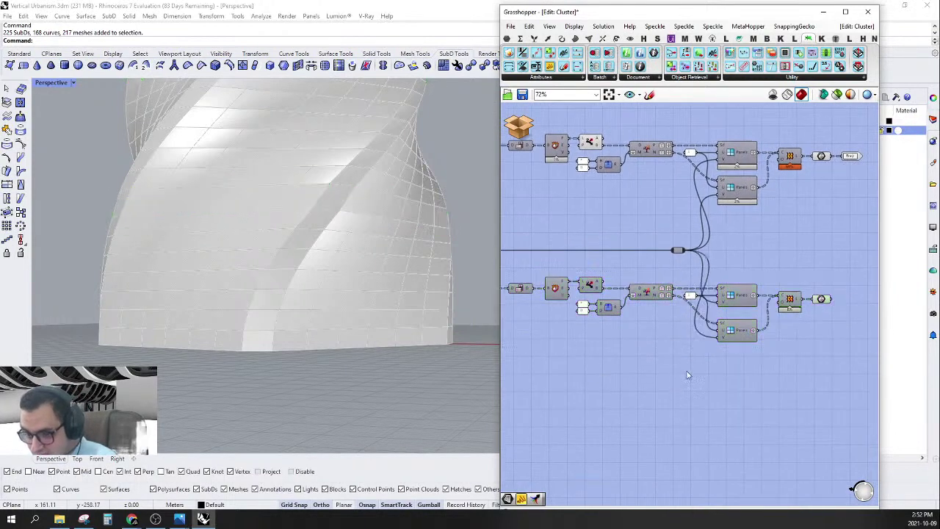
Duplicate the lower chain's components from the Split Tree to the final geometry parameter and place the copy beneath, keeping its input wires.
{"action": "right_click_drag", "start_coordinate": [720, 302], "coordinate": [691, 311]}
{"action": "right_click_drag", "start_coordinate": [754, 294], "coordinate": [767, 278]}
{"action": "left_click_drag", "start_coordinate": [821, 265], "coordinate": [615, 371]}
{"action": "right_click_drag", "start_coordinate": [667, 336], "coordinate": [672, 321]}
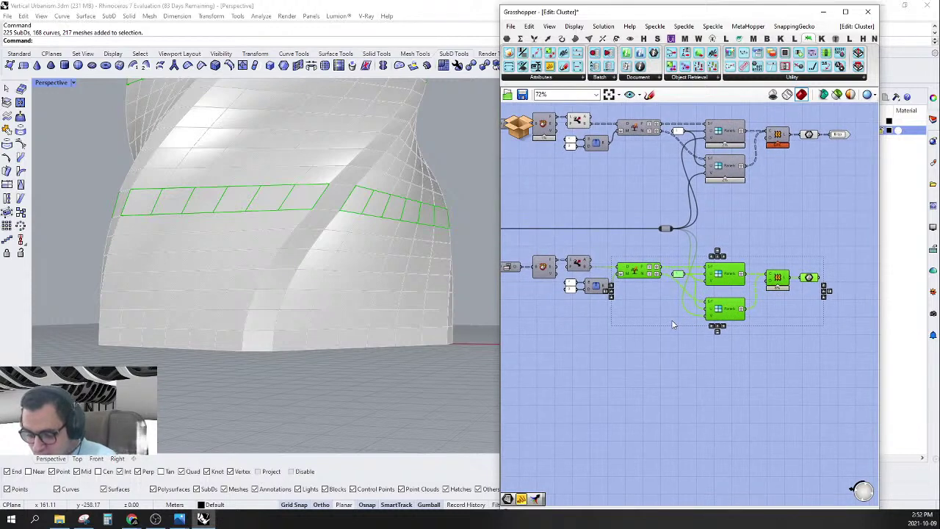
{"action": "key", "text": "ctrl+c"}
{"action": "key", "text": "ctrl+v"}
{"action": "left_click_drag", "start_coordinate": [643, 277], "coordinate": [641, 351]}
{"action": "left_click", "coordinate": [607, 334]}
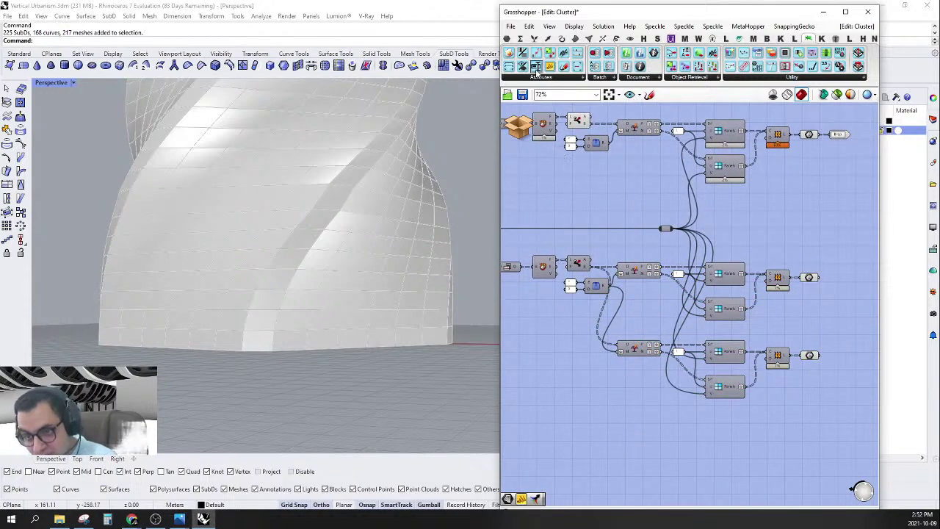
Add a Geometry parameter above the lower Dispatch and use it to preview output B and then output A on the tower.
{"action": "left_click", "coordinate": [519, 39]}
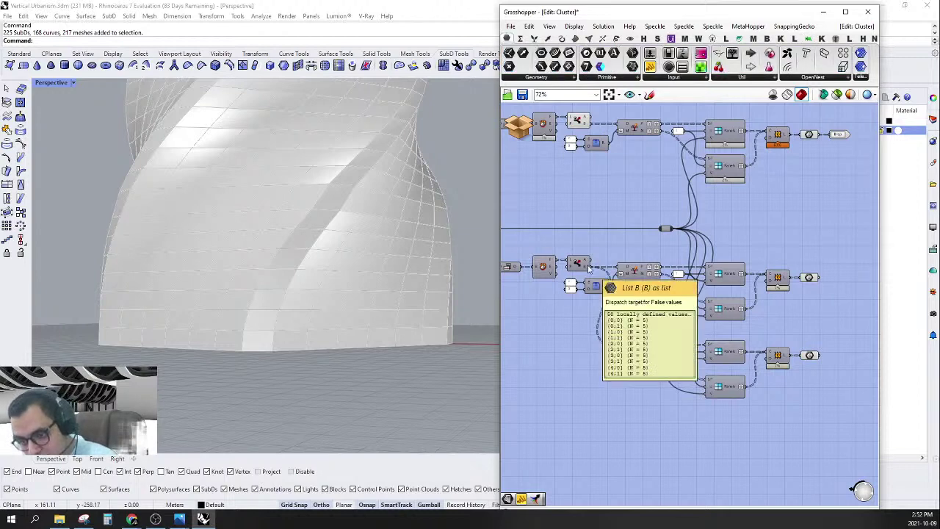
{"action": "left_click", "coordinate": [550, 78]}
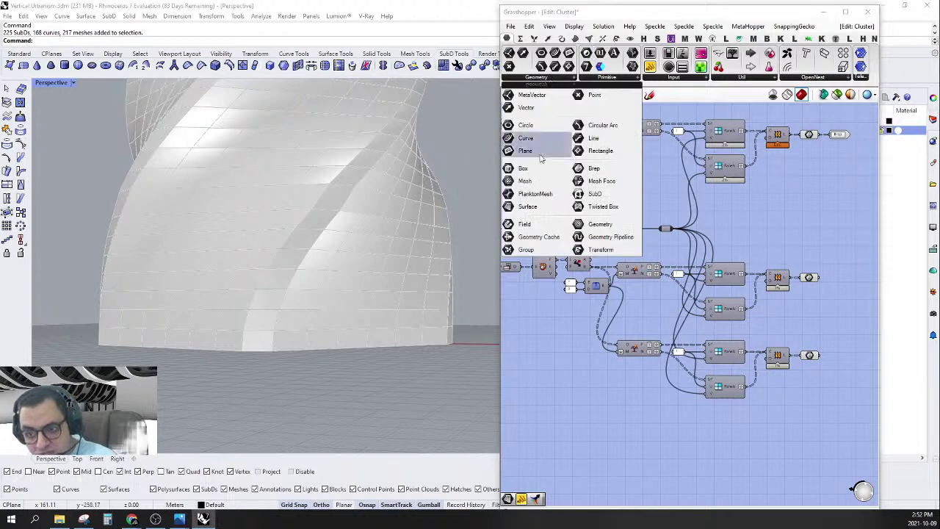
{"action": "left_click_drag", "start_coordinate": [599, 151], "coordinate": [576, 273]}
{"action": "left_click", "coordinate": [637, 248]}
{"action": "scroll", "coordinate": [620, 254], "scroll_direction": "up", "scroll_amount": 3}
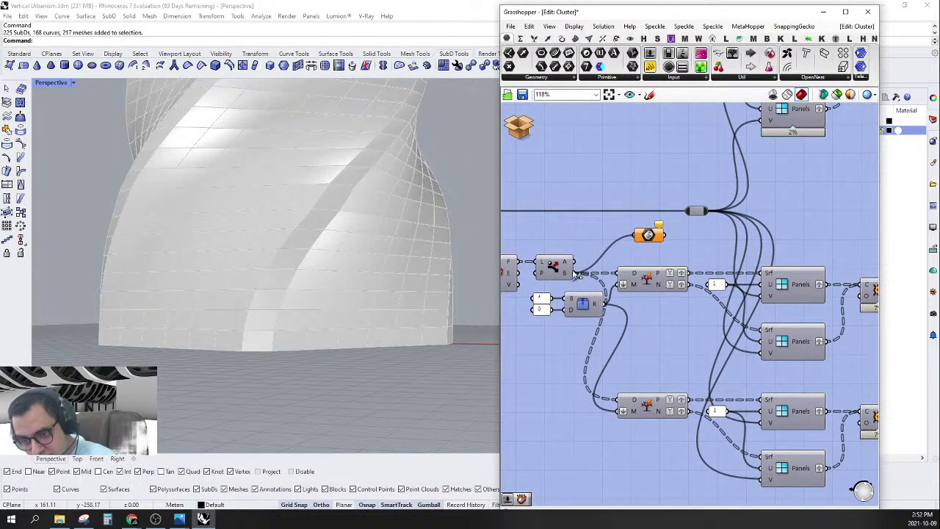
{"action": "left_click", "coordinate": [648, 236]}
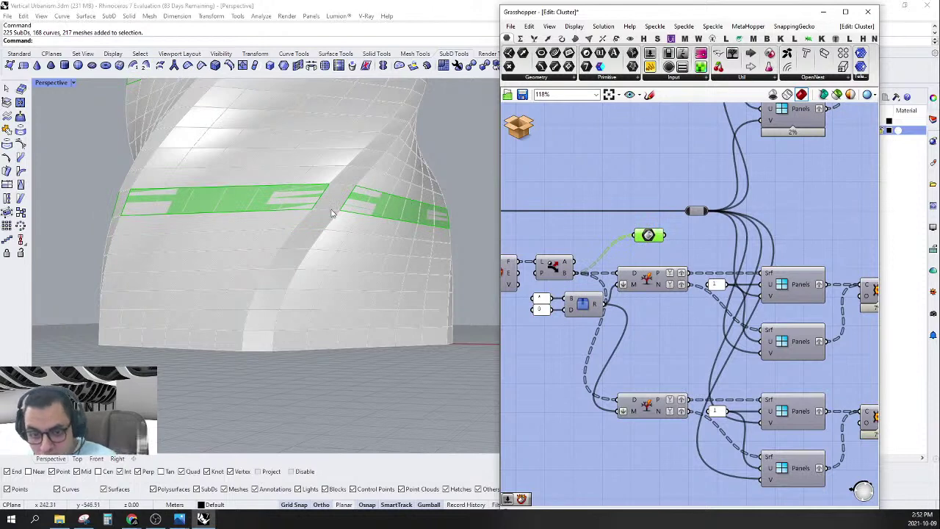
{"action": "left_click_drag", "start_coordinate": [624, 246], "coordinate": [622, 357]}
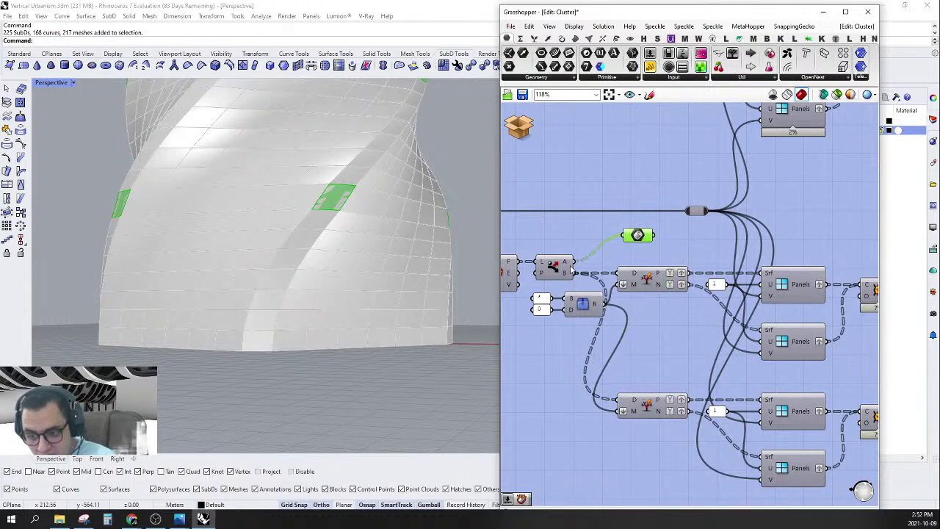
Feed the lowest chain's Split Tree D input from the lower Dispatch's A output.
{"action": "left_click_drag", "start_coordinate": [574, 262], "coordinate": [622, 404]}
{"action": "scroll", "coordinate": [690, 334], "scroll_direction": "down", "scroll_amount": 5}
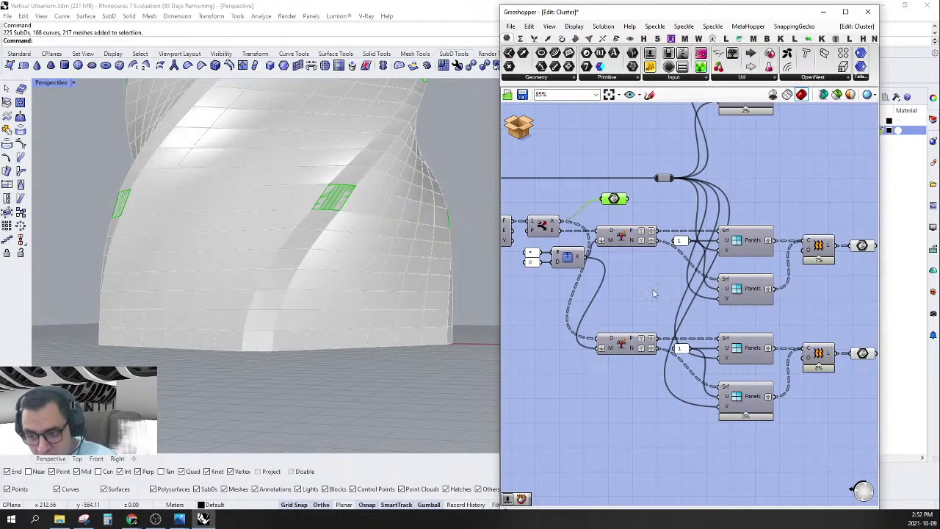
{"action": "scroll", "coordinate": [345, 198], "scroll_direction": "up", "scroll_amount": 5}
{"action": "scroll", "coordinate": [361, 202], "scroll_direction": "up", "scroll_amount": 6}
{"action": "right_click_drag", "start_coordinate": [361, 202], "coordinate": [353, 216]}
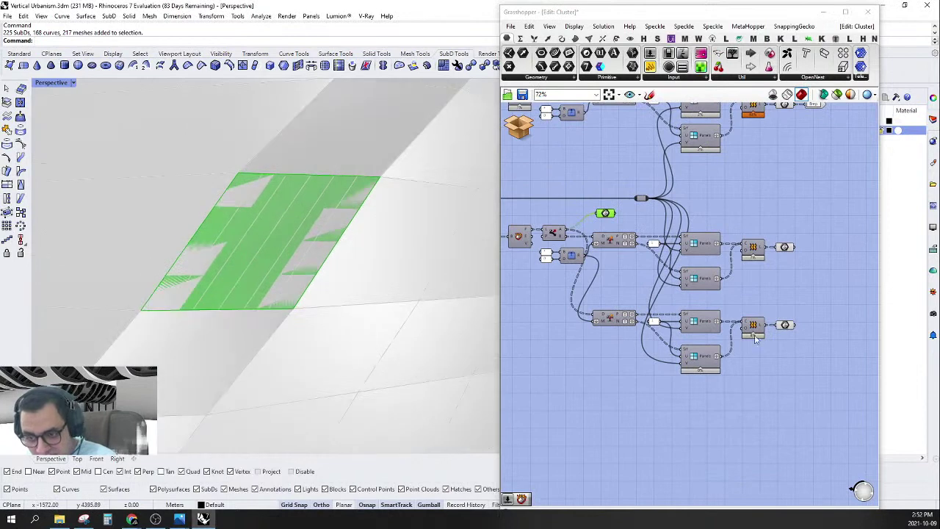
Connect the value 1 panel to the V inputs of both panelling components in the lowest chain.
{"action": "left_click", "coordinate": [787, 324]}
{"action": "scroll", "coordinate": [718, 331], "scroll_direction": "up", "scroll_amount": 8}
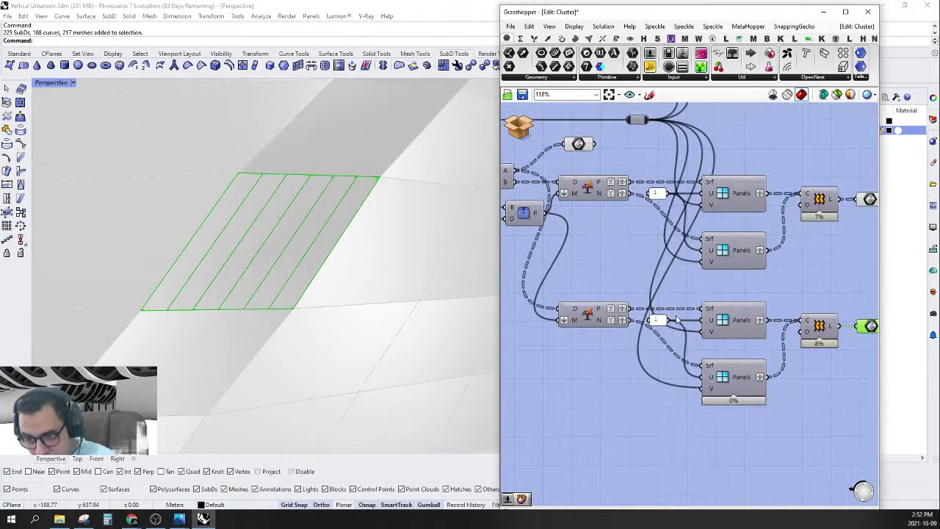
{"action": "left_click_drag", "start_coordinate": [683, 323], "coordinate": [681, 334]}
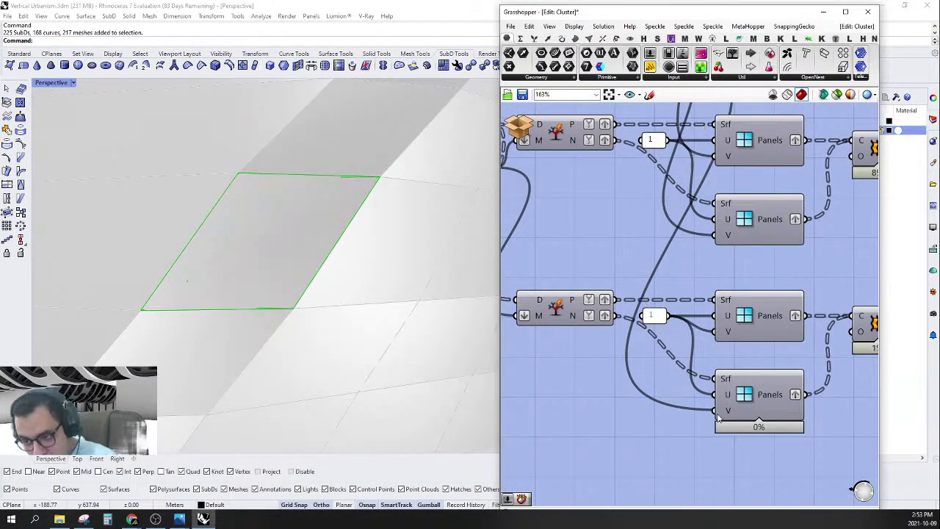
{"action": "left_click_drag", "start_coordinate": [718, 416], "coordinate": [670, 319]}
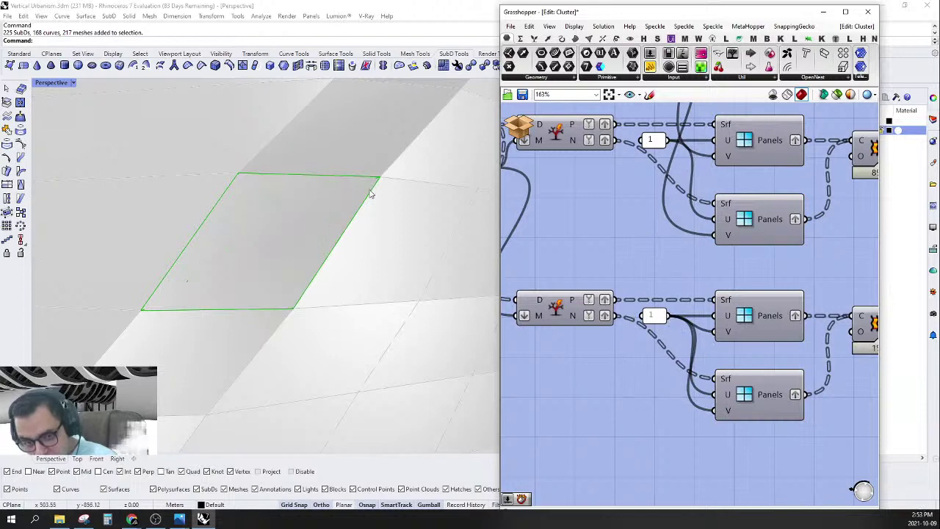
{"action": "scroll", "coordinate": [712, 263], "scroll_direction": "down", "scroll_amount": 8}
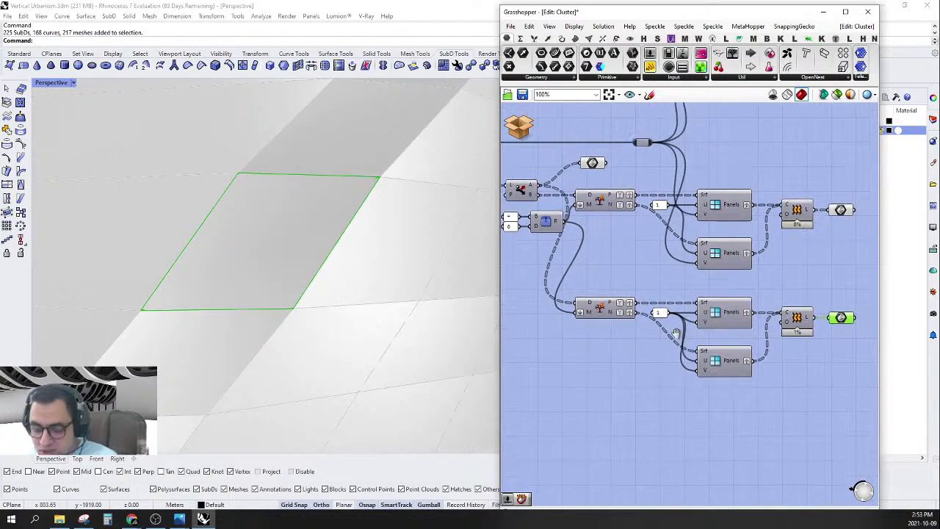
Duplicate the lowest chain from the Split Tree to the final geometry parameter and place the copy beneath it, keeping its input wires.
{"action": "left_click_drag", "start_coordinate": [633, 245], "coordinate": [641, 249]}
{"action": "right_click_drag", "start_coordinate": [688, 260], "coordinate": [690, 274]}
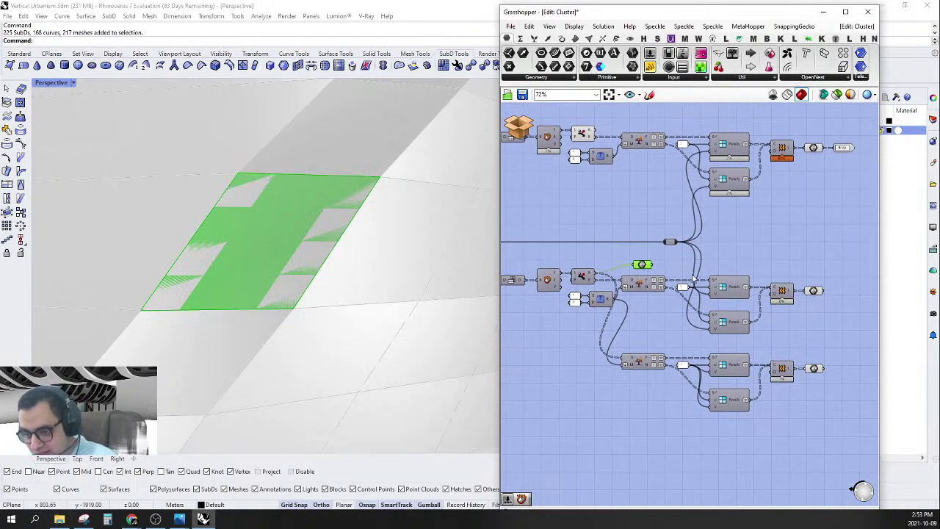
{"action": "right_click_drag", "start_coordinate": [721, 307], "coordinate": [721, 266]}
{"action": "left_click_drag", "start_coordinate": [847, 306], "coordinate": [509, 415]}
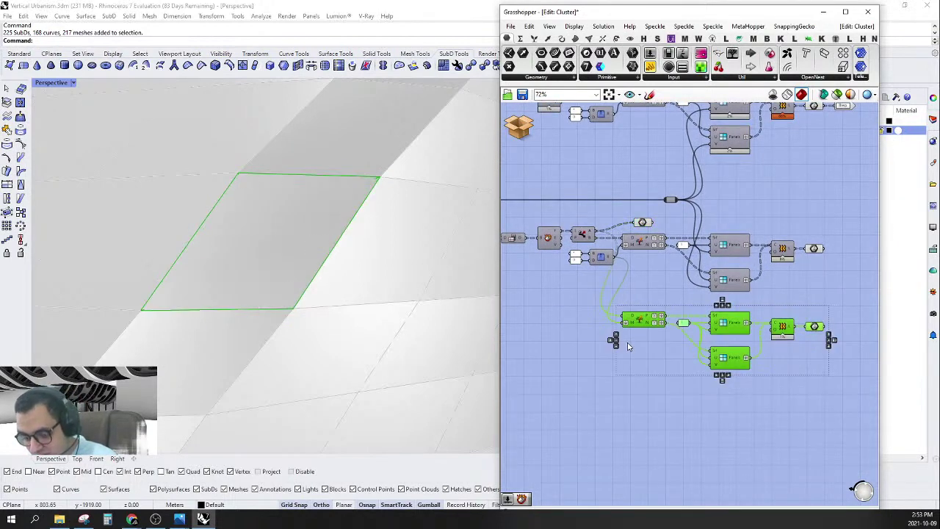
{"action": "left_click_drag", "start_coordinate": [628, 346], "coordinate": [650, 391]}
{"action": "left_click", "coordinate": [652, 356]}
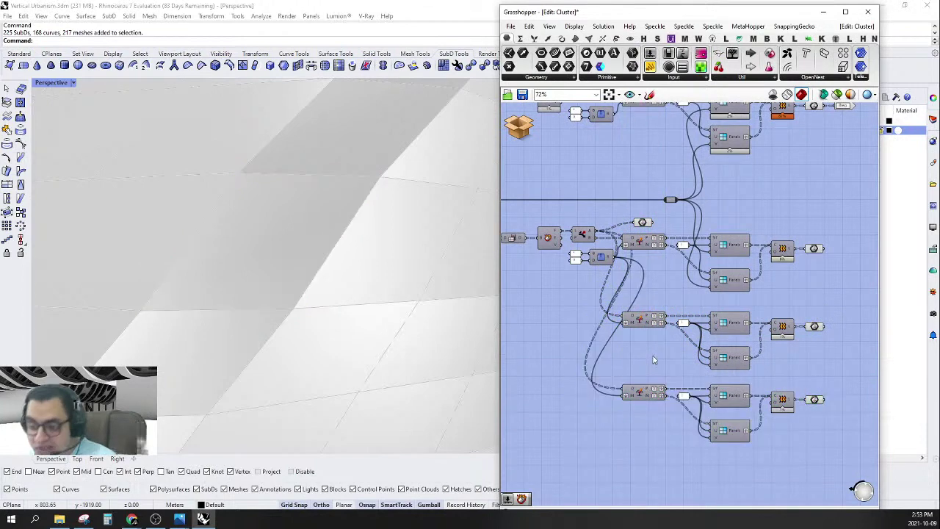
Feed the new bottom chain's Split Tree D input from the upper Dispatch's A output.
{"action": "right_click_drag", "start_coordinate": [652, 356], "coordinate": [646, 386]}
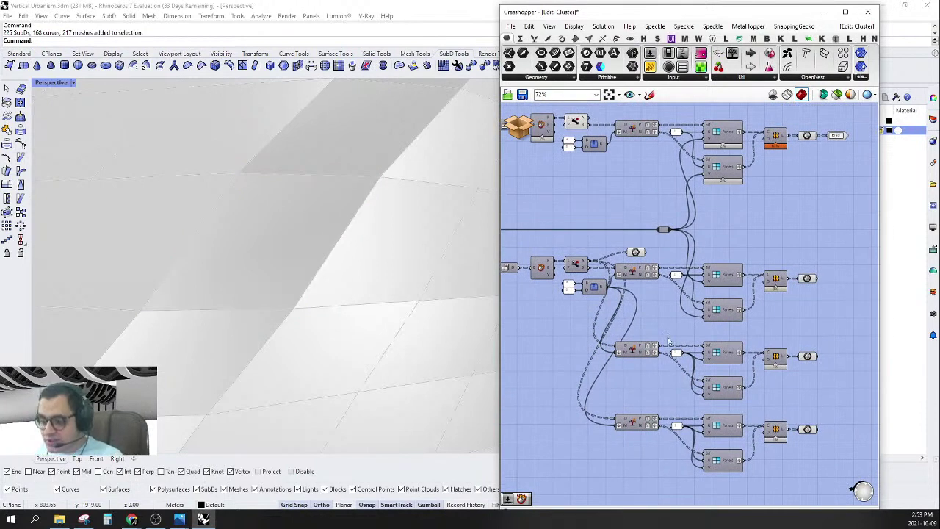
{"action": "right_click_drag", "start_coordinate": [655, 342], "coordinate": [675, 346]}
{"action": "scroll", "coordinate": [659, 404], "scroll_direction": "down", "scroll_amount": 1}
{"action": "left_click_drag", "start_coordinate": [639, 420], "coordinate": [613, 168]}
{"action": "right_click_drag", "start_coordinate": [814, 444], "coordinate": [727, 395]}
Examine the final geometry of the three lower chains together on the tower.
{"action": "left_click", "coordinate": [718, 251]}
{"action": "scroll", "coordinate": [237, 199], "scroll_direction": "down", "scroll_amount": 6}
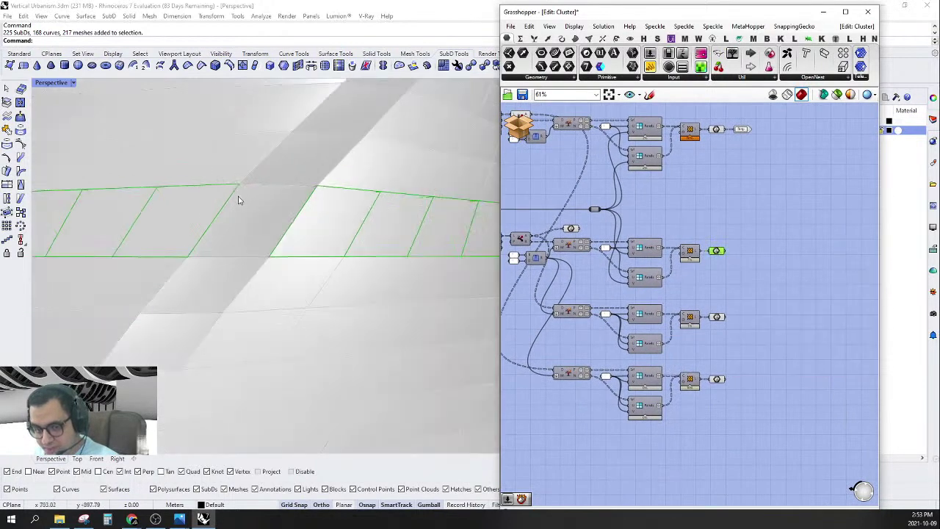
{"action": "scroll", "coordinate": [734, 358], "scroll_direction": "up", "scroll_amount": 2}
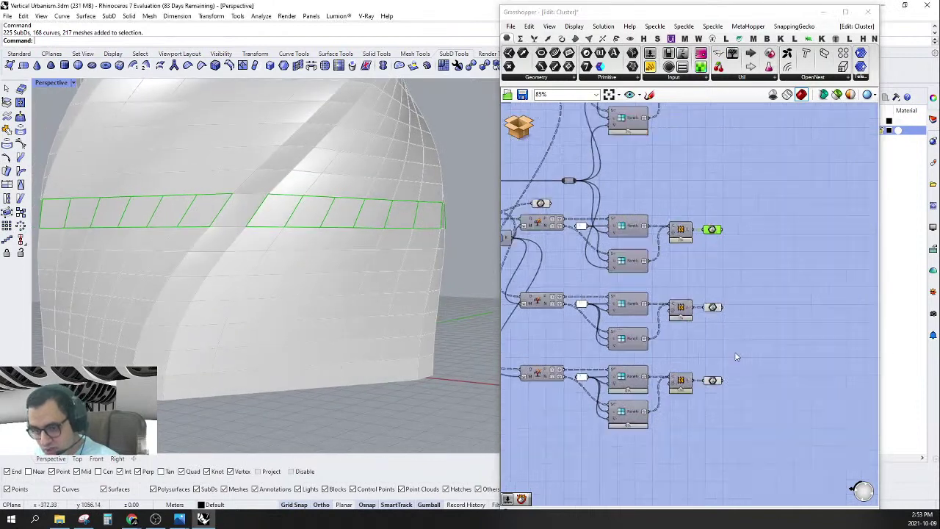
{"action": "left_click", "coordinate": [705, 299], "text": "shift"}
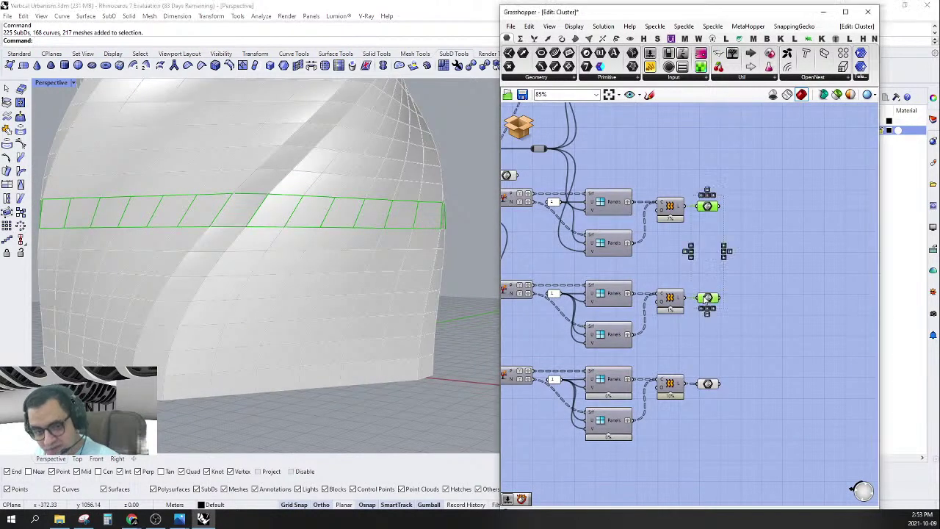
{"action": "left_click", "coordinate": [707, 384], "text": "shift"}
{"action": "scroll", "coordinate": [196, 304], "scroll_direction": "up", "scroll_amount": 3}
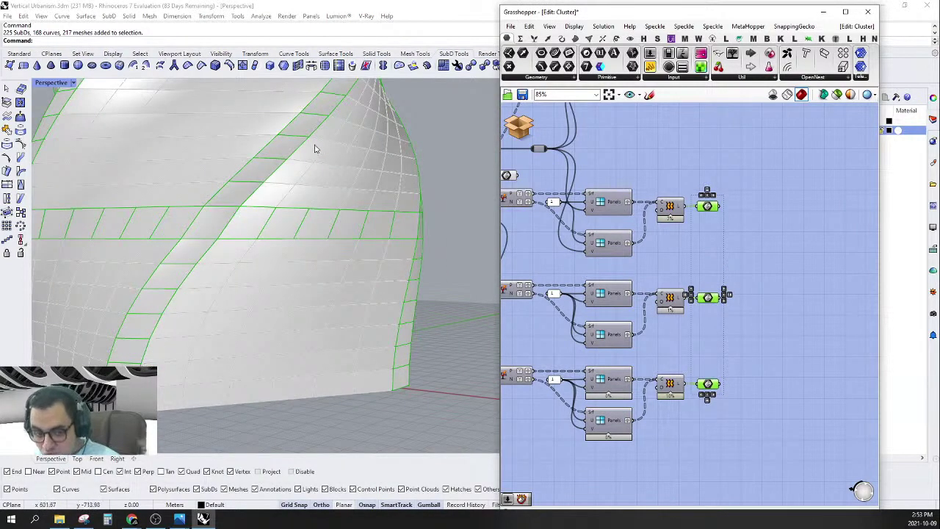
Inspect the bottom chain's panels alone on the tower, followed by those of the two chains above it.
{"action": "left_click", "coordinate": [712, 369]}
{"action": "left_click", "coordinate": [710, 385]}
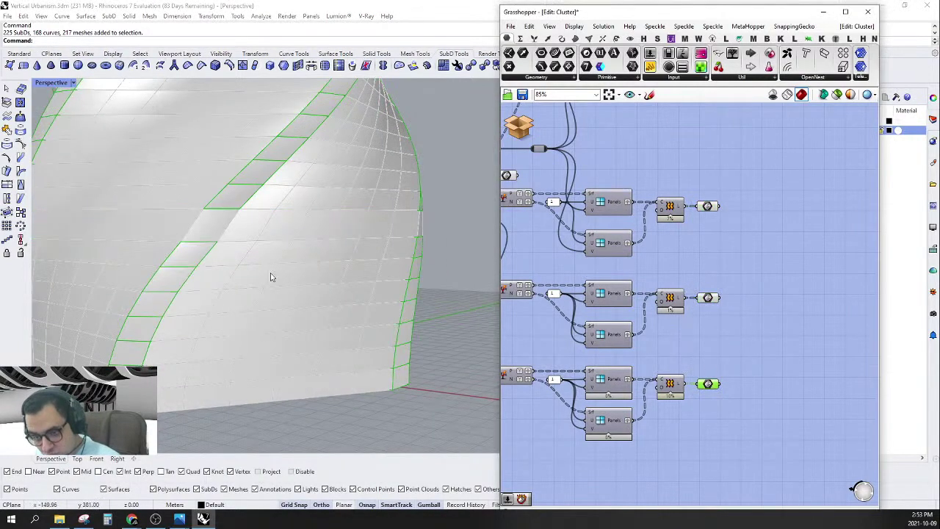
{"action": "scroll", "coordinate": [272, 245], "scroll_direction": "down", "scroll_amount": 6}
{"action": "right_click_drag", "start_coordinate": [271, 245], "coordinate": [247, 257]}
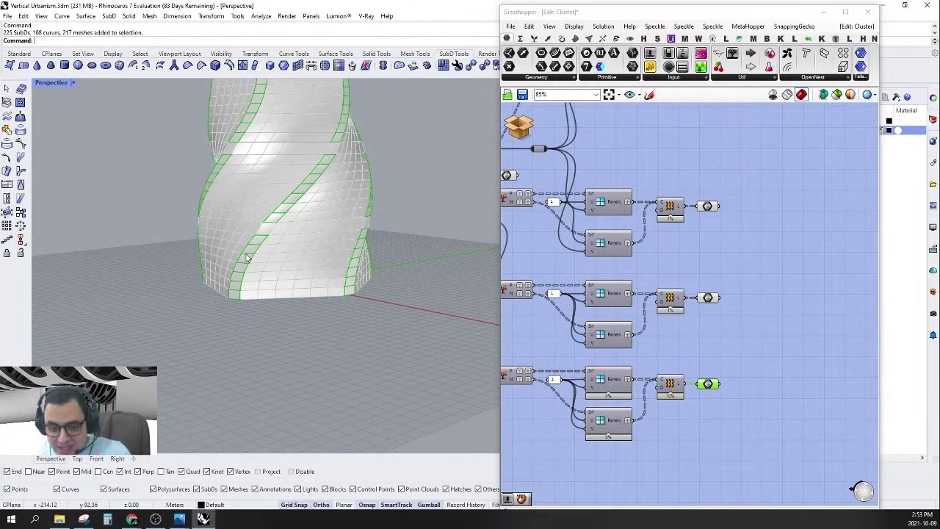
{"action": "left_click_drag", "start_coordinate": [772, 159], "coordinate": [696, 316]}
{"action": "scroll", "coordinate": [336, 262], "scroll_direction": "up", "scroll_amount": 5}
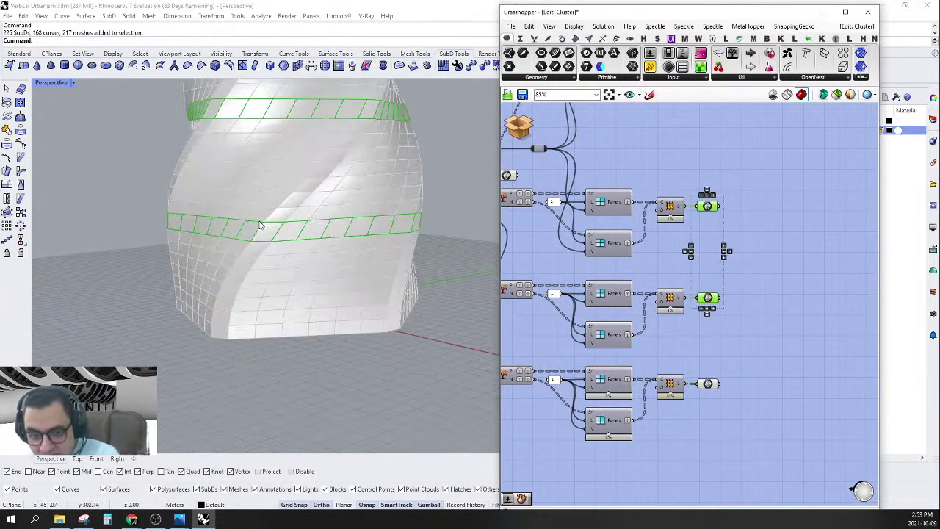
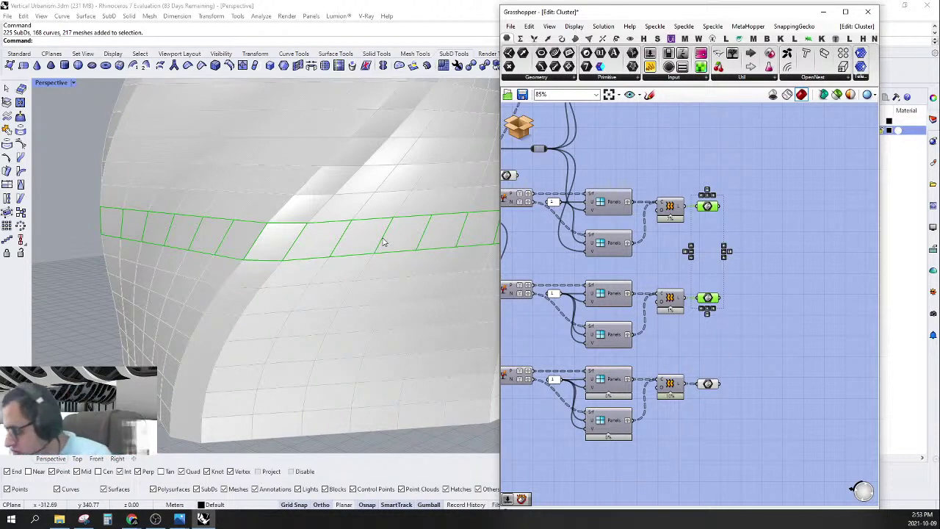
Add a Cluster Output beside the second chain's final geometry parameter.
{"action": "scroll", "coordinate": [692, 257], "scroll_direction": "down", "scroll_amount": 2}
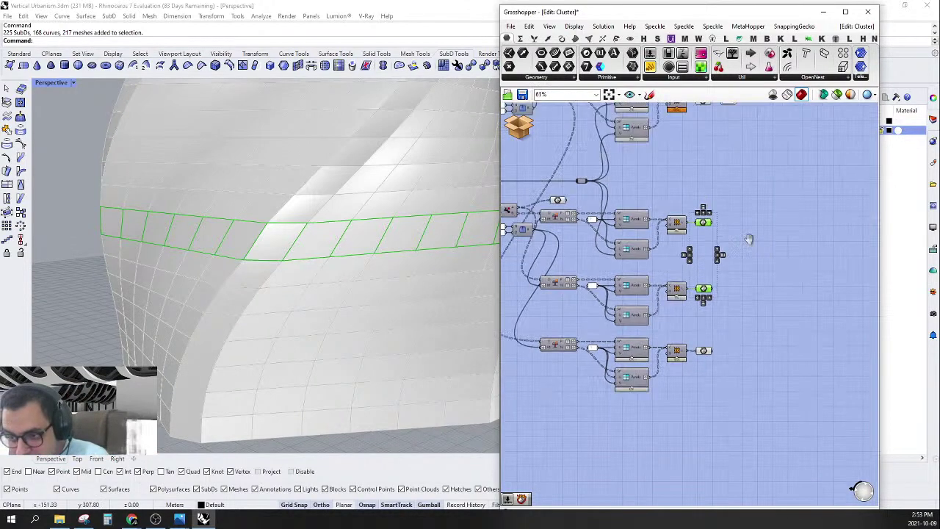
{"action": "right_click_drag", "start_coordinate": [750, 238], "coordinate": [707, 277]}
{"action": "left_click", "coordinate": [694, 212]}
{"action": "right_click_drag", "start_coordinate": [688, 123], "coordinate": [733, 128]}
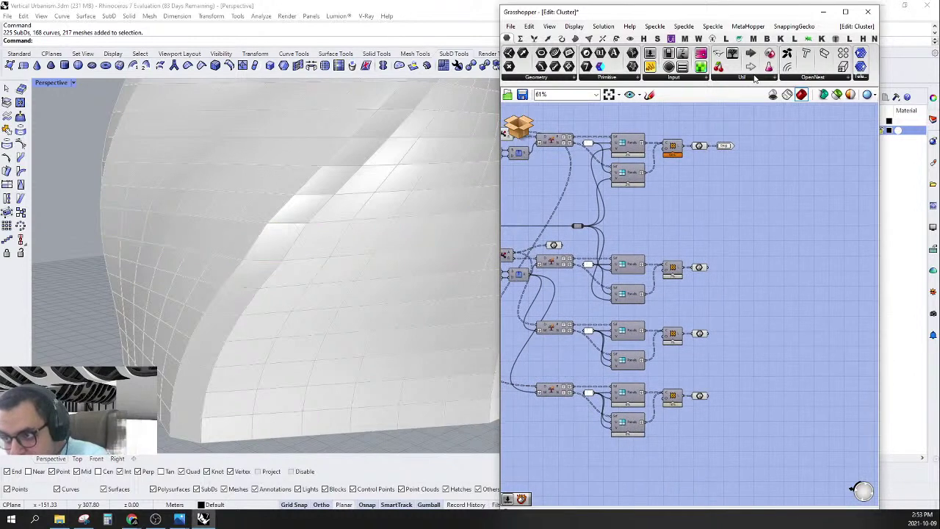
{"action": "left_click", "coordinate": [750, 67]}
{"action": "scroll", "coordinate": [735, 304], "scroll_direction": "up", "scroll_amount": 2}
{"action": "left_click", "coordinate": [748, 254]}
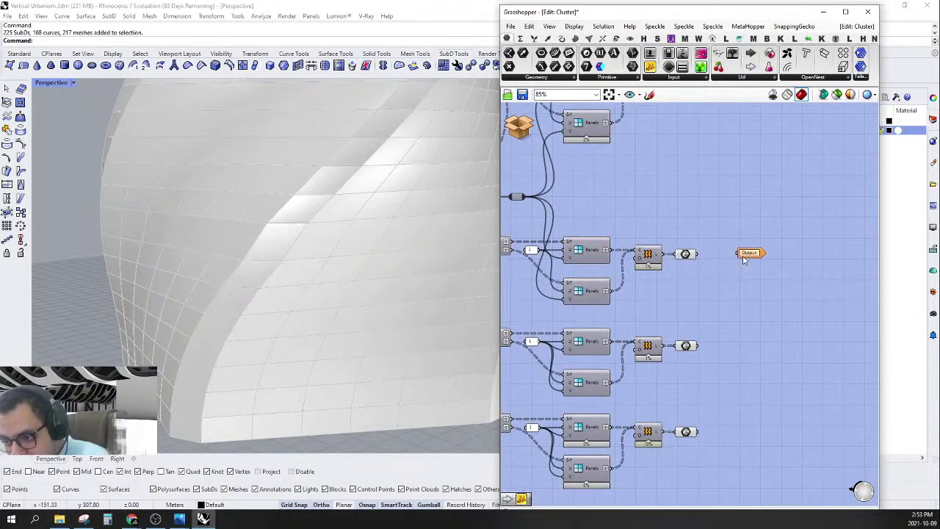
Add a Merge component, wire the third chain's final geometry to D2, and place it between the second and third chains.
{"action": "left_click", "coordinate": [685, 257]}
{"action": "right_click_drag", "start_coordinate": [715, 269], "coordinate": [668, 262]}
{"action": "left_click", "coordinate": [642, 335]}
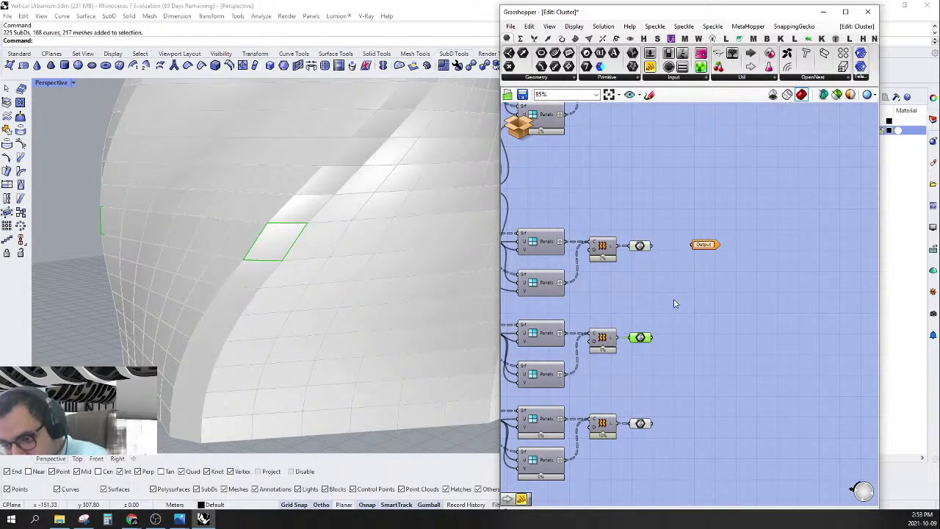
{"action": "right_click_drag", "start_coordinate": [679, 295], "coordinate": [655, 285]}
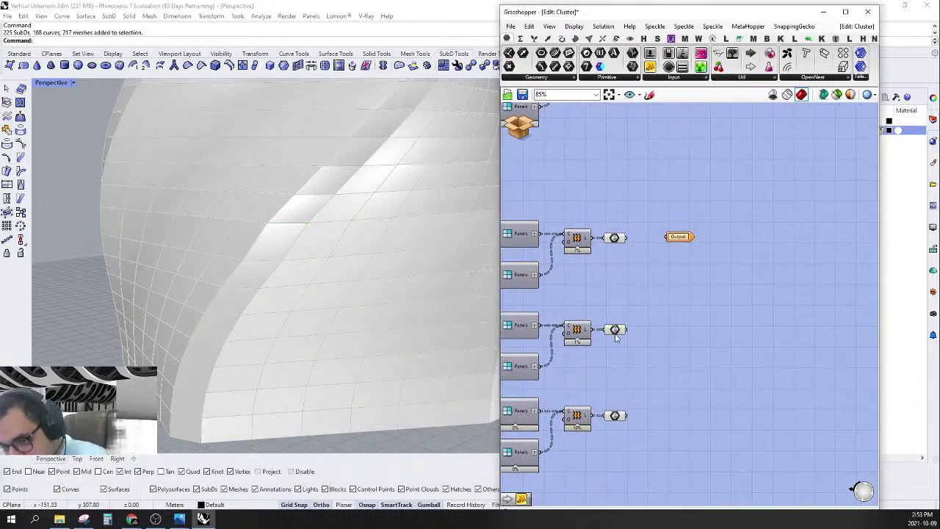
{"action": "double_click", "coordinate": [658, 308]}
{"action": "type", "text": "mer"}
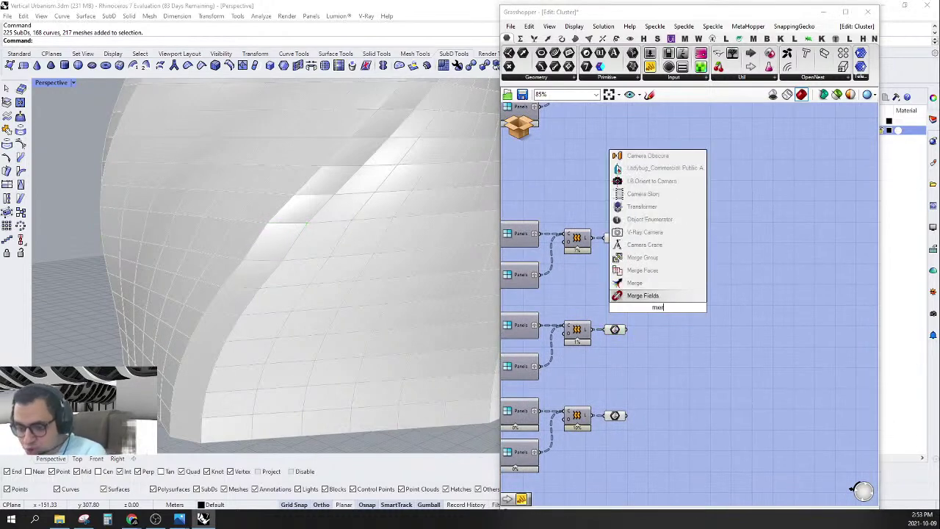
{"action": "key", "text": "Up"}
{"action": "key", "text": "Return"}
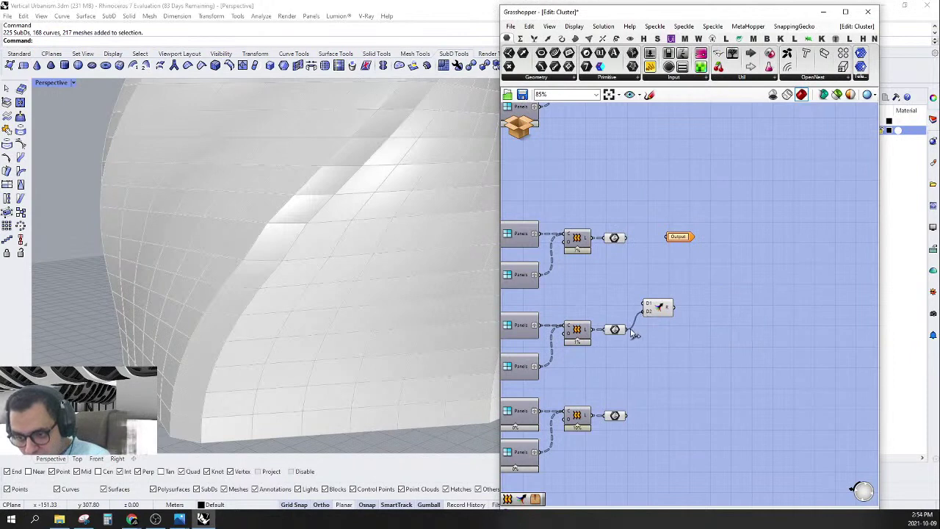
{"action": "left_click_drag", "start_coordinate": [644, 299], "coordinate": [633, 252]}
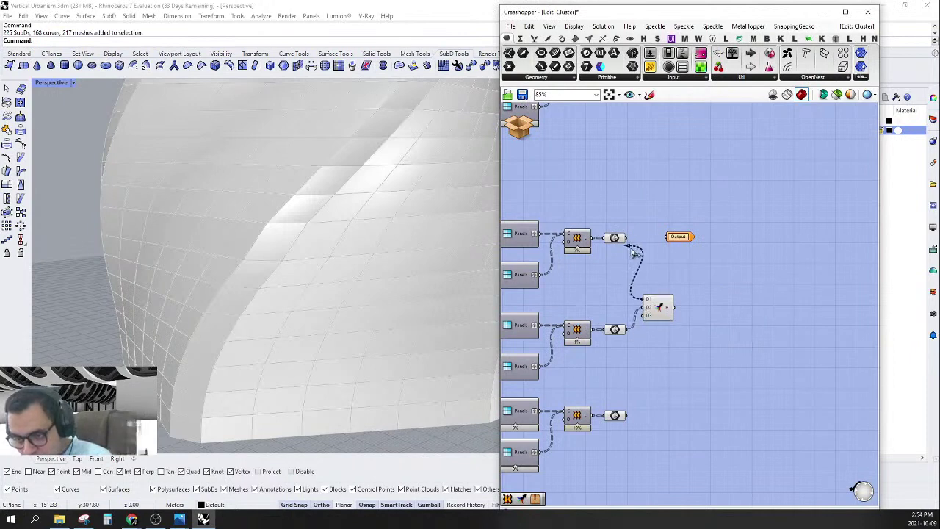
{"action": "left_click_drag", "start_coordinate": [665, 307], "coordinate": [638, 285]}
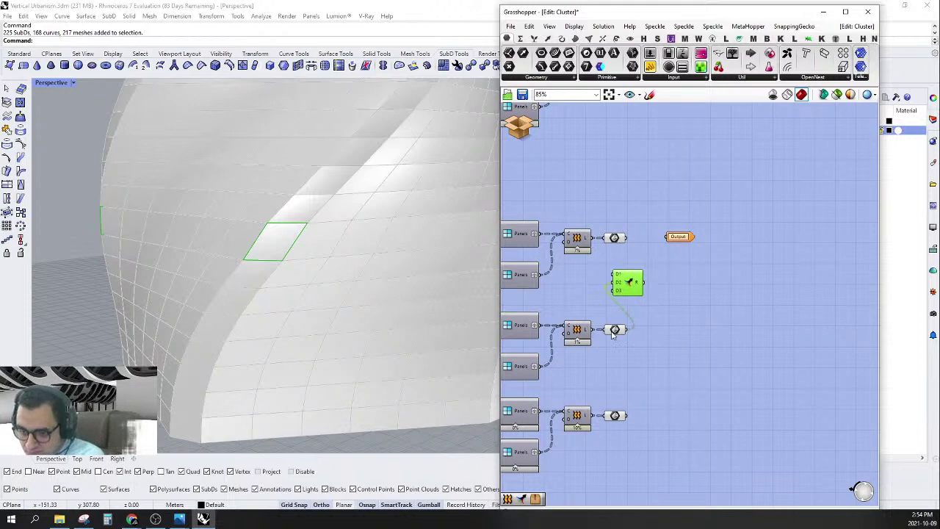
Open up space before the final geometry parameters around the Merge component and disconnect its D2 input.
{"action": "scroll", "coordinate": [646, 266], "scroll_direction": "down", "scroll_amount": 3}
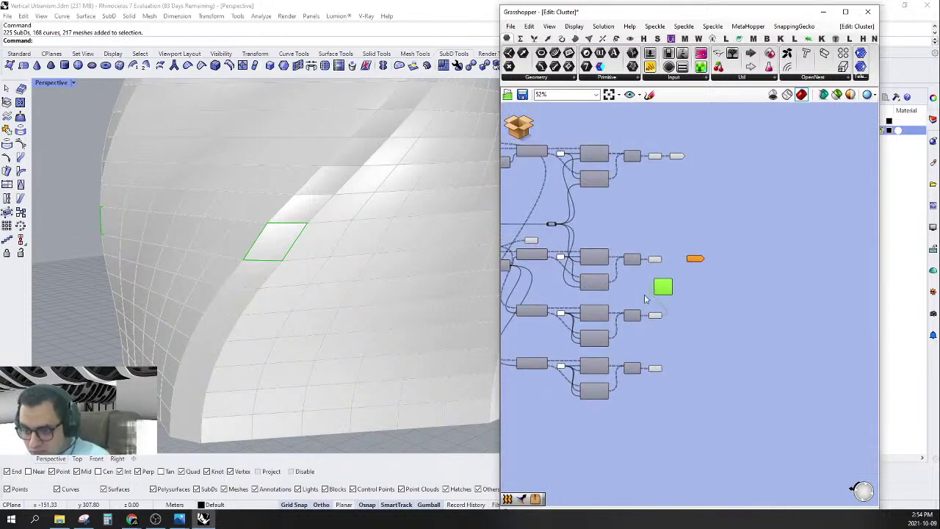
{"action": "left_click_drag", "start_coordinate": [644, 299], "coordinate": [637, 347], "text": "alt"}
{"action": "scroll", "coordinate": [652, 277], "scroll_direction": "up", "scroll_amount": 3}
{"action": "scroll", "coordinate": [639, 315], "scroll_direction": "up", "scroll_amount": 2}
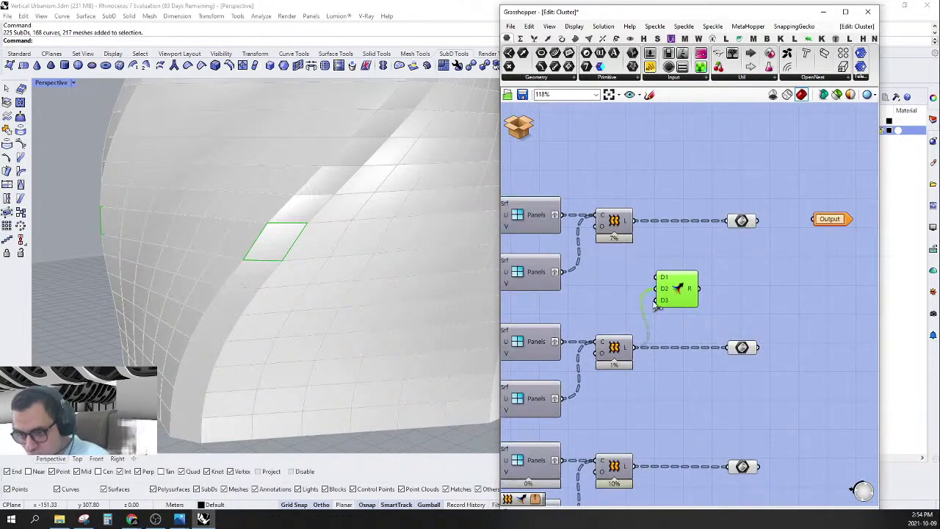
{"action": "left_click_drag", "start_coordinate": [657, 289], "coordinate": [639, 349], "text": "ctrl"}
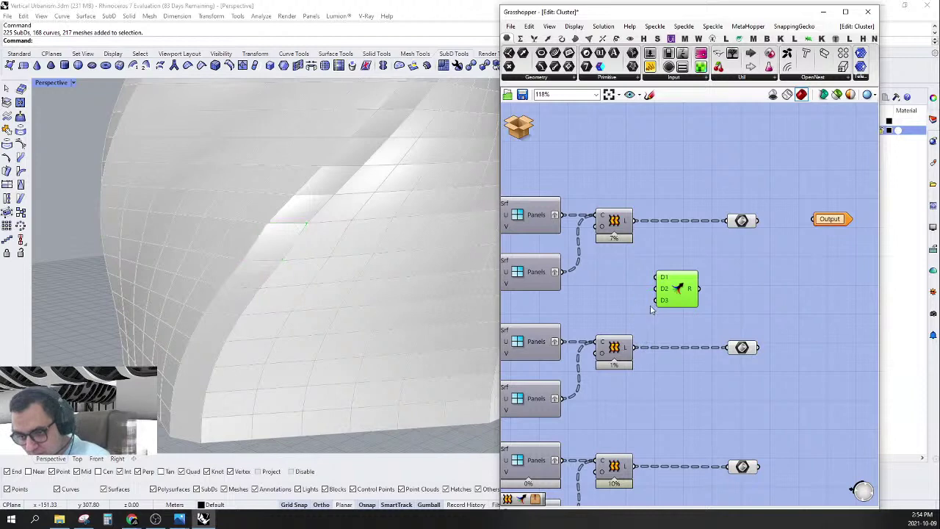
Wire the second and third chains' lofts into the Merge and feed its result into the second chain's final geometry parameter.
{"action": "left_click_drag", "start_coordinate": [657, 290], "coordinate": [710, 278]}
{"action": "right_click_drag", "start_coordinate": [715, 273], "coordinate": [687, 281]}
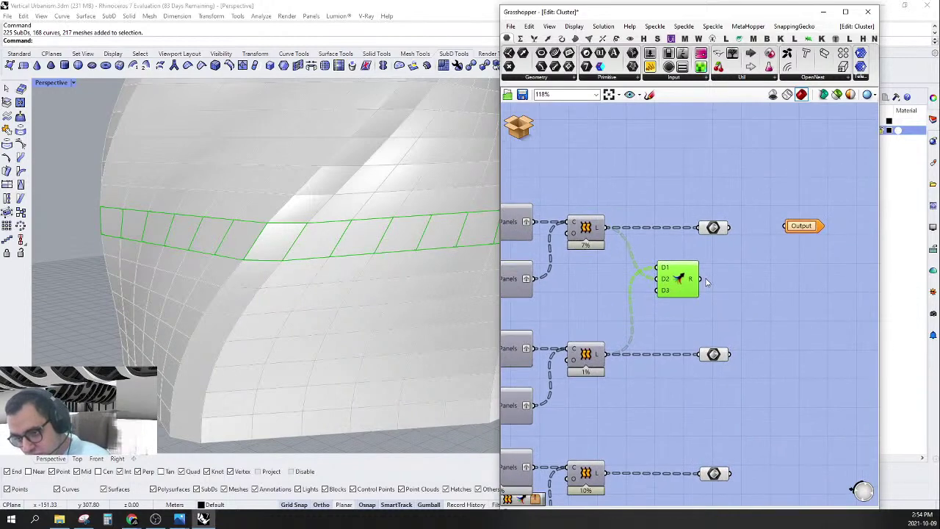
{"action": "left_click_drag", "start_coordinate": [701, 279], "coordinate": [699, 229]}
{"action": "right_click_drag", "start_coordinate": [699, 229], "coordinate": [650, 245]}
Add a List Item component and feed the merged final geometry into its list input.
{"action": "double_click", "coordinate": [674, 203]}
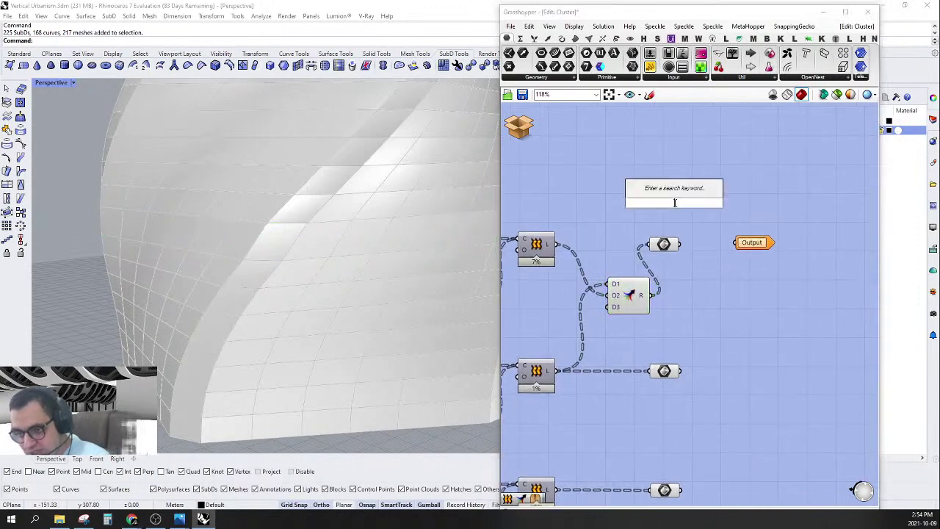
{"action": "type", "text": "list it"}
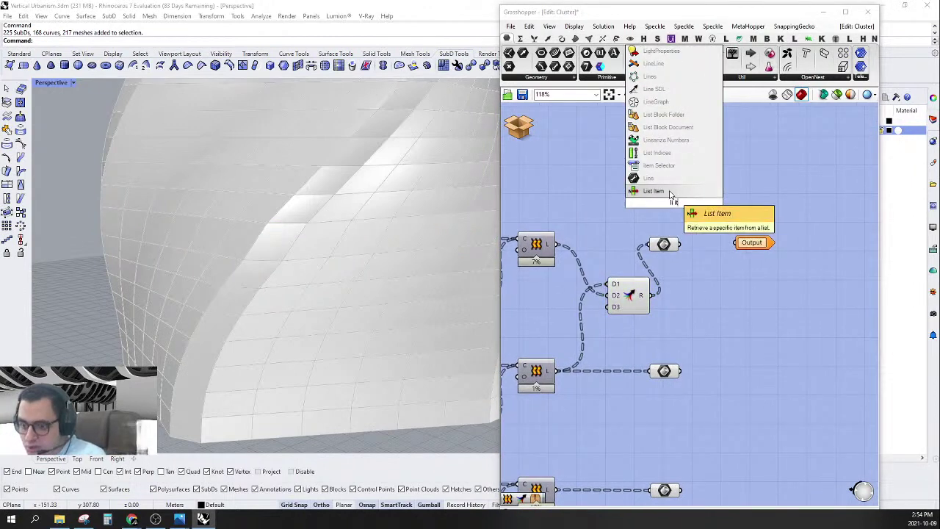
{"action": "left_click", "coordinate": [672, 194]}
{"action": "left_click_drag", "start_coordinate": [687, 204], "coordinate": [680, 244]}
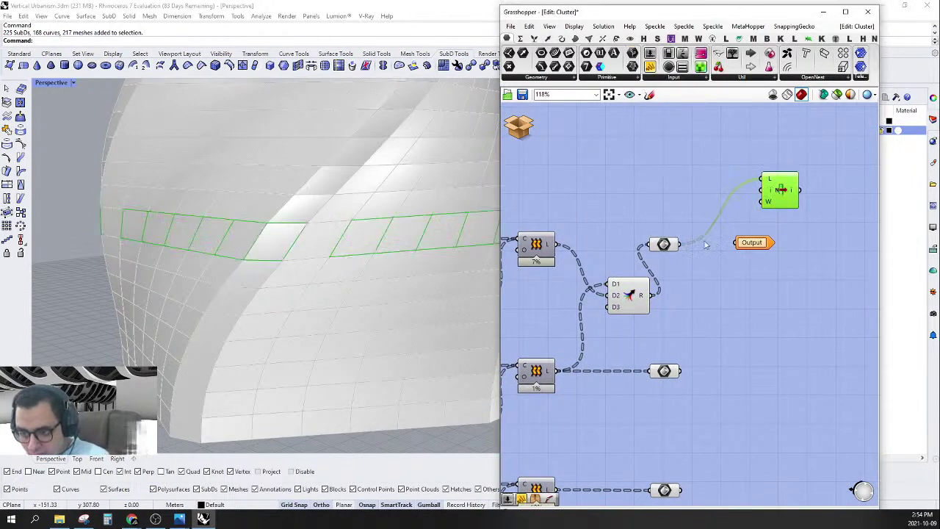
{"action": "scroll", "coordinate": [317, 234], "scroll_direction": "down", "scroll_amount": 6}
{"action": "right_click_drag", "start_coordinate": [303, 237], "coordinate": [418, 243]}
{"action": "right_click_drag", "start_coordinate": [727, 197], "coordinate": [675, 194]}
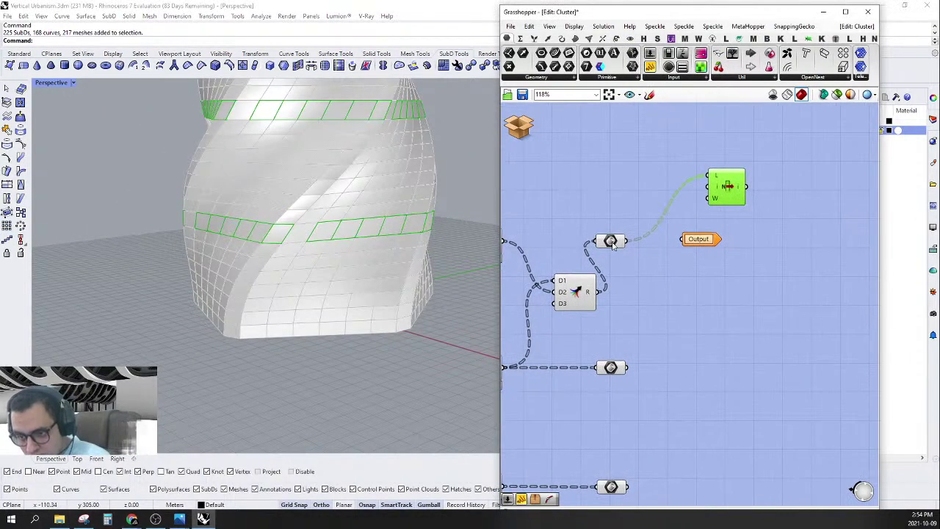
Add a Trim Tree component and connect the merged final geometry to its tree input.
{"action": "double_click", "coordinate": [759, 307]}
{"action": "type", "text": "tr"}
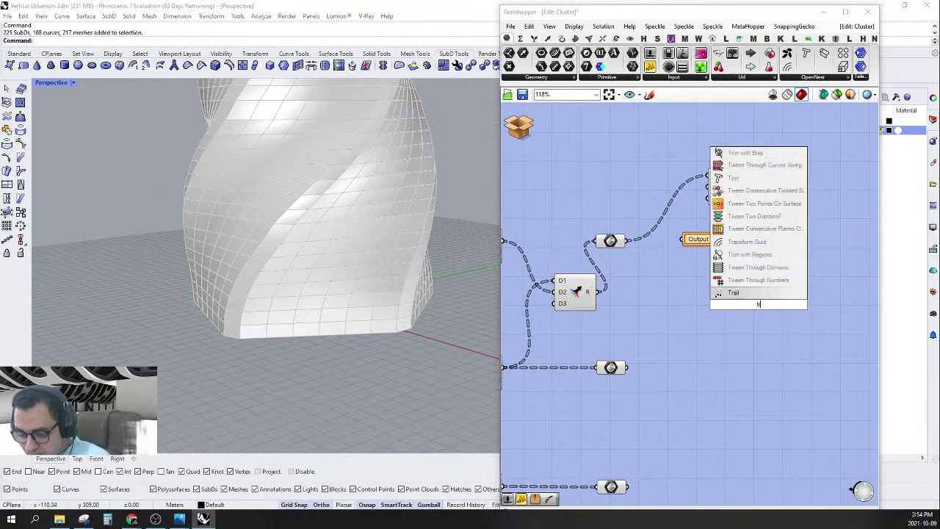
{"action": "type", "text": "im"}
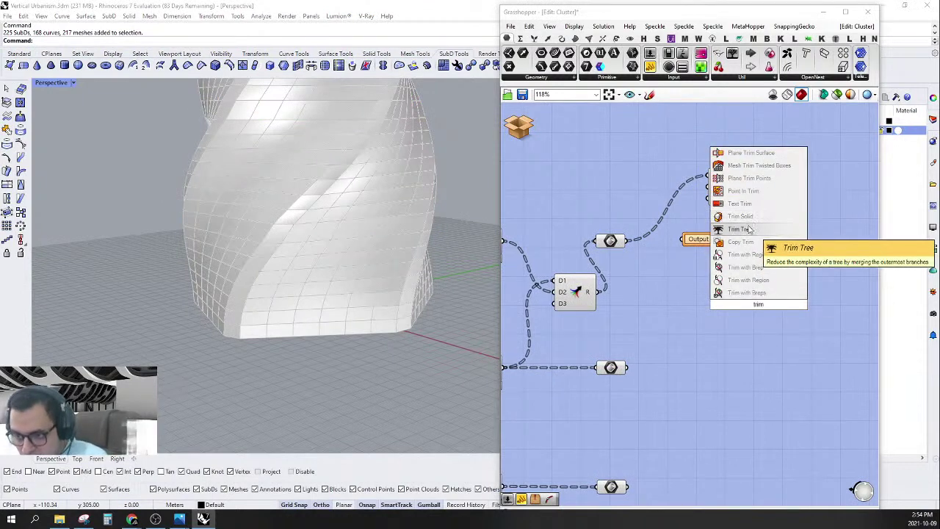
{"action": "left_click", "coordinate": [747, 230]}
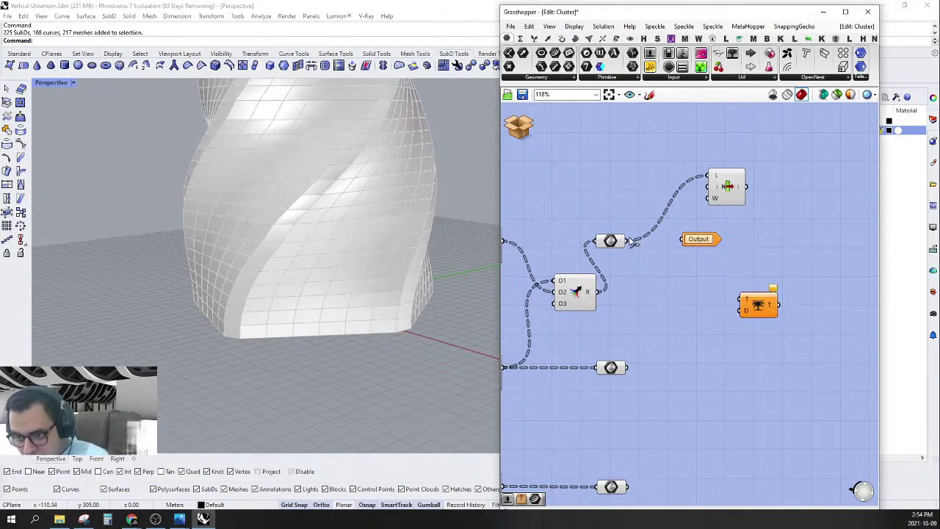
{"action": "left_click_drag", "start_coordinate": [626, 241], "coordinate": [740, 300]}
{"action": "right_click_drag", "start_coordinate": [778, 291], "coordinate": [726, 298]}
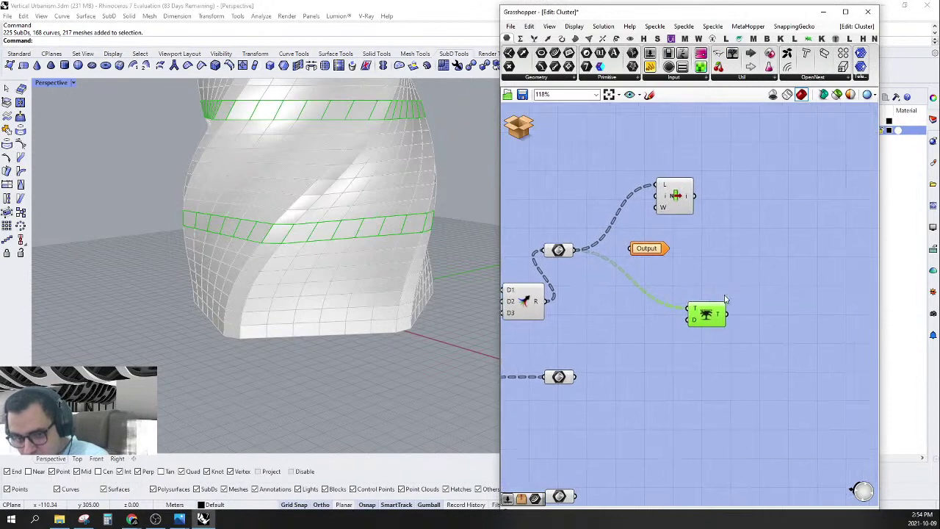
Simplify the Trim Tree's tree input and feed its output into the List Item's list input.
{"action": "right_click", "coordinate": [695, 314]}
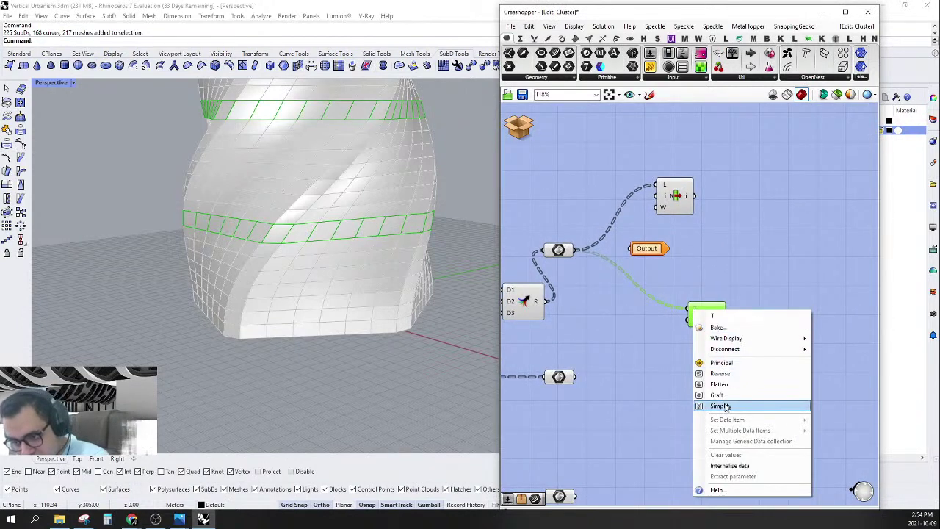
{"action": "left_click", "coordinate": [723, 403]}
{"action": "left_click_drag", "start_coordinate": [719, 309], "coordinate": [776, 226]}
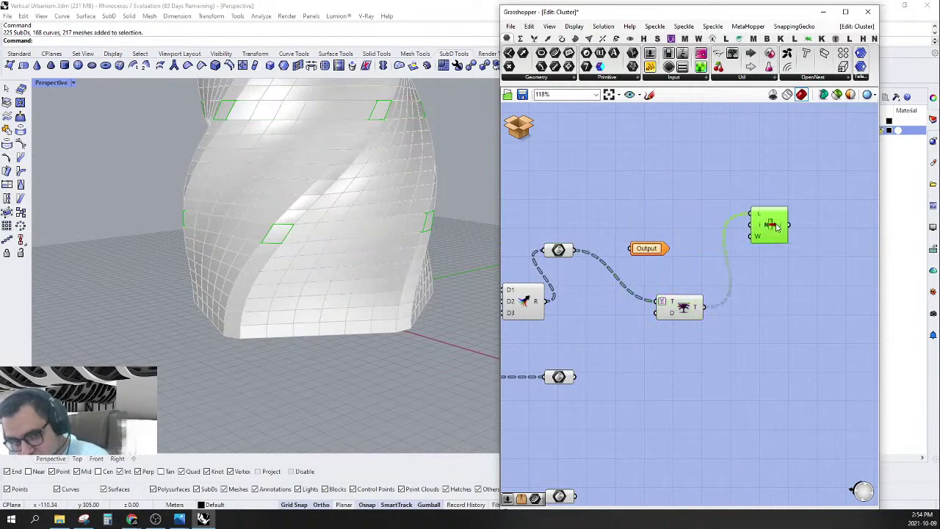
Add a number slider for the List Item's index with a starting value of 2 and raise it to 10.
{"action": "double_click", "coordinate": [668, 190]}
{"action": "type", "text": "2"}
{"action": "key", "text": "Return"}
{"action": "scroll", "coordinate": [748, 230], "scroll_direction": "up", "scroll_amount": 2}
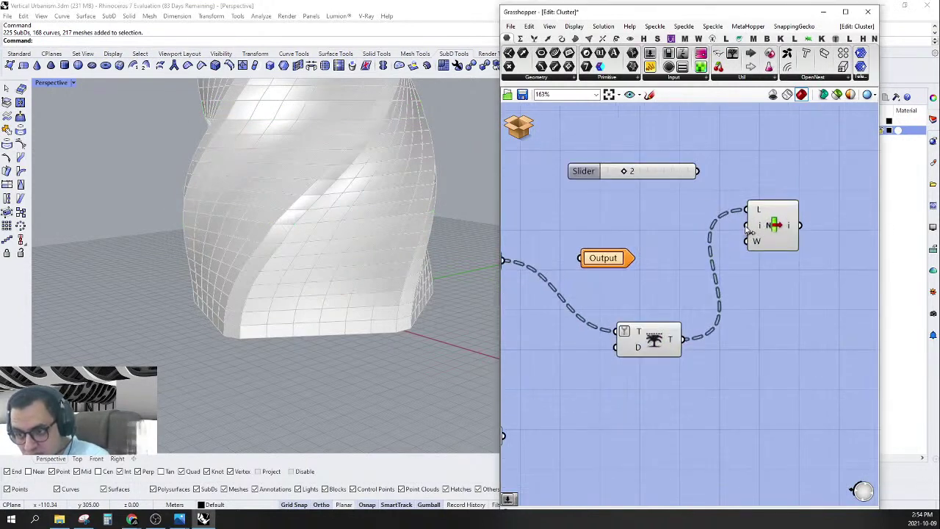
{"action": "left_click_drag", "start_coordinate": [746, 226], "coordinate": [696, 171]}
{"action": "left_click_drag", "start_coordinate": [773, 239], "coordinate": [760, 185]}
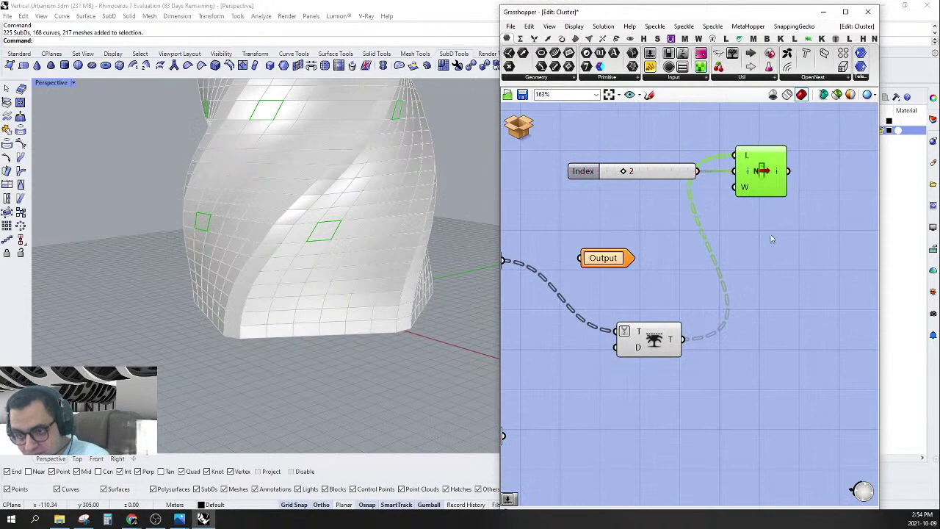
{"action": "right_click_drag", "start_coordinate": [771, 239], "coordinate": [780, 268]}
{"action": "left_click_drag", "start_coordinate": [636, 202], "coordinate": [692, 202]}
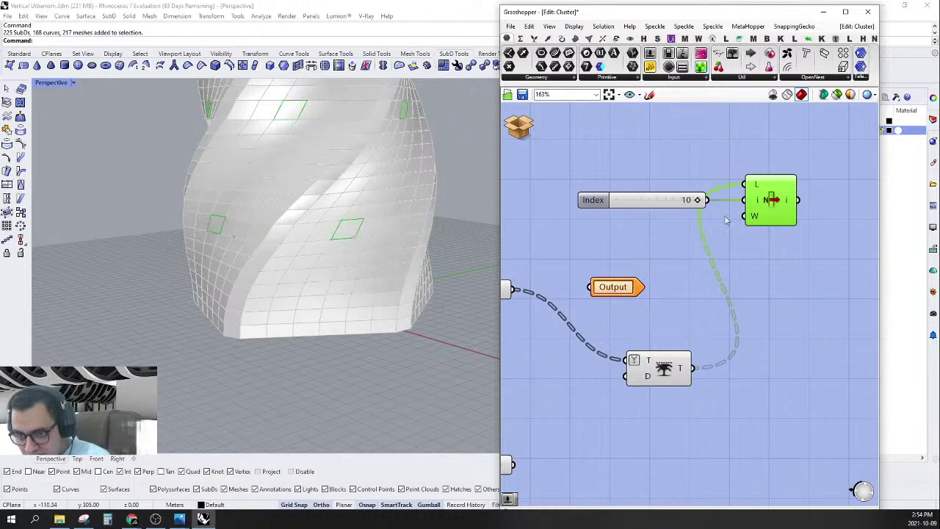
Delete the List Item component and its index slider.
{"action": "scroll", "coordinate": [726, 247], "scroll_direction": "down", "scroll_amount": 4}
{"action": "left_click_drag", "start_coordinate": [767, 266], "coordinate": [682, 182]}
{"action": "right_click_drag", "start_coordinate": [682, 182], "coordinate": [710, 188]}
{"action": "key", "text": "Delete"}
Line the Merge component up between the second chain's loft and final geometry, and remove its unused D3 input.
{"action": "mouse_move", "coordinate": [660, 296]}
{"action": "right_mouse_down"}
{"action": "mouse_move", "coordinate": [688, 324]}
{"action": "mouse_move", "coordinate": [674, 307]}
{"action": "right_mouse_up"}
{"action": "scroll", "coordinate": [674, 308], "scroll_direction": "up", "scroll_amount": 2}
{"action": "left_click_drag", "start_coordinate": [603, 355], "coordinate": [603, 273]}
{"action": "scroll", "coordinate": [553, 319], "scroll_direction": "up", "scroll_amount": 4}
{"action": "scroll", "coordinate": [585, 292], "scroll_direction": "up", "scroll_amount": 4}
{"action": "left_click", "coordinate": [583, 291]}
{"action": "scroll", "coordinate": [590, 285], "scroll_direction": "down", "scroll_amount": 6}
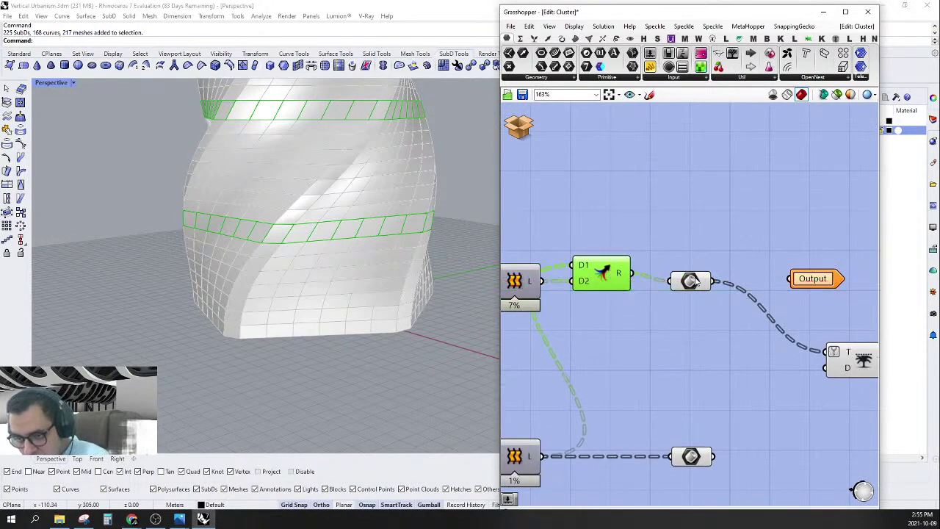
Align the merged geometry parameter with the Merge, connect it to the Cluster Output, and delete the Trim Tree.
{"action": "left_click_drag", "start_coordinate": [696, 280], "coordinate": [695, 278]}
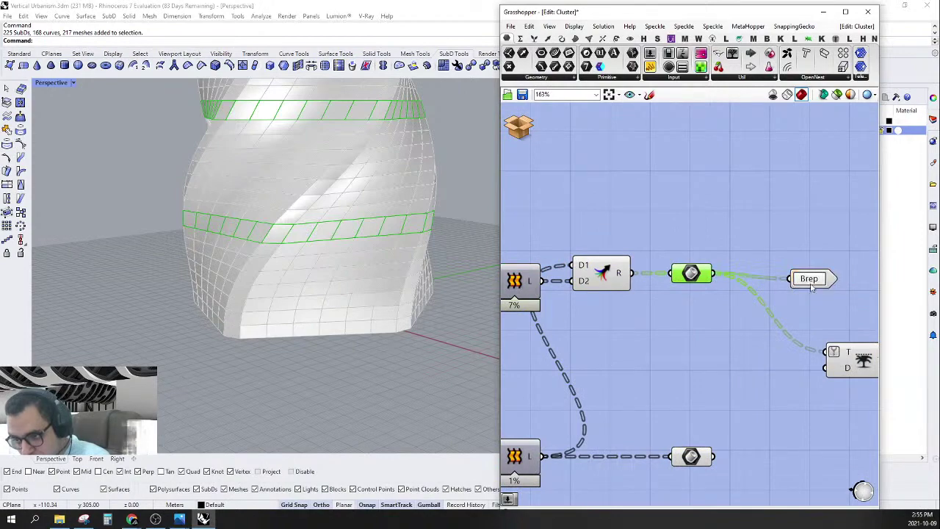
{"action": "scroll", "coordinate": [753, 331], "scroll_direction": "down", "scroll_amount": 3}
{"action": "right_click_drag", "start_coordinate": [752, 330], "coordinate": [723, 345]}
{"action": "left_click_drag", "start_coordinate": [776, 335], "coordinate": [722, 401]}
{"action": "right_click_drag", "start_coordinate": [722, 400], "coordinate": [766, 370]}
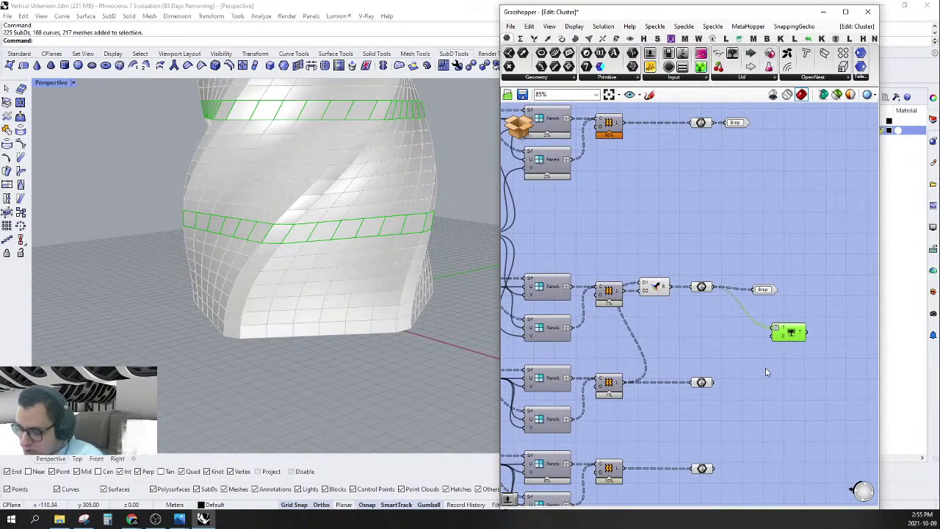
{"action": "key", "text": "Delete"}
Move the merged geometry's Cluster Output closer to its parameter and delete the third chain's final geometry parameter.
{"action": "scroll", "coordinate": [754, 308], "scroll_direction": "up", "scroll_amount": 2}
{"action": "mouse_move", "coordinate": [763, 285]}
{"action": "left_mouse_down"}
{"action": "mouse_move", "coordinate": [766, 278]}
{"action": "mouse_move", "coordinate": [759, 285]}
{"action": "left_mouse_up"}
{"action": "right_click_drag", "start_coordinate": [767, 290], "coordinate": [725, 376]}
{"action": "left_click_drag", "start_coordinate": [716, 364], "coordinate": [684, 365]}
{"action": "scroll", "coordinate": [697, 336], "scroll_direction": "down", "scroll_amount": 3}
{"action": "left_click_drag", "start_coordinate": [646, 409], "coordinate": [646, 413]}
{"action": "right_click_drag", "start_coordinate": [650, 414], "coordinate": [722, 342]}
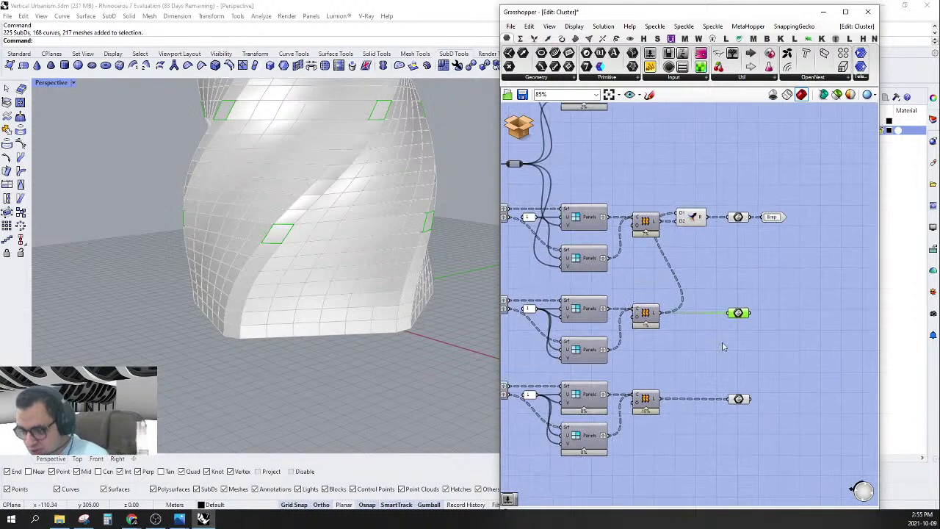
{"action": "key", "text": "Delete"}
Copy the merged geometry's Cluster Output to the bottom chain and connect that chain's final geometry parameter to it.
{"action": "right_click_drag", "start_coordinate": [729, 284], "coordinate": [698, 304]}
{"action": "left_click_drag", "start_coordinate": [767, 223], "coordinate": [684, 264]}
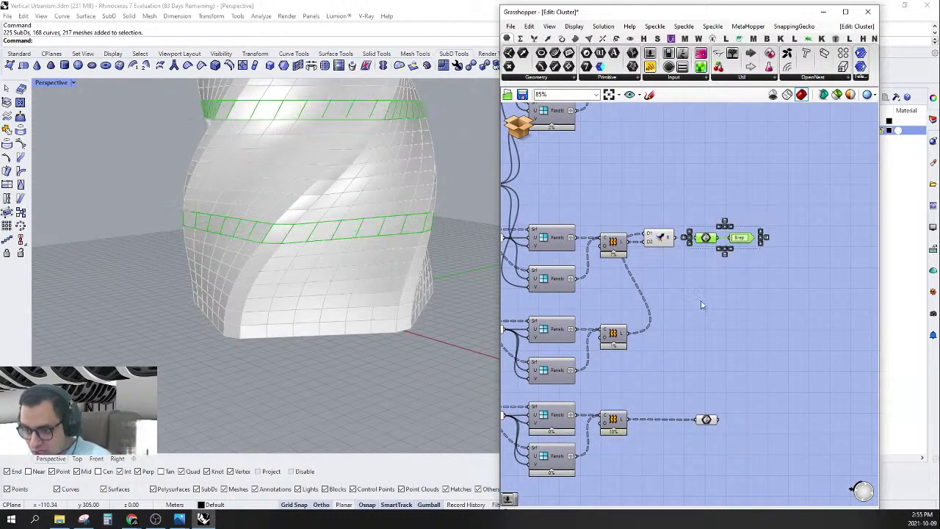
{"action": "right_click_drag", "start_coordinate": [705, 308], "coordinate": [722, 285]}
{"action": "left_click", "coordinate": [723, 286]}
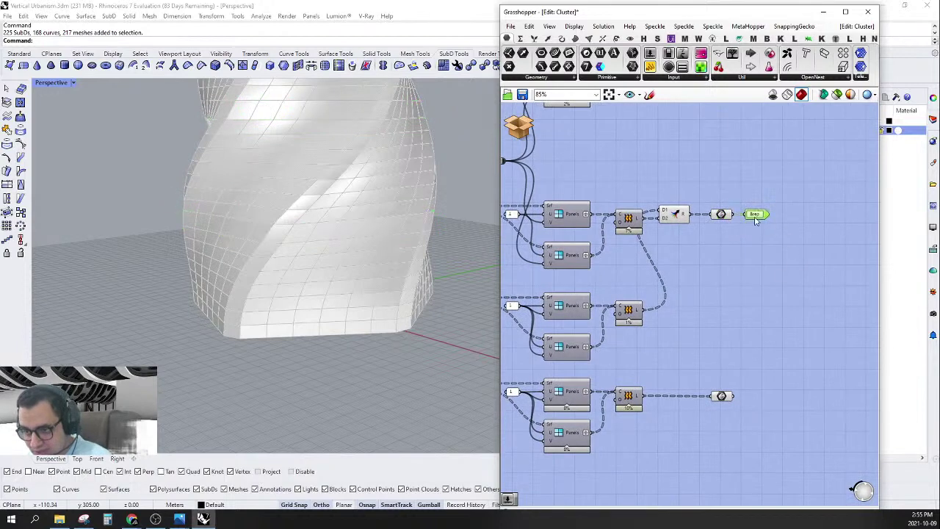
{"action": "left_click_drag", "start_coordinate": [756, 220], "coordinate": [732, 397], "text": "alt"}
{"action": "left_click_drag", "start_coordinate": [780, 339], "coordinate": [757, 398]}
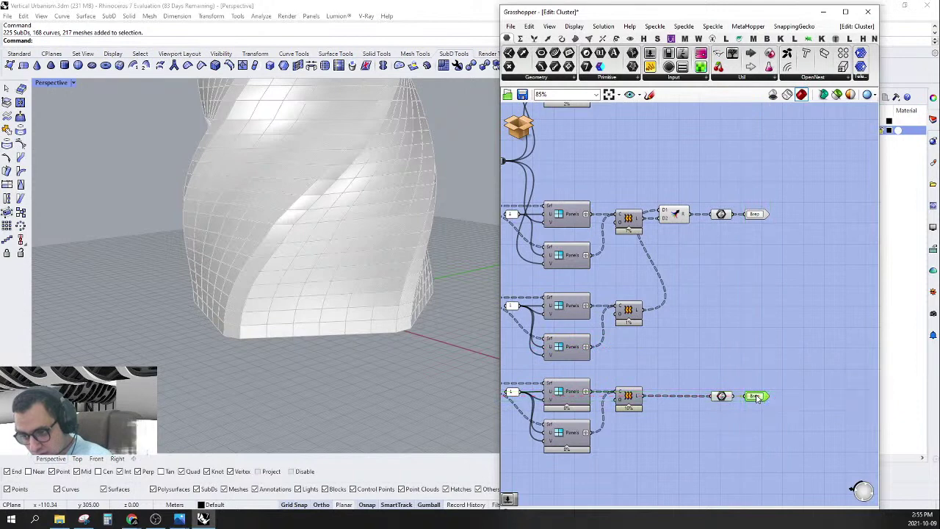
{"action": "scroll", "coordinate": [757, 397], "scroll_direction": "down", "scroll_amount": 3}
Inspect on the tower the panels of the first chain, the merged chains, and the bottom chain.
{"action": "right_click", "coordinate": [749, 314]}
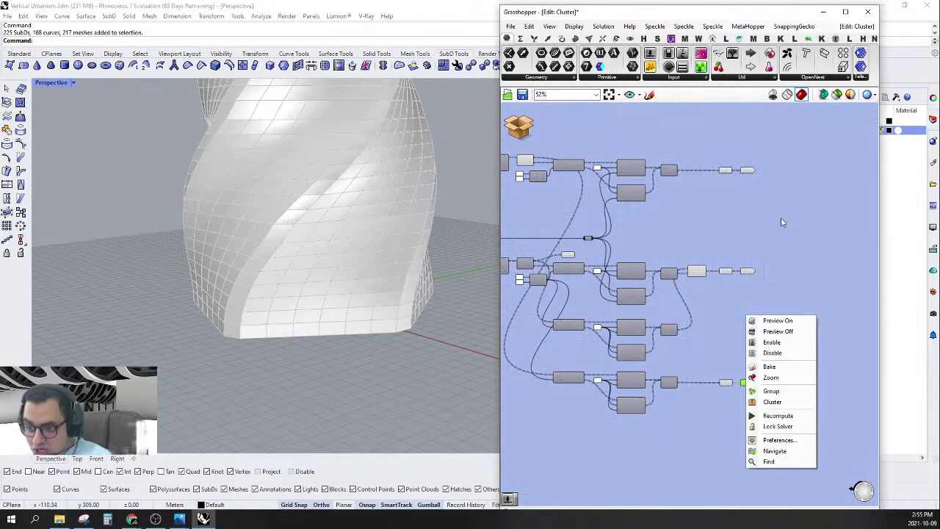
{"action": "left_click", "coordinate": [724, 171]}
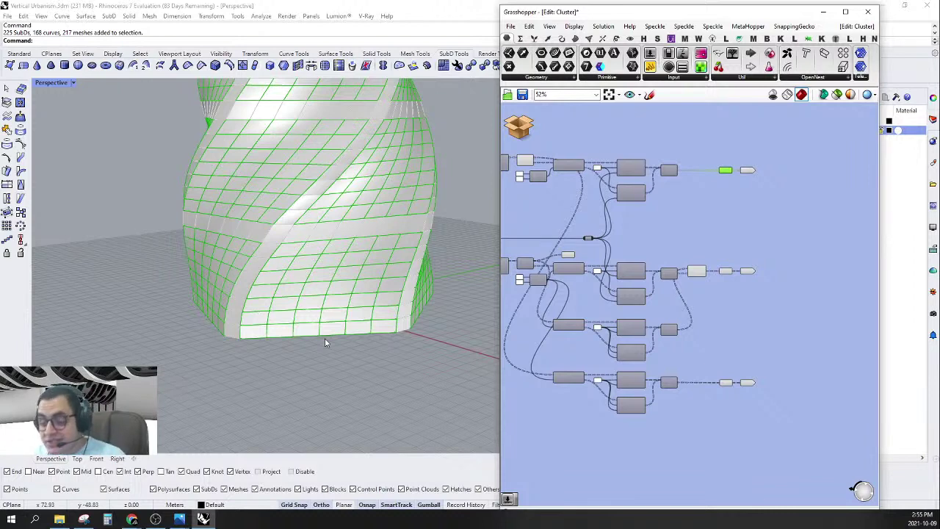
{"action": "left_click", "coordinate": [747, 271]}
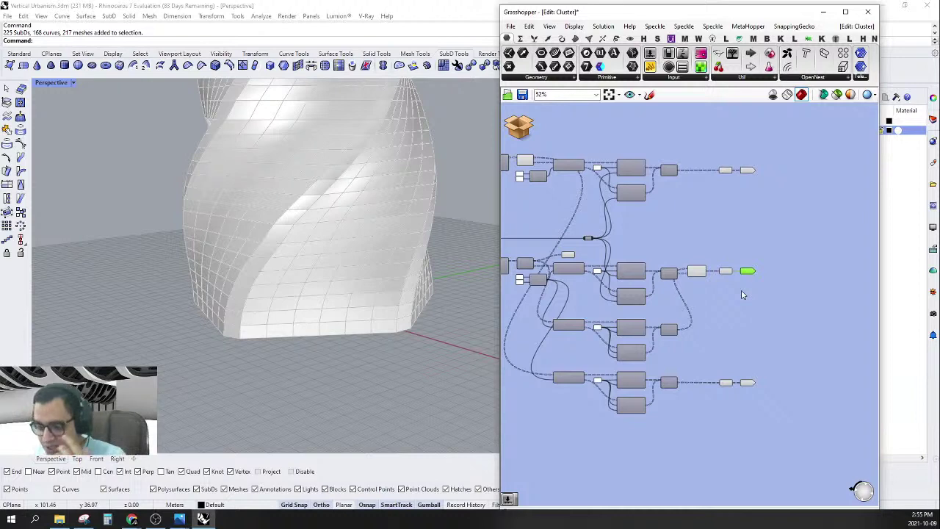
{"action": "left_click", "coordinate": [724, 271]}
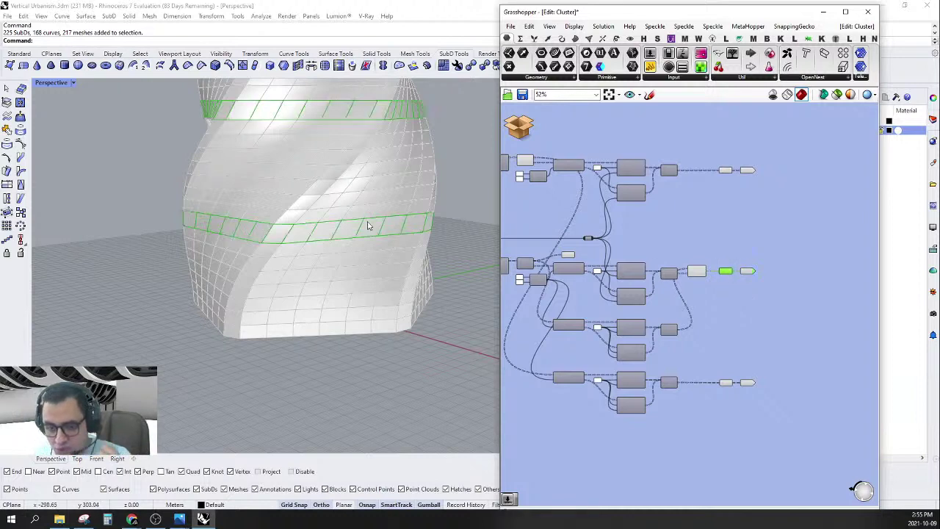
{"action": "right_click_drag", "start_coordinate": [367, 224], "coordinate": [373, 228]}
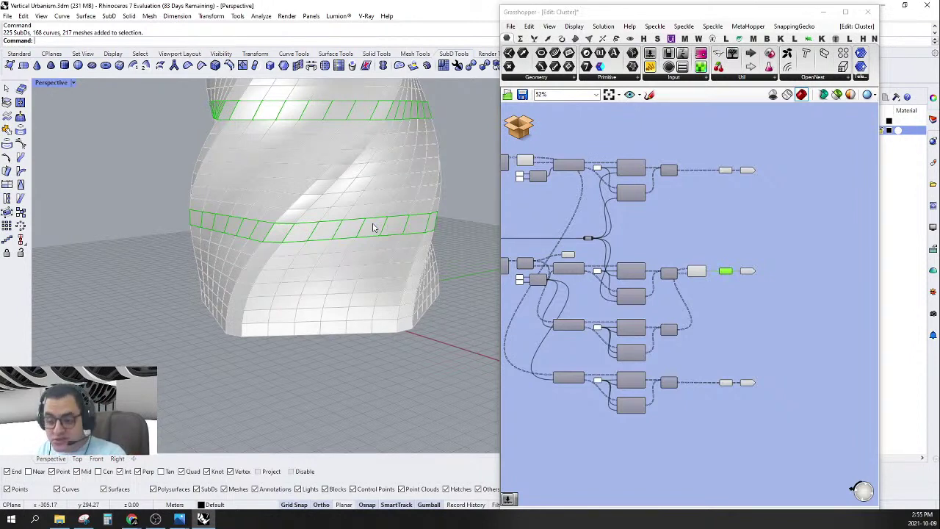
{"action": "left_click_drag", "start_coordinate": [743, 355], "coordinate": [718, 410]}
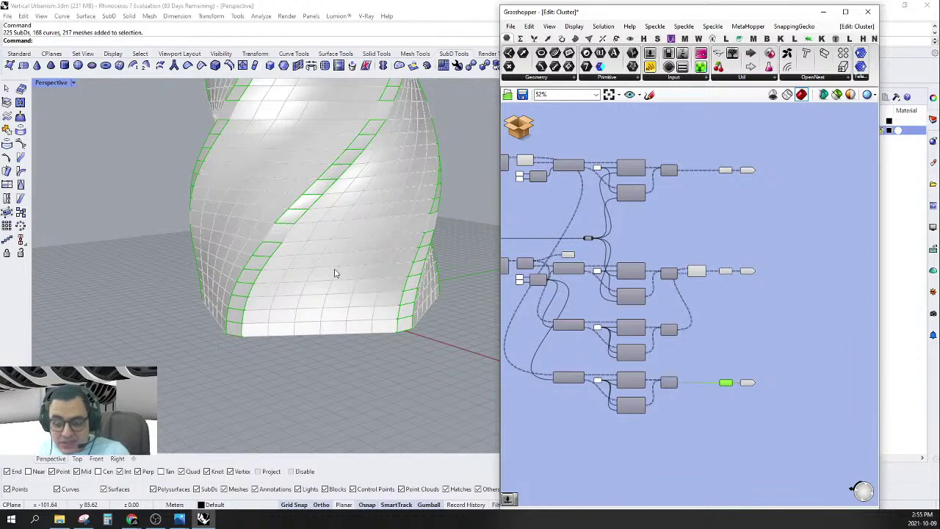
Turn off the preview of the Merge component.
{"action": "left_click_drag", "start_coordinate": [727, 238], "coordinate": [682, 318]}
{"action": "right_click", "coordinate": [683, 242]}
{"action": "left_click", "coordinate": [709, 259]}
{"action": "right_click_drag", "start_coordinate": [747, 380], "coordinate": [810, 325]}
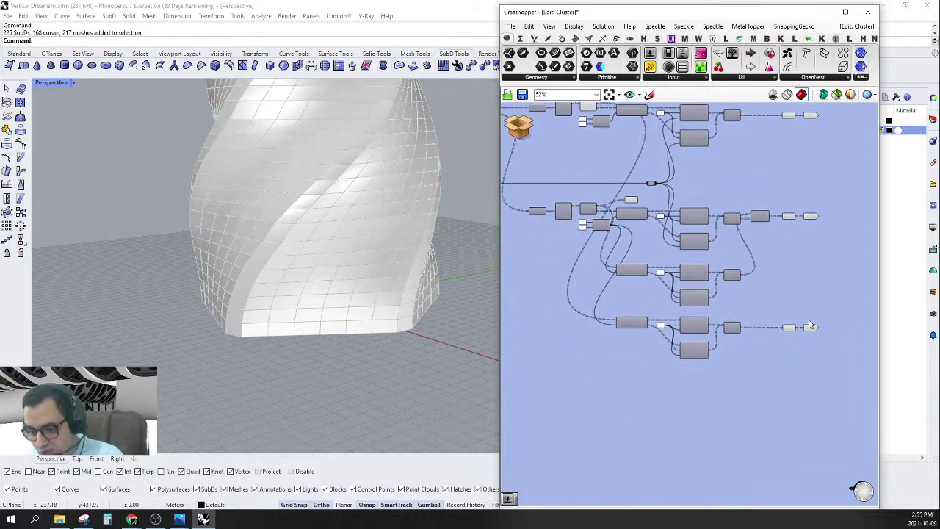
Group the bottom chain's components together with its final geometry parameter, and group the third chain's components separately.
{"action": "scroll", "coordinate": [810, 325], "scroll_direction": "up", "scroll_amount": 2}
{"action": "left_click_drag", "start_coordinate": [787, 304], "coordinate": [542, 392]}
{"action": "right_click_drag", "start_coordinate": [570, 366], "coordinate": [565, 342]}
{"action": "key", "text": "ctrl+g"}
{"action": "right_click_drag", "start_coordinate": [732, 273], "coordinate": [737, 288]}
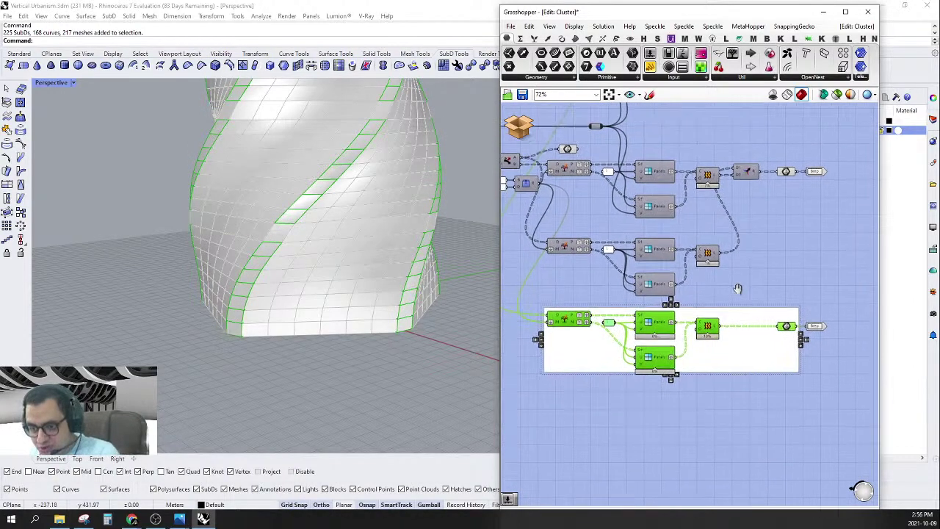
{"action": "left_click_drag", "start_coordinate": [792, 213], "coordinate": [513, 316]}
{"action": "right_click_drag", "start_coordinate": [576, 276], "coordinate": [617, 341]}
{"action": "key", "text": "ctrl+g"}
Delete the loose geometry parameter above the second chain and group that chain's components up to the loft.
{"action": "mouse_move", "coordinate": [816, 215]}
{"action": "left_mouse_down"}
{"action": "mouse_move", "coordinate": [503, 291]}
{"action": "mouse_move", "coordinate": [809, 211]}
{"action": "left_mouse_up"}
{"action": "left_click", "coordinate": [613, 219]}
{"action": "right_click_drag", "start_coordinate": [613, 222], "coordinate": [638, 241]}
{"action": "key", "text": "Delete"}
{"action": "scroll", "coordinate": [697, 264], "scroll_direction": "down", "scroll_amount": 2}
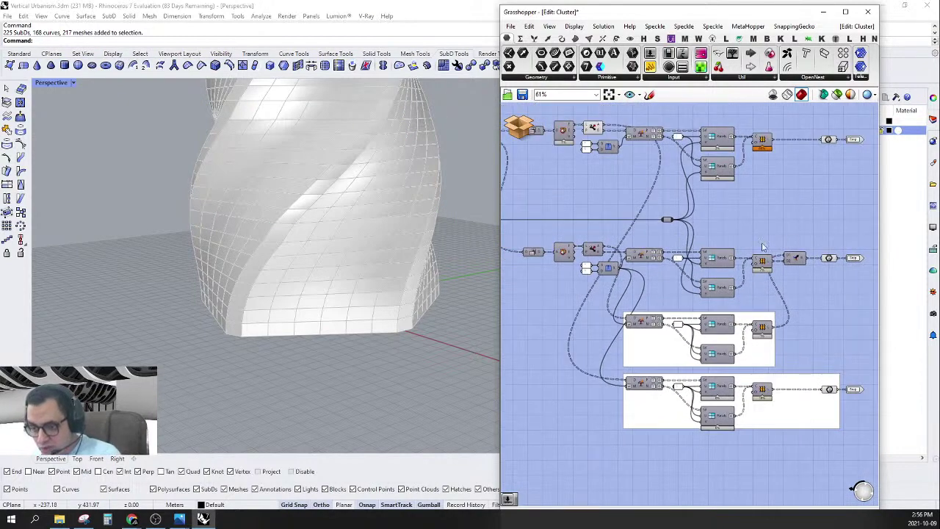
{"action": "left_click_drag", "start_coordinate": [768, 241], "coordinate": [512, 296]}
{"action": "key", "text": "ctrl+g"}
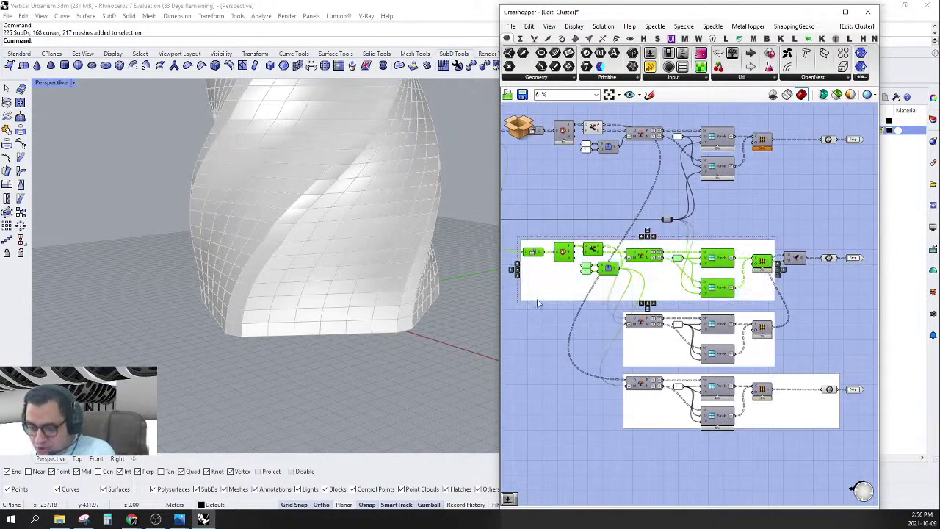
Put the Dispatch component that feeds the first and second chains into its own group.
{"action": "right_click_drag", "start_coordinate": [500, 272], "coordinate": [685, 342]}
{"action": "scroll", "coordinate": [677, 170], "scroll_direction": "up", "scroll_amount": 2}
{"action": "left_click_drag", "start_coordinate": [674, 168], "coordinate": [608, 271]}
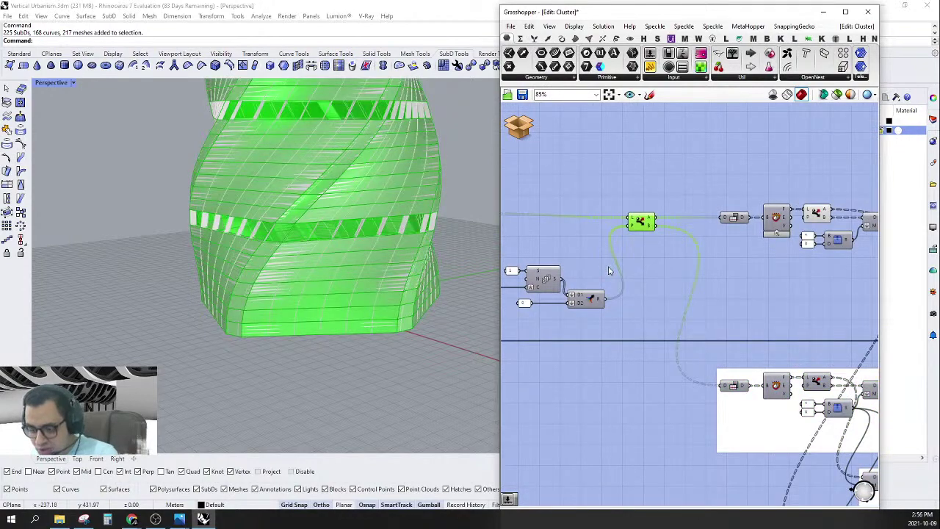
{"action": "key", "text": "ctrl+g"}
Turn off the preview of the first chain's opening components, from its first data parameter through its Dispatch.
{"action": "right_click_drag", "start_coordinate": [742, 217], "coordinate": [648, 245]}
{"action": "left_click_drag", "start_coordinate": [739, 192], "coordinate": [636, 286]}
{"action": "right_click", "coordinate": [661, 181]}
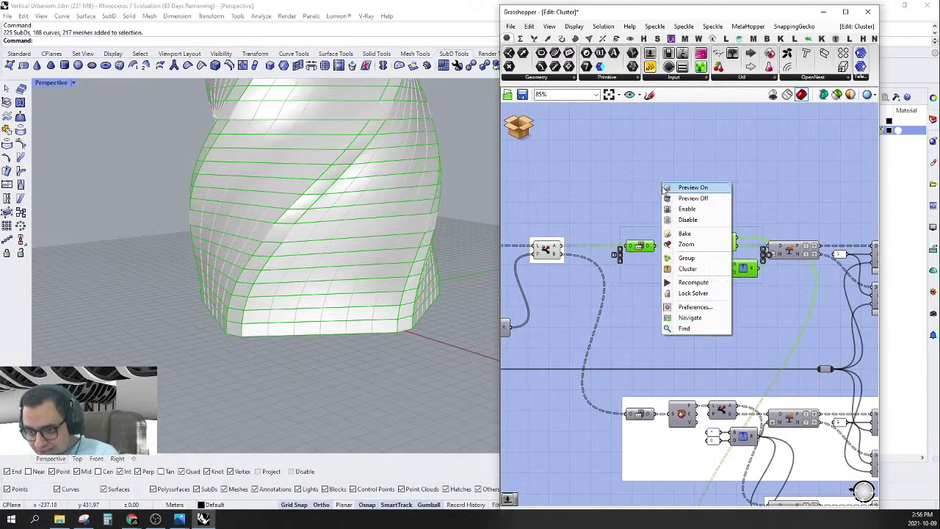
{"action": "left_click", "coordinate": [676, 198]}
{"action": "left_click", "coordinate": [665, 177]}
{"action": "scroll", "coordinate": [664, 177], "scroll_direction": "down", "scroll_amount": 4}
{"action": "right_click_drag", "start_coordinate": [645, 195], "coordinate": [654, 201]}
{"action": "scroll", "coordinate": [740, 253], "scroll_direction": "down", "scroll_amount": 2}
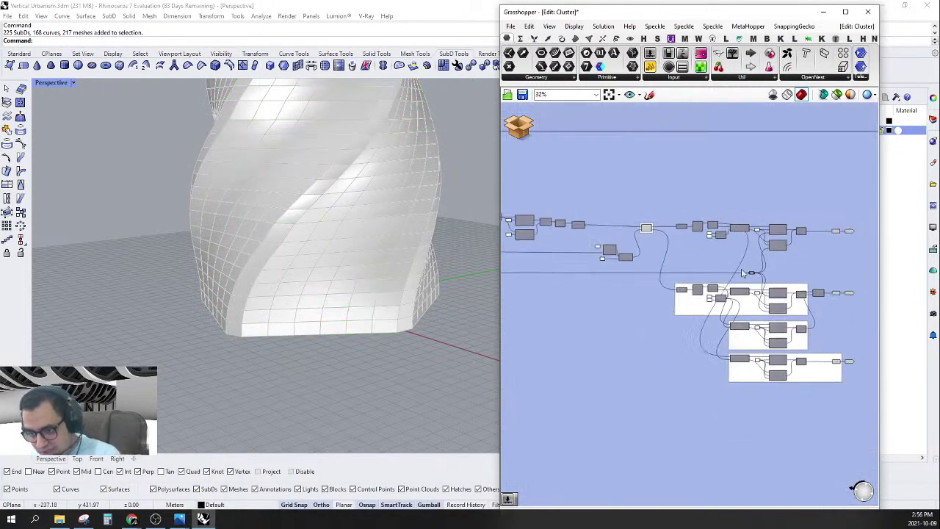
{"action": "right_click_drag", "start_coordinate": [750, 276], "coordinate": [746, 284]}
{"action": "scroll", "coordinate": [746, 285], "scroll_direction": "down", "scroll_amount": 1}
{"action": "right_click_drag", "start_coordinate": [735, 367], "coordinate": [690, 339]}
{"action": "scroll", "coordinate": [739, 356], "scroll_direction": "up", "scroll_amount": 1}
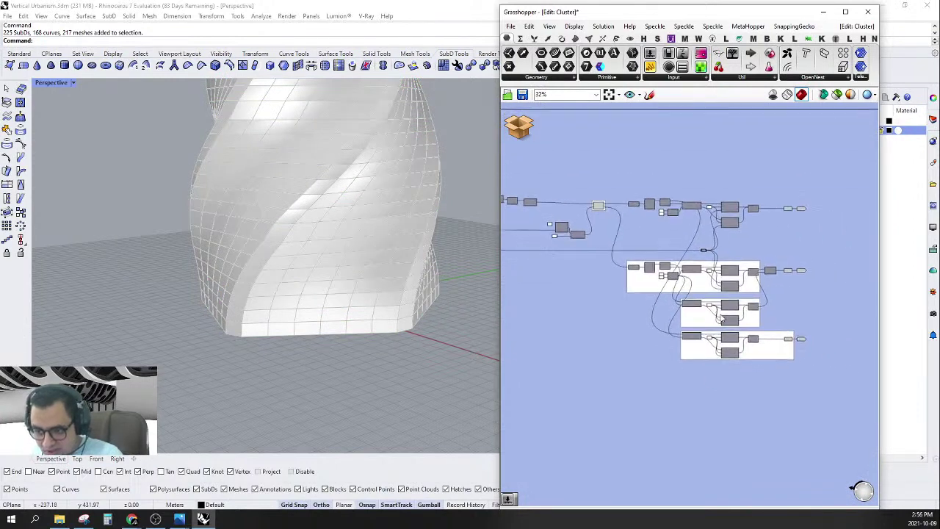
Turn off the preview of the solid panel surfaces feeding the chains inside the cluster.
{"action": "scroll", "coordinate": [694, 304], "scroll_direction": "up", "scroll_amount": 2}
{"action": "mouse_move", "coordinate": [695, 304]}
{"action": "right_mouse_down"}
{"action": "mouse_move", "coordinate": [661, 303]}
{"action": "mouse_move", "coordinate": [680, 311]}
{"action": "right_mouse_up"}
{"action": "right_click_drag", "start_coordinate": [774, 323], "coordinate": [740, 348]}
{"action": "scroll", "coordinate": [743, 346], "scroll_direction": "down", "scroll_amount": 3}
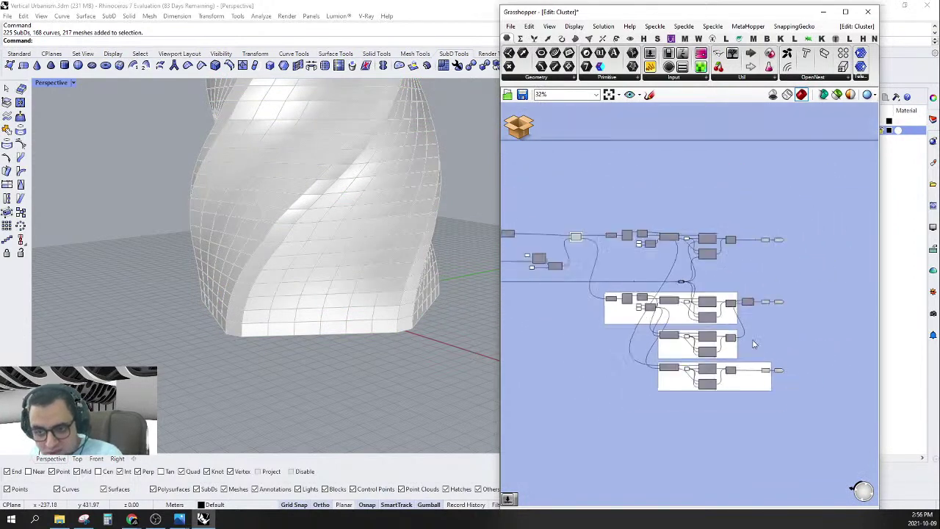
{"action": "right_click_drag", "start_coordinate": [596, 273], "coordinate": [658, 282]}
{"action": "scroll", "coordinate": [659, 282], "scroll_direction": "up", "scroll_amount": 2}
{"action": "left_click_drag", "start_coordinate": [722, 236], "coordinate": [666, 330]}
{"action": "right_click", "coordinate": [682, 234]}
{"action": "left_click", "coordinate": [686, 250]}
{"action": "scroll", "coordinate": [683, 235], "scroll_direction": "down", "scroll_amount": 2}
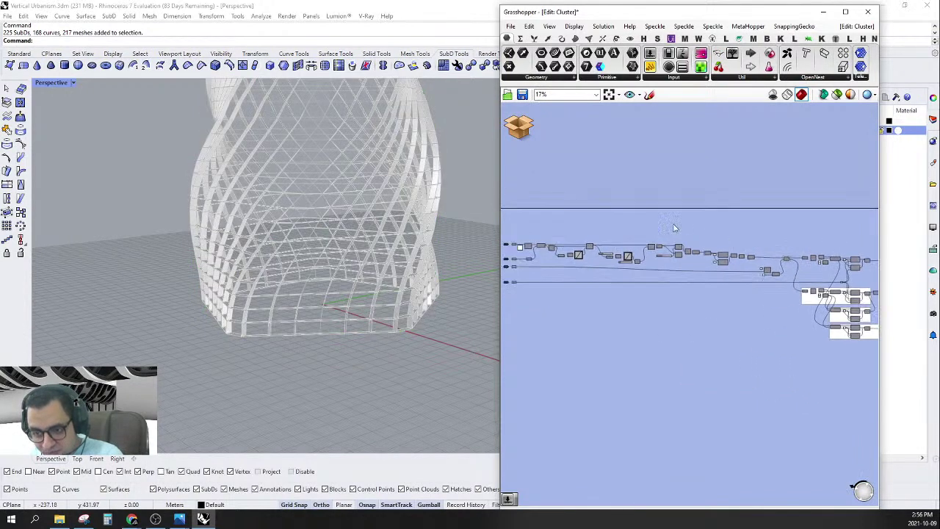
Close the cluster editor, return to the Vertical Urbanism definition, and align the TBox cluster with the preceding cluster's first Brep output.
{"action": "left_click", "coordinate": [525, 132]}
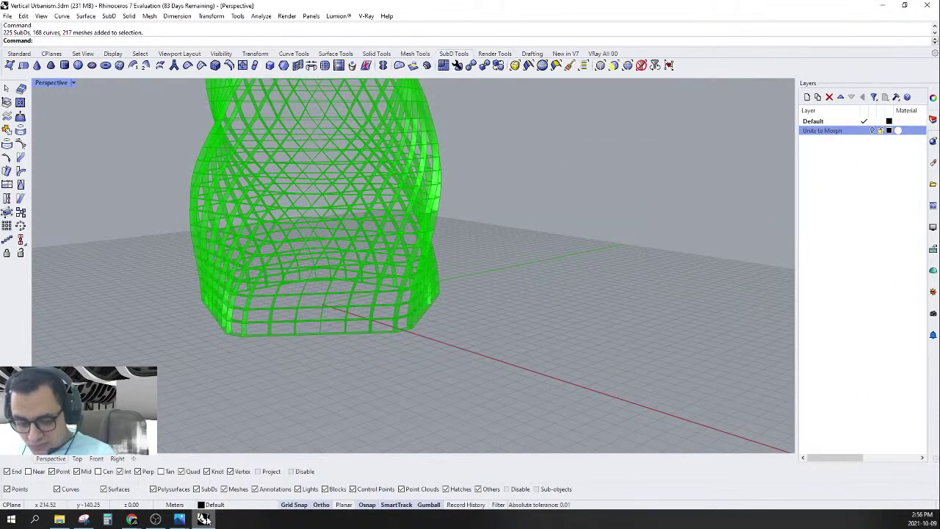
{"action": "mouse_move", "coordinate": [203, 519]}
{"action": "left_click", "coordinate": [231, 474]}
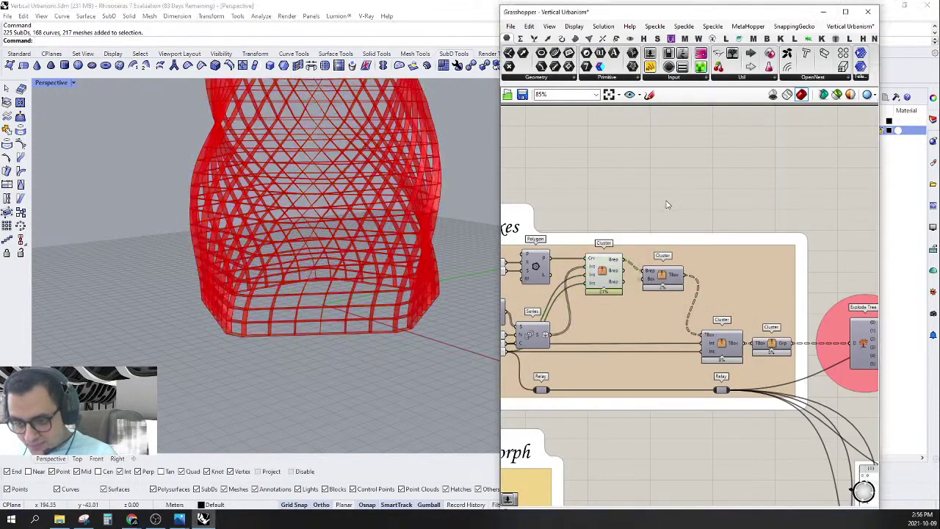
{"action": "scroll", "coordinate": [582, 261], "scroll_direction": "up", "scroll_amount": 2}
{"action": "left_click", "coordinate": [581, 260]}
{"action": "right_click", "coordinate": [582, 261]}
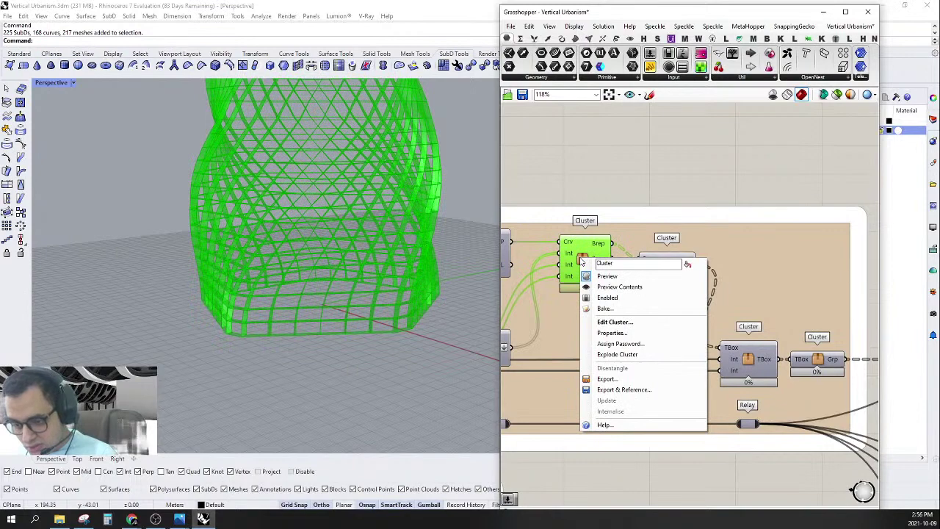
{"action": "left_click", "coordinate": [578, 184]}
{"action": "left_click_drag", "start_coordinate": [669, 272], "coordinate": [666, 257]}
{"action": "left_click", "coordinate": [667, 176]}
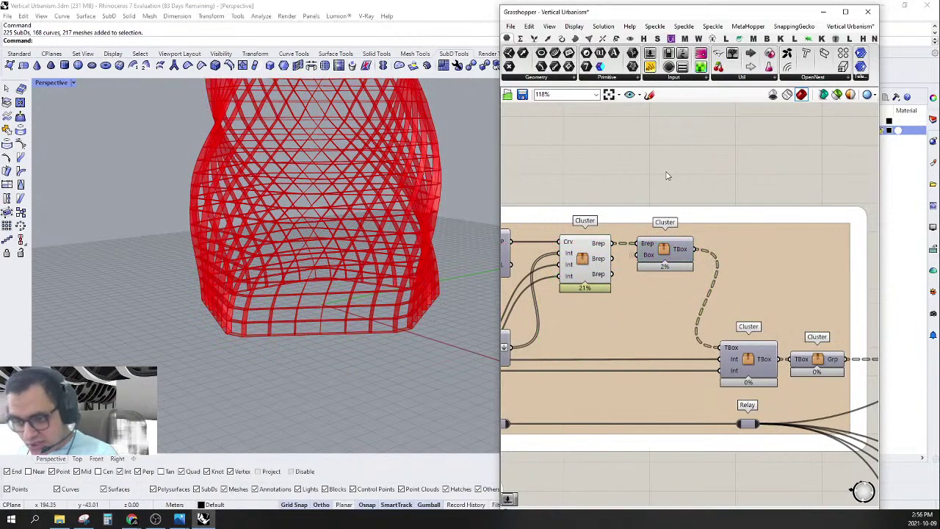
Turn on the preview of the cluster with the Brep and Box inputs, and turn off the preview of the three-output Brep cluster before it.
{"action": "right_click", "coordinate": [653, 253]}
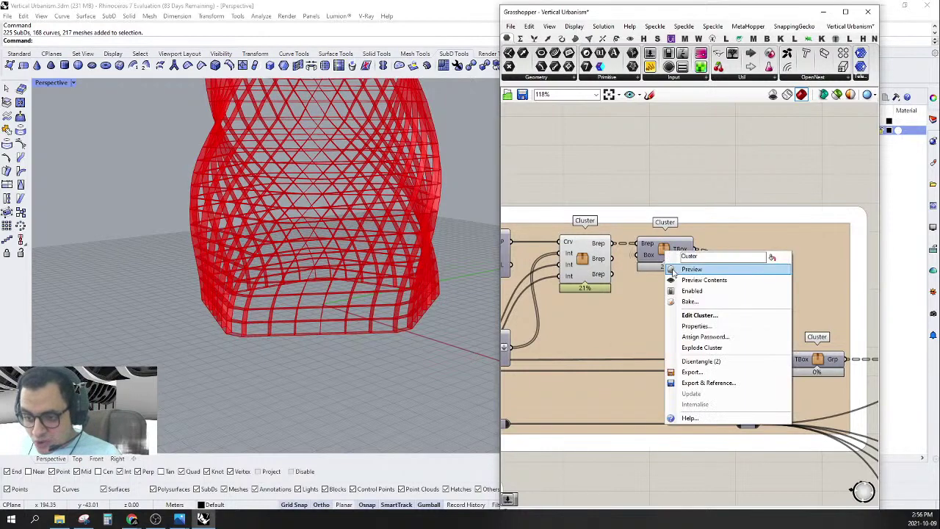
{"action": "left_click", "coordinate": [690, 267]}
{"action": "scroll", "coordinate": [452, 230], "scroll_direction": "up", "scroll_amount": 5}
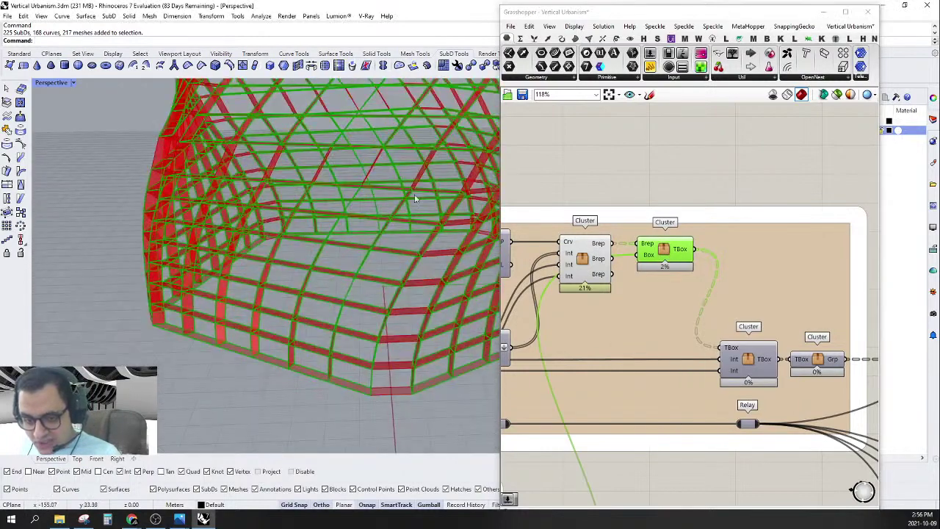
{"action": "scroll", "coordinate": [656, 184], "scroll_direction": "down", "scroll_amount": 3}
{"action": "left_click", "coordinate": [656, 184]}
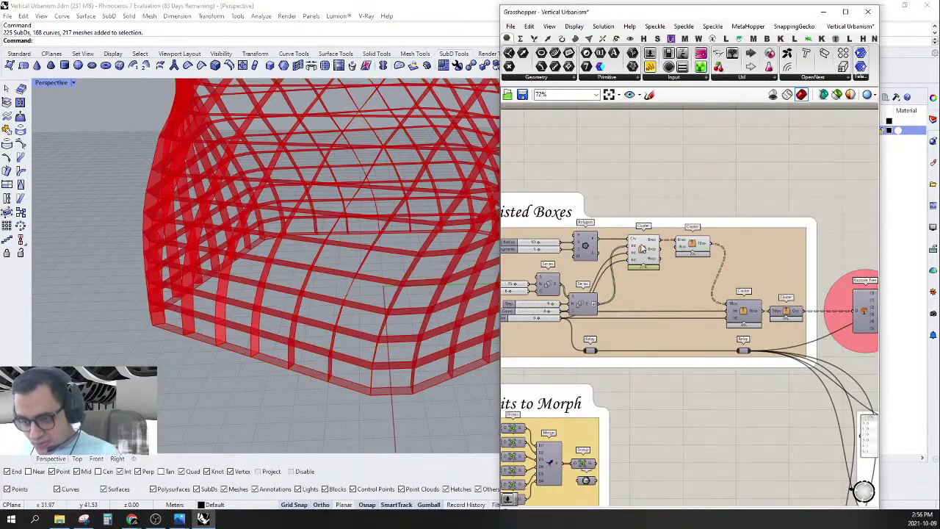
{"action": "right_click", "coordinate": [642, 249]}
{"action": "left_click", "coordinate": [654, 262]}
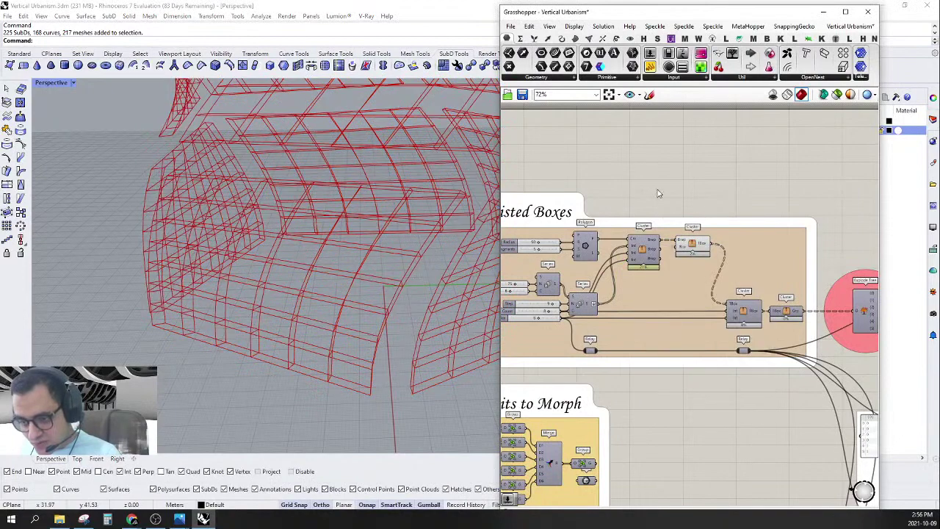
Duplicate the Brep-to-TBox cluster directly below the original and feed the copy's Brep input from the preceding cluster's second Brep output.
{"action": "left_click", "coordinate": [694, 248]}
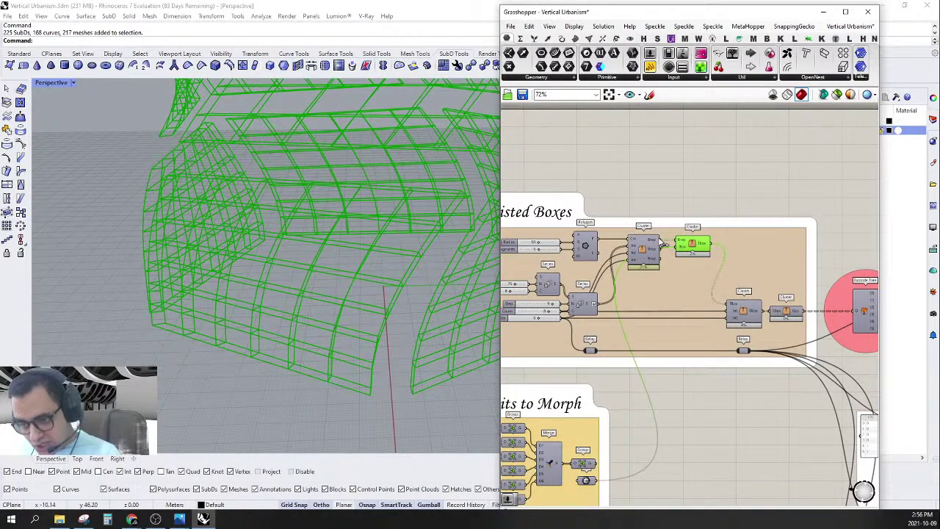
{"action": "scroll", "coordinate": [719, 243], "scroll_direction": "up", "scroll_amount": 3}
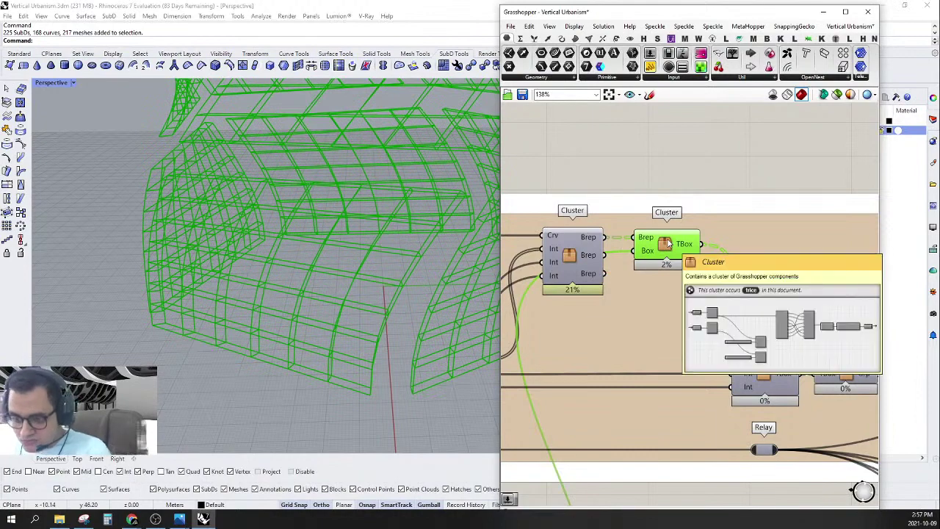
{"action": "left_click_drag", "start_coordinate": [668, 244], "coordinate": [666, 292], "text": "alt"}
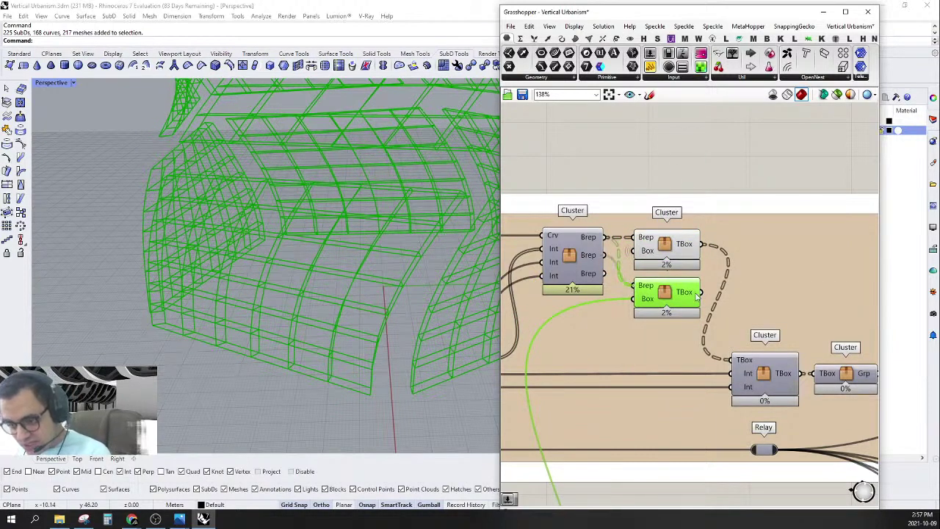
{"action": "right_click_drag", "start_coordinate": [715, 173], "coordinate": [667, 174]}
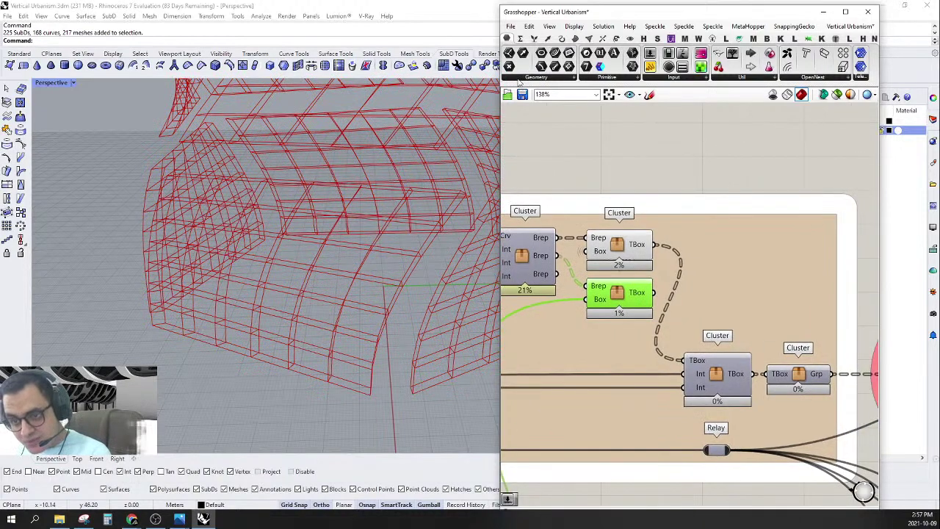
Add a Twisted Box parameter above the group and feed it from the duplicated cluster's TBox output.
{"action": "left_click", "coordinate": [536, 77]}
{"action": "left_click", "coordinate": [581, 204]}
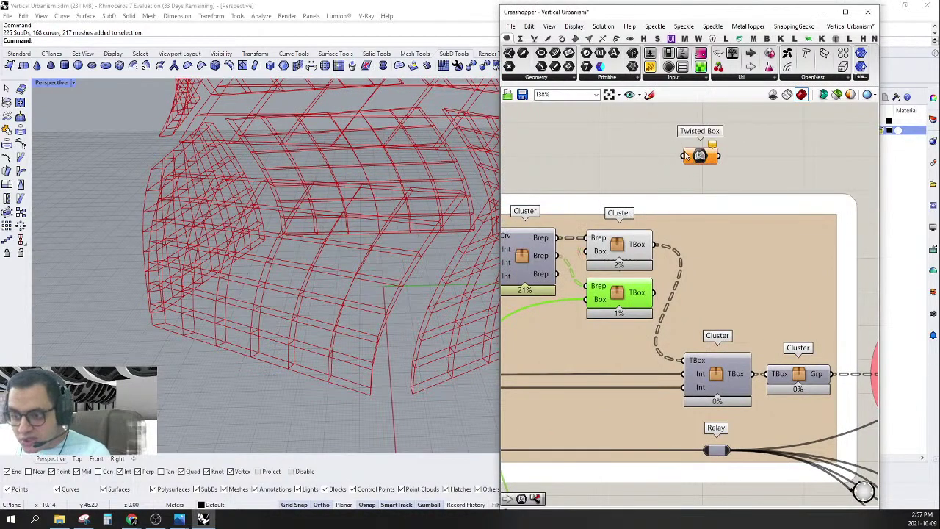
{"action": "left_click_drag", "start_coordinate": [685, 156], "coordinate": [644, 248]}
{"action": "left_click", "coordinate": [696, 163]}
{"action": "left_click_drag", "start_coordinate": [696, 163], "coordinate": [715, 161]}
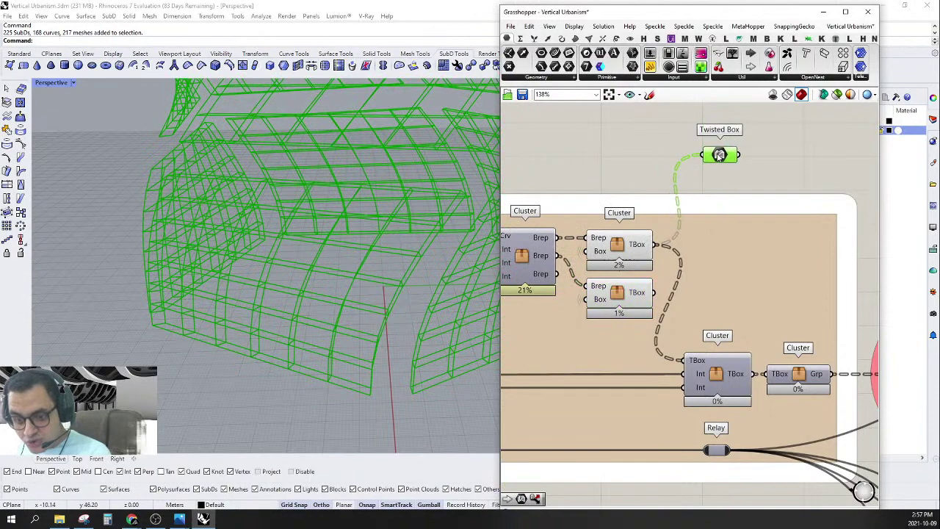
{"action": "left_click_drag", "start_coordinate": [652, 292], "coordinate": [717, 155]}
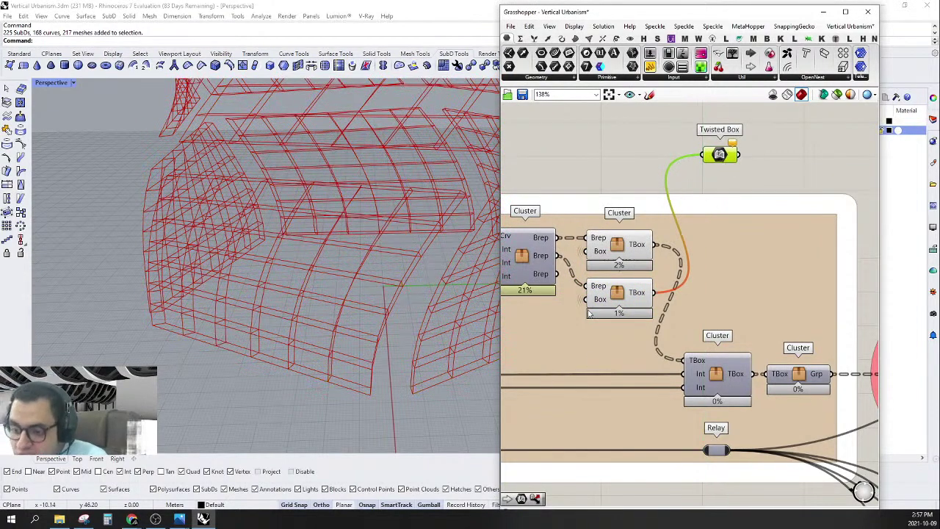
Disentangle the duplicated cluster from its other occurrences and open it for editing at its output end.
{"action": "right_click", "coordinate": [621, 291]}
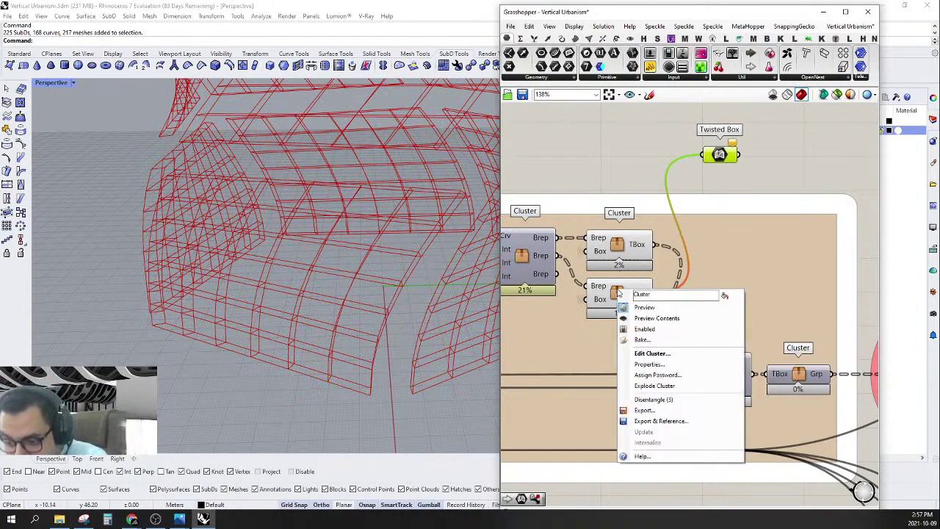
{"action": "left_click", "coordinate": [637, 402]}
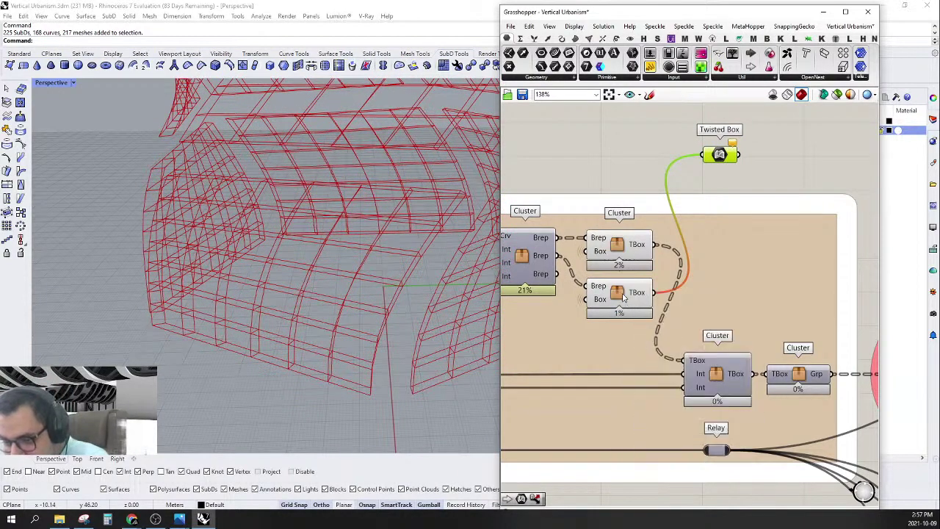
{"action": "double_click", "coordinate": [621, 294]}
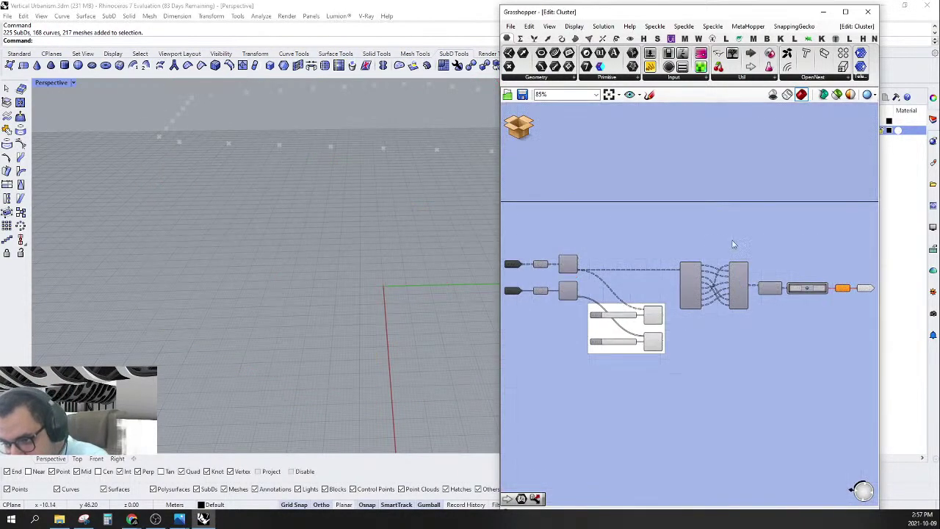
{"action": "right_click_drag", "start_coordinate": [829, 259], "coordinate": [750, 233]}
{"action": "scroll", "coordinate": [753, 247], "scroll_direction": "up", "scroll_amount": 4}
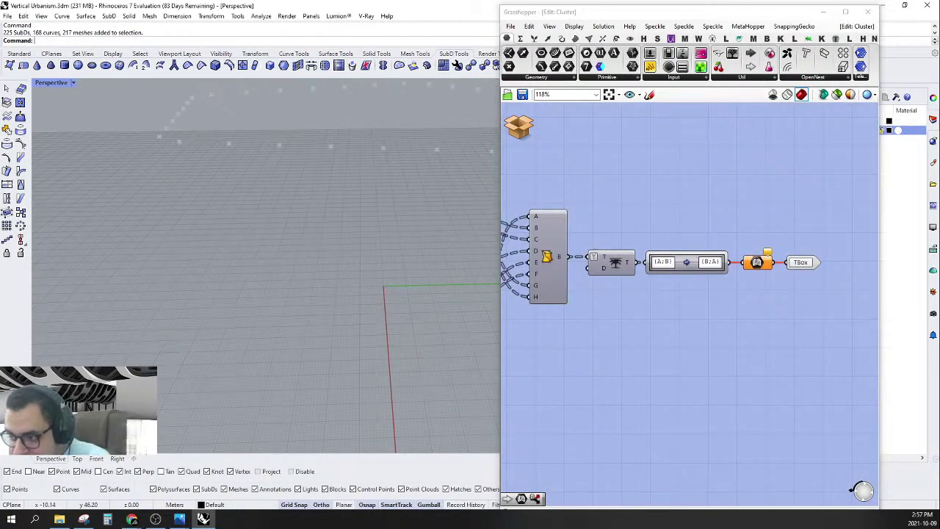
Bypass the {A;B} to {B;A} Path Mapper by wiring the Trim Tree output directly into the Twisted Box parameter.
{"action": "key", "text": "alt+Tab"}
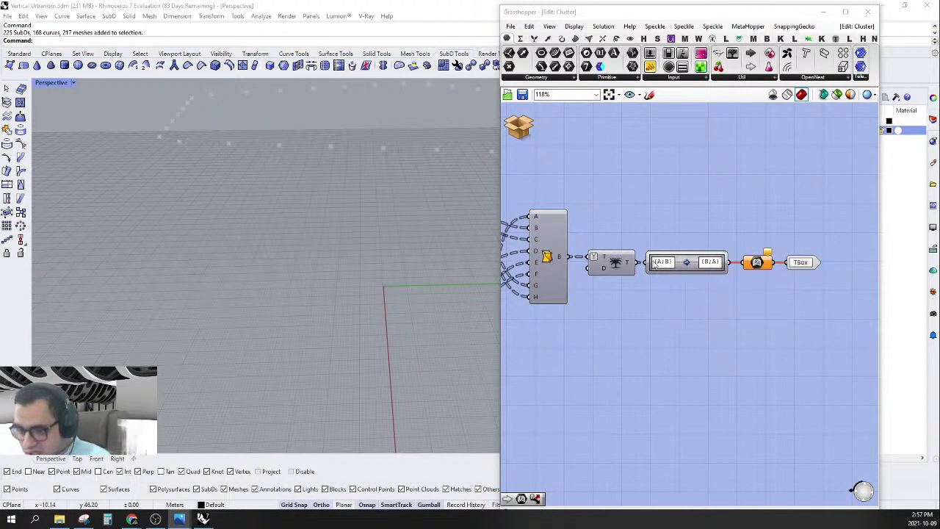
{"action": "right_click", "coordinate": [660, 284]}
{"action": "left_click", "coordinate": [644, 272]}
{"action": "right_click_drag", "start_coordinate": [639, 269], "coordinate": [659, 317]}
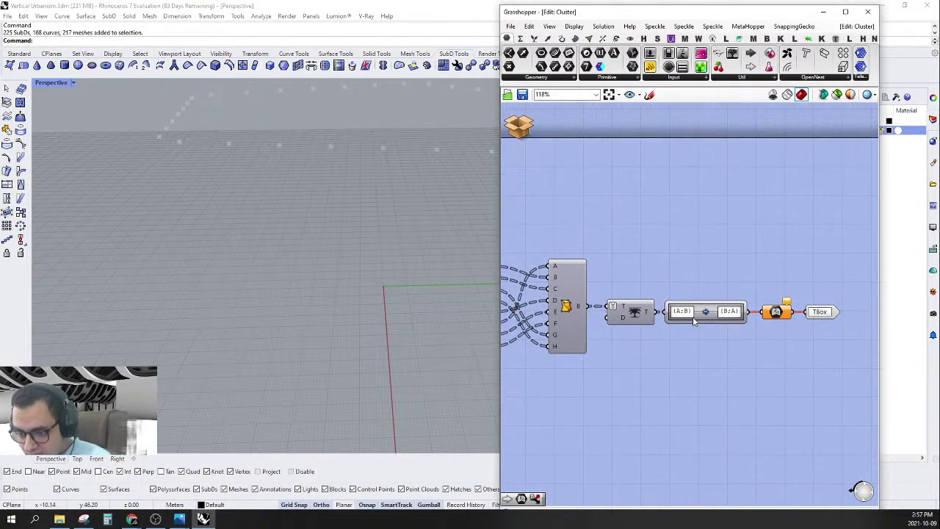
{"action": "left_click_drag", "start_coordinate": [701, 317], "coordinate": [775, 315]}
{"action": "right_click_drag", "start_coordinate": [801, 275], "coordinate": [742, 287]}
{"action": "scroll", "coordinate": [218, 251], "scroll_direction": "up", "scroll_amount": 1}
{"action": "right_click_drag", "start_coordinate": [217, 251], "coordinate": [249, 252]}
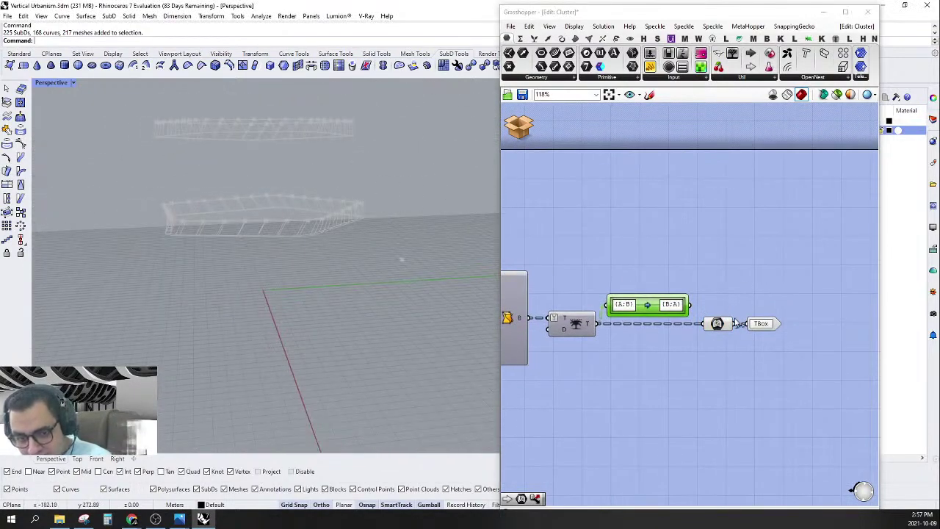
Add a Tree Branch Check component and feed its Data input from the Twisted Box parameter to inspect the branches.
{"action": "right_click_drag", "start_coordinate": [764, 257], "coordinate": [720, 256]}
{"action": "double_click", "coordinate": [734, 256]}
{"action": "type", "text": "tr"}
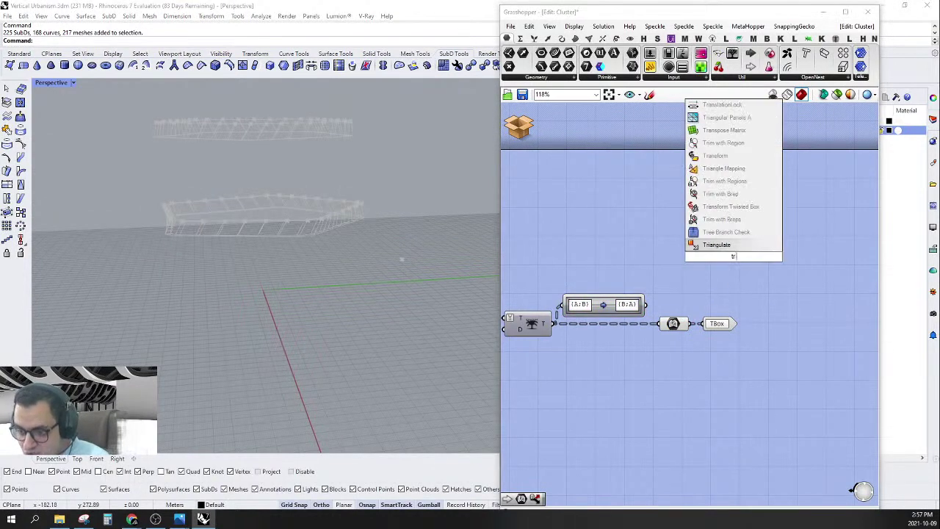
{"action": "left_click", "coordinate": [725, 236]}
{"action": "left_click_drag", "start_coordinate": [710, 251], "coordinate": [701, 321]}
{"action": "left_click", "coordinate": [738, 259]}
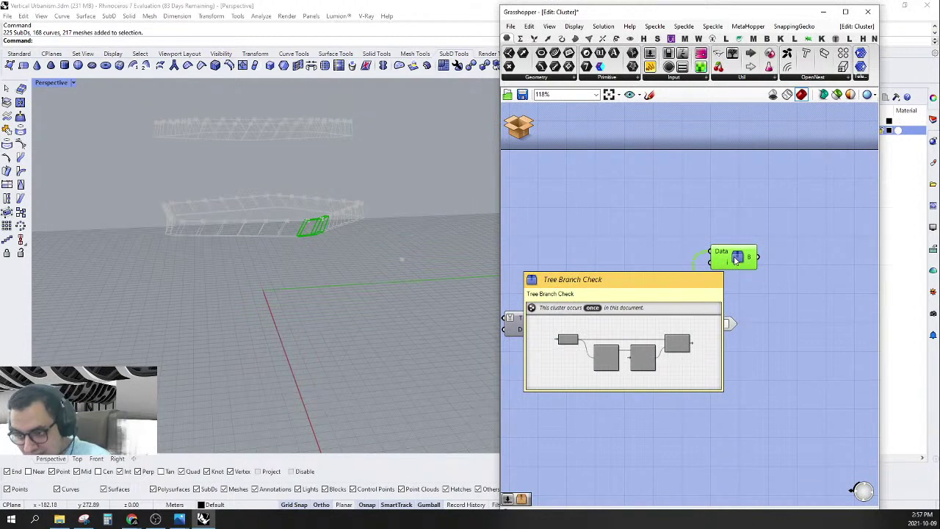
Set the Trim Tree component's depth to 2.
{"action": "right_click_drag", "start_coordinate": [504, 348], "coordinate": [547, 339]}
{"action": "right_click", "coordinate": [552, 321]}
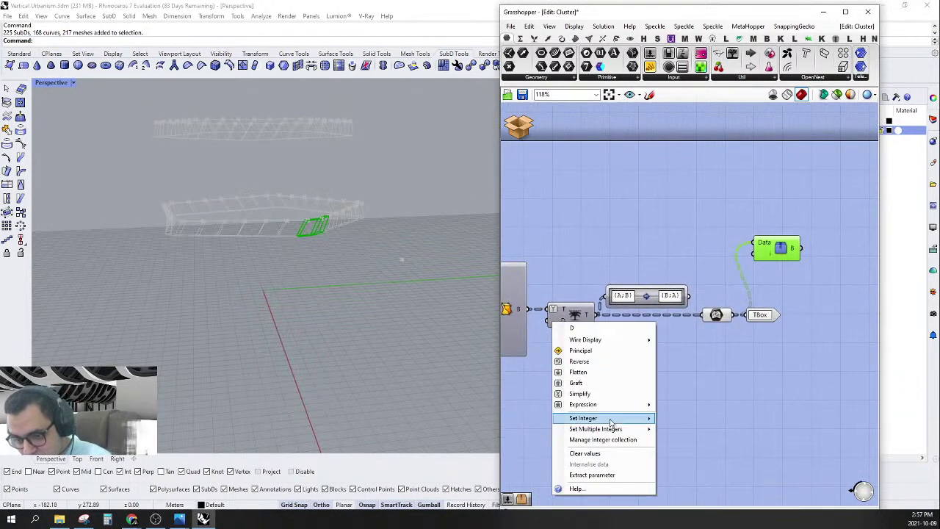
{"action": "mouse_move", "coordinate": [609, 422]}
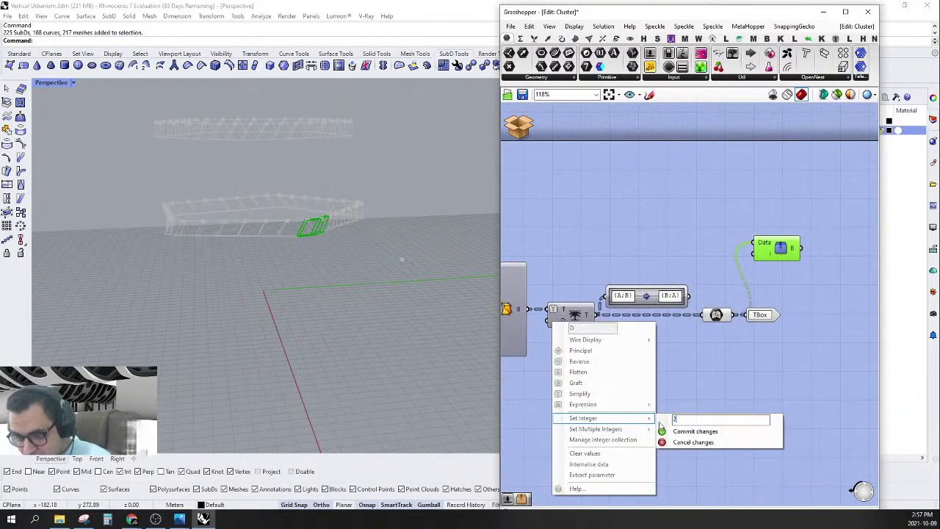
{"action": "left_click", "coordinate": [690, 431]}
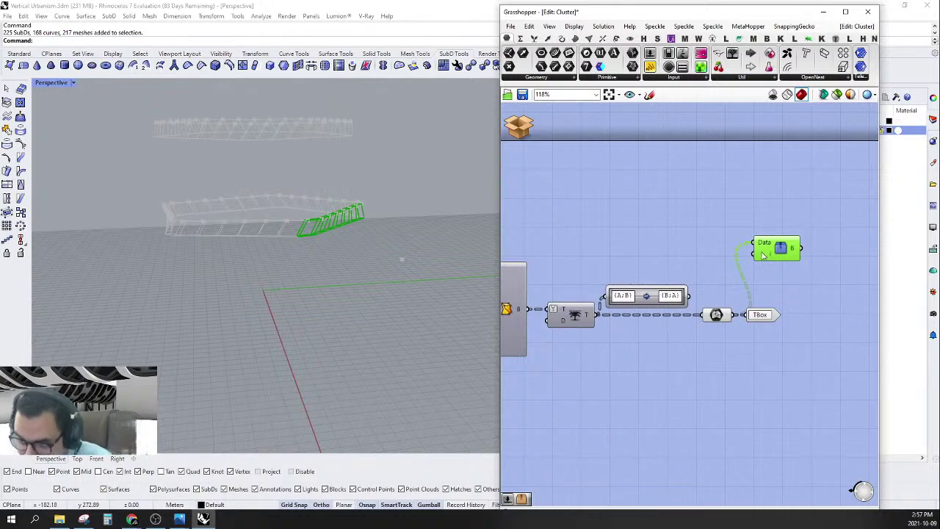
Set the Trim Tree component's depth to 3.
{"action": "right_click", "coordinate": [556, 326]}
{"action": "mouse_move", "coordinate": [605, 418]}
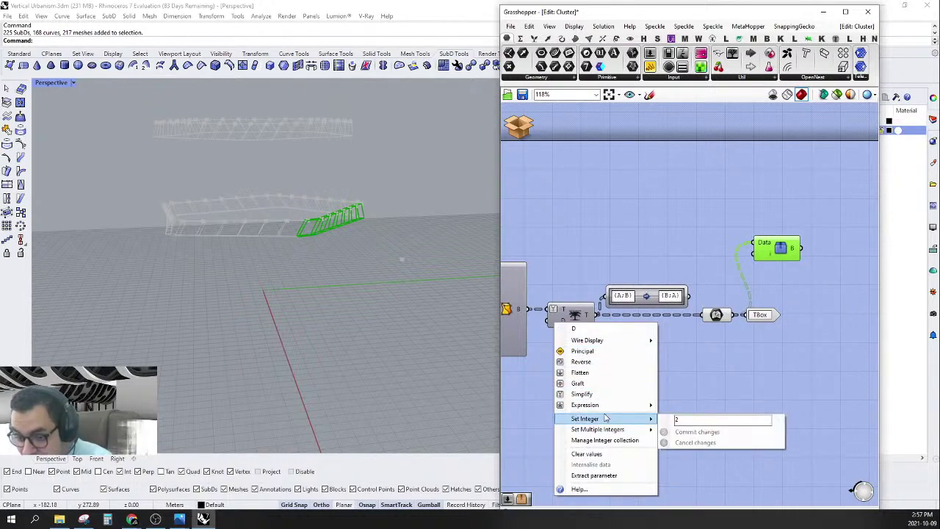
{"action": "left_click", "coordinate": [682, 421]}
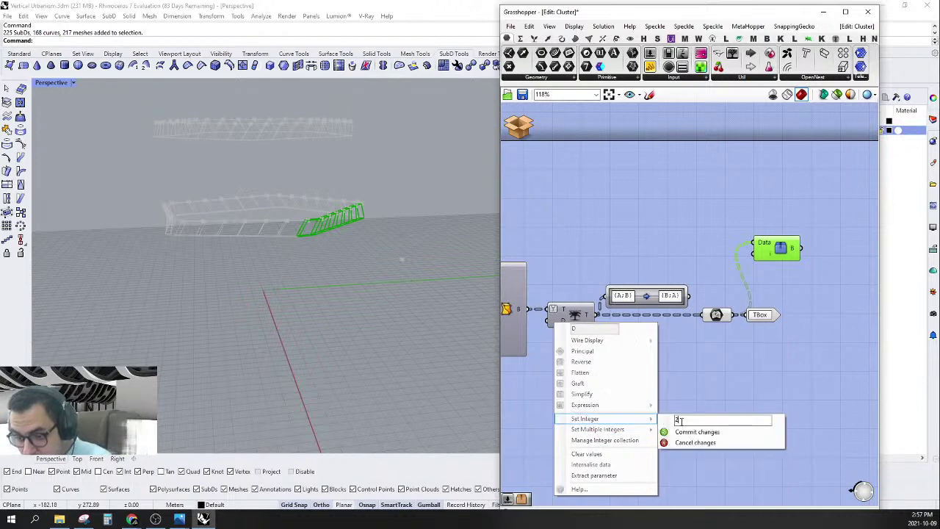
{"action": "type", "text": "3"}
{"action": "left_click", "coordinate": [694, 432]}
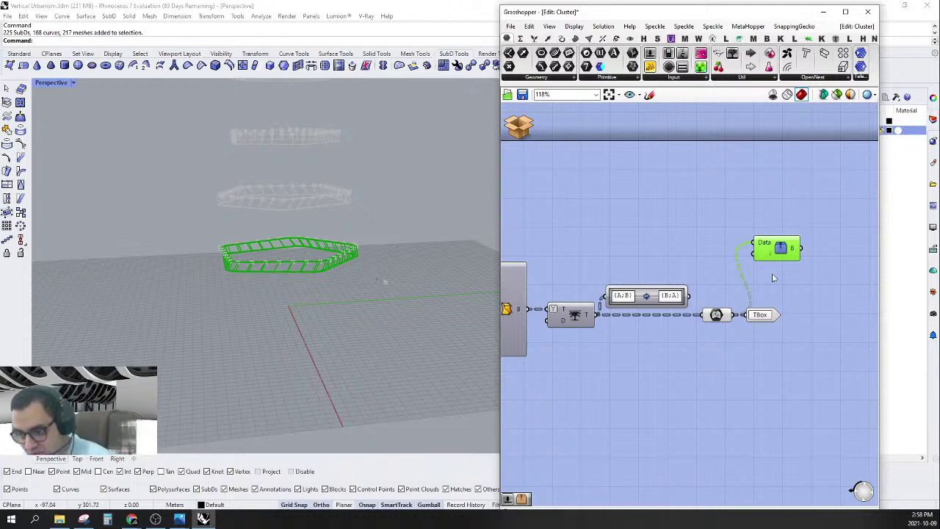
Delete the Tree Branch Check component and the bypassed Path Mapper from the cluster.
{"action": "right_click_drag", "start_coordinate": [718, 217], "coordinate": [727, 224]}
{"action": "key", "text": "Delete"}
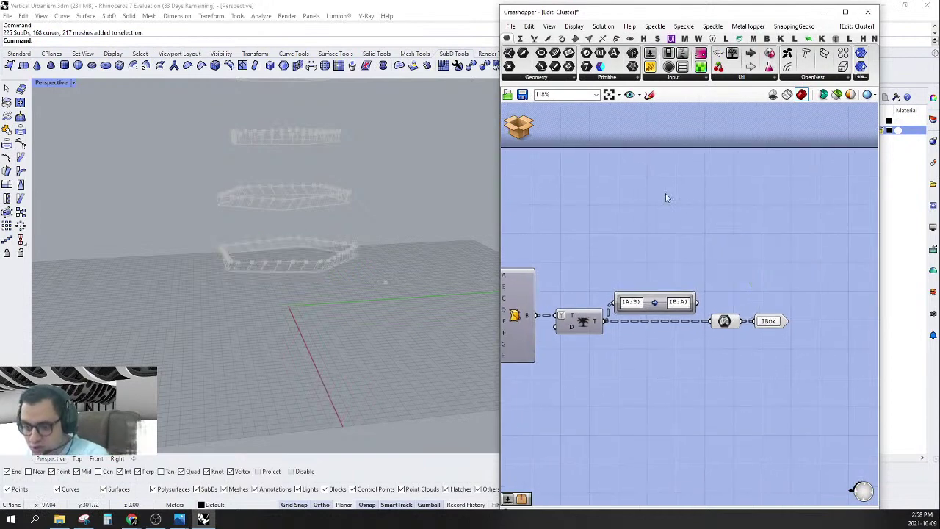
{"action": "left_click", "coordinate": [523, 133]}
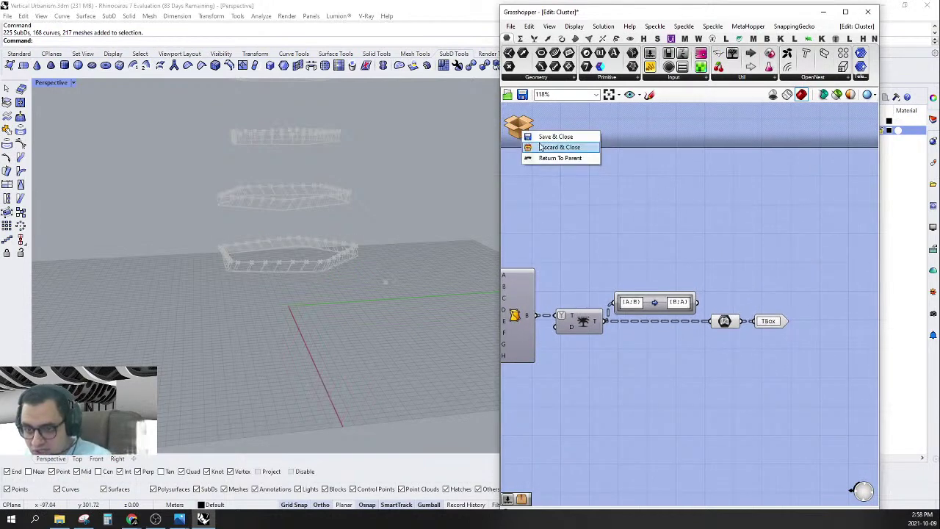
{"action": "left_click_drag", "start_coordinate": [765, 255], "coordinate": [625, 302]}
{"action": "right_click_drag", "start_coordinate": [650, 298], "coordinate": [695, 299]}
{"action": "key", "text": "Delete"}
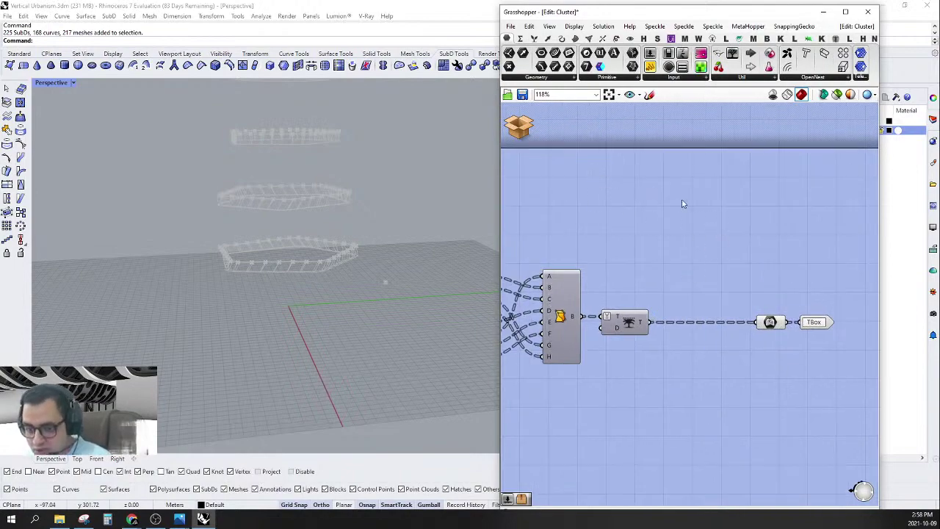
Save the edited TBox cluster and return to the main Vertical Urbanism definition.
{"action": "left_click", "coordinate": [523, 128]}
{"action": "left_click", "coordinate": [547, 128]}
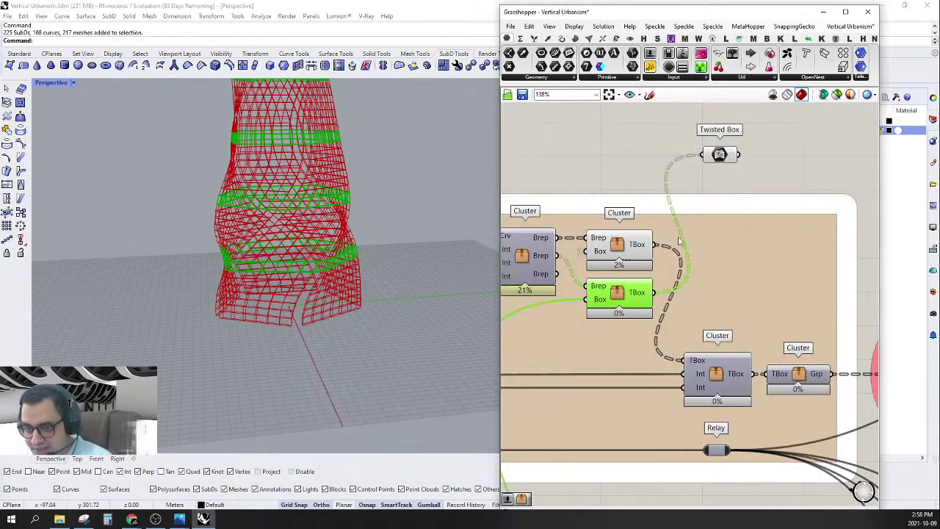
{"action": "scroll", "coordinate": [688, 249], "scroll_direction": "down", "scroll_amount": 2}
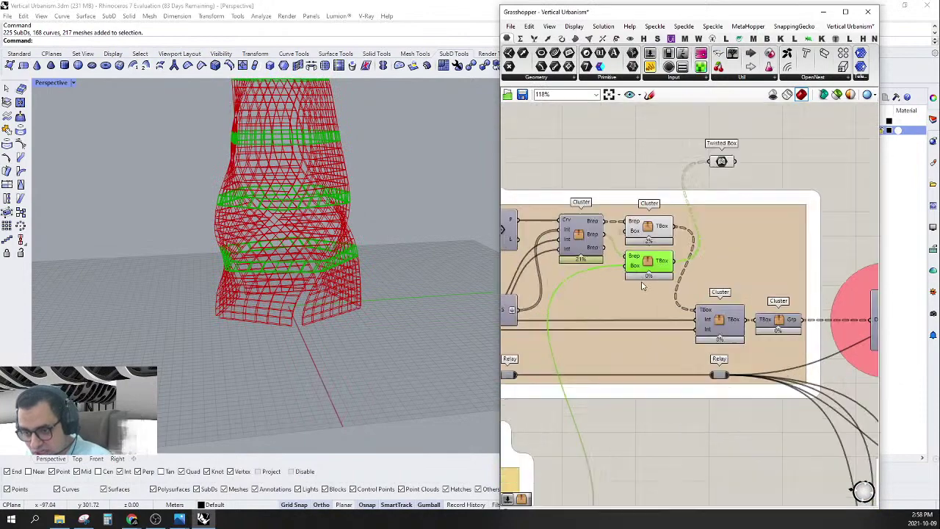
Compare the data tree structure of the Twisted Box parameter with the TBox outputs of both clusters.
{"action": "right_click_drag", "start_coordinate": [700, 146], "coordinate": [692, 166]}
{"action": "mouse_move", "coordinate": [725, 161]}
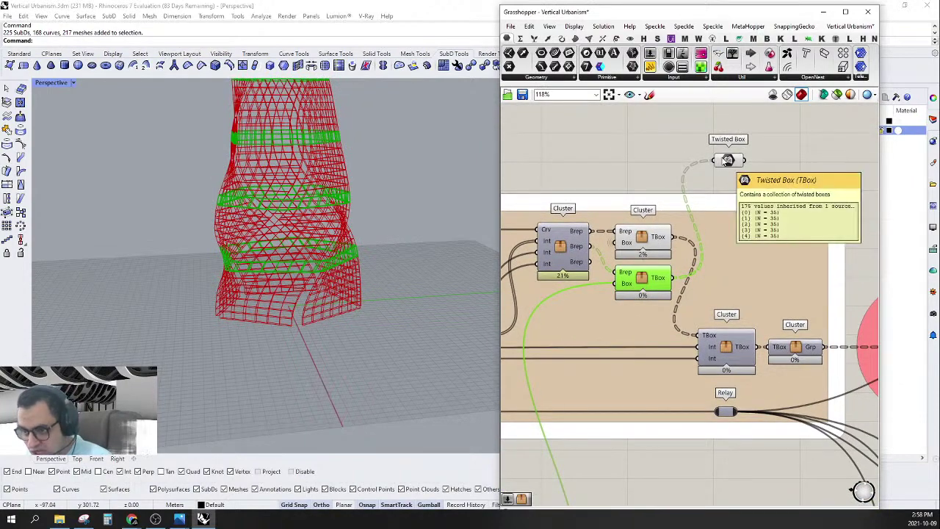
{"action": "left_click", "coordinate": [662, 171]}
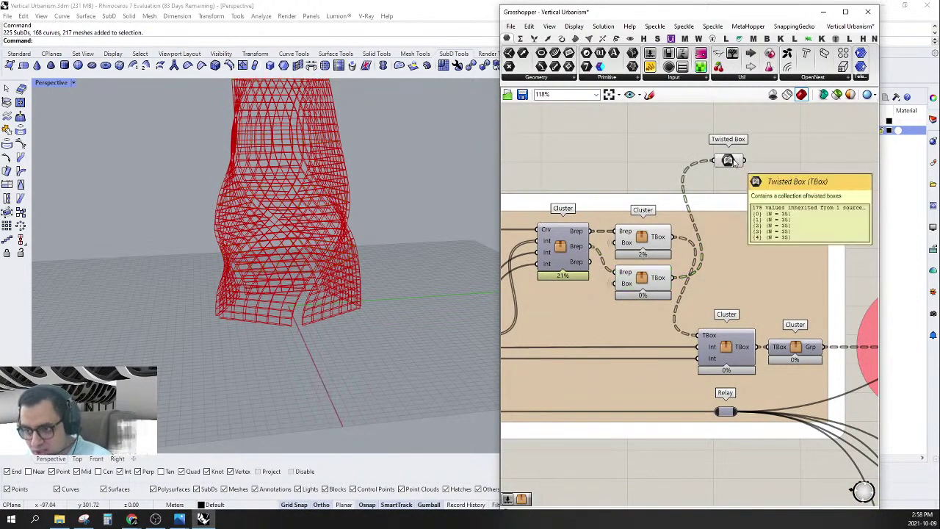
{"action": "mouse_move", "coordinate": [659, 245]}
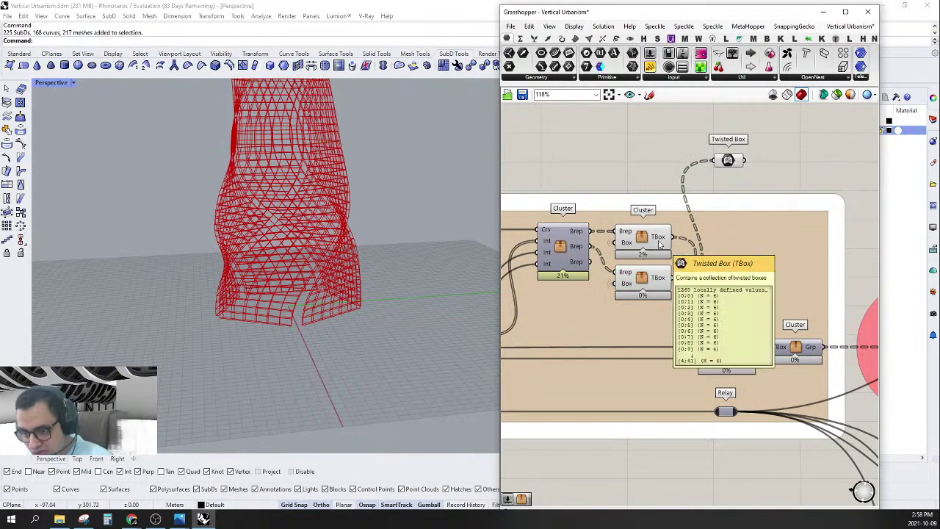
{"action": "mouse_move", "coordinate": [659, 281]}
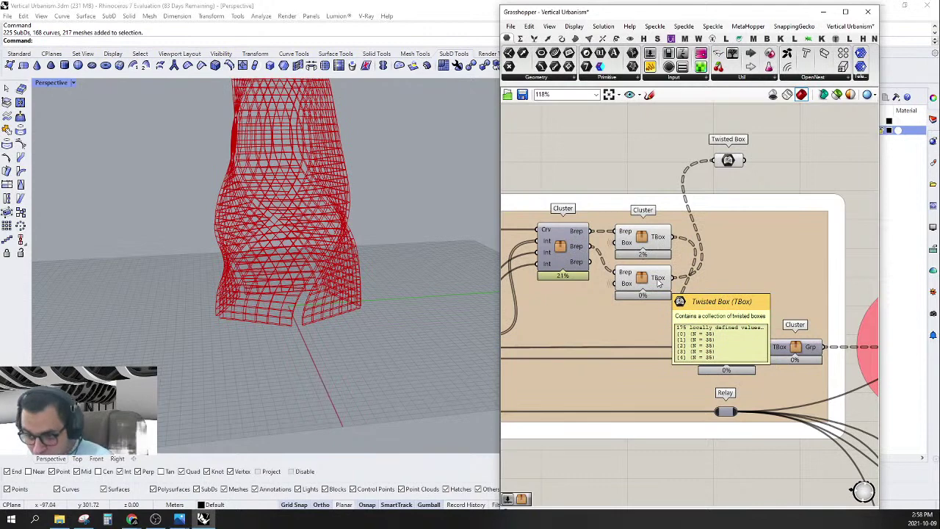
Duplicate the second TBox cluster, feed its Brep input from the third Brep output, and connect its TBox output to the Twisted Box parameter.
{"action": "left_click", "coordinate": [659, 283]}
{"action": "left_click_drag", "start_coordinate": [642, 280], "coordinate": [590, 264]}
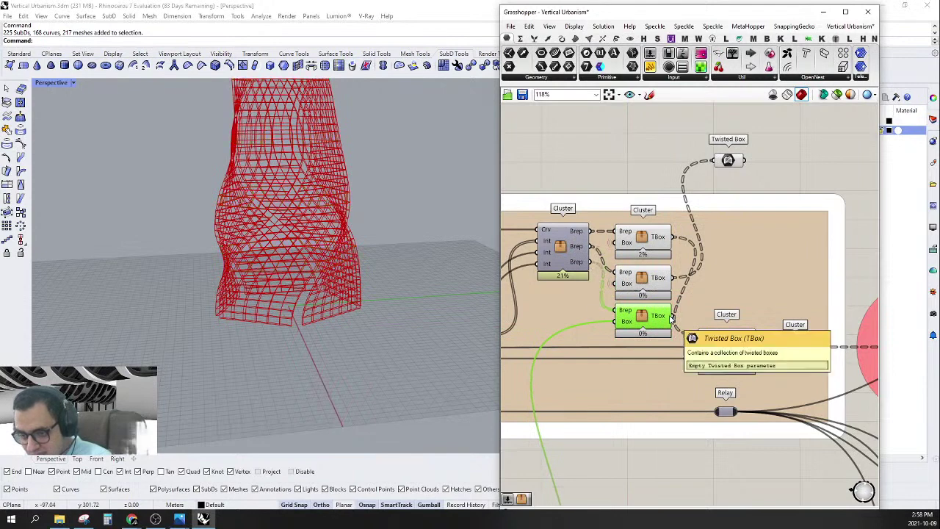
{"action": "left_click_drag", "start_coordinate": [670, 317], "coordinate": [727, 163]}
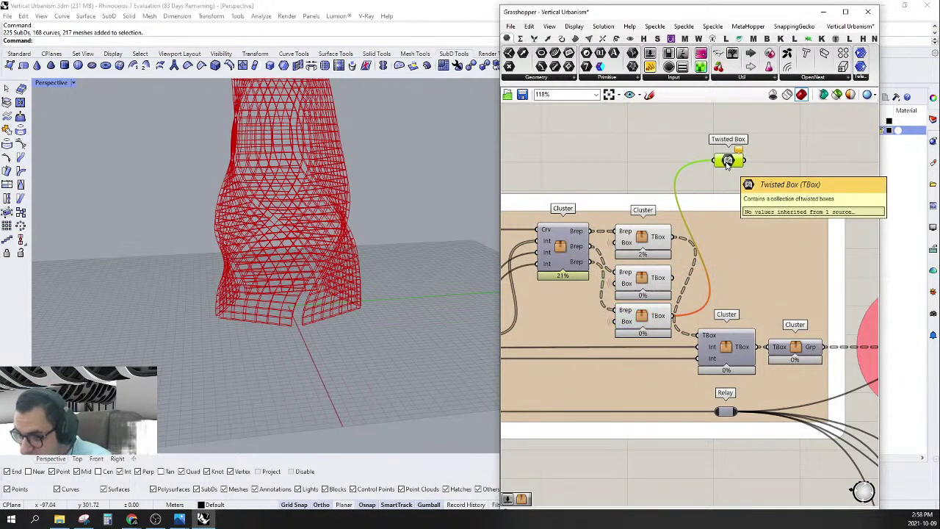
{"action": "left_click", "coordinate": [641, 316]}
{"action": "double_click", "coordinate": [641, 316]}
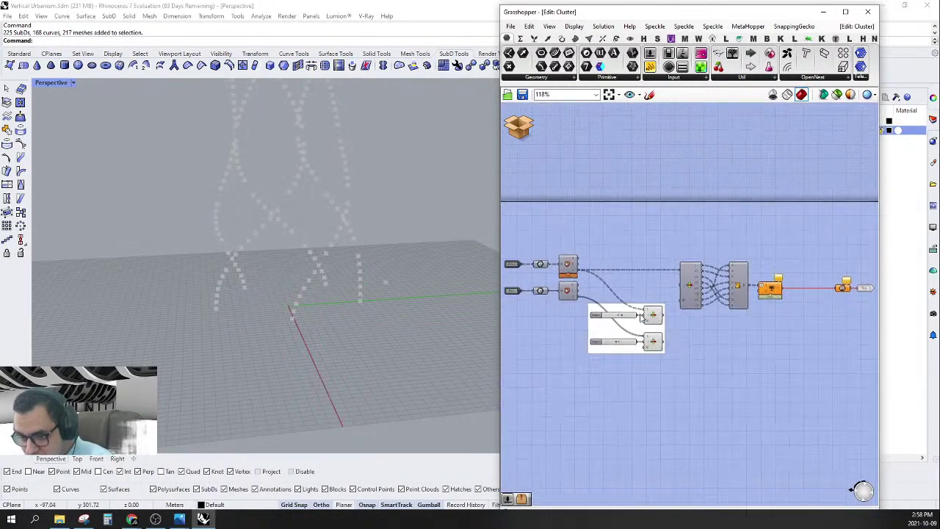
{"action": "left_click", "coordinate": [541, 161]}
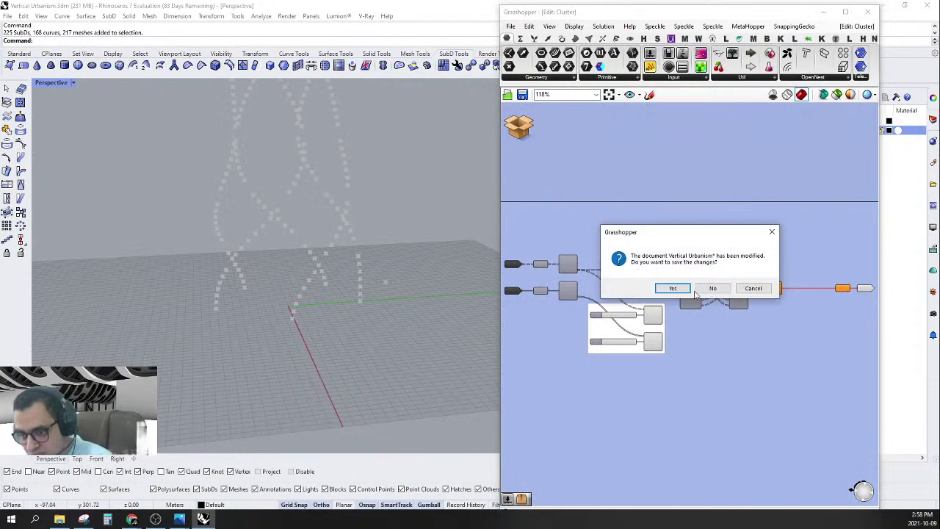
{"action": "left_click", "coordinate": [698, 288]}
Disentangle the third TBox cluster from its other instance and open it for editing.
{"action": "right_click", "coordinate": [641, 317]}
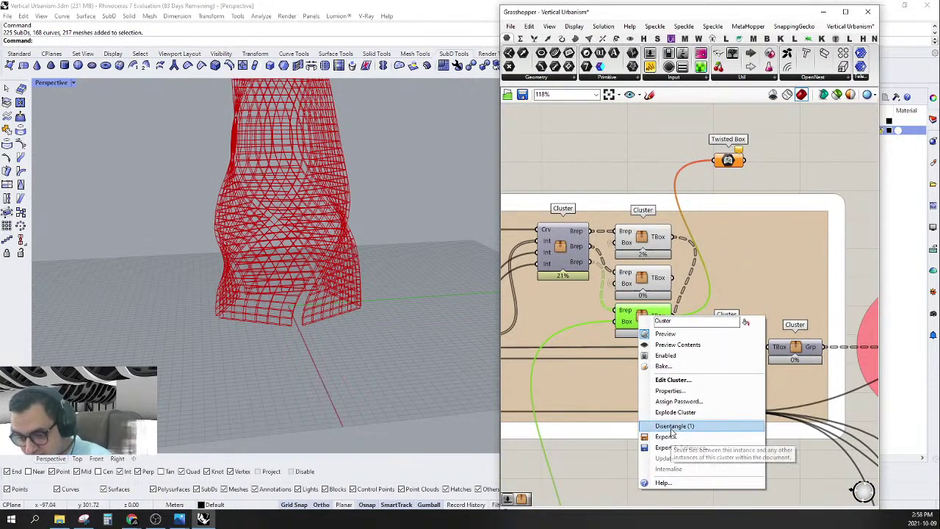
{"action": "left_click", "coordinate": [670, 431]}
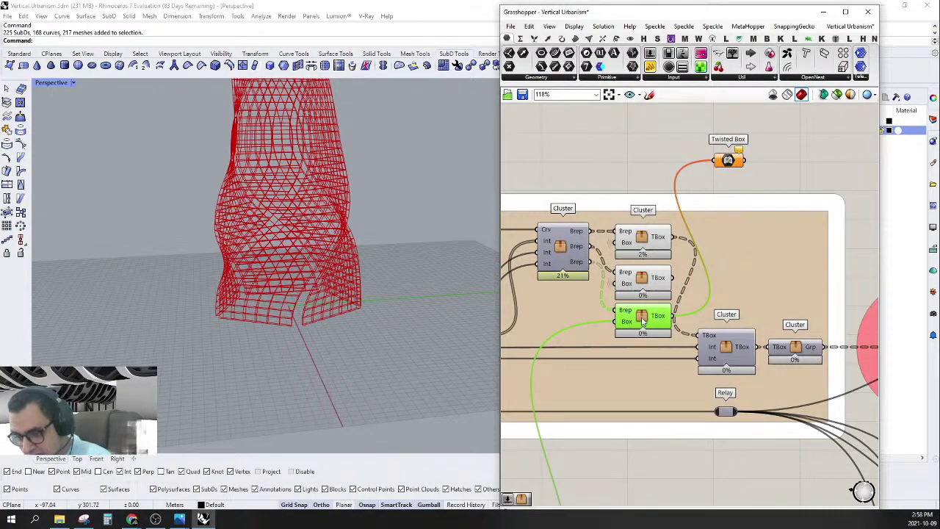
{"action": "double_click", "coordinate": [641, 317]}
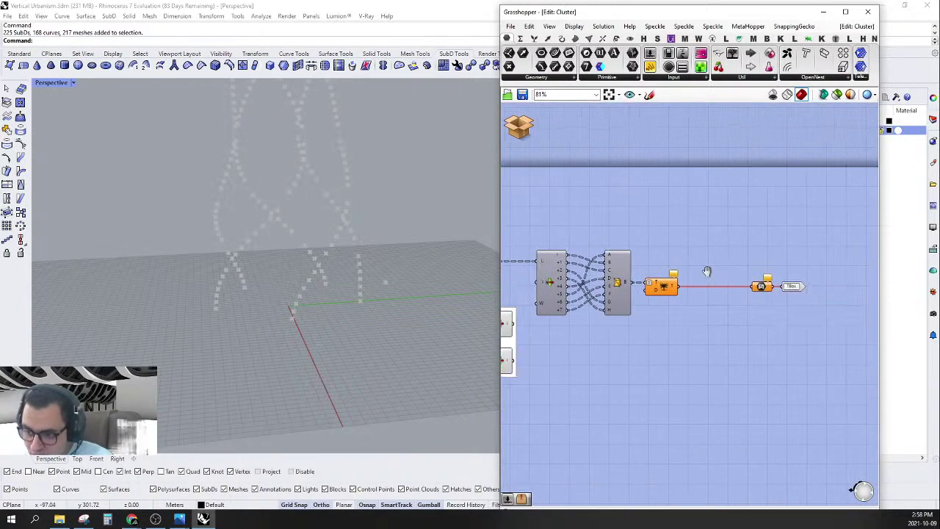
Set the Trim Tree component's depth to 1 inside the third TBox cluster.
{"action": "scroll", "coordinate": [707, 272], "scroll_direction": "up", "scroll_amount": 2}
{"action": "mouse_move", "coordinate": [602, 287]}
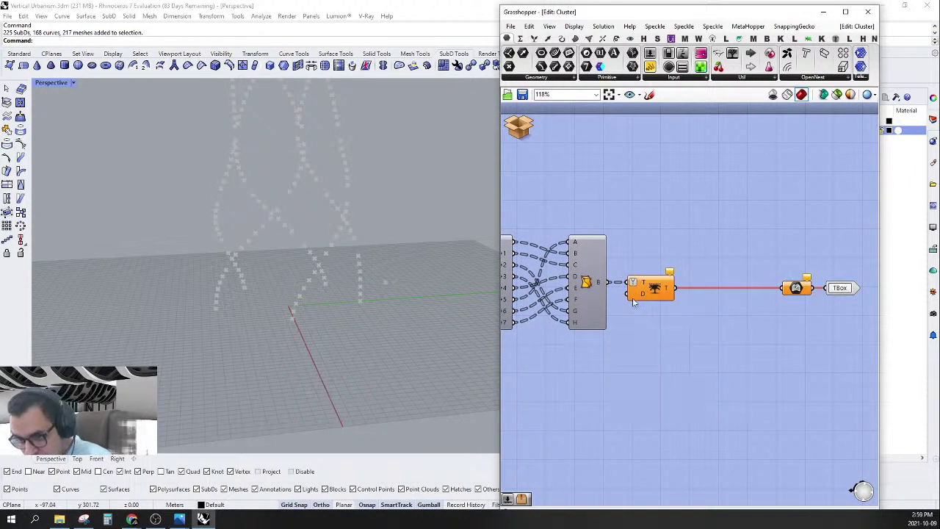
{"action": "right_click", "coordinate": [634, 295]}
{"action": "mouse_move", "coordinate": [705, 392]}
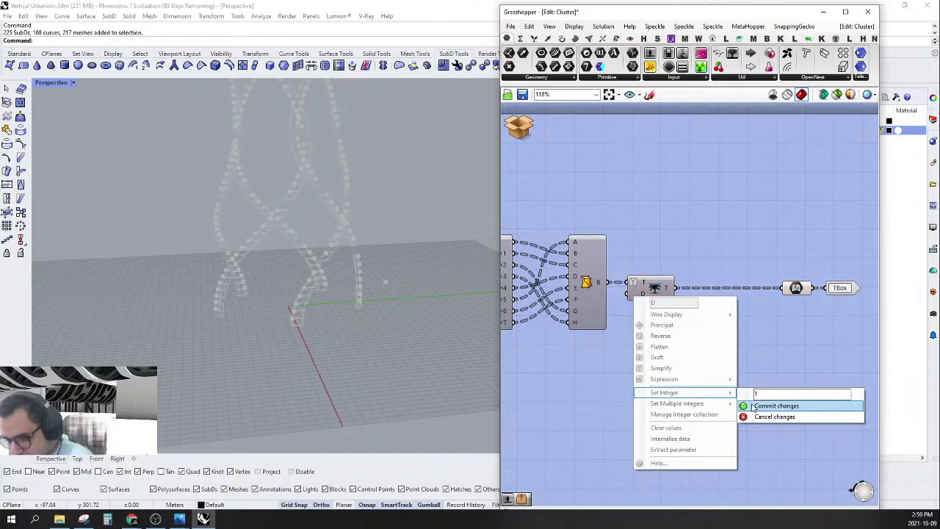
{"action": "left_click", "coordinate": [771, 405]}
Add a Tree Branch Check component, feed its Data input from the Trim Tree output, and inspect the highlighted branch in the viewport.
{"action": "left_click", "coordinate": [791, 288]}
{"action": "right_click_drag", "start_coordinate": [791, 215], "coordinate": [710, 249]}
{"action": "double_click", "coordinate": [709, 247]}
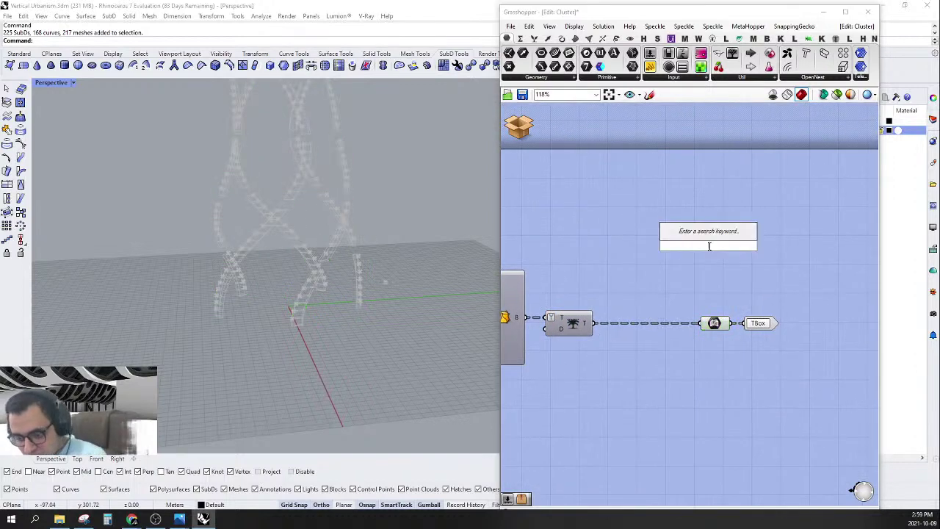
{"action": "type", "text": "tr"}
{"action": "left_click", "coordinate": [687, 208]}
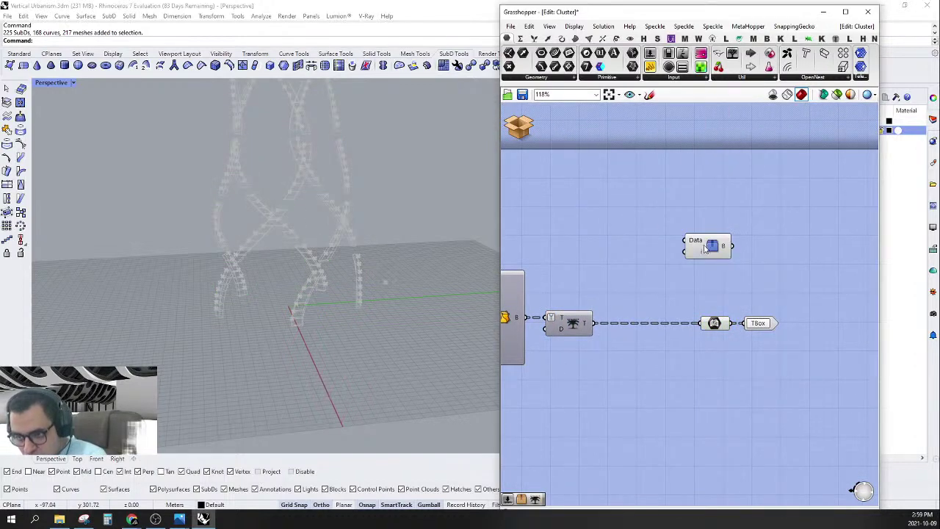
{"action": "left_click_drag", "start_coordinate": [684, 245], "coordinate": [591, 321]}
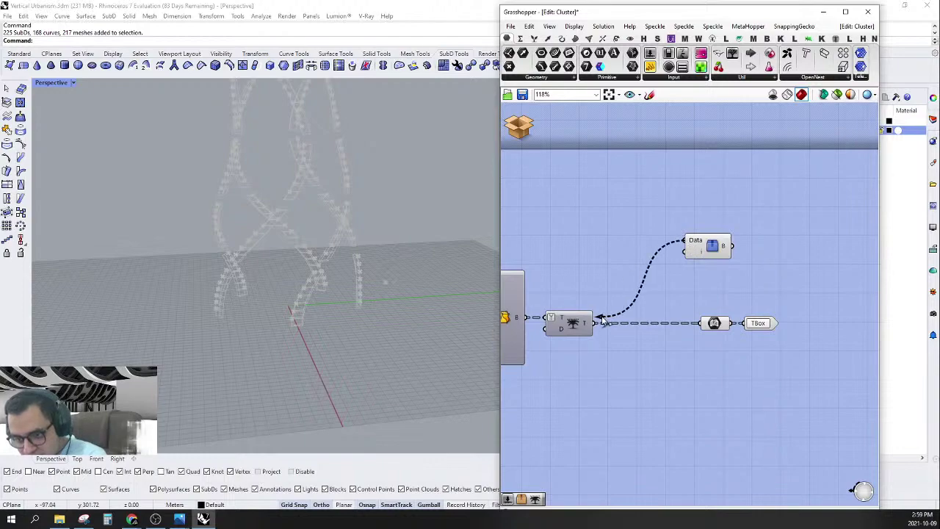
{"action": "left_click", "coordinate": [716, 250]}
{"action": "right_click_drag", "start_coordinate": [709, 277], "coordinate": [736, 274]}
{"action": "scroll", "coordinate": [293, 325], "scroll_direction": "up", "scroll_amount": 5}
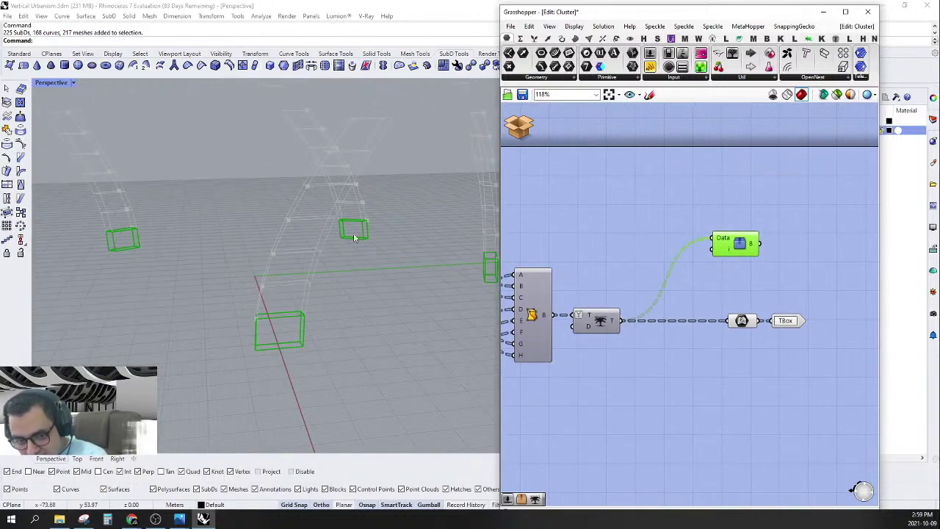
Insert a Flip Matrix component between the Trim Tree output and the Tree Branch Check's Data input, and examine the resulting branch.
{"action": "double_click", "coordinate": [648, 241]}
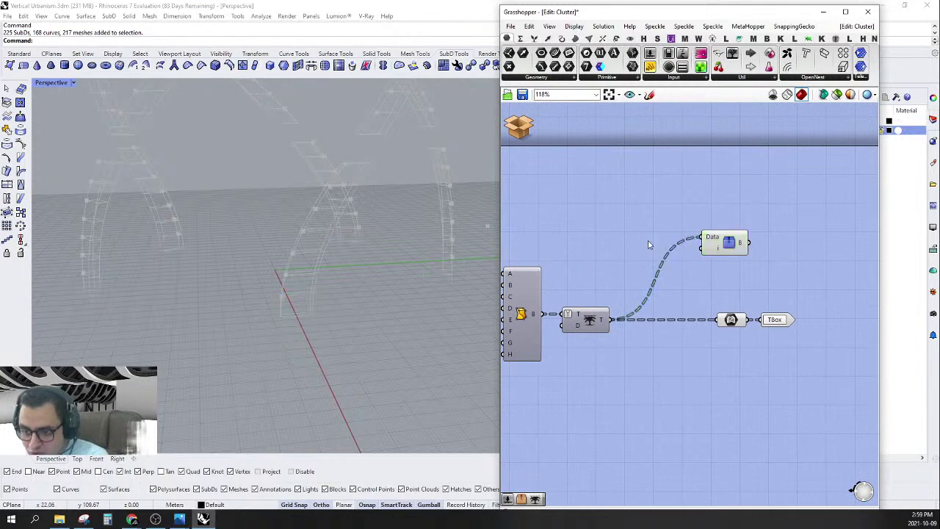
{"action": "type", "text": "flip"}
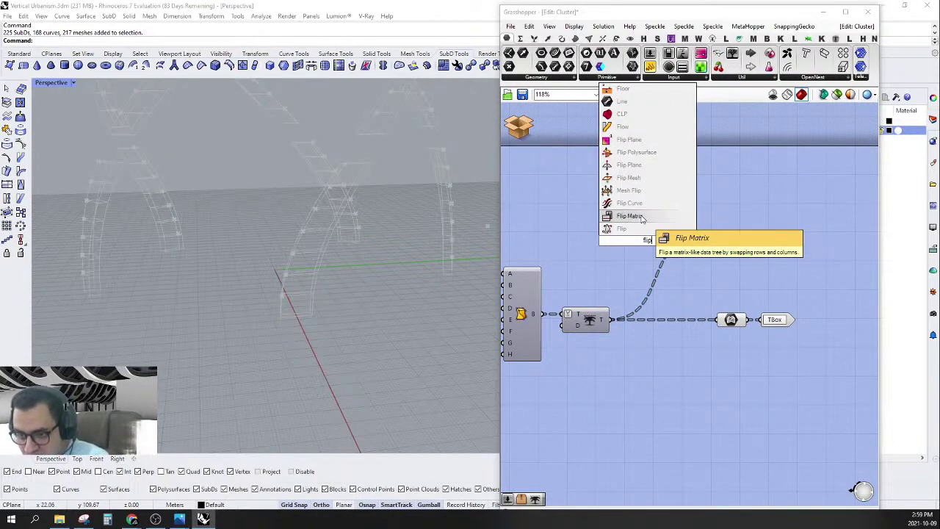
{"action": "left_click", "coordinate": [641, 218]}
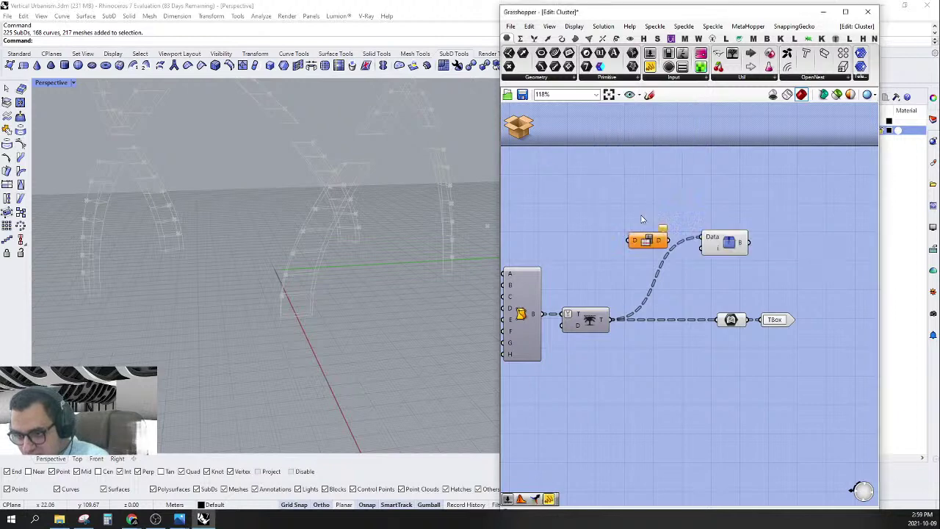
{"action": "left_click_drag", "start_coordinate": [631, 240], "coordinate": [617, 320]}
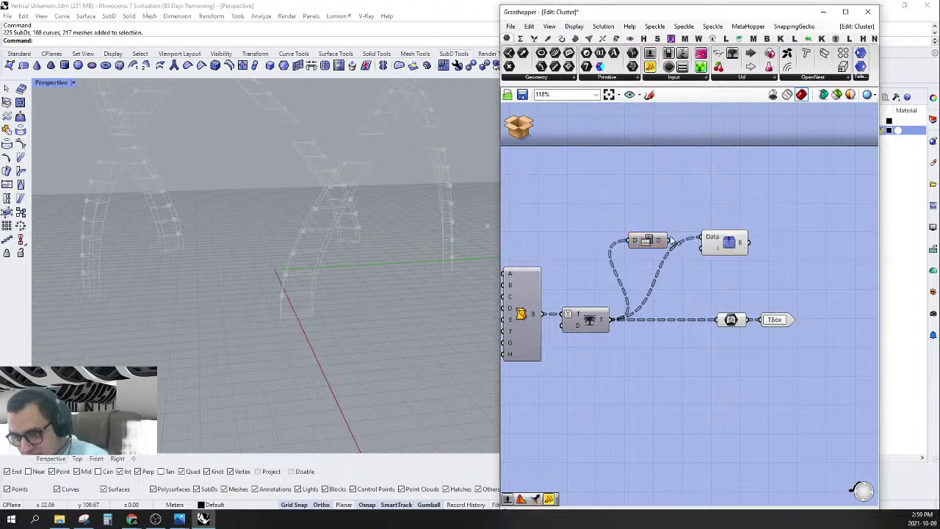
{"action": "left_click_drag", "start_coordinate": [669, 240], "coordinate": [727, 249]}
{"action": "scroll", "coordinate": [289, 349], "scroll_direction": "down", "scroll_amount": 8}
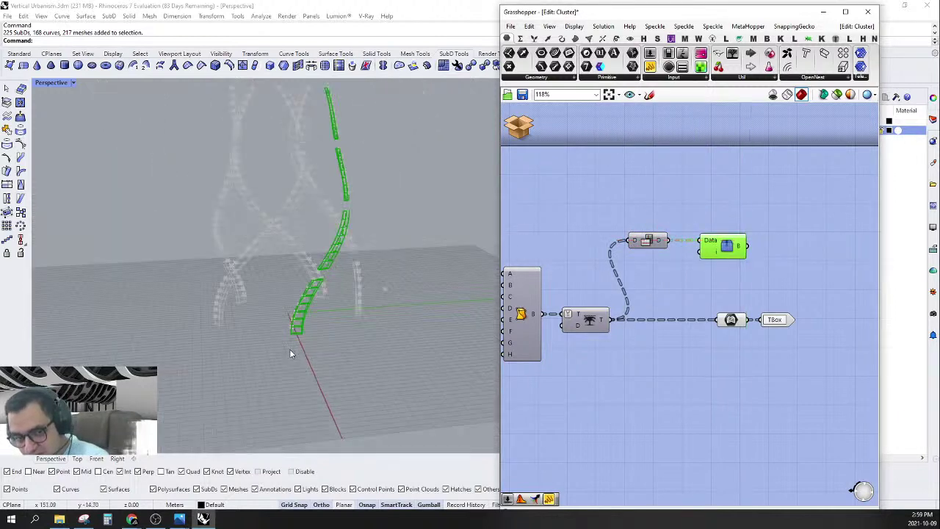
{"action": "right_click_drag", "start_coordinate": [340, 183], "coordinate": [376, 334]}
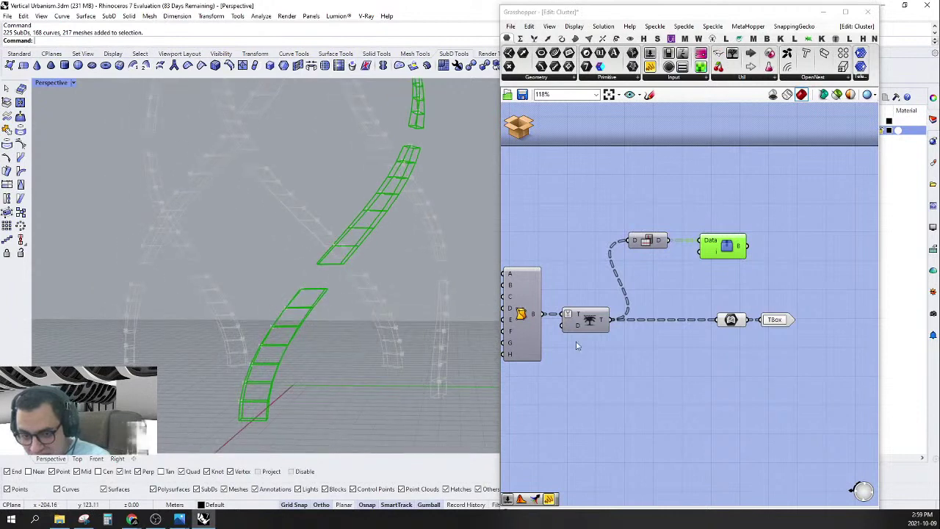
{"action": "right_click_drag", "start_coordinate": [652, 325], "coordinate": [674, 318]}
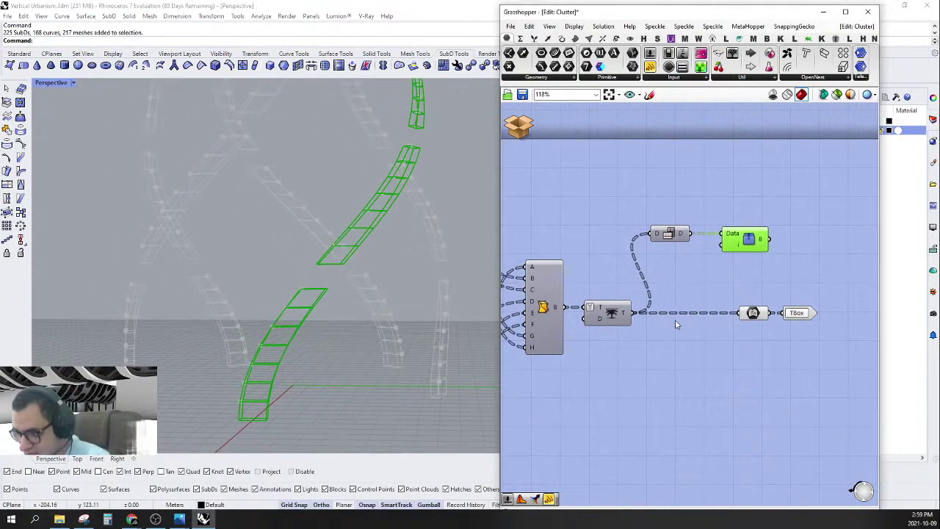
{"action": "left_click", "coordinate": [923, 328]}
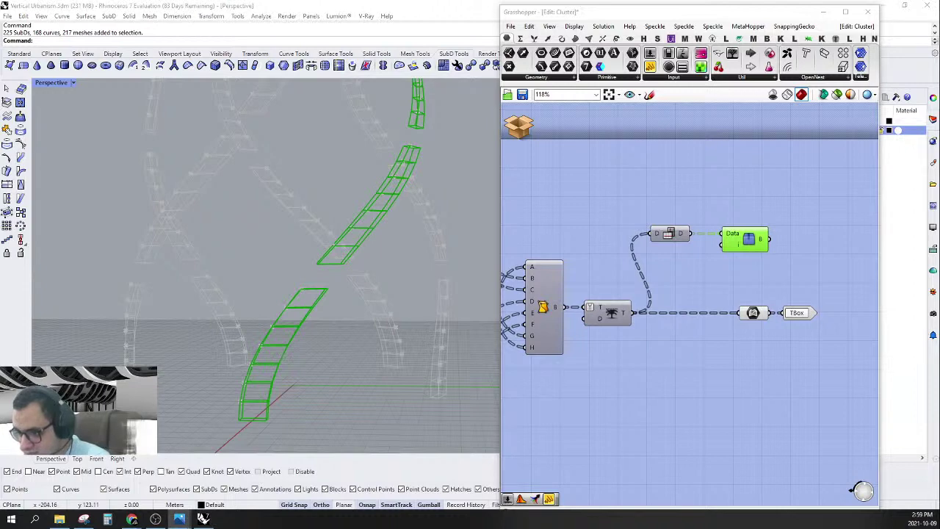
Examine the previews of the list item component and the data component that feeds it inside the twisted box cluster.
{"action": "left_click", "coordinate": [688, 336]}
{"action": "right_click_drag", "start_coordinate": [652, 343], "coordinate": [698, 357]}
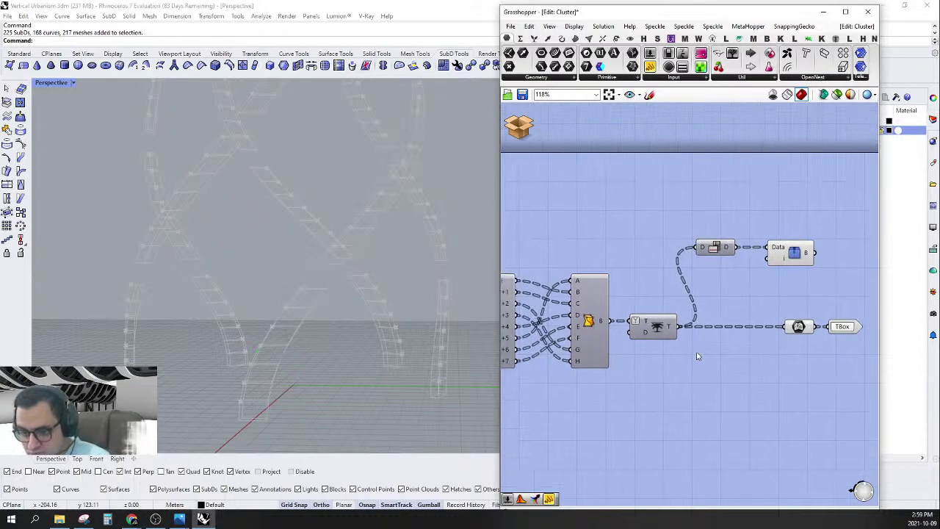
{"action": "right_click_drag", "start_coordinate": [763, 302], "coordinate": [730, 291]}
{"action": "left_click", "coordinate": [756, 241]}
{"action": "left_click", "coordinate": [681, 237]}
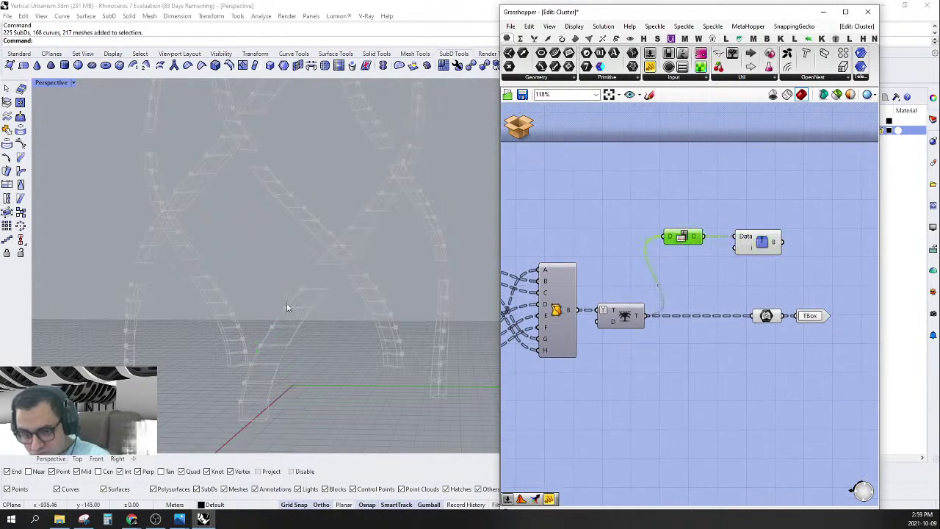
{"action": "scroll", "coordinate": [289, 308], "scroll_direction": "down", "scroll_amount": 4}
{"action": "left_click", "coordinate": [748, 245]}
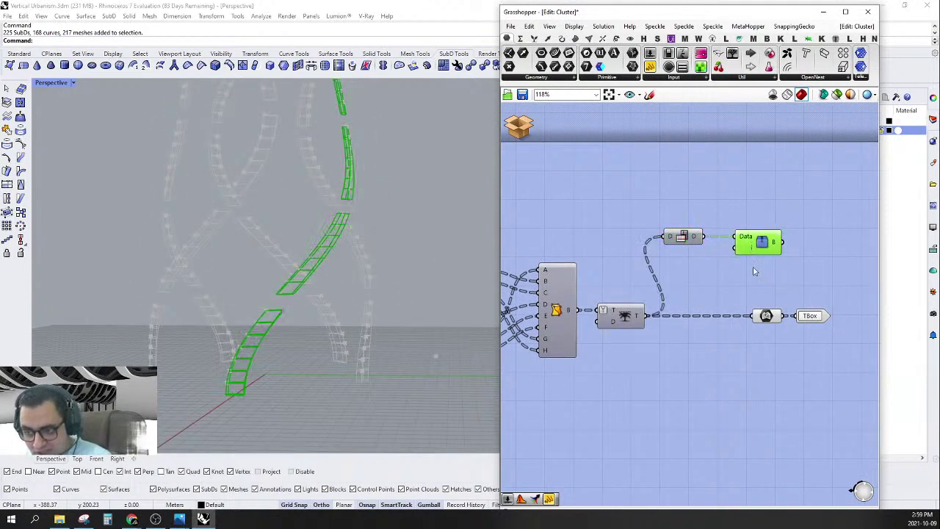
{"action": "right_click_drag", "start_coordinate": [738, 291], "coordinate": [749, 294]}
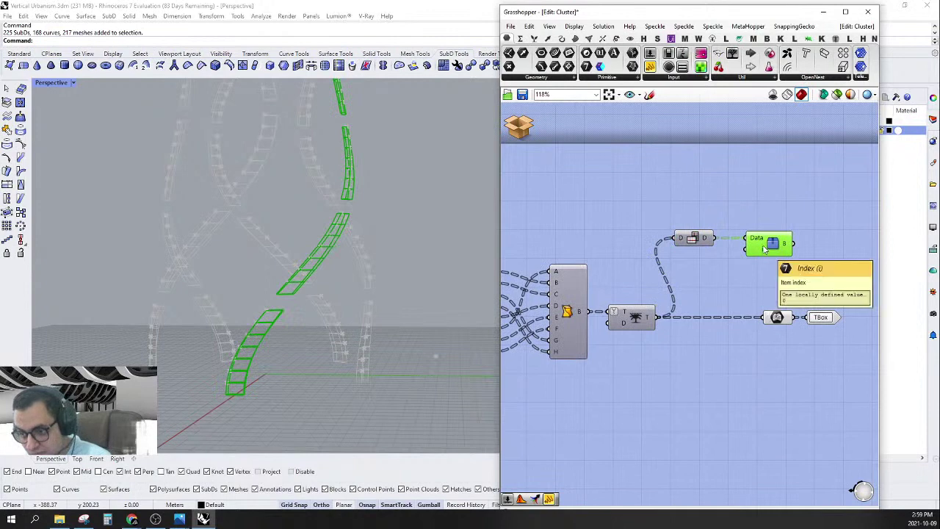
{"action": "mouse_move", "coordinate": [712, 238]}
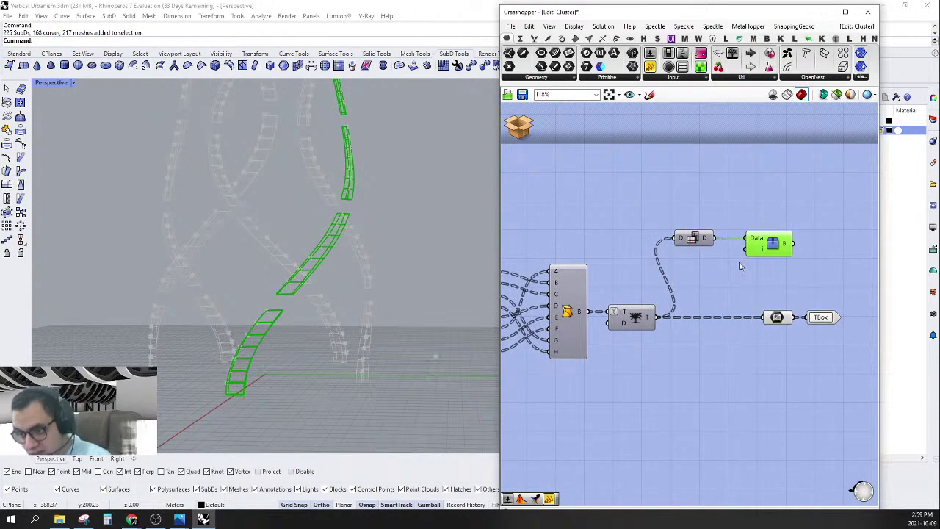
{"action": "left_click", "coordinate": [521, 129]}
{"action": "left_click", "coordinate": [675, 189]}
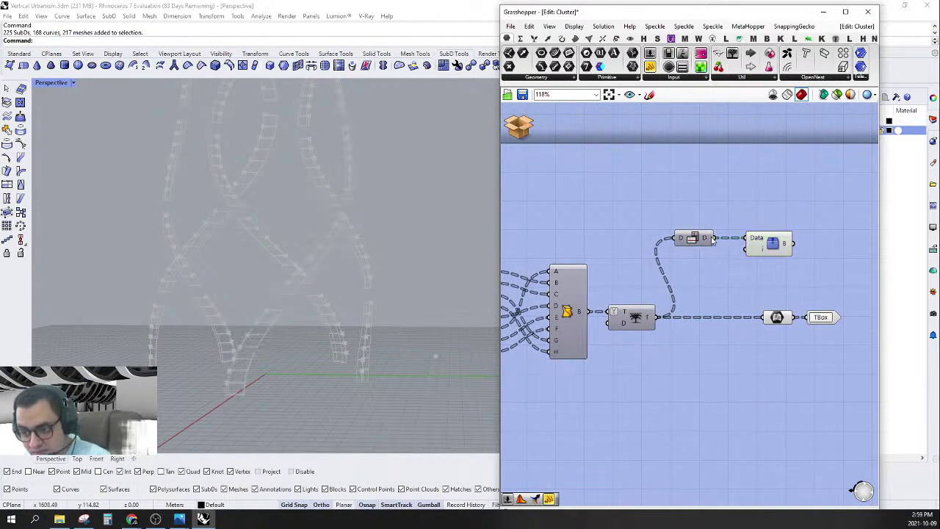
Place the data component inline between the tree trimming component and the Twisted Box output, and delete the list item component.
{"action": "left_click_drag", "start_coordinate": [712, 239], "coordinate": [698, 318]}
{"action": "left_click", "coordinate": [740, 242]}
{"action": "key", "text": "Delete"}
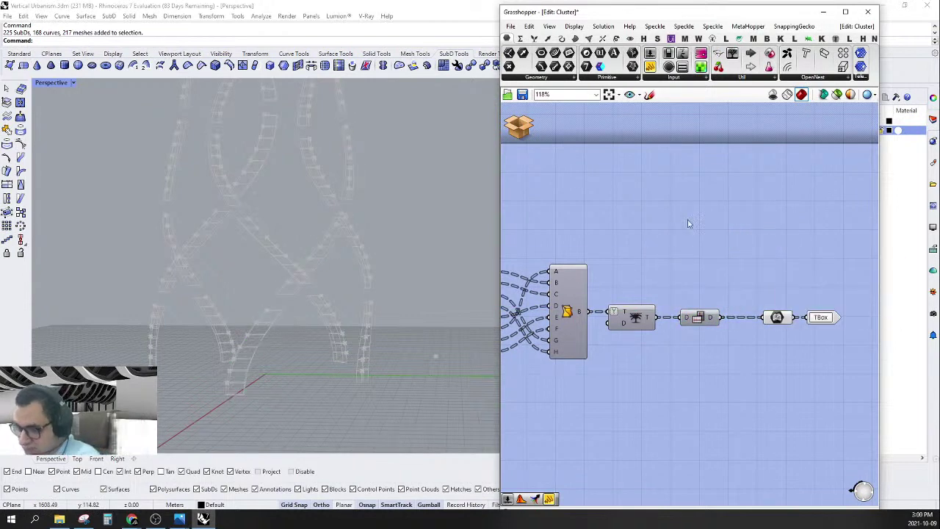
Close the cluster to return to the main definition, and delete the loose Twisted Box parameter above the boxes group.
{"action": "left_click", "coordinate": [518, 132]}
{"action": "left_click", "coordinate": [536, 137]}
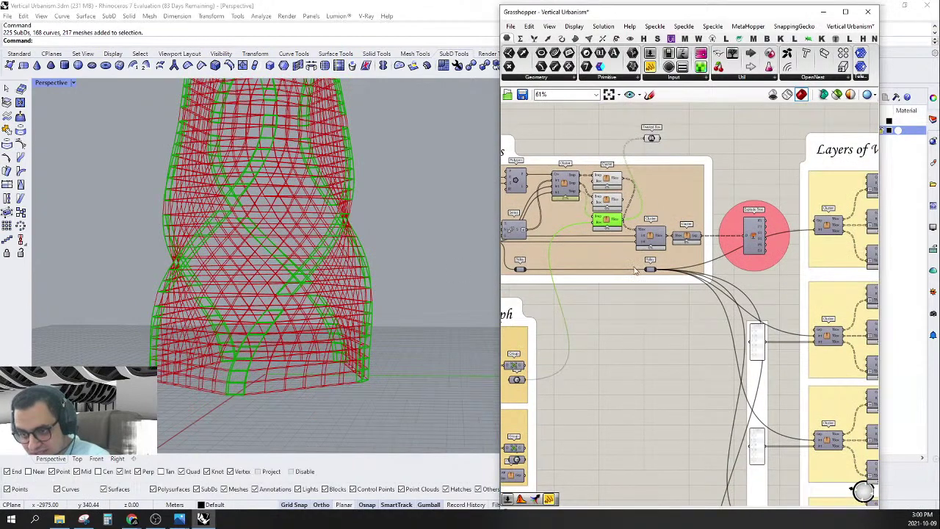
{"action": "left_click_drag", "start_coordinate": [634, 314], "coordinate": [652, 312], "text": "alt"}
{"action": "right_click_drag", "start_coordinate": [660, 125], "coordinate": [664, 162]}
{"action": "scroll", "coordinate": [665, 162], "scroll_direction": "up", "scroll_amount": 3}
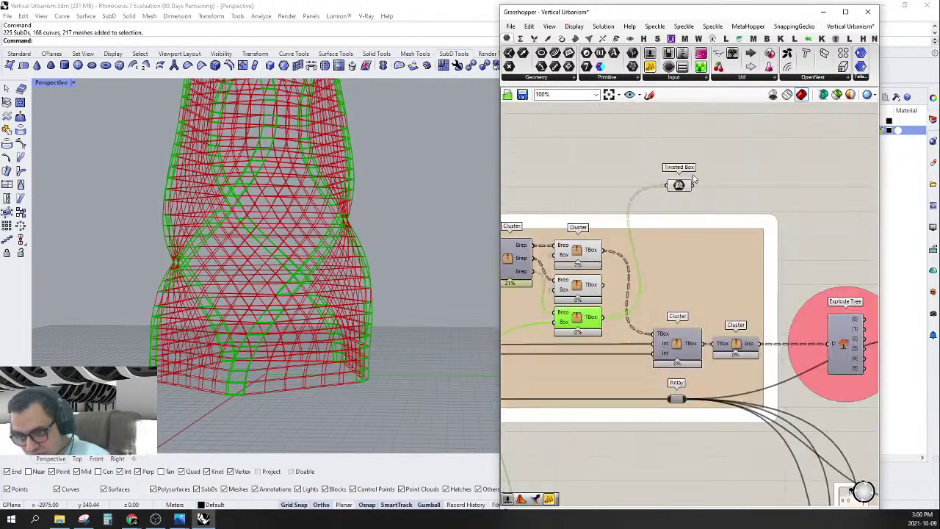
{"action": "left_click_drag", "start_coordinate": [743, 145], "coordinate": [630, 202]}
{"action": "right_click_drag", "start_coordinate": [649, 194], "coordinate": [690, 178]}
{"action": "key", "text": "Delete"}
{"action": "scroll", "coordinate": [585, 215], "scroll_direction": "down", "scroll_amount": 4}
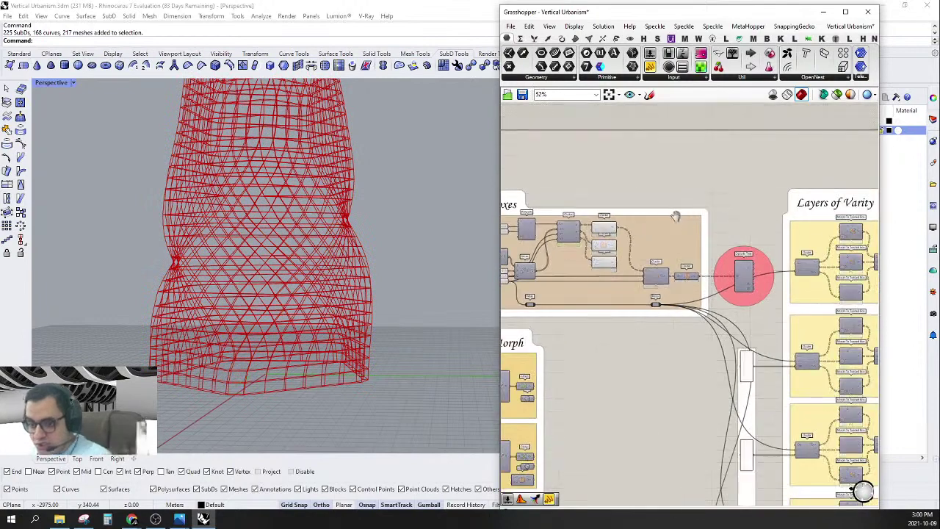
Examine the Layers of Varity groups, their end clusters and the wires leading to the SubD Display group.
{"action": "right_click_drag", "start_coordinate": [675, 214], "coordinate": [613, 212]}
{"action": "right_click_drag", "start_coordinate": [694, 240], "coordinate": [641, 221]}
{"action": "scroll", "coordinate": [641, 223], "scroll_direction": "down", "scroll_amount": 3}
{"action": "right_click_drag", "start_coordinate": [742, 248], "coordinate": [680, 235]}
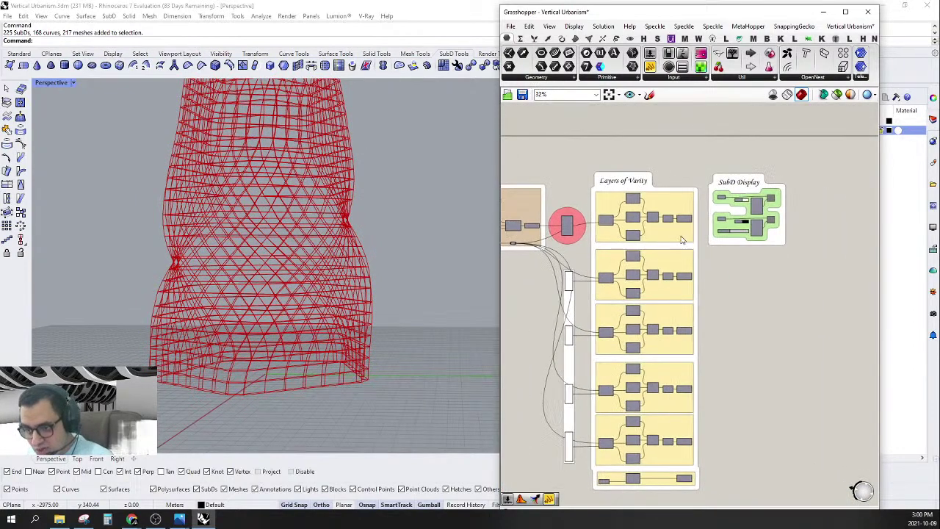
{"action": "right_click_drag", "start_coordinate": [349, 301], "coordinate": [362, 329]}
{"action": "right_click_drag", "start_coordinate": [775, 240], "coordinate": [731, 225]}
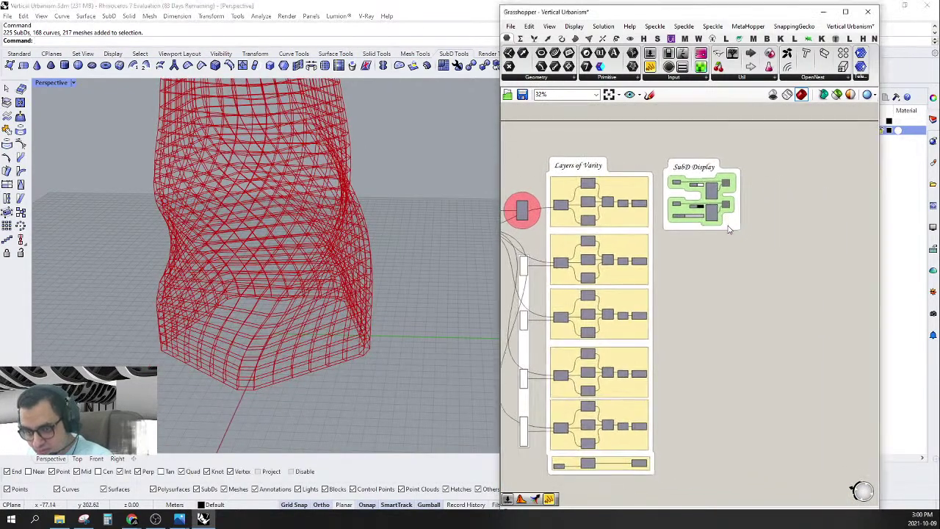
{"action": "right_click_drag", "start_coordinate": [655, 232], "coordinate": [715, 250]}
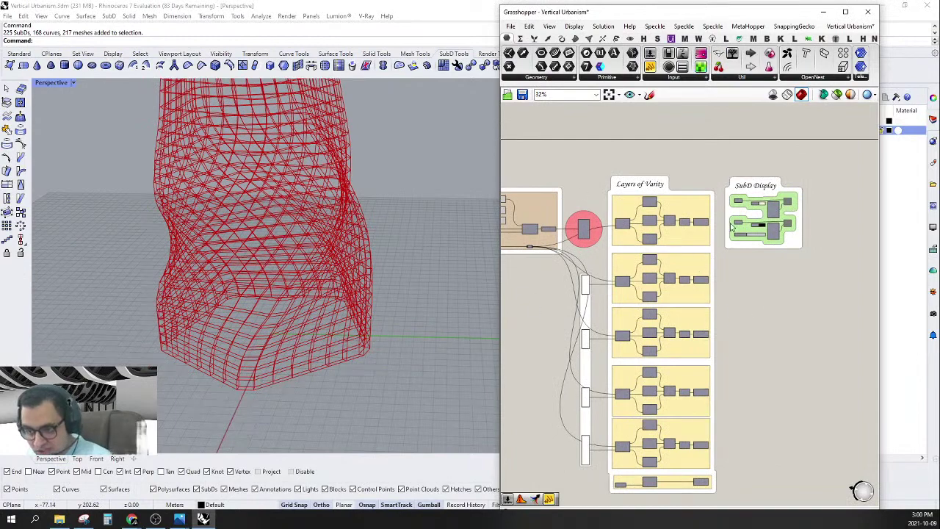
{"action": "scroll", "coordinate": [716, 223], "scroll_direction": "up", "scroll_amount": 5}
{"action": "left_click", "coordinate": [666, 228]}
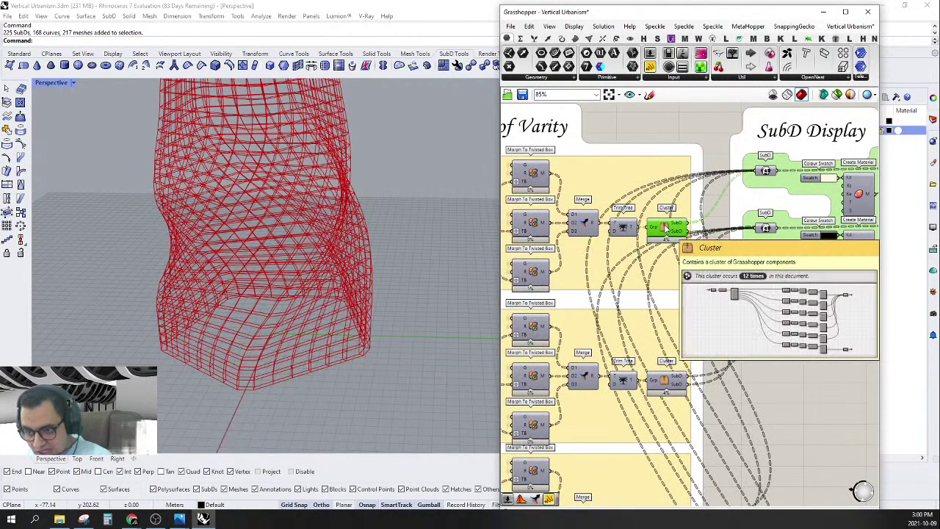
{"action": "scroll", "coordinate": [665, 229], "scroll_direction": "down", "scroll_amount": 3}
{"action": "scroll", "coordinate": [663, 233], "scroll_direction": "up", "scroll_amount": 4}
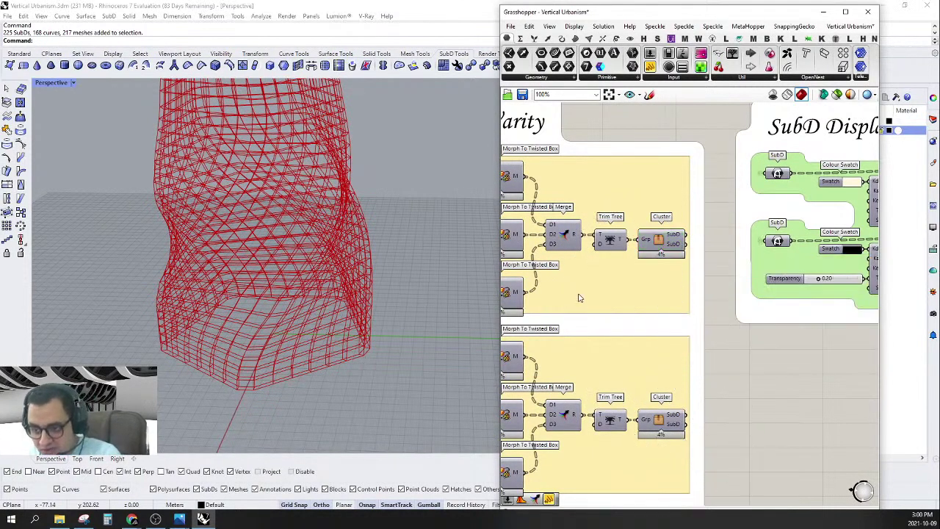
Insert horizontal space between the Layers of Varity and SubD Display groups.
{"action": "scroll", "coordinate": [646, 234], "scroll_direction": "down", "scroll_amount": 2}
{"action": "scroll", "coordinate": [645, 233], "scroll_direction": "down", "scroll_amount": 1}
{"action": "right_click_drag", "start_coordinate": [646, 233], "coordinate": [641, 222]}
{"action": "left_click_drag", "start_coordinate": [688, 158], "coordinate": [855, 156], "text": "alt"}
{"action": "left_click", "coordinate": [725, 172]}
{"action": "scroll", "coordinate": [725, 172], "scroll_direction": "up", "scroll_amount": 1}
{"action": "scroll", "coordinate": [643, 232], "scroll_direction": "up", "scroll_amount": 1}
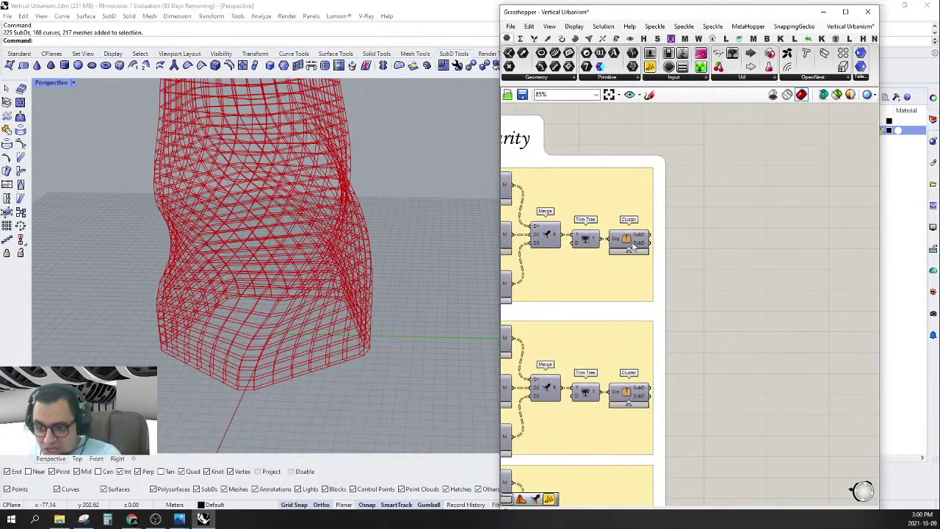
Inspect the SubD cluster at the end of the first Layers of Varity group and open it for editing.
{"action": "left_click", "coordinate": [626, 235]}
{"action": "scroll", "coordinate": [626, 234], "scroll_direction": "down", "scroll_amount": 5}
{"action": "scroll", "coordinate": [628, 234], "scroll_direction": "up", "scroll_amount": 4}
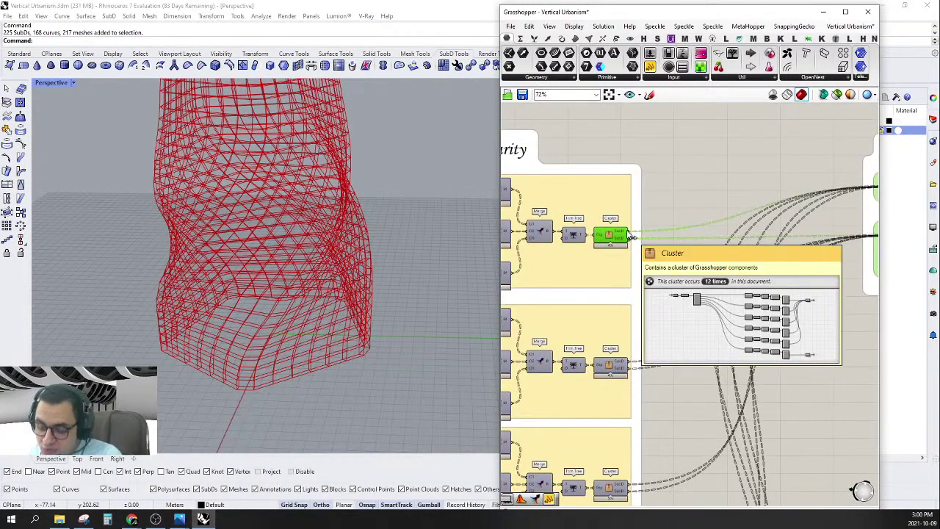
{"action": "scroll", "coordinate": [654, 213], "scroll_direction": "down", "scroll_amount": 3}
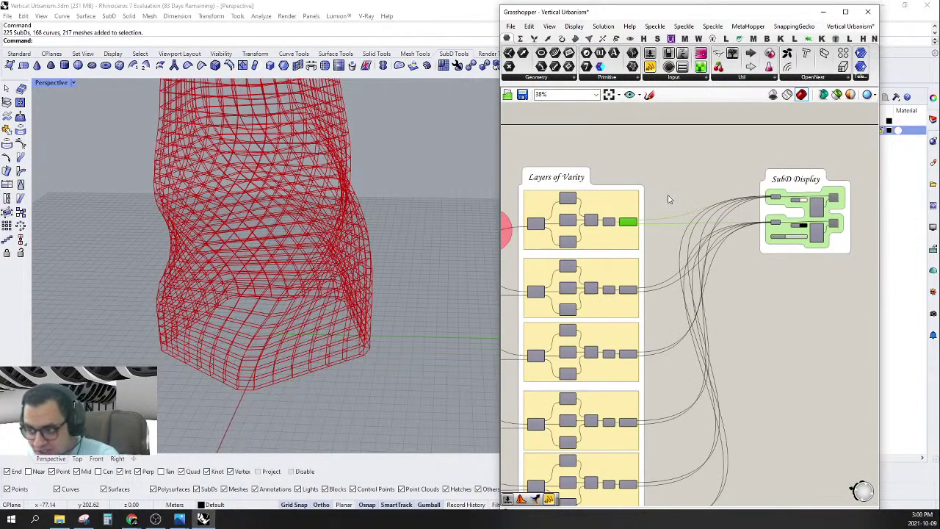
{"action": "scroll", "coordinate": [626, 224], "scroll_direction": "up", "scroll_amount": 5}
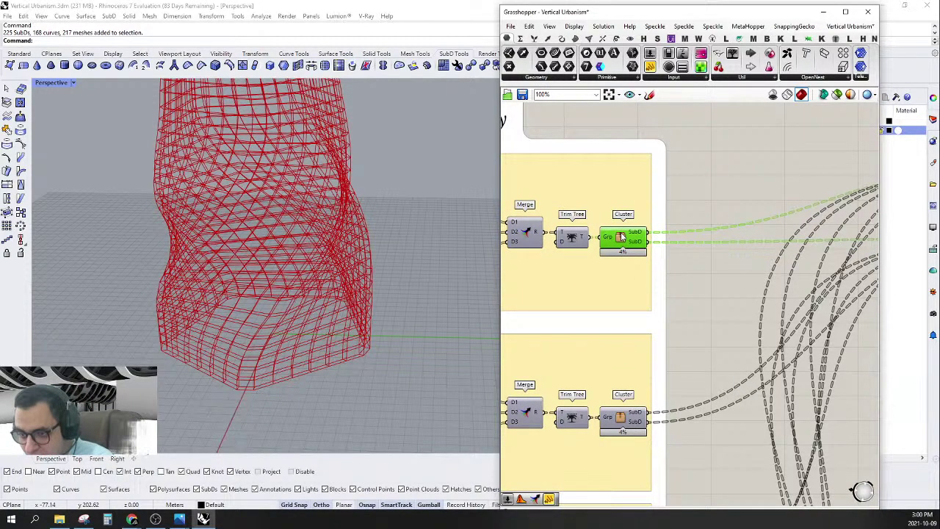
{"action": "double_click", "coordinate": [620, 237]}
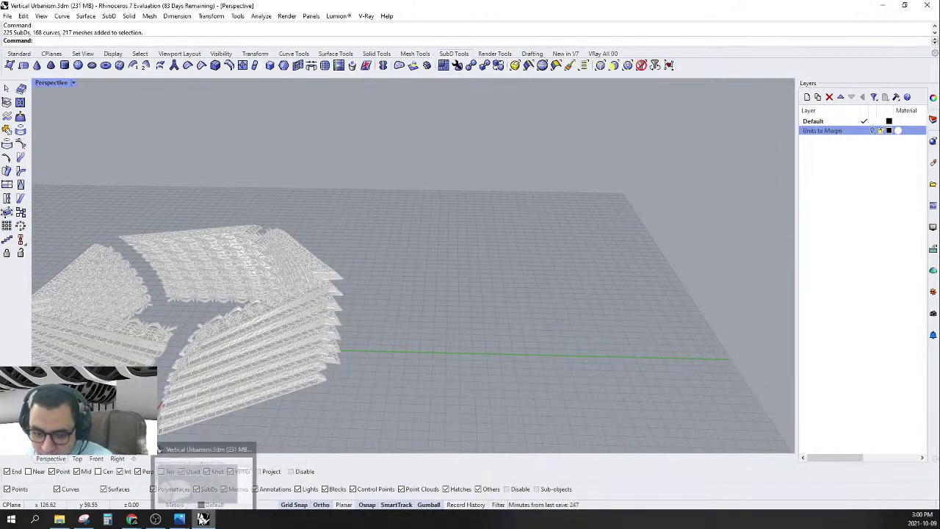
{"action": "left_click", "coordinate": [203, 519]}
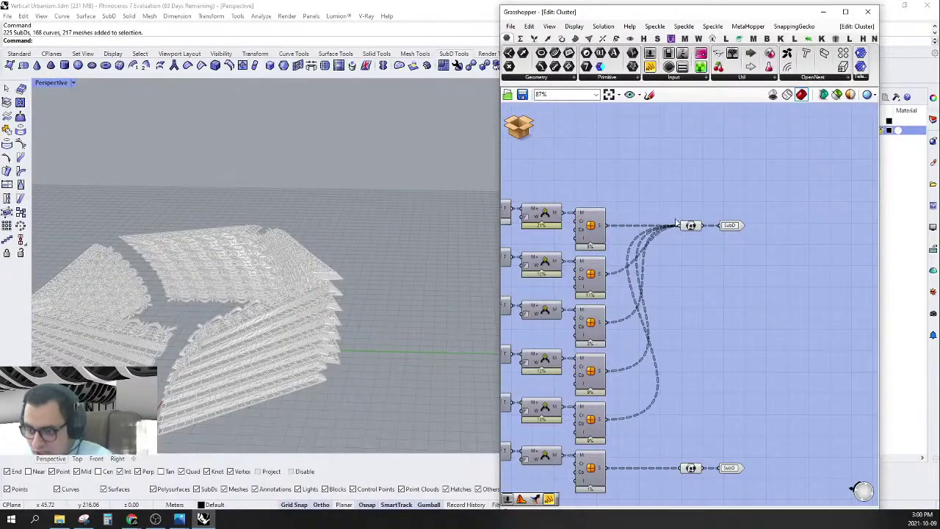
Turn off the preview of the two SubD parameters that feed the cluster outputs.
{"action": "left_click_drag", "start_coordinate": [782, 192], "coordinate": [750, 481]}
{"action": "right_click", "coordinate": [744, 131]}
{"action": "left_click", "coordinate": [760, 152]}
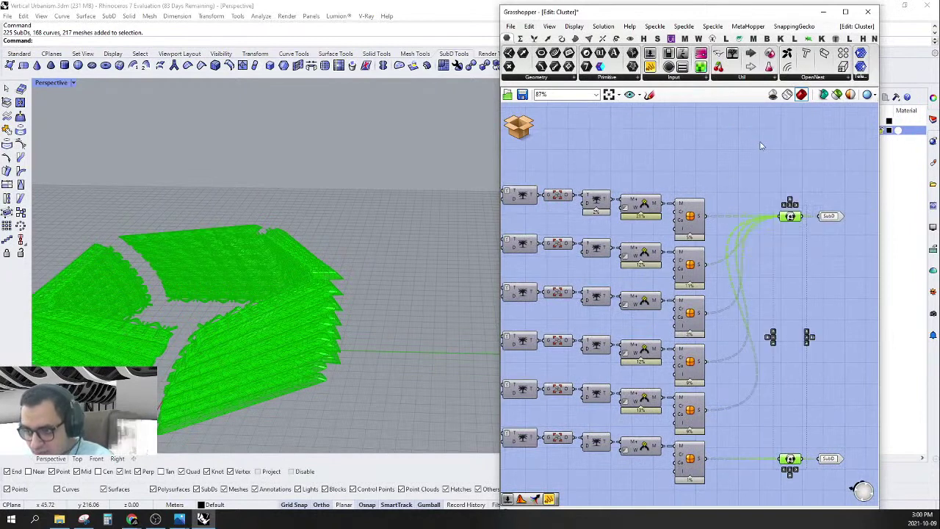
{"action": "right_click", "coordinate": [762, 146]}
{"action": "left_click", "coordinate": [771, 162]}
Turn on the preview of the first branch's mesh-joining component and inspect its lattice geometry in the perspective view.
{"action": "left_click_drag", "start_coordinate": [652, 159], "coordinate": [633, 223]}
{"action": "right_click", "coordinate": [637, 156]}
{"action": "left_click", "coordinate": [644, 160]}
{"action": "left_click", "coordinate": [641, 158]}
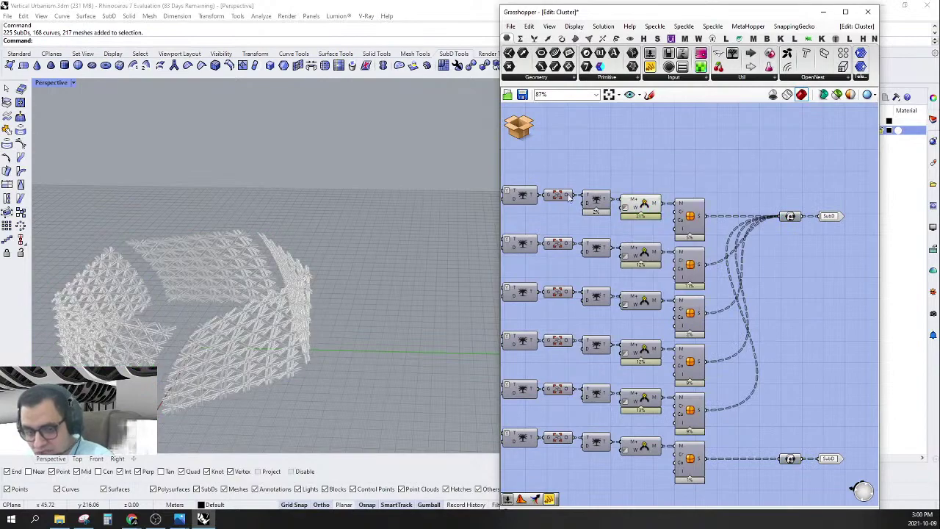
{"action": "scroll", "coordinate": [268, 300], "scroll_direction": "up", "scroll_amount": 10}
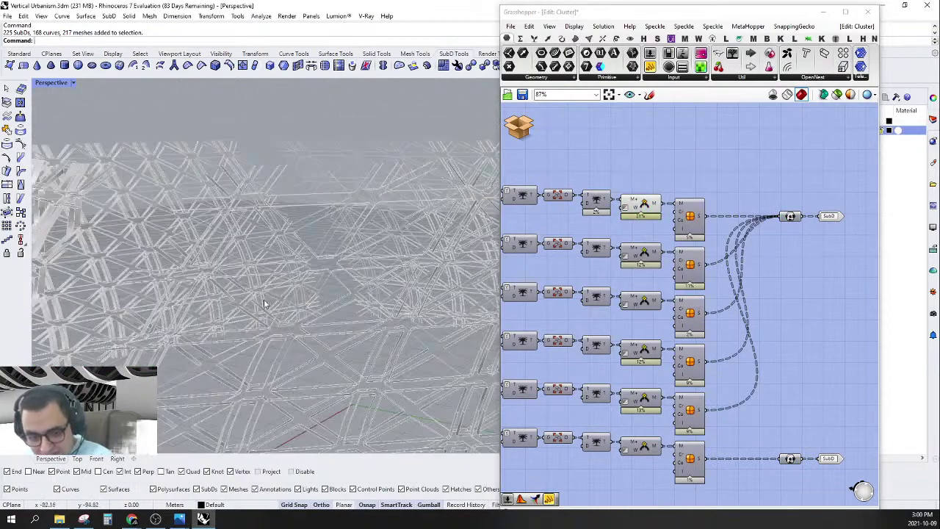
{"action": "scroll", "coordinate": [266, 303], "scroll_direction": "down", "scroll_amount": 10}
{"action": "scroll", "coordinate": [353, 312], "scroll_direction": "up", "scroll_amount": 4}
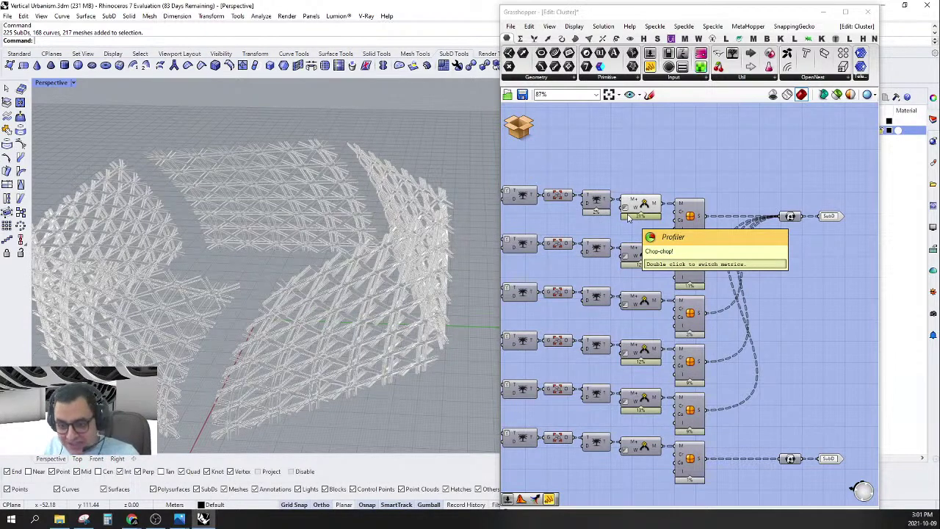
{"action": "left_click", "coordinate": [626, 211]}
{"action": "right_click_drag", "start_coordinate": [740, 158], "coordinate": [692, 225]}
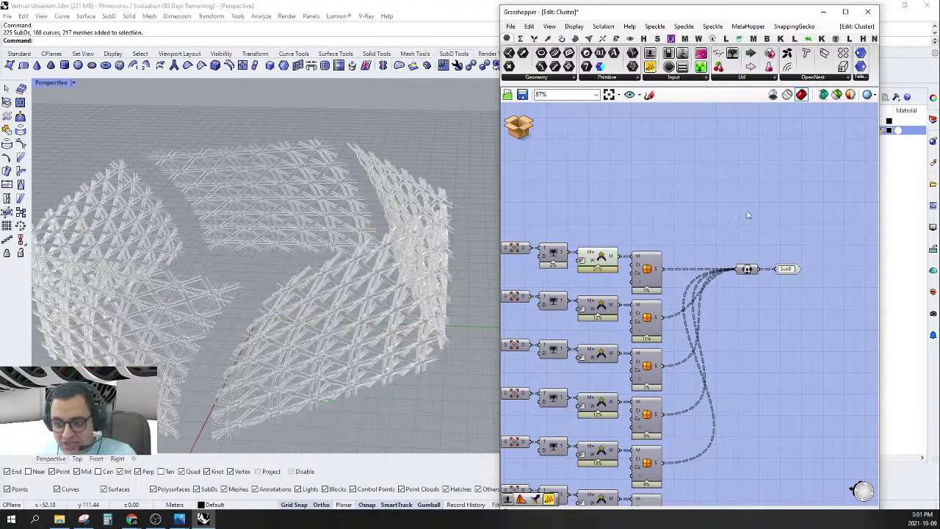
Close the SubD cluster and discard its changes.
{"action": "left_click", "coordinate": [527, 136]}
{"action": "left_click", "coordinate": [532, 130]}
{"action": "left_click", "coordinate": [555, 145]}
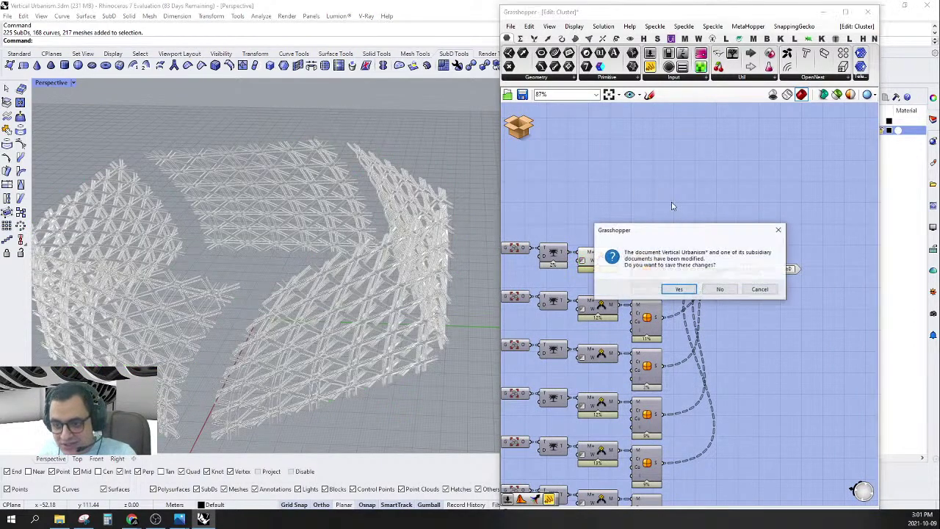
{"action": "left_click", "coordinate": [719, 288]}
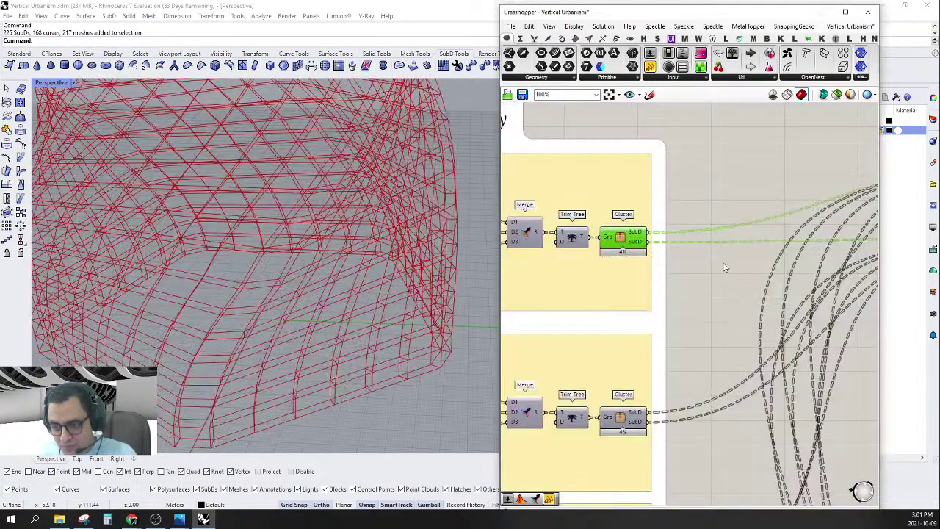
Disentangle the first Layers of Varity group's SubD cluster from its other instances and open it for editing.
{"action": "right_click", "coordinate": [625, 243]}
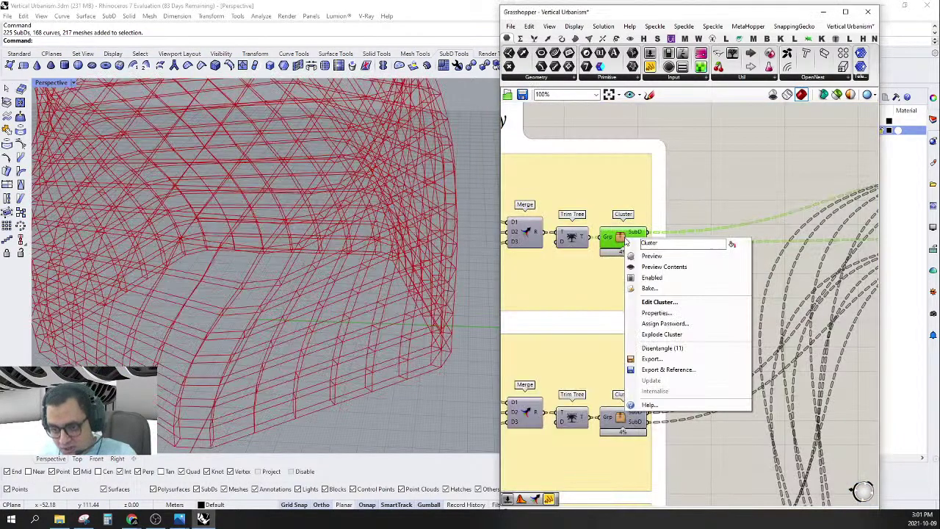
{"action": "left_click", "coordinate": [647, 349]}
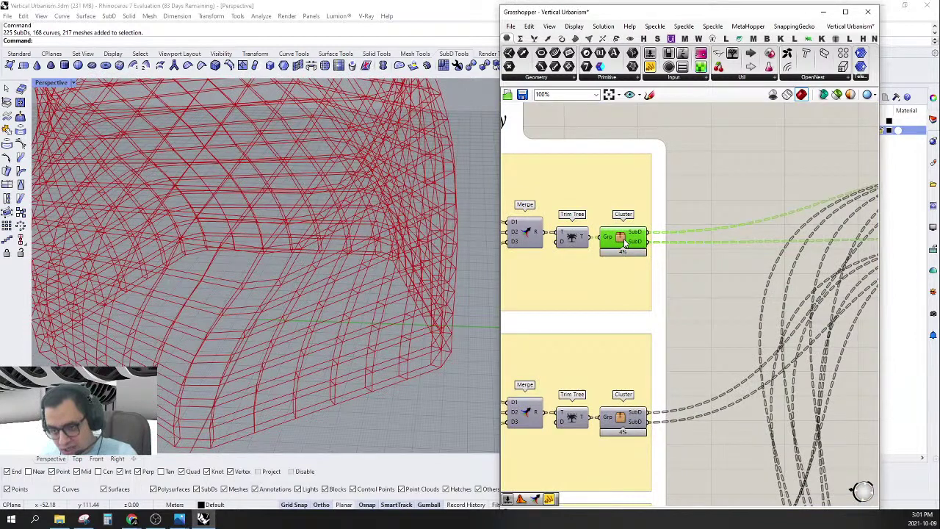
{"action": "double_click", "coordinate": [625, 242]}
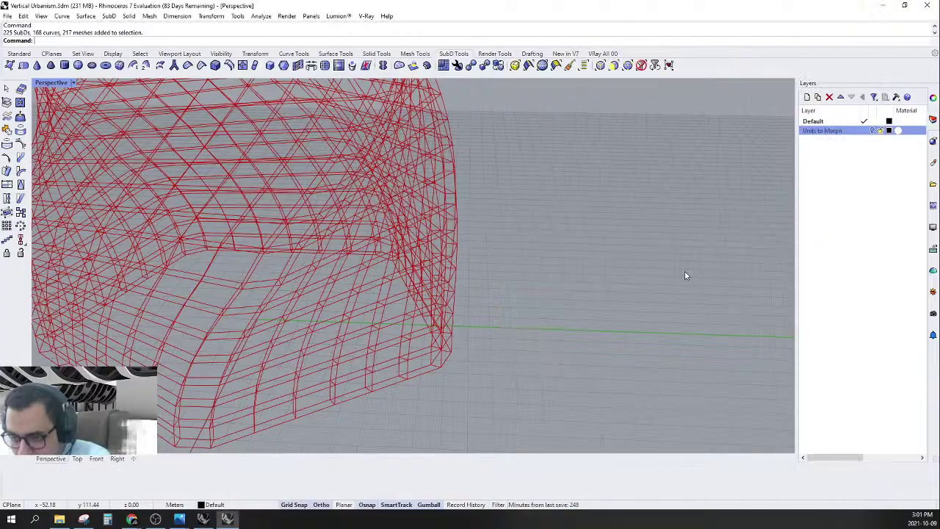
{"action": "left_click", "coordinate": [203, 520]}
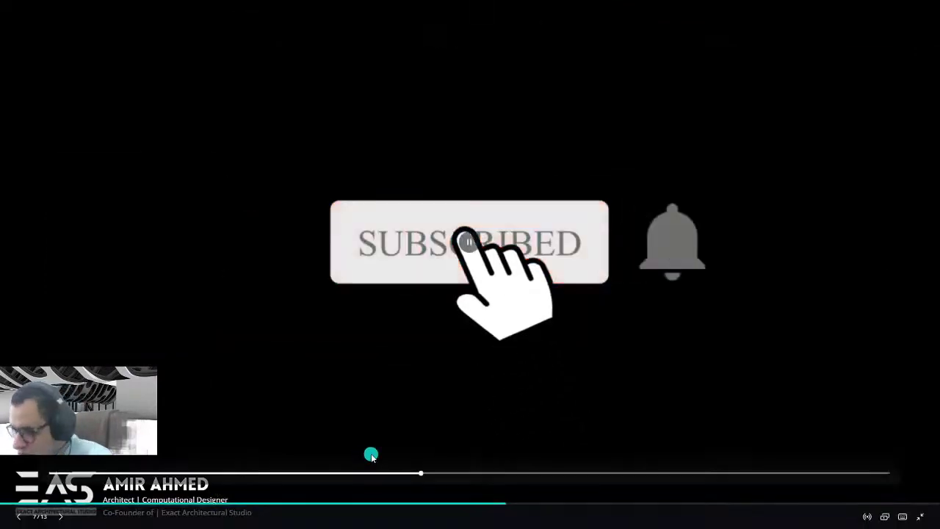
{"action": "key", "text": "alt+Tab"}
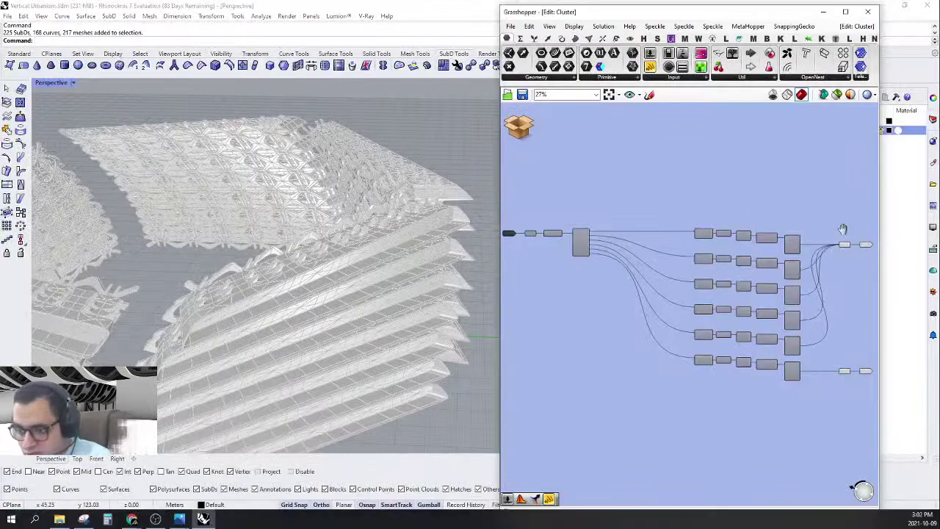
Delete the mesh-to-SubD component at the end of the first branch in the cluster.
{"action": "right_click_drag", "start_coordinate": [843, 228], "coordinate": [694, 187]}
{"action": "scroll", "coordinate": [693, 187], "scroll_direction": "up", "scroll_amount": 3}
{"action": "left_click", "coordinate": [609, 223]}
{"action": "right_click_drag", "start_coordinate": [612, 212], "coordinate": [698, 194]}
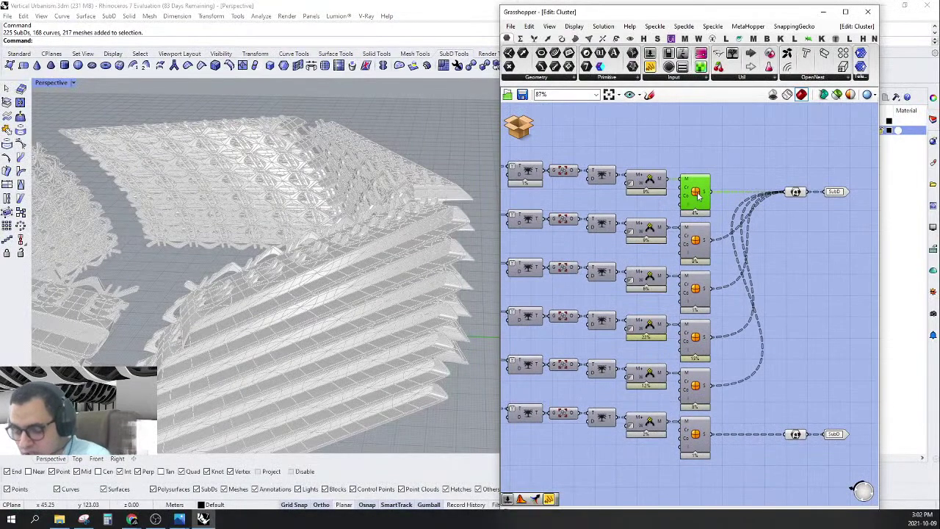
{"action": "key", "text": "Delete"}
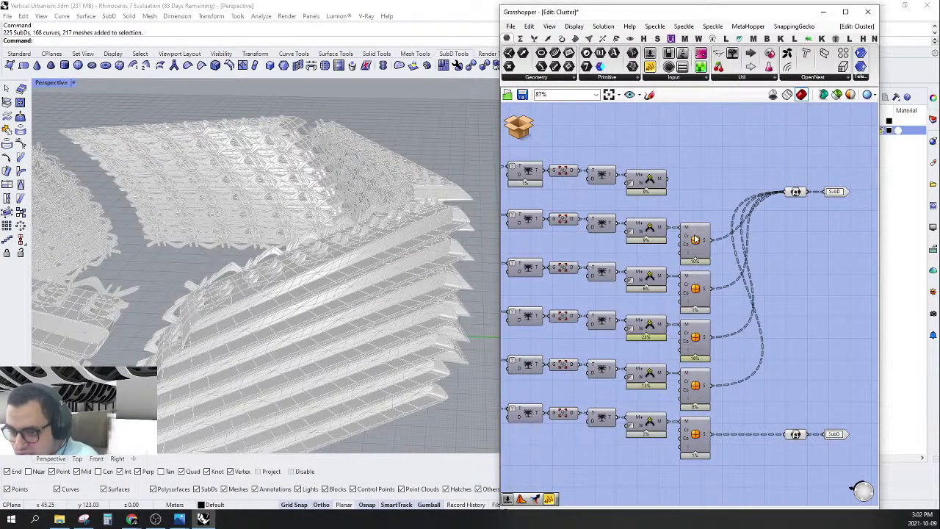
Delete the SubD from Mesh component at the end of the second branch in the cluster.
{"action": "right_click", "coordinate": [695, 239]}
{"action": "left_click", "coordinate": [720, 264]}
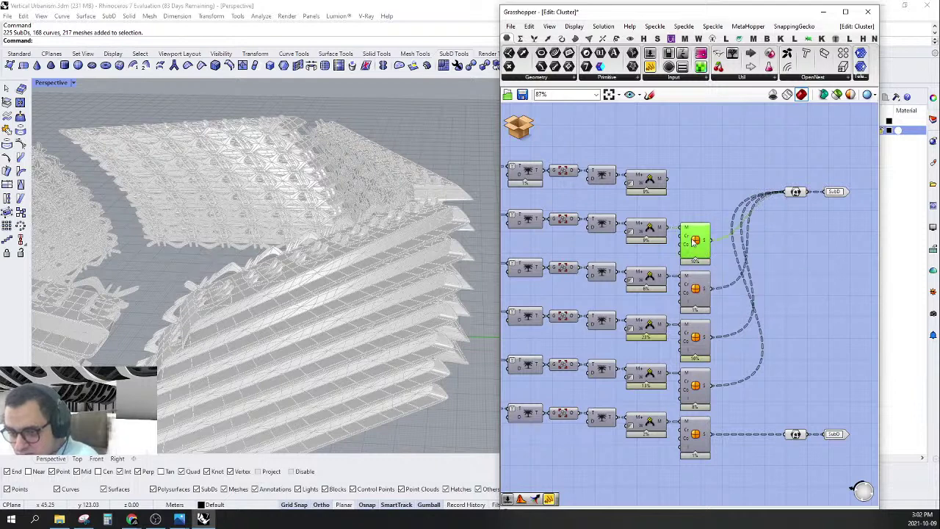
{"action": "key", "text": "Delete"}
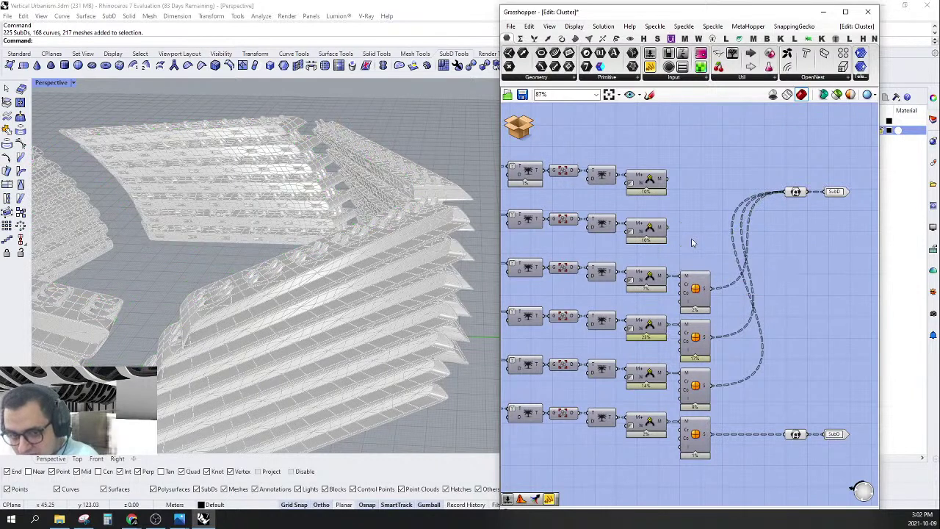
Turn on the preview of the third branch's SubD from Mesh component and inspect its panels up close in the perspective view.
{"action": "right_click", "coordinate": [694, 289]}
{"action": "left_click", "coordinate": [720, 314]}
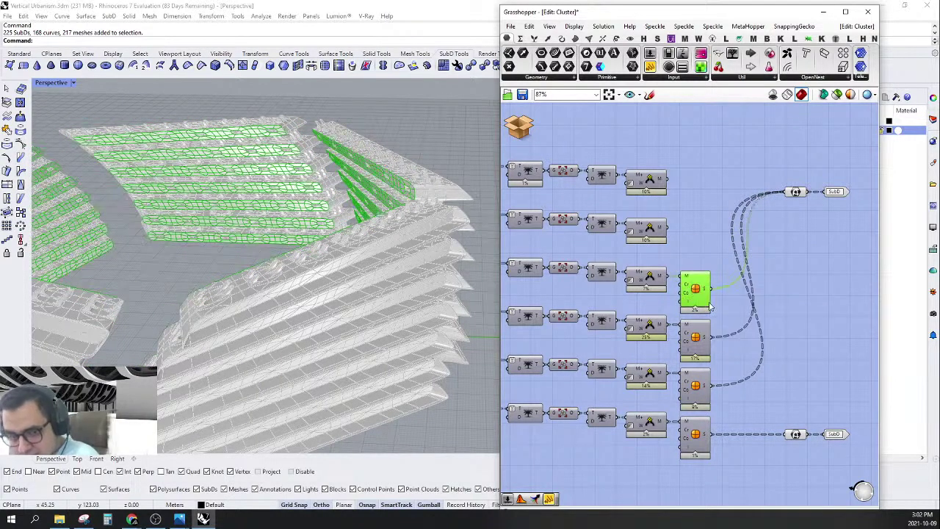
{"action": "scroll", "coordinate": [378, 176], "scroll_direction": "up", "scroll_amount": 5}
{"action": "scroll", "coordinate": [424, 171], "scroll_direction": "up", "scroll_amount": 2}
{"action": "right_click_drag", "start_coordinate": [678, 269], "coordinate": [651, 261]}
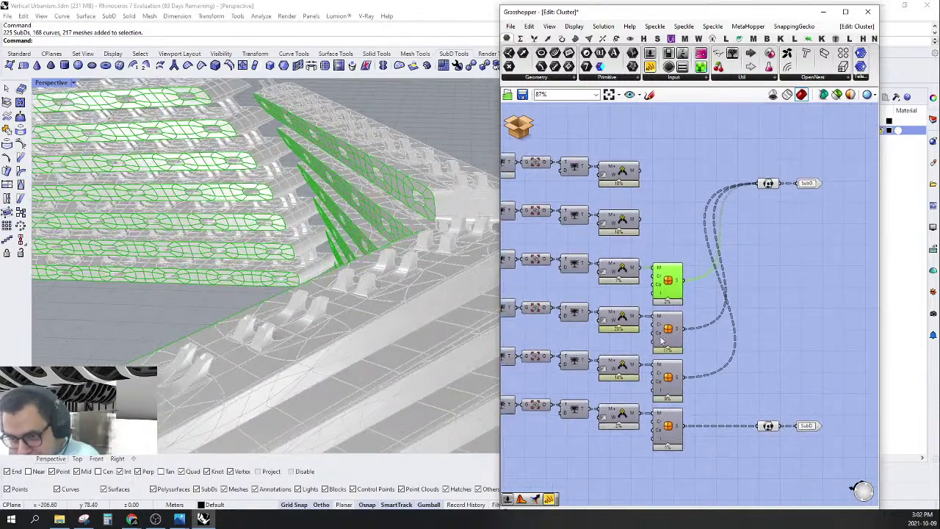
Preview the fourth branch's SubD from Mesh component to check its geometry, and delete the component.
{"action": "left_click", "coordinate": [668, 327]}
{"action": "right_click", "coordinate": [669, 327]}
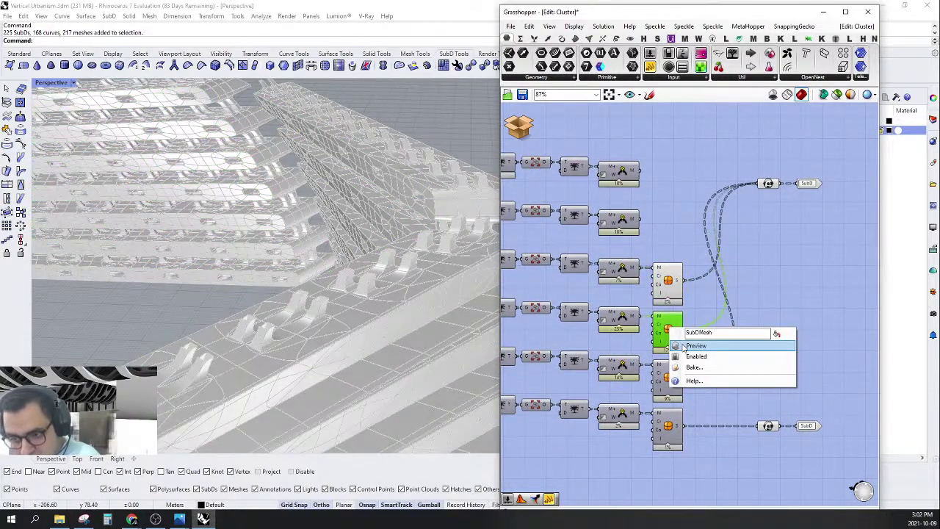
{"action": "left_click", "coordinate": [694, 345]}
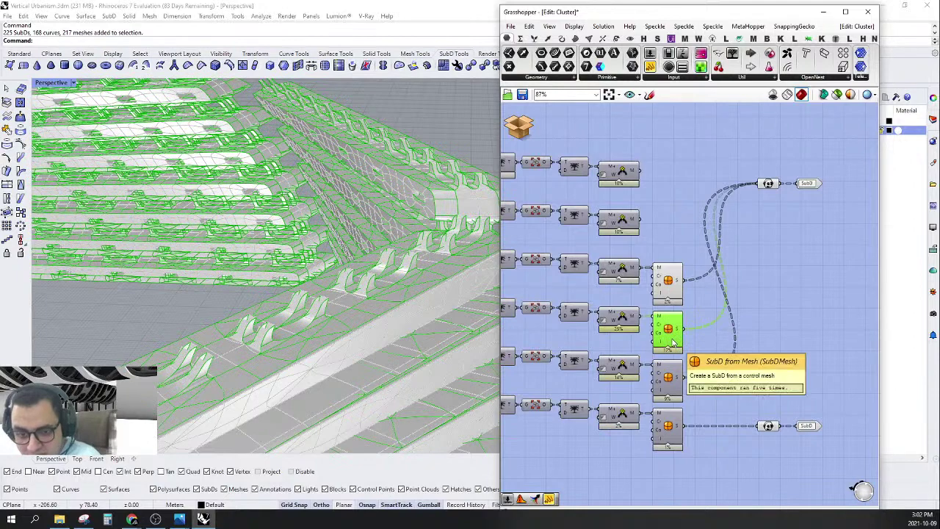
{"action": "scroll", "coordinate": [349, 294], "scroll_direction": "up", "scroll_amount": 2}
{"action": "scroll", "coordinate": [349, 294], "scroll_direction": "up", "scroll_amount": 2}
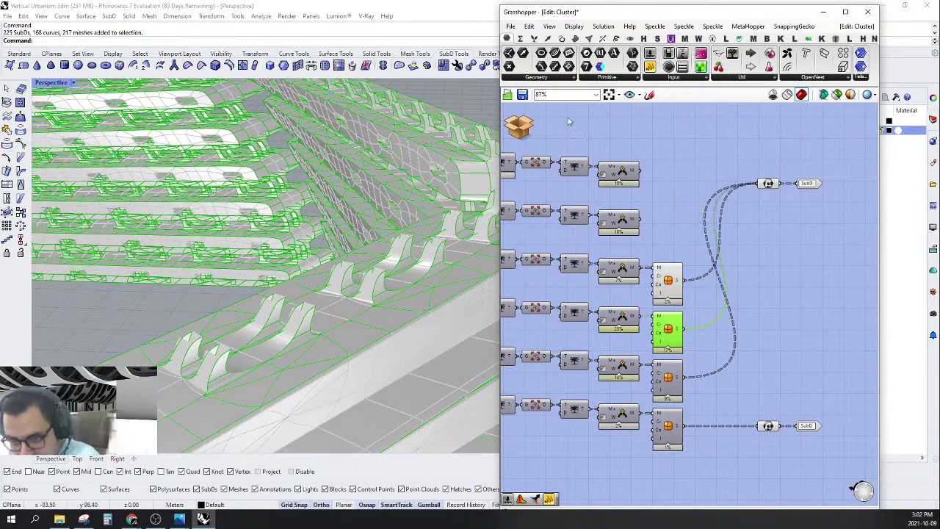
{"action": "right_click_drag", "start_coordinate": [659, 317], "coordinate": [674, 282]}
{"action": "key", "text": "Delete"}
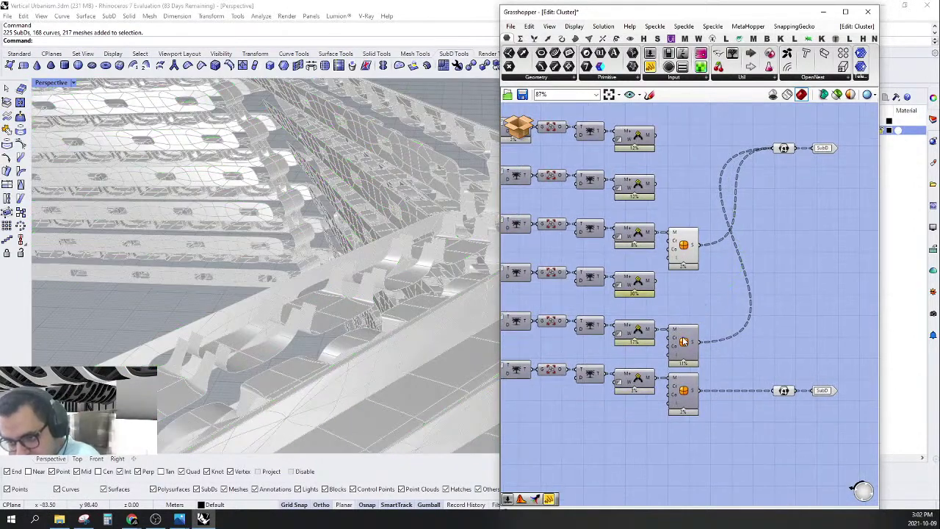
Preview the fifth branch's SubD from Mesh component to check its geometry, and delete the component.
{"action": "right_click", "coordinate": [683, 341]}
{"action": "left_click", "coordinate": [687, 351]}
{"action": "scroll", "coordinate": [343, 264], "scroll_direction": "up", "scroll_amount": 2}
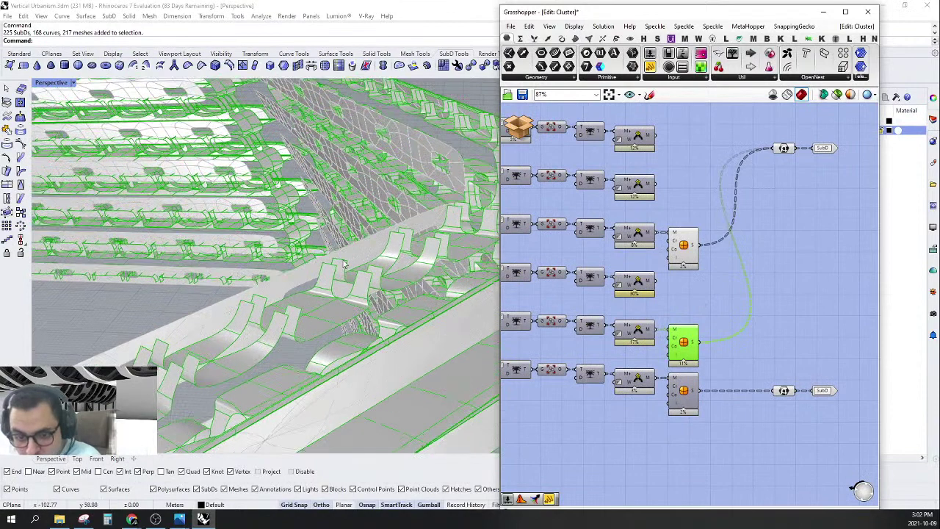
{"action": "right_click_drag", "start_coordinate": [688, 363], "coordinate": [717, 334]}
{"action": "key", "text": "Delete"}
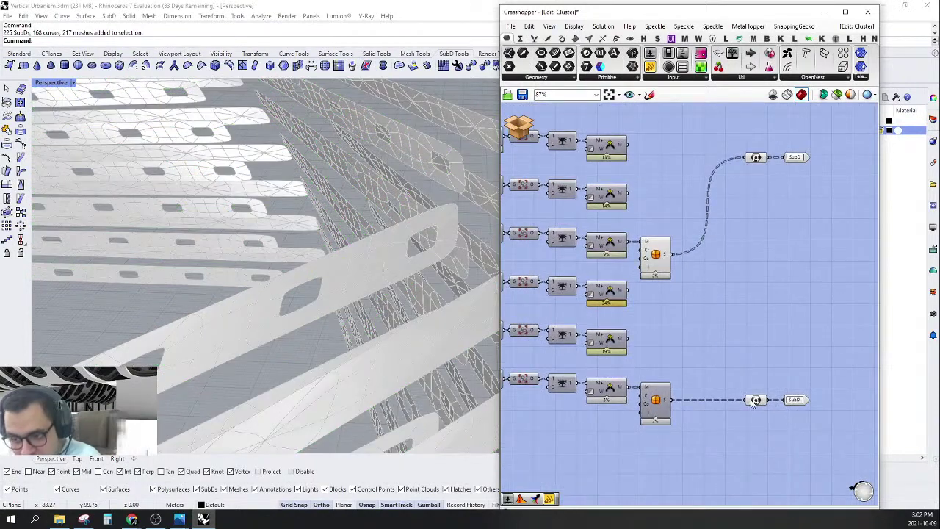
Move the third branch's SubD parameter and its cluster output down to just above the last branch's SubD output.
{"action": "left_click", "coordinate": [754, 400]}
{"action": "right_click_drag", "start_coordinate": [334, 298], "coordinate": [368, 346]}
{"action": "scroll", "coordinate": [590, 302], "scroll_direction": "down", "scroll_amount": 3}
{"action": "right_click_drag", "start_coordinate": [624, 308], "coordinate": [623, 276]}
{"action": "scroll", "coordinate": [671, 254], "scroll_direction": "up", "scroll_amount": 3}
{"action": "right_click_drag", "start_coordinate": [684, 219], "coordinate": [728, 231]}
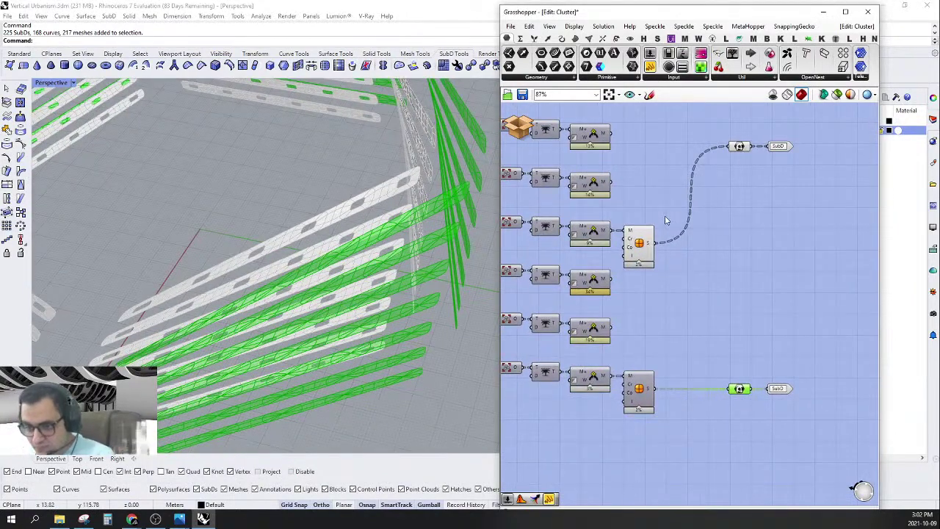
{"action": "right_click_drag", "start_coordinate": [722, 171], "coordinate": [723, 180]}
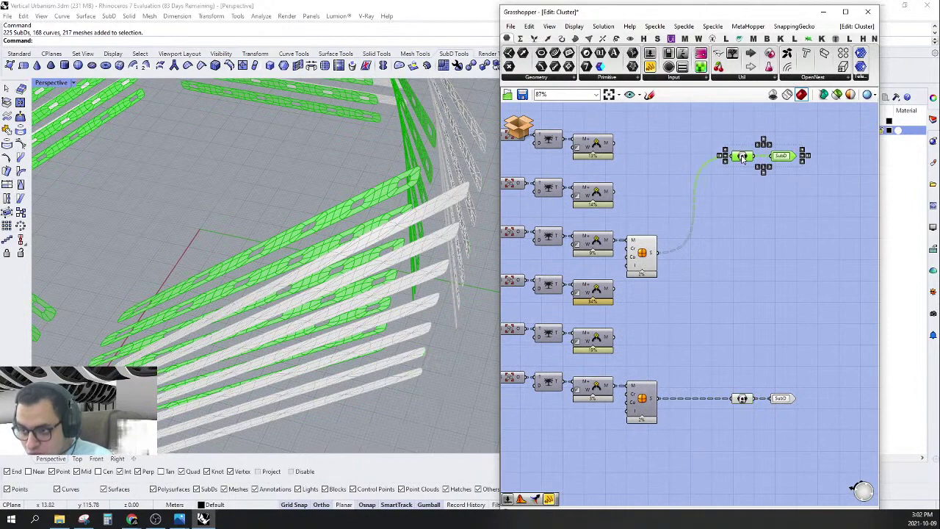
{"action": "left_click_drag", "start_coordinate": [748, 156], "coordinate": [734, 377]}
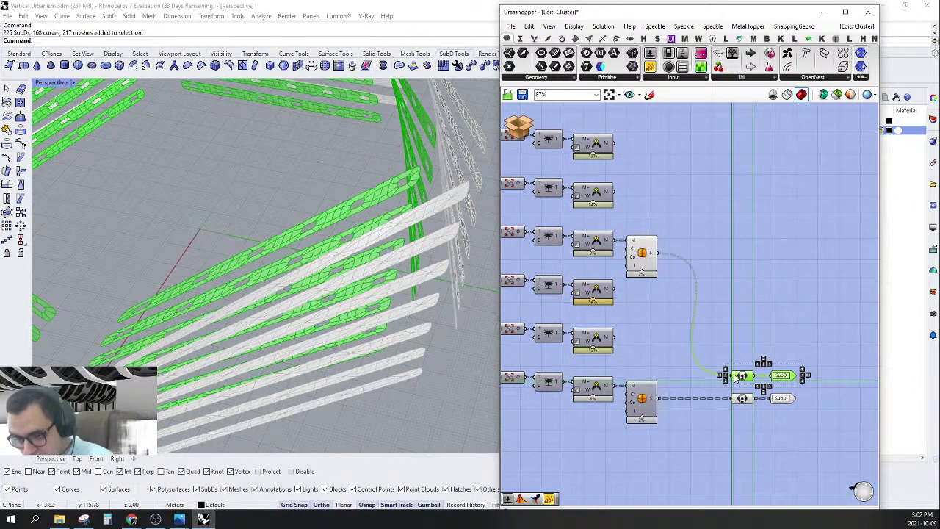
{"action": "left_click", "coordinate": [749, 316]}
{"action": "right_click_drag", "start_coordinate": [749, 317], "coordinate": [775, 336]}
{"action": "left_click_drag", "start_coordinate": [703, 209], "coordinate": [608, 276]}
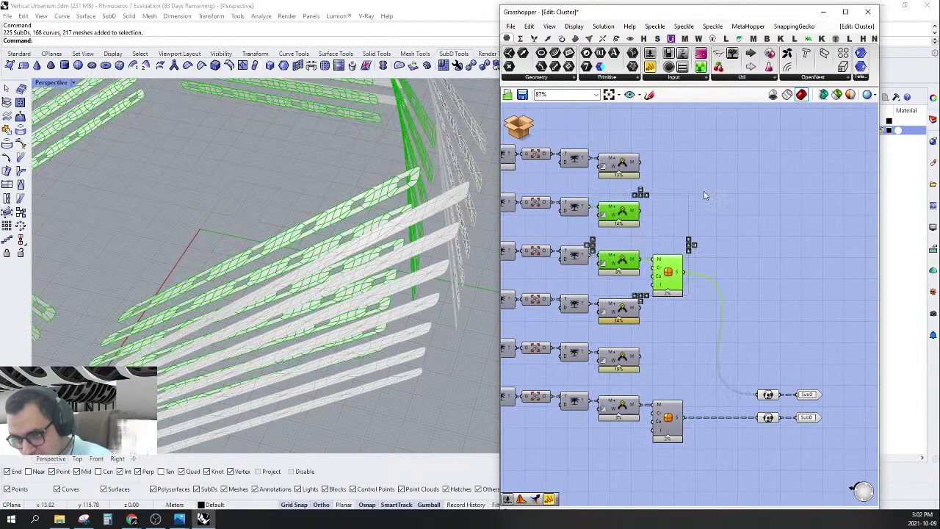
{"action": "right_click", "coordinate": [703, 194]}
{"action": "left_click", "coordinate": [709, 209]}
{"action": "left_click", "coordinate": [740, 196]}
{"action": "right_click_drag", "start_coordinate": [746, 208], "coordinate": [719, 237]}
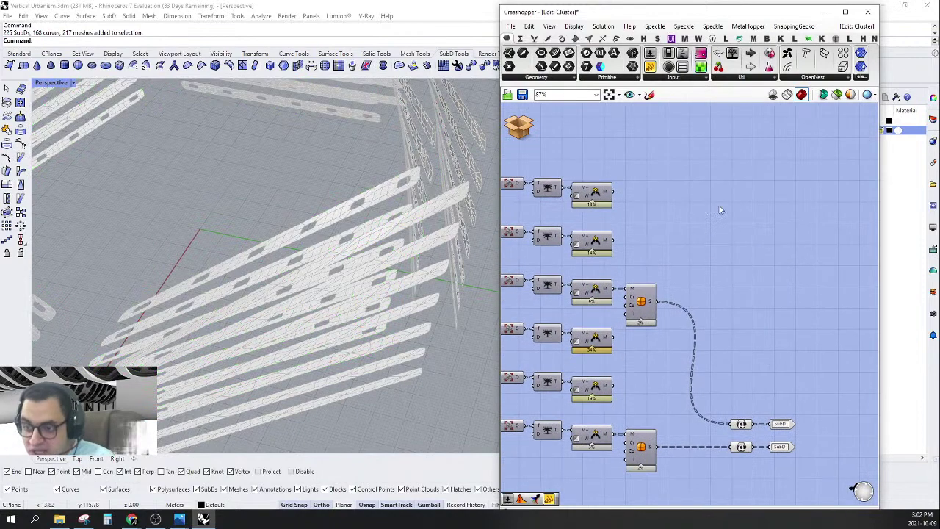
Add a Mesh parameter fed by the first branch's joined mesh and connect a new cluster output to it.
{"action": "left_click", "coordinate": [553, 77]}
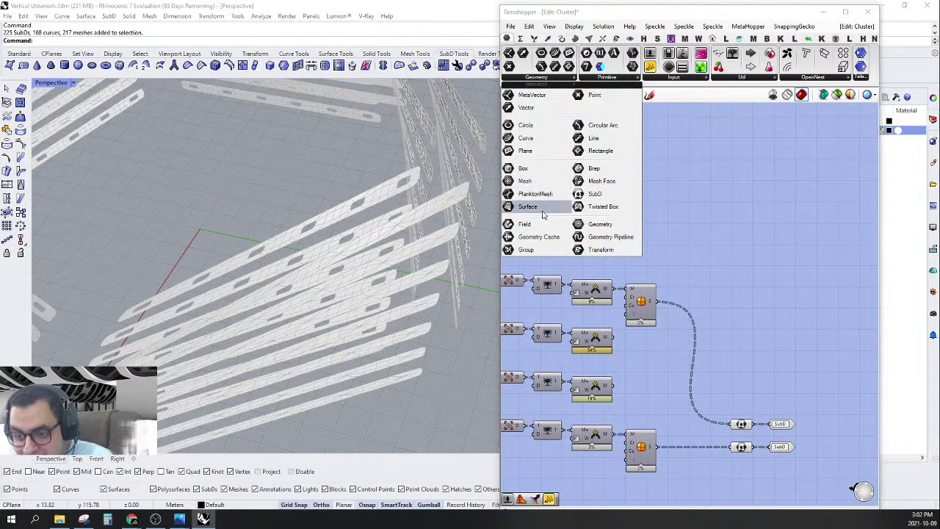
{"action": "left_click_drag", "start_coordinate": [521, 191], "coordinate": [703, 228]}
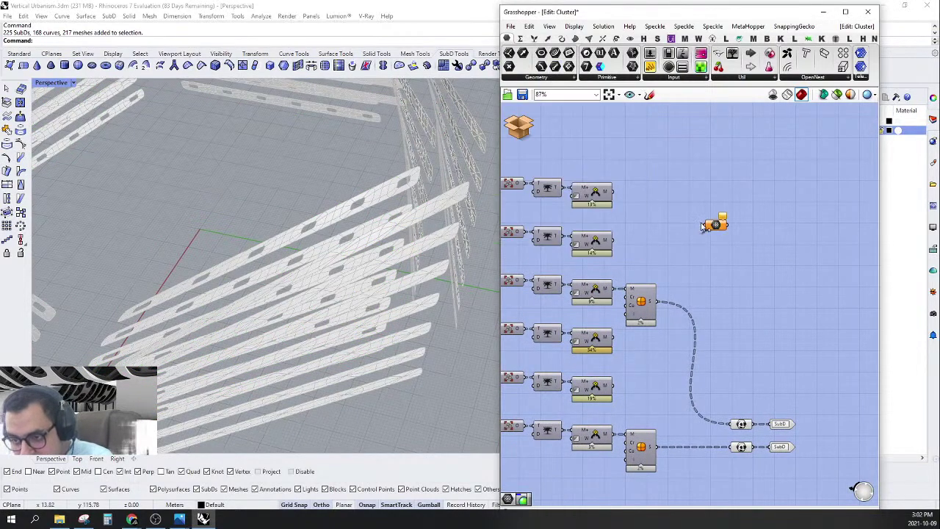
{"action": "left_click_drag", "start_coordinate": [620, 191], "coordinate": [614, 190]}
{"action": "left_click_drag", "start_coordinate": [714, 224], "coordinate": [740, 195]}
{"action": "left_click", "coordinate": [784, 184]}
{"action": "left_click_drag", "start_coordinate": [749, 70], "coordinate": [782, 194]}
{"action": "left_click_drag", "start_coordinate": [837, 217], "coordinate": [721, 140]}
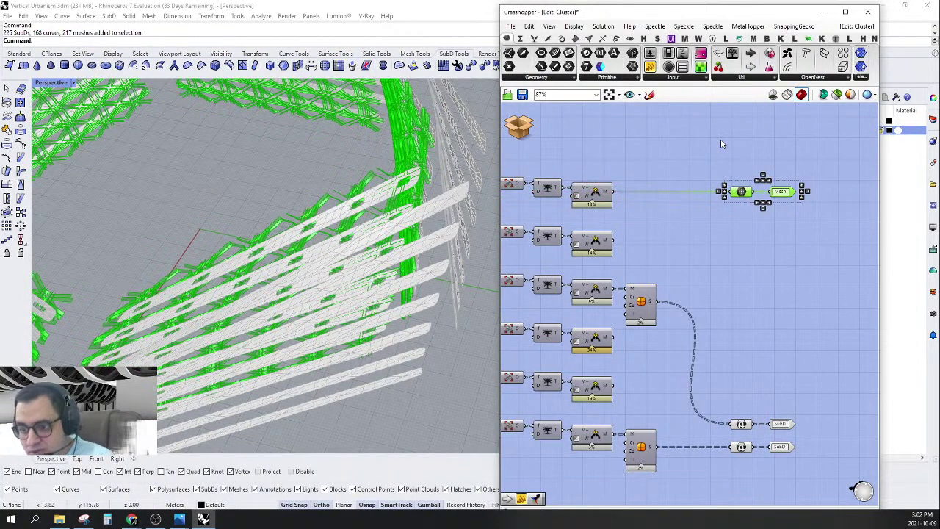
Duplicate the Mesh parameter and its cluster output for the second branch, feeding it that branch's joined mesh.
{"action": "left_click_drag", "start_coordinate": [738, 198], "coordinate": [732, 248], "text": "alt"}
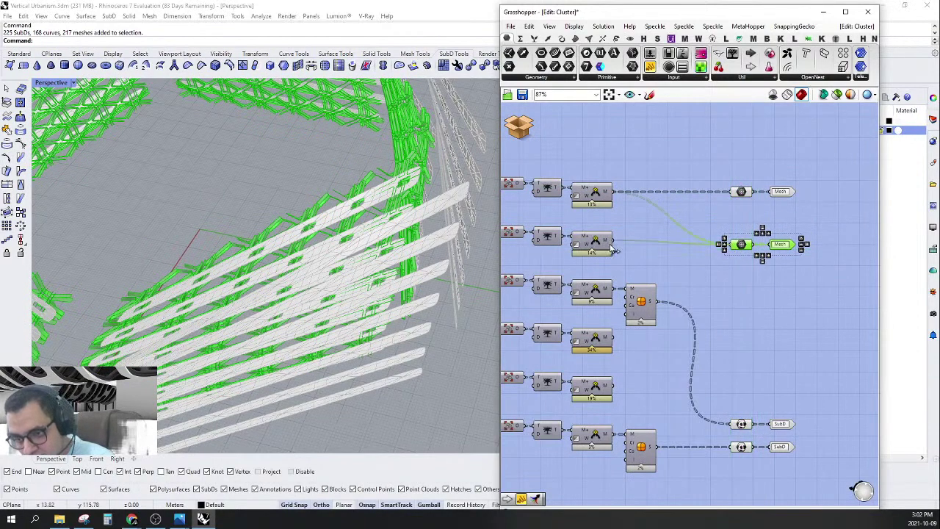
{"action": "left_click_drag", "start_coordinate": [610, 246], "coordinate": [611, 245]}
{"action": "left_click_drag", "start_coordinate": [735, 246], "coordinate": [735, 241]}
Duplicate both Mesh parameters with their outputs for the fourth and fifth branches, wire them to the joined meshes, and align them.
{"action": "mouse_move", "coordinate": [809, 280]}
{"action": "left_mouse_down"}
{"action": "mouse_move", "coordinate": [716, 222]}
{"action": "mouse_move", "coordinate": [716, 169]}
{"action": "mouse_move", "coordinate": [738, 199]}
{"action": "mouse_move", "coordinate": [741, 346]}
{"action": "left_mouse_up"}
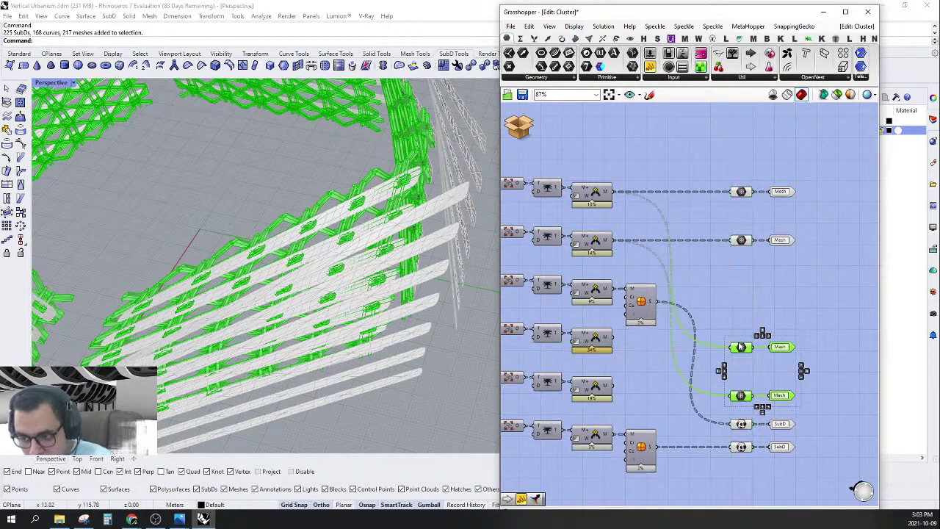
{"action": "left_click", "coordinate": [723, 354]}
{"action": "left_click_drag", "start_coordinate": [620, 344], "coordinate": [621, 345]}
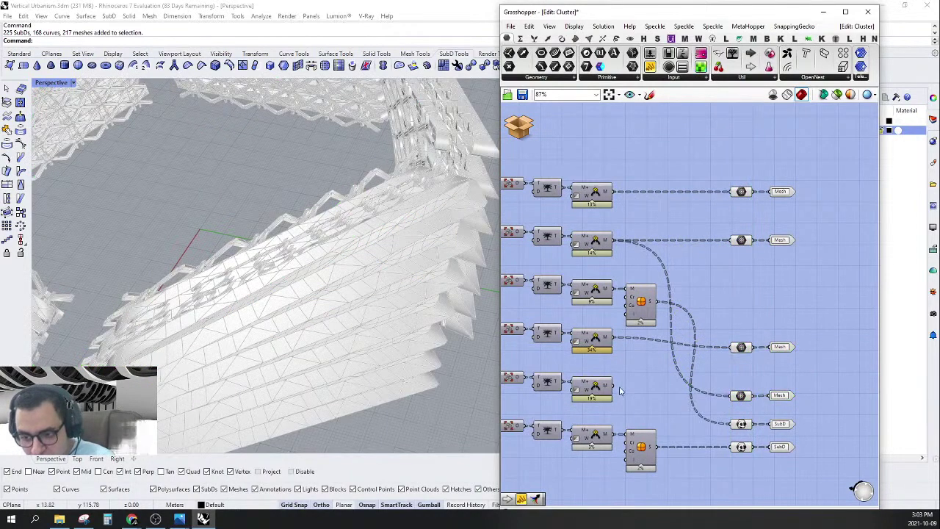
{"action": "left_click_drag", "start_coordinate": [738, 395], "coordinate": [781, 384]}
{"action": "left_click_drag", "start_coordinate": [736, 343], "coordinate": [775, 337]}
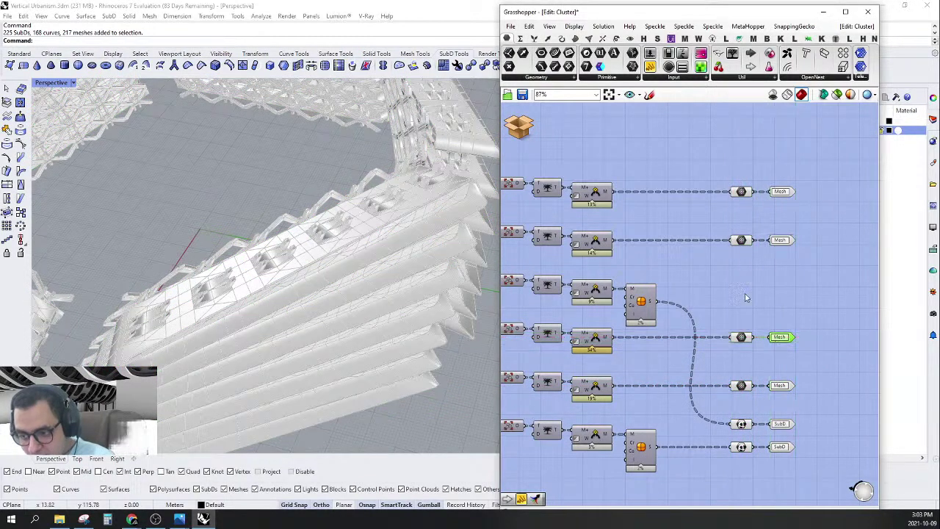
Compare the geometry carried by the cluster's four Mesh outputs with that of its two SubD outputs.
{"action": "left_click", "coordinate": [744, 293]}
{"action": "scroll", "coordinate": [744, 293], "scroll_direction": "down", "scroll_amount": 2}
{"action": "right_click_drag", "start_coordinate": [744, 293], "coordinate": [748, 250]}
{"action": "scroll", "coordinate": [691, 370], "scroll_direction": "up", "scroll_amount": 3}
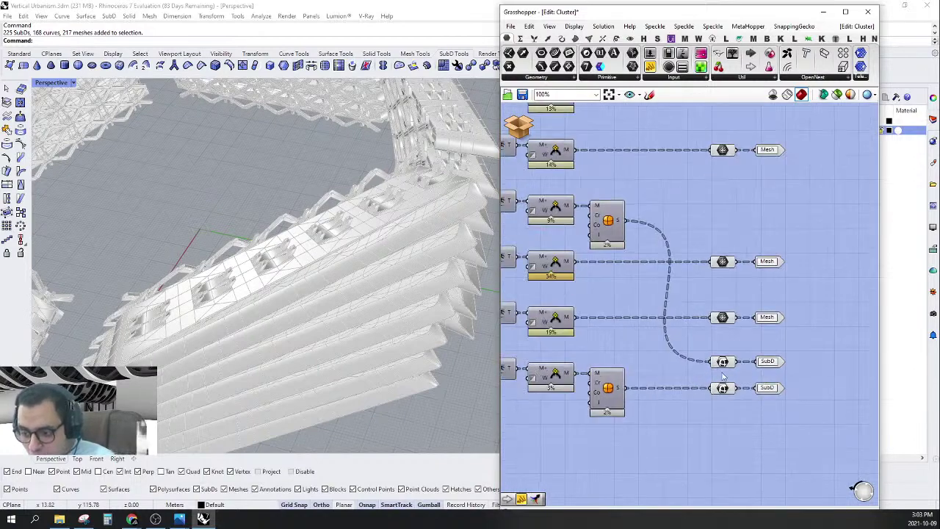
{"action": "left_click_drag", "start_coordinate": [791, 349], "coordinate": [712, 365]}
{"action": "right_click_drag", "start_coordinate": [734, 337], "coordinate": [703, 354]}
{"action": "left_click", "coordinate": [789, 362]}
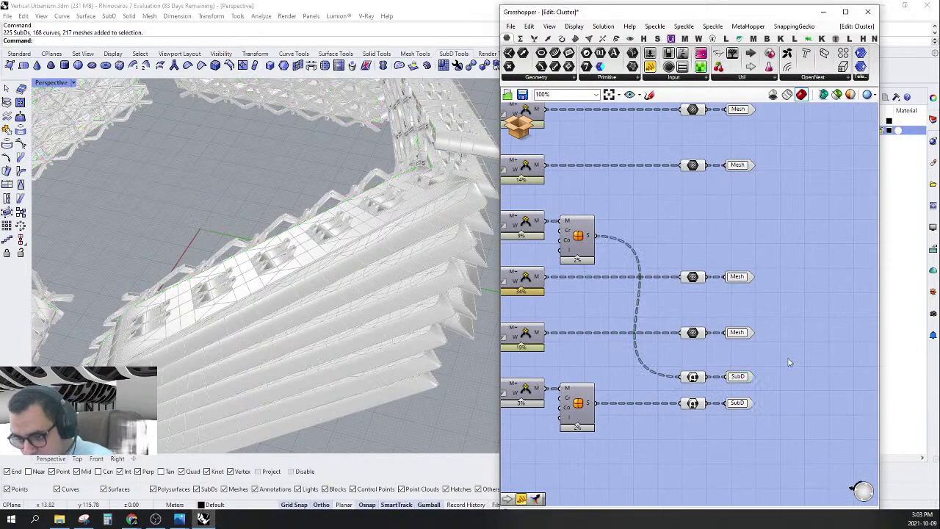
{"action": "right_click_drag", "start_coordinate": [789, 361], "coordinate": [788, 413]}
{"action": "scroll", "coordinate": [775, 282], "scroll_direction": "down", "scroll_amount": 1}
{"action": "left_click_drag", "start_coordinate": [766, 161], "coordinate": [694, 375]}
{"action": "scroll", "coordinate": [813, 341], "scroll_direction": "up", "scroll_amount": 2}
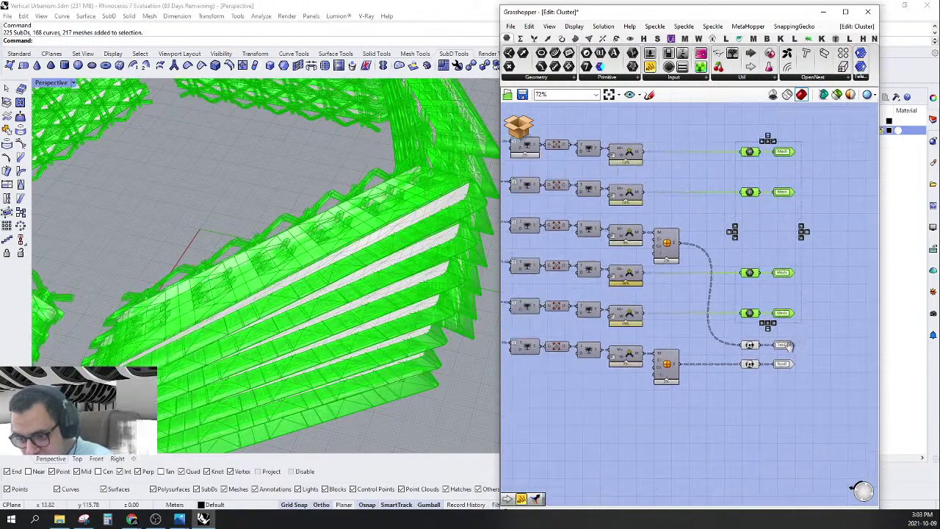
{"action": "left_click_drag", "start_coordinate": [814, 341], "coordinate": [692, 388]}
{"action": "scroll", "coordinate": [716, 393], "scroll_direction": "down", "scroll_amount": 1}
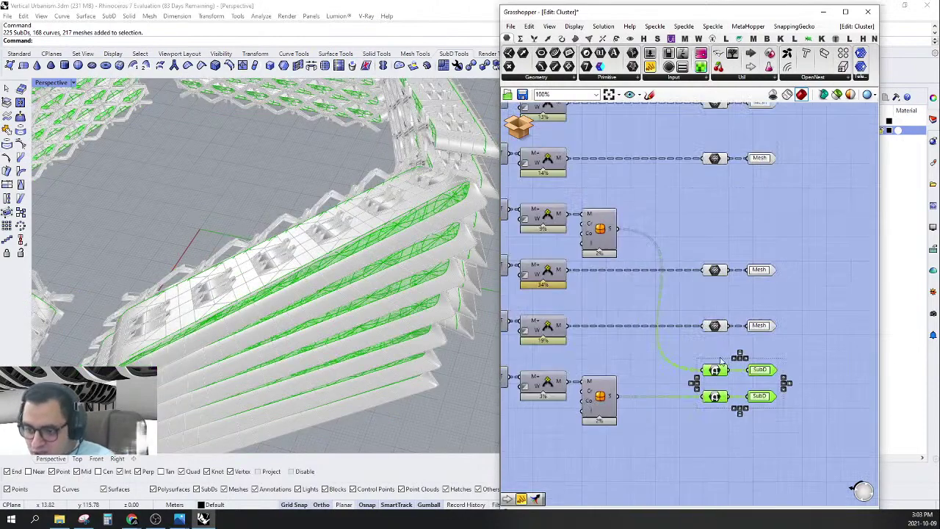
{"action": "left_click_drag", "start_coordinate": [800, 356], "coordinate": [711, 219]}
{"action": "key", "text": "ctrl+z"}
Save the cluster changes and return to the parent definition.
{"action": "left_click", "coordinate": [734, 342]}
{"action": "scroll", "coordinate": [758, 337], "scroll_direction": "down", "scroll_amount": 4}
{"action": "mouse_move", "coordinate": [734, 308]}
{"action": "right_mouse_down"}
{"action": "mouse_move", "coordinate": [757, 342]}
{"action": "mouse_move", "coordinate": [785, 248]}
{"action": "mouse_move", "coordinate": [780, 266]}
{"action": "right_mouse_up"}
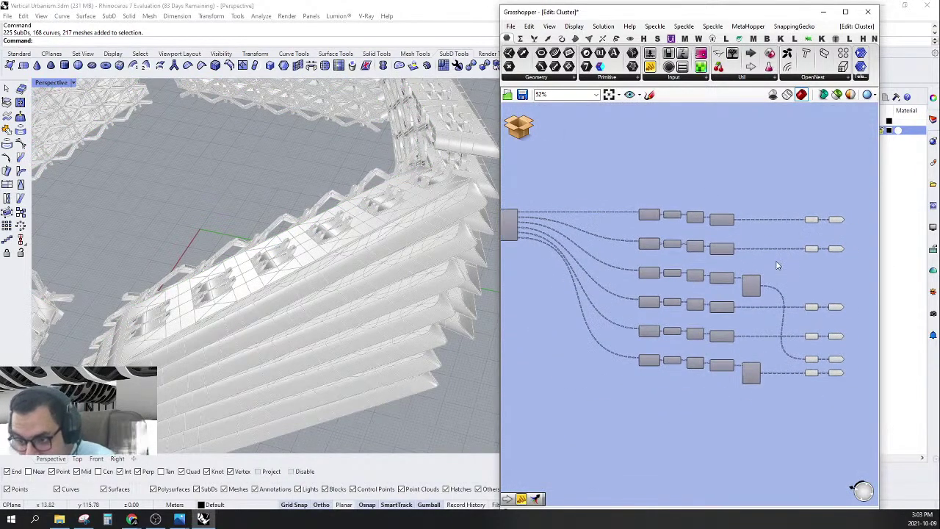
{"action": "left_click", "coordinate": [530, 128]}
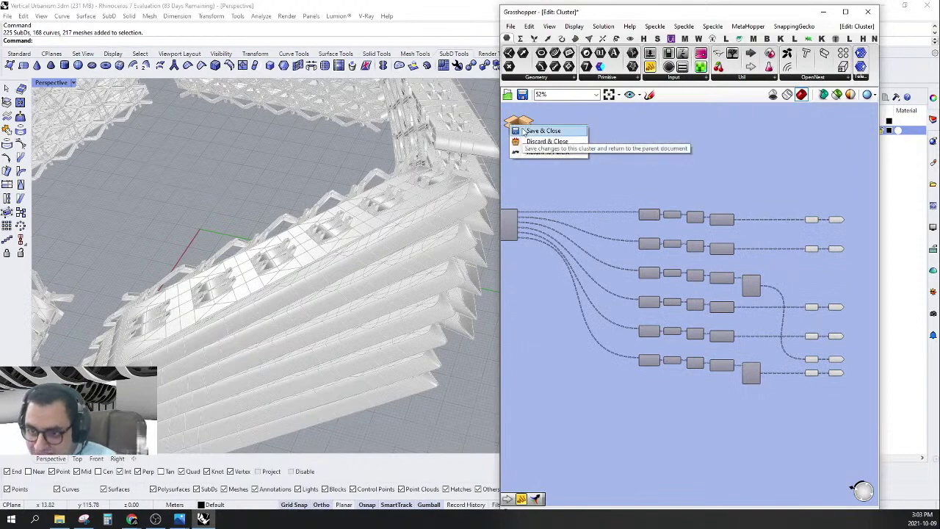
{"action": "left_click", "coordinate": [522, 132]}
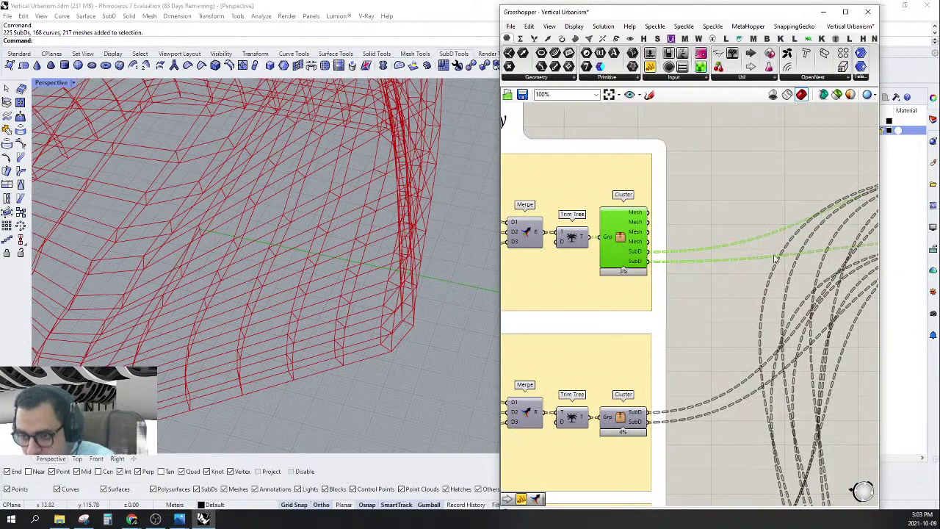
Trace the first Layers of Varity cluster's wires to the SubD Display group and check its new Mesh outputs.
{"action": "right_click_drag", "start_coordinate": [746, 228], "coordinate": [631, 248]}
{"action": "scroll", "coordinate": [636, 247], "scroll_direction": "down", "scroll_amount": 4}
{"action": "left_click", "coordinate": [625, 255]}
{"action": "scroll", "coordinate": [599, 257], "scroll_direction": "up", "scroll_amount": 2}
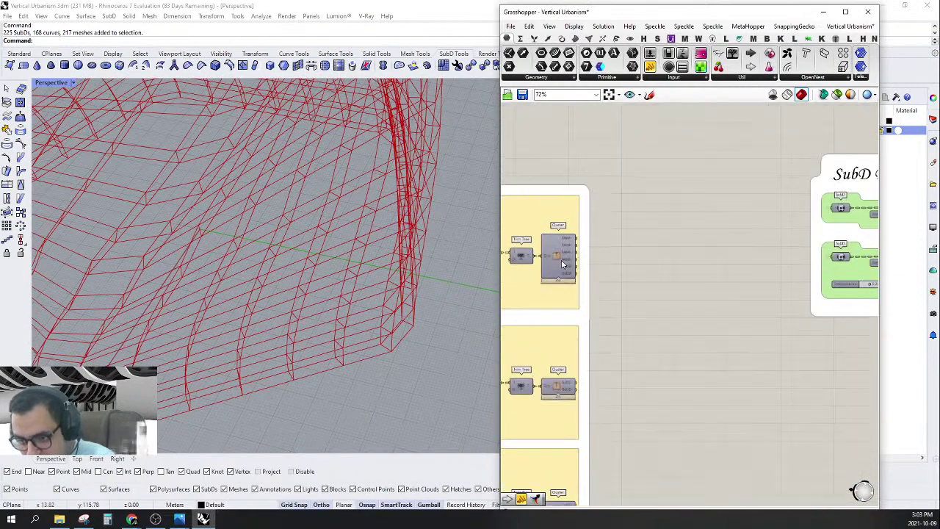
{"action": "left_click", "coordinate": [562, 264]}
{"action": "right_click_drag", "start_coordinate": [823, 188], "coordinate": [705, 188]}
{"action": "scroll", "coordinate": [775, 188], "scroll_direction": "down", "scroll_amount": 3}
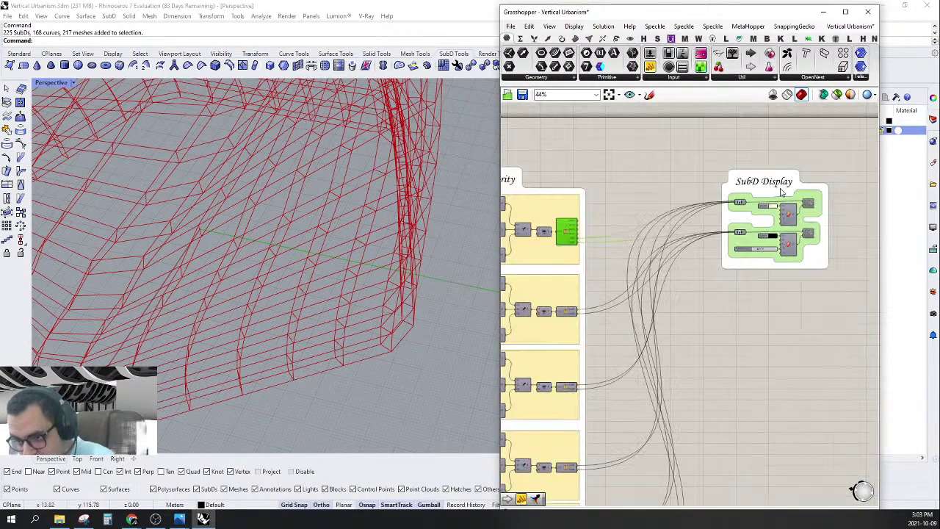
{"action": "scroll", "coordinate": [566, 228], "scroll_direction": "up", "scroll_amount": 3}
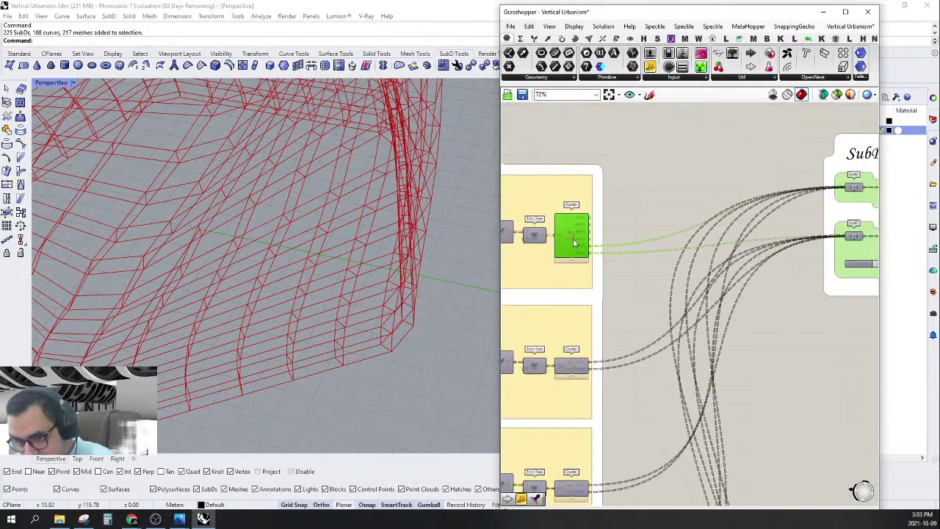
{"action": "left_click", "coordinate": [854, 189]}
{"action": "left_click", "coordinate": [754, 157]}
{"action": "right_click_drag", "start_coordinate": [772, 169], "coordinate": [737, 169]}
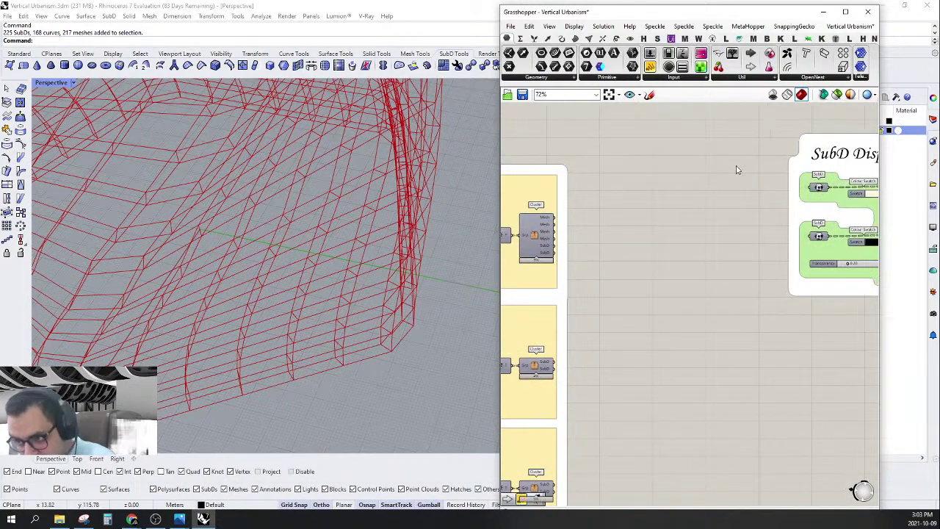
{"action": "scroll", "coordinate": [737, 183], "scroll_direction": "down", "scroll_amount": 1}
{"action": "scroll", "coordinate": [650, 218], "scroll_direction": "up", "scroll_amount": 3}
{"action": "left_click", "coordinate": [569, 217]}
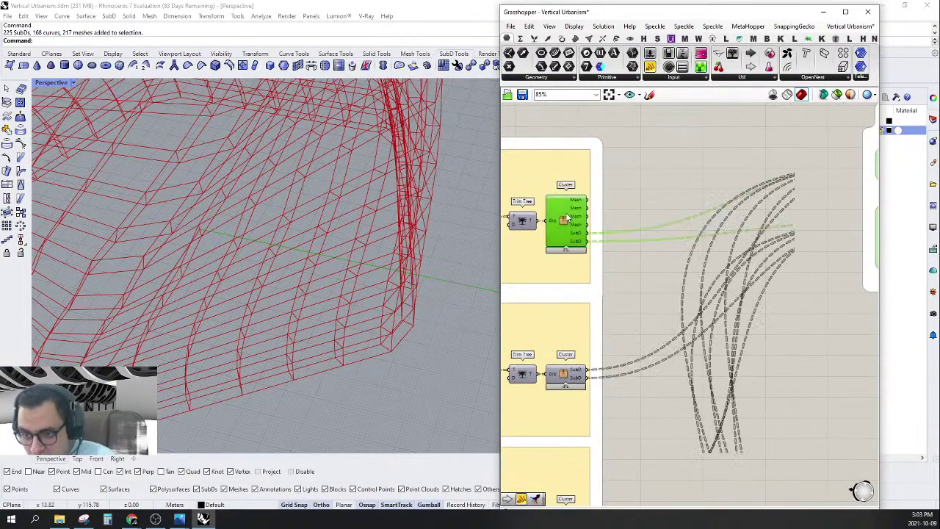
{"action": "mouse_move", "coordinate": [569, 216]}
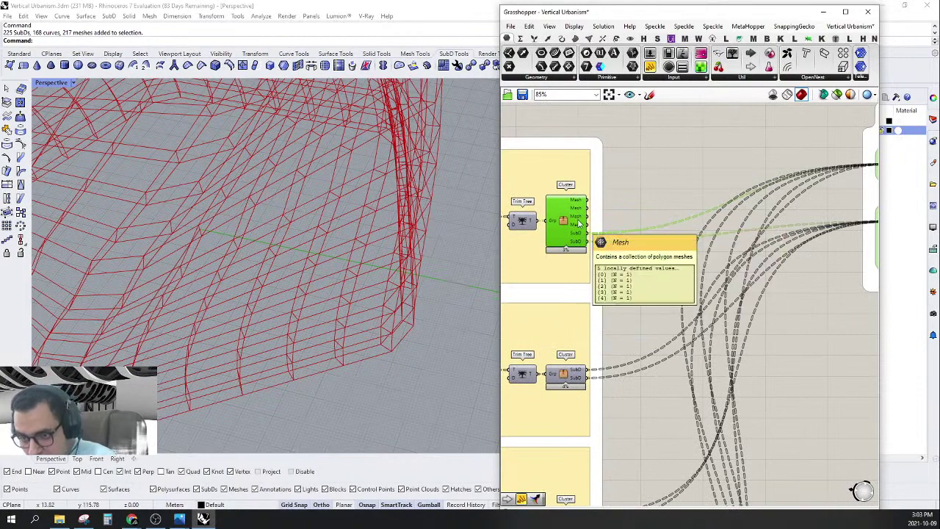
{"action": "scroll", "coordinate": [633, 212], "scroll_direction": "down", "scroll_amount": 3}
{"action": "scroll", "coordinate": [634, 212], "scroll_direction": "up", "scroll_amount": 2}
{"action": "left_click", "coordinate": [674, 198]}
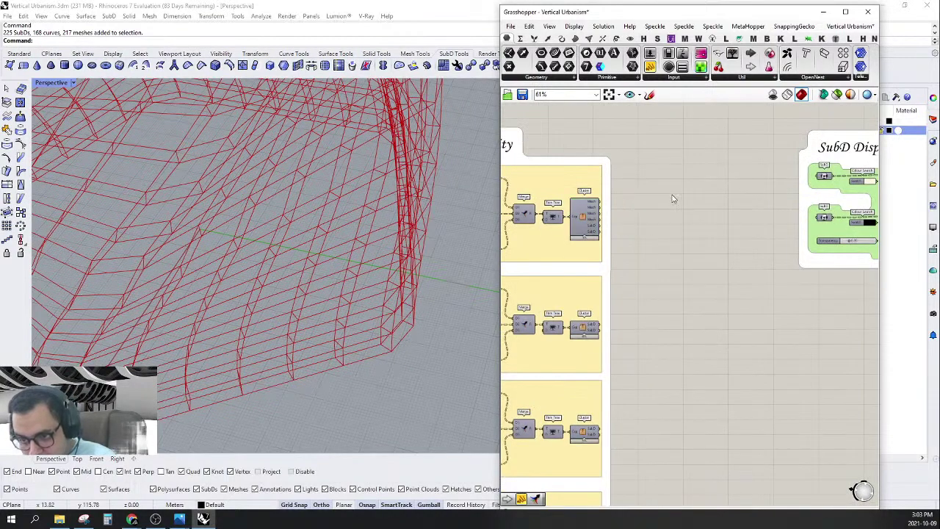
{"action": "right_click_drag", "start_coordinate": [675, 195], "coordinate": [659, 209]}
{"action": "right_click_drag", "start_coordinate": [601, 227], "coordinate": [672, 218]}
{"action": "left_click", "coordinate": [635, 222]}
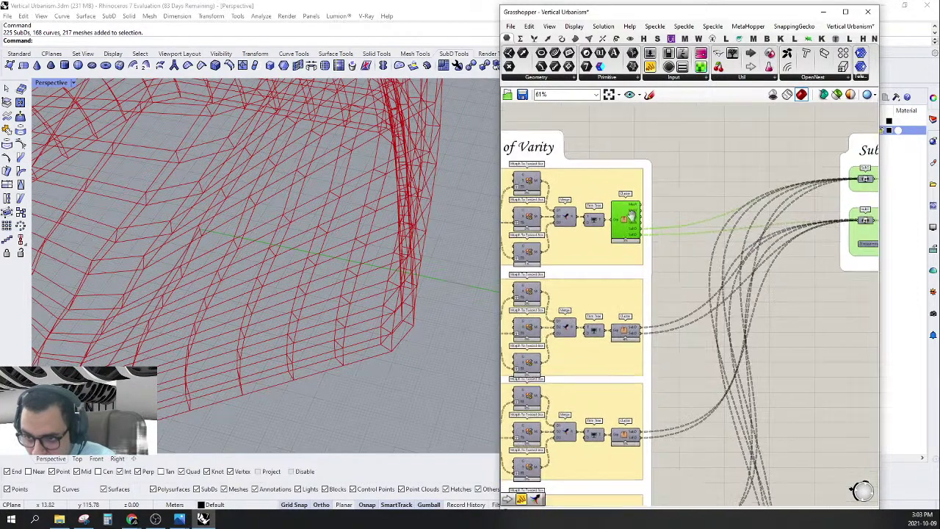
{"action": "scroll", "coordinate": [707, 183], "scroll_direction": "up", "scroll_amount": 4}
{"action": "double_click", "coordinate": [693, 189]}
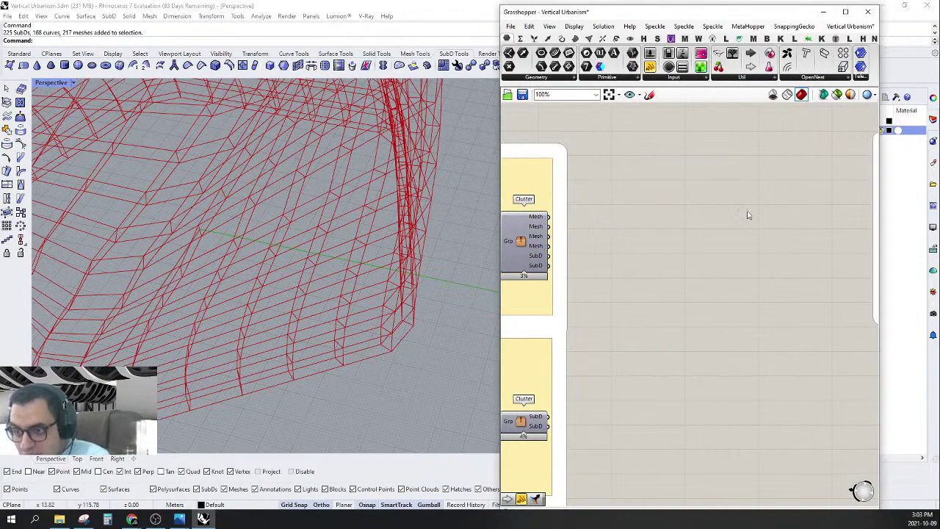
{"action": "double_click", "coordinate": [699, 223]}
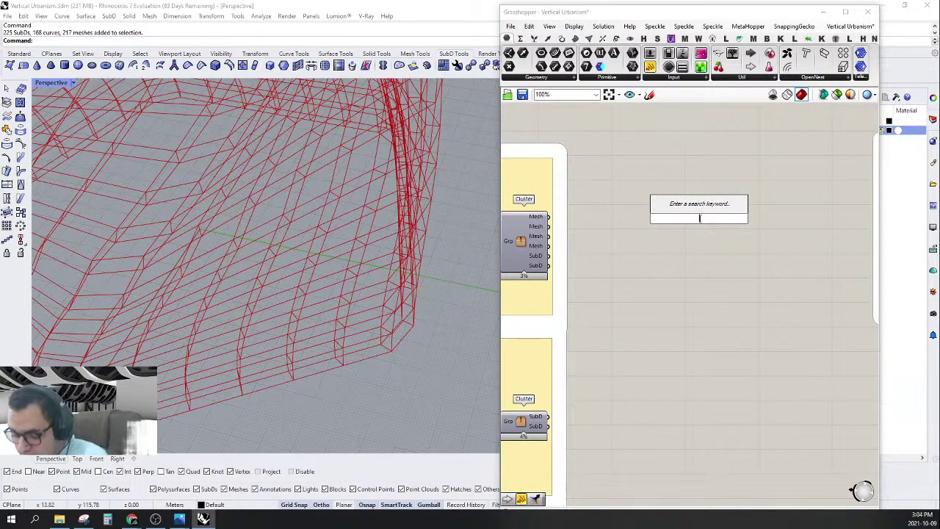
{"action": "type", "text": "j"}
{"action": "left_click", "coordinate": [697, 228]}
Delete the old two-output SubD clusters from the second through sixth Layers of Varity branches.
{"action": "scroll", "coordinate": [705, 215], "scroll_direction": "down", "scroll_amount": 4}
{"action": "right_click_drag", "start_coordinate": [705, 216], "coordinate": [702, 158]}
{"action": "left_click", "coordinate": [615, 170]}
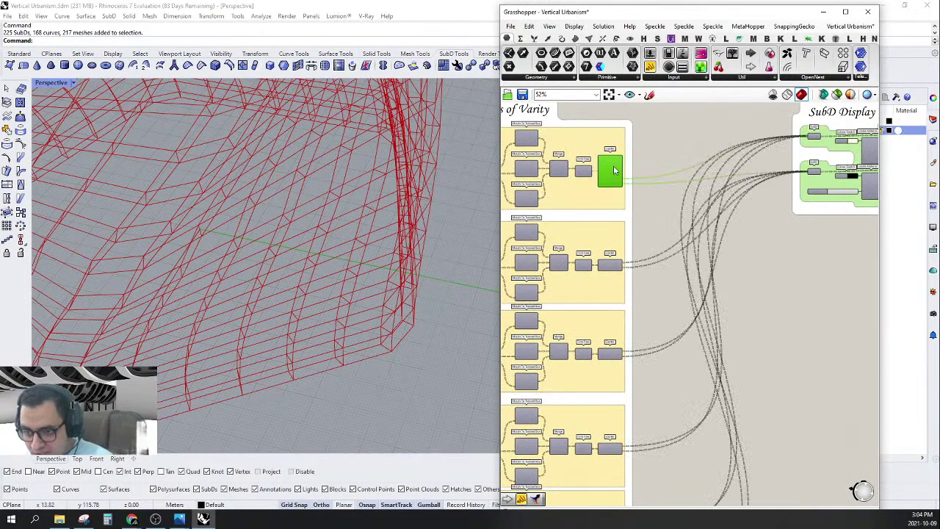
{"action": "scroll", "coordinate": [604, 201], "scroll_direction": "up", "scroll_amount": 3}
{"action": "left_click", "coordinate": [615, 307]}
{"action": "scroll", "coordinate": [632, 270], "scroll_direction": "down", "scroll_amount": 5}
{"action": "right_click_drag", "start_coordinate": [642, 309], "coordinate": [641, 254]}
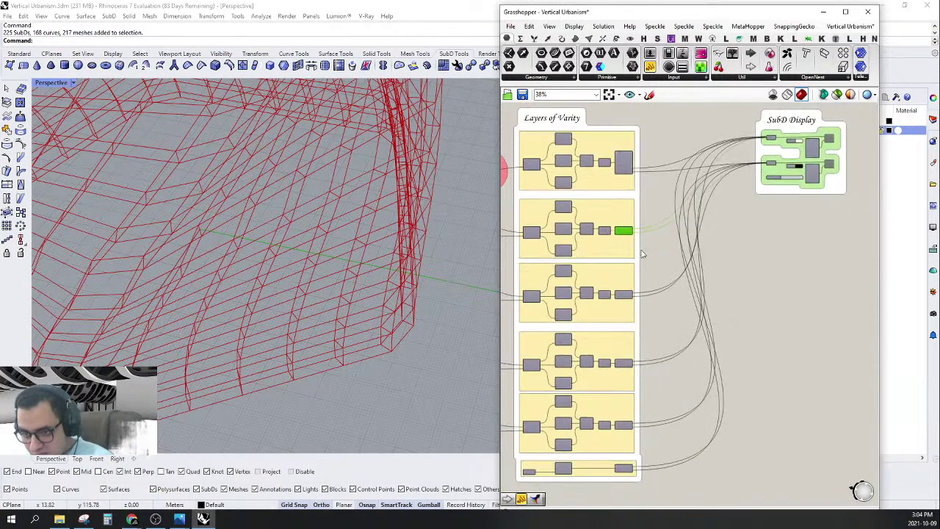
{"action": "scroll", "coordinate": [626, 290], "scroll_direction": "up", "scroll_amount": 3}
{"action": "left_click", "coordinate": [628, 288], "text": "shift"}
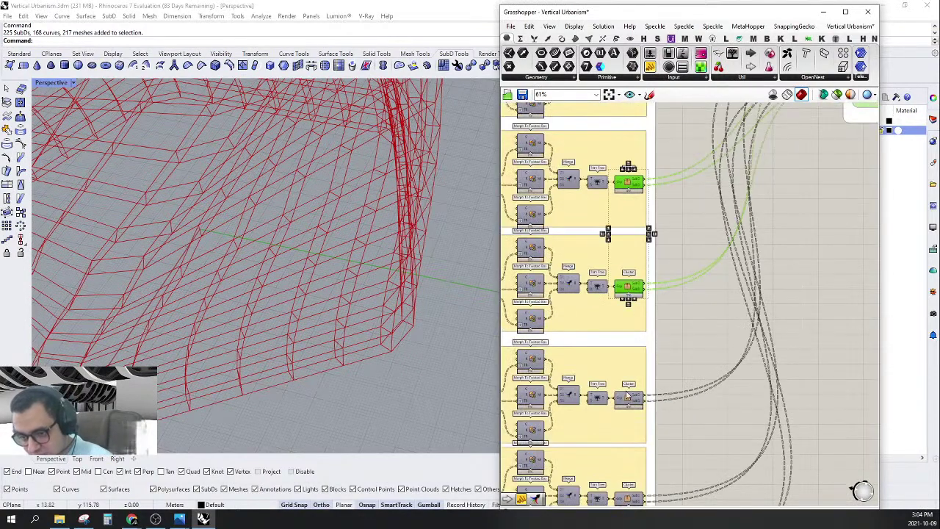
{"action": "left_click", "coordinate": [626, 396], "text": "shift"}
{"action": "right_click_drag", "start_coordinate": [626, 411], "coordinate": [630, 297]}
{"action": "left_click", "coordinate": [633, 385], "text": "shift"}
{"action": "left_click", "coordinate": [633, 457], "text": "shift"}
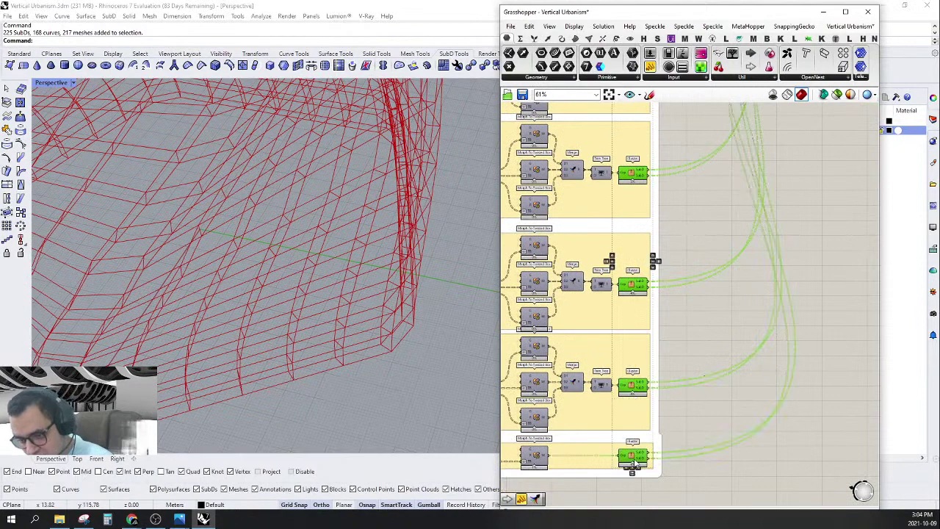
{"action": "right_click_drag", "start_coordinate": [733, 378], "coordinate": [712, 400]}
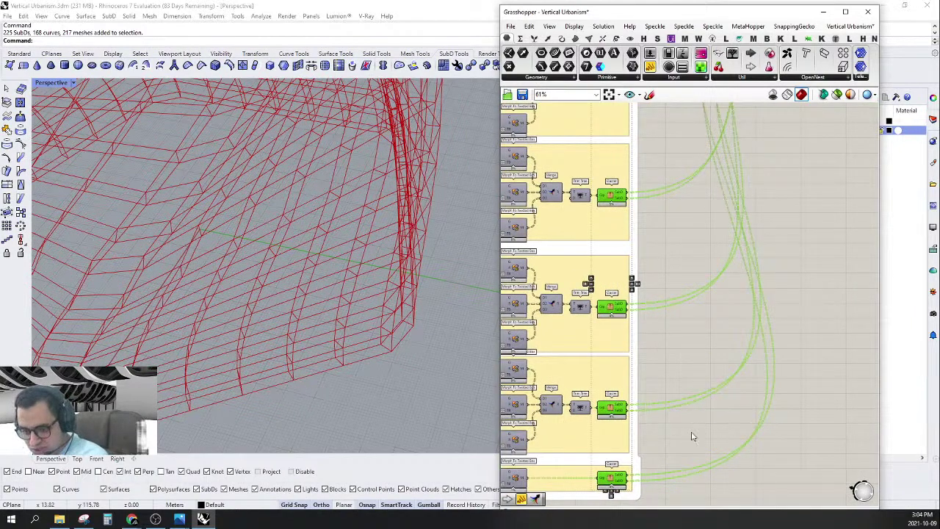
{"action": "right_click_drag", "start_coordinate": [692, 436], "coordinate": [707, 453]}
{"action": "scroll", "coordinate": [690, 432], "scroll_direction": "down", "scroll_amount": 2}
{"action": "key", "text": "Delete"}
Duplicate the first branch's six-output cluster beside the second branch and wire that branch's Trim Tree into it.
{"action": "right_click_drag", "start_coordinate": [682, 267], "coordinate": [680, 316]}
{"action": "scroll", "coordinate": [656, 193], "scroll_direction": "up", "scroll_amount": 2}
{"action": "left_click", "coordinate": [650, 171]}
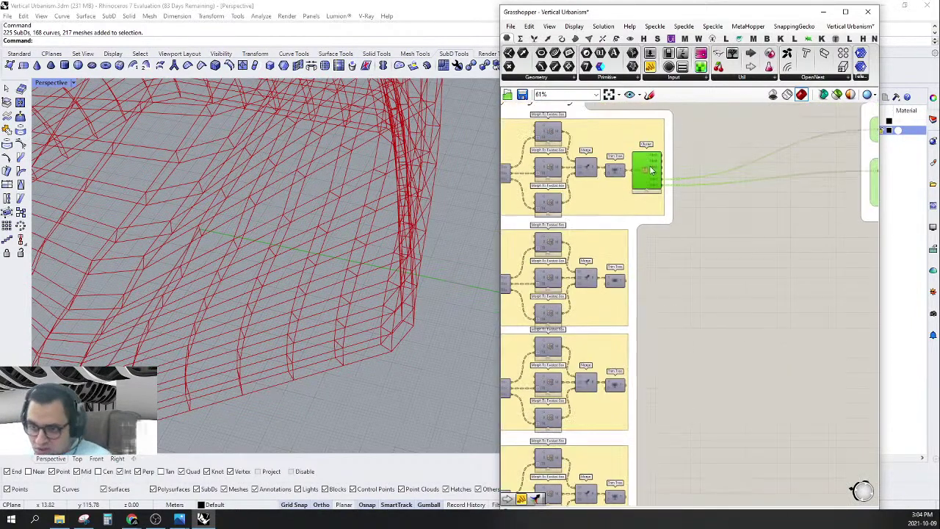
{"action": "mouse_move", "coordinate": [651, 170]}
{"action": "left_click_drag", "start_coordinate": [651, 178], "coordinate": [646, 276]}
{"action": "scroll", "coordinate": [652, 288], "scroll_direction": "up", "scroll_amount": 3}
{"action": "right_click_drag", "start_coordinate": [678, 296], "coordinate": [700, 256]}
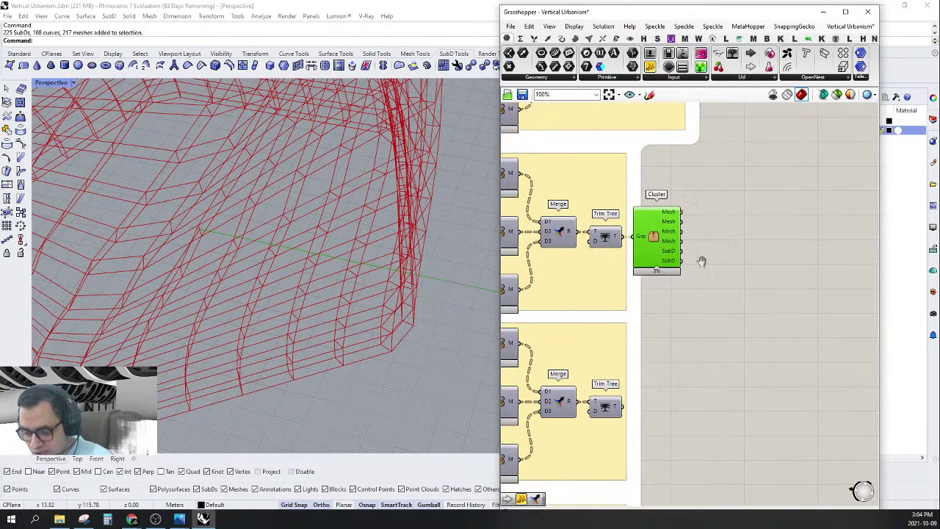
Duplicate the cluster for the third branch, feed it from that branch's Trim Tree, and align it under the cluster above.
{"action": "scroll", "coordinate": [702, 262], "scroll_direction": "down", "scroll_amount": 3}
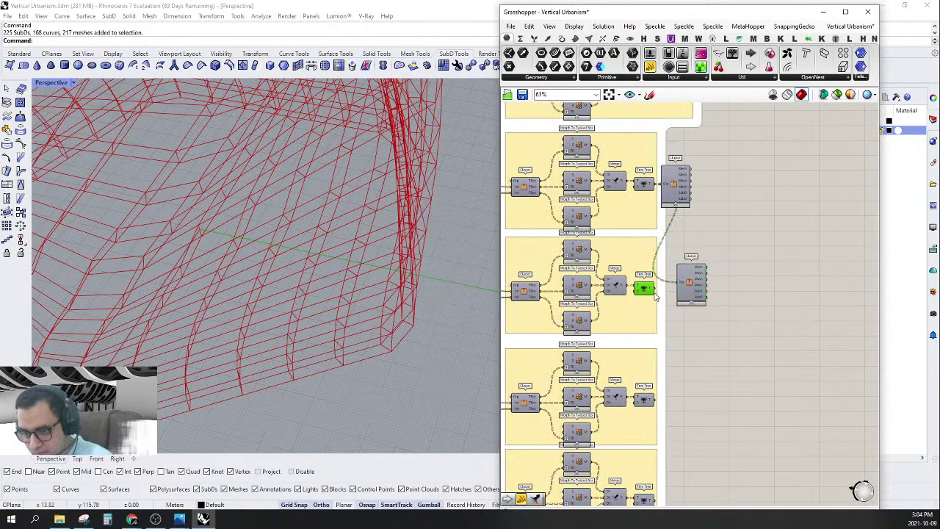
{"action": "left_click_drag", "start_coordinate": [655, 293], "coordinate": [678, 286]}
{"action": "key", "text": "ctrl+z"}
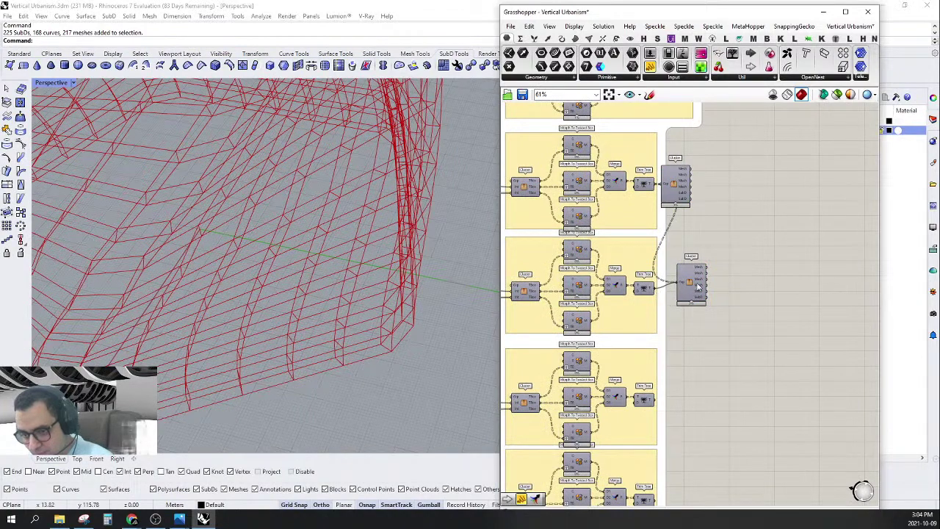
{"action": "scroll", "coordinate": [688, 295], "scroll_direction": "up", "scroll_amount": 6}
{"action": "left_click_drag", "start_coordinate": [691, 279], "coordinate": [669, 289]}
Duplicate both clusters for the fourth and fifth branches, wire them to their Trim Trees, and align the fourth branch's copy.
{"action": "scroll", "coordinate": [670, 296], "scroll_direction": "down", "scroll_amount": 5}
{"action": "scroll", "coordinate": [685, 234], "scroll_direction": "down", "scroll_amount": 5}
{"action": "mouse_move", "coordinate": [687, 279]}
{"action": "right_mouse_down"}
{"action": "mouse_move", "coordinate": [689, 226]}
{"action": "mouse_move", "coordinate": [686, 262]}
{"action": "right_mouse_up"}
{"action": "scroll", "coordinate": [677, 235], "scroll_direction": "up", "scroll_amount": 4}
{"action": "left_click", "coordinate": [679, 143], "text": "shift"}
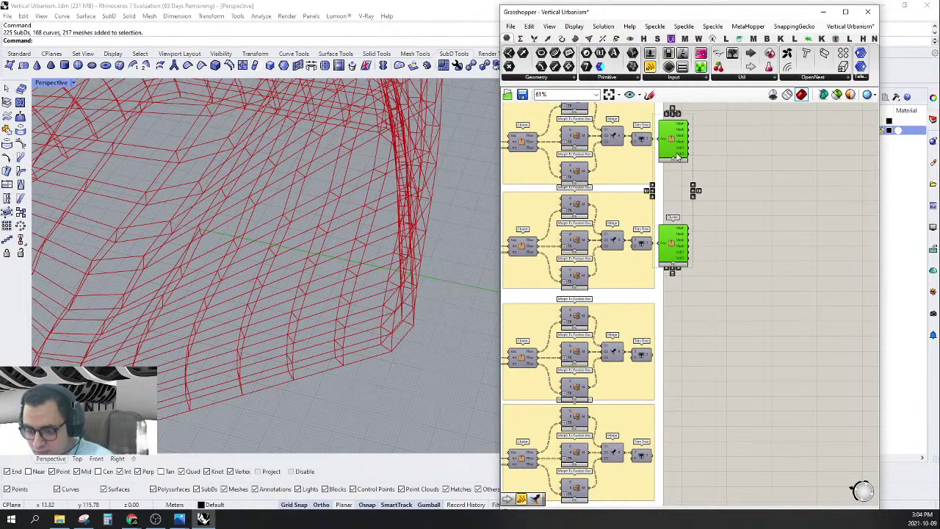
{"action": "left_click_drag", "start_coordinate": [679, 146], "coordinate": [724, 385]}
{"action": "left_click", "coordinate": [757, 332]}
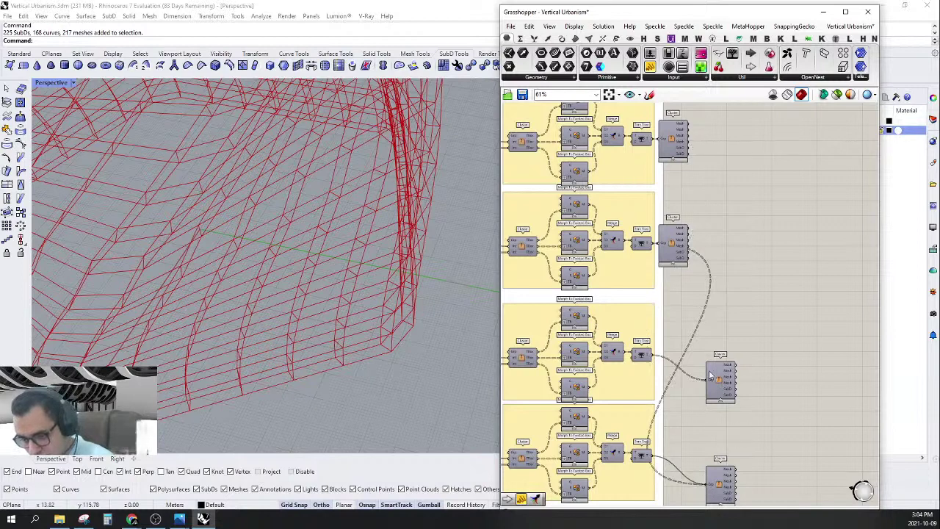
{"action": "left_click_drag", "start_coordinate": [710, 375], "coordinate": [672, 358]}
Align the fifth branch's cluster and add another copy fed by the last branch's Morph To Twisted Box.
{"action": "right_click_drag", "start_coordinate": [714, 470], "coordinate": [724, 340]}
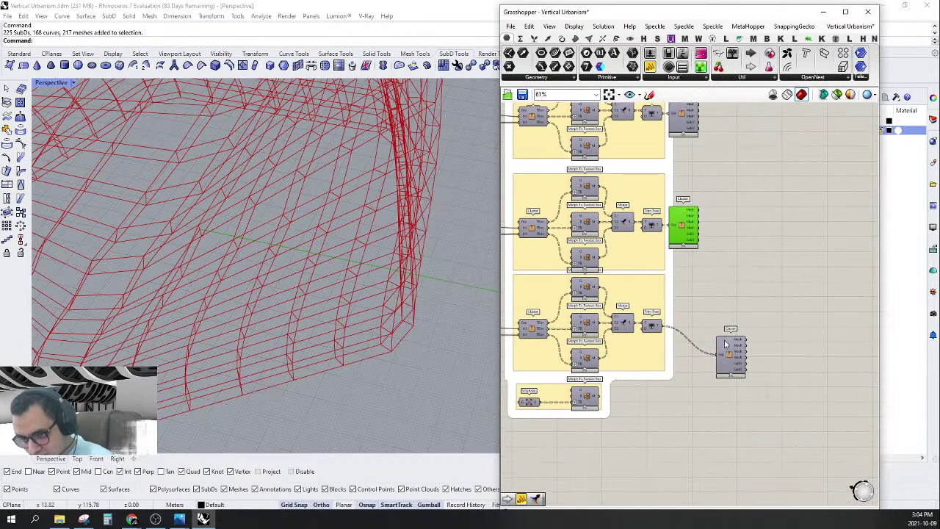
{"action": "left_click_drag", "start_coordinate": [725, 356], "coordinate": [685, 401]}
{"action": "scroll", "coordinate": [719, 378], "scroll_direction": "down", "scroll_amount": 5}
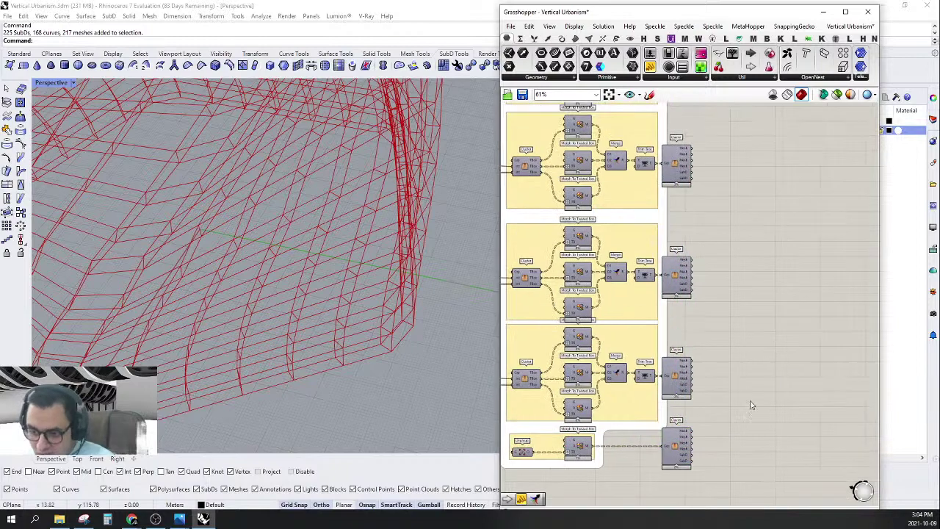
{"action": "right_click_drag", "start_coordinate": [705, 306], "coordinate": [651, 320]}
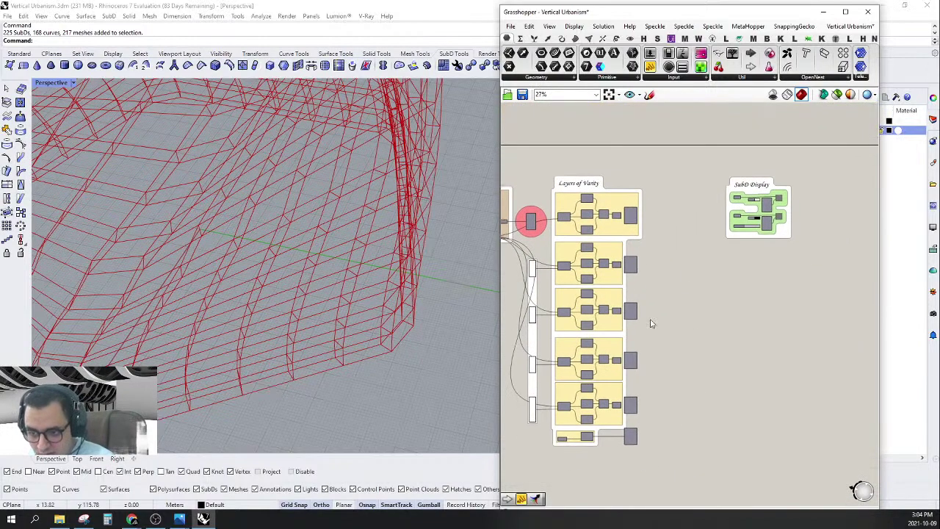
Add the new clusters of the second, third and fourth branches to their yellow groups.
{"action": "left_click_drag", "start_coordinate": [616, 470], "coordinate": [682, 500]}
{"action": "scroll", "coordinate": [655, 328], "scroll_direction": "up", "scroll_amount": 3}
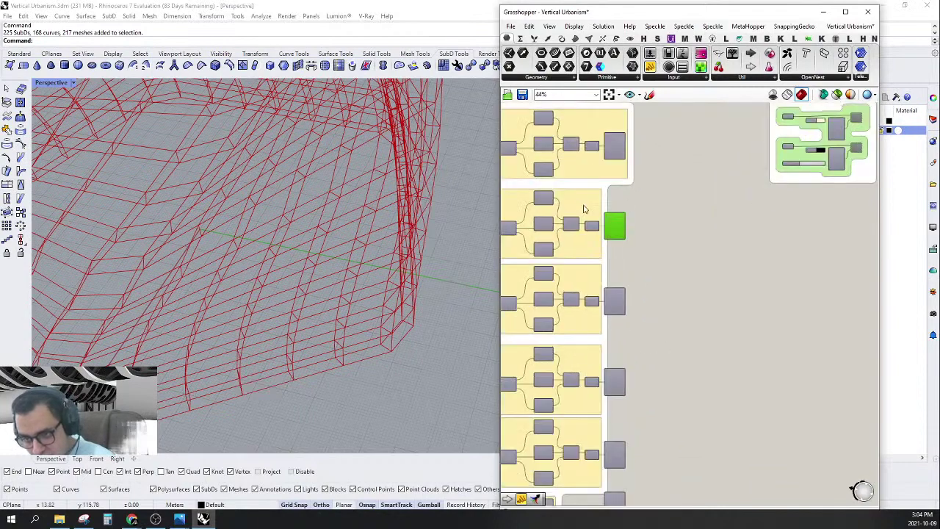
{"action": "right_click", "coordinate": [584, 209]}
{"action": "left_click", "coordinate": [620, 286]}
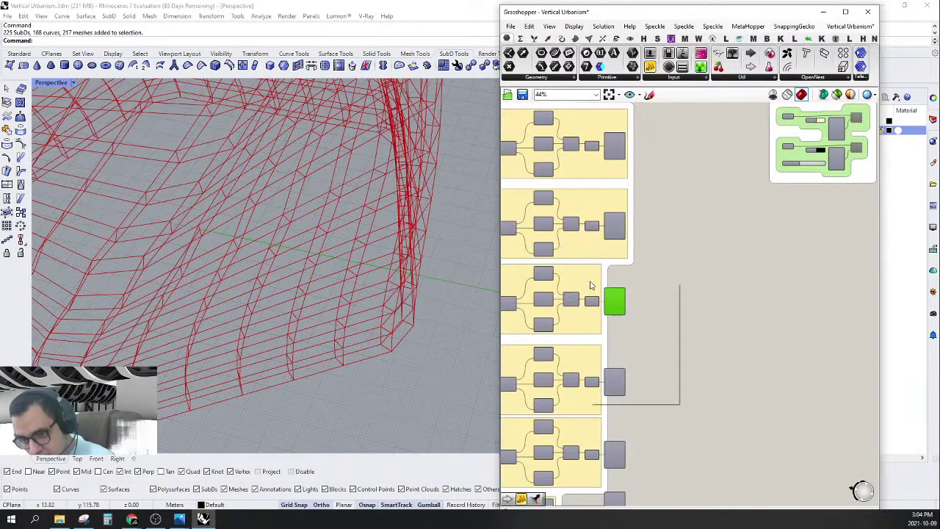
{"action": "right_click", "coordinate": [592, 285]}
{"action": "left_click", "coordinate": [614, 369]}
{"action": "right_click", "coordinate": [586, 369]}
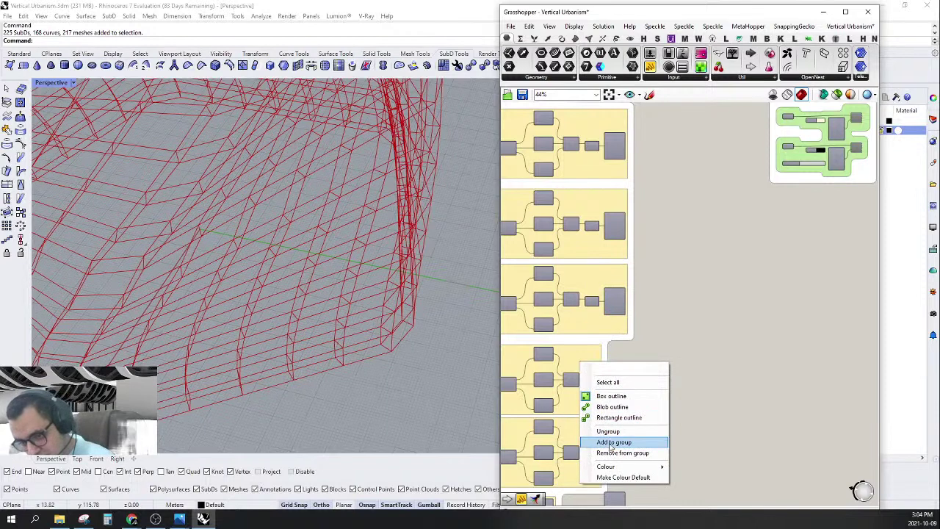
{"action": "left_click", "coordinate": [611, 446]}
Add the new clusters of the fifth and sixth branches to their yellow groups.
{"action": "right_click_drag", "start_coordinate": [625, 469], "coordinate": [672, 333]}
{"action": "right_click", "coordinate": [639, 290]}
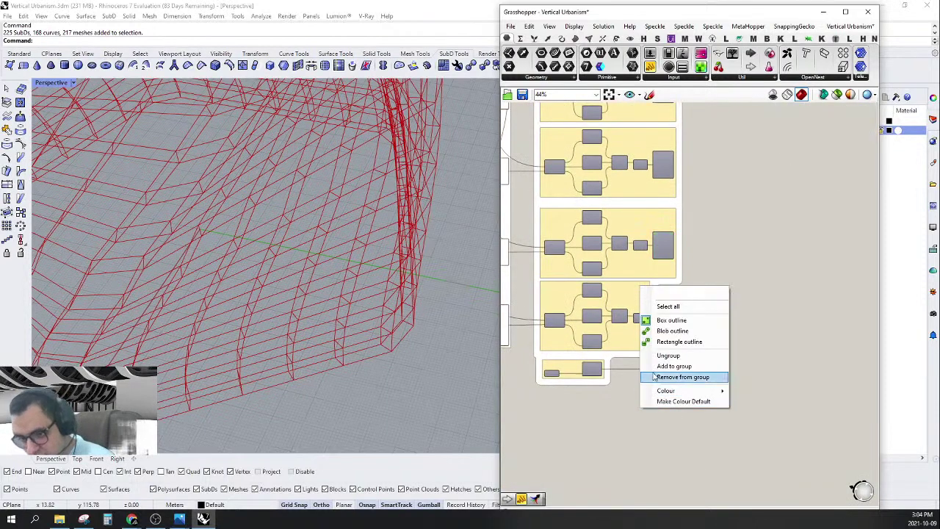
{"action": "left_click", "coordinate": [691, 379]}
{"action": "right_click", "coordinate": [578, 369]}
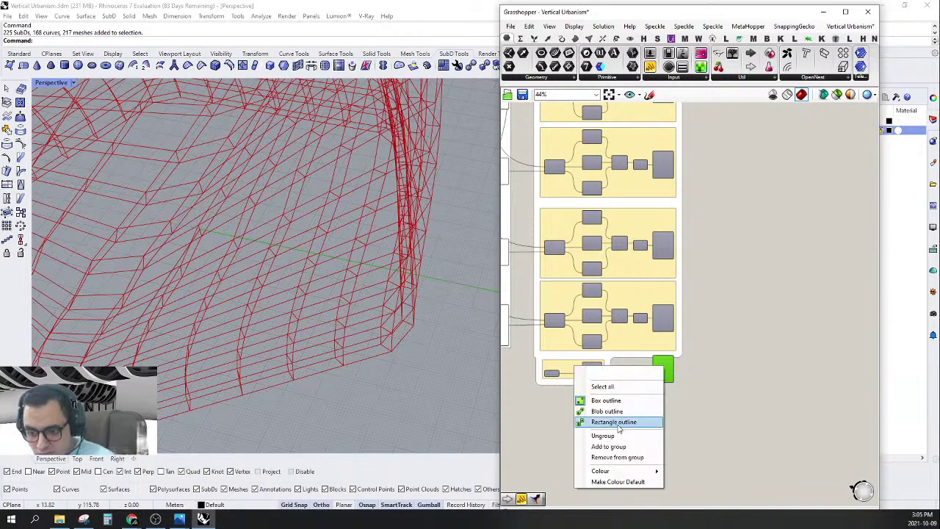
{"action": "left_click", "coordinate": [609, 445]}
{"action": "scroll", "coordinate": [729, 339], "scroll_direction": "down", "scroll_amount": 5}
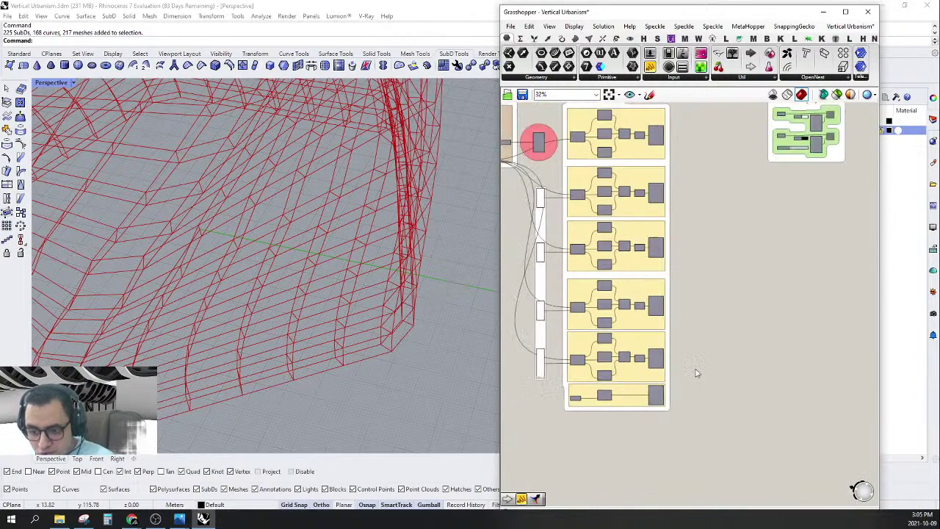
{"action": "scroll", "coordinate": [634, 336], "scroll_direction": "up", "scroll_amount": 5}
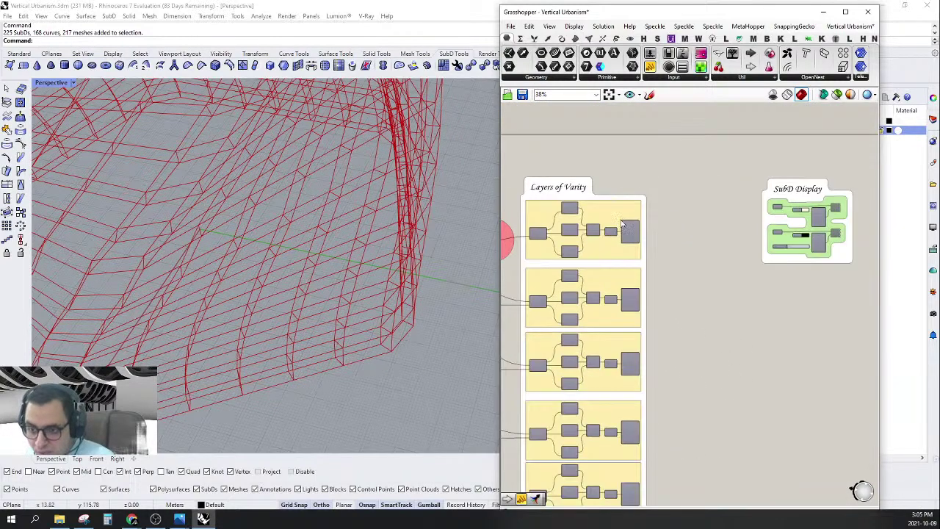
{"action": "scroll", "coordinate": [621, 204], "scroll_direction": "down", "scroll_amount": 5}
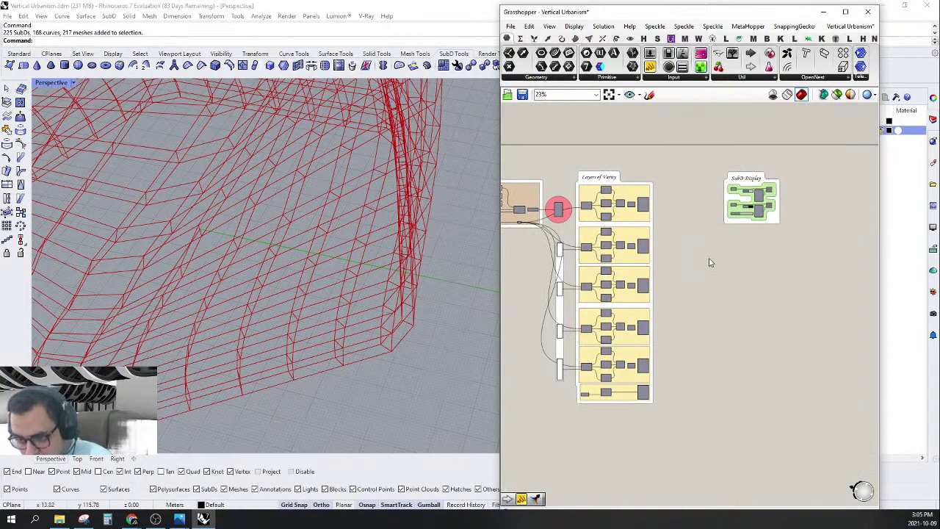
{"action": "scroll", "coordinate": [688, 211], "scroll_direction": "up", "scroll_amount": 4}
{"action": "double_click", "coordinate": [684, 204]}
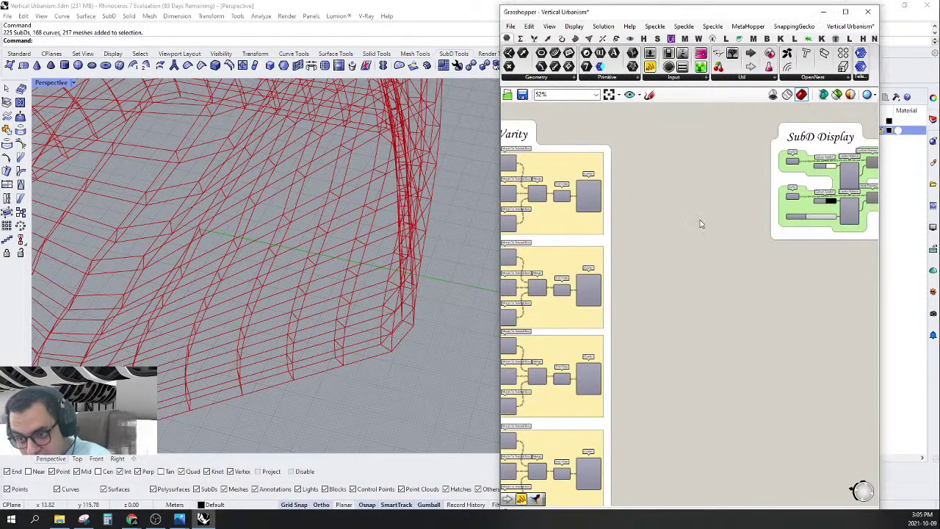
{"action": "scroll", "coordinate": [701, 223], "scroll_direction": "down", "scroll_amount": 3}
Duplicate the whole sixth branch group, including its Morph To Twisted Box and cluster, directly below the original.
{"action": "scroll", "coordinate": [736, 288], "scroll_direction": "up", "scroll_amount": 4}
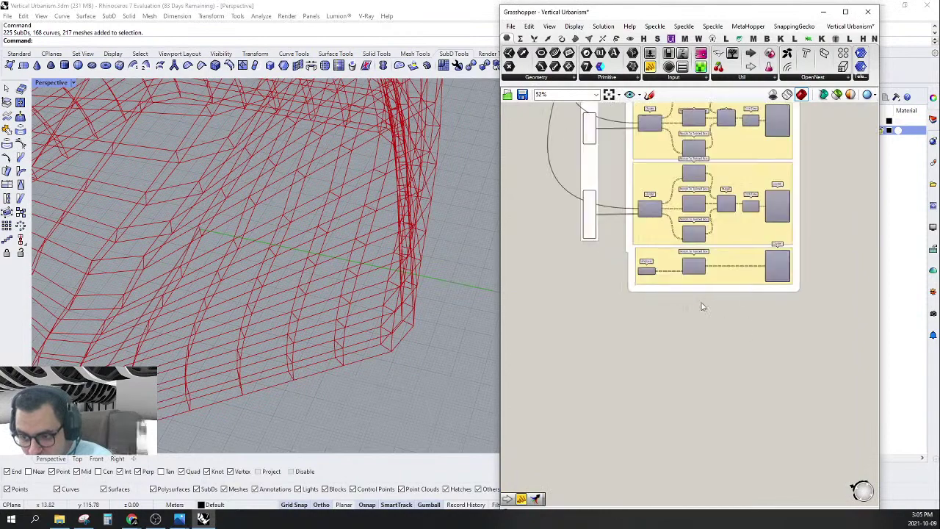
{"action": "right_click_drag", "start_coordinate": [553, 341], "coordinate": [604, 306]}
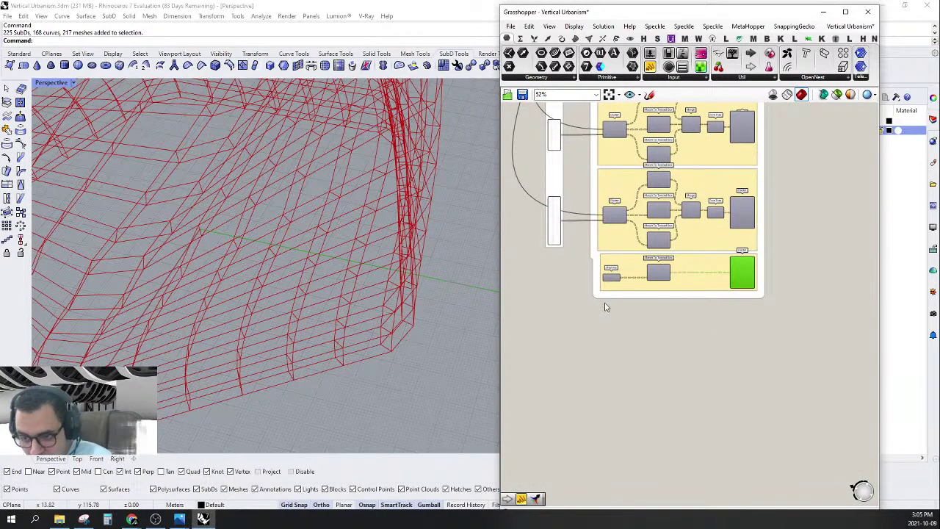
{"action": "left_click_drag", "start_coordinate": [580, 329], "coordinate": [812, 249]}
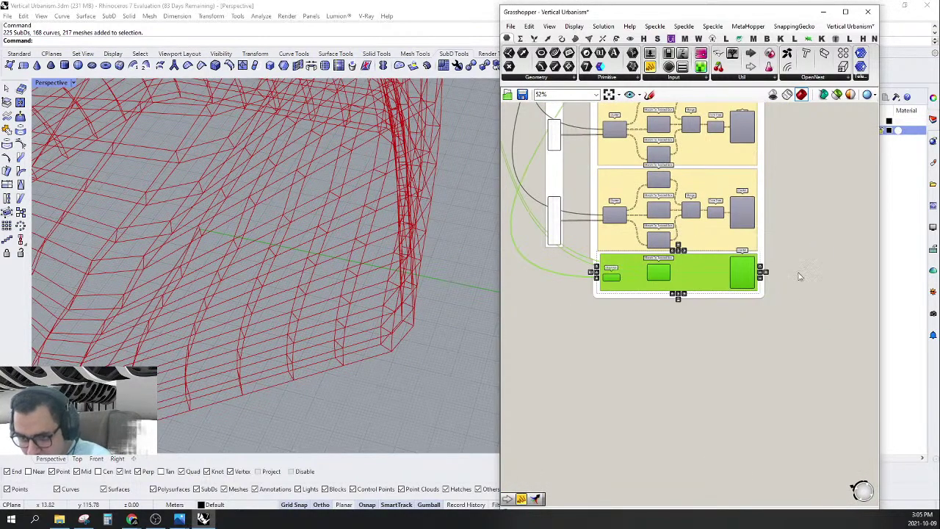
{"action": "scroll", "coordinate": [693, 297], "scroll_direction": "up", "scroll_amount": 4}
{"action": "left_click_drag", "start_coordinate": [635, 246], "coordinate": [633, 335], "text": "alt"}
{"action": "left_click", "coordinate": [657, 431]}
Trace the duplicated bottom branch's Morph To Twisted Box inputs back through the Twisted Boxes and Units to Morph groups.
{"action": "scroll", "coordinate": [771, 396], "scroll_direction": "down", "scroll_amount": 5}
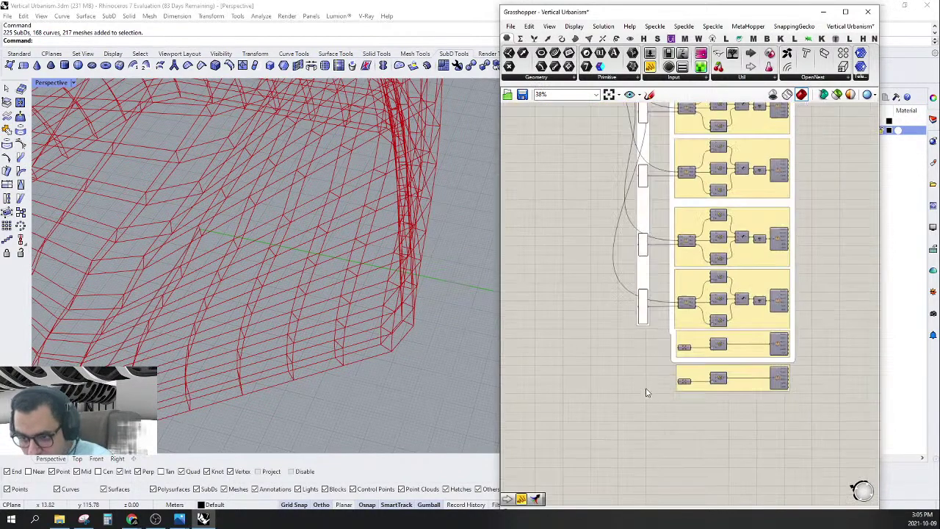
{"action": "scroll", "coordinate": [647, 392], "scroll_direction": "up", "scroll_amount": 3}
{"action": "left_click_drag", "start_coordinate": [692, 402], "coordinate": [701, 229]}
{"action": "scroll", "coordinate": [671, 164], "scroll_direction": "down", "scroll_amount": 5}
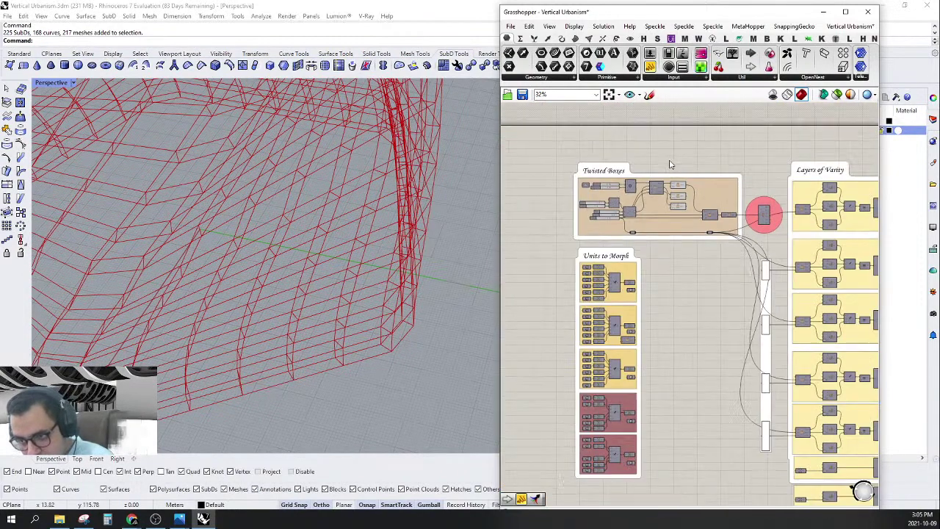
{"action": "scroll", "coordinate": [738, 323], "scroll_direction": "up", "scroll_amount": 5}
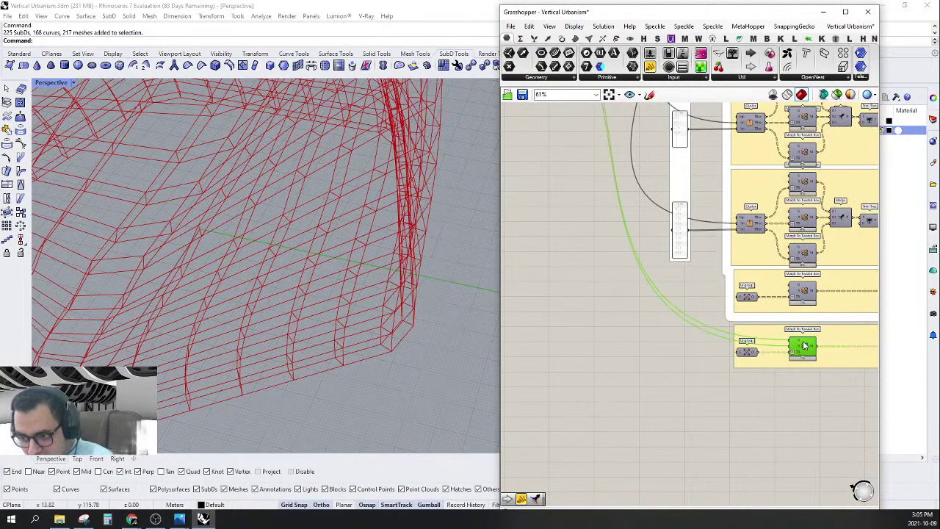
{"action": "scroll", "coordinate": [735, 294], "scroll_direction": "down", "scroll_amount": 3}
{"action": "scroll", "coordinate": [598, 228], "scroll_direction": "up", "scroll_amount": 1}
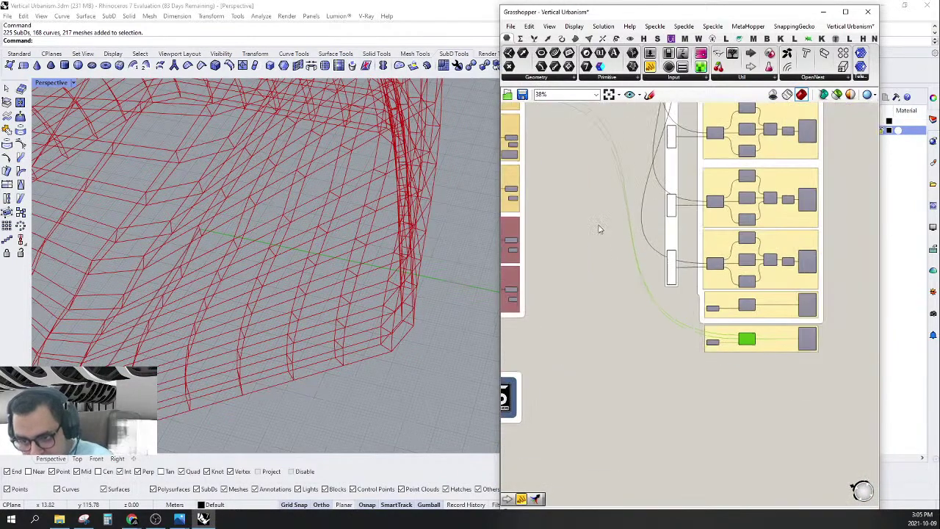
{"action": "scroll", "coordinate": [568, 296], "scroll_direction": "up", "scroll_amount": 2}
{"action": "scroll", "coordinate": [530, 210], "scroll_direction": "up", "scroll_amount": 2}
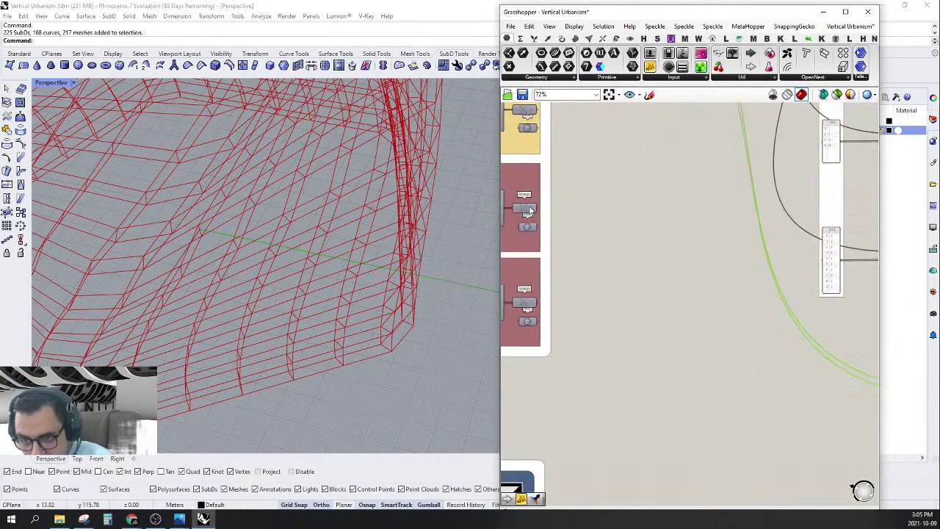
{"action": "scroll", "coordinate": [545, 228], "scroll_direction": "down", "scroll_amount": 2}
{"action": "right_click_drag", "start_coordinate": [824, 329], "coordinate": [769, 340]}
{"action": "scroll", "coordinate": [769, 341], "scroll_direction": "down", "scroll_amount": 2}
{"action": "scroll", "coordinate": [783, 360], "scroll_direction": "up", "scroll_amount": 3}
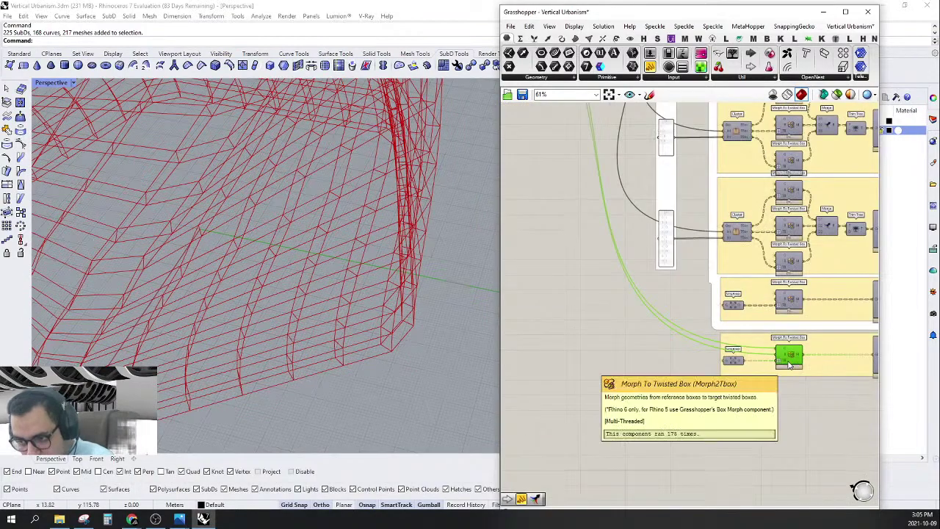
Highlight the middle output cluster in the Twisted Boxes group and inspect its boxes against the tower in the viewport.
{"action": "scroll", "coordinate": [665, 416], "scroll_direction": "down", "scroll_amount": 4}
{"action": "right_click_drag", "start_coordinate": [599, 167], "coordinate": [671, 293]}
{"action": "scroll", "coordinate": [652, 212], "scroll_direction": "up", "scroll_amount": 3}
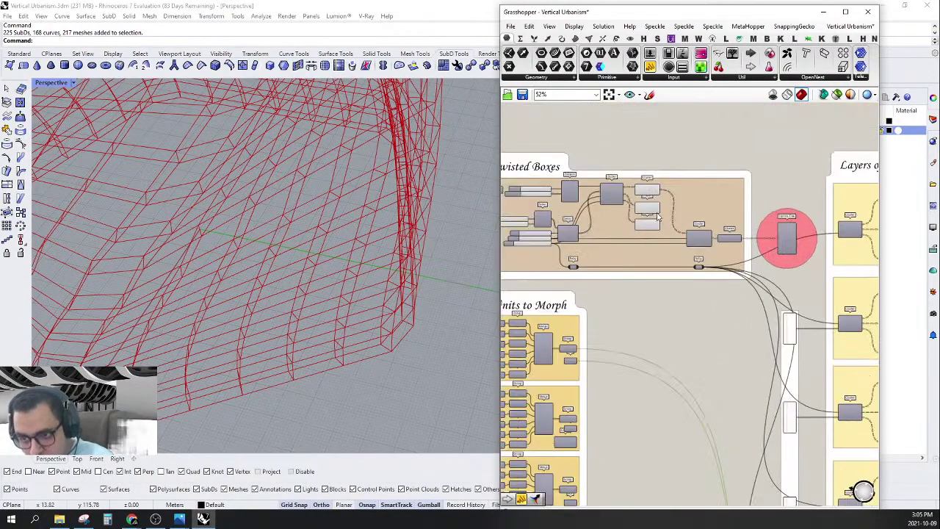
{"action": "left_click", "coordinate": [652, 211]}
{"action": "scroll", "coordinate": [335, 260], "scroll_direction": "down", "scroll_amount": 5}
{"action": "right_click_drag", "start_coordinate": [334, 260], "coordinate": [314, 225]}
{"action": "scroll", "coordinate": [323, 242], "scroll_direction": "up", "scroll_amount": 4}
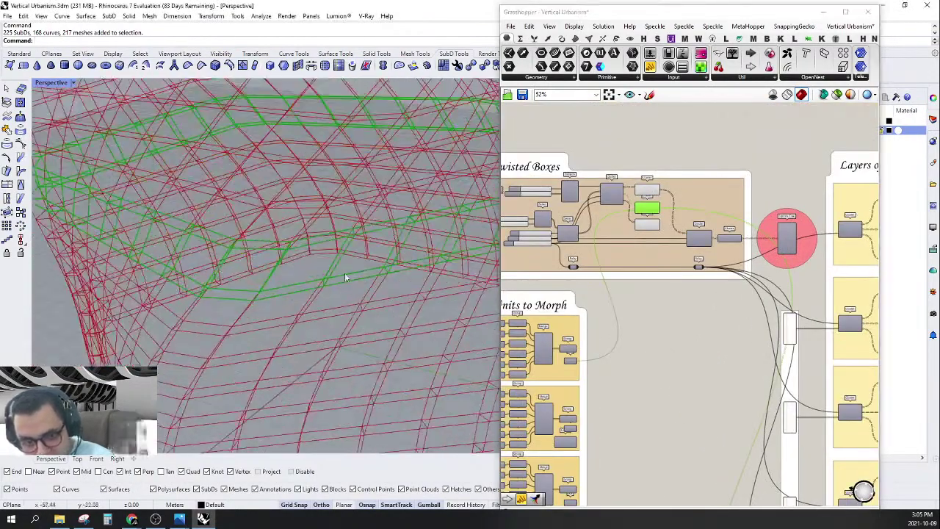
Turn on the preview of the Group component in the upper red Units to Morph block and zoom the viewport to it.
{"action": "scroll", "coordinate": [639, 389], "scroll_direction": "down", "scroll_amount": 3}
{"action": "scroll", "coordinate": [617, 324], "scroll_direction": "up", "scroll_amount": 3}
{"action": "scroll", "coordinate": [614, 292], "scroll_direction": "up", "scroll_amount": 3}
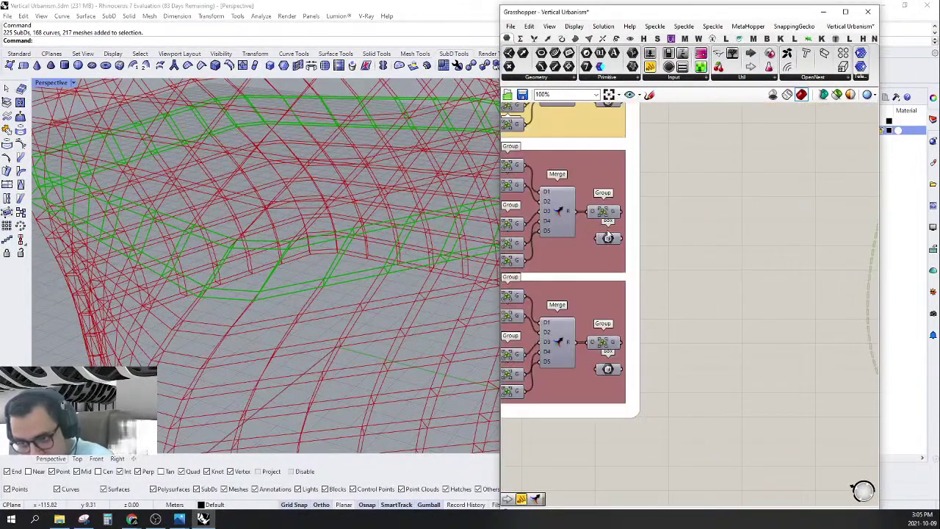
{"action": "left_click", "coordinate": [605, 212]}
{"action": "right_click", "coordinate": [606, 213]}
{"action": "left_click", "coordinate": [621, 232]}
{"action": "scroll", "coordinate": [306, 299], "scroll_direction": "down", "scroll_amount": 10}
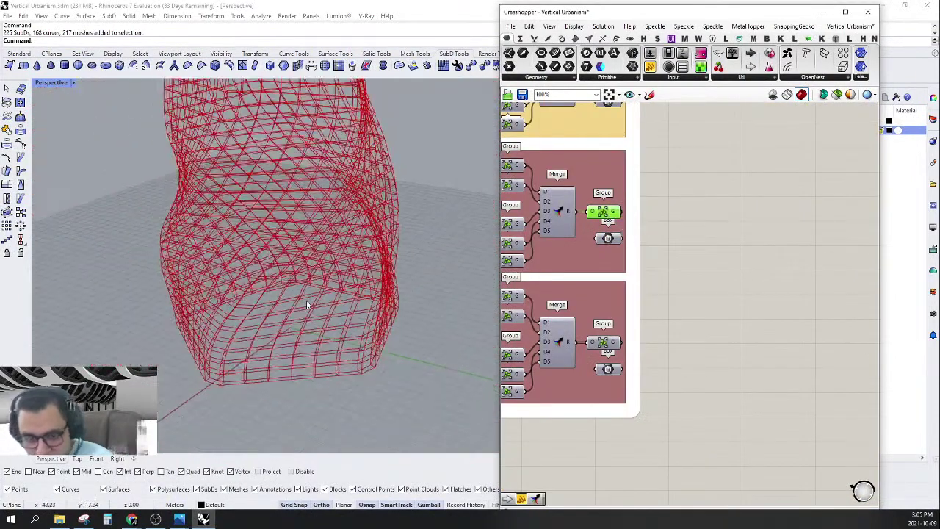
{"action": "right_click_drag", "start_coordinate": [351, 299], "coordinate": [430, 316]}
{"action": "right_click", "coordinate": [744, 285]}
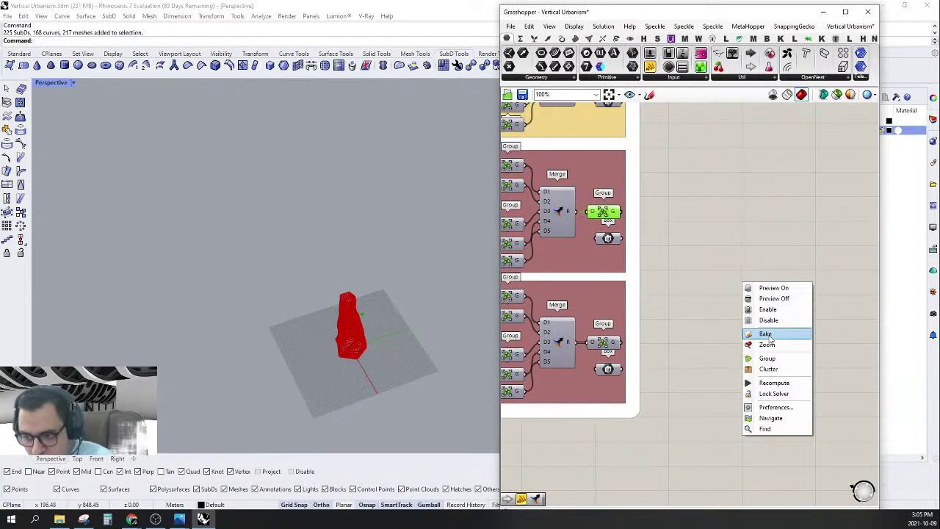
{"action": "left_click", "coordinate": [767, 344]}
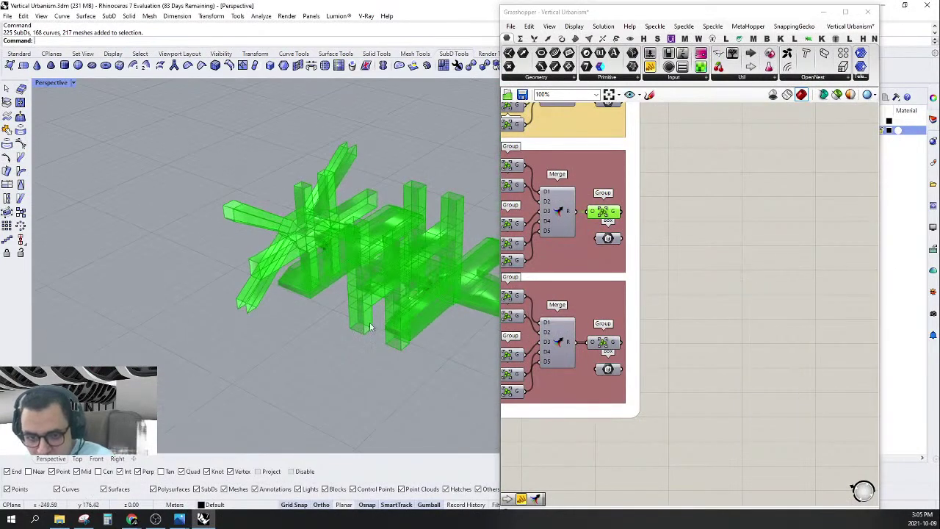
{"action": "scroll", "coordinate": [327, 286], "scroll_direction": "up", "scroll_amount": 3}
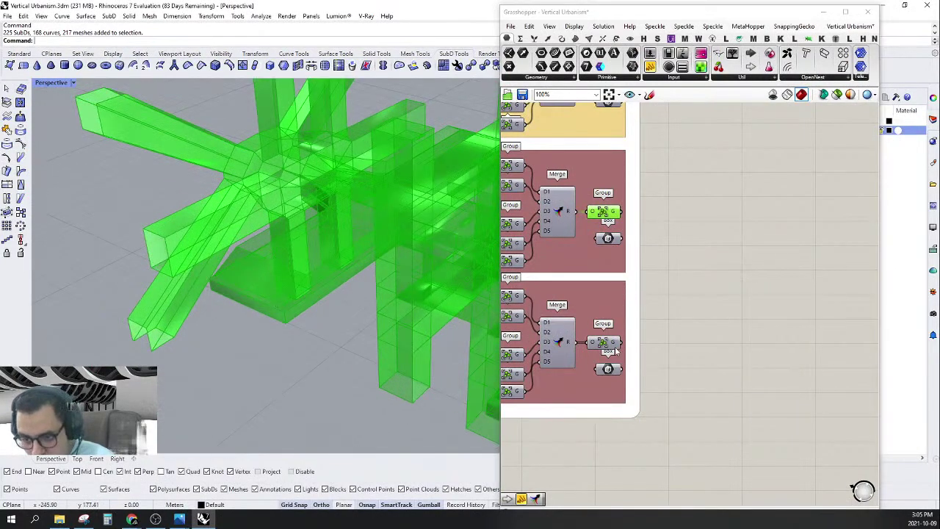
Connect the lower red unit's Group and Box to the G and R inputs of the duplicated branch's Morph To Twisted Box.
{"action": "left_click", "coordinate": [615, 351]}
{"action": "scroll", "coordinate": [622, 287], "scroll_direction": "down", "scroll_amount": 3}
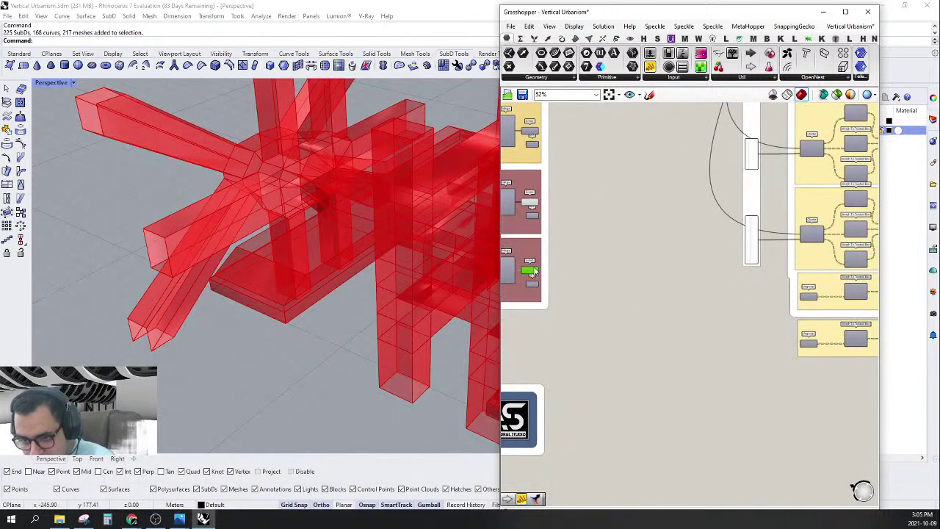
{"action": "scroll", "coordinate": [535, 271], "scroll_direction": "up", "scroll_amount": 2}
{"action": "left_click_drag", "start_coordinate": [894, 356], "coordinate": [801, 360]}
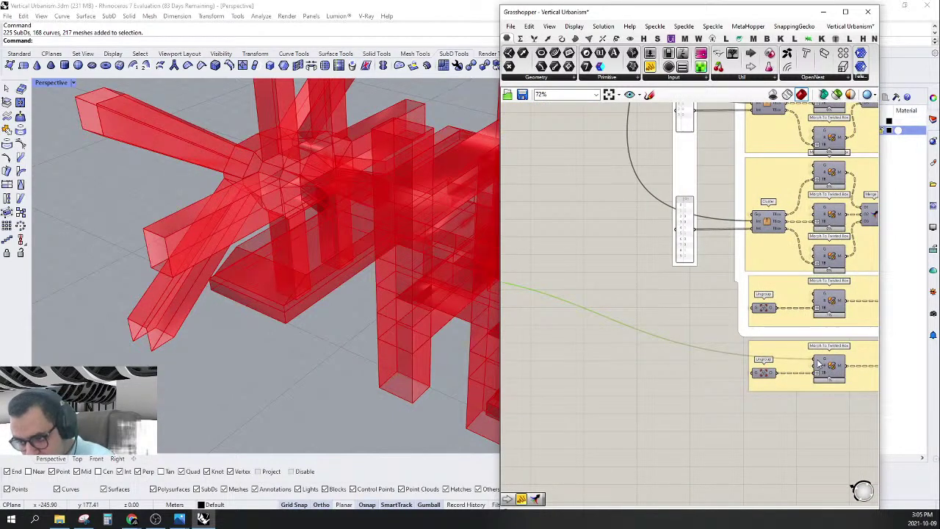
{"action": "left_click_drag", "start_coordinate": [814, 366], "coordinate": [759, 255]}
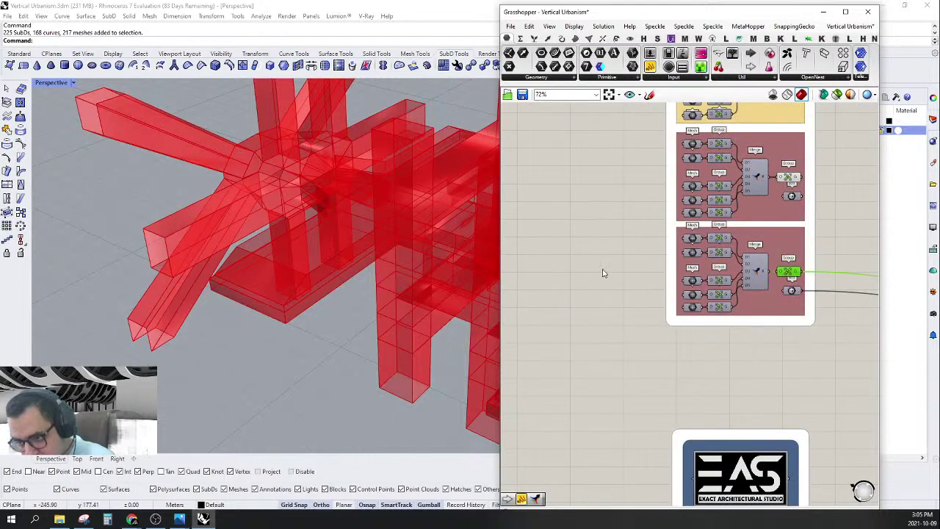
Turn on the preview of the duplicated branch's Morph To Twisted Box and zoom the viewport to the morphed geometry.
{"action": "scroll", "coordinate": [568, 268], "scroll_direction": "down", "scroll_amount": 7}
{"action": "scroll", "coordinate": [724, 290], "scroll_direction": "up", "scroll_amount": 7}
{"action": "scroll", "coordinate": [720, 343], "scroll_direction": "up", "scroll_amount": 1}
{"action": "right_click_drag", "start_coordinate": [811, 335], "coordinate": [690, 344]}
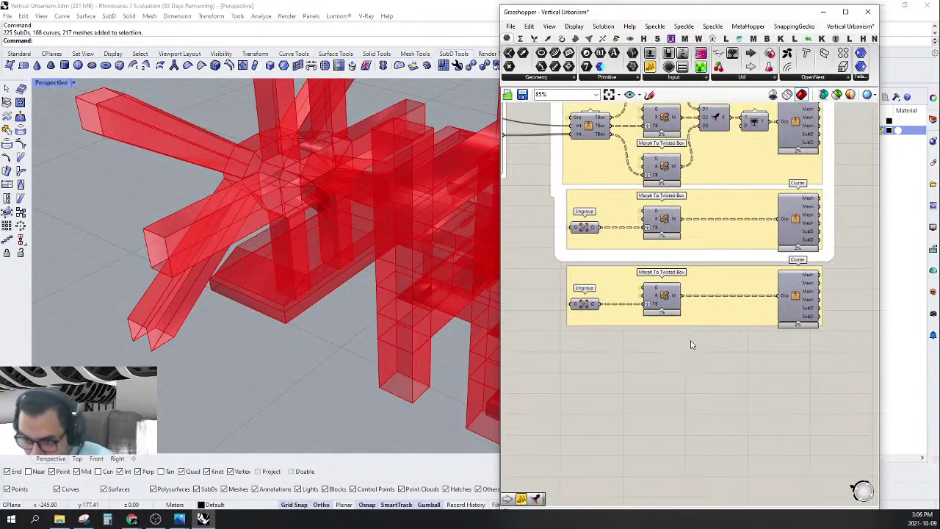
{"action": "right_click", "coordinate": [669, 294]}
{"action": "scroll", "coordinate": [356, 321], "scroll_direction": "down", "scroll_amount": 3}
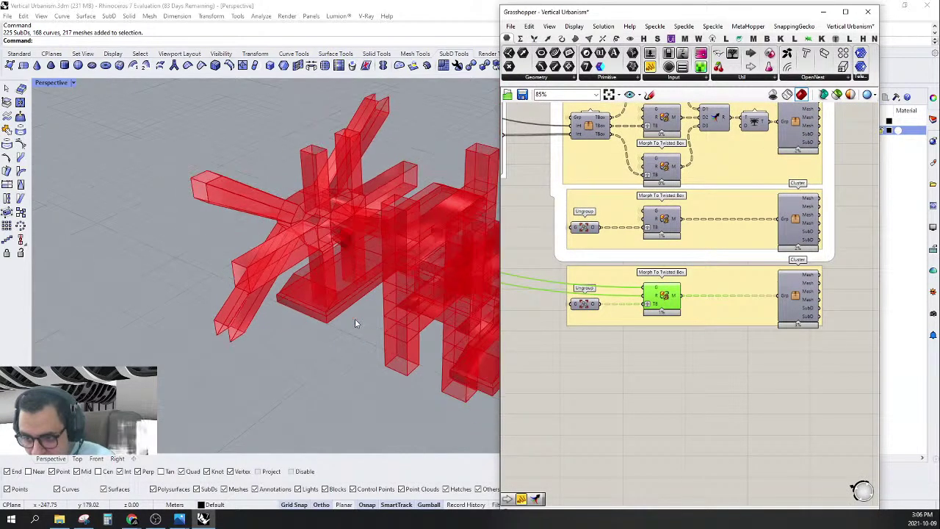
{"action": "scroll", "coordinate": [190, 325], "scroll_direction": "down", "scroll_amount": 5}
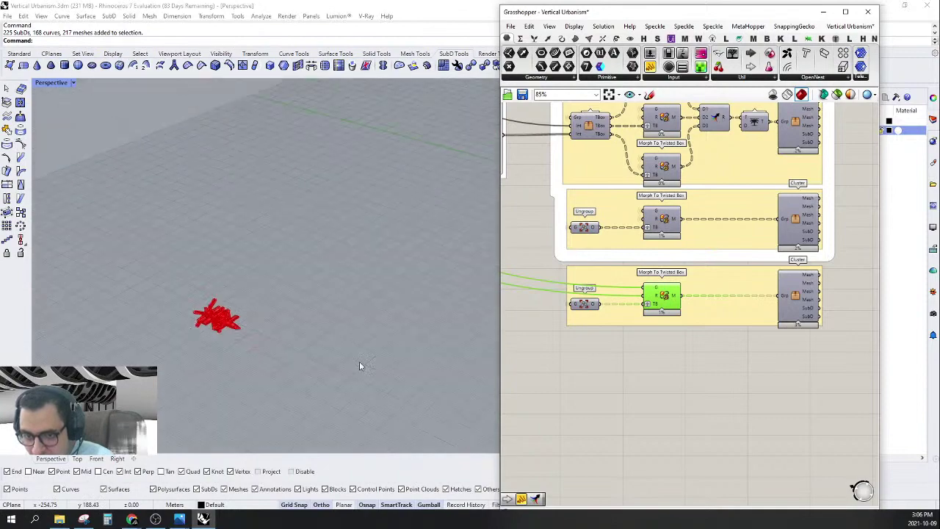
{"action": "right_click", "coordinate": [683, 357]}
{"action": "left_click", "coordinate": [707, 417]}
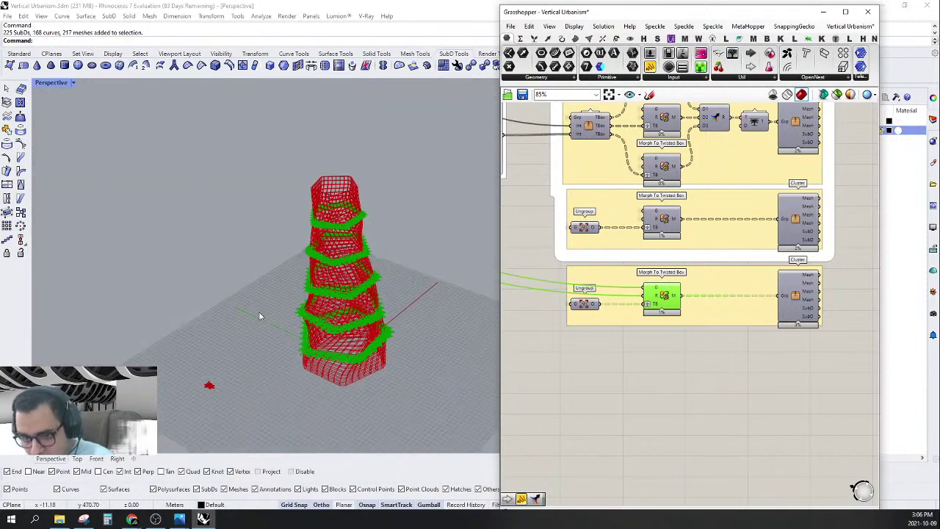
{"action": "left_click", "coordinate": [690, 361]}
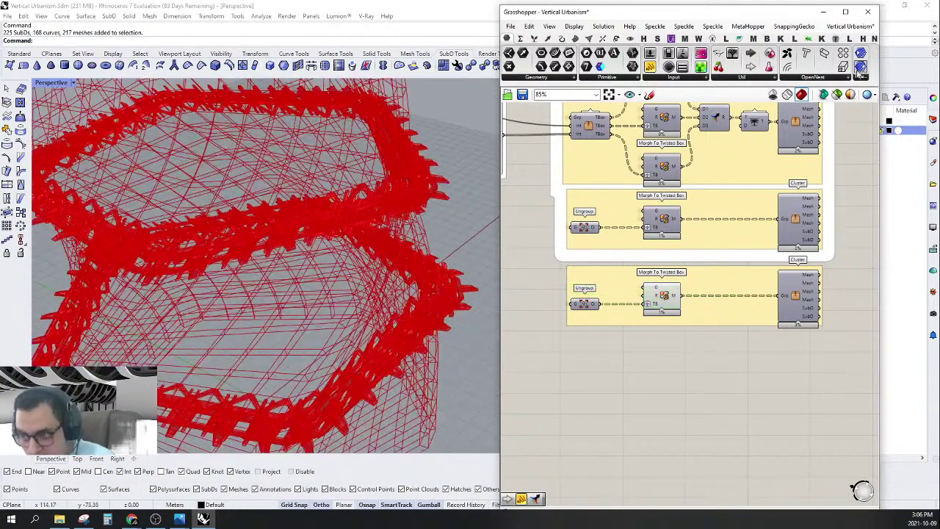
Set the document preview's normal colour to opaque grey.
{"action": "left_click", "coordinate": [853, 94]}
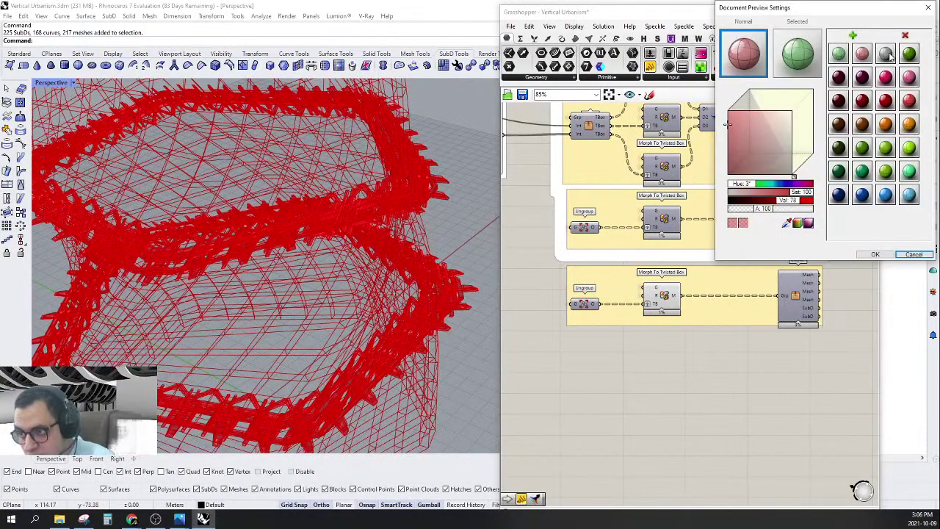
{"action": "left_click_drag", "start_coordinate": [731, 56], "coordinate": [733, 58]}
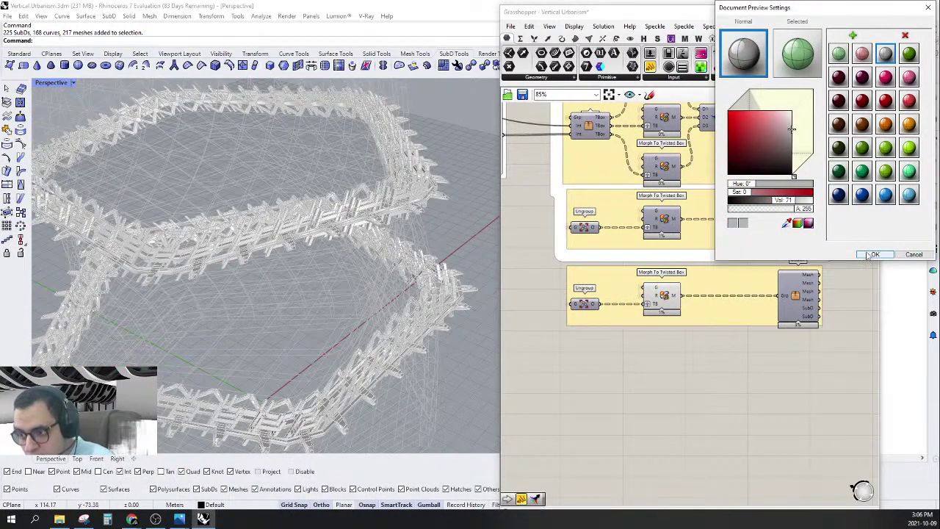
{"action": "left_click", "coordinate": [872, 254]}
Examine the morphed units wrapping around the tower from several angles in the viewport.
{"action": "scroll", "coordinate": [331, 429], "scroll_direction": "up", "scroll_amount": 10}
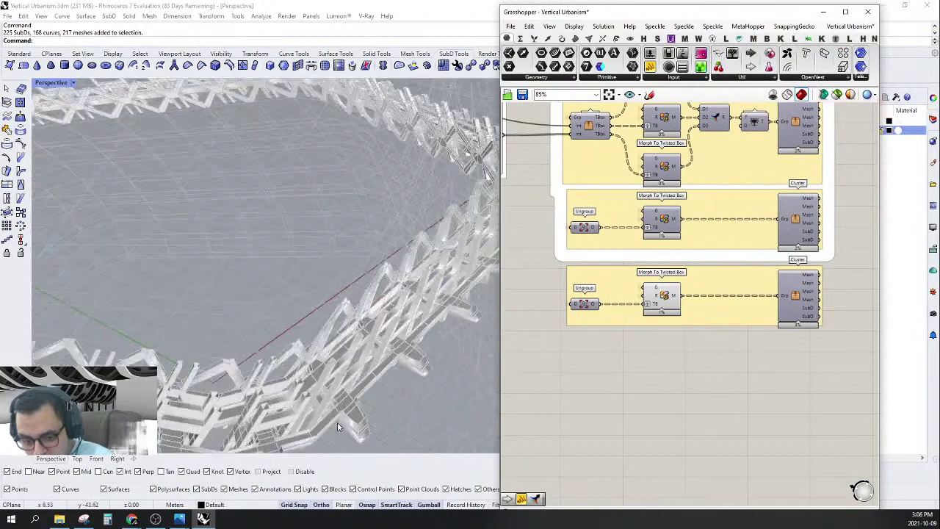
{"action": "scroll", "coordinate": [259, 307], "scroll_direction": "up", "scroll_amount": 3}
{"action": "scroll", "coordinate": [257, 305], "scroll_direction": "down", "scroll_amount": 7}
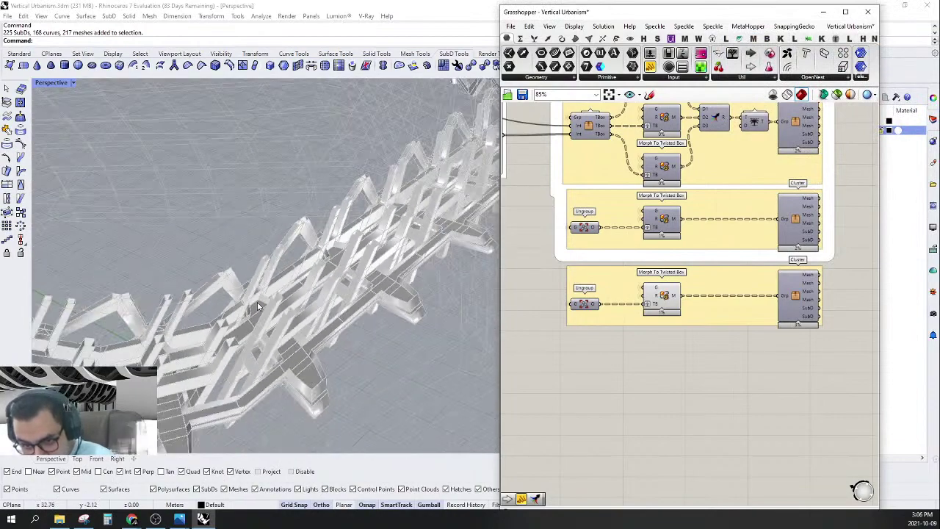
{"action": "right_click_drag", "start_coordinate": [257, 302], "coordinate": [269, 353]}
{"action": "scroll", "coordinate": [213, 341], "scroll_direction": "up", "scroll_amount": 5}
{"action": "right_click_drag", "start_coordinate": [212, 340], "coordinate": [348, 351]}
{"action": "scroll", "coordinate": [328, 305], "scroll_direction": "down", "scroll_amount": 4}
{"action": "scroll", "coordinate": [328, 306], "scroll_direction": "up", "scroll_amount": 5}
{"action": "scroll", "coordinate": [350, 360], "scroll_direction": "down", "scroll_amount": 5}
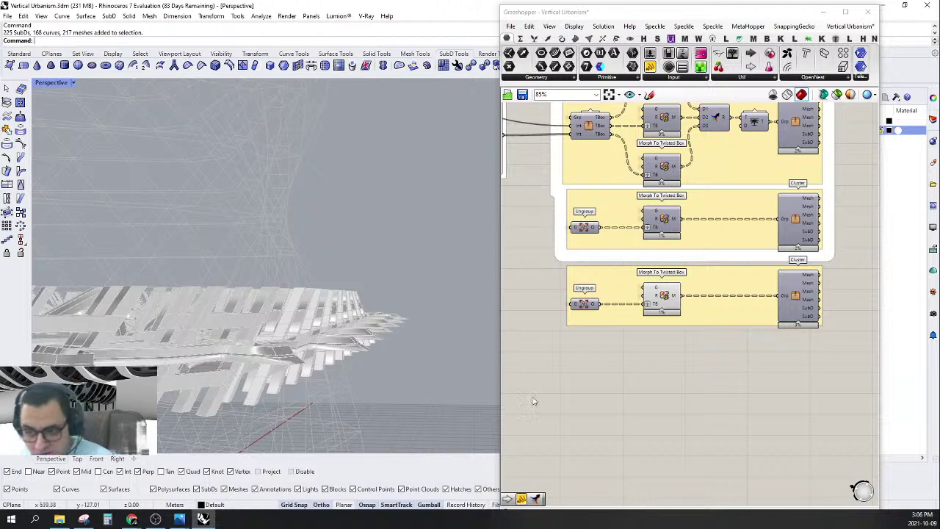
Duplicate the bottom yellow branch with its Ungroup, Morph To Twisted Box and cluster, placing the copy directly below.
{"action": "left_click", "coordinate": [739, 367]}
{"action": "left_click_drag", "start_coordinate": [837, 363], "coordinate": [531, 261]}
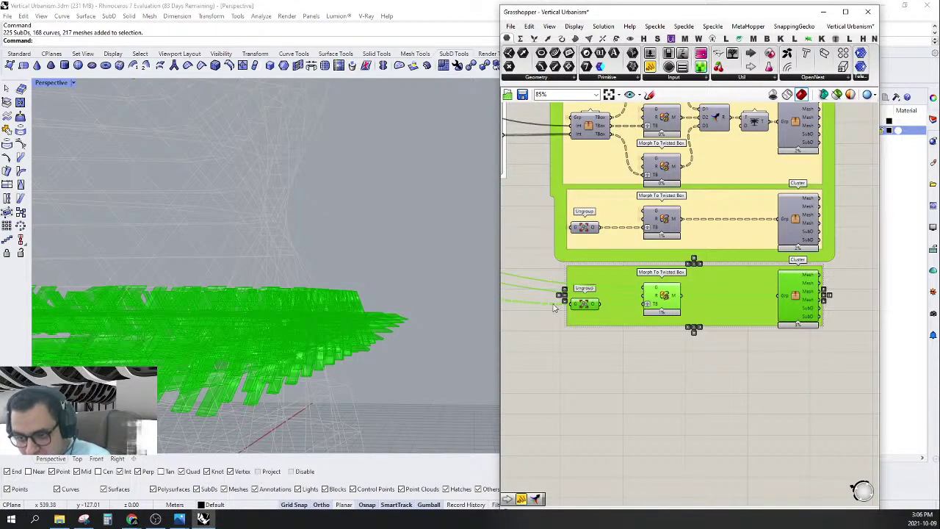
{"action": "left_click", "coordinate": [577, 357]}
{"action": "left_click_drag", "start_coordinate": [547, 352], "coordinate": [846, 262]}
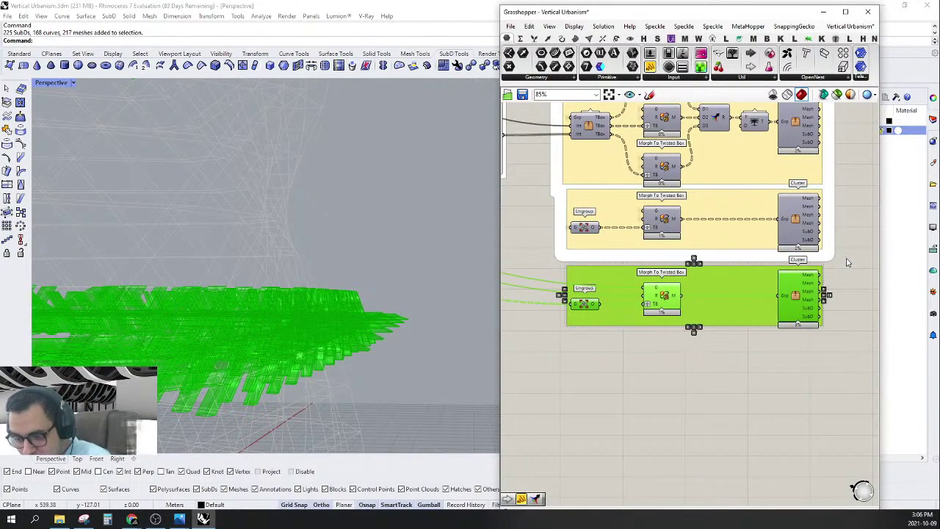
{"action": "key", "text": "ctrl+c"}
{"action": "key", "text": "ctrl+v"}
{"action": "left_click_drag", "start_coordinate": [740, 286], "coordinate": [740, 361]}
Wire the third Twisted Boxes cluster's TBox output into the G input of the new bottom branch's Morph To Twisted Box.
{"action": "scroll", "coordinate": [739, 359], "scroll_direction": "down", "scroll_amount": 4}
{"action": "right_click_drag", "start_coordinate": [678, 283], "coordinate": [683, 411]}
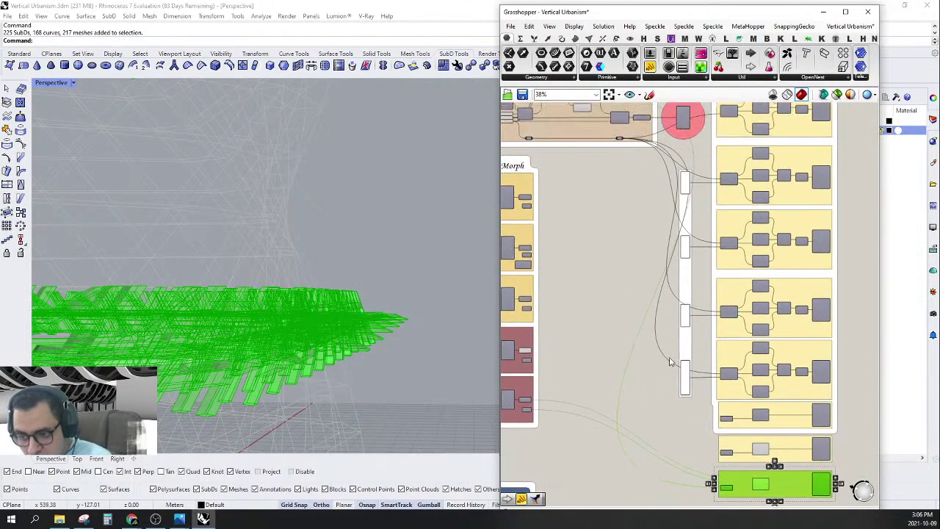
{"action": "scroll", "coordinate": [606, 152], "scroll_direction": "up", "scroll_amount": 2}
{"action": "left_click", "coordinate": [596, 147]}
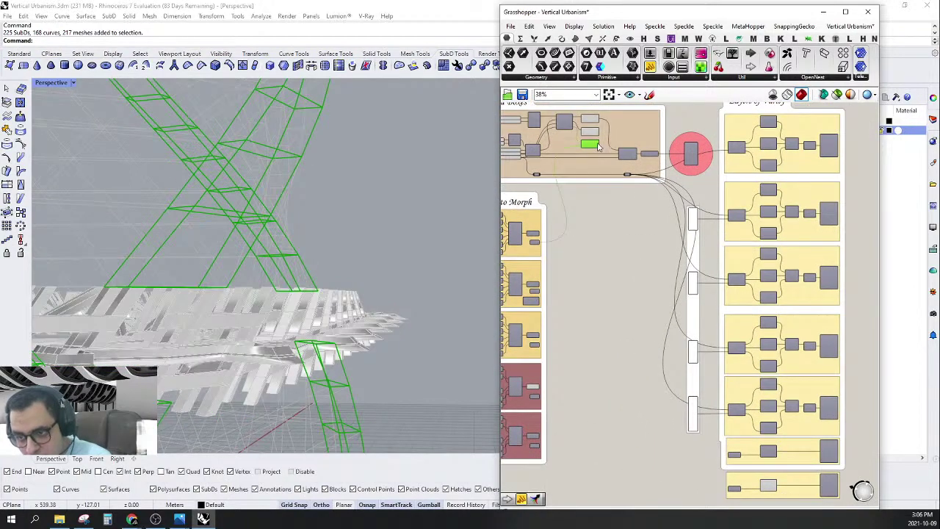
{"action": "left_click_drag", "start_coordinate": [602, 147], "coordinate": [751, 499]}
{"action": "scroll", "coordinate": [750, 499], "scroll_direction": "up", "scroll_amount": 3}
{"action": "middle_click", "coordinate": [751, 498]}
{"action": "scroll", "coordinate": [635, 222], "scroll_direction": "down", "scroll_amount": 5}
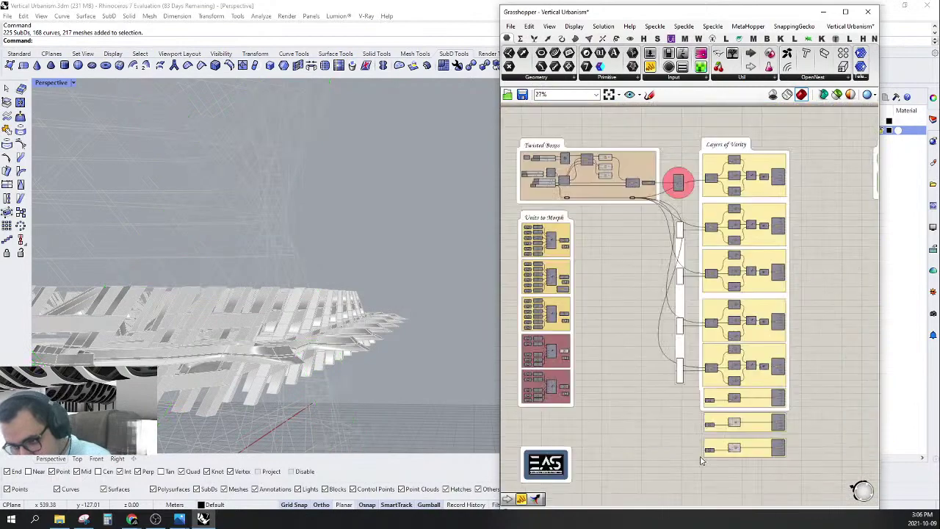
{"action": "scroll", "coordinate": [635, 223], "scroll_direction": "up", "scroll_amount": 1}
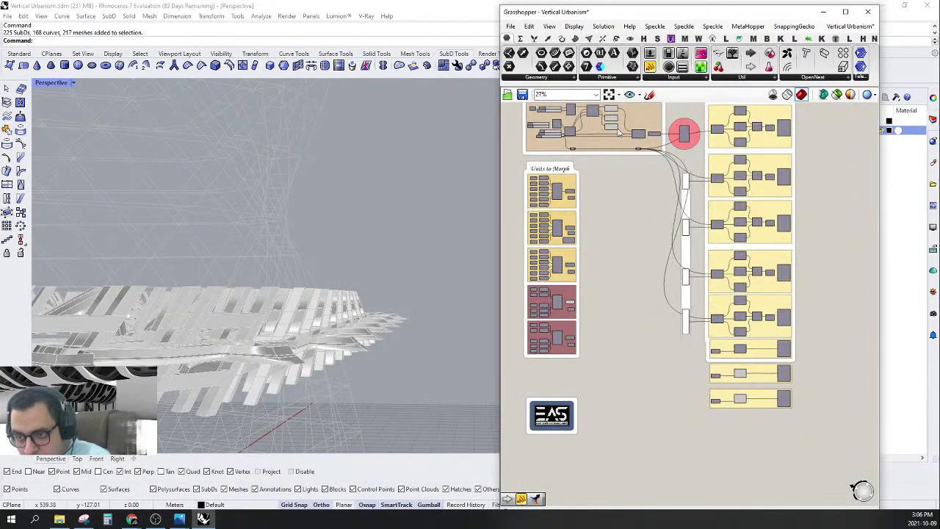
{"action": "scroll", "coordinate": [619, 130], "scroll_direction": "up", "scroll_amount": 8}
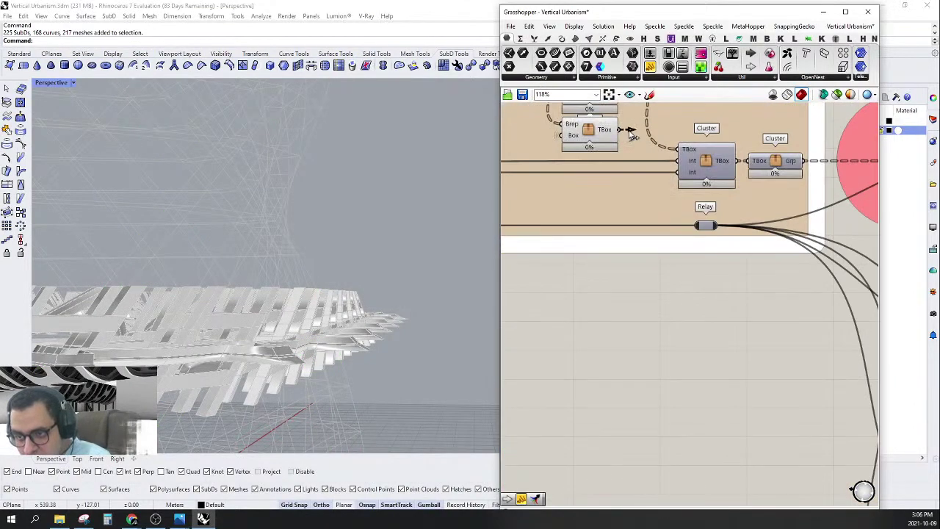
{"action": "scroll", "coordinate": [630, 133], "scroll_direction": "down", "scroll_amount": 8}
{"action": "scroll", "coordinate": [697, 436], "scroll_direction": "up", "scroll_amount": 8}
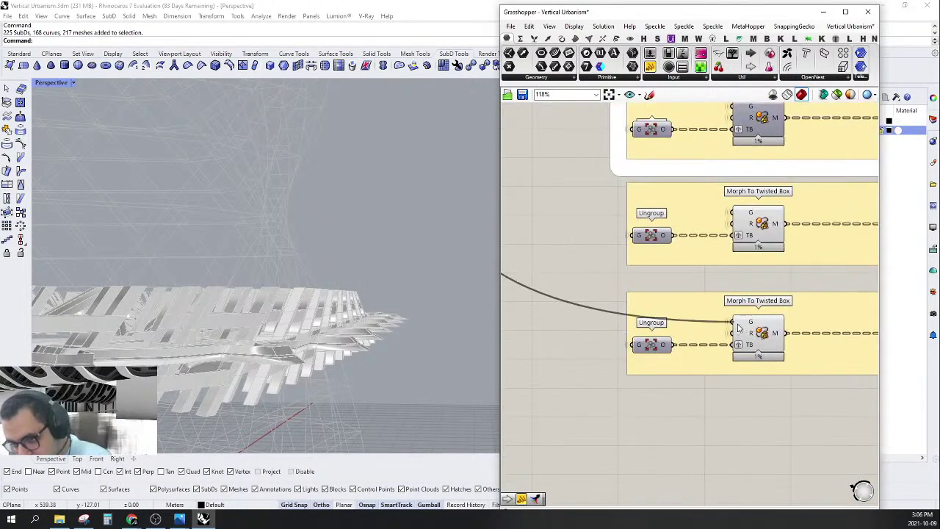
{"action": "left_click_drag", "start_coordinate": [739, 328], "coordinate": [738, 328]}
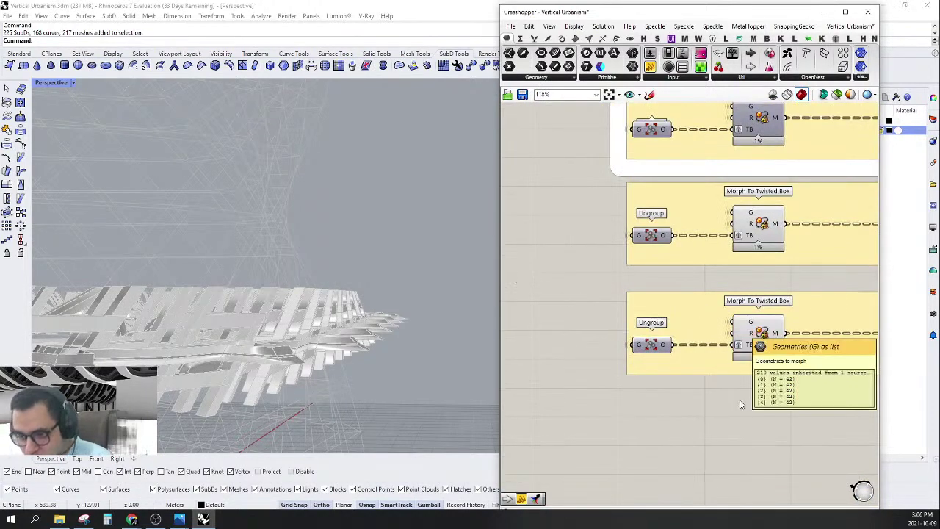
Connect the lowest branch's Ungroup input to the TBox output of the Twisted Boxes clusters.
{"action": "scroll", "coordinate": [735, 430], "scroll_direction": "down", "scroll_amount": 4}
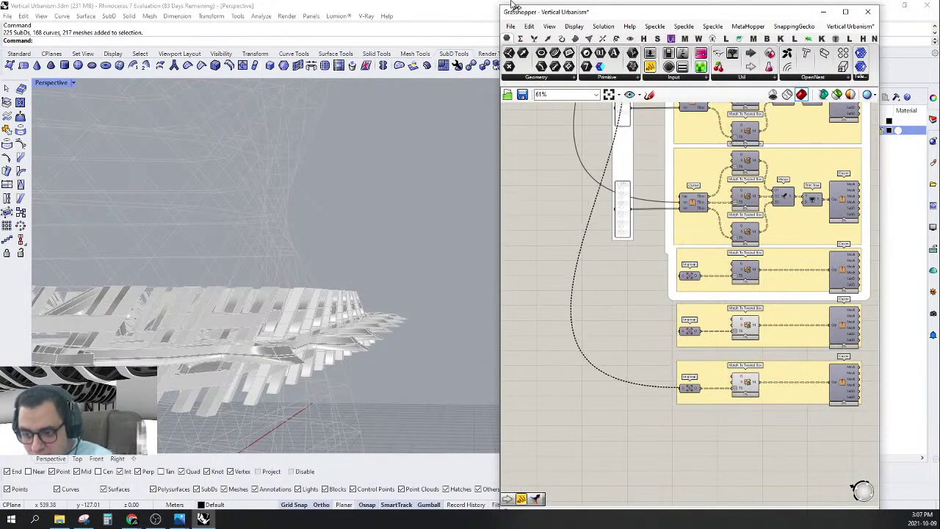
{"action": "left_click_drag", "start_coordinate": [516, 6], "coordinate": [673, 250]}
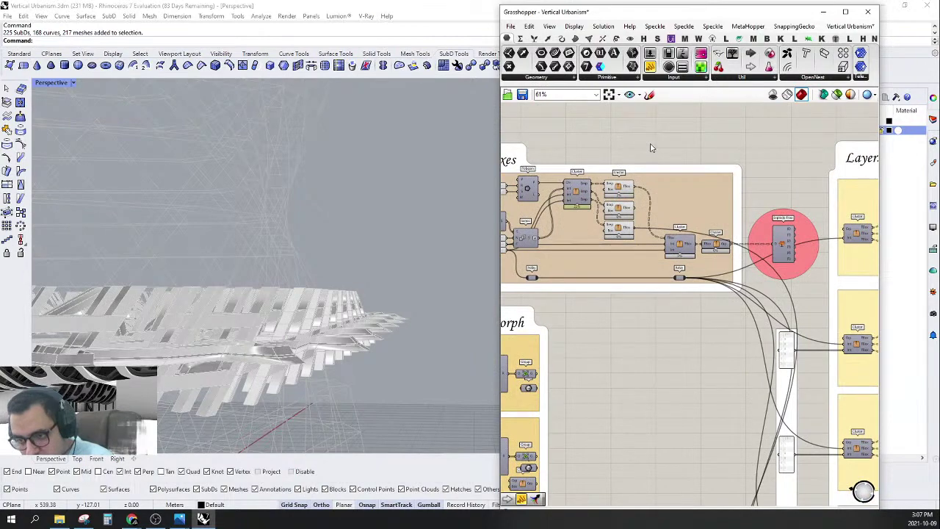
{"action": "scroll", "coordinate": [650, 148], "scroll_direction": "down", "scroll_amount": 4}
{"action": "scroll", "coordinate": [653, 300], "scroll_direction": "up", "scroll_amount": 3}
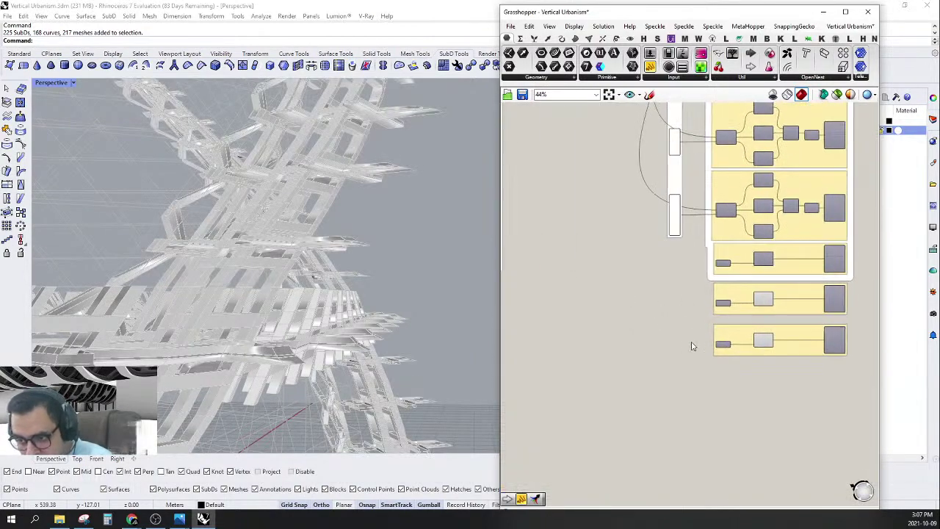
Rewire the G and R inputs of the lowest branch's Morph To Twisted Box to the Group and Box outputs of the upper red unit.
{"action": "scroll", "coordinate": [747, 346], "scroll_direction": "up", "scroll_amount": 3}
{"action": "left_click", "coordinate": [774, 337]}
{"action": "scroll", "coordinate": [768, 367], "scroll_direction": "down", "scroll_amount": 4}
{"action": "scroll", "coordinate": [670, 367], "scroll_direction": "up", "scroll_amount": 1}
{"action": "right_click_drag", "start_coordinate": [656, 360], "coordinate": [705, 366]}
{"action": "scroll", "coordinate": [515, 279], "scroll_direction": "up", "scroll_amount": 2}
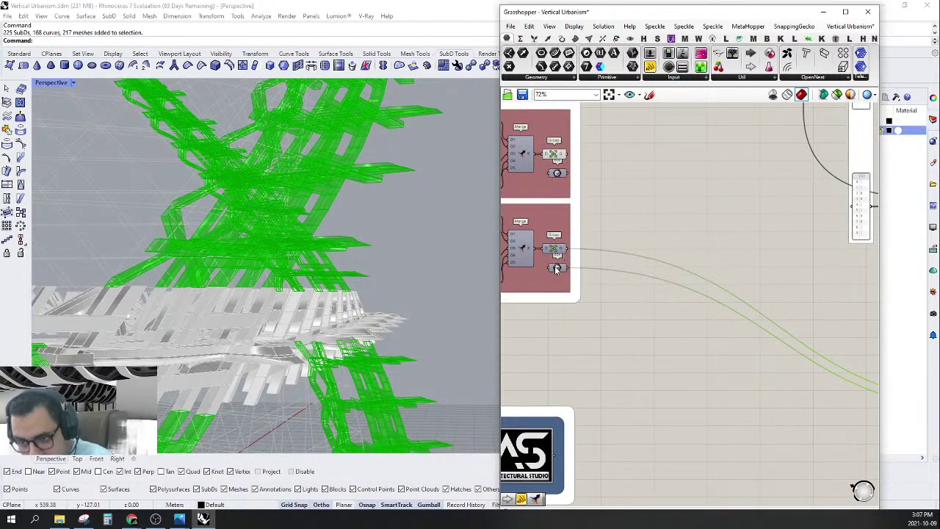
{"action": "scroll", "coordinate": [556, 269], "scroll_direction": "down", "scroll_amount": 1}
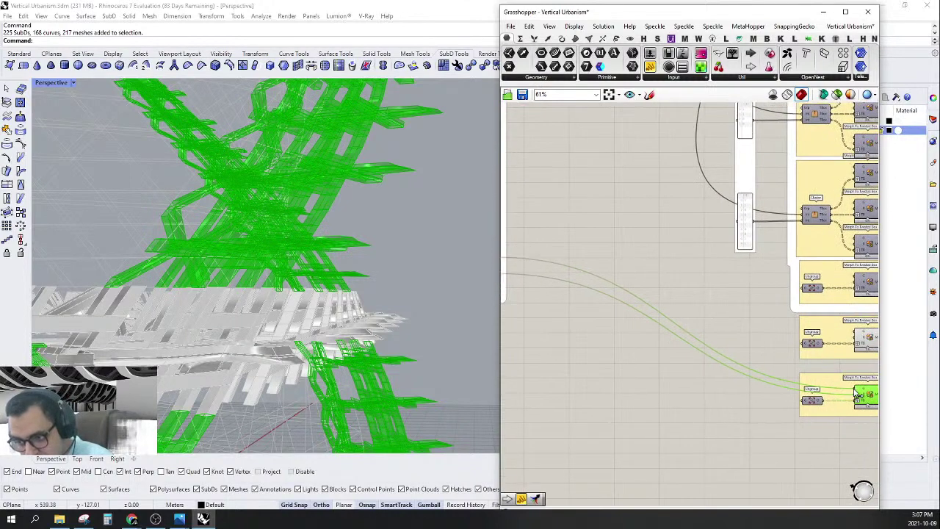
{"action": "right_click_drag", "start_coordinate": [518, 170], "coordinate": [630, 195]}
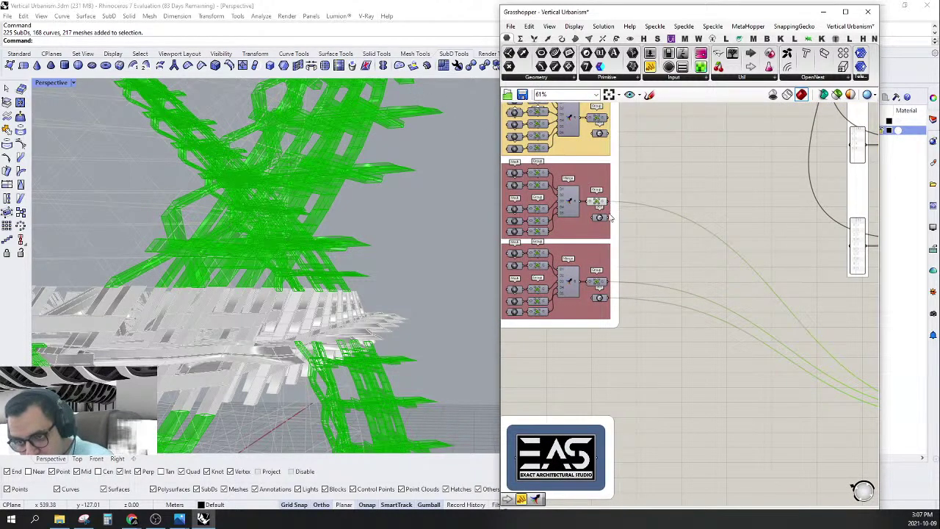
{"action": "left_click_drag", "start_coordinate": [753, 322], "coordinate": [605, 459]}
{"action": "left_click_drag", "start_coordinate": [692, 428], "coordinate": [718, 423]}
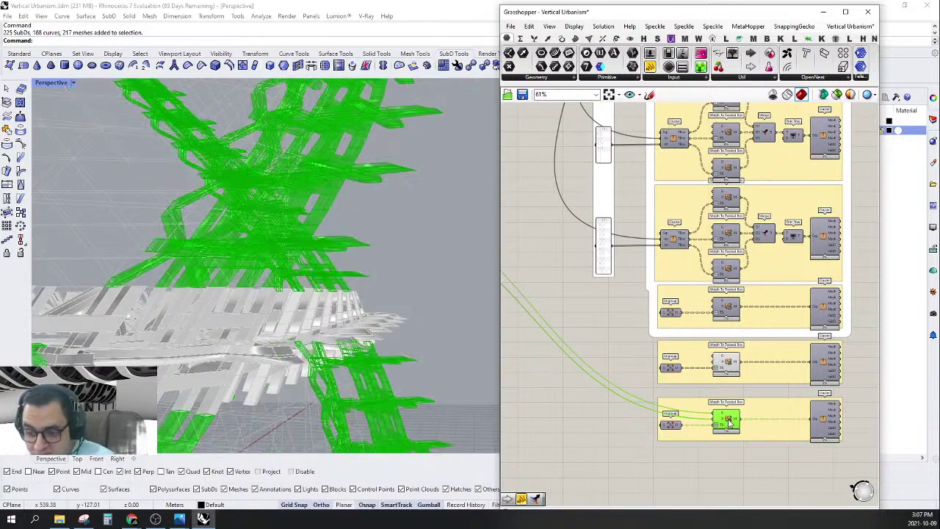
Inspect the lowest branch's morphed units along the structure, both close up and from a distance.
{"action": "scroll", "coordinate": [711, 392], "scroll_direction": "down", "scroll_amount": 2}
{"action": "left_click", "coordinate": [640, 441]}
{"action": "right_click_drag", "start_coordinate": [275, 292], "coordinate": [193, 300]}
{"action": "scroll", "coordinate": [299, 235], "scroll_direction": "up", "scroll_amount": 5}
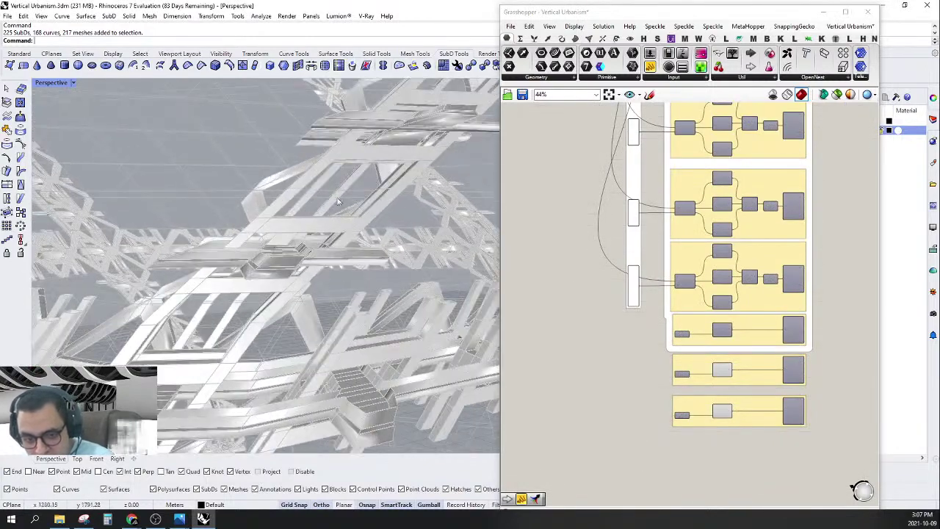
{"action": "scroll", "coordinate": [256, 252], "scroll_direction": "down", "scroll_amount": 10}
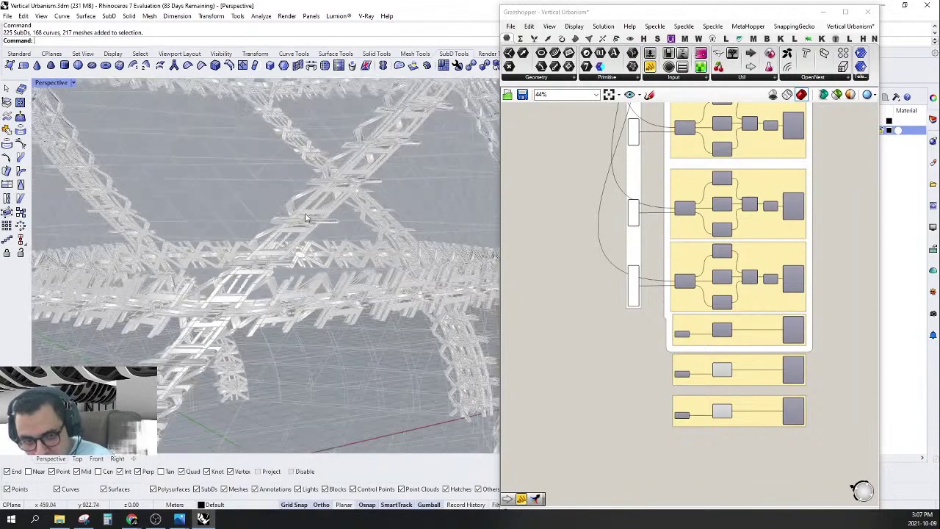
{"action": "right_click_drag", "start_coordinate": [292, 227], "coordinate": [265, 348]}
{"action": "scroll", "coordinate": [265, 279], "scroll_direction": "up", "scroll_amount": 6}
{"action": "scroll", "coordinate": [342, 245], "scroll_direction": "up", "scroll_amount": 5}
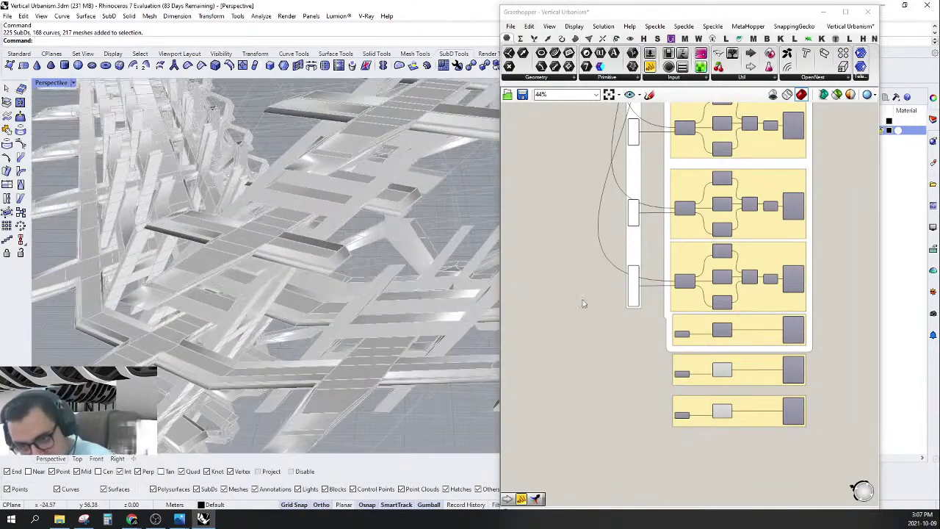
Turn off the preview of the Morph To Twisted Box components in the two lowest branches.
{"action": "scroll", "coordinate": [641, 373], "scroll_direction": "down", "scroll_amount": 5}
{"action": "scroll", "coordinate": [654, 360], "scroll_direction": "up", "scroll_amount": 4}
{"action": "left_click_drag", "start_coordinate": [550, 425], "coordinate": [633, 336]}
{"action": "right_click", "coordinate": [710, 339]}
{"action": "left_click", "coordinate": [723, 347]}
{"action": "scroll", "coordinate": [554, 396], "scroll_direction": "up", "scroll_amount": 3}
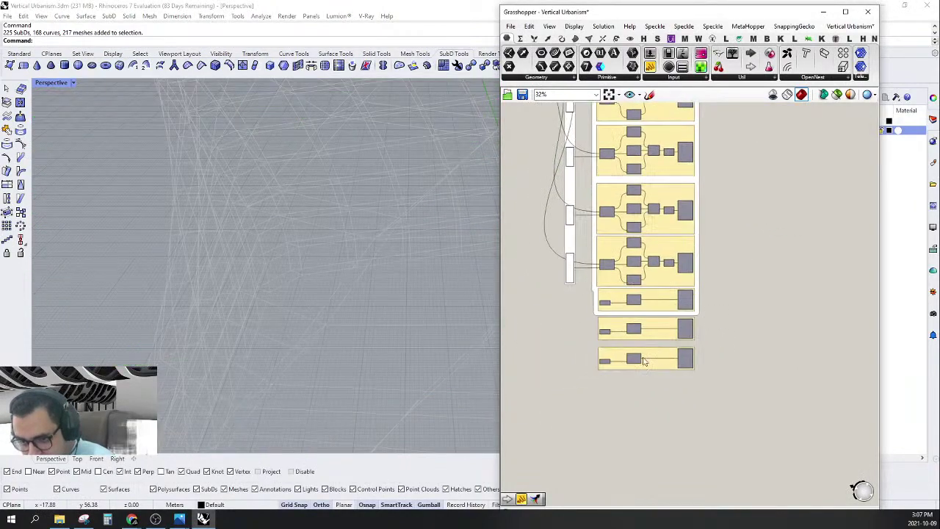
Add the two lowest yellow branches to the white Layers of Varity group.
{"action": "left_click_drag", "start_coordinate": [544, 404], "coordinate": [771, 284]}
{"action": "scroll", "coordinate": [771, 284], "scroll_direction": "up", "scroll_amount": 4}
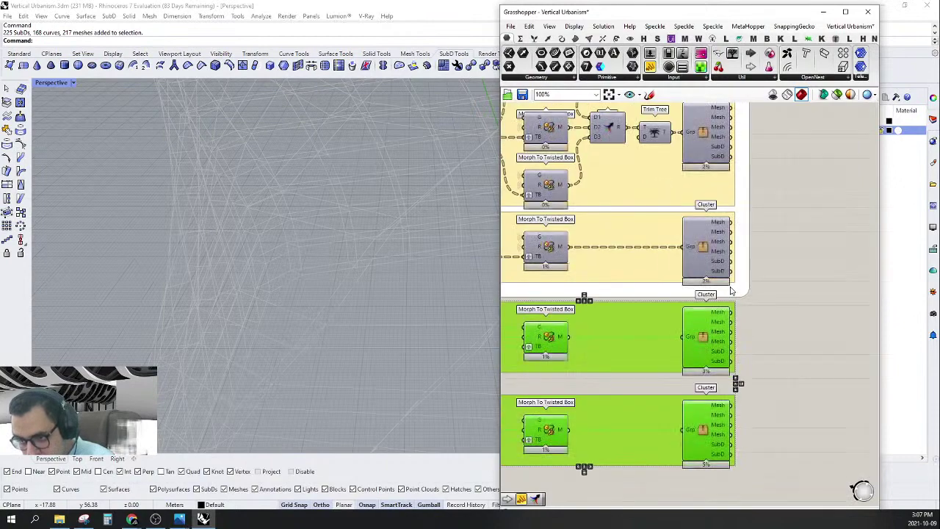
{"action": "right_click", "coordinate": [733, 289]}
{"action": "left_click", "coordinate": [769, 367]}
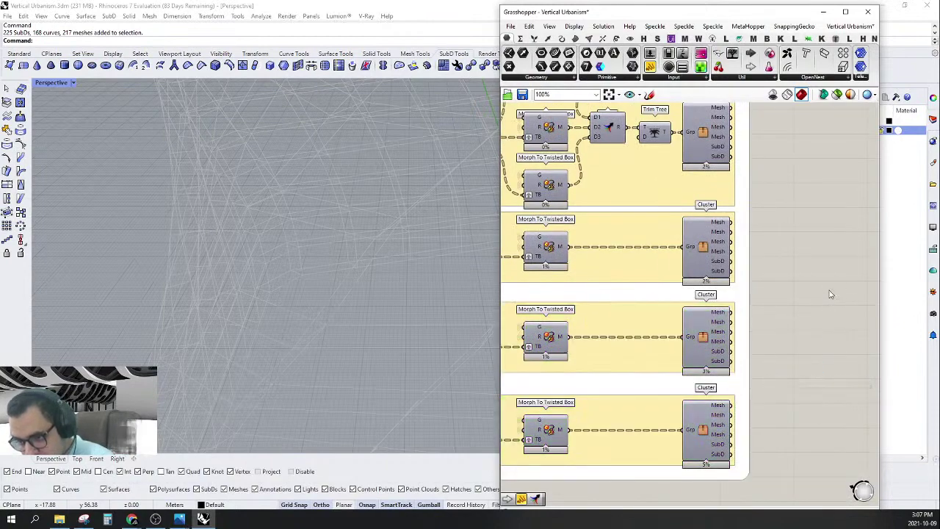
Review the whole Layers of Varity column, its input connections and the SubD Display group.
{"action": "scroll", "coordinate": [829, 293], "scroll_direction": "down", "scroll_amount": 8}
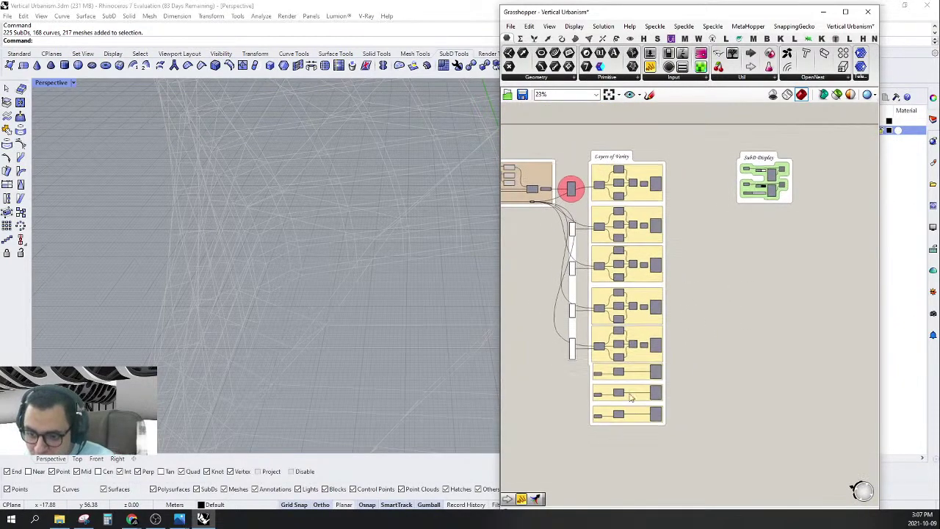
{"action": "left_click_drag", "start_coordinate": [580, 450], "coordinate": [607, 171]}
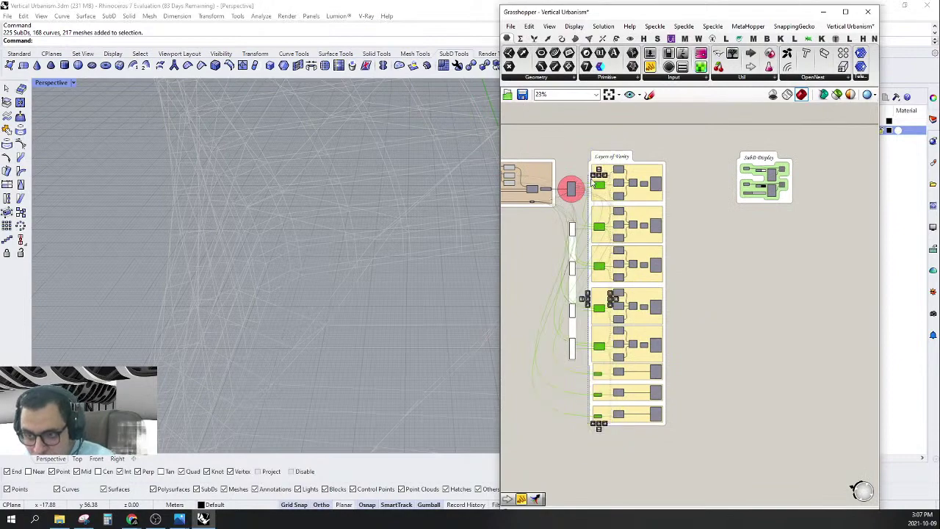
{"action": "left_click", "coordinate": [565, 160]}
{"action": "scroll", "coordinate": [577, 398], "scroll_direction": "up", "scroll_amount": 8}
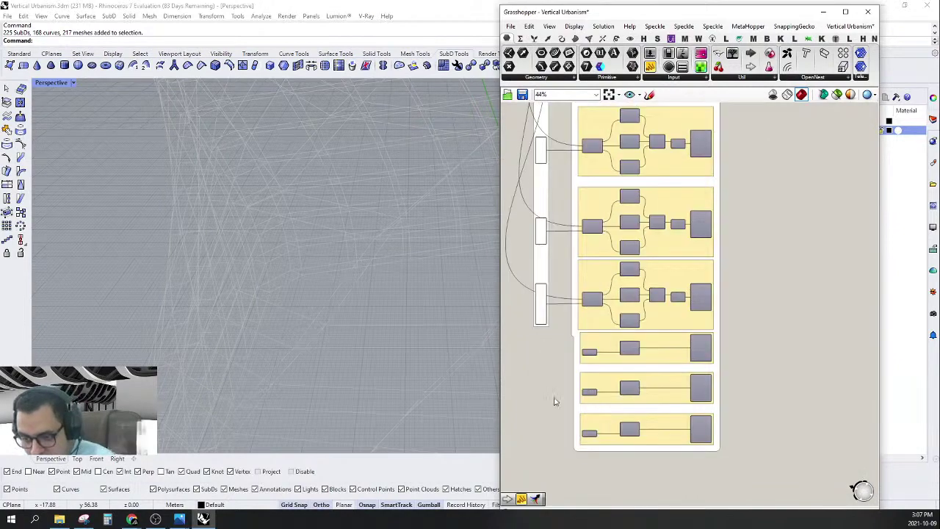
{"action": "scroll", "coordinate": [556, 399], "scroll_direction": "down", "scroll_amount": 5}
{"action": "right_click_drag", "start_coordinate": [828, 296], "coordinate": [682, 441]}
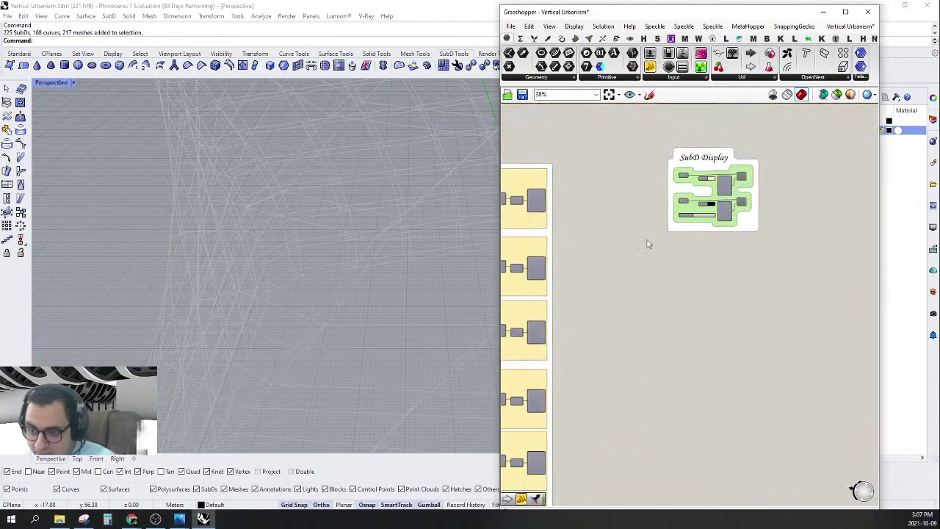
{"action": "scroll", "coordinate": [644, 226], "scroll_direction": "up", "scroll_amount": 4}
{"action": "right_click_drag", "start_coordinate": [787, 226], "coordinate": [745, 254]}
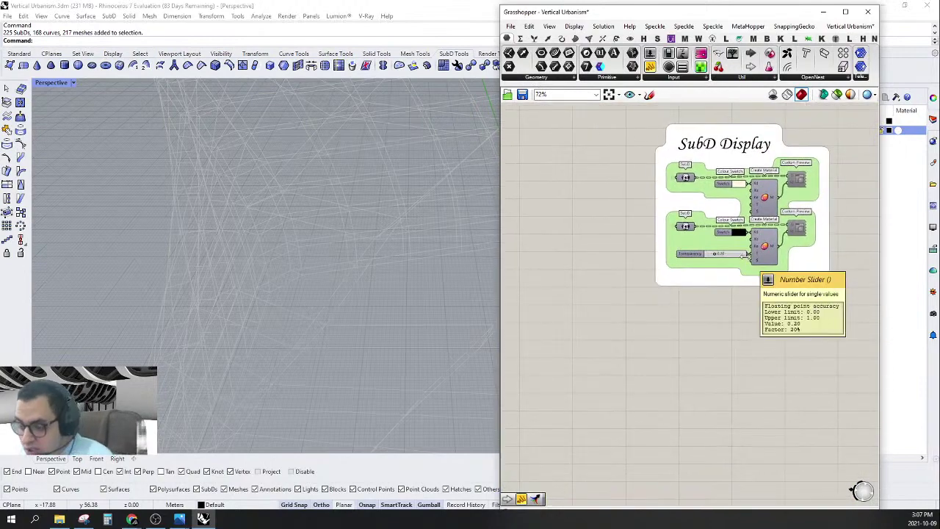
{"action": "scroll", "coordinate": [675, 220], "scroll_direction": "down", "scroll_amount": 4}
{"action": "scroll", "coordinate": [624, 238], "scroll_direction": "up", "scroll_amount": 3}
{"action": "right_click_drag", "start_coordinate": [623, 237], "coordinate": [677, 192]}
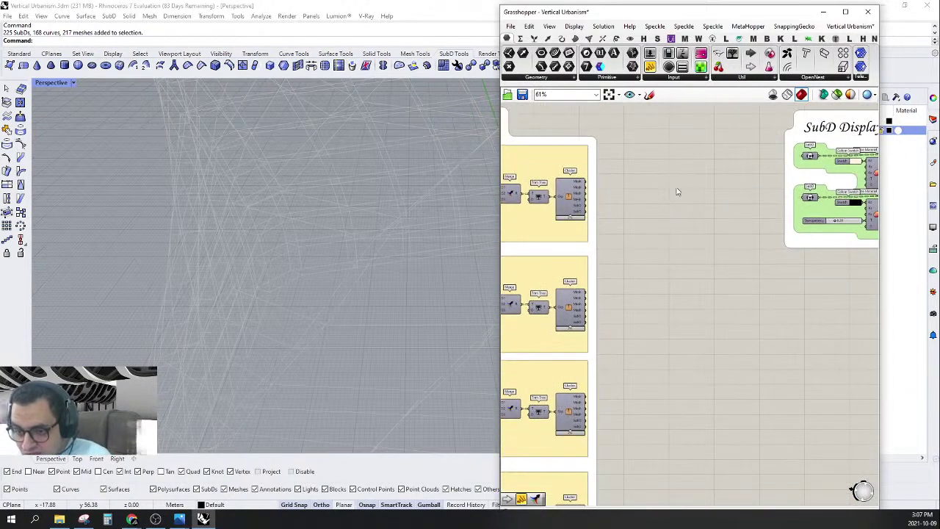
{"action": "scroll", "coordinate": [668, 198], "scroll_direction": "up", "scroll_amount": 2}
{"action": "double_click", "coordinate": [659, 204]}
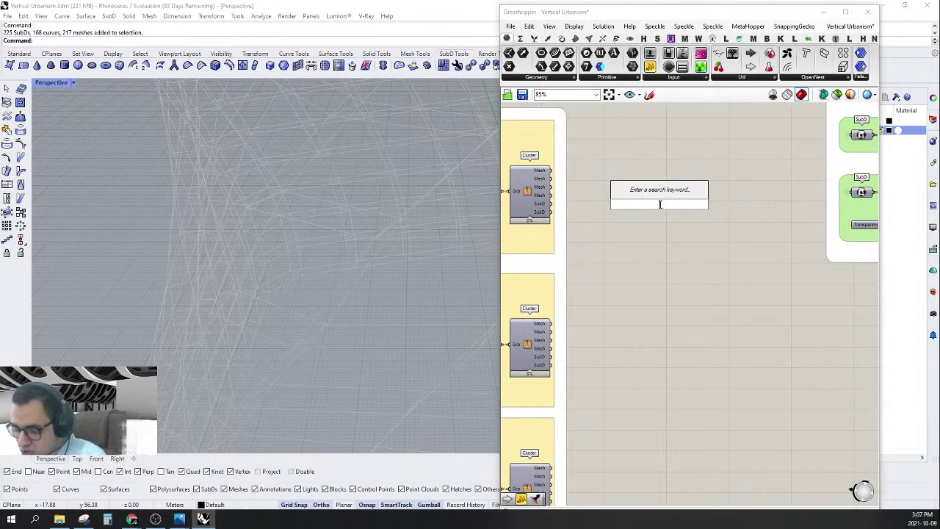
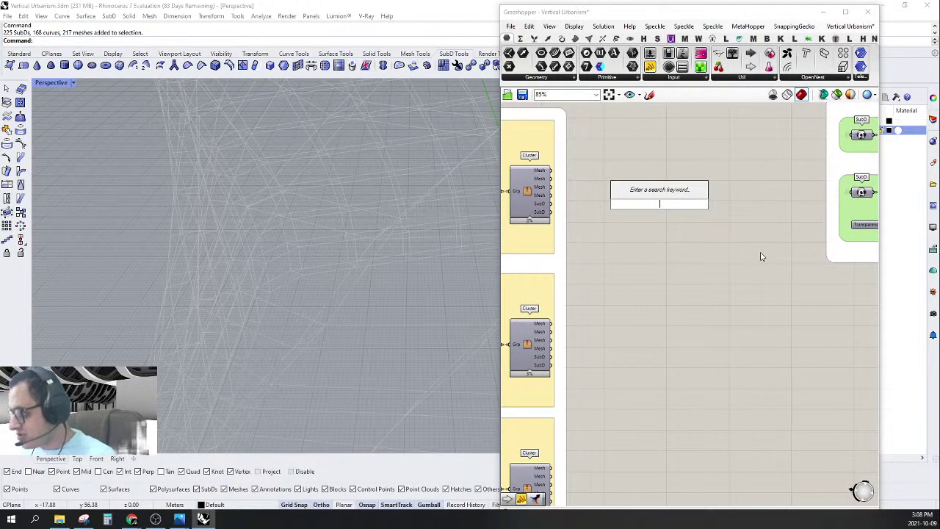
{"action": "left_click", "coordinate": [754, 263]}
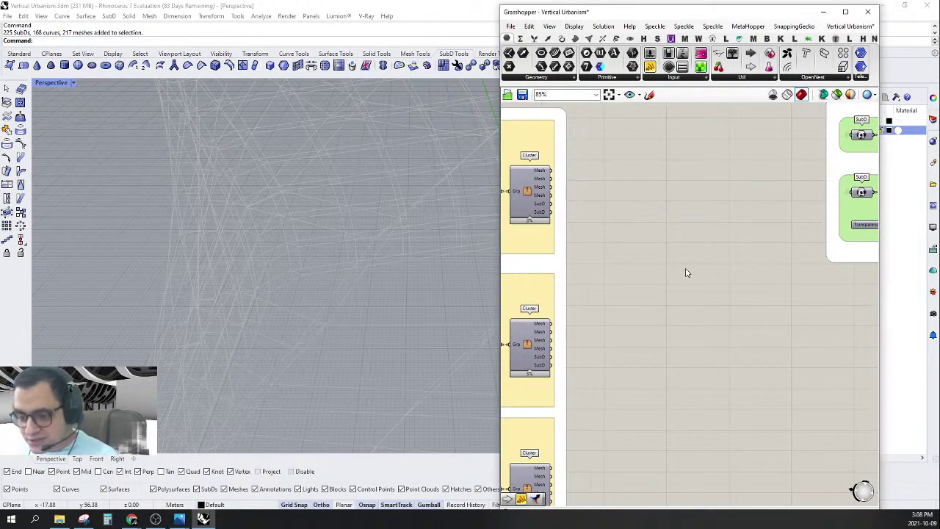
{"action": "double_click", "coordinate": [687, 273]}
{"action": "key", "text": "Escape"}
{"action": "double_click", "coordinate": [683, 271]}
{"action": "key", "text": "Escape"}
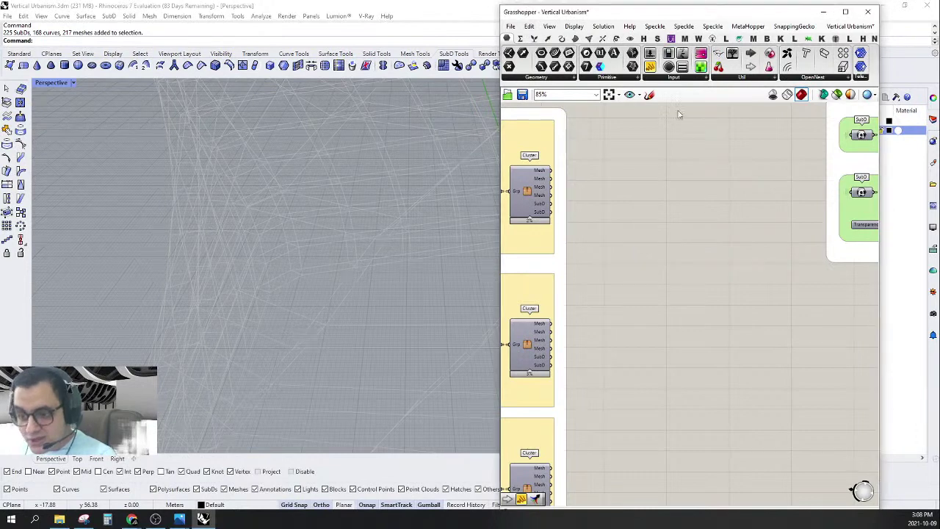
{"action": "left_click", "coordinate": [555, 76]}
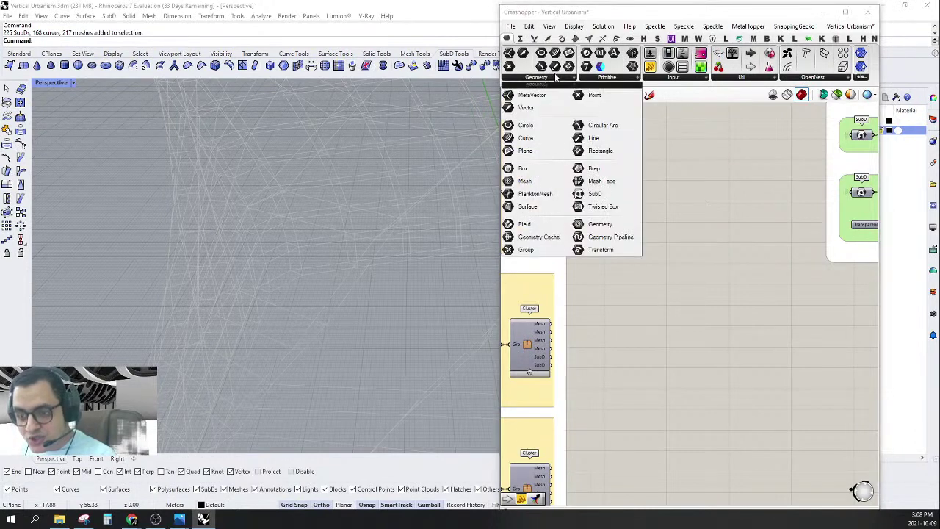
Add a Weaverbird's Join Meshes and Weld component between the Layers of Varity and SubD Display groups.
{"action": "double_click", "coordinate": [719, 211]}
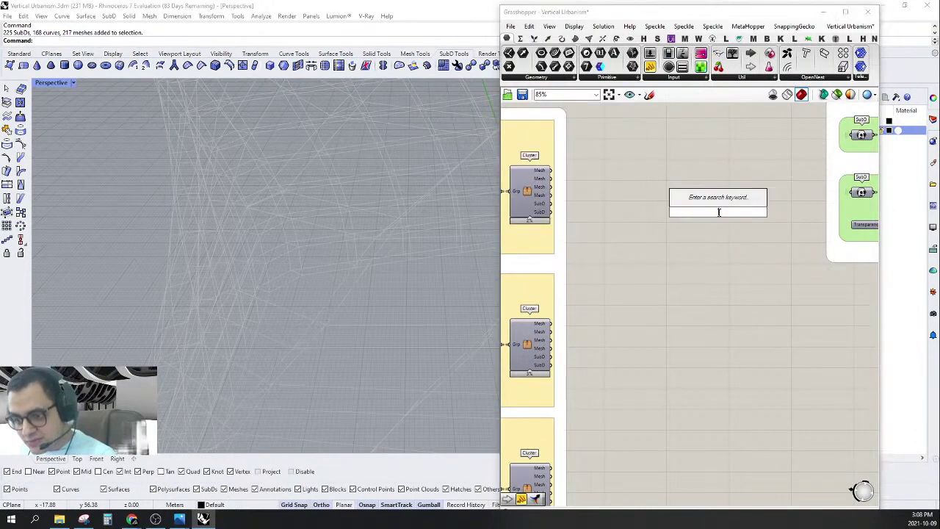
{"action": "type", "text": "we"}
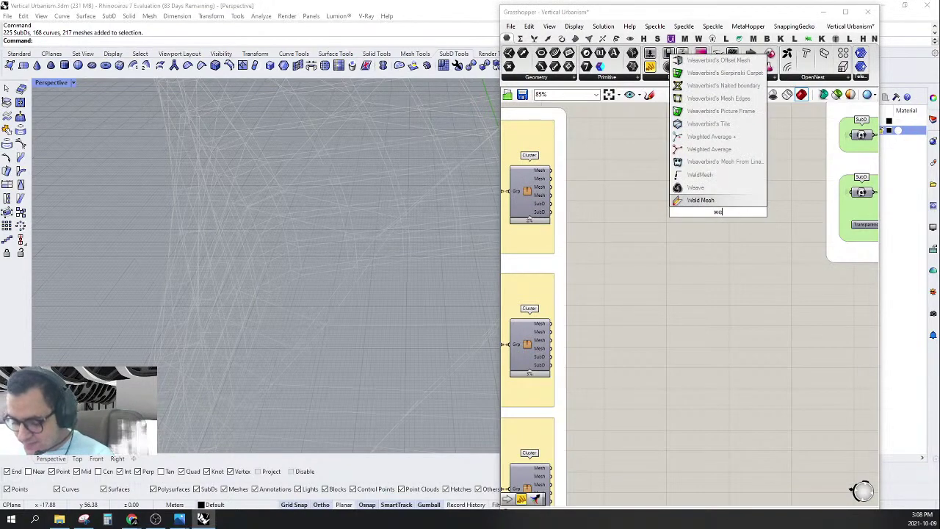
{"action": "type", "text": "ld"}
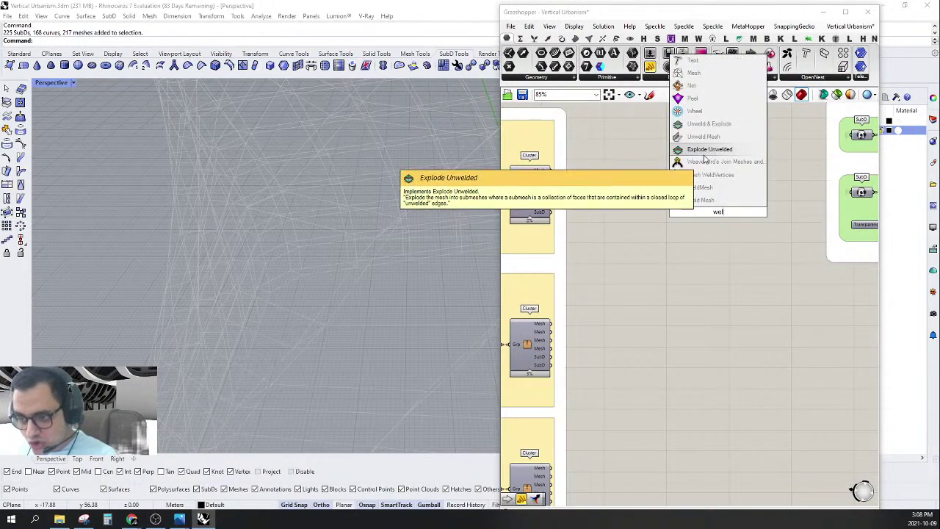
{"action": "left_click", "coordinate": [705, 161]}
Flatten the M+ input and invert the W input of Weaverbird's Join Meshes and Weld.
{"action": "right_click", "coordinate": [708, 210]}
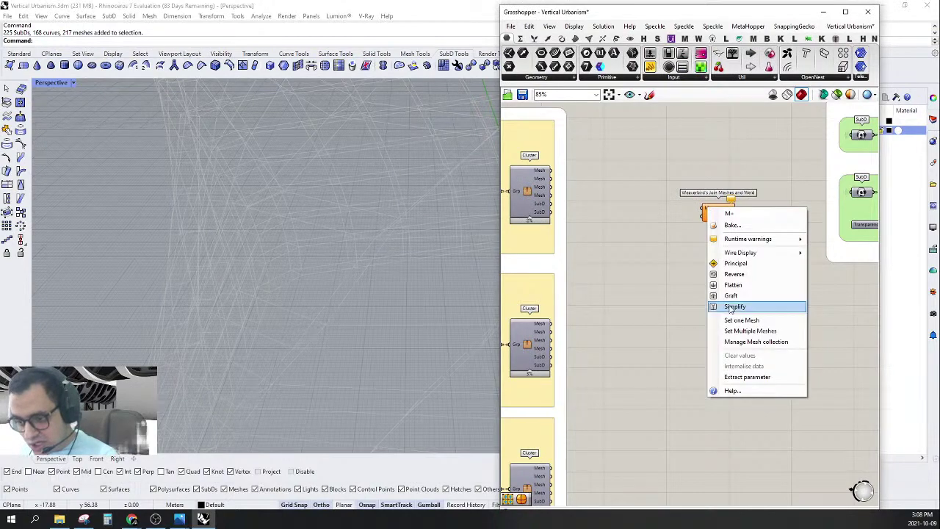
{"action": "left_click", "coordinate": [726, 286]}
{"action": "scroll", "coordinate": [702, 219], "scroll_direction": "up", "scroll_amount": 3}
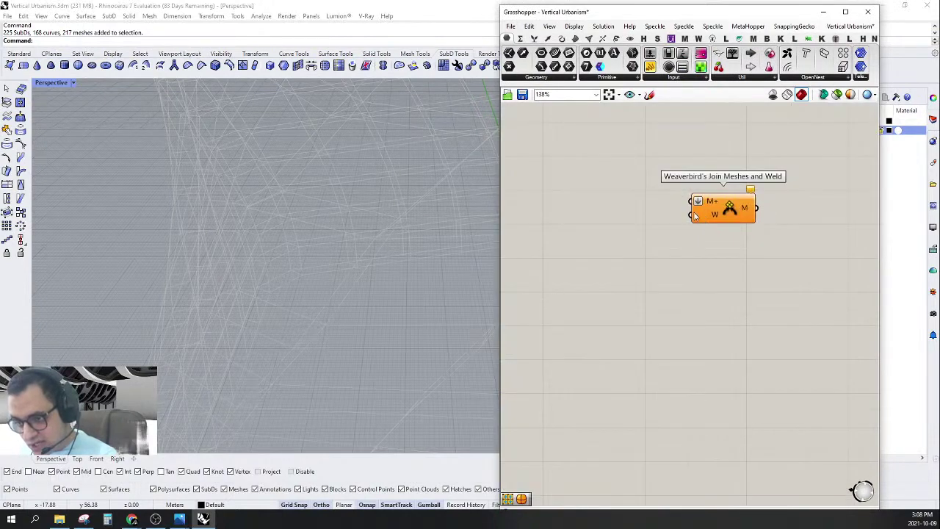
{"action": "right_click", "coordinate": [694, 212]}
{"action": "left_click", "coordinate": [718, 296]}
{"action": "scroll", "coordinate": [765, 252], "scroll_direction": "down", "scroll_amount": 5}
{"action": "scroll", "coordinate": [749, 228], "scroll_direction": "up", "scroll_amount": 2}
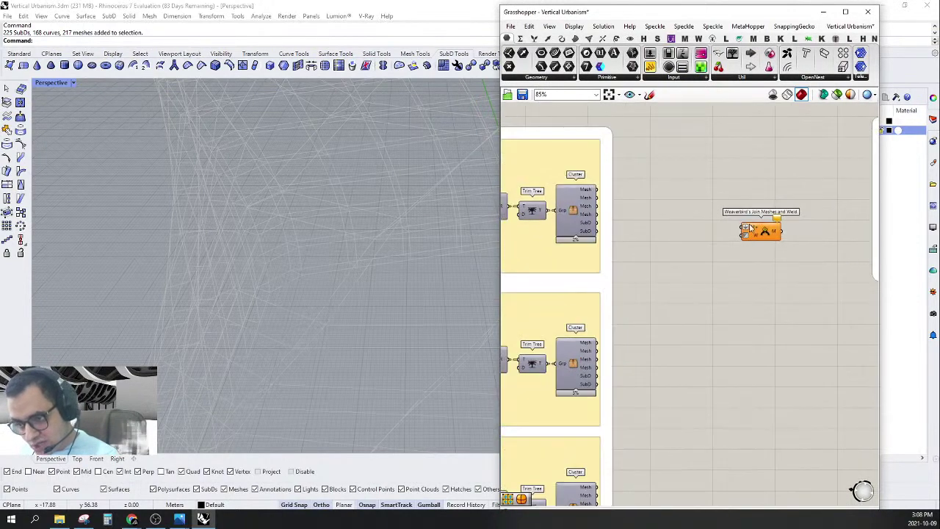
{"action": "right_click", "coordinate": [744, 227]}
{"action": "left_click", "coordinate": [725, 216]}
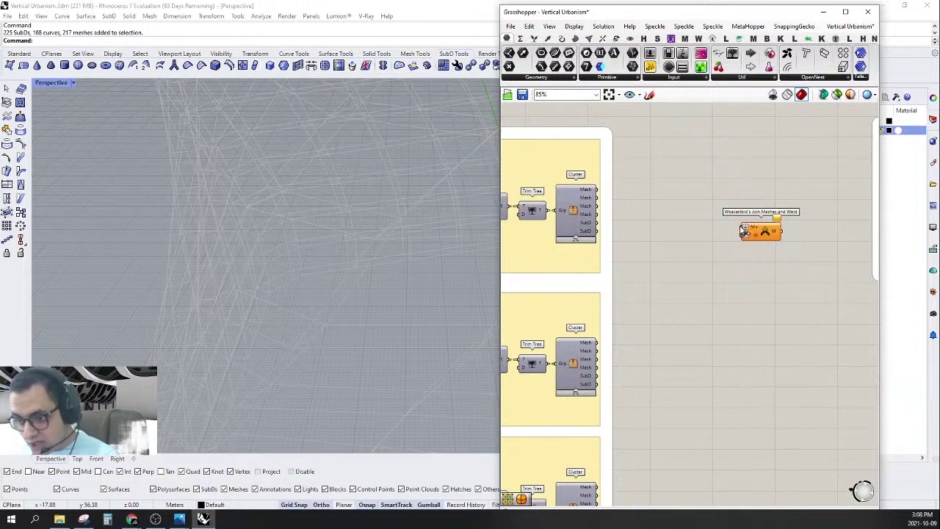
Connect the first Mesh output of the five upper Layers of Varity clusters to the M+ input of Weaverbird's Join Meshes and Weld.
{"action": "left_click_drag", "start_coordinate": [763, 233], "coordinate": [599, 343]}
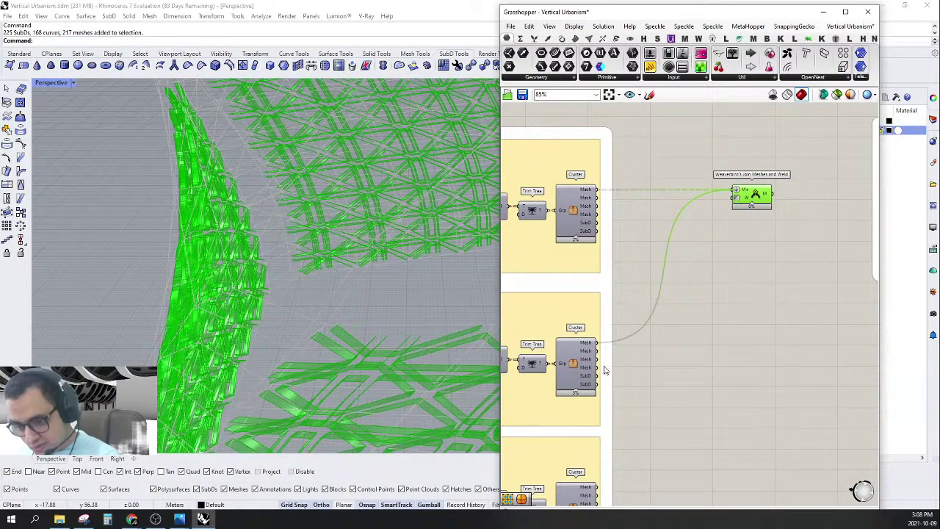
{"action": "right_click_drag", "start_coordinate": [636, 367], "coordinate": [638, 295]}
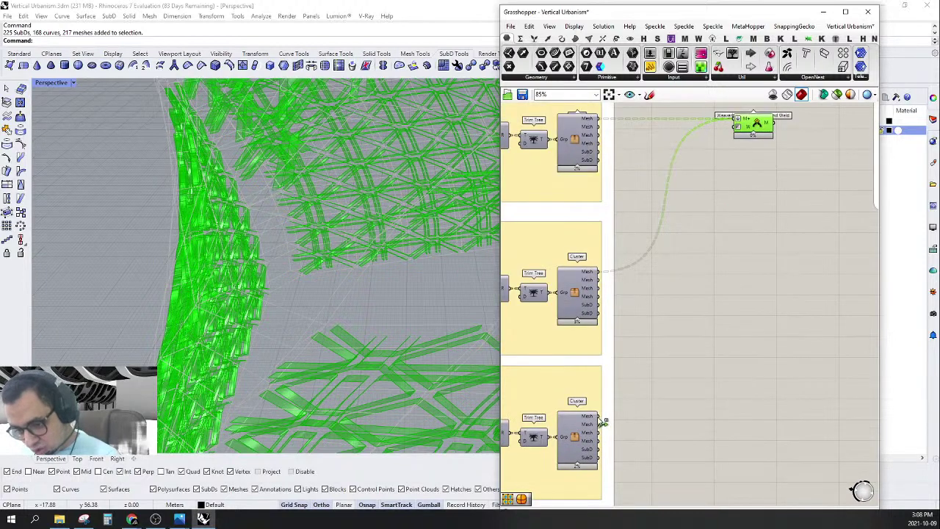
{"action": "left_click_drag", "start_coordinate": [602, 421], "coordinate": [608, 467]}
{"action": "scroll", "coordinate": [690, 288], "scroll_direction": "down", "scroll_amount": 6}
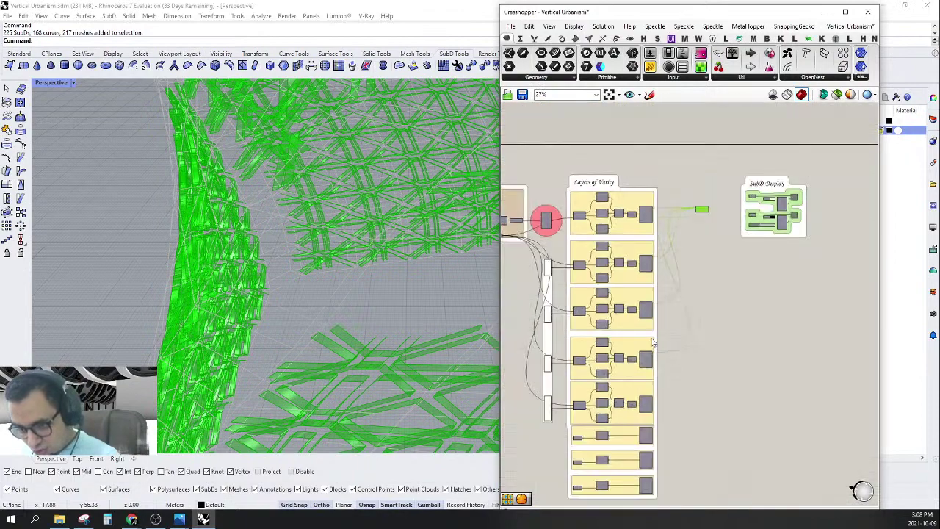
{"action": "scroll", "coordinate": [653, 404], "scroll_direction": "up", "scroll_amount": 4}
{"action": "left_click_drag", "start_coordinate": [656, 392], "coordinate": [751, 166]}
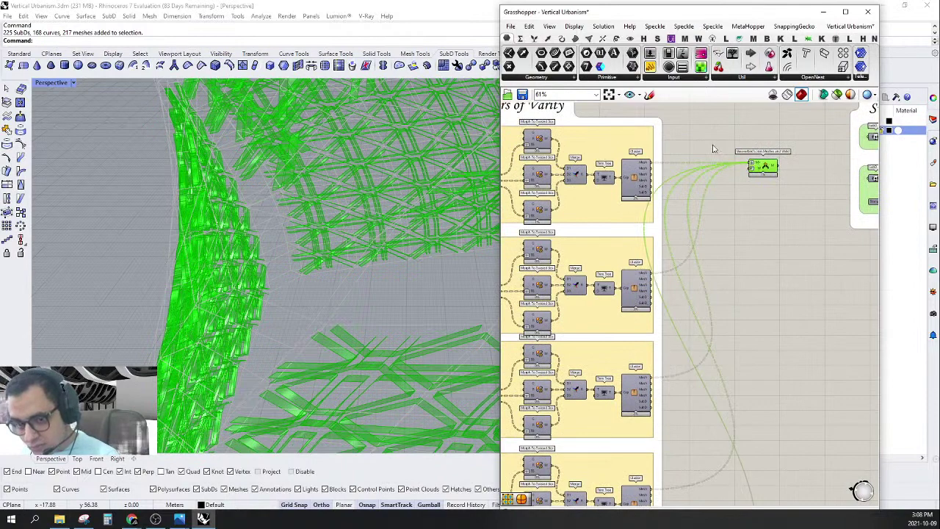
Add the first Mesh output of the three lowest Layers of Varity clusters to the M+ input of Weaverbird's Join Meshes and Weld.
{"action": "scroll", "coordinate": [712, 149], "scroll_direction": "down", "scroll_amount": 4}
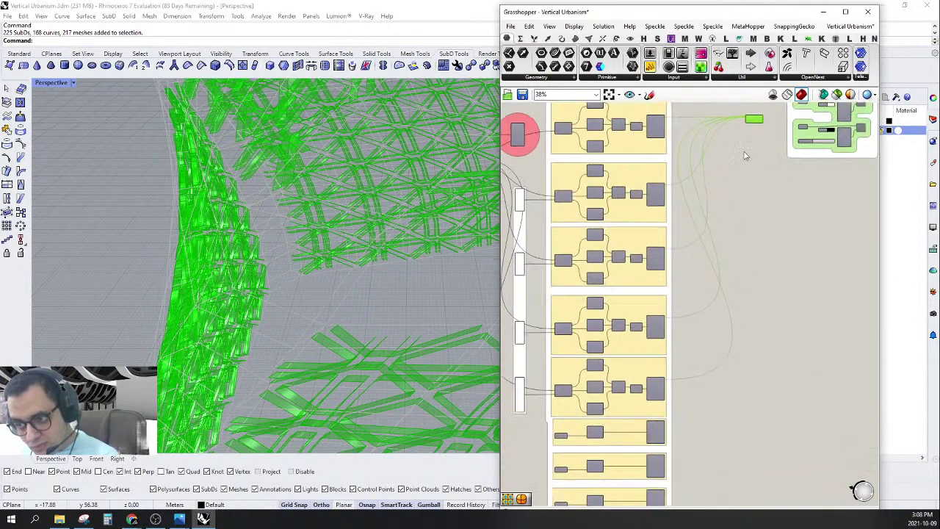
{"action": "left_click_drag", "start_coordinate": [749, 121], "coordinate": [666, 425]}
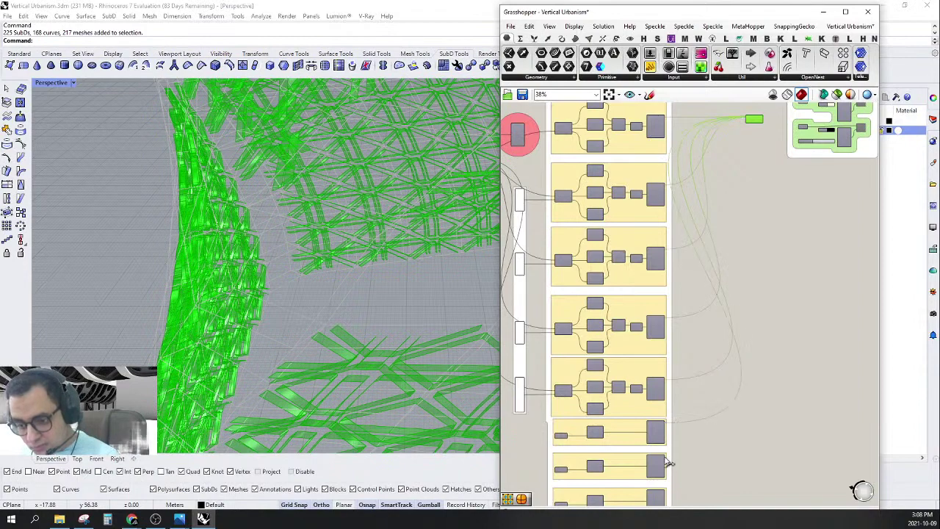
{"action": "left_click_drag", "start_coordinate": [667, 465], "coordinate": [752, 121]}
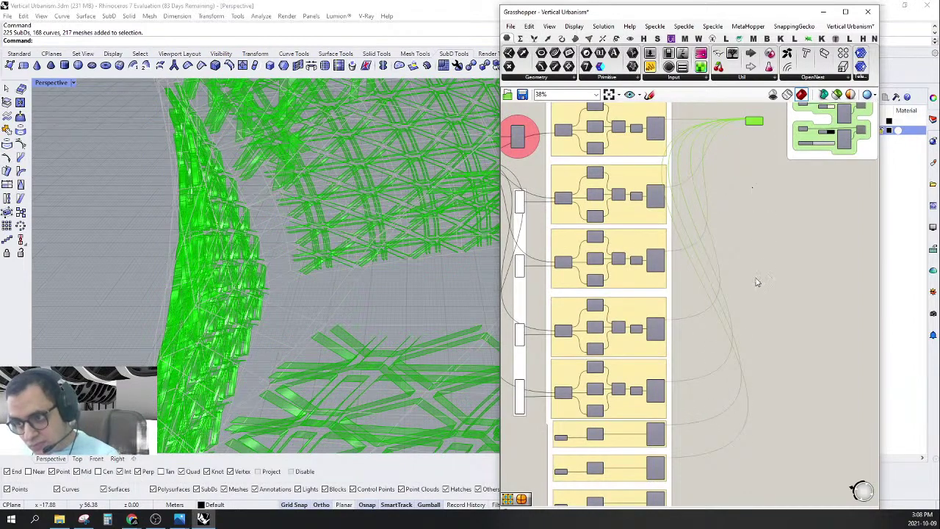
{"action": "scroll", "coordinate": [661, 345], "scroll_direction": "up", "scroll_amount": 5}
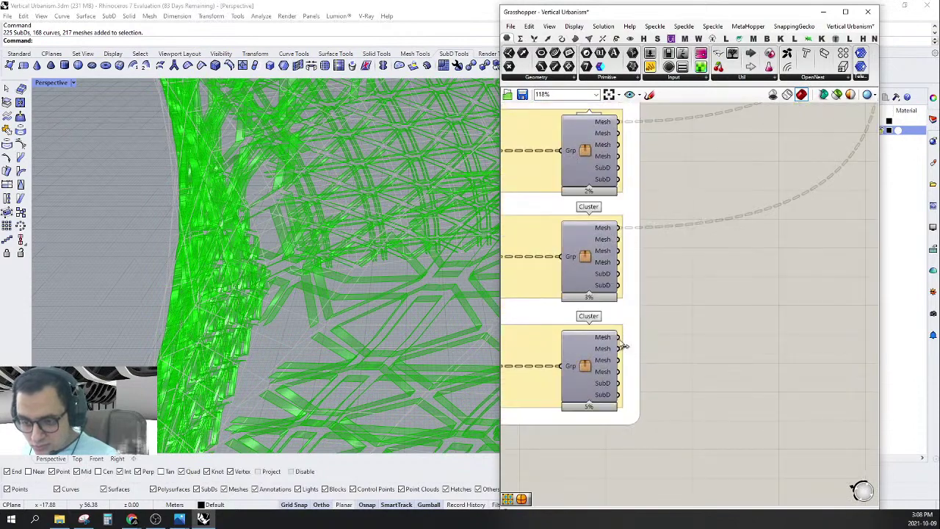
{"action": "left_click_drag", "start_coordinate": [745, 2], "coordinate": [876, 294]}
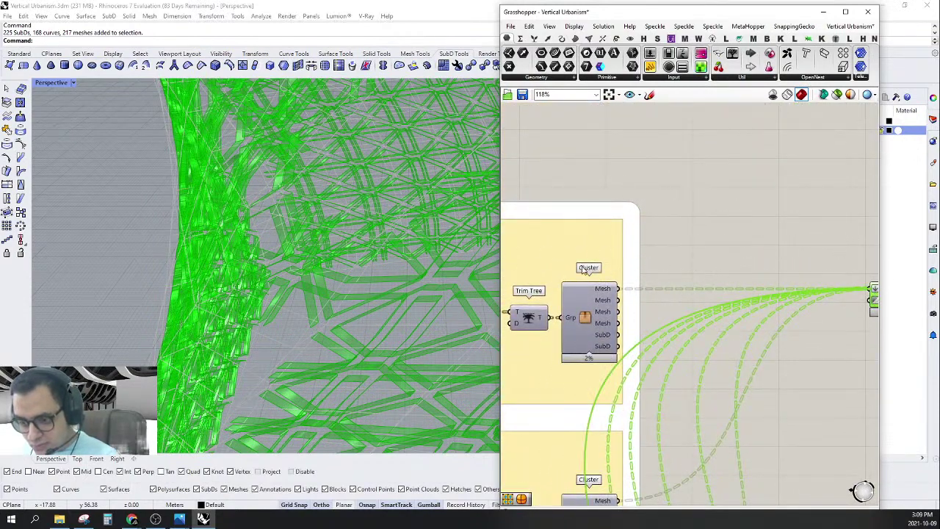
Move Weaverbird's Join Meshes and Weld down, level with the third Layers of Varity branch.
{"action": "scroll", "coordinate": [644, 215], "scroll_direction": "down", "scroll_amount": 5}
{"action": "right_click_drag", "start_coordinate": [715, 316], "coordinate": [686, 209]}
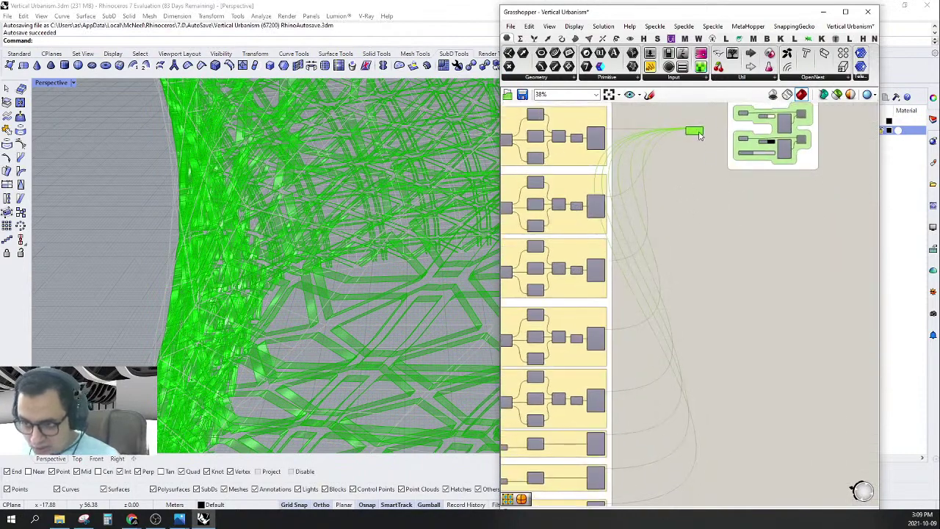
{"action": "left_click_drag", "start_coordinate": [698, 132], "coordinate": [709, 274]}
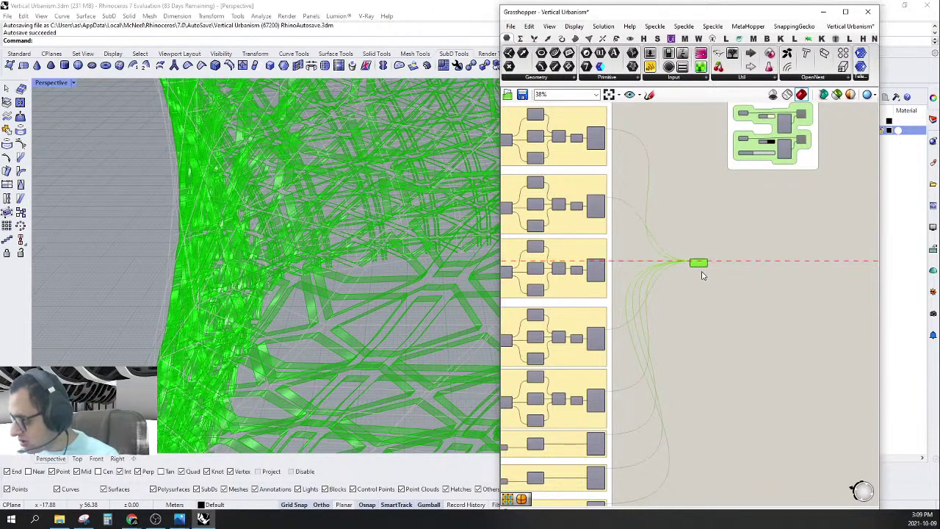
{"action": "right_click_drag", "start_coordinate": [719, 277], "coordinate": [655, 304]}
{"action": "scroll", "coordinate": [638, 316], "scroll_direction": "up", "scroll_amount": 4}
{"action": "left_click_drag", "start_coordinate": [648, 267], "coordinate": [627, 270]}
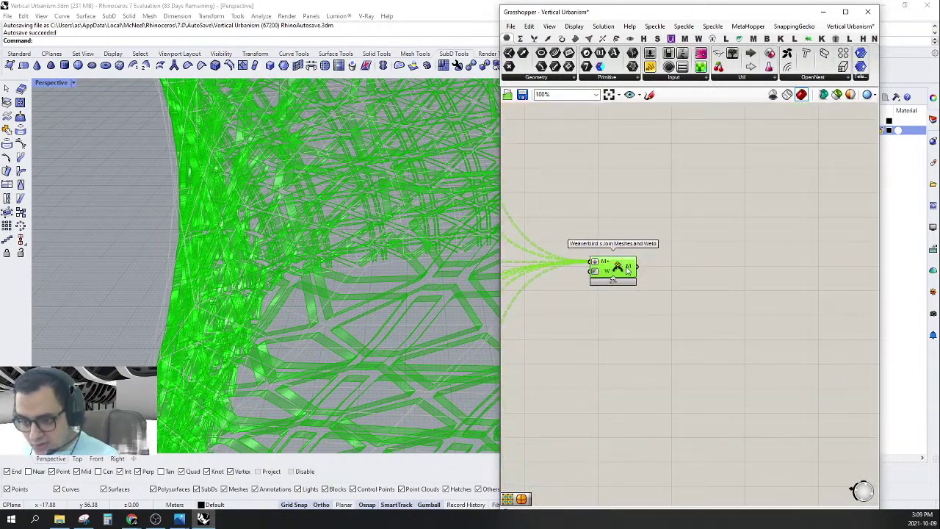
Add a SubD from Mesh component beside Weaverbird's Join Meshes and Weld.
{"action": "right_click_drag", "start_coordinate": [696, 265], "coordinate": [671, 273]}
{"action": "scroll", "coordinate": [671, 273], "scroll_direction": "up", "scroll_amount": 1}
{"action": "double_click", "coordinate": [646, 296]}
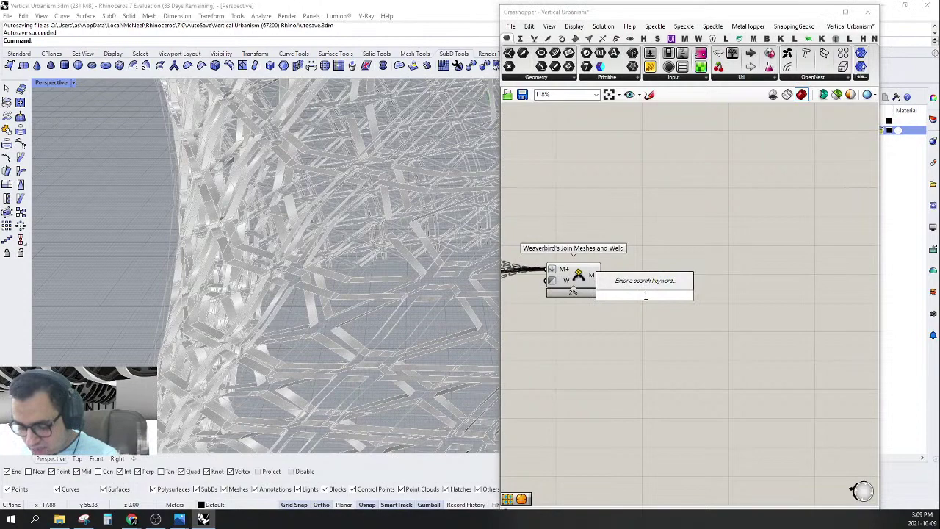
{"action": "left_click", "coordinate": [595, 282]}
{"action": "double_click", "coordinate": [661, 276]}
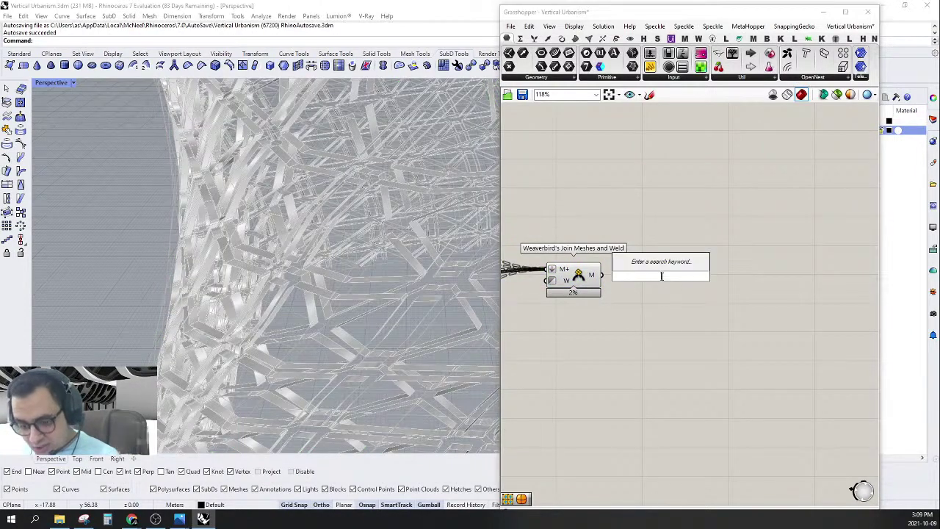
{"action": "type", "text": "subd"}
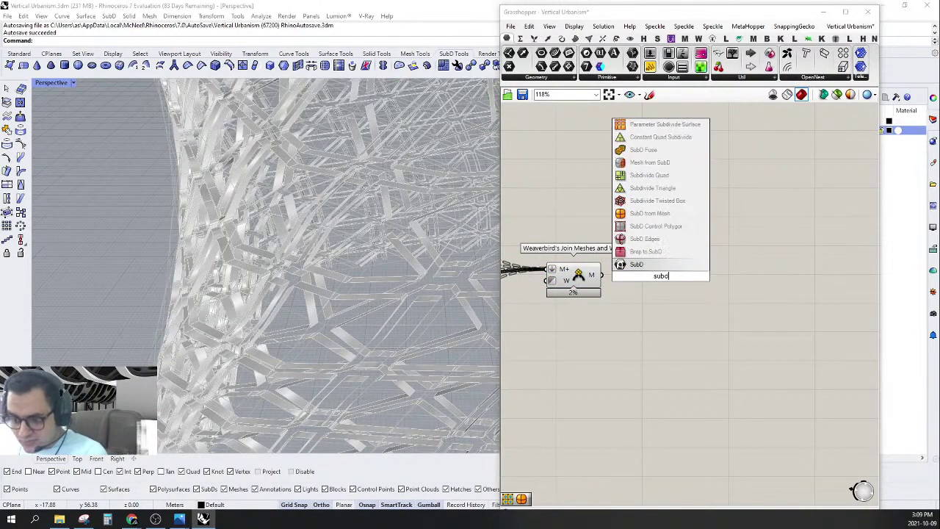
{"action": "left_click", "coordinate": [651, 216]}
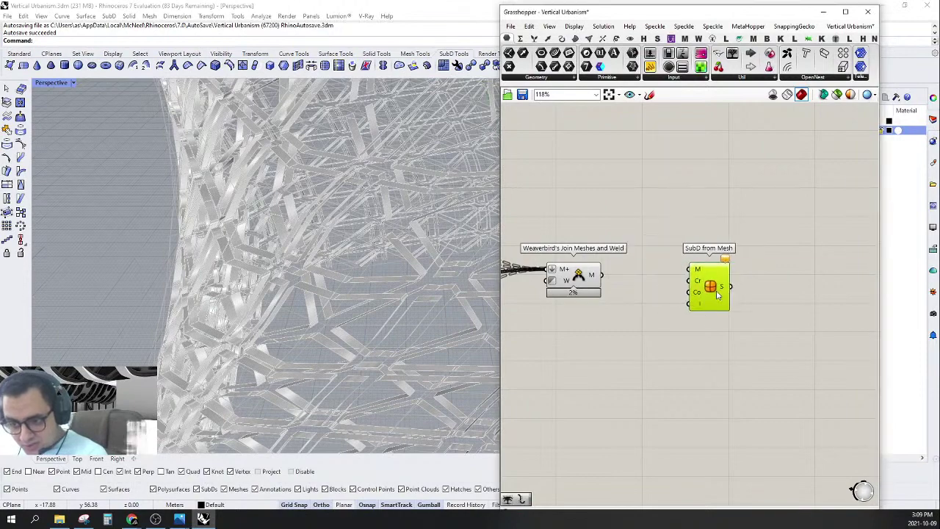
Connect the joined mesh output to the M input of SubD from Mesh and place that component closer to the Weaverbird component.
{"action": "scroll", "coordinate": [698, 305], "scroll_direction": "up", "scroll_amount": 4}
{"action": "mouse_move", "coordinate": [697, 291]}
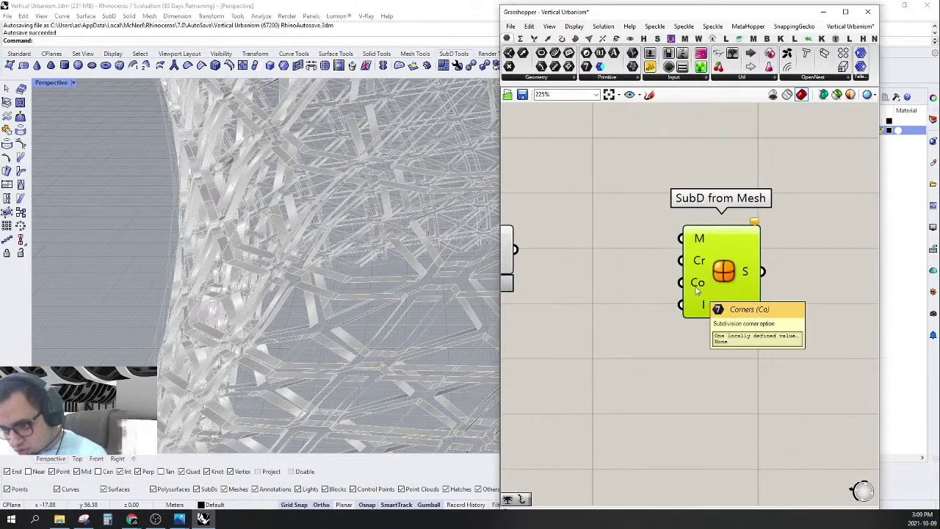
{"action": "right_click", "coordinate": [696, 291]}
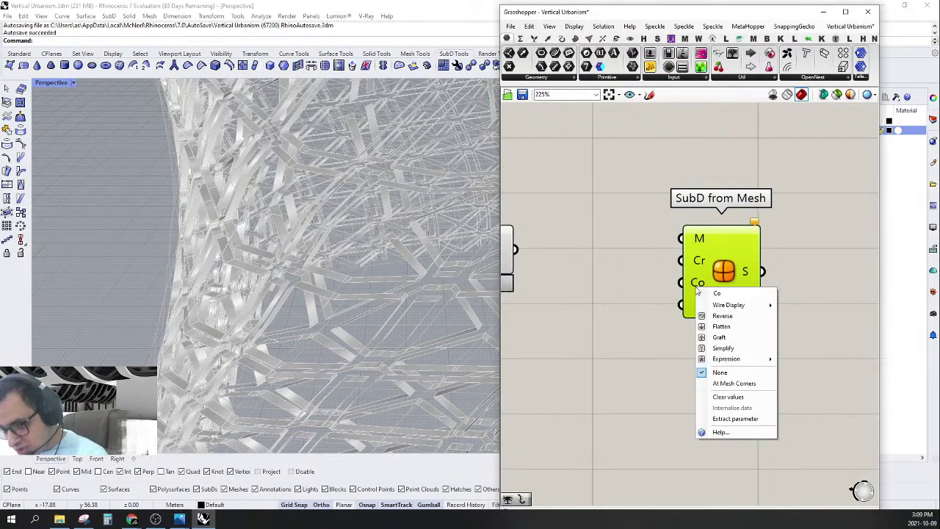
{"action": "left_click", "coordinate": [571, 312]}
{"action": "right_click_drag", "start_coordinate": [571, 312], "coordinate": [614, 320]}
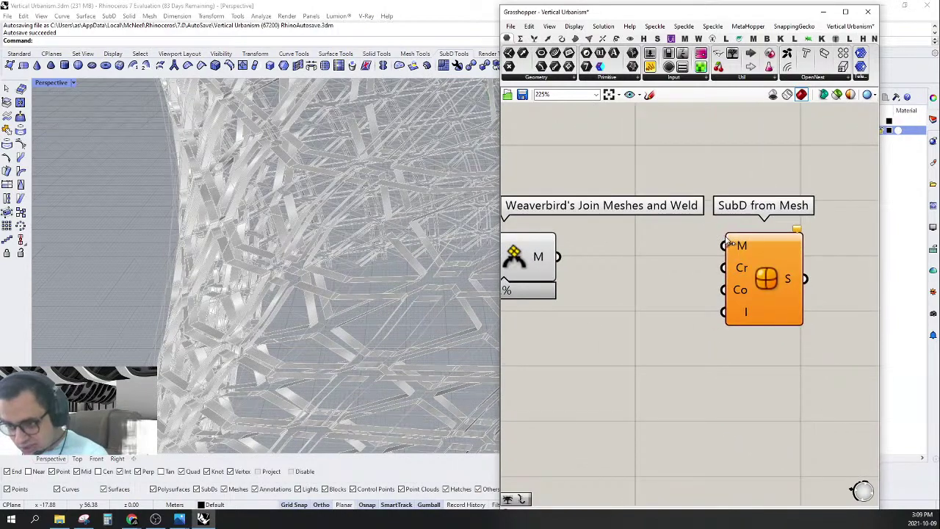
{"action": "left_click_drag", "start_coordinate": [724, 246], "coordinate": [575, 255]}
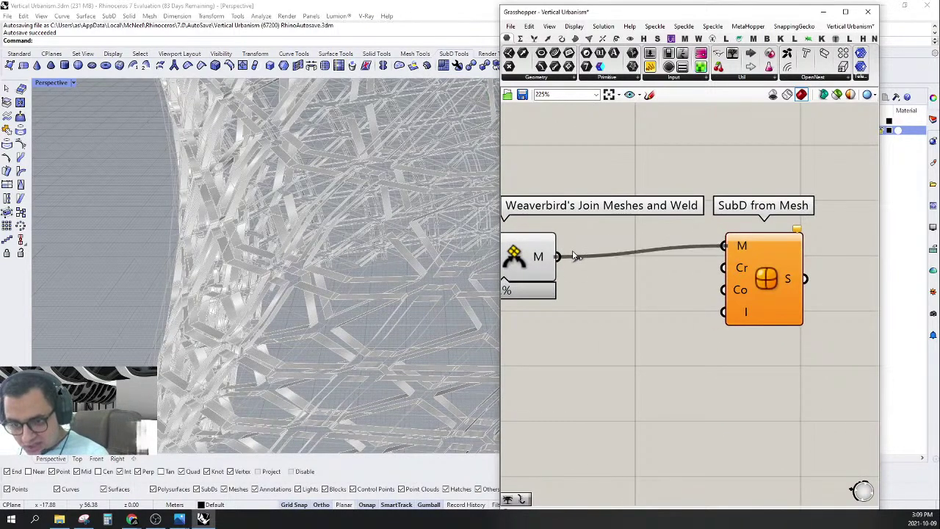
{"action": "left_click_drag", "start_coordinate": [772, 279], "coordinate": [691, 289]}
{"action": "left_click", "coordinate": [761, 288]}
Turn off the preview of Weaverbird's Join Meshes and Weld, keeping only the SubD preview.
{"action": "scroll", "coordinate": [764, 287], "scroll_direction": "down", "scroll_amount": 5}
{"action": "scroll", "coordinate": [698, 278], "scroll_direction": "up", "scroll_amount": 1}
{"action": "left_click_drag", "start_coordinate": [690, 188], "coordinate": [593, 363]}
{"action": "right_click", "coordinate": [643, 181]}
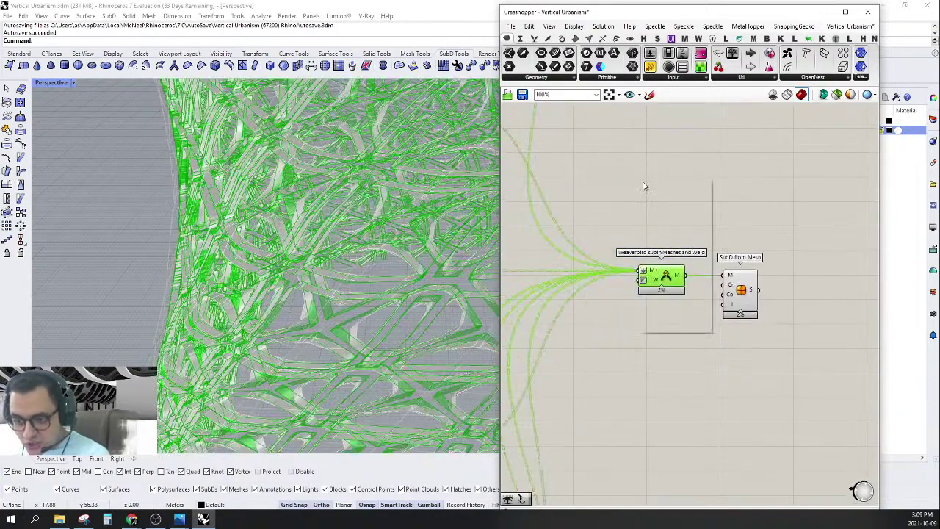
{"action": "left_click", "coordinate": [666, 196]}
{"action": "left_click", "coordinate": [664, 167]}
Examine the smoothed SubD structure in the Rhino Perspective view, from close-up to the whole tower.
{"action": "scroll", "coordinate": [301, 356], "scroll_direction": "down", "scroll_amount": 6}
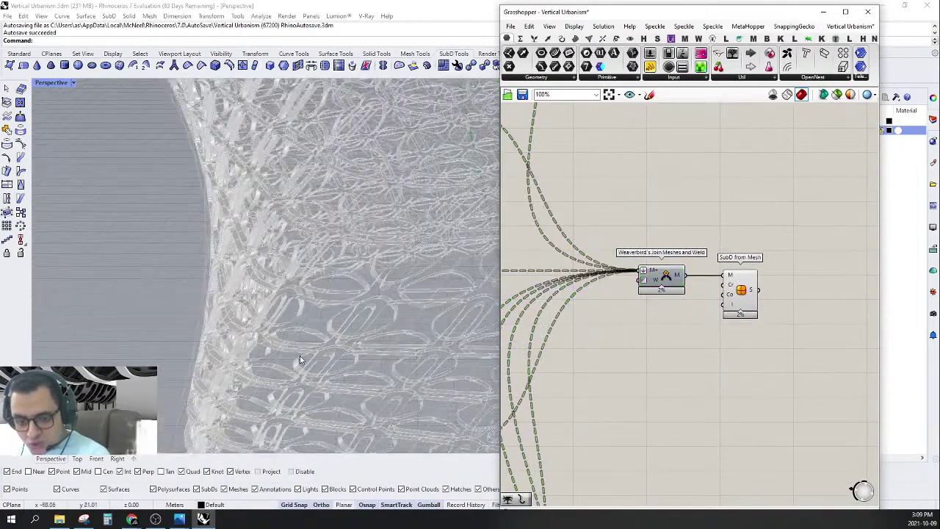
{"action": "scroll", "coordinate": [311, 367], "scroll_direction": "down", "scroll_amount": 3}
{"action": "right_click_drag", "start_coordinate": [311, 371], "coordinate": [360, 269]}
{"action": "scroll", "coordinate": [360, 265], "scroll_direction": "up", "scroll_amount": 3}
{"action": "scroll", "coordinate": [360, 266], "scroll_direction": "up", "scroll_amount": 6}
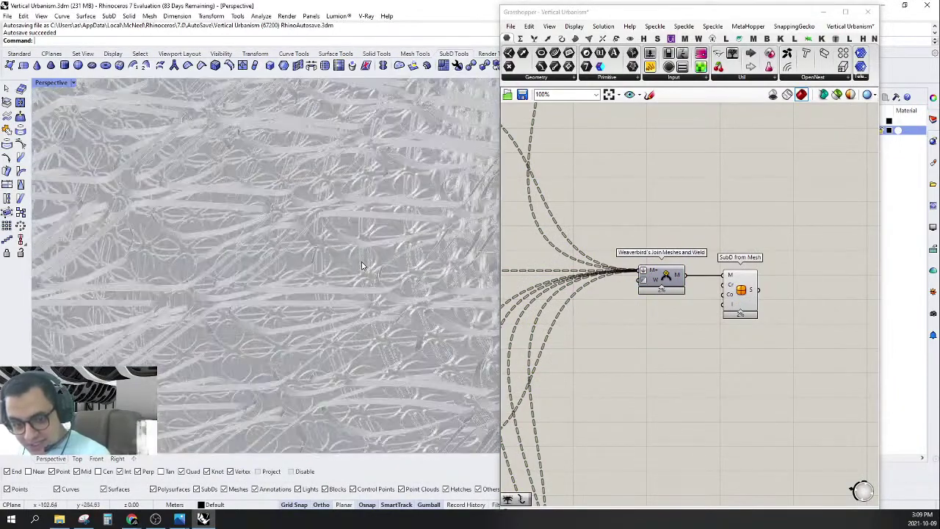
{"action": "scroll", "coordinate": [361, 283], "scroll_direction": "down", "scroll_amount": 8}
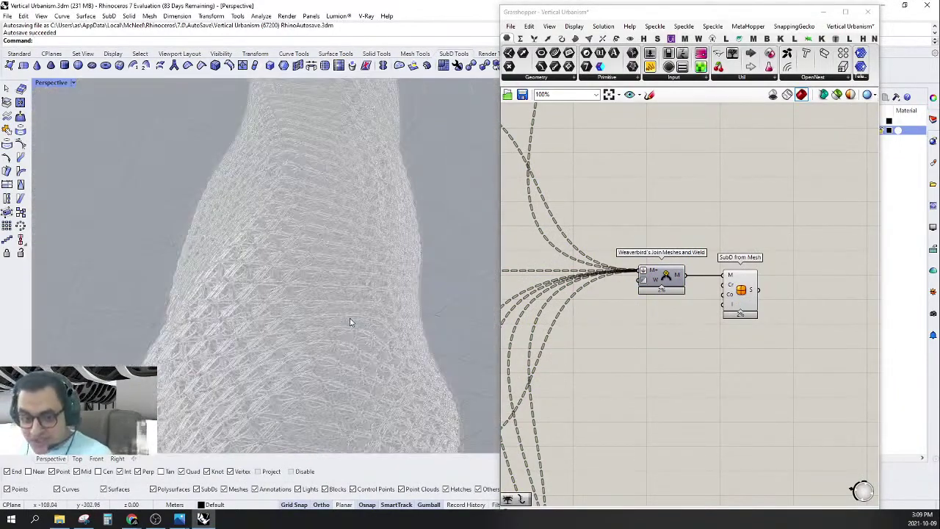
{"action": "right_click_drag", "start_coordinate": [334, 301], "coordinate": [412, 342]}
{"action": "scroll", "coordinate": [362, 320], "scroll_direction": "down", "scroll_amount": 4}
Move the Weaverbird and SubD from Mesh components together farther away from the Layers of Varity group.
{"action": "scroll", "coordinate": [709, 314], "scroll_direction": "down", "scroll_amount": 7}
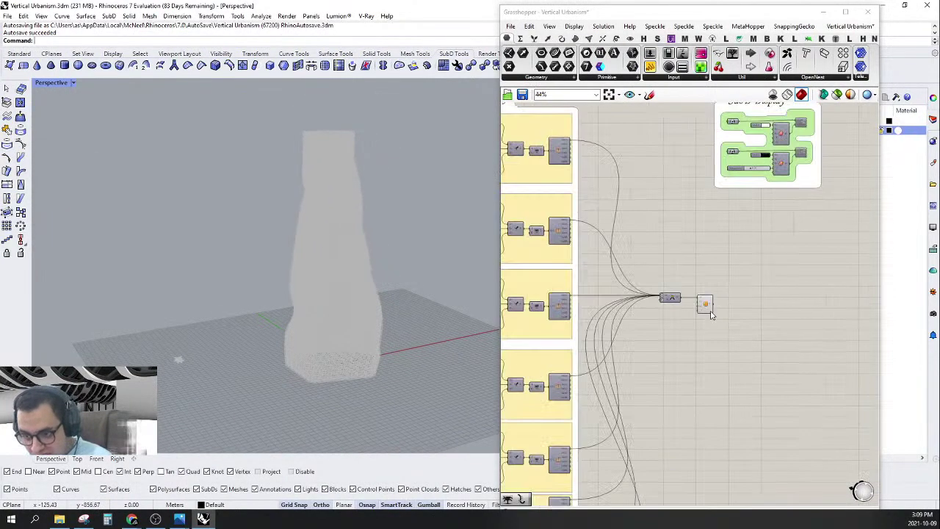
{"action": "right_click_drag", "start_coordinate": [709, 296], "coordinate": [658, 279]}
{"action": "scroll", "coordinate": [664, 254], "scroll_direction": "up", "scroll_amount": 1}
{"action": "scroll", "coordinate": [670, 326], "scroll_direction": "up", "scroll_amount": 3}
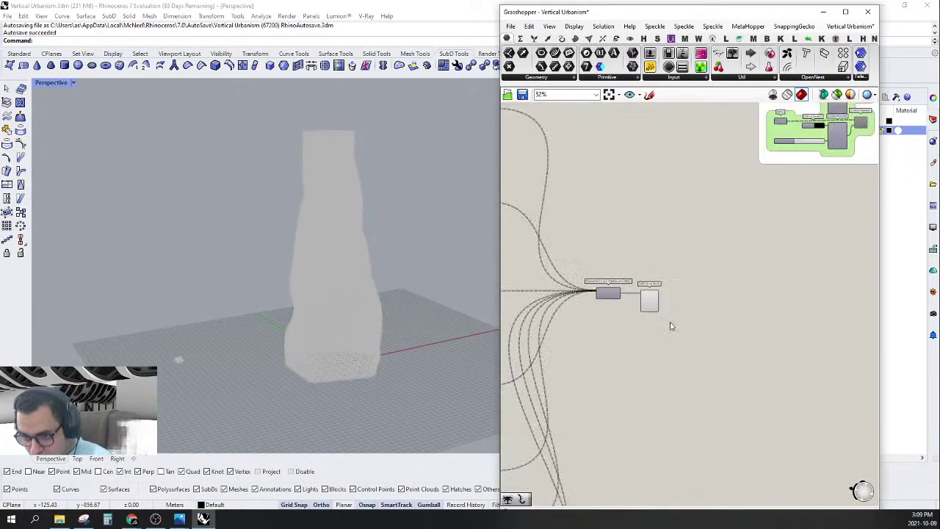
{"action": "left_click_drag", "start_coordinate": [646, 303], "coordinate": [660, 289]}
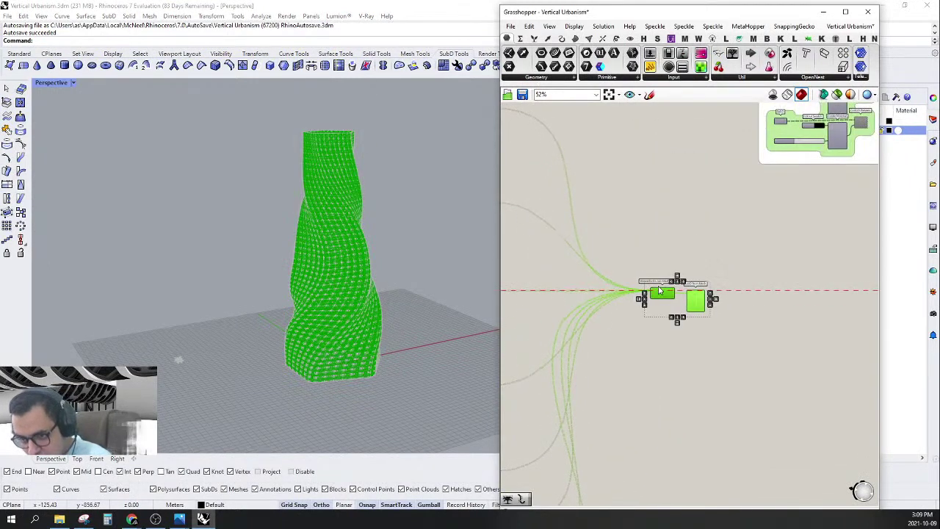
{"action": "left_click", "coordinate": [677, 248]}
Set the wire display of the Weaverbird component's M+ input to Hidden.
{"action": "scroll", "coordinate": [808, 277], "scroll_direction": "down", "scroll_amount": 3}
{"action": "right_click_drag", "start_coordinate": [748, 290], "coordinate": [762, 286]}
{"action": "scroll", "coordinate": [764, 308], "scroll_direction": "up", "scroll_amount": 3}
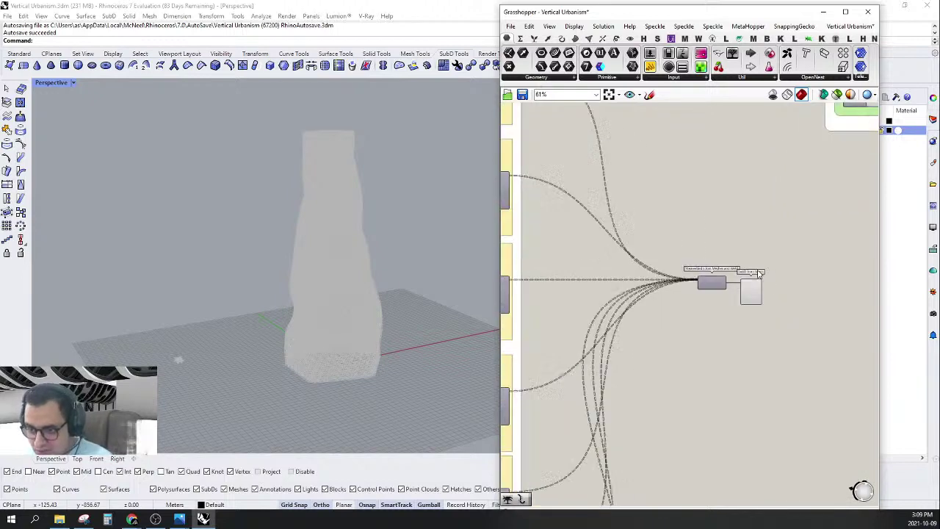
{"action": "left_click_drag", "start_coordinate": [772, 247], "coordinate": [668, 312]}
{"action": "scroll", "coordinate": [693, 369], "scroll_direction": "up", "scroll_amount": 3}
{"action": "left_click", "coordinate": [693, 244]}
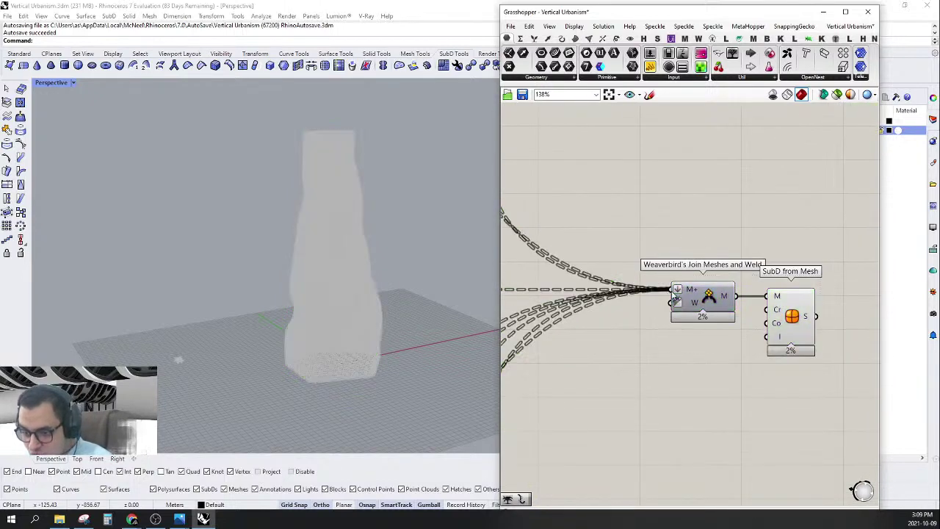
{"action": "right_click", "coordinate": [692, 290]}
{"action": "mouse_move", "coordinate": [744, 321]}
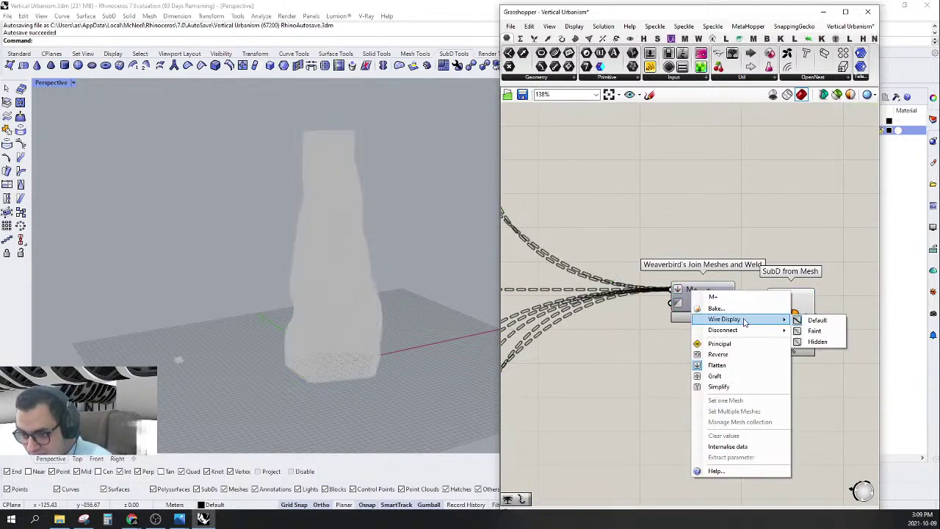
{"action": "left_click", "coordinate": [816, 341]}
Move the Weaverbird and SubD from Mesh pair up beside the SubD Display group.
{"action": "left_click_drag", "start_coordinate": [754, 362], "coordinate": [641, 221]}
{"action": "scroll", "coordinate": [682, 289], "scroll_direction": "down", "scroll_amount": 4}
{"action": "scroll", "coordinate": [683, 289], "scroll_direction": "down", "scroll_amount": 3}
{"action": "mouse_move", "coordinate": [718, 298]}
{"action": "right_mouse_down"}
{"action": "mouse_move", "coordinate": [698, 279]}
{"action": "mouse_move", "coordinate": [736, 272]}
{"action": "mouse_move", "coordinate": [702, 296]}
{"action": "right_mouse_up"}
{"action": "scroll", "coordinate": [702, 296], "scroll_direction": "up", "scroll_amount": 2}
{"action": "left_click_drag", "start_coordinate": [645, 318], "coordinate": [659, 163]}
{"action": "scroll", "coordinate": [660, 163], "scroll_direction": "up", "scroll_amount": 3}
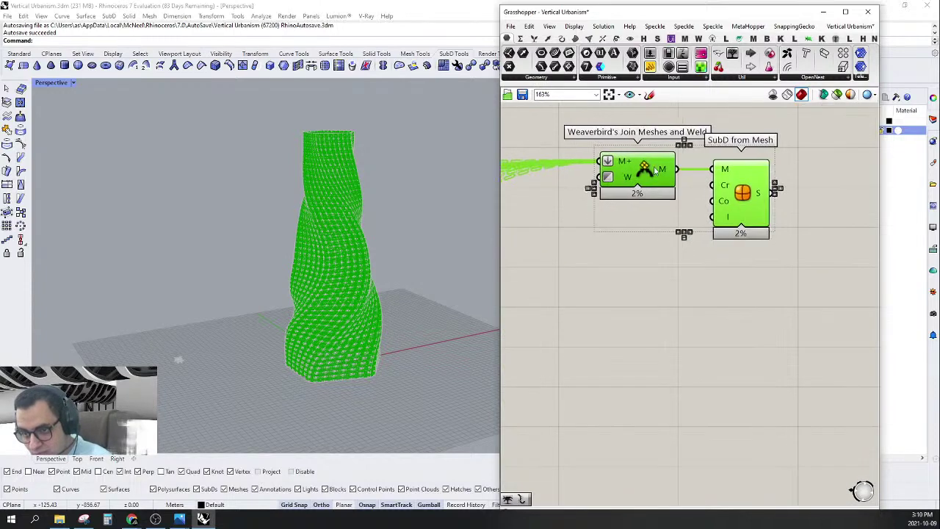
Connect the S output of SubD from Mesh to the upper SubD parameter in the SubD Display group.
{"action": "right_click_drag", "start_coordinate": [645, 237], "coordinate": [626, 233]}
{"action": "left_click", "coordinate": [717, 200]}
{"action": "scroll", "coordinate": [710, 219], "scroll_direction": "up", "scroll_amount": 2}
{"action": "right_click_drag", "start_coordinate": [711, 219], "coordinate": [674, 250]}
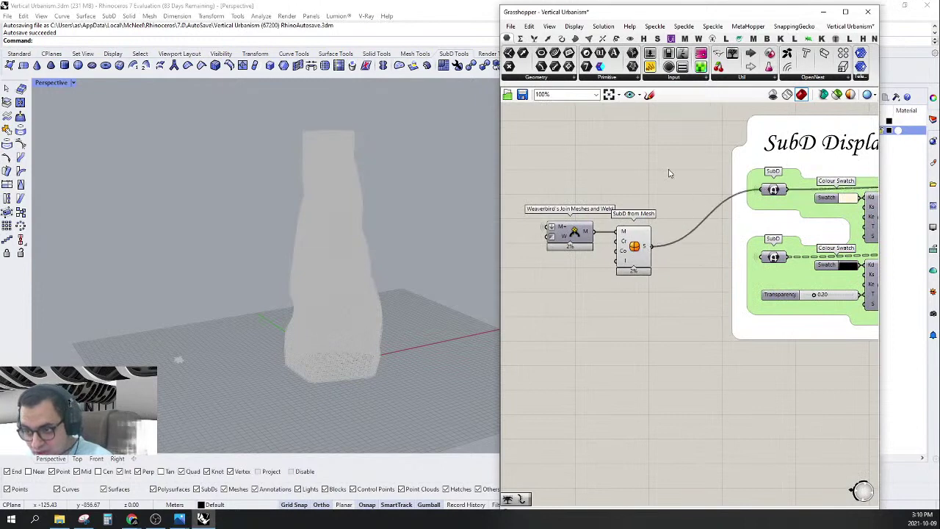
Duplicate the Weaverbird and SubD from Mesh pair directly below the original.
{"action": "scroll", "coordinate": [651, 212], "scroll_direction": "down", "scroll_amount": 5}
{"action": "right_click_drag", "start_coordinate": [650, 218], "coordinate": [756, 166]}
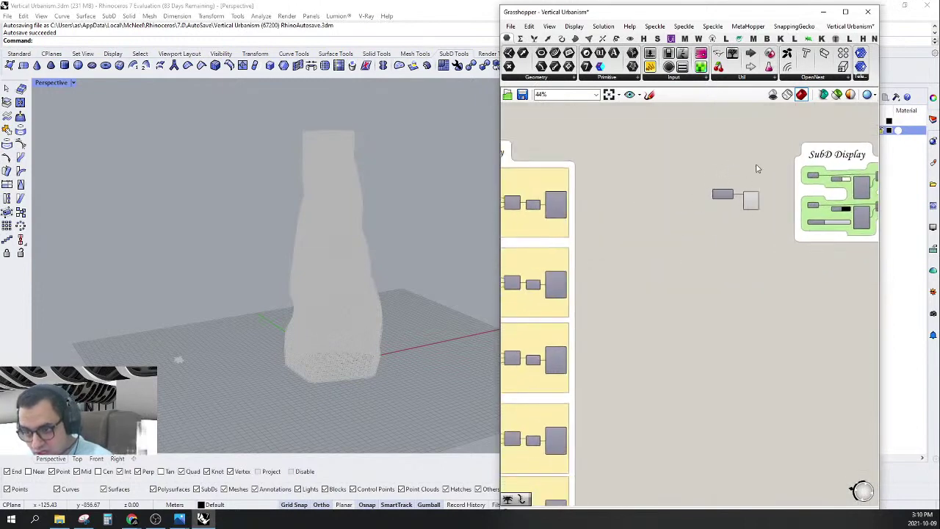
{"action": "left_click_drag", "start_coordinate": [790, 164], "coordinate": [706, 238]}
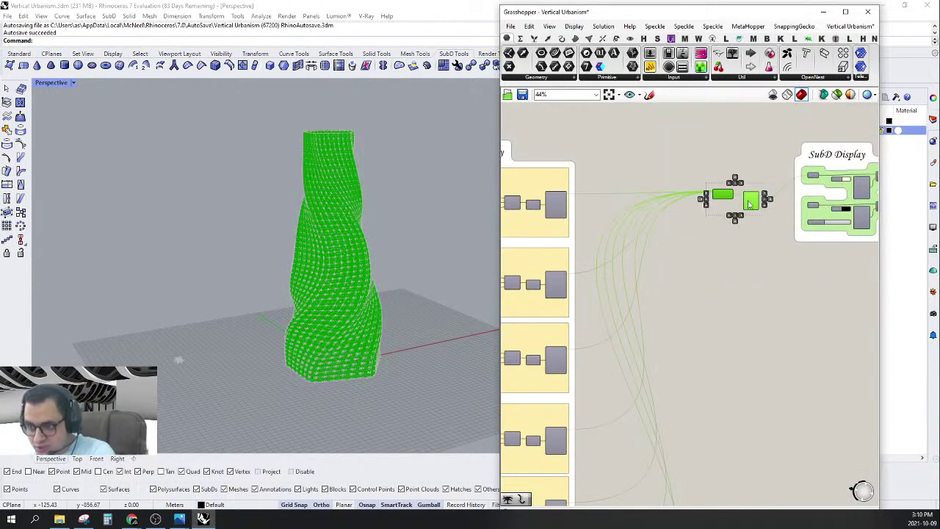
{"action": "left_click_drag", "start_coordinate": [750, 204], "coordinate": [752, 207]}
{"action": "key", "text": "ctrl+v"}
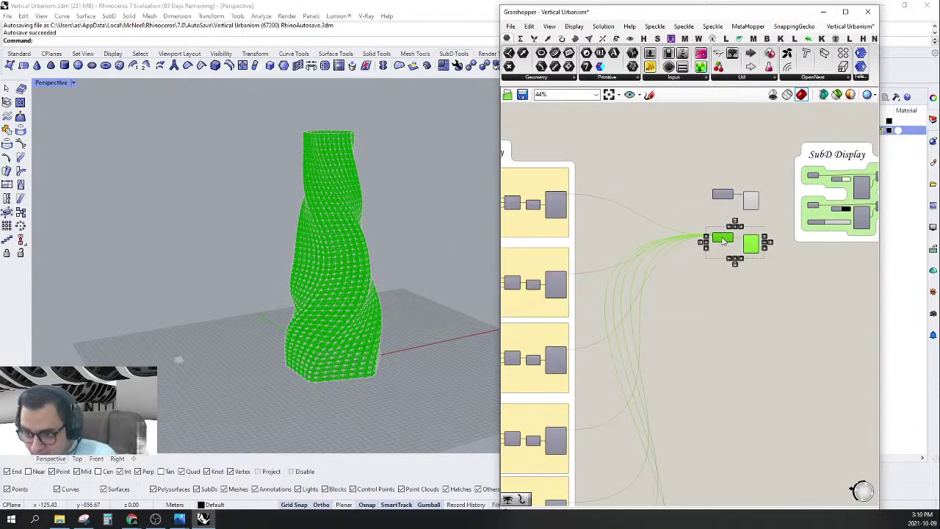
Connect the first Layers of Varity cluster's second Mesh output to the lower Weaverbird component's M+ input, replacing its existing connections.
{"action": "left_click", "coordinate": [676, 203]}
{"action": "scroll", "coordinate": [605, 210], "scroll_direction": "up", "scroll_amount": 3}
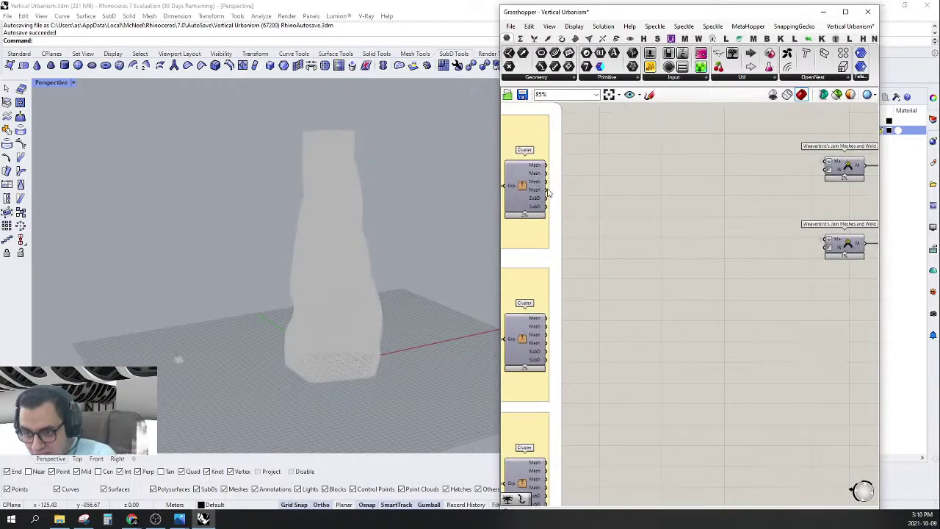
{"action": "left_click_drag", "start_coordinate": [739, 228], "coordinate": [827, 244]}
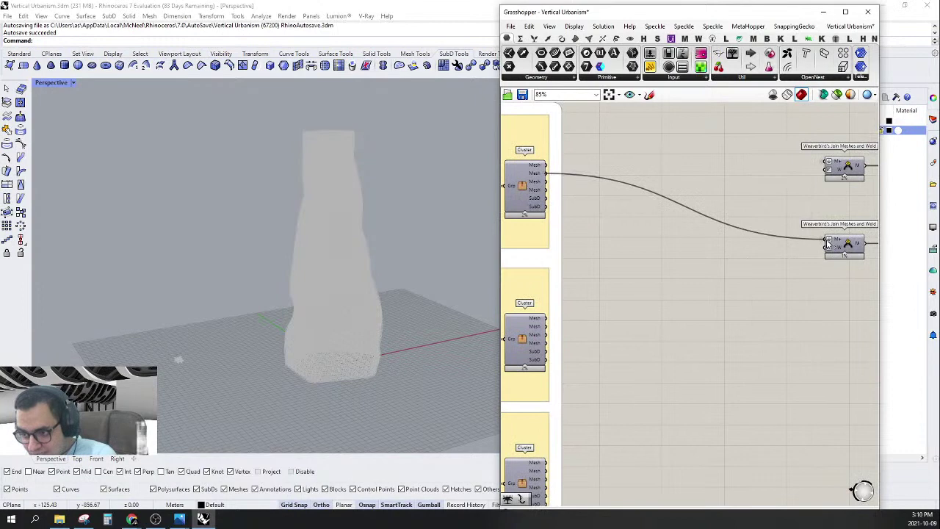
Turn off the preview of the upper Weaverbird and SubD from Mesh pair.
{"action": "right_click_drag", "start_coordinate": [833, 211], "coordinate": [641, 251]}
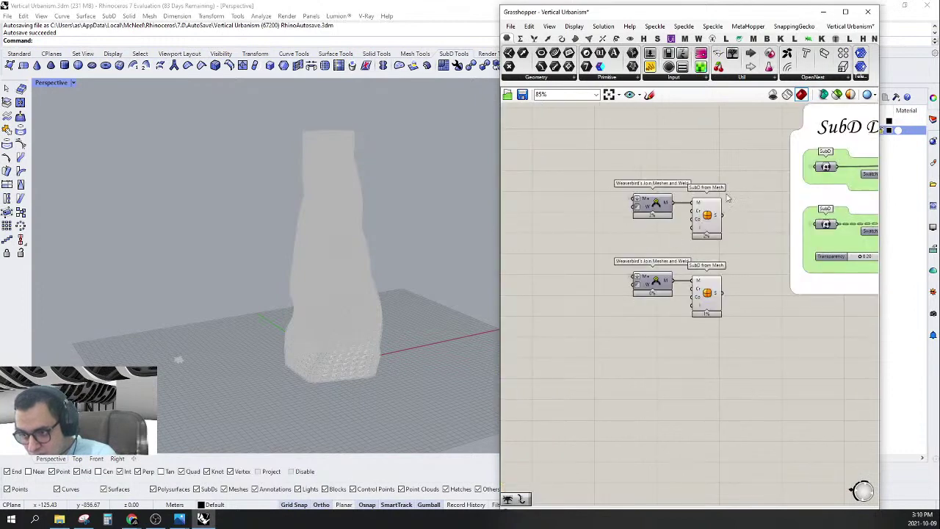
{"action": "left_click_drag", "start_coordinate": [619, 179], "coordinate": [734, 235]}
{"action": "right_click", "coordinate": [652, 123]}
{"action": "left_click", "coordinate": [679, 140]}
{"action": "left_click", "coordinate": [592, 218]}
Turn off the preview of the three geometry components still displayed in the Twisted Boxes group.
{"action": "right_click_drag", "start_coordinate": [593, 218], "coordinate": [674, 204]}
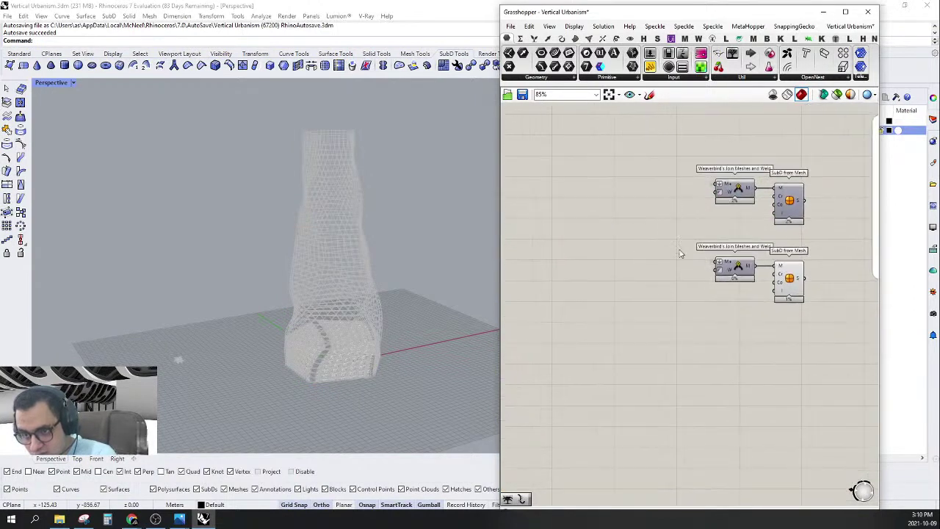
{"action": "right_click_drag", "start_coordinate": [679, 254], "coordinate": [731, 247]}
{"action": "scroll", "coordinate": [756, 251], "scroll_direction": "down", "scroll_amount": 7}
{"action": "scroll", "coordinate": [673, 195], "scroll_direction": "up", "scroll_amount": 4}
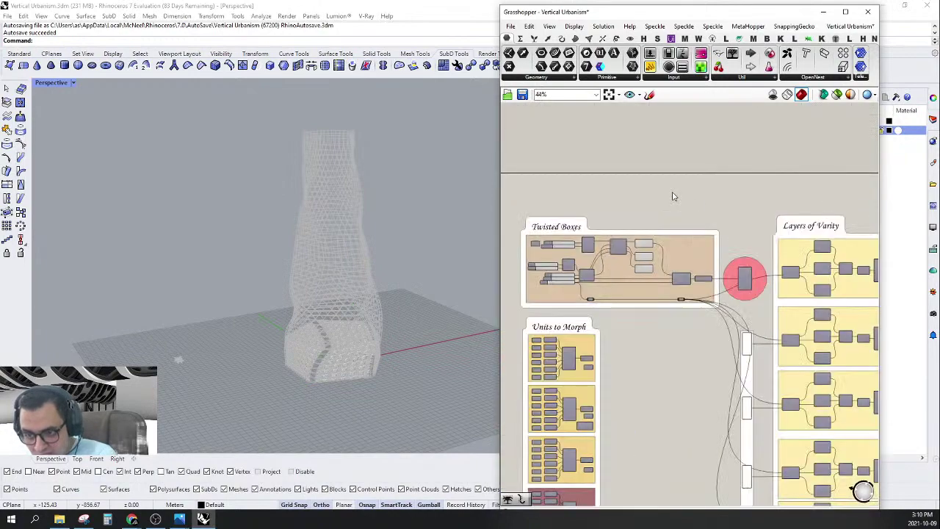
{"action": "left_click_drag", "start_coordinate": [598, 213], "coordinate": [668, 327]}
{"action": "right_click_drag", "start_coordinate": [675, 171], "coordinate": [568, 168]}
Examine the definition and the viewport to trace the stray geometry still previewed away from the tower.
{"action": "scroll", "coordinate": [674, 301], "scroll_direction": "down", "scroll_amount": 5}
{"action": "right_click_drag", "start_coordinate": [567, 426], "coordinate": [625, 357]}
{"action": "scroll", "coordinate": [621, 356], "scroll_direction": "up", "scroll_amount": 4}
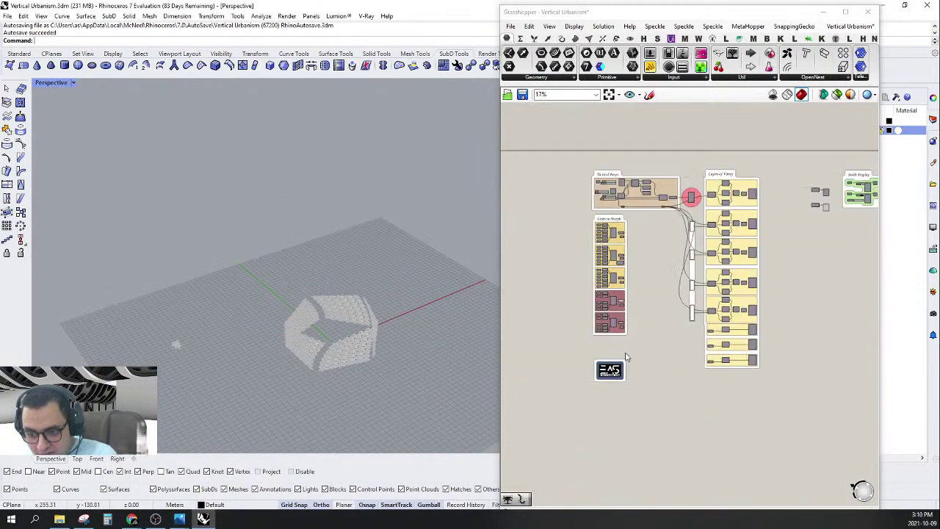
{"action": "scroll", "coordinate": [627, 270], "scroll_direction": "down", "scroll_amount": 2}
{"action": "right_click_drag", "start_coordinate": [698, 290], "coordinate": [685, 305]}
{"action": "scroll", "coordinate": [664, 294], "scroll_direction": "down", "scroll_amount": 4}
{"action": "scroll", "coordinate": [674, 261], "scroll_direction": "up", "scroll_amount": 4}
{"action": "right_click_drag", "start_coordinate": [626, 330], "coordinate": [858, 287]}
{"action": "right_click_drag", "start_coordinate": [506, 286], "coordinate": [870, 281]}
{"action": "scroll", "coordinate": [445, 420], "scroll_direction": "up", "scroll_amount": 4}
{"action": "right_click_drag", "start_coordinate": [445, 420], "coordinate": [456, 362]}
{"action": "scroll", "coordinate": [81, 307], "scroll_direction": "up", "scroll_amount": 6}
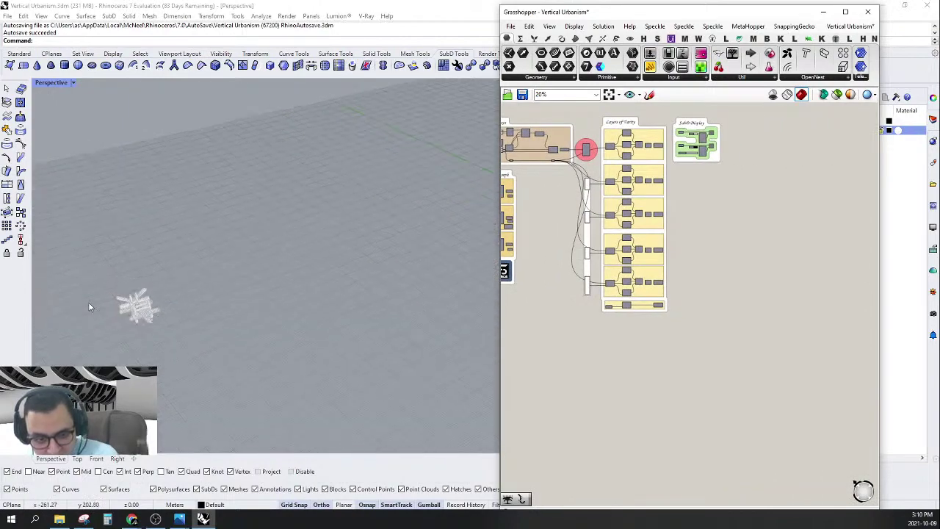
Turn off the preview of the final Group component in the upper red set of Units to Morph.
{"action": "scroll", "coordinate": [656, 317], "scroll_direction": "down", "scroll_amount": 3}
{"action": "right_click_drag", "start_coordinate": [852, 273], "coordinate": [677, 263]}
{"action": "scroll", "coordinate": [677, 263], "scroll_direction": "up", "scroll_amount": 3}
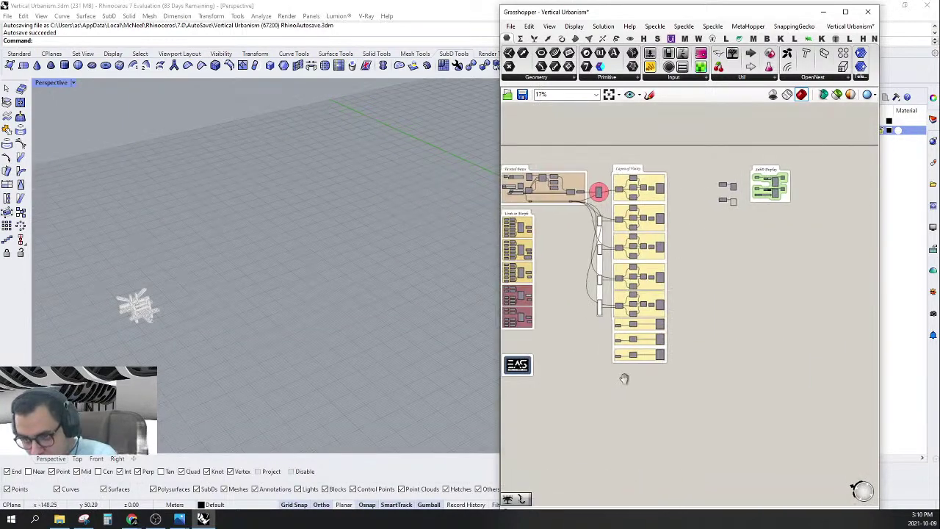
{"action": "scroll", "coordinate": [759, 208], "scroll_direction": "up", "scroll_amount": 2}
{"action": "scroll", "coordinate": [728, 336], "scroll_direction": "down", "scroll_amount": 5}
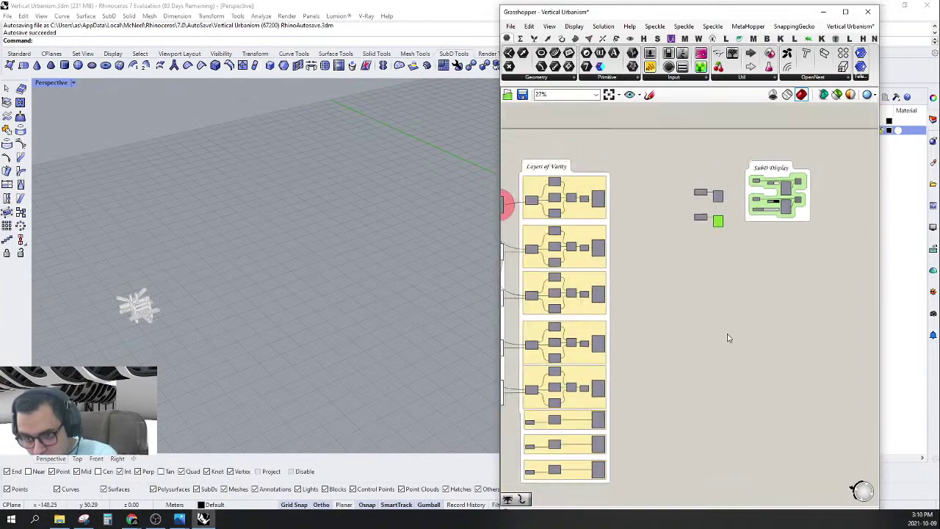
{"action": "scroll", "coordinate": [570, 334], "scroll_direction": "up", "scroll_amount": 2}
{"action": "scroll", "coordinate": [651, 287], "scroll_direction": "up", "scroll_amount": 10}
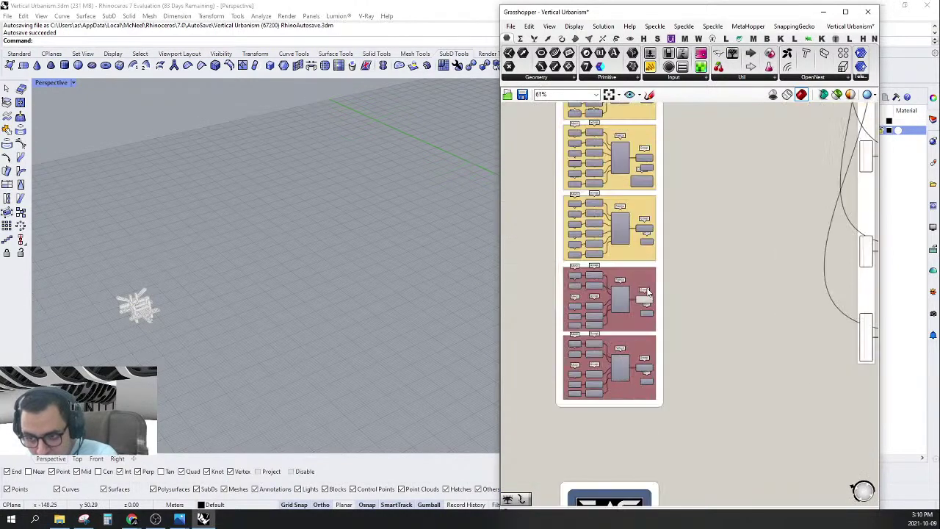
{"action": "left_click", "coordinate": [646, 290]}
{"action": "right_click", "coordinate": [714, 280]}
{"action": "left_click", "coordinate": [743, 296]}
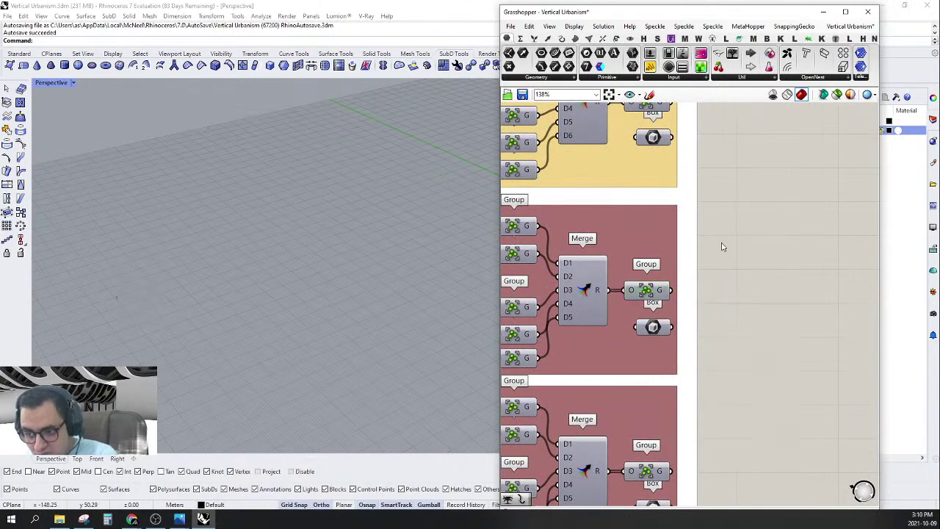
Zoom the Perspective view to the lower SubD from Mesh result and frame the whole ring of panels.
{"action": "scroll", "coordinate": [722, 245], "scroll_direction": "down", "scroll_amount": 10}
{"action": "scroll", "coordinate": [571, 318], "scroll_direction": "up", "scroll_amount": 2}
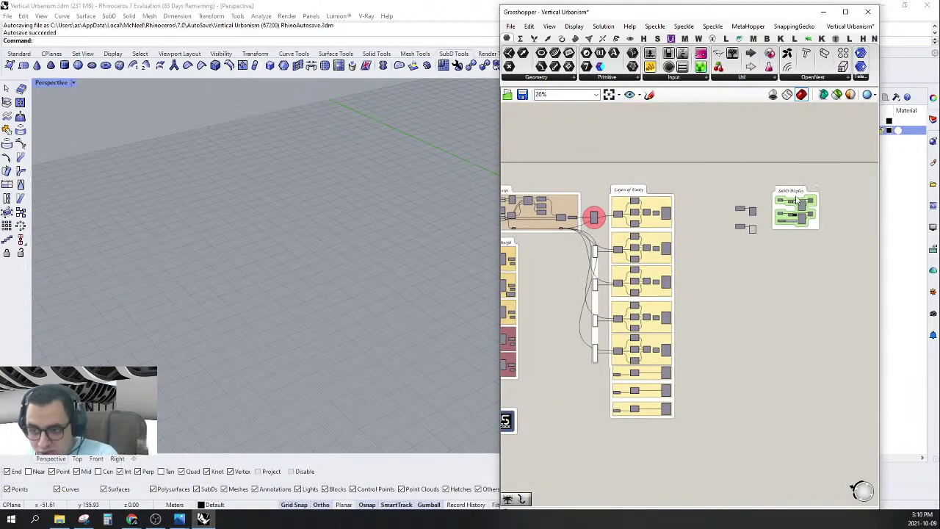
{"action": "scroll", "coordinate": [749, 243], "scroll_direction": "up", "scroll_amount": 4}
{"action": "left_click", "coordinate": [749, 247]}
{"action": "right_click", "coordinate": [797, 286]}
{"action": "left_click", "coordinate": [818, 352]}
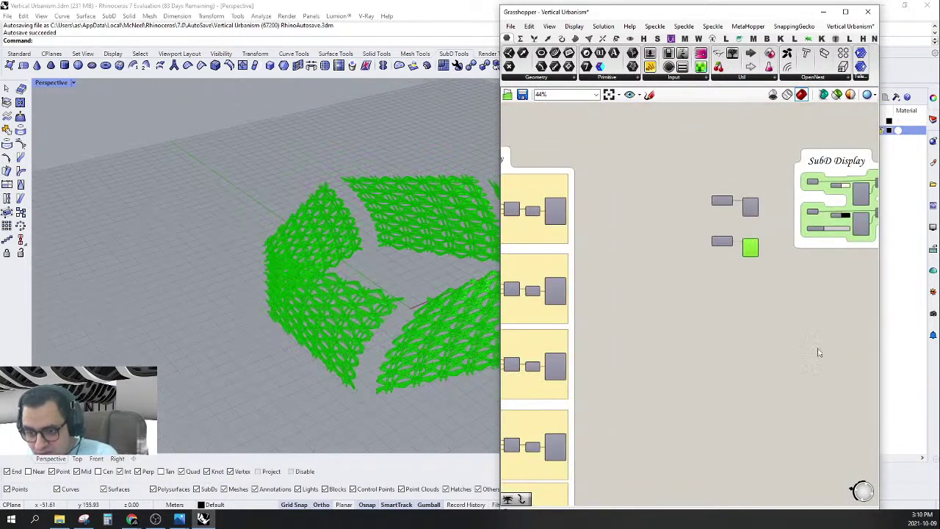
{"action": "scroll", "coordinate": [223, 314], "scroll_direction": "down", "scroll_amount": 5}
{"action": "right_click_drag", "start_coordinate": [223, 314], "coordinate": [279, 309]}
{"action": "left_click", "coordinate": [667, 304]}
{"action": "right_click_drag", "start_coordinate": [666, 304], "coordinate": [669, 283]}
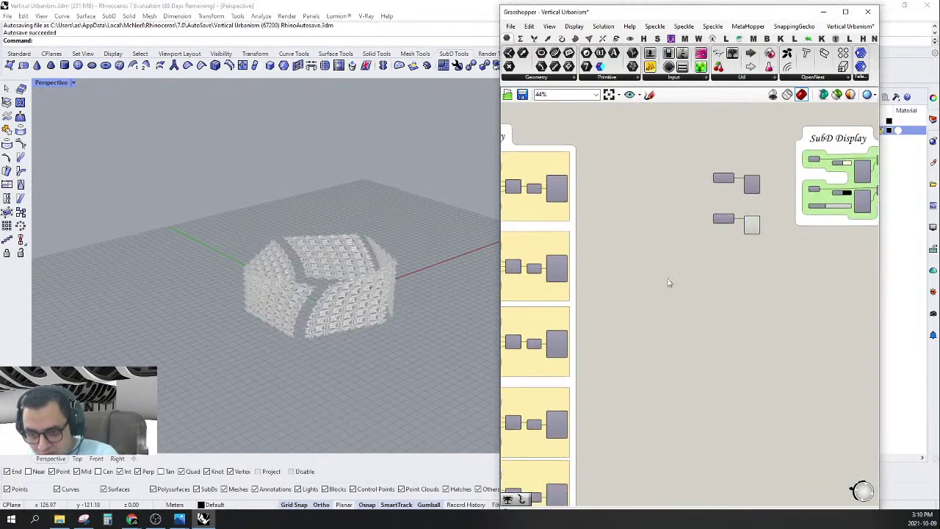
Inspect the SubD lattice panels of the lowest tower layer up close.
{"action": "scroll", "coordinate": [313, 294], "scroll_direction": "up", "scroll_amount": 10}
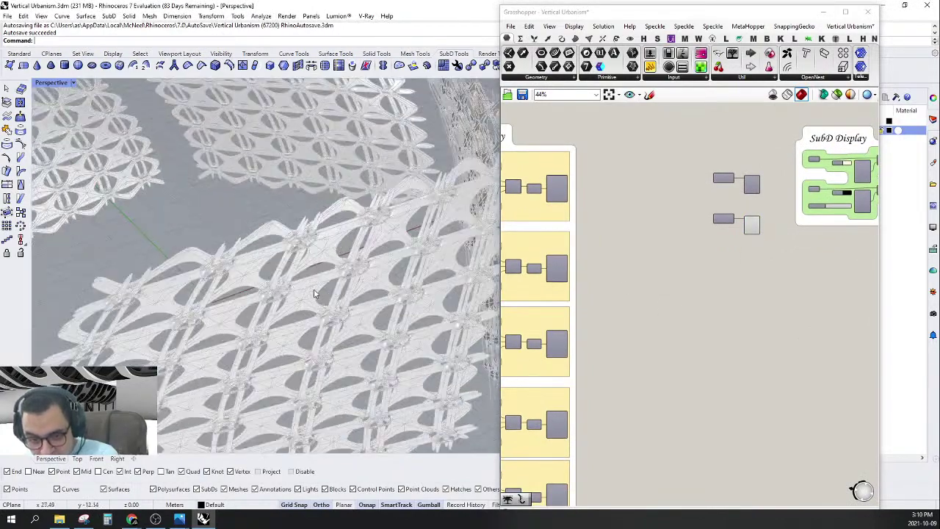
{"action": "scroll", "coordinate": [314, 294], "scroll_direction": "up", "scroll_amount": 3}
{"action": "scroll", "coordinate": [234, 218], "scroll_direction": "down", "scroll_amount": 8}
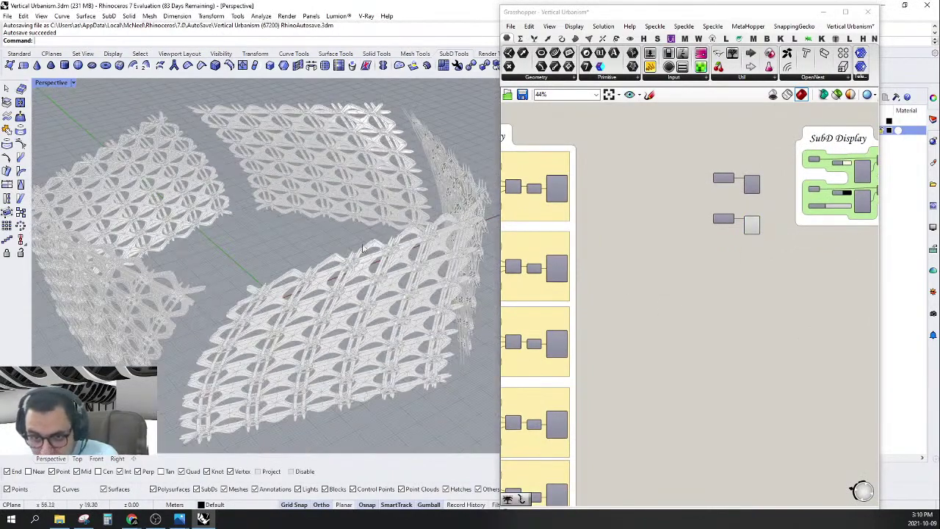
{"action": "scroll", "coordinate": [709, 242], "scroll_direction": "up", "scroll_amount": 5}
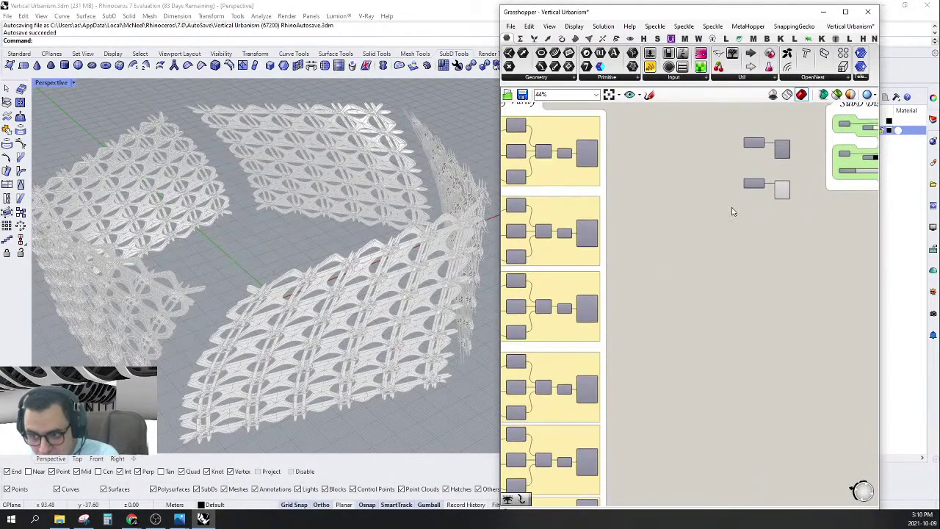
Add the second Mesh outputs of the second and third Layers of Varity clusters to the lower Weaverbird's M+ input.
{"action": "scroll", "coordinate": [615, 312], "scroll_direction": "up", "scroll_amount": 3}
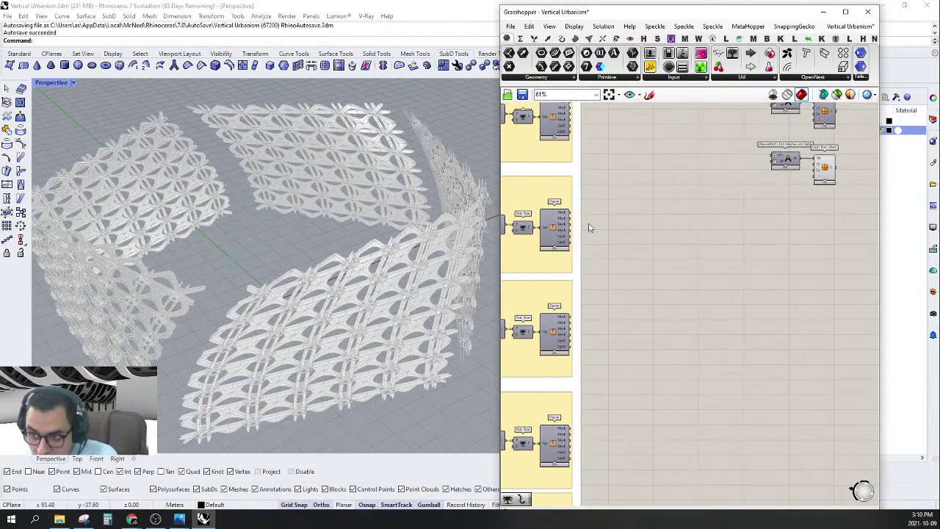
{"action": "right_click_drag", "start_coordinate": [800, 175], "coordinate": [768, 182]}
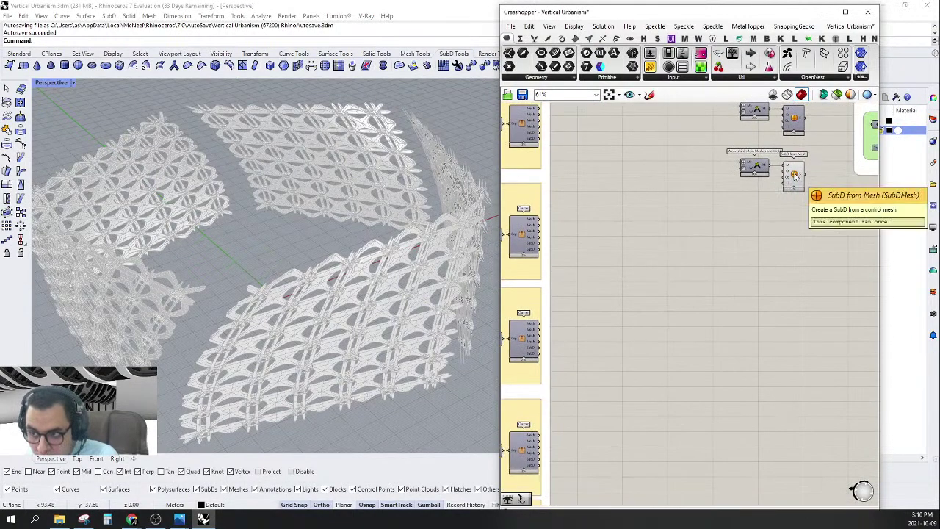
{"action": "right_click", "coordinate": [796, 177]}
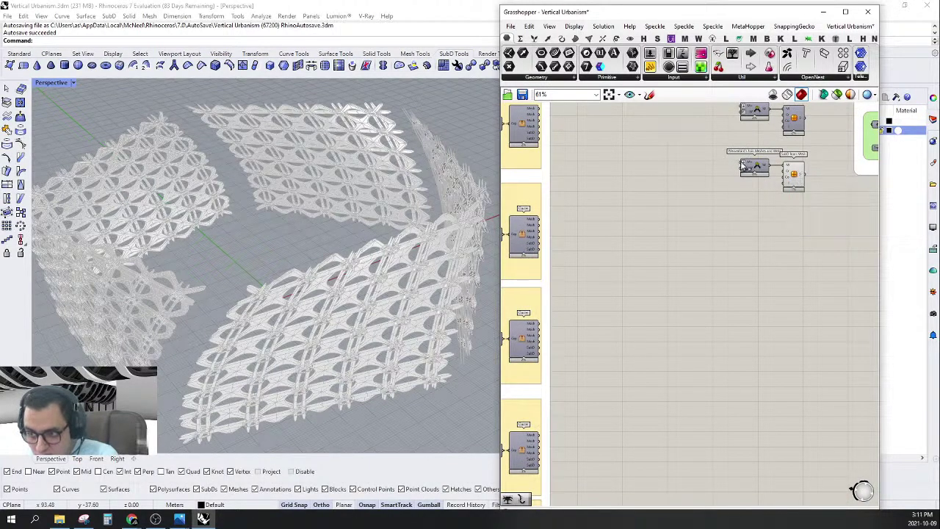
{"action": "left_click_drag", "start_coordinate": [577, 208], "coordinate": [604, 198]}
{"action": "right_click_drag", "start_coordinate": [609, 197], "coordinate": [619, 255]}
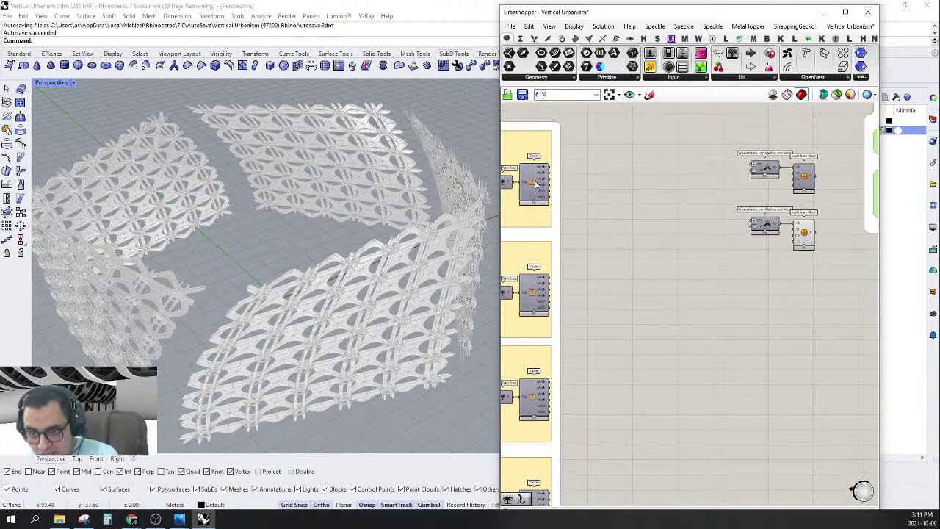
{"action": "left_click", "coordinate": [530, 172]}
{"action": "left_click", "coordinate": [701, 243]}
{"action": "scroll", "coordinate": [571, 277], "scroll_direction": "up", "scroll_amount": 2}
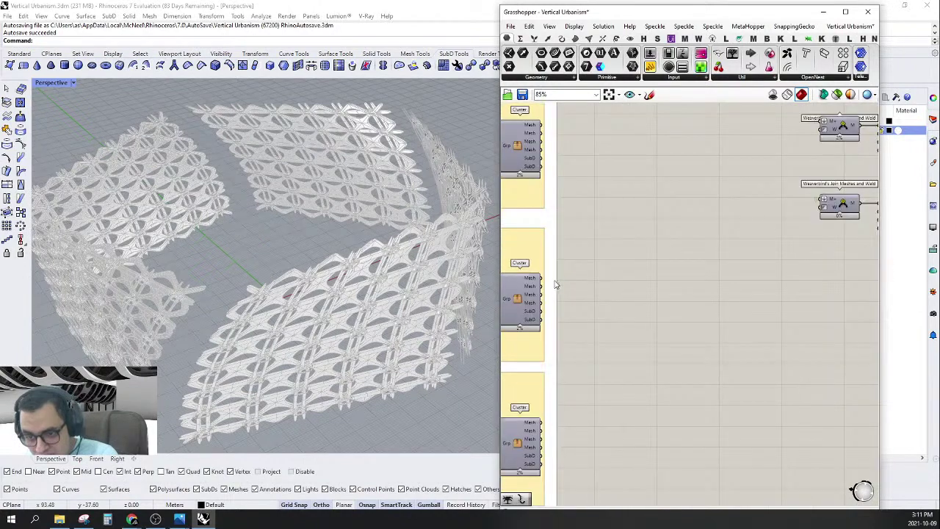
{"action": "left_click_drag", "start_coordinate": [545, 293], "coordinate": [547, 437]}
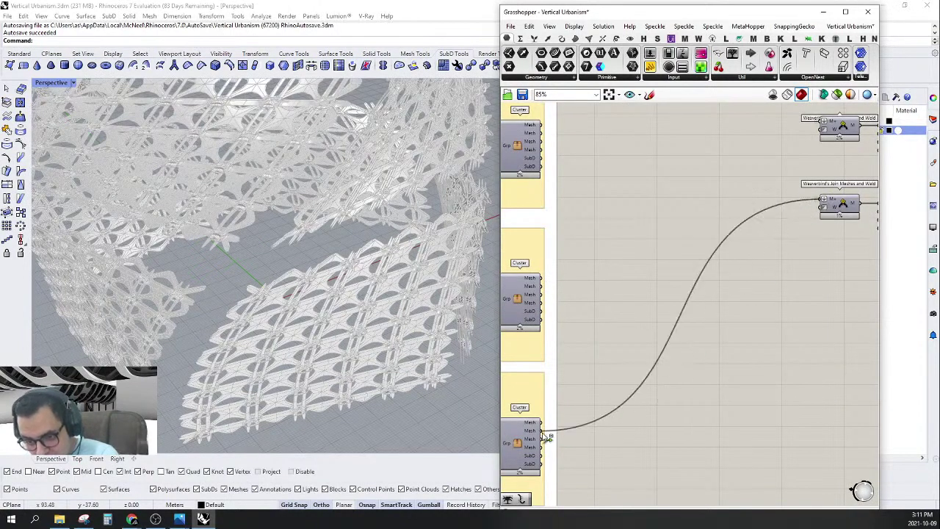
{"action": "left_click", "coordinate": [839, 205]}
{"action": "scroll", "coordinate": [808, 139], "scroll_direction": "down", "scroll_amount": 3}
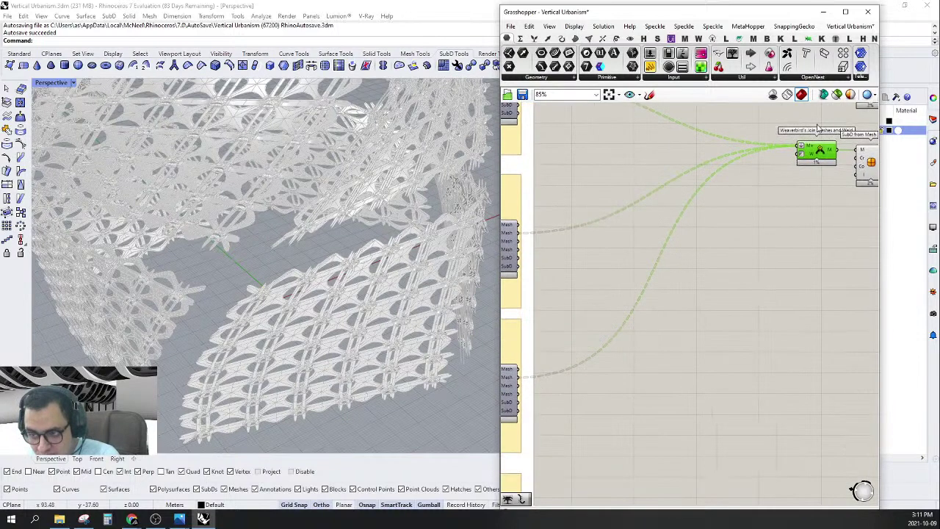
Add the matching Mesh outputs of the fourth and fifth Layers of Varity clusters to the lower Weaverbird's M+ input.
{"action": "left_click_drag", "start_coordinate": [762, 173], "coordinate": [605, 418]}
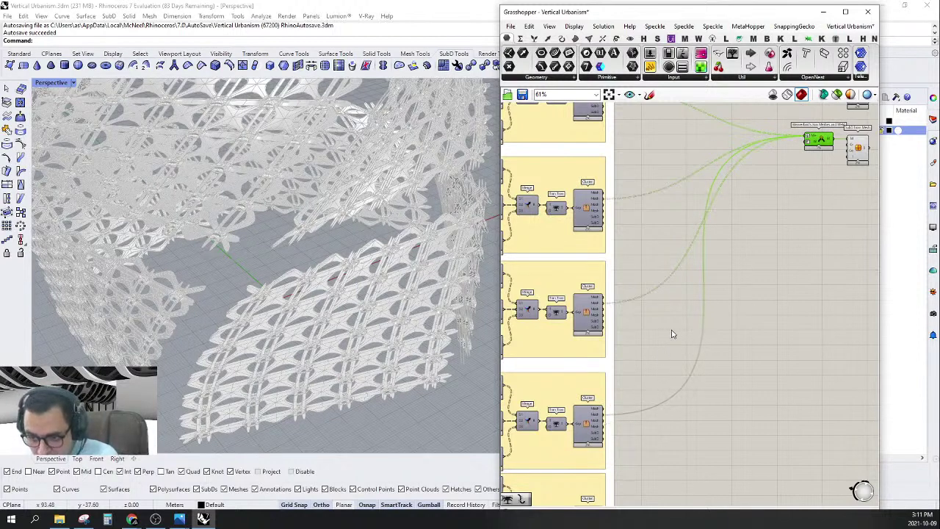
{"action": "right_click_drag", "start_coordinate": [689, 375], "coordinate": [696, 275]}
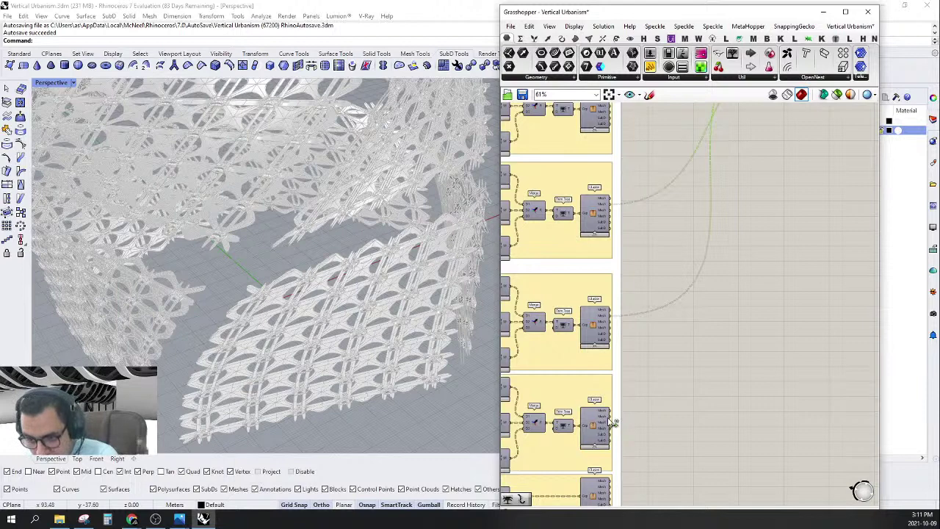
{"action": "left_click_drag", "start_coordinate": [630, 411], "coordinate": [815, 192]}
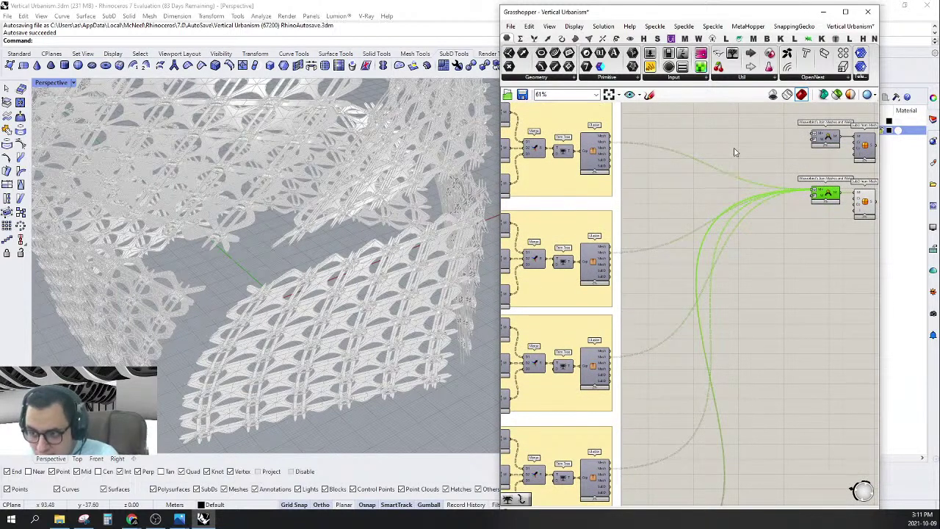
Add the matching Mesh outputs of the three bottom Layers of Varity clusters to the lower Weaverbird's M+ input.
{"action": "scroll", "coordinate": [734, 152], "scroll_direction": "down", "scroll_amount": 3}
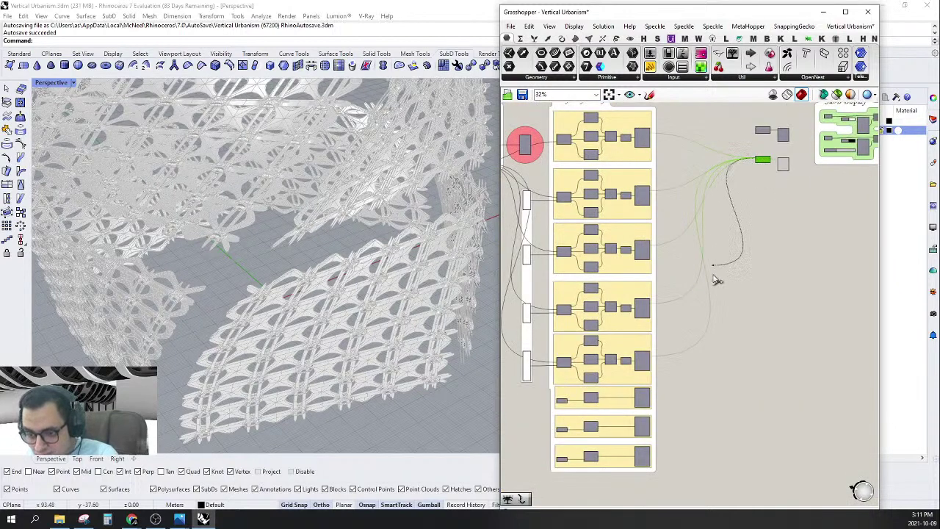
{"action": "left_click_drag", "start_coordinate": [716, 279], "coordinate": [655, 397]}
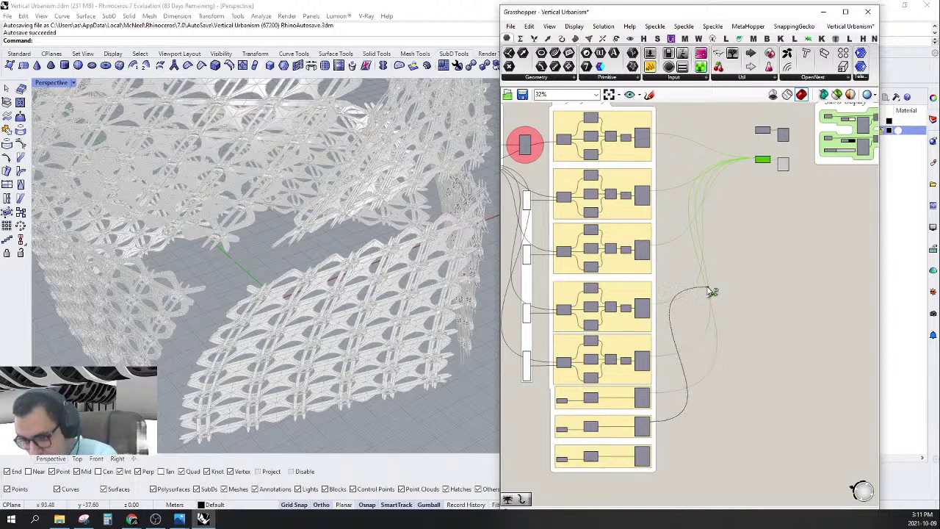
{"action": "left_click_drag", "start_coordinate": [714, 292], "coordinate": [758, 160]}
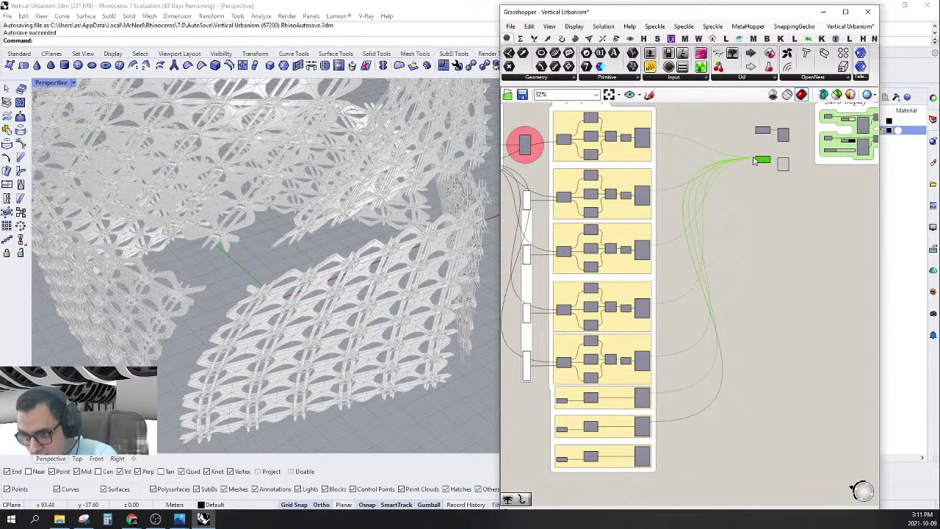
{"action": "scroll", "coordinate": [754, 160], "scroll_direction": "up", "scroll_amount": 2}
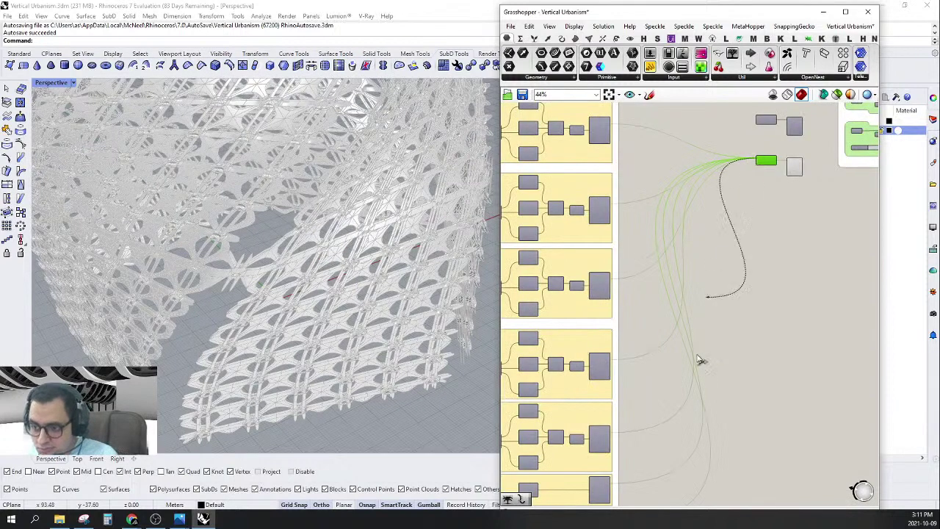
{"action": "left_click_drag", "start_coordinate": [699, 358], "coordinate": [608, 454], "text": "shift"}
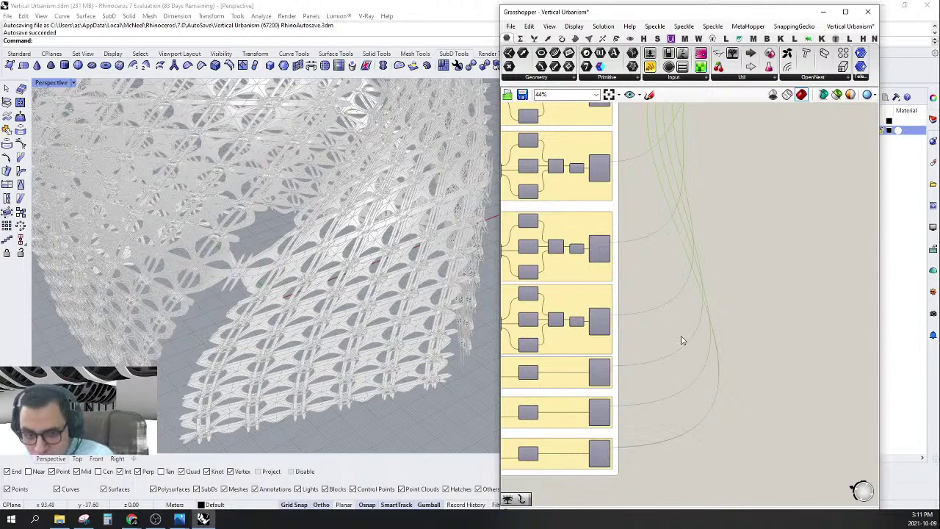
Examine the complete SubD lattice of the tower closely and from above.
{"action": "scroll", "coordinate": [227, 319], "scroll_direction": "up", "scroll_amount": 5}
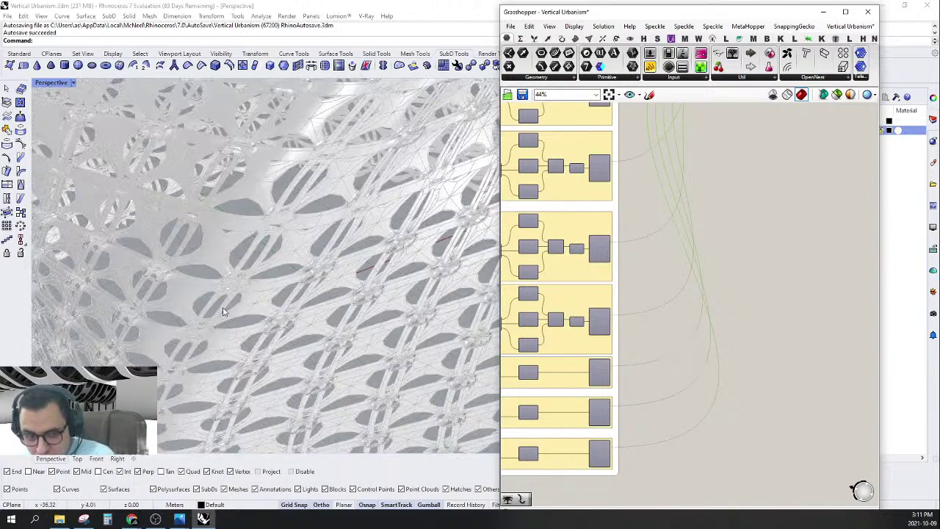
{"action": "right_click_drag", "start_coordinate": [337, 289], "coordinate": [319, 146]}
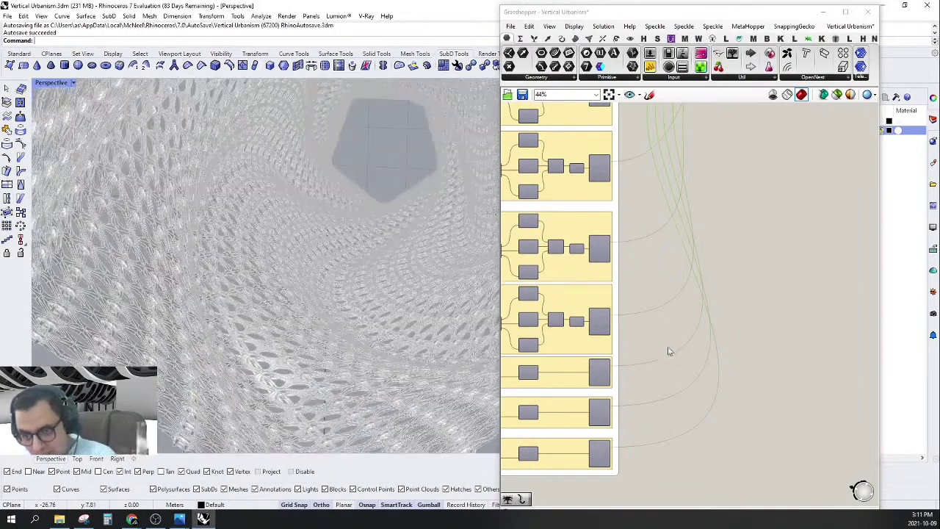
{"action": "scroll", "coordinate": [669, 350], "scroll_direction": "down", "scroll_amount": 4}
{"action": "right_click_drag", "start_coordinate": [714, 247], "coordinate": [670, 302]}
{"action": "scroll", "coordinate": [401, 237], "scroll_direction": "up", "scroll_amount": 1}
{"action": "scroll", "coordinate": [401, 237], "scroll_direction": "up", "scroll_amount": 4}
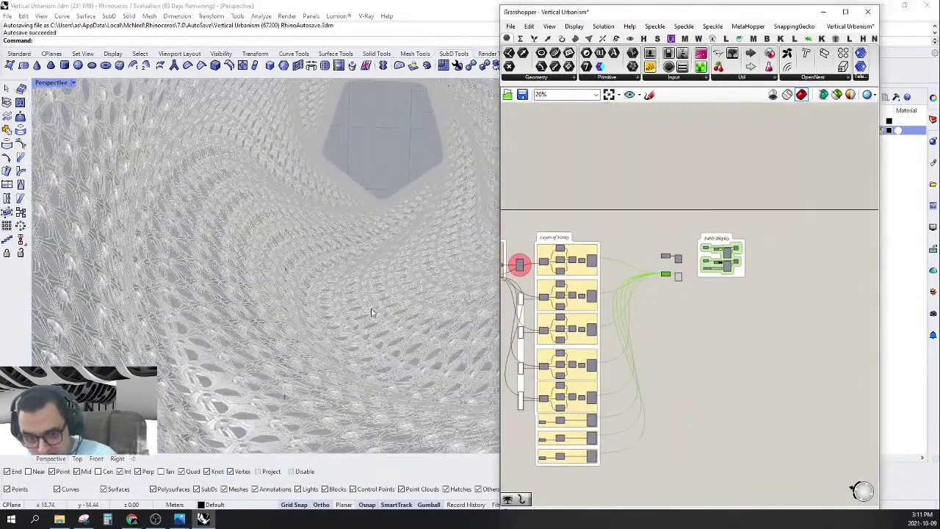
Turn off the preview of both Weaverbird's Join Meshes and Weld components and both SubD from Mesh components.
{"action": "scroll", "coordinate": [383, 361], "scroll_direction": "up", "scroll_amount": 1}
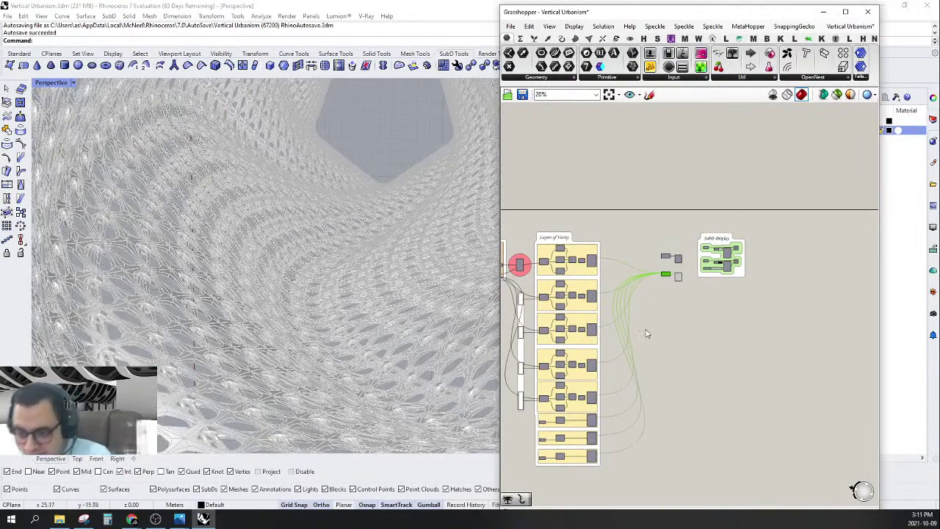
{"action": "scroll", "coordinate": [682, 293], "scroll_direction": "up", "scroll_amount": 4}
{"action": "right_click_drag", "start_coordinate": [761, 177], "coordinate": [704, 188]}
{"action": "scroll", "coordinate": [705, 188], "scroll_direction": "up", "scroll_amount": 2}
{"action": "left_click_drag", "start_coordinate": [677, 162], "coordinate": [643, 185]}
{"action": "scroll", "coordinate": [757, 228], "scroll_direction": "down", "scroll_amount": 3}
{"action": "right_click", "coordinate": [614, 174]}
{"action": "left_click", "coordinate": [625, 183]}
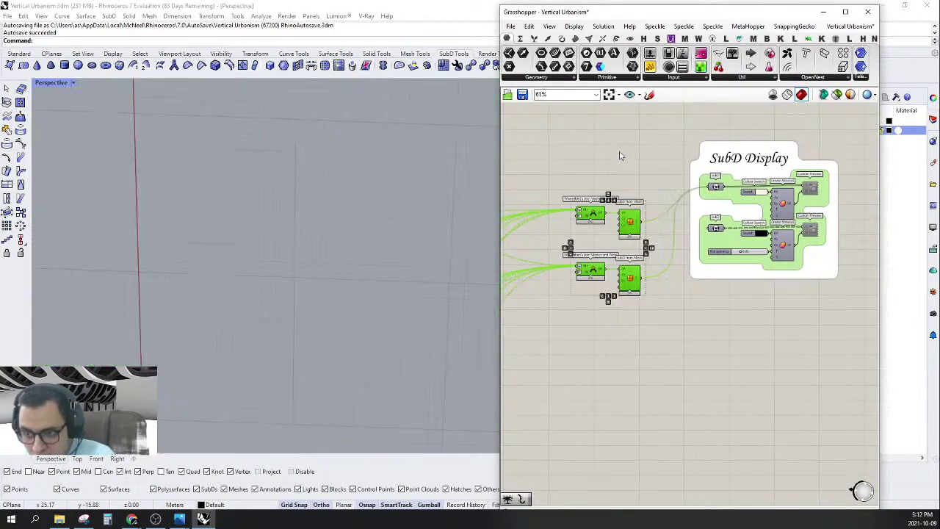
Deselect the components and switch Rhino's Perspective viewport to Rendered display mode.
{"action": "left_click", "coordinate": [621, 155]}
{"action": "left_click", "coordinate": [74, 83]}
{"action": "left_click", "coordinate": [74, 140]}
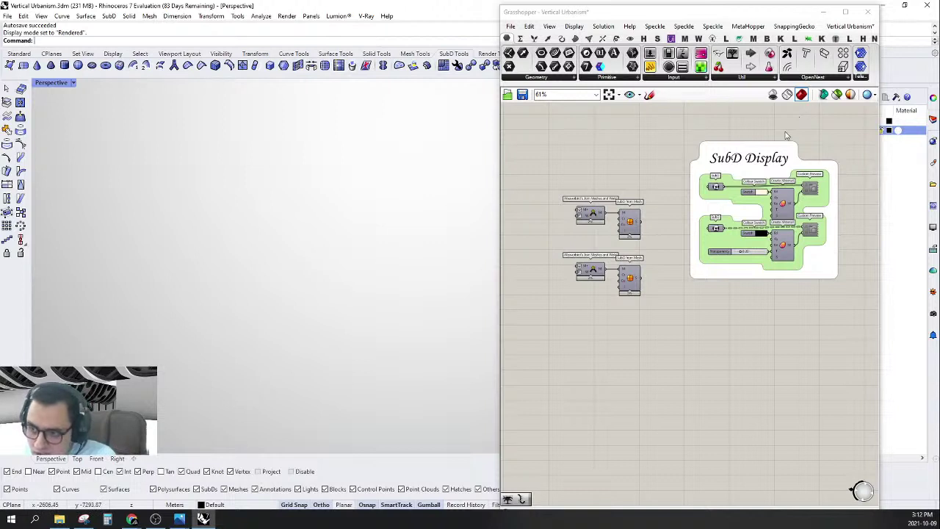
Enable both Custom Preview components in the SubD Display group and zoom the viewport to their geometry.
{"action": "right_click", "coordinate": [760, 127]}
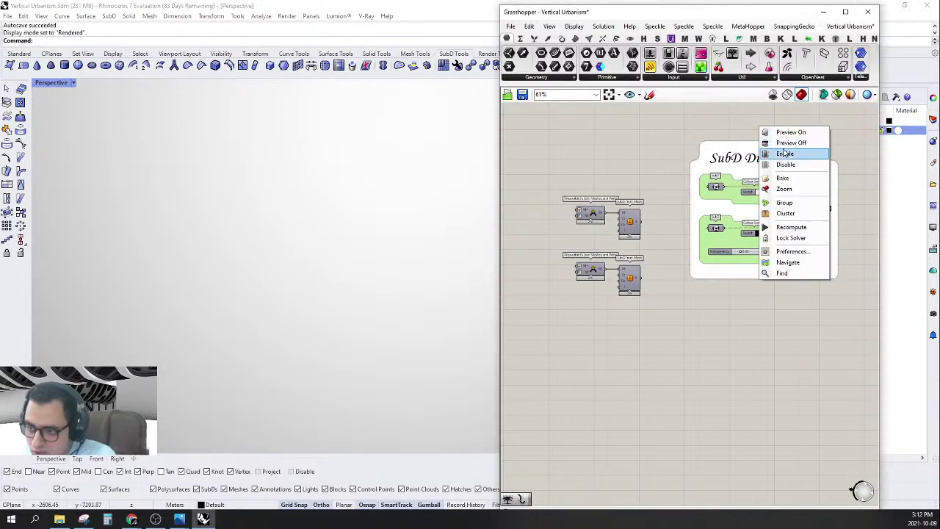
{"action": "left_click", "coordinate": [784, 153]}
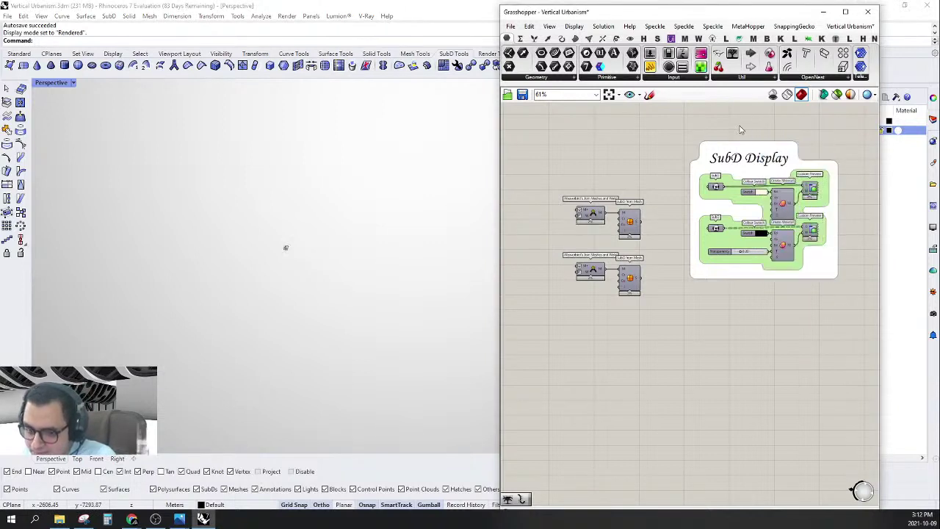
{"action": "left_click_drag", "start_coordinate": [783, 126], "coordinate": [833, 297]}
{"action": "right_click", "coordinate": [748, 113]}
{"action": "left_click", "coordinate": [777, 180]}
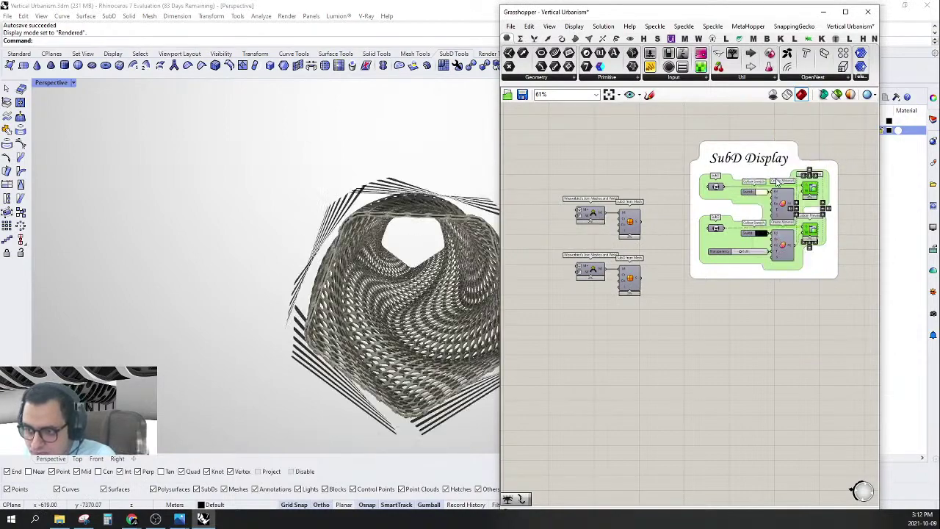
Examine the rendered tower from inside the lattice, as a whole and around its base.
{"action": "scroll", "coordinate": [359, 341], "scroll_direction": "up", "scroll_amount": 10}
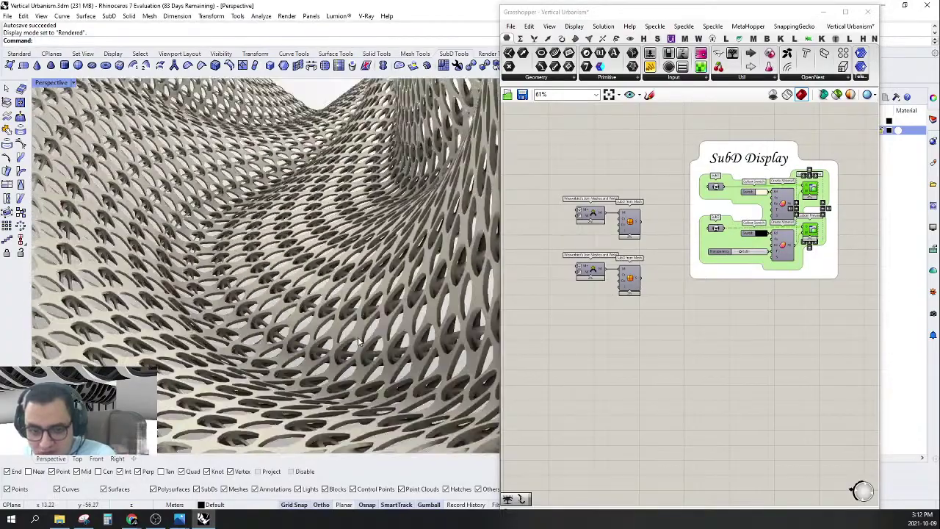
{"action": "right_click_drag", "start_coordinate": [300, 311], "coordinate": [243, 279]}
{"action": "scroll", "coordinate": [294, 293], "scroll_direction": "down", "scroll_amount": 5}
{"action": "right_click_drag", "start_coordinate": [294, 294], "coordinate": [295, 371]}
{"action": "scroll", "coordinate": [272, 312], "scroll_direction": "down", "scroll_amount": 5}
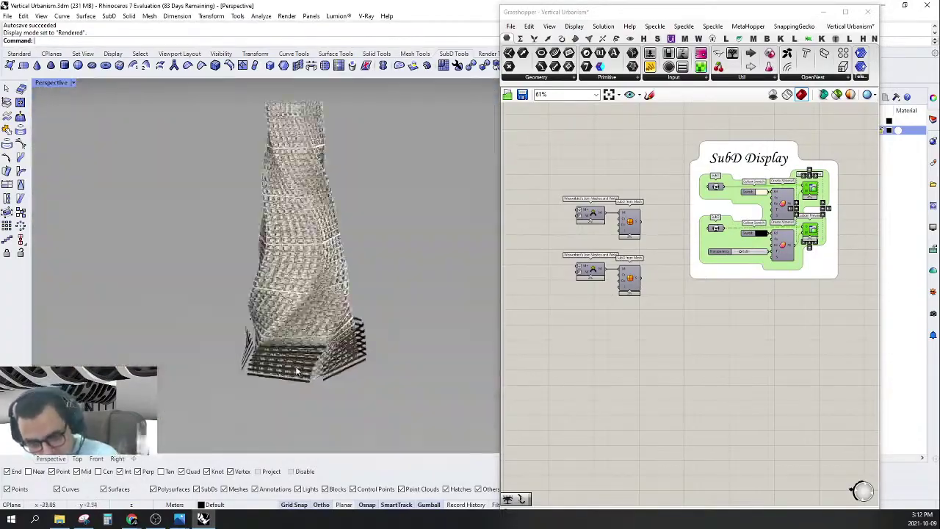
{"action": "scroll", "coordinate": [297, 371], "scroll_direction": "up", "scroll_amount": 5}
{"action": "scroll", "coordinate": [700, 275], "scroll_direction": "down", "scroll_amount": 5}
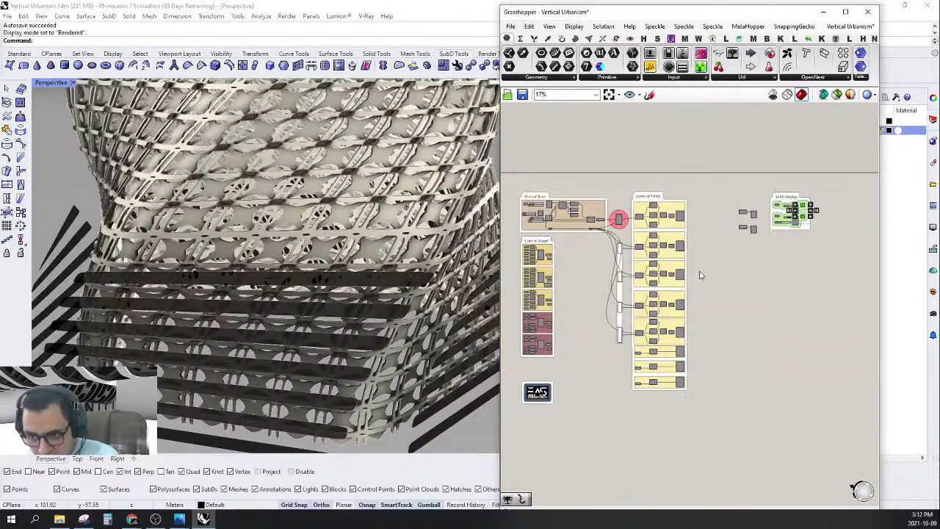
Trace the wires from the Layers of Varity clusters into both Weaverbird's joins and compare them with the tower's facade.
{"action": "right_click_drag", "start_coordinate": [670, 292], "coordinate": [802, 274]}
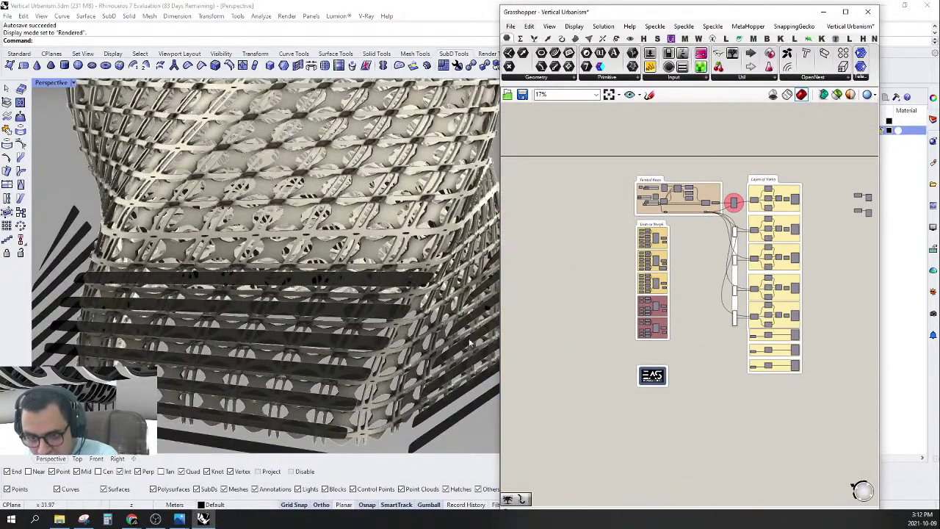
{"action": "left_click", "coordinate": [392, 289]}
{"action": "scroll", "coordinate": [392, 289], "scroll_direction": "up", "scroll_amount": 5}
{"action": "right_click_drag", "start_coordinate": [640, 298], "coordinate": [643, 260]}
{"action": "scroll", "coordinate": [687, 286], "scroll_direction": "down", "scroll_amount": 2}
{"action": "scroll", "coordinate": [781, 268], "scroll_direction": "up", "scroll_amount": 8}
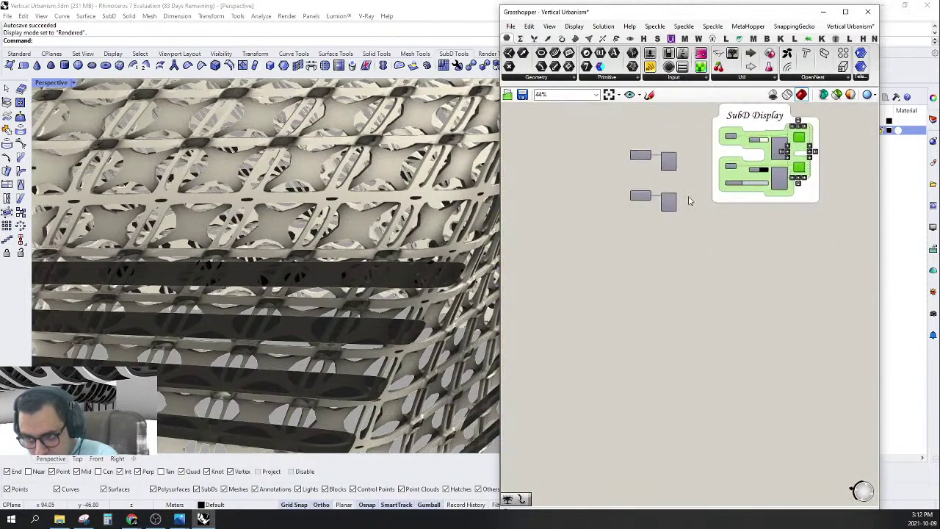
{"action": "left_click", "coordinate": [644, 204]}
{"action": "scroll", "coordinate": [702, 191], "scroll_direction": "down", "scroll_amount": 5}
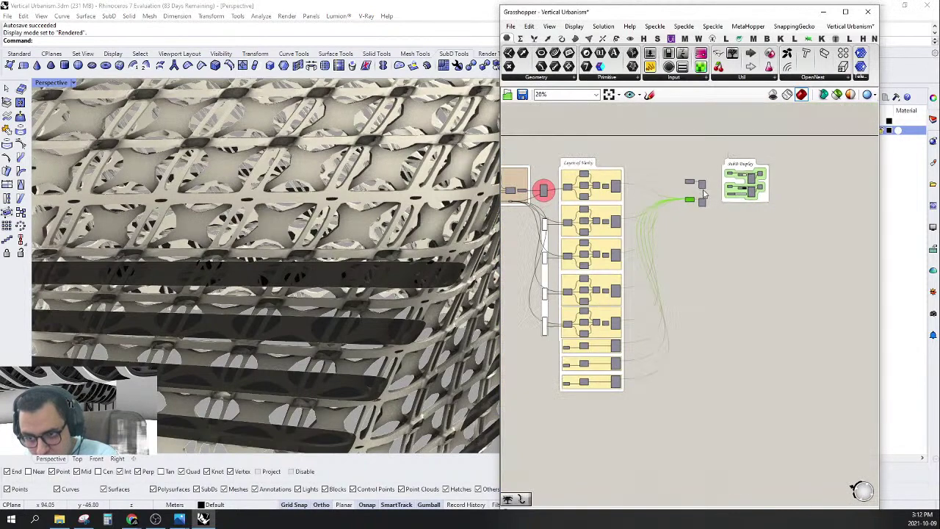
{"action": "scroll", "coordinate": [647, 383], "scroll_direction": "up", "scroll_amount": 3}
{"action": "scroll", "coordinate": [564, 400], "scroll_direction": "up", "scroll_amount": 4}
{"action": "scroll", "coordinate": [572, 404], "scroll_direction": "down", "scroll_amount": 5}
{"action": "right_click_drag", "start_coordinate": [663, 243], "coordinate": [669, 321]}
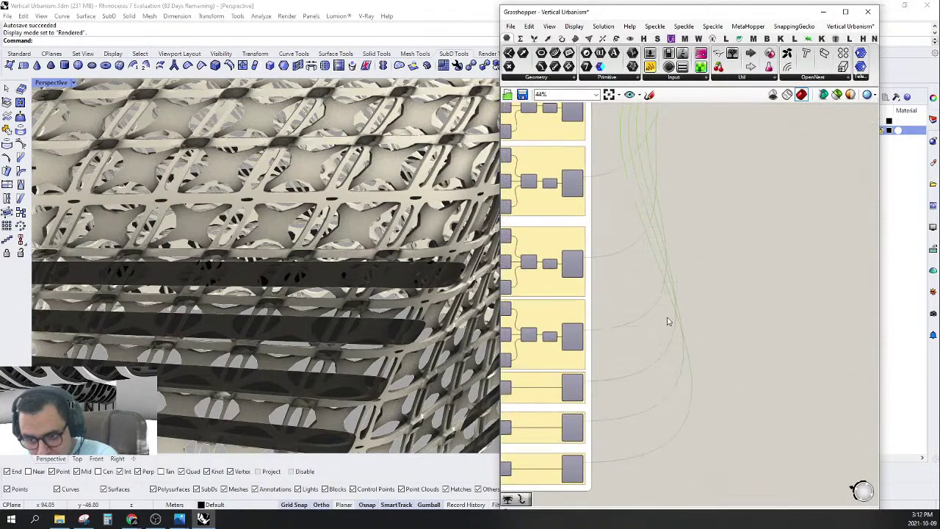
{"action": "right_click_drag", "start_coordinate": [674, 178], "coordinate": [672, 302]}
{"action": "scroll", "coordinate": [702, 150], "scroll_direction": "up", "scroll_amount": 4}
{"action": "scroll", "coordinate": [703, 149], "scroll_direction": "down", "scroll_amount": 3}
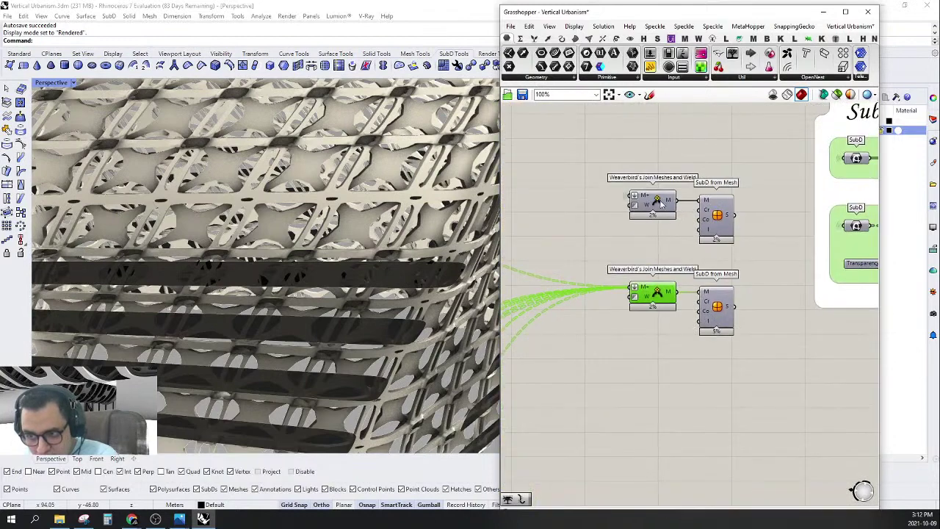
{"action": "scroll", "coordinate": [775, 221], "scroll_direction": "down", "scroll_amount": 2}
{"action": "scroll", "coordinate": [775, 220], "scroll_direction": "up", "scroll_amount": 3}
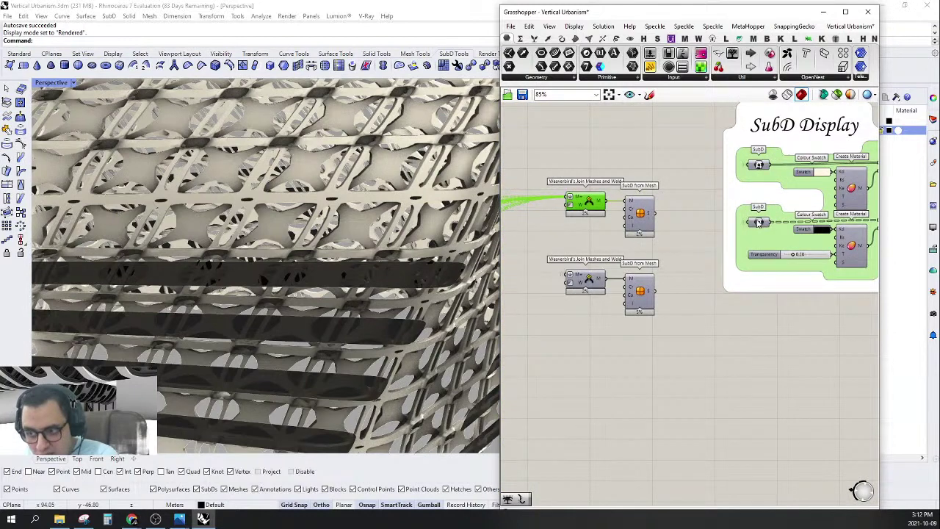
{"action": "scroll", "coordinate": [758, 223], "scroll_direction": "down", "scroll_amount": 2}
Check the source of the lower SubD parameter in SubD Display and disable its Custom Preview.
{"action": "scroll", "coordinate": [757, 222], "scroll_direction": "down", "scroll_amount": 2}
{"action": "scroll", "coordinate": [758, 223], "scroll_direction": "up", "scroll_amount": 1}
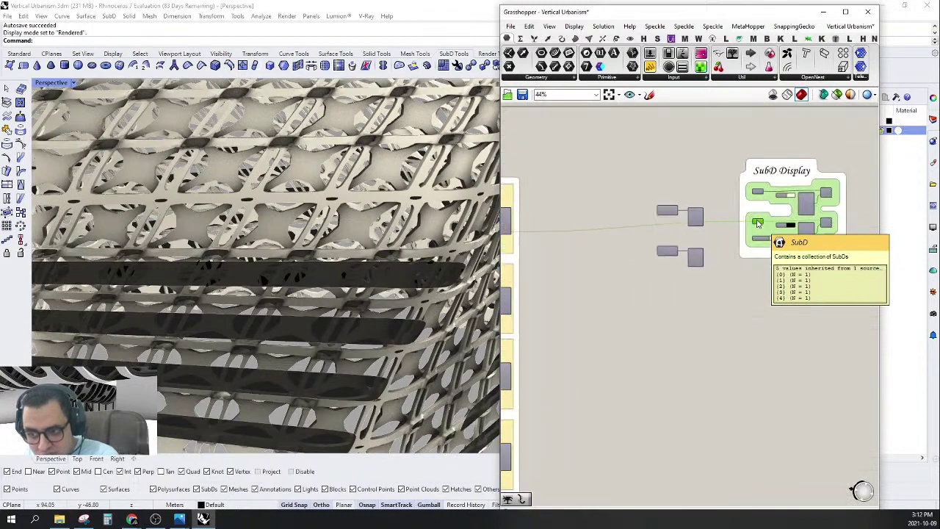
{"action": "scroll", "coordinate": [813, 228], "scroll_direction": "up", "scroll_amount": 3}
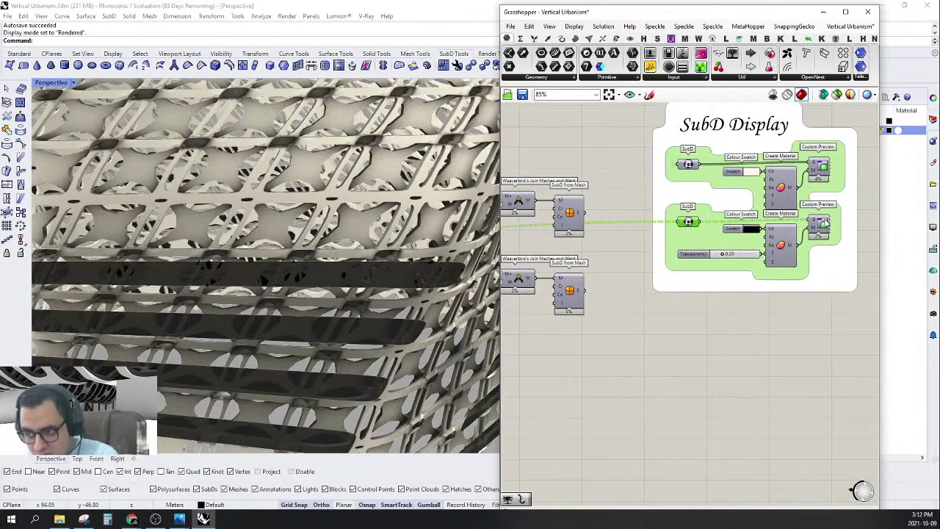
{"action": "right_click", "coordinate": [822, 227]}
{"action": "left_click", "coordinate": [837, 265]}
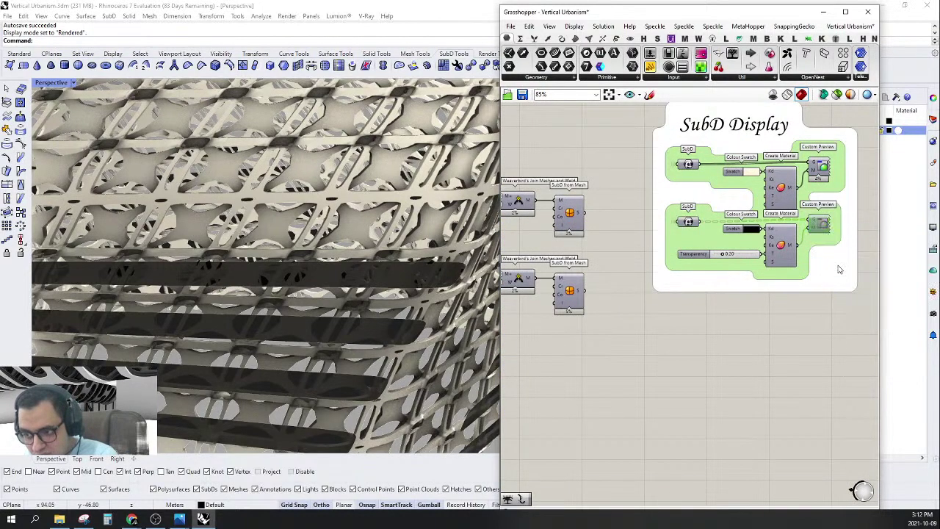
Examine the light-coloured lattice of the tower's facade from a distance and close up.
{"action": "scroll", "coordinate": [304, 301], "scroll_direction": "up", "scroll_amount": 8}
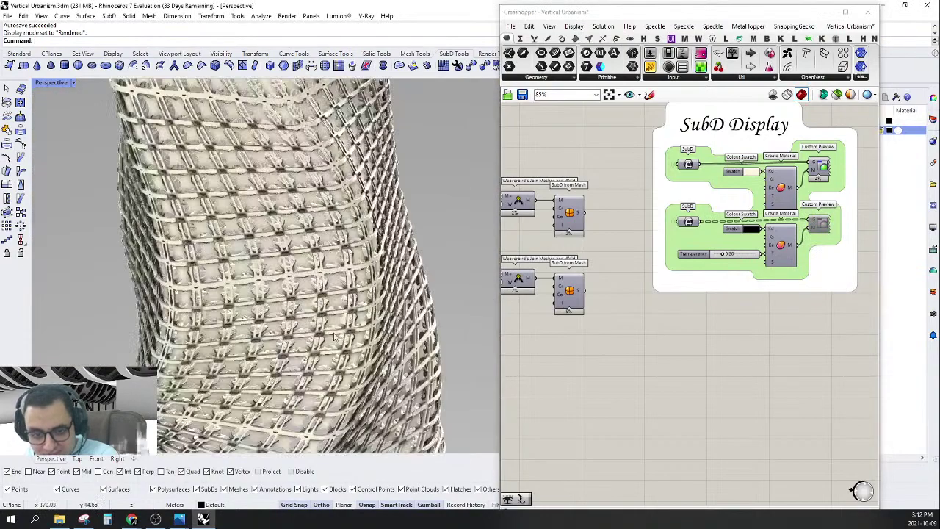
{"action": "scroll", "coordinate": [311, 270], "scroll_direction": "up", "scroll_amount": 8}
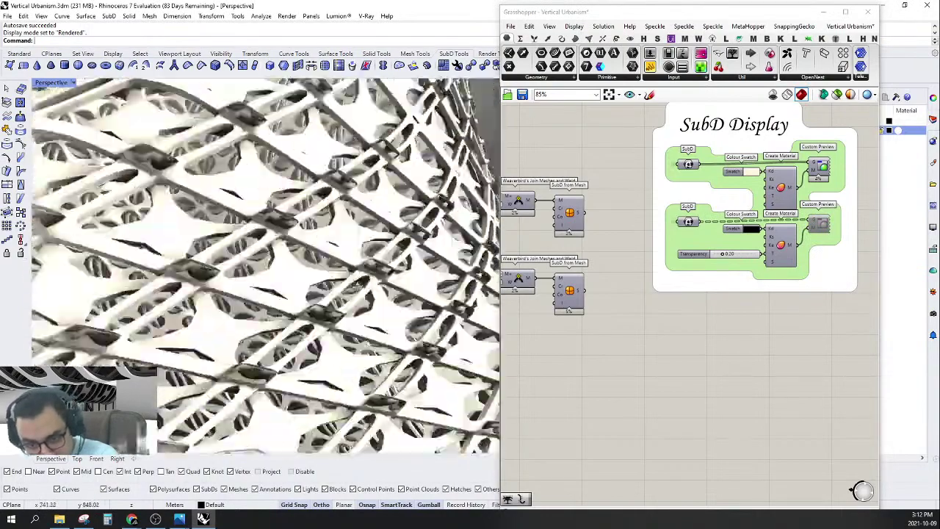
{"action": "scroll", "coordinate": [321, 331], "scroll_direction": "down", "scroll_amount": 10}
{"action": "scroll", "coordinate": [247, 295], "scroll_direction": "up", "scroll_amount": 15}
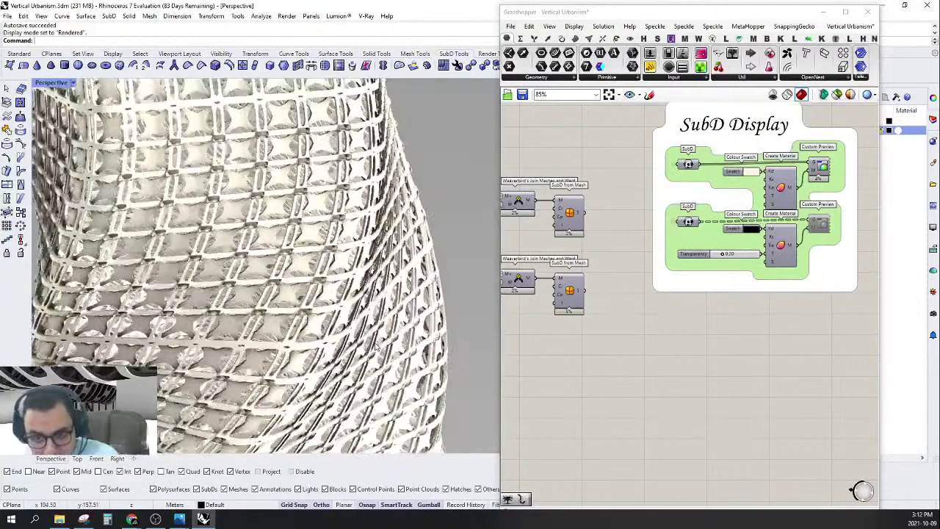
{"action": "scroll", "coordinate": [246, 295], "scroll_direction": "up", "scroll_amount": 4}
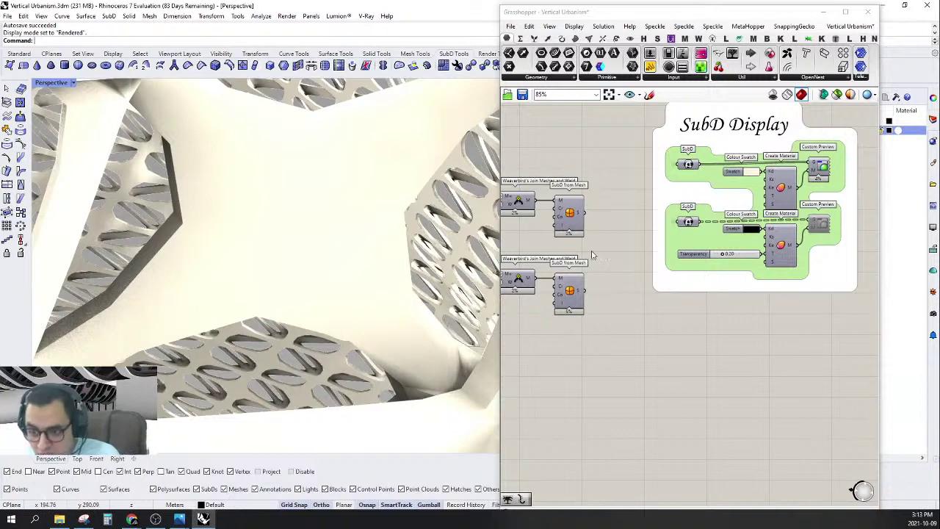
Try to invert the Interpolate input of the upper SubD from Mesh after checking the lower component's Interpolate options.
{"action": "scroll", "coordinate": [559, 295], "scroll_direction": "up", "scroll_amount": 3}
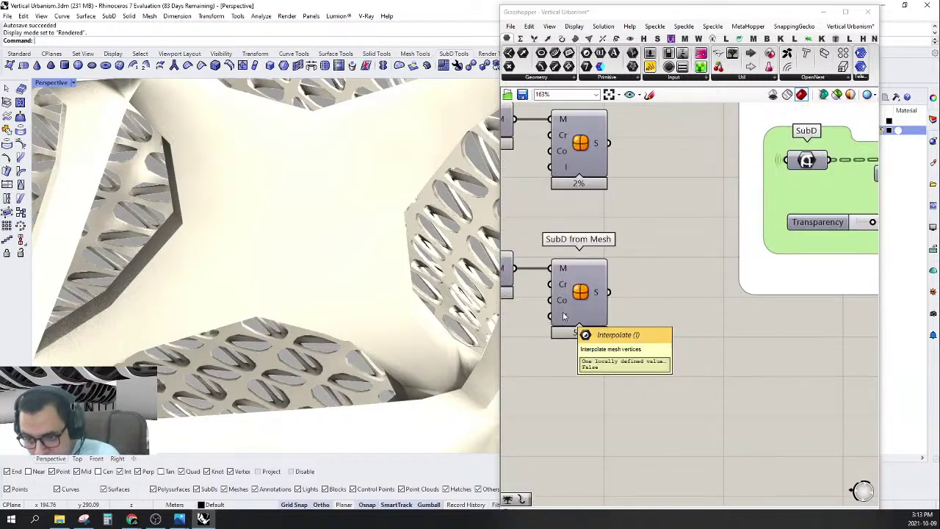
{"action": "right_click", "coordinate": [563, 315]}
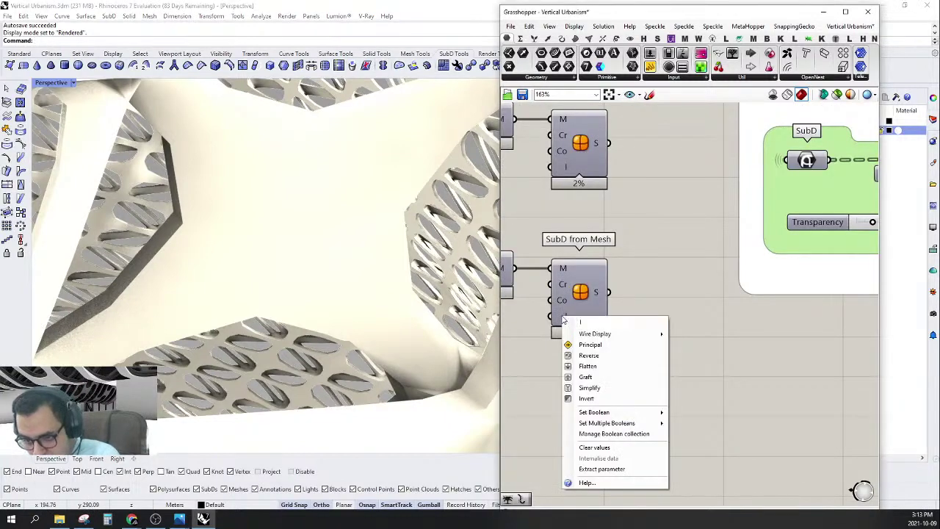
{"action": "left_click", "coordinate": [589, 387]}
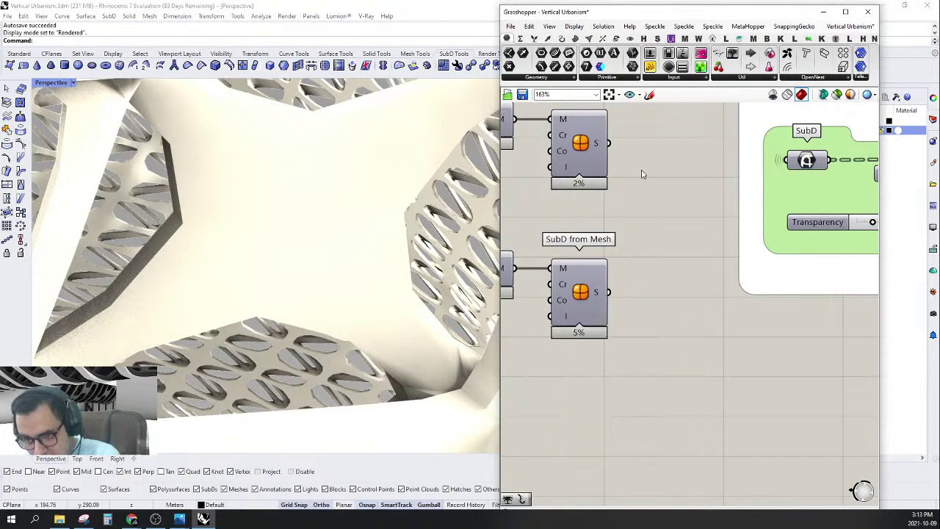
{"action": "right_click", "coordinate": [557, 168]}
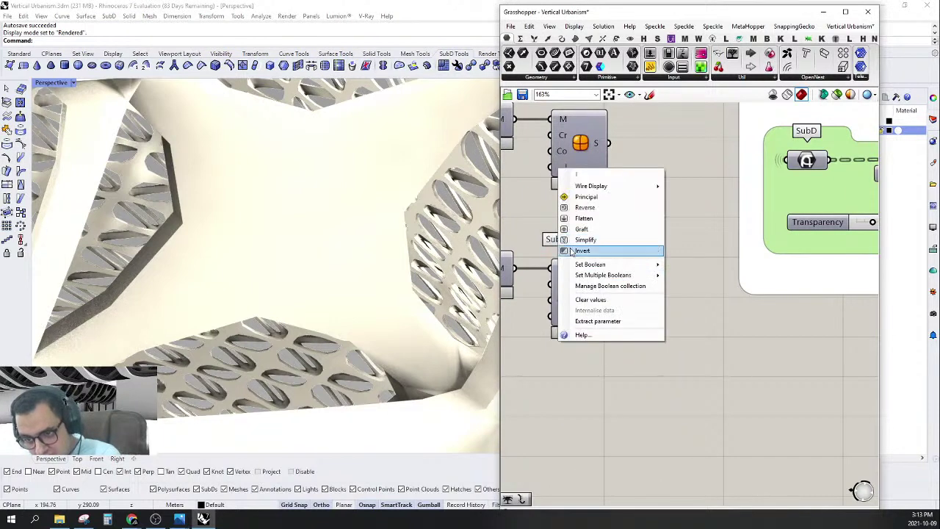
{"action": "left_click", "coordinate": [570, 251]}
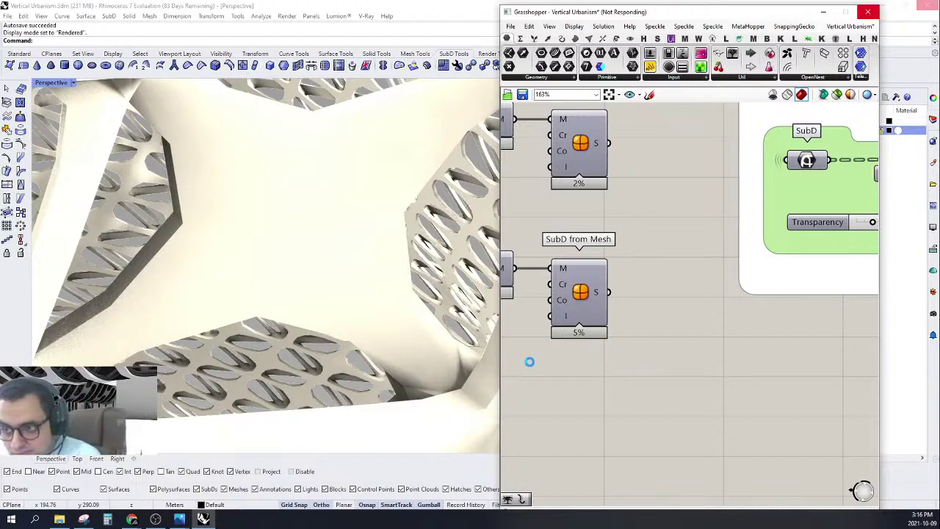
Open Task Manager, select the Rhino 7 process and check the computer's CPU and memory load in a narrowed window.
{"action": "right_click", "coordinate": [563, 518]}
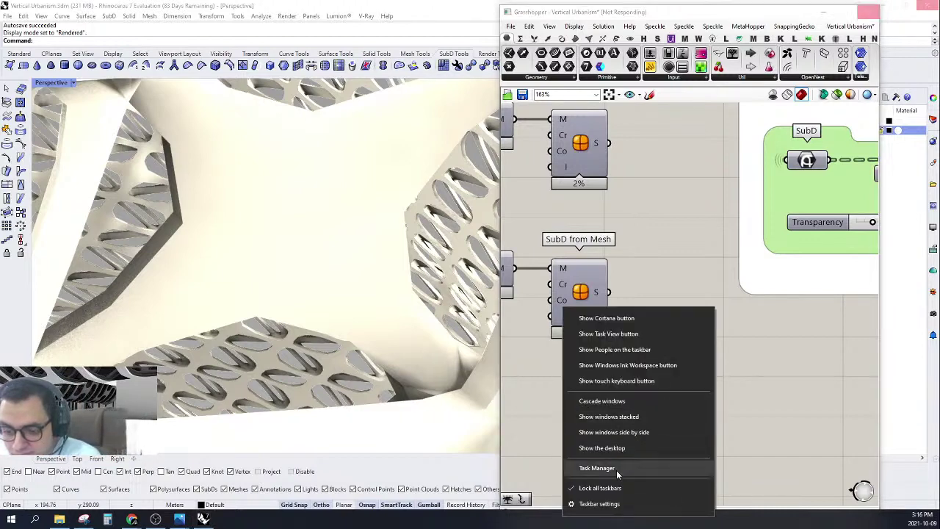
{"action": "left_click", "coordinate": [616, 468]}
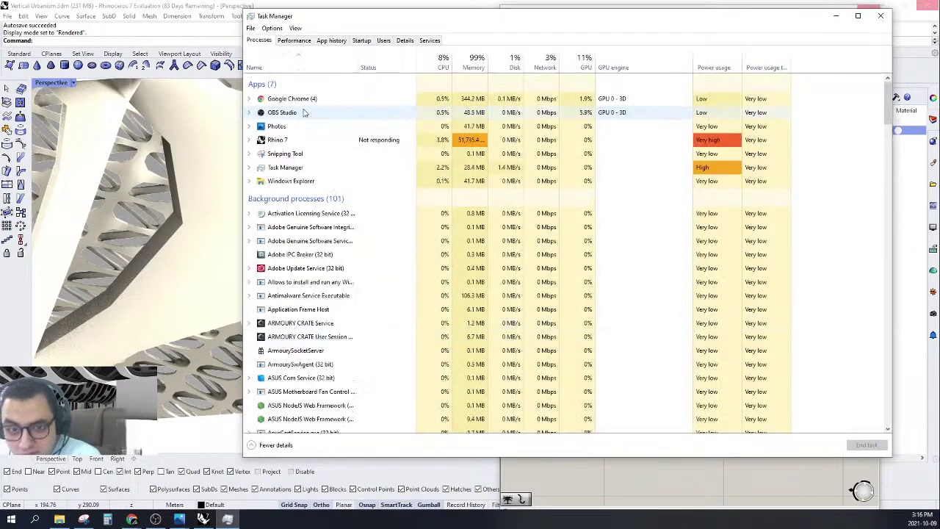
{"action": "left_click", "coordinate": [296, 139]}
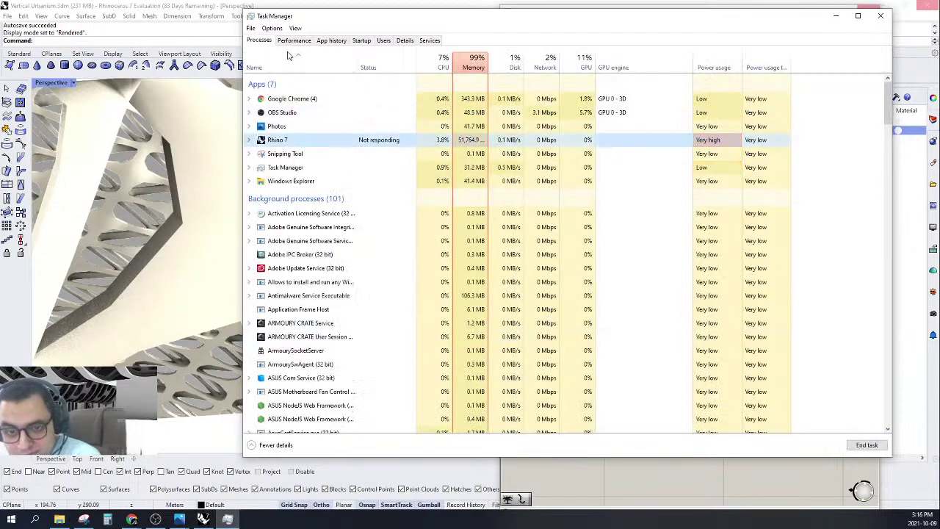
{"action": "left_click", "coordinate": [294, 41]}
{"action": "left_click_drag", "start_coordinate": [243, 107], "coordinate": [607, 141]}
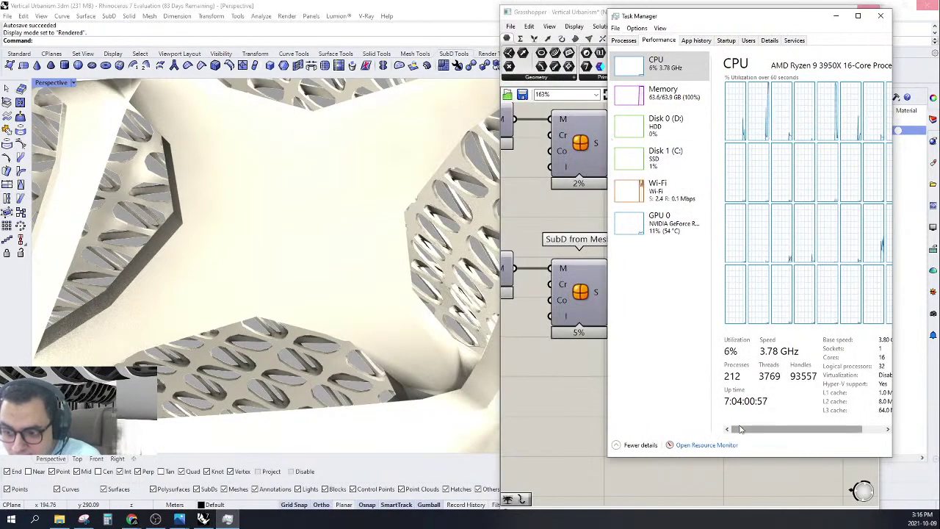
Bring Task Manager back to the front and move it off this screen, clear of the Grasshopper window.
{"action": "left_click", "coordinate": [564, 390]}
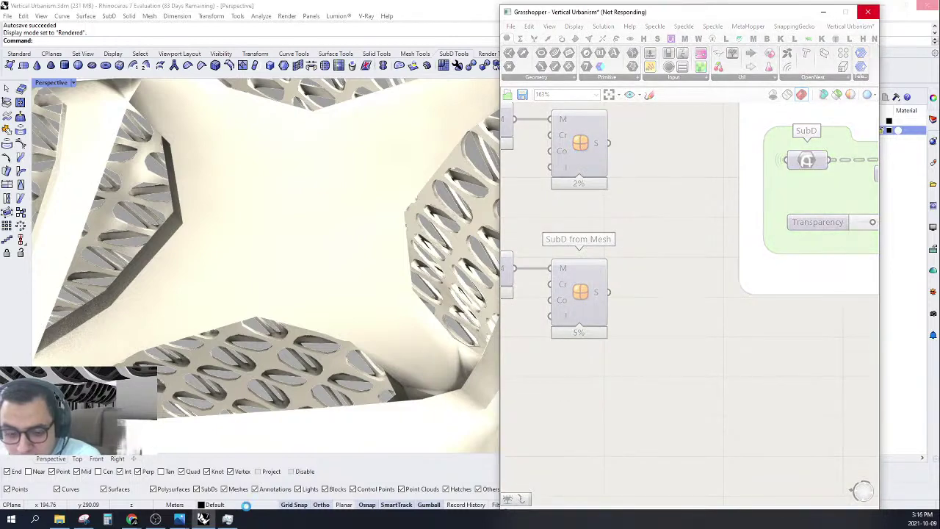
{"action": "left_click", "coordinate": [227, 519]}
{"action": "left_click_drag", "start_coordinate": [664, 20], "coordinate": [939, 73]}
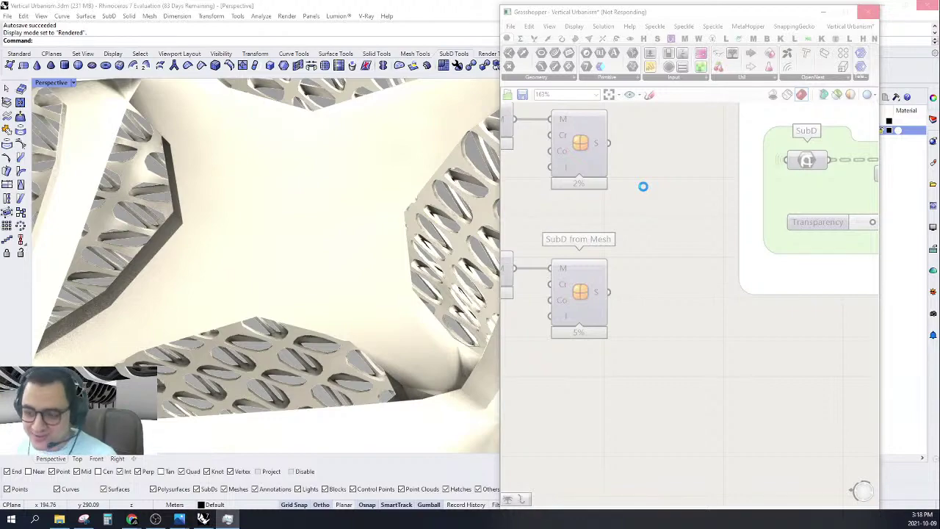
{"action": "left_click_drag", "start_coordinate": [939, 102], "coordinate": [939, 34]}
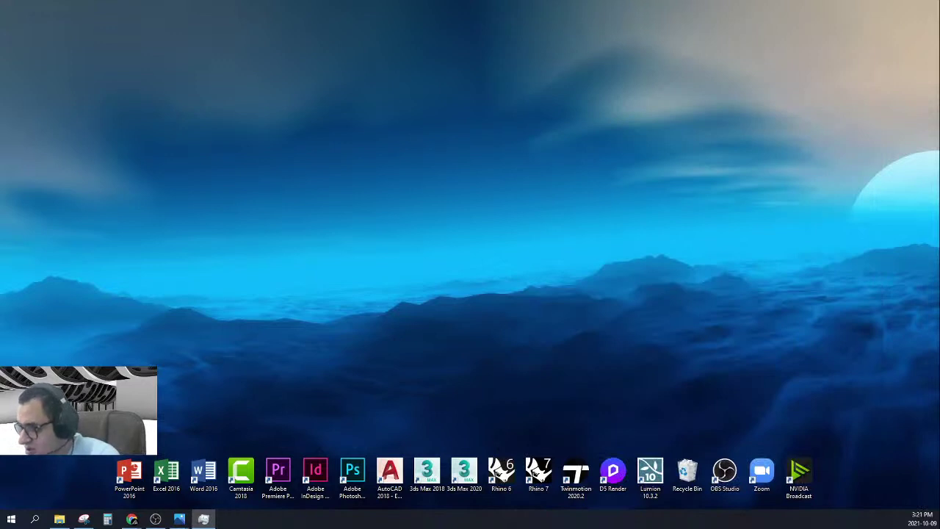
Launch Rhino 7 again from the desktop.
{"action": "double_click", "coordinate": [538, 474]}
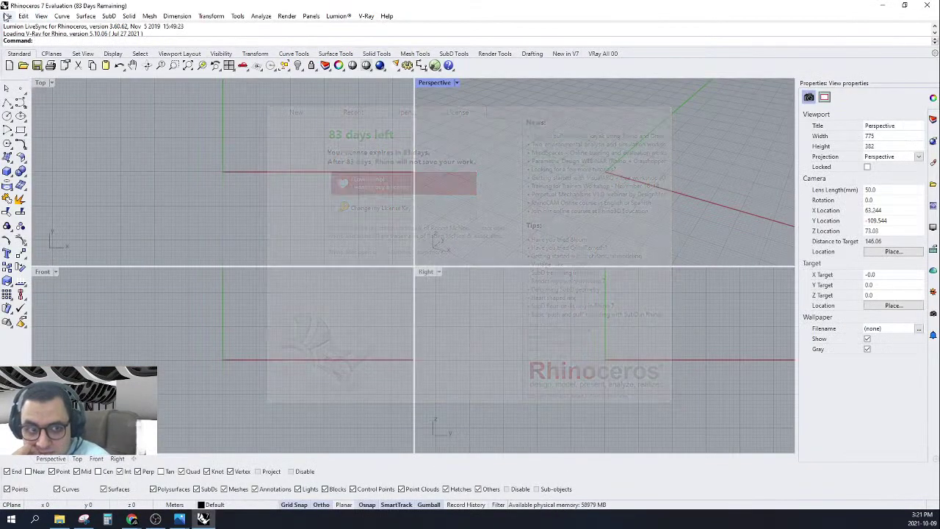
Open the document properties and look through the Rhino Options and View pages for the autosave settings.
{"action": "left_click", "coordinate": [7, 16]}
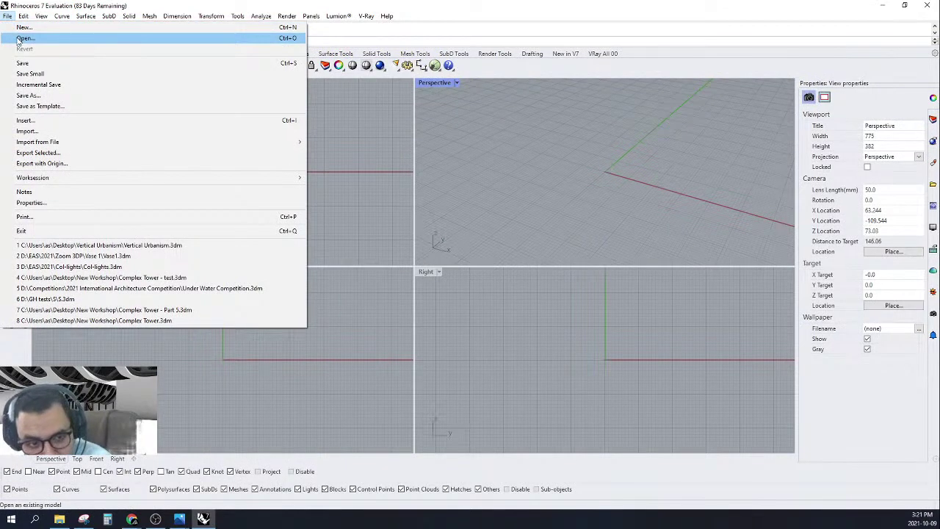
{"action": "left_click", "coordinate": [30, 202]}
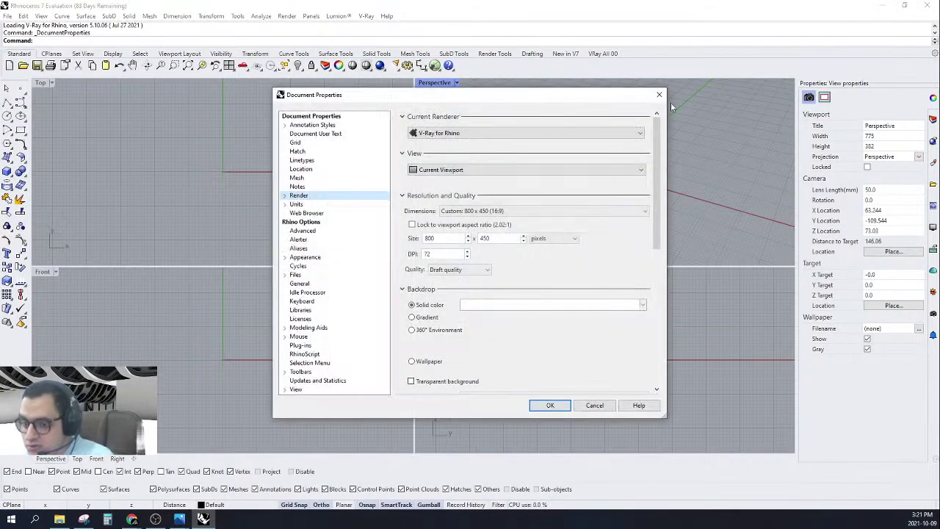
{"action": "left_click", "coordinate": [304, 231]}
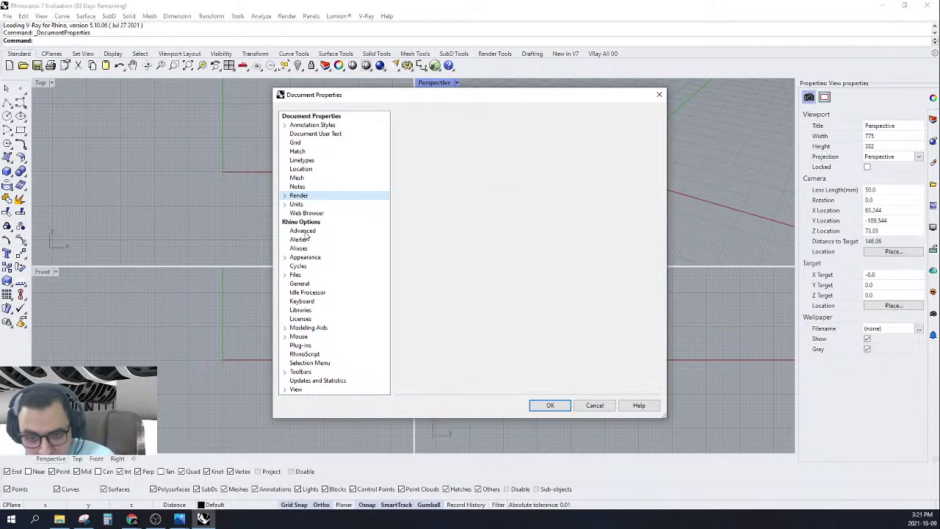
{"action": "left_click", "coordinate": [305, 222]}
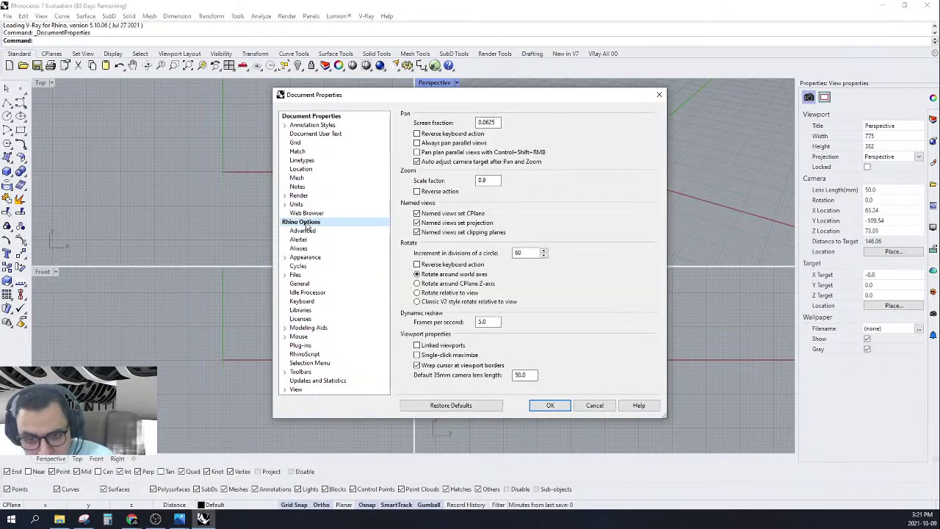
{"action": "left_click", "coordinate": [298, 390]}
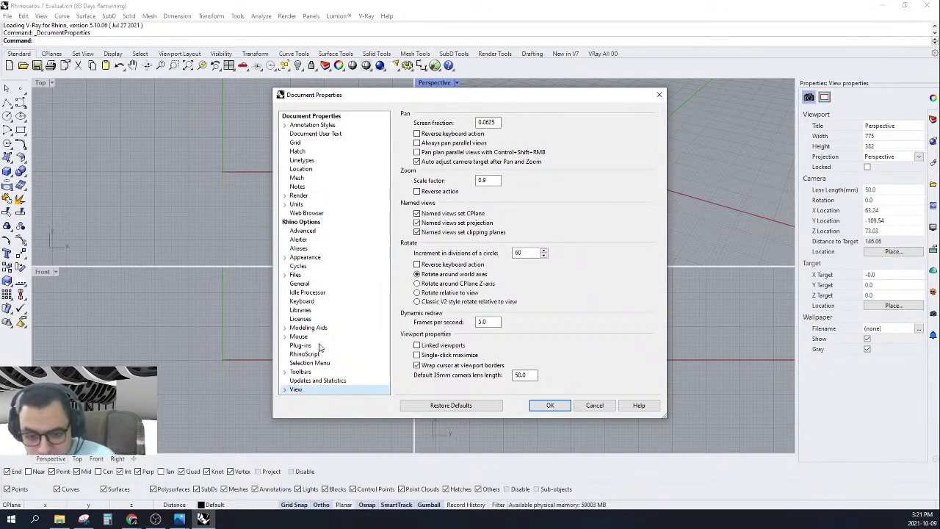
Switch to File Explorer in a maximized window and inspect the folders in C:\ProgramData\McNeel\Rhinoceros\7.0.
{"action": "left_click", "coordinate": [60, 519]}
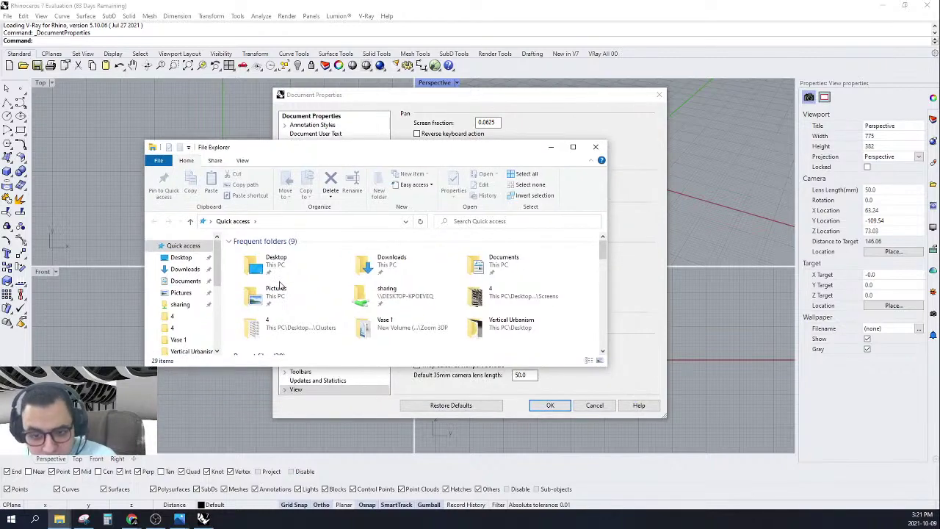
{"action": "left_click", "coordinate": [573, 146]}
{"action": "left_click", "coordinate": [44, 336]}
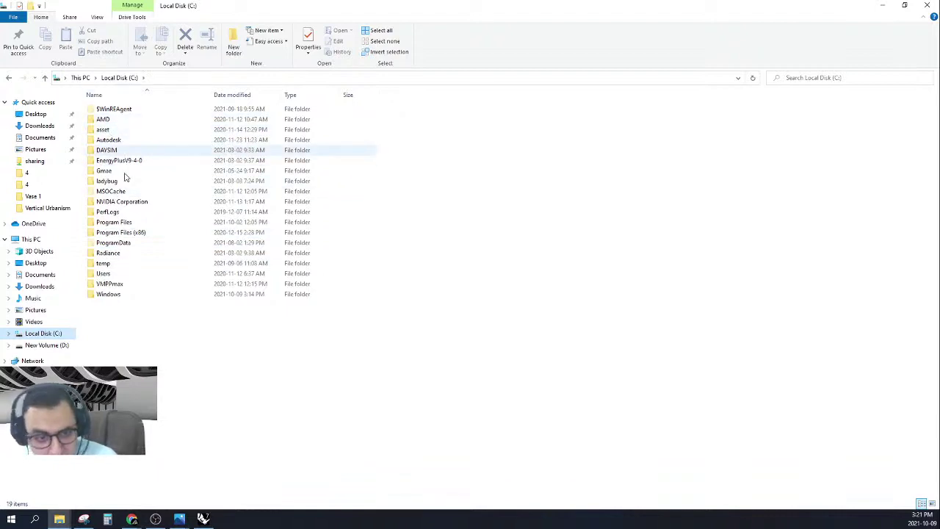
{"action": "double_click", "coordinate": [130, 243]}
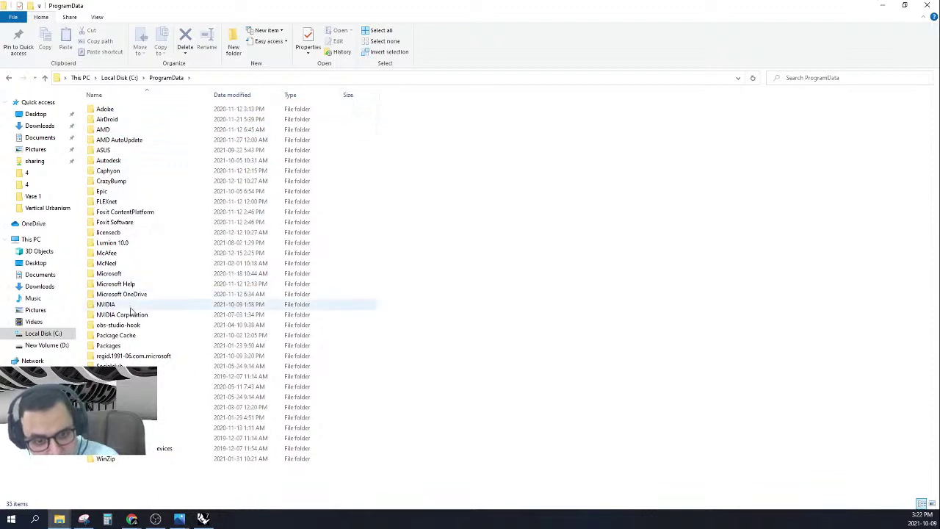
{"action": "double_click", "coordinate": [126, 263]}
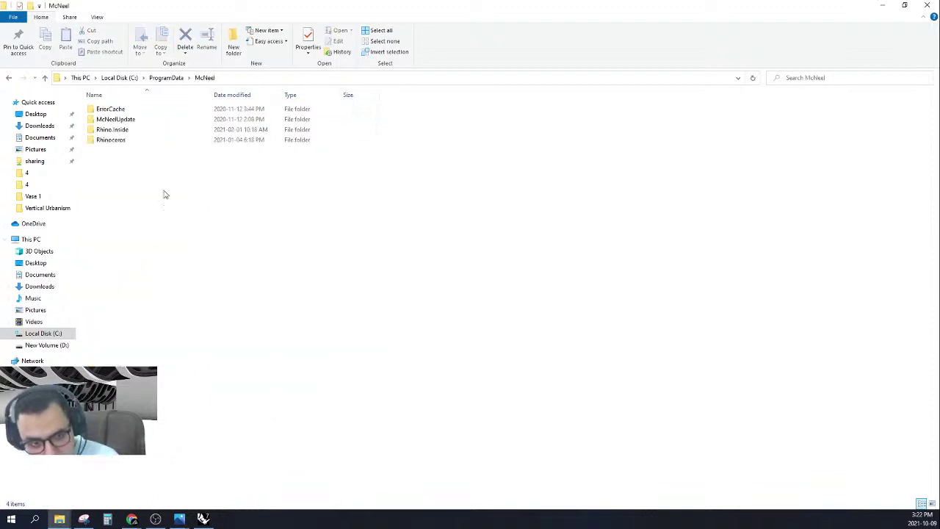
{"action": "double_click", "coordinate": [141, 140]}
{"action": "double_click", "coordinate": [124, 122]}
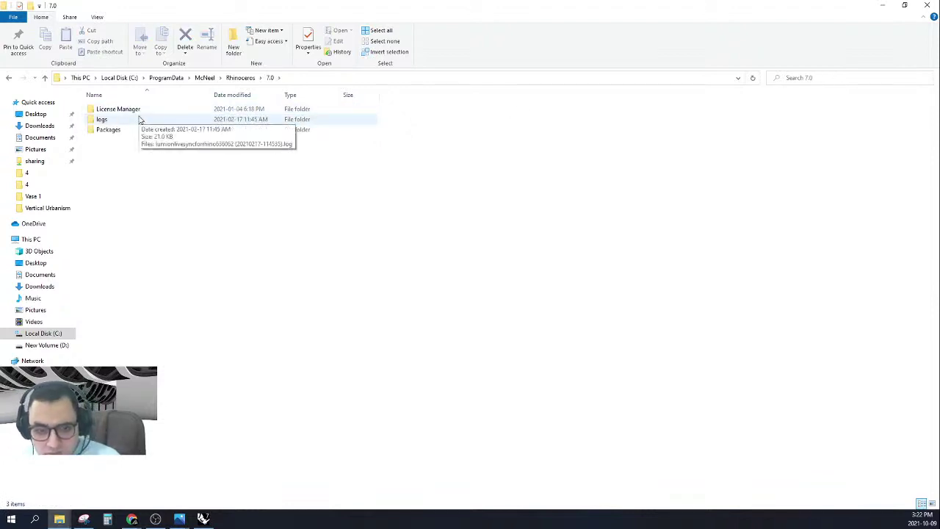
{"action": "left_click", "coordinate": [140, 119]}
{"action": "left_click", "coordinate": [143, 109]}
{"action": "left_click", "coordinate": [152, 130]}
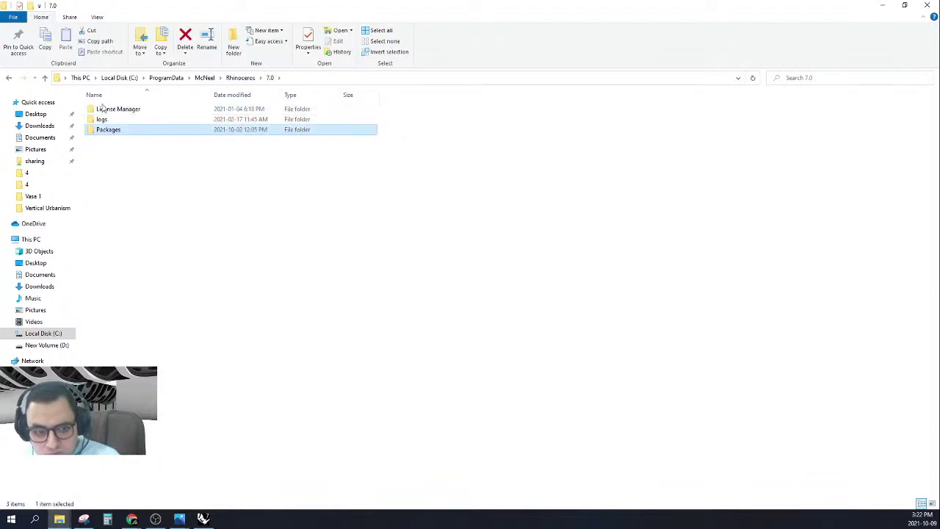
Return to Quick access and search it for "rhino autosave".
{"action": "left_click", "coordinate": [11, 80]}
{"action": "left_click", "coordinate": [11, 80]}
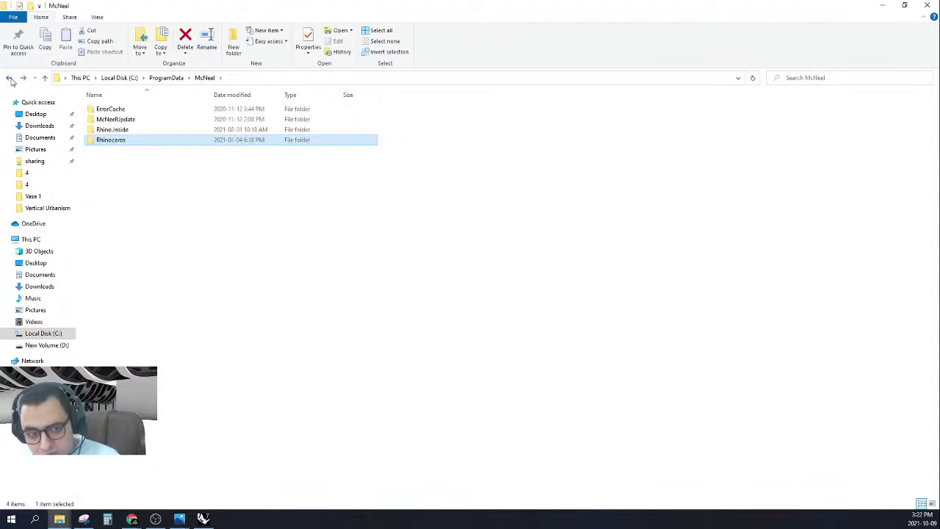
{"action": "left_click", "coordinate": [10, 80]}
{"action": "left_click", "coordinate": [10, 80]}
{"action": "left_click", "coordinate": [11, 79]}
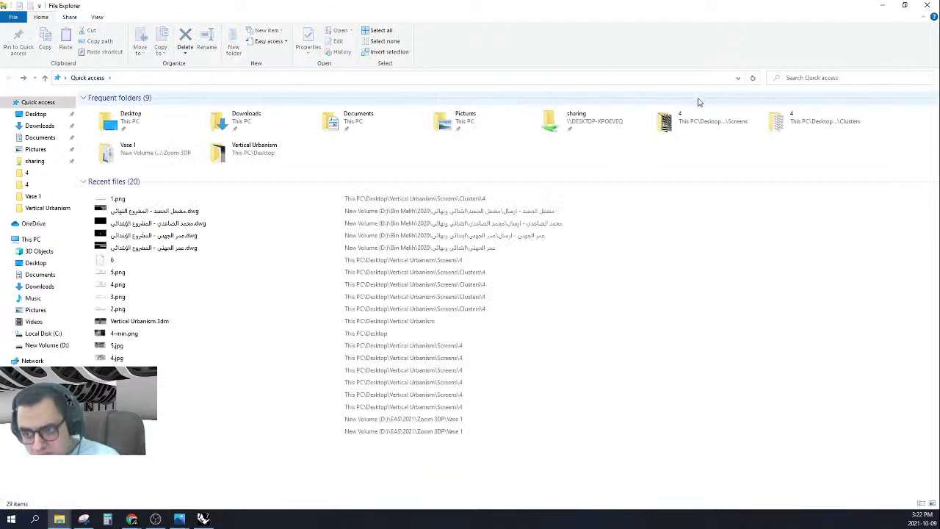
{"action": "left_click", "coordinate": [790, 78]}
{"action": "type", "text": "a"}
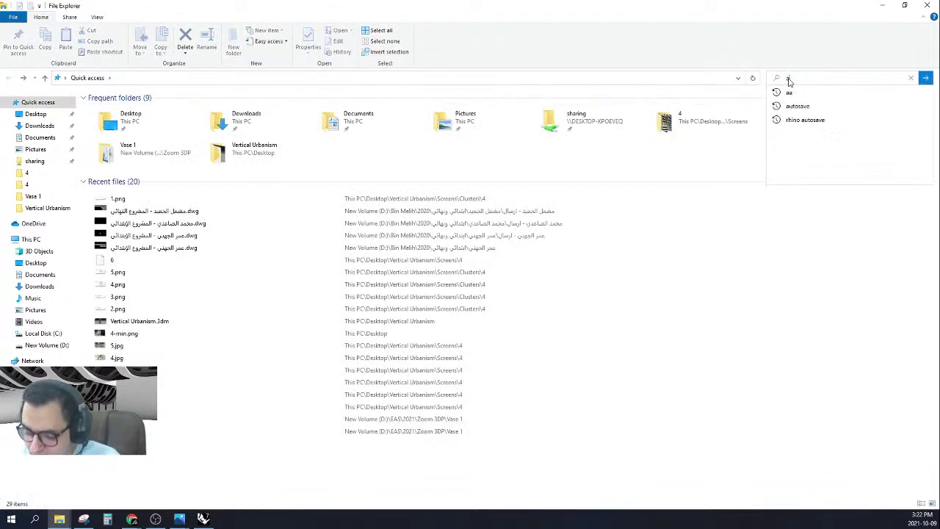
{"action": "type", "text": "uto"}
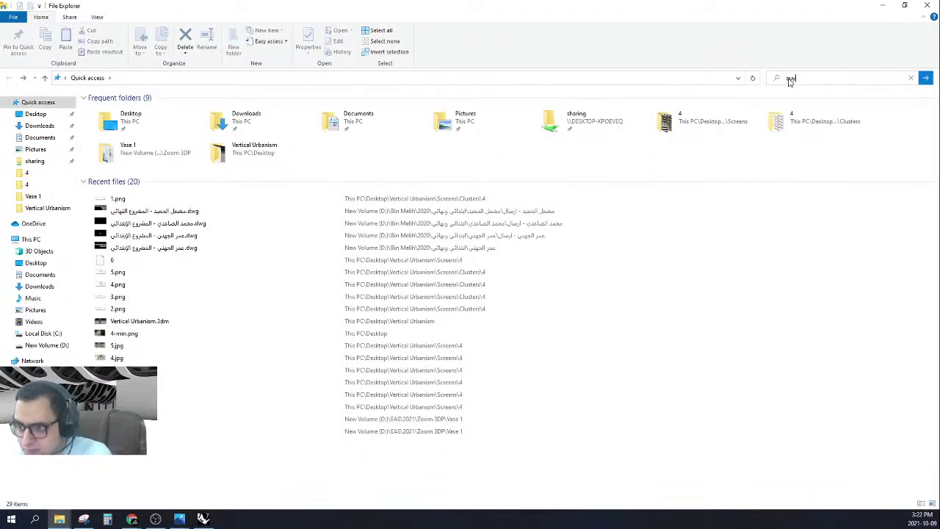
{"action": "type", "text": "sa"}
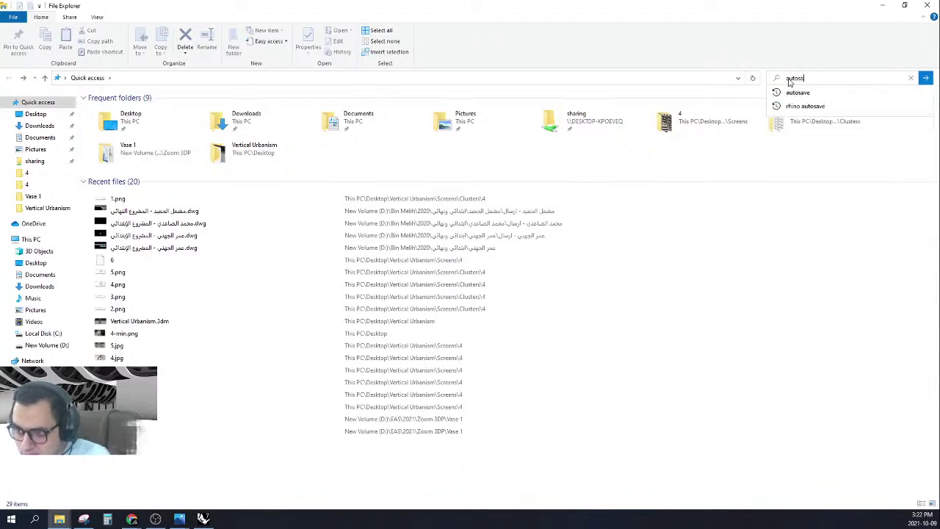
{"action": "left_click", "coordinate": [806, 107]}
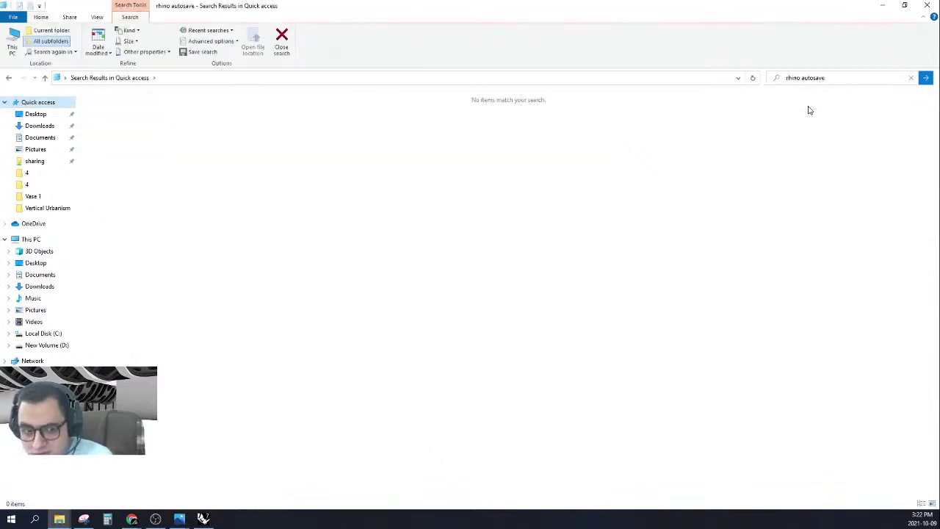
Shorten the search term to "autosave" and run the Quick access search again.
{"action": "left_click", "coordinate": [800, 81]}
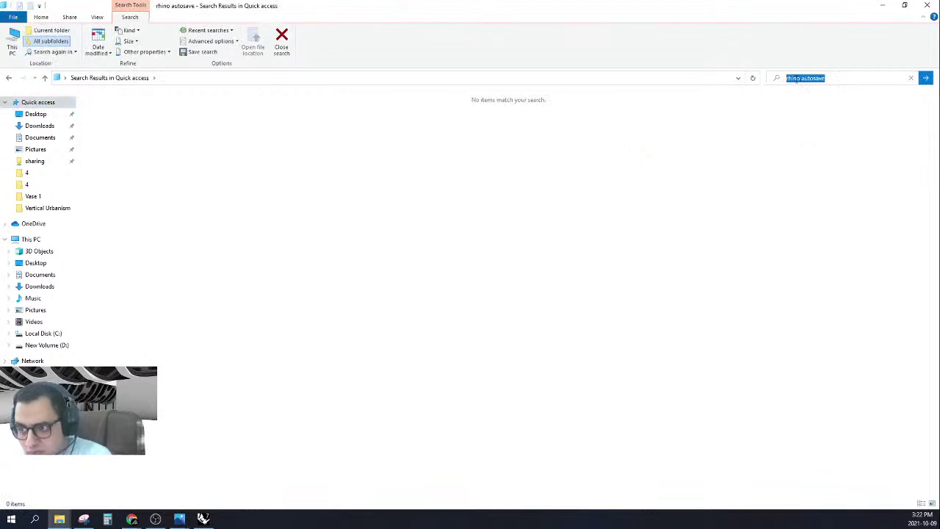
{"action": "left_click", "coordinate": [799, 80]}
{"action": "left_click_drag", "start_coordinate": [790, 79], "coordinate": [779, 79]}
{"action": "key", "text": "BackSpace"}
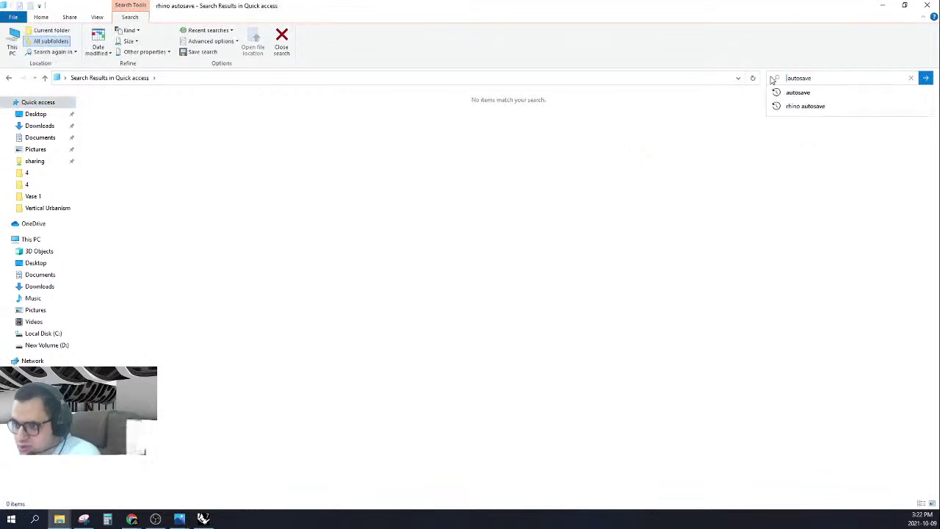
{"action": "key", "text": "Return"}
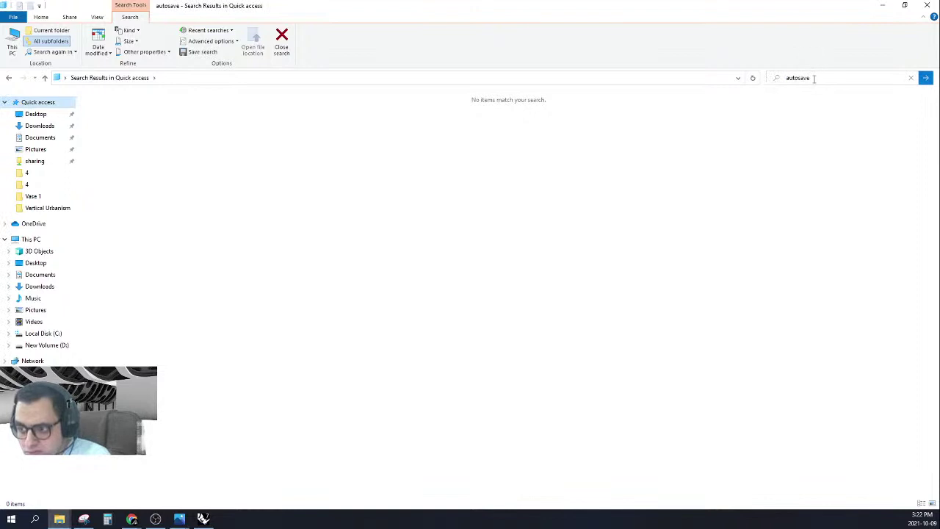
{"action": "left_click", "coordinate": [814, 80]}
{"action": "left_click", "coordinate": [789, 78]}
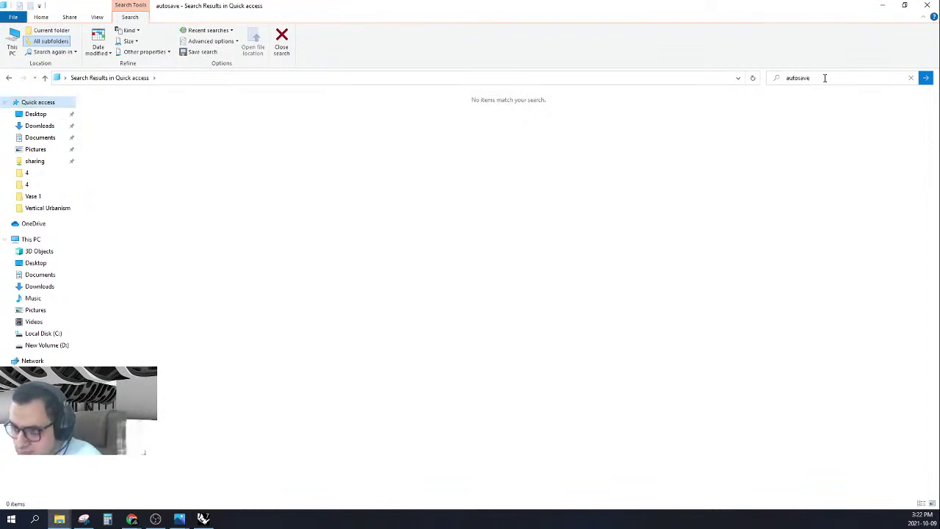
Check the McNeel folder in C:\Program Files for autosaved Rhino files.
{"action": "left_click", "coordinate": [56, 333]}
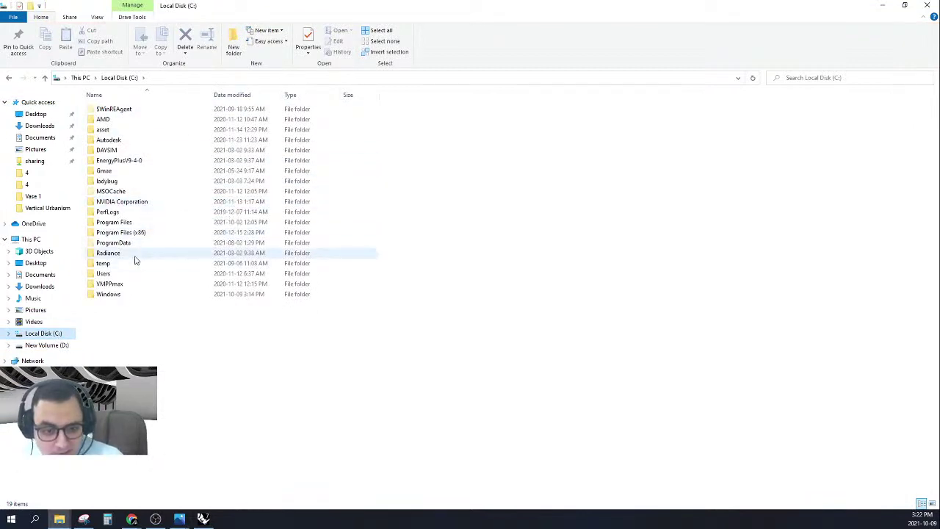
{"action": "double_click", "coordinate": [114, 222]}
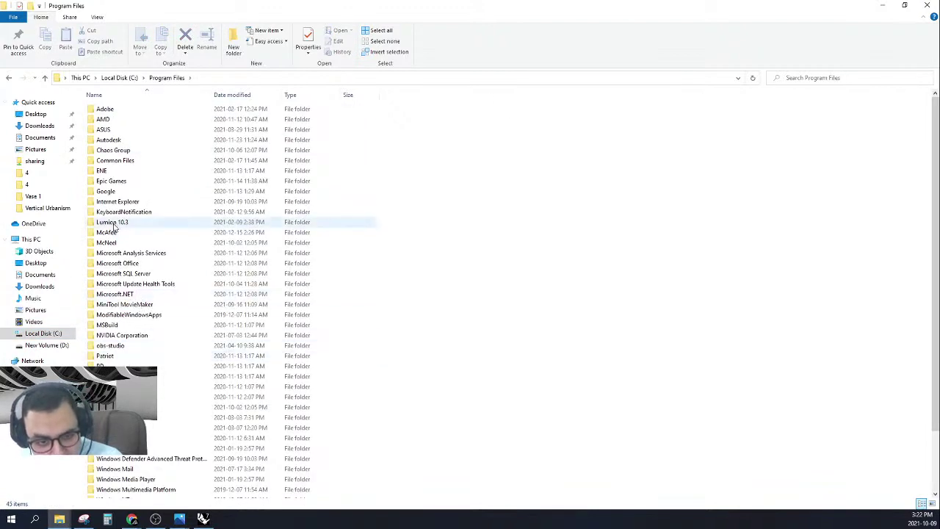
{"action": "double_click", "coordinate": [116, 246]}
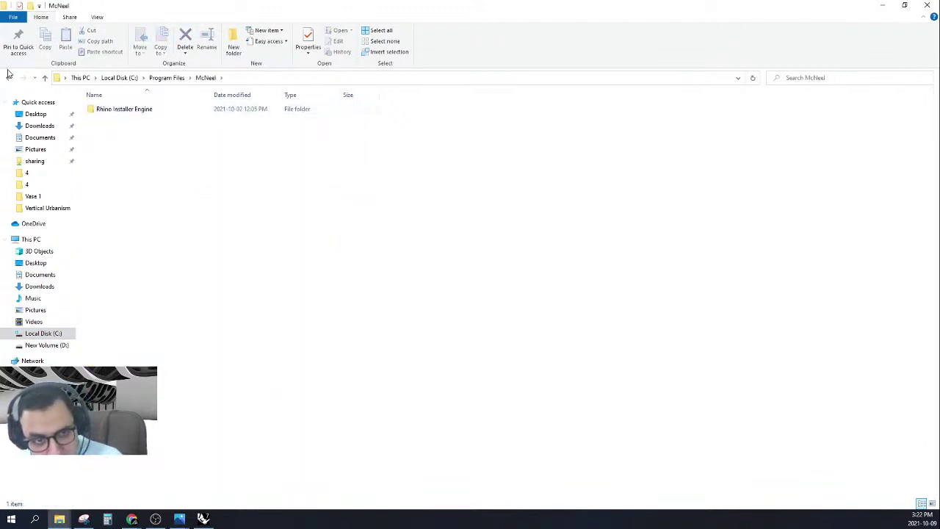
{"action": "left_click", "coordinate": [8, 79]}
Look in C:\Users\Default\AppData\Roaming for Rhino's autosave folder, and return to drive C.
{"action": "left_click", "coordinate": [46, 333]}
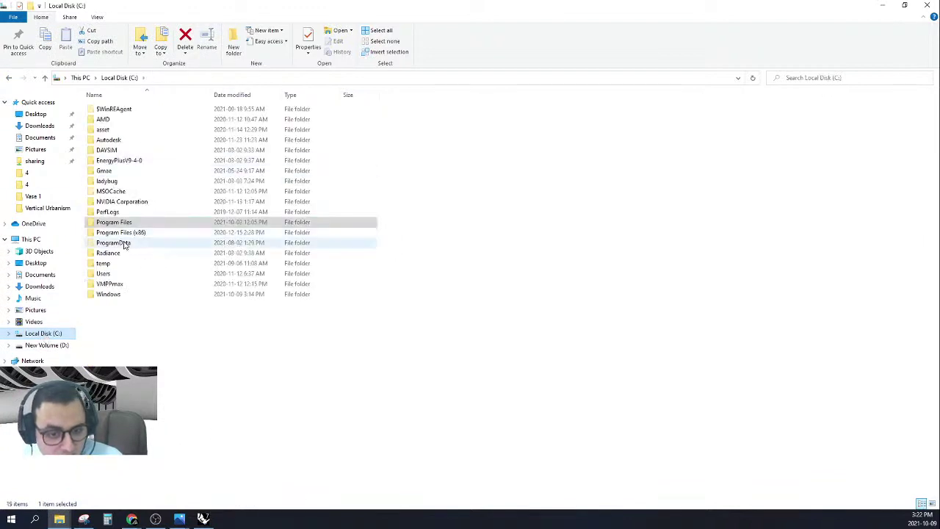
{"action": "double_click", "coordinate": [110, 273]}
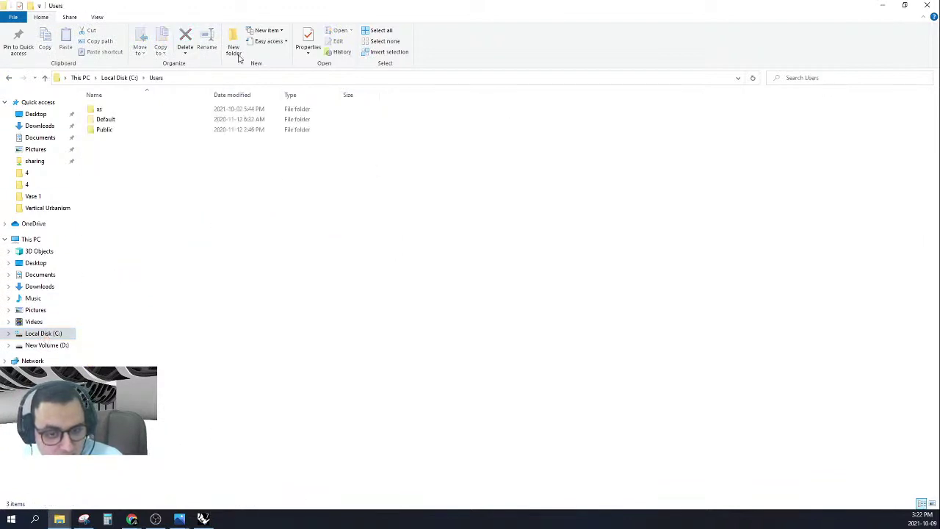
{"action": "double_click", "coordinate": [121, 120]}
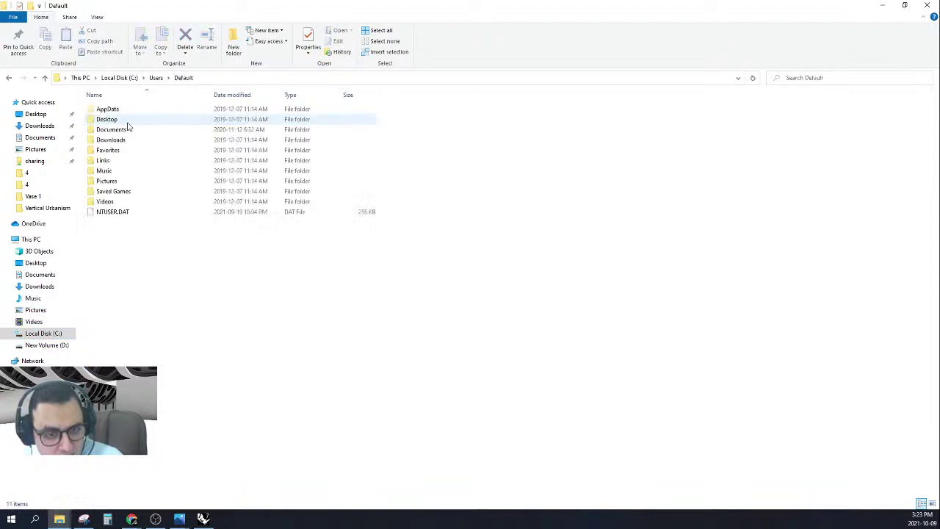
{"action": "double_click", "coordinate": [110, 109]}
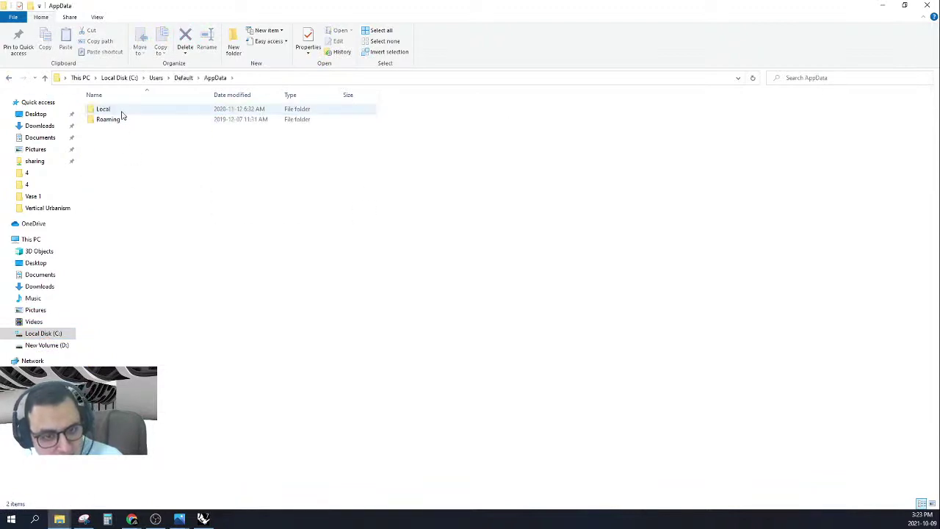
{"action": "double_click", "coordinate": [118, 119]}
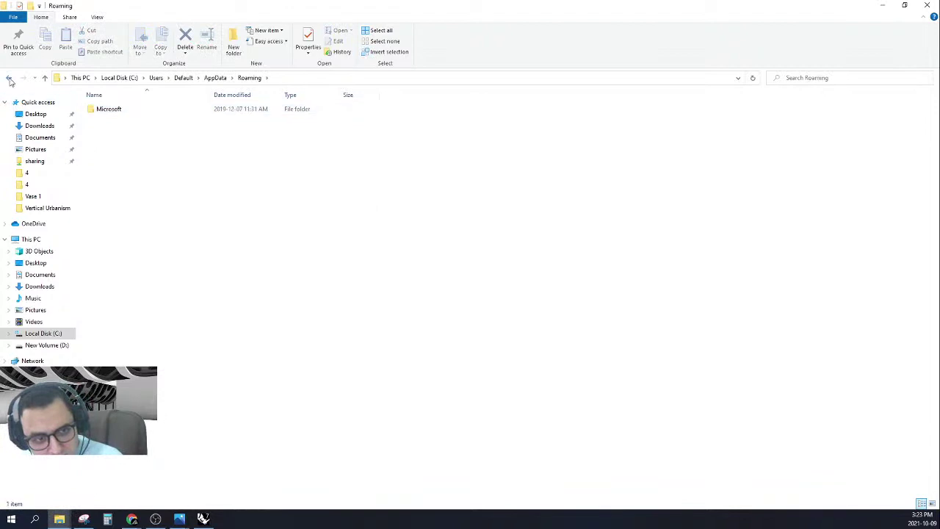
{"action": "left_click", "coordinate": [9, 78]}
{"action": "left_click", "coordinate": [9, 78]}
{"action": "left_click", "coordinate": [9, 77]}
{"action": "left_click", "coordinate": [9, 78]}
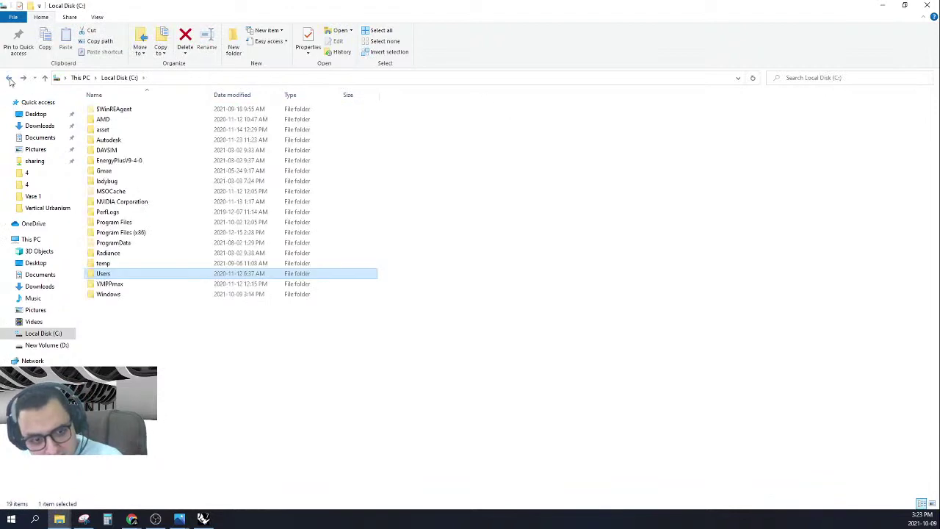
Check McNeelUpdate in C:\ProgramData\McNeel for autosaved files and go back out of the folder.
{"action": "double_click", "coordinate": [114, 243]}
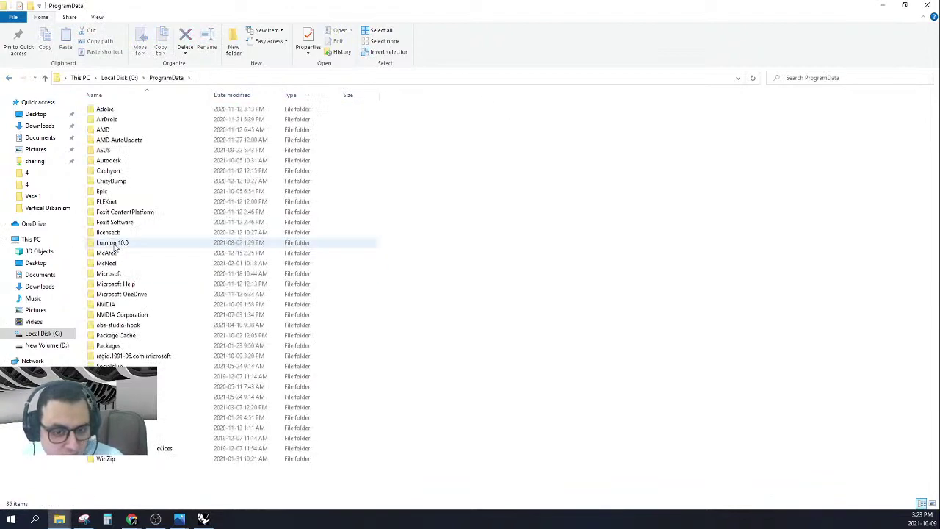
{"action": "double_click", "coordinate": [116, 264]}
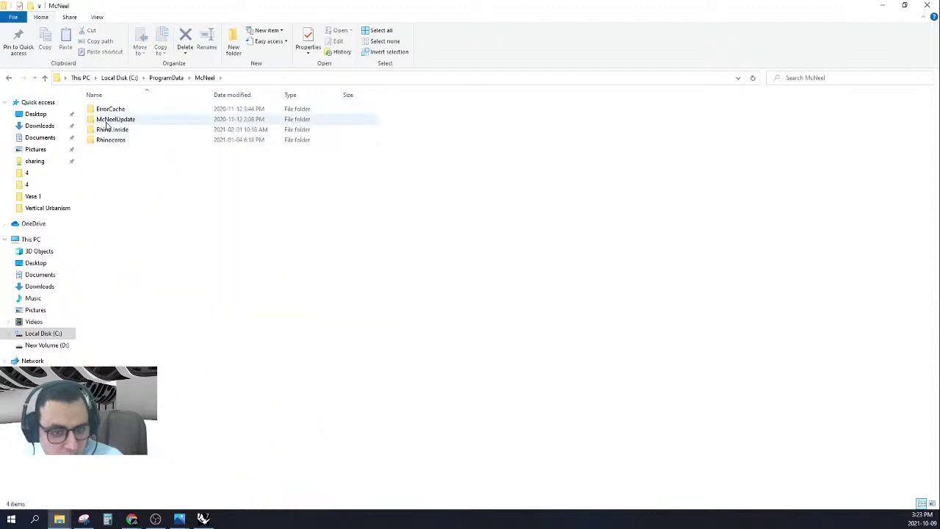
{"action": "double_click", "coordinate": [110, 120]}
{"action": "left_click", "coordinate": [9, 78]}
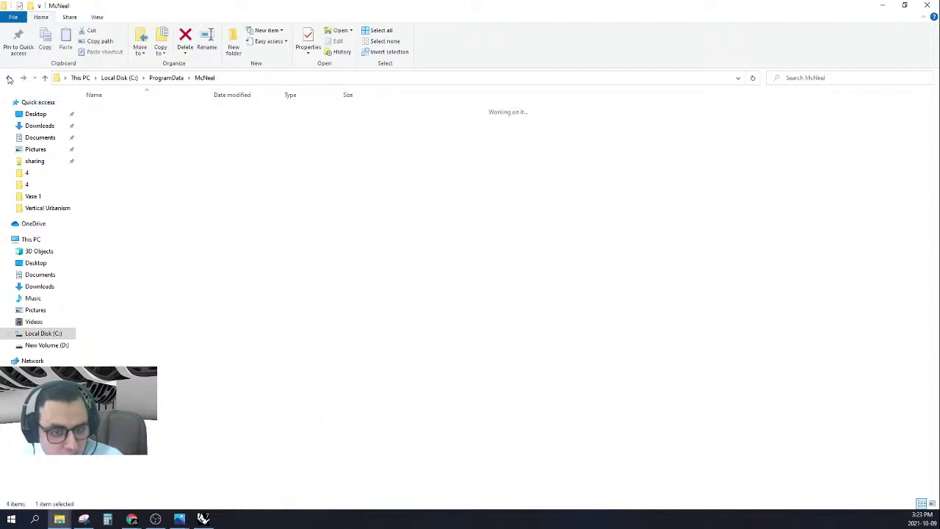
{"action": "left_click", "coordinate": [8, 78]}
Look through C:\Program Files (x86) for Rhino folders that could hold the autosaved file.
{"action": "double_click", "coordinate": [118, 232]}
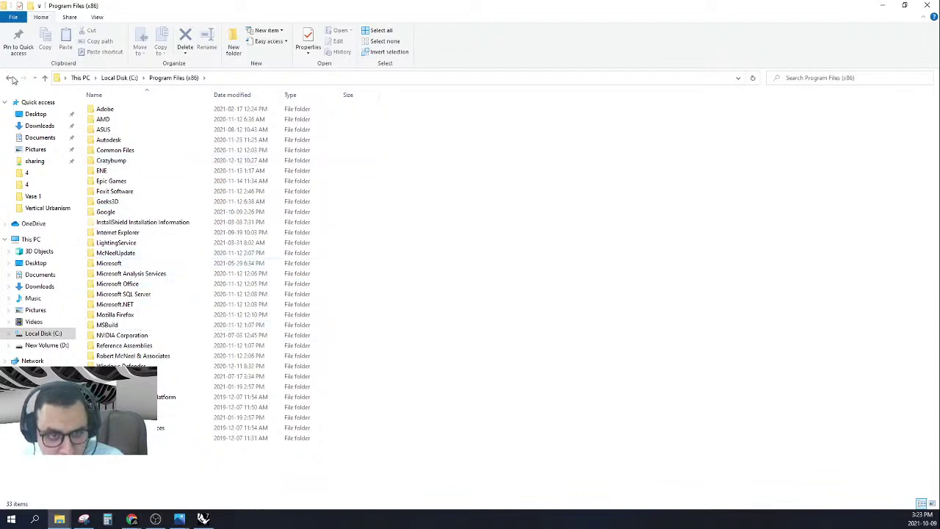
{"action": "left_click", "coordinate": [10, 77]}
{"action": "double_click", "coordinate": [127, 233]}
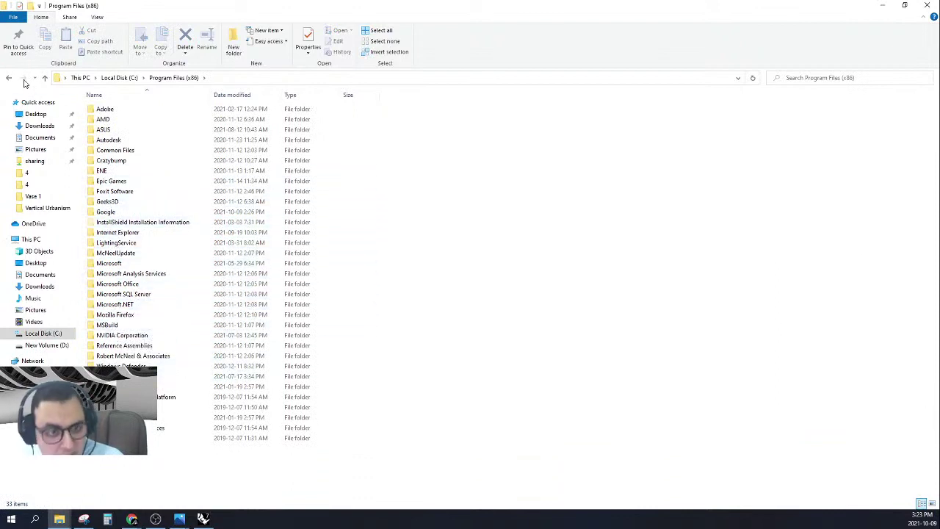
Go from drive C to the user profile's AppData\Roaming\McNeel\Rhinoceros\7.0 folder to look for autosaved files.
{"action": "left_click", "coordinate": [8, 78]}
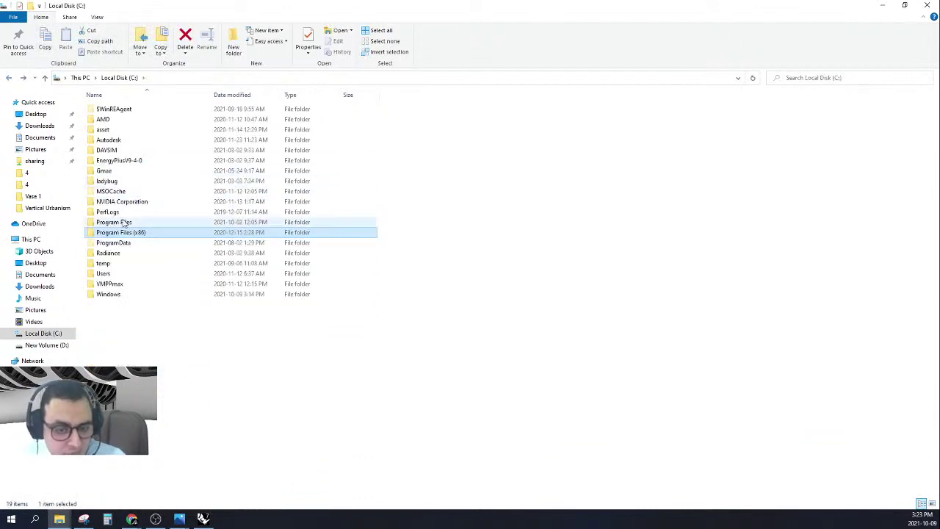
{"action": "double_click", "coordinate": [103, 273]}
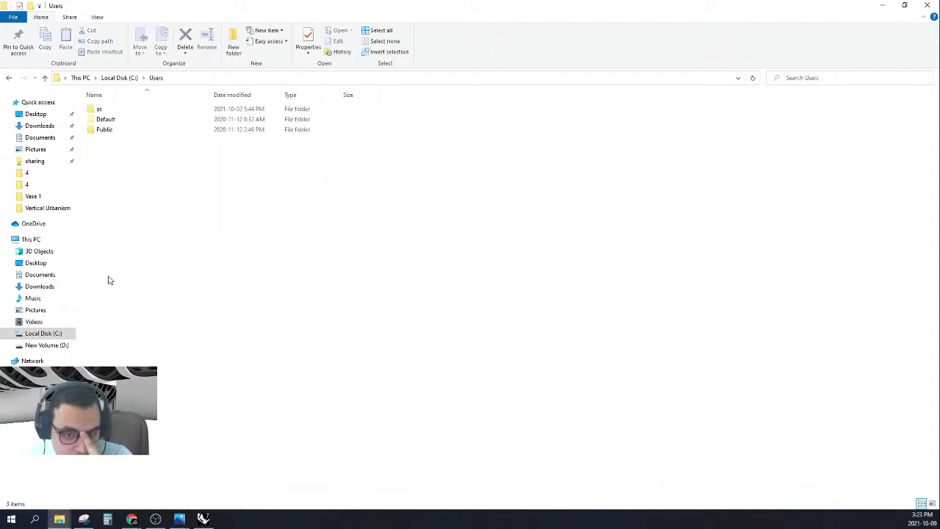
{"action": "double_click", "coordinate": [109, 109]}
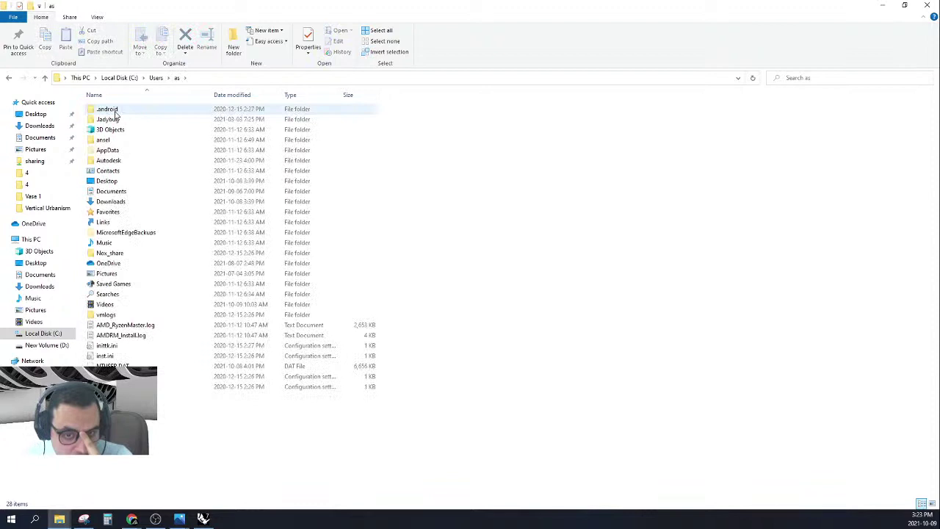
{"action": "double_click", "coordinate": [127, 150]}
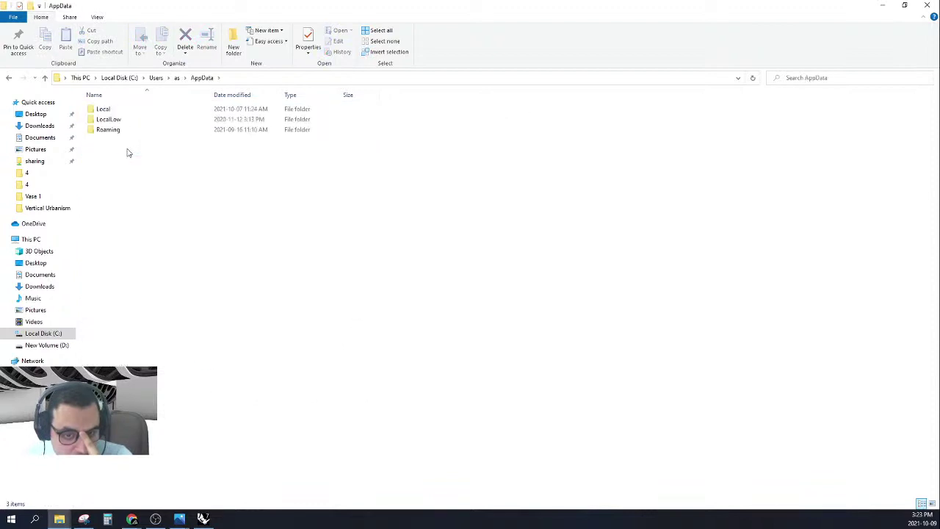
{"action": "double_click", "coordinate": [117, 129]}
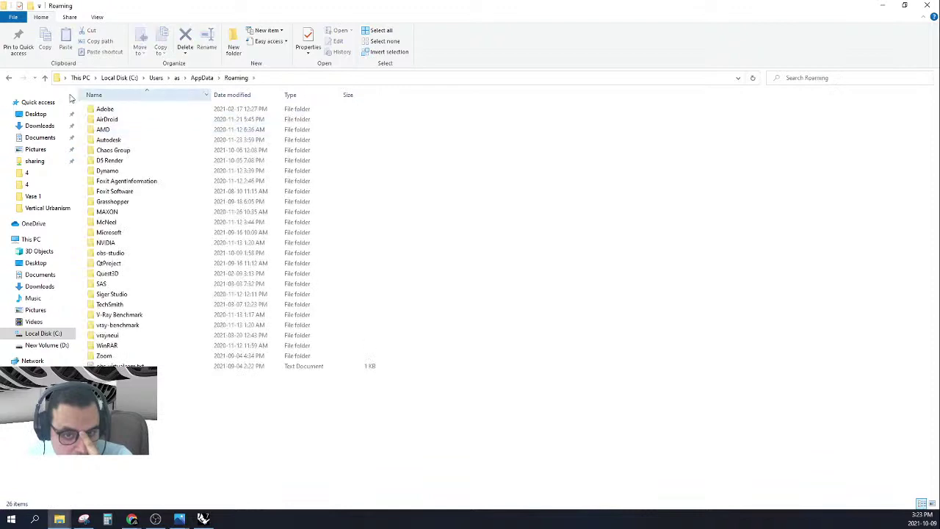
{"action": "double_click", "coordinate": [143, 221]}
{"action": "double_click", "coordinate": [131, 120]}
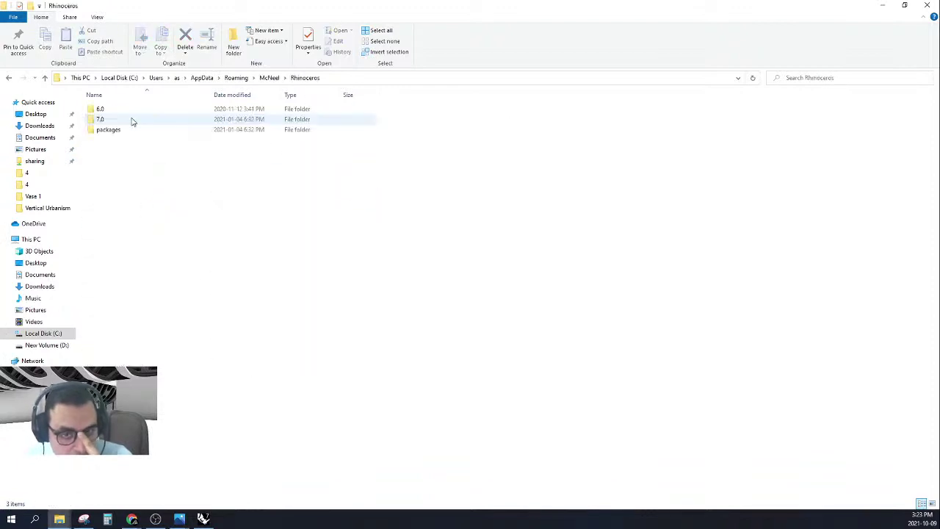
{"action": "double_click", "coordinate": [132, 121]}
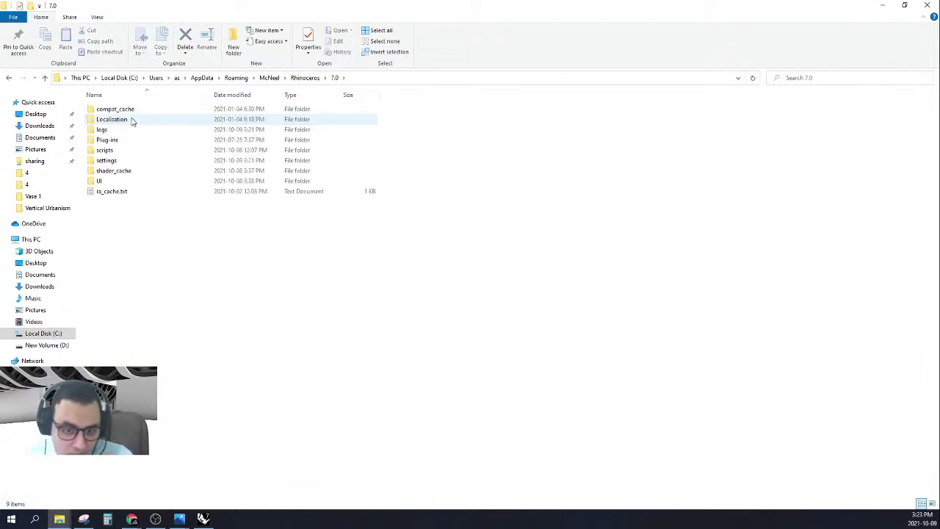
Check the settings folder of Rhinoceros 7.0 for autosaved files and go back out to Roaming.
{"action": "double_click", "coordinate": [136, 161]}
{"action": "left_click", "coordinate": [8, 78]}
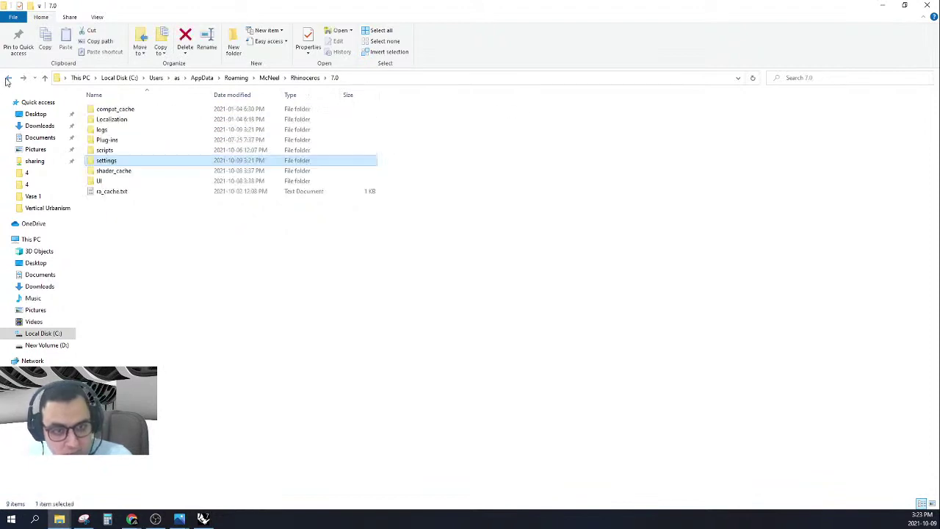
{"action": "left_click", "coordinate": [8, 78]}
{"action": "left_click", "coordinate": [7, 78]}
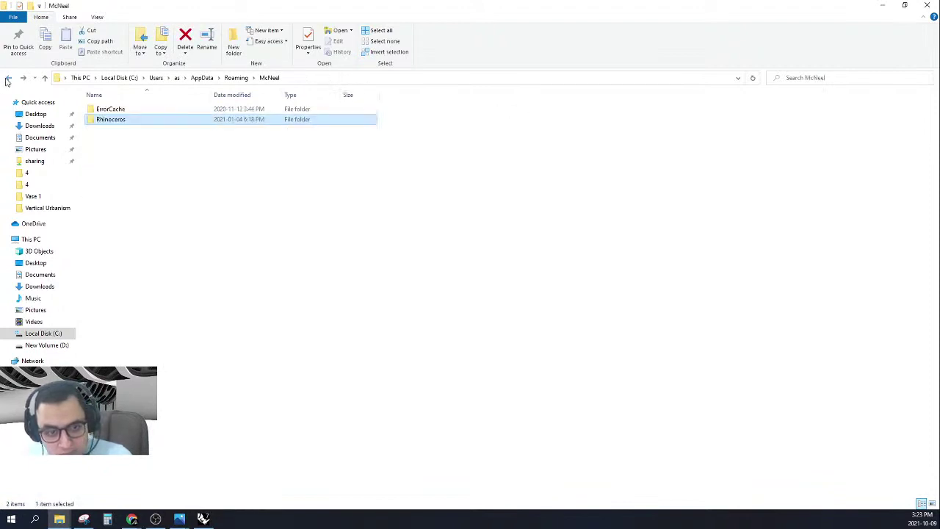
{"action": "left_click", "coordinate": [8, 78]}
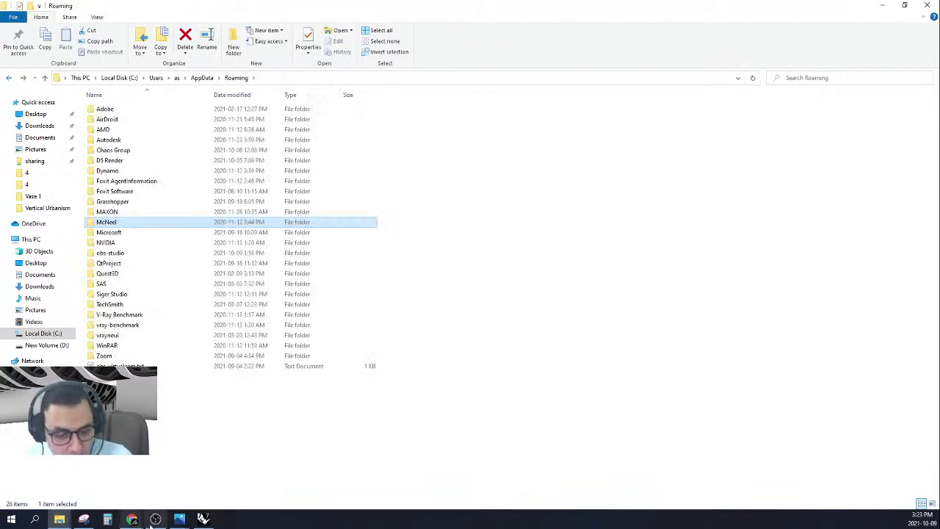
Switch to Rhino, look up the autosave file location in the Files options, and close the options unchanged.
{"action": "mouse_move", "coordinate": [203, 519]}
{"action": "left_click", "coordinate": [206, 485]}
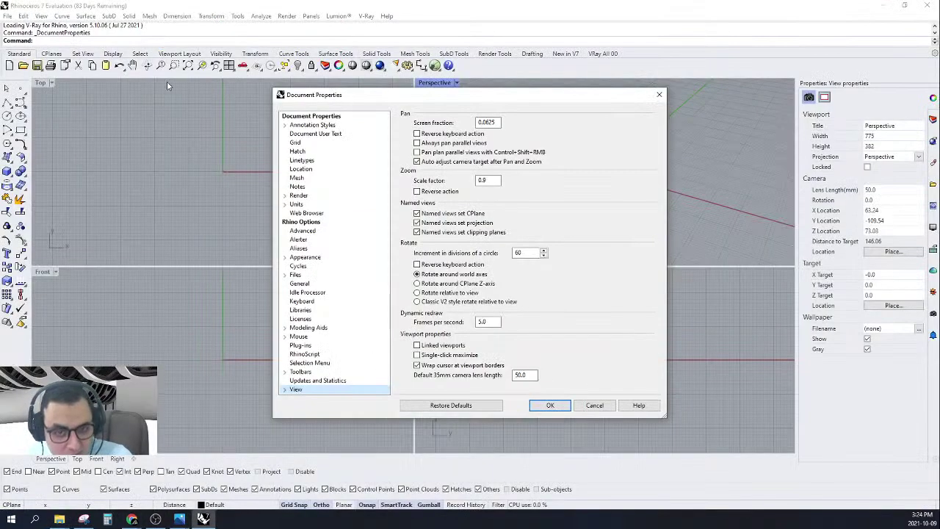
{"action": "left_click", "coordinate": [302, 231]}
{"action": "scroll", "coordinate": [477, 213], "scroll_direction": "down", "scroll_amount": 10}
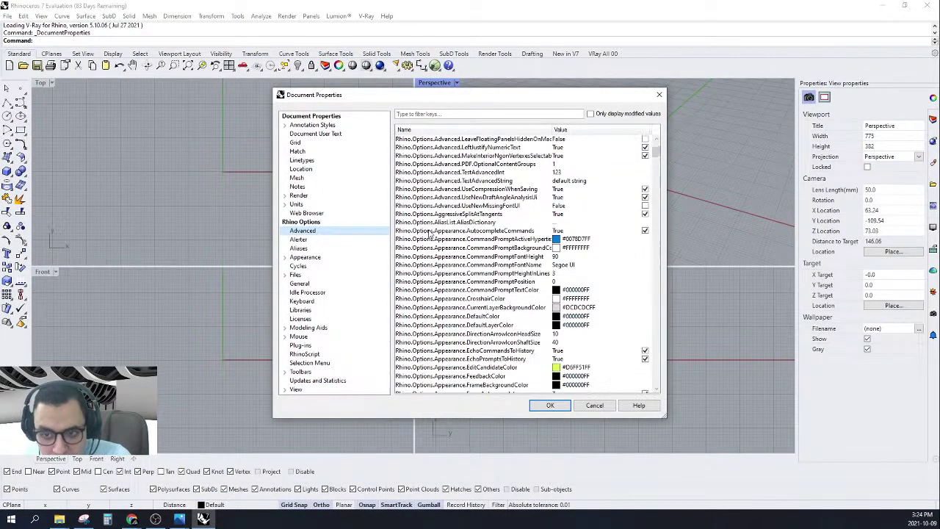
{"action": "left_click", "coordinate": [294, 275]}
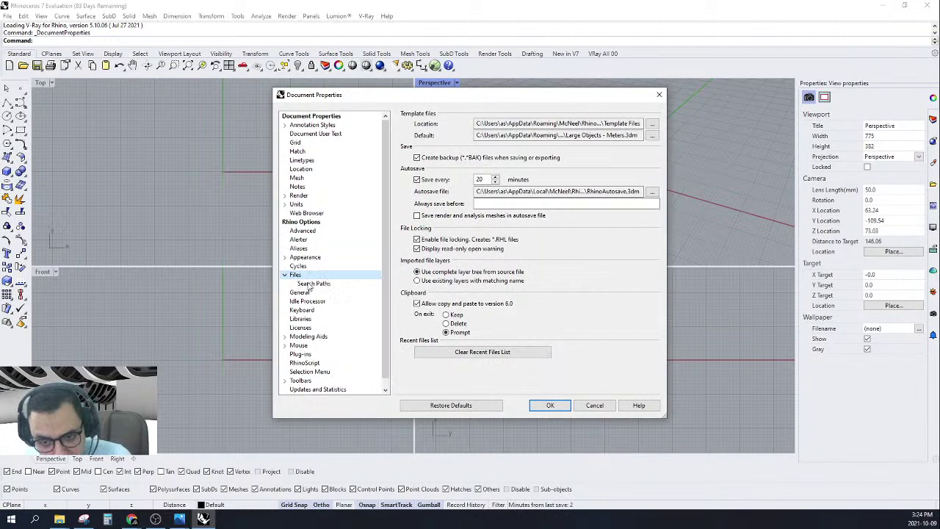
{"action": "left_click", "coordinate": [653, 193]}
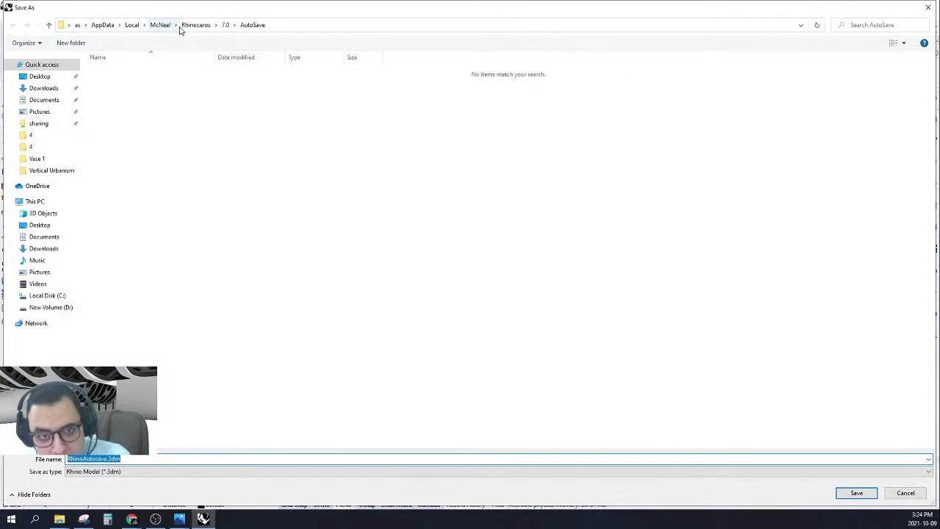
{"action": "left_click", "coordinate": [928, 7]}
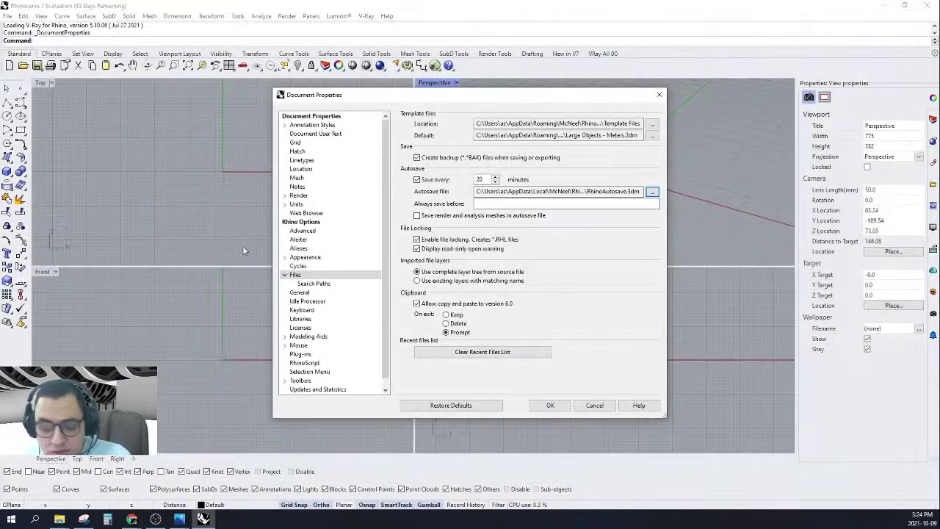
{"action": "left_click", "coordinate": [660, 95]}
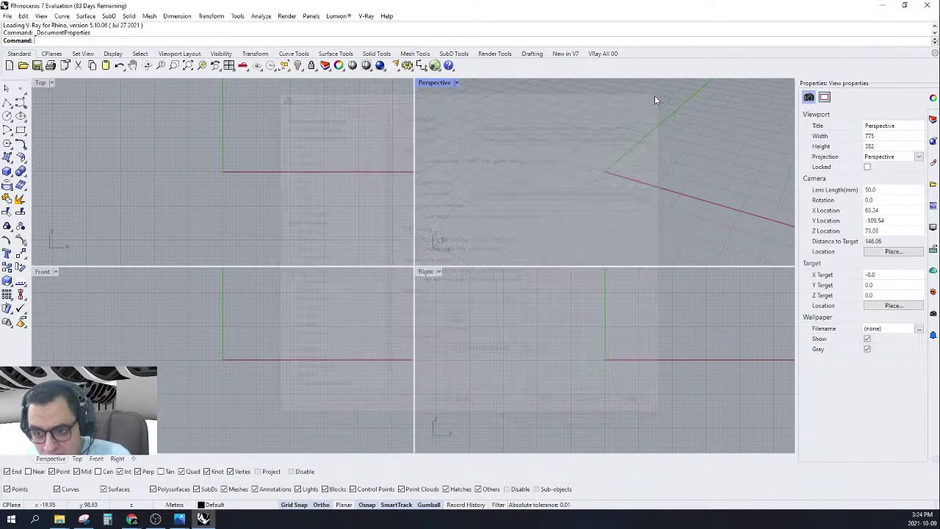
Return to File Explorer and open the AutoSave folder in AppData\Local\McNeel\Rhinoceros\7.0.
{"action": "mouse_move", "coordinate": [59, 519]}
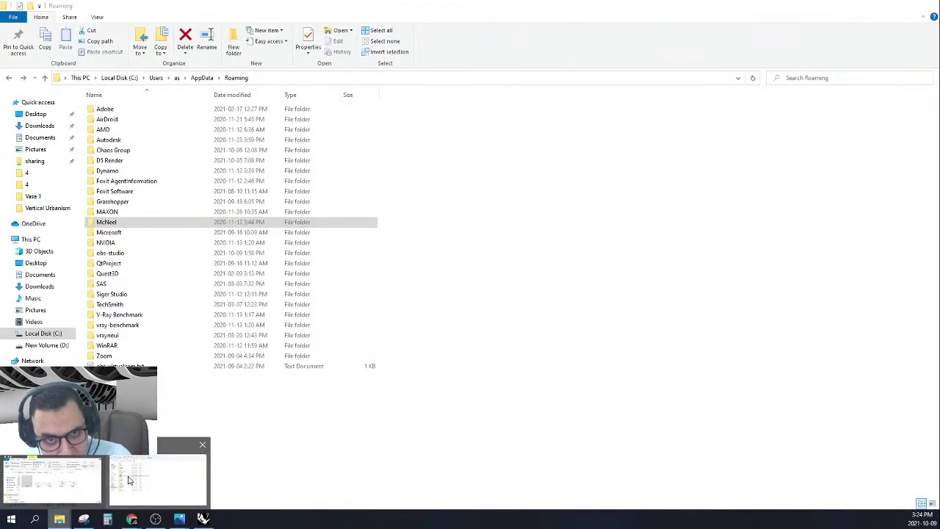
{"action": "left_click", "coordinate": [129, 481]}
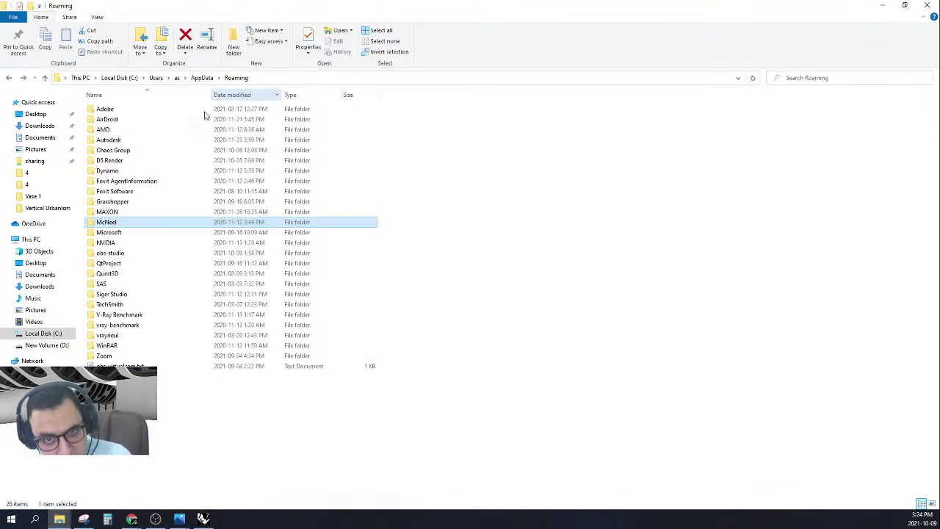
{"action": "left_click", "coordinate": [204, 78]}
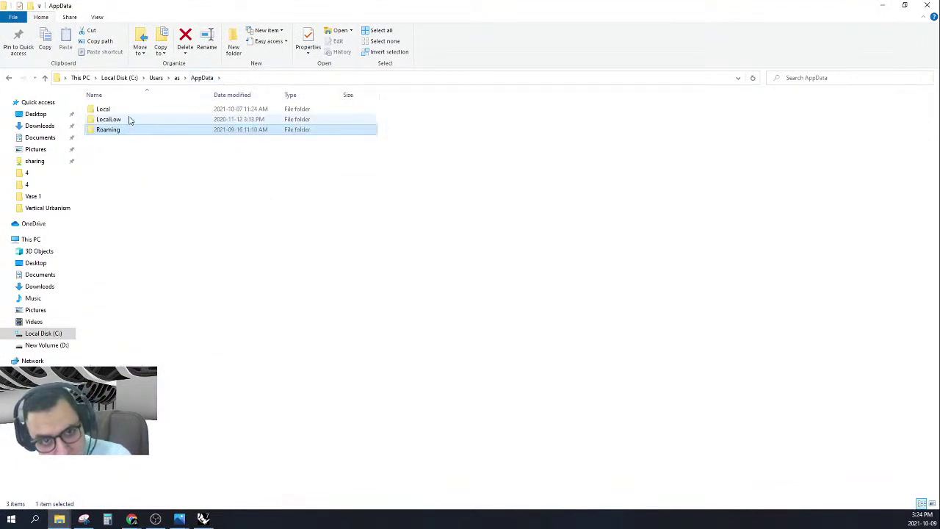
{"action": "double_click", "coordinate": [134, 112]}
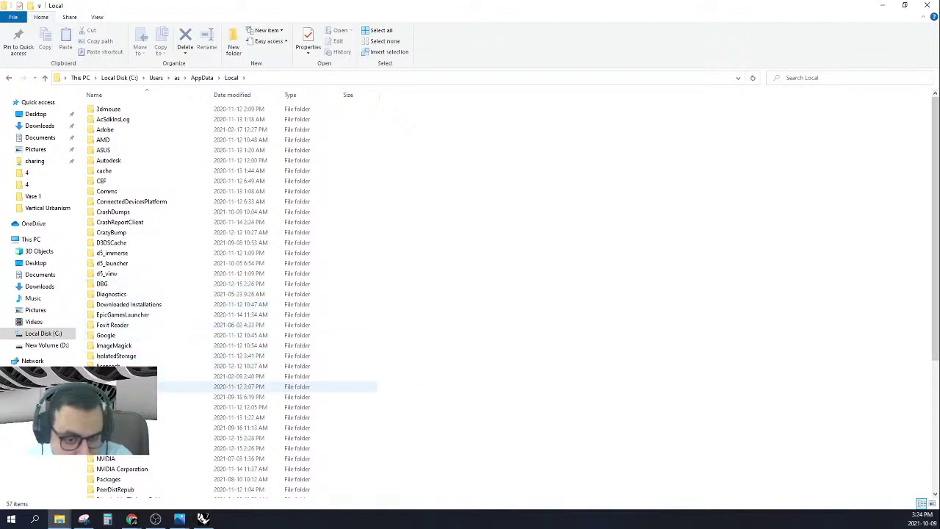
{"action": "double_click", "coordinate": [147, 386]}
{"action": "double_click", "coordinate": [120, 109]}
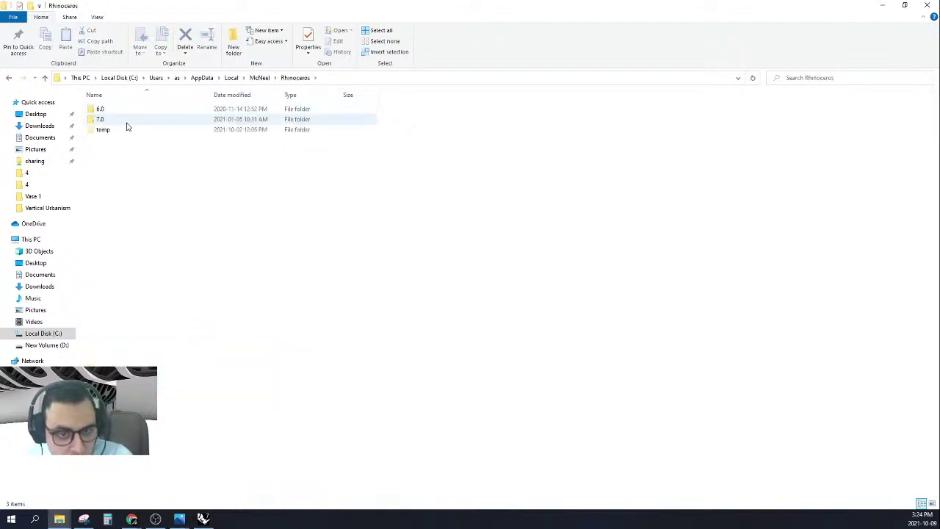
{"action": "double_click", "coordinate": [126, 124]}
{"action": "double_click", "coordinate": [126, 110]}
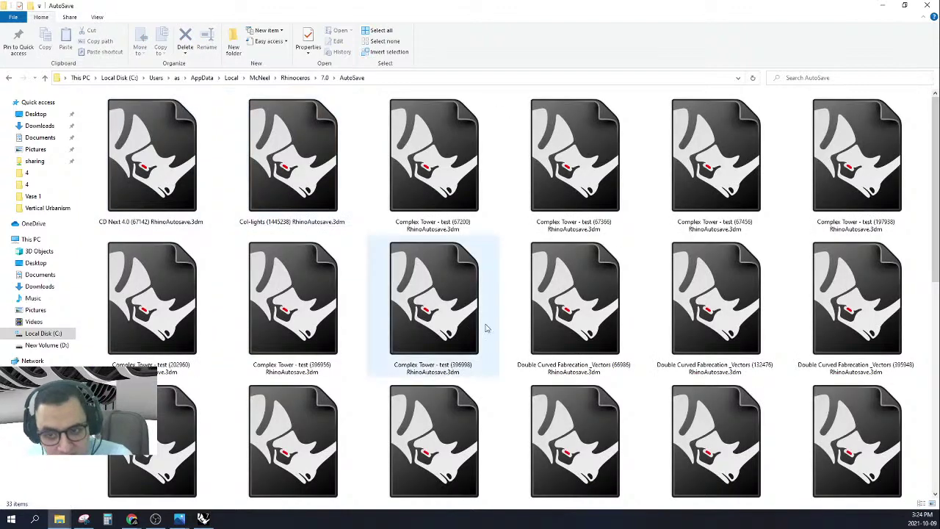
Find the Vertical Urbanism autosaves and open Vertical Urbanism (591606) RhinoAutosave.3dm to inspect its model.
{"action": "scroll", "coordinate": [488, 323], "scroll_direction": "down", "scroll_amount": 5}
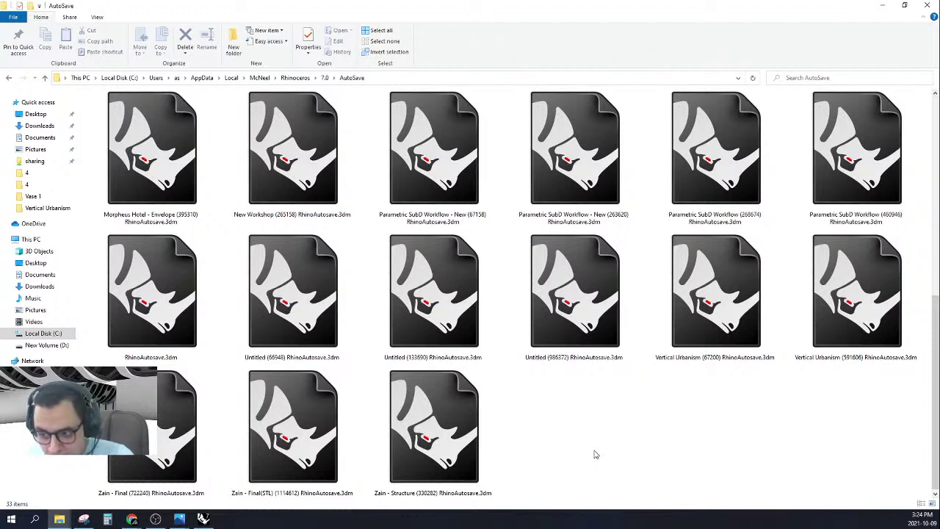
{"action": "left_click_drag", "start_coordinate": [886, 423], "coordinate": [708, 283]}
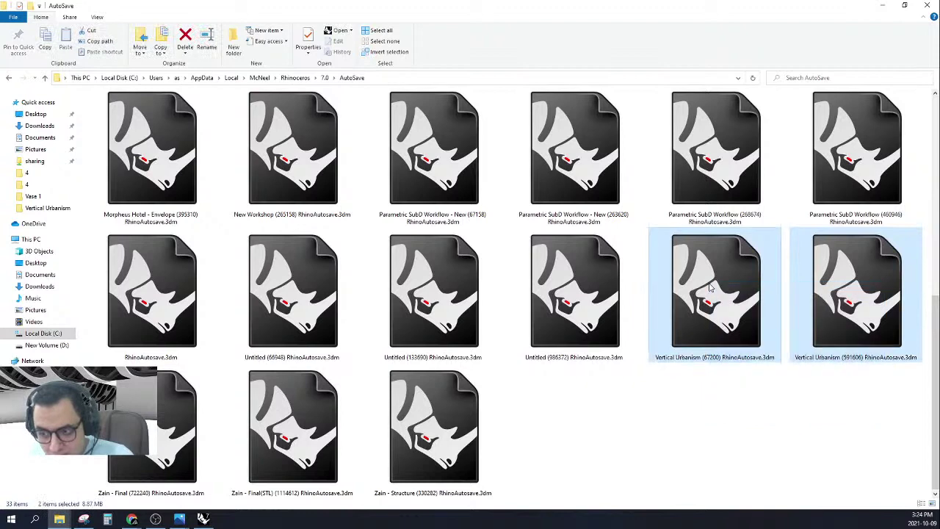
{"action": "double_click", "coordinate": [846, 308]}
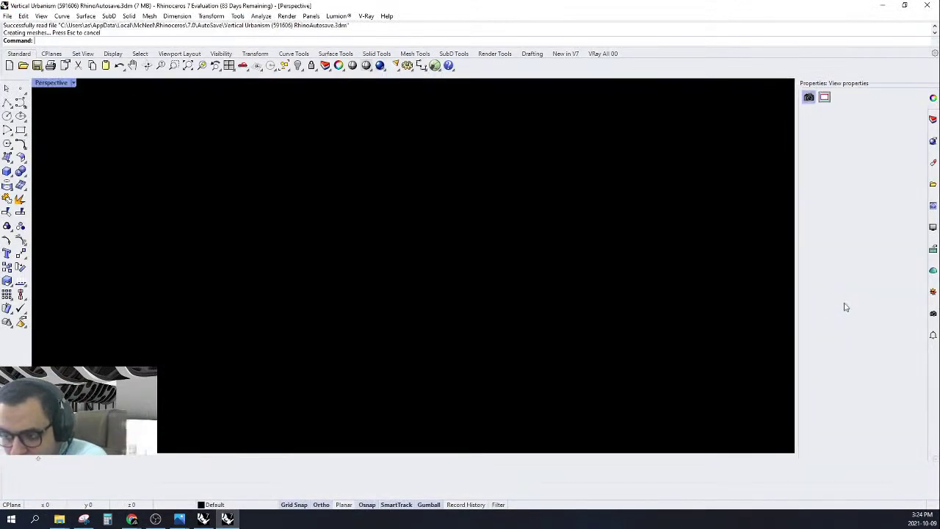
{"action": "scroll", "coordinate": [478, 298], "scroll_direction": "down", "scroll_amount": 5}
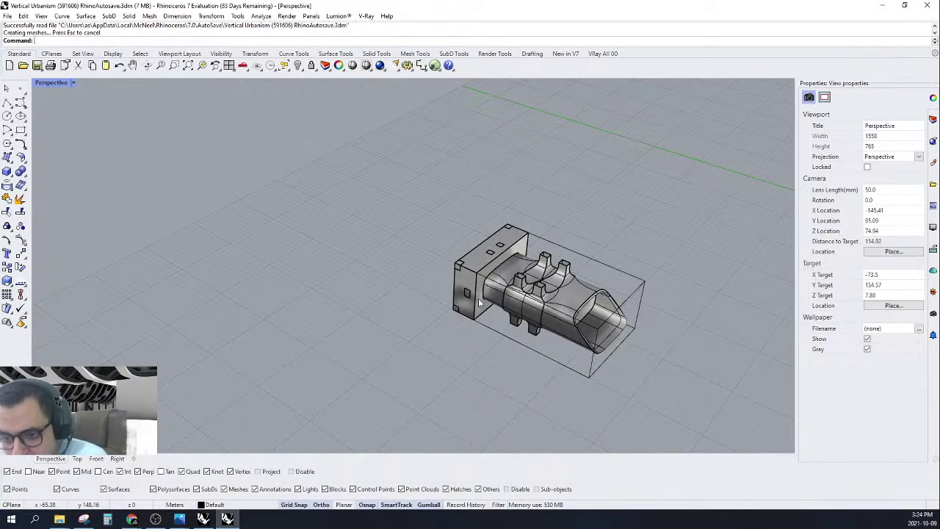
Open Vertical Urbanism (67200) RhinoAutosave.3dm from the AutoSave folder to inspect it, and close both autosave files.
{"action": "left_click", "coordinate": [60, 518]}
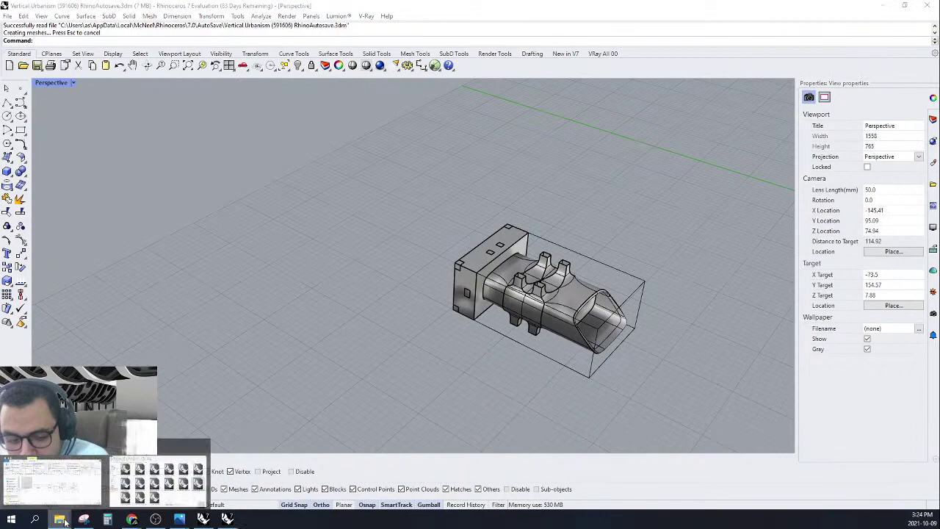
{"action": "left_click", "coordinate": [138, 476]}
{"action": "double_click", "coordinate": [710, 320]}
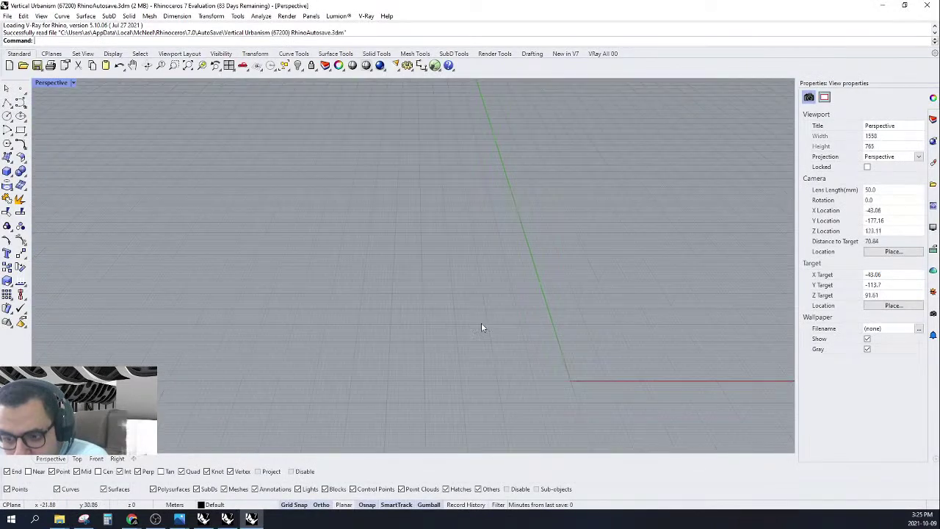
{"action": "scroll", "coordinate": [481, 327], "scroll_direction": "down", "scroll_amount": 3}
{"action": "left_click", "coordinate": [925, 5]}
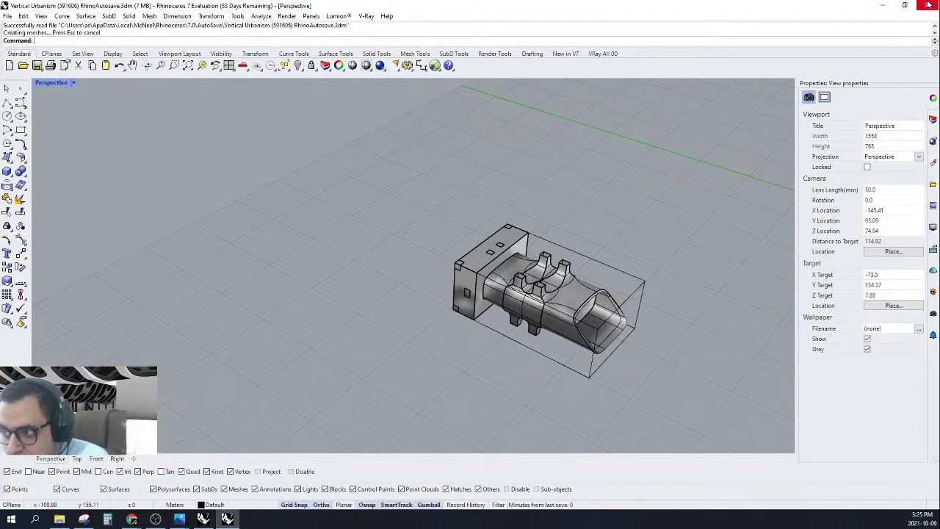
{"action": "left_click", "coordinate": [928, 5]}
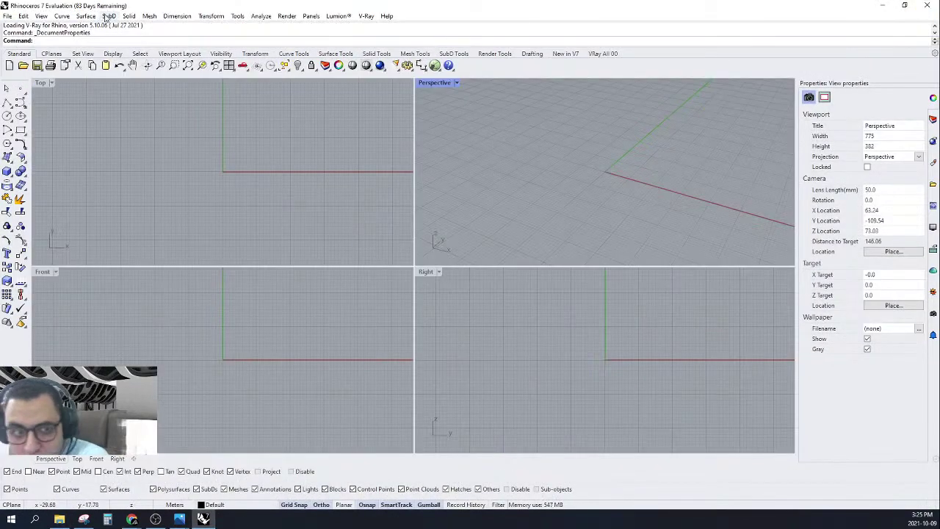
Open Vertical Urbanism.3dm from the desktop's Vertical Urbanism folder without saving the untitled model, and select the whole tower.
{"action": "left_click", "coordinate": [7, 15]}
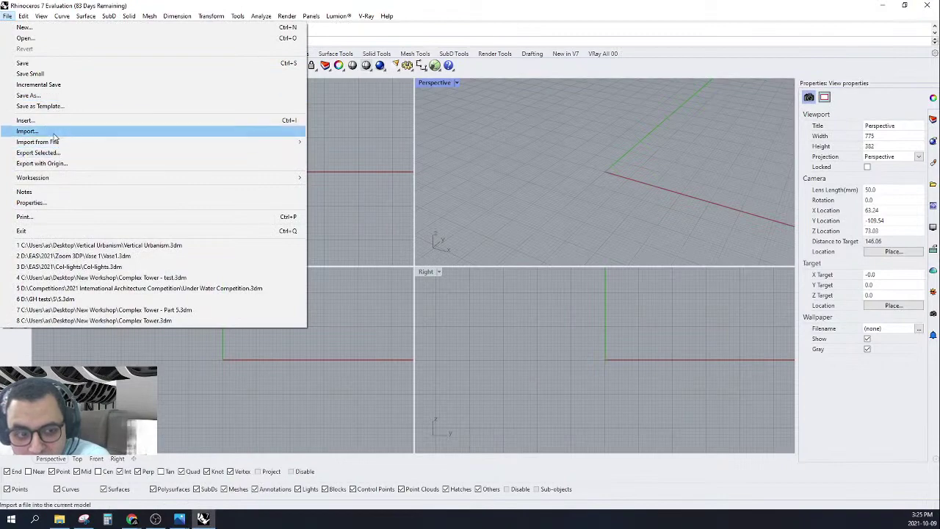
{"action": "left_click", "coordinate": [29, 37]}
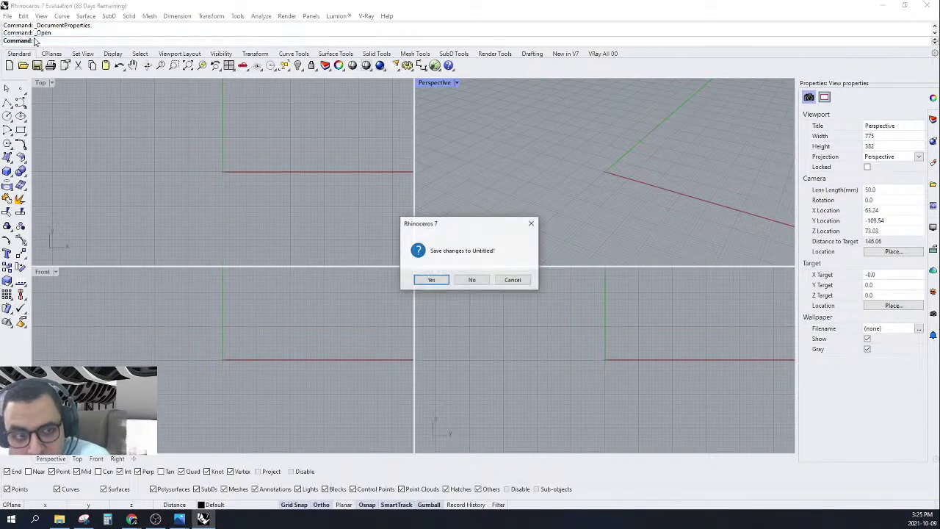
{"action": "left_click", "coordinate": [474, 280]}
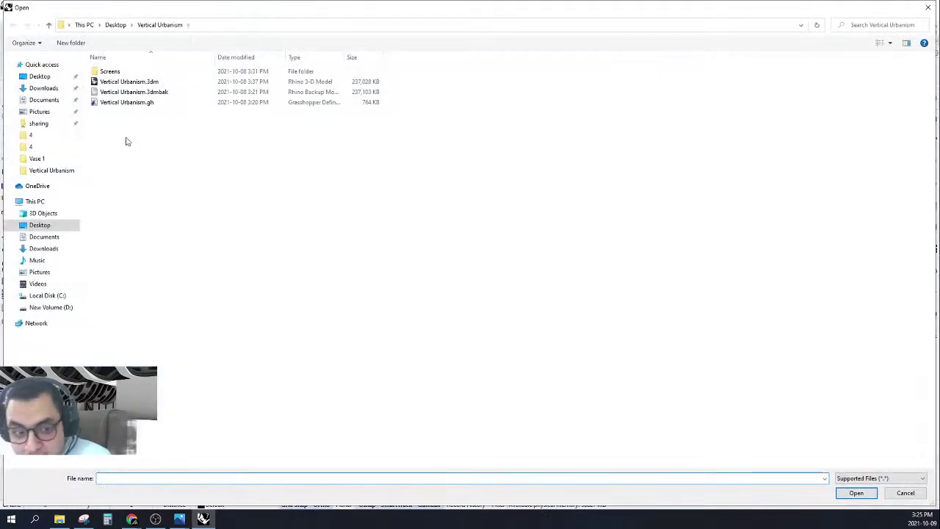
{"action": "double_click", "coordinate": [132, 81]}
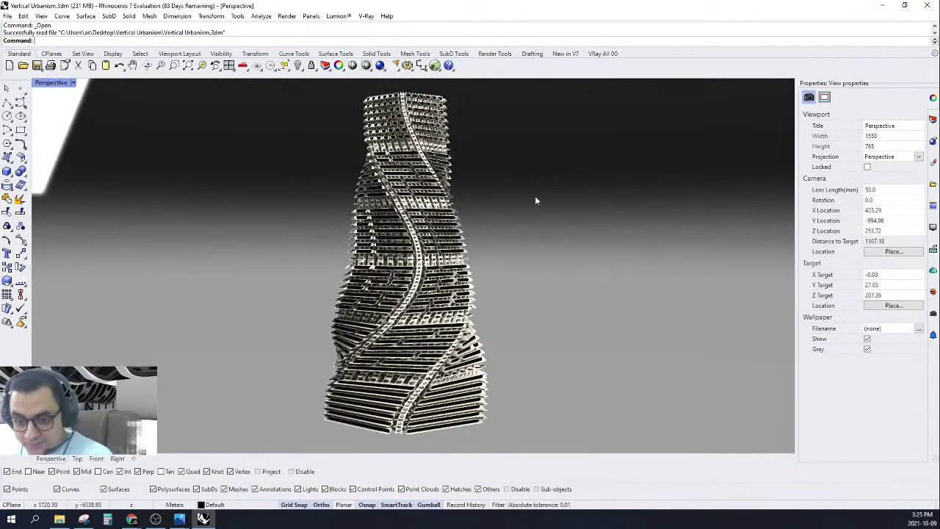
{"action": "left_click_drag", "start_coordinate": [558, 151], "coordinate": [321, 195]}
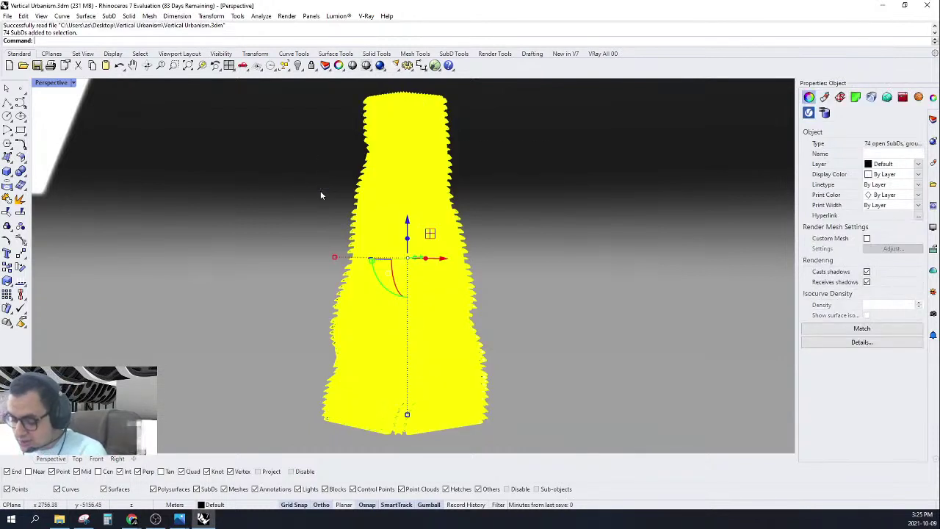
Delete the selected tower SubDs and set the Perspective view's display mode to Shaded.
{"action": "key", "text": "Delete"}
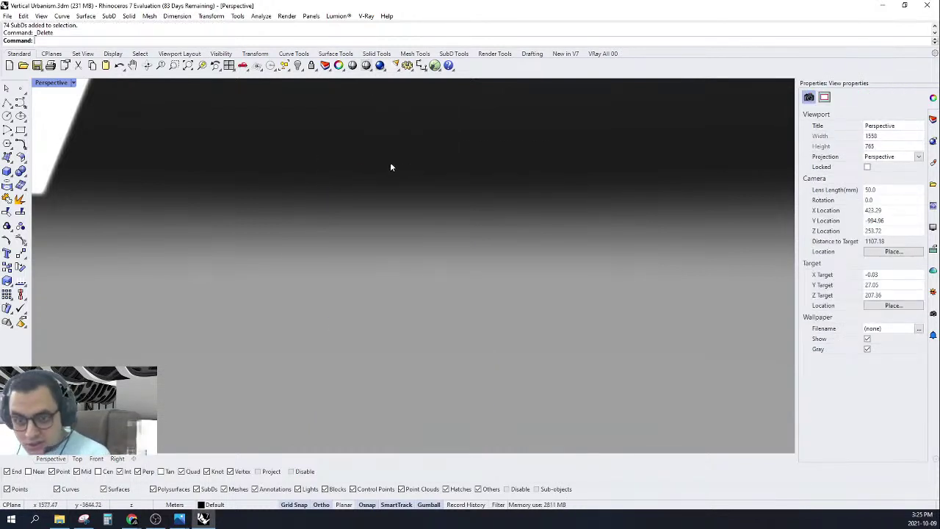
{"action": "left_click", "coordinate": [71, 83]}
{"action": "left_click", "coordinate": [334, 214]}
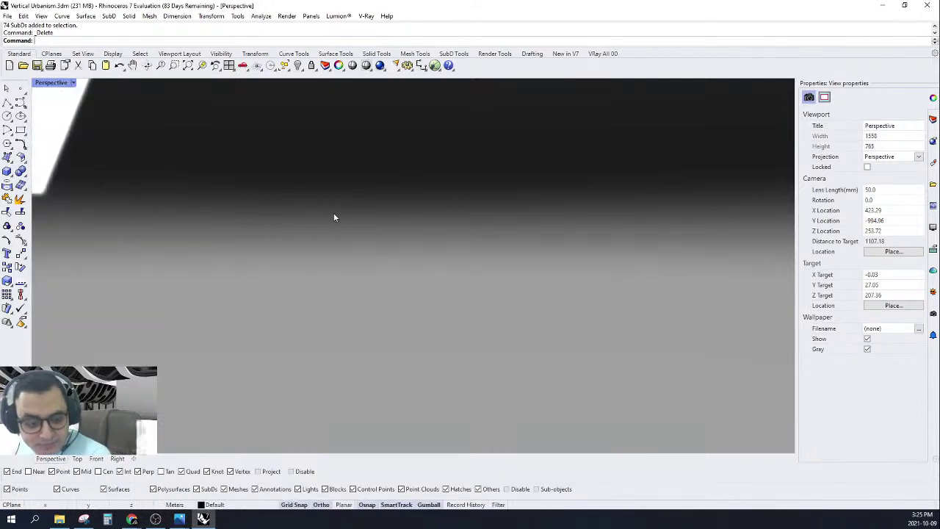
{"action": "left_click", "coordinate": [73, 83]}
{"action": "left_click", "coordinate": [60, 130]}
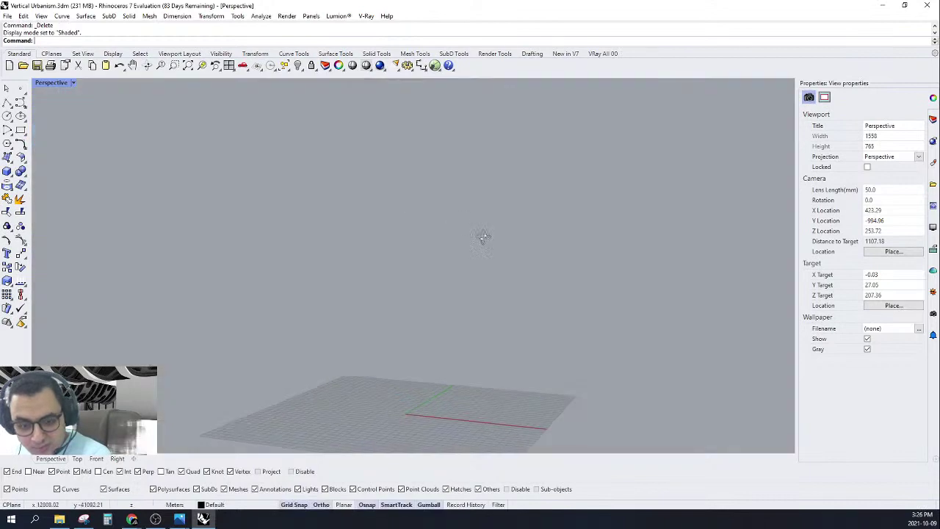
Turn on the Units to Morph layer and inspect its units and bounding boxes up close from several angles.
{"action": "left_click", "coordinate": [931, 118]}
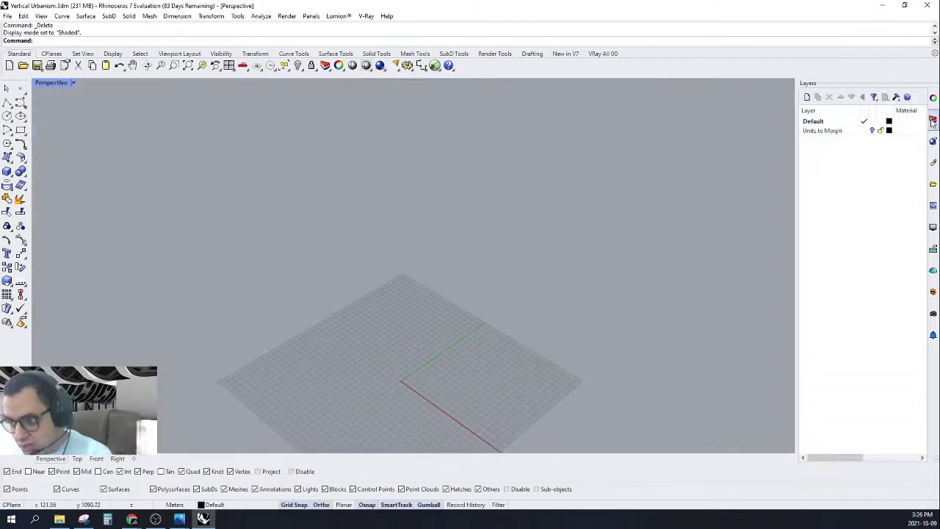
{"action": "left_click", "coordinate": [872, 130]}
{"action": "scroll", "coordinate": [455, 292], "scroll_direction": "up", "scroll_amount": 8}
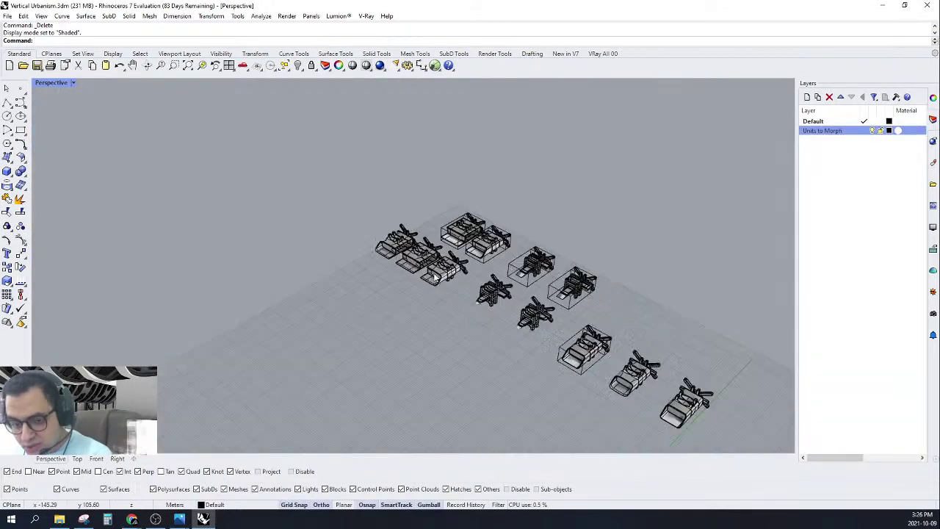
{"action": "scroll", "coordinate": [455, 292], "scroll_direction": "up", "scroll_amount": 8}
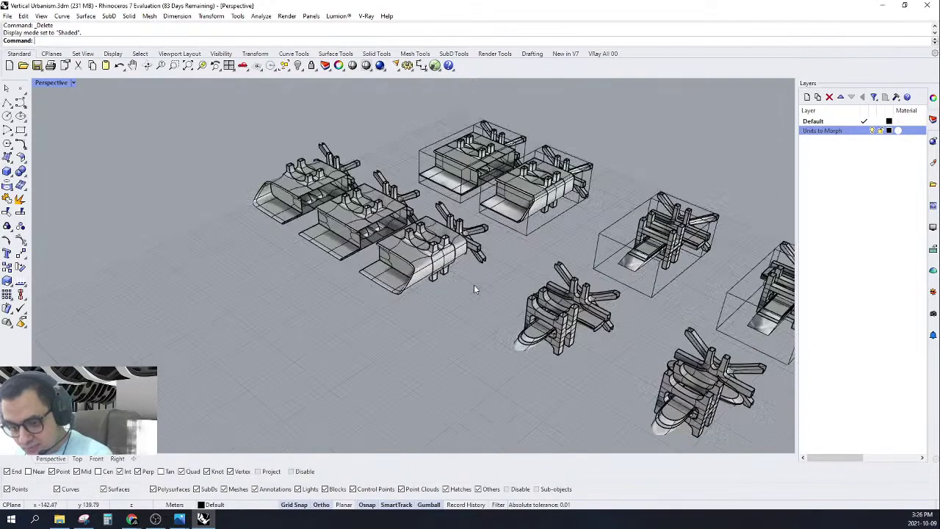
{"action": "scroll", "coordinate": [387, 297], "scroll_direction": "down", "scroll_amount": 5}
{"action": "scroll", "coordinate": [479, 184], "scroll_direction": "up", "scroll_amount": 7}
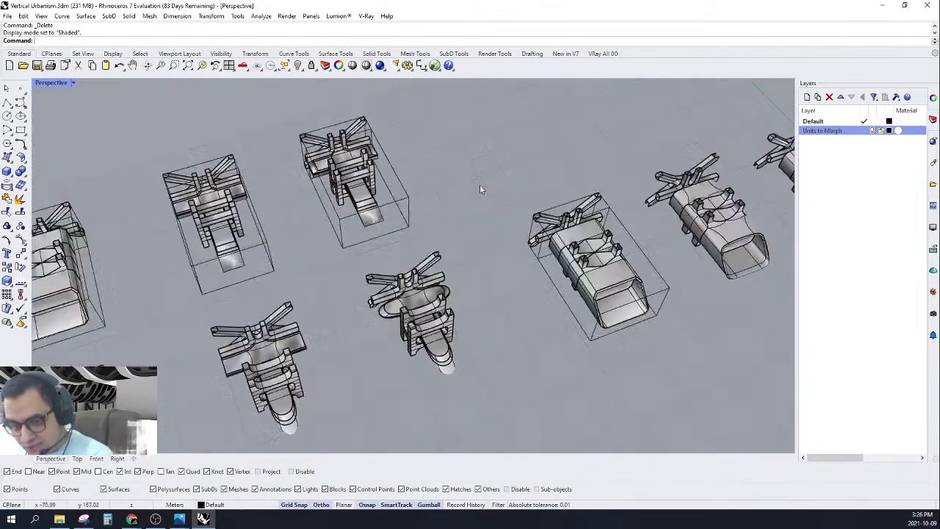
{"action": "scroll", "coordinate": [455, 335], "scroll_direction": "up", "scroll_amount": 6}
{"action": "right_click_drag", "start_coordinate": [456, 335], "coordinate": [496, 318]}
{"action": "scroll", "coordinate": [496, 318], "scroll_direction": "down", "scroll_amount": 4}
{"action": "right_click_drag", "start_coordinate": [494, 281], "coordinate": [431, 312]}
{"action": "scroll", "coordinate": [456, 273], "scroll_direction": "down", "scroll_amount": 7}
{"action": "scroll", "coordinate": [478, 351], "scroll_direction": "up", "scroll_amount": 8}
{"action": "scroll", "coordinate": [440, 283], "scroll_direction": "down", "scroll_amount": 5}
{"action": "type", "text": "G"}
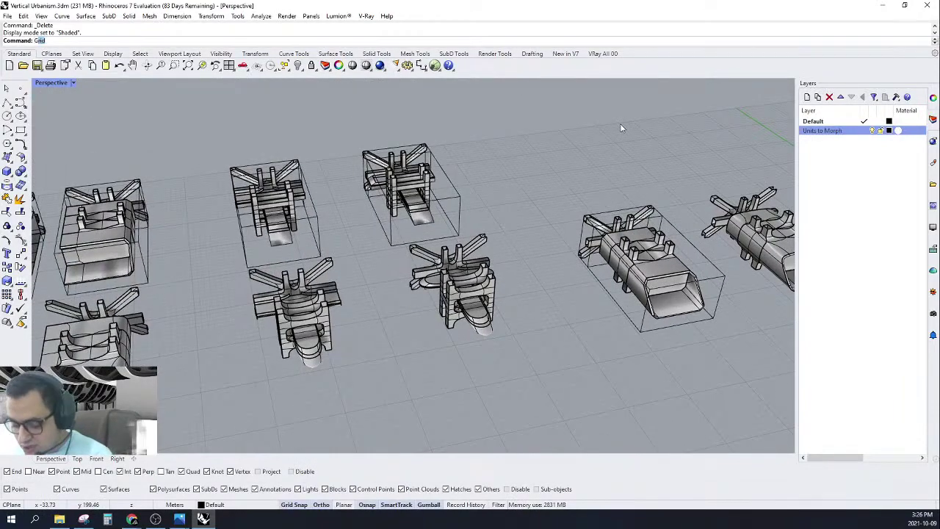
{"action": "type", "text": "rid"}
{"action": "key", "text": "Return"}
{"action": "key", "text": "Escape"}
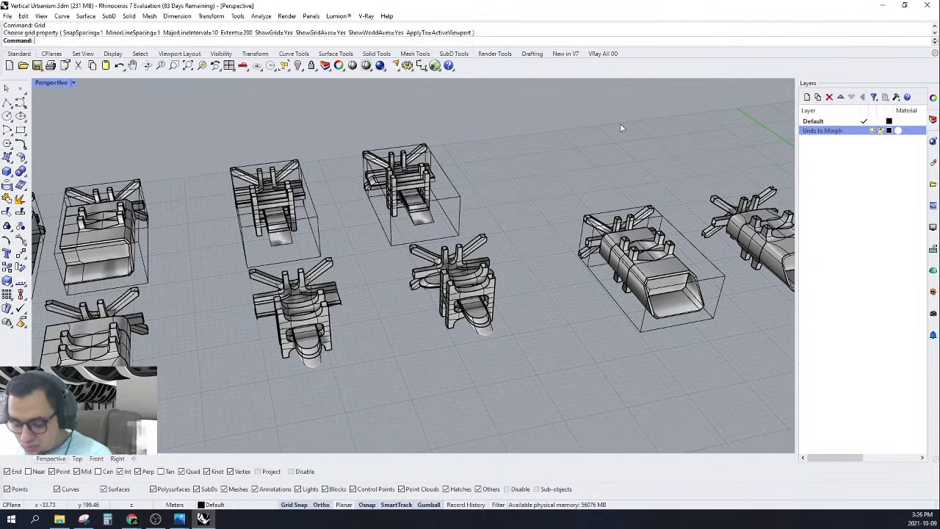
Launch Grasshopper and open the Vertical Urbanism definition from its autosaved recovery file.
{"action": "type", "text": "Grasshopper"}
{"action": "key", "text": "Return"}
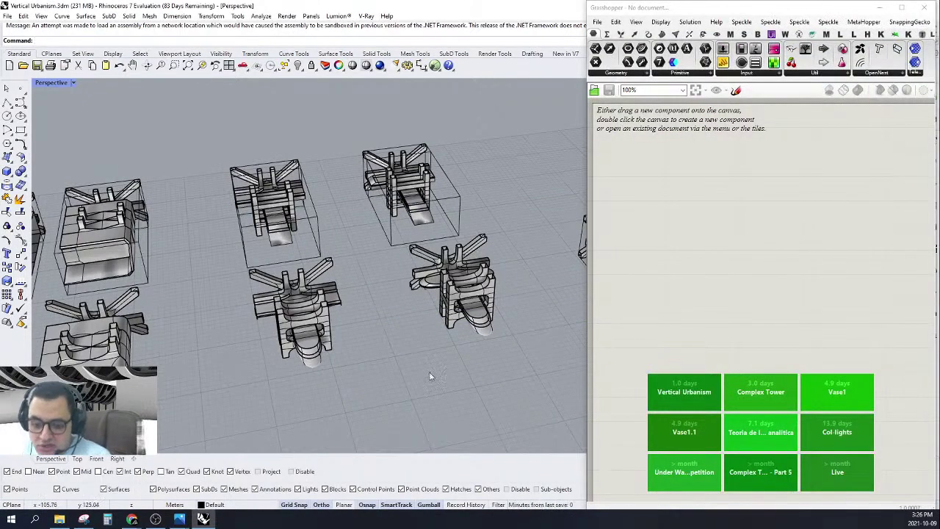
{"action": "scroll", "coordinate": [321, 314], "scroll_direction": "up", "scroll_amount": 4}
{"action": "scroll", "coordinate": [308, 335], "scroll_direction": "down", "scroll_amount": 5}
{"action": "scroll", "coordinate": [486, 253], "scroll_direction": "up", "scroll_amount": 3}
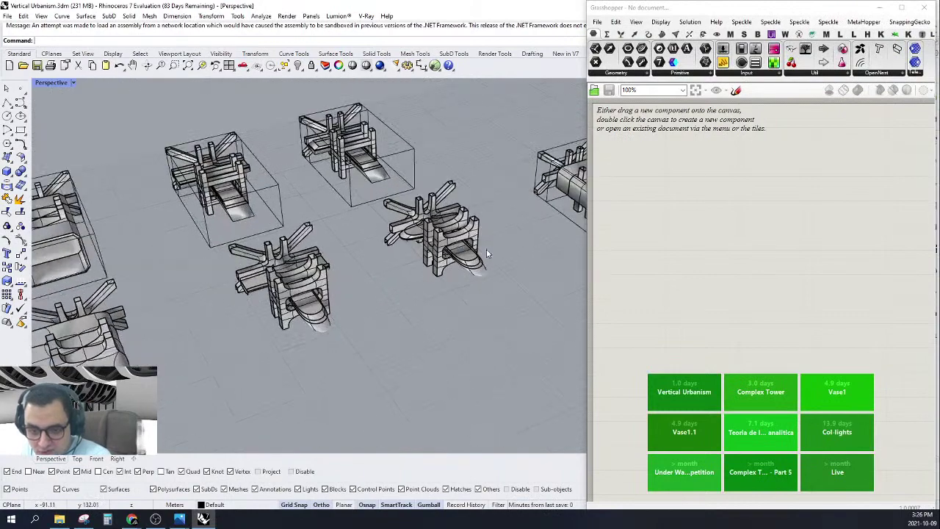
{"action": "scroll", "coordinate": [349, 286], "scroll_direction": "up", "scroll_amount": 2}
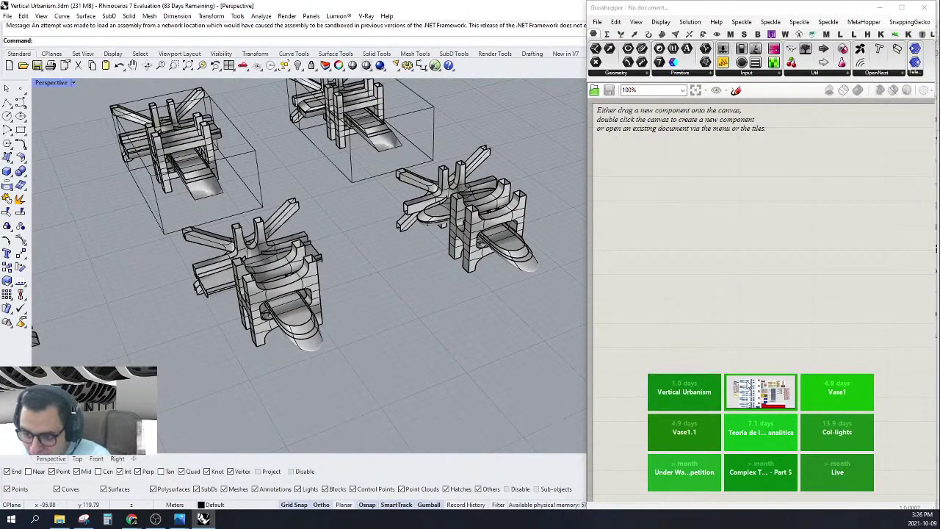
{"action": "left_click", "coordinate": [705, 386]}
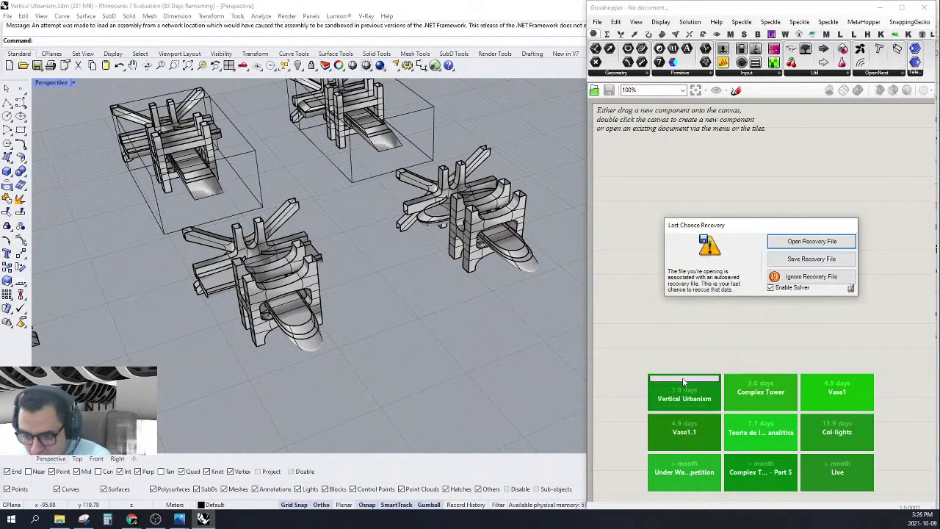
{"action": "left_click", "coordinate": [789, 241]}
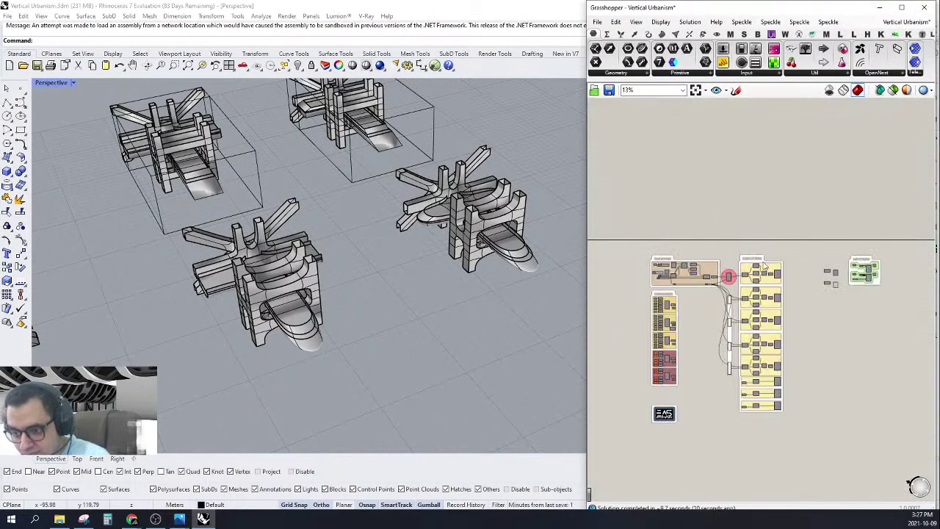
Find the last two unit groups in the definition copy's Units to Morph section and enable all their components.
{"action": "scroll", "coordinate": [709, 183], "scroll_direction": "up", "scroll_amount": 5}
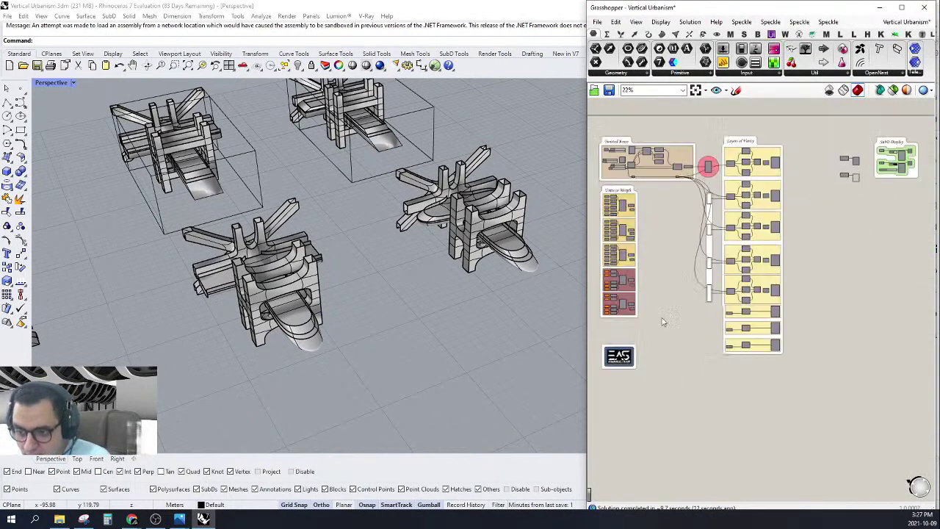
{"action": "scroll", "coordinate": [632, 264], "scroll_direction": "up", "scroll_amount": 2}
{"action": "scroll", "coordinate": [776, 257], "scroll_direction": "down", "scroll_amount": 5}
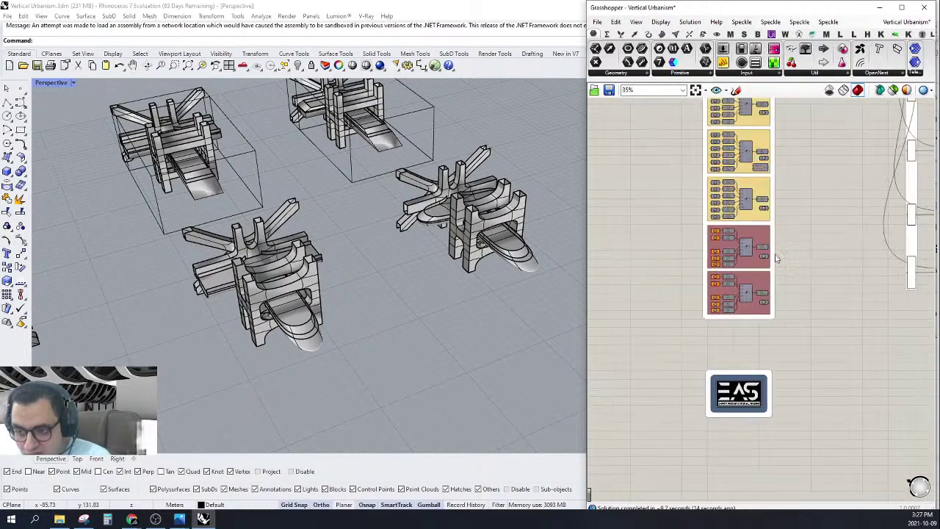
{"action": "right_click_drag", "start_coordinate": [867, 235], "coordinate": [923, 208]}
{"action": "right_click_drag", "start_coordinate": [736, 346], "coordinate": [741, 113]}
{"action": "right_click_drag", "start_coordinate": [813, 257], "coordinate": [776, 280]}
{"action": "scroll", "coordinate": [776, 279], "scroll_direction": "down", "scroll_amount": 2}
{"action": "scroll", "coordinate": [692, 363], "scroll_direction": "up", "scroll_amount": 6}
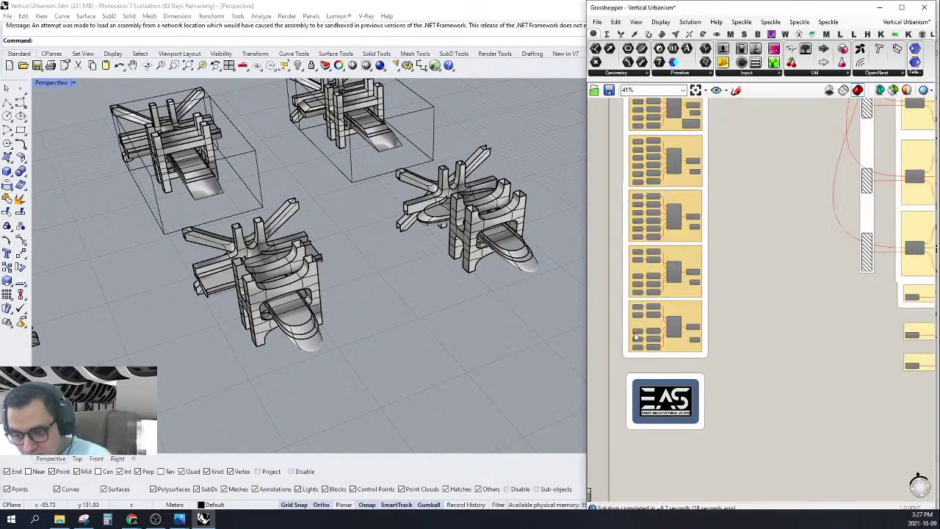
{"action": "left_click_drag", "start_coordinate": [608, 373], "coordinate": [786, 210]}
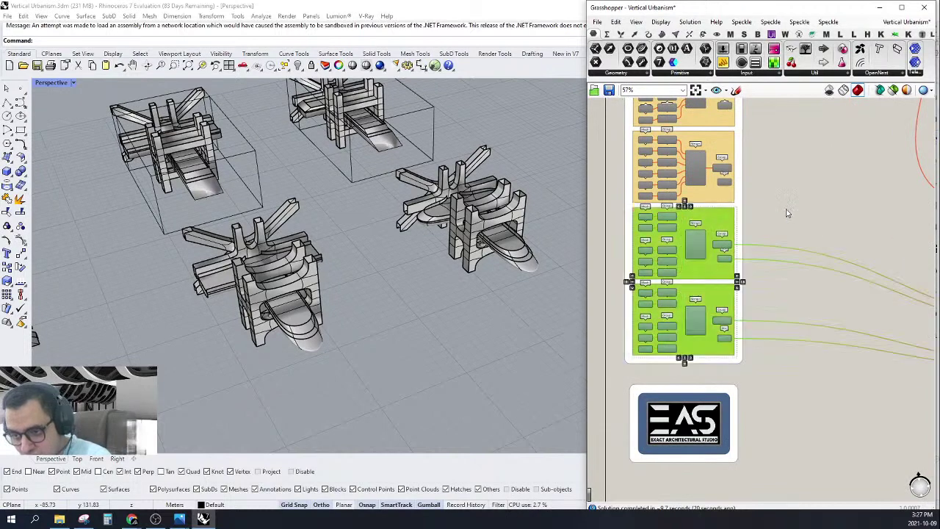
{"action": "right_click", "coordinate": [786, 210]}
{"action": "left_click", "coordinate": [832, 235]}
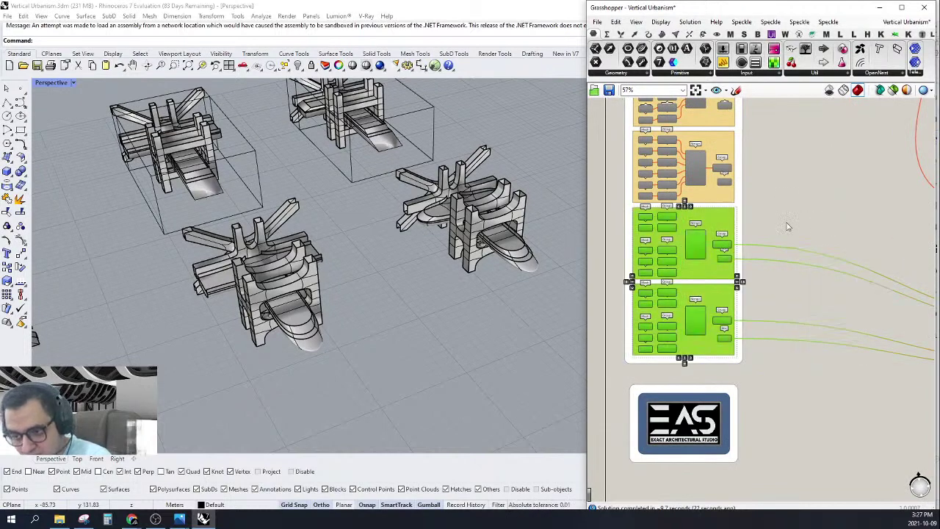
Turn on the preview of the Group and Box outputs in the last two unit groups and check them in the model.
{"action": "scroll", "coordinate": [786, 226], "scroll_direction": "up", "scroll_amount": 2}
{"action": "left_click_drag", "start_coordinate": [675, 432], "coordinate": [780, 221]}
{"action": "right_click", "coordinate": [781, 230]}
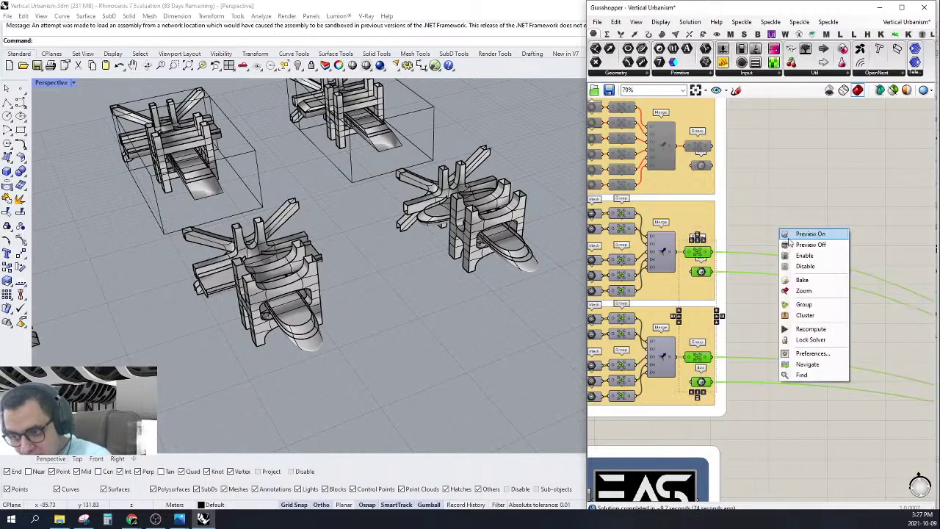
{"action": "left_click", "coordinate": [793, 235]}
{"action": "scroll", "coordinate": [293, 182], "scroll_direction": "down", "scroll_amount": 3}
{"action": "scroll", "coordinate": [344, 139], "scroll_direction": "up", "scroll_amount": 4}
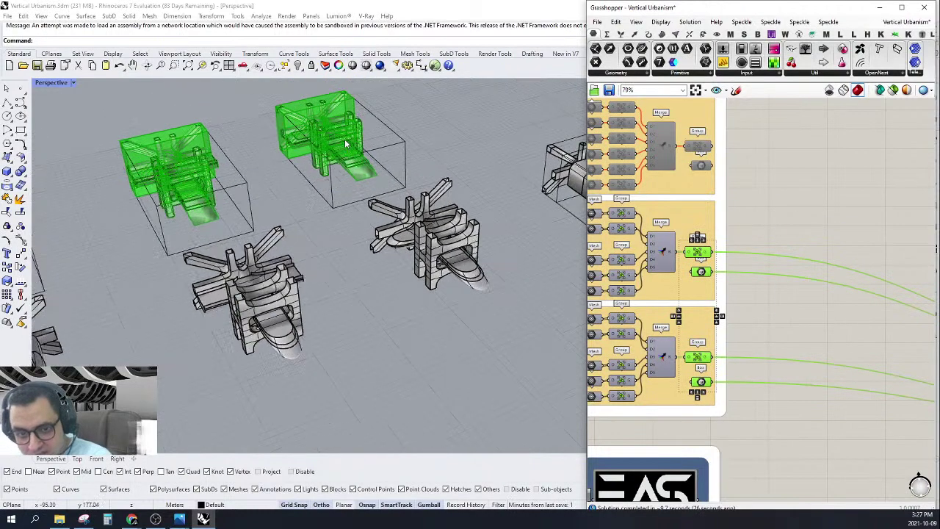
{"action": "scroll", "coordinate": [344, 143], "scroll_direction": "up", "scroll_amount": 1}
{"action": "scroll", "coordinate": [343, 253], "scroll_direction": "down", "scroll_amount": 2}
{"action": "left_click", "coordinate": [765, 276]}
Duplicate the last two Units to Morph groups and place the copies directly beside the originals.
{"action": "scroll", "coordinate": [755, 291], "scroll_direction": "down", "scroll_amount": 5}
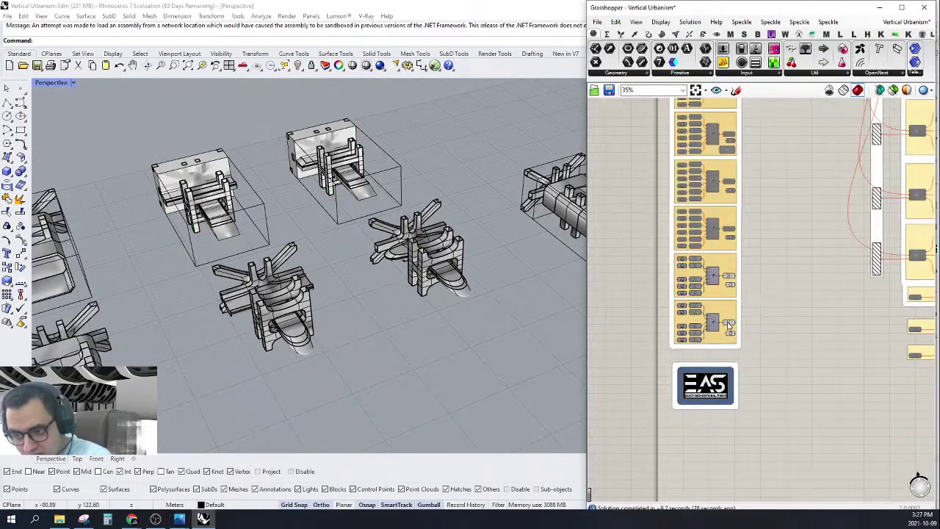
{"action": "left_click_drag", "start_coordinate": [664, 351], "coordinate": [765, 254]}
{"action": "right_click_drag", "start_coordinate": [766, 254], "coordinate": [700, 266]}
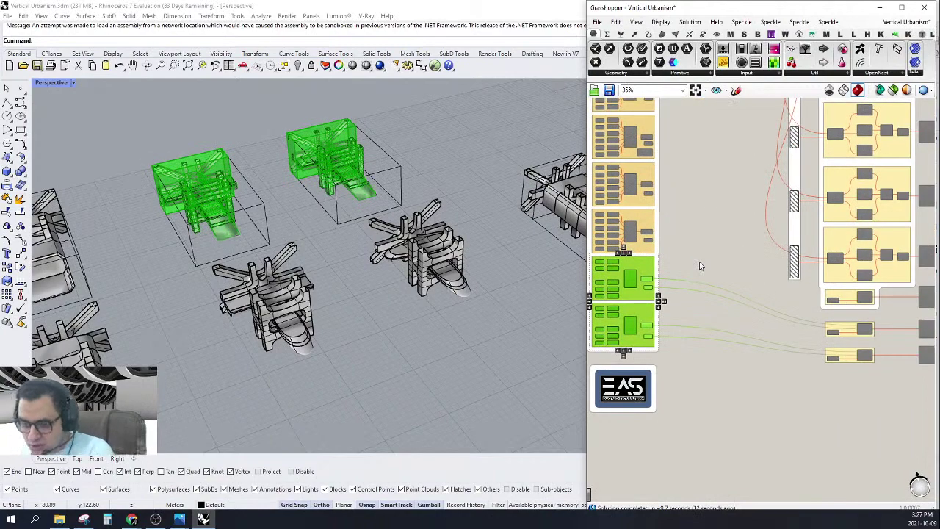
{"action": "scroll", "coordinate": [560, 328], "scroll_direction": "down", "scroll_amount": 3}
{"action": "scroll", "coordinate": [628, 302], "scroll_direction": "down", "scroll_amount": 2}
{"action": "left_click_drag", "start_coordinate": [634, 290], "coordinate": [659, 292]}
{"action": "left_click", "coordinate": [670, 264]}
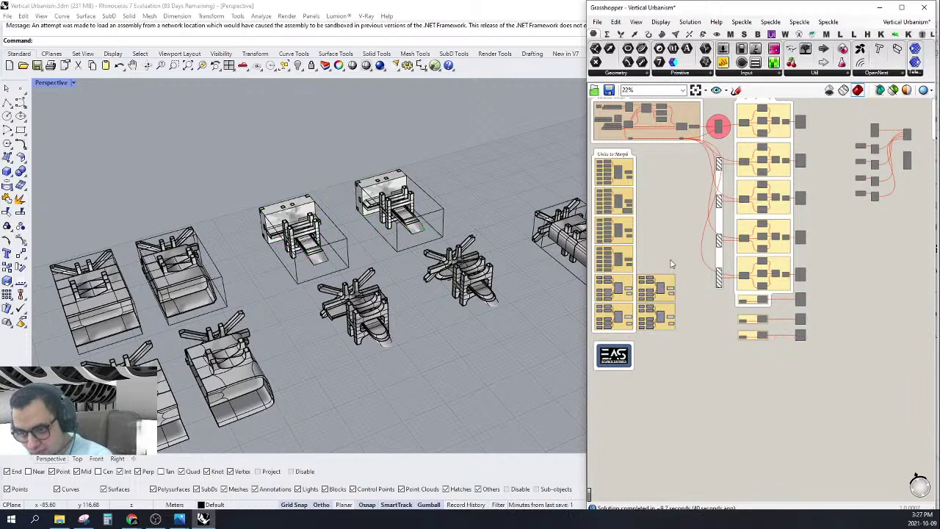
Examine the rest of the definition, including the morph layers, the SubD display group and the other definition copies.
{"action": "scroll", "coordinate": [671, 265], "scroll_direction": "up", "scroll_amount": 4}
{"action": "right_click_drag", "start_coordinate": [698, 268], "coordinate": [646, 356]}
{"action": "scroll", "coordinate": [691, 302], "scroll_direction": "down", "scroll_amount": 5}
{"action": "scroll", "coordinate": [705, 261], "scroll_direction": "up", "scroll_amount": 3}
{"action": "right_click_drag", "start_coordinate": [840, 241], "coordinate": [727, 274]}
{"action": "scroll", "coordinate": [675, 237], "scroll_direction": "up", "scroll_amount": 3}
{"action": "scroll", "coordinate": [734, 245], "scroll_direction": "down", "scroll_amount": 8}
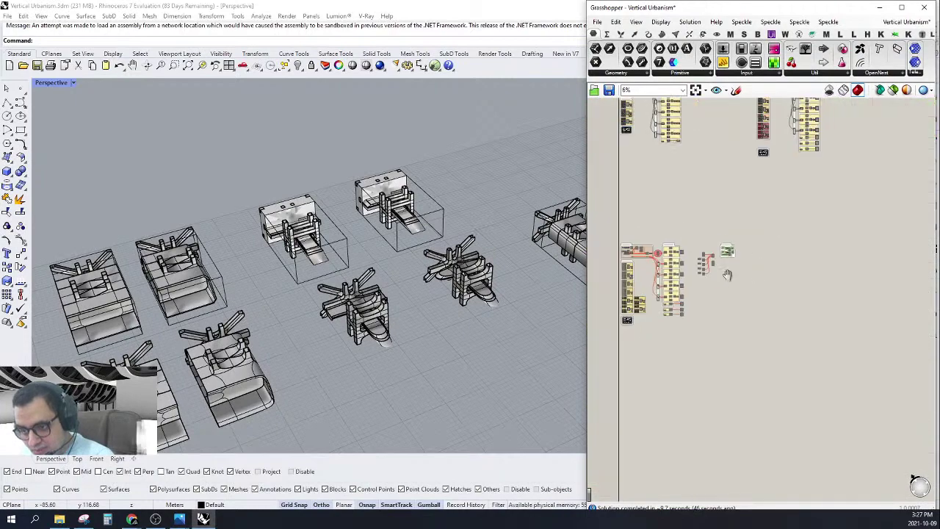
{"action": "scroll", "coordinate": [727, 274], "scroll_direction": "up", "scroll_amount": 6}
{"action": "left_click_drag", "start_coordinate": [700, 279], "coordinate": [639, 381]}
{"action": "scroll", "coordinate": [639, 380], "scroll_direction": "down", "scroll_amount": 2}
{"action": "left_click_drag", "start_coordinate": [662, 319], "coordinate": [908, 345]}
{"action": "scroll", "coordinate": [925, 394], "scroll_direction": "up", "scroll_amount": 4}
{"action": "right_click_drag", "start_coordinate": [925, 394], "coordinate": [761, 311]}
{"action": "scroll", "coordinate": [716, 245], "scroll_direction": "up", "scroll_amount": 2}
{"action": "left_click_drag", "start_coordinate": [716, 246], "coordinate": [827, 242]}
{"action": "left_click", "coordinate": [803, 141]}
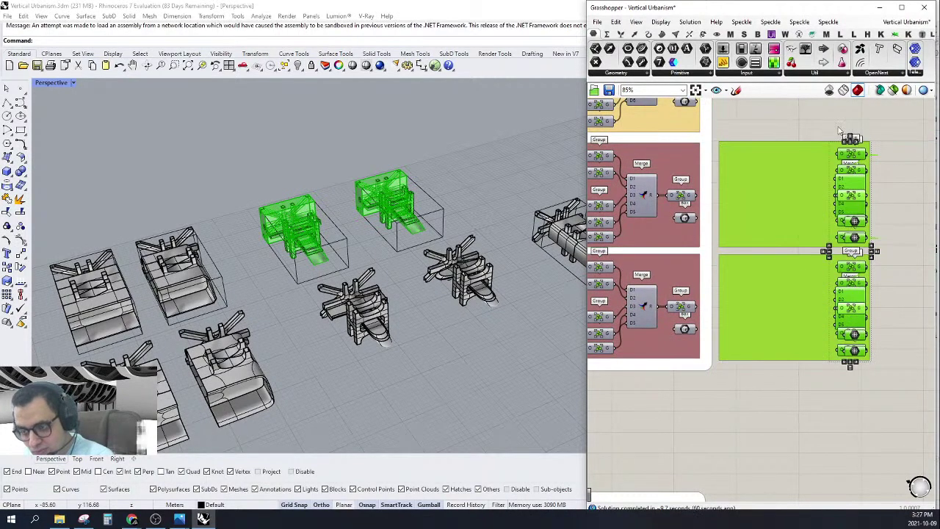
{"action": "key", "text": "ctrl+z"}
{"action": "left_click", "coordinate": [821, 116]}
Turn on the preview of the second-to-last Morph To Twisted Box component in the Layers of Varity group.
{"action": "scroll", "coordinate": [834, 165], "scroll_direction": "down", "scroll_amount": 4}
{"action": "right_click_drag", "start_coordinate": [923, 261], "coordinate": [723, 277]}
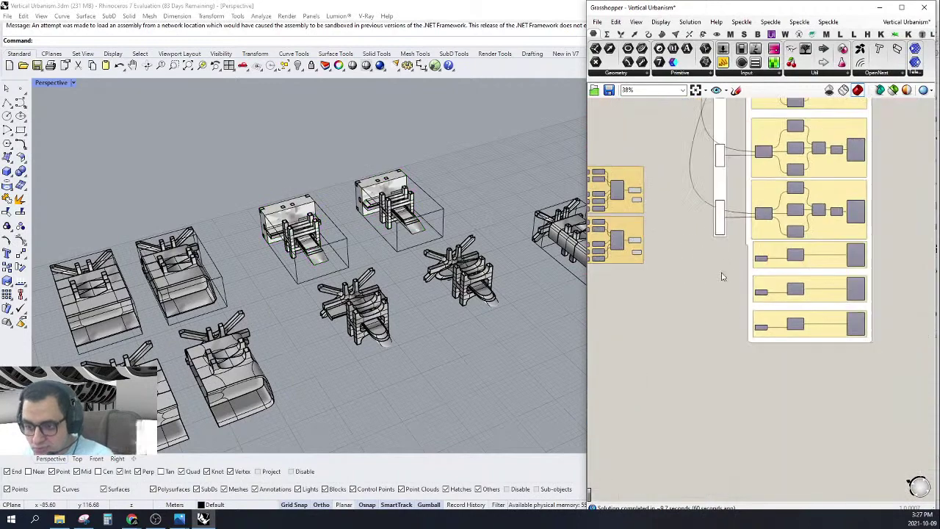
{"action": "scroll", "coordinate": [722, 276], "scroll_direction": "up", "scroll_amount": 3}
{"action": "left_click", "coordinate": [833, 285]}
{"action": "right_click", "coordinate": [830, 287]}
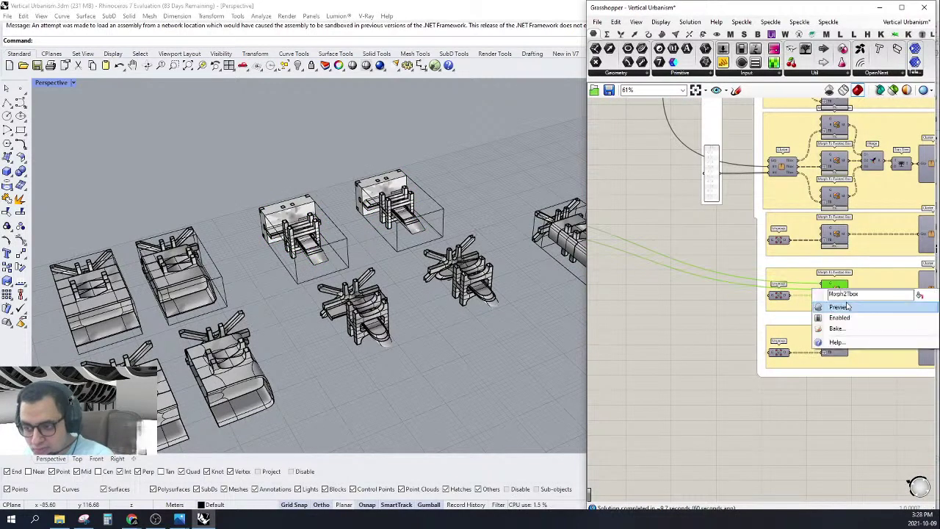
{"action": "left_click", "coordinate": [847, 305]}
{"action": "right_click_drag", "start_coordinate": [685, 234], "coordinate": [735, 262]}
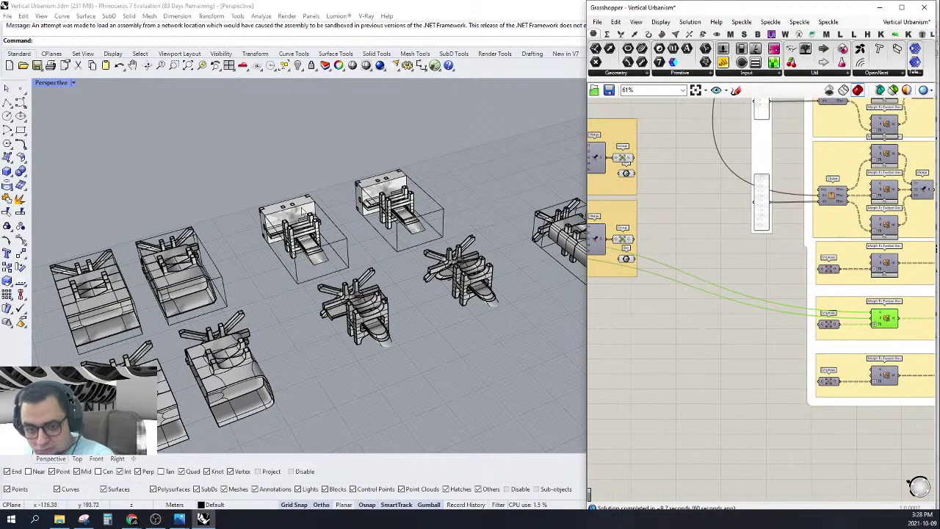
Highlight the lower extra unit's Group and the second-to-last Morph To Twisted Box, and examine the units and the tower in the viewport.
{"action": "scroll", "coordinate": [317, 220], "scroll_direction": "up", "scroll_amount": 8}
{"action": "right_click_drag", "start_coordinate": [356, 211], "coordinate": [389, 207]}
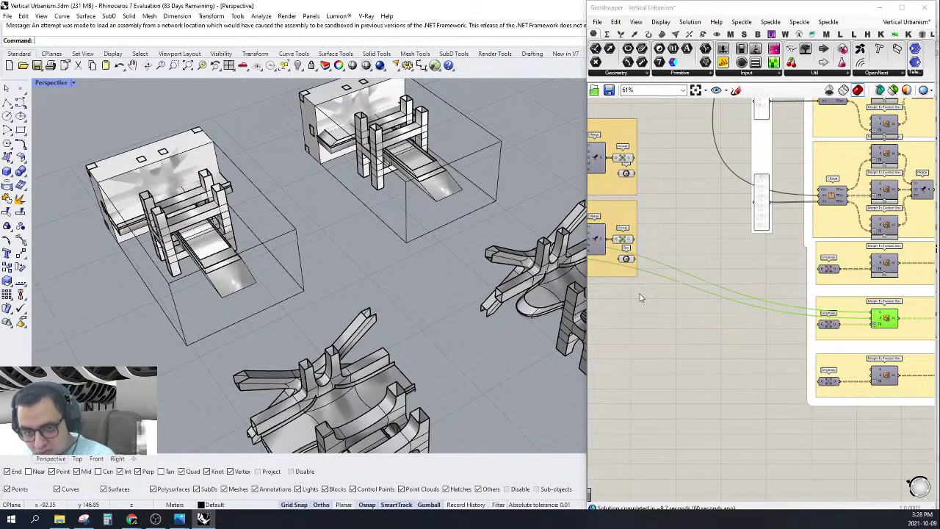
{"action": "scroll", "coordinate": [622, 272], "scroll_direction": "up", "scroll_amount": 2}
{"action": "left_click", "coordinate": [623, 240]}
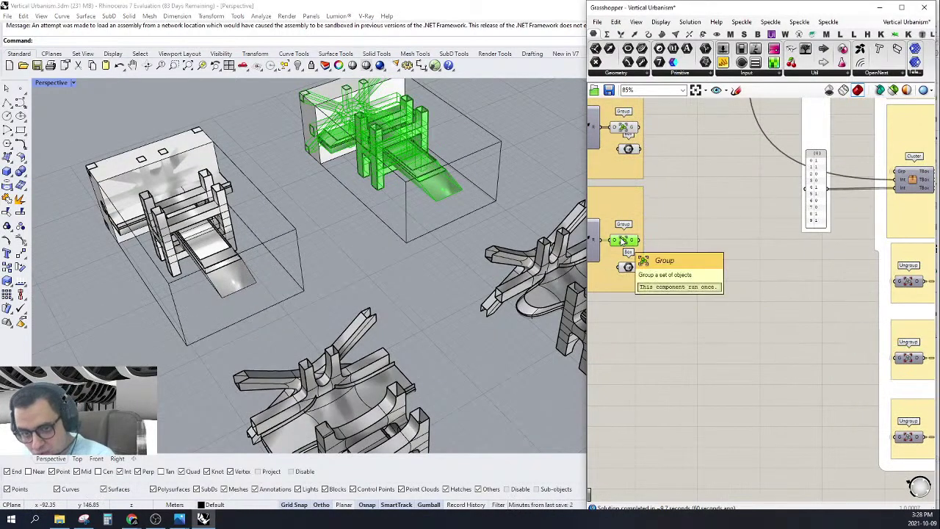
{"action": "scroll", "coordinate": [746, 301], "scroll_direction": "down", "scroll_amount": 4}
{"action": "scroll", "coordinate": [885, 334], "scroll_direction": "up", "scroll_amount": 2}
{"action": "right_click_drag", "start_coordinate": [884, 334], "coordinate": [823, 323]}
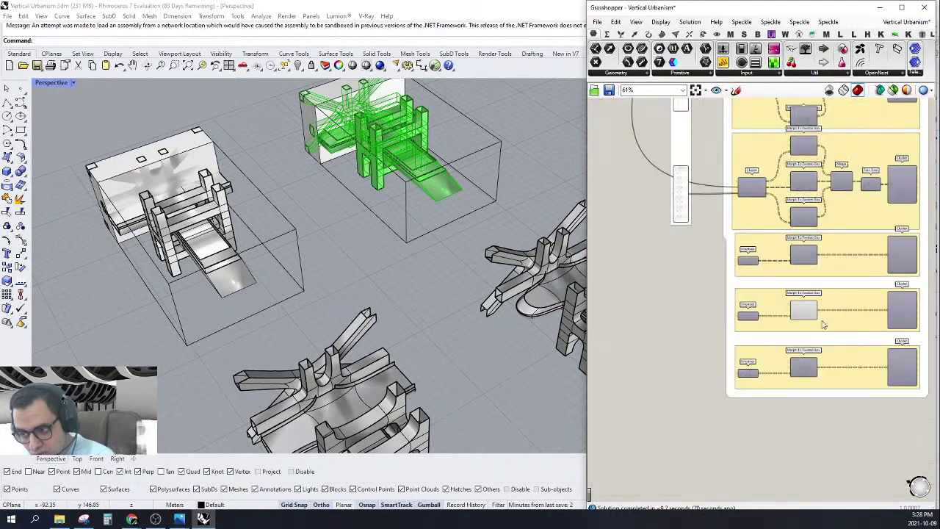
{"action": "left_click", "coordinate": [806, 311]}
{"action": "scroll", "coordinate": [349, 300], "scroll_direction": "down", "scroll_amount": 10}
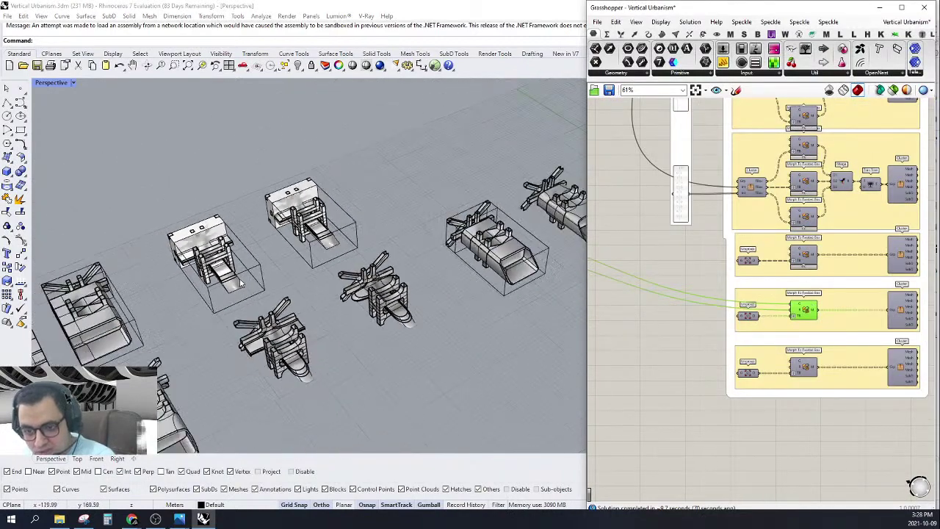
{"action": "right_click_drag", "start_coordinate": [275, 304], "coordinate": [356, 272]}
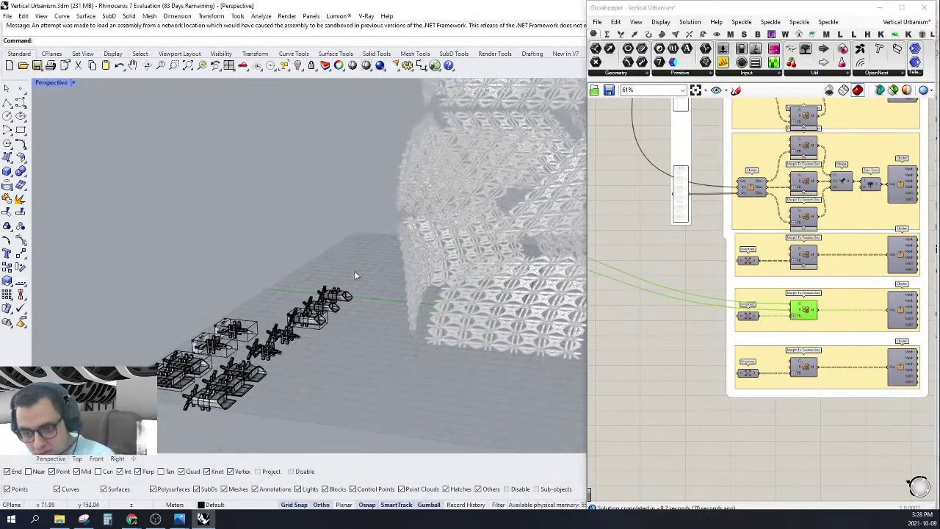
{"action": "scroll", "coordinate": [355, 271], "scroll_direction": "down", "scroll_amount": 3}
{"action": "scroll", "coordinate": [686, 338], "scroll_direction": "down", "scroll_amount": 4}
{"action": "scroll", "coordinate": [698, 339], "scroll_direction": "up", "scroll_amount": 4}
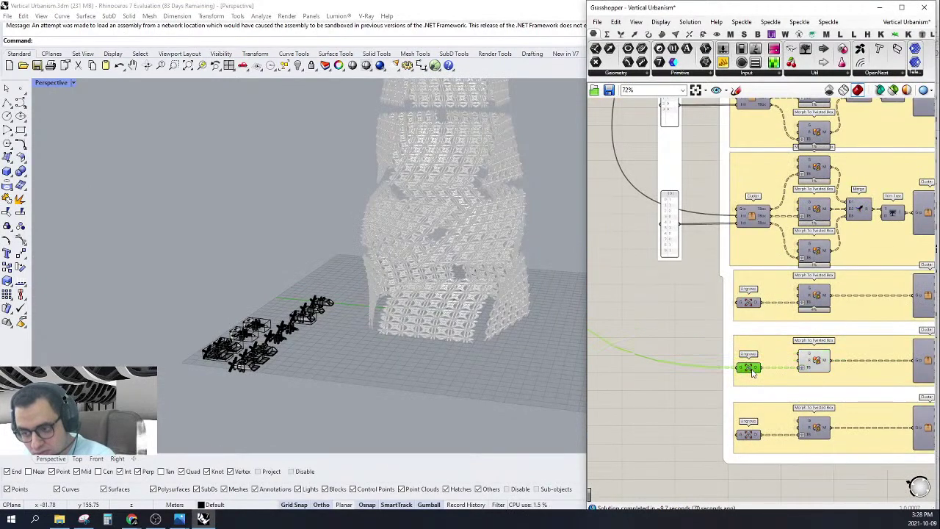
{"action": "right_click_drag", "start_coordinate": [356, 362], "coordinate": [478, 264]}
Toggle the preview of the second-to-last Morph To Twisted Box off and back on.
{"action": "right_click", "coordinate": [814, 359]}
{"action": "left_click", "coordinate": [826, 378]}
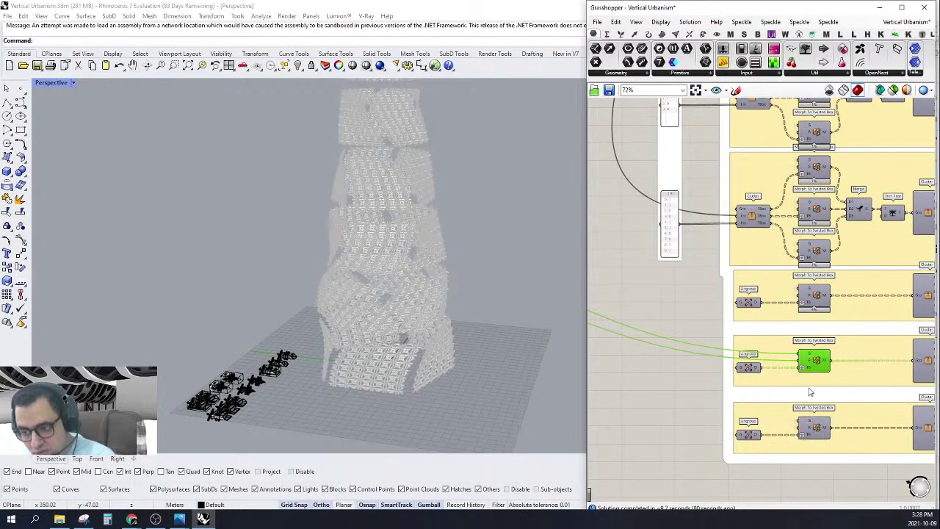
{"action": "right_click", "coordinate": [822, 359]}
{"action": "left_click", "coordinate": [829, 378]}
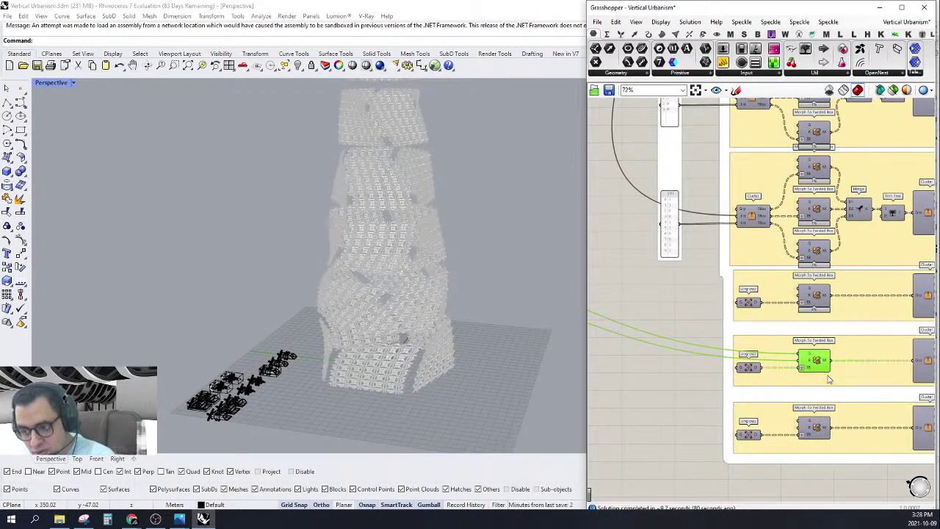
Turn on the preview of the second and third TBox clusters and highlight the third cluster's boxes on the tower.
{"action": "scroll", "coordinate": [828, 378], "scroll_direction": "down", "scroll_amount": 3}
{"action": "right_click_drag", "start_coordinate": [653, 254], "coordinate": [712, 249]}
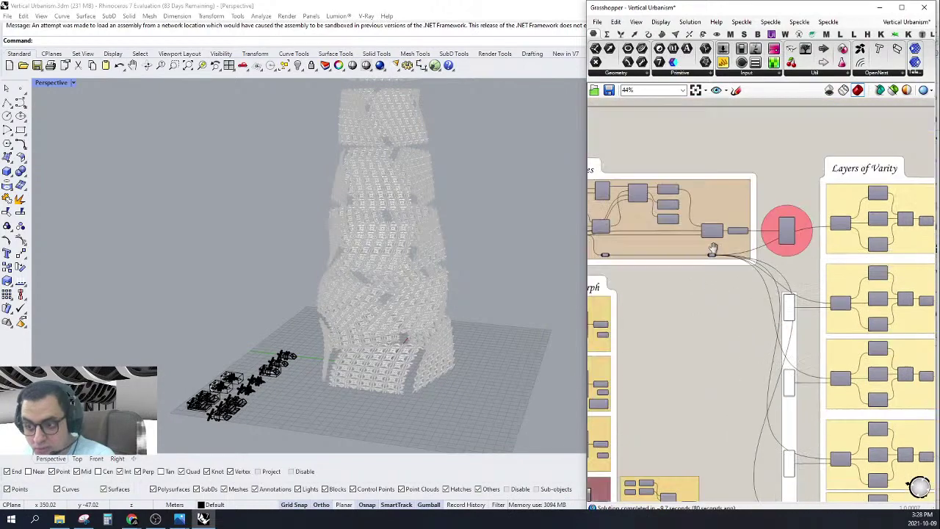
{"action": "scroll", "coordinate": [712, 250], "scroll_direction": "up", "scroll_amount": 4}
{"action": "left_click", "coordinate": [692, 225]}
{"action": "right_click", "coordinate": [695, 225]}
{"action": "left_click", "coordinate": [716, 247]}
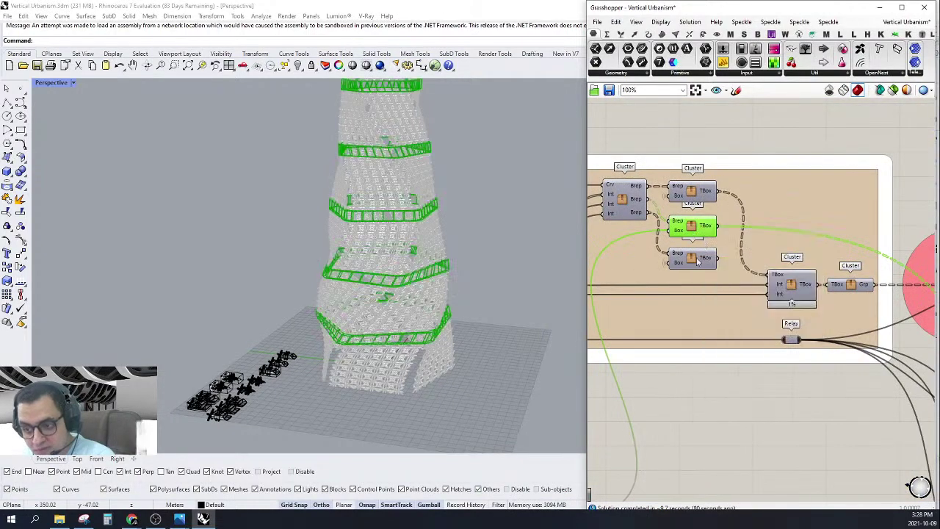
{"action": "right_click", "coordinate": [696, 260]}
{"action": "left_click", "coordinate": [716, 275]}
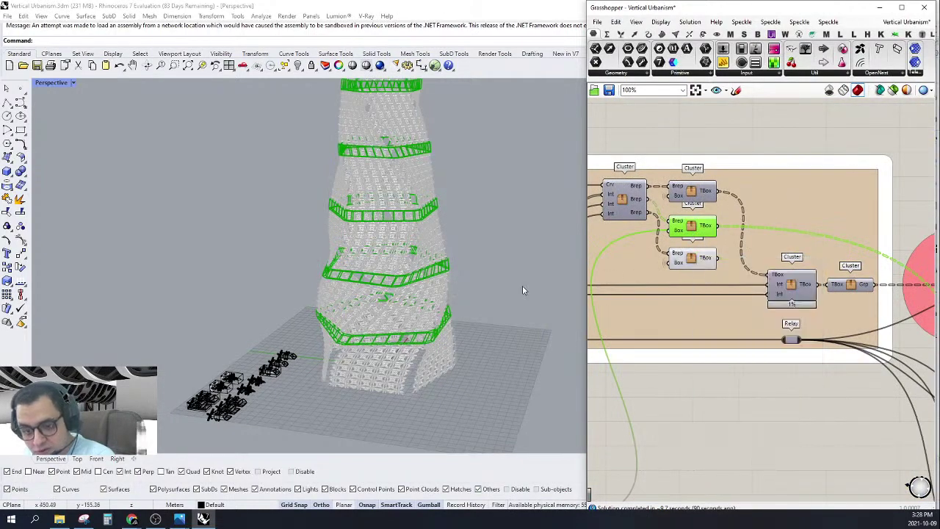
{"action": "scroll", "coordinate": [734, 206], "scroll_direction": "down", "scroll_amount": 4}
{"action": "scroll", "coordinate": [694, 272], "scroll_direction": "up", "scroll_amount": 2}
{"action": "left_click", "coordinate": [718, 181]}
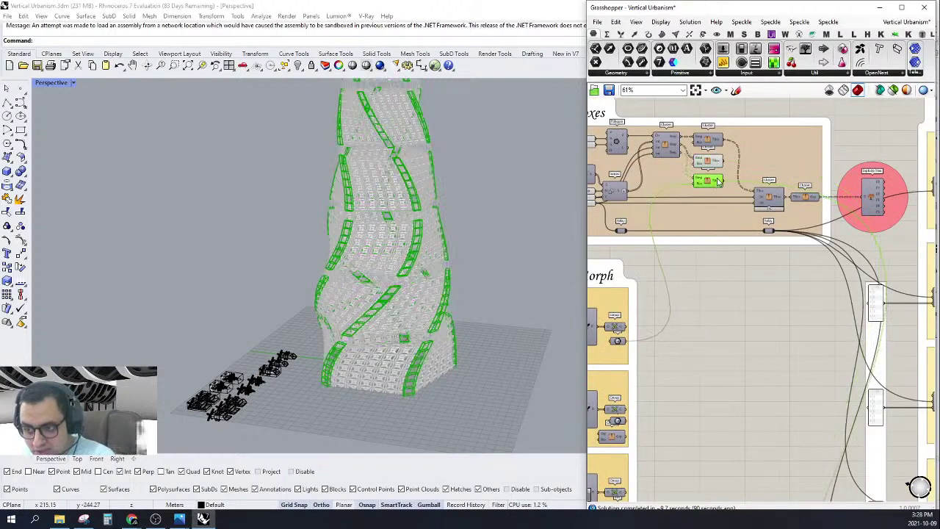
Turn on the preview of the last Morph To Twisted Box component in the Layers of Varity group.
{"action": "scroll", "coordinate": [718, 182], "scroll_direction": "down", "scroll_amount": 4}
{"action": "scroll", "coordinate": [742, 314], "scroll_direction": "up", "scroll_amount": 4}
{"action": "left_click", "coordinate": [781, 289]}
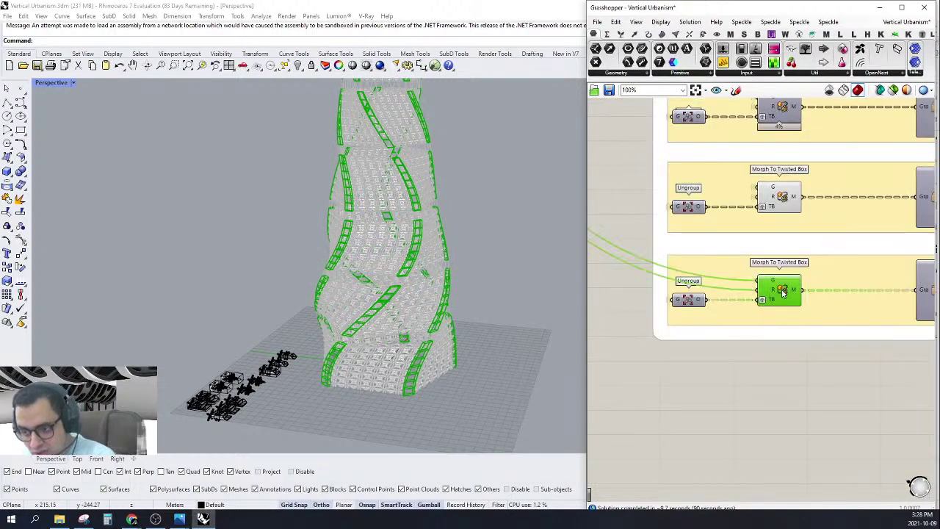
{"action": "right_click", "coordinate": [781, 288]}
{"action": "left_click", "coordinate": [801, 308]}
Connect the lower extra unit's Group and Box outputs to the G and R inputs of the last Morph To Twisted Box.
{"action": "right_click_drag", "start_coordinate": [814, 332], "coordinate": [873, 361]}
{"action": "scroll", "coordinate": [872, 362], "scroll_direction": "down", "scroll_amount": 4}
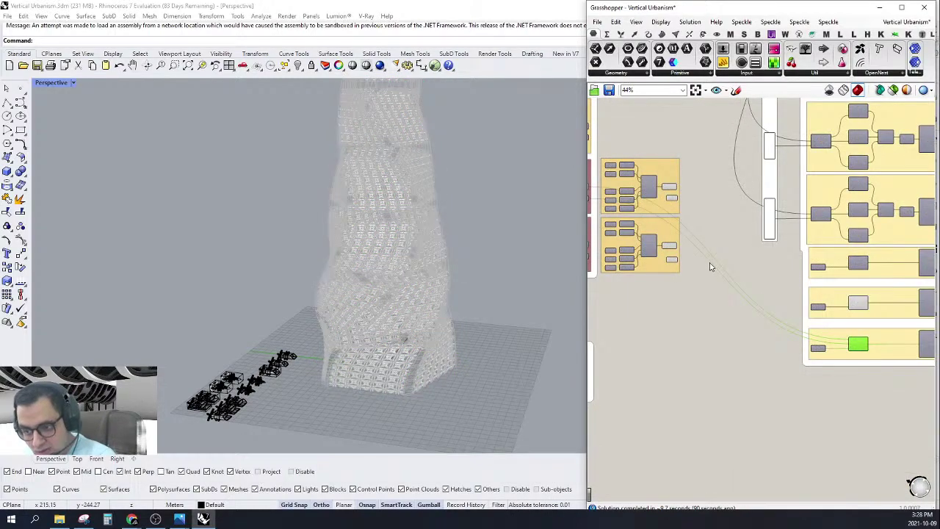
{"action": "scroll", "coordinate": [734, 290], "scroll_direction": "up", "scroll_amount": 3}
{"action": "left_click", "coordinate": [623, 220]}
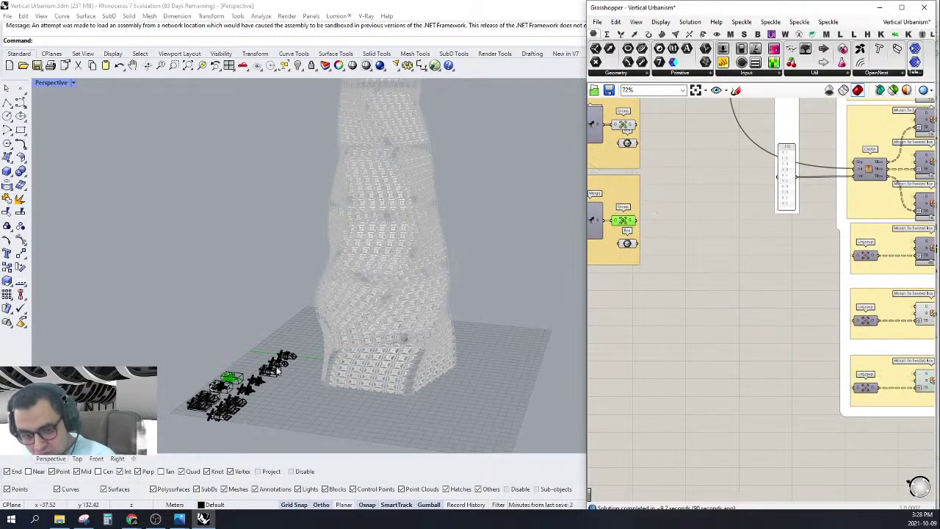
{"action": "scroll", "coordinate": [207, 385], "scroll_direction": "up", "scroll_amount": 8}
{"action": "right_click_drag", "start_coordinate": [918, 390], "coordinate": [870, 352]}
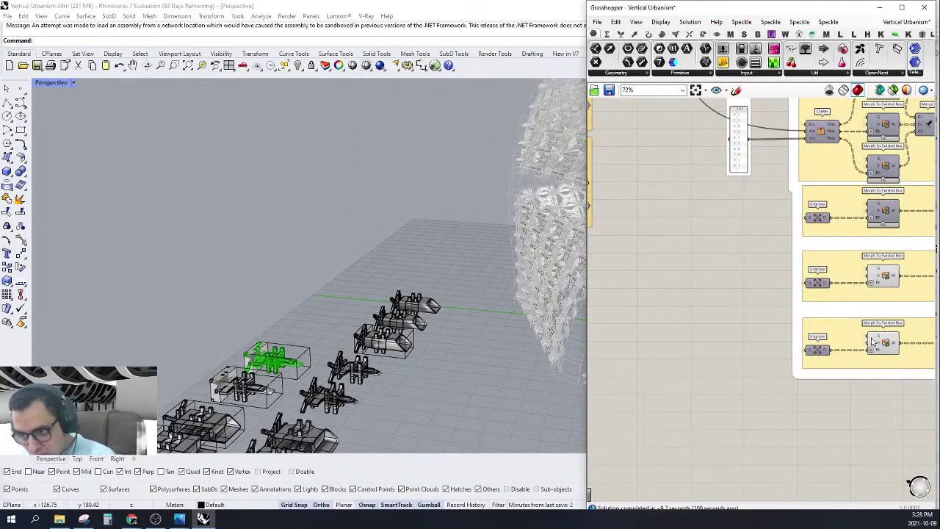
{"action": "left_click_drag", "start_coordinate": [869, 338], "coordinate": [654, 197]}
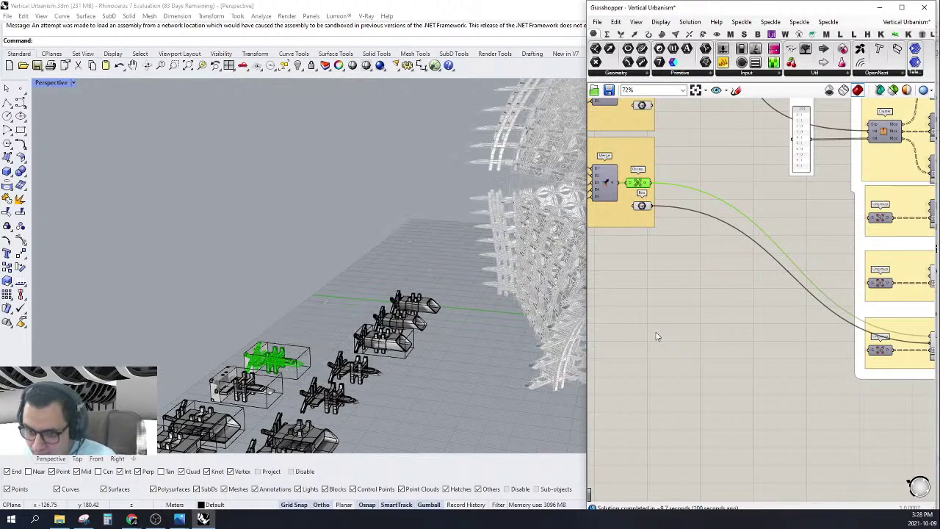
Disable both Weaverbird's Join Meshes and Weld components and both SubD from Mesh components beside the SubD Display group.
{"action": "scroll", "coordinate": [657, 336], "scroll_direction": "down", "scroll_amount": 11}
{"action": "scroll", "coordinate": [736, 292], "scroll_direction": "up", "scroll_amount": 4}
{"action": "scroll", "coordinate": [661, 295], "scroll_direction": "up", "scroll_amount": 4}
{"action": "scroll", "coordinate": [671, 265], "scroll_direction": "up", "scroll_amount": 5}
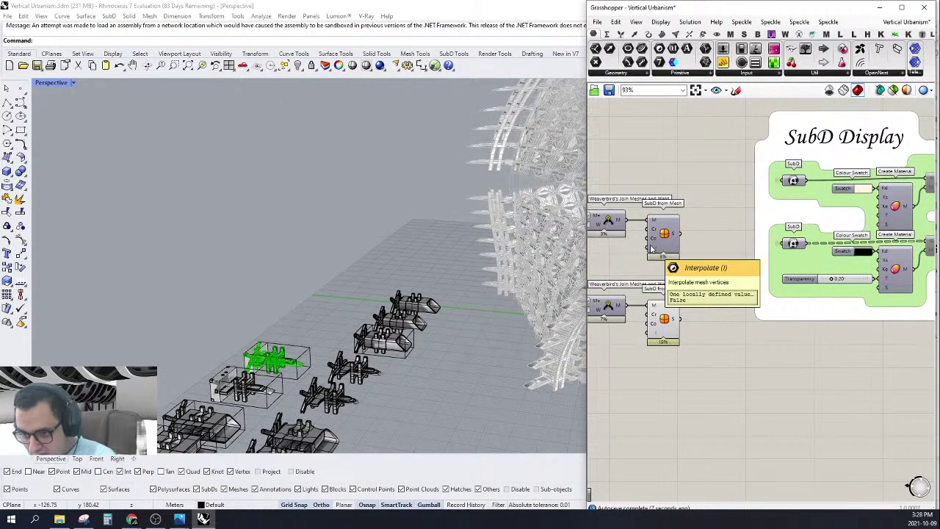
{"action": "scroll", "coordinate": [734, 265], "scroll_direction": "down", "scroll_amount": 5}
{"action": "scroll", "coordinate": [830, 183], "scroll_direction": "up", "scroll_amount": 2}
{"action": "scroll", "coordinate": [830, 184], "scroll_direction": "up", "scroll_amount": 2}
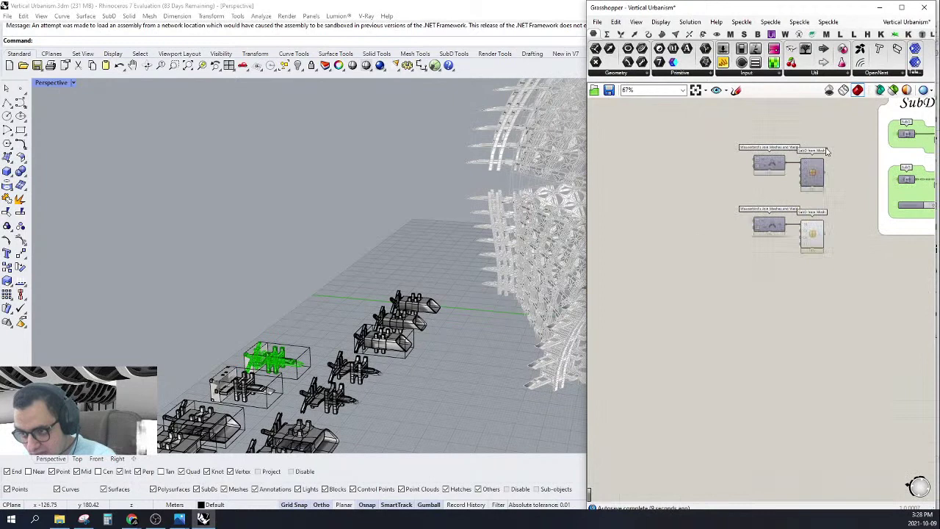
{"action": "left_click_drag", "start_coordinate": [782, 308], "coordinate": [825, 133]}
{"action": "right_click", "coordinate": [779, 298]}
{"action": "left_click", "coordinate": [826, 304]}
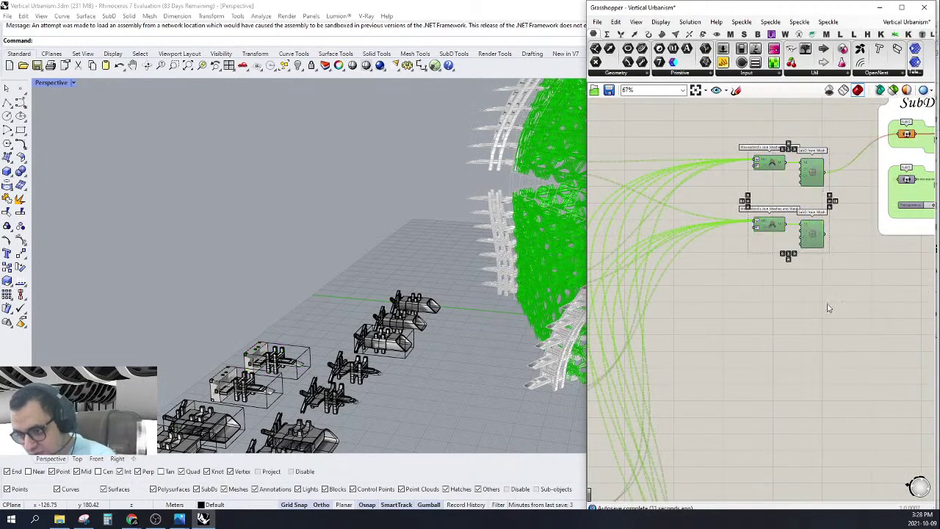
Highlight the geometry of the last two Morph To Twisted Box components in the viewport to check their results.
{"action": "scroll", "coordinate": [786, 333], "scroll_direction": "down", "scroll_amount": 5}
{"action": "scroll", "coordinate": [786, 333], "scroll_direction": "up", "scroll_amount": 5}
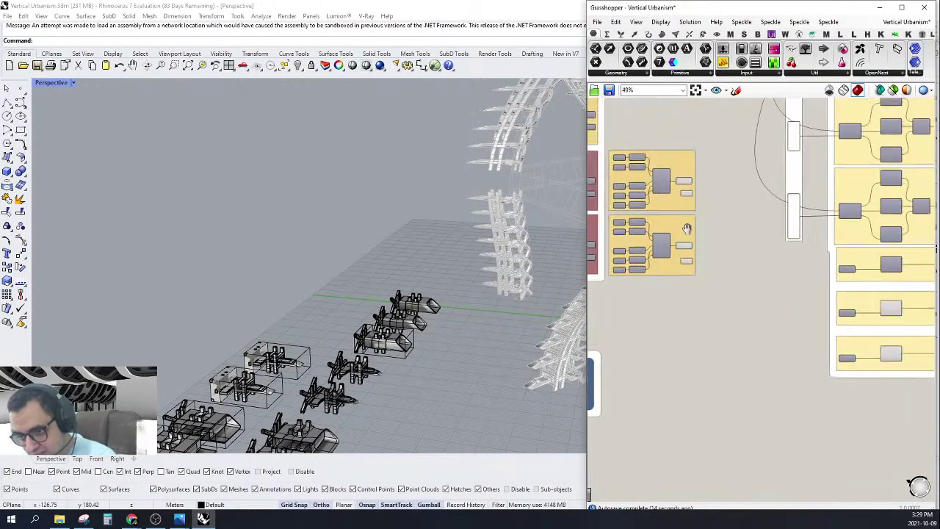
{"action": "right_click_drag", "start_coordinate": [703, 242], "coordinate": [588, 202]}
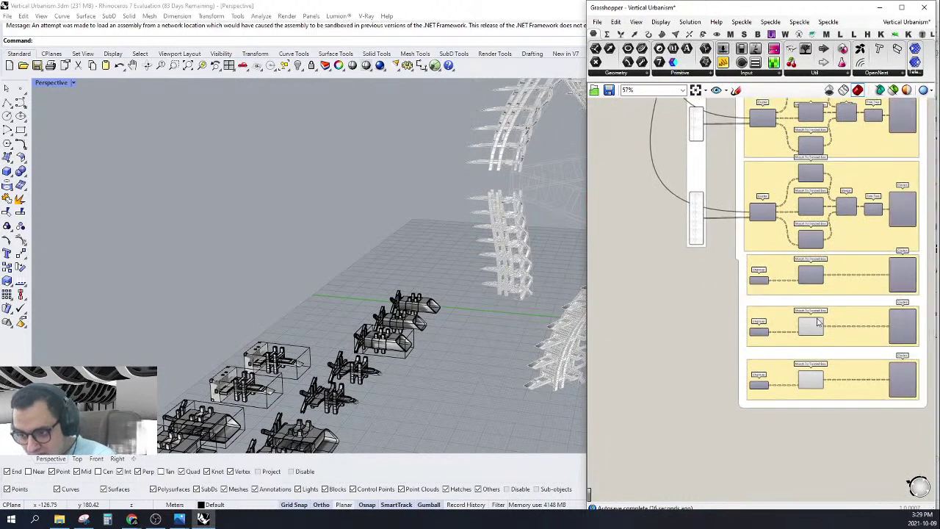
{"action": "left_click", "coordinate": [817, 321]}
{"action": "left_click", "coordinate": [810, 377]}
{"action": "right_click_drag", "start_coordinate": [774, 365], "coordinate": [815, 408]}
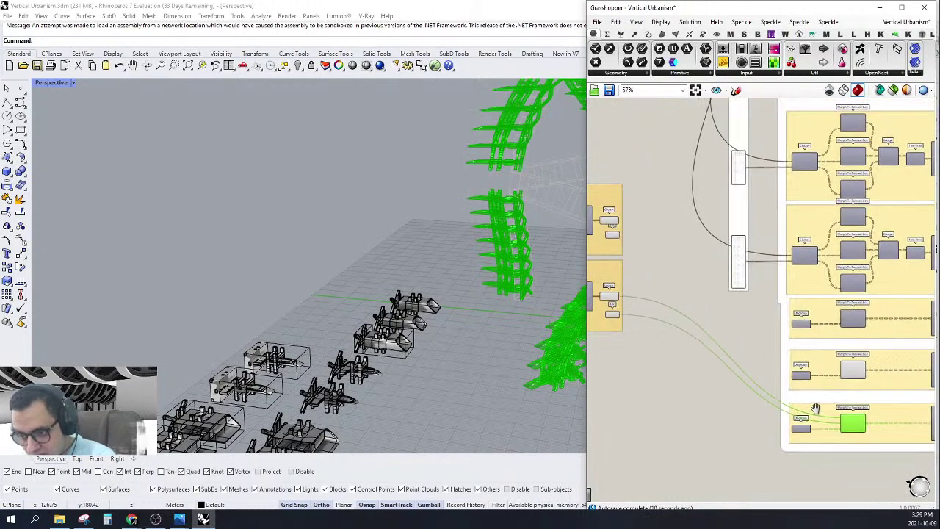
Connect the upper extra unit's Group and Box outputs to the G and R inputs of the second-to-last Morph To Twisted Box.
{"action": "left_click", "coordinate": [852, 371]}
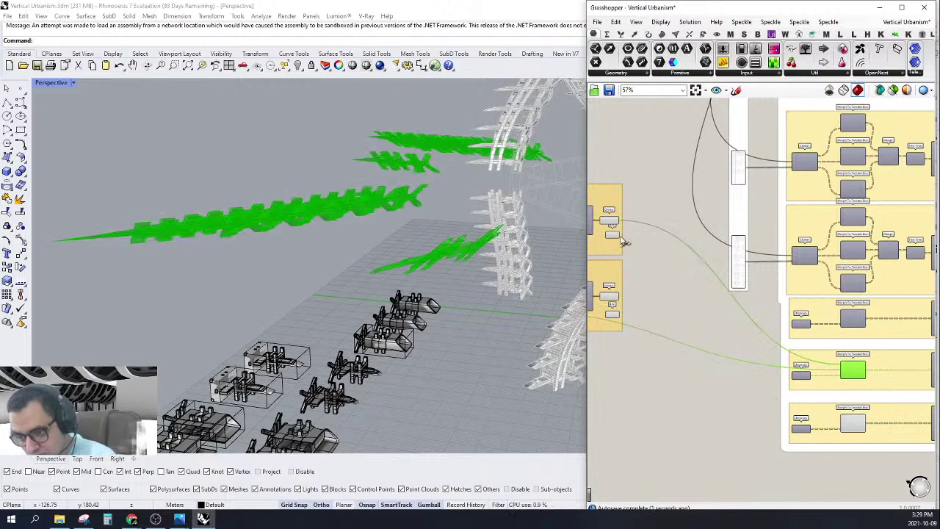
{"action": "left_click_drag", "start_coordinate": [620, 235], "coordinate": [841, 370]}
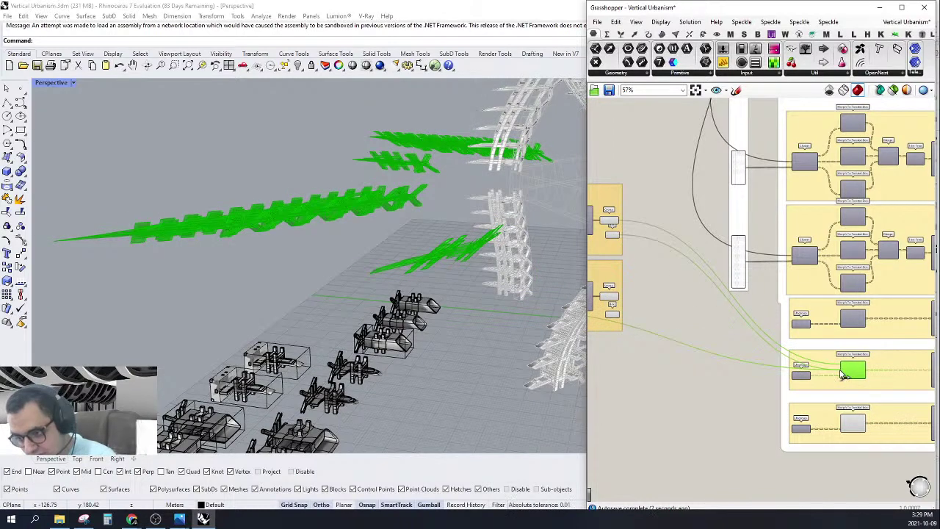
{"action": "left_click", "coordinate": [699, 327]}
{"action": "scroll", "coordinate": [699, 326], "scroll_direction": "down", "scroll_amount": 3}
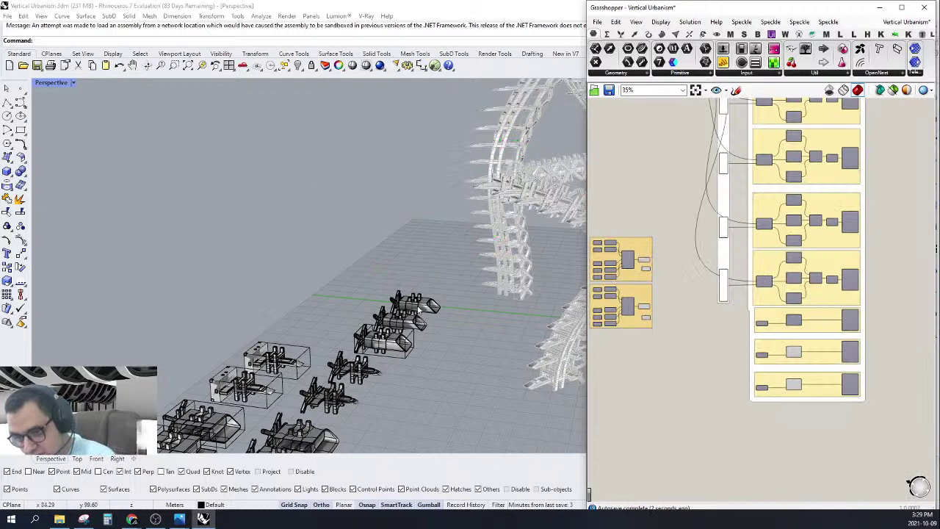
{"action": "scroll", "coordinate": [418, 310], "scroll_direction": "down", "scroll_amount": 10}
Turn off the preview of the Merge, Group and Box components in the two extra unit groups beside Units to Morph.
{"action": "right_click_drag", "start_coordinate": [598, 376], "coordinate": [710, 395]}
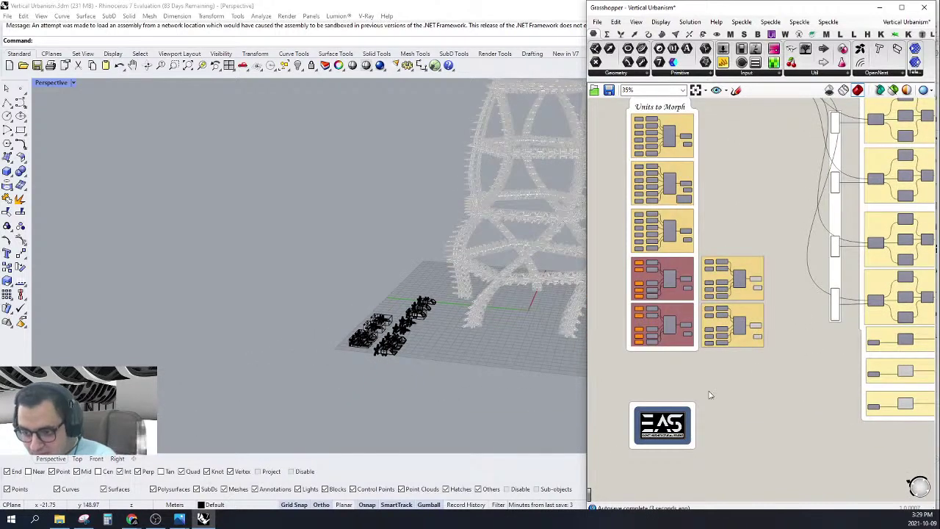
{"action": "left_click_drag", "start_coordinate": [715, 383], "coordinate": [776, 208]}
{"action": "right_click", "coordinate": [750, 197]}
{"action": "left_click", "coordinate": [764, 212]}
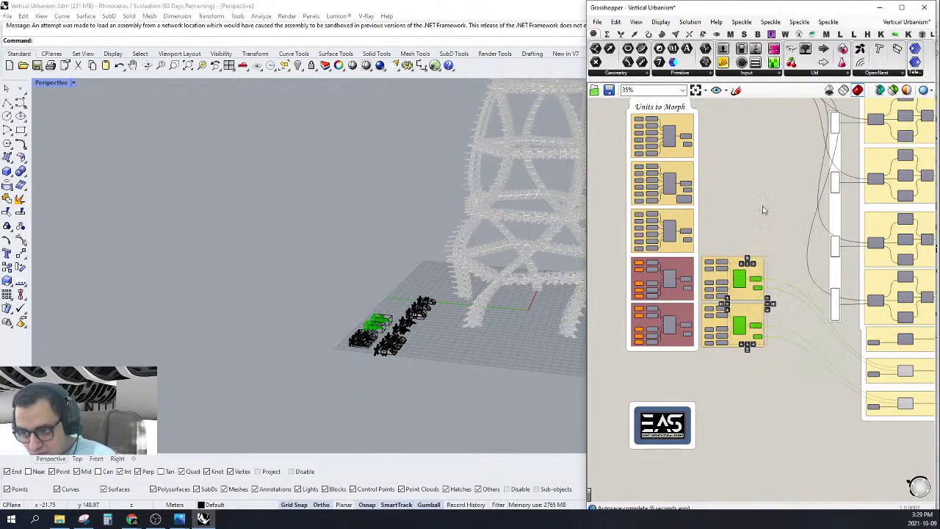
{"action": "left_click", "coordinate": [723, 232]}
Turn off the preview of all components in the last three rows of the Layers of Varity group.
{"action": "right_click_drag", "start_coordinate": [911, 338], "coordinate": [750, 331]}
{"action": "left_click_drag", "start_coordinate": [671, 434], "coordinate": [850, 318]}
{"action": "right_click", "coordinate": [859, 300]}
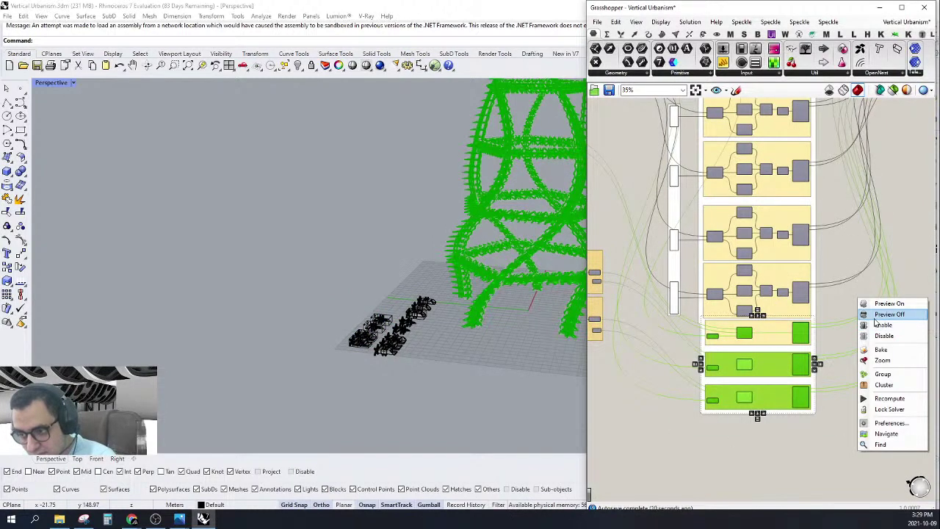
{"action": "left_click", "coordinate": [888, 315]}
Enable the two pairs of Weaverbird's Join Meshes and Weld and SubD from Mesh components beside the SubD Display group.
{"action": "right_click_drag", "start_coordinate": [864, 286], "coordinate": [783, 348]}
{"action": "scroll", "coordinate": [760, 327], "scroll_direction": "down", "scroll_amount": 3}
{"action": "scroll", "coordinate": [752, 321], "scroll_direction": "up", "scroll_amount": 1}
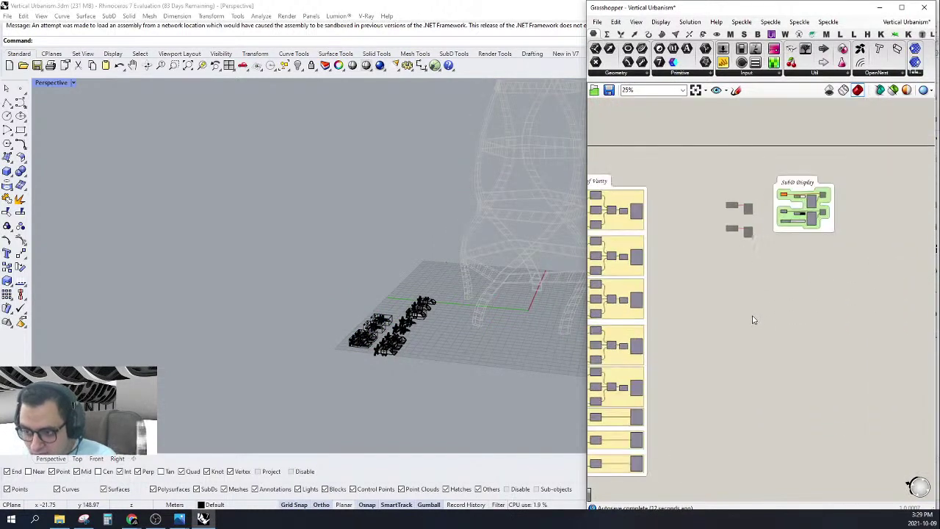
{"action": "scroll", "coordinate": [752, 320], "scroll_direction": "up", "scroll_amount": 3}
{"action": "left_click_drag", "start_coordinate": [834, 110], "coordinate": [757, 239]}
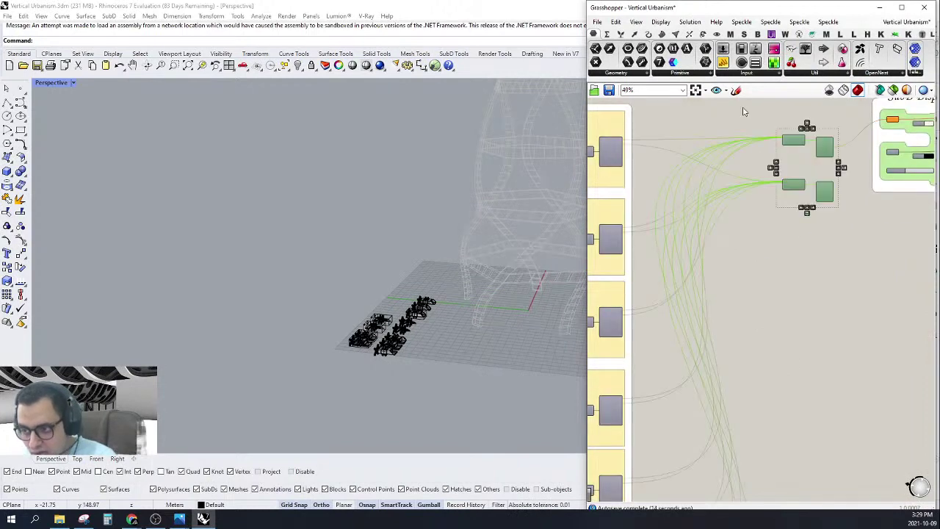
{"action": "right_click", "coordinate": [743, 112]}
{"action": "left_click", "coordinate": [760, 135]}
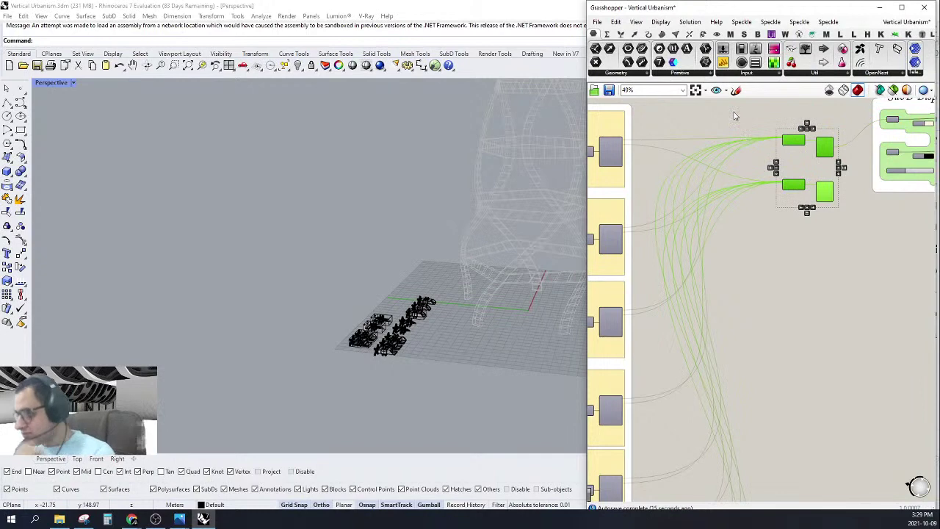
{"action": "left_click", "coordinate": [734, 115]}
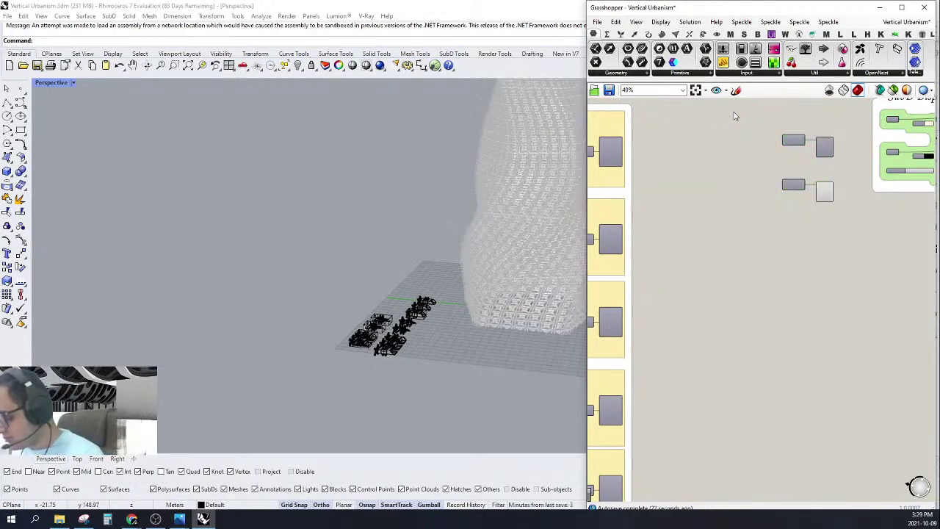
Duplicate the lower Join Meshes and Weld and SubD from Mesh pair and place the copy directly below it.
{"action": "scroll", "coordinate": [512, 315], "scroll_direction": "up", "scroll_amount": 10}
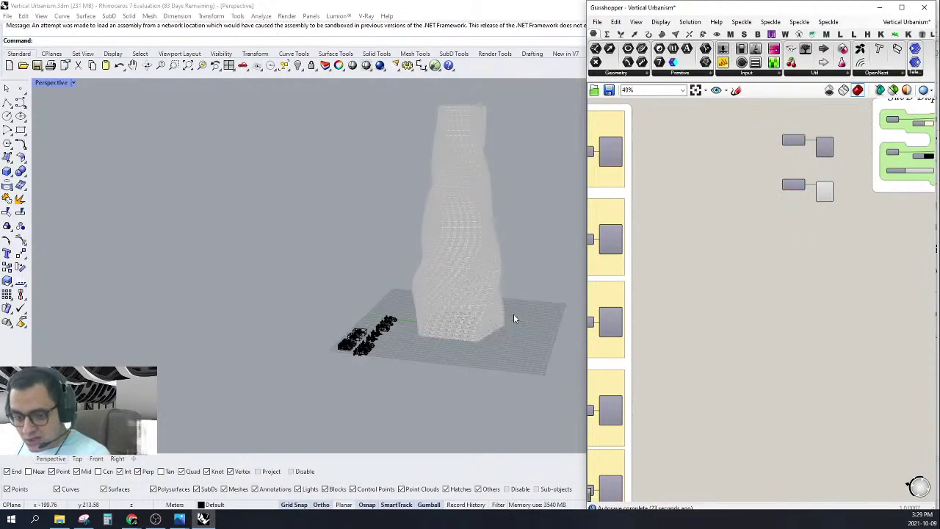
{"action": "scroll", "coordinate": [430, 354], "scroll_direction": "up", "scroll_amount": 2}
{"action": "right_click_drag", "start_coordinate": [470, 358], "coordinate": [491, 382]}
{"action": "left_click", "coordinate": [789, 185]}
{"action": "scroll", "coordinate": [788, 183], "scroll_direction": "down", "scroll_amount": 3}
{"action": "right_click_drag", "start_coordinate": [789, 184], "coordinate": [750, 174]}
{"action": "scroll", "coordinate": [799, 214], "scroll_direction": "up", "scroll_amount": 2}
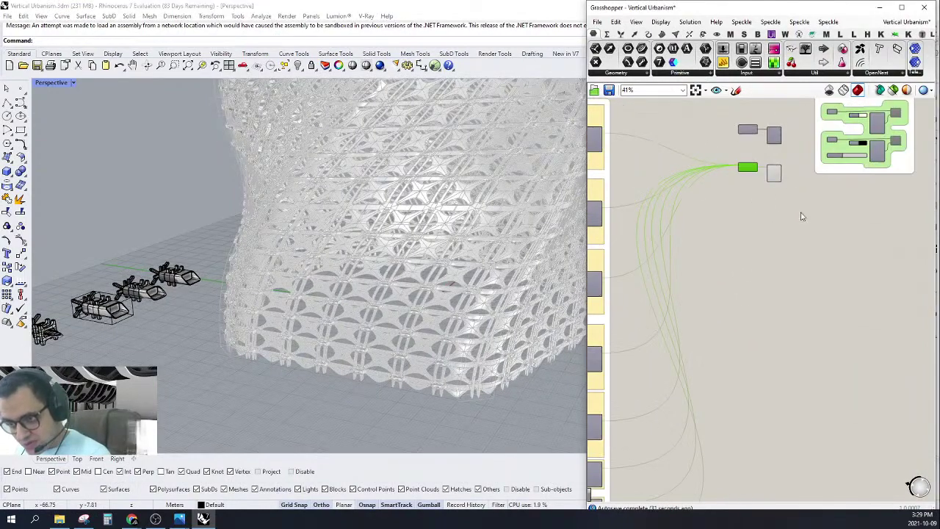
{"action": "left_click_drag", "start_coordinate": [799, 213], "coordinate": [746, 163]}
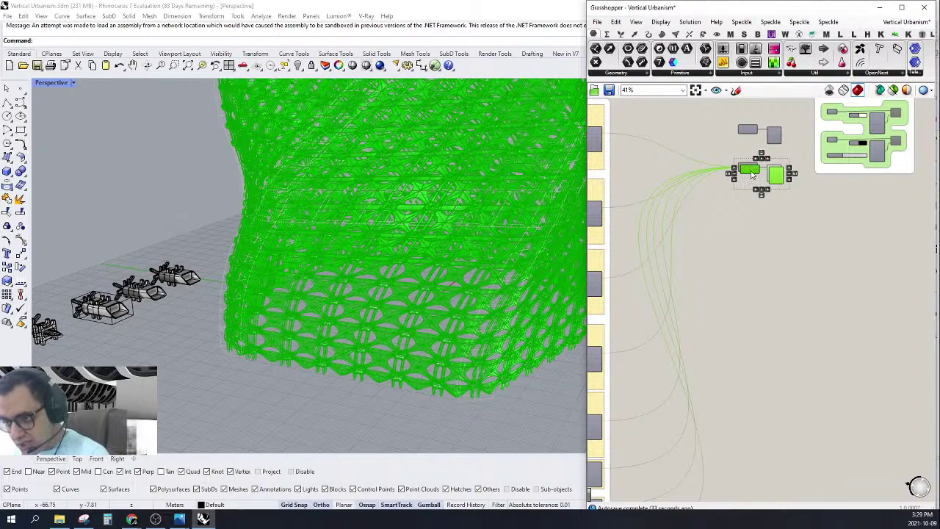
{"action": "scroll", "coordinate": [752, 173], "scroll_direction": "up", "scroll_amount": 5}
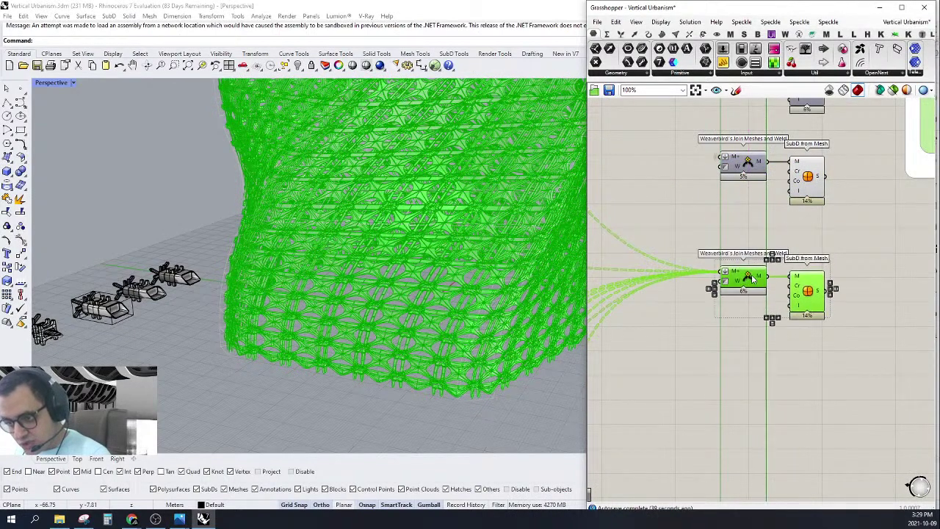
{"action": "left_click", "coordinate": [719, 235]}
Connect the third Mesh output of the first three row clusters to the M+ input of the copied Join Meshes and Weld.
{"action": "scroll", "coordinate": [719, 234], "scroll_direction": "down", "scroll_amount": 4}
{"action": "right_click_drag", "start_coordinate": [720, 234], "coordinate": [782, 233]}
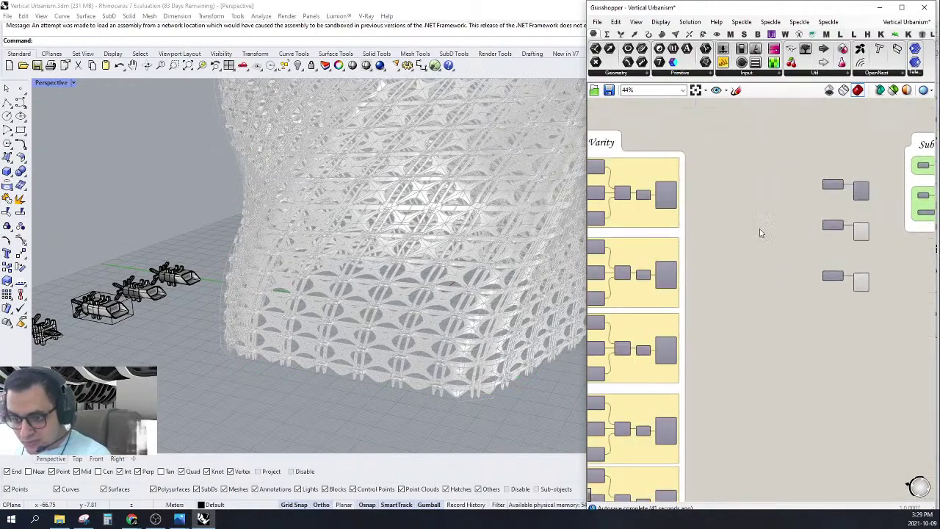
{"action": "scroll", "coordinate": [742, 204], "scroll_direction": "up", "scroll_amount": 3}
{"action": "right_click_drag", "start_coordinate": [742, 204], "coordinate": [759, 195]}
{"action": "scroll", "coordinate": [751, 179], "scroll_direction": "down", "scroll_amount": 2}
{"action": "scroll", "coordinate": [749, 212], "scroll_direction": "up", "scroll_amount": 4}
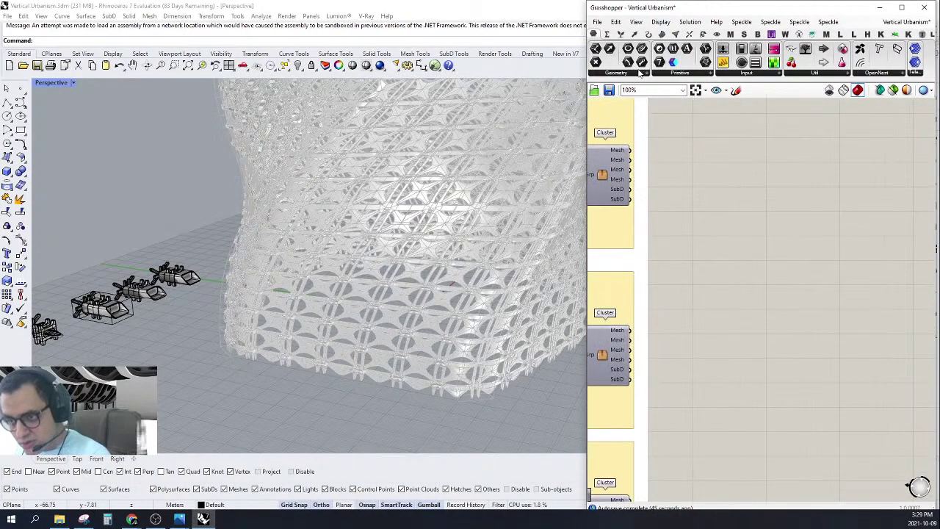
{"action": "scroll", "coordinate": [699, 174], "scroll_direction": "down", "scroll_amount": 1}
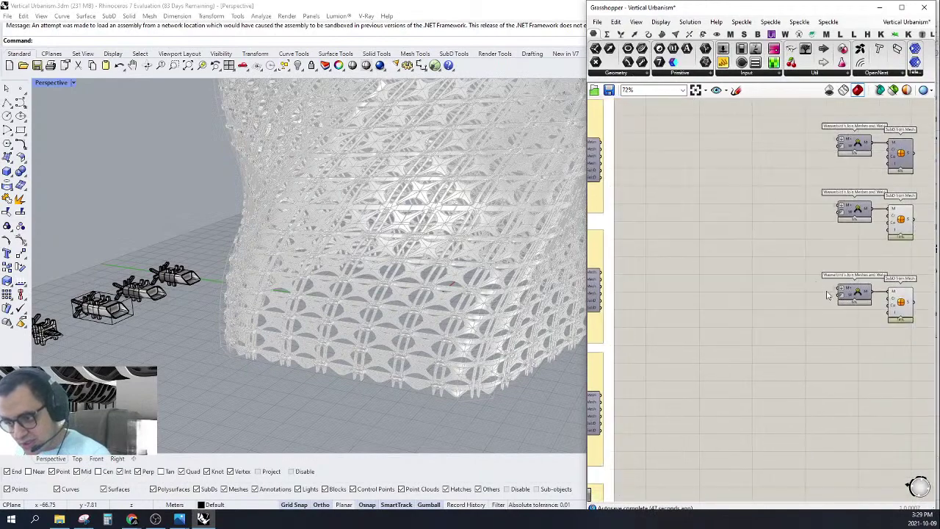
{"action": "left_click_drag", "start_coordinate": [841, 292], "coordinate": [621, 164]}
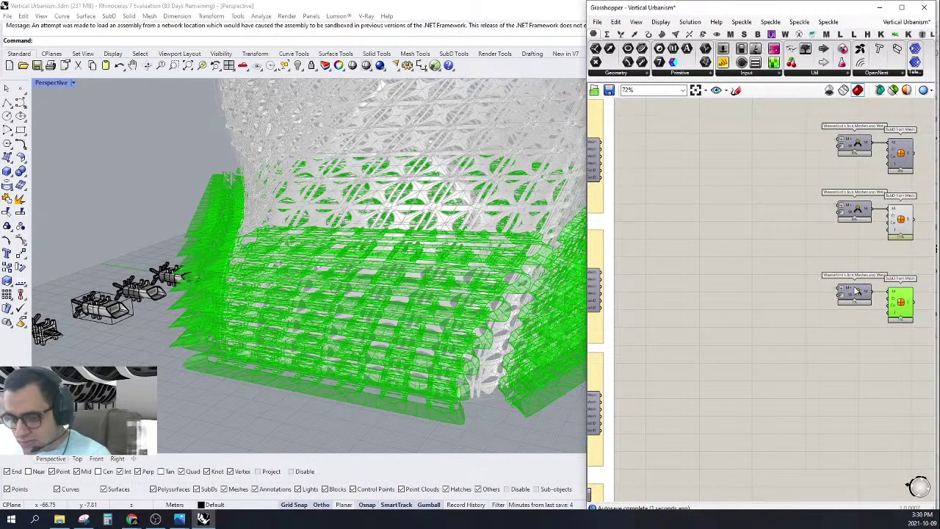
{"action": "left_click", "coordinate": [861, 290]}
{"action": "right_click_drag", "start_coordinate": [776, 231], "coordinate": [829, 224]}
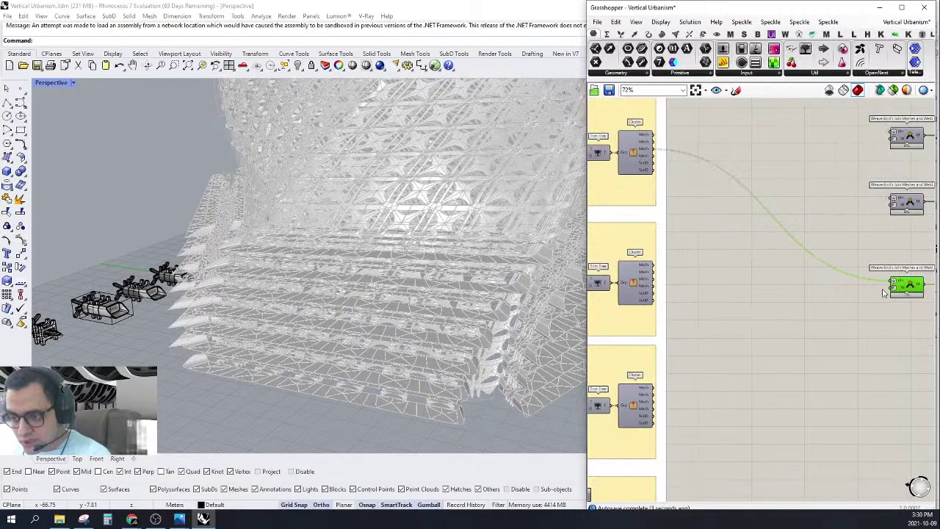
{"action": "left_click_drag", "start_coordinate": [891, 287], "coordinate": [659, 287]}
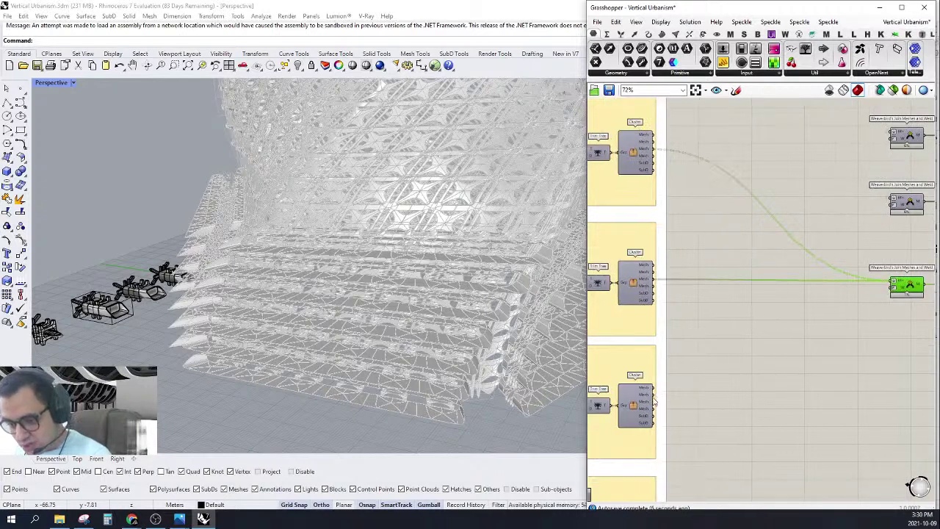
{"action": "left_click_drag", "start_coordinate": [655, 405], "coordinate": [892, 285]}
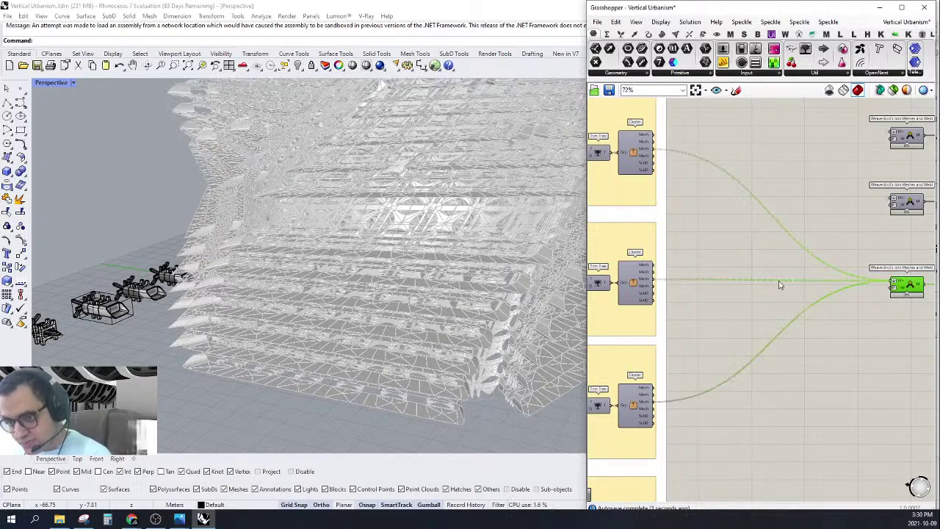
Add the third Mesh output of the fourth and fifth row clusters to the lowest Join Meshes and Weld's M+ input.
{"action": "scroll", "coordinate": [779, 285], "scroll_direction": "down", "scroll_amount": 4}
{"action": "scroll", "coordinate": [821, 328], "scroll_direction": "up", "scroll_amount": 2}
{"action": "right_click_drag", "start_coordinate": [820, 323], "coordinate": [791, 263]}
{"action": "scroll", "coordinate": [644, 343], "scroll_direction": "up", "scroll_amount": 2}
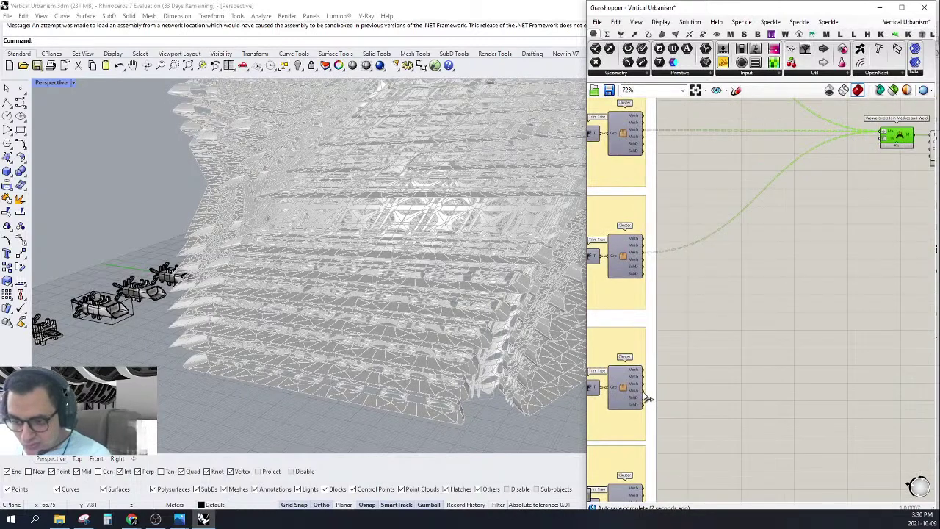
{"action": "left_click_drag", "start_coordinate": [646, 384], "coordinate": [886, 134]}
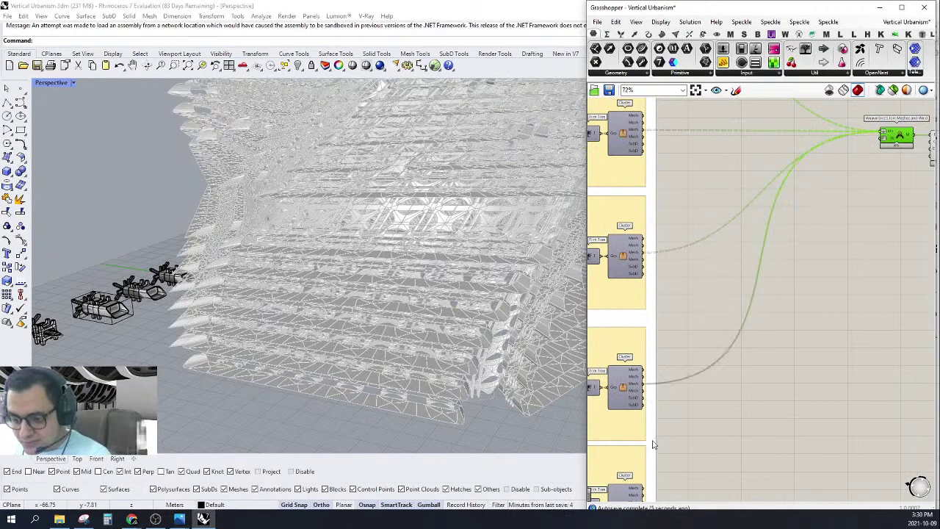
{"action": "scroll", "coordinate": [693, 282], "scroll_direction": "down", "scroll_amount": 2}
{"action": "scroll", "coordinate": [665, 442], "scroll_direction": "up", "scroll_amount": 2}
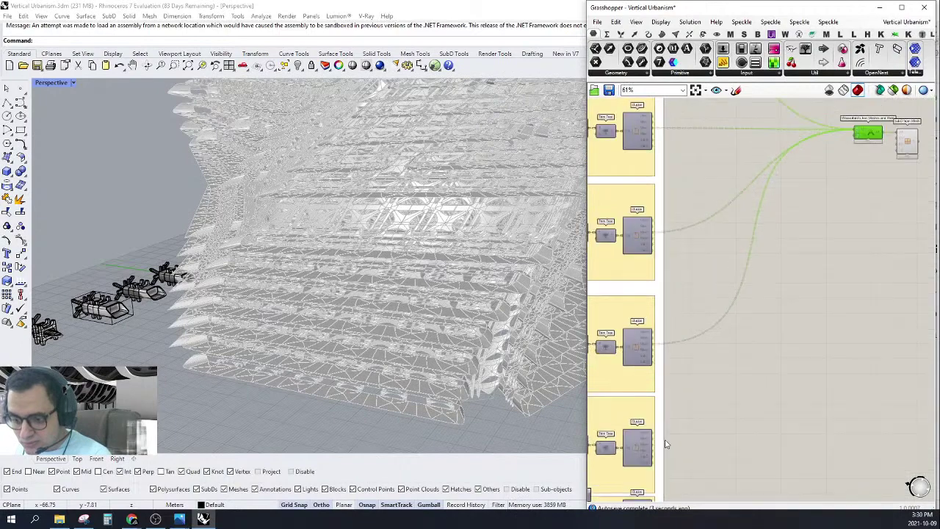
{"action": "left_click_drag", "start_coordinate": [659, 451], "coordinate": [890, 176]}
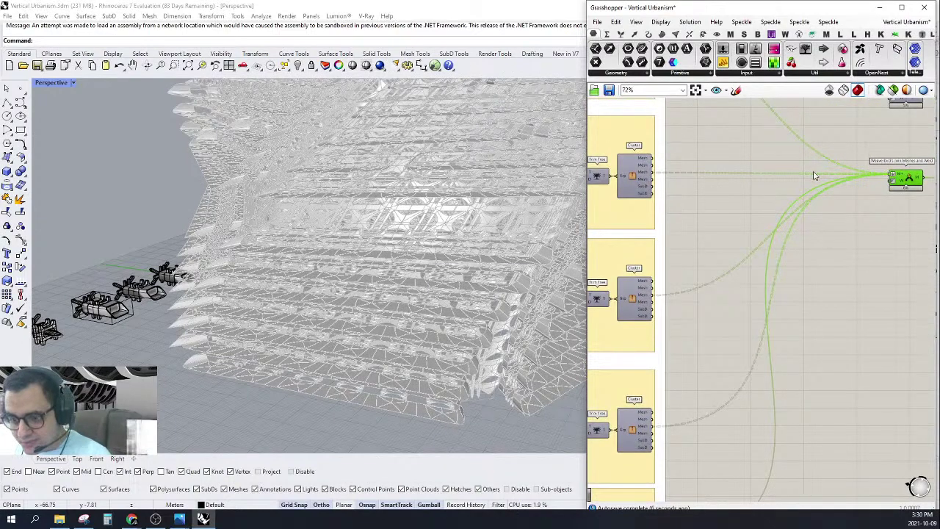
Add the third Mesh output of the last three row clusters to the lowest Join Meshes and Weld's M+ input.
{"action": "scroll", "coordinate": [813, 175], "scroll_direction": "down", "scroll_amount": 5}
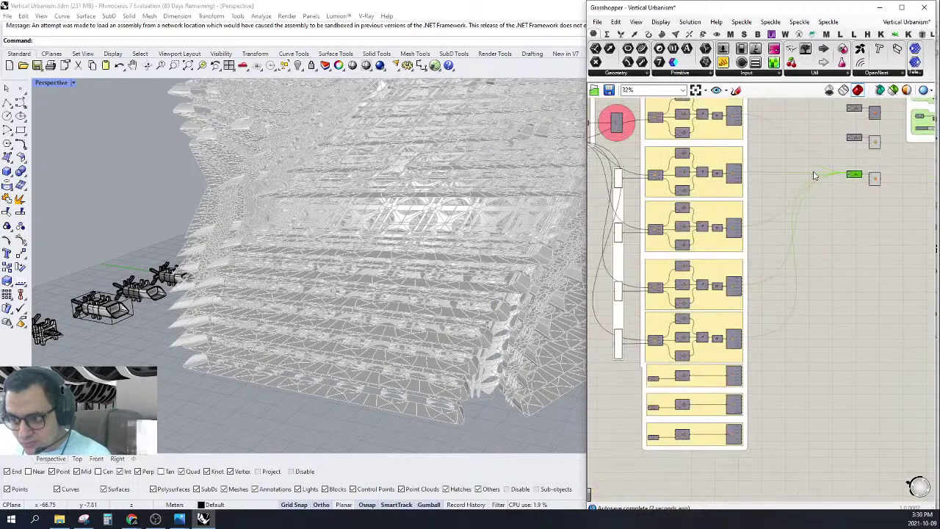
{"action": "scroll", "coordinate": [770, 365], "scroll_direction": "up", "scroll_amount": 4}
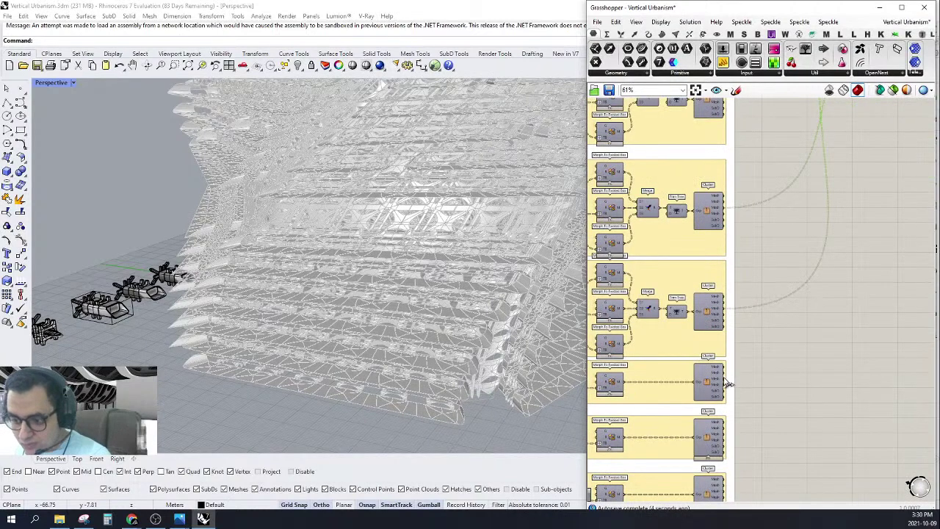
{"action": "scroll", "coordinate": [726, 383], "scroll_direction": "up", "scroll_amount": 3}
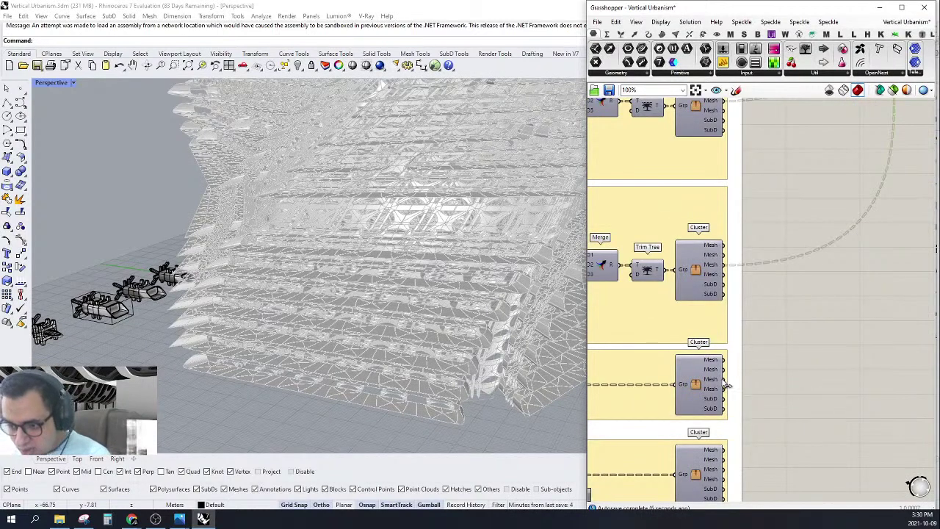
{"action": "left_click_drag", "start_coordinate": [725, 383], "coordinate": [864, 160]}
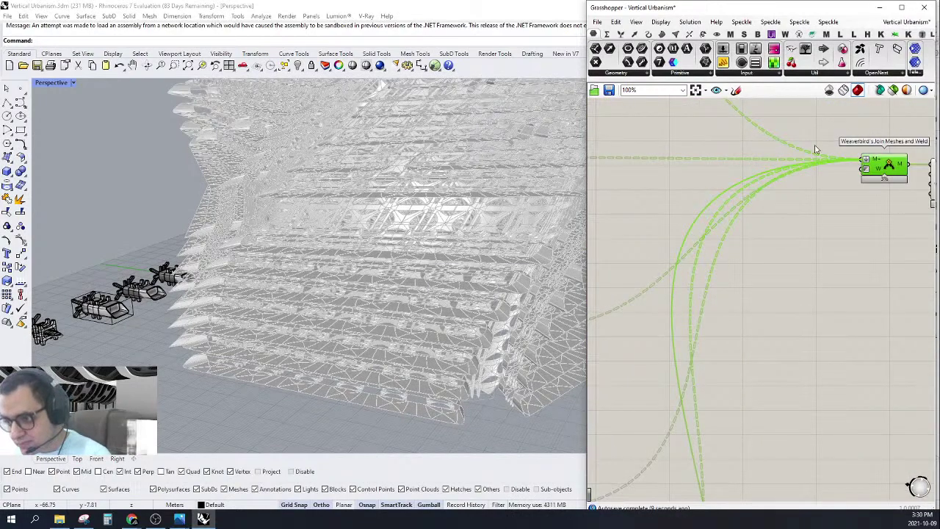
{"action": "scroll", "coordinate": [811, 134], "scroll_direction": "down", "scroll_amount": 8}
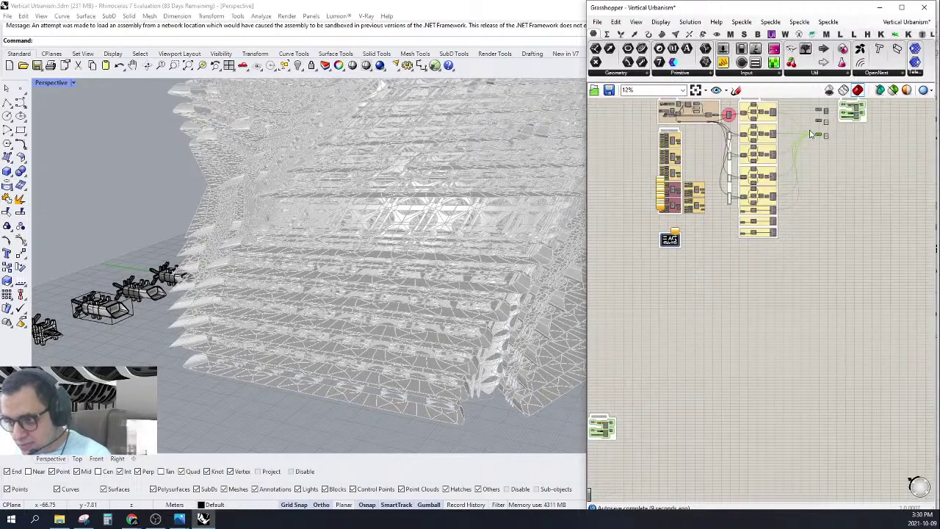
{"action": "scroll", "coordinate": [815, 138], "scroll_direction": "up", "scroll_amount": 2}
{"action": "left_click_drag", "start_coordinate": [823, 138], "coordinate": [743, 288]}
{"action": "scroll", "coordinate": [749, 311], "scroll_direction": "up", "scroll_amount": 4}
{"action": "scroll", "coordinate": [749, 311], "scroll_direction": "up", "scroll_amount": 2}
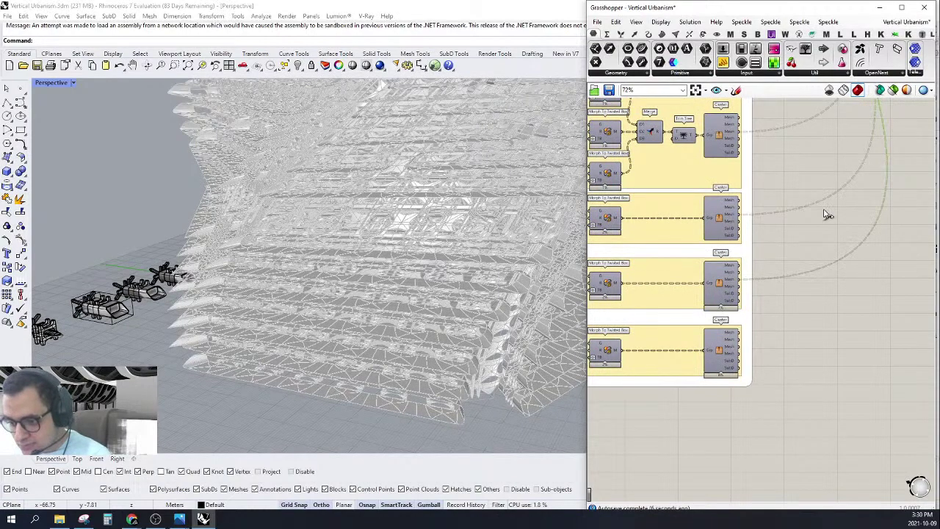
{"action": "left_click_drag", "start_coordinate": [738, 347], "coordinate": [873, 229]}
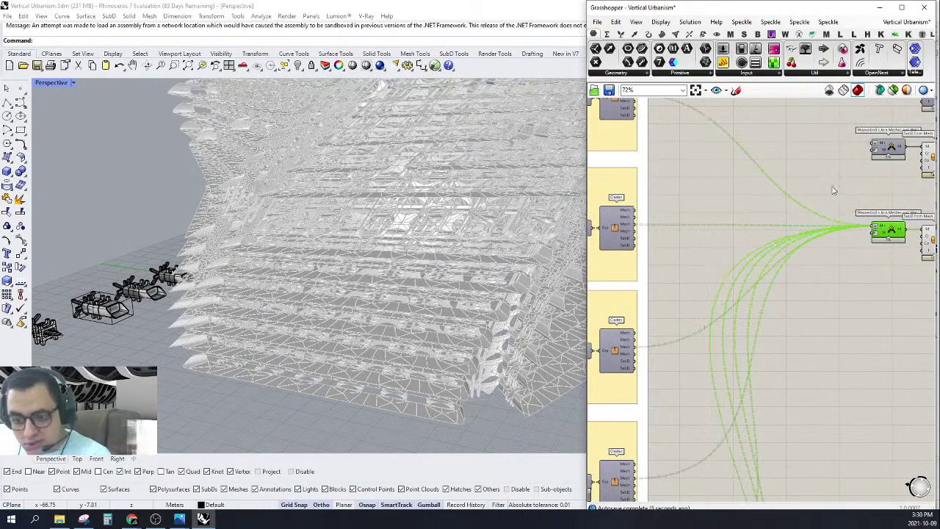
Highlight the geometry of the lowest SubD from Mesh in the viewport and inspect the tower's base corner up close.
{"action": "left_click", "coordinate": [768, 211]}
{"action": "scroll", "coordinate": [769, 210], "scroll_direction": "down", "scroll_amount": 9}
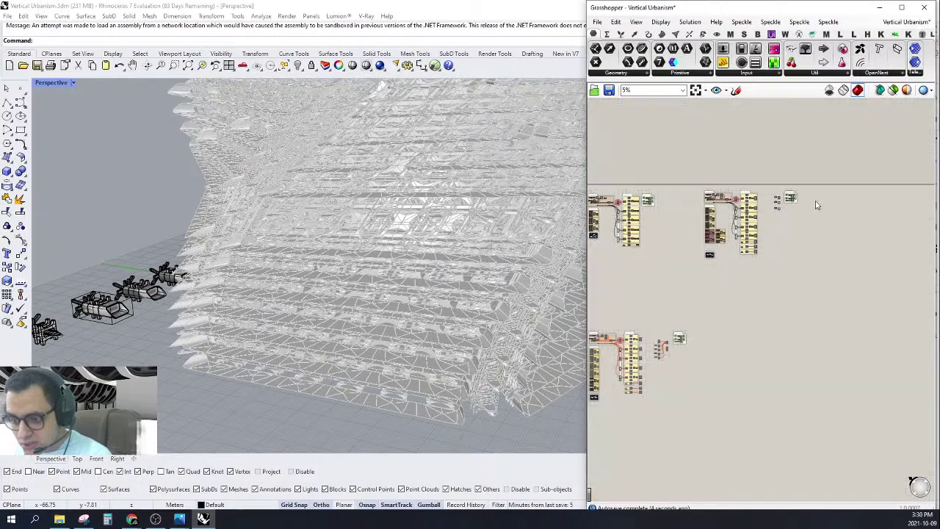
{"action": "scroll", "coordinate": [815, 204], "scroll_direction": "up", "scroll_amount": 9}
{"action": "scroll", "coordinate": [781, 302], "scroll_direction": "up", "scroll_amount": 1}
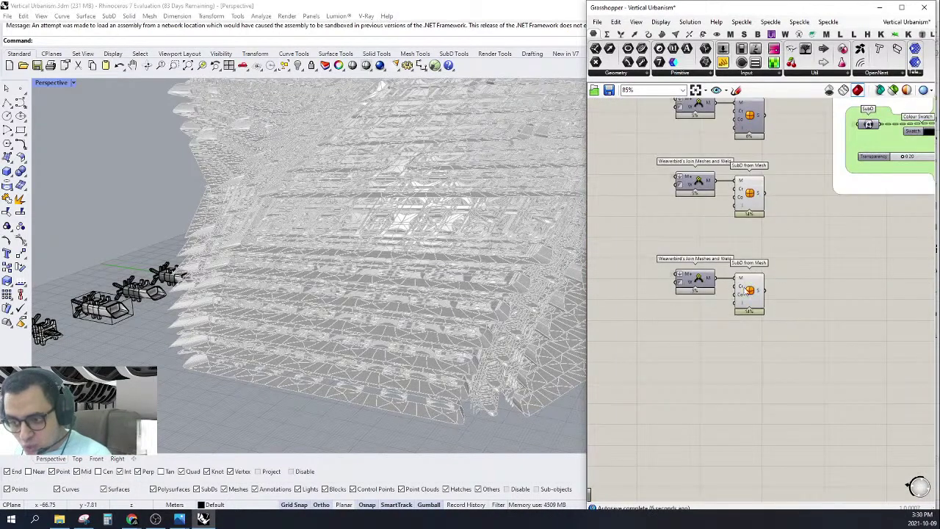
{"action": "left_click", "coordinate": [747, 291]}
{"action": "scroll", "coordinate": [240, 377], "scroll_direction": "down", "scroll_amount": 4}
{"action": "right_click_drag", "start_coordinate": [301, 384], "coordinate": [269, 398]}
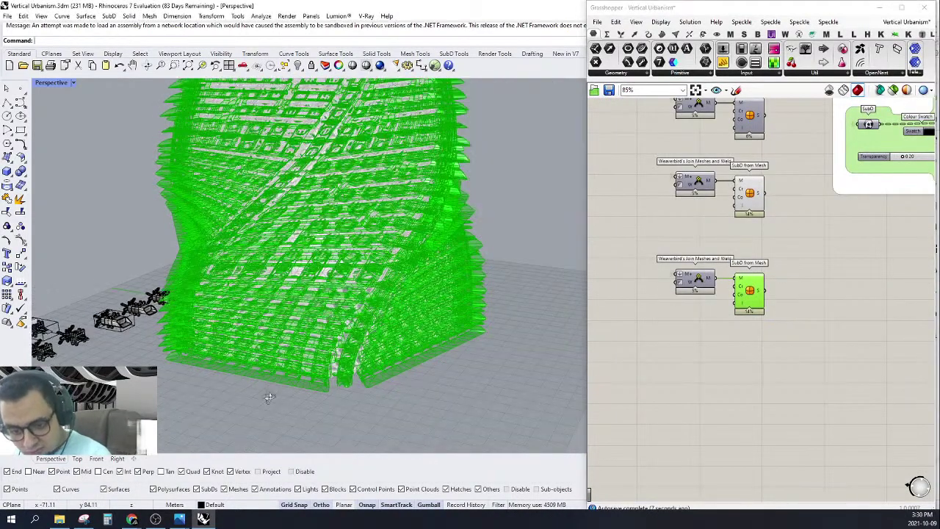
{"action": "scroll", "coordinate": [298, 394], "scroll_direction": "up", "scroll_amount": 8}
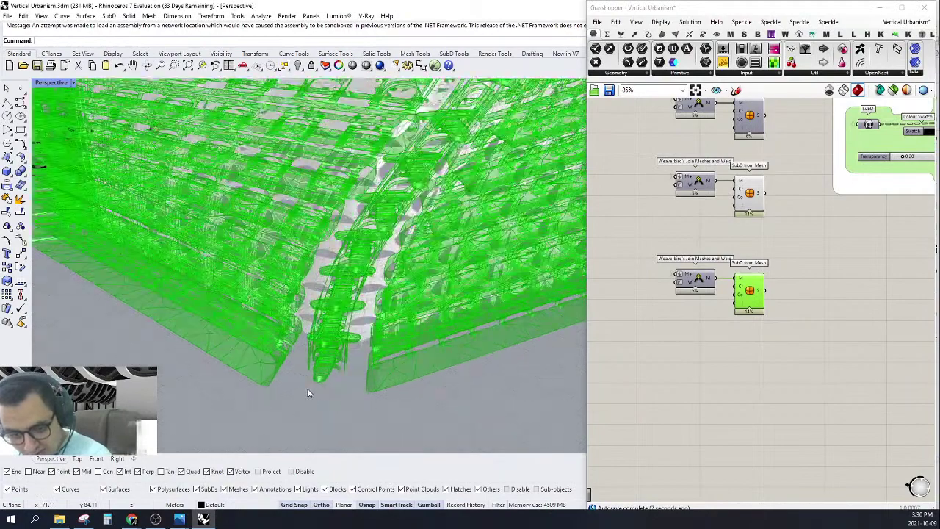
{"action": "scroll", "coordinate": [308, 390], "scroll_direction": "up", "scroll_amount": 4}
{"action": "scroll", "coordinate": [311, 382], "scroll_direction": "down", "scroll_amount": 2}
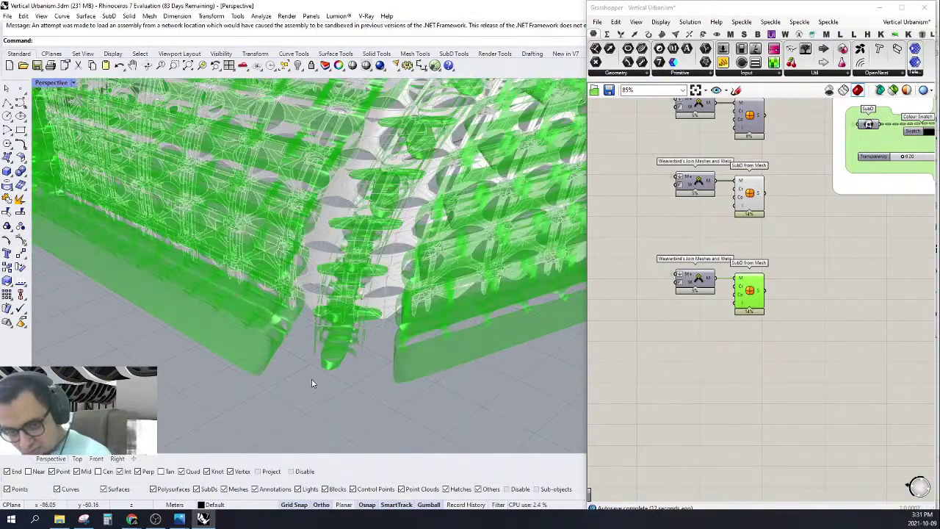
{"action": "scroll", "coordinate": [311, 382], "scroll_direction": "down", "scroll_amount": 5}
{"action": "left_click", "coordinate": [818, 259]}
Duplicate the lowest Join Meshes and Weld with its SubD from Mesh and place the copy directly below the original.
{"action": "right_click_drag", "start_coordinate": [835, 213], "coordinate": [755, 339]}
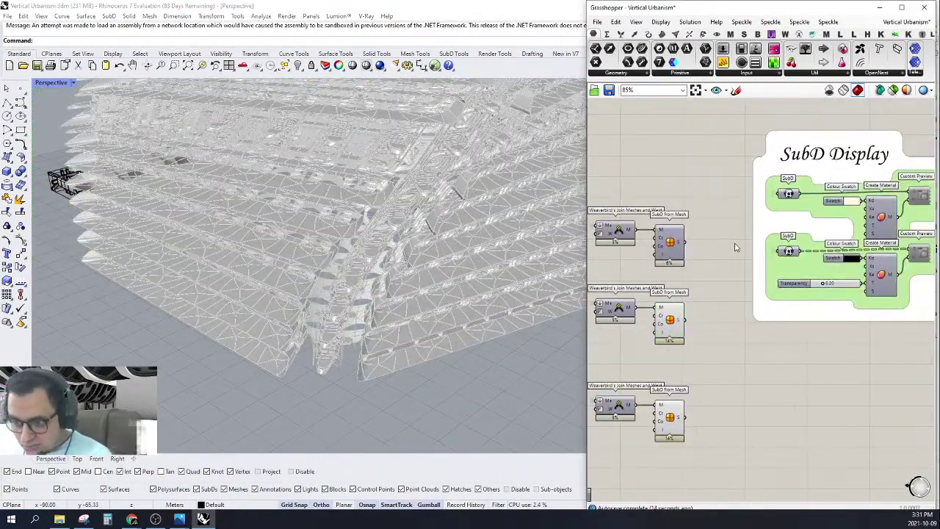
{"action": "right_click_drag", "start_coordinate": [737, 248], "coordinate": [829, 198]}
{"action": "scroll", "coordinate": [741, 249], "scroll_direction": "down", "scroll_amount": 5}
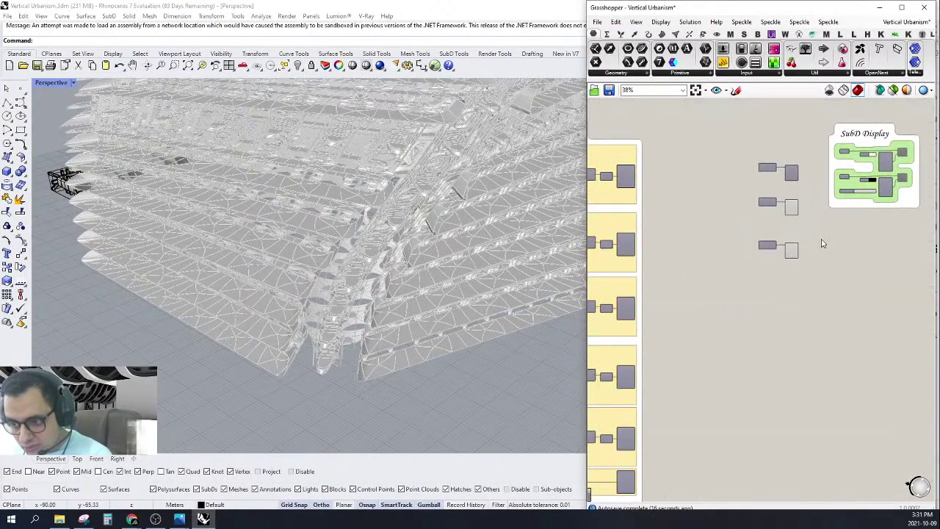
{"action": "left_click_drag", "start_coordinate": [822, 238], "coordinate": [713, 293]}
{"action": "right_click_drag", "start_coordinate": [759, 319], "coordinate": [774, 279]}
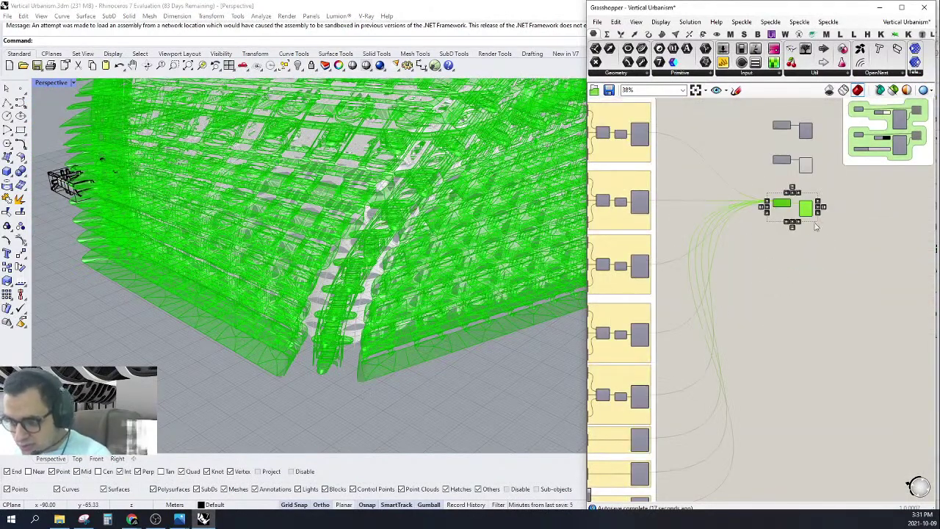
{"action": "key", "text": "ctrl+v"}
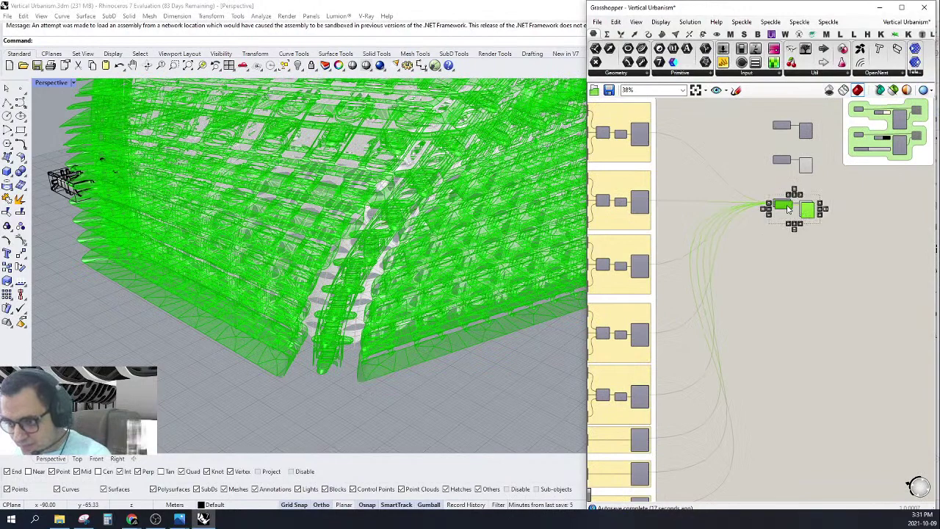
{"action": "scroll", "coordinate": [788, 210], "scroll_direction": "up", "scroll_amount": 4}
{"action": "left_click_drag", "start_coordinate": [787, 207], "coordinate": [778, 270]}
{"action": "scroll", "coordinate": [858, 241], "scroll_direction": "down", "scroll_amount": 4}
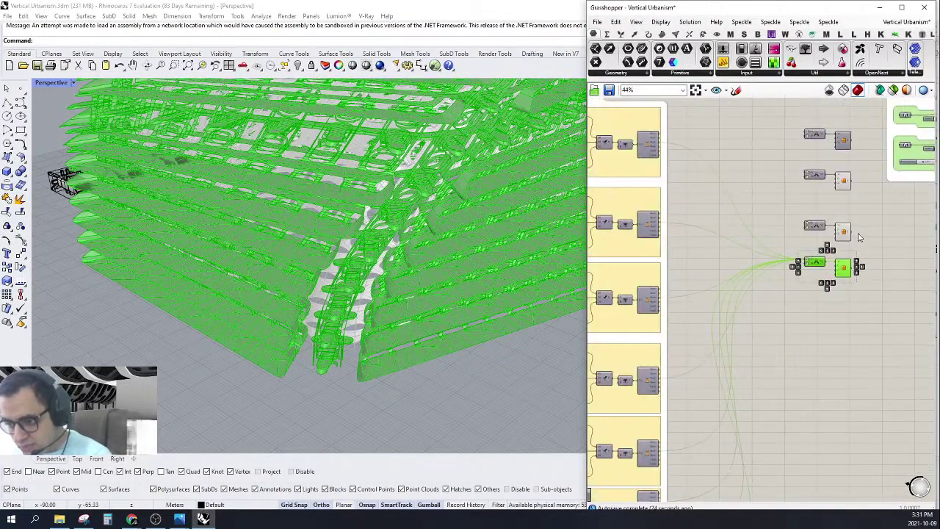
Connect the fourth Mesh output of the first four row clusters to the copied Join Meshes and Weld's M+ input, replacing its inherited wires.
{"action": "scroll", "coordinate": [736, 199], "scroll_direction": "up", "scroll_amount": 2}
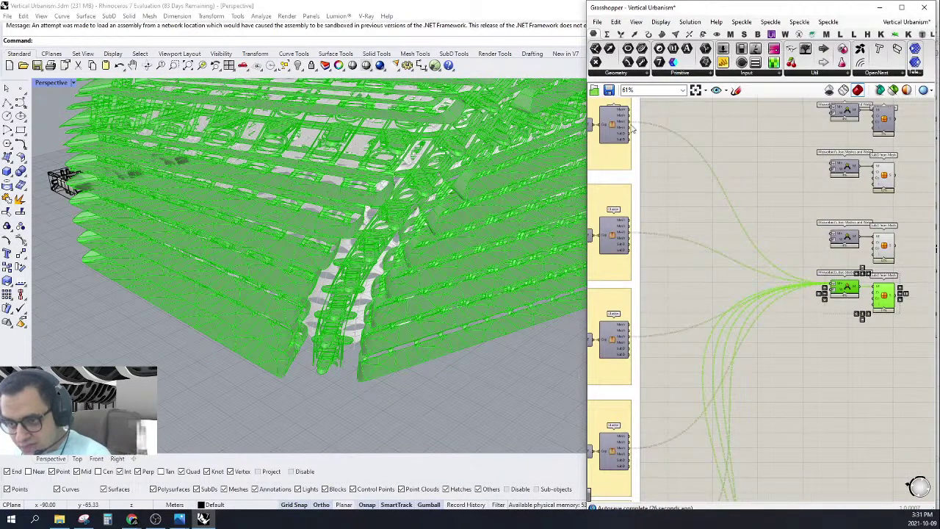
{"action": "left_click_drag", "start_coordinate": [630, 126], "coordinate": [834, 288]}
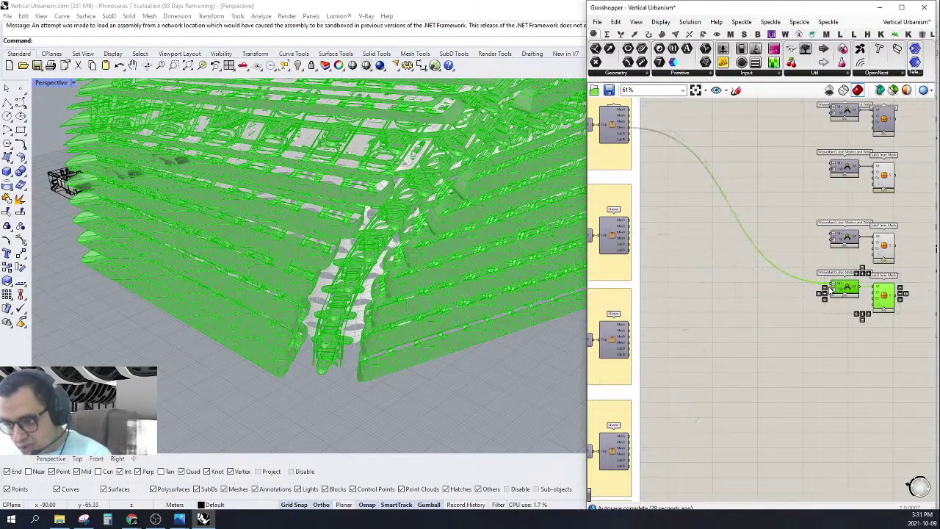
{"action": "left_click_drag", "start_coordinate": [826, 290], "coordinate": [630, 248]}
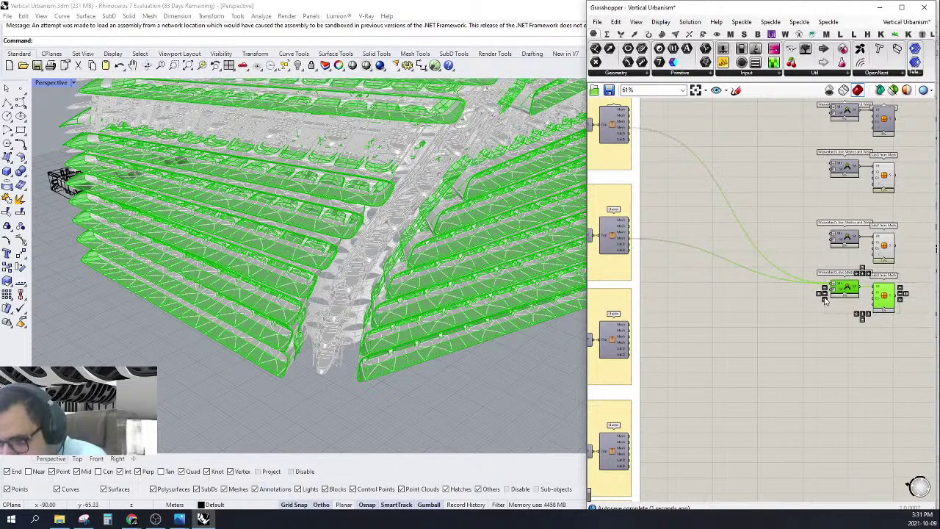
{"action": "left_click_drag", "start_coordinate": [833, 286], "coordinate": [632, 348]}
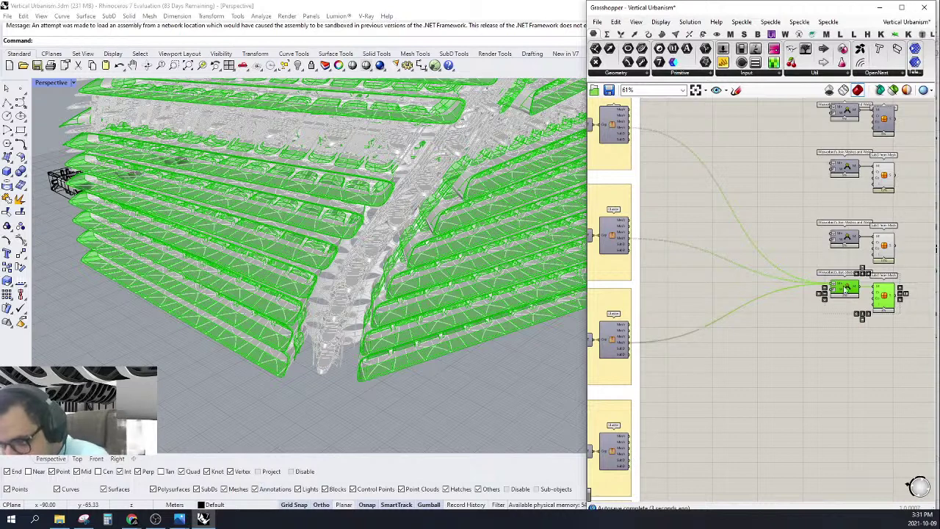
{"action": "left_click_drag", "start_coordinate": [834, 286], "coordinate": [630, 454], "text": "shift"}
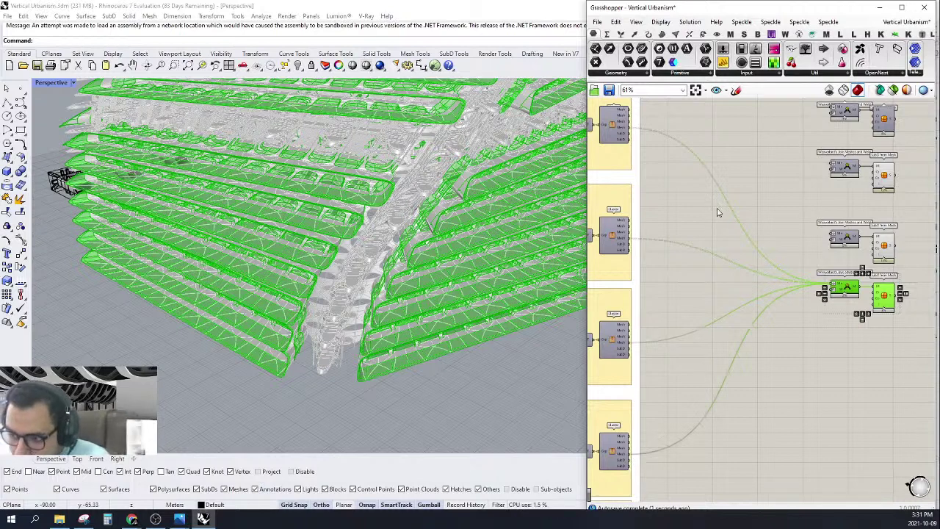
Add the fourth Mesh output of the fifth and sixth row clusters to the lowest Join Meshes and Weld's M+ input.
{"action": "scroll", "coordinate": [722, 214], "scroll_direction": "down", "scroll_amount": 7}
{"action": "scroll", "coordinate": [724, 248], "scroll_direction": "up", "scroll_amount": 9}
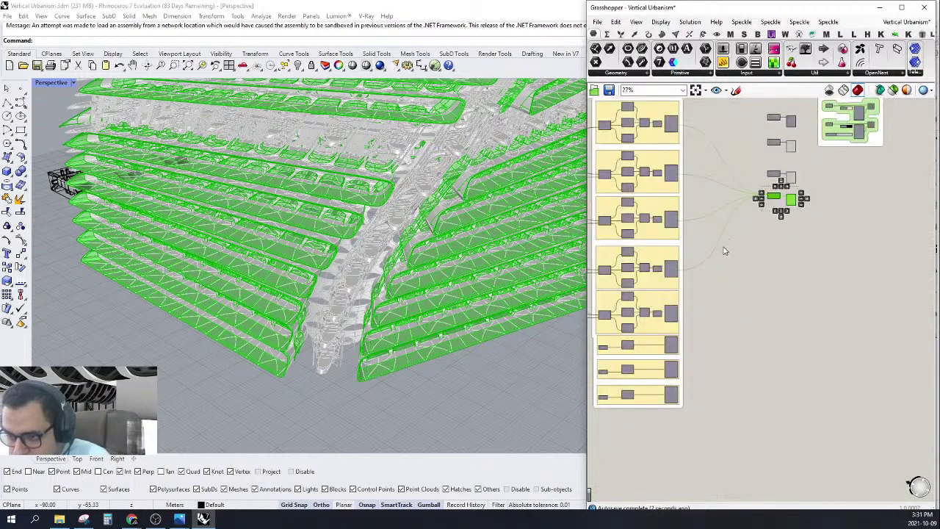
{"action": "left_click_drag", "start_coordinate": [677, 336], "coordinate": [889, 218]}
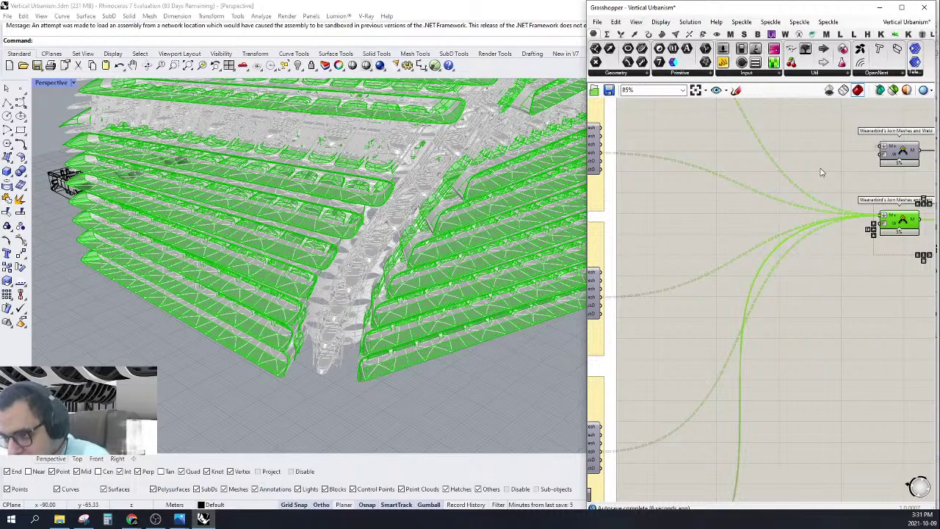
{"action": "scroll", "coordinate": [822, 172], "scroll_direction": "down", "scroll_amount": 3}
{"action": "scroll", "coordinate": [791, 268], "scroll_direction": "up", "scroll_amount": 3}
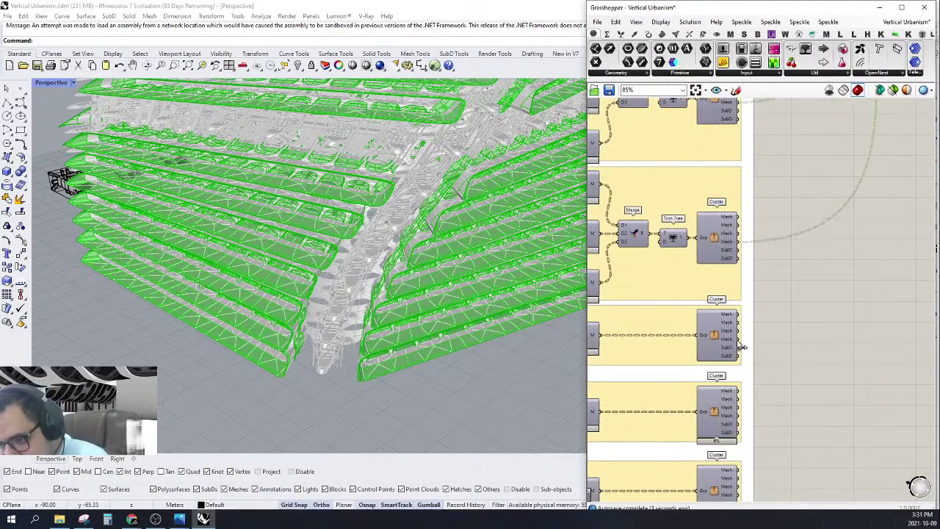
{"action": "left_click_drag", "start_coordinate": [741, 346], "coordinate": [910, 292]}
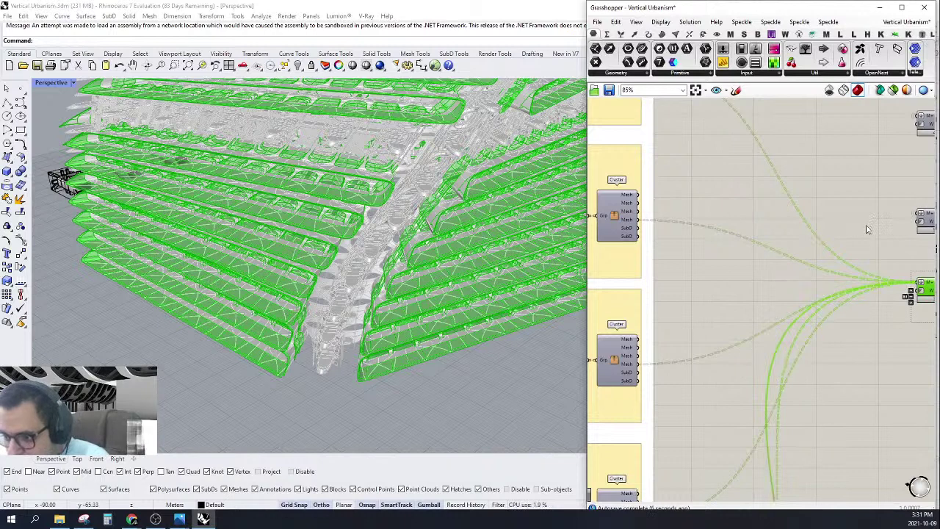
Add the fourth Mesh output of the seventh and eighth row clusters to the lowest Join Meshes and Weld's M+ input.
{"action": "scroll", "coordinate": [813, 237], "scroll_direction": "down", "scroll_amount": 4}
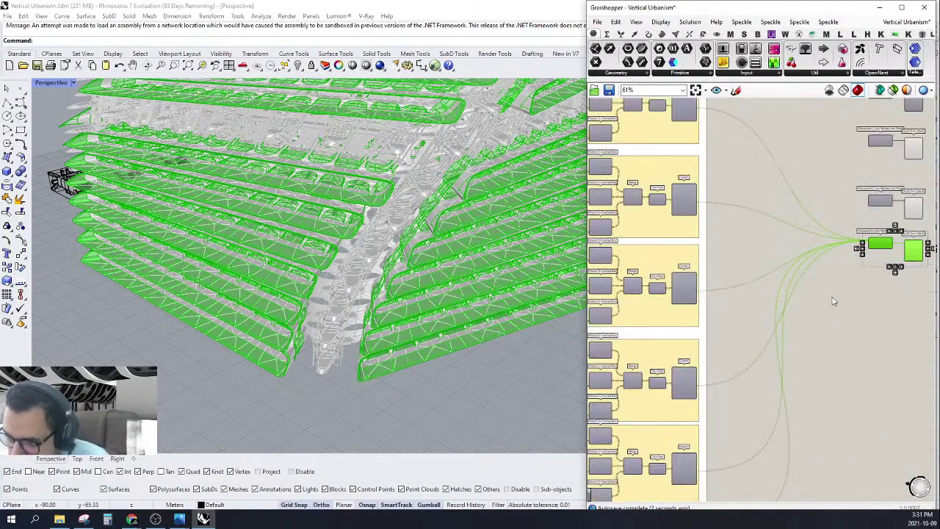
{"action": "scroll", "coordinate": [833, 301], "scroll_direction": "up", "scroll_amount": 2}
{"action": "right_click_drag", "start_coordinate": [842, 257], "coordinate": [780, 125]}
{"action": "scroll", "coordinate": [732, 363], "scroll_direction": "up", "scroll_amount": 3}
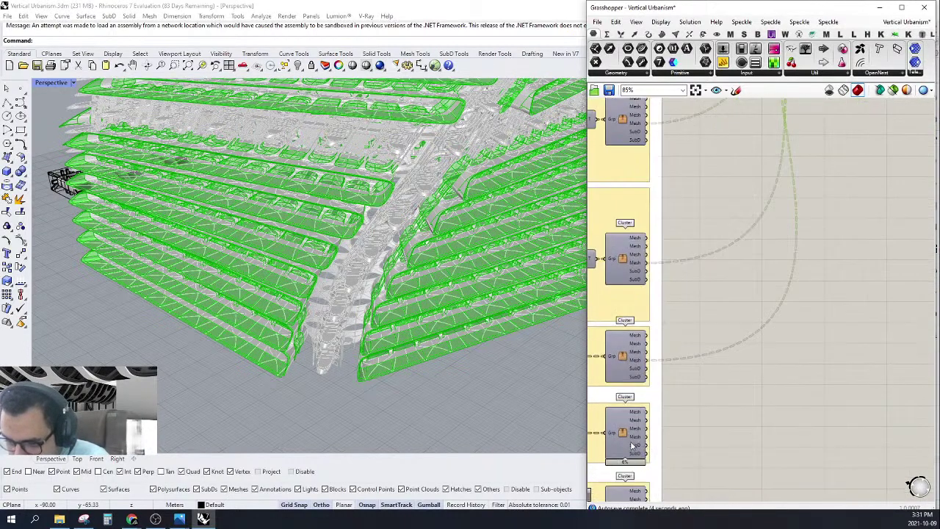
{"action": "left_click_drag", "start_coordinate": [648, 461], "coordinate": [919, 163]}
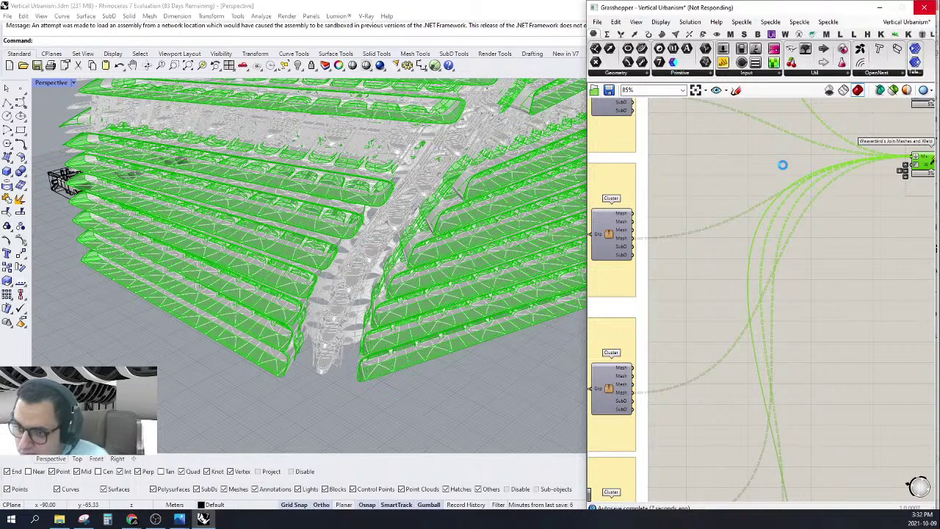
{"action": "scroll", "coordinate": [783, 168], "scroll_direction": "down", "scroll_amount": 3}
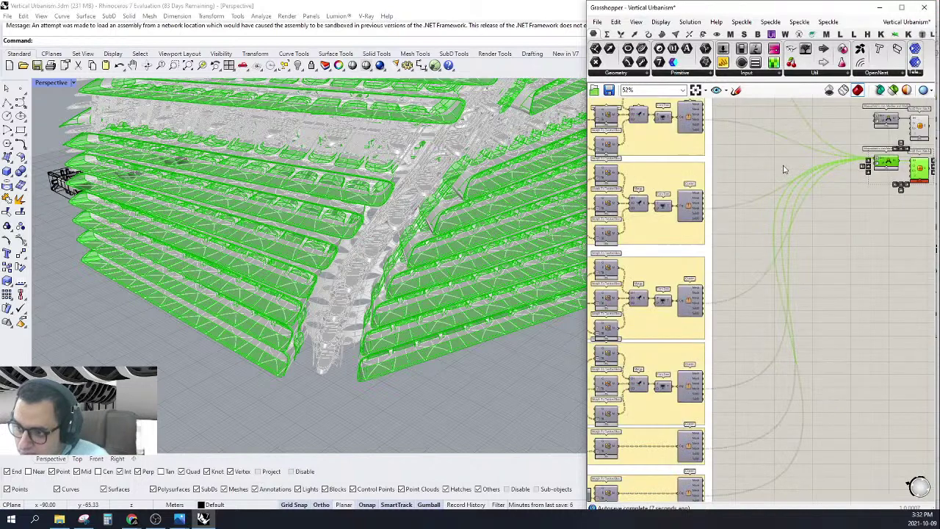
{"action": "scroll", "coordinate": [826, 337], "scroll_direction": "down", "scroll_amount": 4}
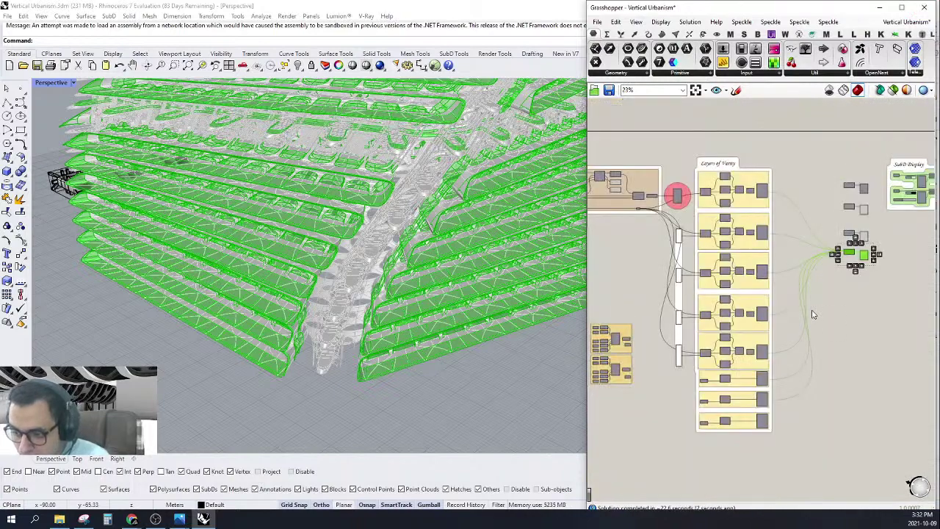
{"action": "scroll", "coordinate": [847, 342], "scroll_direction": "up", "scroll_amount": 1}
{"action": "right_click_drag", "start_coordinate": [826, 320], "coordinate": [758, 288]}
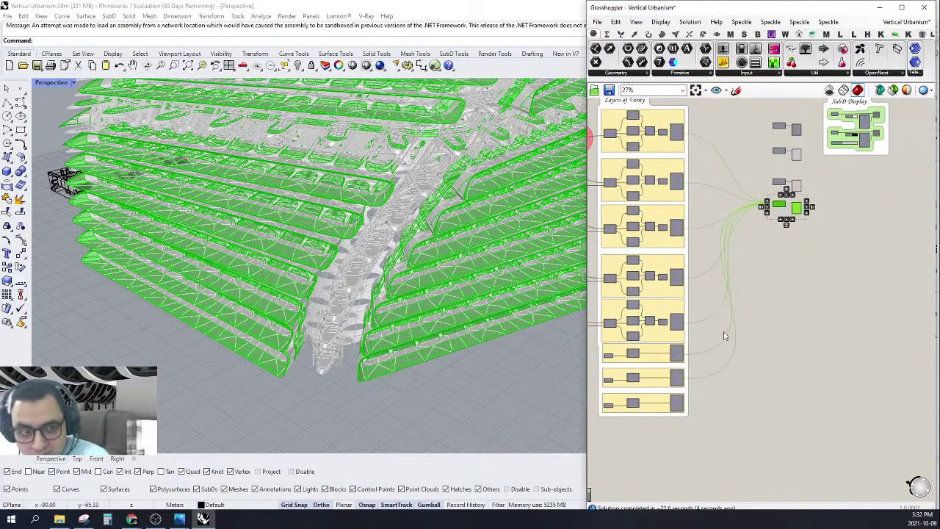
{"action": "scroll", "coordinate": [677, 426], "scroll_direction": "up", "scroll_amount": 1}
{"action": "scroll", "coordinate": [674, 430], "scroll_direction": "up", "scroll_amount": 3}
{"action": "left_click_drag", "start_coordinate": [673, 401], "coordinate": [911, 181]}
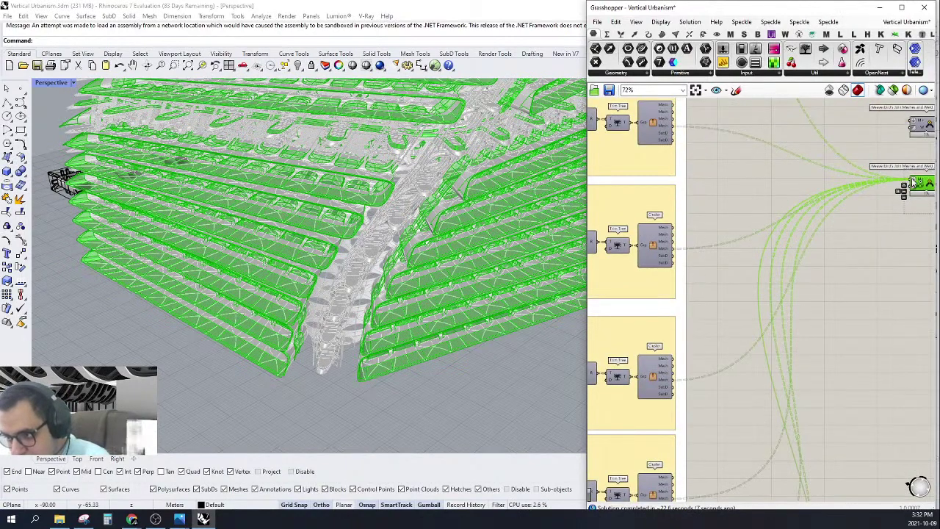
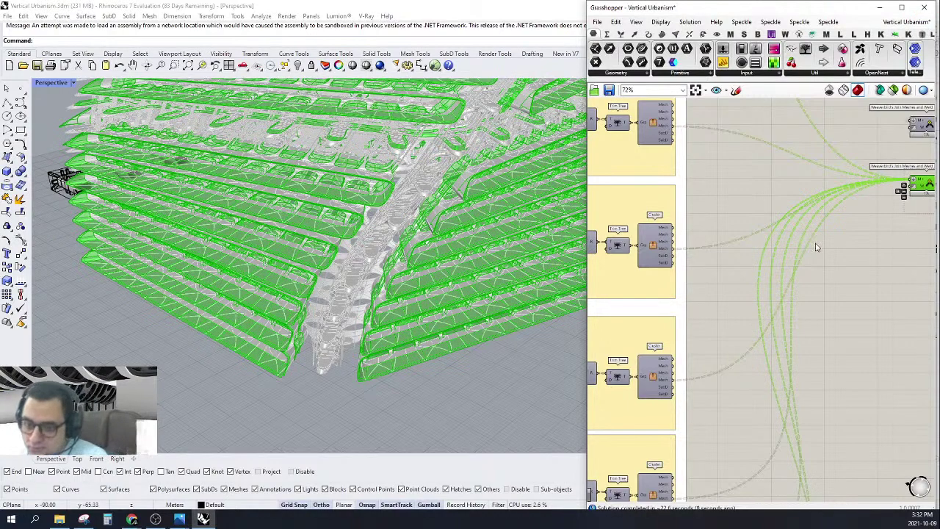
Inspect the highlighted geometry of the newly joined meshes up close at the tower's corner, then clear the component selection.
{"action": "right_click_drag", "start_coordinate": [314, 323], "coordinate": [396, 248]}
{"action": "scroll", "coordinate": [397, 248], "scroll_direction": "up", "scroll_amount": 5}
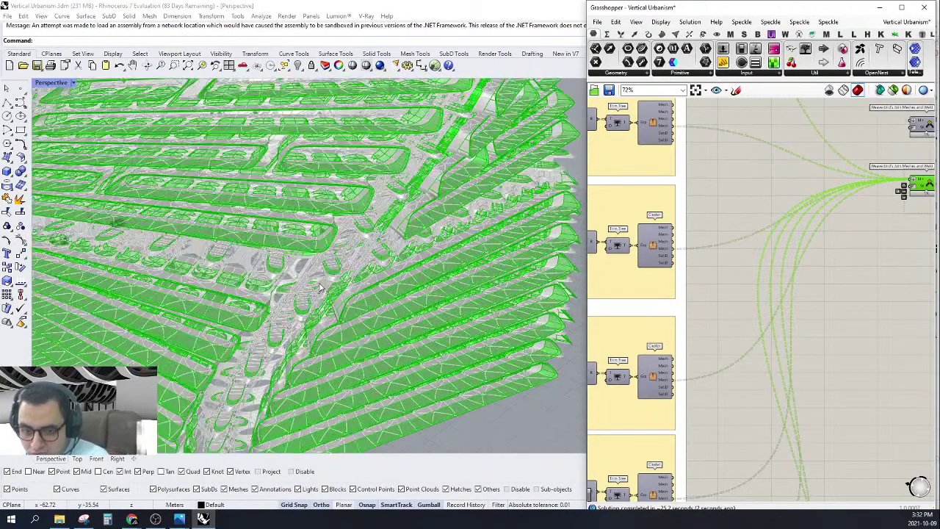
{"action": "scroll", "coordinate": [320, 286], "scroll_direction": "up", "scroll_amount": 2}
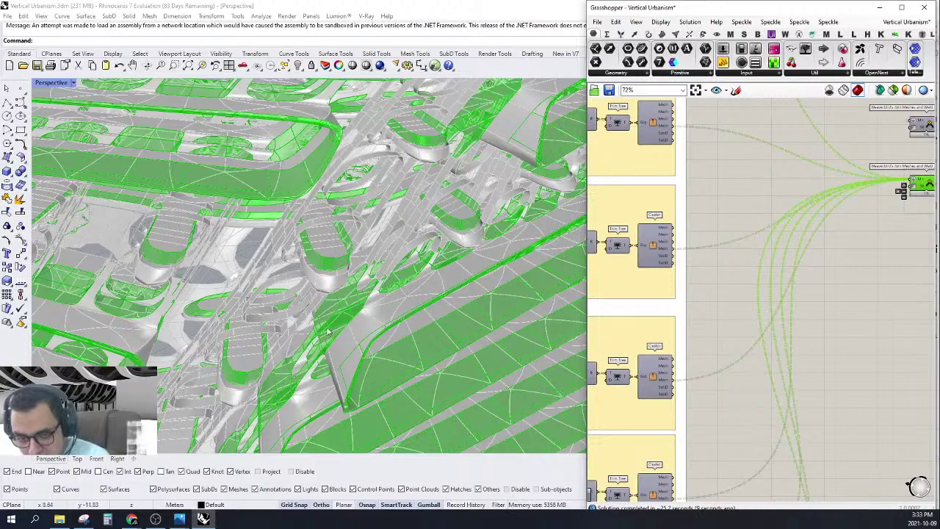
{"action": "scroll", "coordinate": [362, 274], "scroll_direction": "up", "scroll_amount": 4}
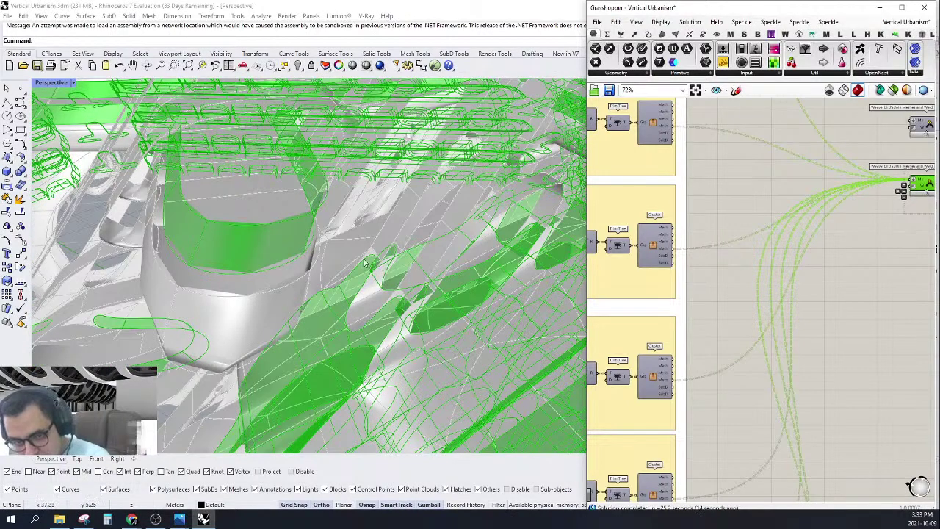
{"action": "scroll", "coordinate": [845, 262], "scroll_direction": "down", "scroll_amount": 4}
{"action": "left_click", "coordinate": [846, 257]}
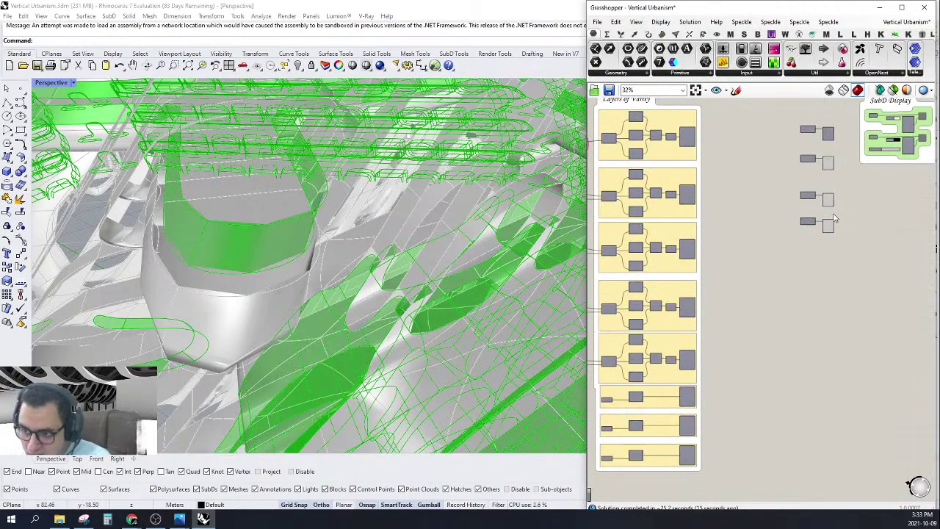
Turn off the viewport preview of the lowest Join Meshes and Weld component.
{"action": "scroll", "coordinate": [833, 213], "scroll_direction": "up", "scroll_amount": 3}
{"action": "left_click", "coordinate": [788, 227]}
{"action": "right_click", "coordinate": [787, 227]}
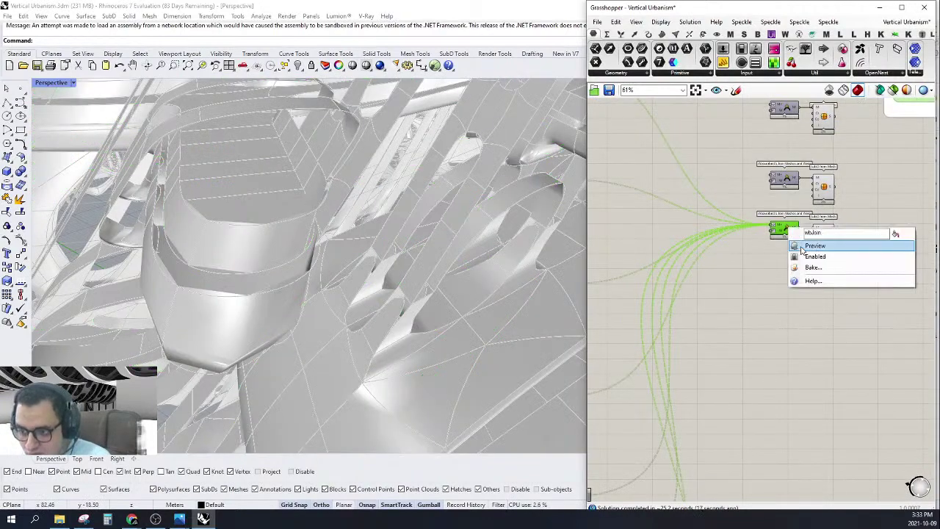
{"action": "left_click", "coordinate": [797, 247]}
{"action": "left_click", "coordinate": [825, 268]}
Open the sixth row's cluster in the Layers of Vanity group for editing.
{"action": "scroll", "coordinate": [825, 267], "scroll_direction": "down", "scroll_amount": 5}
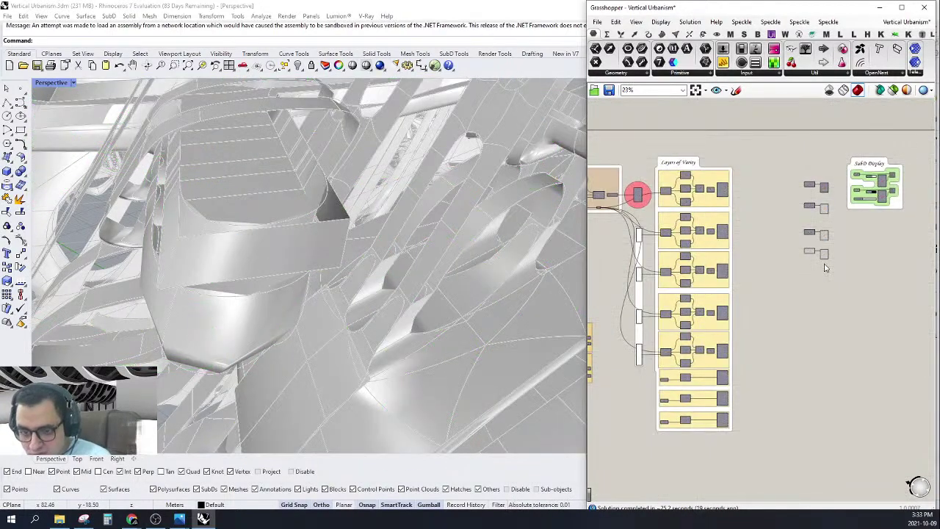
{"action": "scroll", "coordinate": [823, 257], "scroll_direction": "up", "scroll_amount": 4}
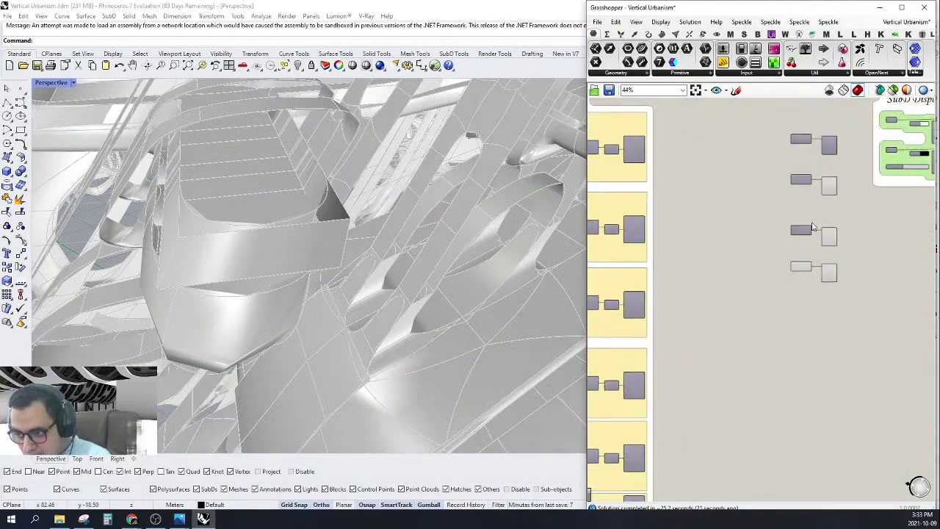
{"action": "scroll", "coordinate": [812, 239], "scroll_direction": "down", "scroll_amount": 1}
{"action": "right_click_drag", "start_coordinate": [778, 246], "coordinate": [871, 193]}
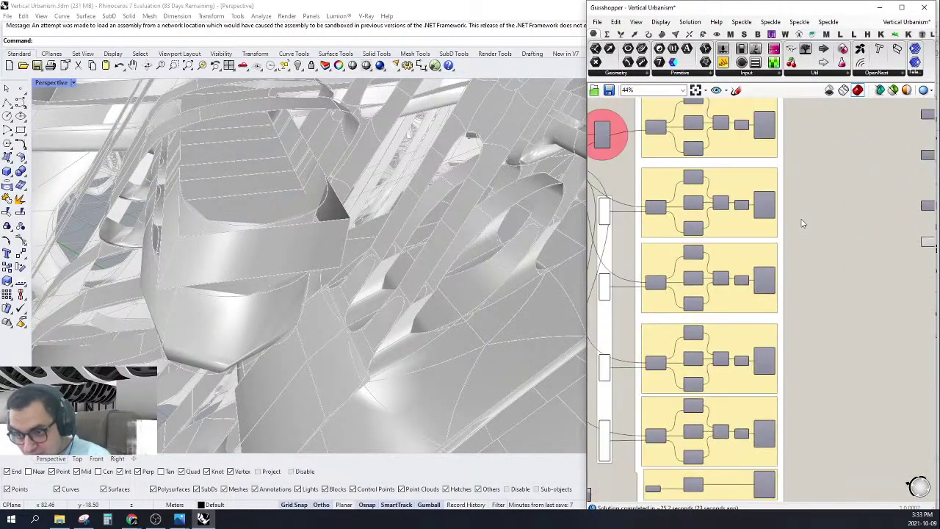
{"action": "right_click_drag", "start_coordinate": [780, 400], "coordinate": [757, 285]}
{"action": "scroll", "coordinate": [756, 286], "scroll_direction": "up", "scroll_amount": 3}
{"action": "left_click", "coordinate": [750, 265]}
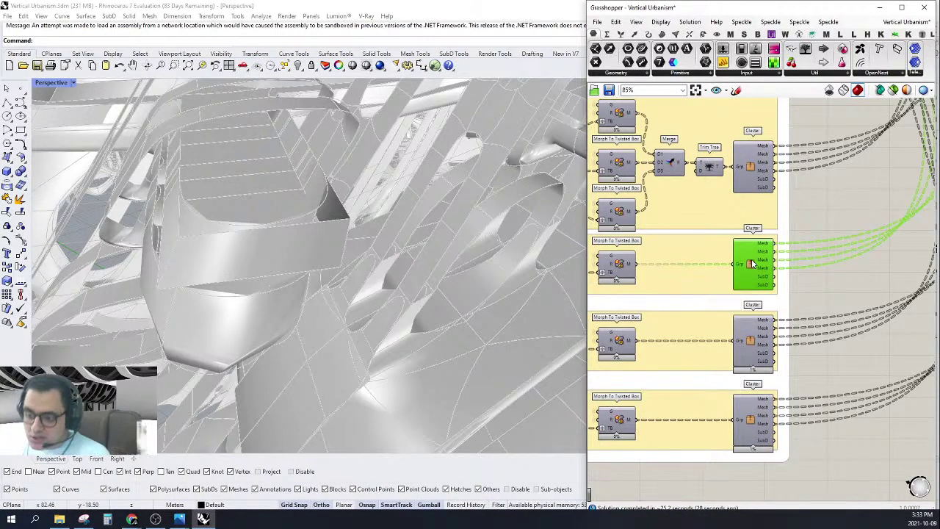
{"action": "double_click", "coordinate": [750, 265]}
{"action": "scroll", "coordinate": [832, 267], "scroll_direction": "up", "scroll_amount": 2}
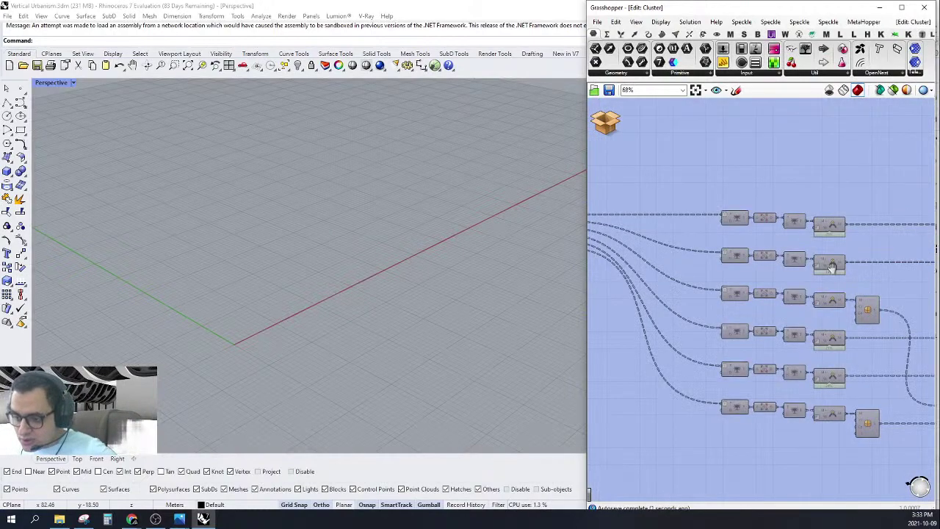
Remove the +5 output from the List Item component inside the cluster.
{"action": "right_click_drag", "start_coordinate": [832, 267], "coordinate": [783, 262]}
{"action": "scroll", "coordinate": [783, 251], "scroll_direction": "down", "scroll_amount": 2}
{"action": "scroll", "coordinate": [652, 252], "scroll_direction": "up", "scroll_amount": 4}
{"action": "right_click_drag", "start_coordinate": [594, 231], "coordinate": [675, 260]}
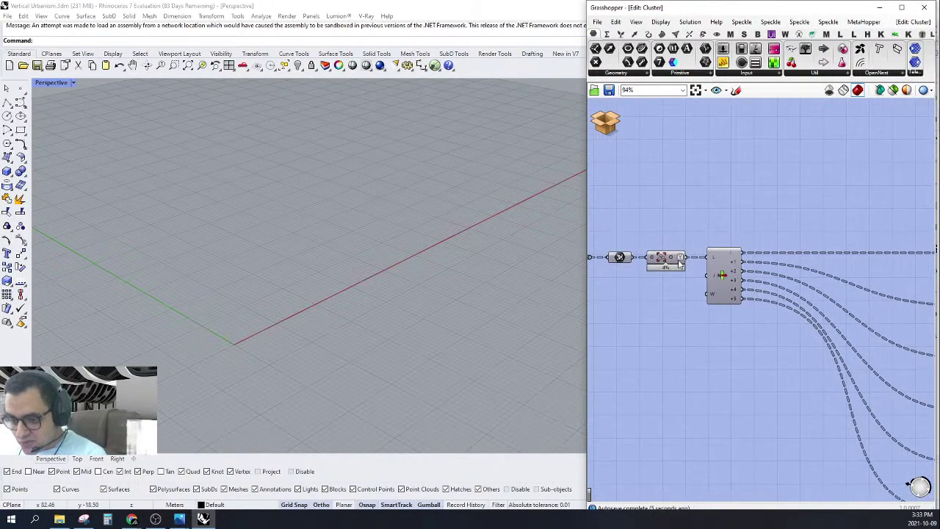
{"action": "mouse_move", "coordinate": [675, 260]}
{"action": "scroll", "coordinate": [727, 269], "scroll_direction": "up", "scroll_amount": 8}
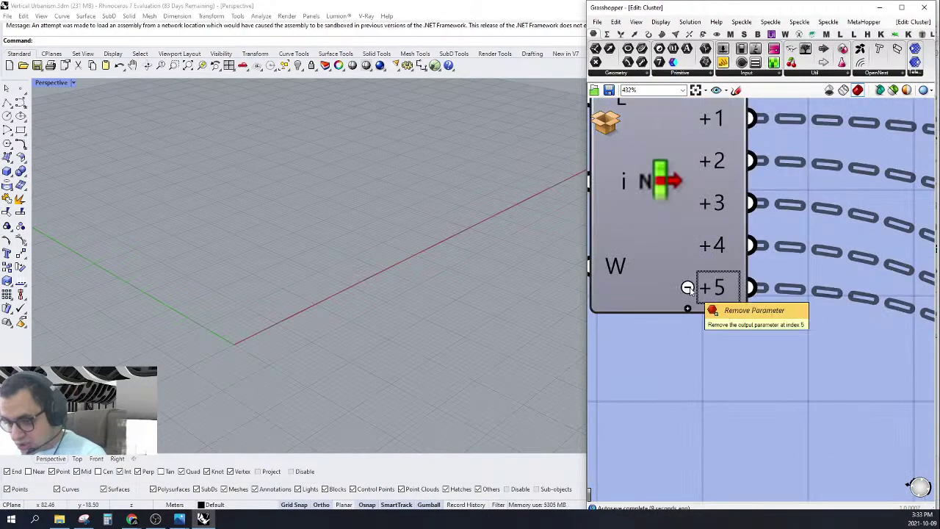
{"action": "left_click", "coordinate": [687, 288]}
{"action": "scroll", "coordinate": [686, 288], "scroll_direction": "down", "scroll_amount": 8}
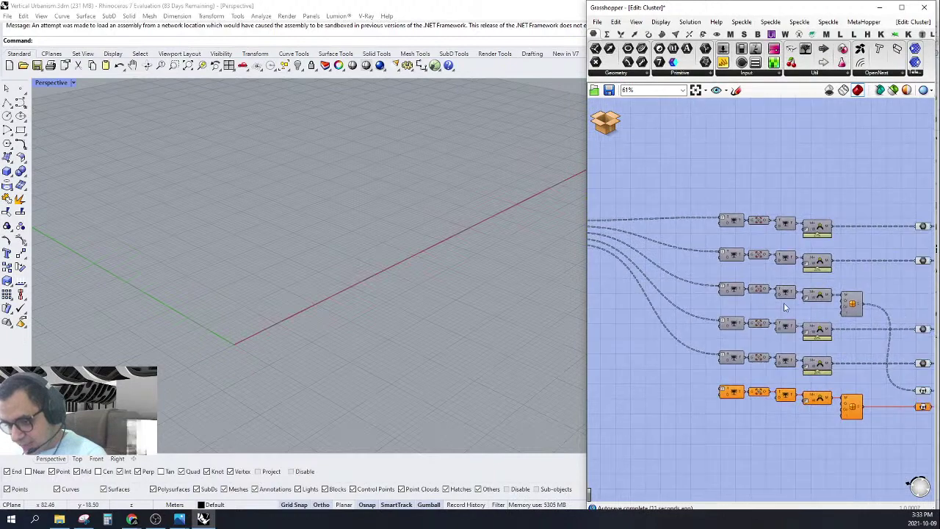
Inspect the first Mesh output and its Join Meshes and Weld component inside the cluster against the viewport.
{"action": "right_click_drag", "start_coordinate": [785, 308], "coordinate": [684, 306]}
{"action": "left_click", "coordinate": [822, 226]}
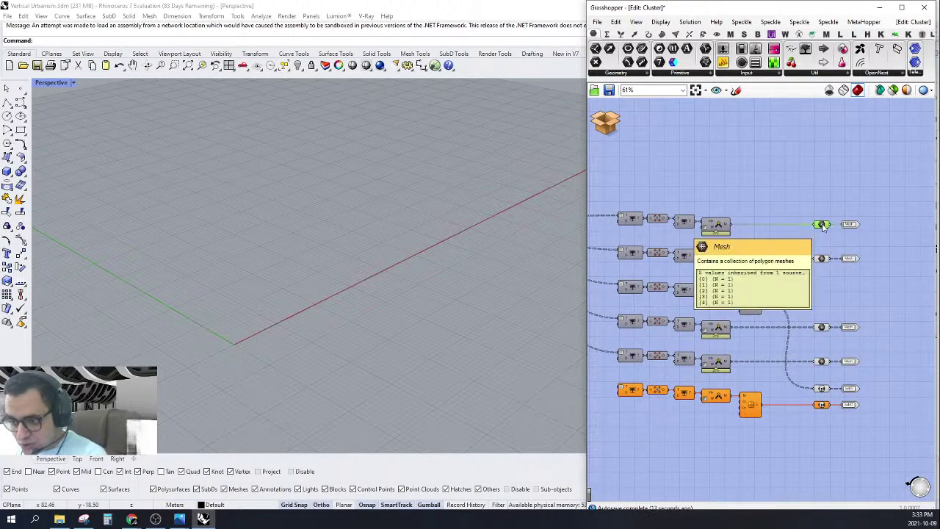
{"action": "scroll", "coordinate": [439, 308], "scroll_direction": "down", "scroll_amount": 5}
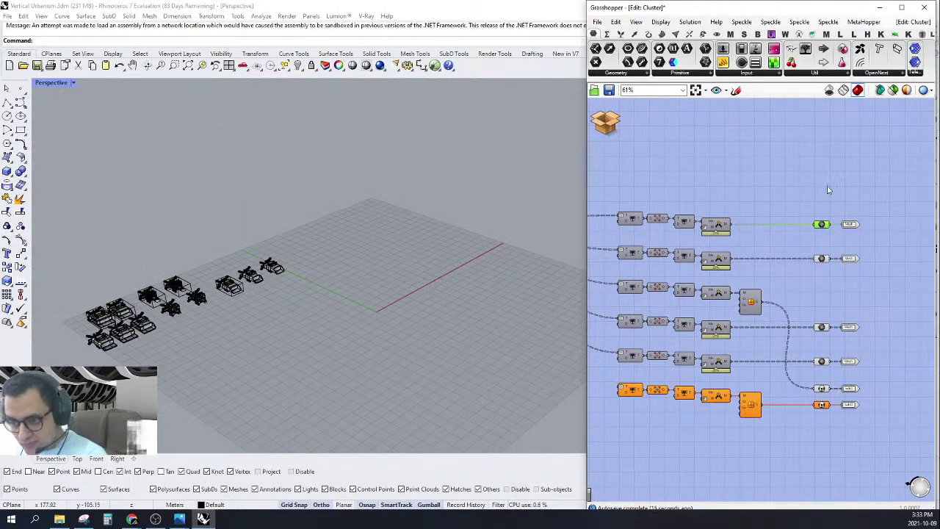
{"action": "left_click", "coordinate": [719, 227]}
{"action": "right_click", "coordinate": [718, 226]}
{"action": "left_click", "coordinate": [716, 193]}
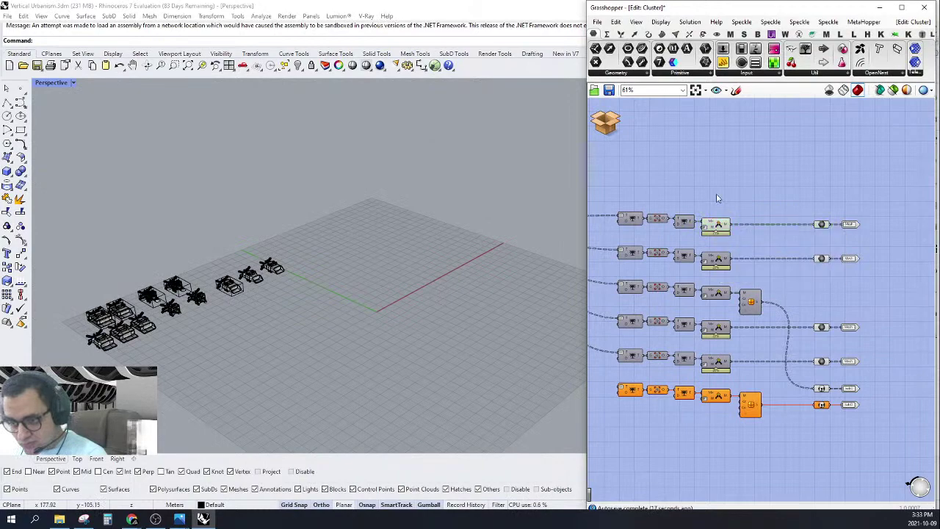
{"action": "right_click_drag", "start_coordinate": [716, 193], "coordinate": [787, 180]}
Close the cluster editor, saving the modified documents, and return to the main definition.
{"action": "left_click", "coordinate": [605, 124]}
{"action": "left_click", "coordinate": [621, 137]}
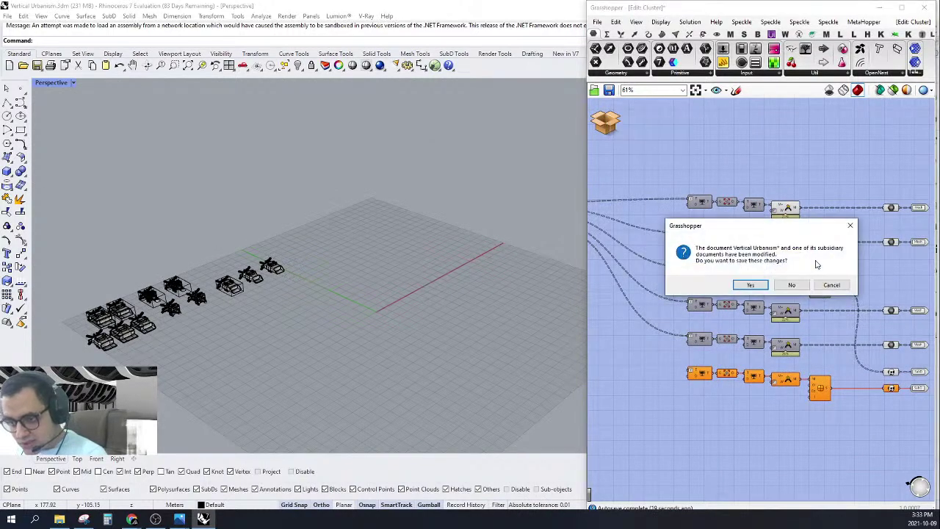
{"action": "left_click", "coordinate": [754, 284]}
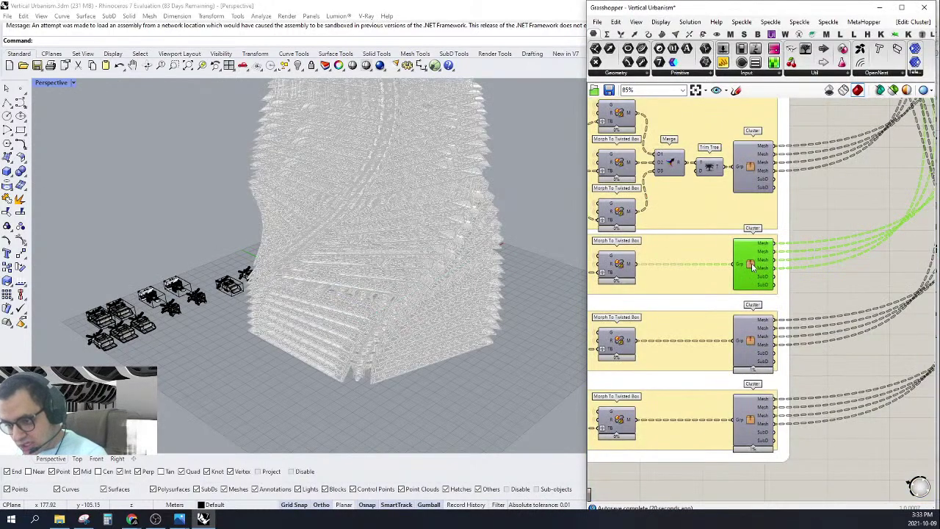
Disentangle the cluster directly below the Merge and Trim Tree row from its copies and open it for editing.
{"action": "right_click", "coordinate": [752, 268]}
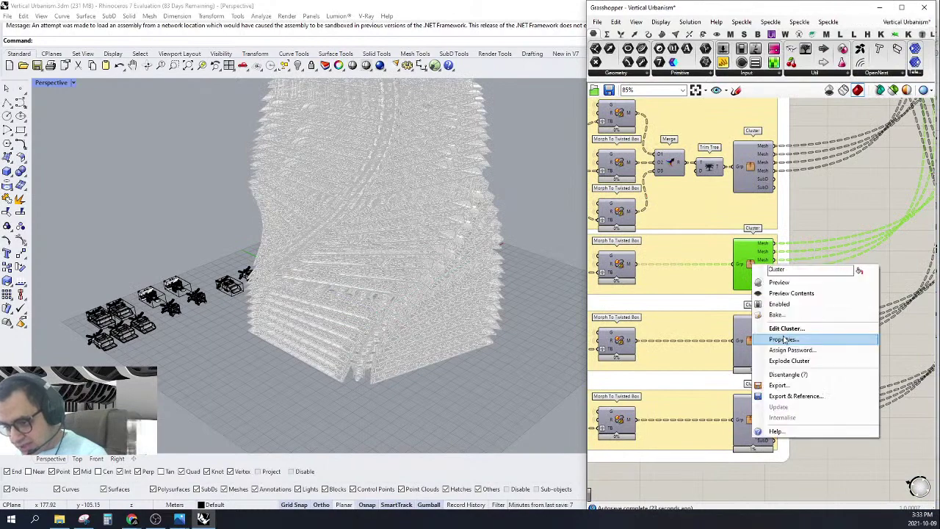
{"action": "left_click", "coordinate": [776, 377]}
{"action": "double_click", "coordinate": [750, 268]}
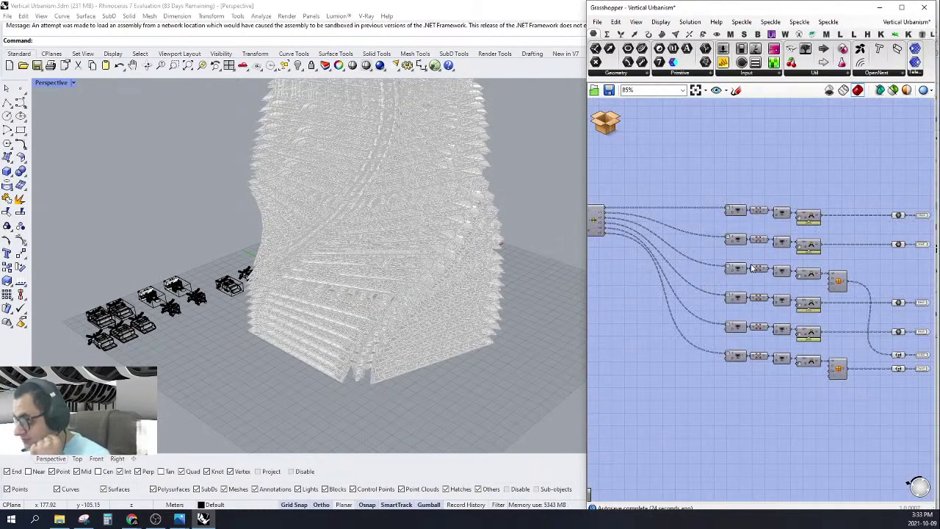
Check the ungrouped objects feeding the List Item, and close this cluster without saving.
{"action": "scroll", "coordinate": [652, 242], "scroll_direction": "up", "scroll_amount": 3}
{"action": "scroll", "coordinate": [652, 242], "scroll_direction": "up", "scroll_amount": 2}
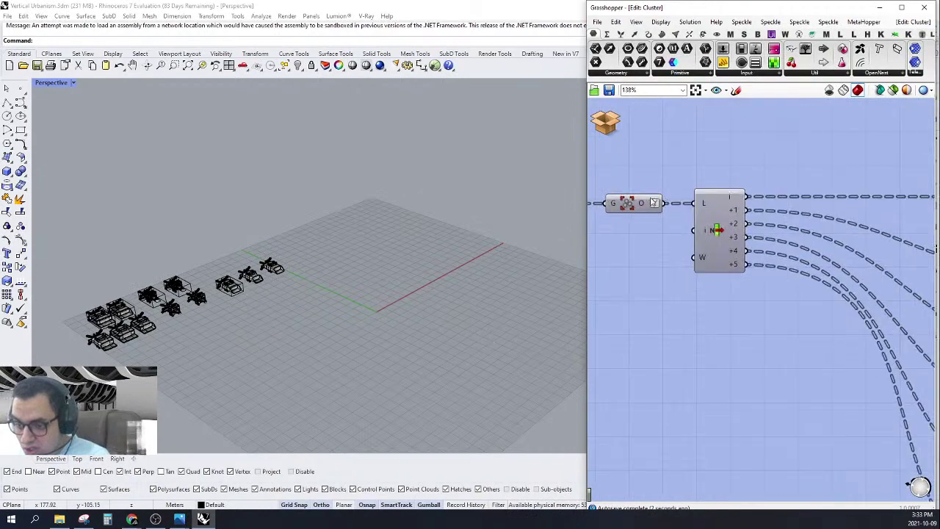
{"action": "mouse_move", "coordinate": [642, 204]}
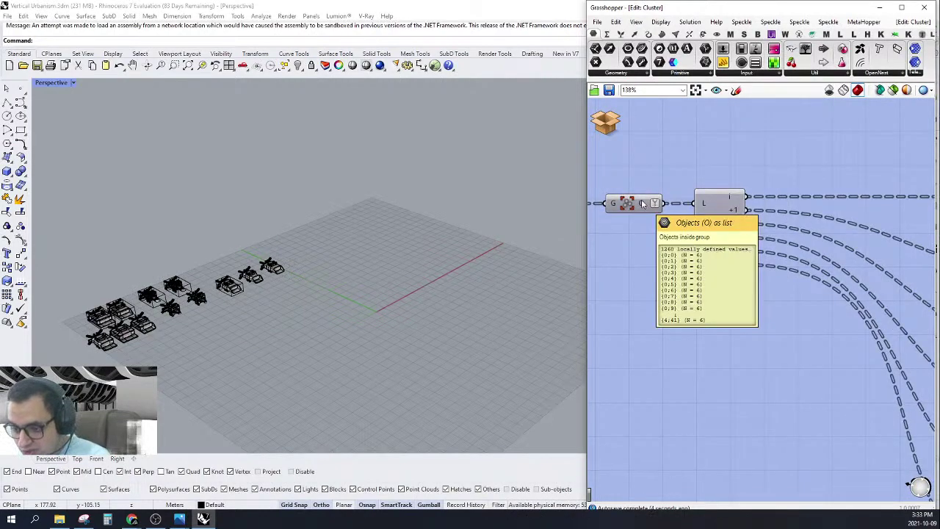
{"action": "left_click", "coordinate": [607, 123]}
{"action": "left_click", "coordinate": [623, 144]}
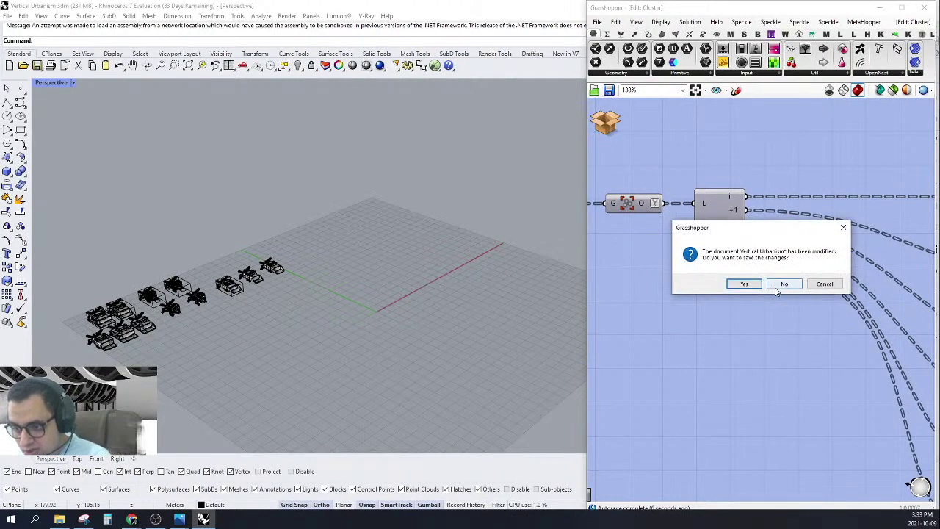
{"action": "left_click", "coordinate": [781, 286]}
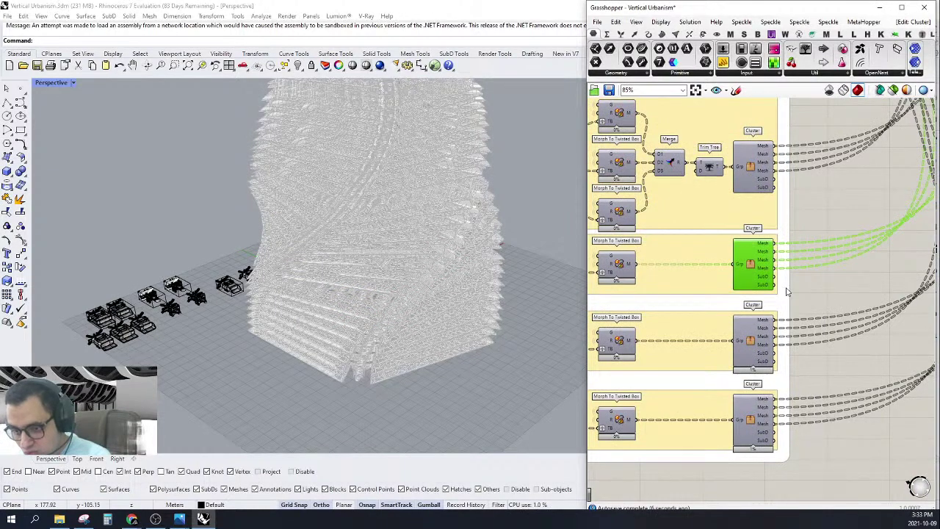
Disentangle the second-to-last row's cluster from its copies and open it for editing.
{"action": "scroll", "coordinate": [787, 280], "scroll_direction": "down", "scroll_amount": 7}
{"action": "scroll", "coordinate": [780, 308], "scroll_direction": "up", "scroll_amount": 8}
{"action": "left_click", "coordinate": [746, 256]}
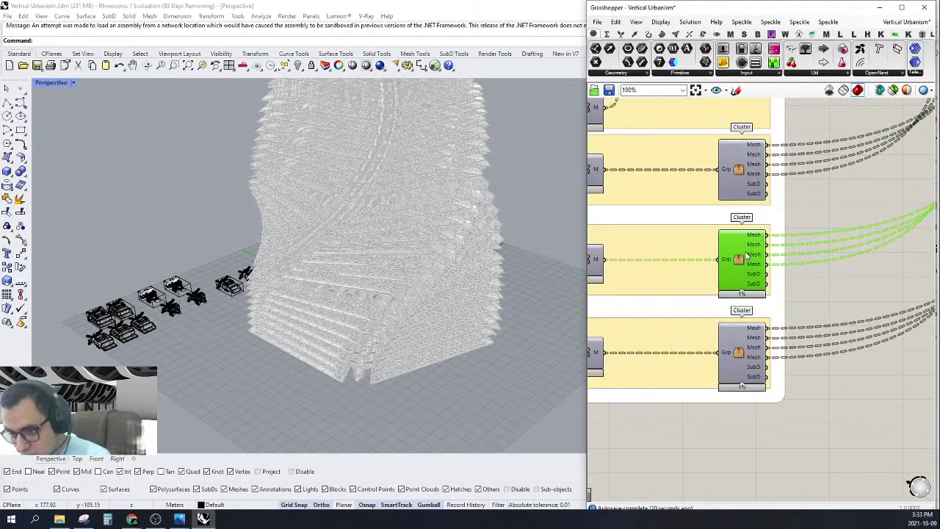
{"action": "right_click", "coordinate": [739, 261]}
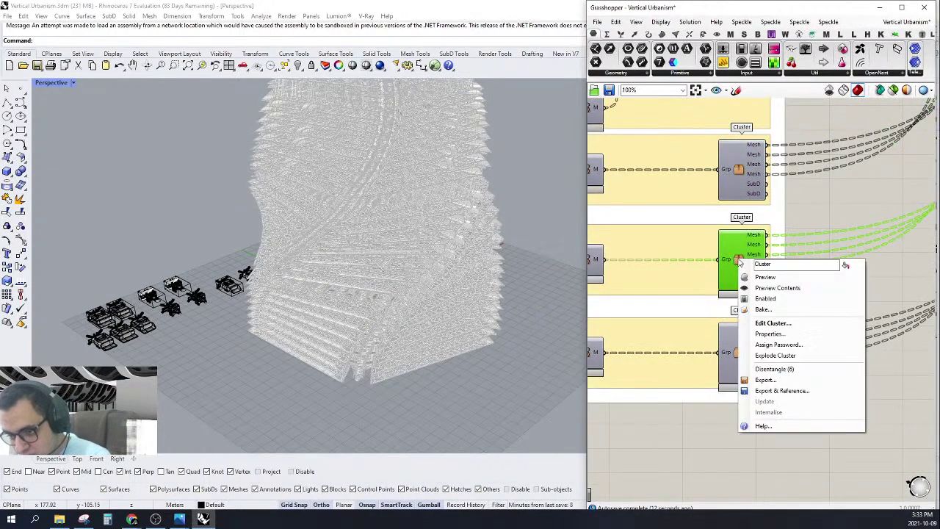
{"action": "left_click", "coordinate": [765, 369]}
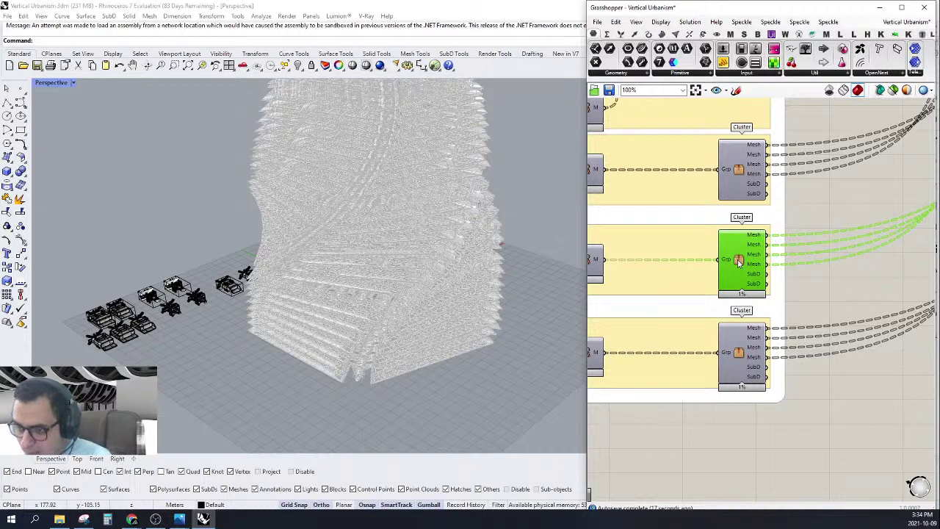
{"action": "double_click", "coordinate": [739, 260]}
{"action": "scroll", "coordinate": [602, 235], "scroll_direction": "up", "scroll_amount": 5}
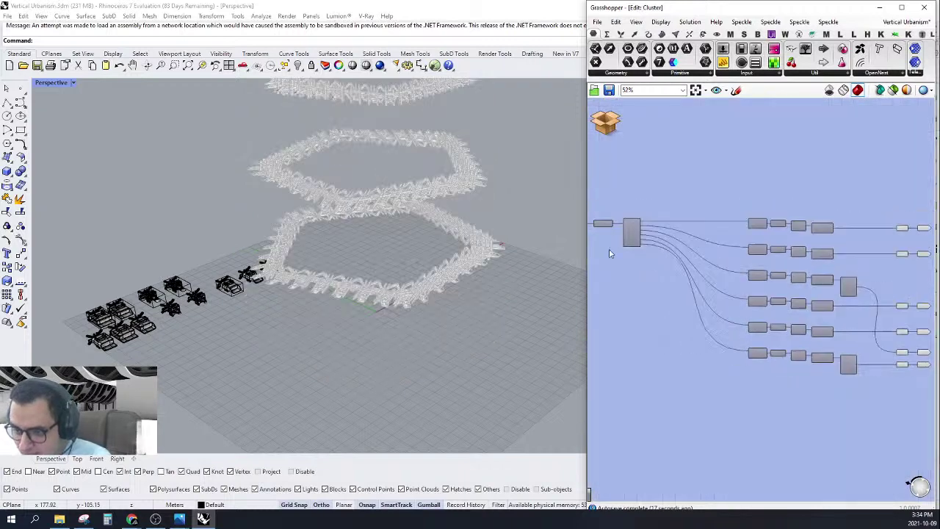
Check the number of ungrouped objects per branch and remove the +5 output from the List Item.
{"action": "mouse_move", "coordinate": [629, 235]}
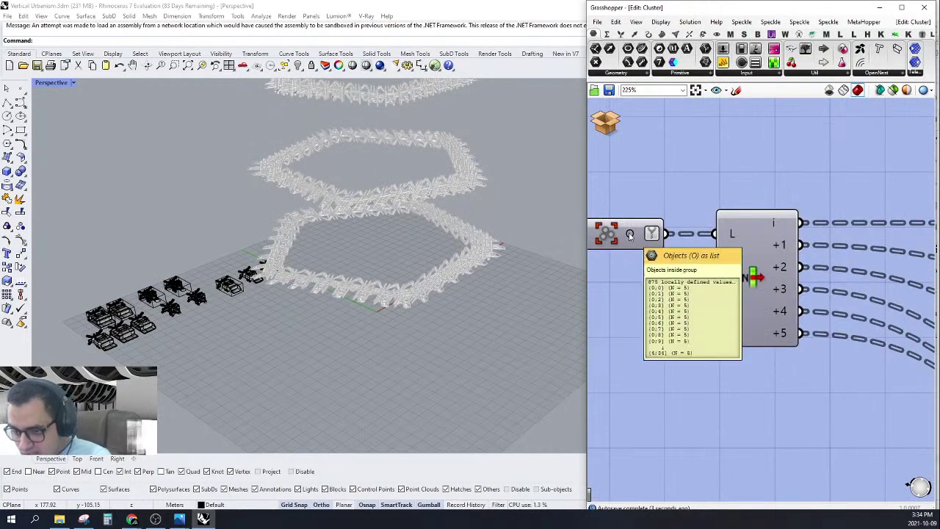
{"action": "scroll", "coordinate": [629, 235], "scroll_direction": "down", "scroll_amount": 4}
{"action": "scroll", "coordinate": [691, 282], "scroll_direction": "up", "scroll_amount": 7}
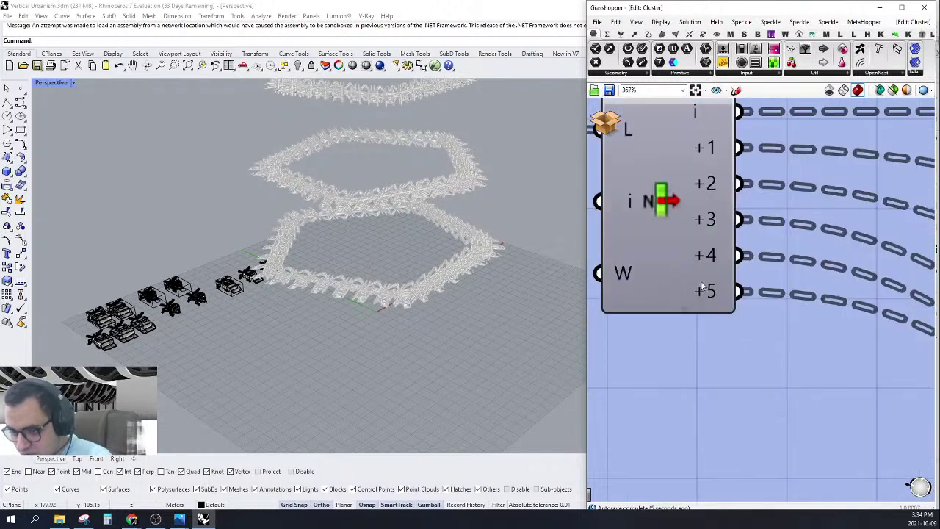
{"action": "left_click", "coordinate": [684, 292]}
Examine which facade parts each Mesh output carries by highlighting the outputs one after another in the viewport.
{"action": "scroll", "coordinate": [650, 267], "scroll_direction": "down", "scroll_amount": 8}
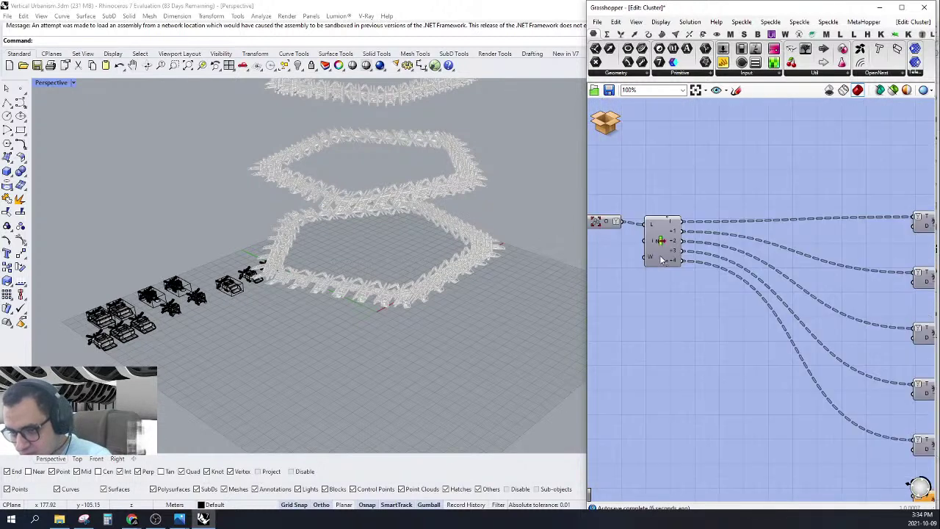
{"action": "right_click_drag", "start_coordinate": [825, 247], "coordinate": [758, 247]}
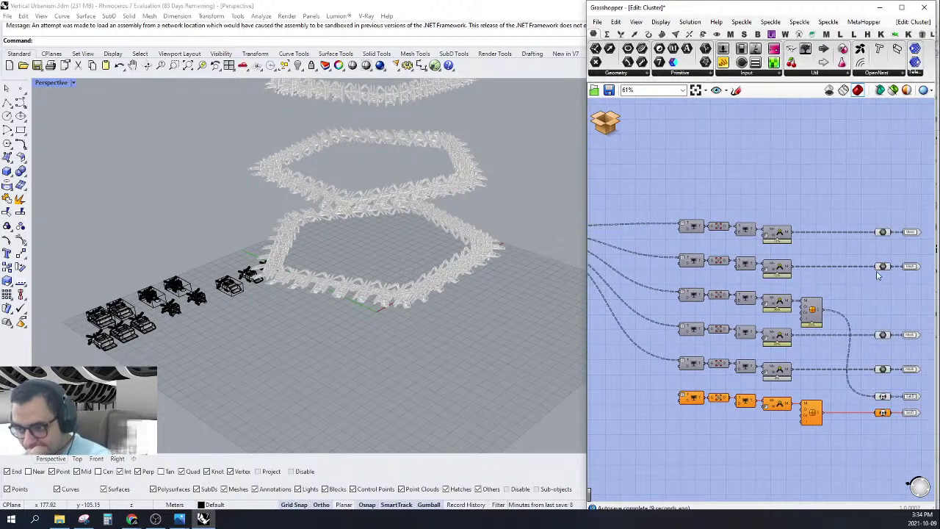
{"action": "right_click_drag", "start_coordinate": [887, 266], "coordinate": [836, 247]}
{"action": "left_click", "coordinate": [830, 214]}
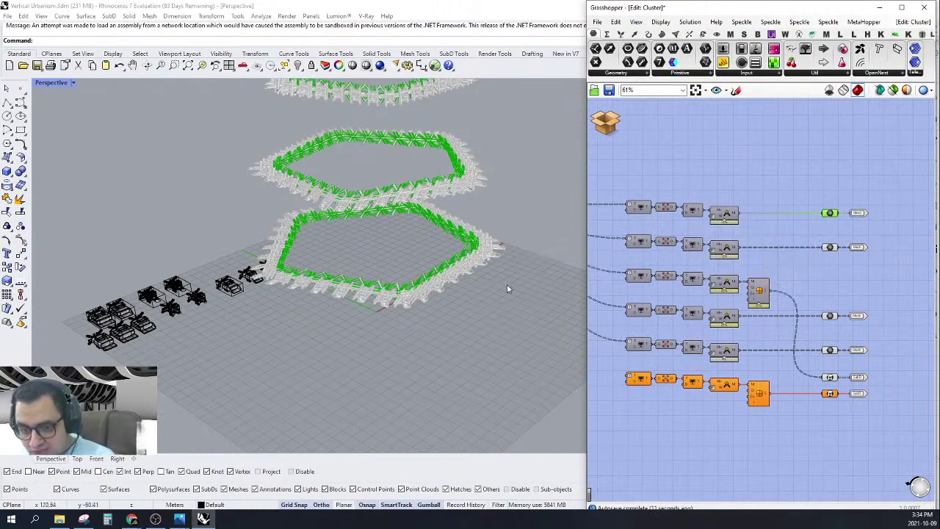
{"action": "scroll", "coordinate": [507, 289], "scroll_direction": "up", "scroll_amount": 5}
{"action": "left_click", "coordinate": [830, 247], "text": "shift"}
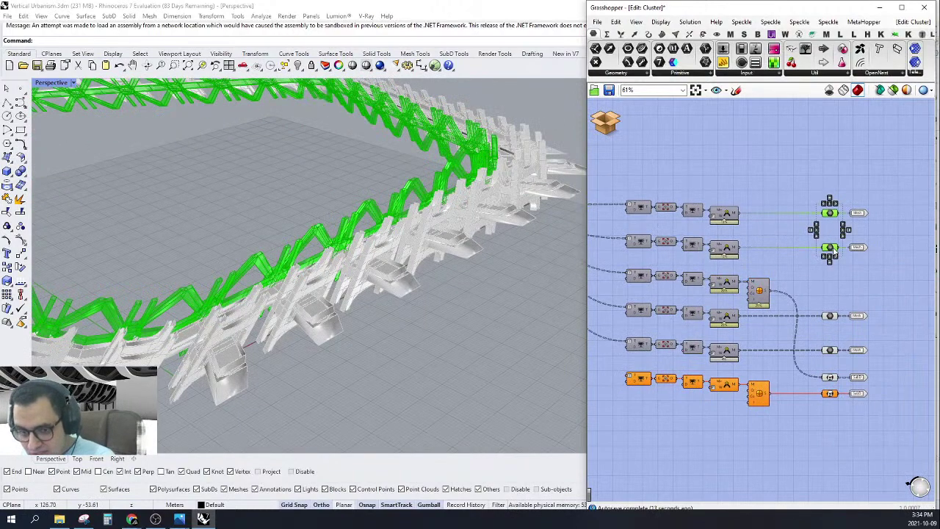
{"action": "scroll", "coordinate": [293, 270], "scroll_direction": "up", "scroll_amount": 5}
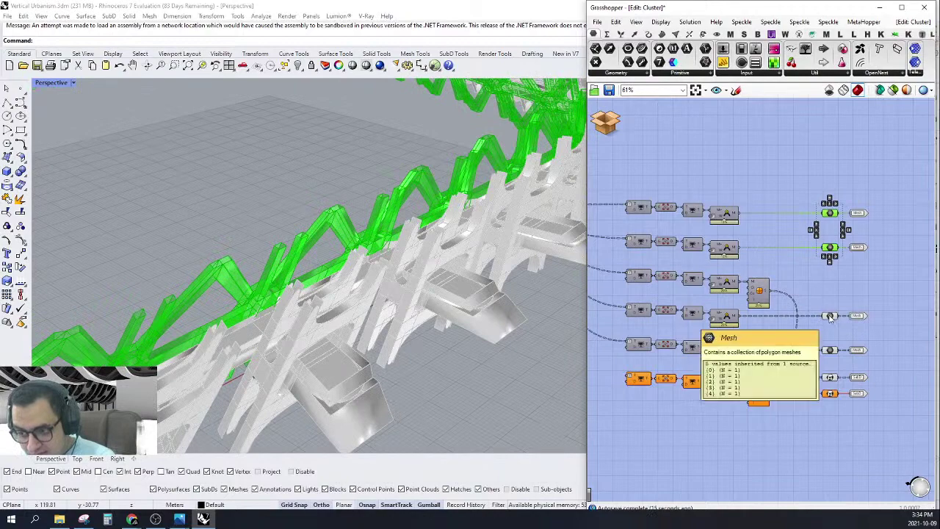
{"action": "left_click", "coordinate": [831, 315]}
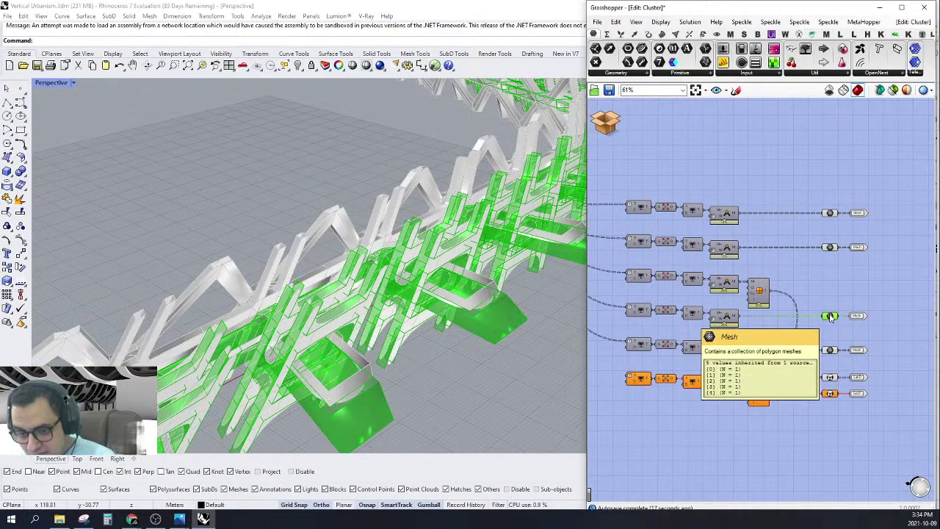
{"action": "scroll", "coordinate": [453, 232], "scroll_direction": "up", "scroll_amount": 6}
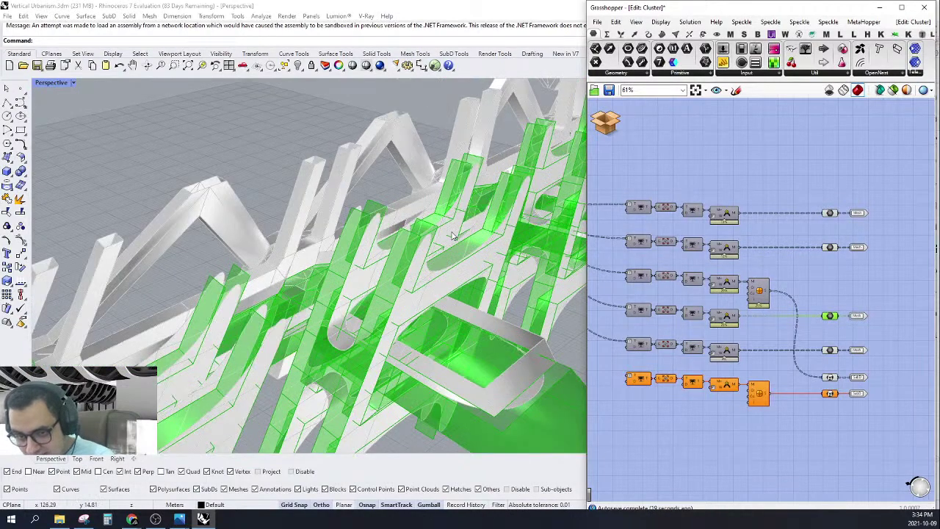
{"action": "left_click", "coordinate": [829, 350]}
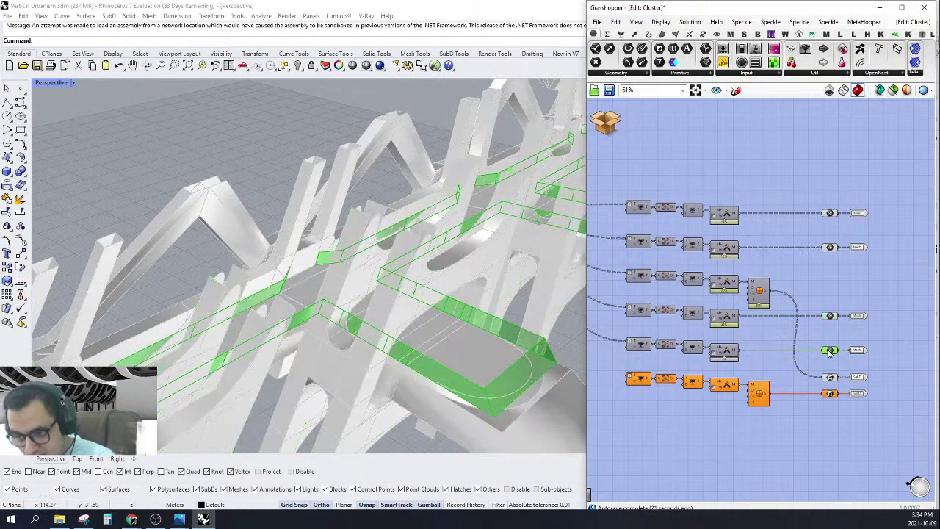
{"action": "right_click_drag", "start_coordinate": [739, 374], "coordinate": [773, 375]}
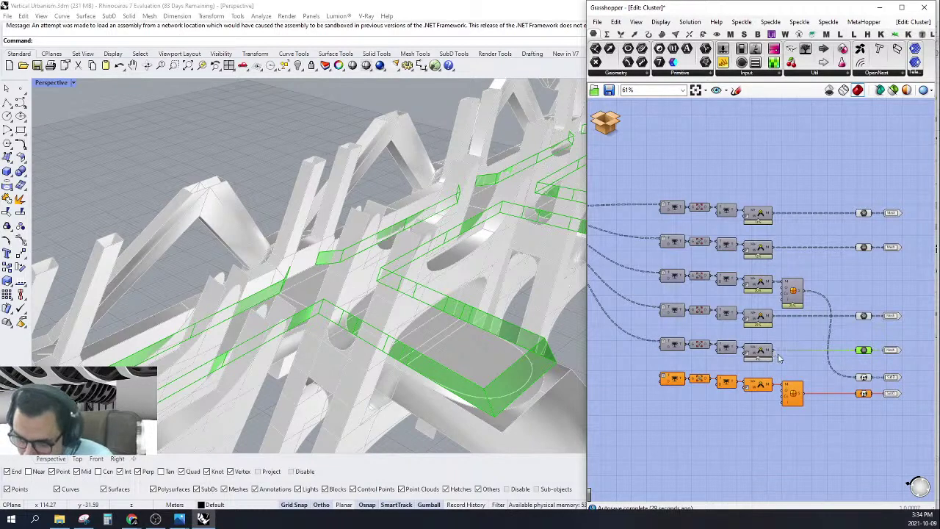
Delete the entire fifth component chain inside the cluster, including its Join Meshes and Weld component and Mesh output.
{"action": "scroll", "coordinate": [776, 356], "scroll_direction": "up", "scroll_amount": 3}
{"action": "left_click", "coordinate": [767, 396]}
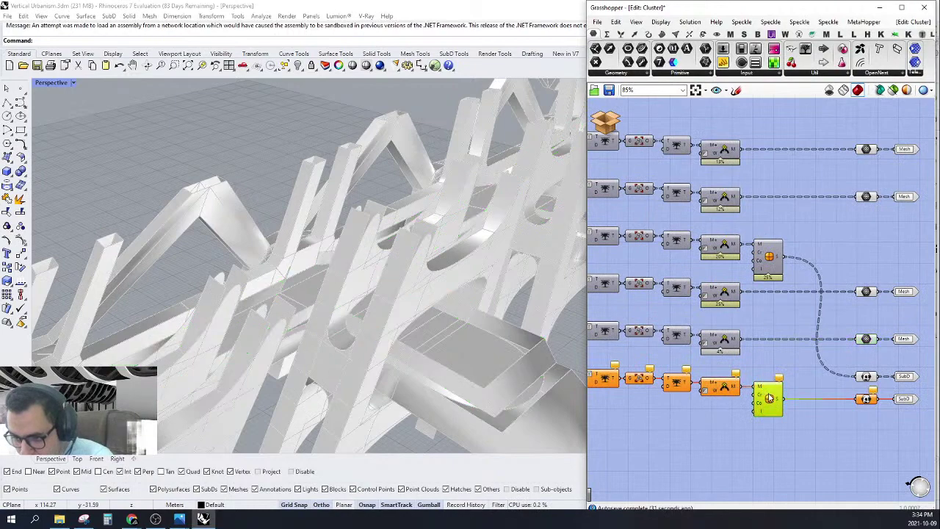
{"action": "scroll", "coordinate": [756, 391], "scroll_direction": "down", "scroll_amount": 3}
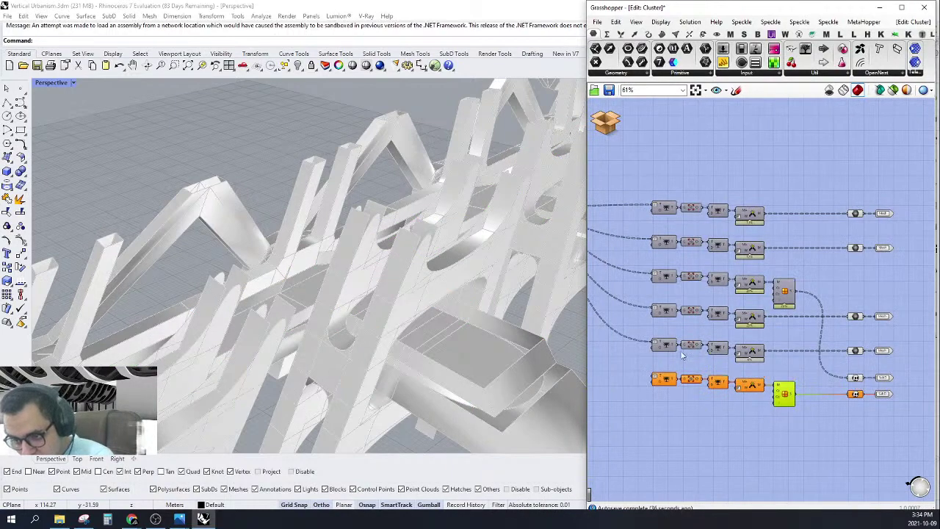
{"action": "left_click", "coordinate": [757, 355]}
{"action": "left_click", "coordinate": [914, 337]}
{"action": "left_click_drag", "start_coordinate": [915, 338], "coordinate": [588, 364]}
{"action": "key", "text": "Delete"}
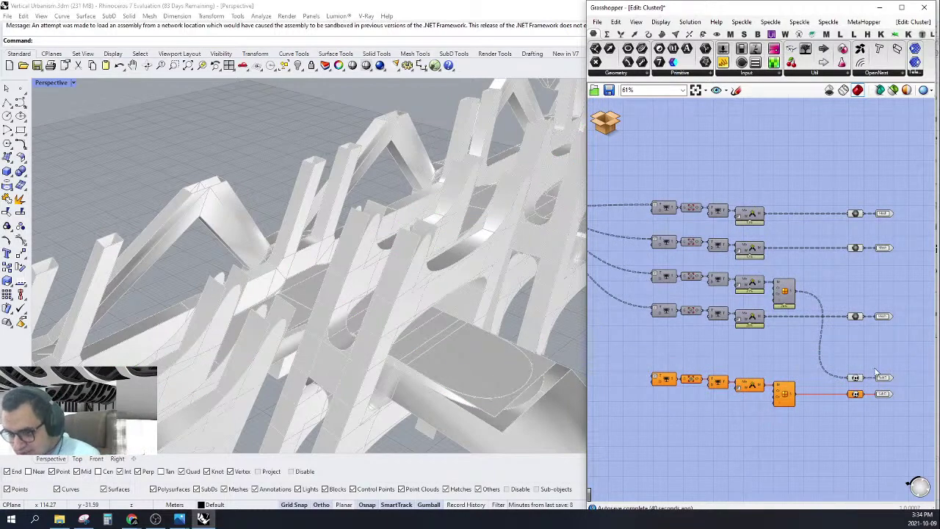
Move the disconnected bottom chain and both SubD outputs up beneath the fourth row.
{"action": "scroll", "coordinate": [876, 373], "scroll_direction": "up", "scroll_amount": 1}
{"action": "left_click_drag", "start_coordinate": [906, 357], "coordinate": [591, 433]}
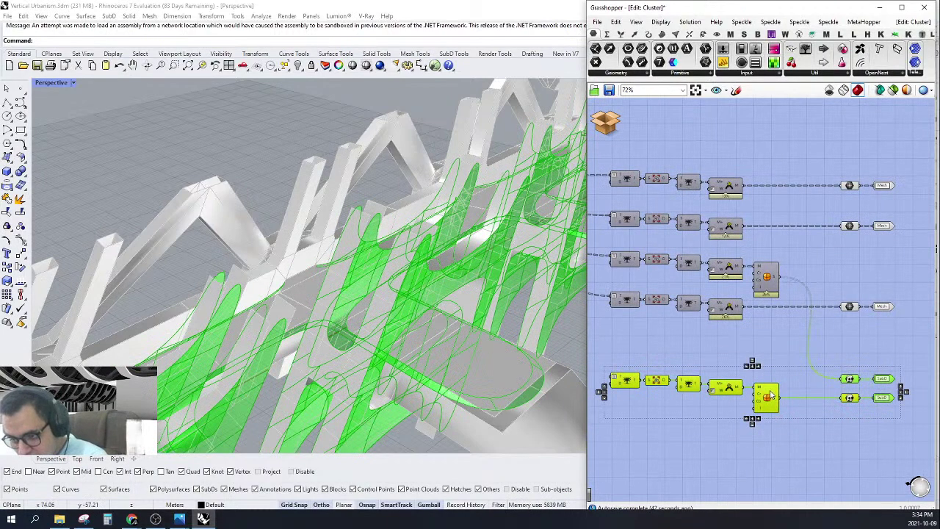
{"action": "left_click_drag", "start_coordinate": [771, 395], "coordinate": [771, 349]}
{"action": "left_click", "coordinate": [819, 317]}
Connect the fourth row's joined mesh to the M input of the bottom SubD component.
{"action": "left_click", "coordinate": [852, 309]}
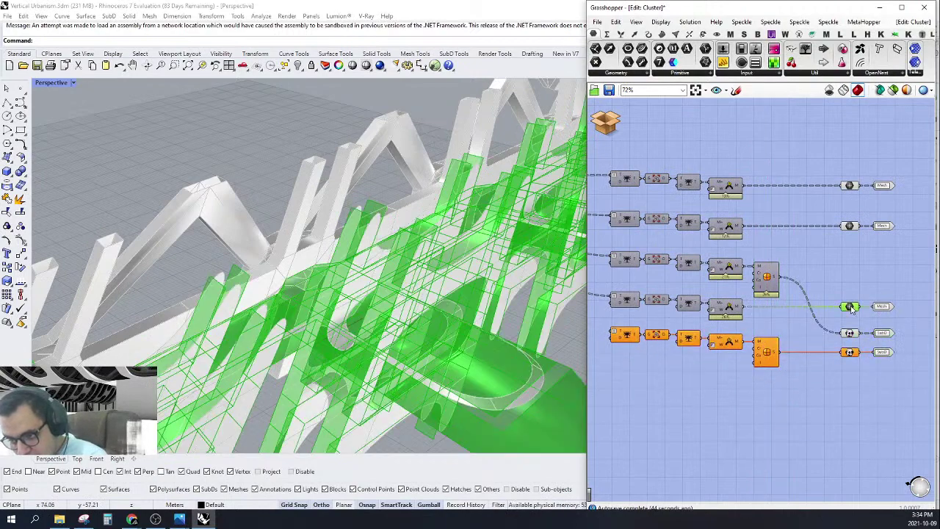
{"action": "scroll", "coordinate": [844, 293], "scroll_direction": "up", "scroll_amount": 3}
{"action": "left_click_drag", "start_coordinate": [703, 376], "coordinate": [689, 314]}
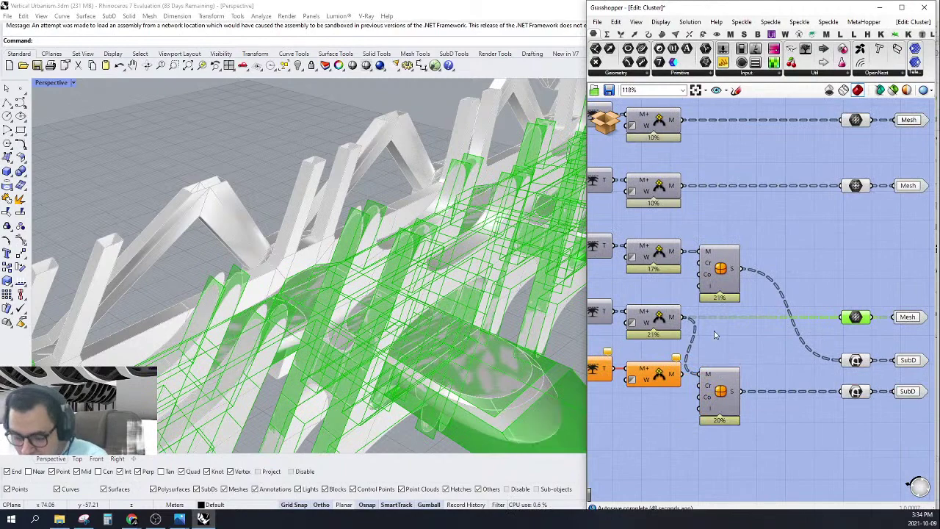
Delete the leftover disconnected bottom chain and the fourth row's Mesh parameter with its cluster output.
{"action": "scroll", "coordinate": [717, 335], "scroll_direction": "down", "scroll_amount": 2}
{"action": "left_click_drag", "start_coordinate": [801, 393], "coordinate": [605, 350]}
{"action": "right_click_drag", "start_coordinate": [713, 380], "coordinate": [594, 387]}
{"action": "key", "text": "Delete"}
{"action": "right_click_drag", "start_coordinate": [777, 355], "coordinate": [743, 365]}
{"action": "right_click_drag", "start_coordinate": [798, 328], "coordinate": [820, 359]}
{"action": "left_click_drag", "start_coordinate": [906, 320], "coordinate": [651, 441]}
{"action": "key", "text": "Delete"}
Align the bottom SubD component and both SubD parameters and outputs with the third and fourth rows.
{"action": "scroll", "coordinate": [848, 337], "scroll_direction": "up", "scroll_amount": 2}
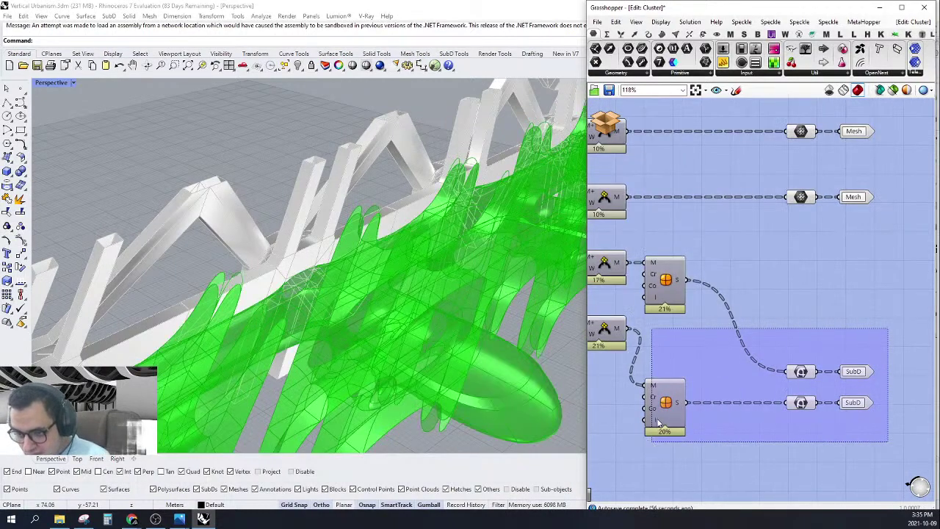
{"action": "left_click_drag", "start_coordinate": [665, 404], "coordinate": [665, 347]}
{"action": "left_click", "coordinate": [783, 259]}
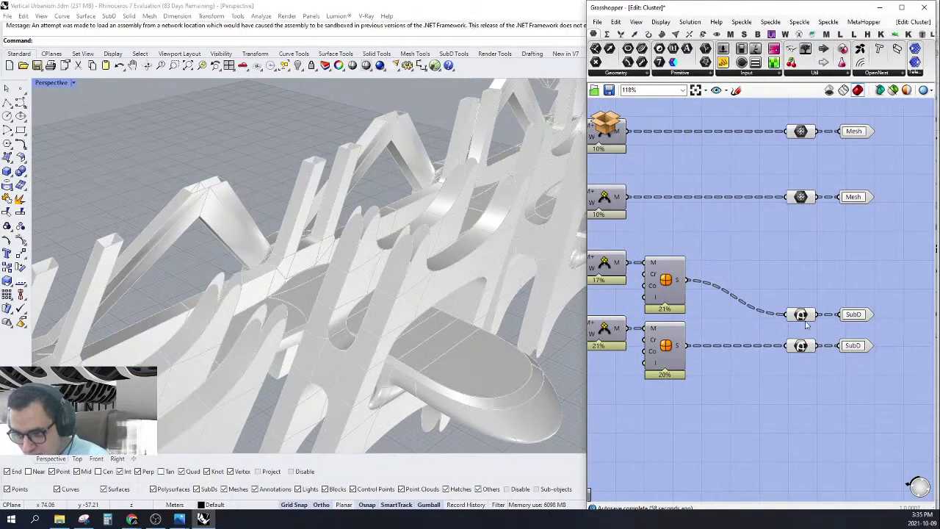
{"action": "left_click_drag", "start_coordinate": [803, 316], "coordinate": [803, 281]}
{"action": "left_click_drag", "start_coordinate": [861, 314], "coordinate": [859, 280]}
{"action": "scroll", "coordinate": [859, 282], "scroll_direction": "down", "scroll_amount": 3}
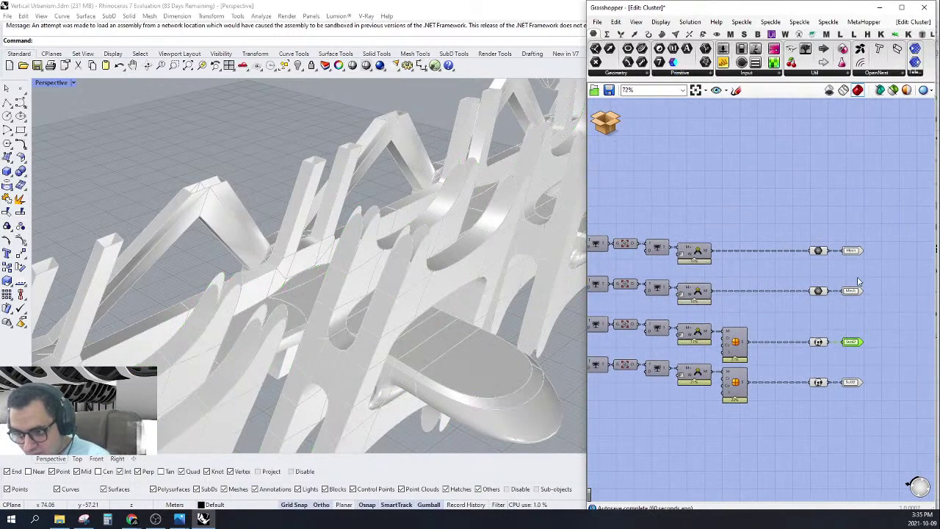
Move the two SubD rows with their parameters and outputs down to leave a gap beneath the second mesh row.
{"action": "scroll", "coordinate": [852, 277], "scroll_direction": "down", "scroll_amount": 4}
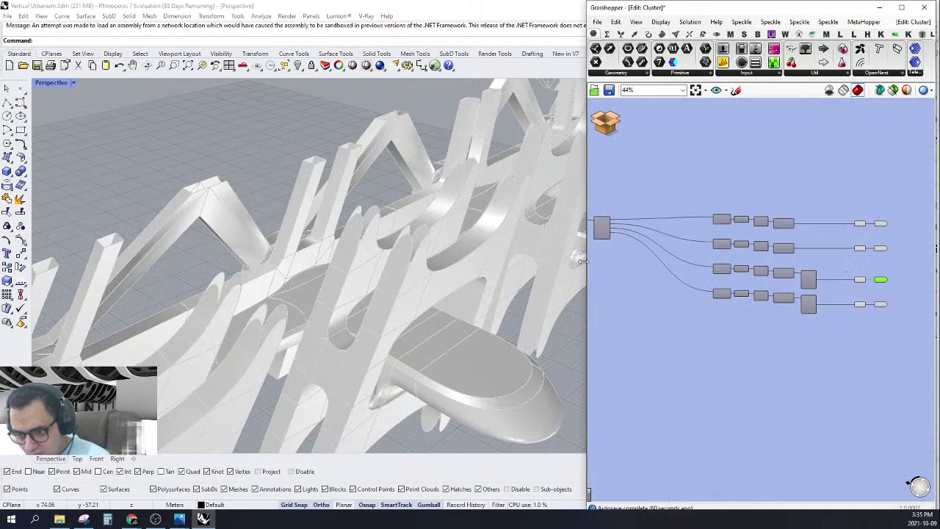
{"action": "scroll", "coordinate": [625, 247], "scroll_direction": "up", "scroll_amount": 4}
{"action": "right_click_drag", "start_coordinate": [781, 269], "coordinate": [653, 287]}
{"action": "right_click_drag", "start_coordinate": [899, 291], "coordinate": [798, 287]}
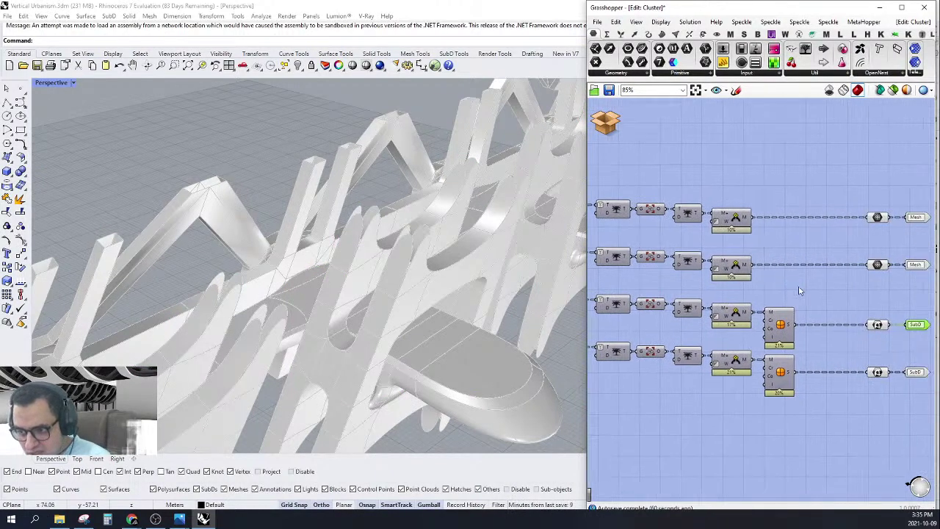
{"action": "left_click", "coordinate": [876, 218]}
{"action": "left_click", "coordinate": [876, 266], "text": "shift"}
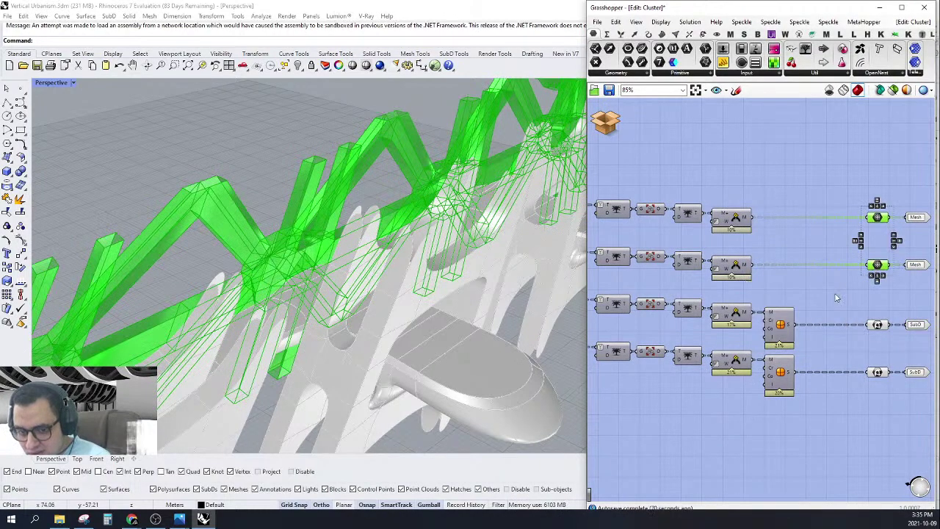
{"action": "scroll", "coordinate": [882, 327], "scroll_direction": "down", "scroll_amount": 3}
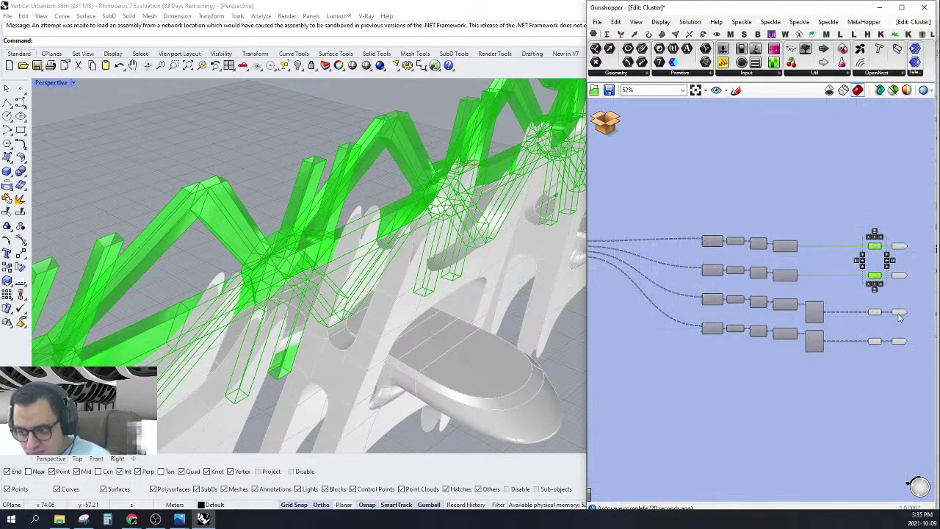
{"action": "left_click_drag", "start_coordinate": [915, 295], "coordinate": [668, 376]}
{"action": "left_click_drag", "start_coordinate": [716, 298], "coordinate": [717, 345]}
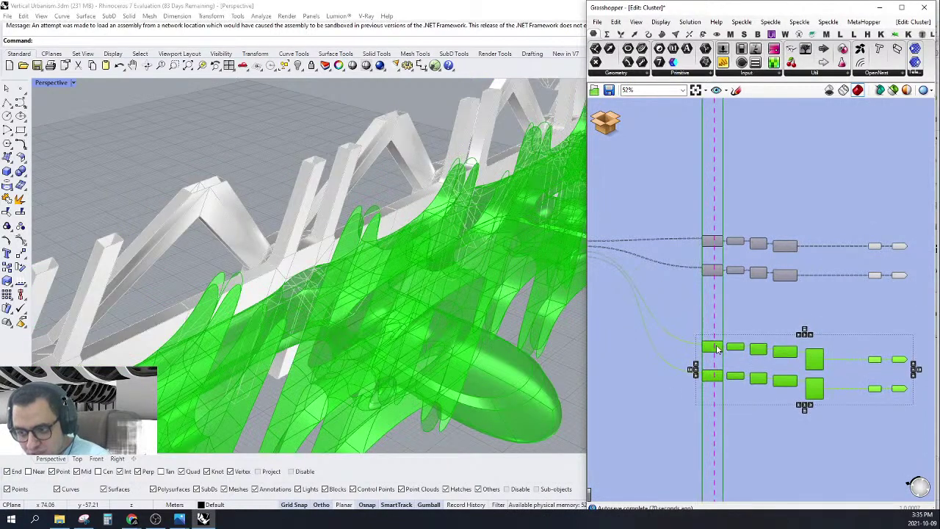
{"action": "left_click", "coordinate": [853, 308]}
Duplicate the complete second mesh row, including its Mesh parameter and output, into the gap above the SubD rows.
{"action": "left_click_drag", "start_coordinate": [918, 302], "coordinate": [718, 313]}
{"action": "scroll", "coordinate": [724, 272], "scroll_direction": "up", "scroll_amount": 2}
{"action": "left_click", "coordinate": [700, 284]}
{"action": "right_click_drag", "start_coordinate": [699, 282], "coordinate": [792, 309]}
{"action": "right_click_drag", "start_coordinate": [688, 293], "coordinate": [661, 276]}
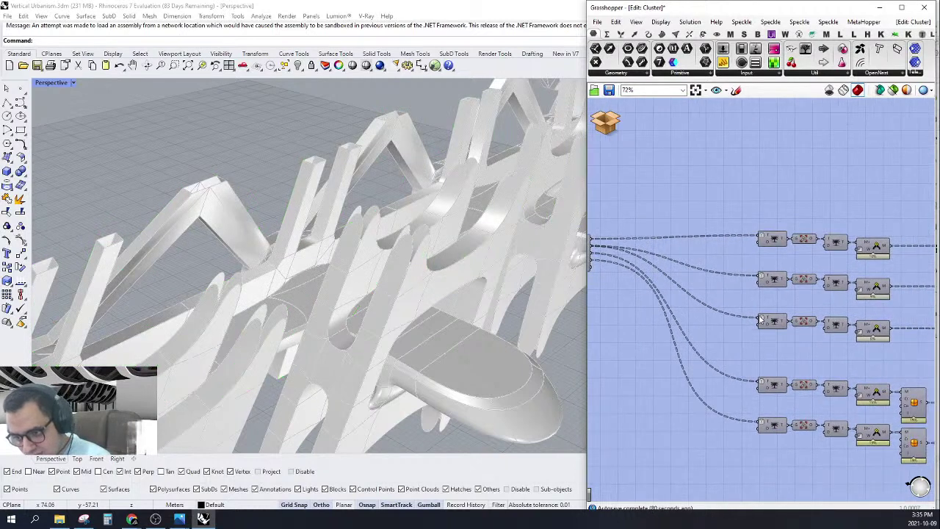
Feed the new third row's Trim Tree from the List Item's +4 output and check the row's Mesh parameter.
{"action": "scroll", "coordinate": [762, 321], "scroll_direction": "down", "scroll_amount": 2}
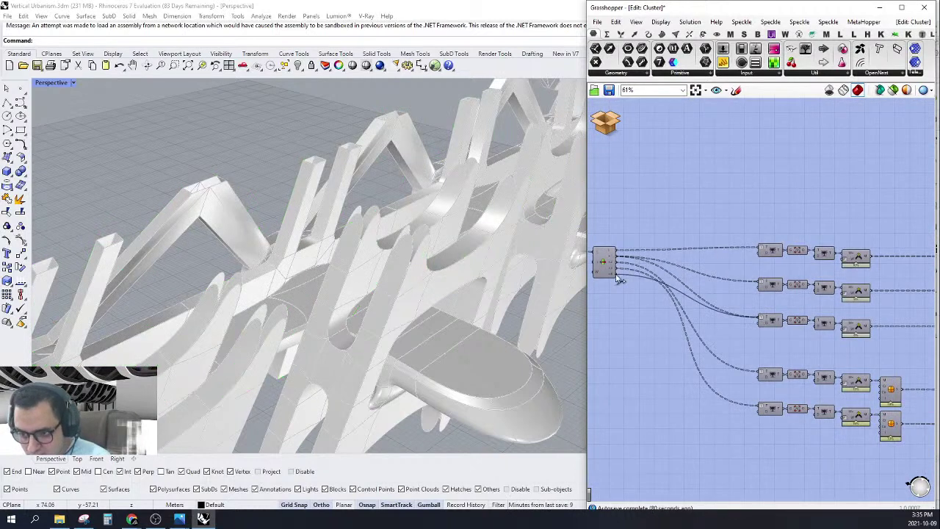
{"action": "left_click_drag", "start_coordinate": [617, 277], "coordinate": [616, 274]}
{"action": "right_click_drag", "start_coordinate": [715, 305], "coordinate": [582, 280]}
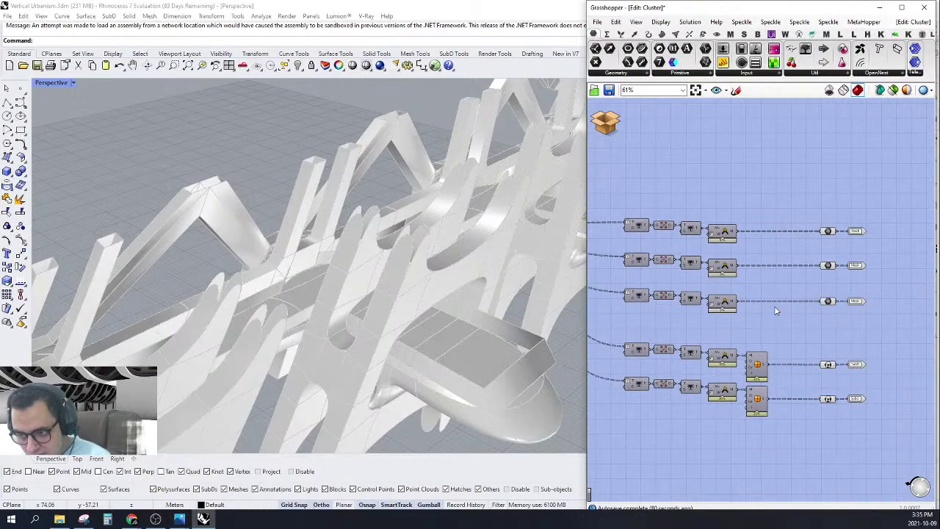
{"action": "left_click", "coordinate": [827, 301]}
{"action": "scroll", "coordinate": [845, 326], "scroll_direction": "up", "scroll_amount": 4}
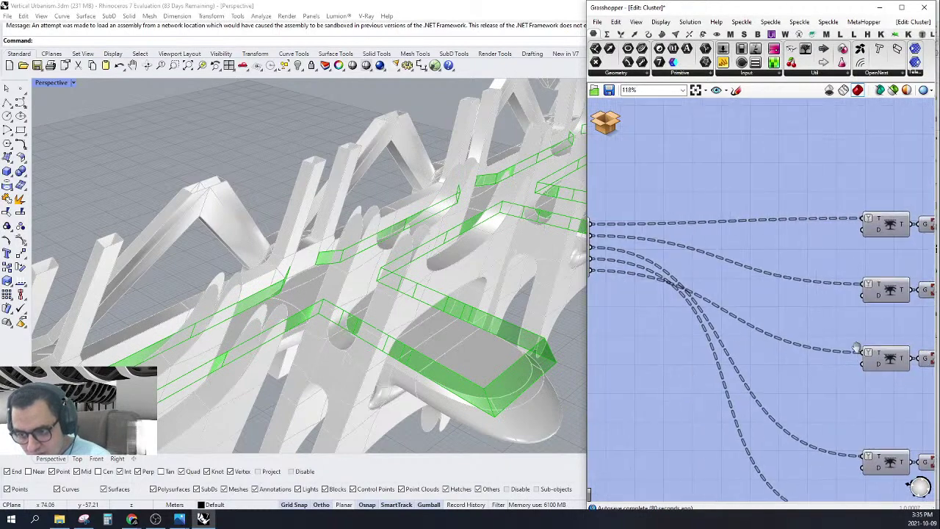
{"action": "scroll", "coordinate": [867, 352], "scroll_direction": "down", "scroll_amount": 3}
Turn on the preview of the first and second rows' leading Trim Tree components.
{"action": "left_click", "coordinate": [841, 245]}
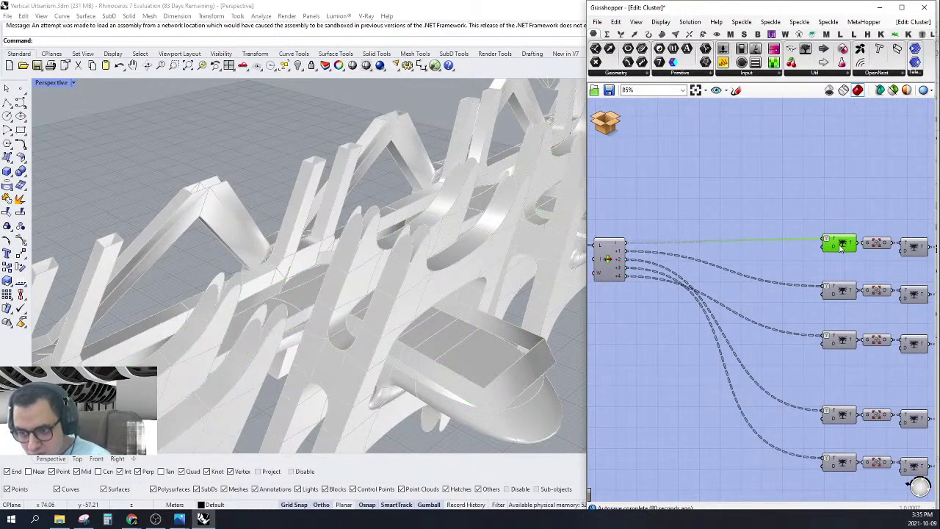
{"action": "right_click", "coordinate": [841, 246]}
{"action": "left_click", "coordinate": [839, 263]}
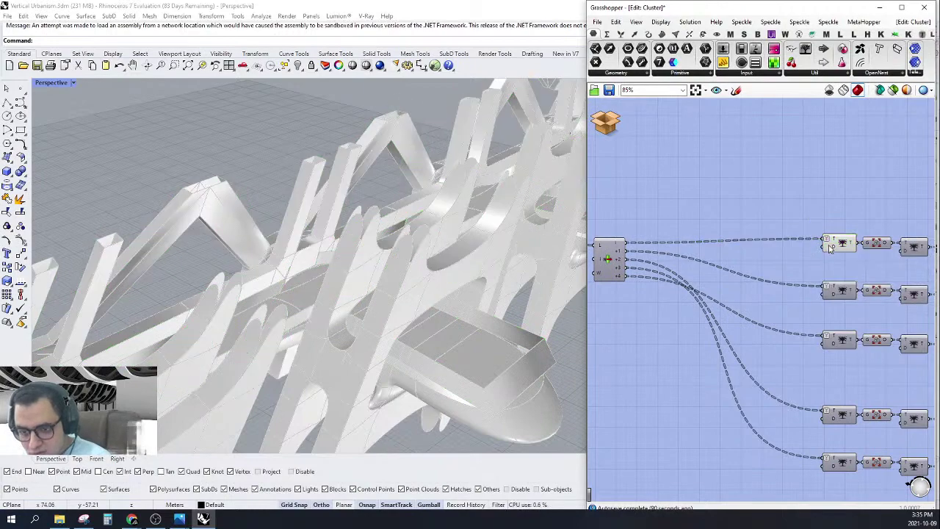
{"action": "right_click", "coordinate": [837, 292]}
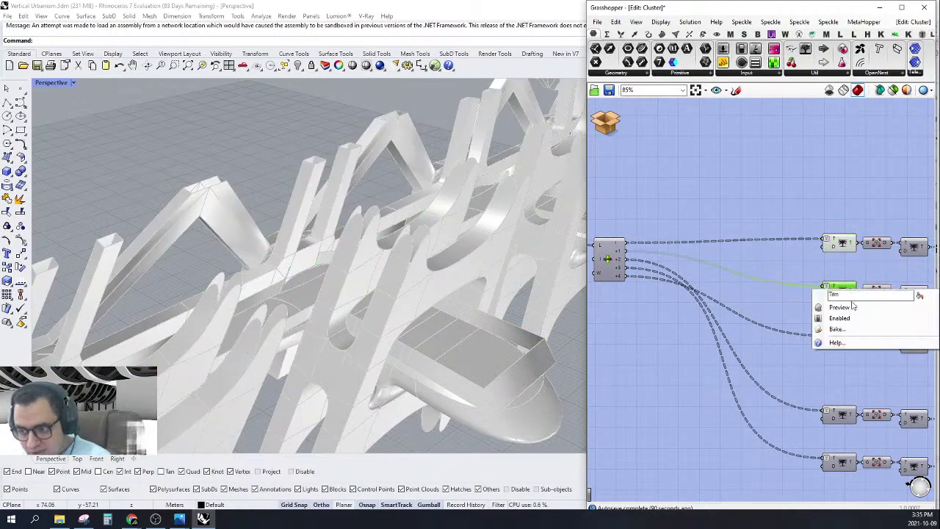
{"action": "left_click", "coordinate": [839, 306]}
{"action": "right_click_drag", "start_coordinate": [839, 306], "coordinate": [794, 301]}
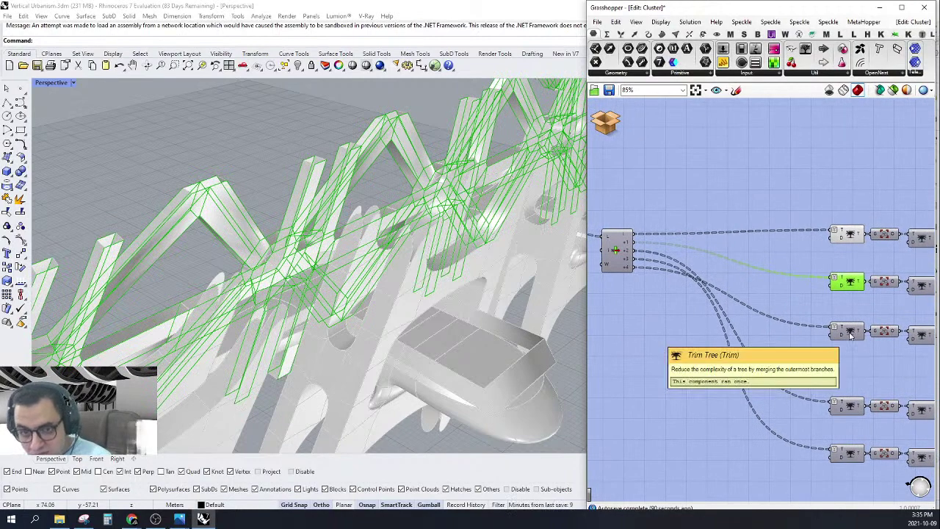
Compare the first two rows' Trim Tree geometry and turn on the preview of the third row's Trim Tree.
{"action": "left_click", "coordinate": [849, 237]}
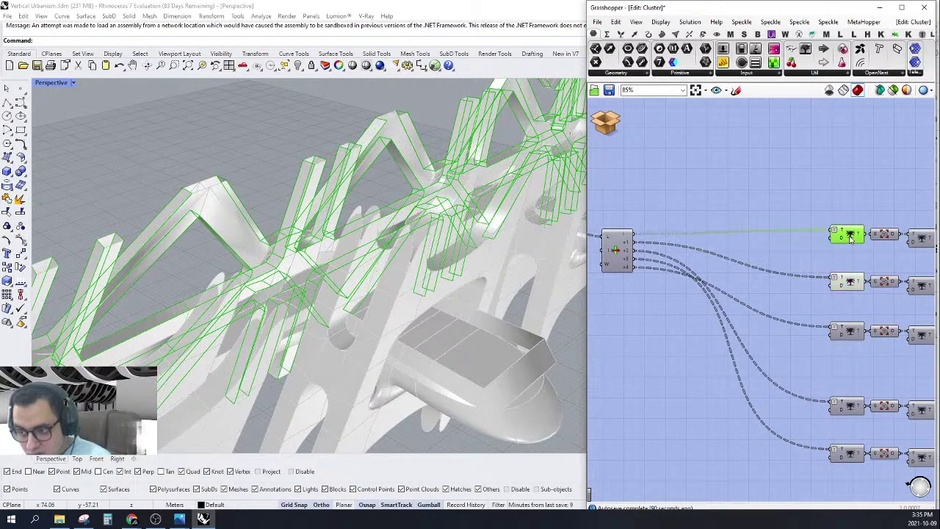
{"action": "left_click", "coordinate": [849, 283]}
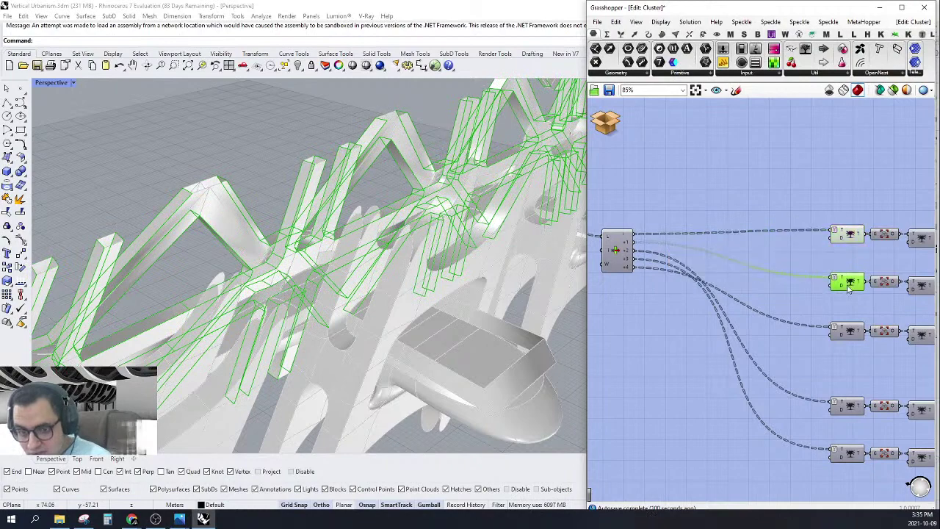
{"action": "right_click", "coordinate": [846, 338]}
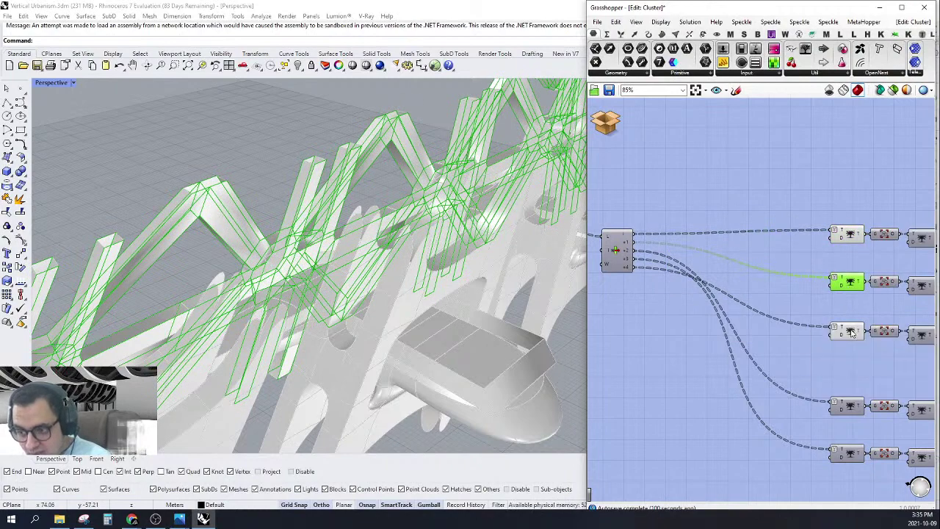
{"action": "left_click", "coordinate": [848, 332]}
Replace the third row's Trim Tree input with the List Item's +2 output.
{"action": "right_click_drag", "start_coordinate": [712, 307], "coordinate": [721, 320]}
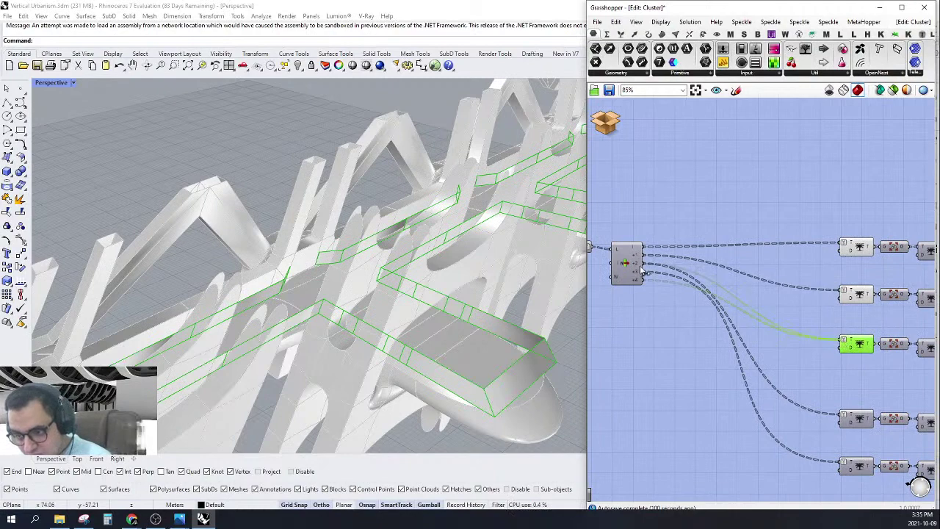
{"action": "scroll", "coordinate": [283, 211], "scroll_direction": "down", "scroll_amount": 5}
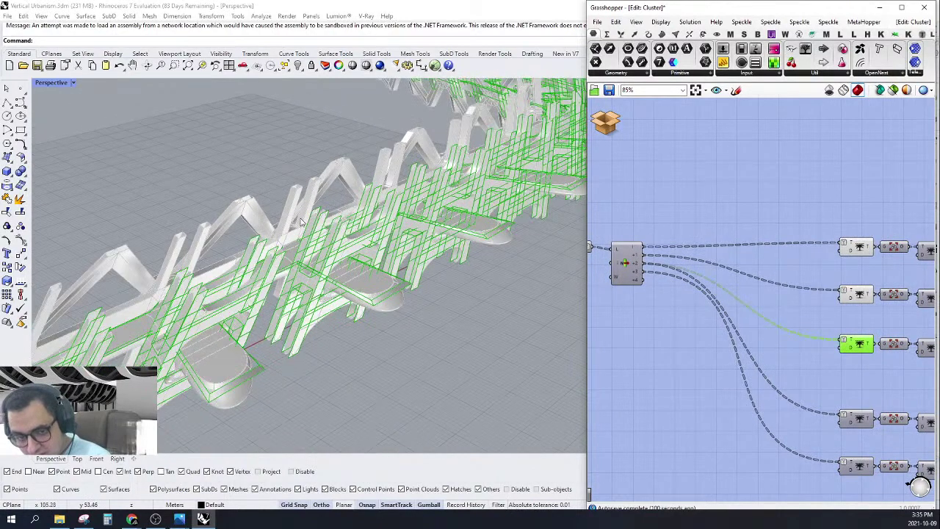
{"action": "scroll", "coordinate": [353, 224], "scroll_direction": "up", "scroll_amount": 5}
{"action": "right_click_drag", "start_coordinate": [816, 329], "coordinate": [789, 316]}
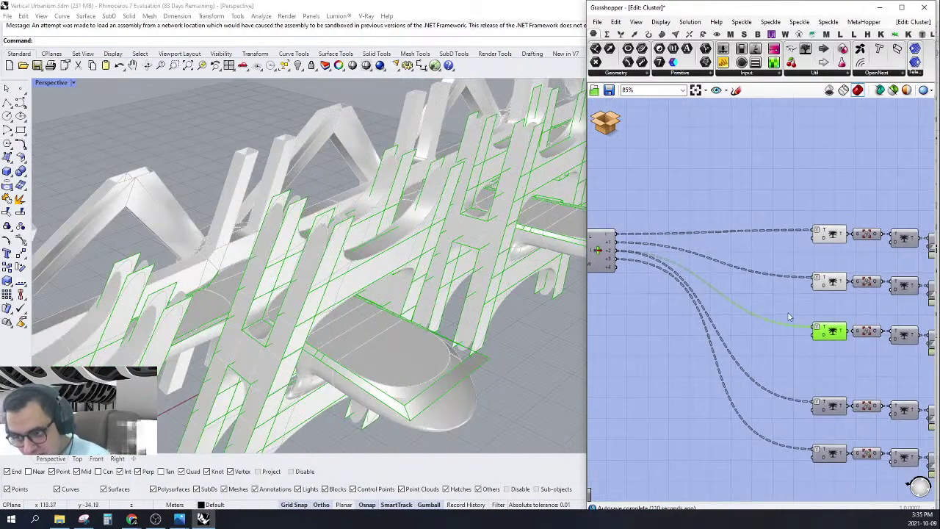
Preview the fourth row's Trim Tree and connect the List Item's +3 and +4 outputs to the fourth and fifth rows.
{"action": "left_click", "coordinate": [832, 411]}
{"action": "right_click", "coordinate": [832, 410]}
{"action": "left_click", "coordinate": [841, 428]}
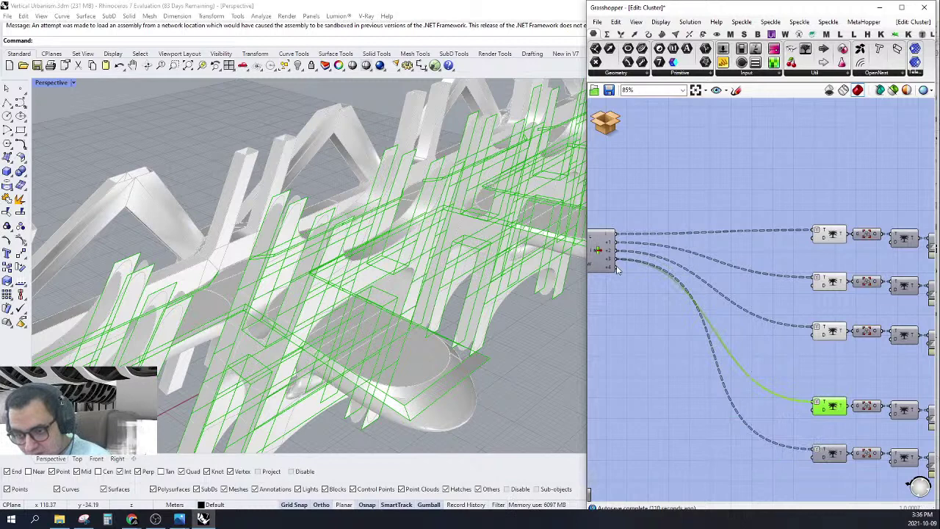
{"action": "left_click_drag", "start_coordinate": [615, 265], "coordinate": [814, 444]}
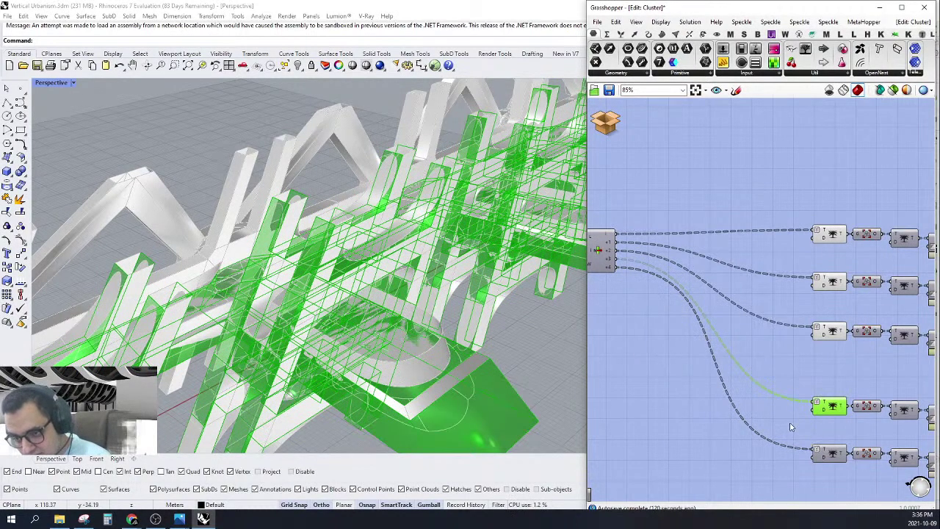
Examine the geometry carried by the fourth row's Trim Tree and its SubD parameter.
{"action": "left_click", "coordinate": [757, 408]}
{"action": "left_click", "coordinate": [825, 408]}
{"action": "left_click", "coordinate": [828, 373]}
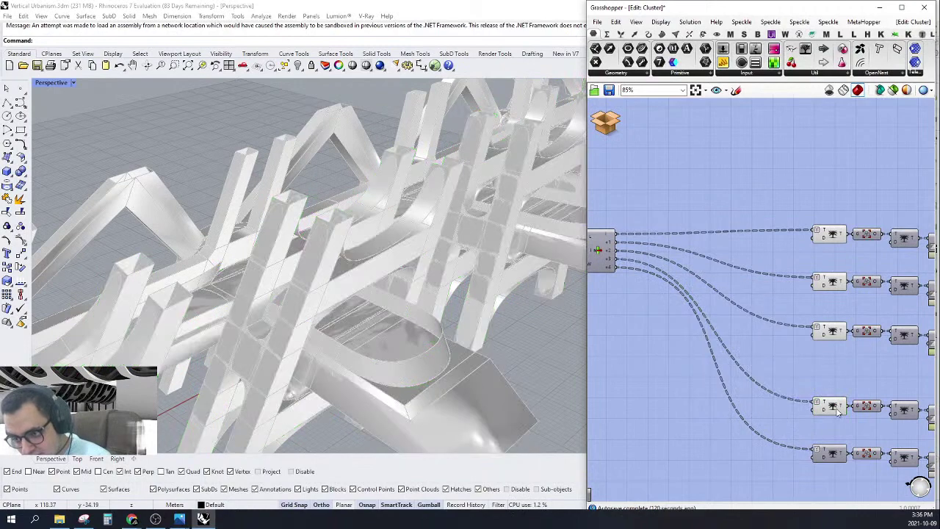
{"action": "left_click", "coordinate": [835, 408]}
{"action": "scroll", "coordinate": [837, 400], "scroll_direction": "down", "scroll_amount": 2}
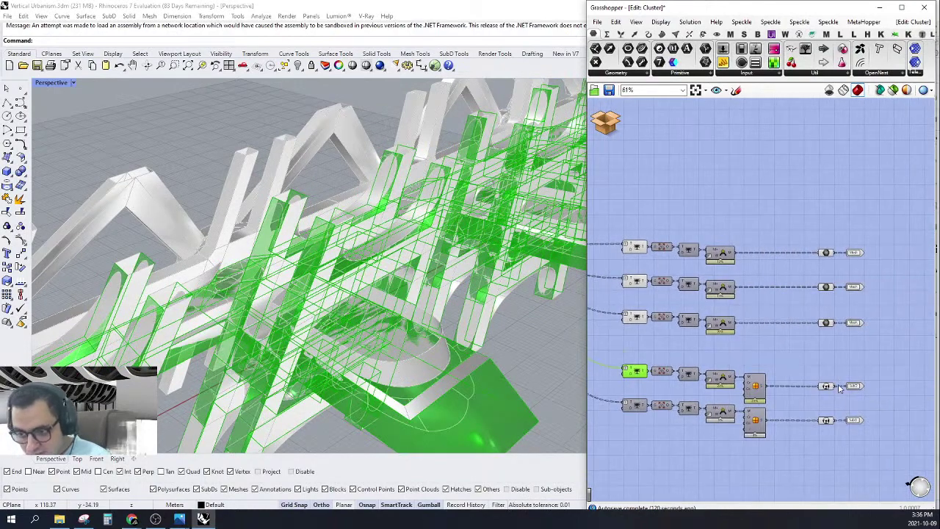
{"action": "left_click", "coordinate": [830, 389]}
{"action": "left_click", "coordinate": [796, 348]}
{"action": "right_click_drag", "start_coordinate": [713, 363], "coordinate": [805, 350]}
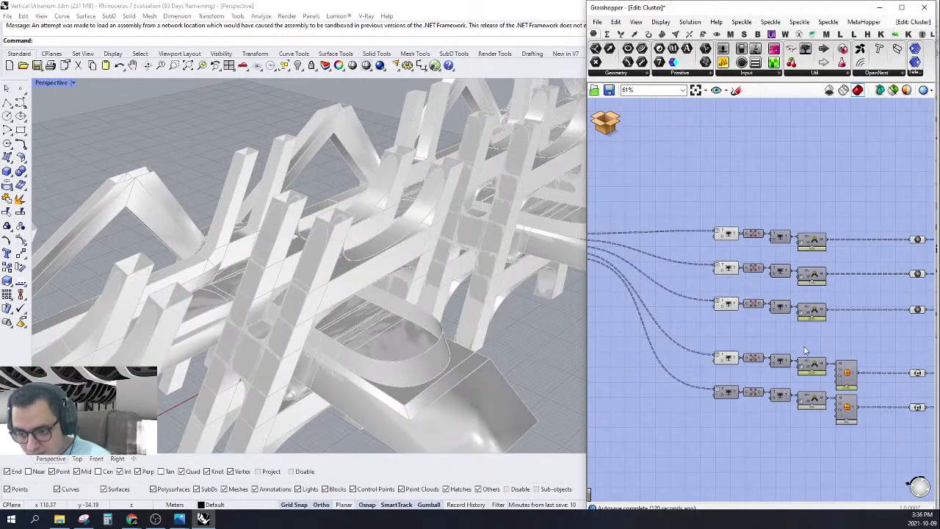
Turn on the preview of the fifth row's Trim Tree and compare its geometry with the fourth row's SubD.
{"action": "right_click", "coordinate": [729, 394]}
{"action": "left_click", "coordinate": [738, 409]}
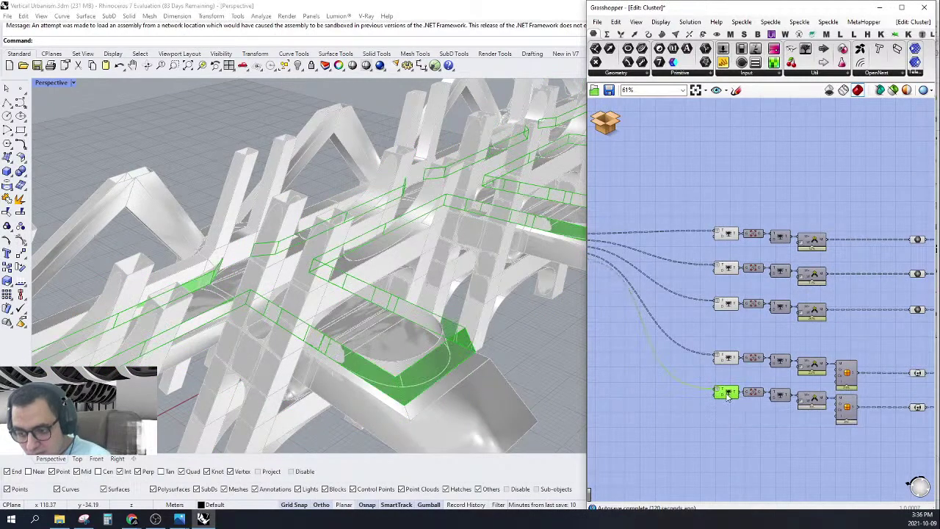
{"action": "right_click_drag", "start_coordinate": [726, 394], "coordinate": [664, 415]}
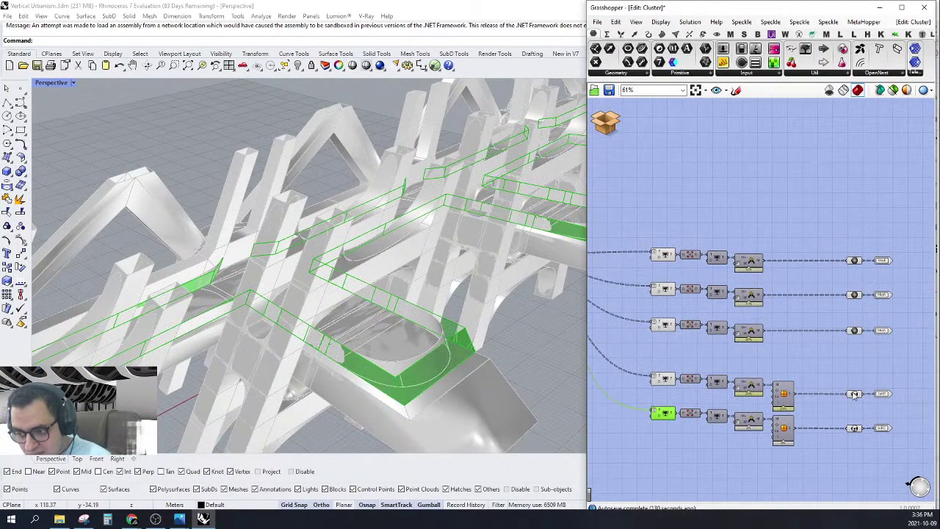
{"action": "left_click", "coordinate": [854, 394]}
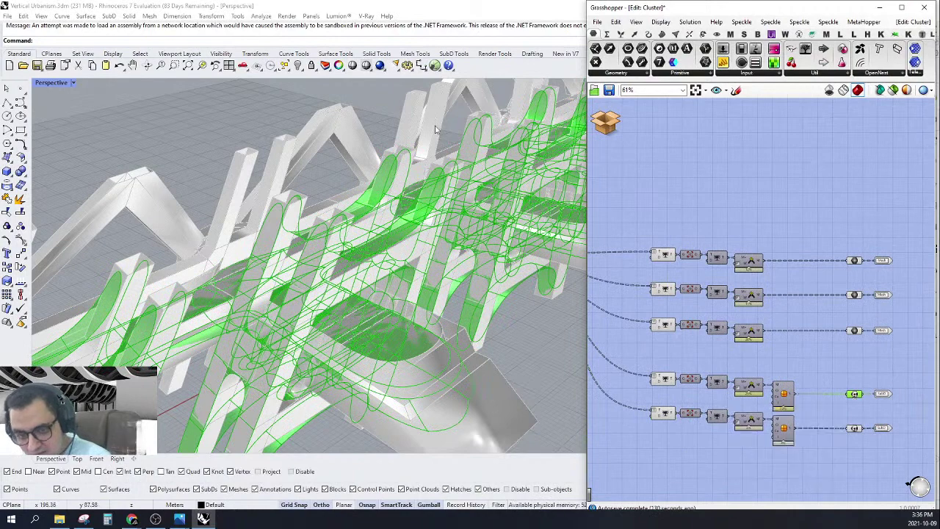
{"action": "right_click_drag", "start_coordinate": [707, 251], "coordinate": [740, 270]}
{"action": "left_click", "coordinate": [739, 233]}
Hide the previews of all five rows' leading Trim Trees and return to the main definition.
{"action": "right_click_drag", "start_coordinate": [739, 233], "coordinate": [773, 221]}
{"action": "left_click_drag", "start_coordinate": [775, 216], "coordinate": [677, 470]}
{"action": "middle_click", "coordinate": [688, 186]}
{"action": "left_click", "coordinate": [714, 203]}
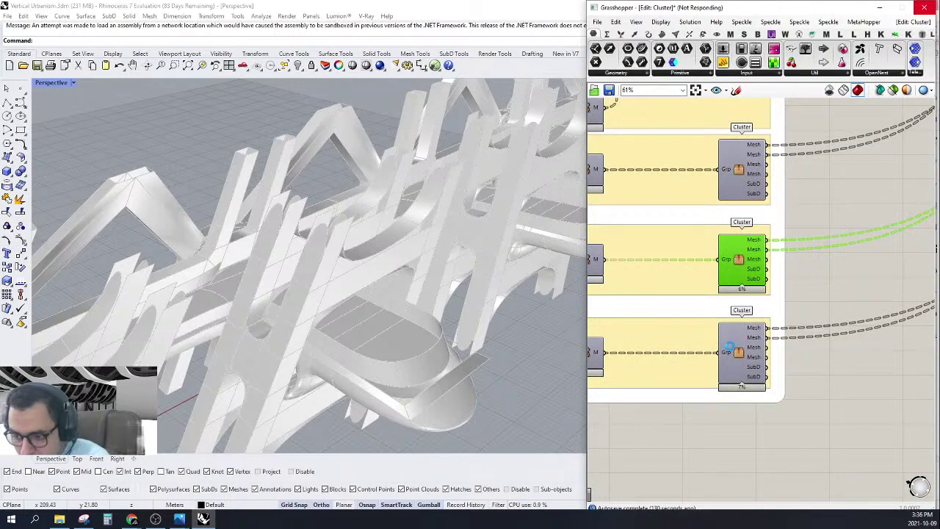
Replace the bottom row's cluster with a copy of the five-output cluster above, fed by the bottom row's Morph To Twisted Box.
{"action": "scroll", "coordinate": [729, 349], "scroll_direction": "down", "scroll_amount": 4}
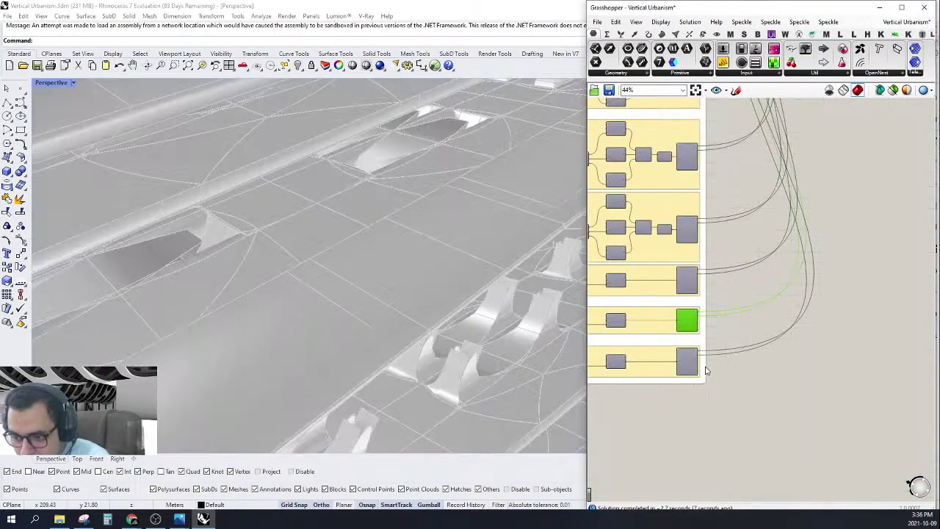
{"action": "scroll", "coordinate": [701, 369], "scroll_direction": "up", "scroll_amount": 3}
{"action": "left_click", "coordinate": [677, 356]}
{"action": "right_click_drag", "start_coordinate": [720, 358], "coordinate": [798, 360]}
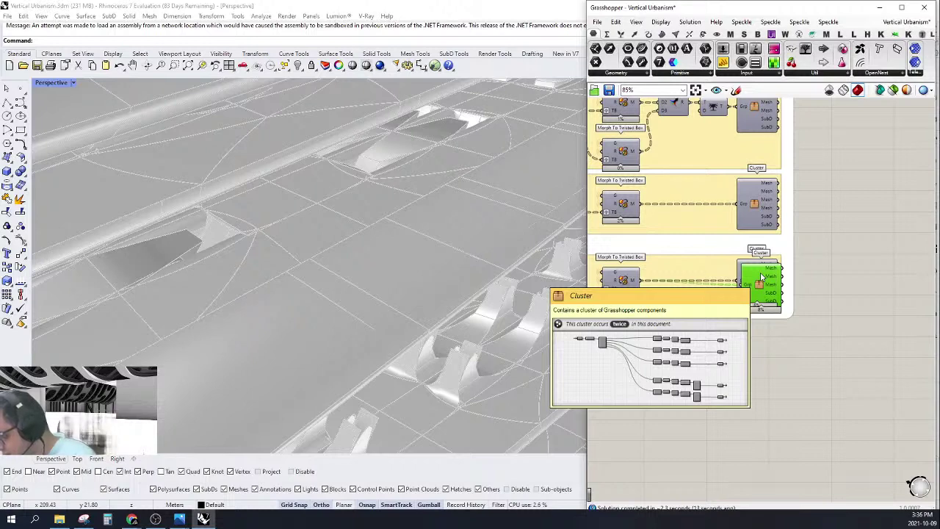
{"action": "left_click_drag", "start_coordinate": [762, 277], "coordinate": [641, 359]}
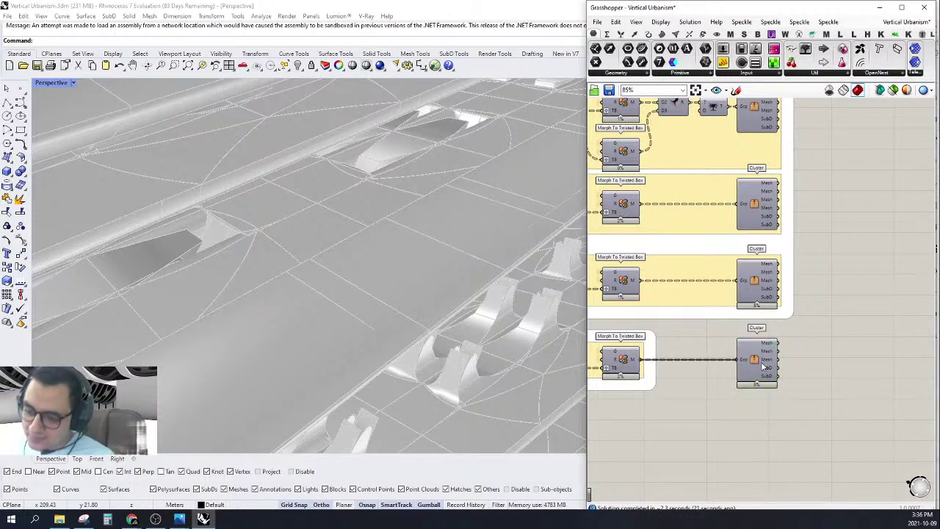
{"action": "left_click_drag", "start_coordinate": [763, 365], "coordinate": [761, 363]}
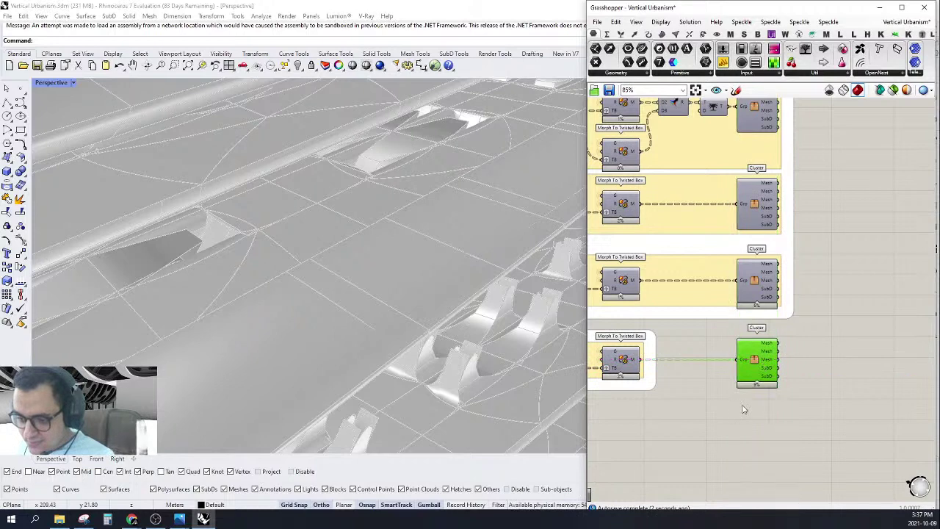
Try to add the bottom row's cluster to the group around that row's Ungroup and Morph To Twisted Box components.
{"action": "left_click", "coordinate": [741, 416]}
{"action": "scroll", "coordinate": [738, 401], "scroll_direction": "down", "scroll_amount": 2}
{"action": "scroll", "coordinate": [745, 371], "scroll_direction": "up", "scroll_amount": 2}
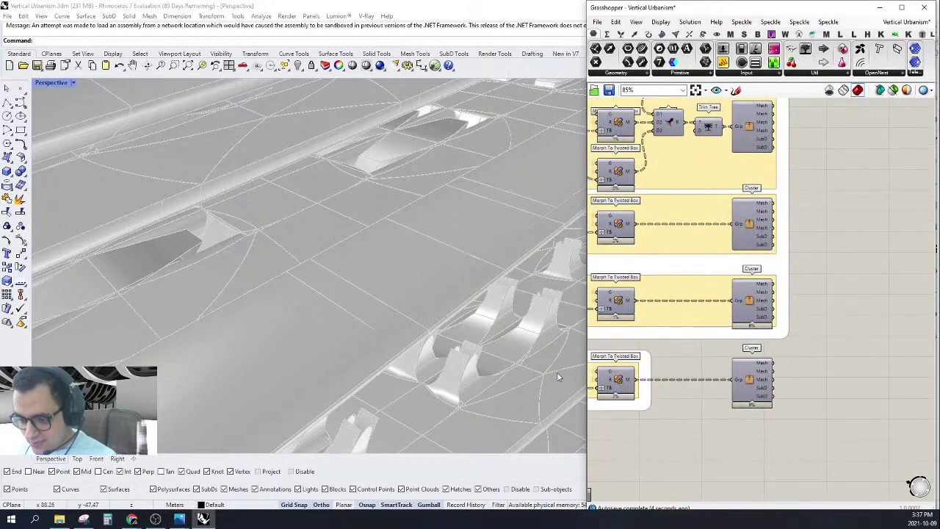
{"action": "right_click_drag", "start_coordinate": [606, 375], "coordinate": [760, 351]}
{"action": "right_click", "coordinate": [716, 353]}
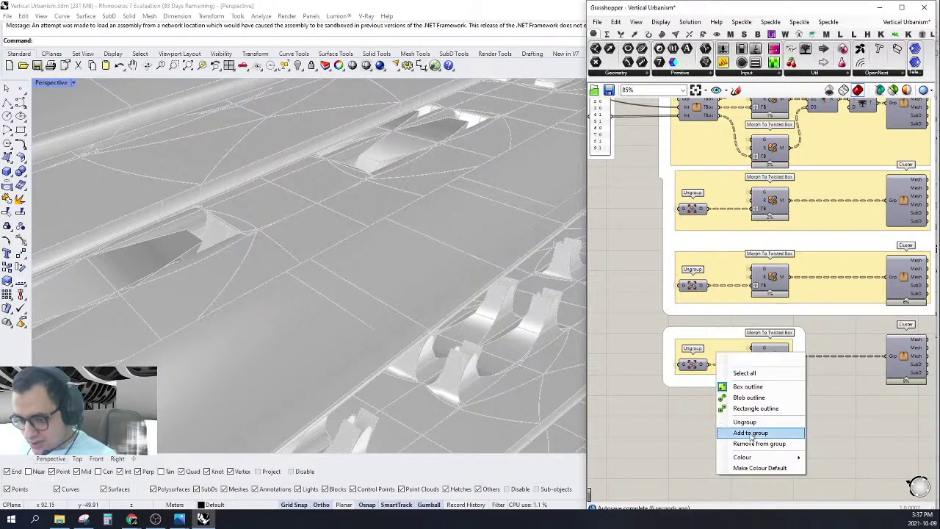
{"action": "left_click", "coordinate": [751, 434]}
{"action": "right_click_drag", "start_coordinate": [835, 410], "coordinate": [761, 417]}
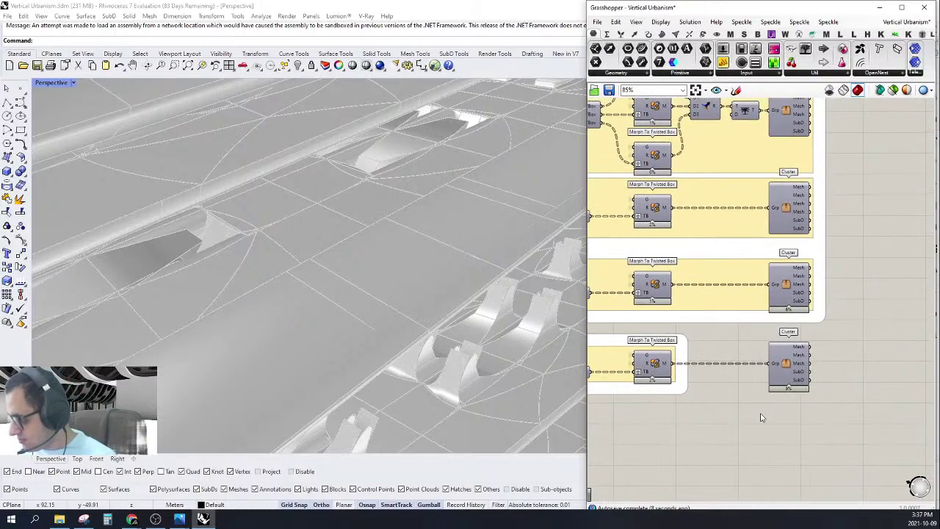
Add the bottom row's selected cluster to that row's existing group.
{"action": "scroll", "coordinate": [761, 417], "scroll_direction": "down", "scroll_amount": 3}
{"action": "scroll", "coordinate": [761, 416], "scroll_direction": "up", "scroll_amount": 2}
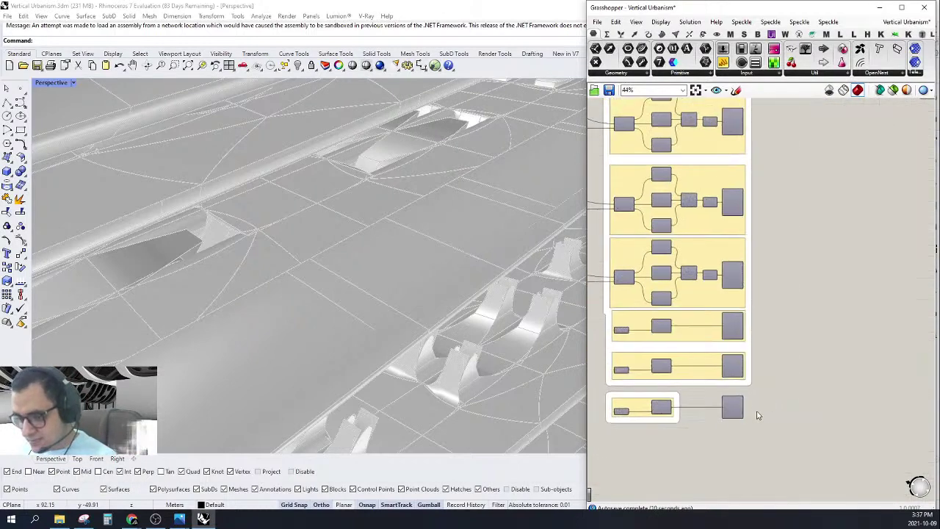
{"action": "left_click", "coordinate": [749, 411]}
{"action": "right_click", "coordinate": [596, 397]}
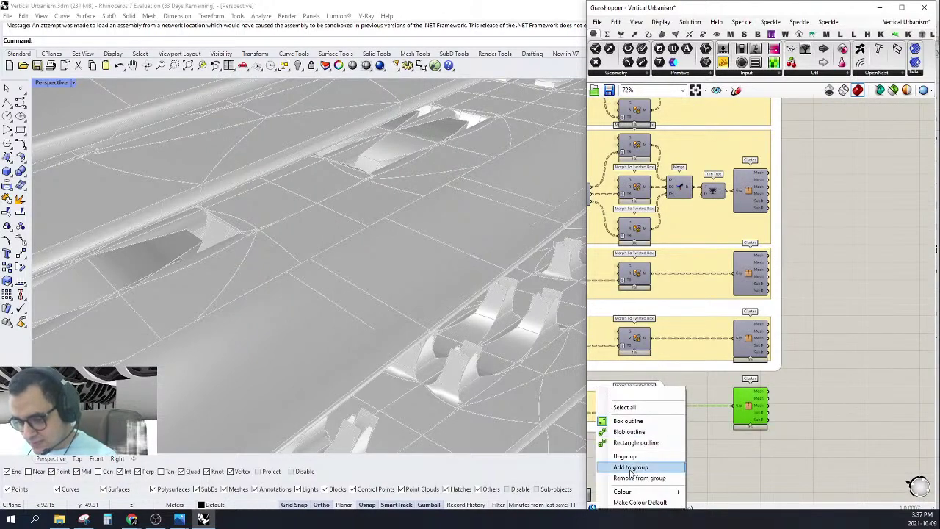
{"action": "left_click", "coordinate": [628, 469]}
{"action": "scroll", "coordinate": [740, 445], "scroll_direction": "down", "scroll_amount": 3}
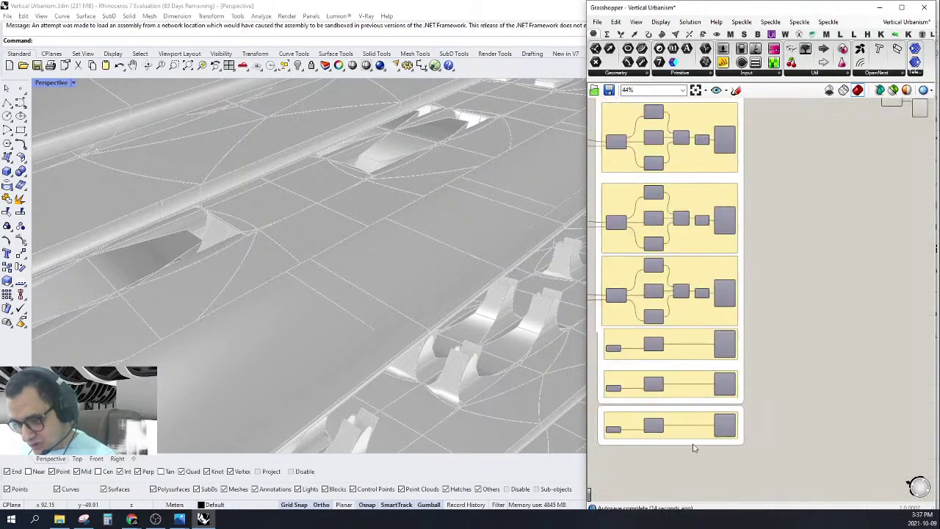
Move the whole bottom row up close beneath the row above, with its cluster aligned to the column of clusters.
{"action": "scroll", "coordinate": [873, 375], "scroll_direction": "up", "scroll_amount": 3}
{"action": "right_click_drag", "start_coordinate": [677, 395], "coordinate": [615, 399]}
{"action": "left_click_drag", "start_coordinate": [611, 414], "coordinate": [913, 323]}
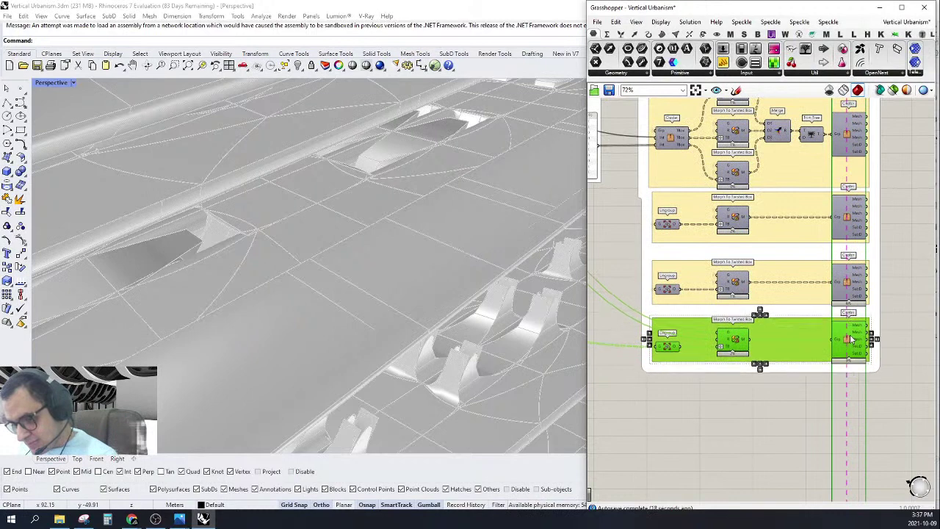
Connect the bottom row cluster's first Mesh output to the first Weaverbird's Join Meshes and Weld component, keeping its existing inputs.
{"action": "scroll", "coordinate": [628, 415], "scroll_direction": "down", "scroll_amount": 4}
{"action": "right_click_drag", "start_coordinate": [763, 358], "coordinate": [759, 381]}
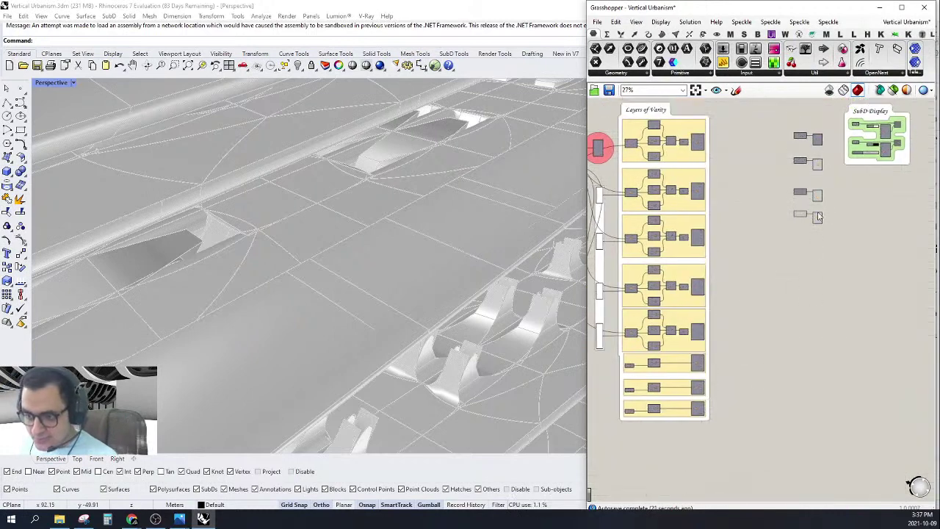
{"action": "left_click", "coordinate": [804, 138]}
{"action": "scroll", "coordinate": [698, 407], "scroll_direction": "up", "scroll_amount": 4}
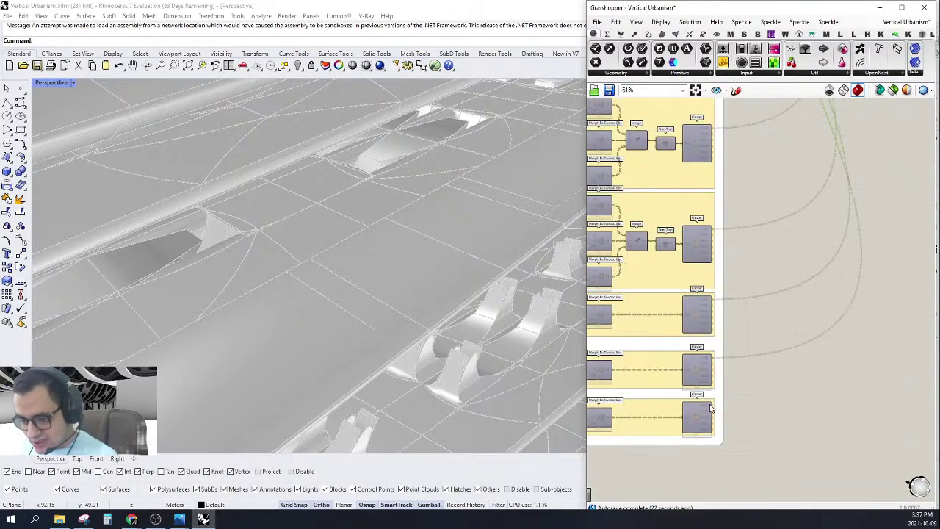
{"action": "left_click_drag", "start_coordinate": [908, 6], "coordinate": [683, 256]}
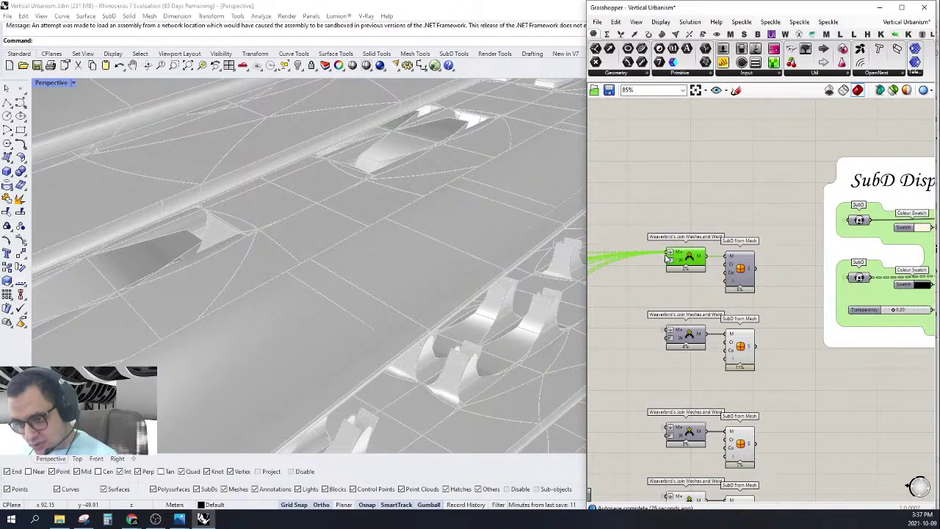
{"action": "scroll", "coordinate": [834, 174], "scroll_direction": "down", "scroll_amount": 4}
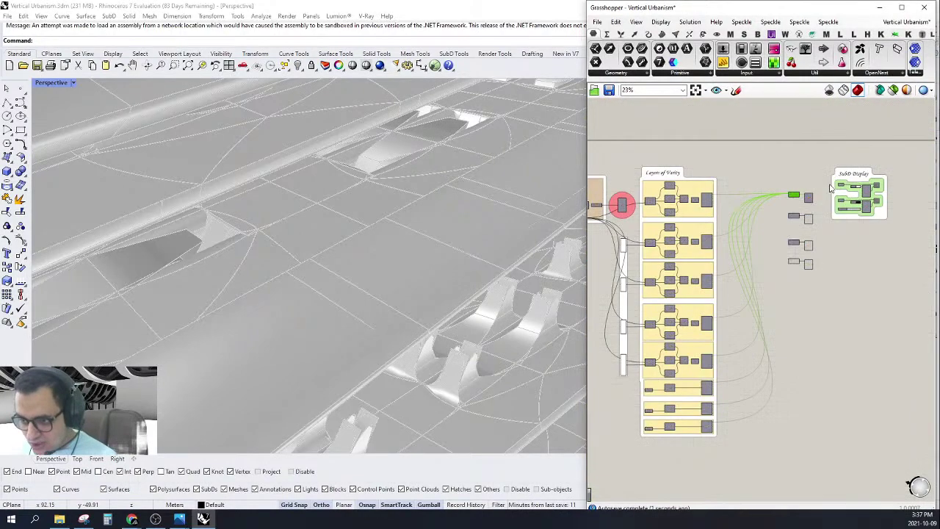
Connect the bottom row cluster's second Mesh output to the second Join Meshes and Weld component as an additional input.
{"action": "scroll", "coordinate": [790, 218], "scroll_direction": "up", "scroll_amount": 2}
{"action": "left_click_drag", "start_coordinate": [792, 211], "coordinate": [676, 435]}
{"action": "scroll", "coordinate": [677, 363], "scroll_direction": "up", "scroll_amount": 1}
{"action": "scroll", "coordinate": [675, 435], "scroll_direction": "up", "scroll_amount": 1}
{"action": "scroll", "coordinate": [685, 428], "scroll_direction": "down", "scroll_amount": 3}
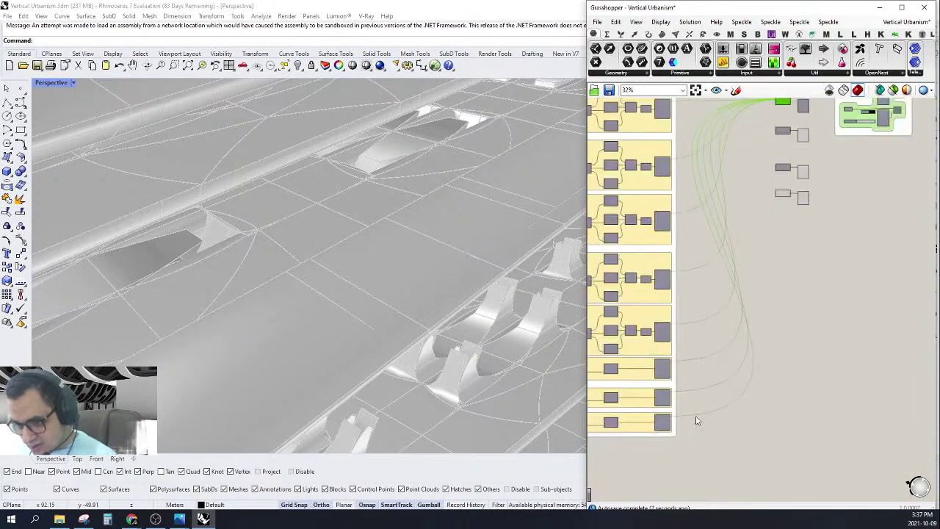
{"action": "right_click_drag", "start_coordinate": [759, 132], "coordinate": [771, 154]}
{"action": "left_click_drag", "start_coordinate": [791, 154], "coordinate": [685, 444]}
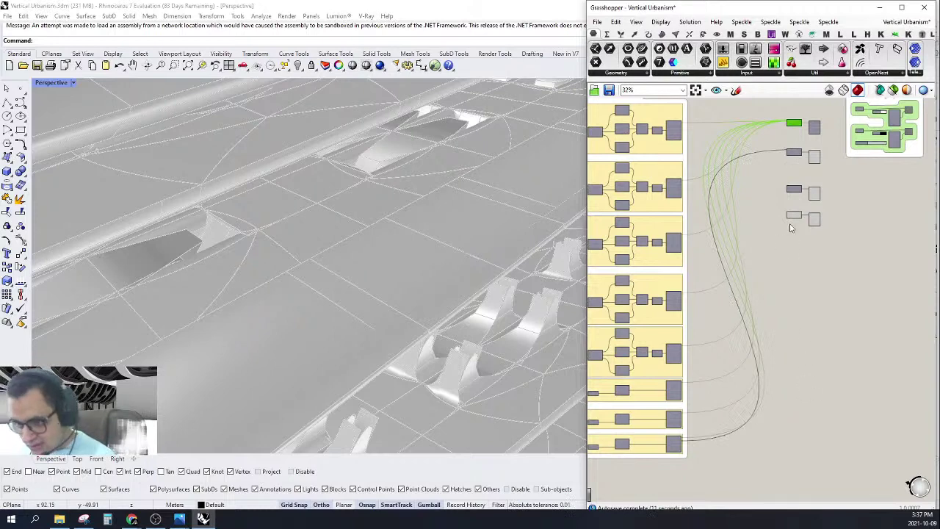
Connect the bottom row cluster's third Mesh output to the third Join Meshes and Weld component as an additional input.
{"action": "left_click", "coordinate": [813, 193]}
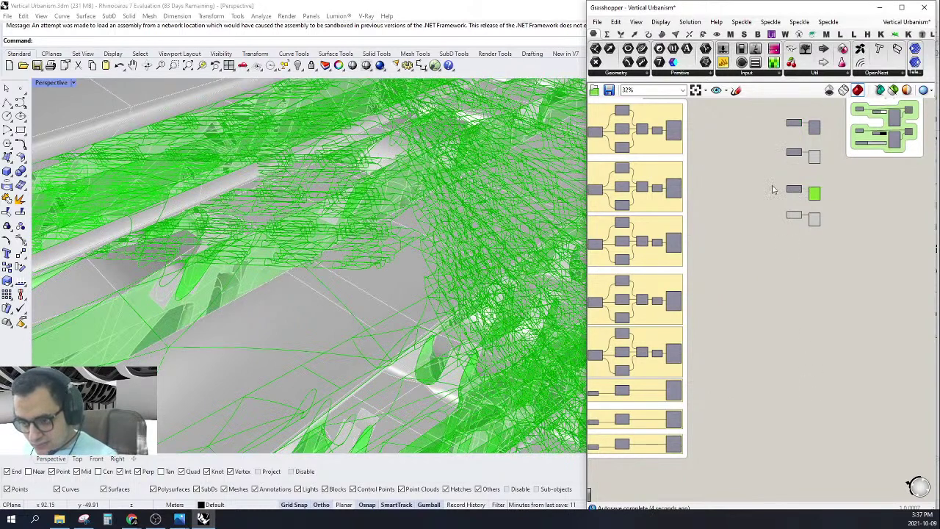
{"action": "left_click", "coordinate": [786, 193]}
{"action": "scroll", "coordinate": [787, 193], "scroll_direction": "up", "scroll_amount": 2}
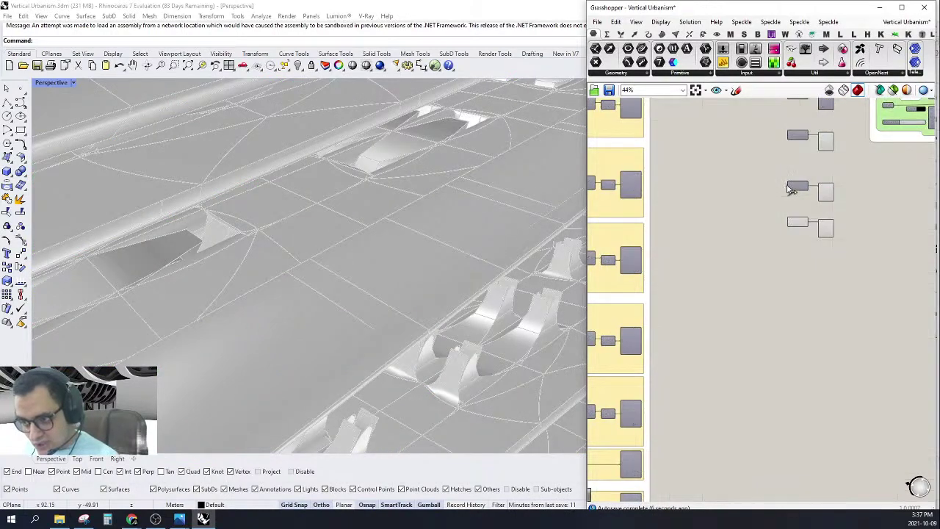
{"action": "left_click_drag", "start_coordinate": [787, 185], "coordinate": [643, 470]}
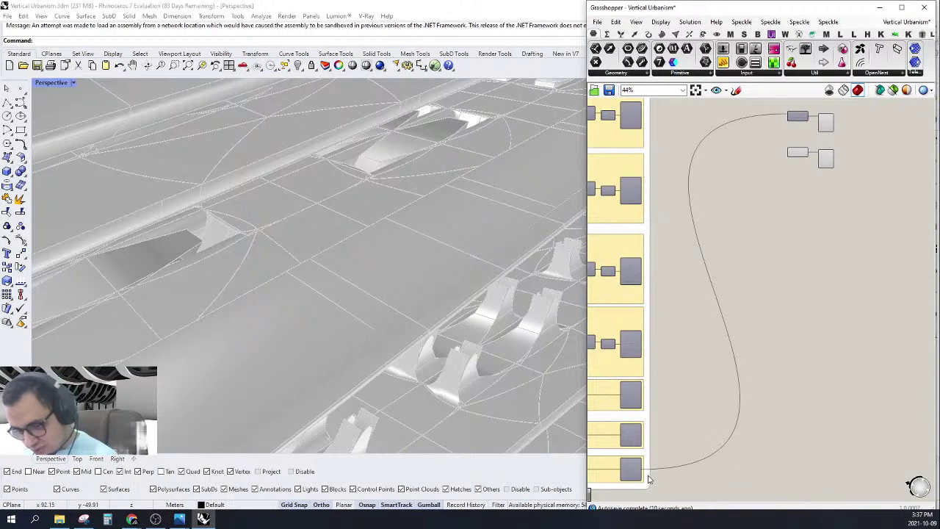
{"action": "scroll", "coordinate": [648, 478], "scroll_direction": "up", "scroll_amount": 2}
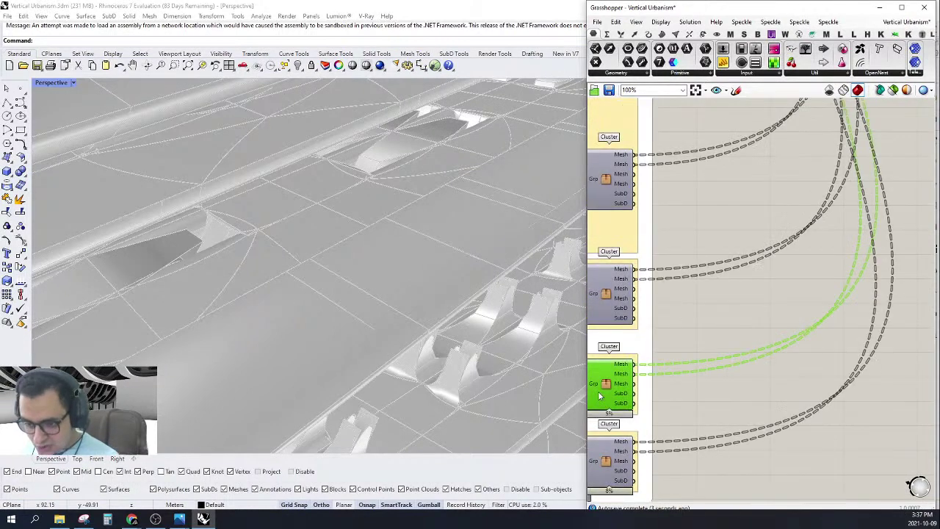
Connect the third Mesh output of the second-to-last row's cluster to the third Join Meshes and Weld component, keeping its existing inputs.
{"action": "left_click_drag", "start_coordinate": [643, 395], "coordinate": [903, 172]}
{"action": "scroll", "coordinate": [845, 243], "scroll_direction": "up", "scroll_amount": 2}
{"action": "scroll", "coordinate": [797, 252], "scroll_direction": "down", "scroll_amount": 4}
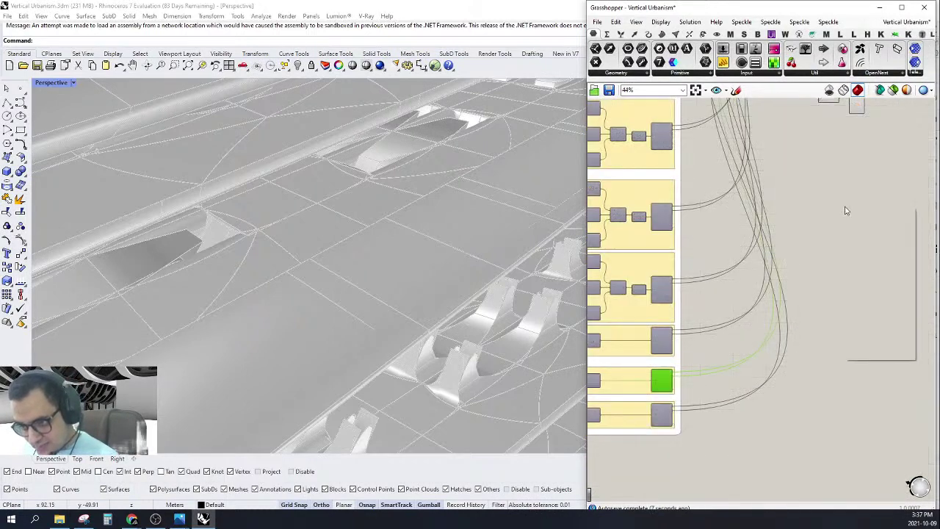
{"action": "right_click_drag", "start_coordinate": [815, 160], "coordinate": [831, 294]}
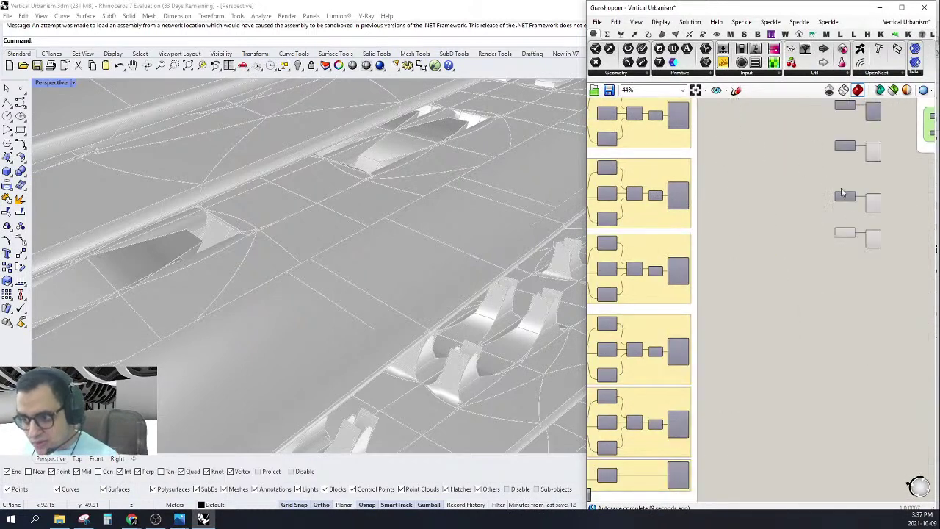
{"action": "left_click", "coordinate": [843, 201]}
{"action": "right_click_drag", "start_coordinate": [777, 326], "coordinate": [770, 238]}
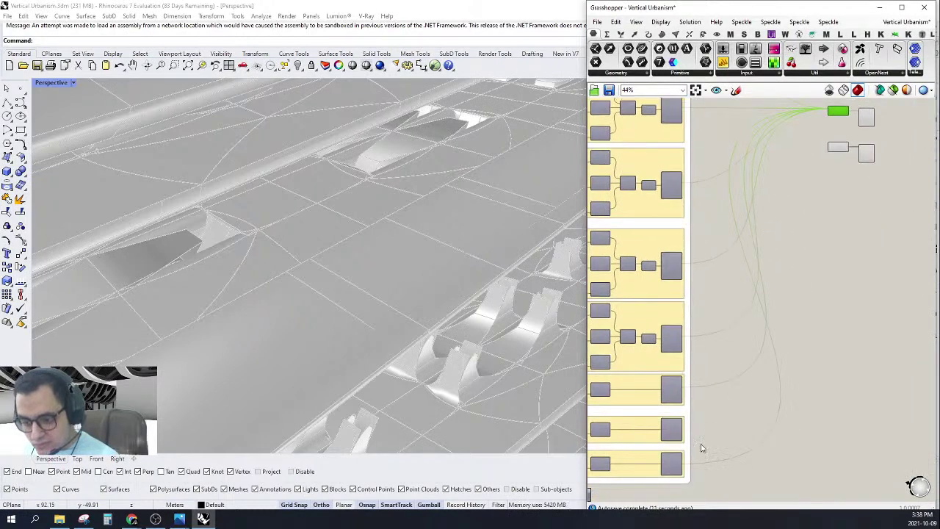
{"action": "scroll", "coordinate": [677, 451], "scroll_direction": "up", "scroll_amount": 5}
{"action": "left_click", "coordinate": [678, 399]}
{"action": "left_click_drag", "start_coordinate": [688, 397], "coordinate": [770, 335]}
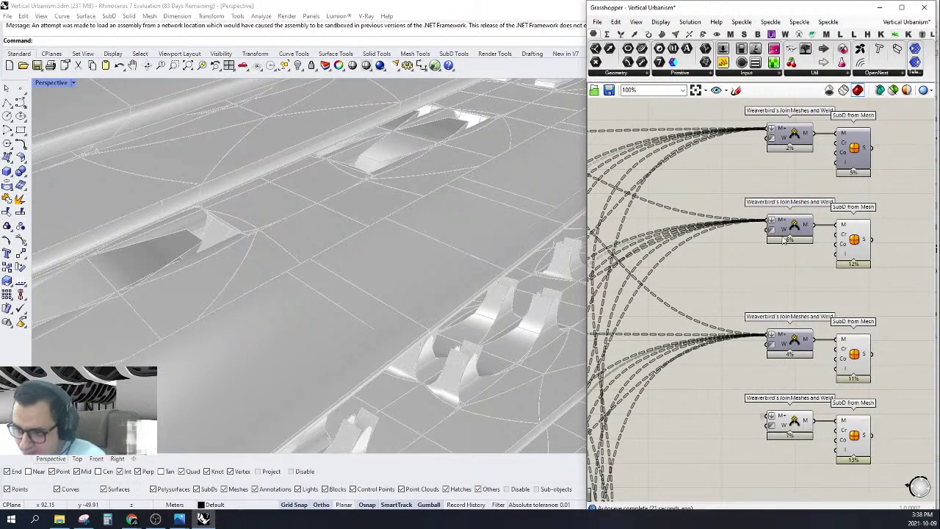
Turn on the preview of the first SubD from Mesh component.
{"action": "scroll", "coordinate": [783, 240], "scroll_direction": "down", "scroll_amount": 4}
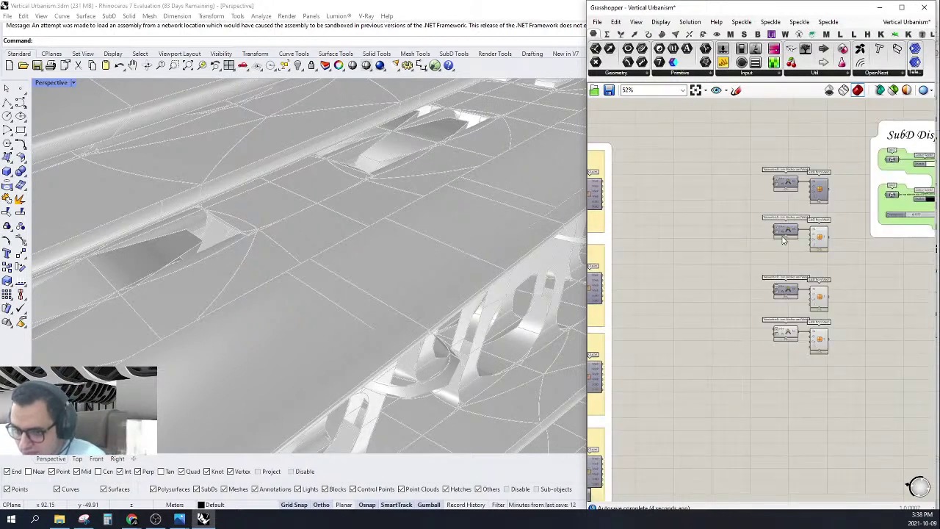
{"action": "scroll", "coordinate": [789, 254], "scroll_direction": "up", "scroll_amount": 2}
{"action": "left_click", "coordinate": [828, 155]}
{"action": "right_click", "coordinate": [830, 158]}
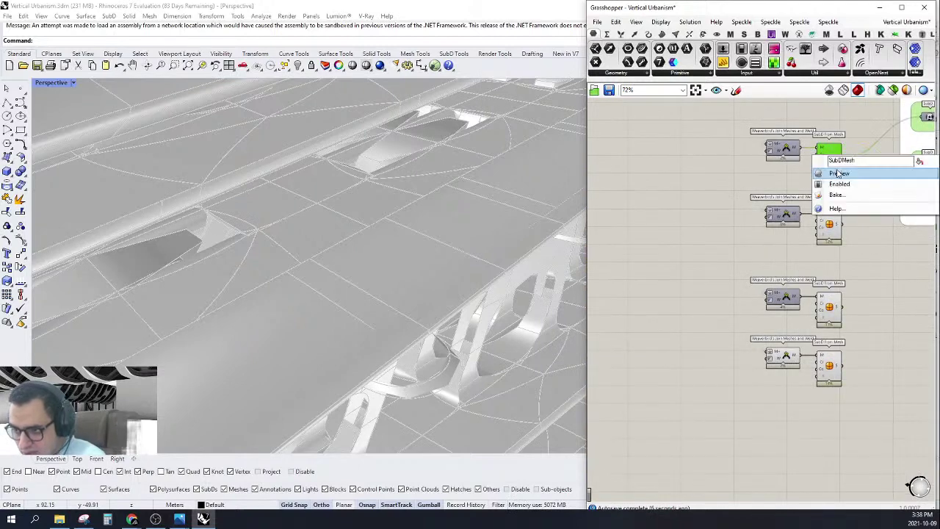
{"action": "left_click", "coordinate": [838, 173]}
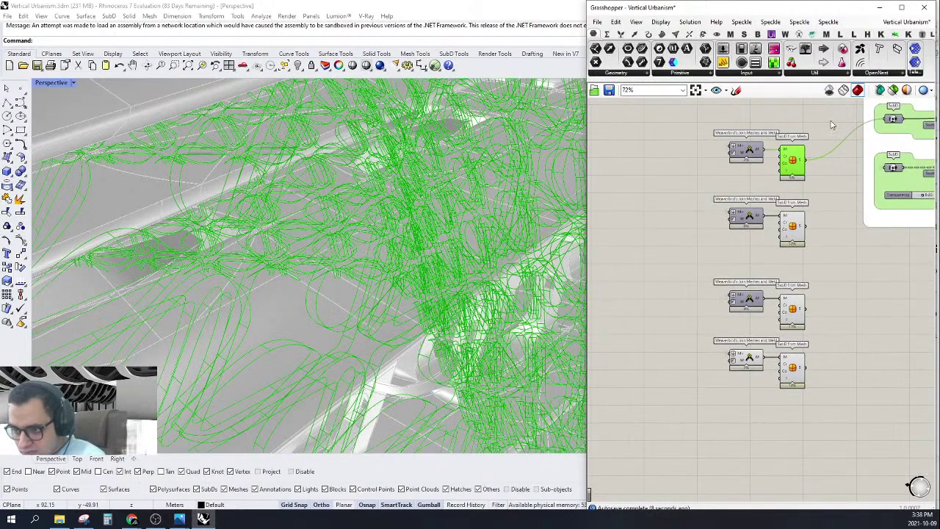
Examine the geometry of the second and third SubD from Mesh components on the tower.
{"action": "left_click", "coordinate": [792, 227]}
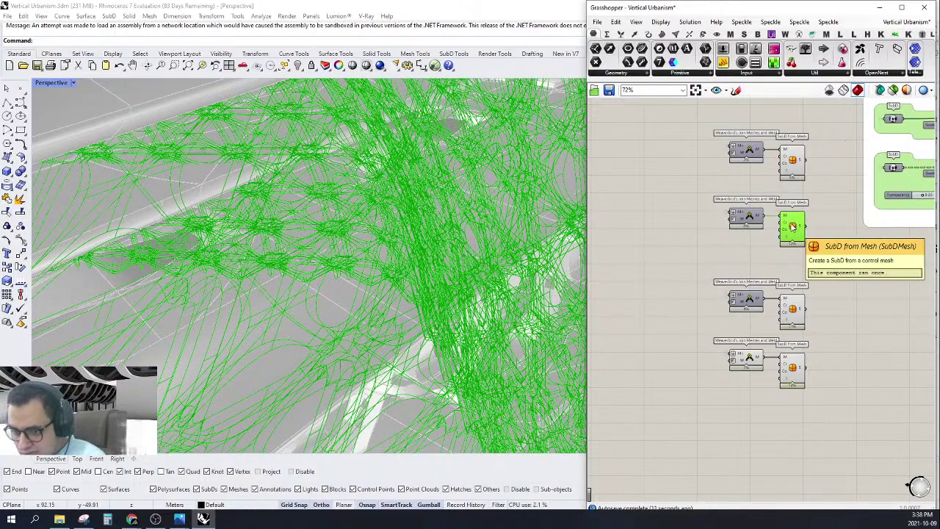
{"action": "left_click", "coordinate": [822, 289]}
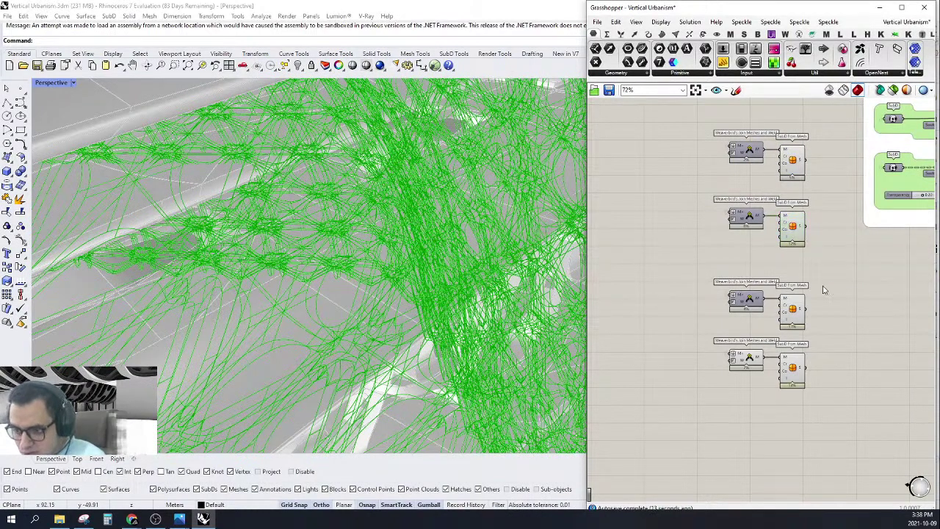
{"action": "left_click", "coordinate": [796, 312]}
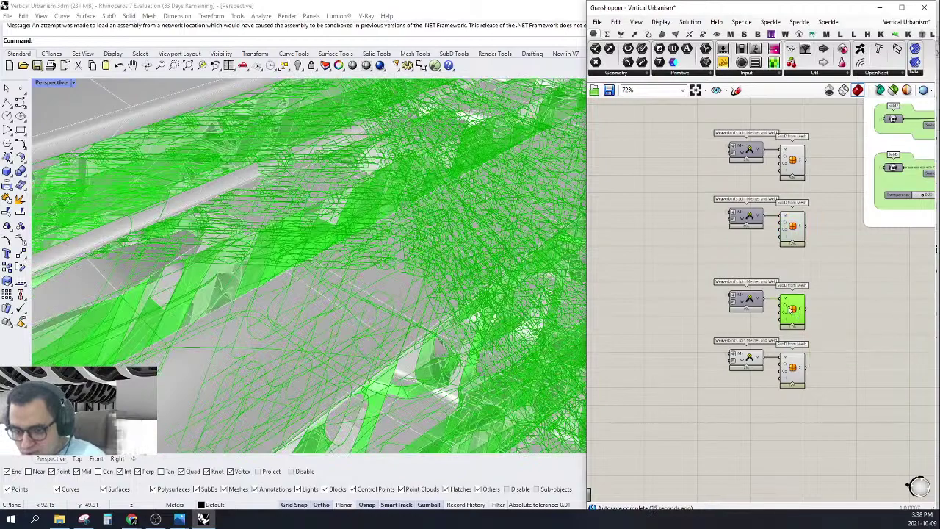
{"action": "scroll", "coordinate": [392, 233], "scroll_direction": "up", "scroll_amount": 10}
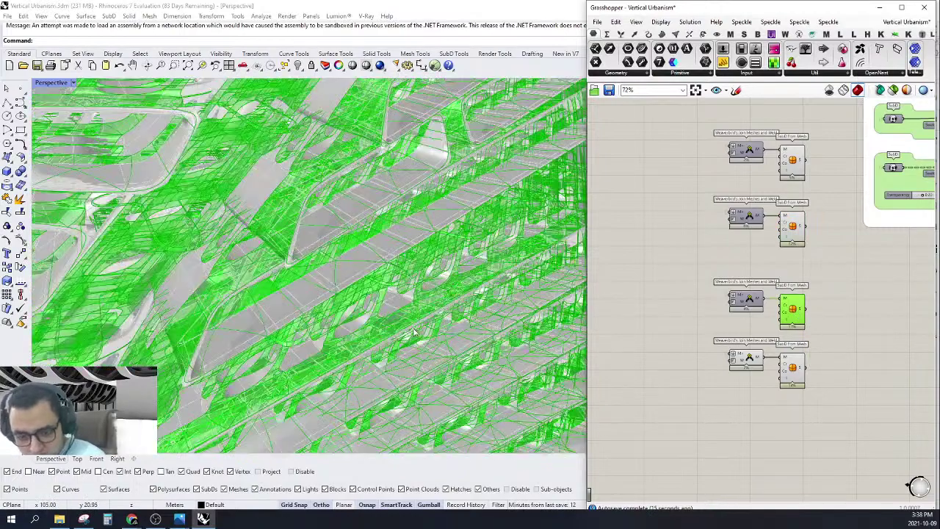
{"action": "scroll", "coordinate": [410, 230], "scroll_direction": "up", "scroll_amount": 3}
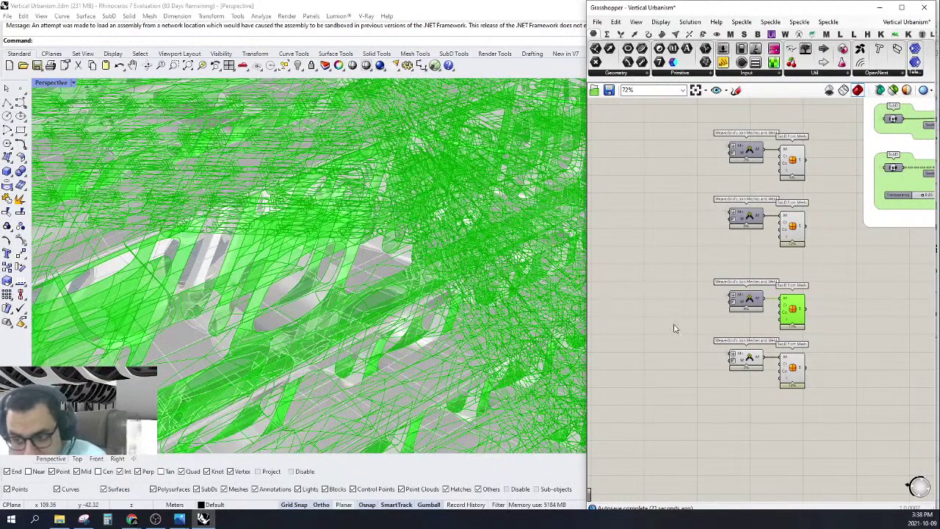
{"action": "left_click", "coordinate": [676, 328]}
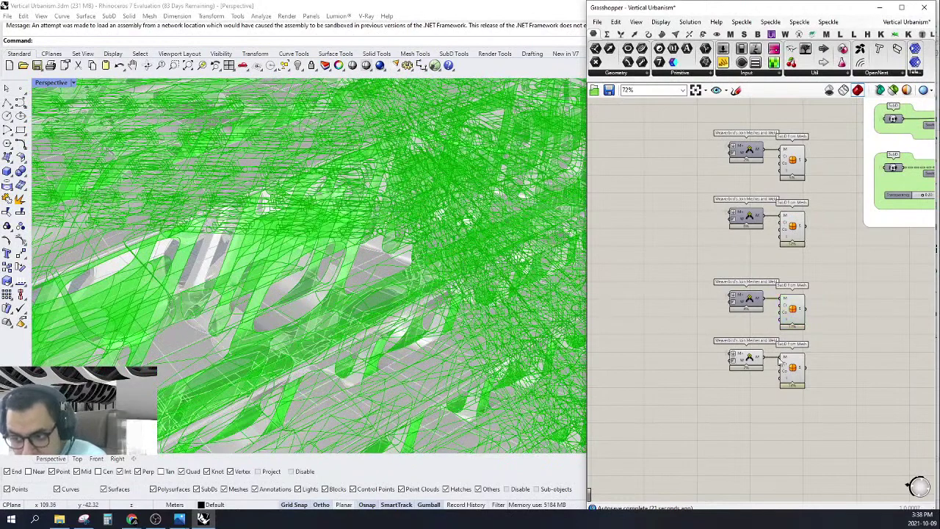
Examine the fourth Join Meshes and Weld component's geometry and source wires, and the output connections of the second-to-last row's cluster.
{"action": "left_click", "coordinate": [745, 359]}
{"action": "right_click_drag", "start_coordinate": [719, 392], "coordinate": [818, 254]}
{"action": "scroll", "coordinate": [816, 262], "scroll_direction": "down", "scroll_amount": 1}
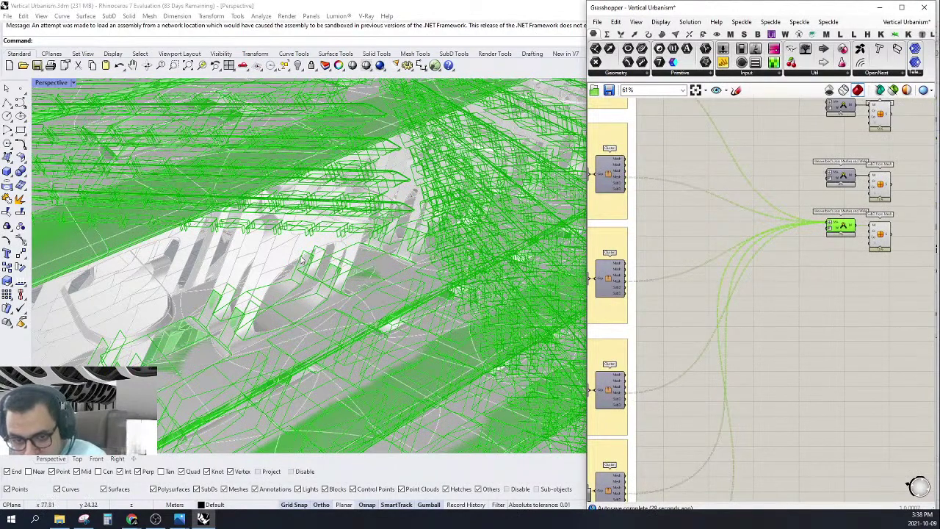
{"action": "scroll", "coordinate": [830, 213], "scroll_direction": "down", "scroll_amount": 1}
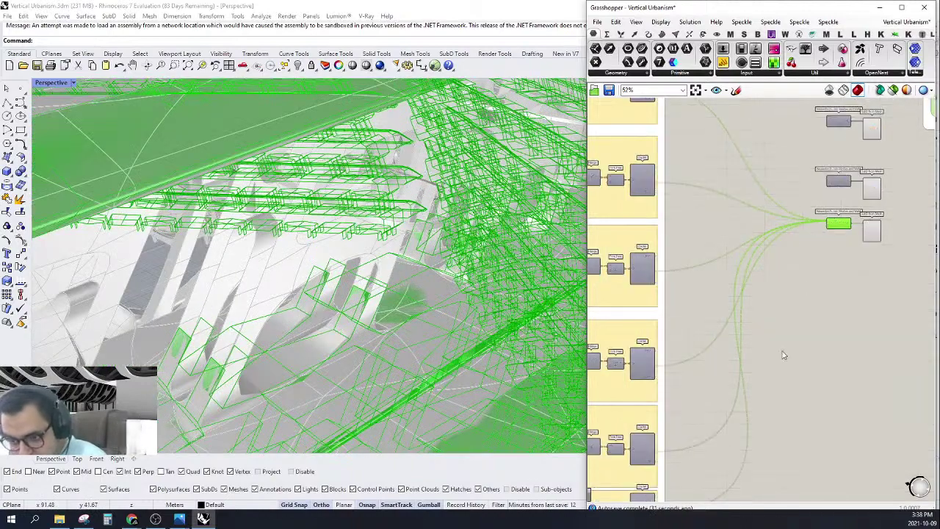
{"action": "right_click_drag", "start_coordinate": [782, 352], "coordinate": [791, 211]}
{"action": "scroll", "coordinate": [687, 429], "scroll_direction": "up", "scroll_amount": 3}
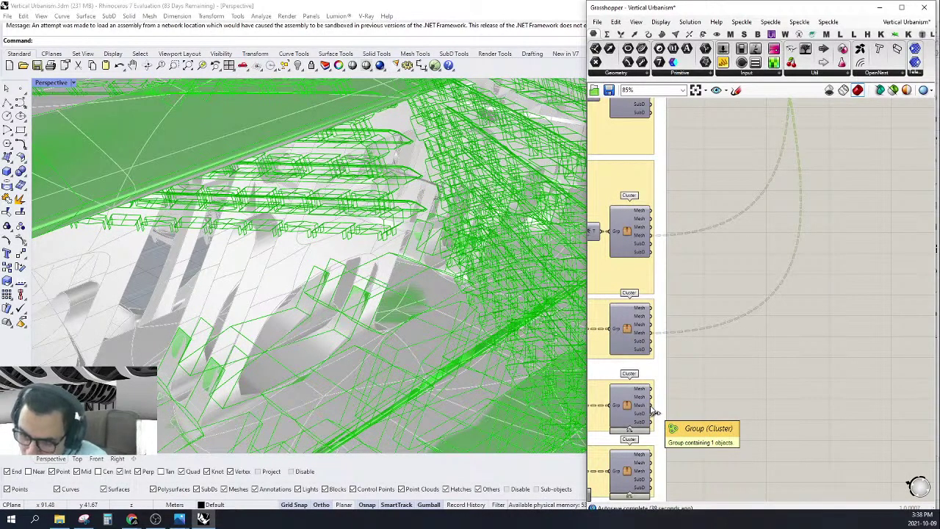
{"action": "scroll", "coordinate": [652, 412], "scroll_direction": "down", "scroll_amount": 3}
{"action": "left_click", "coordinate": [645, 406]}
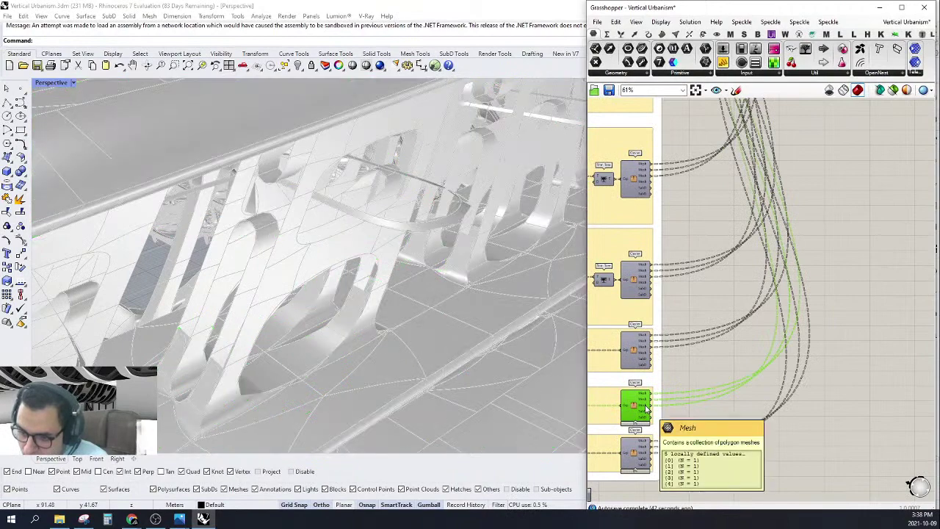
{"action": "scroll", "coordinate": [647, 409], "scroll_direction": "down", "scroll_amount": 2}
{"action": "right_click_drag", "start_coordinate": [759, 276], "coordinate": [751, 343]}
{"action": "right_click_drag", "start_coordinate": [763, 188], "coordinate": [773, 250]}
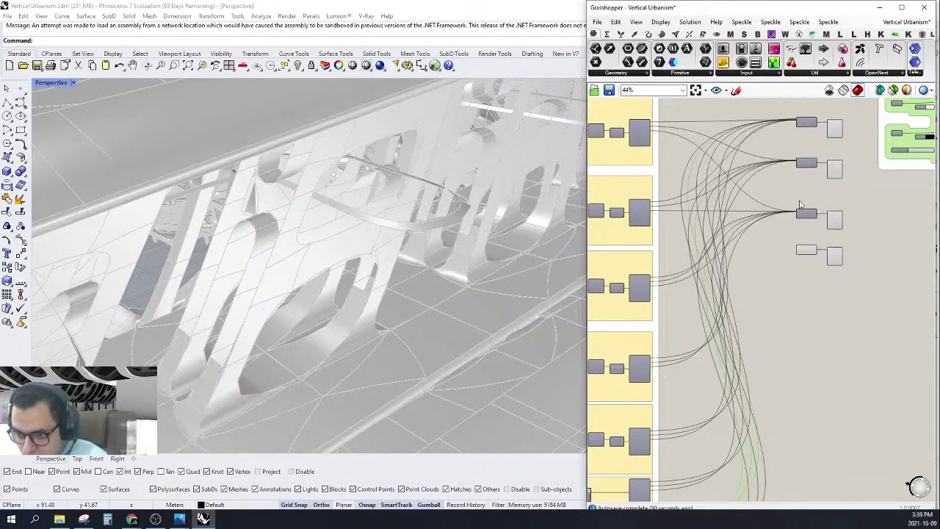
Trace the wires of the fourth Join Meshes and Weld component and the second-to-last row's cluster down to the lowest rows.
{"action": "left_click", "coordinate": [803, 249]}
{"action": "right_click_drag", "start_coordinate": [783, 315], "coordinate": [783, 241]}
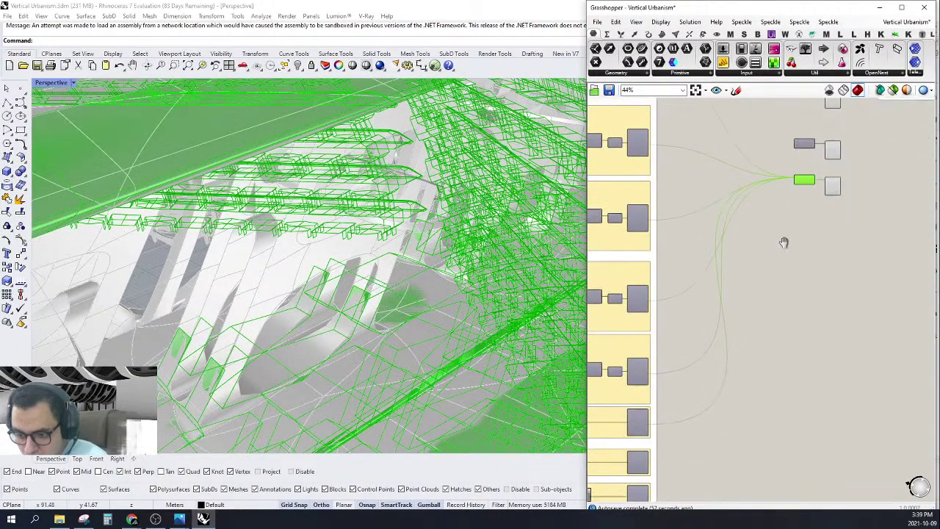
{"action": "scroll", "coordinate": [651, 465], "scroll_direction": "up", "scroll_amount": 3}
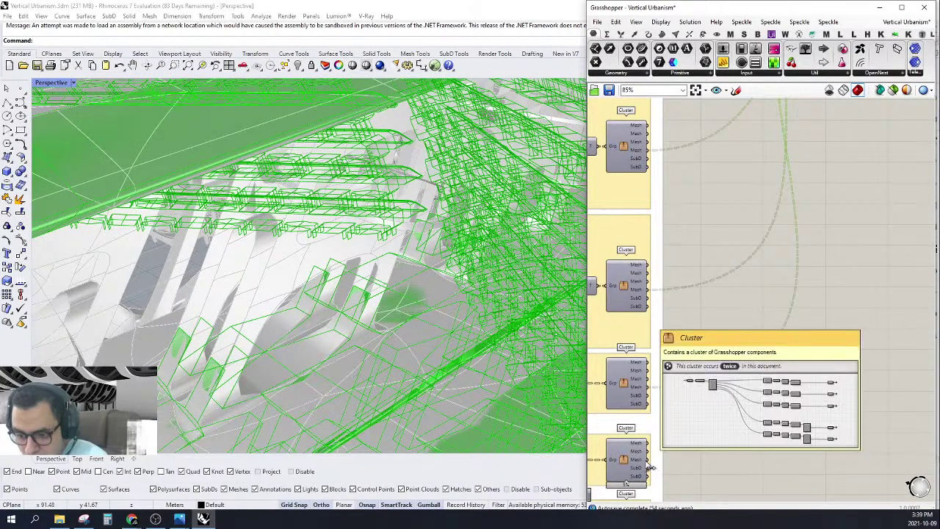
{"action": "left_click", "coordinate": [638, 459]}
{"action": "scroll", "coordinate": [651, 464], "scroll_direction": "down", "scroll_amount": 3}
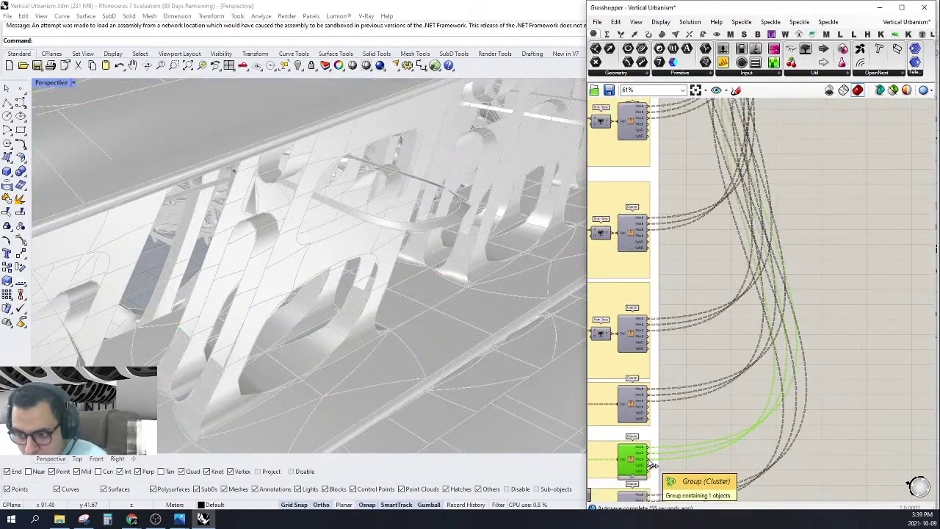
{"action": "right_click_drag", "start_coordinate": [702, 403], "coordinate": [748, 294]}
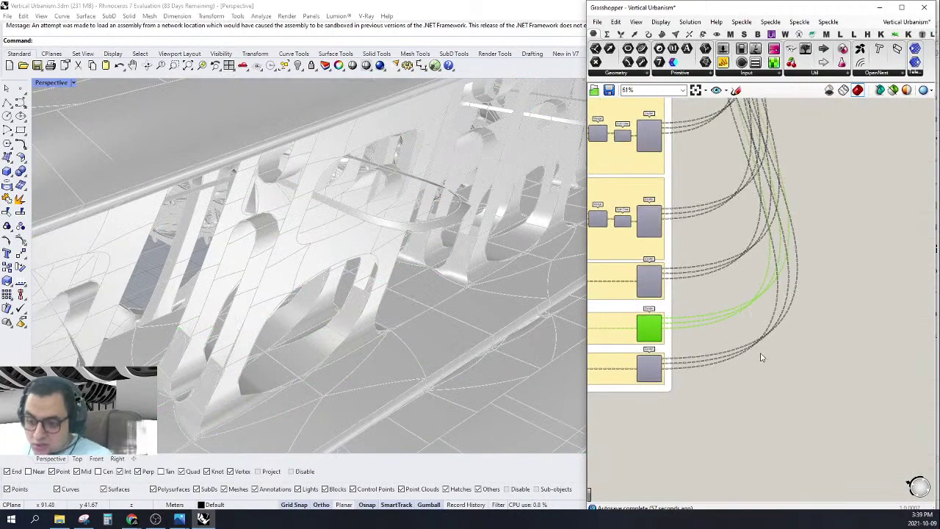
Add a Mesh parameter beside the lower clusters and connect the fourth Mesh output of the third-to-last row's cluster to it.
{"action": "scroll", "coordinate": [763, 355], "scroll_direction": "up", "scroll_amount": 1}
{"action": "left_click", "coordinate": [768, 384]}
{"action": "left_click", "coordinate": [631, 74]}
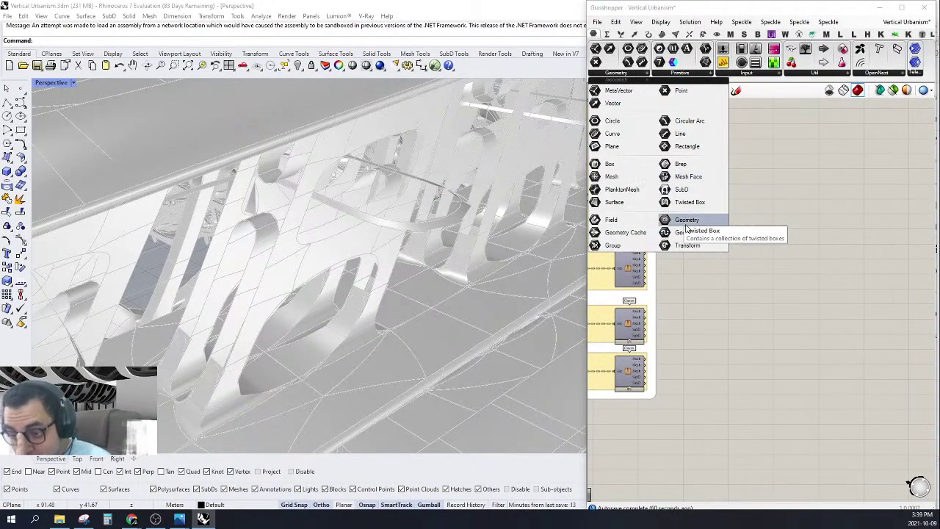
{"action": "left_click", "coordinate": [623, 249]}
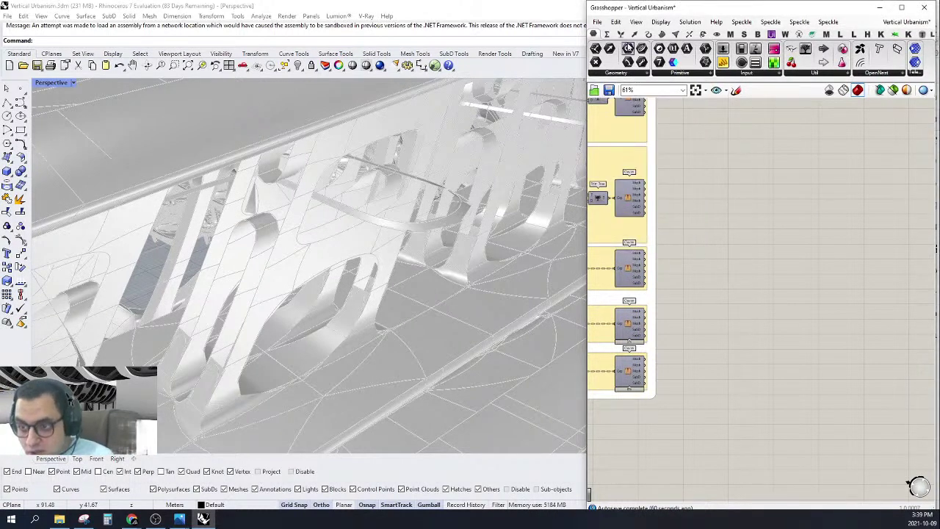
{"action": "left_click", "coordinate": [620, 74]}
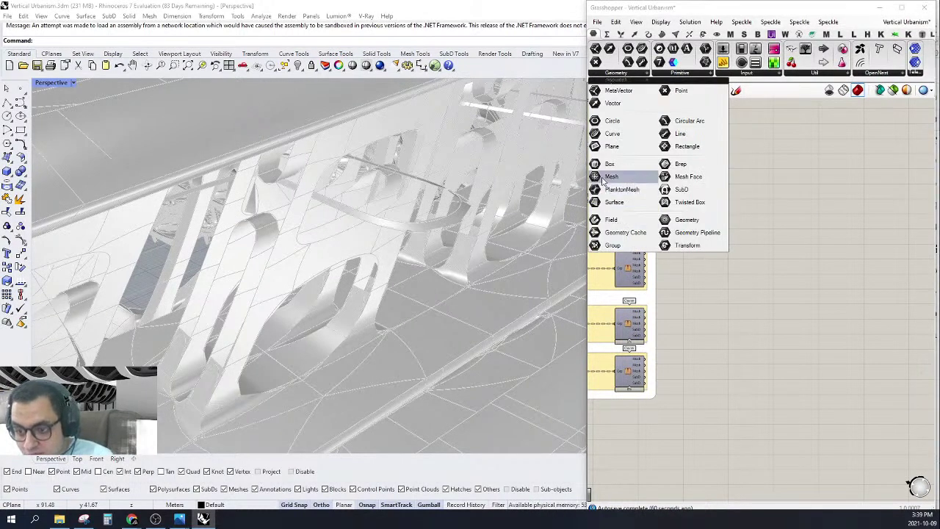
{"action": "left_click_drag", "start_coordinate": [603, 180], "coordinate": [619, 283]}
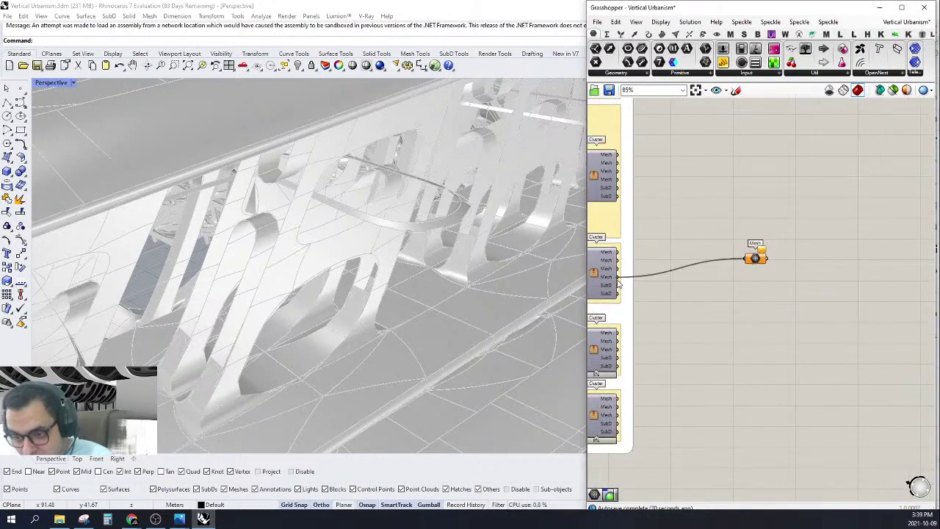
{"action": "left_click", "coordinate": [756, 258]}
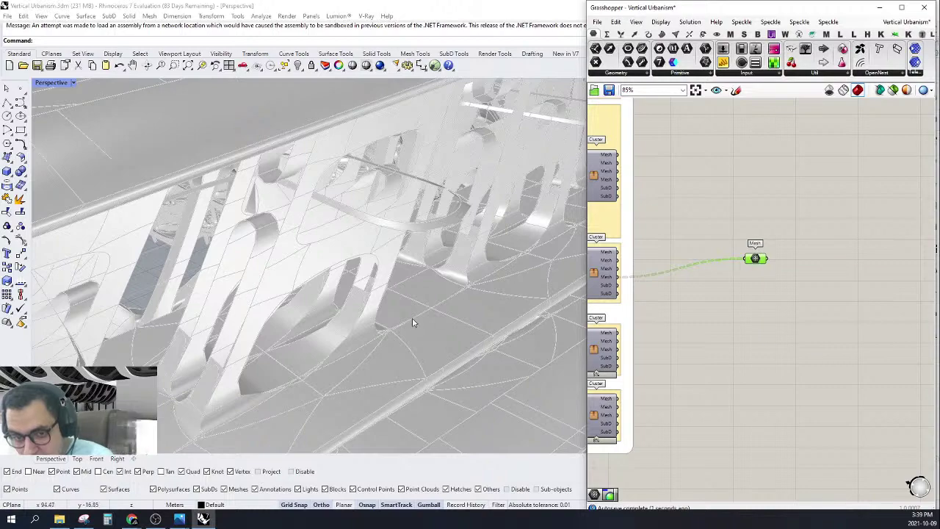
Replace the Mesh parameter's source with a Mesh output from an upper row's cluster.
{"action": "scroll", "coordinate": [414, 327], "scroll_direction": "down", "scroll_amount": 8}
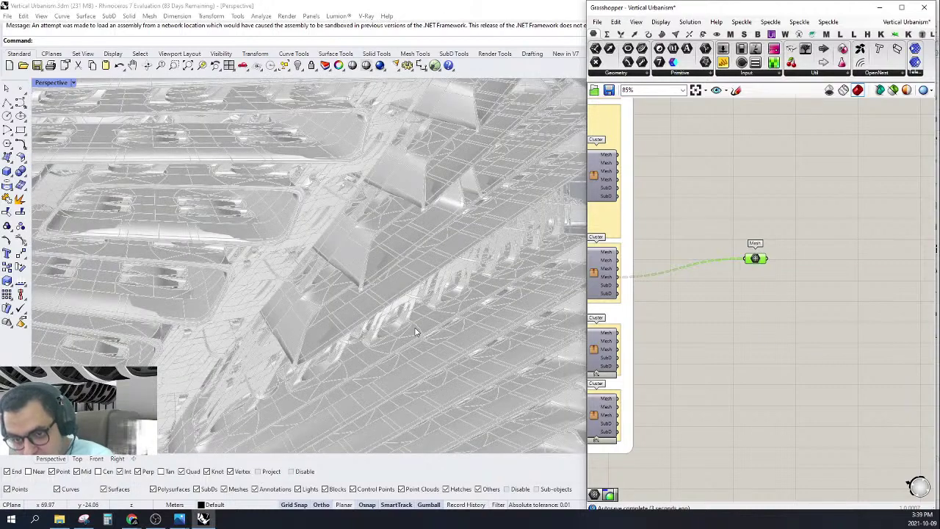
{"action": "scroll", "coordinate": [414, 332], "scroll_direction": "down", "scroll_amount": 6}
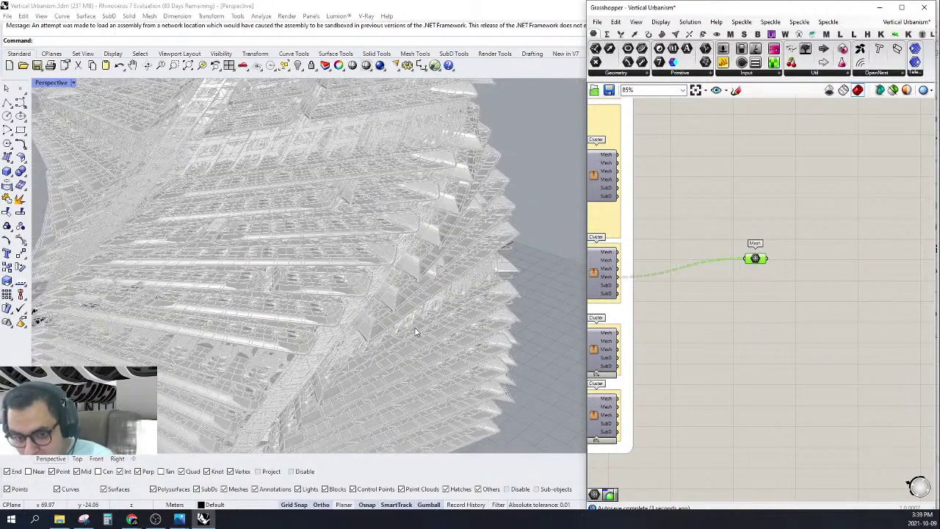
{"action": "scroll", "coordinate": [415, 331], "scroll_direction": "down", "scroll_amount": 5}
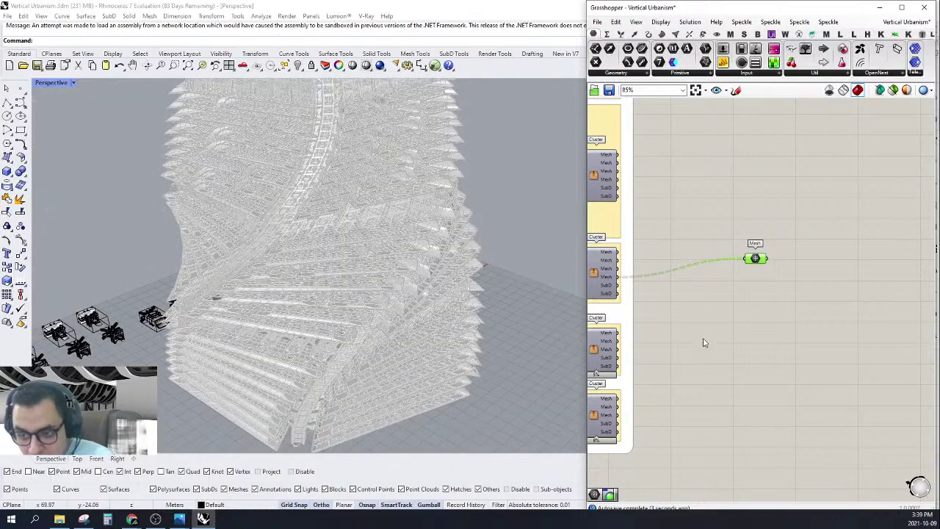
{"action": "scroll", "coordinate": [704, 343], "scroll_direction": "down", "scroll_amount": 5}
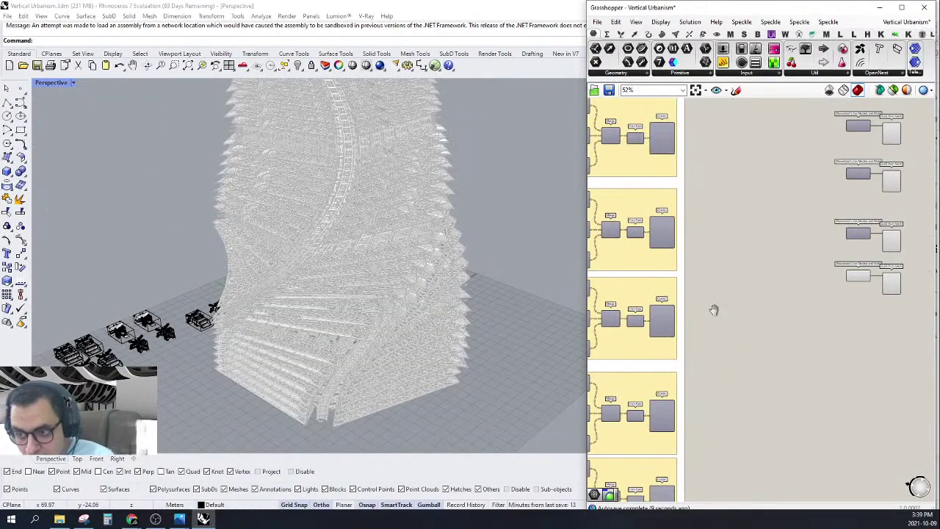
{"action": "scroll", "coordinate": [676, 131], "scroll_direction": "up", "scroll_amount": 5}
{"action": "left_click_drag", "start_coordinate": [670, 171], "coordinate": [769, 369]}
Connect the third Mesh output of the second-to-last row's cluster to the Mesh parameter as an additional input and check its geometry.
{"action": "scroll", "coordinate": [739, 115], "scroll_direction": "down", "scroll_amount": 5}
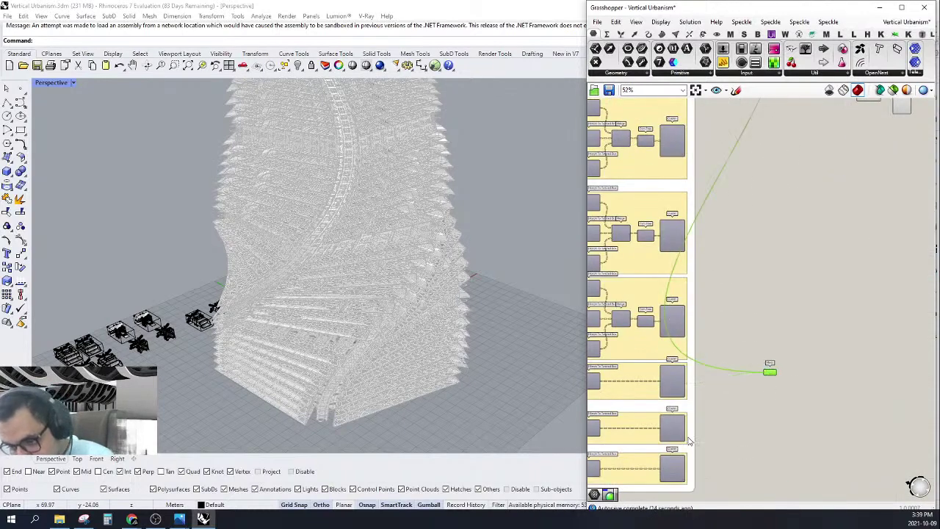
{"action": "scroll", "coordinate": [689, 441], "scroll_direction": "up", "scroll_amount": 4}
{"action": "left_click_drag", "start_coordinate": [683, 418], "coordinate": [858, 294]}
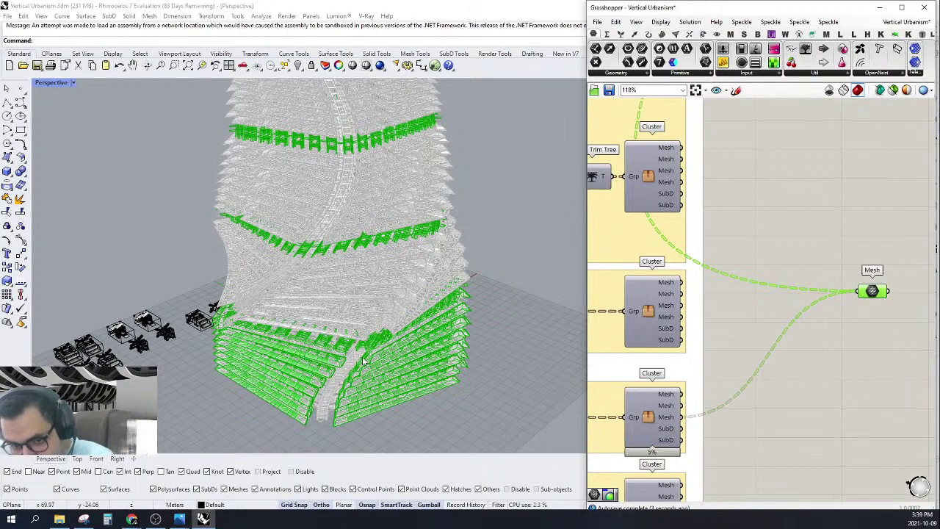
{"action": "scroll", "coordinate": [362, 360], "scroll_direction": "up", "scroll_amount": 3}
{"action": "scroll", "coordinate": [362, 360], "scroll_direction": "up", "scroll_amount": 6}
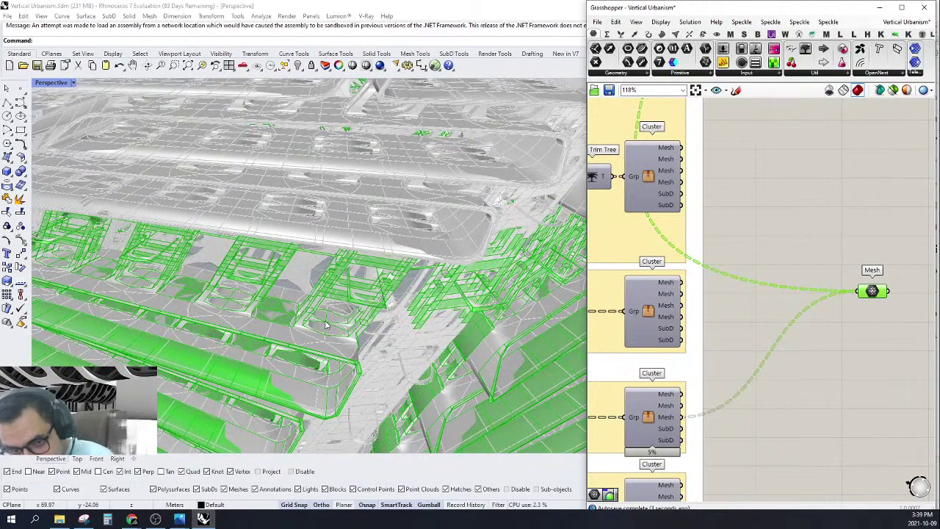
{"action": "scroll", "coordinate": [327, 326], "scroll_direction": "up", "scroll_amount": 4}
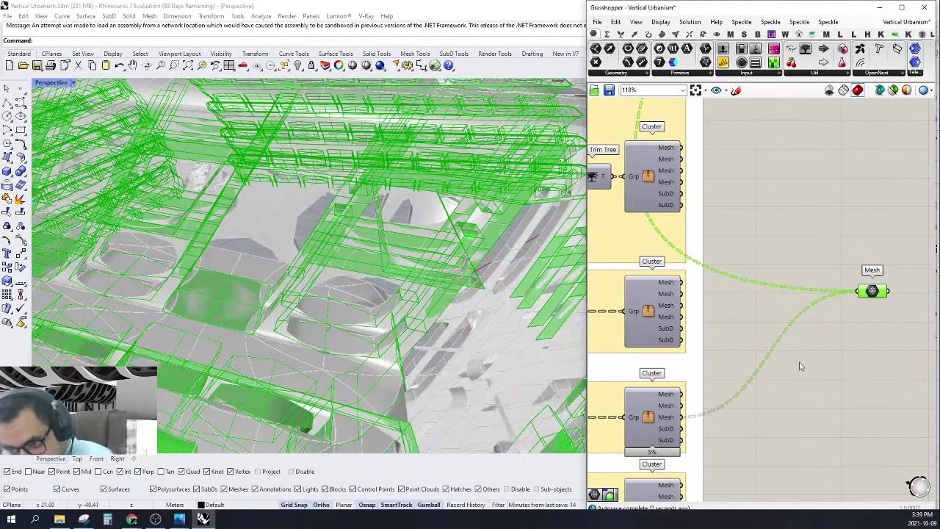
Swap the second-to-last row's connection on the Mesh parameter from its third to its second Mesh output.
{"action": "scroll", "coordinate": [800, 366], "scroll_direction": "down", "scroll_amount": 2}
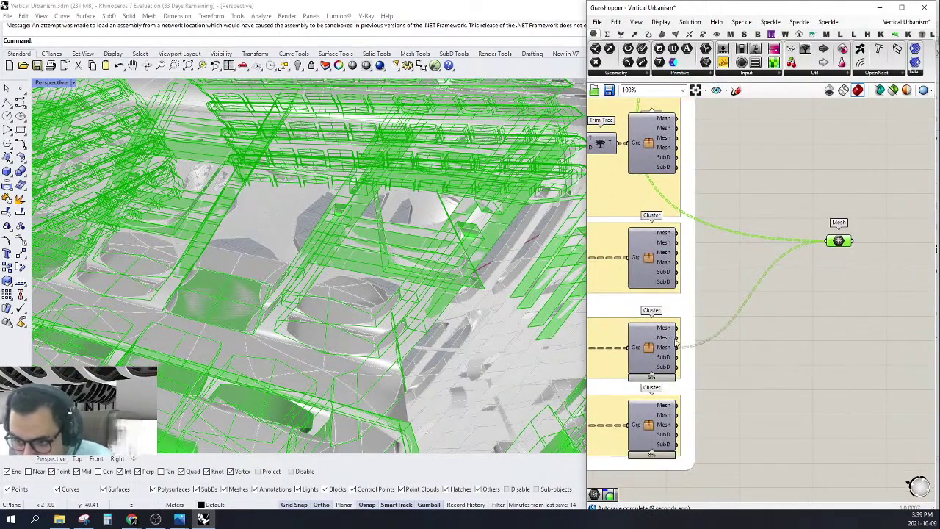
{"action": "mouse_move", "coordinate": [828, 242]}
{"action": "left_mouse_down"}
{"action": "mouse_move", "coordinate": [689, 357]}
{"action": "mouse_move", "coordinate": [678, 336]}
{"action": "left_mouse_up"}
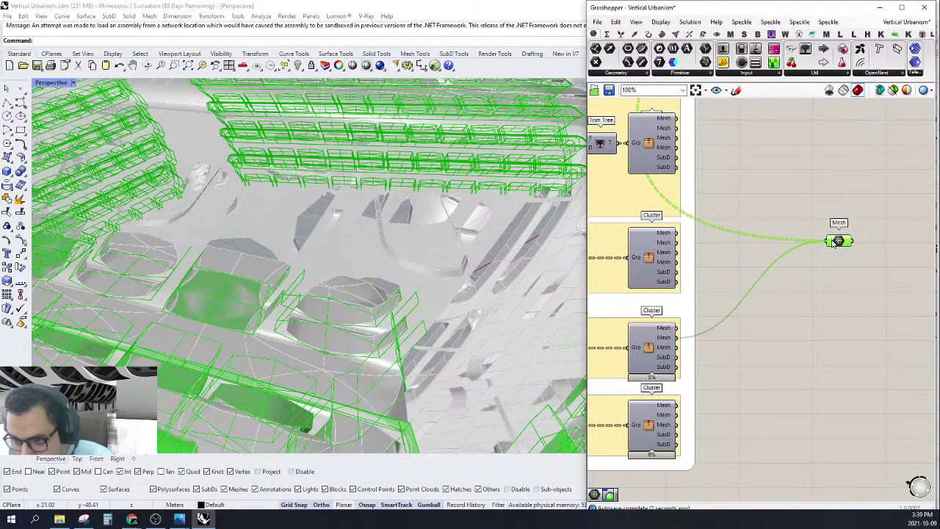
{"action": "mouse_move", "coordinate": [836, 242]}
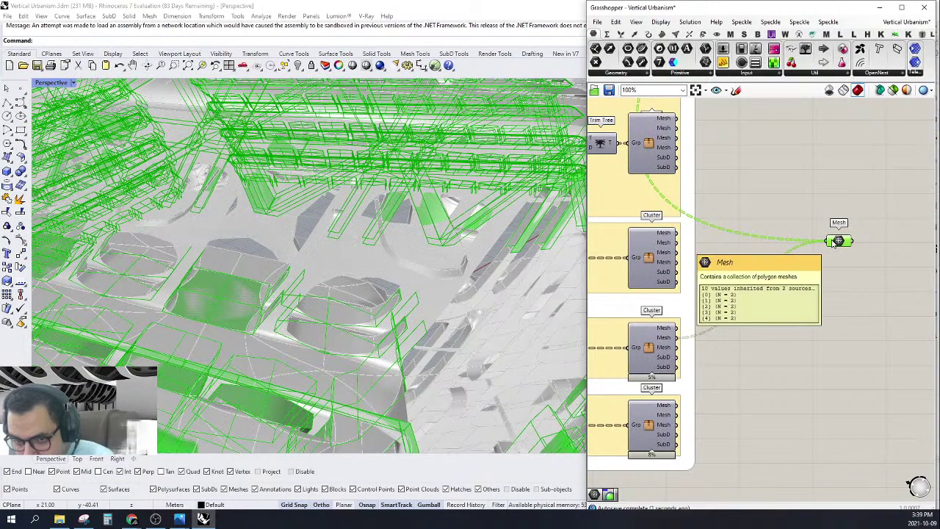
Examine the merged mesh groups of the source modules and the Mesh parameter's geometry on the tower.
{"action": "scroll", "coordinate": [836, 243], "scroll_direction": "down", "scroll_amount": 5}
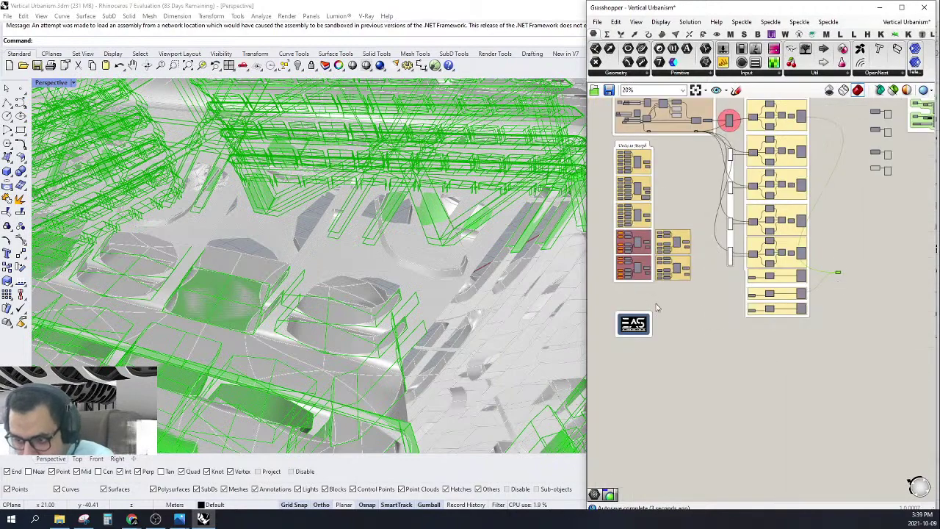
{"action": "scroll", "coordinate": [636, 277], "scroll_direction": "up", "scroll_amount": 3}
{"action": "scroll", "coordinate": [636, 277], "scroll_direction": "up", "scroll_amount": 5}
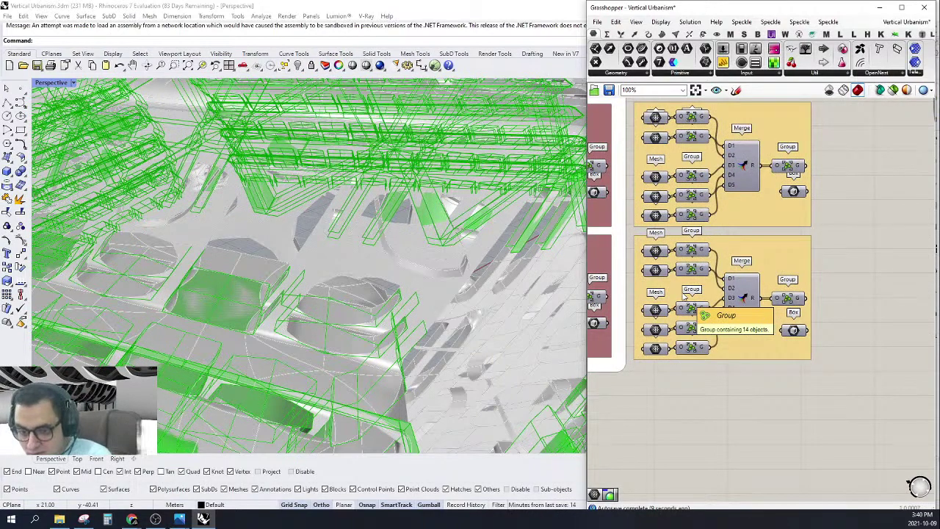
{"action": "right_click_drag", "start_coordinate": [384, 269], "coordinate": [325, 330]}
{"action": "scroll", "coordinate": [381, 324], "scroll_direction": "up", "scroll_amount": 5}
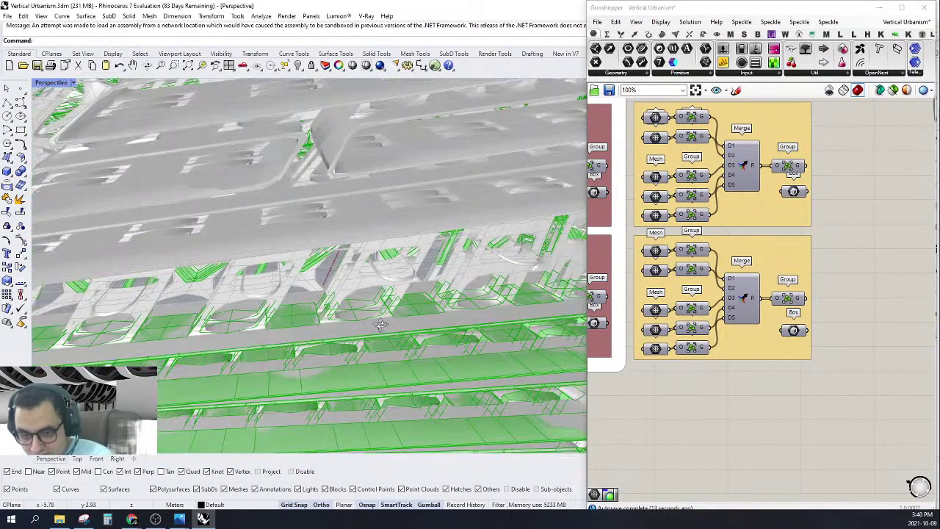
{"action": "scroll", "coordinate": [476, 283], "scroll_direction": "up", "scroll_amount": 3}
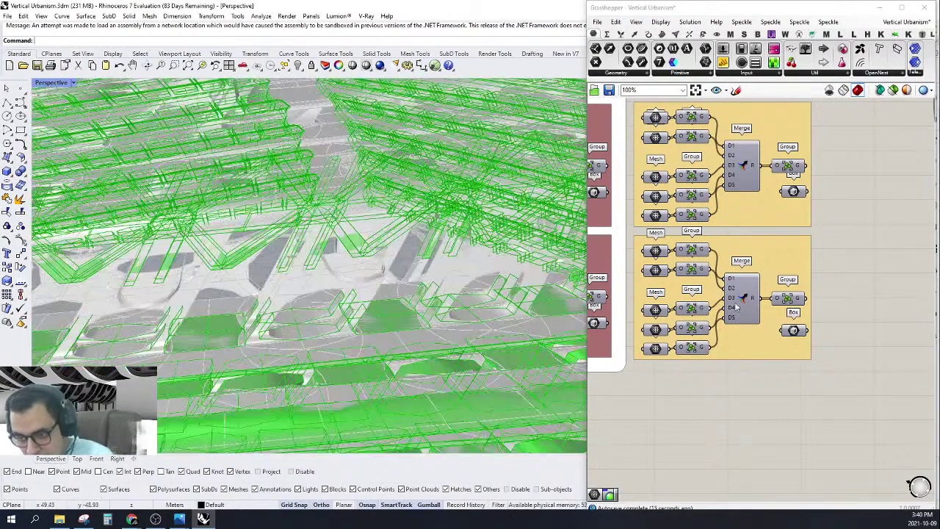
{"action": "scroll", "coordinate": [746, 286], "scroll_direction": "down", "scroll_amount": 6}
{"action": "right_click_drag", "start_coordinate": [746, 287], "coordinate": [681, 282]}
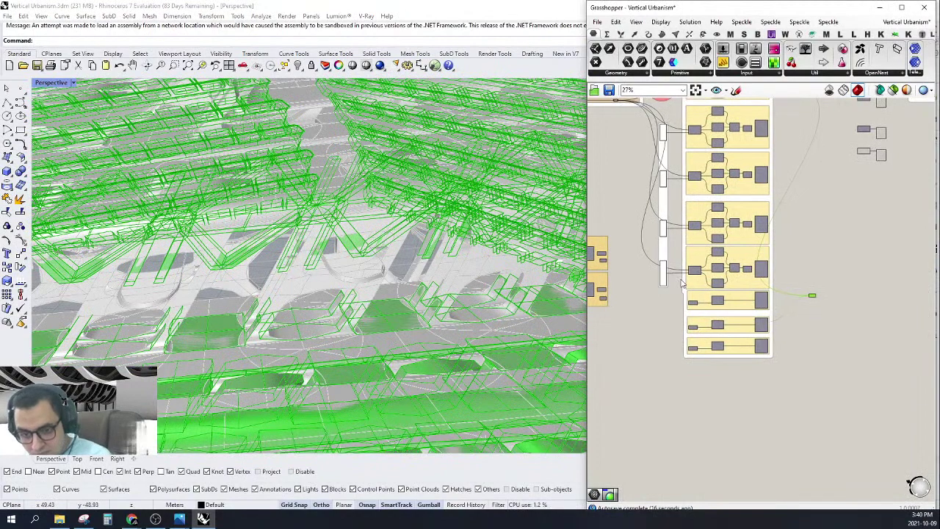
{"action": "scroll", "coordinate": [681, 282], "scroll_direction": "up", "scroll_amount": 3}
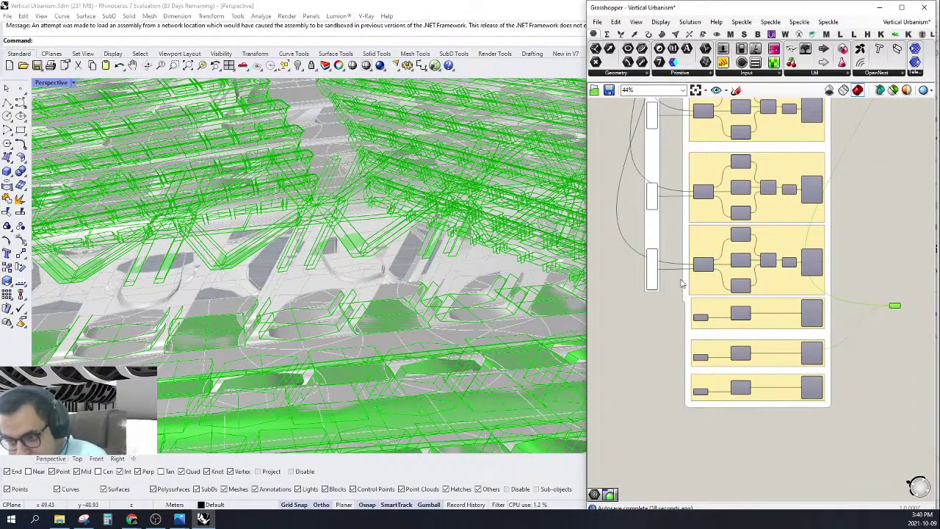
Add the second Mesh output of the last row's cluster to the Mesh parameter, keeping its existing inputs.
{"action": "scroll", "coordinate": [852, 314], "scroll_direction": "up", "scroll_amount": 3}
{"action": "right_click_drag", "start_coordinate": [899, 311], "coordinate": [813, 295]}
{"action": "left_click_drag", "start_coordinate": [840, 286], "coordinate": [826, 304]}
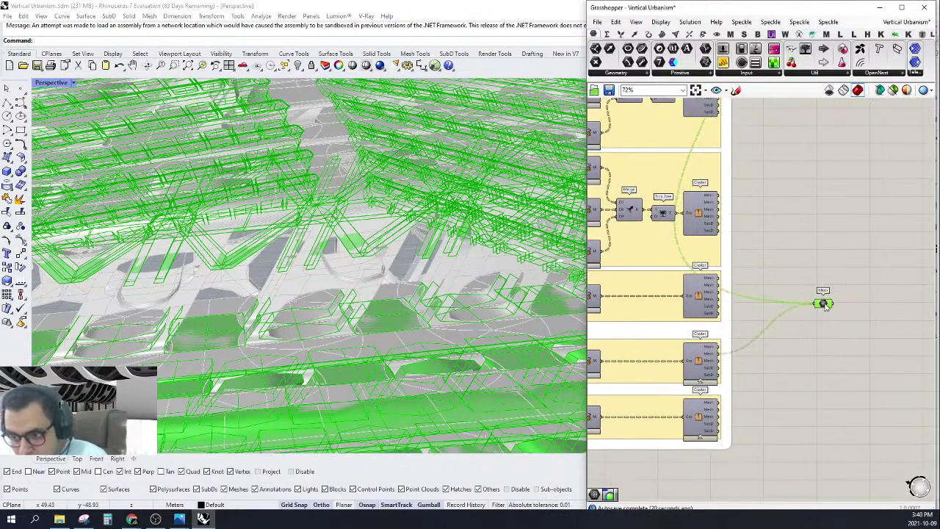
{"action": "scroll", "coordinate": [791, 388], "scroll_direction": "up", "scroll_amount": 1}
{"action": "left_click_drag", "start_coordinate": [694, 428], "coordinate": [834, 272], "text": "shift"}
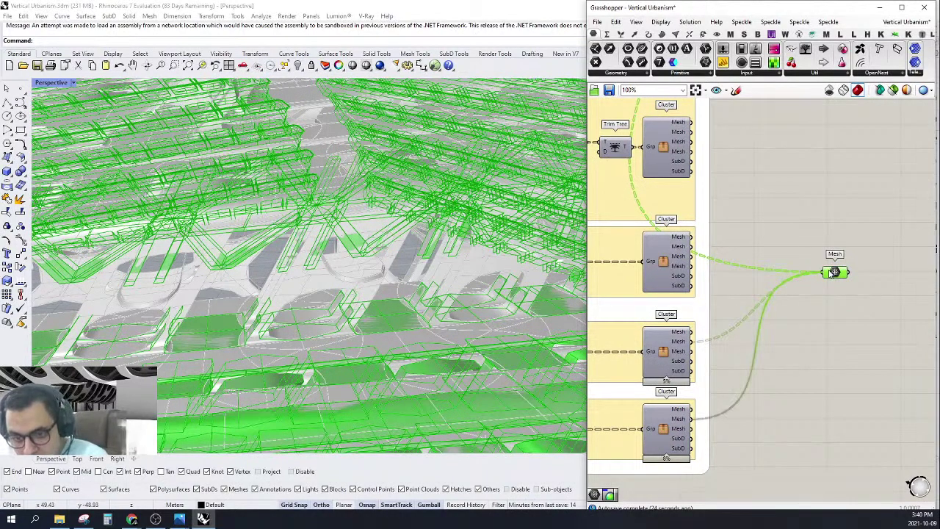
Disconnect the Mesh outputs of the last and second-to-last rows' clusters from the Mesh parameter.
{"action": "mouse_move", "coordinate": [834, 272]}
{"action": "mouse_move", "coordinate": [821, 274]}
{"action": "left_mouse_down", "text": "ctrl"}
{"action": "mouse_move", "coordinate": [723, 408]}
{"action": "mouse_move", "coordinate": [699, 420]}
{"action": "mouse_move", "coordinate": [677, 411]}
{"action": "left_mouse_up", "text": "ctrl"}
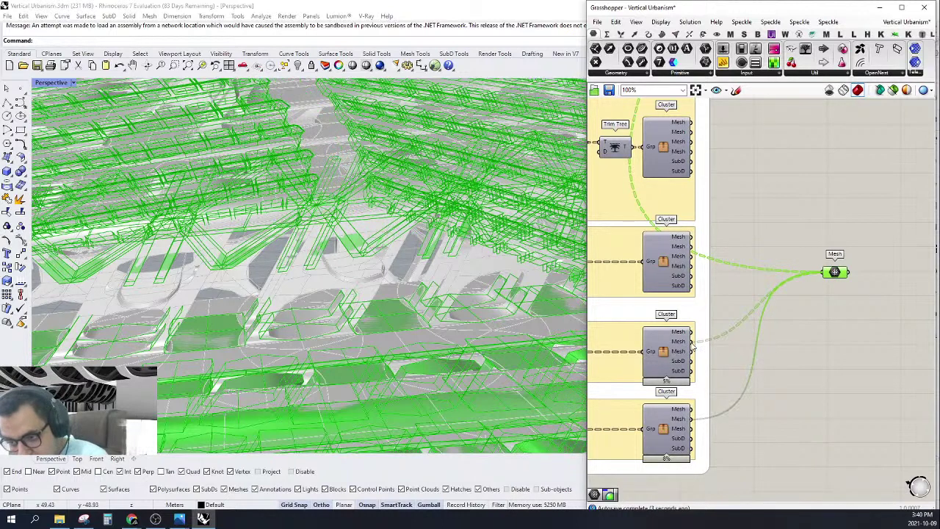
{"action": "left_click_drag", "start_coordinate": [692, 342], "coordinate": [828, 272], "text": "ctrl"}
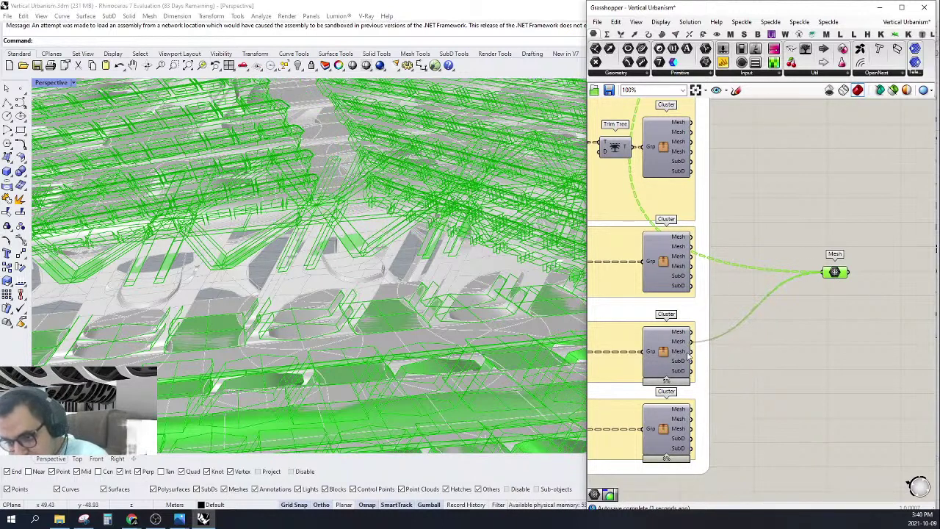
Examine the Ungroup, Morph To Twisted Box and cluster components of the last rows and the Mesh parameter's remaining geometry on the tower.
{"action": "scroll", "coordinate": [823, 312], "scroll_direction": "down", "scroll_amount": 4}
{"action": "scroll", "coordinate": [743, 335], "scroll_direction": "up", "scroll_amount": 3}
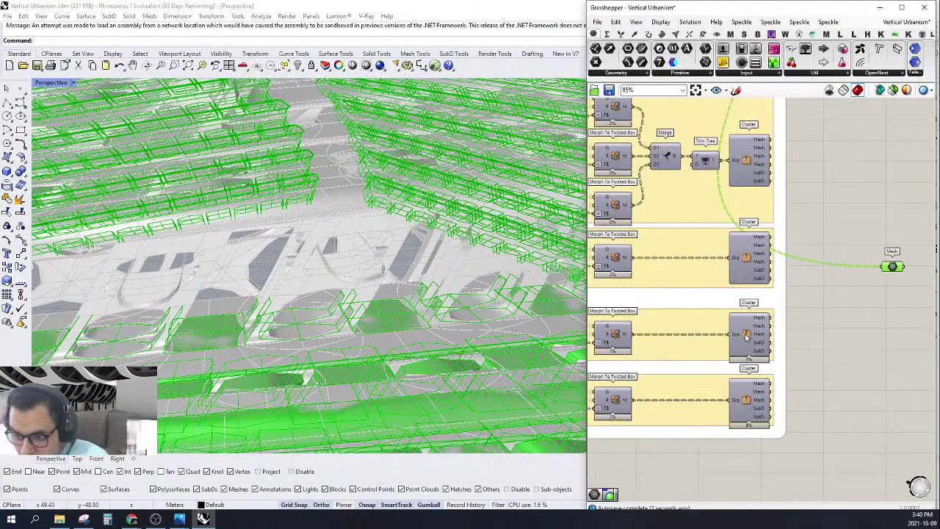
{"action": "scroll", "coordinate": [746, 336], "scroll_direction": "down", "scroll_amount": 3}
{"action": "right_click_drag", "start_coordinate": [653, 351], "coordinate": [806, 352]}
{"action": "scroll", "coordinate": [767, 339], "scroll_direction": "up", "scroll_amount": 3}
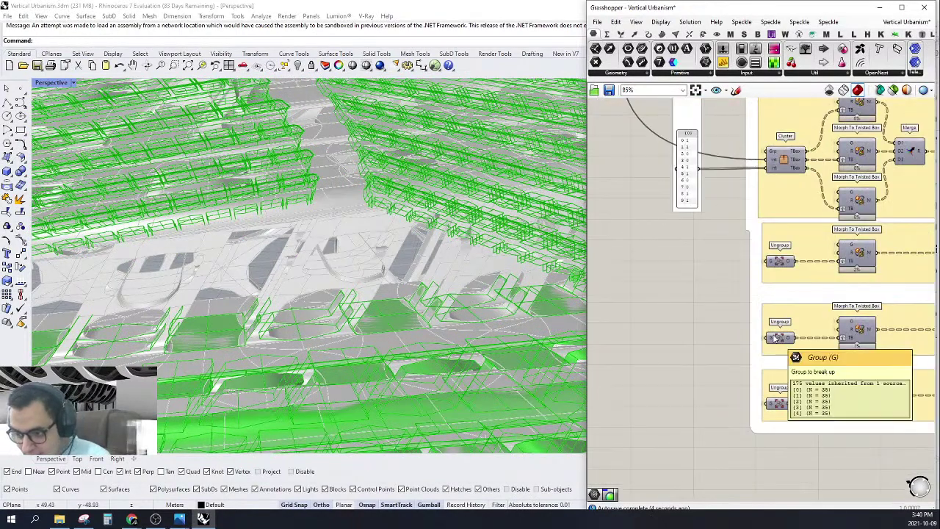
{"action": "right_click_drag", "start_coordinate": [921, 346], "coordinate": [735, 361]}
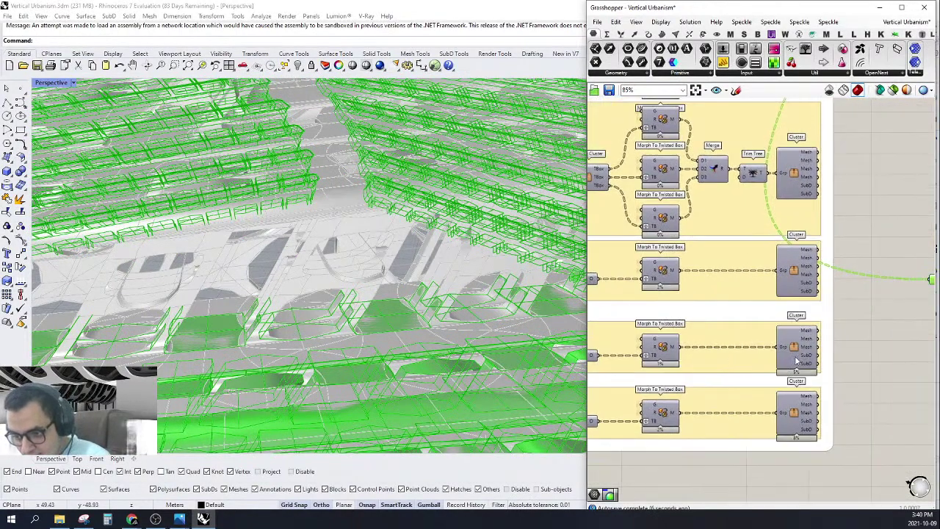
{"action": "right_click_drag", "start_coordinate": [860, 353], "coordinate": [771, 298]}
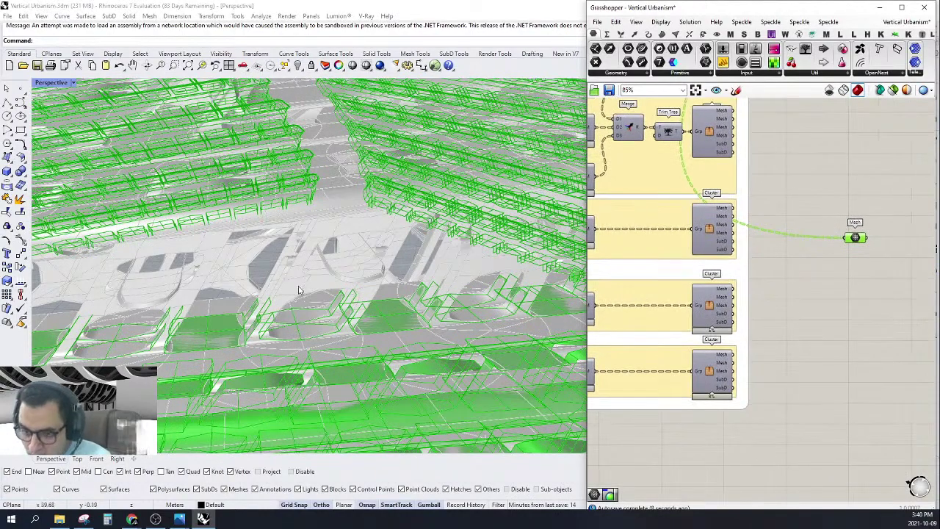
{"action": "scroll", "coordinate": [327, 295], "scroll_direction": "down", "scroll_amount": 5}
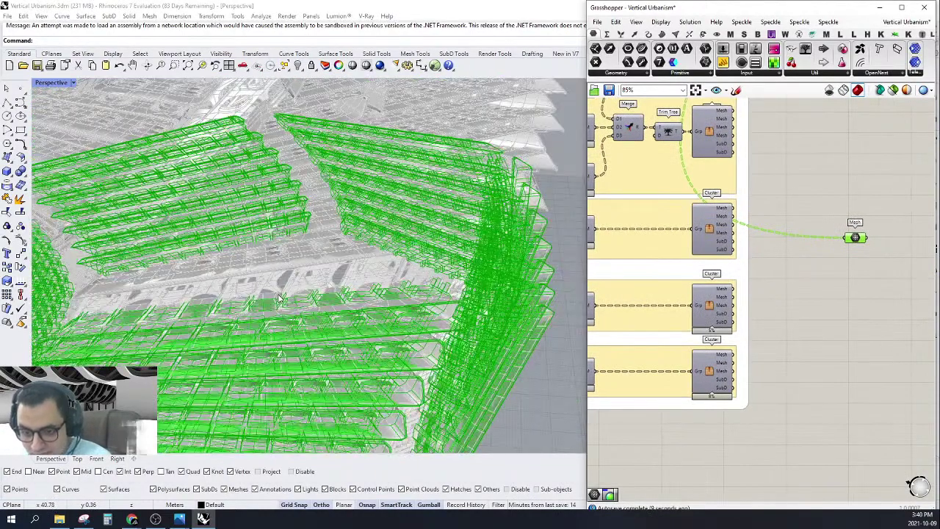
Add the third Mesh output of the second-to-last row's cluster to the Mesh parameter, keeping its existing input.
{"action": "scroll", "coordinate": [279, 296], "scroll_direction": "down", "scroll_amount": 5}
{"action": "right_click_drag", "start_coordinate": [197, 364], "coordinate": [332, 322]}
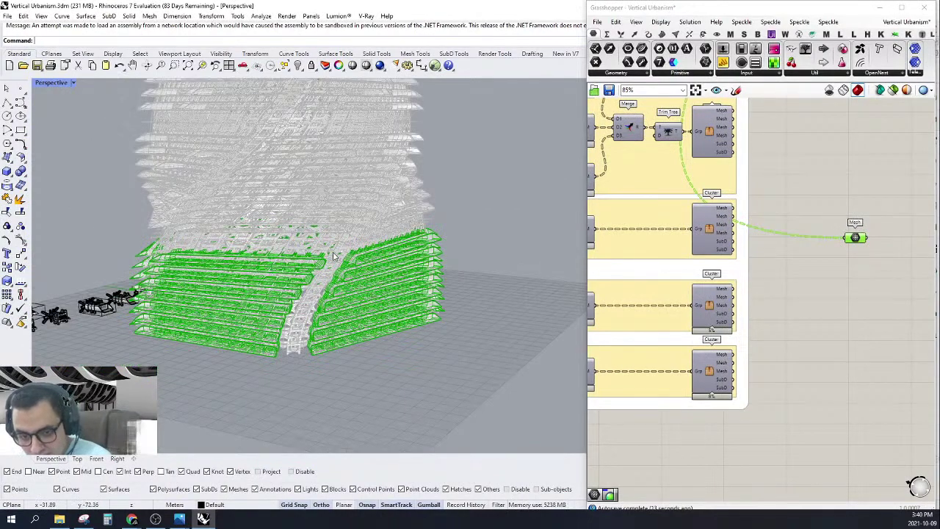
{"action": "scroll", "coordinate": [334, 256], "scroll_direction": "up", "scroll_amount": 4}
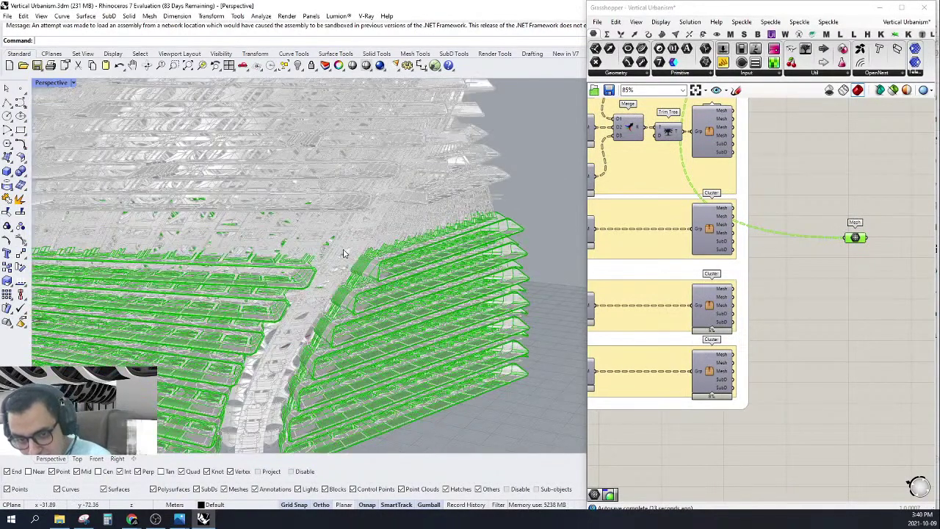
{"action": "scroll", "coordinate": [343, 254], "scroll_direction": "up", "scroll_amount": 2}
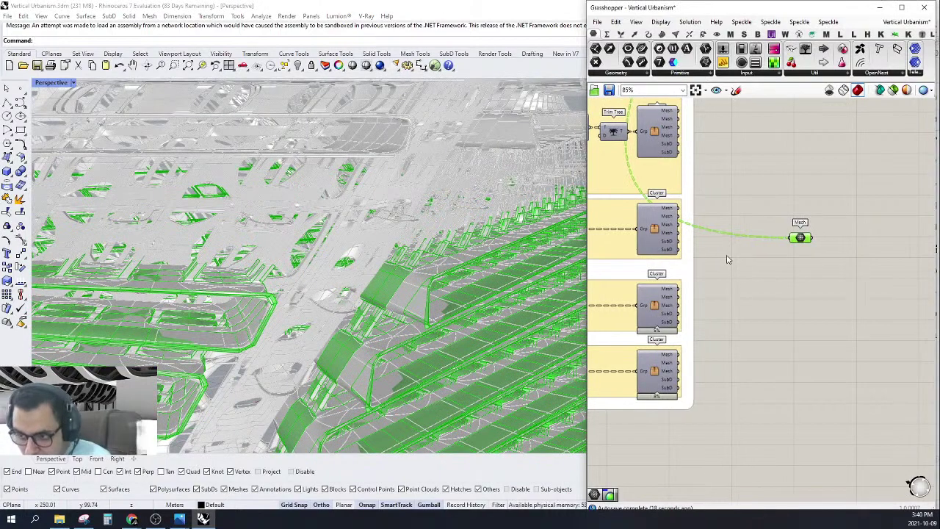
{"action": "scroll", "coordinate": [775, 257], "scroll_direction": "up", "scroll_amount": 1}
{"action": "left_click_drag", "start_coordinate": [774, 257], "coordinate": [658, 317]}
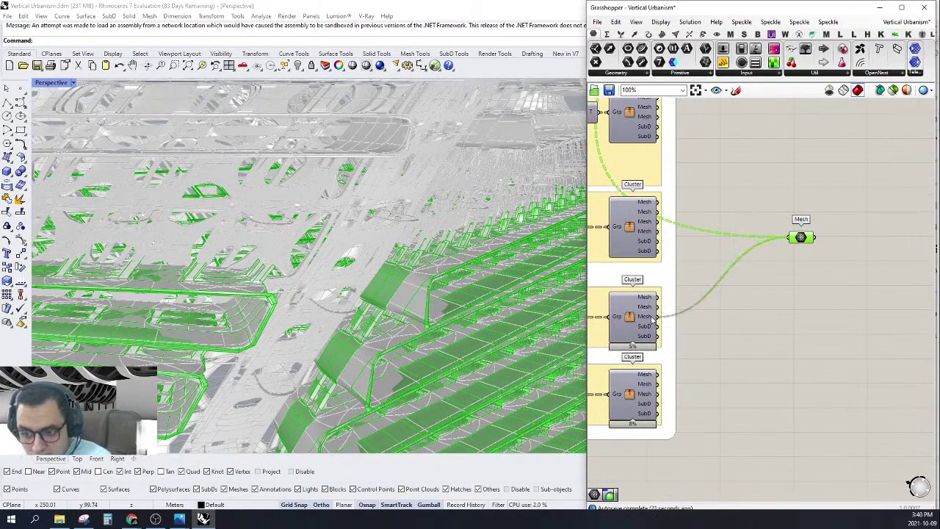
Open the second-to-last row's cluster for editing and delete the fourth branch's SubD from Mesh component and SubD parameter.
{"action": "left_click", "coordinate": [629, 316]}
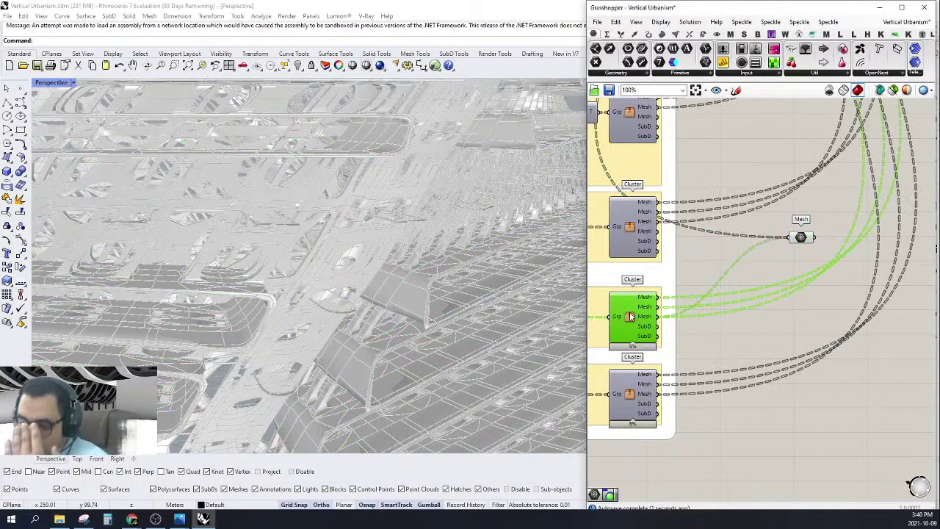
{"action": "double_click", "coordinate": [629, 316]}
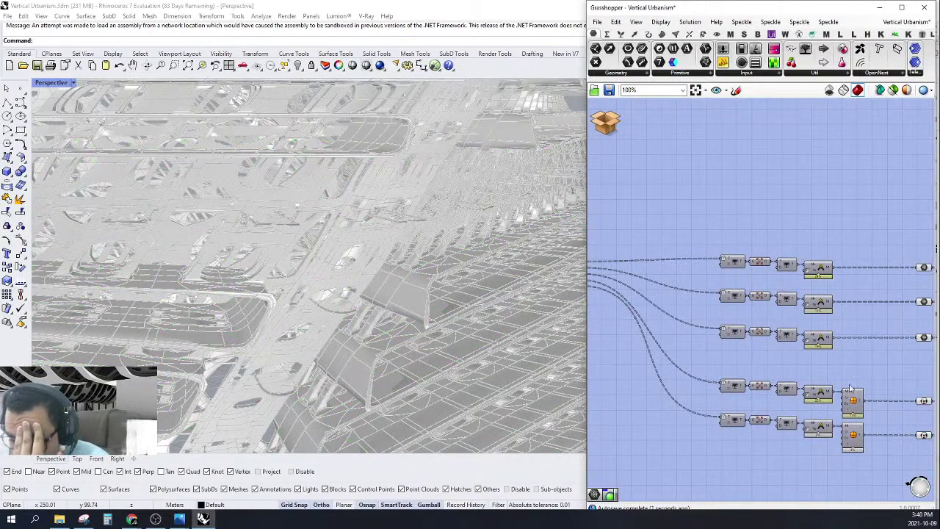
{"action": "scroll", "coordinate": [905, 335], "scroll_direction": "up", "scroll_amount": 3}
{"action": "left_click", "coordinate": [905, 335]}
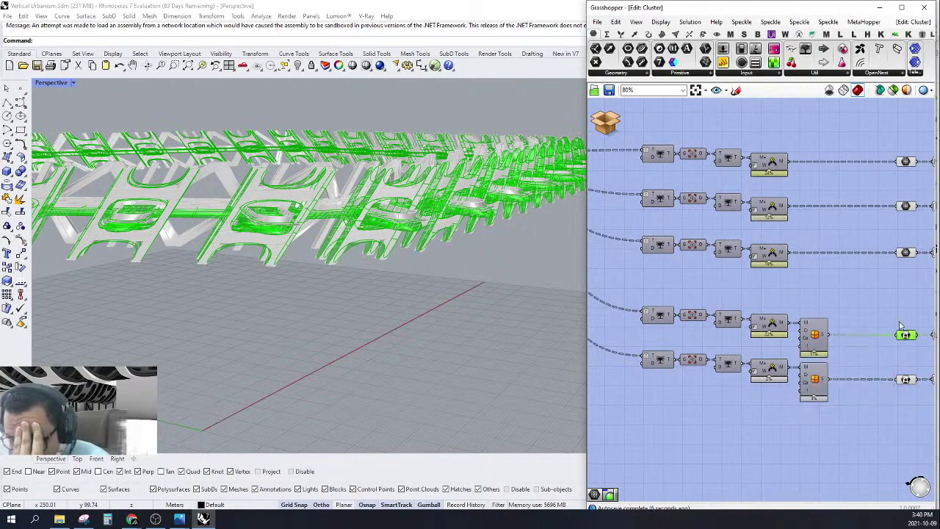
{"action": "right_click_drag", "start_coordinate": [891, 308], "coordinate": [817, 323]}
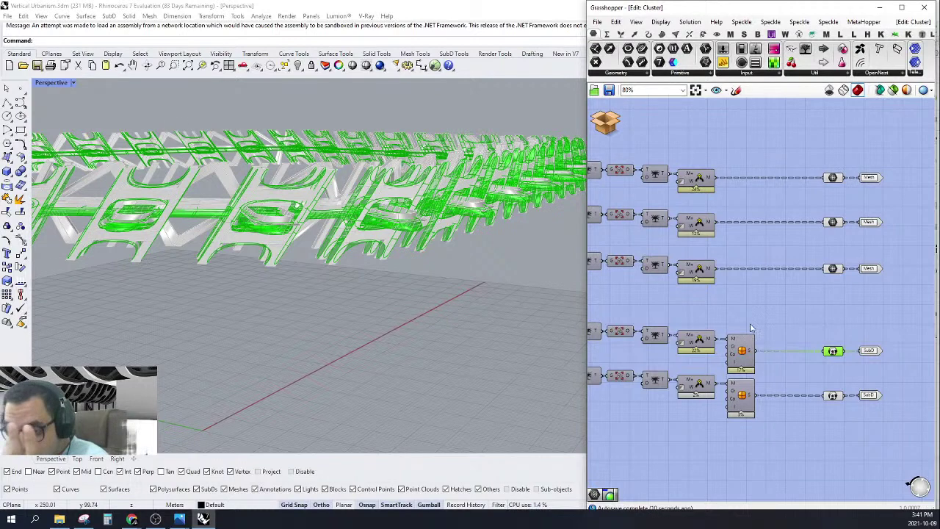
{"action": "left_click", "coordinate": [743, 345]}
{"action": "left_click_drag", "start_coordinate": [852, 314], "coordinate": [732, 358]}
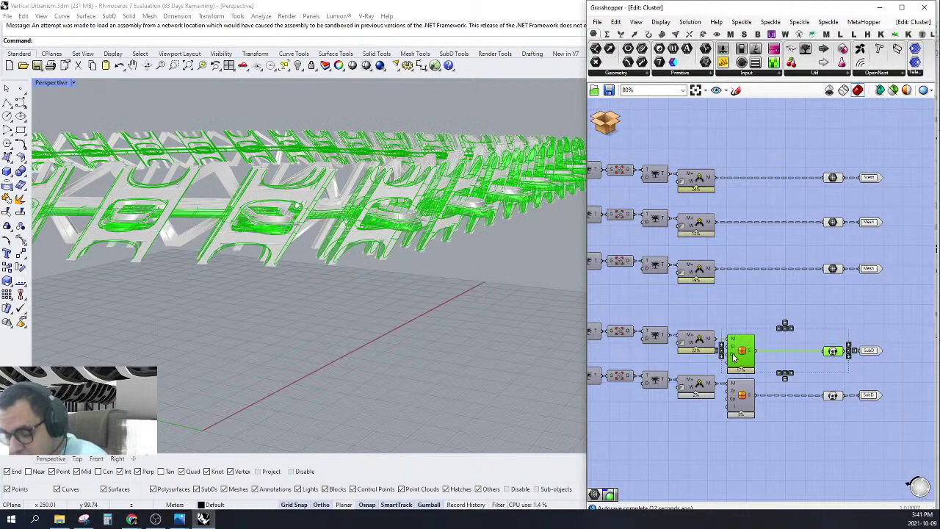
{"action": "key", "text": "Delete"}
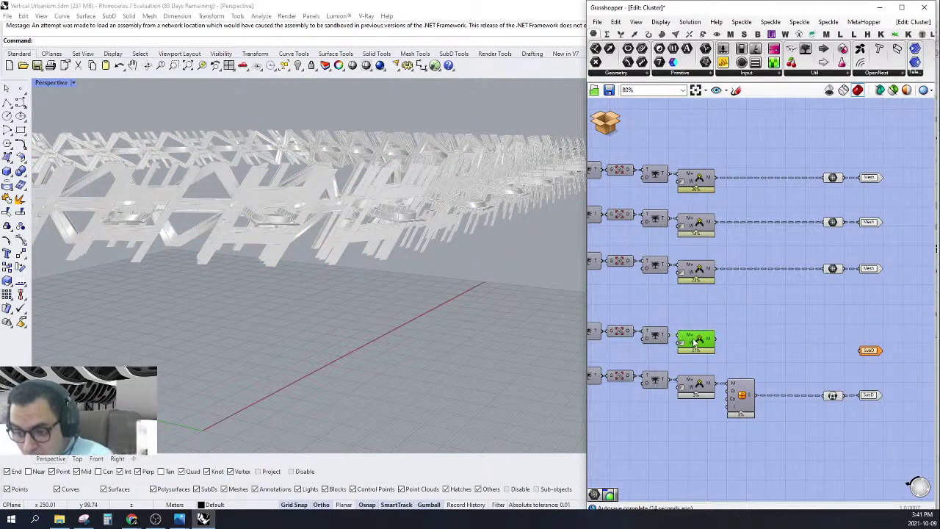
Preview the fourth branch's Join Meshes and Weld component and examine its mesh up close on the tower.
{"action": "right_click", "coordinate": [694, 342]}
{"action": "left_click", "coordinate": [720, 356]}
{"action": "scroll", "coordinate": [401, 188], "scroll_direction": "up", "scroll_amount": 5}
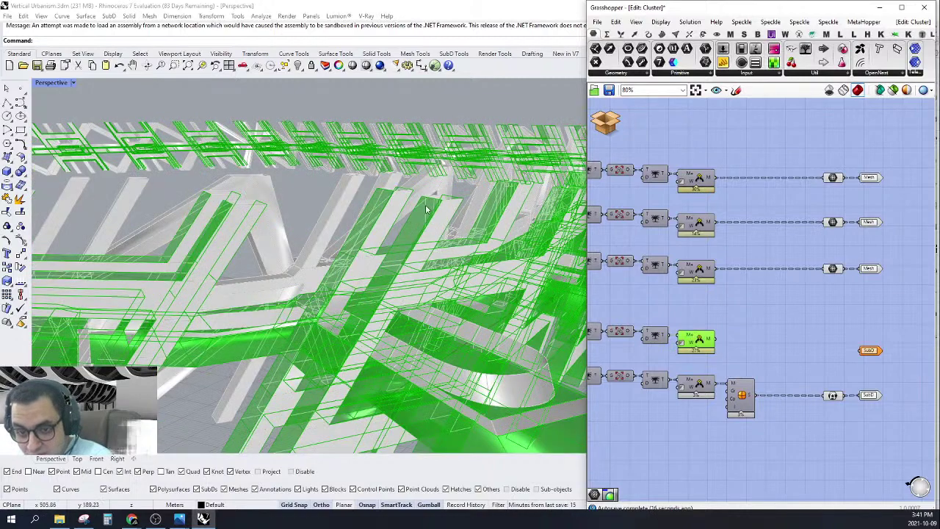
Replace the fourth branch's SubD output with a copied Mesh parameter and Mesh output fed by its Join Meshes and Weld component.
{"action": "left_click_drag", "start_coordinate": [894, 333], "coordinate": [848, 358]}
{"action": "right_click_drag", "start_coordinate": [847, 358], "coordinate": [889, 352]}
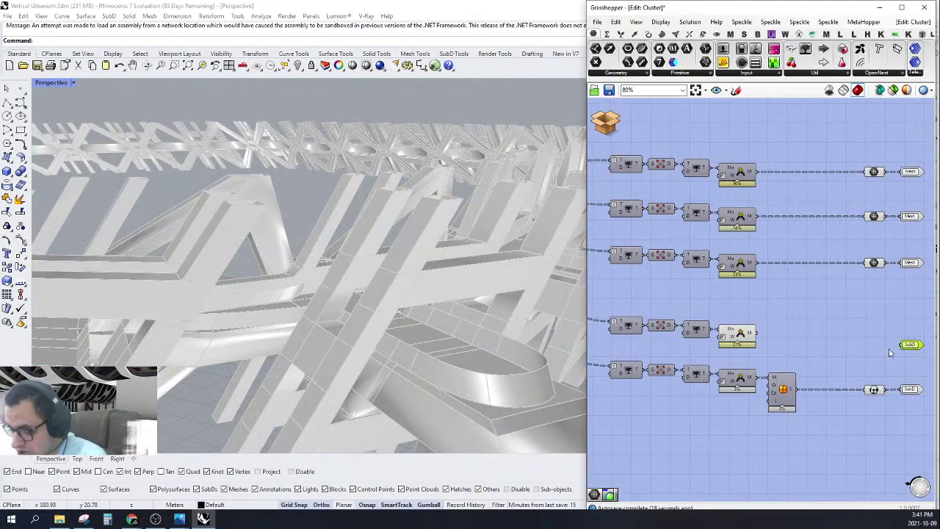
{"action": "key", "text": "Delete"}
{"action": "left_click_drag", "start_coordinate": [910, 248], "coordinate": [756, 333]}
{"action": "key", "text": "ctrl+c"}
{"action": "key", "text": "ctrl+v"}
{"action": "left_click", "coordinate": [840, 337]}
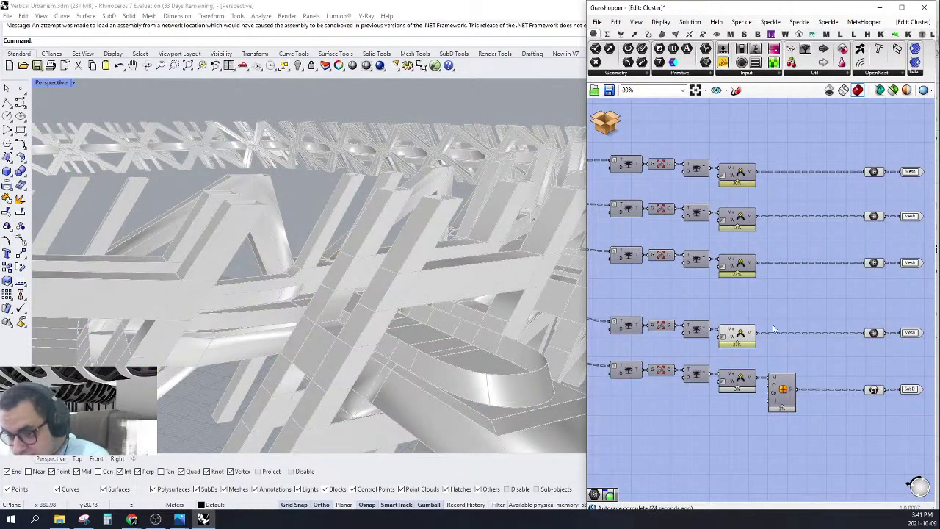
Turn off the preview of the fourth branch's Join Meshes and Weld component and return to the main definition.
{"action": "left_click_drag", "start_coordinate": [780, 301], "coordinate": [722, 357]}
{"action": "right_click", "coordinate": [806, 286]}
{"action": "left_click", "coordinate": [817, 301]}
{"action": "left_click", "coordinate": [805, 285]}
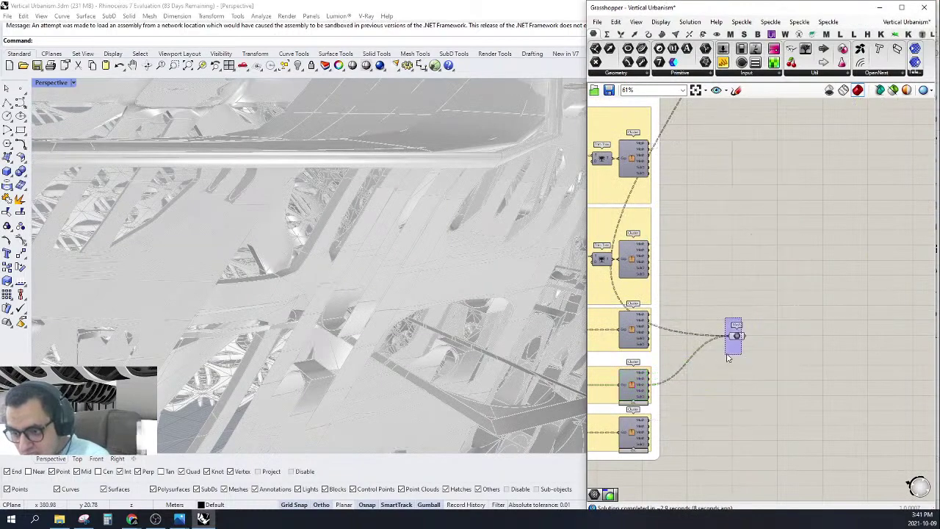
Delete the standalone Mesh parameter beside the lower rows' clusters.
{"action": "left_click_drag", "start_coordinate": [726, 355], "coordinate": [727, 356]}
{"action": "key", "text": "Delete"}
Add the fourth Mesh outputs of the last two rows' clusters to the fourth Join Meshes and Weld component, keeping its existing inputs.
{"action": "scroll", "coordinate": [678, 404], "scroll_direction": "down", "scroll_amount": 4}
{"action": "scroll", "coordinate": [784, 202], "scroll_direction": "up", "scroll_amount": 2}
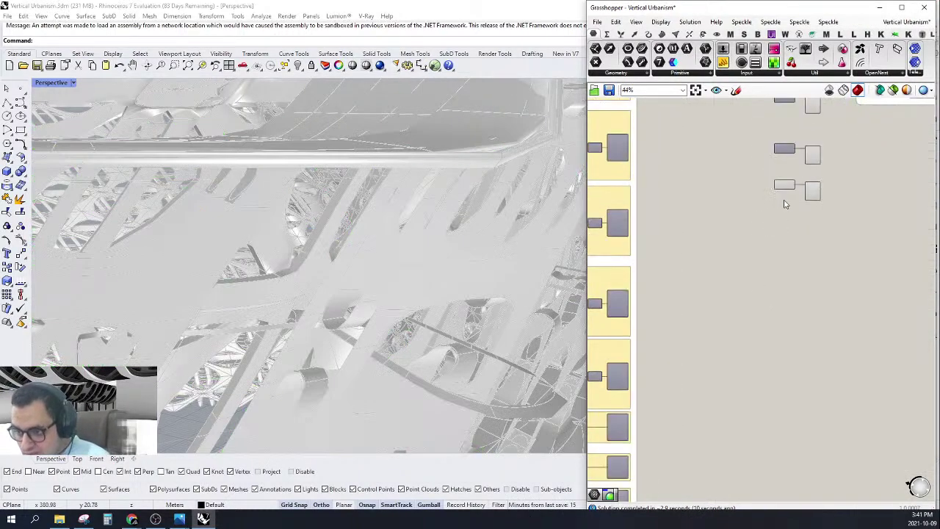
{"action": "left_click", "coordinate": [784, 185]}
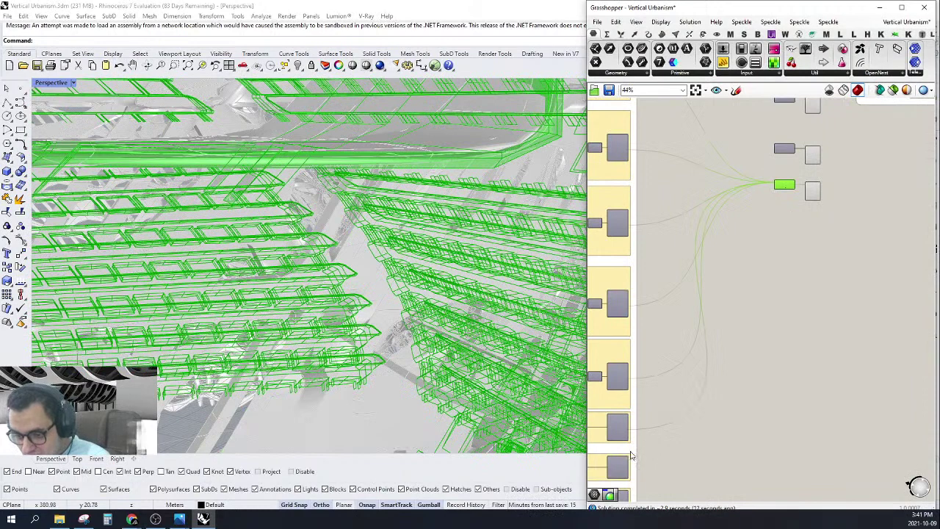
{"action": "scroll", "coordinate": [630, 455], "scroll_direction": "up", "scroll_amount": 5}
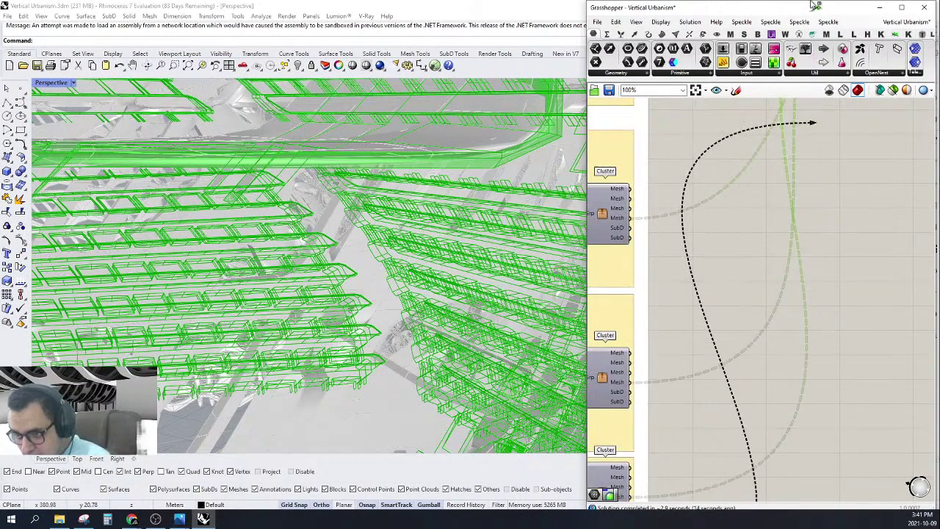
{"action": "left_click_drag", "start_coordinate": [813, 6], "coordinate": [868, 116], "text": "shift"}
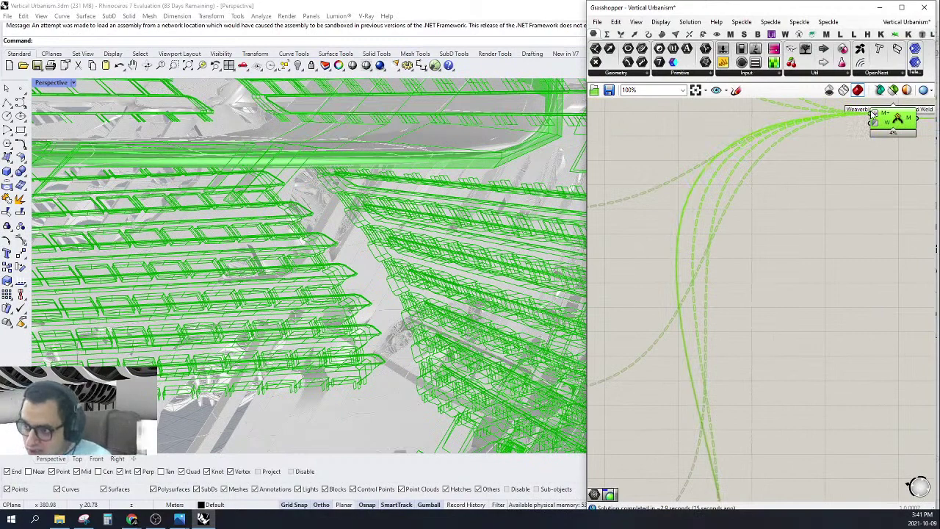
{"action": "scroll", "coordinate": [874, 114], "scroll_direction": "down", "scroll_amount": 4}
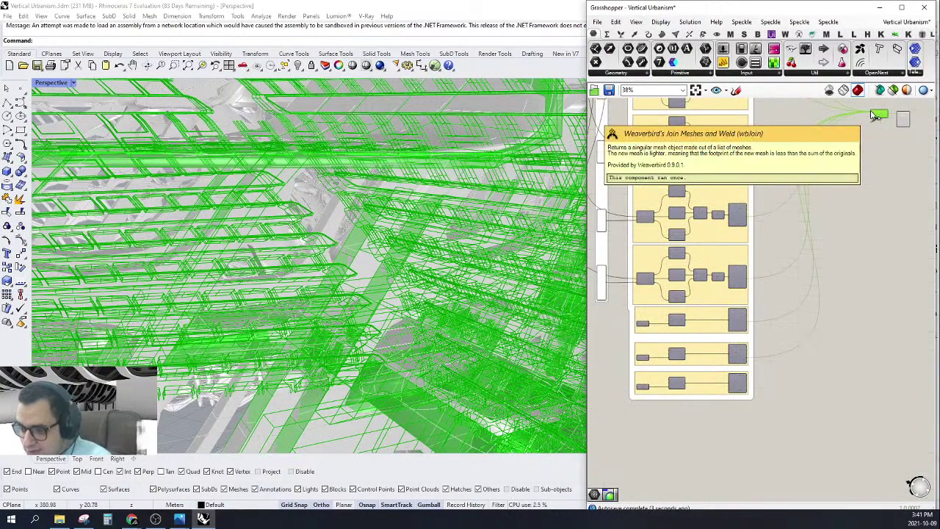
{"action": "scroll", "coordinate": [874, 114], "scroll_direction": "up", "scroll_amount": 1}
{"action": "left_click_drag", "start_coordinate": [874, 114], "coordinate": [730, 440]}
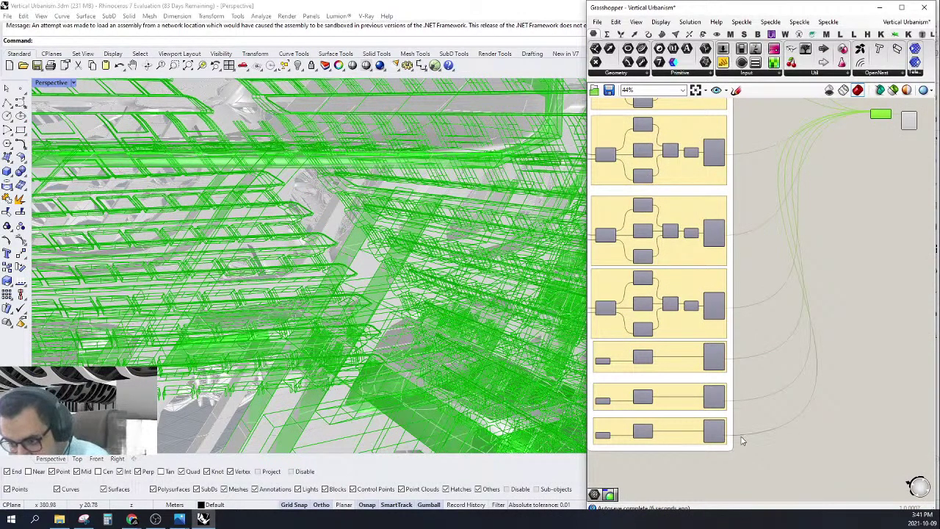
{"action": "scroll", "coordinate": [742, 440], "scroll_direction": "up", "scroll_amount": 3}
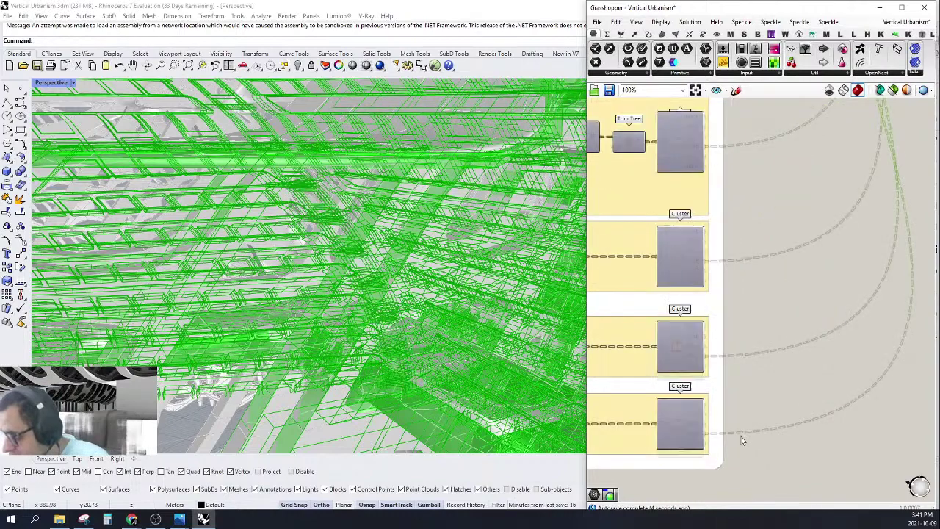
{"action": "scroll", "coordinate": [742, 441], "scroll_direction": "down", "scroll_amount": 4}
Turn off the preview of all four Join Meshes and Weld components in the main definition.
{"action": "right_click_drag", "start_coordinate": [856, 181], "coordinate": [762, 250]}
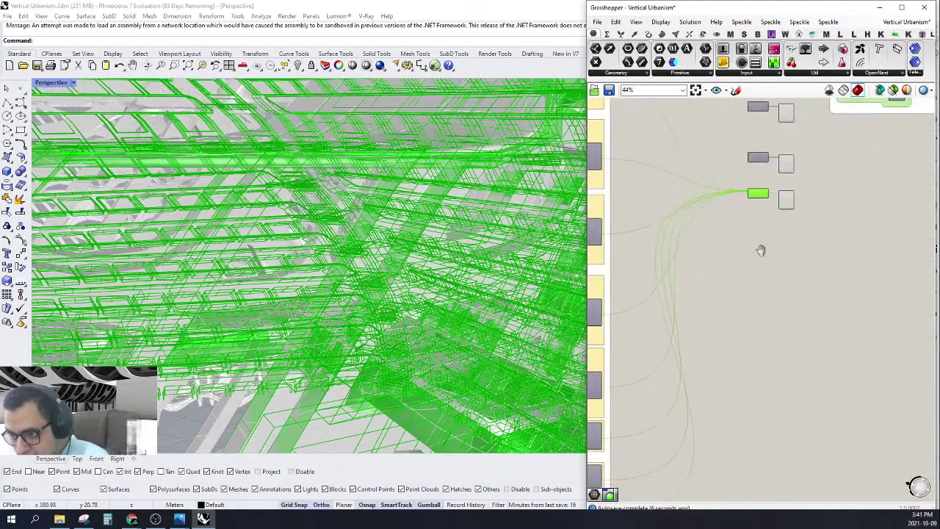
{"action": "scroll", "coordinate": [797, 192], "scroll_direction": "up", "scroll_amount": 4}
{"action": "scroll", "coordinate": [798, 193], "scroll_direction": "down", "scroll_amount": 3}
{"action": "right_click_drag", "start_coordinate": [796, 206], "coordinate": [773, 387]}
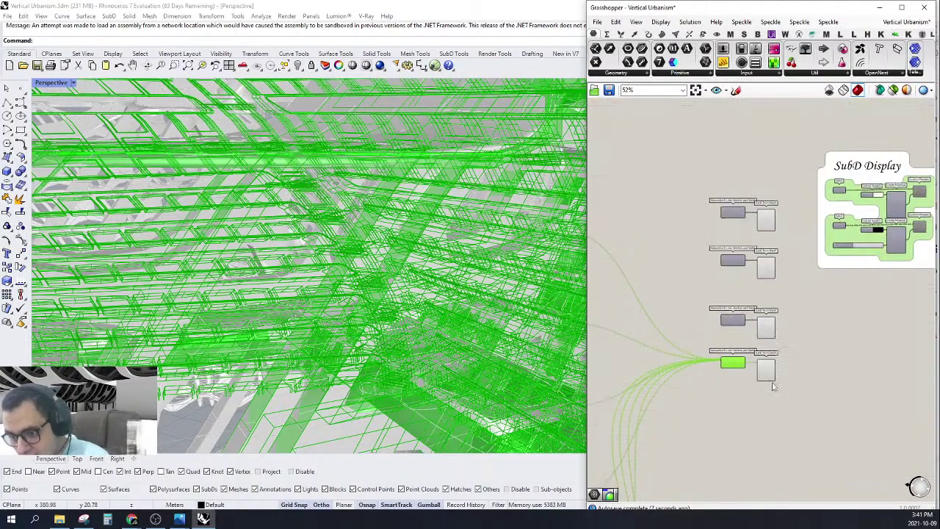
{"action": "left_click", "coordinate": [823, 349]}
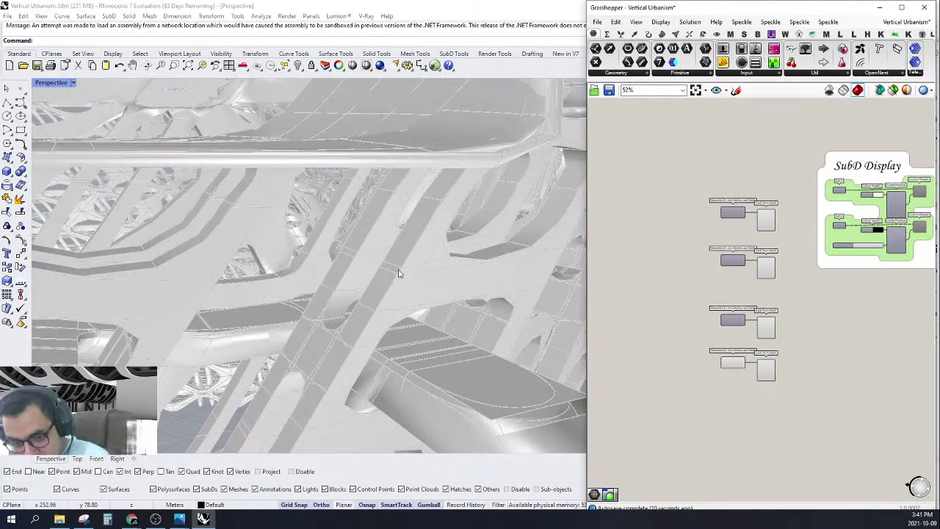
{"action": "left_click_drag", "start_coordinate": [710, 267], "coordinate": [681, 381]}
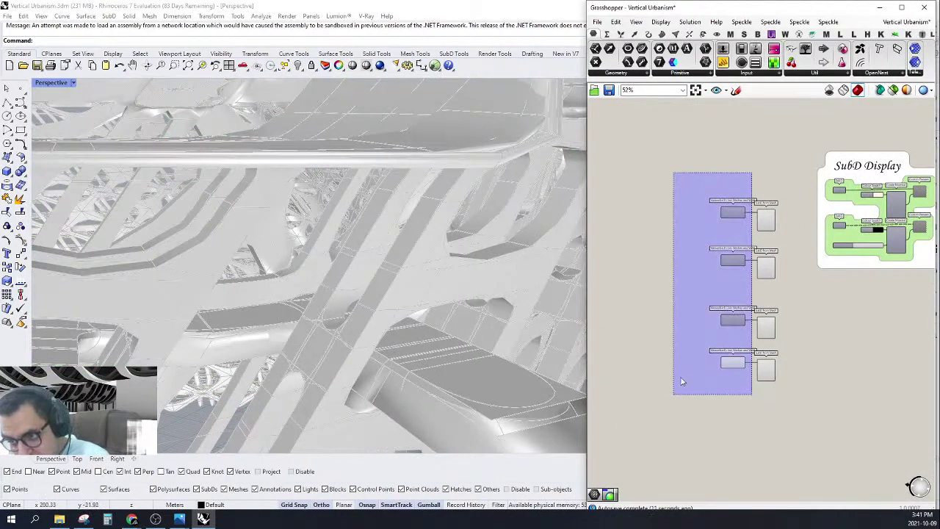
{"action": "middle_click", "coordinate": [704, 176]}
{"action": "left_click", "coordinate": [707, 173]}
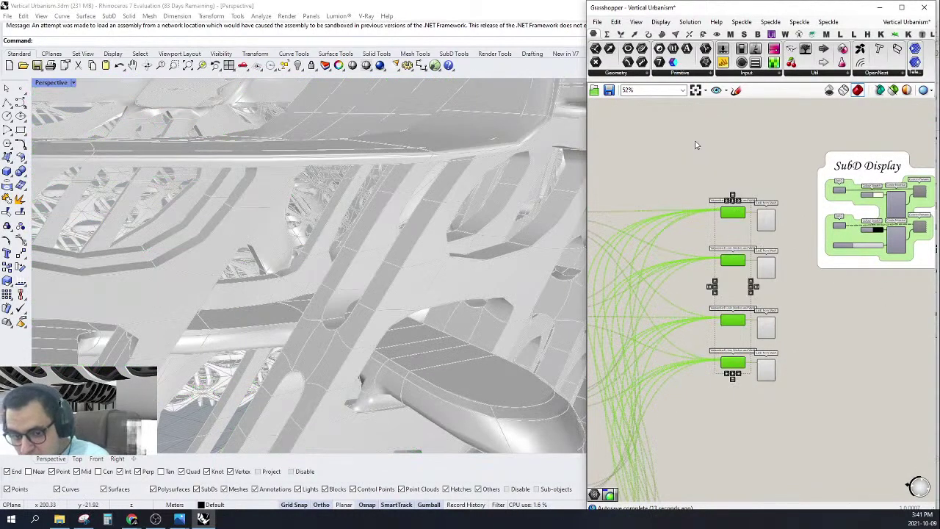
{"action": "left_click", "coordinate": [696, 144]}
Move the four Join Meshes and Weld and SubD from Mesh pairs to the left, farther from the SubD Display group.
{"action": "scroll", "coordinate": [727, 199], "scroll_direction": "down", "scroll_amount": 2}
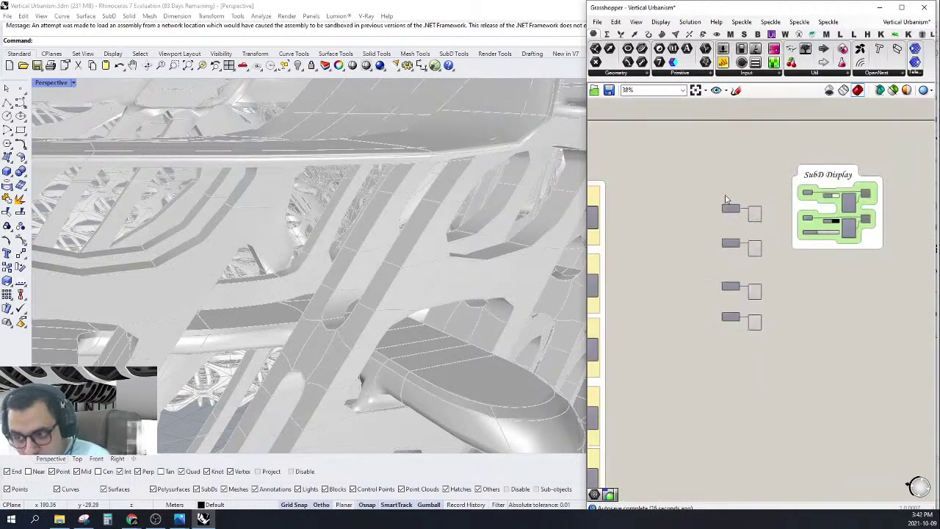
{"action": "left_click_drag", "start_coordinate": [766, 173], "coordinate": [688, 379]}
{"action": "left_click_drag", "start_coordinate": [735, 319], "coordinate": [710, 320]}
{"action": "left_click", "coordinate": [768, 206]}
{"action": "scroll", "coordinate": [769, 207], "scroll_direction": "up", "scroll_amount": 4}
{"action": "right_click_drag", "start_coordinate": [817, 192], "coordinate": [854, 213]}
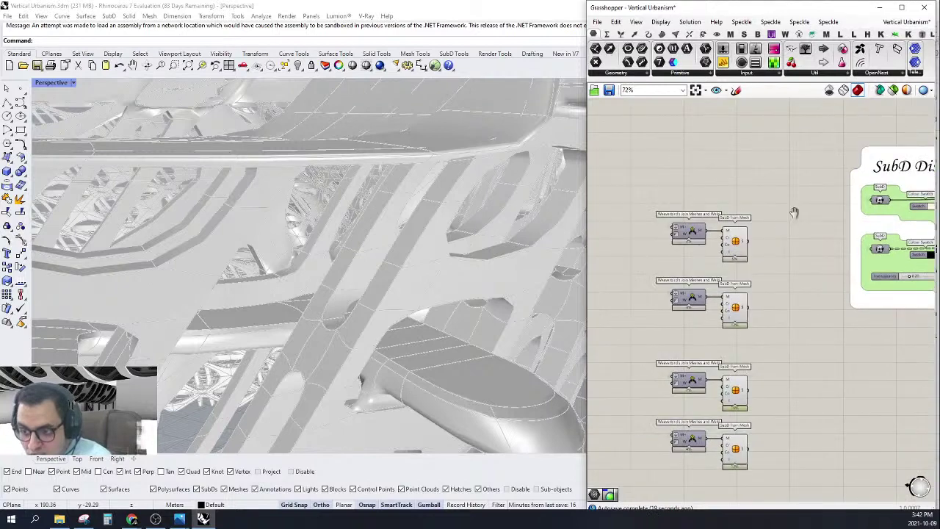
Move the four Join Meshes and Weld and SubD from Mesh pairs down to free canvas space above them.
{"action": "scroll", "coordinate": [842, 197], "scroll_direction": "down", "scroll_amount": 2}
{"action": "scroll", "coordinate": [712, 221], "scroll_direction": "up", "scroll_amount": 2}
{"action": "mouse_move", "coordinate": [651, 234]}
{"action": "right_mouse_down"}
{"action": "mouse_move", "coordinate": [712, 249]}
{"action": "mouse_move", "coordinate": [708, 269]}
{"action": "right_mouse_up"}
{"action": "scroll", "coordinate": [651, 252], "scroll_direction": "up", "scroll_amount": 2}
{"action": "scroll", "coordinate": [859, 209], "scroll_direction": "down", "scroll_amount": 3}
{"action": "mouse_move", "coordinate": [861, 209]}
{"action": "right_mouse_down"}
{"action": "mouse_move", "coordinate": [789, 206]}
{"action": "mouse_move", "coordinate": [771, 191]}
{"action": "right_mouse_up"}
{"action": "left_click_drag", "start_coordinate": [868, 191], "coordinate": [753, 475]}
{"action": "left_click_drag", "start_coordinate": [803, 208], "coordinate": [821, 274], "text": "shift"}
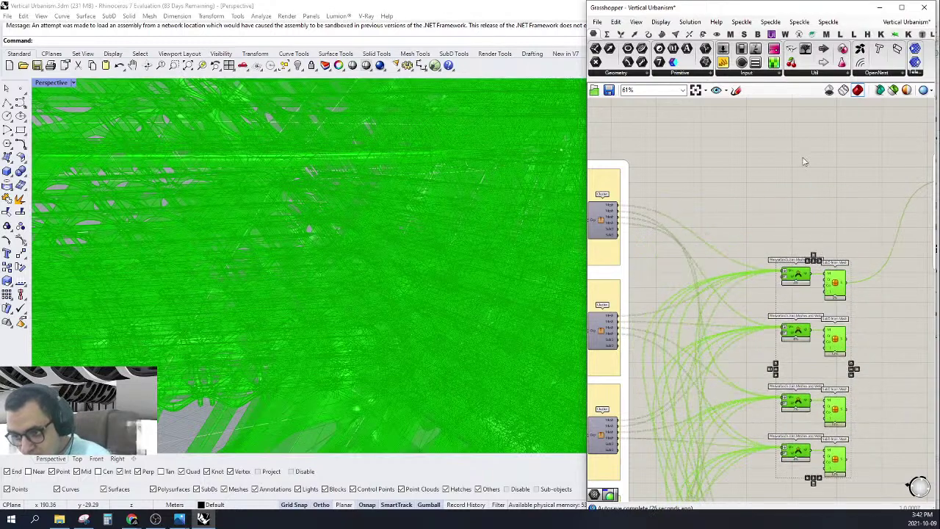
Add a Merge component beside the clusters and connect the first SubD outputs of the first two rows' clusters to it.
{"action": "left_click", "coordinate": [802, 158]}
{"action": "double_click", "coordinate": [804, 161]}
{"action": "type", "text": "merge"}
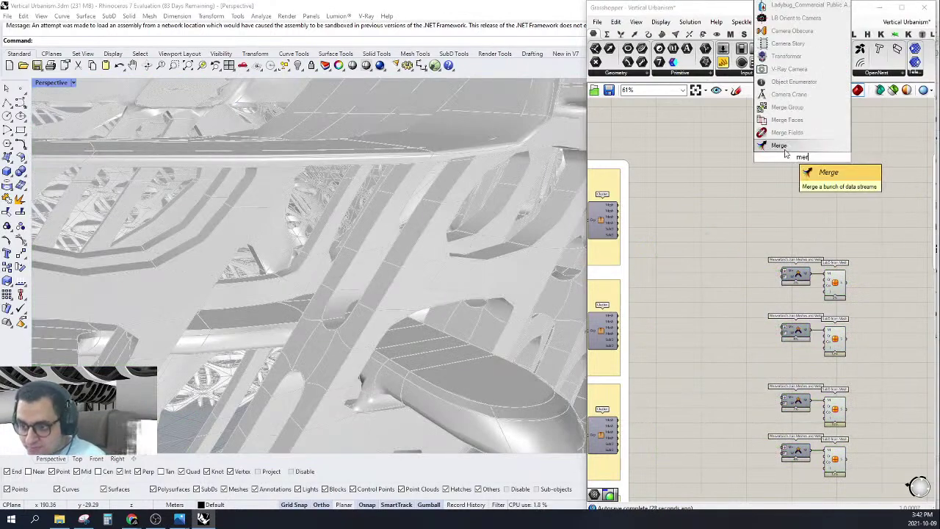
{"action": "left_click", "coordinate": [791, 151]}
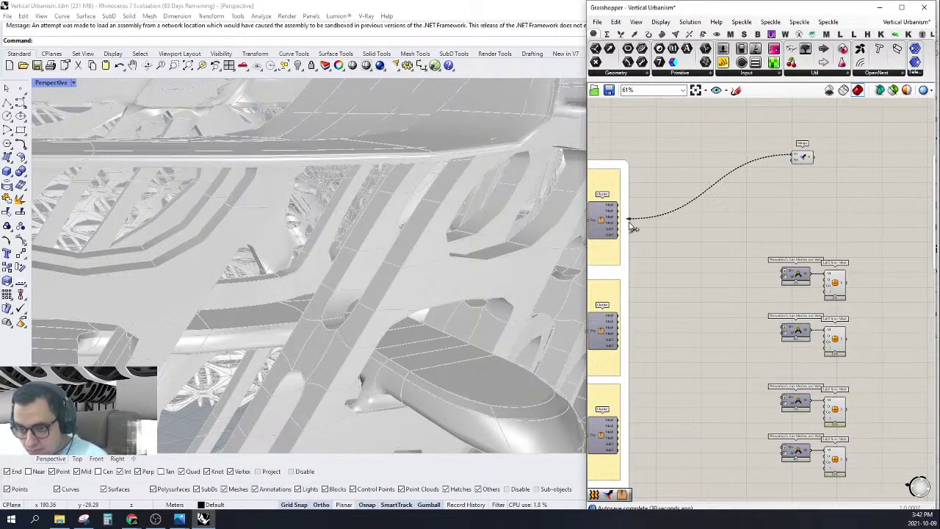
{"action": "left_click_drag", "start_coordinate": [633, 227], "coordinate": [622, 236]}
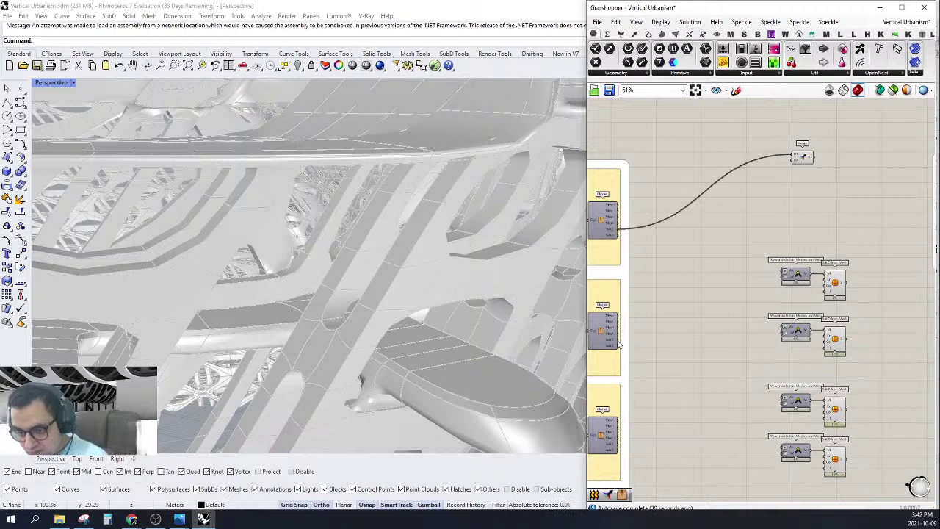
{"action": "left_click_drag", "start_coordinate": [619, 342], "coordinate": [687, 306]}
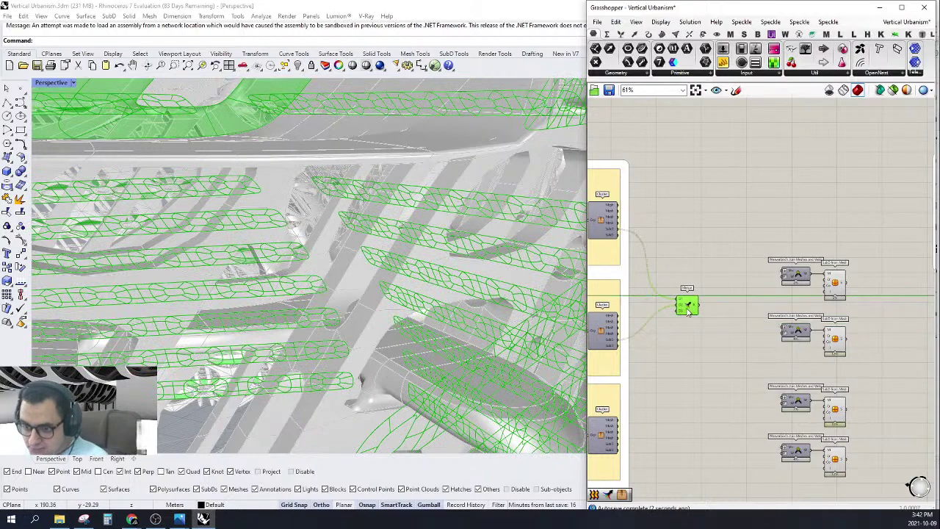
Connect the SubD output of the third row's cluster to the third input of the Merge component.
{"action": "right_click_drag", "start_coordinate": [686, 361], "coordinate": [765, 150]}
{"action": "right_click_drag", "start_coordinate": [706, 173], "coordinate": [656, 282]}
{"action": "scroll", "coordinate": [643, 337], "scroll_direction": "up", "scroll_amount": 1}
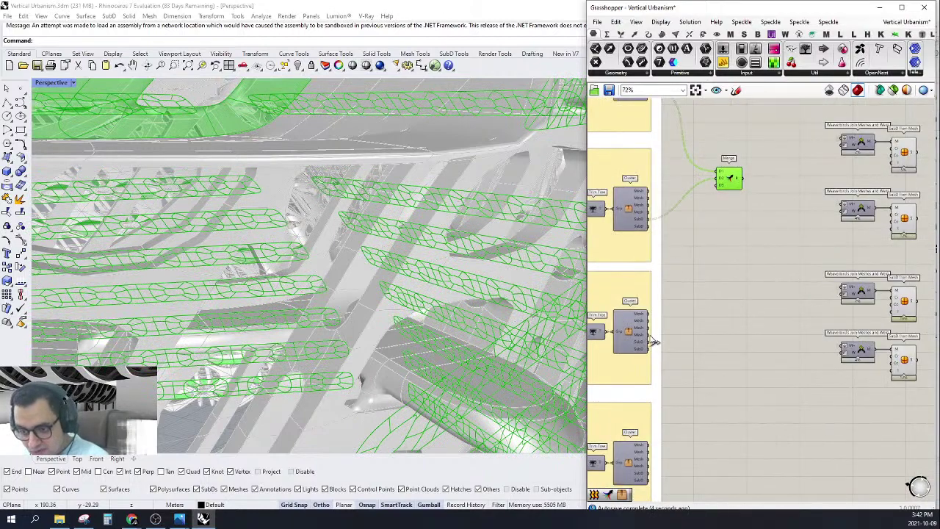
{"action": "left_click_drag", "start_coordinate": [651, 345], "coordinate": [741, 198]}
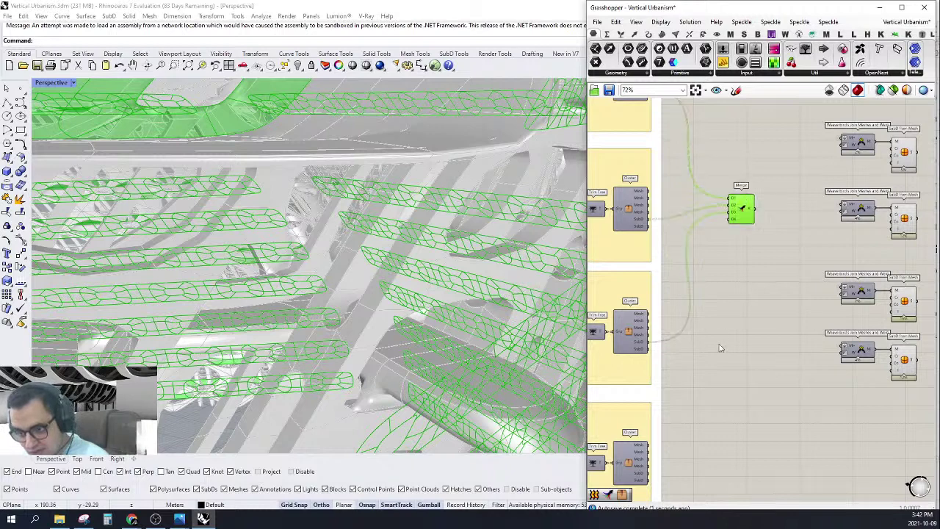
Connect the SubD outputs of the fourth, fifth and sixth rows' clusters to the next inputs of the Merge component.
{"action": "right_click_drag", "start_coordinate": [719, 344], "coordinate": [734, 264]}
{"action": "left_click_drag", "start_coordinate": [719, 288], "coordinate": [765, 229]}
{"action": "right_click_drag", "start_coordinate": [763, 301], "coordinate": [798, 223]}
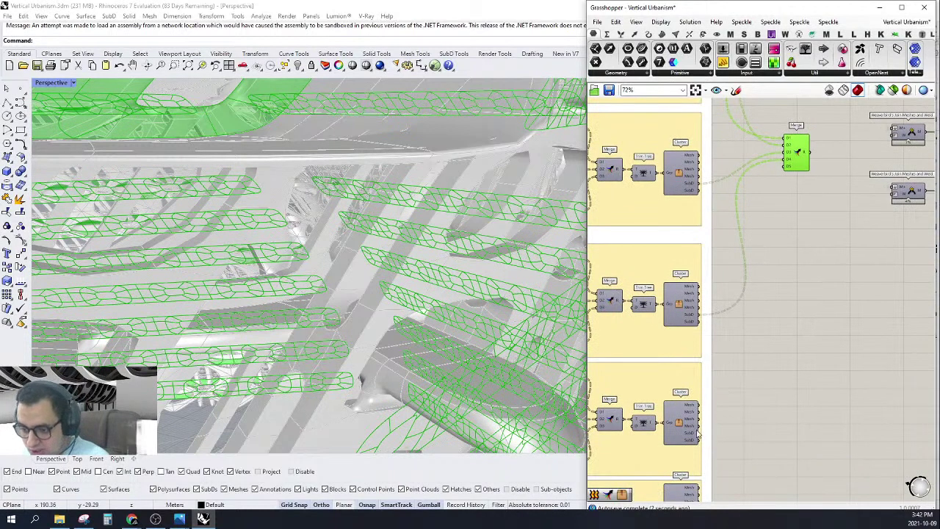
{"action": "left_click_drag", "start_coordinate": [701, 438], "coordinate": [813, 334]}
{"action": "right_click_drag", "start_coordinate": [803, 391], "coordinate": [771, 239]}
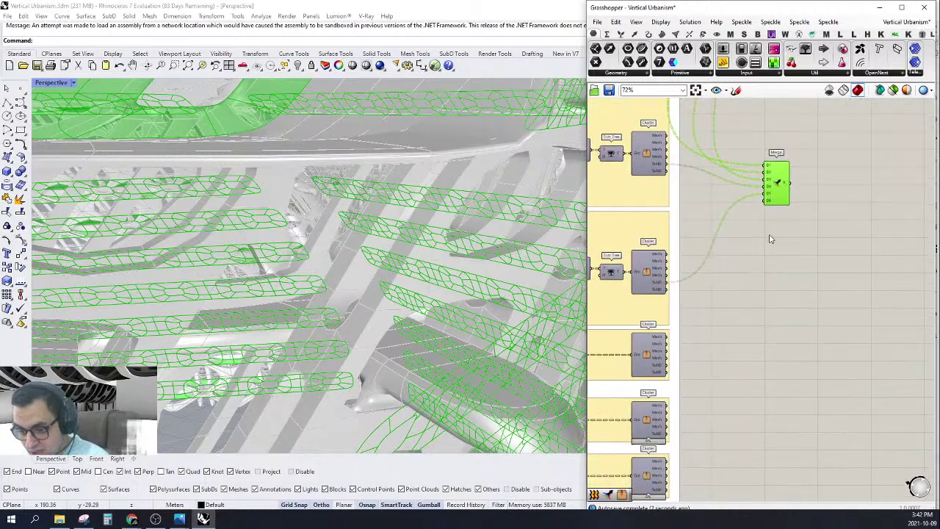
{"action": "left_click_drag", "start_coordinate": [750, 234], "coordinate": [768, 205]}
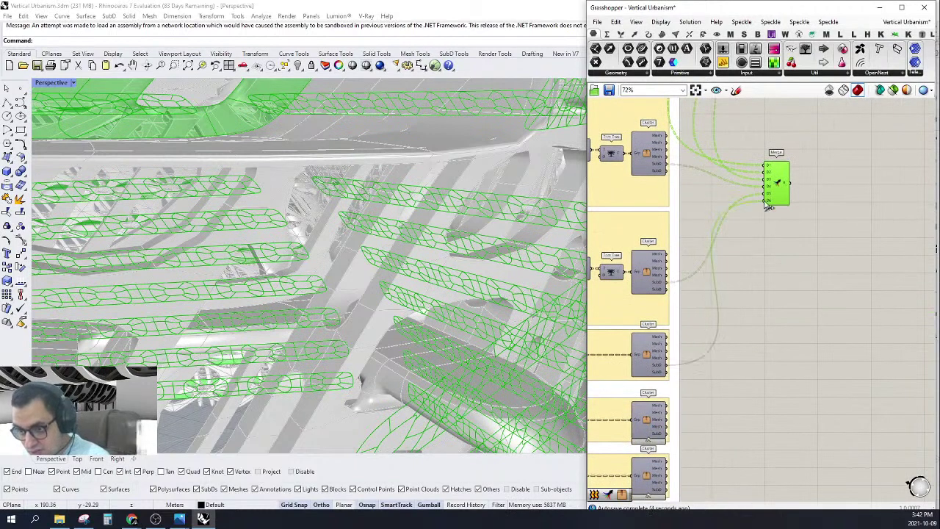
Remove the unused seventh input from the Merge component and move it above the four Join Meshes and SubD from Mesh pairs.
{"action": "scroll", "coordinate": [655, 435], "scroll_direction": "up", "scroll_amount": 3}
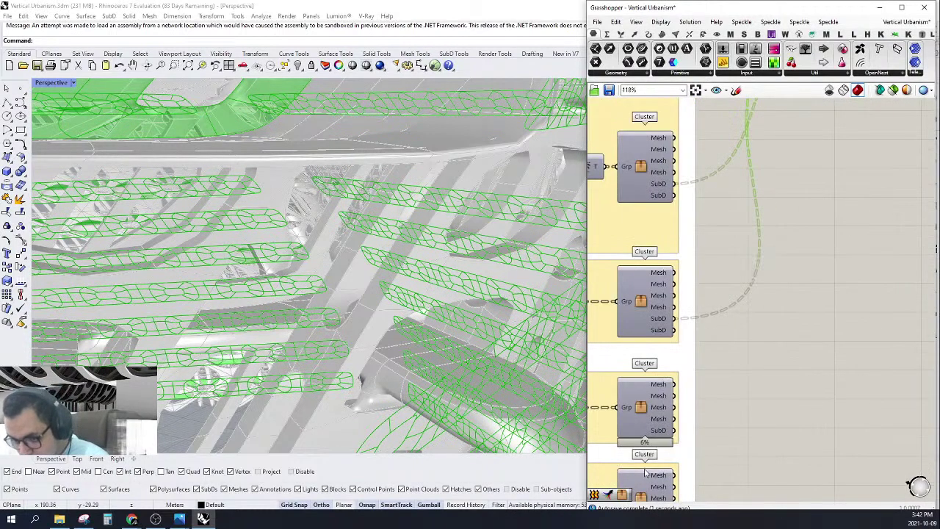
{"action": "mouse_move", "coordinate": [660, 431]}
{"action": "scroll", "coordinate": [660, 431], "scroll_direction": "down", "scroll_amount": 3}
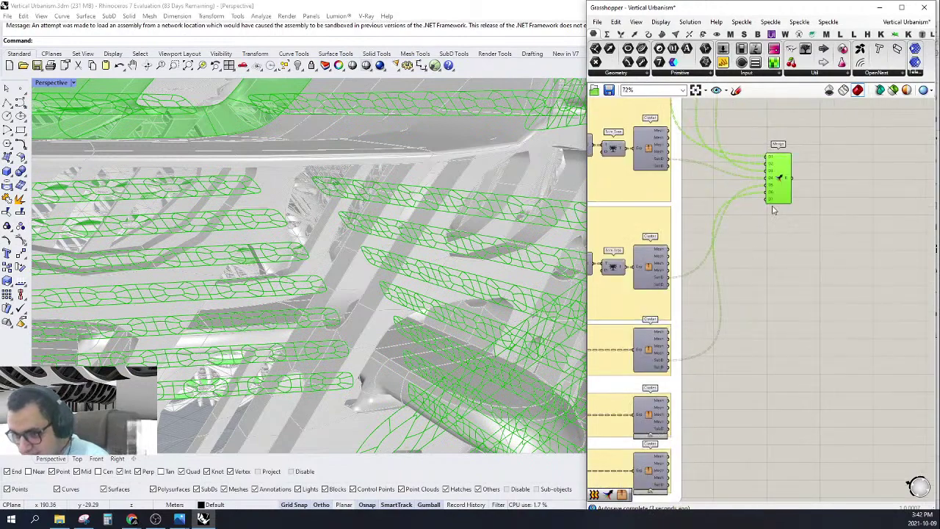
{"action": "scroll", "coordinate": [777, 204], "scroll_direction": "up", "scroll_amount": 9}
{"action": "left_click", "coordinate": [774, 203]}
{"action": "scroll", "coordinate": [750, 257], "scroll_direction": "down", "scroll_amount": 10}
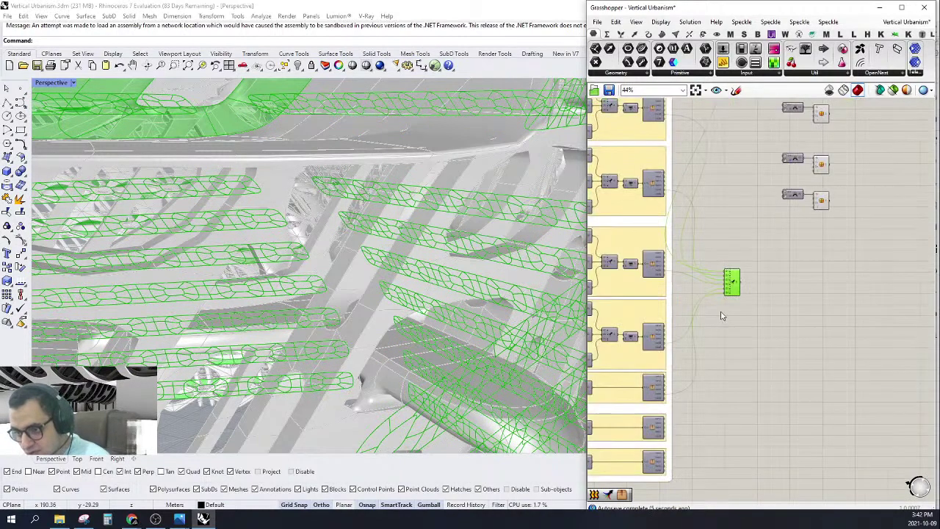
{"action": "scroll", "coordinate": [729, 287], "scroll_direction": "up", "scroll_amount": 1}
{"action": "left_click_drag", "start_coordinate": [727, 291], "coordinate": [780, 142]}
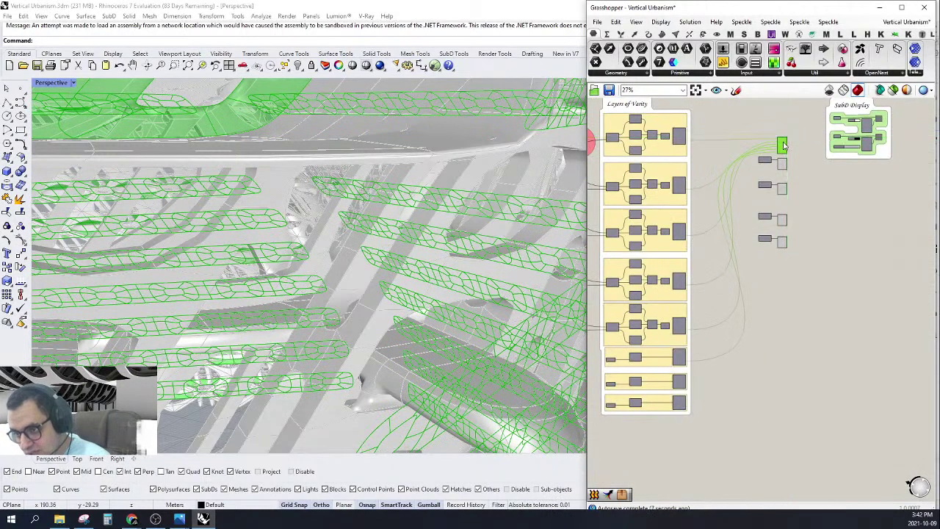
Add a second Merge component beside the first SubD from Mesh and connect the first Merge's result to its D1 input.
{"action": "scroll", "coordinate": [784, 154], "scroll_direction": "up", "scroll_amount": 4}
{"action": "right_click_drag", "start_coordinate": [757, 188], "coordinate": [756, 162]}
{"action": "left_click", "coordinate": [782, 170]}
{"action": "double_click", "coordinate": [782, 198]}
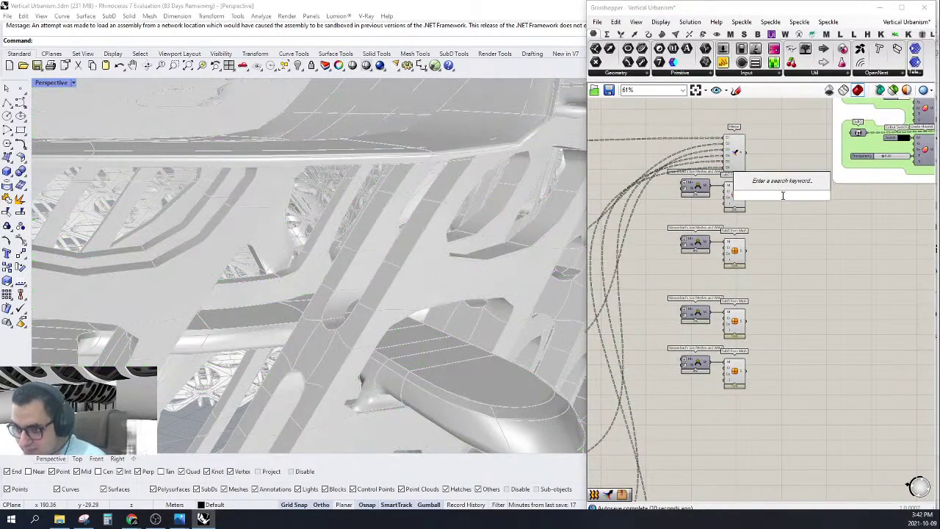
{"action": "type", "text": "mer"}
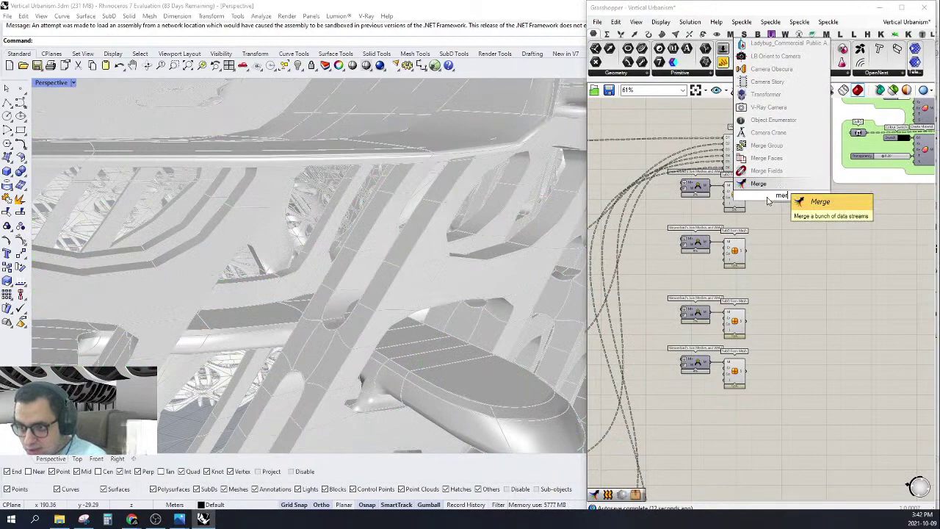
{"action": "left_click", "coordinate": [767, 184]}
{"action": "scroll", "coordinate": [768, 176], "scroll_direction": "up", "scroll_amount": 4}
{"action": "left_click_drag", "start_coordinate": [774, 212], "coordinate": [718, 118]}
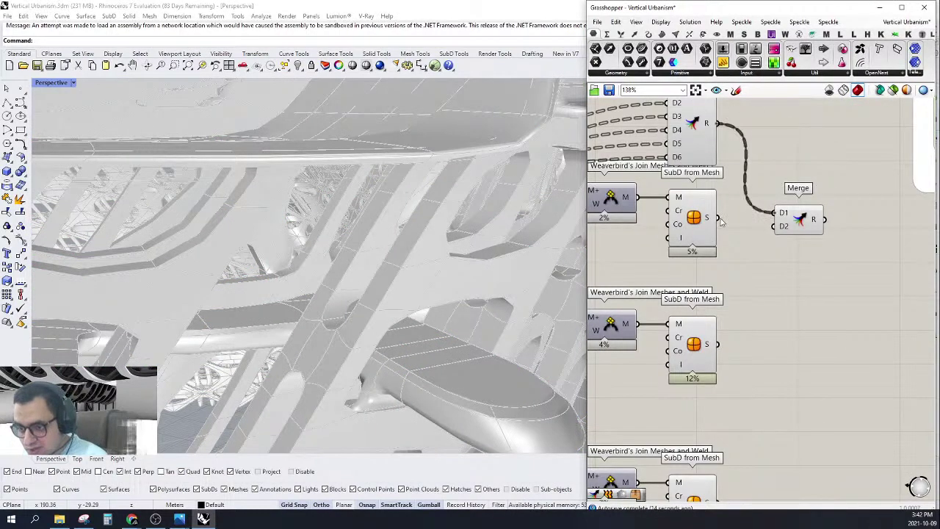
Connect the outputs of the four SubD from Mesh components to inputs D2 to D5 of the second Merge.
{"action": "left_click_drag", "start_coordinate": [780, 244], "coordinate": [775, 236]}
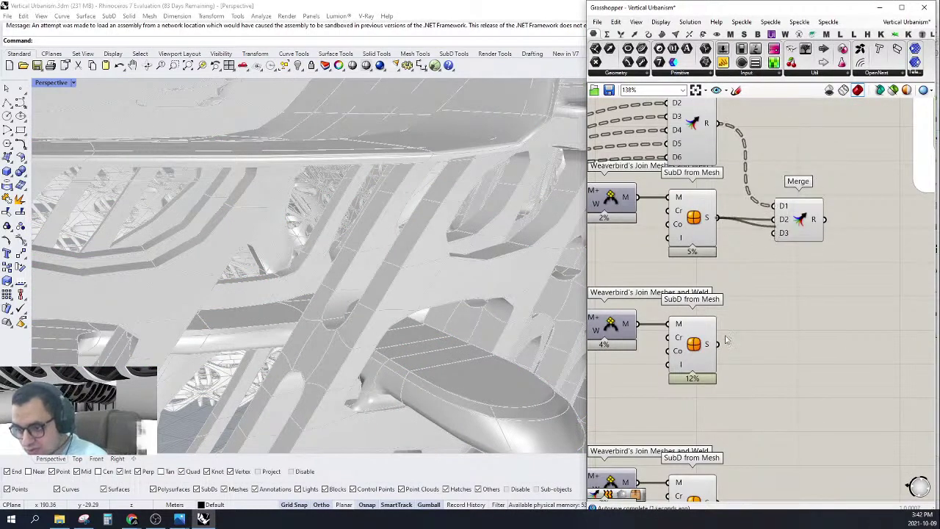
{"action": "left_click_drag", "start_coordinate": [727, 339], "coordinate": [719, 345]}
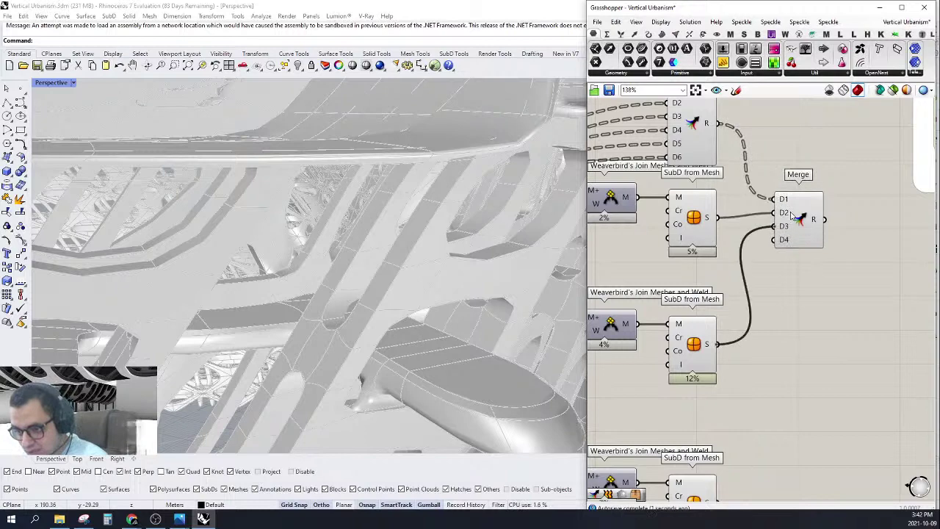
{"action": "scroll", "coordinate": [796, 217], "scroll_direction": "down", "scroll_amount": 2}
{"action": "left_click_drag", "start_coordinate": [781, 232], "coordinate": [738, 420]}
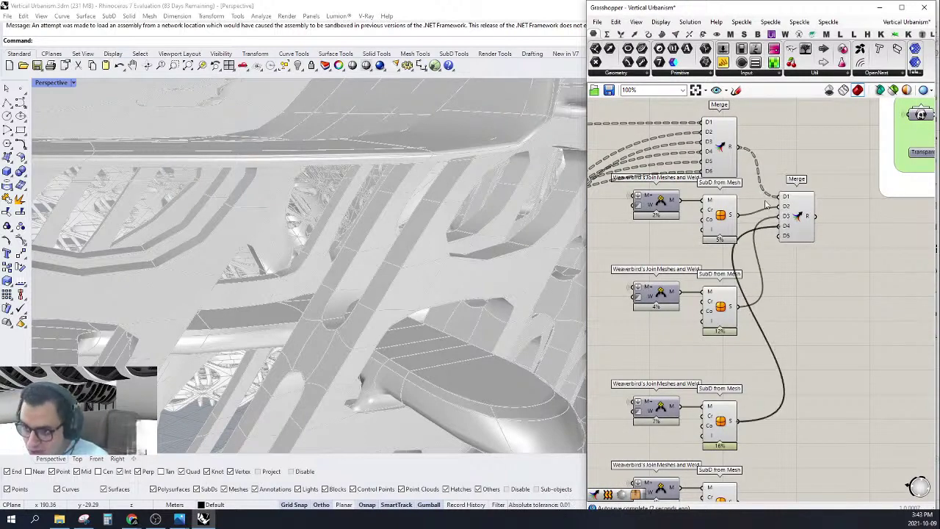
{"action": "scroll", "coordinate": [766, 205], "scroll_direction": "down", "scroll_amount": 3}
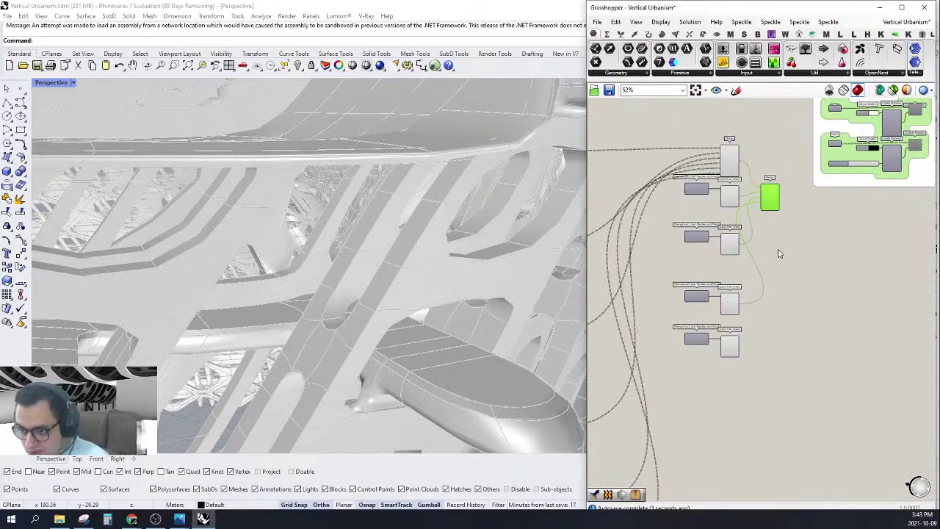
{"action": "scroll", "coordinate": [779, 254], "scroll_direction": "up", "scroll_amount": 4}
{"action": "left_click_drag", "start_coordinate": [775, 187], "coordinate": [684, 459]}
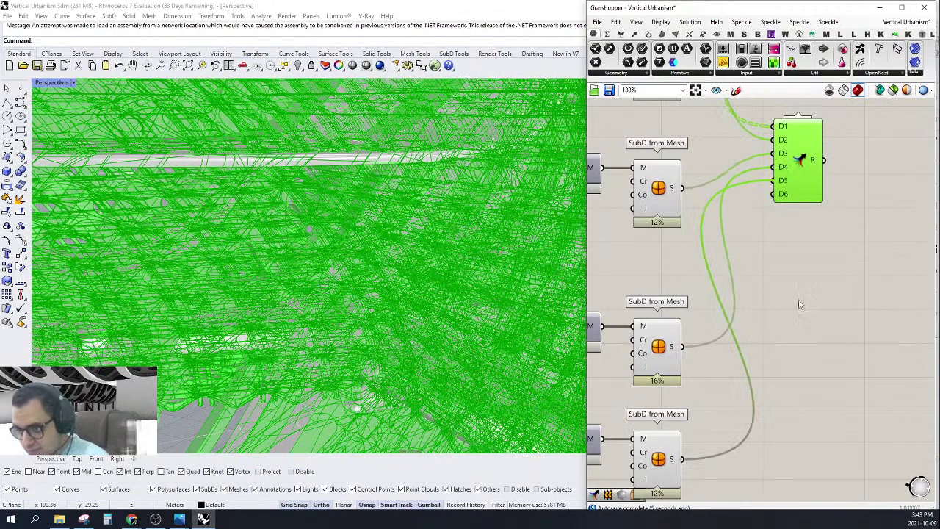
Align the second Merge with the first one and widen the canvas gap between it and the SubD from Mesh components.
{"action": "left_click_drag", "start_coordinate": [795, 140], "coordinate": [795, 278]}
{"action": "scroll", "coordinate": [793, 240], "scroll_direction": "down", "scroll_amount": 4}
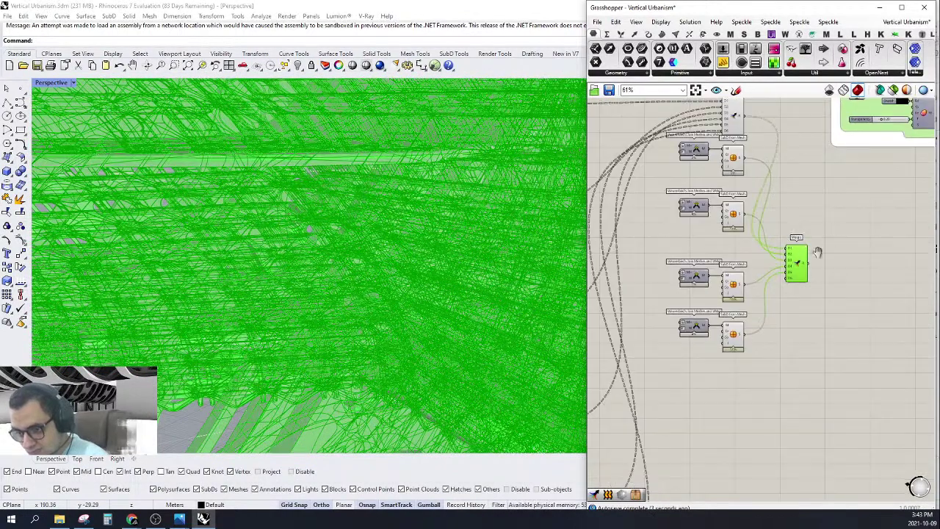
{"action": "right_click_drag", "start_coordinate": [817, 251], "coordinate": [756, 352]}
{"action": "left_click_drag", "start_coordinate": [736, 364], "coordinate": [747, 232]}
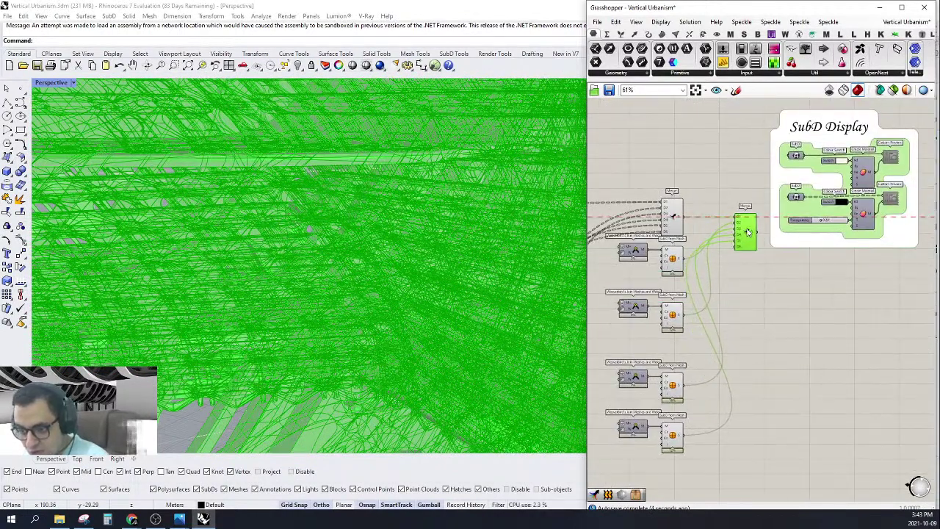
{"action": "left_click_drag", "start_coordinate": [720, 289], "coordinate": [760, 292], "text": "alt"}
{"action": "right_click_drag", "start_coordinate": [790, 292], "coordinate": [736, 315]}
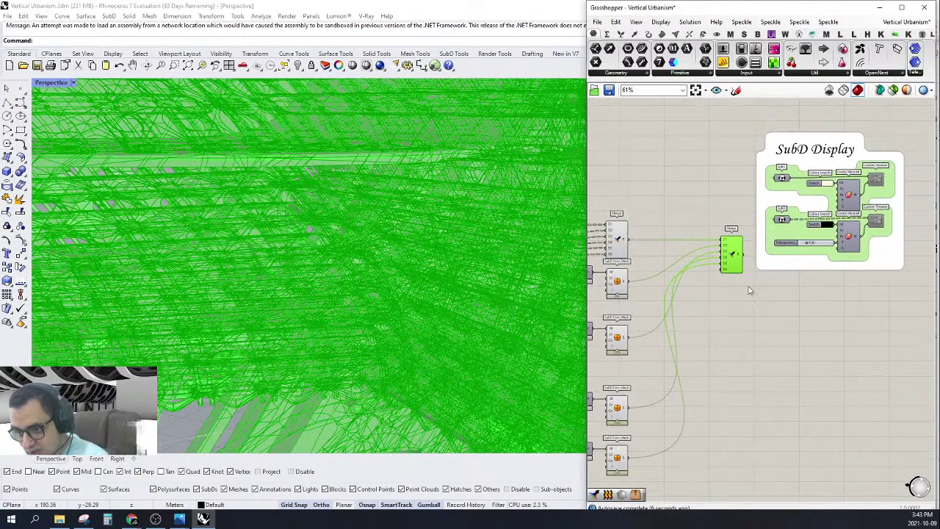
Connect the second Merge's result to the first SubD parameter in the SubD Display group and turn off that Merge's preview.
{"action": "left_click", "coordinate": [750, 288]}
{"action": "scroll", "coordinate": [775, 179], "scroll_direction": "up", "scroll_amount": 2}
{"action": "left_click_drag", "start_coordinate": [774, 180], "coordinate": [729, 290]}
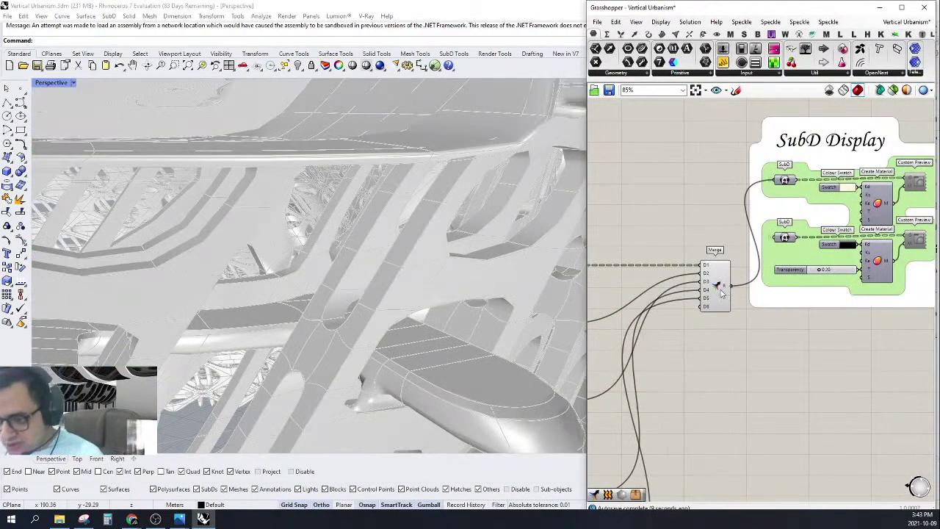
{"action": "right_click", "coordinate": [719, 288]}
{"action": "left_click", "coordinate": [738, 307]}
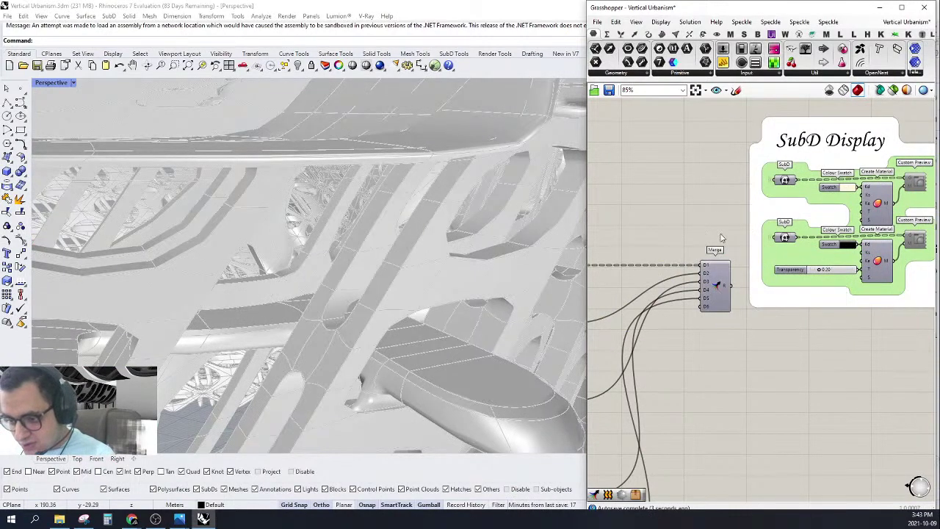
Turn off the preview of the first Merge and all four Join Meshes and SubD from Mesh pairs together.
{"action": "scroll", "coordinate": [725, 239], "scroll_direction": "down", "scroll_amount": 10}
{"action": "scroll", "coordinate": [724, 240], "scroll_direction": "down", "scroll_amount": 2}
{"action": "scroll", "coordinate": [722, 232], "scroll_direction": "up", "scroll_amount": 4}
{"action": "left_click_drag", "start_coordinate": [718, 230], "coordinate": [648, 363]}
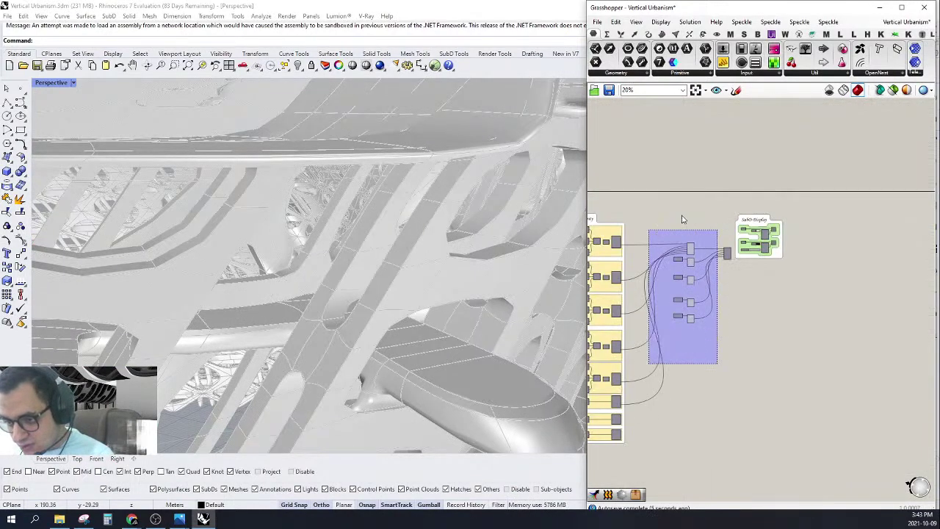
{"action": "left_click", "coordinate": [689, 226]}
Move the third and fourth Join Meshes and SubD from Mesh pairs up so all four pairs are evenly spaced.
{"action": "scroll", "coordinate": [771, 233], "scroll_direction": "up", "scroll_amount": 7}
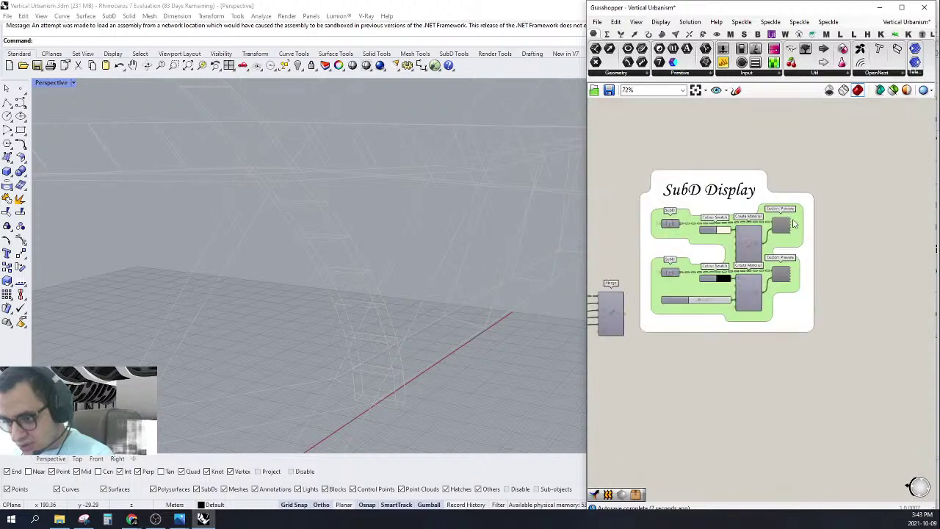
{"action": "scroll", "coordinate": [777, 226], "scroll_direction": "down", "scroll_amount": 5}
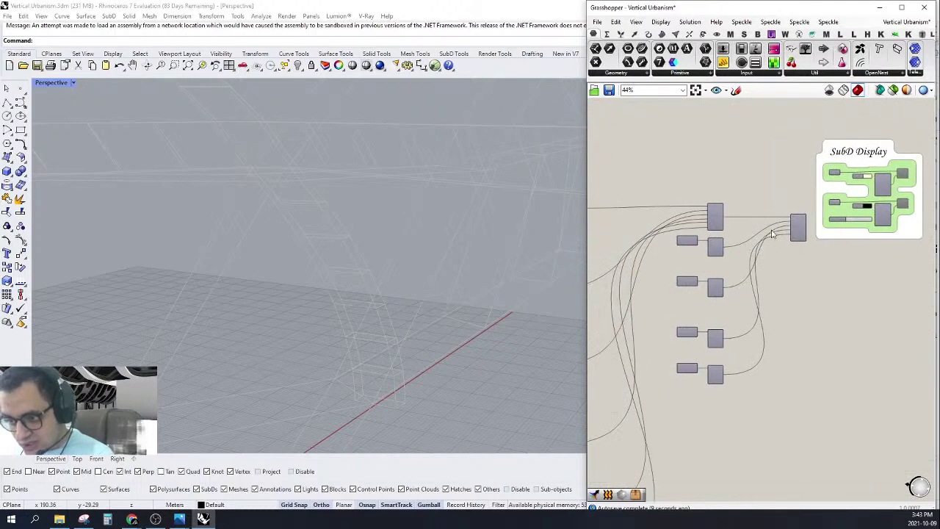
{"action": "right_click_drag", "start_coordinate": [798, 208], "coordinate": [793, 197]}
{"action": "scroll", "coordinate": [778, 246], "scroll_direction": "up", "scroll_amount": 2}
{"action": "left_click_drag", "start_coordinate": [764, 219], "coordinate": [676, 403]}
{"action": "scroll", "coordinate": [765, 231], "scroll_direction": "up", "scroll_amount": 4}
{"action": "left_click_drag", "start_coordinate": [753, 265], "coordinate": [579, 442]}
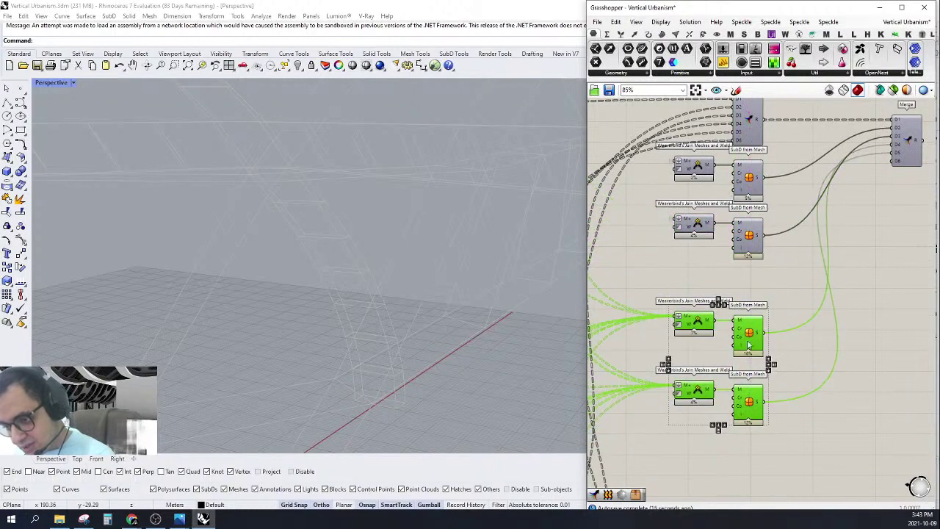
{"action": "left_click_drag", "start_coordinate": [759, 328], "coordinate": [761, 290]}
{"action": "left_click_drag", "start_coordinate": [806, 328], "coordinate": [644, 405]}
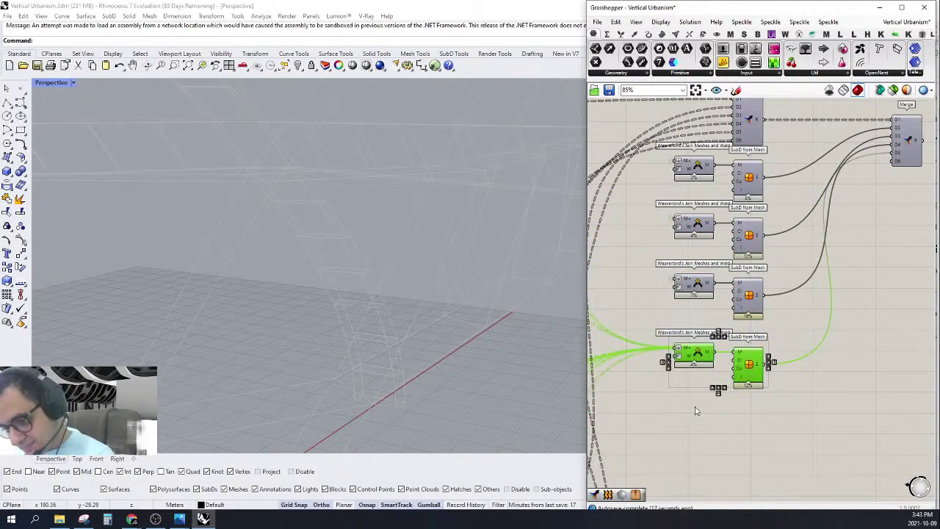
{"action": "left_click_drag", "start_coordinate": [743, 372], "coordinate": [743, 361]}
{"action": "left_click", "coordinate": [833, 345]}
Select the first Merge and place a Control Wire Display component on the free canvas above it.
{"action": "right_click_drag", "start_coordinate": [827, 238], "coordinate": [843, 308]}
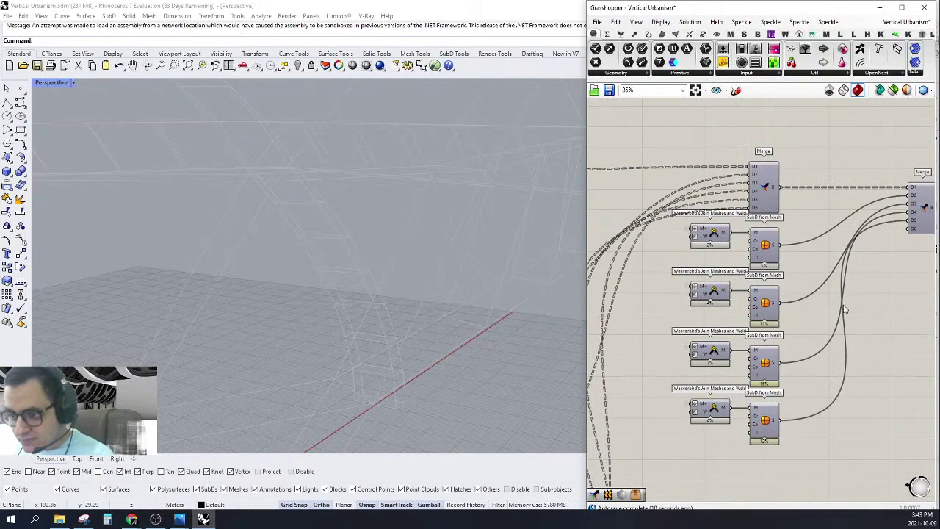
{"action": "scroll", "coordinate": [840, 302], "scroll_direction": "down", "scroll_amount": 2}
{"action": "scroll", "coordinate": [823, 199], "scroll_direction": "down", "scroll_amount": 2}
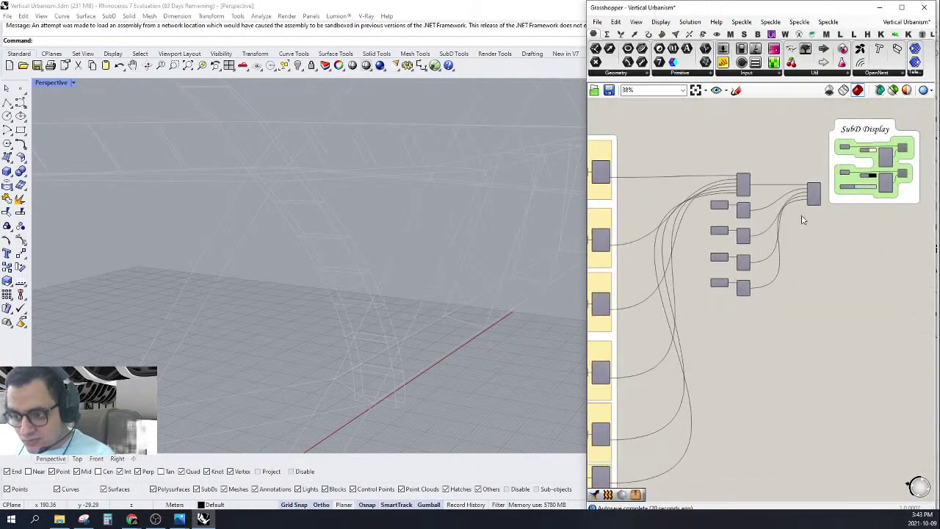
{"action": "left_click_drag", "start_coordinate": [732, 189], "coordinate": [734, 185]}
{"action": "scroll", "coordinate": [752, 138], "scroll_direction": "up", "scroll_amount": 2}
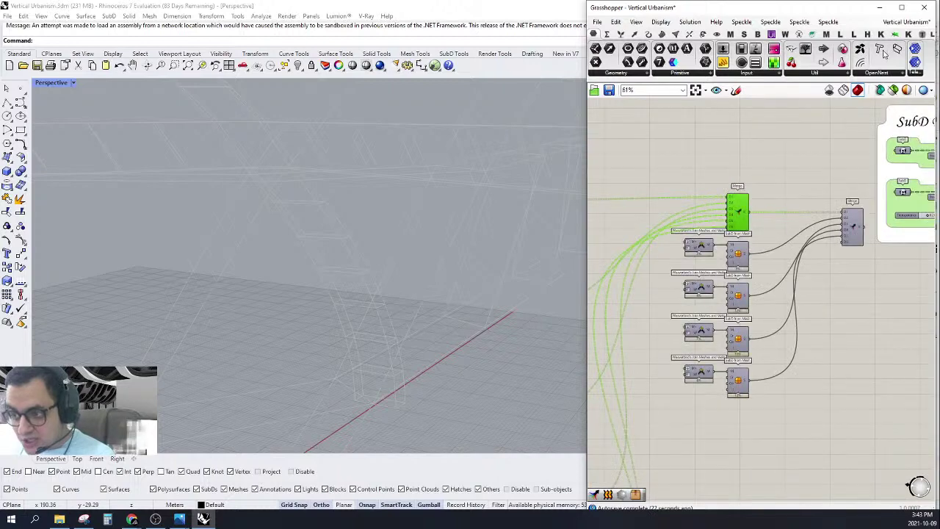
{"action": "left_click", "coordinate": [899, 36]}
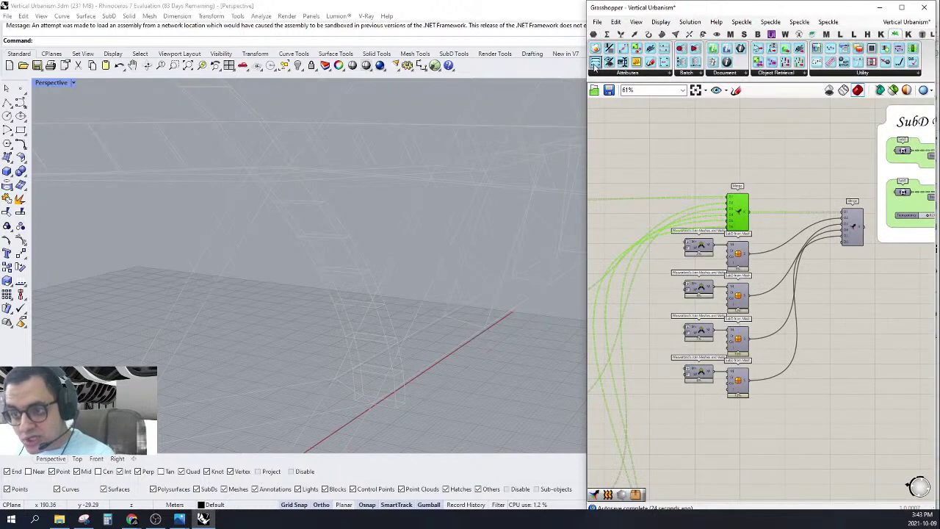
{"action": "left_click_drag", "start_coordinate": [715, 216], "coordinate": [699, 160]}
{"action": "scroll", "coordinate": [699, 160], "scroll_direction": "up", "scroll_amount": 2}
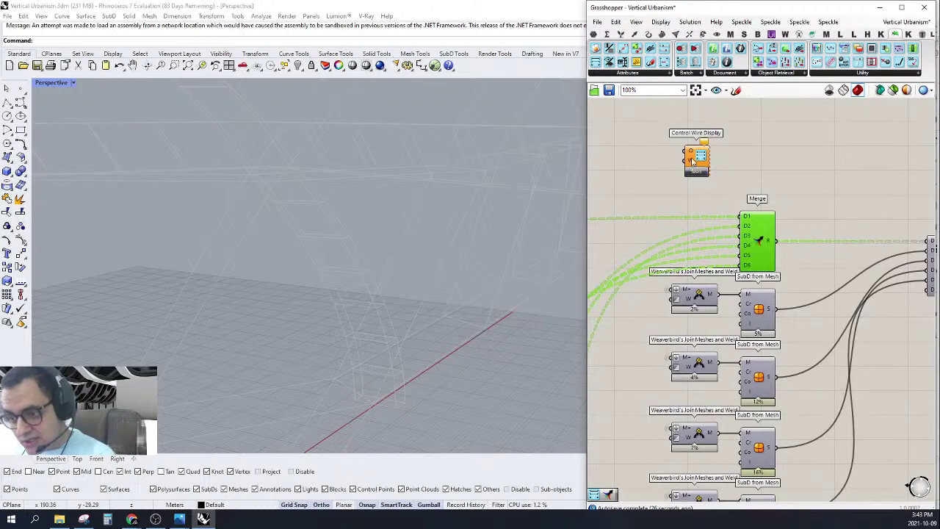
Hide the wires entering the first Merge with Control Wire Display and delete that helper component.
{"action": "right_click", "coordinate": [695, 159]}
{"action": "left_click", "coordinate": [742, 283]}
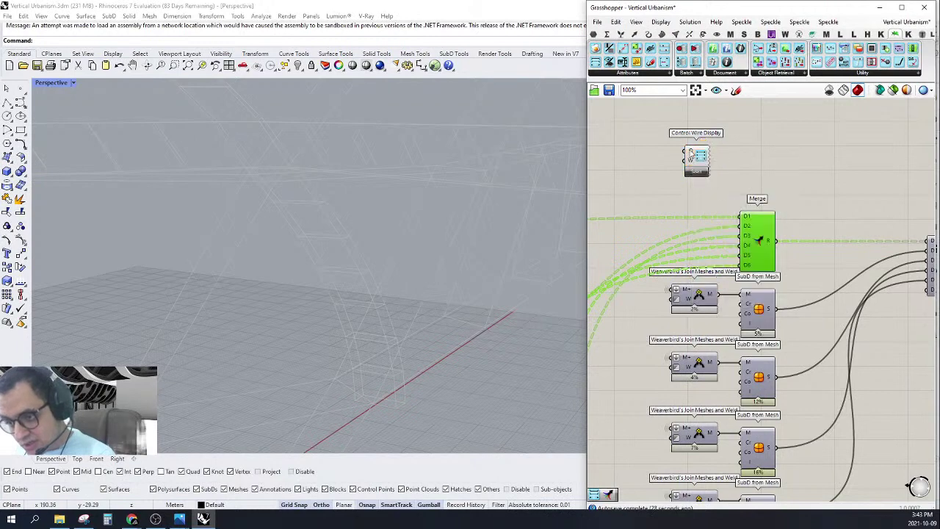
{"action": "left_click_drag", "start_coordinate": [724, 168], "coordinate": [659, 189]}
{"action": "key", "text": "Delete"}
{"action": "scroll", "coordinate": [764, 154], "scroll_direction": "down", "scroll_amount": 4}
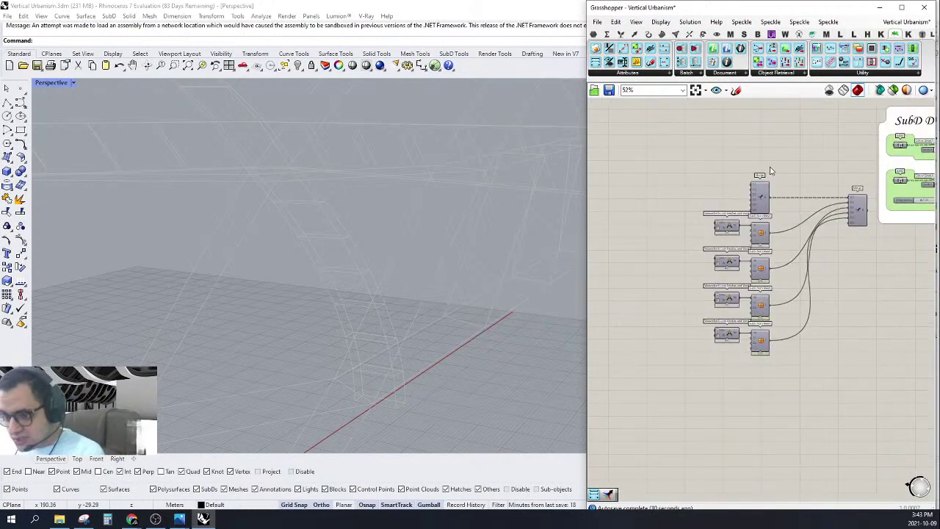
Duplicate the second Merge with its input connections and place the copy below the original.
{"action": "scroll", "coordinate": [812, 172], "scroll_direction": "up", "scroll_amount": 2}
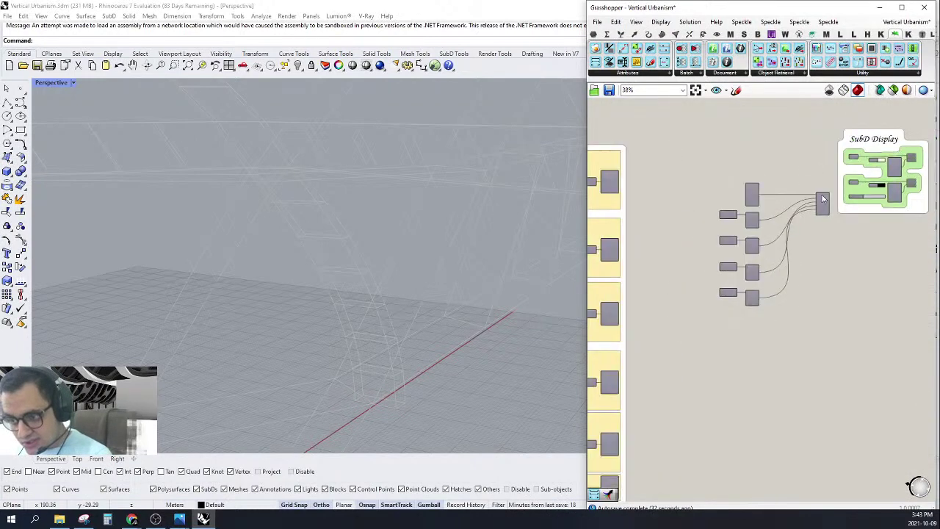
{"action": "left_click", "coordinate": [824, 209]}
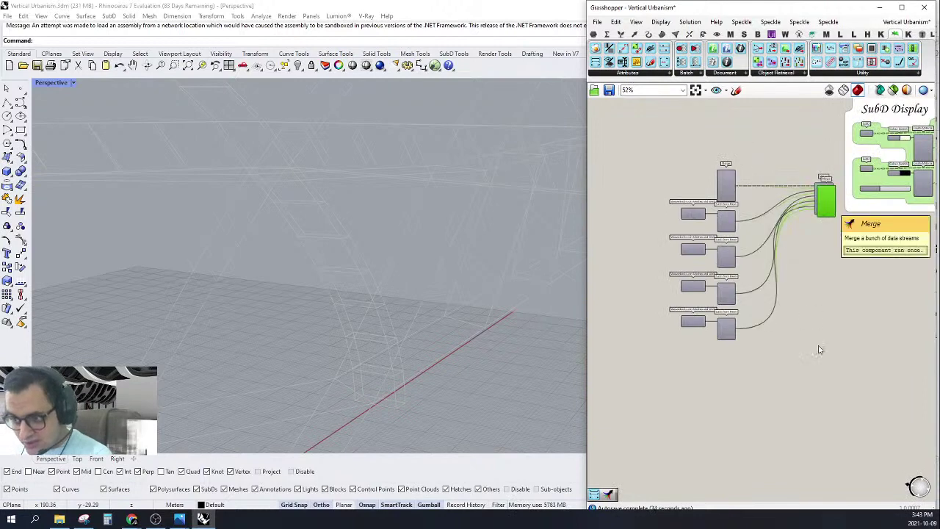
{"action": "key", "text": "ctrl+c"}
{"action": "key", "text": "ctrl+v"}
{"action": "left_click_drag", "start_coordinate": [825, 355], "coordinate": [830, 352]}
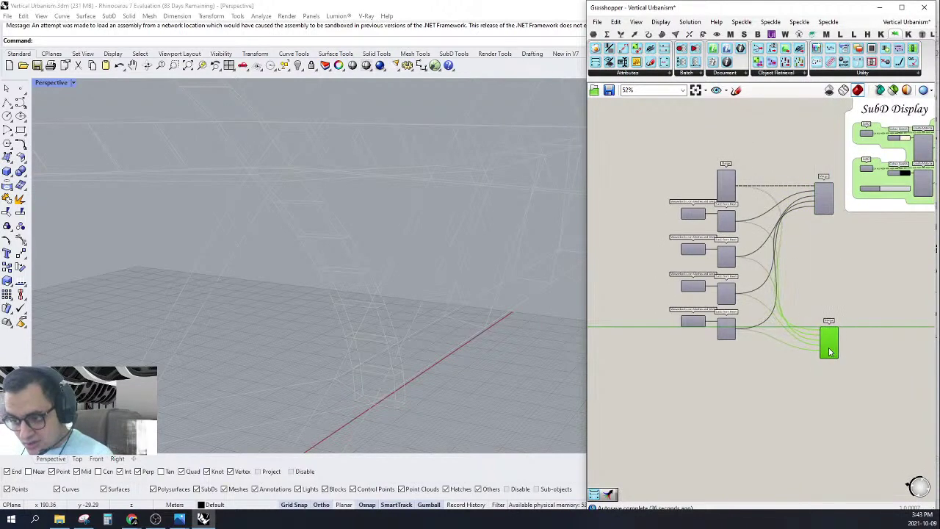
Delete the duplicated Merge with its connections and place a new empty Merge component in the same area.
{"action": "scroll", "coordinate": [827, 348], "scroll_direction": "up", "scroll_amount": 3}
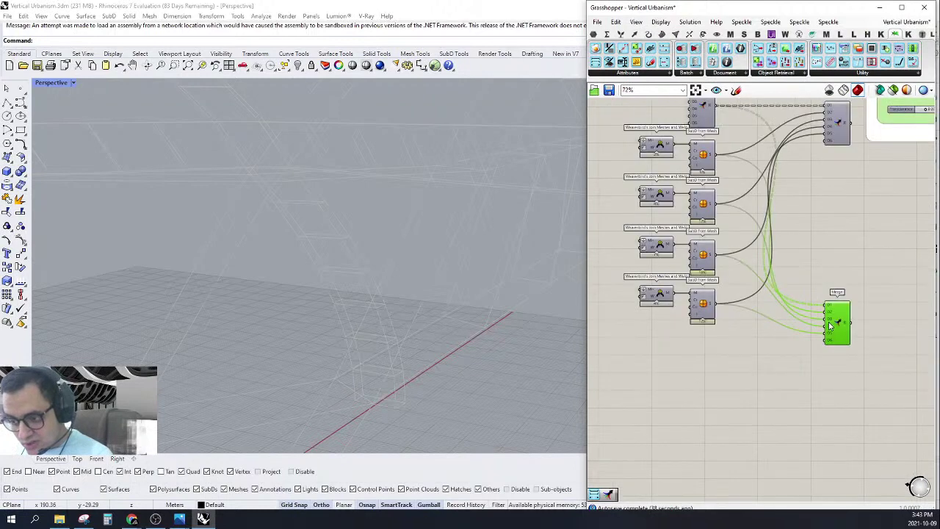
{"action": "key", "text": "Delete"}
{"action": "scroll", "coordinate": [835, 319], "scroll_direction": "down", "scroll_amount": 3}
{"action": "double_click", "coordinate": [837, 312]}
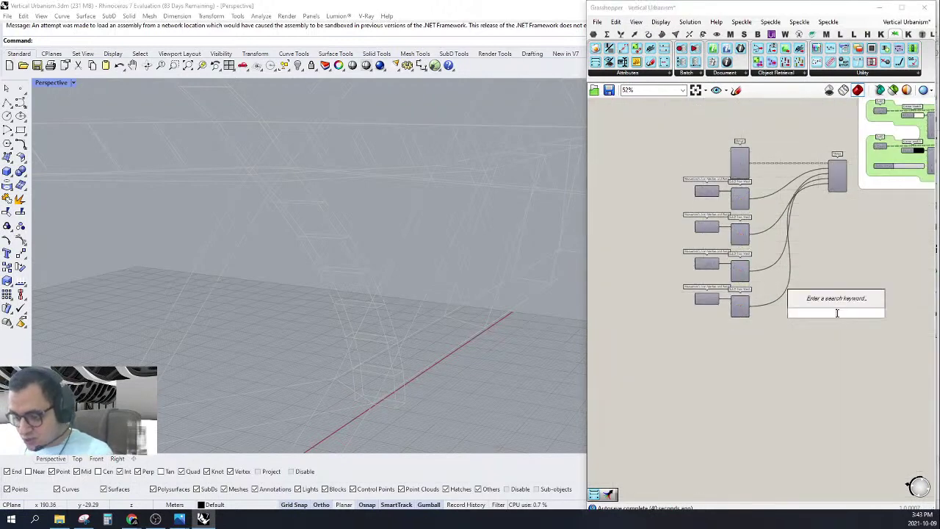
{"action": "type", "text": "merge"}
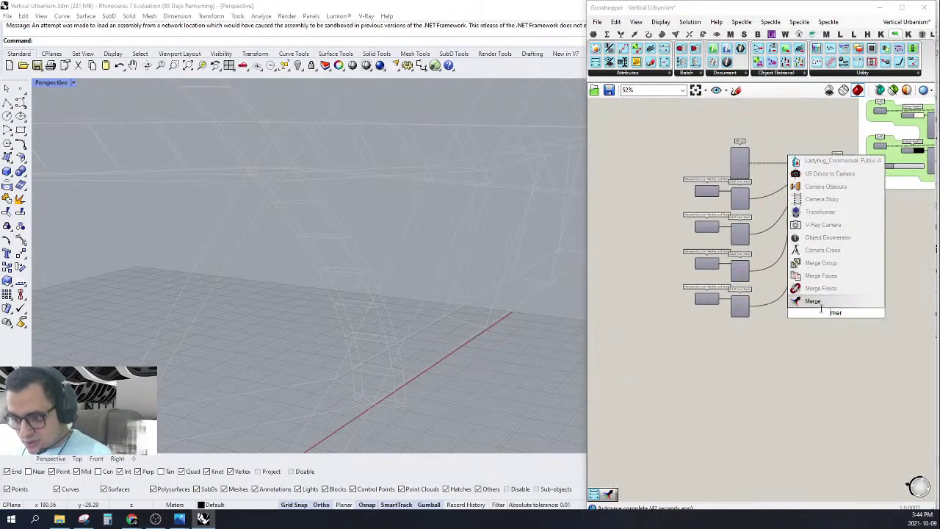
{"action": "left_click", "coordinate": [820, 308]}
Connect the last SubD output of the first four layer-row clusters to inputs D1 to D4 of the new Merge.
{"action": "scroll", "coordinate": [822, 307], "scroll_direction": "up", "scroll_amount": 3}
{"action": "left_click_drag", "start_coordinate": [828, 314], "coordinate": [631, 164]}
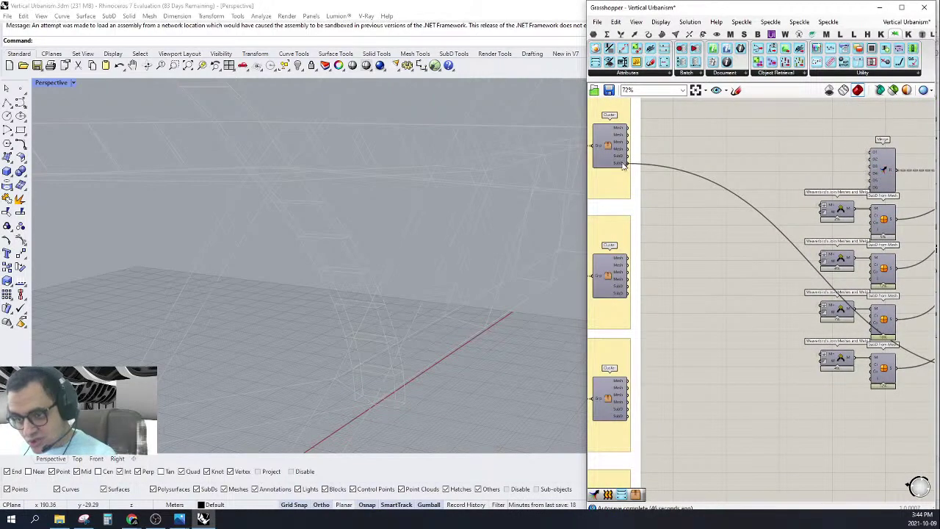
{"action": "scroll", "coordinate": [650, 289], "scroll_direction": "down", "scroll_amount": 3}
{"action": "scroll", "coordinate": [667, 278], "scroll_direction": "up", "scroll_amount": 2}
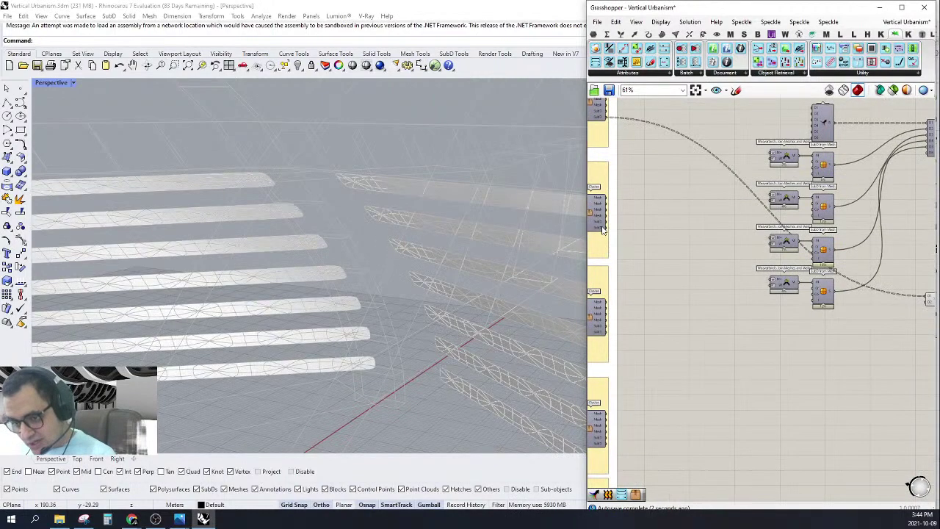
{"action": "left_click_drag", "start_coordinate": [661, 251], "coordinate": [669, 337]}
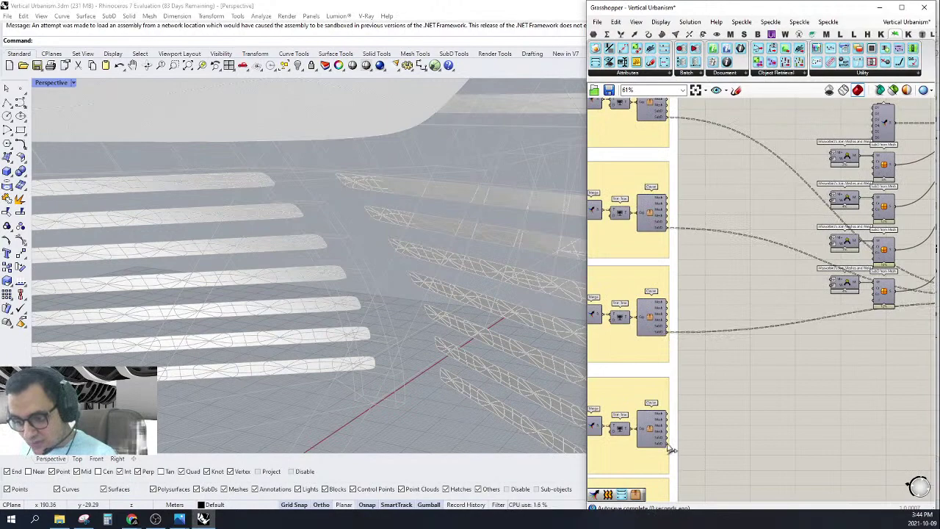
{"action": "left_click_drag", "start_coordinate": [936, 356], "coordinate": [894, 314]}
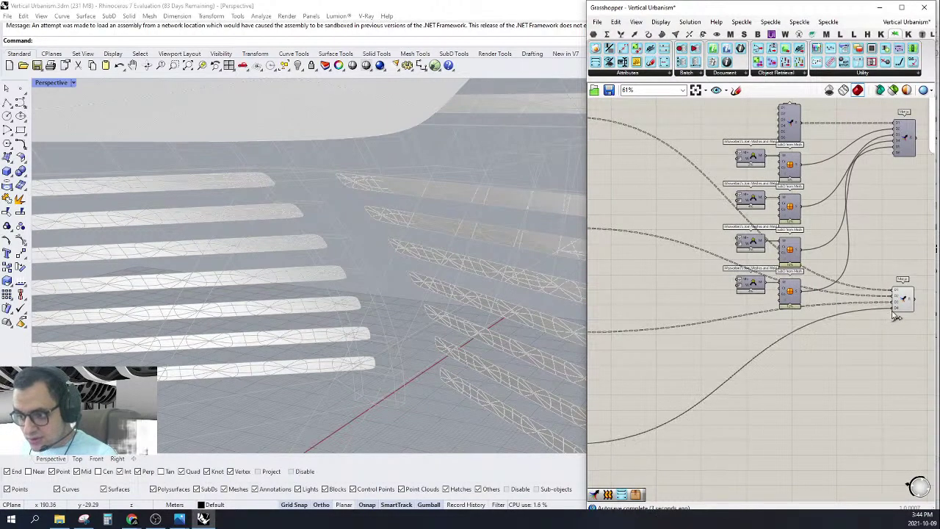
Connect the last SubD outputs of the fifth, seventh and eighth row clusters to the new Merge's D5, D6 and D7, and remove spare input D8.
{"action": "scroll", "coordinate": [893, 315], "scroll_direction": "down", "scroll_amount": 3}
{"action": "scroll", "coordinate": [801, 374], "scroll_direction": "up", "scroll_amount": 5}
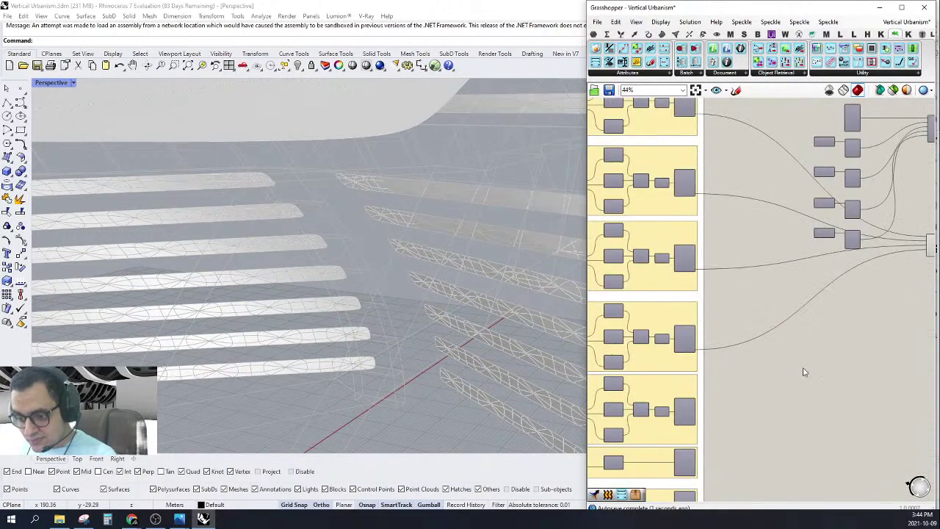
{"action": "left_click_drag", "start_coordinate": [935, 198], "coordinate": [827, 124]}
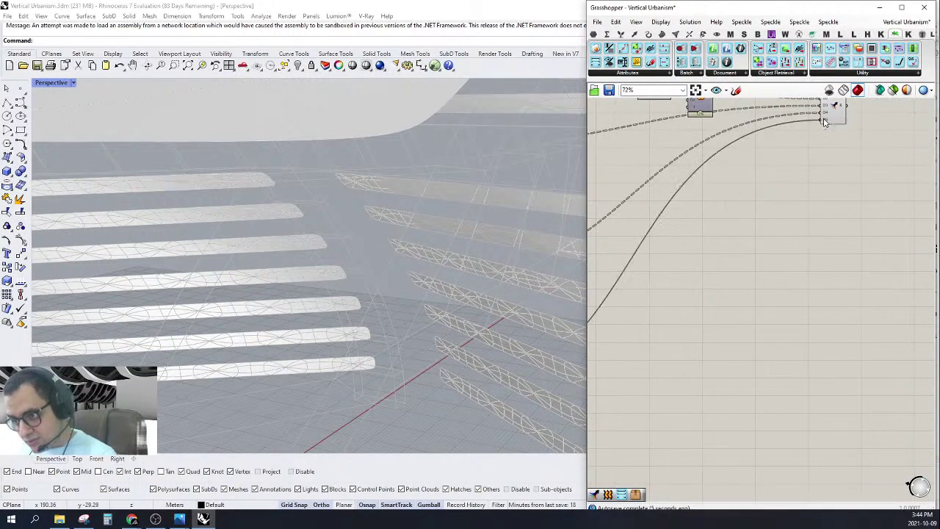
{"action": "scroll", "coordinate": [826, 125], "scroll_direction": "down", "scroll_amount": 3}
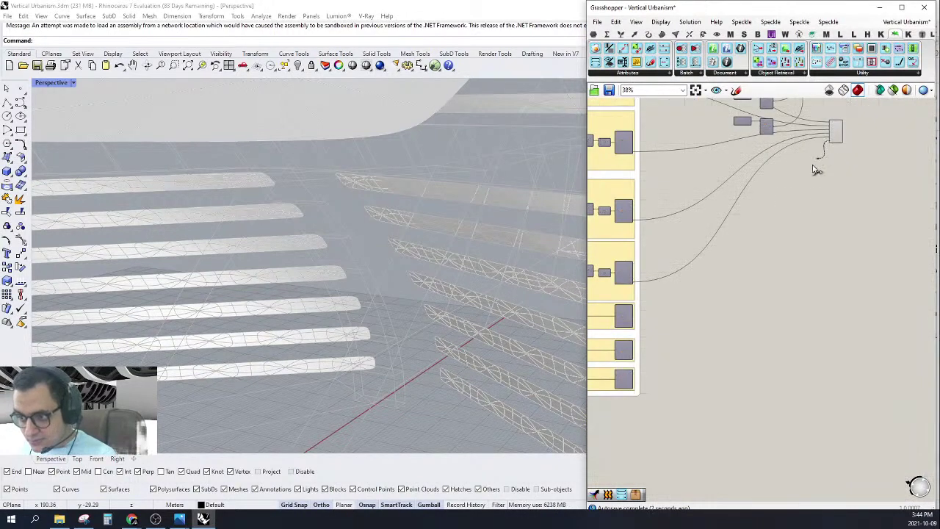
{"action": "left_click_drag", "start_coordinate": [815, 169], "coordinate": [635, 358]}
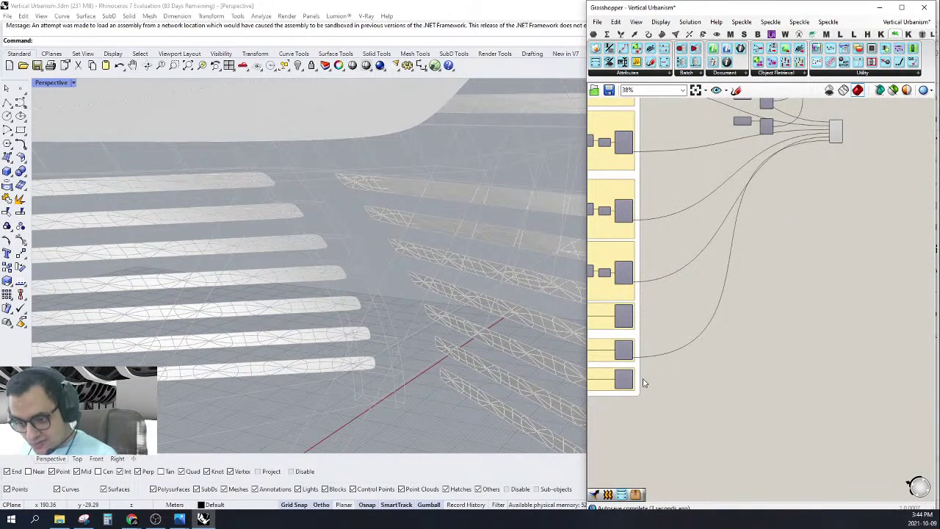
{"action": "left_click_drag", "start_coordinate": [714, 348], "coordinate": [835, 145]}
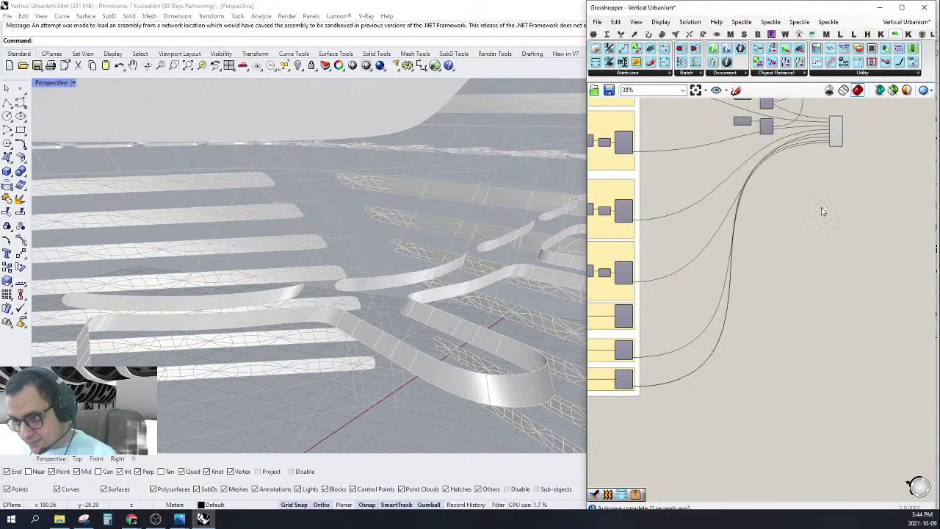
{"action": "scroll", "coordinate": [815, 169], "scroll_direction": "up", "scroll_amount": 10}
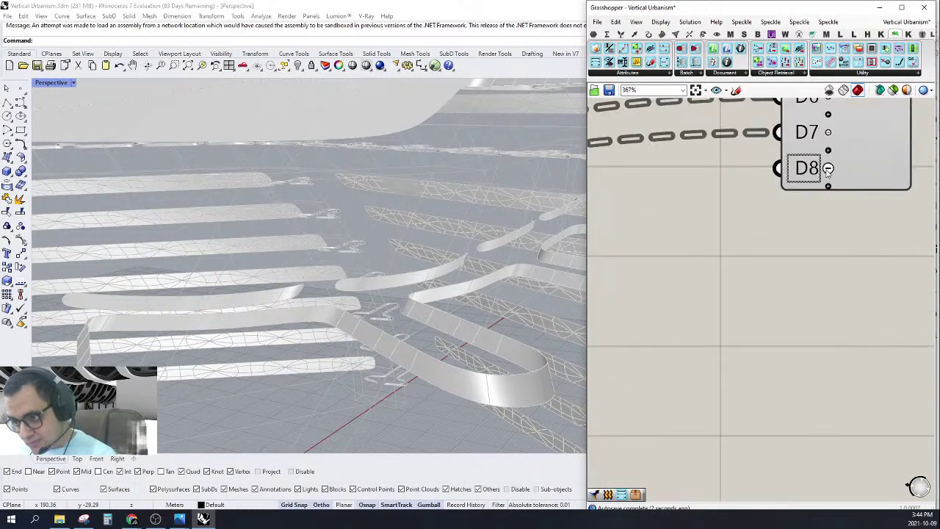
{"action": "scroll", "coordinate": [827, 168], "scroll_direction": "down", "scroll_amount": 8}
Move the new Merge up so it sits aligned directly below the Merge that collects the SubD from Mesh outputs.
{"action": "left_click", "coordinate": [727, 320]}
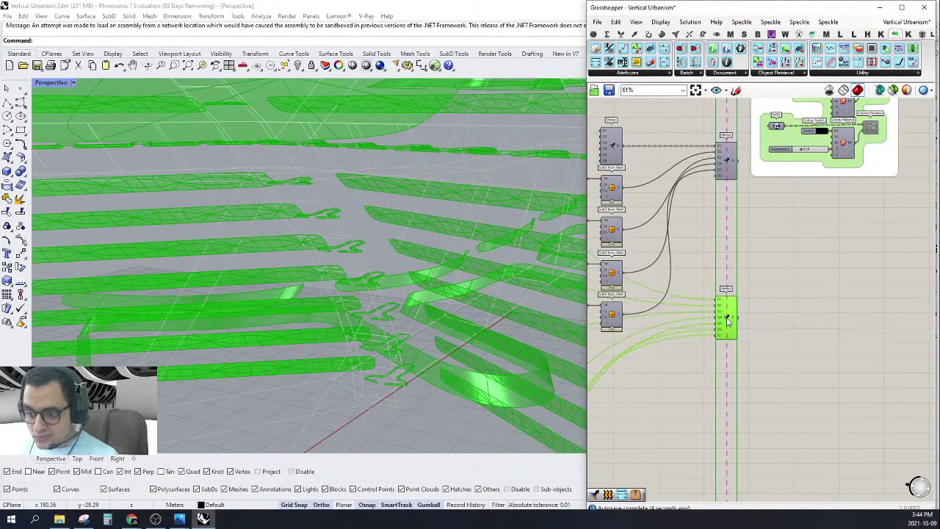
{"action": "left_click_drag", "start_coordinate": [727, 319], "coordinate": [727, 224]}
{"action": "right_click", "coordinate": [727, 224]}
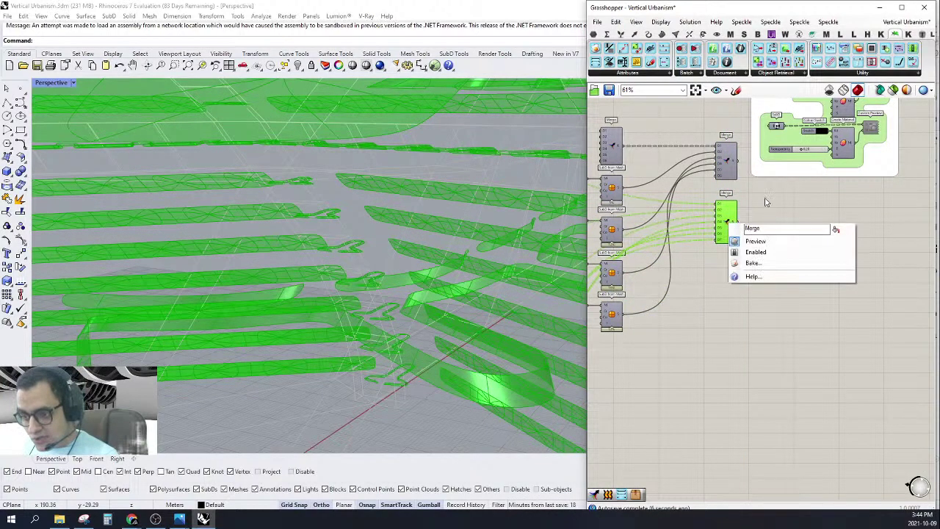
{"action": "left_click", "coordinate": [754, 180]}
Hide the wires entering the new Merge with a Control Wire Display component and delete that helper.
{"action": "left_click", "coordinate": [730, 232]}
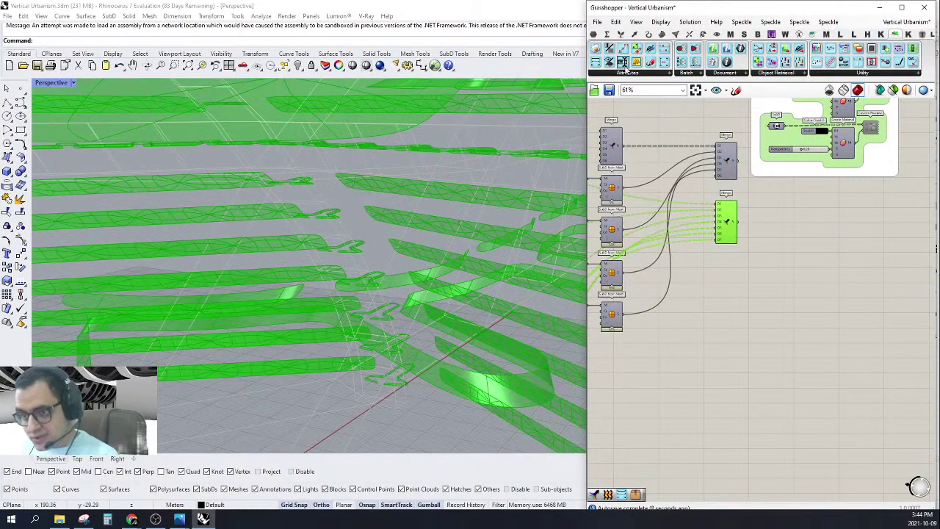
{"action": "left_click_drag", "start_coordinate": [599, 63], "coordinate": [742, 292]}
{"action": "scroll", "coordinate": [742, 294], "scroll_direction": "up", "scroll_amount": 4}
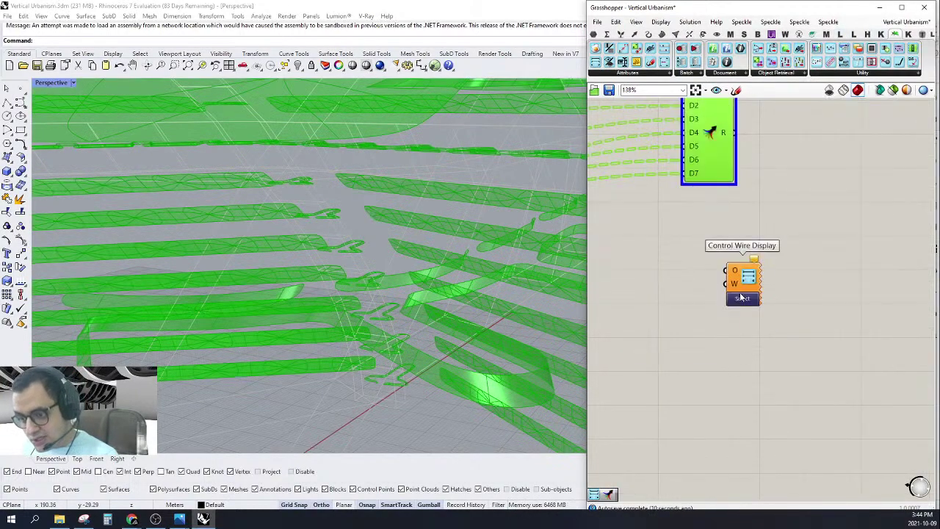
{"action": "right_click", "coordinate": [734, 282]}
{"action": "left_click", "coordinate": [764, 404]}
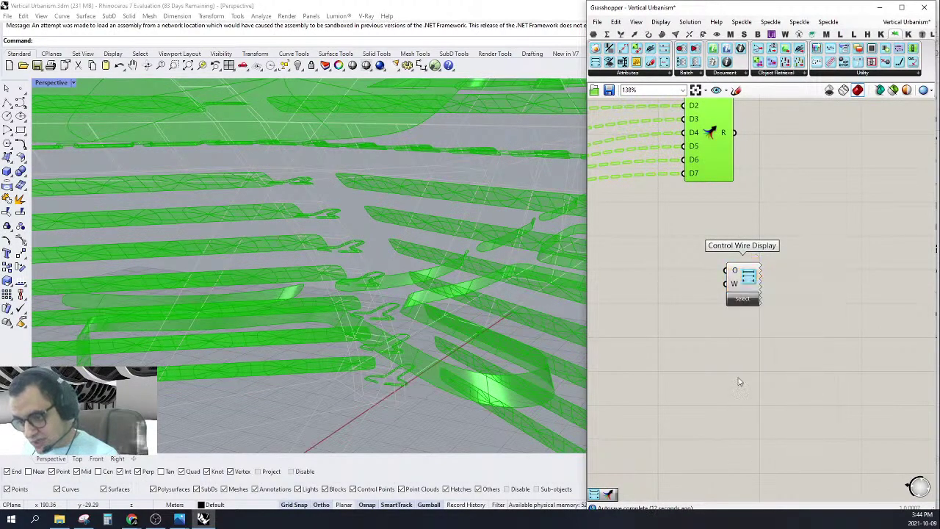
{"action": "scroll", "coordinate": [739, 294], "scroll_direction": "down", "scroll_amount": 4}
{"action": "scroll", "coordinate": [731, 211], "scroll_direction": "up", "scroll_amount": 3}
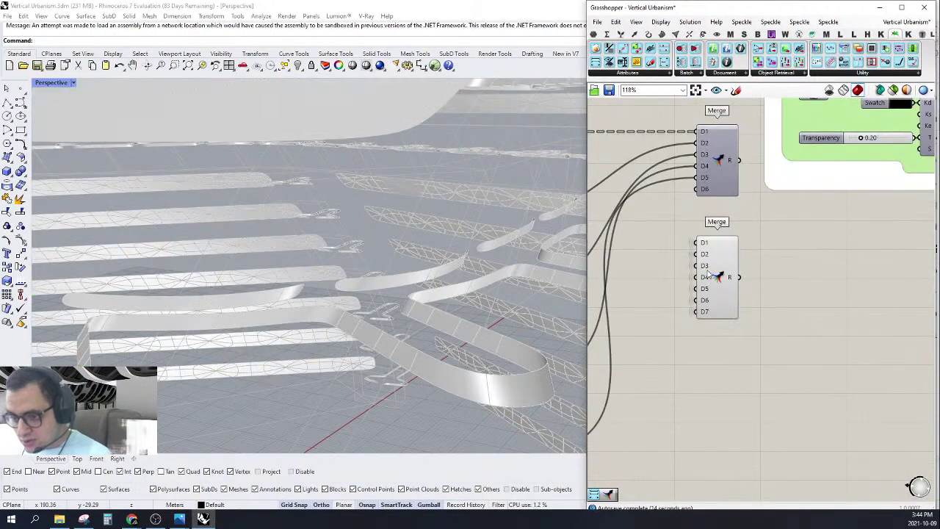
Connect the new Merge to the lower SubD parameter of the SubD Display group and the Merge above it to the upper one.
{"action": "left_click", "coordinate": [711, 279]}
{"action": "scroll", "coordinate": [744, 183], "scroll_direction": "up", "scroll_amount": 1}
{"action": "left_click_drag", "start_coordinate": [704, 353], "coordinate": [696, 357]}
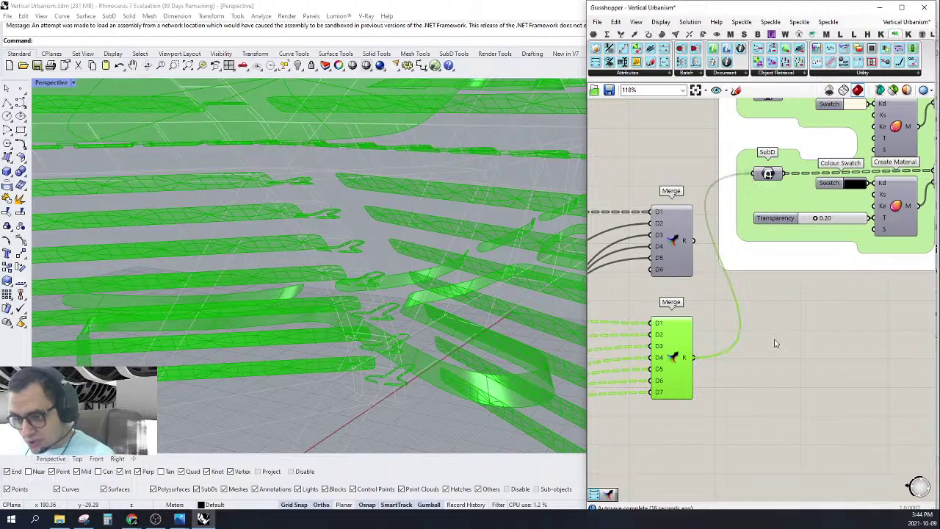
{"action": "scroll", "coordinate": [780, 341], "scroll_direction": "down", "scroll_amount": 3}
{"action": "scroll", "coordinate": [727, 248], "scroll_direction": "up", "scroll_amount": 1}
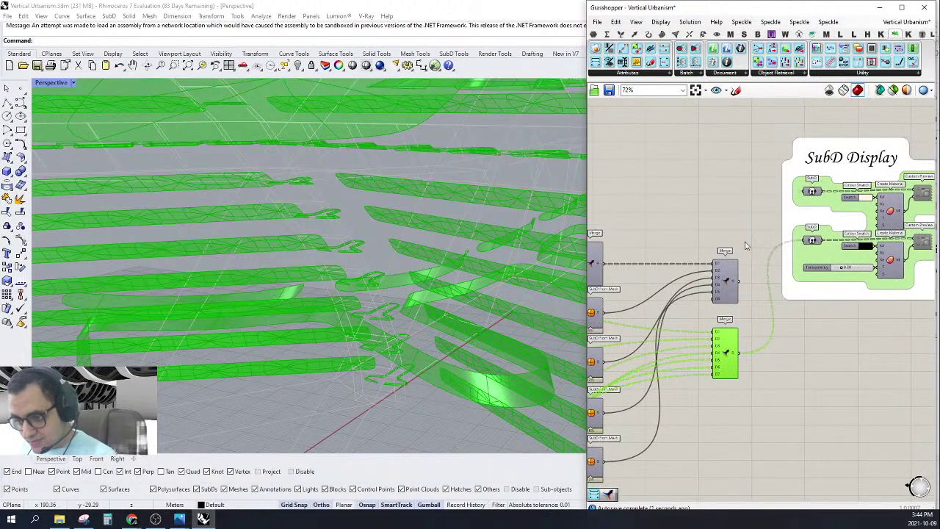
{"action": "left_click_drag", "start_coordinate": [741, 209], "coordinate": [635, 514]}
Turn off the preview of both output Merges and move them together slightly closer to the SubD from Mesh components.
{"action": "middle_click", "coordinate": [673, 156]}
{"action": "left_click", "coordinate": [688, 171]}
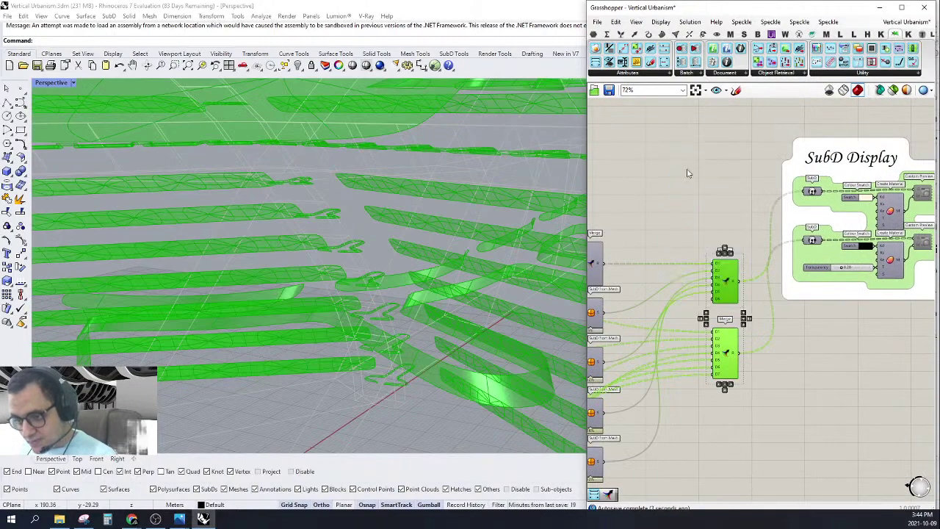
{"action": "scroll", "coordinate": [786, 202], "scroll_direction": "down", "scroll_amount": 4}
{"action": "scroll", "coordinate": [761, 218], "scroll_direction": "up", "scroll_amount": 3}
{"action": "left_click_drag", "start_coordinate": [763, 192], "coordinate": [720, 385]}
{"action": "left_click_drag", "start_coordinate": [759, 257], "coordinate": [741, 262]}
{"action": "left_click", "coordinate": [719, 196]}
Select all components feeding the SubD Display group across the definition and turn off their preview.
{"action": "scroll", "coordinate": [744, 214], "scroll_direction": "down", "scroll_amount": 4}
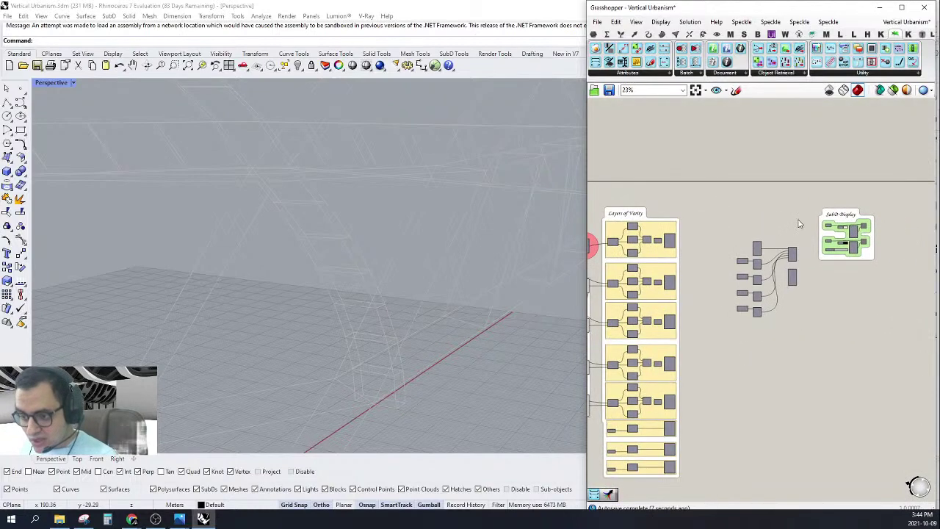
{"action": "scroll", "coordinate": [866, 224], "scroll_direction": "up", "scroll_amount": 4}
{"action": "left_click_drag", "start_coordinate": [816, 186], "coordinate": [819, 180]}
{"action": "scroll", "coordinate": [835, 180], "scroll_direction": "down", "scroll_amount": 6}
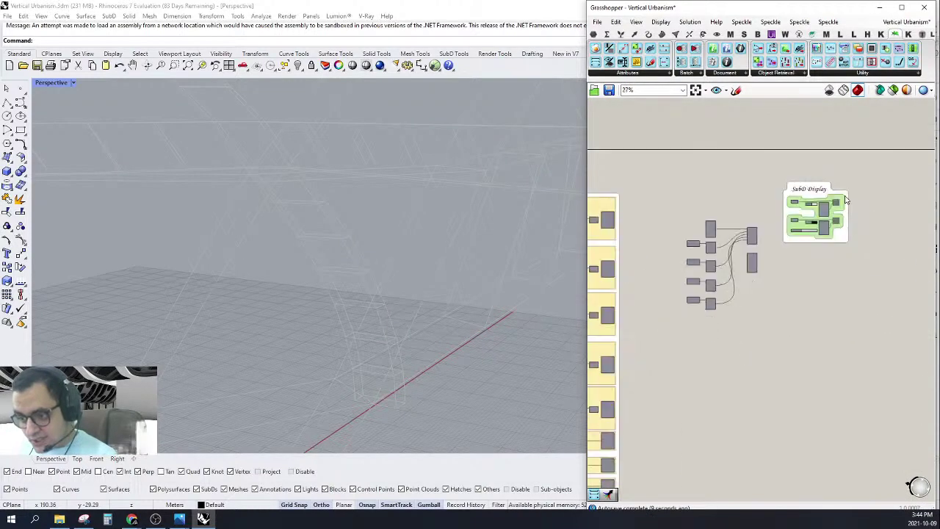
{"action": "right_click_drag", "start_coordinate": [761, 223], "coordinate": [803, 231]}
{"action": "scroll", "coordinate": [812, 235], "scroll_direction": "down", "scroll_amount": 1}
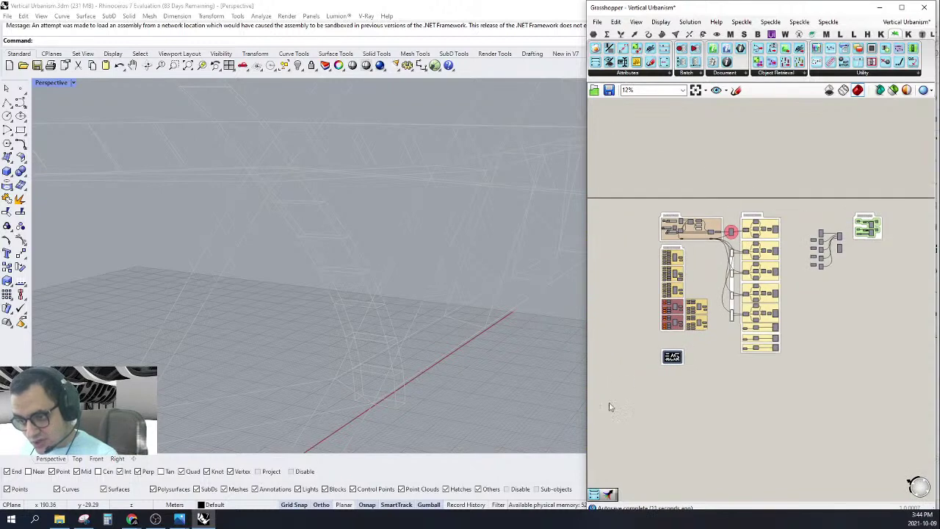
{"action": "left_click_drag", "start_coordinate": [609, 407], "coordinate": [836, 174]}
{"action": "right_click", "coordinate": [730, 151]}
{"action": "left_click", "coordinate": [749, 169]}
{"action": "scroll", "coordinate": [881, 214], "scroll_direction": "up", "scroll_amount": 4}
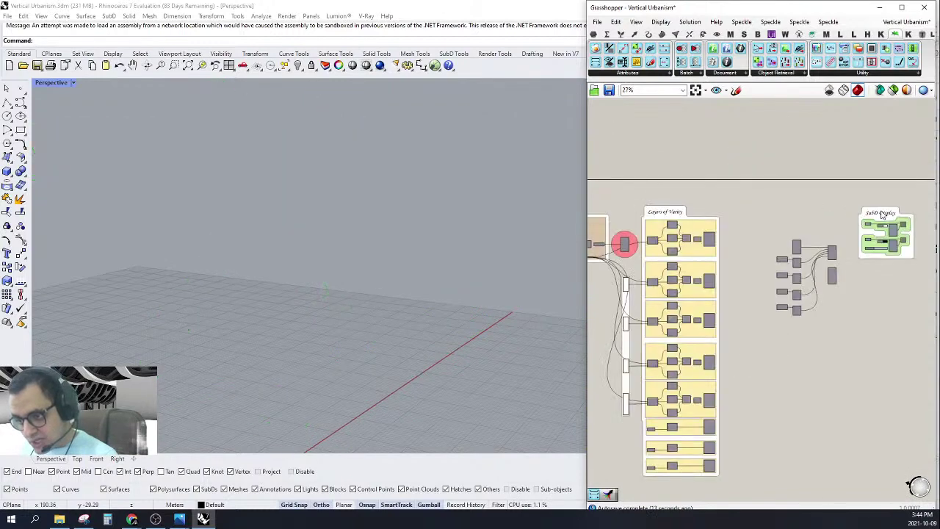
Turn on the preview of the two Custom Preview components in the SubD Display group and enable them.
{"action": "scroll", "coordinate": [881, 214], "scroll_direction": "up", "scroll_amount": 3}
{"action": "left_click_drag", "start_coordinate": [770, 132], "coordinate": [861, 347]}
{"action": "right_click", "coordinate": [853, 145]}
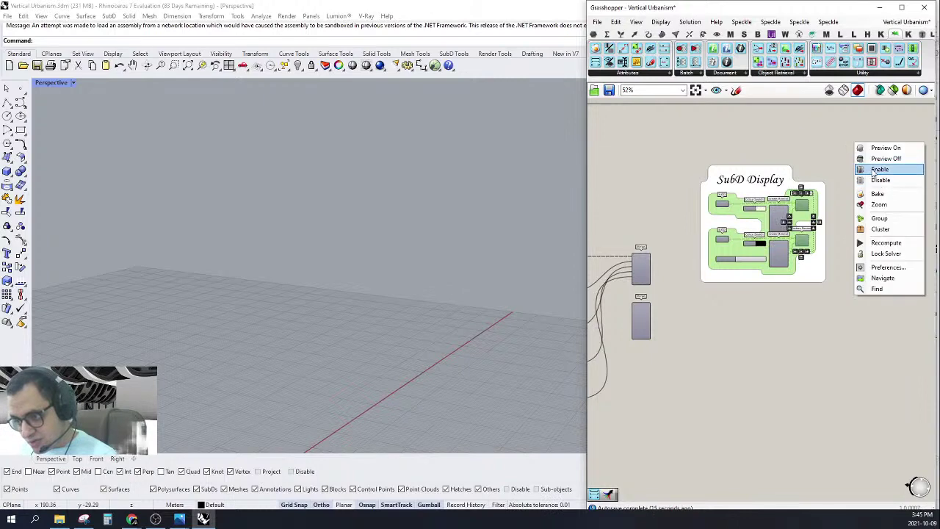
{"action": "left_click", "coordinate": [869, 149]}
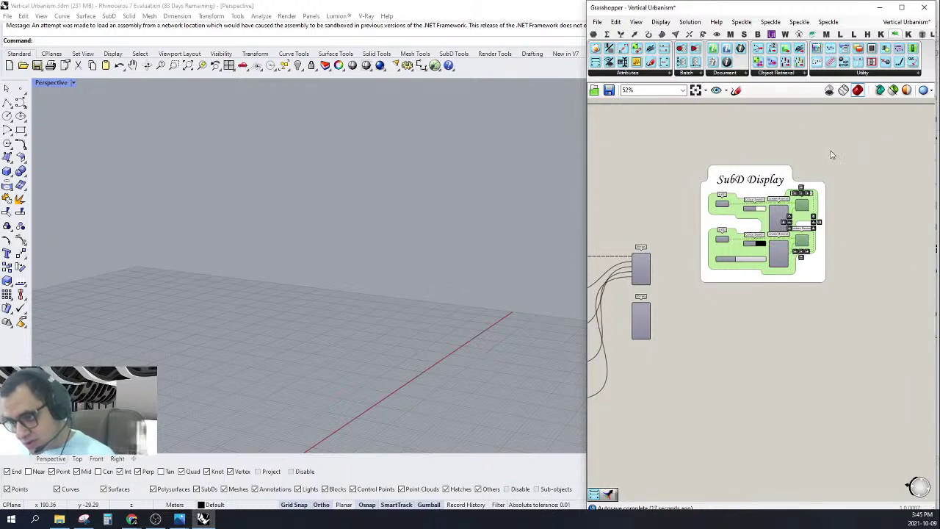
{"action": "right_click", "coordinate": [832, 154]}
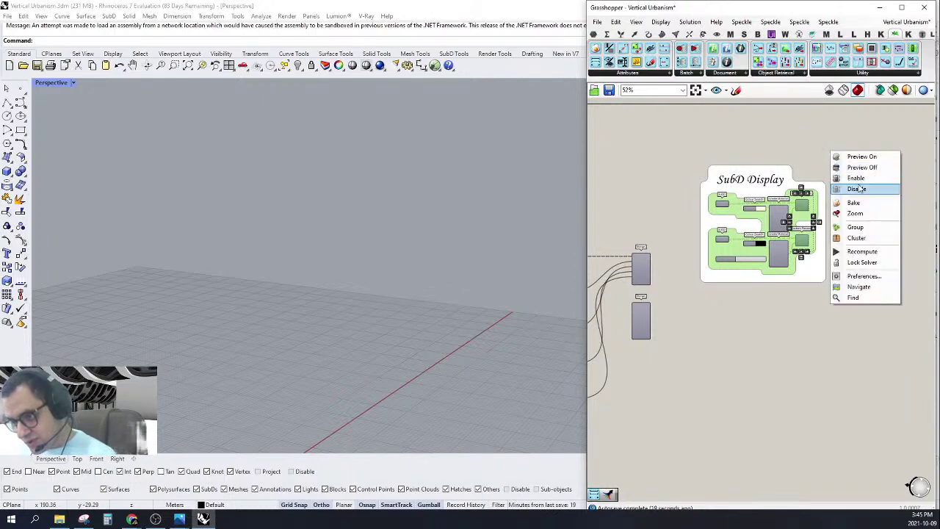
{"action": "left_click", "coordinate": [856, 179]}
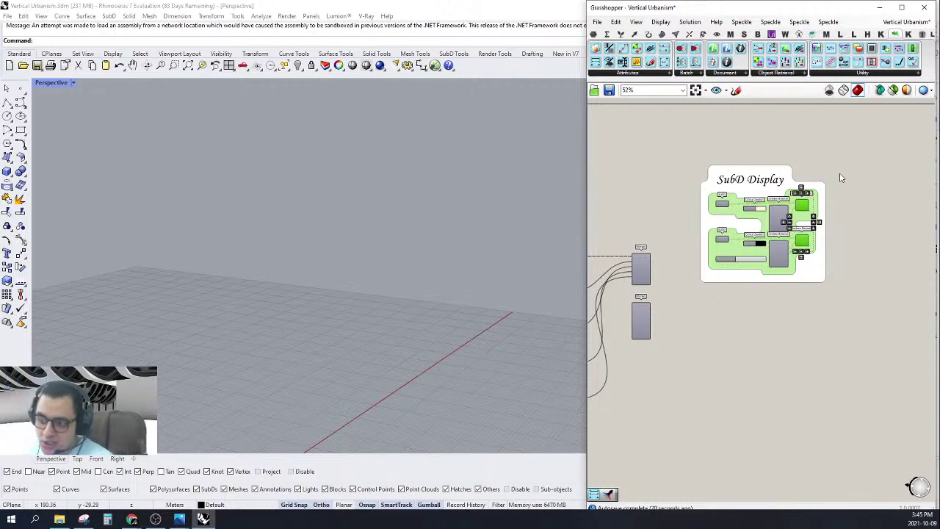
{"action": "left_click", "coordinate": [841, 178]}
Switch the Perspective viewport to the Rendered display mode.
{"action": "left_click", "coordinate": [73, 85]}
{"action": "left_click", "coordinate": [59, 138]}
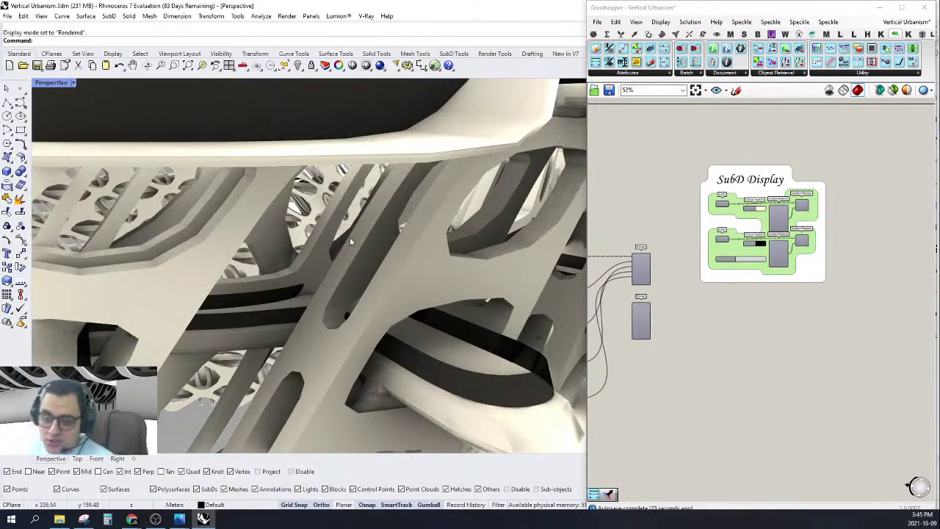
Examine the rendered tower's lattice structure and facade bands from several angles, close up and at a distance.
{"action": "scroll", "coordinate": [386, 268], "scroll_direction": "down", "scroll_amount": 10}
{"action": "right_click_drag", "start_coordinate": [509, 227], "coordinate": [322, 234]}
{"action": "scroll", "coordinate": [297, 254], "scroll_direction": "up", "scroll_amount": 5}
{"action": "scroll", "coordinate": [288, 143], "scroll_direction": "up", "scroll_amount": 10}
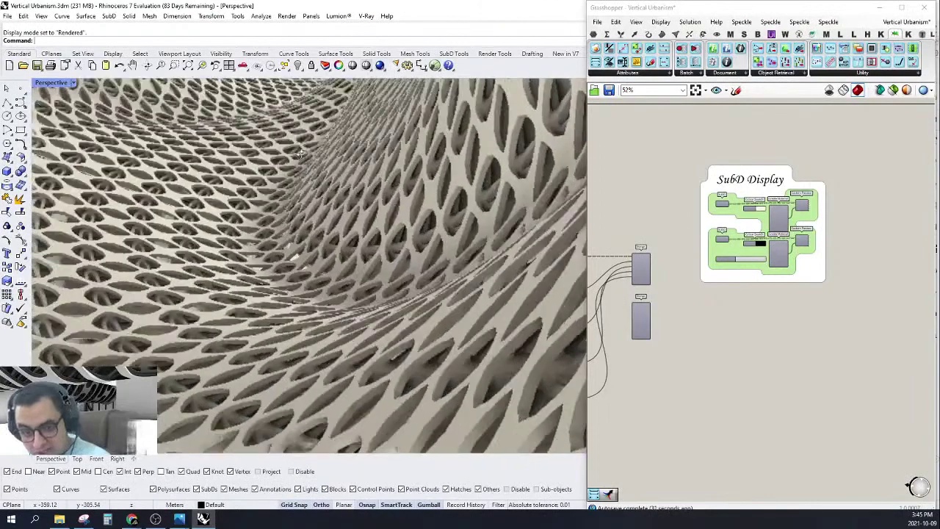
{"action": "scroll", "coordinate": [397, 251], "scroll_direction": "down", "scroll_amount": 8}
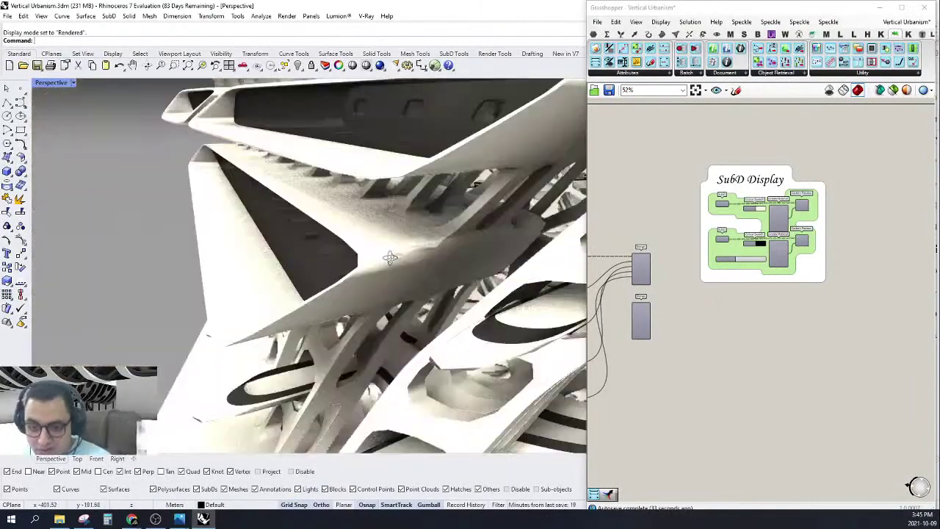
{"action": "right_click_drag", "start_coordinate": [391, 256], "coordinate": [577, 256]}
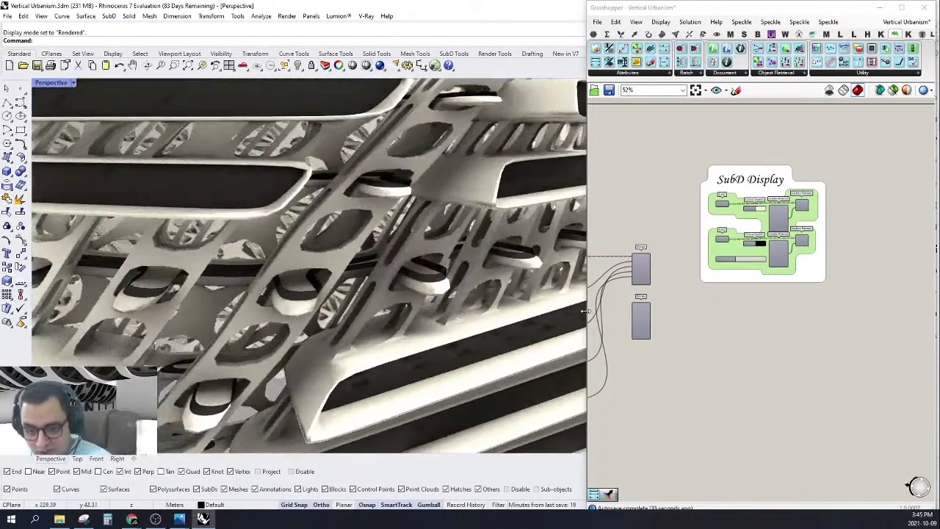
{"action": "right_click_drag", "start_coordinate": [455, 279], "coordinate": [444, 166]}
{"action": "scroll", "coordinate": [334, 333], "scroll_direction": "down", "scroll_amount": 5}
{"action": "scroll", "coordinate": [334, 332], "scroll_direction": "down", "scroll_amount": 2}
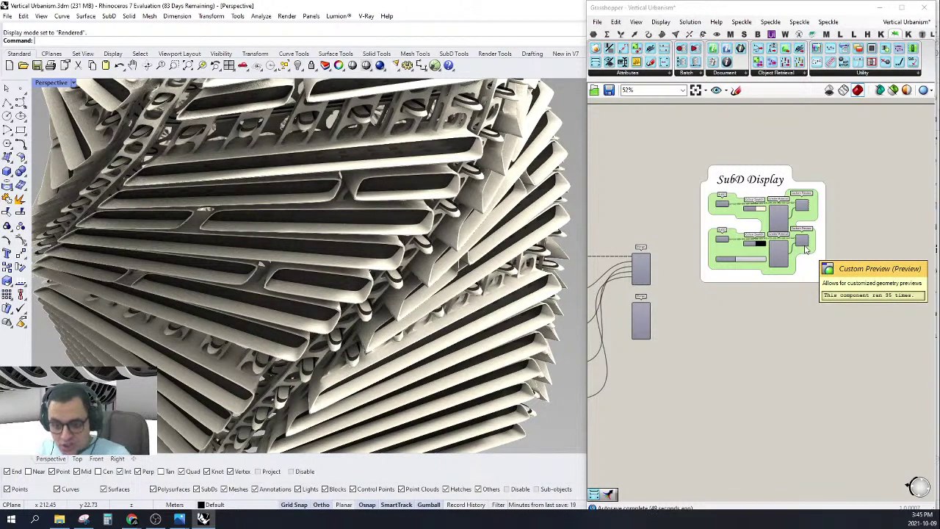
Examine the rendered tower's lattice openings, slab ends and dark bands close up and from a distance.
{"action": "scroll", "coordinate": [476, 109], "scroll_direction": "up", "scroll_amount": 6}
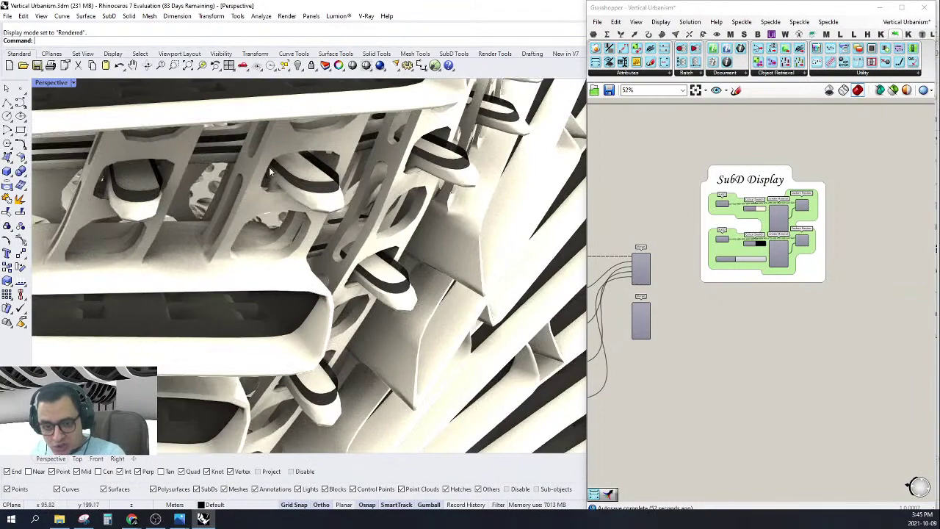
{"action": "scroll", "coordinate": [270, 171], "scroll_direction": "up", "scroll_amount": 3}
{"action": "right_click_drag", "start_coordinate": [271, 171], "coordinate": [342, 217]}
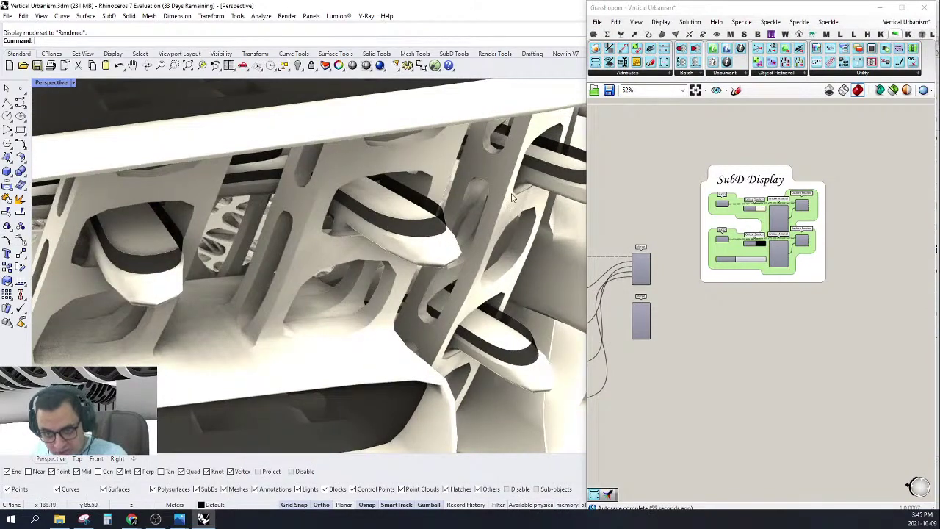
{"action": "scroll", "coordinate": [270, 184], "scroll_direction": "up", "scroll_amount": 3}
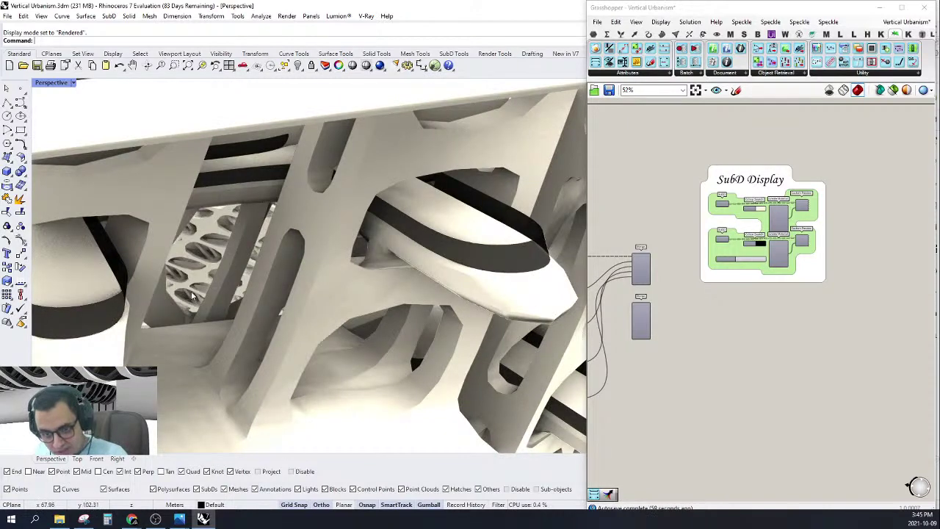
{"action": "scroll", "coordinate": [194, 296], "scroll_direction": "down", "scroll_amount": 4}
{"action": "right_click_drag", "start_coordinate": [337, 295], "coordinate": [383, 308]}
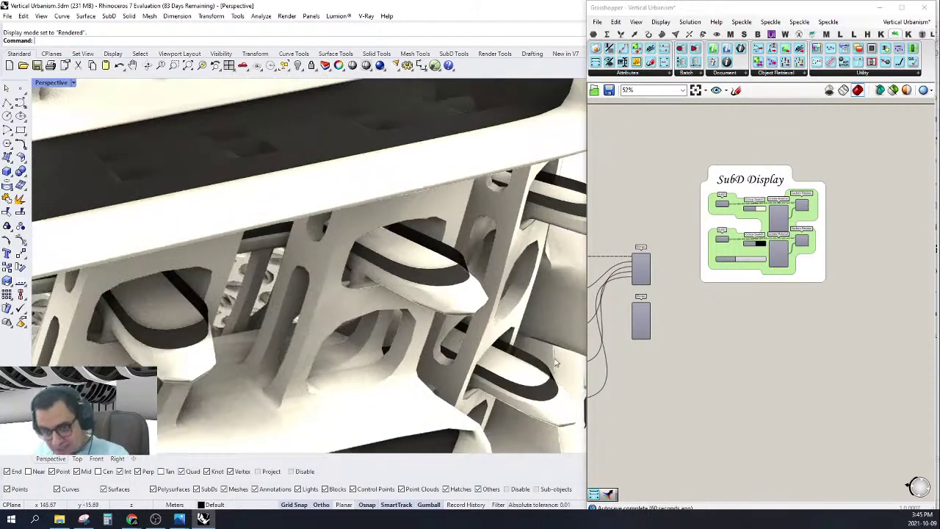
{"action": "right_click_drag", "start_coordinate": [556, 365], "coordinate": [382, 316]}
{"action": "scroll", "coordinate": [357, 296], "scroll_direction": "down", "scroll_amount": 7}
{"action": "scroll", "coordinate": [764, 302], "scroll_direction": "down", "scroll_amount": 3}
{"action": "right_click_drag", "start_coordinate": [731, 293], "coordinate": [893, 267]}
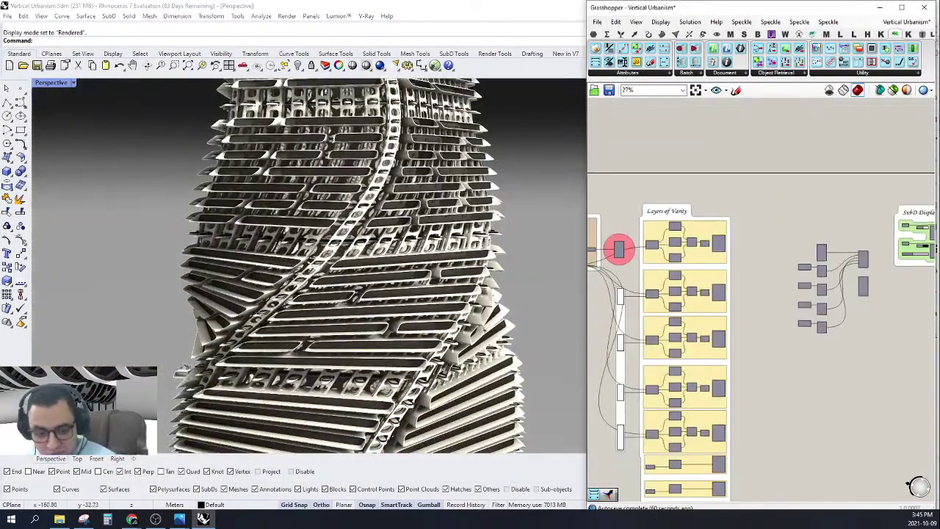
Check the Front view, return to the Perspective view and examine the tower's facade where the diagonal lattice strip crosses it.
{"action": "left_click", "coordinate": [94, 458]}
{"action": "scroll", "coordinate": [317, 340], "scroll_direction": "down", "scroll_amount": 3}
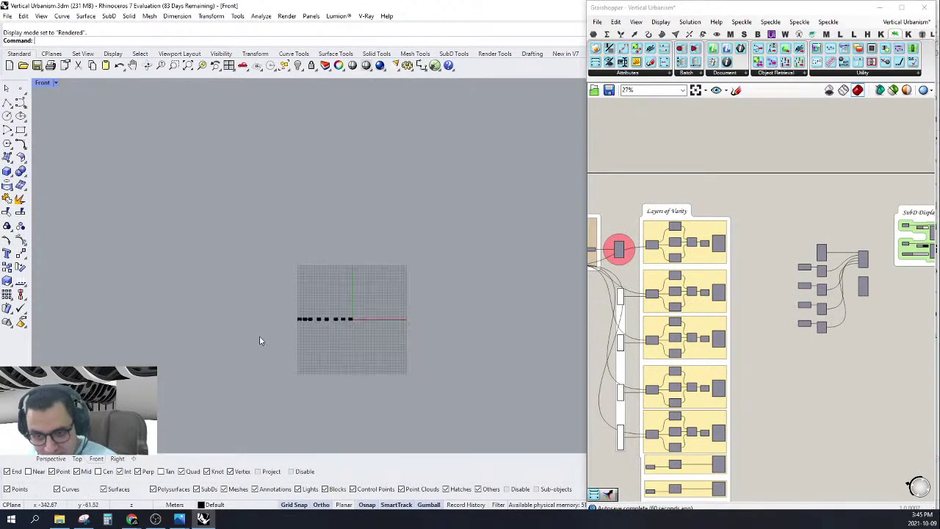
{"action": "scroll", "coordinate": [259, 335], "scroll_direction": "up", "scroll_amount": 2}
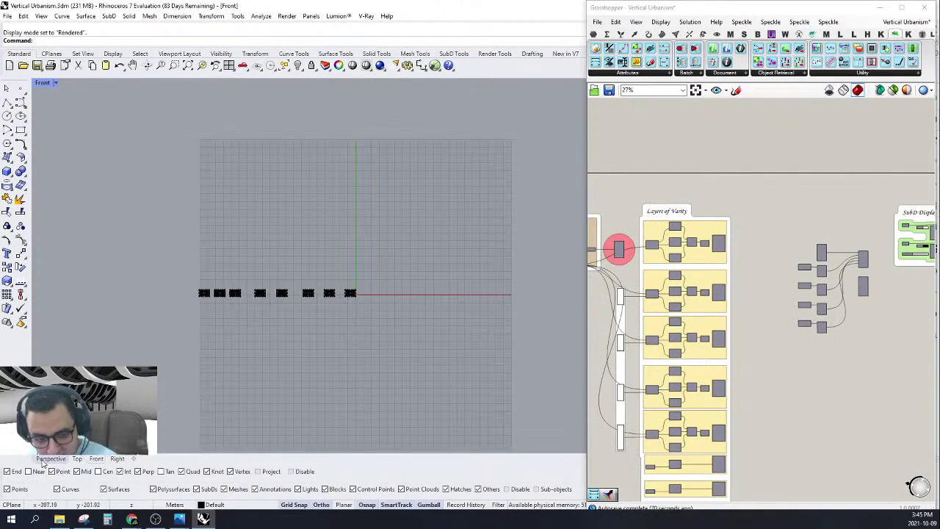
{"action": "left_click", "coordinate": [50, 458]}
{"action": "scroll", "coordinate": [290, 228], "scroll_direction": "down", "scroll_amount": 3}
{"action": "scroll", "coordinate": [290, 228], "scroll_direction": "up", "scroll_amount": 5}
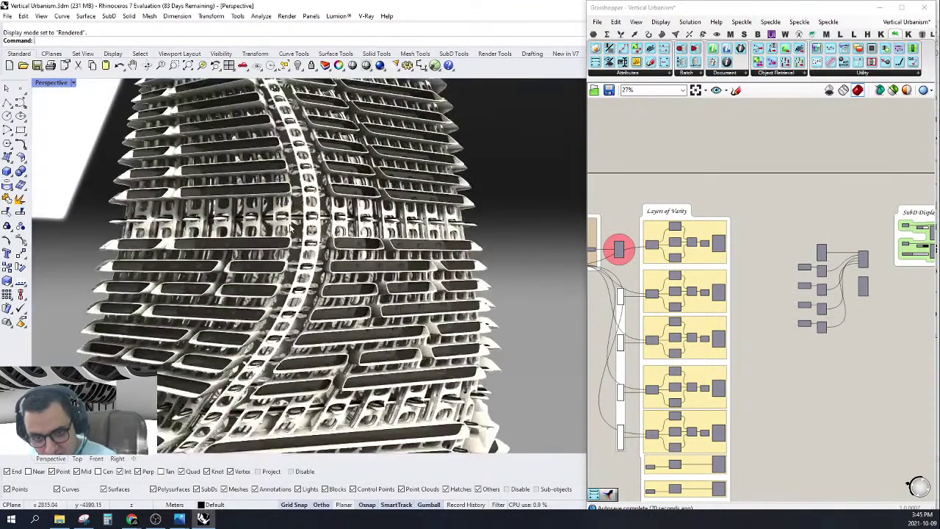
{"action": "scroll", "coordinate": [292, 226], "scroll_direction": "down", "scroll_amount": 3}
{"action": "scroll", "coordinate": [293, 226], "scroll_direction": "up", "scroll_amount": 5}
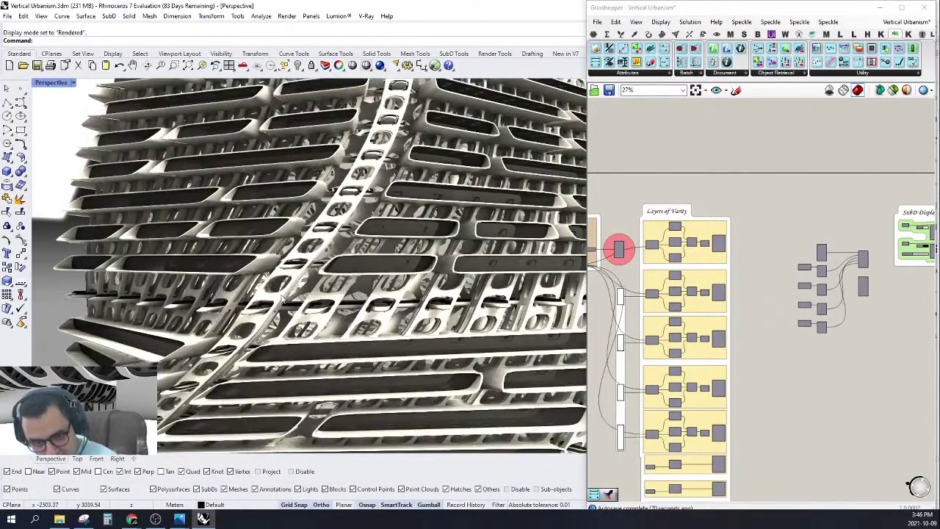
{"action": "scroll", "coordinate": [791, 311], "scroll_direction": "down", "scroll_amount": 4}
{"action": "scroll", "coordinate": [701, 282], "scroll_direction": "up", "scroll_amount": 2}
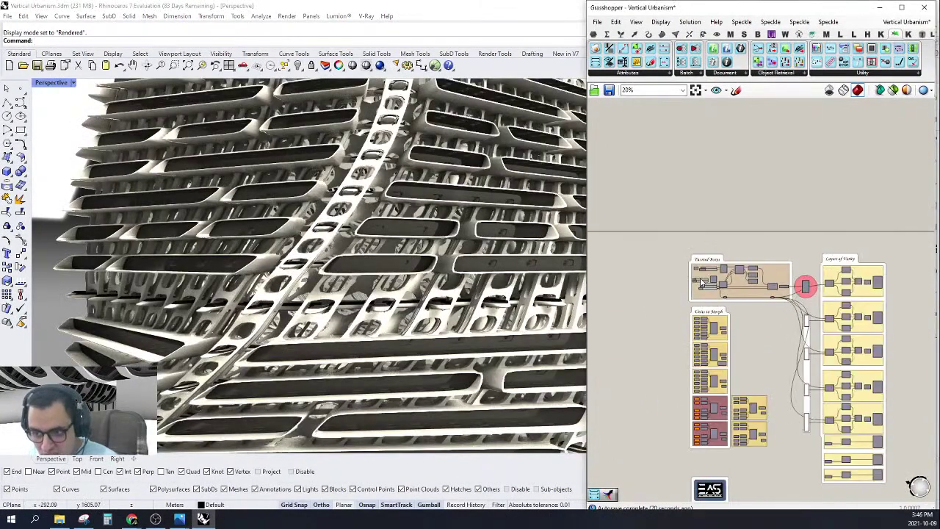
Disable the three stacked clusters that generate twisted boxes from Breps in the Twisted Boxes group.
{"action": "scroll", "coordinate": [719, 268], "scroll_direction": "up", "scroll_amount": 6}
{"action": "scroll", "coordinate": [741, 266], "scroll_direction": "down", "scroll_amount": 8}
{"action": "right_click_drag", "start_coordinate": [894, 274], "coordinate": [765, 250]}
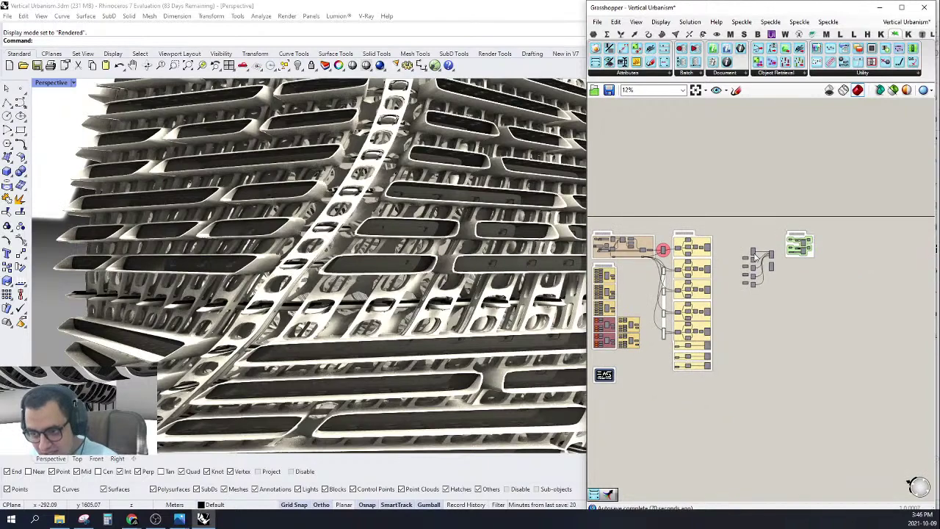
{"action": "scroll", "coordinate": [756, 257], "scroll_direction": "up", "scroll_amount": 8}
{"action": "left_click_drag", "start_coordinate": [657, 226], "coordinate": [729, 412]}
{"action": "right_click", "coordinate": [723, 167]}
{"action": "left_click", "coordinate": [747, 204]}
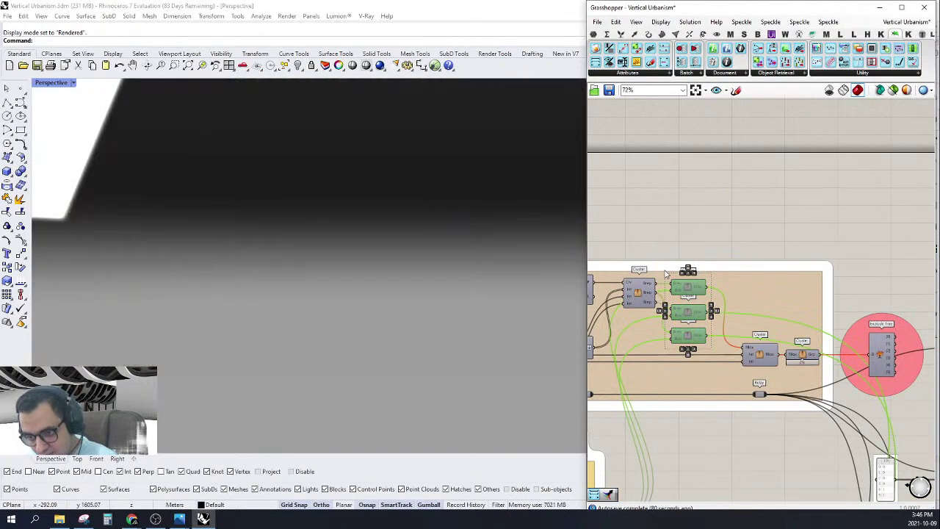
Turn on the preview of the cluster with three Brep outputs in the Twisted Boxes group.
{"action": "left_click", "coordinate": [637, 291]}
{"action": "right_click", "coordinate": [636, 291]}
{"action": "left_click", "coordinate": [648, 309]}
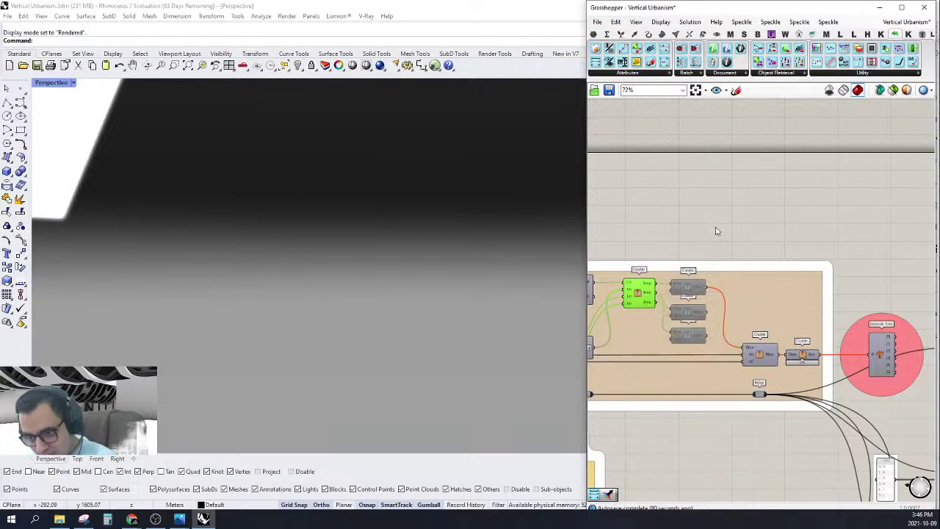
{"action": "left_click", "coordinate": [641, 240]}
{"action": "right_click_drag", "start_coordinate": [641, 240], "coordinate": [718, 231]}
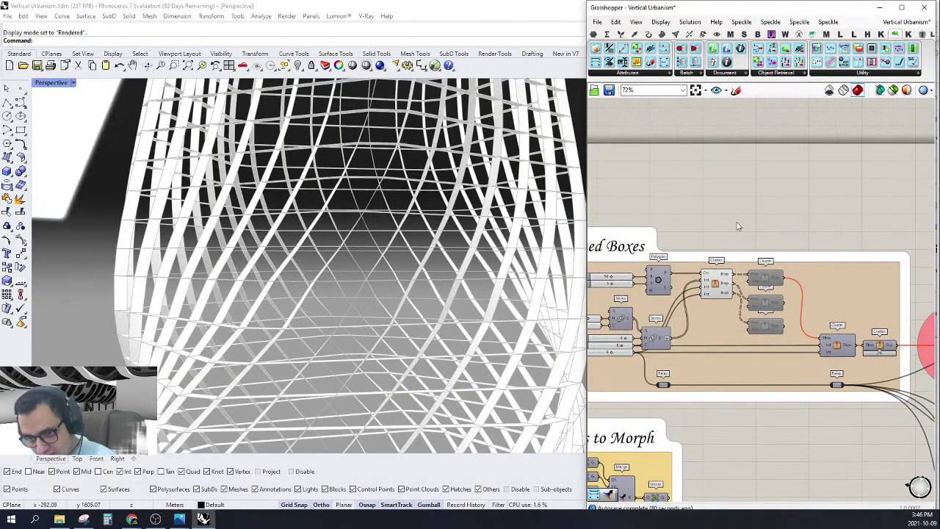
{"action": "scroll", "coordinate": [396, 287], "scroll_direction": "down", "scroll_amount": 4}
{"action": "right_click_drag", "start_coordinate": [397, 287], "coordinate": [387, 269]}
{"action": "scroll", "coordinate": [389, 270], "scroll_direction": "up", "scroll_amount": 1}
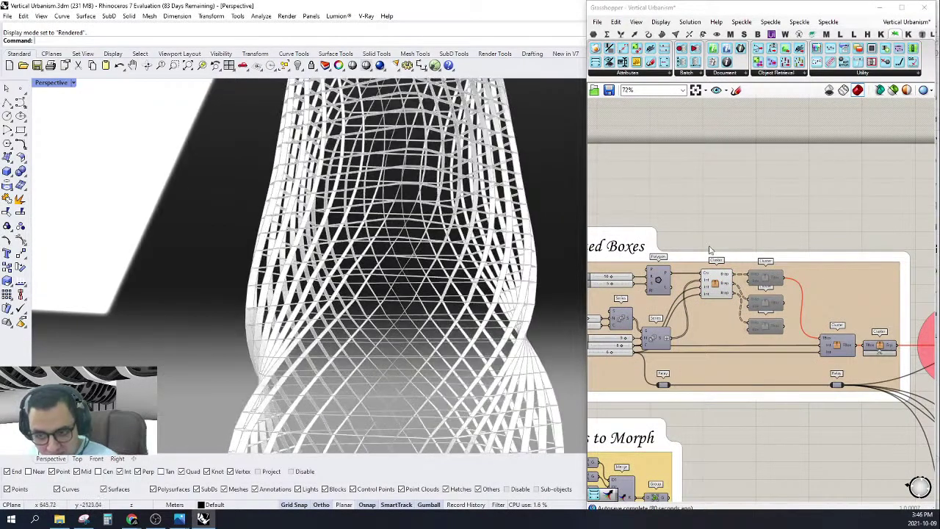
Add a Brep parameter above the Twisted Boxes group and connect it to the first Brep output of the previewed cluster.
{"action": "scroll", "coordinate": [709, 250], "scroll_direction": "up", "scroll_amount": 4}
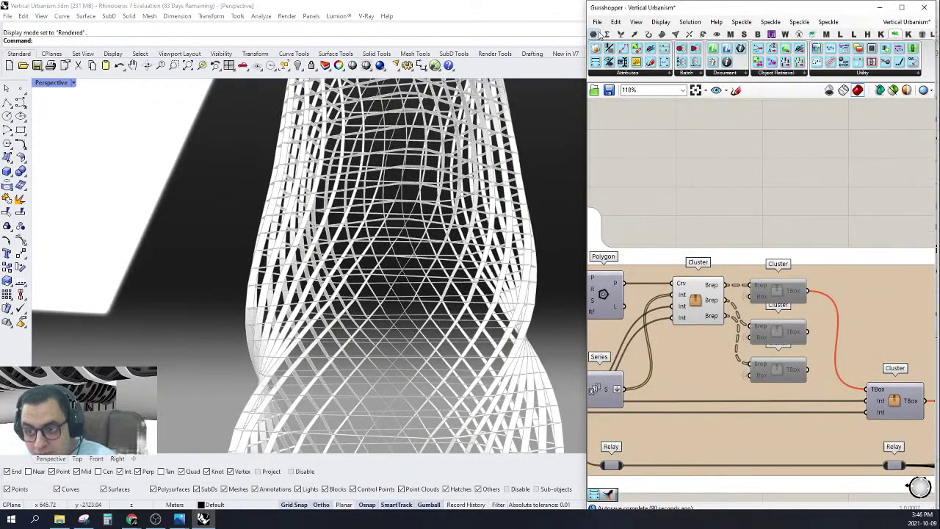
{"action": "left_click", "coordinate": [599, 34]}
{"action": "left_click", "coordinate": [632, 73]}
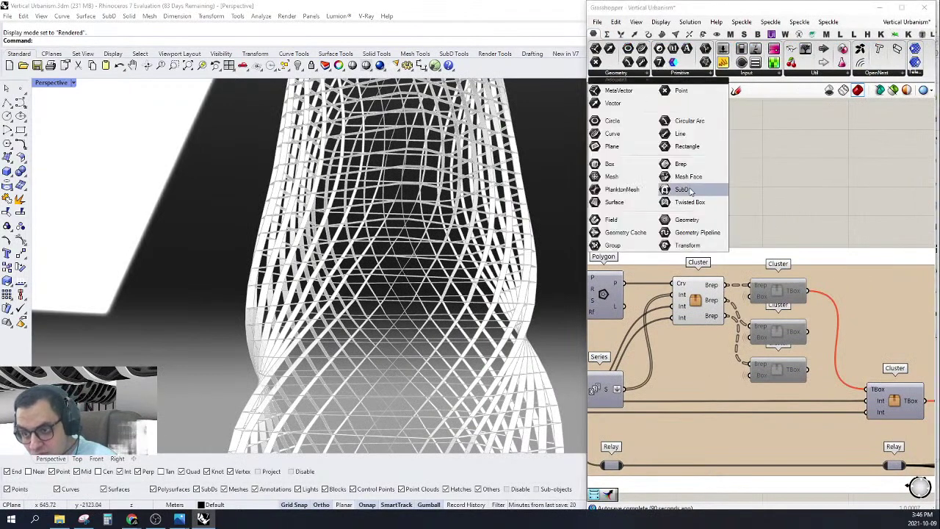
{"action": "left_click", "coordinate": [681, 164]}
{"action": "left_click", "coordinate": [791, 208]}
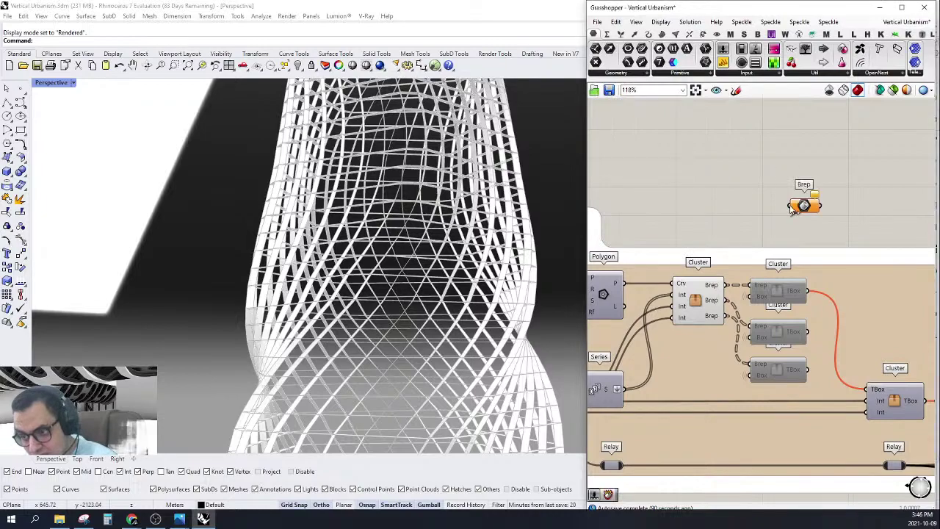
{"action": "left_click_drag", "start_coordinate": [792, 208], "coordinate": [727, 288]}
{"action": "left_click_drag", "start_coordinate": [803, 206], "coordinate": [790, 215]}
Examine the Breps from the cluster's first output across the tower, particularly around its base.
{"action": "scroll", "coordinate": [293, 253], "scroll_direction": "down", "scroll_amount": 5}
{"action": "right_click_drag", "start_coordinate": [293, 254], "coordinate": [291, 259]}
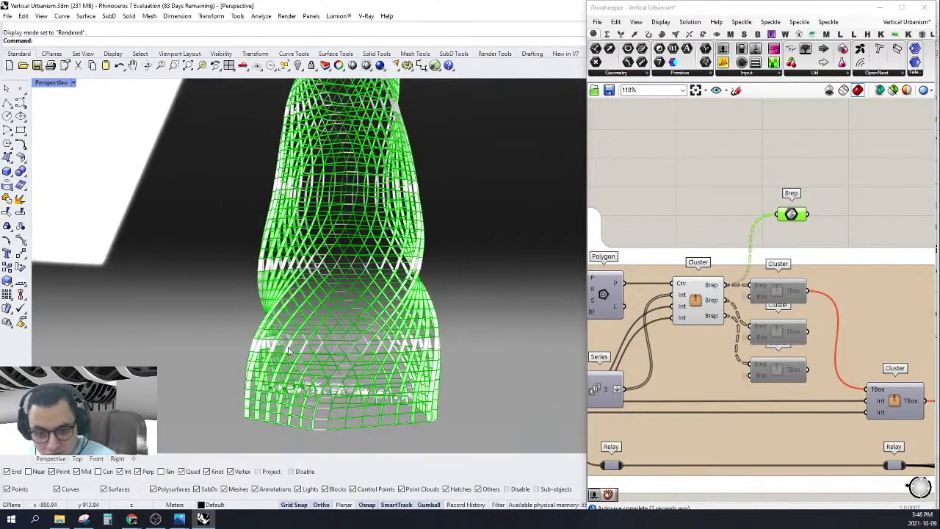
{"action": "scroll", "coordinate": [382, 361], "scroll_direction": "up", "scroll_amount": 6}
{"action": "scroll", "coordinate": [382, 345], "scroll_direction": "down", "scroll_amount": 5}
{"action": "right_click_drag", "start_coordinate": [382, 345], "coordinate": [373, 389]}
{"action": "scroll", "coordinate": [352, 404], "scroll_direction": "up", "scroll_amount": 3}
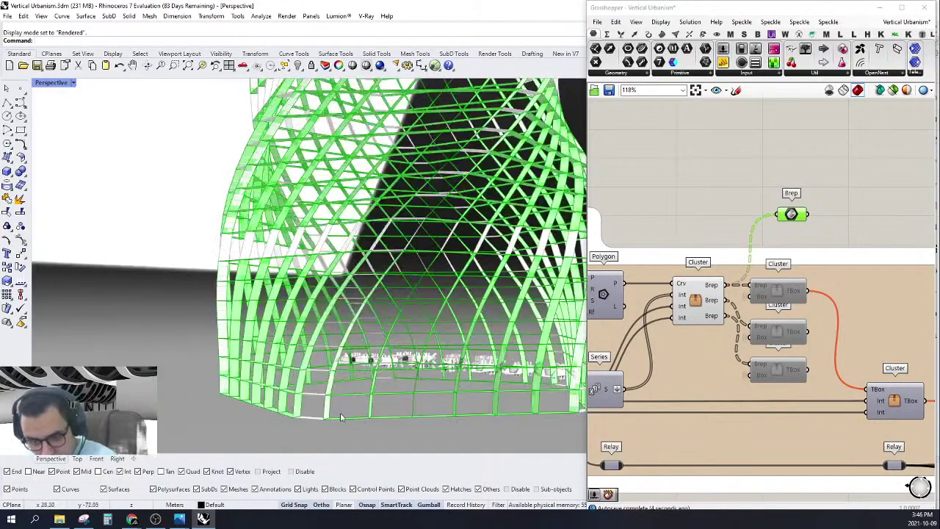
{"action": "scroll", "coordinate": [401, 228], "scroll_direction": "up", "scroll_amount": 5}
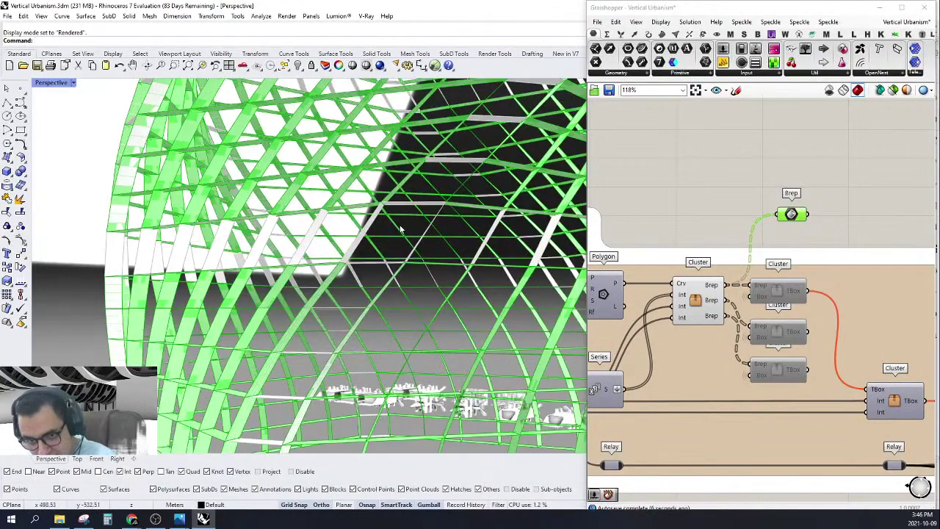
{"action": "scroll", "coordinate": [418, 239], "scroll_direction": "down", "scroll_amount": 1}
{"action": "right_click_drag", "start_coordinate": [418, 239], "coordinate": [427, 271]}
{"action": "scroll", "coordinate": [427, 271], "scroll_direction": "up", "scroll_amount": 3}
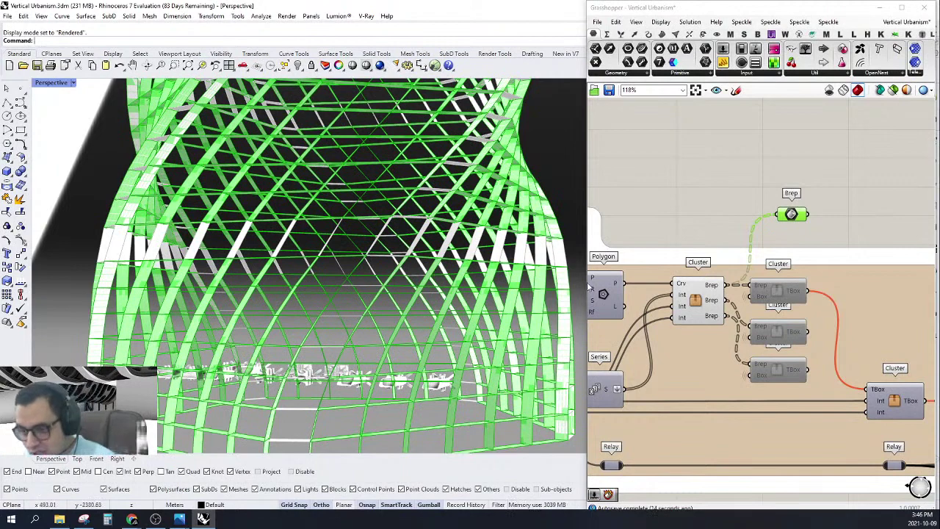
Open the value of the Step slider feeding the second Series component for editing.
{"action": "scroll", "coordinate": [768, 246], "scroll_direction": "down", "scroll_amount": 6}
{"action": "scroll", "coordinate": [664, 276], "scroll_direction": "up", "scroll_amount": 9}
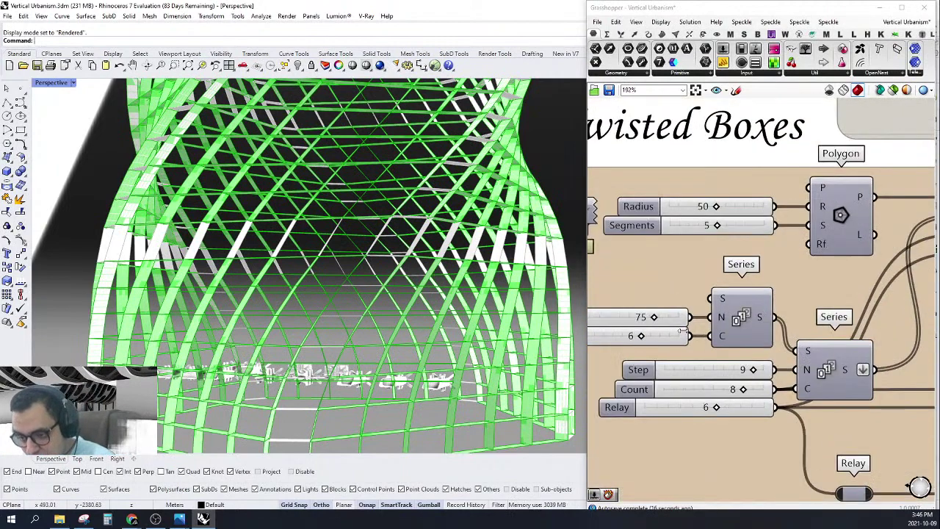
{"action": "mouse_move", "coordinate": [683, 330]}
{"action": "right_mouse_down"}
{"action": "mouse_move", "coordinate": [738, 342]}
{"action": "mouse_move", "coordinate": [682, 348]}
{"action": "right_mouse_up"}
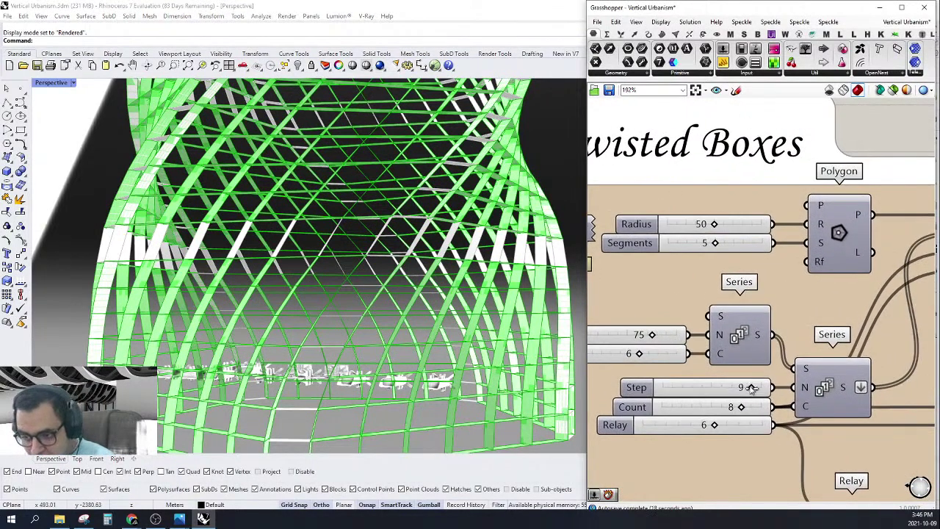
{"action": "double_click", "coordinate": [752, 389]}
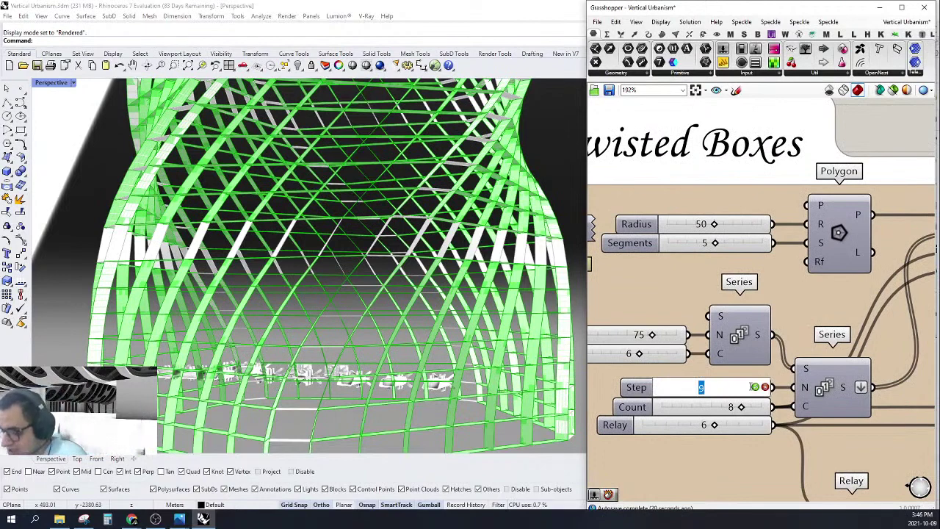